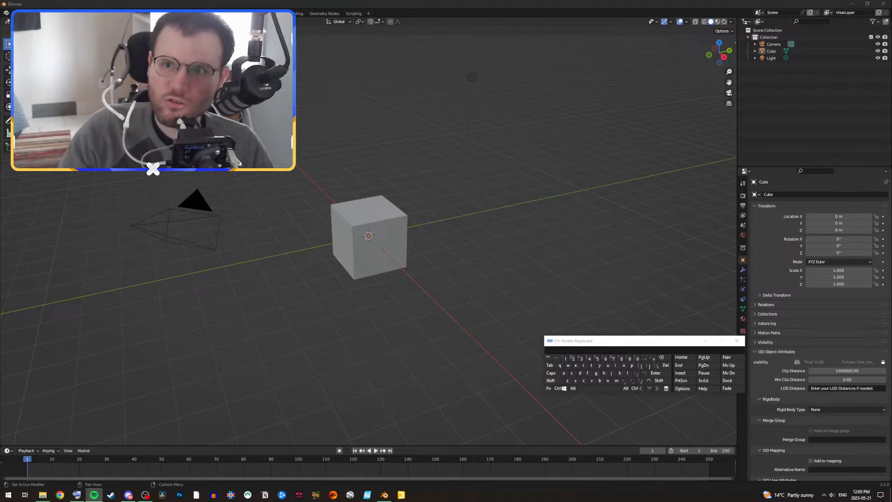
Step: Enlarge the on-screen keyboard window and move it clear of the default cube
key(alt+Tab)
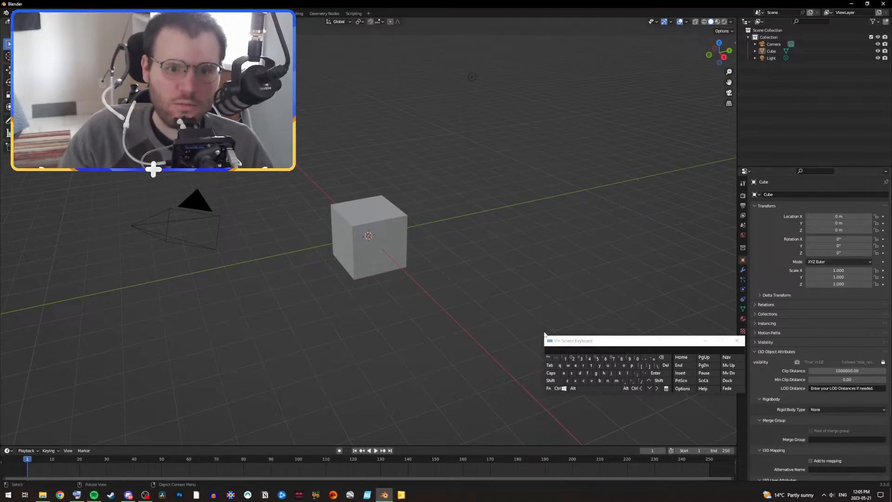
drag(545, 336, 562, 347)
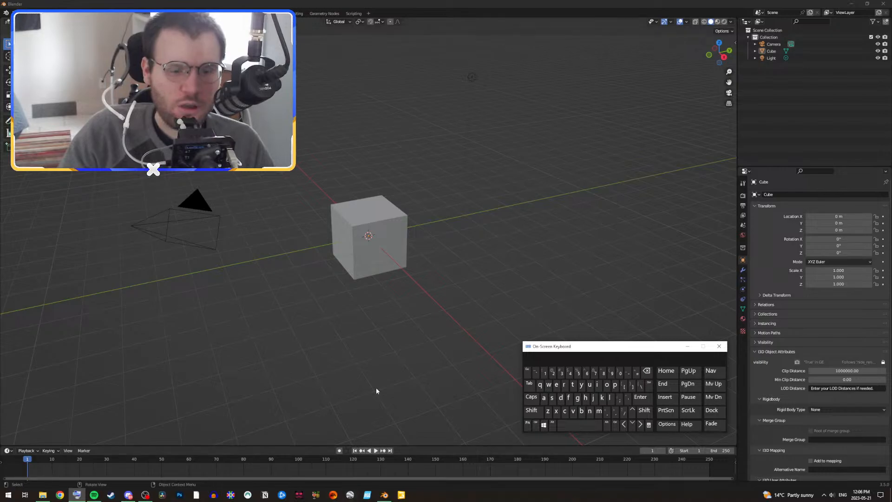
right_click(405, 373)
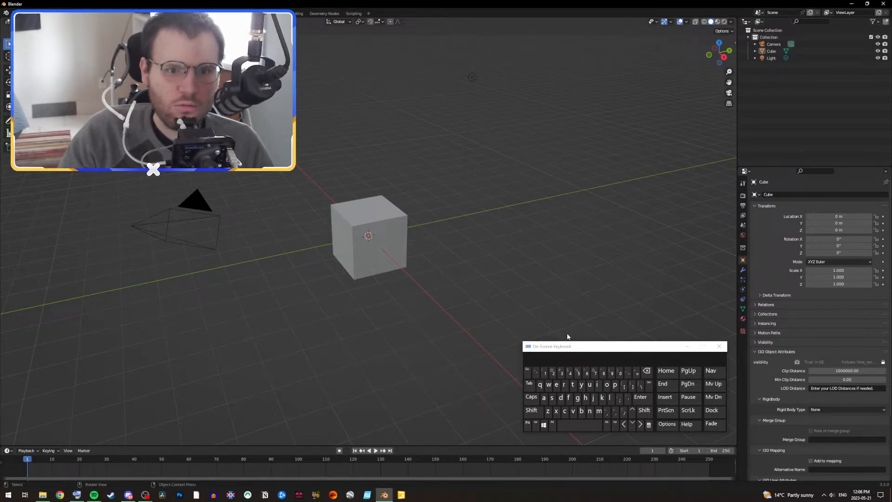
drag(568, 347, 570, 353)
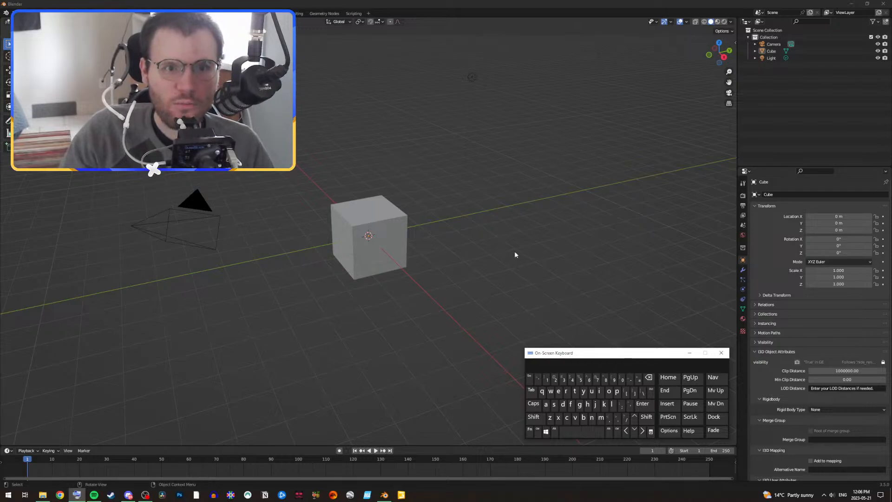
Step: Delete the default camera, cube and light from the scene
click(544, 293)
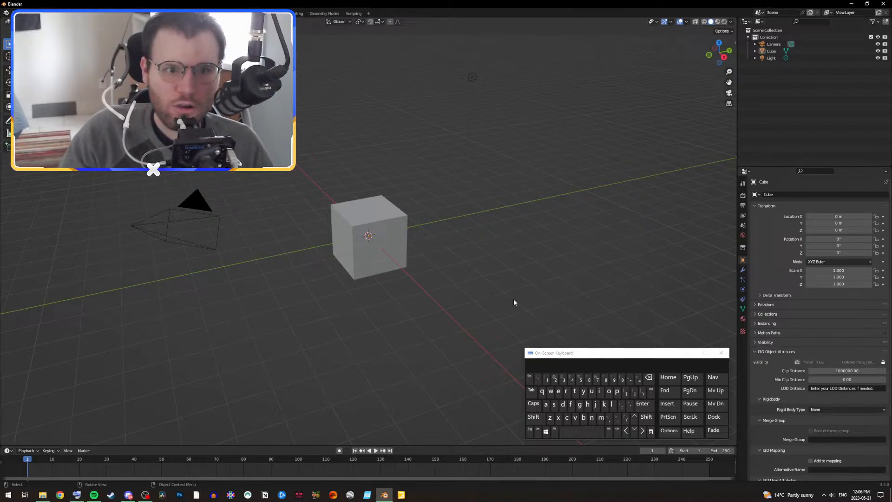
drag(539, 309, 130, 71)
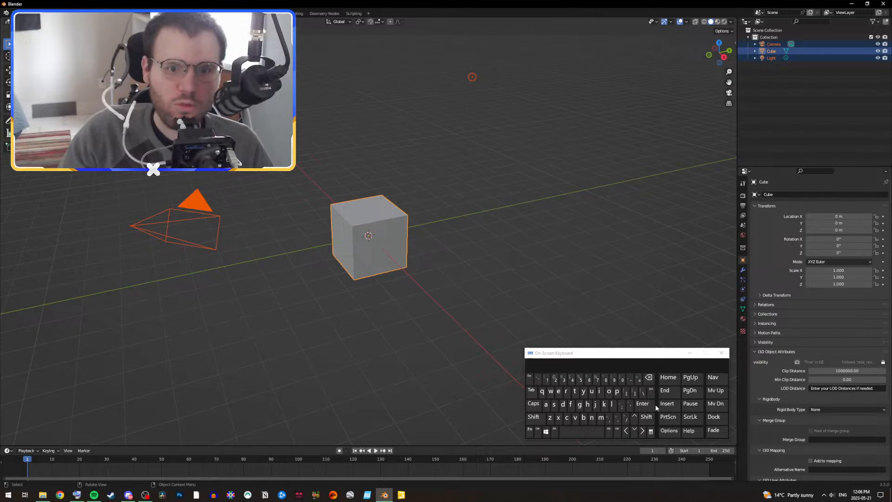
click(651, 391)
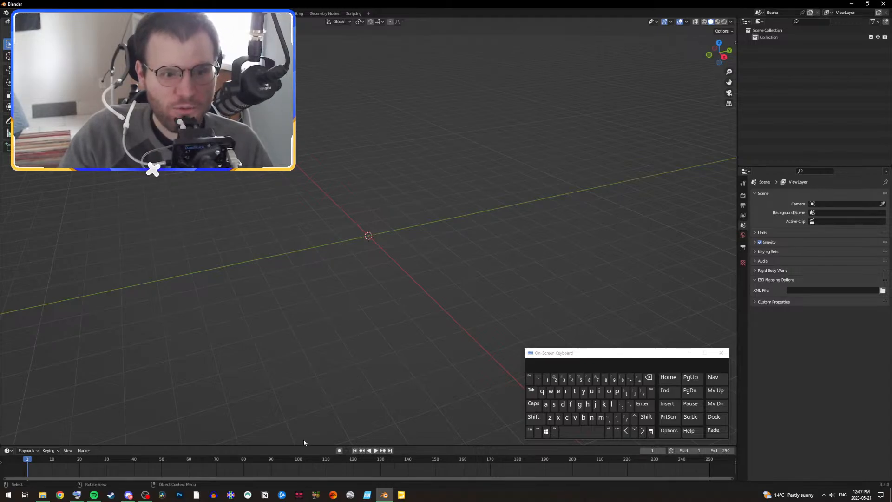
Step: Switch to Google Earth Pro and dismiss the start-up tips
click(351, 496)
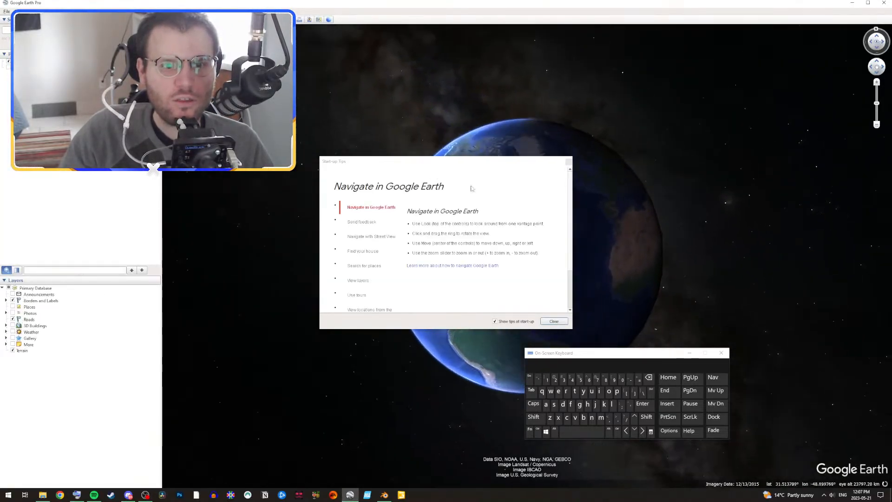
click(568, 163)
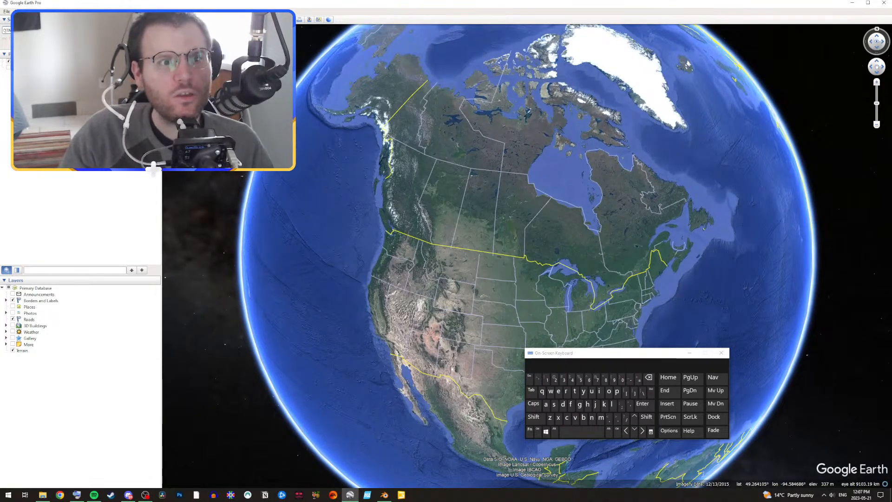
Step: Replace the existing search text with the copied location, Cochranville, and fly to that town
click(56, 31)
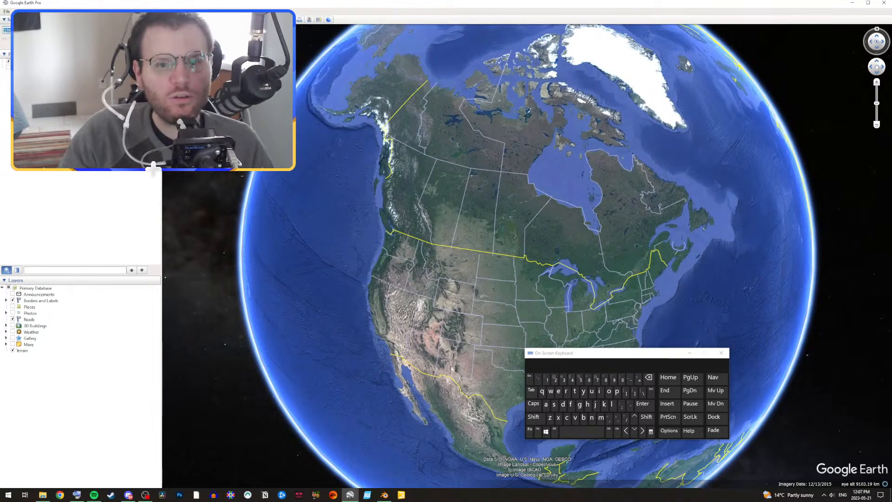
click(649, 377)
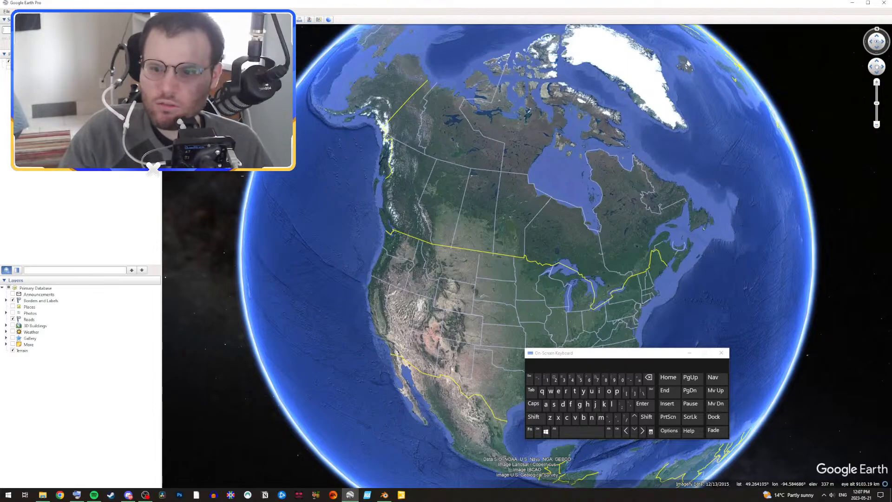
click(153, 167)
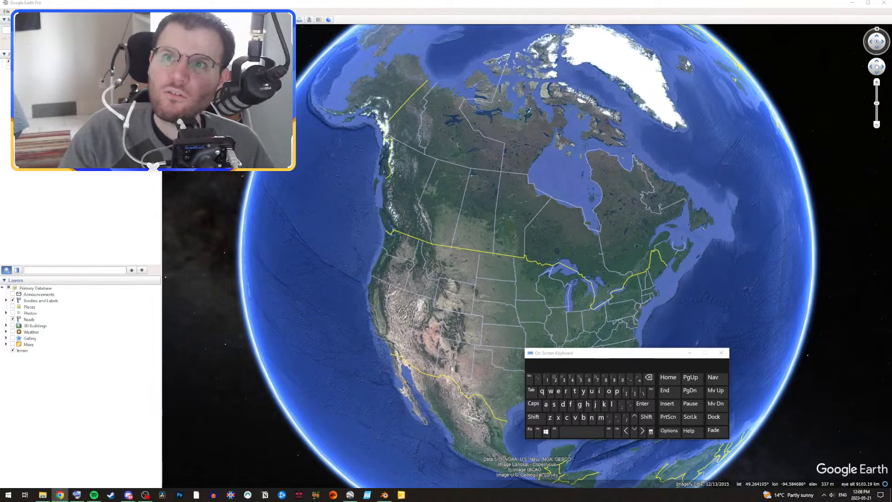
key(alt+Tab)
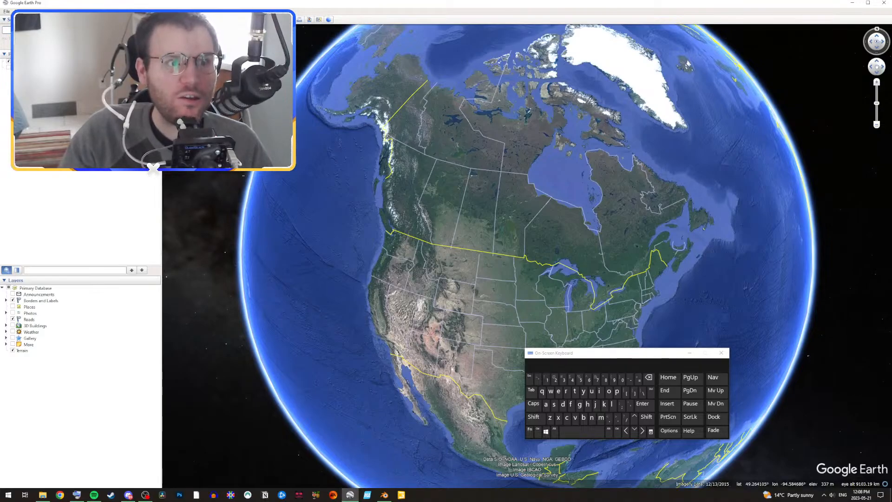
key(ctrl+v)
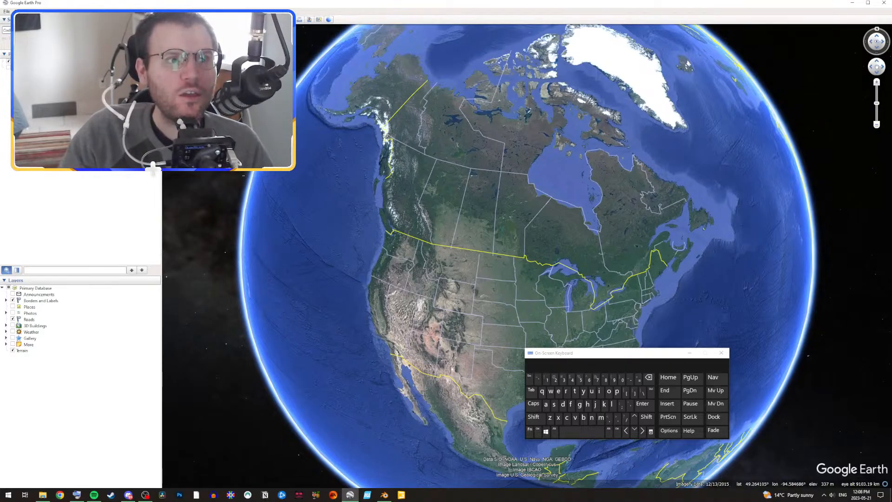
key(Return)
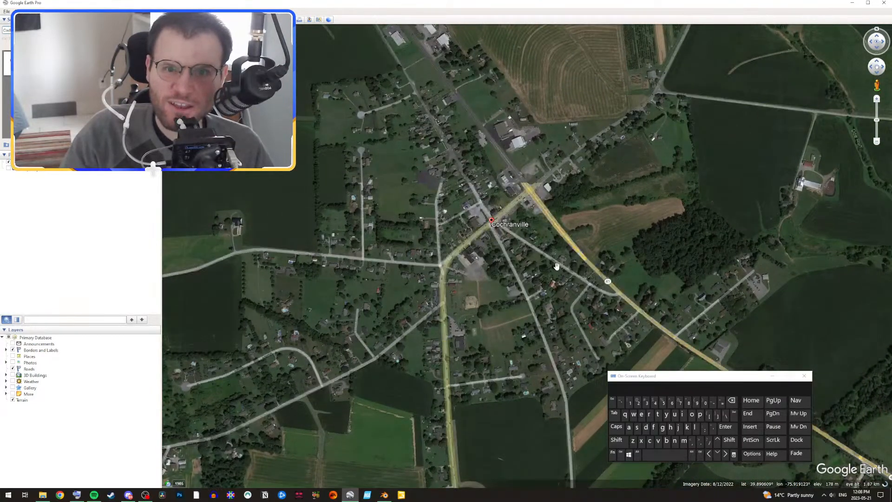
Step: Examine the farmland and roads around Cochranville to find a suitable area for the map
scroll(553, 270, down, 2)
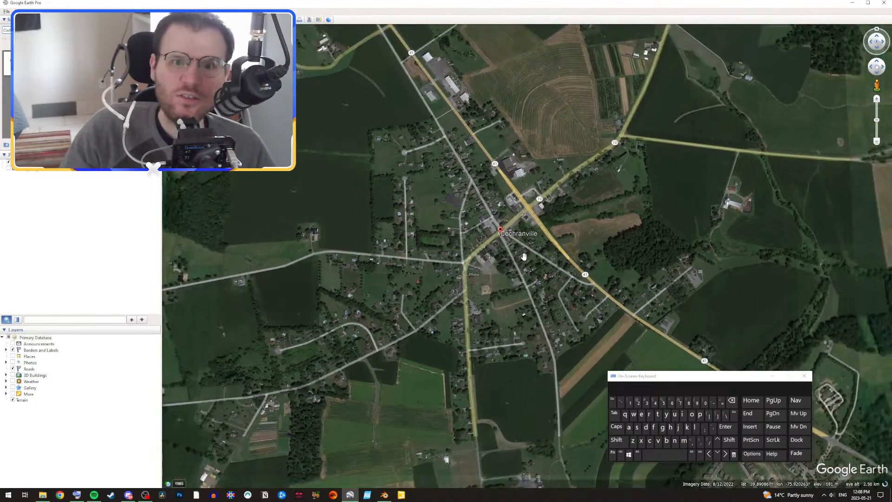
scroll(557, 272, down, 2)
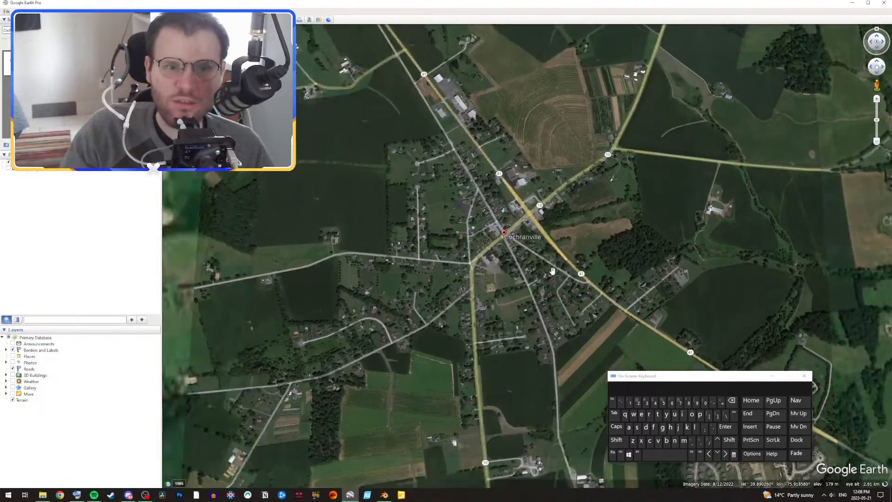
scroll(550, 269, up, 2)
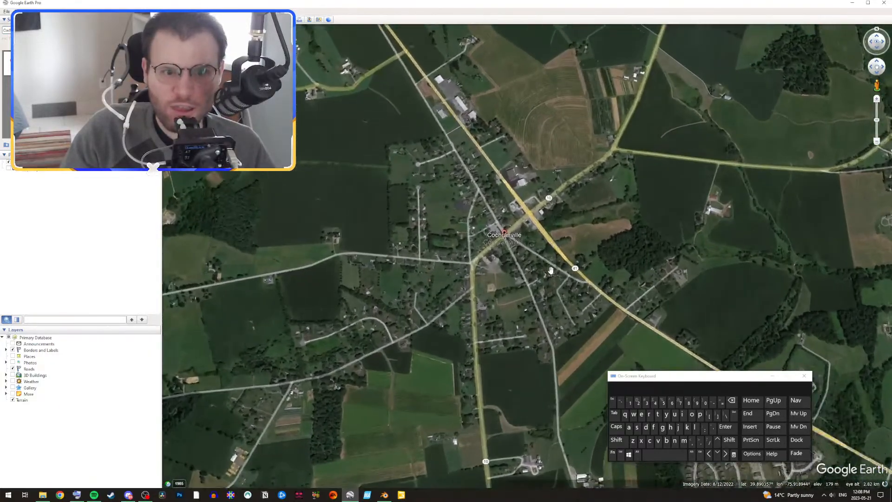
drag(527, 362, 723, 178)
drag(532, 146, 625, 170)
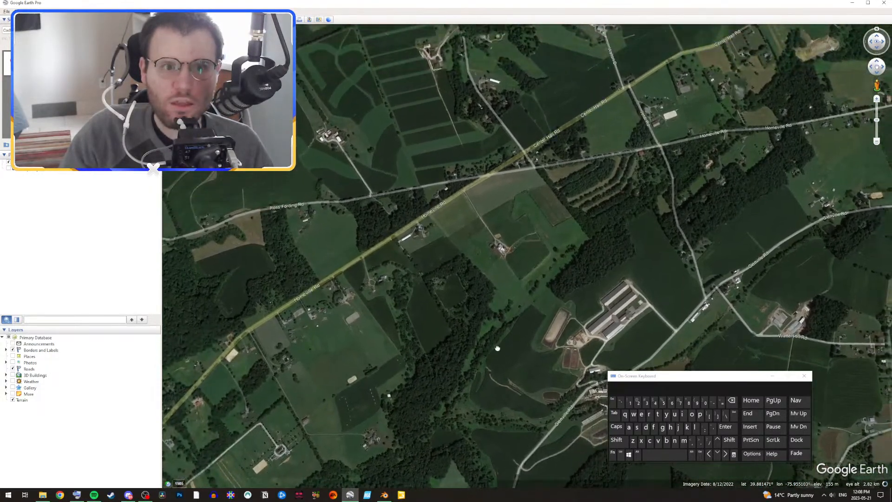
drag(616, 106, 547, 204)
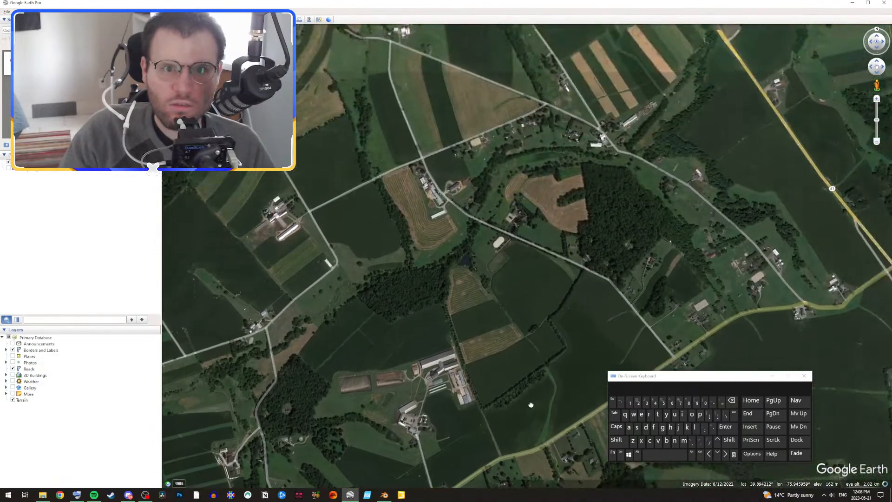
drag(531, 405, 508, 468)
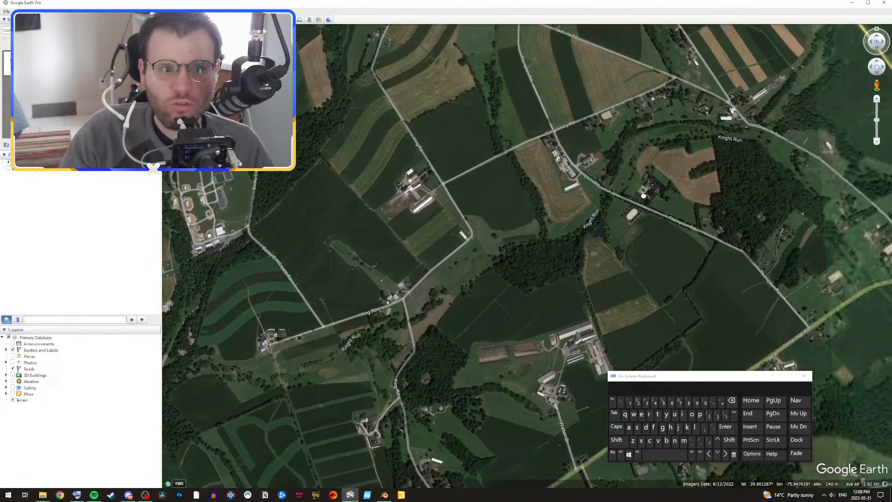
drag(643, 195, 766, 154)
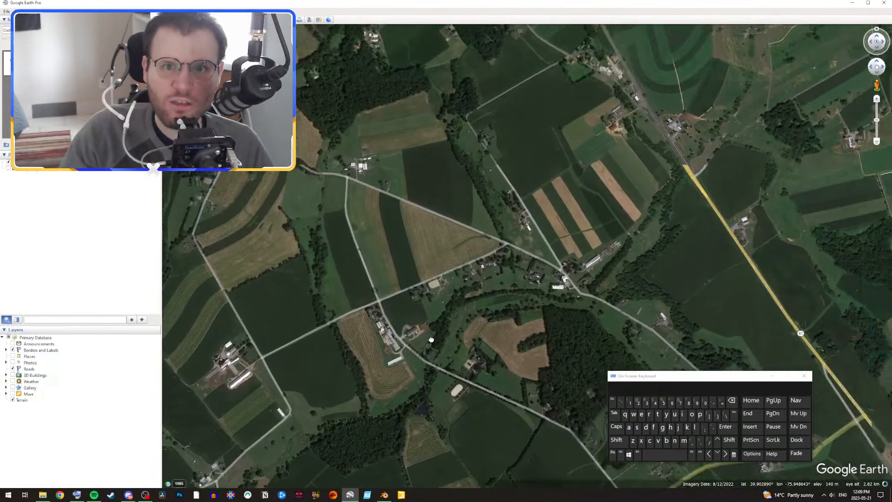
drag(431, 339, 348, 433)
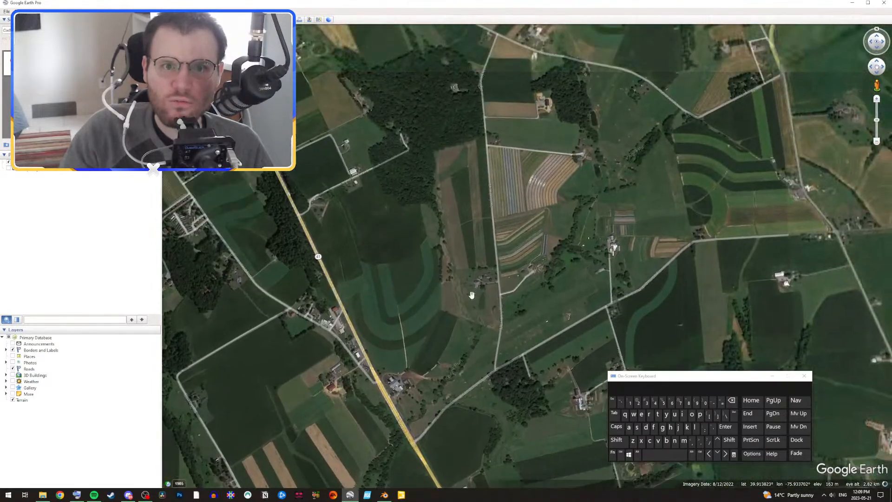
drag(533, 192, 497, 283)
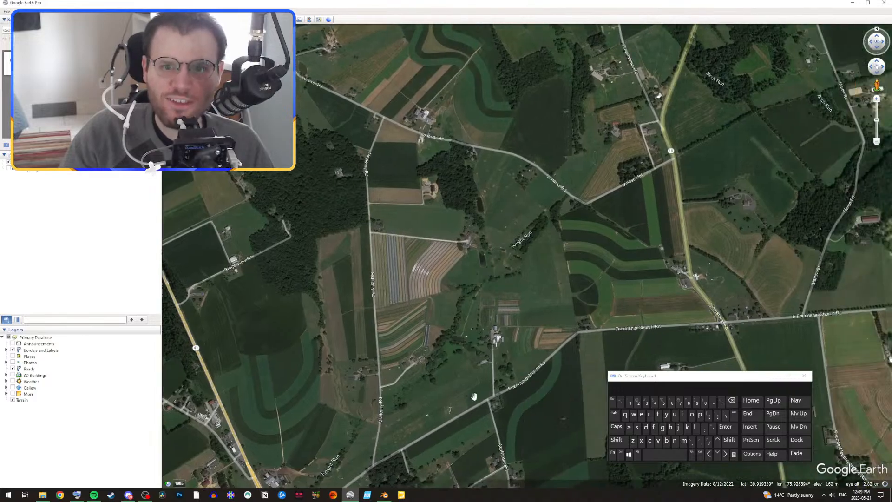
drag(474, 396, 474, 116)
drag(495, 164, 654, 72)
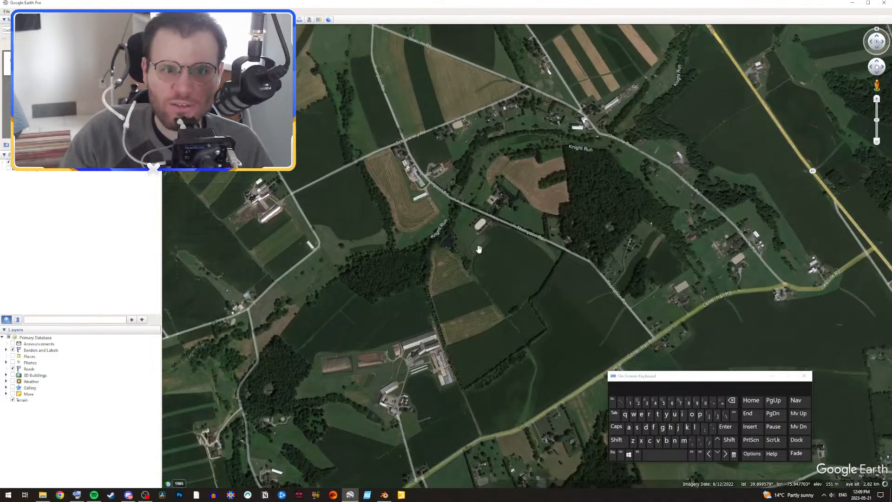
Step: Center the map on the farmyard north of Ross Fording Rd at an eye altitude of about 2.83 km, keeping the on-screen keyboard clear of it
drag(479, 250, 754, 190)
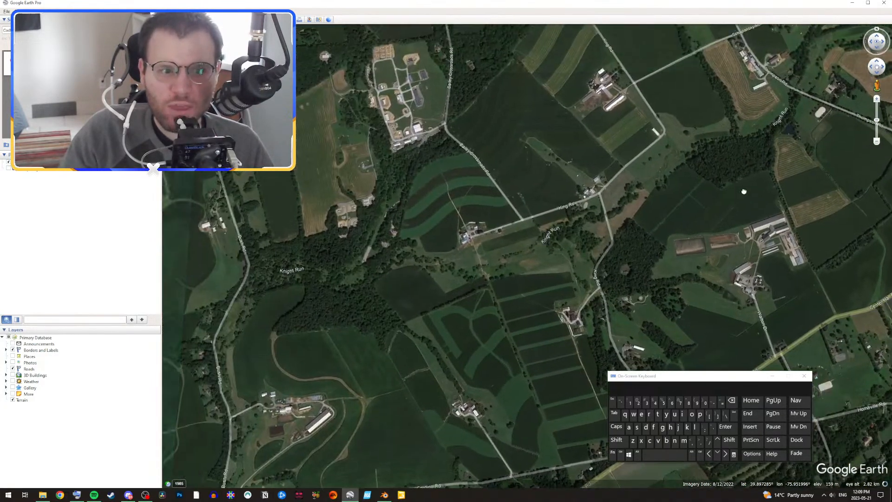
drag(274, 251, 503, 214)
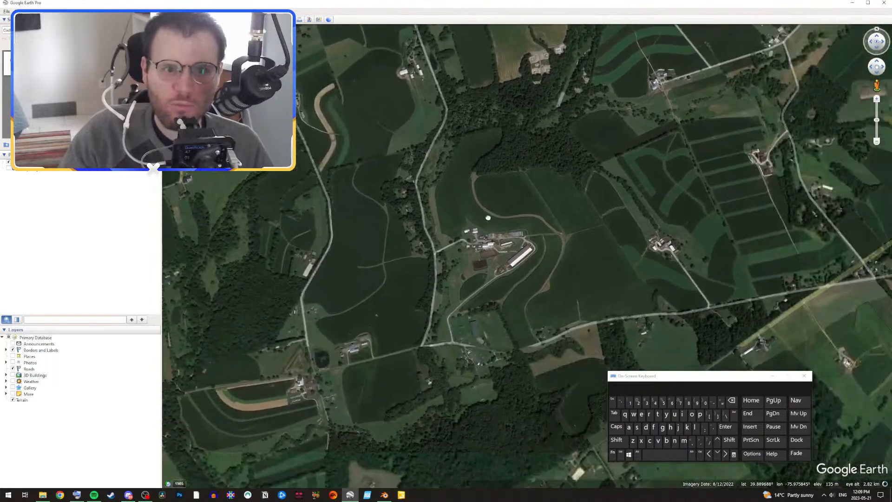
right_drag(493, 281, 479, 330)
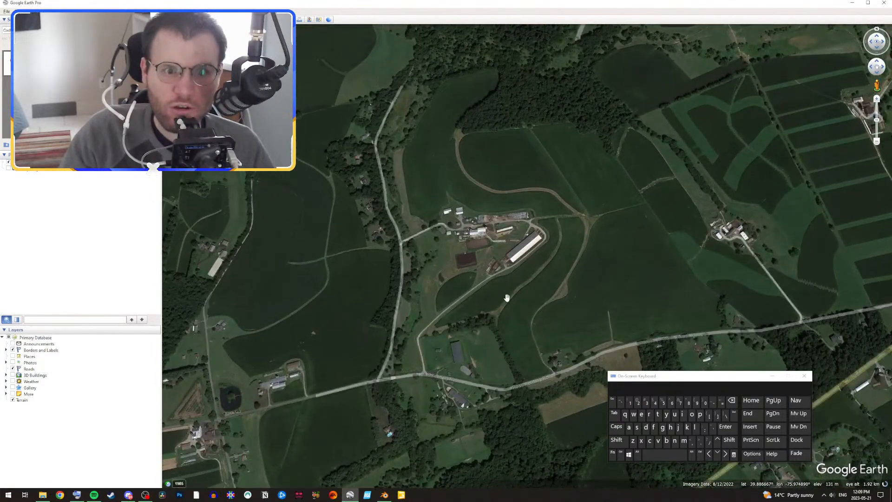
drag(507, 294, 481, 292)
scroll(477, 277, down, 5)
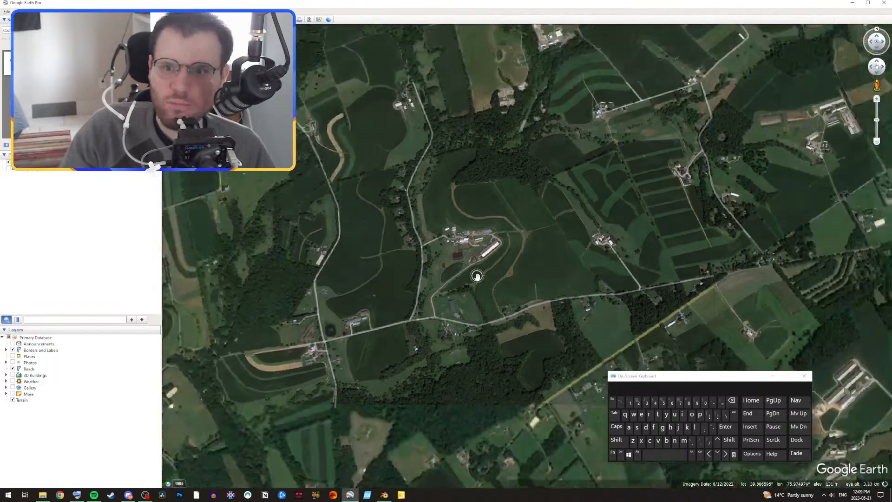
scroll(477, 278, up, 3)
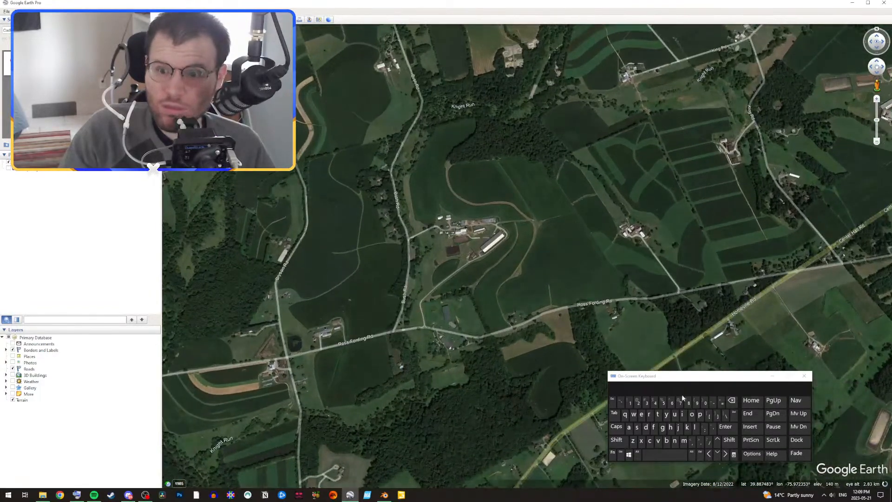
drag(712, 384, 758, 389)
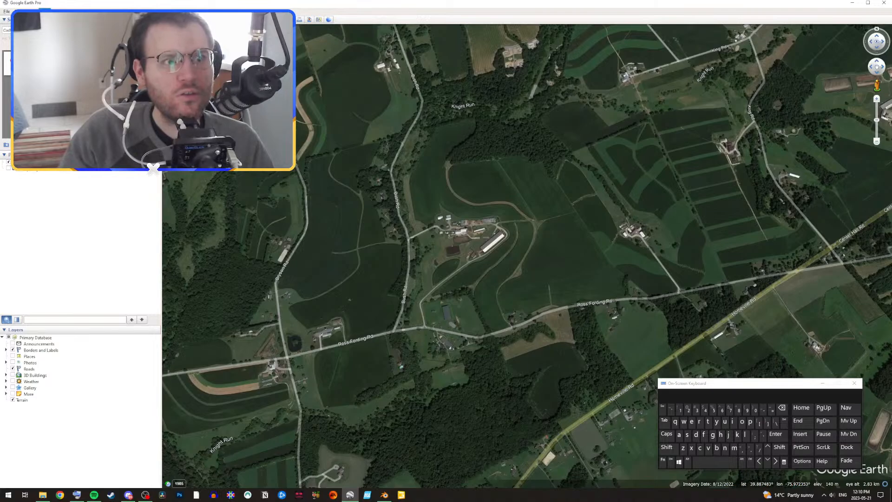
Step: Draw a straight ruler line in kilometers from the farmyard's center westward, about 1.02 km long
click(52, 28)
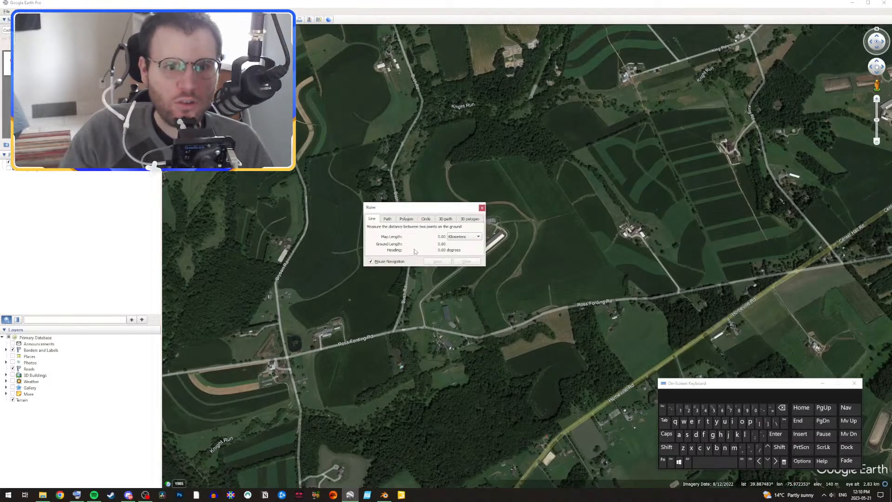
drag(413, 208, 490, 342)
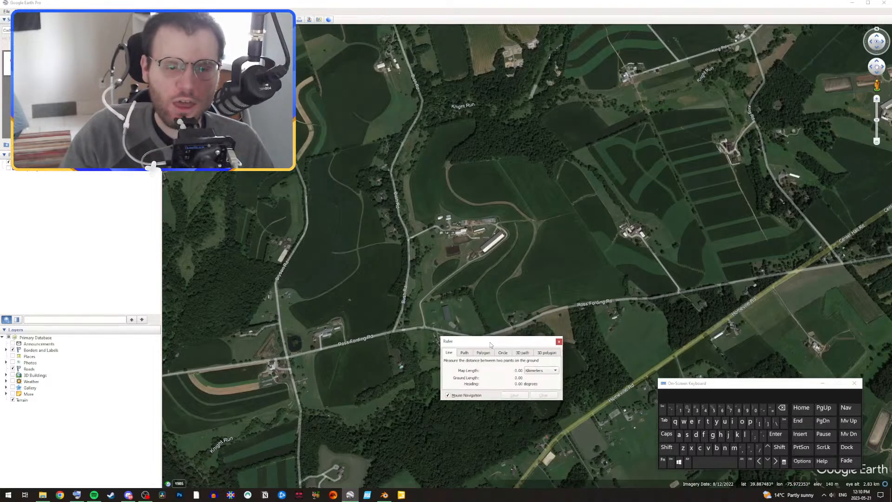
click(467, 229)
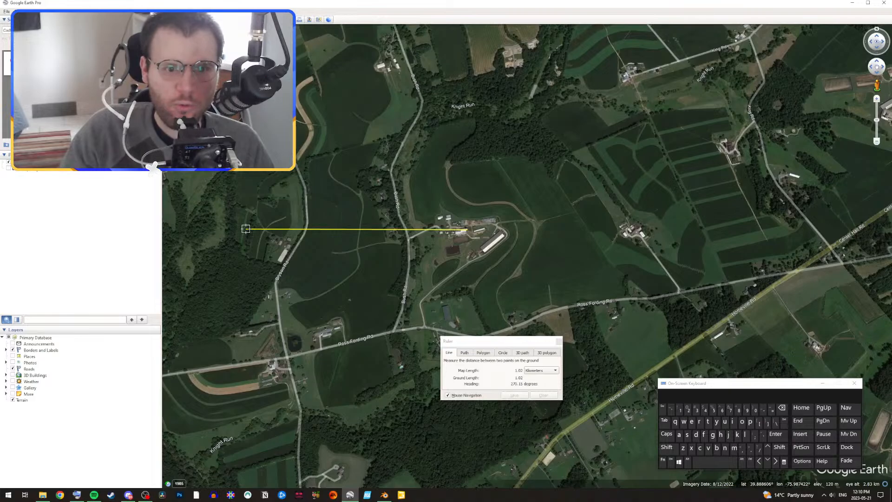
click(246, 228)
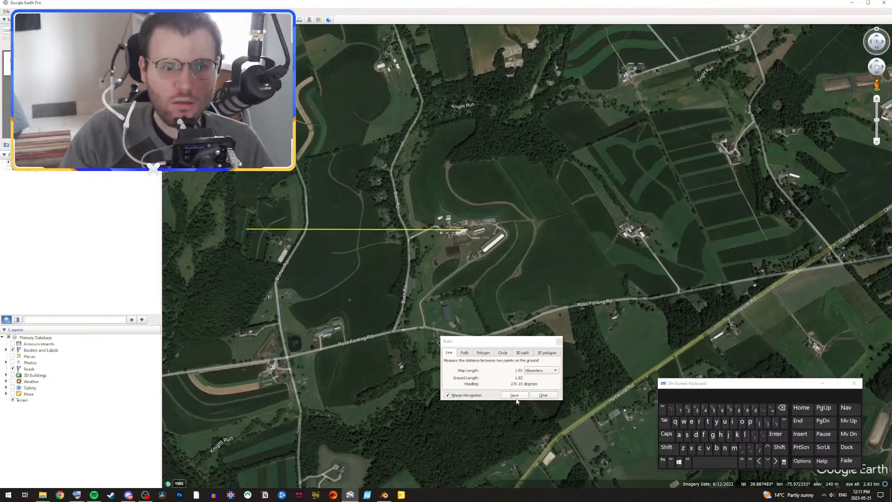
Step: Save the westward ruler line as a path with the default name Line Measure, keeping the dialog clear of the line
click(513, 395)
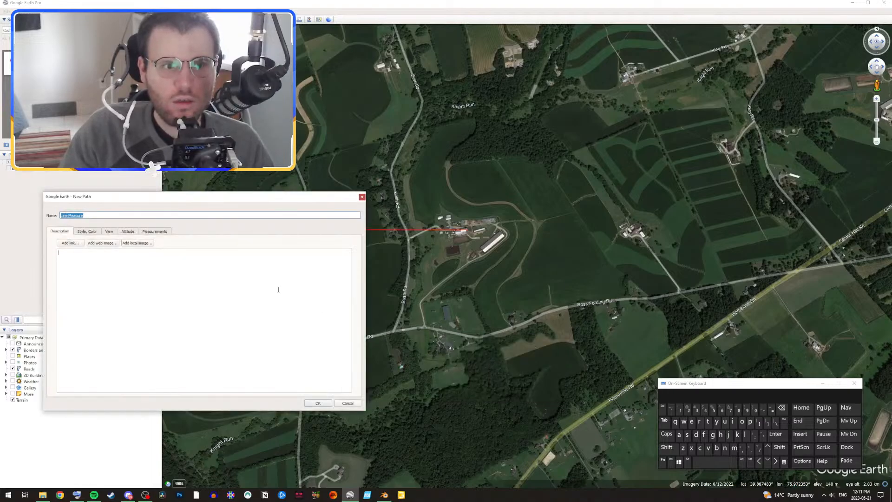
drag(267, 205, 297, 254)
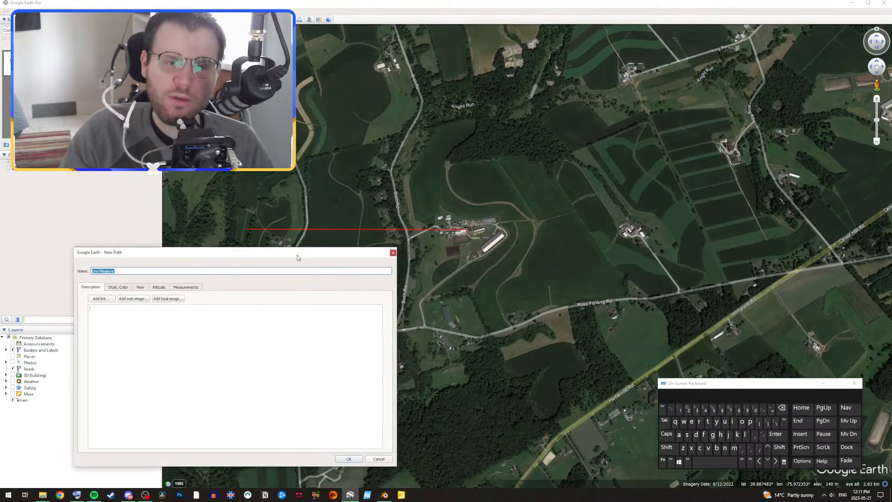
click(348, 458)
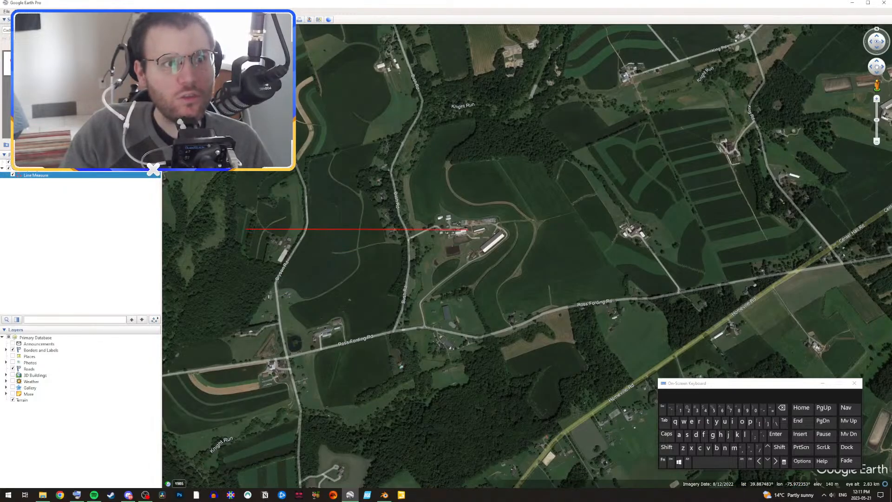
Step: Draw a ruler line about 1.02 km long from the farmyard's center eastward and save it as a Line Measure path
click(51, 19)
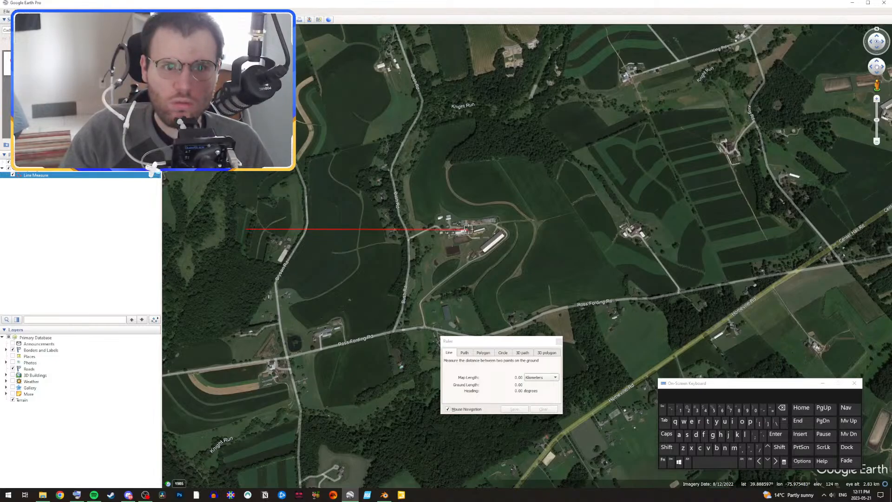
click(468, 229)
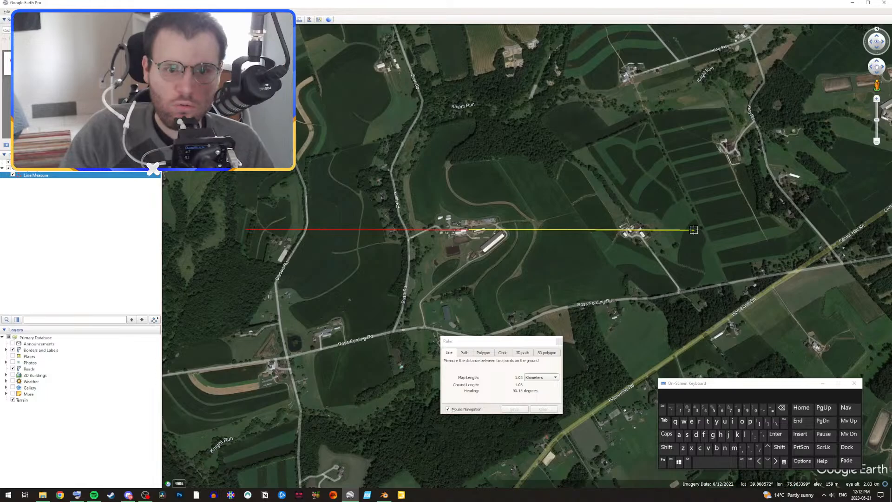
click(691, 229)
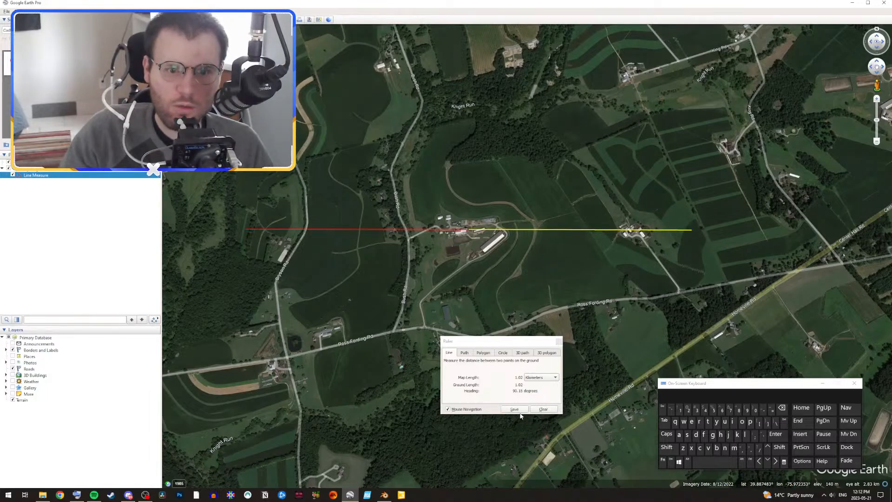
click(513, 409)
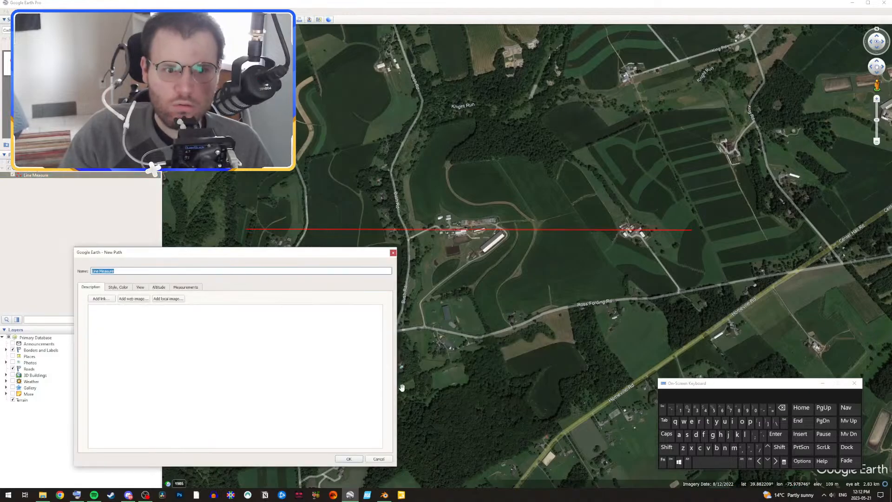
click(348, 458)
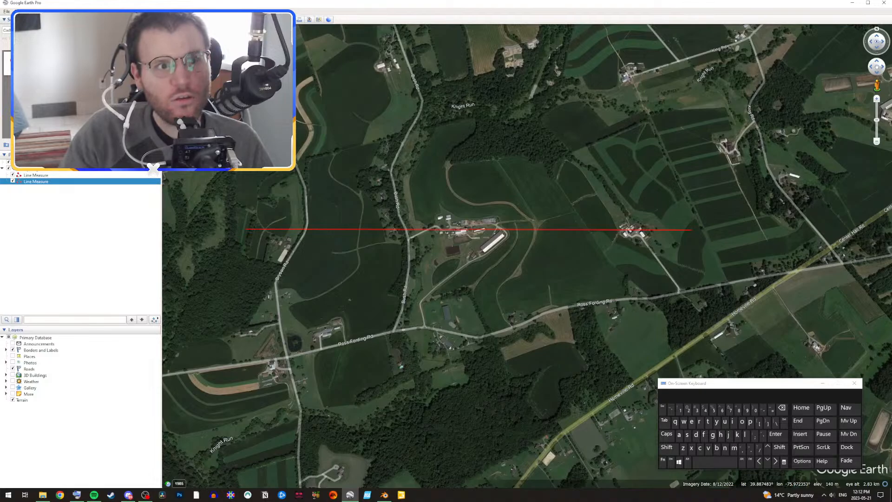
Step: Draw a ruler line about 1.01 km long from the farmyard's center southward and save it, keeping the ruler window clear of its course
click(14, 19)
click(45, 11)
click(50, 27)
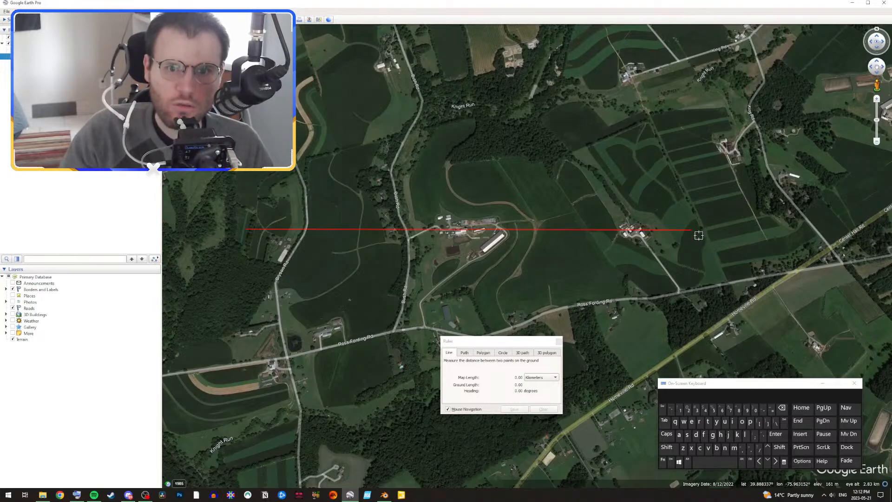
drag(497, 343, 683, 264)
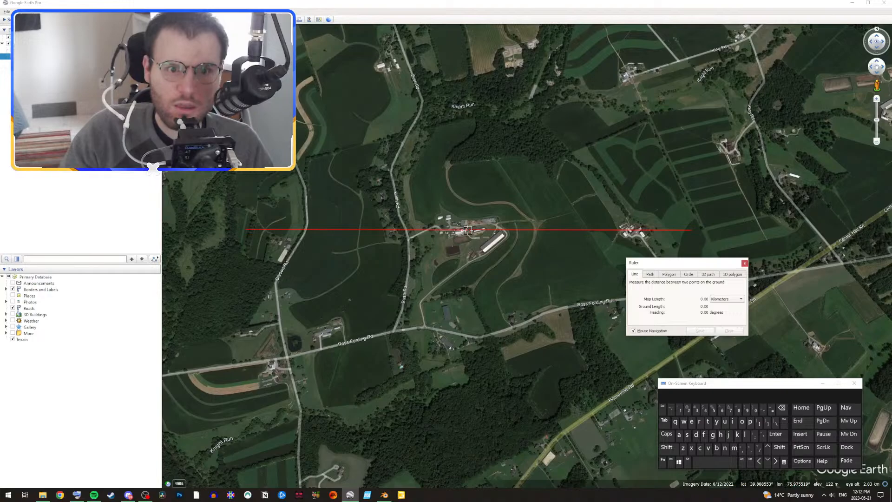
click(467, 230)
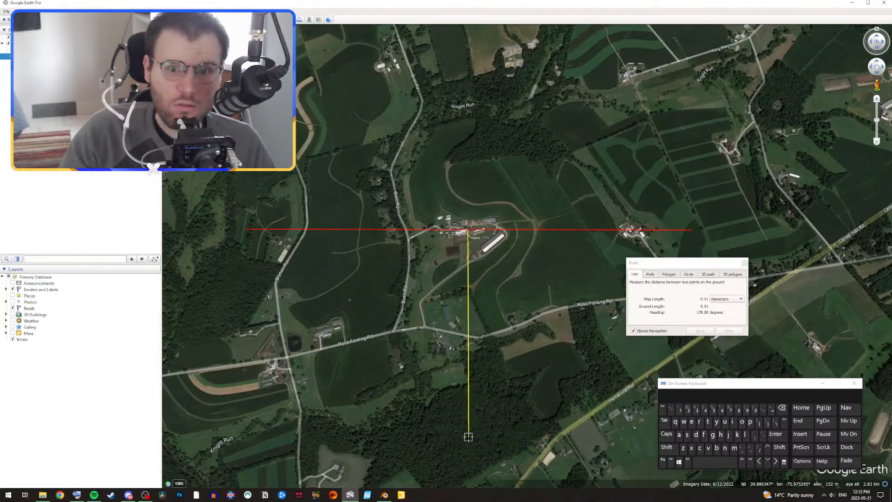
click(463, 462)
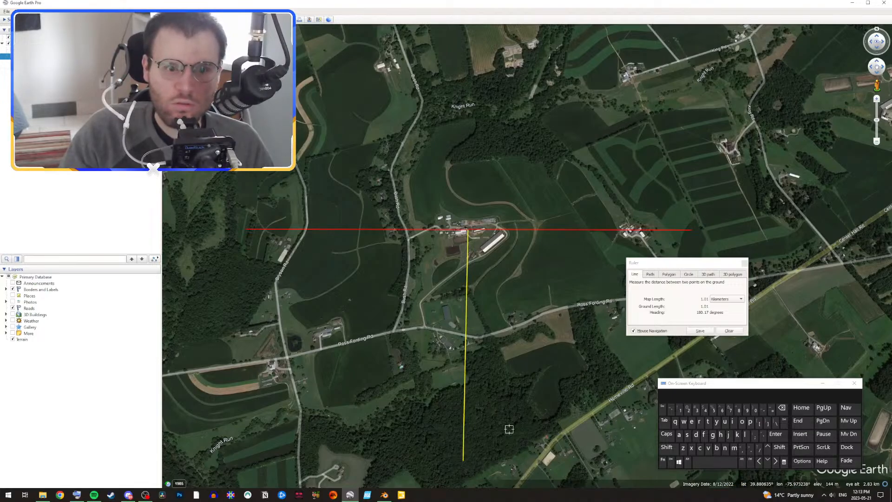
click(700, 330)
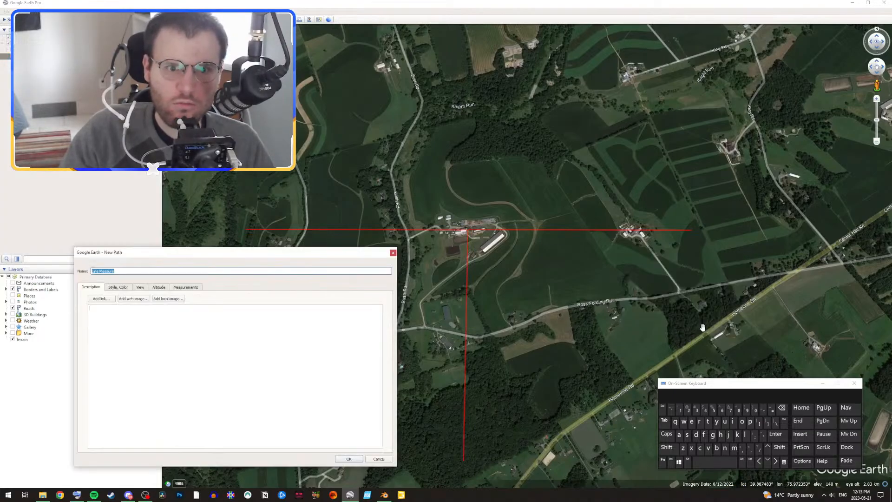
click(348, 459)
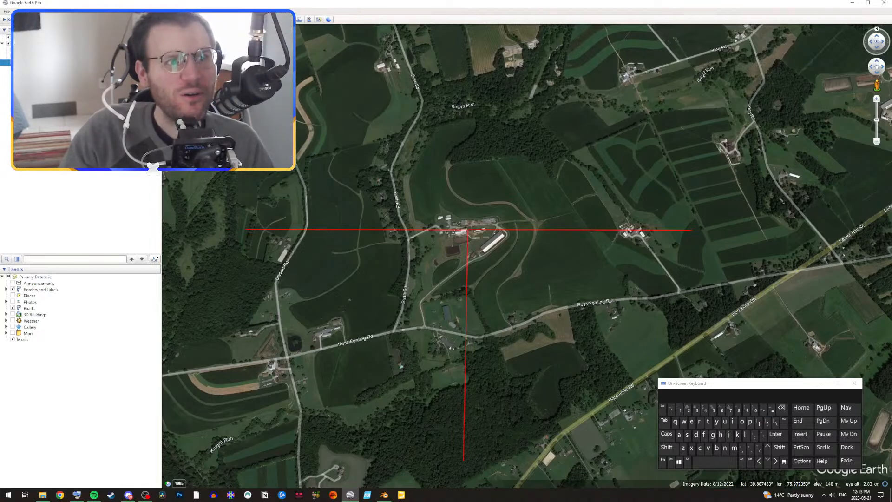
Step: Draw a ruler line about 1.02 km long from the farmyard's center northward and save it as a Line Measure path
click(52, 19)
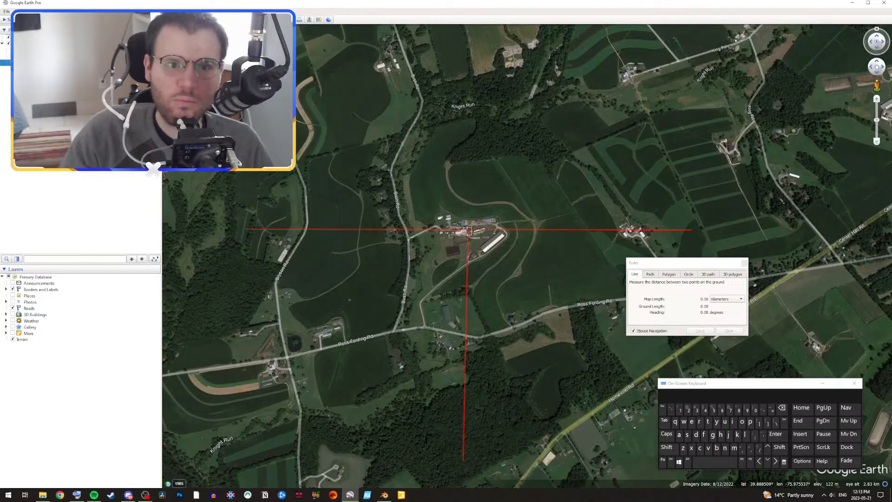
click(466, 227)
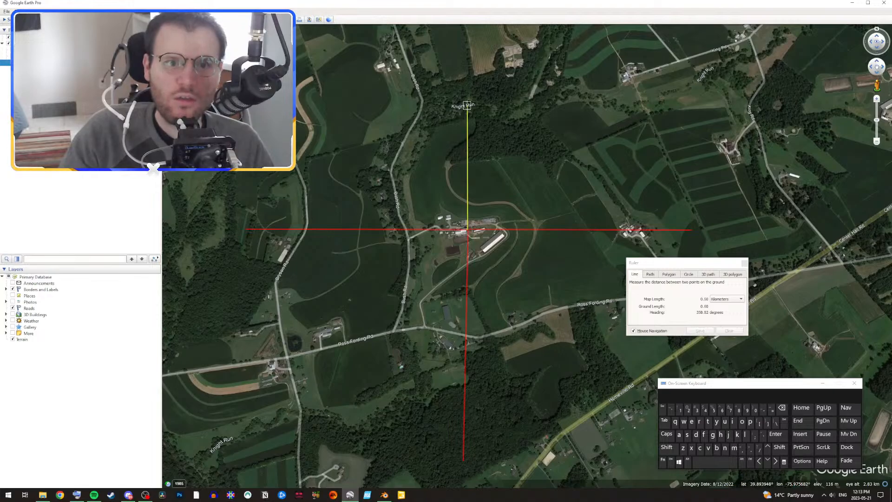
scroll(466, 73, down, 2)
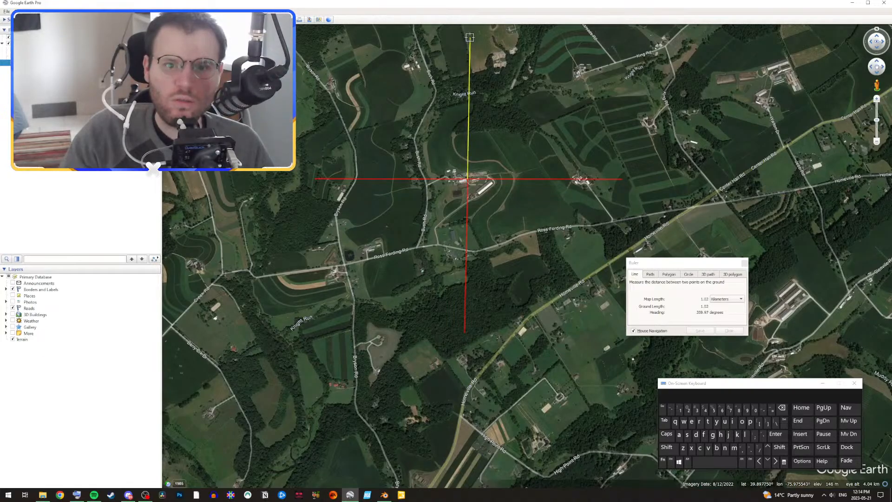
click(469, 37)
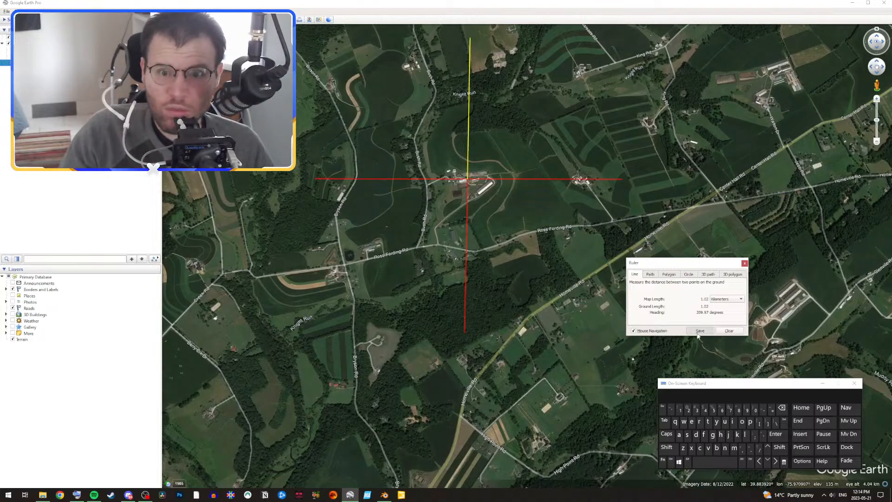
click(699, 331)
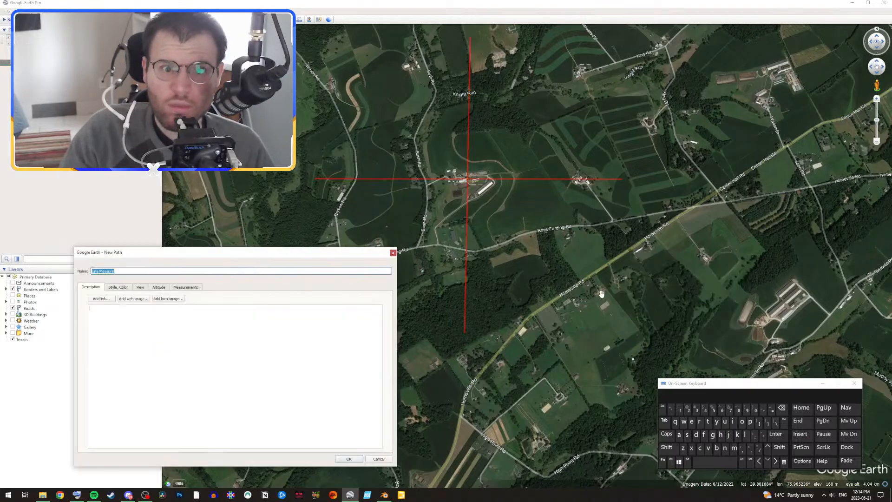
click(348, 458)
Step: Extend the cross westward with a ruler line about 1 km long from its west end and save the line as a path
scroll(444, 259, up, 2)
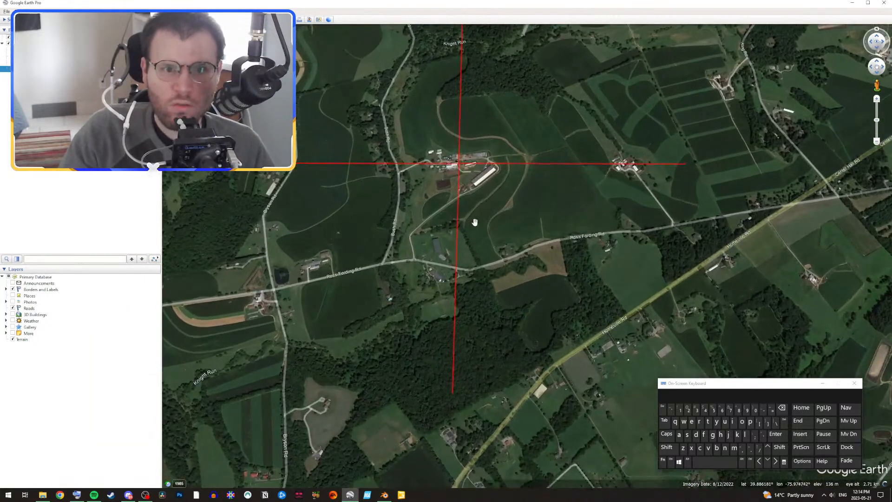
drag(450, 212, 457, 291)
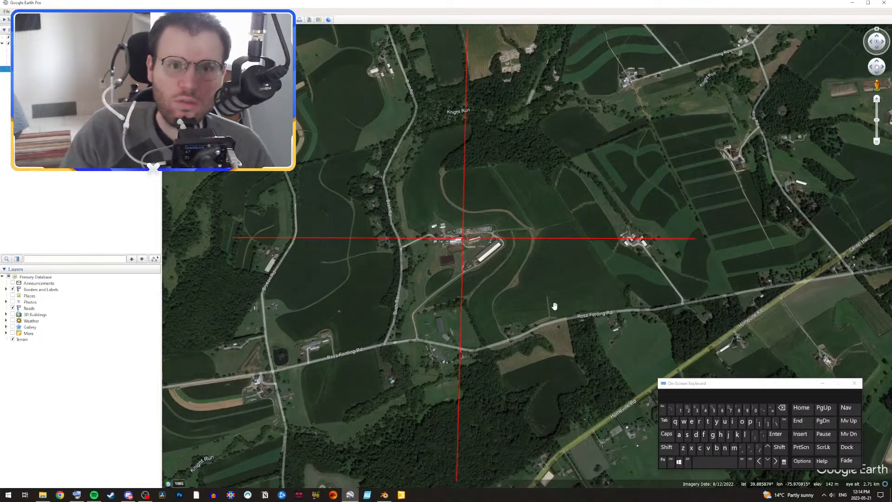
scroll(554, 306, down, 2)
scroll(529, 320, down, 2)
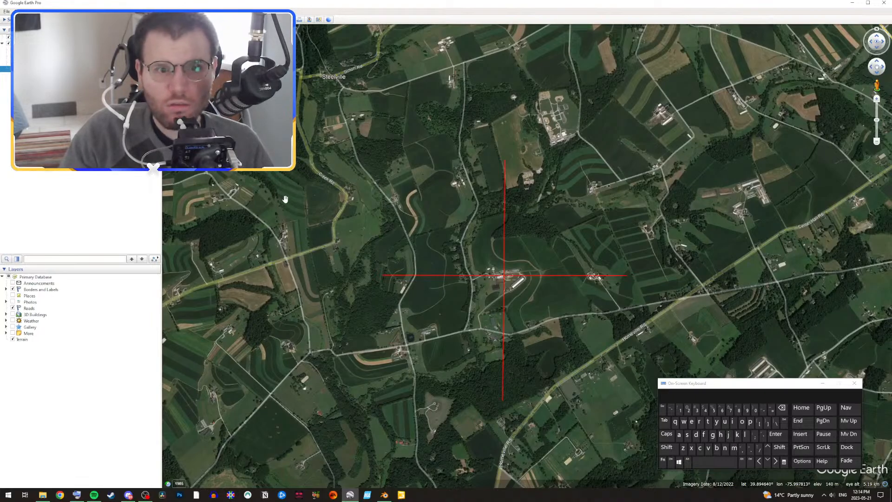
drag(301, 185, 393, 161)
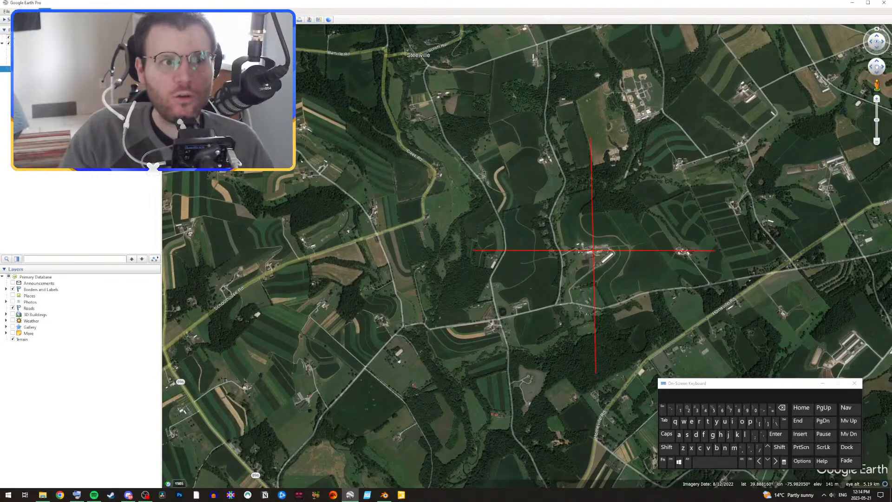
click(51, 22)
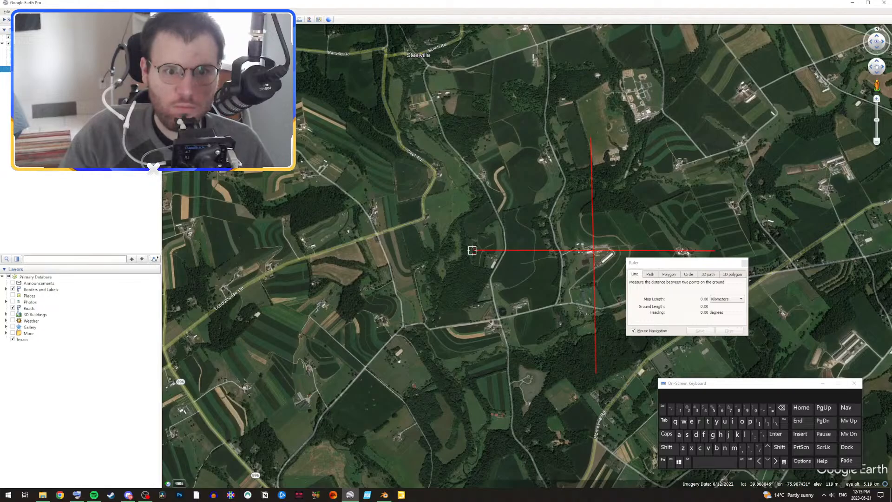
click(472, 250)
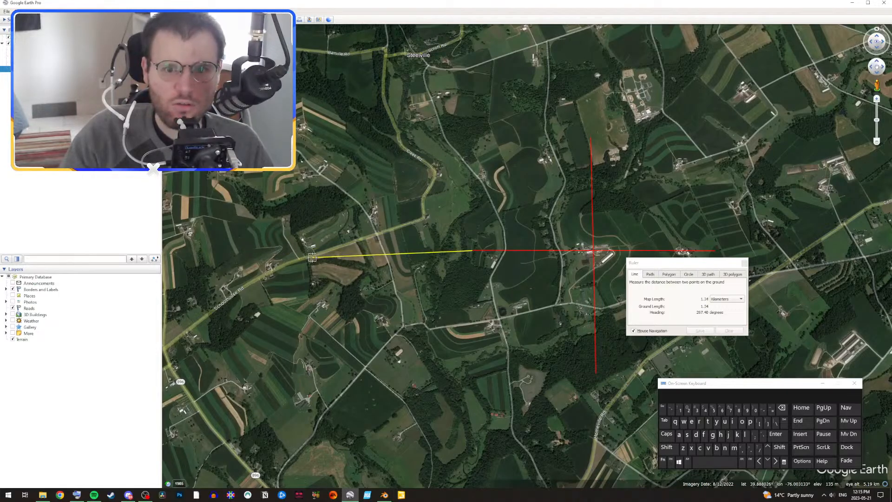
click(353, 251)
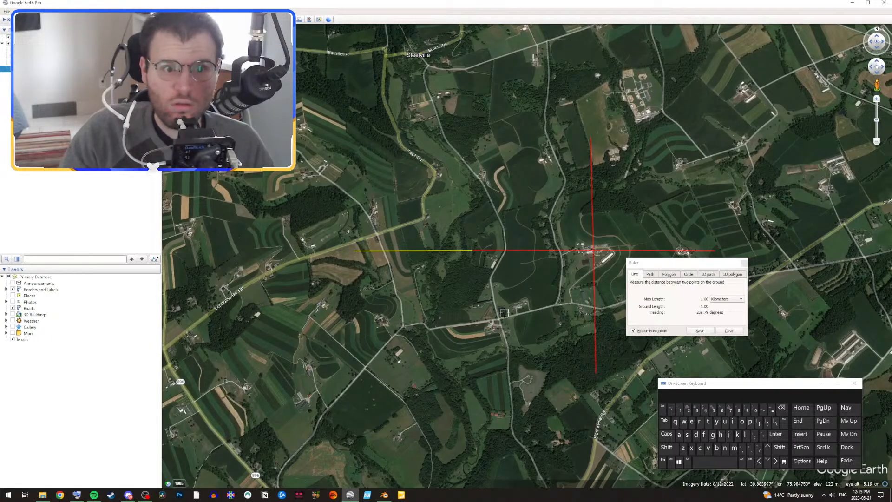
click(700, 331)
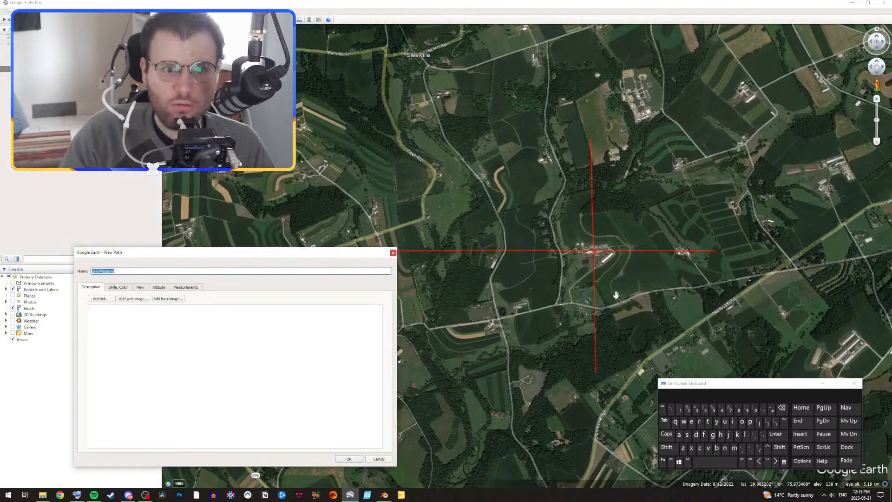
click(360, 460)
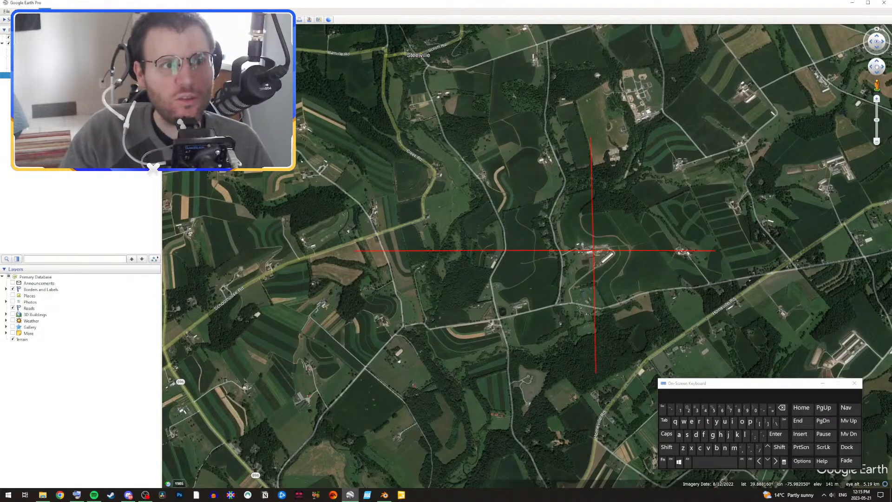
Step: Extend the cross northward with a ruler line about 1.01 km long from its north end and save the line as a path
key(ctrl+alt+r)
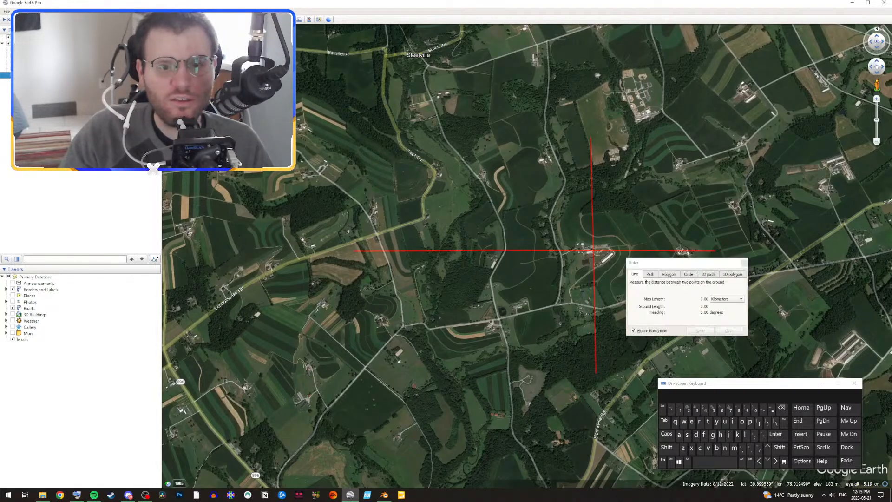
click(589, 137)
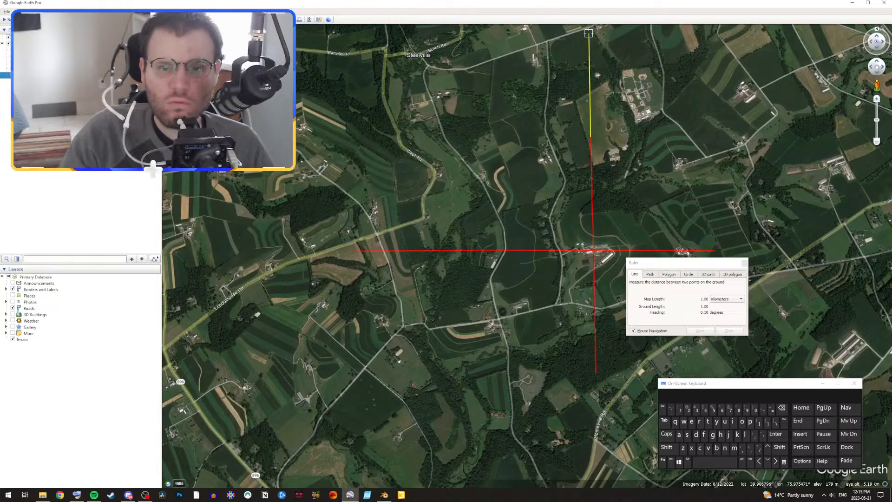
click(589, 32)
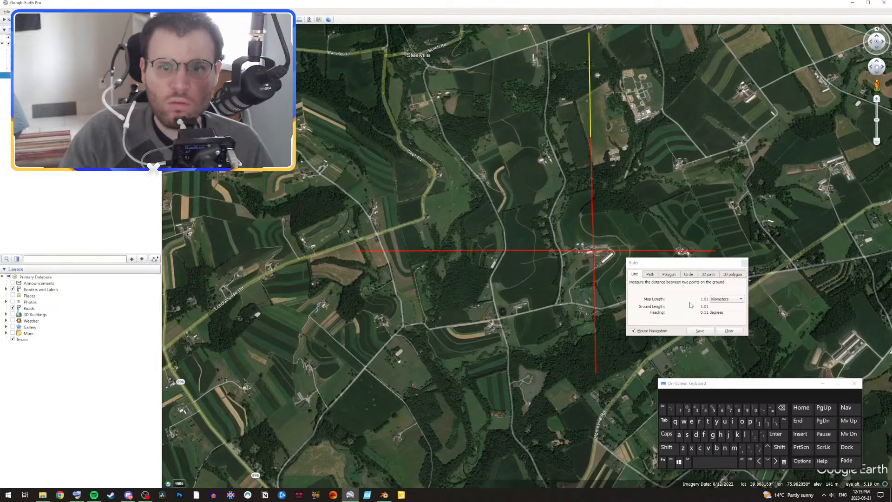
click(698, 331)
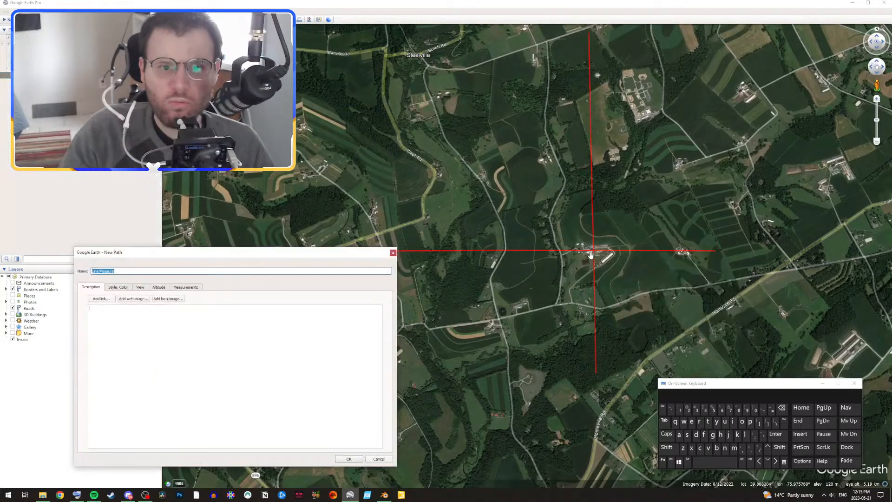
click(348, 459)
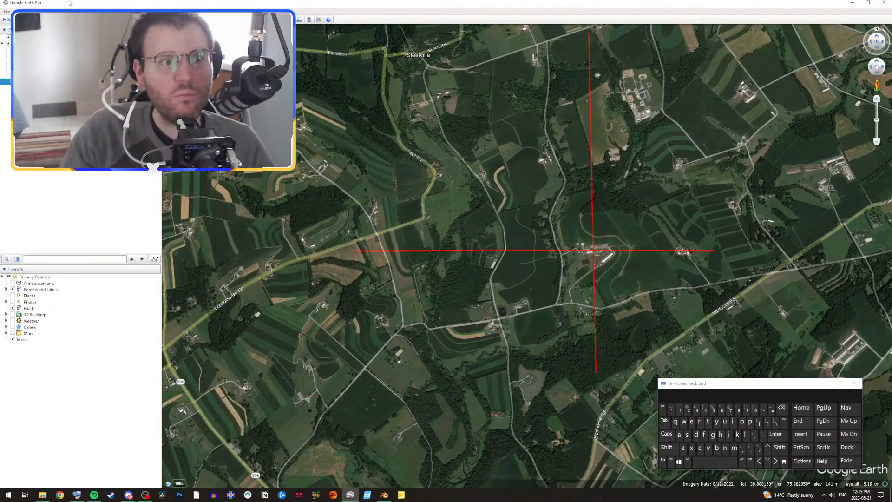
key(ctrl+alt+r)
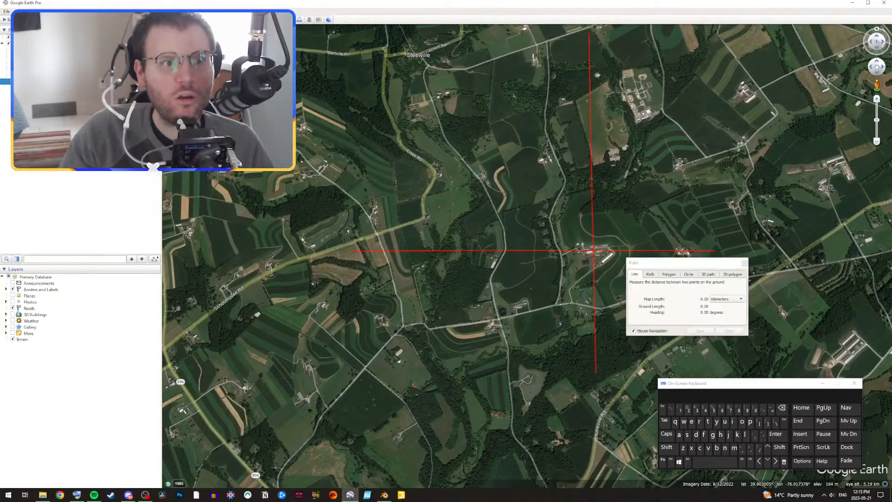
click(595, 374)
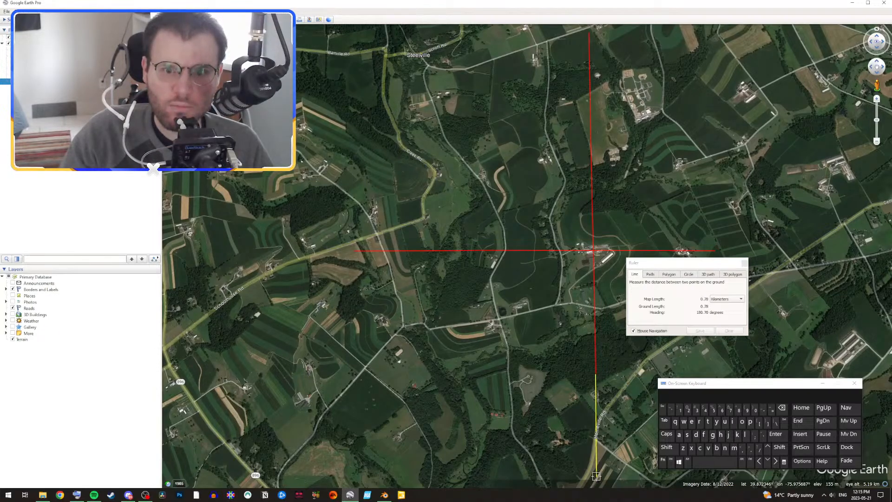
scroll(591, 472, down, 2)
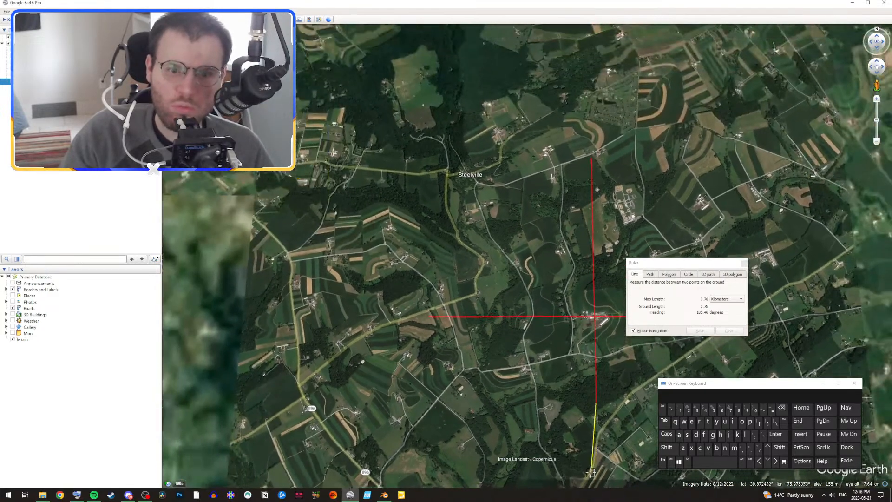
scroll(594, 470, up, 2)
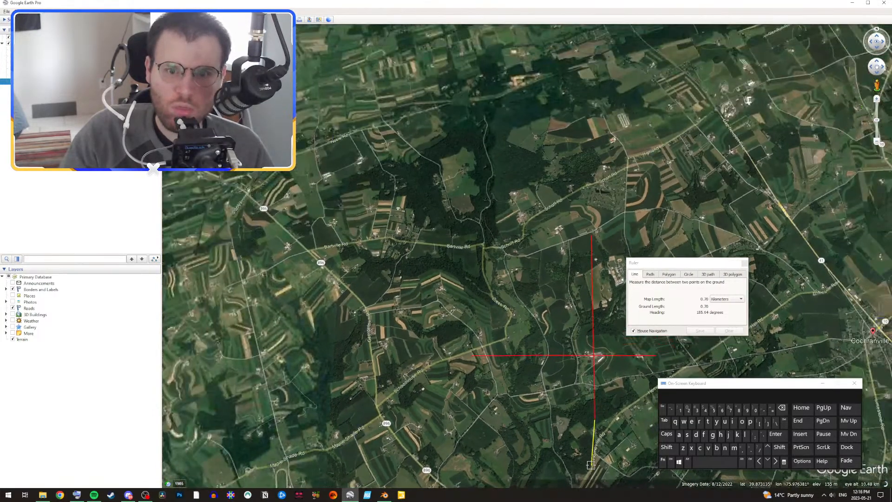
scroll(596, 467, up, 1)
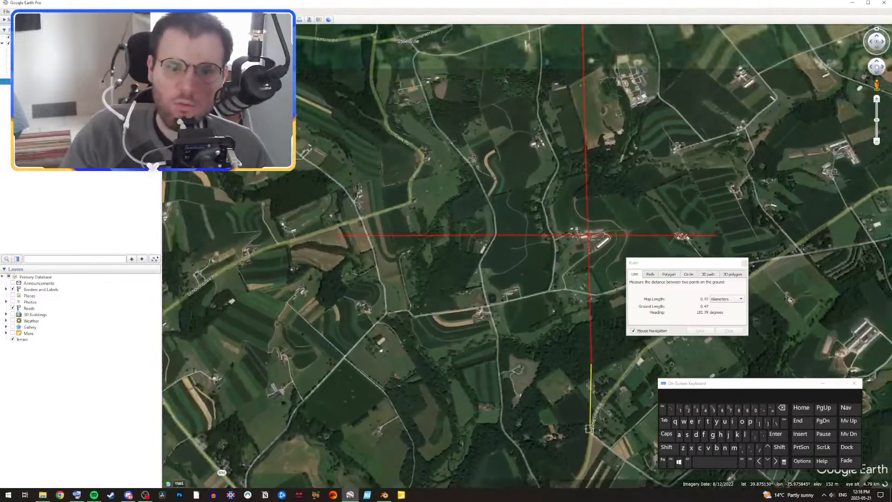
click(641, 361)
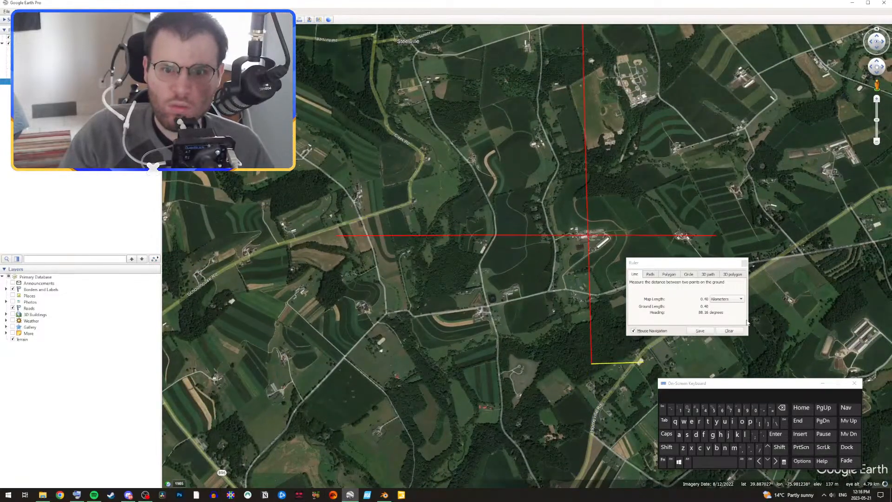
click(730, 330)
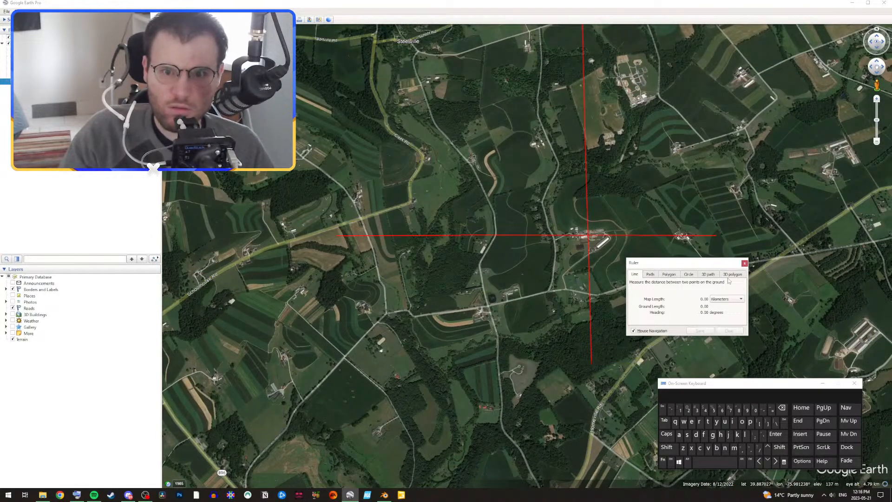
click(745, 263)
Step: Extend the cross southward with a ruler line about 1.01 km long from its south end and save the line as a path
drag(677, 309, 631, 192)
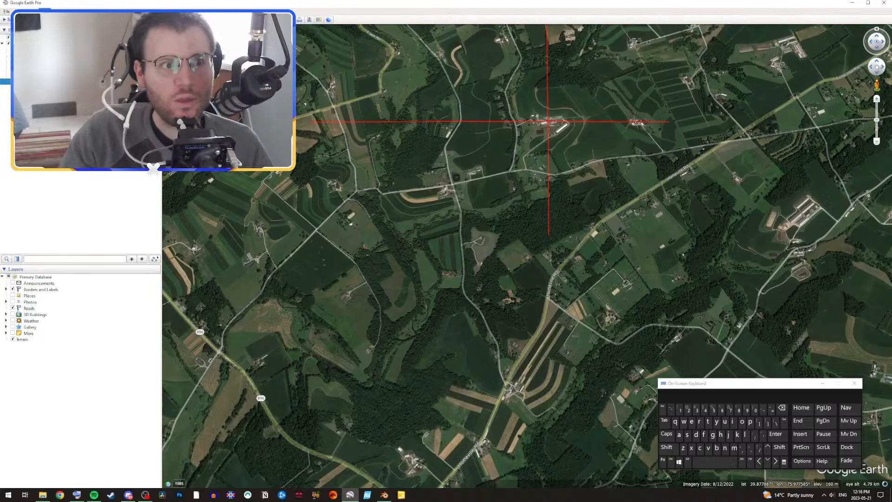
click(51, 20)
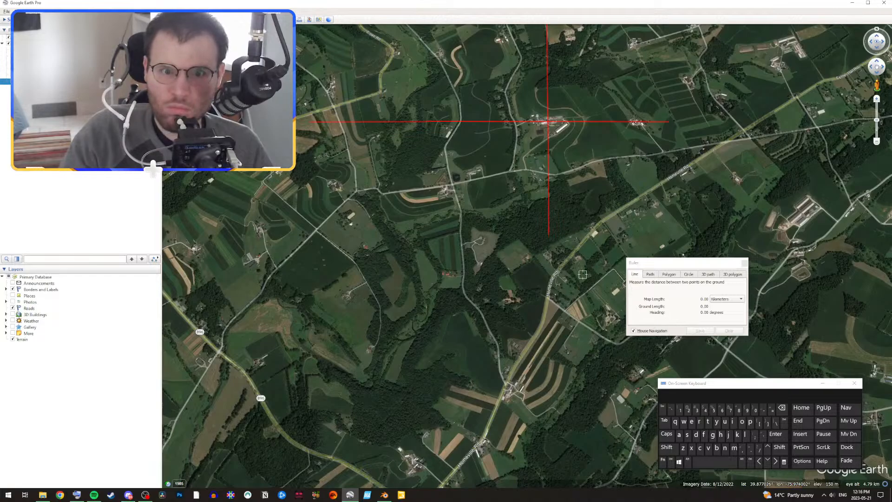
click(548, 234)
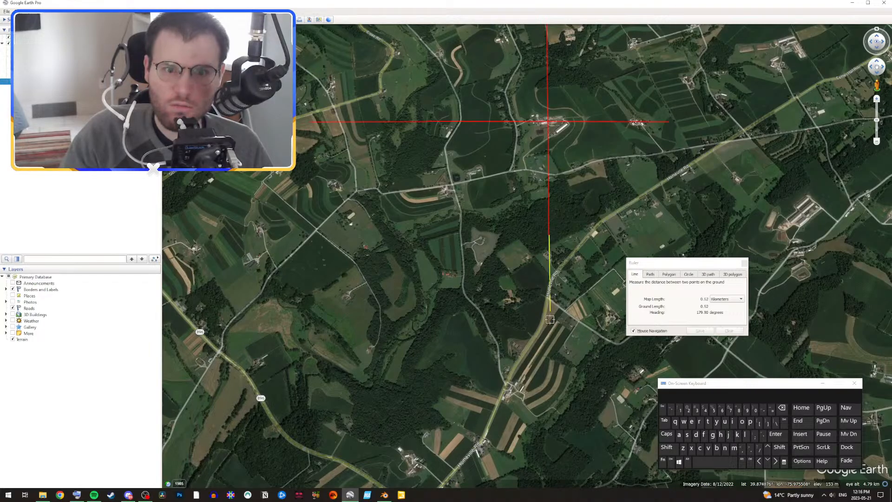
click(550, 363)
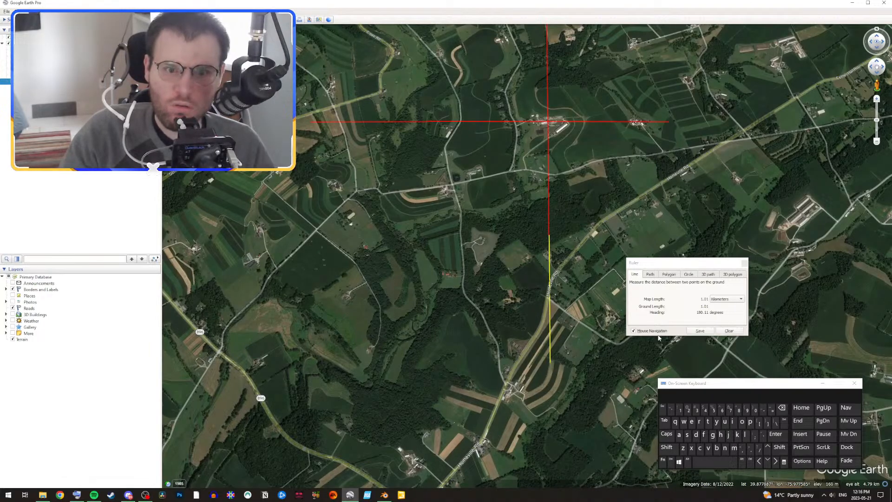
click(696, 330)
click(349, 459)
Step: Extend the cross eastward with a ruler line about 1 km long from its east end and save it as a Line Measure path
drag(430, 351, 372, 360)
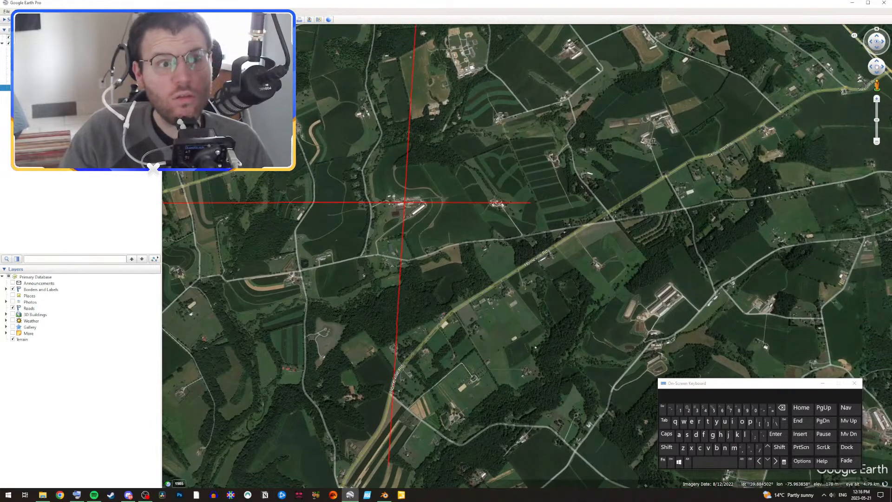
click(44, 11)
click(52, 27)
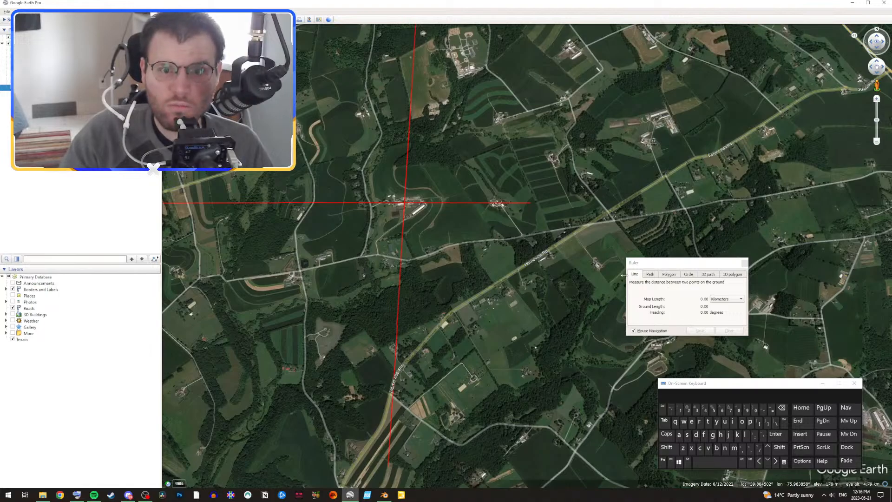
click(530, 203)
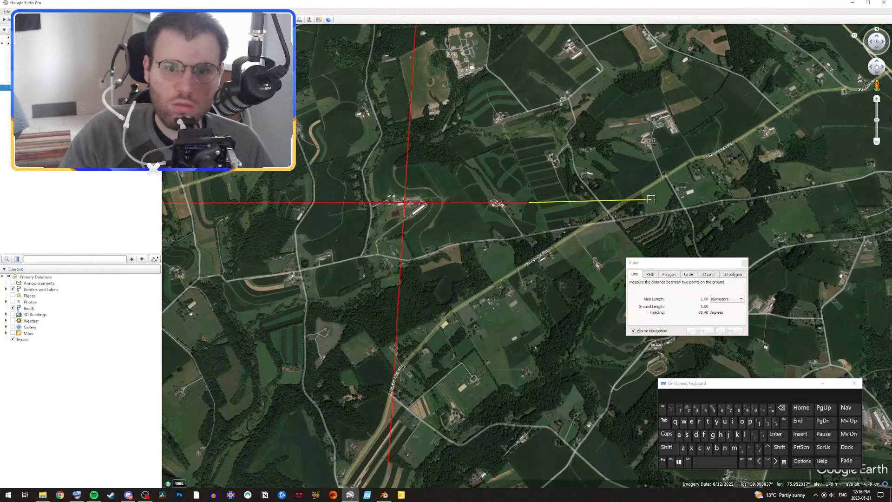
click(651, 201)
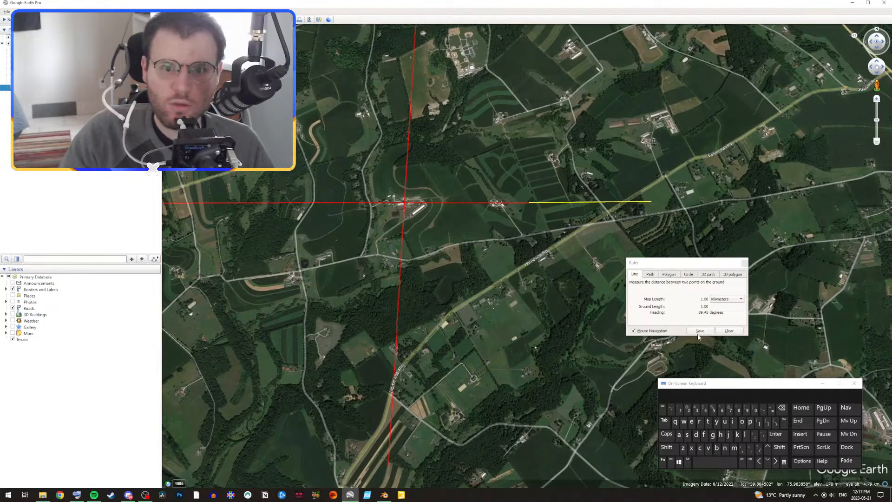
click(699, 331)
click(698, 331)
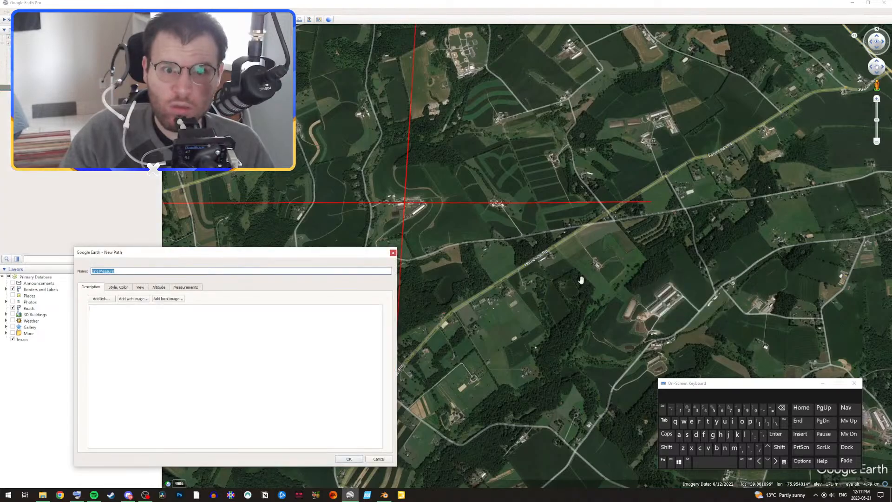
click(349, 458)
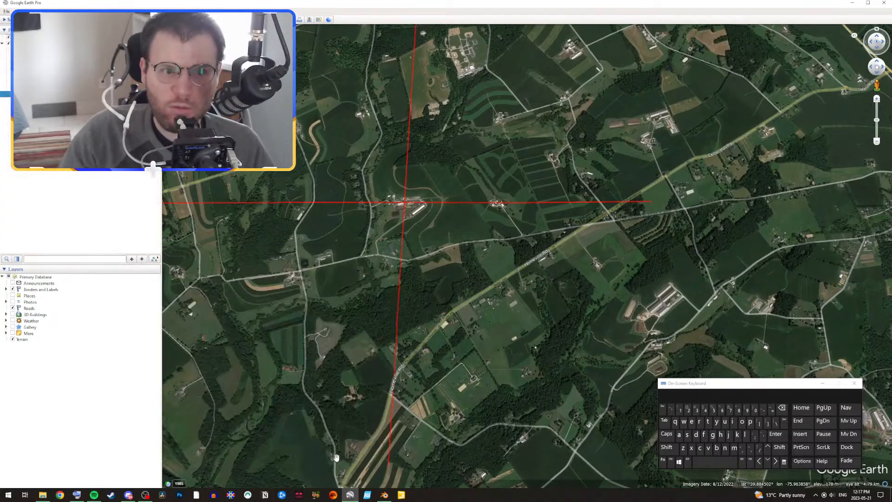
Step: Examine the completed cross of lines around the farmyard, up close along its northern arm and as a whole
drag(362, 291, 405, 314)
scroll(405, 314, up, 2)
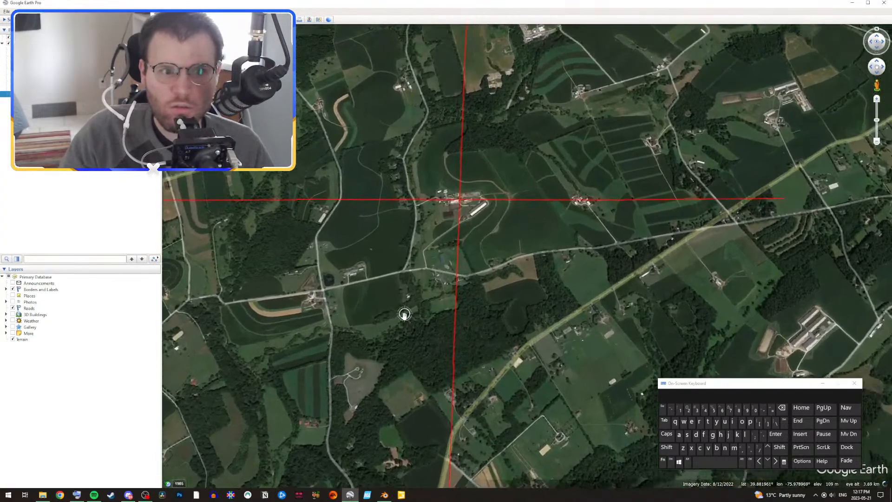
drag(439, 324, 433, 439)
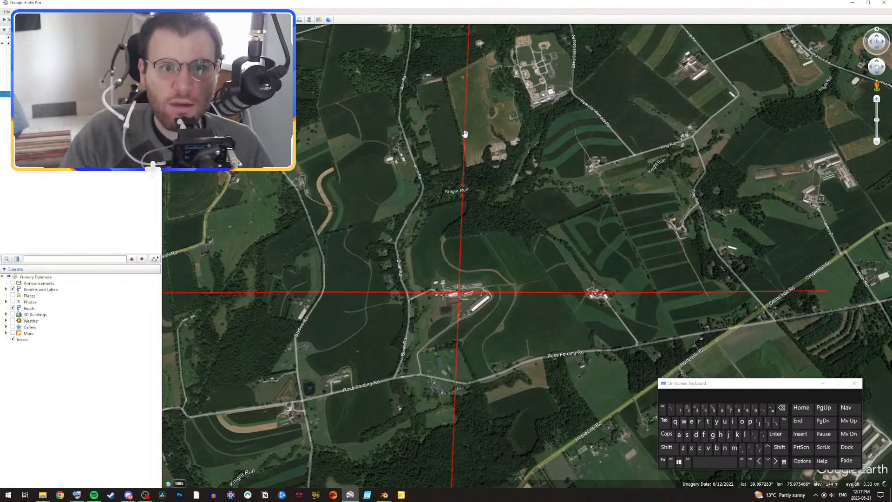
scroll(464, 131, up, 3)
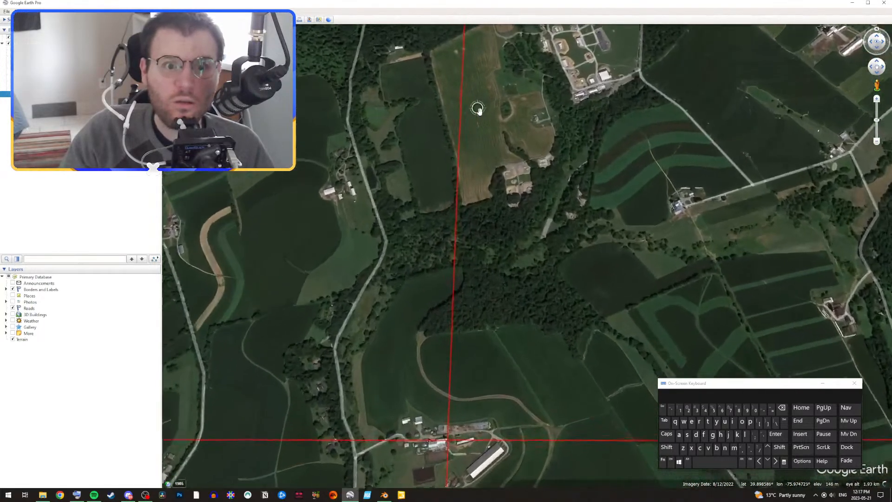
scroll(458, 145, up, 2)
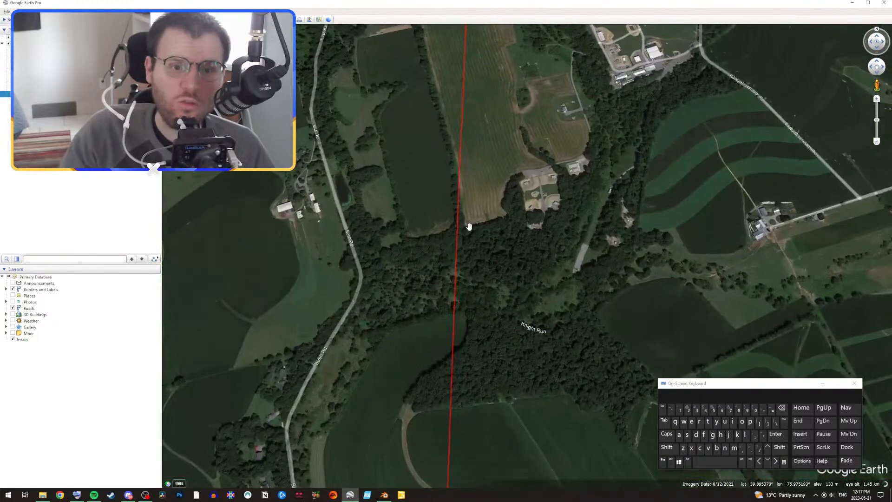
scroll(465, 278, down, 5)
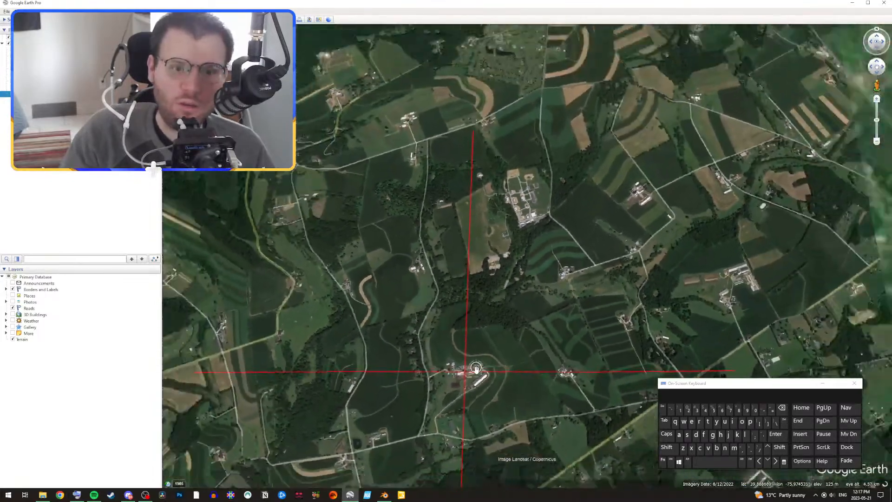
scroll(476, 368, down, 2)
drag(488, 380, 514, 271)
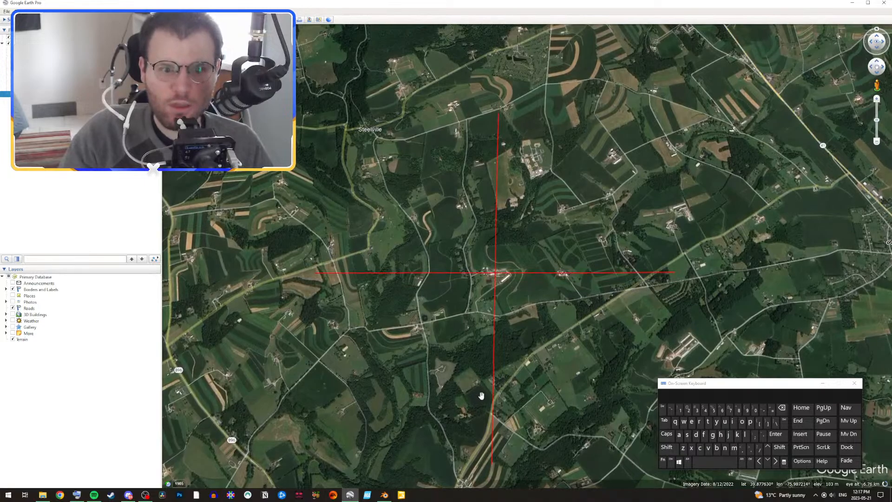
drag(595, 370, 592, 361)
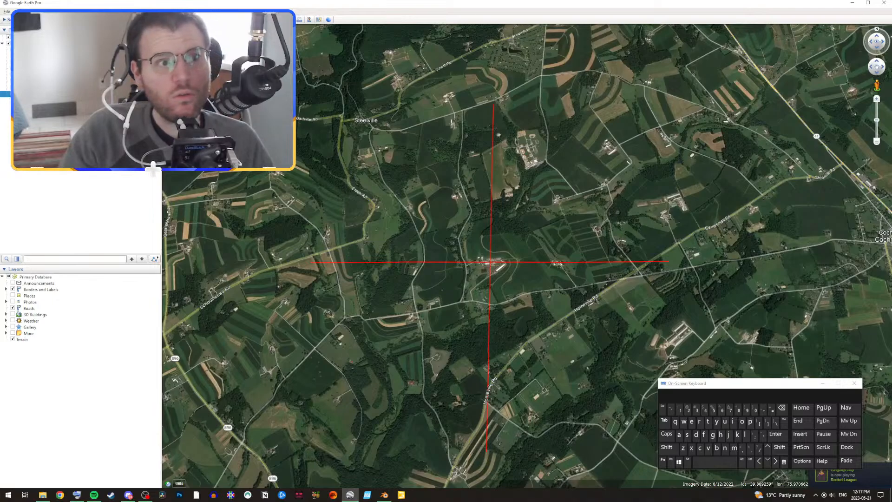
Step: Switch to Blender, show the Google satellite world basemap from above, and center it closer on North America
click(853, 3)
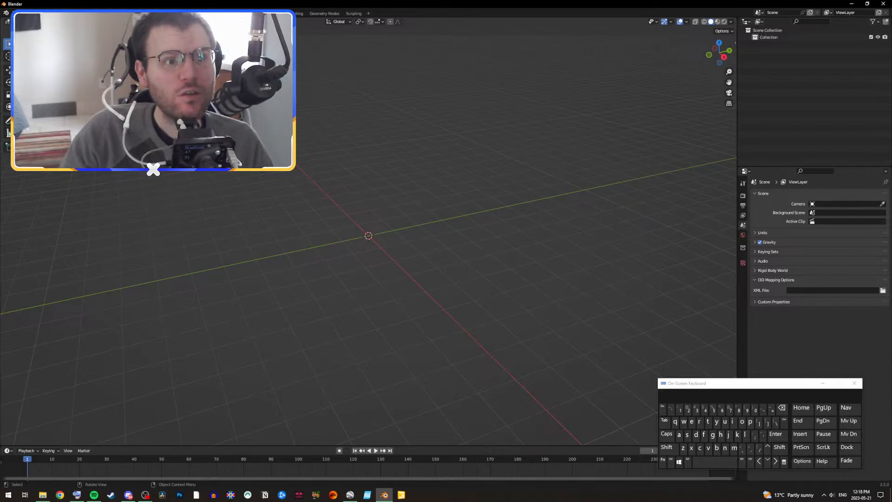
key(KP_7)
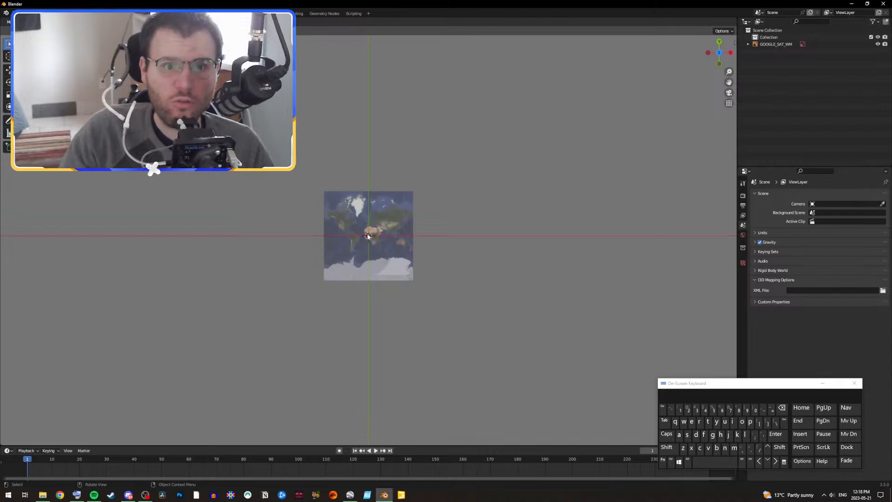
drag(694, 380, 629, 321)
scroll(323, 208, up, 3)
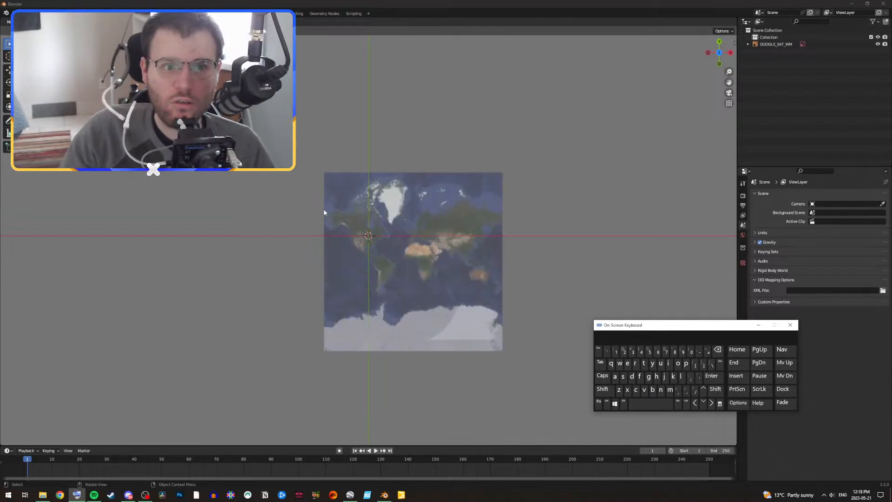
drag(518, 331, 491, 295)
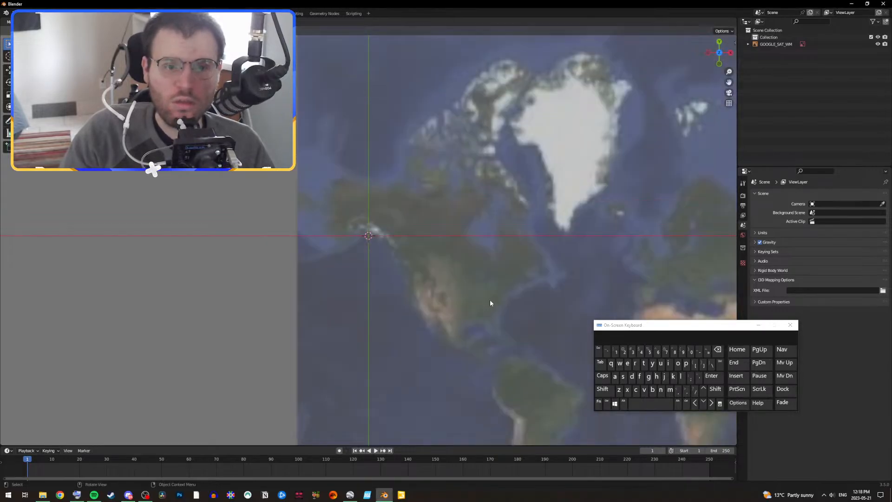
Step: Switch back to Google Earth Pro and examine where the cross lies relative to Cochranville and the surrounding towns and roads
click(351, 495)
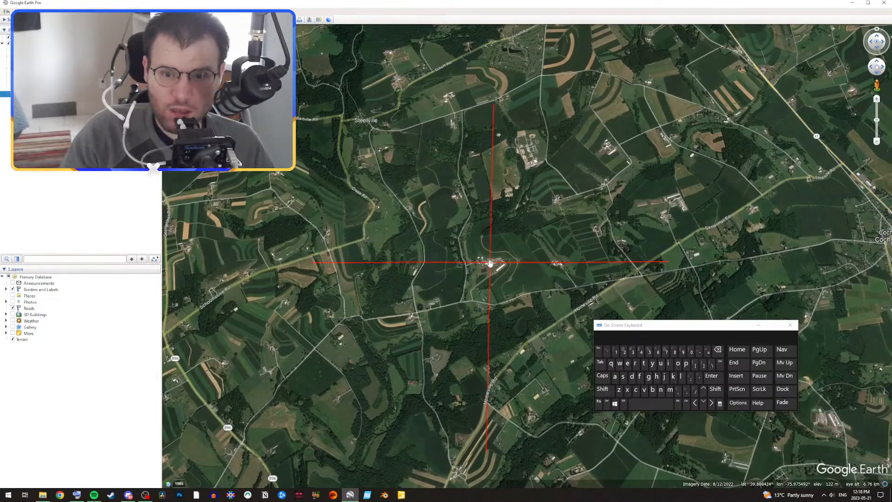
scroll(489, 263, down, 5)
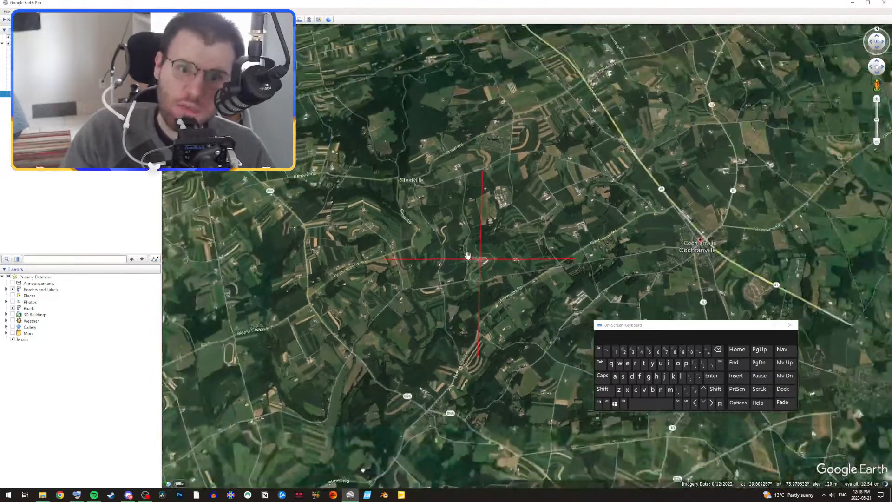
scroll(467, 254, down, 5)
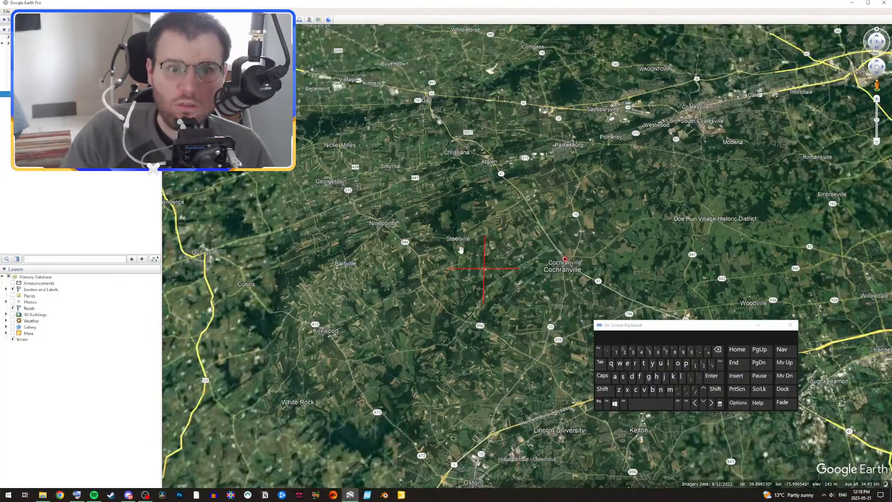
scroll(461, 249, down, 5)
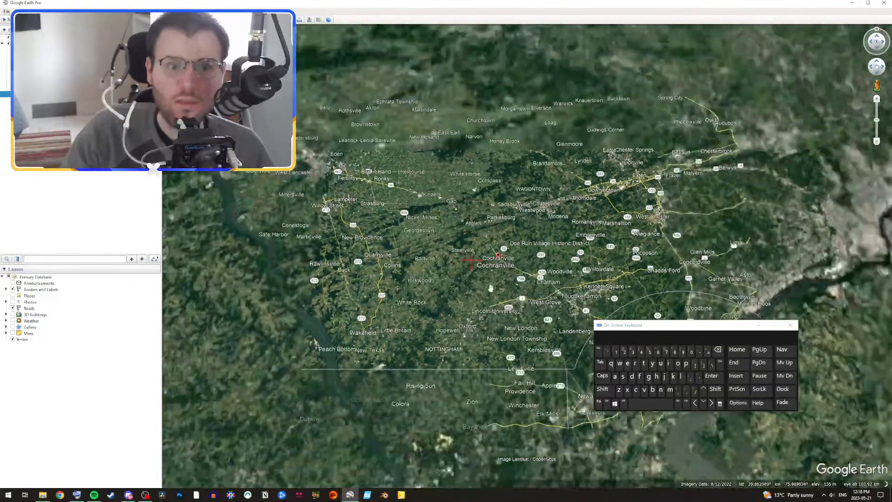
scroll(483, 286, up, 2)
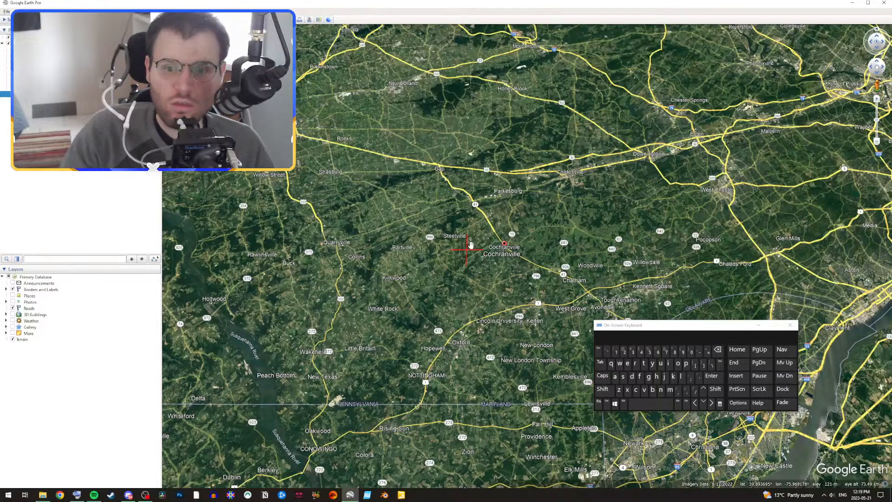
scroll(470, 245, up, 3)
scroll(470, 244, up, 5)
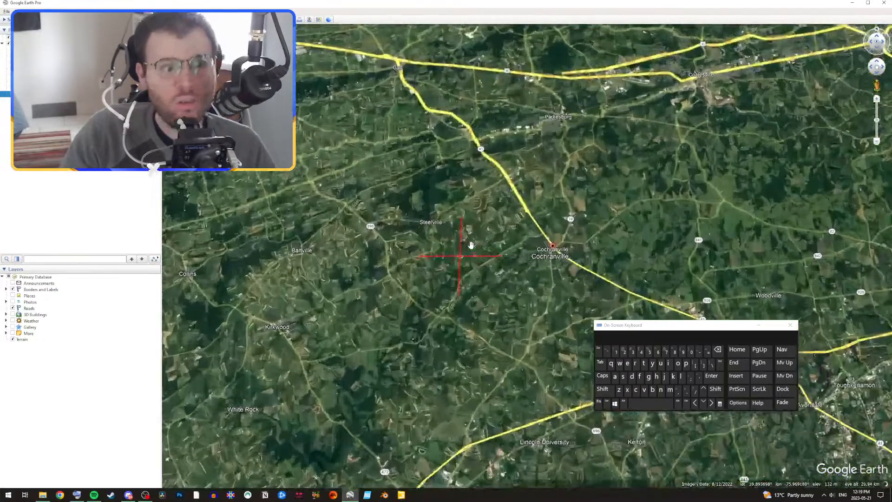
scroll(445, 244, up, 3)
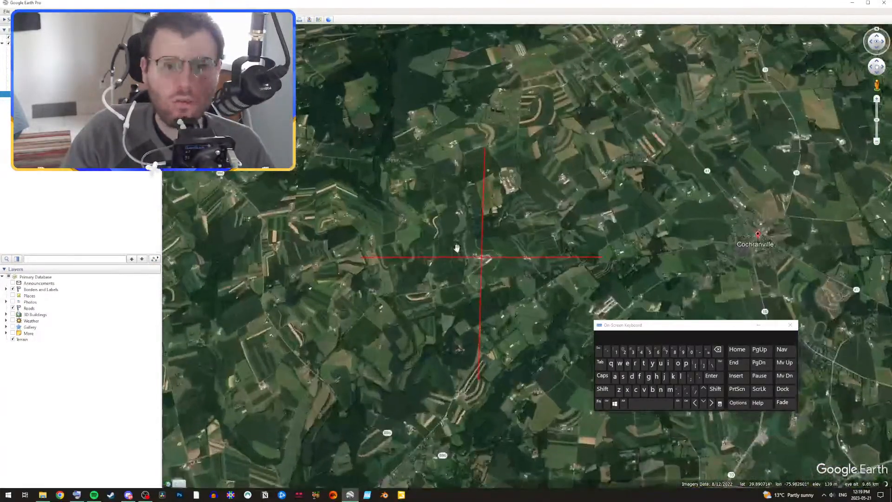
Step: Add a new placemark and position it where the lines of the cross meet at the farmyard
scroll(478, 261, up, 4)
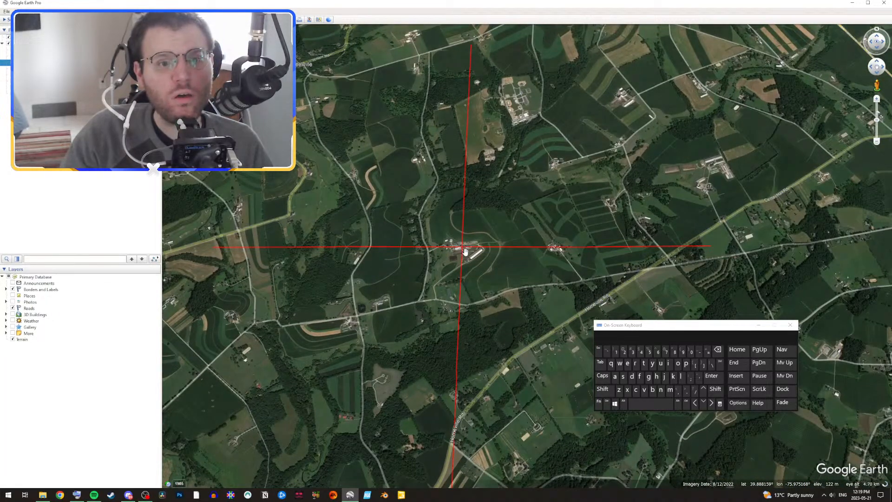
key(ctrl+shift+p)
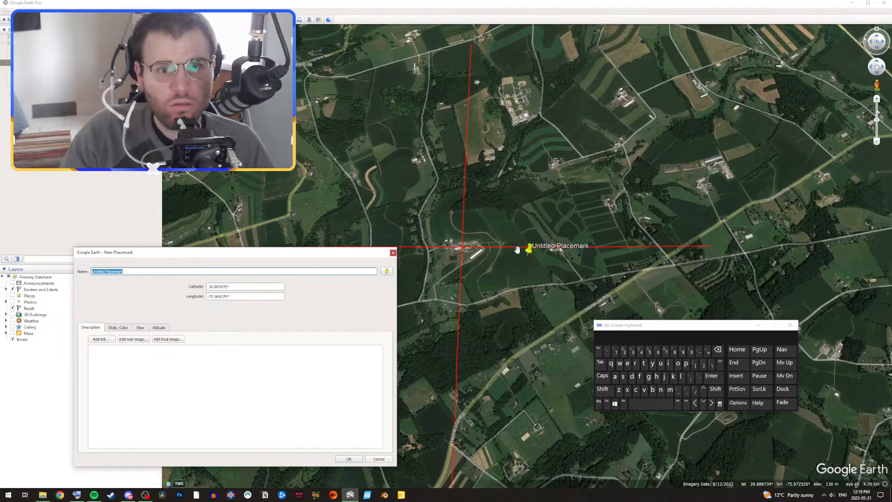
drag(529, 253, 463, 252)
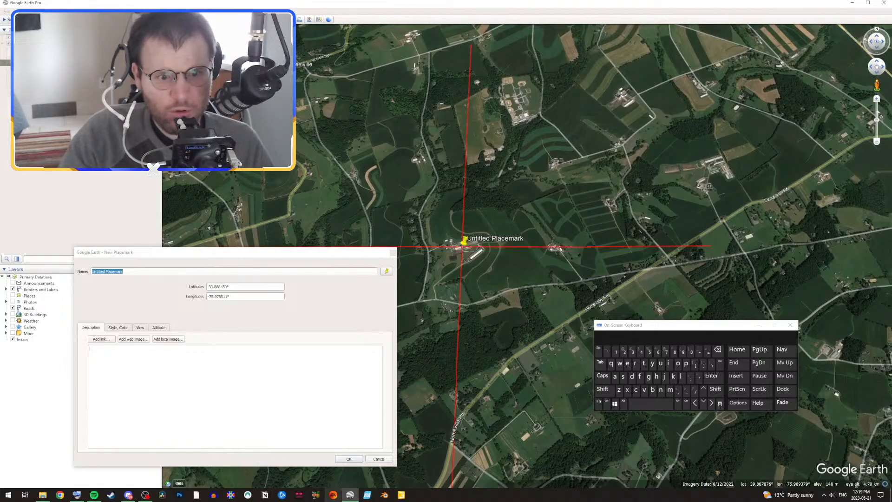
Step: Switch to a new Blender scene and delete the default cube, camera and light
click(385, 496)
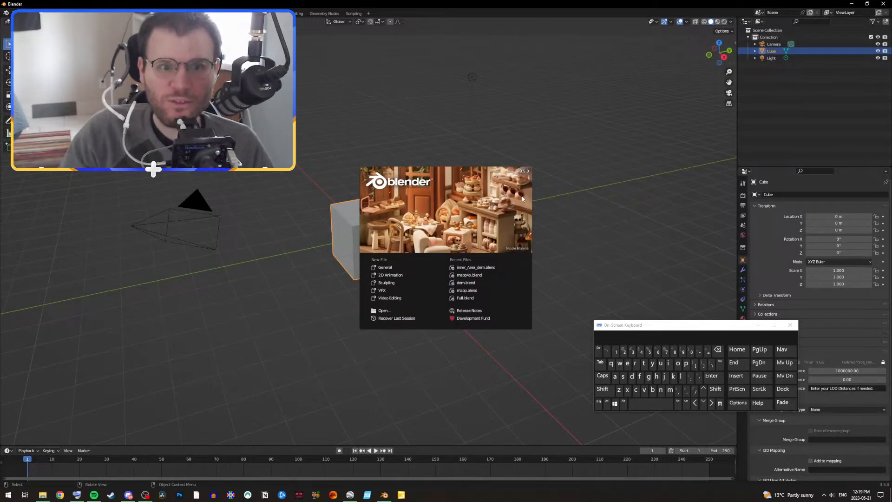
click(599, 308)
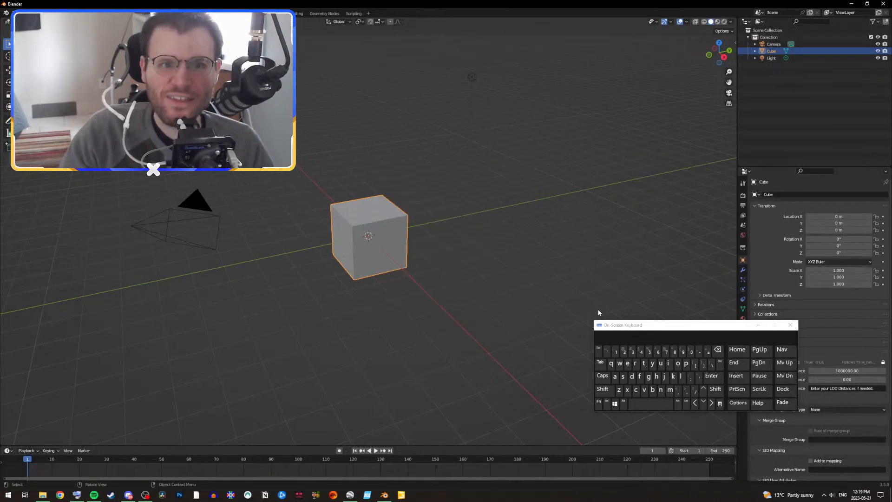
drag(563, 333, 130, 55)
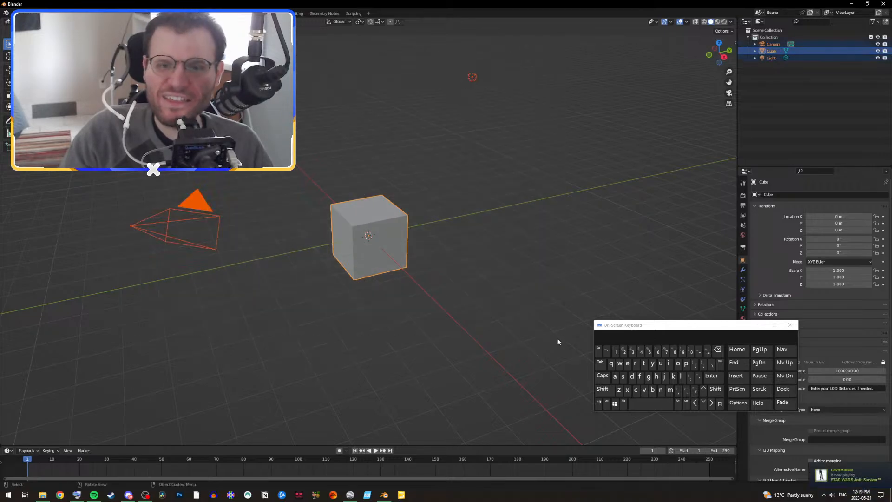
click(719, 362)
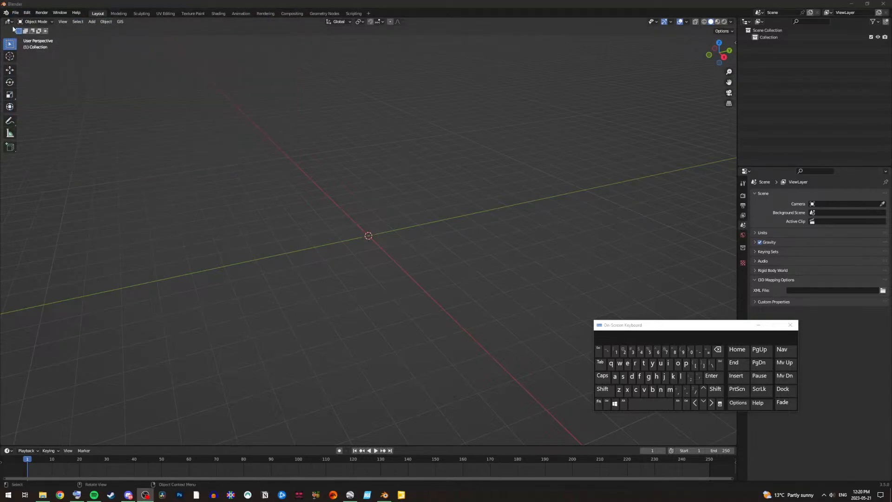
Step: Add a web basemap with Google as source and Satellite as layer, and view it closer
click(120, 22)
mouse_move(142, 40)
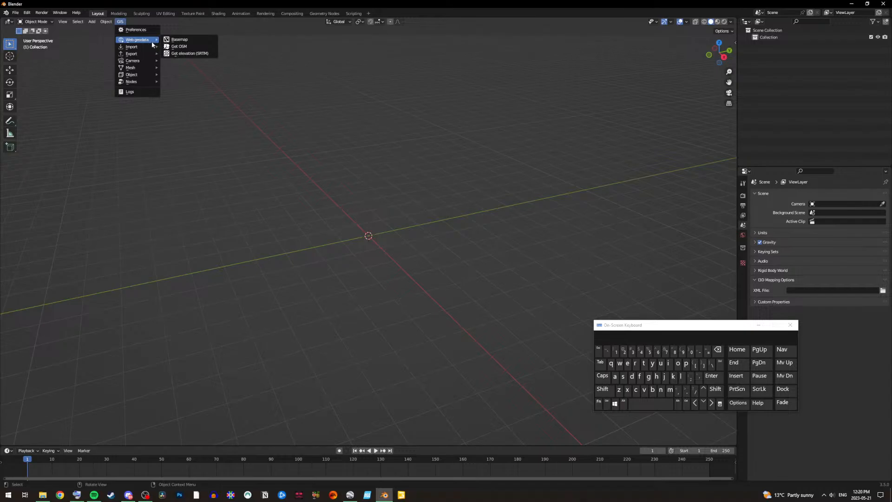
click(188, 41)
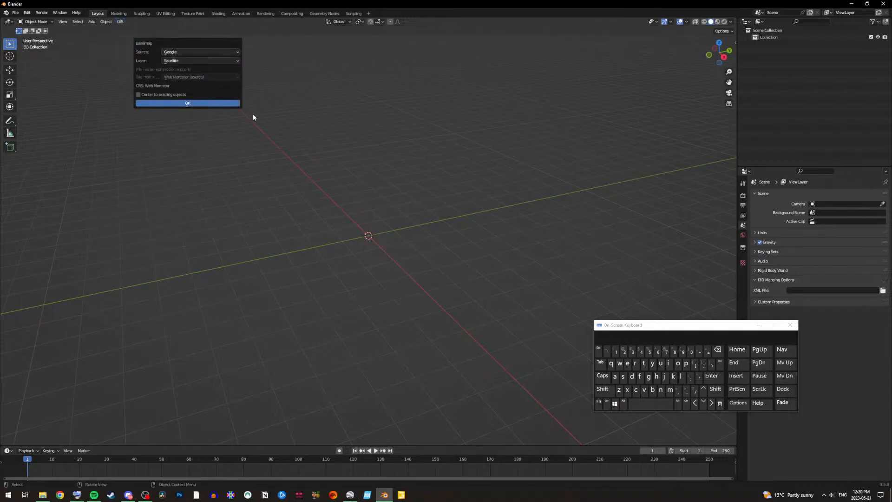
click(187, 103)
scroll(292, 191, up, 1)
scroll(303, 197, up, 1)
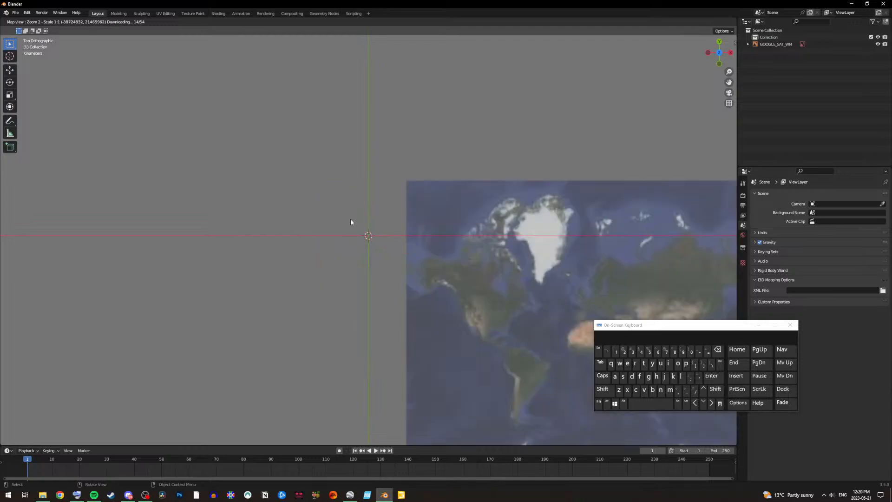
Step: Center the satellite basemap on the eastern United States between the Great Lakes and the Atlantic coast
drag(533, 325, 415, 246)
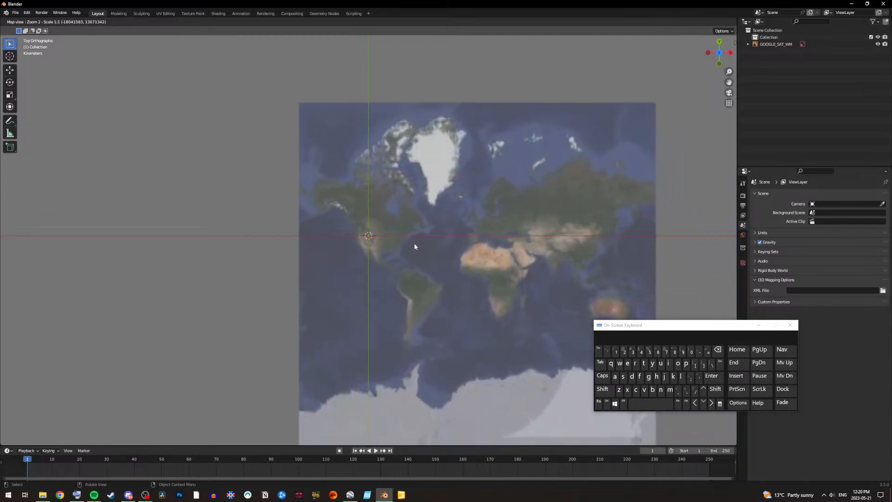
scroll(405, 254, up, 1)
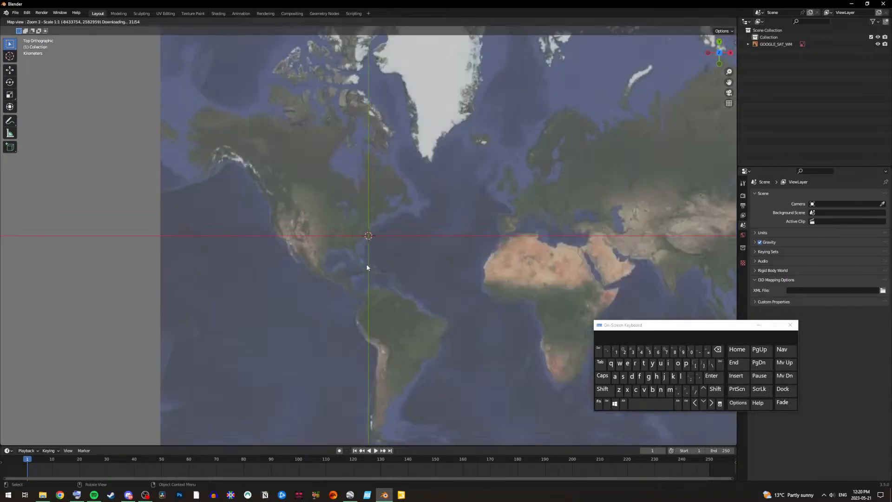
scroll(367, 268, up, 3)
drag(433, 325, 464, 439)
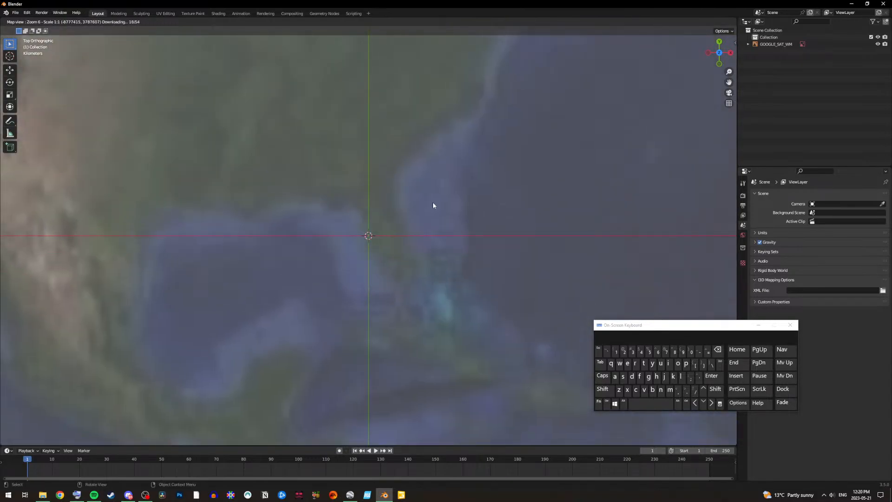
drag(433, 169, 432, 254)
drag(444, 156, 420, 221)
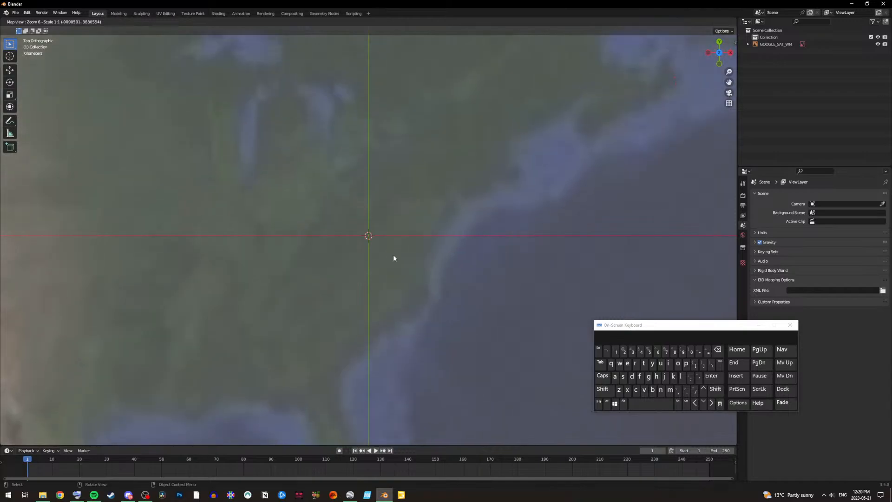
drag(388, 254, 396, 261)
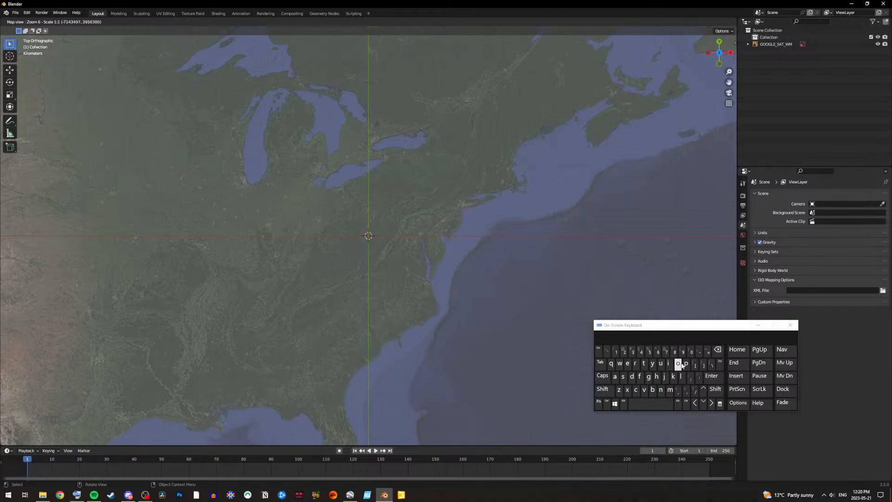
Step: Open the basemap navigation options, accept them with Zoom to mouse enabled, and examine the area west of Chesapeake Bay closer
click(679, 363)
drag(636, 328, 659, 294)
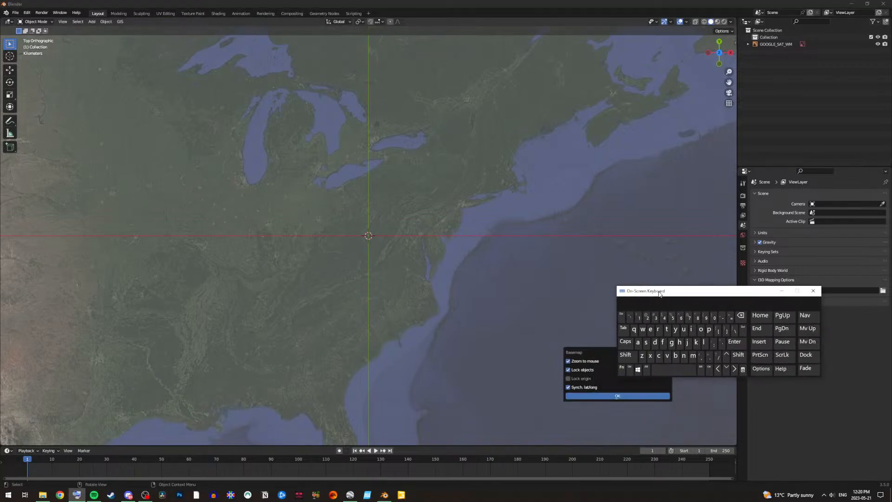
click(605, 397)
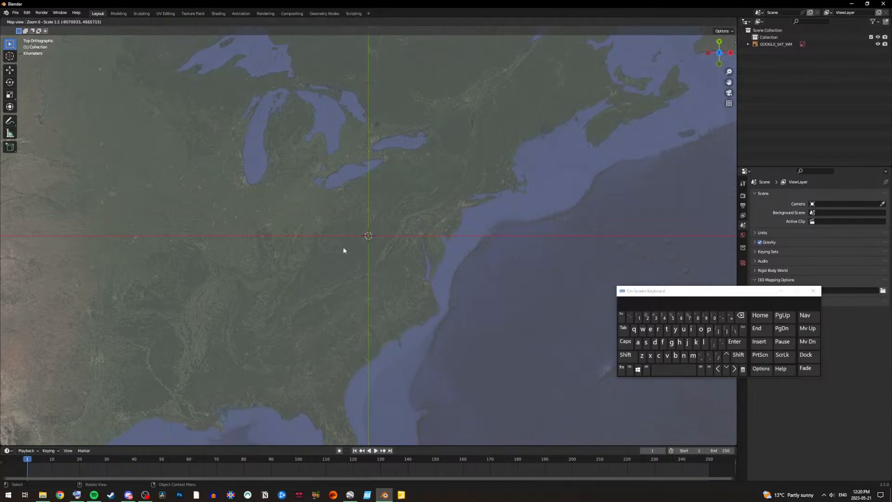
scroll(343, 250, up, 1)
scroll(346, 303, up, 1)
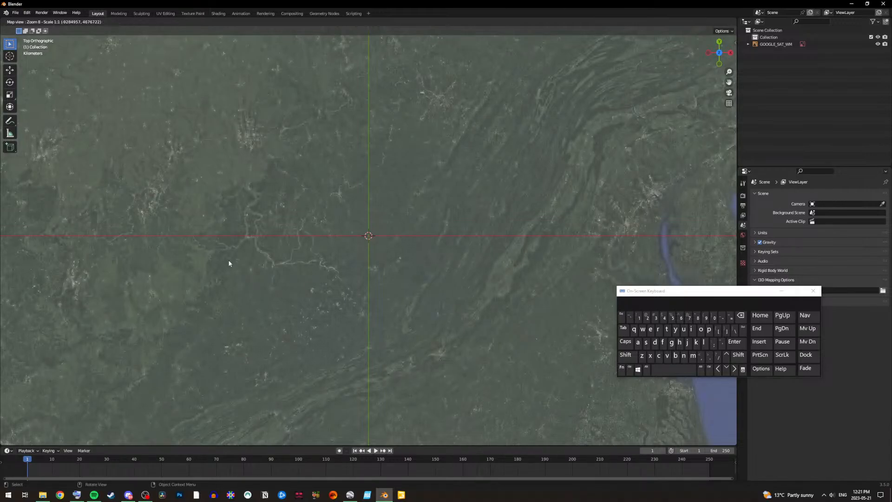
click(350, 495)
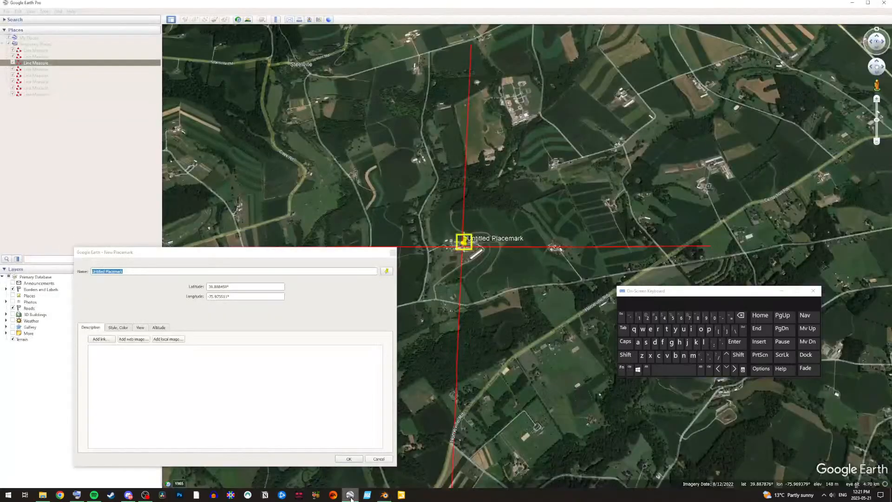
click(349, 495)
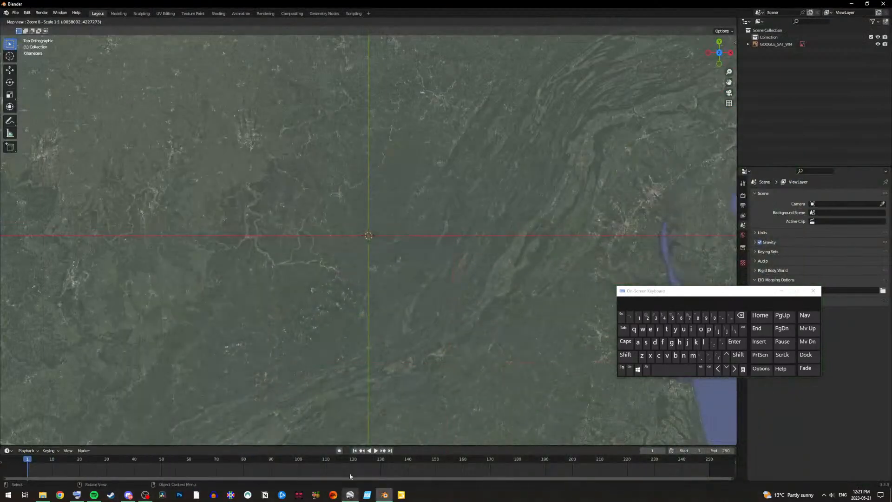
click(683, 355)
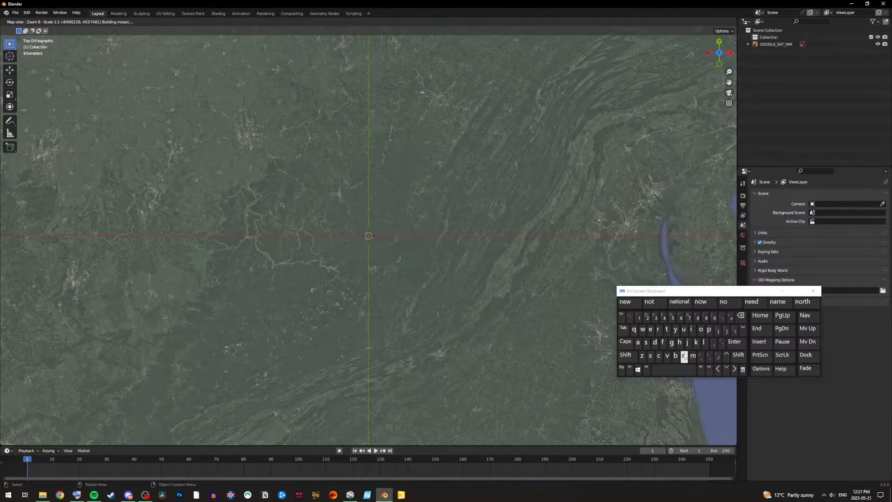
click(683, 356)
scroll(423, 177, down, 4)
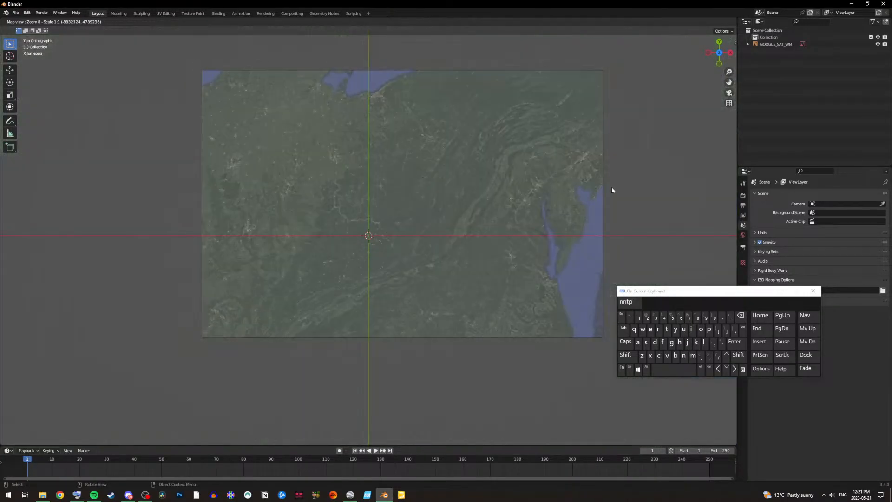
Step: Restart Blender without saving the scene, and delete the new scene's default cube, camera and light
click(884, 3)
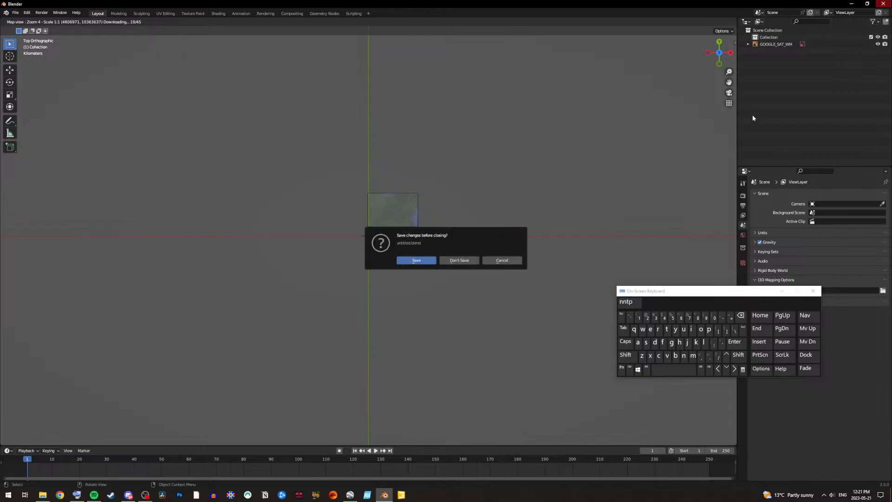
click(459, 260)
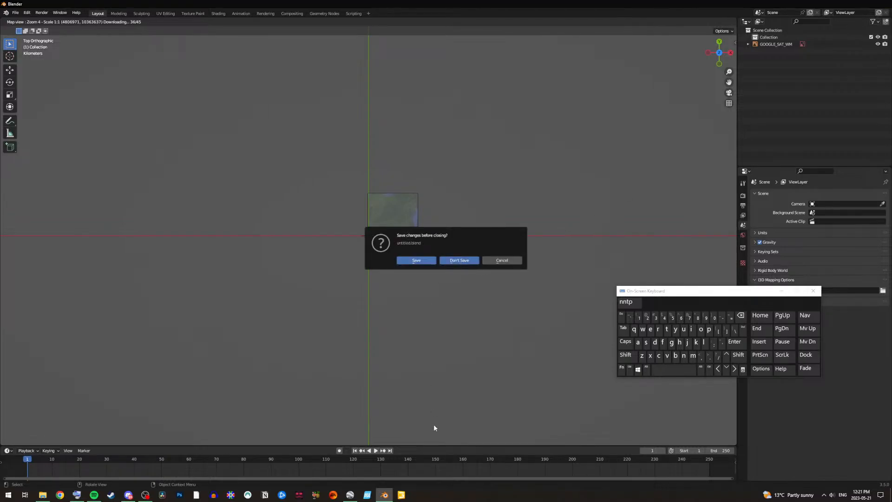
click(390, 496)
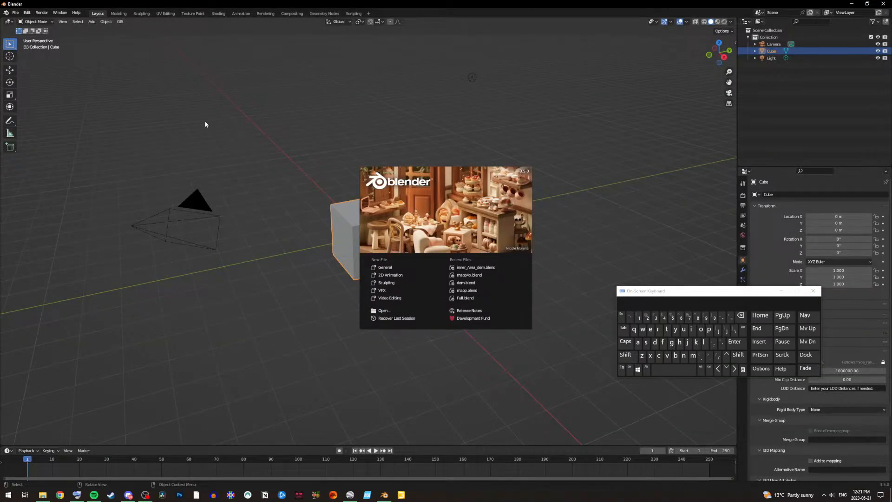
click(204, 124)
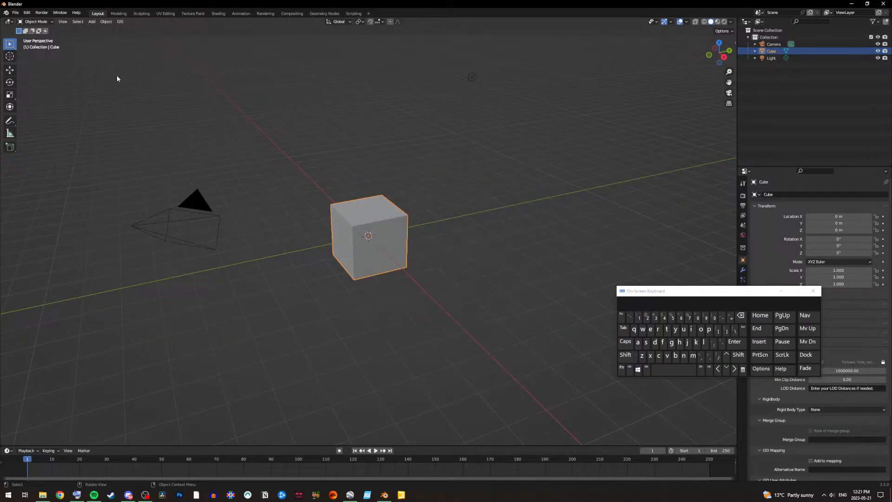
drag(517, 285, 228, 90)
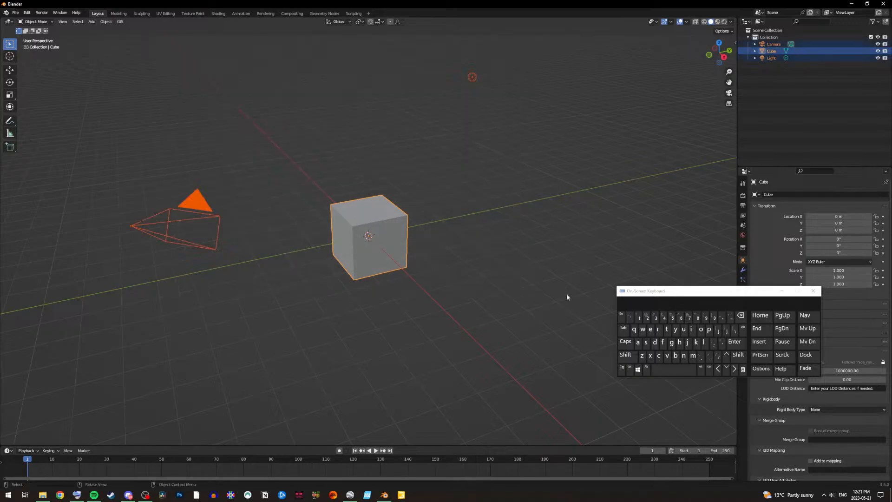
click(743, 329)
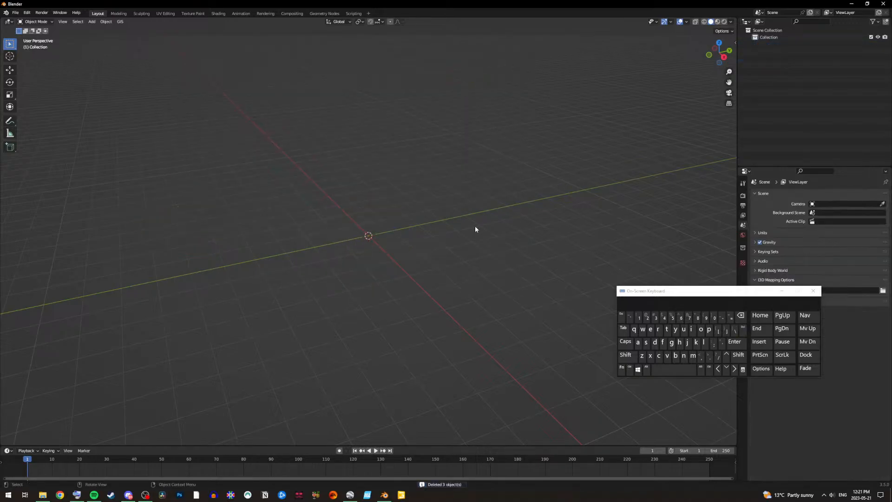
Step: Add a web basemap from the Google source using the Satellite layer
click(120, 22)
mouse_move(145, 41)
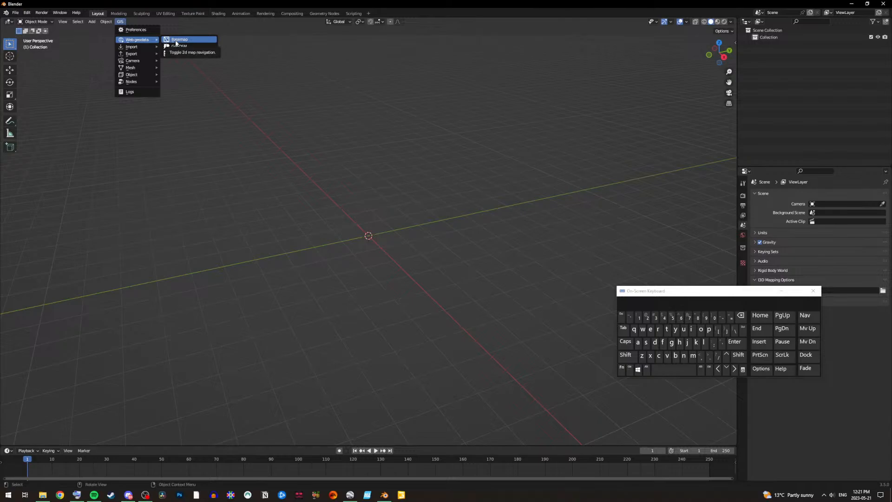
click(176, 40)
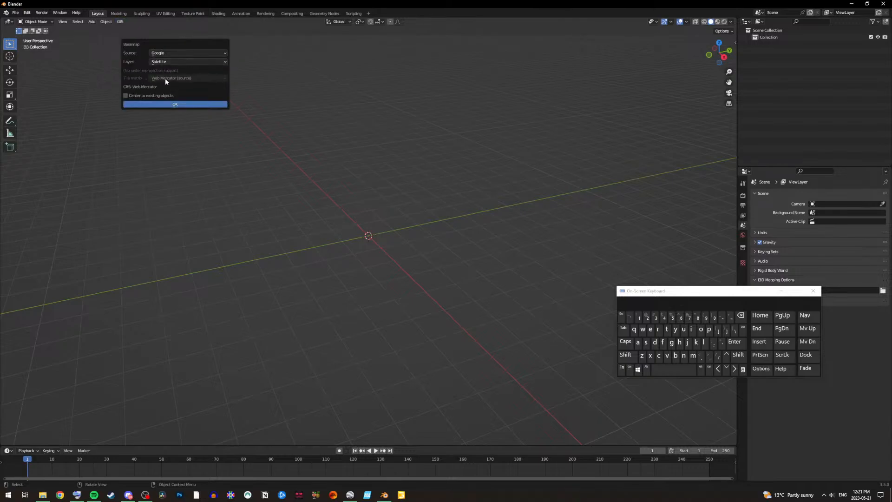
click(175, 54)
click(176, 53)
click(174, 105)
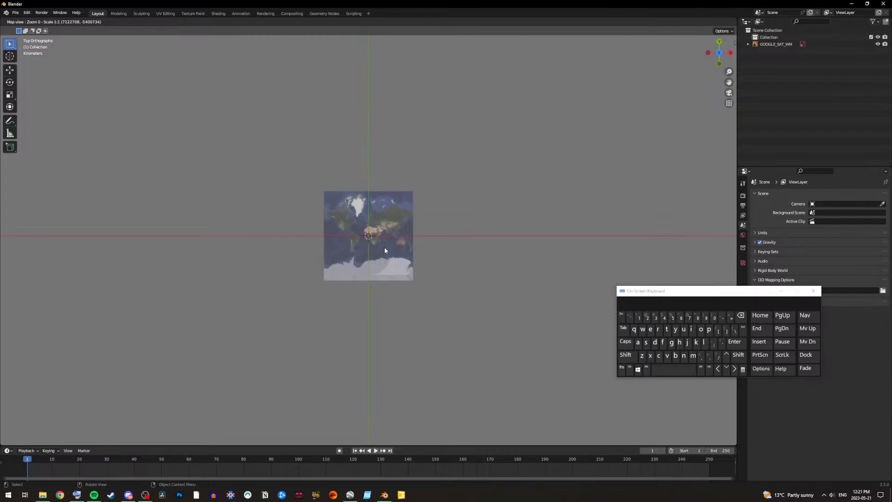
Step: Zoom the world basemap in on the eastern United States around the Mid-Atlantic coast and Chesapeake Bay
scroll(383, 255, up, 1)
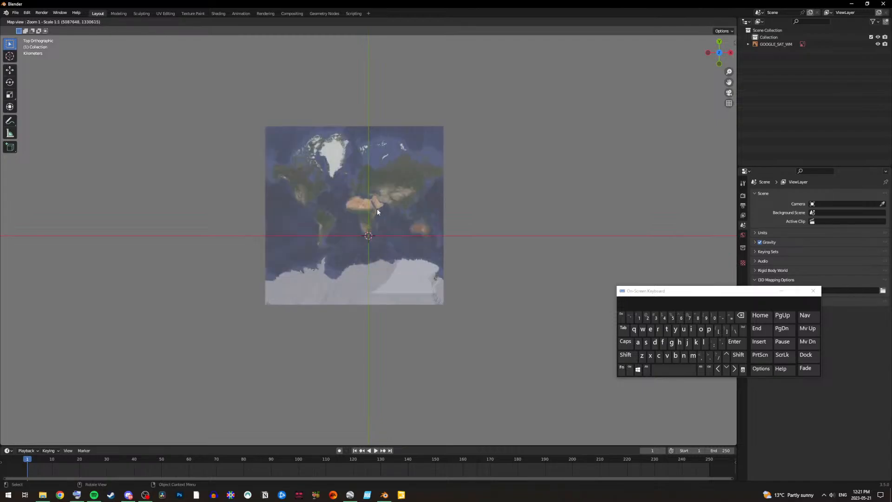
scroll(377, 208, up, 1)
middle_drag(323, 193, 471, 263)
scroll(409, 261, up, 2)
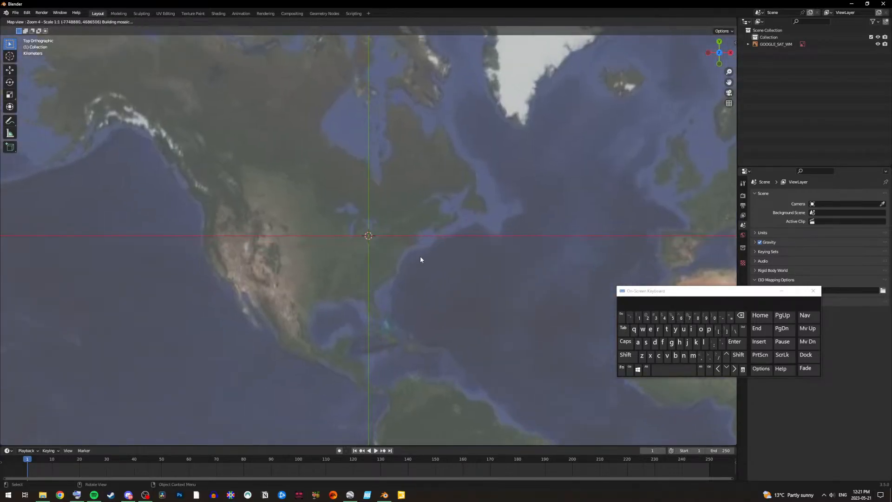
scroll(418, 258, up, 1)
scroll(337, 224, up, 2)
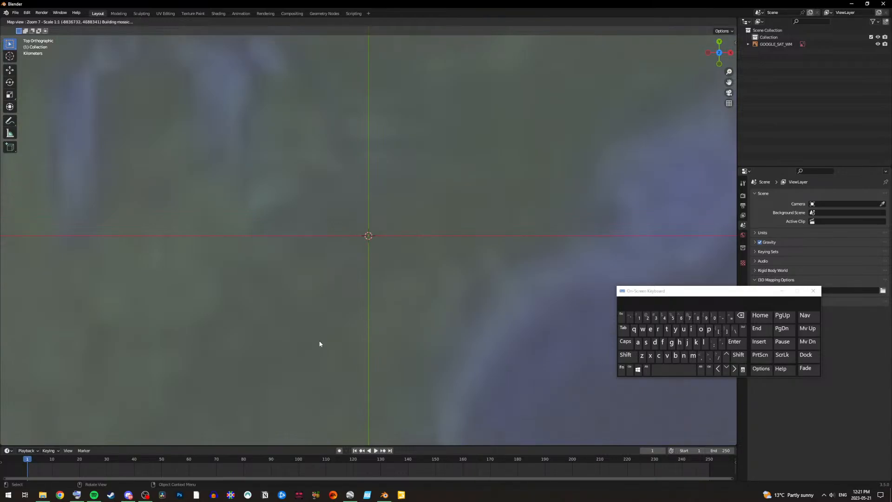
middle_drag(435, 220, 478, 189)
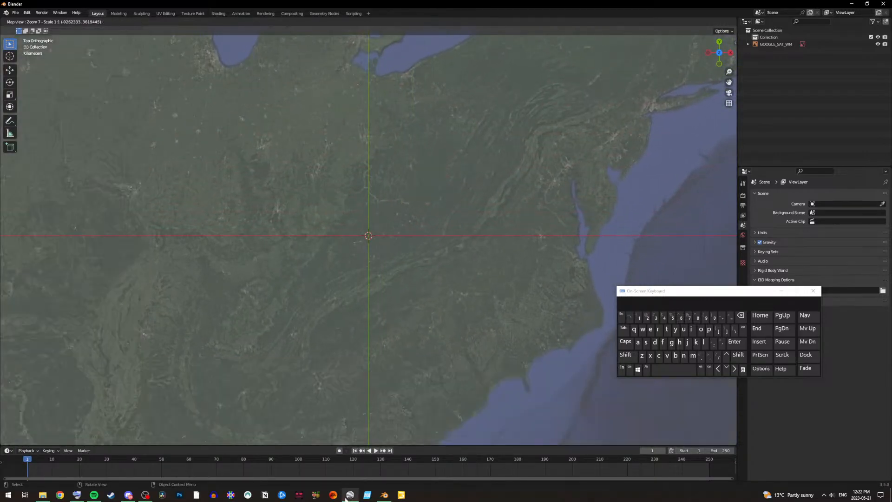
Step: Switch to Google Earth Pro and discard the untitled new placemark
mouse_move(346, 498)
click(348, 469)
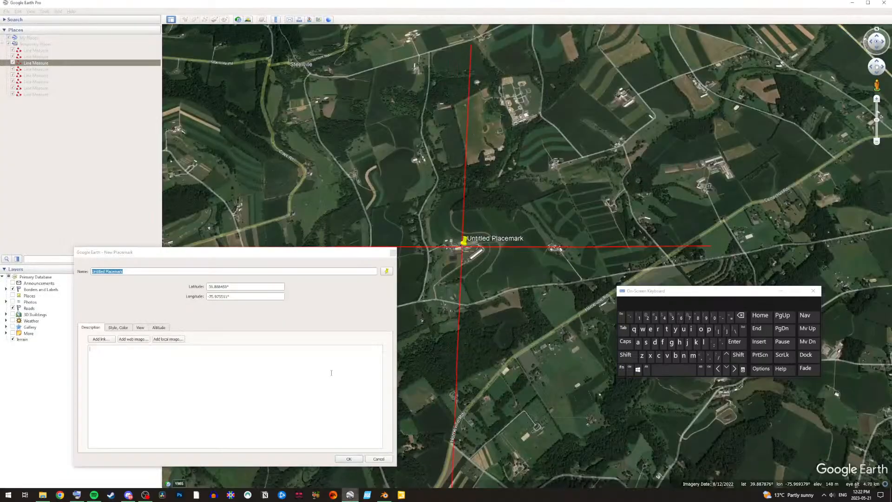
click(393, 252)
Step: Examine where the Cochranville line markers lie relative to Philadelphia, Delaware Bay and Chesapeake Bay
scroll(381, 248, down, 5)
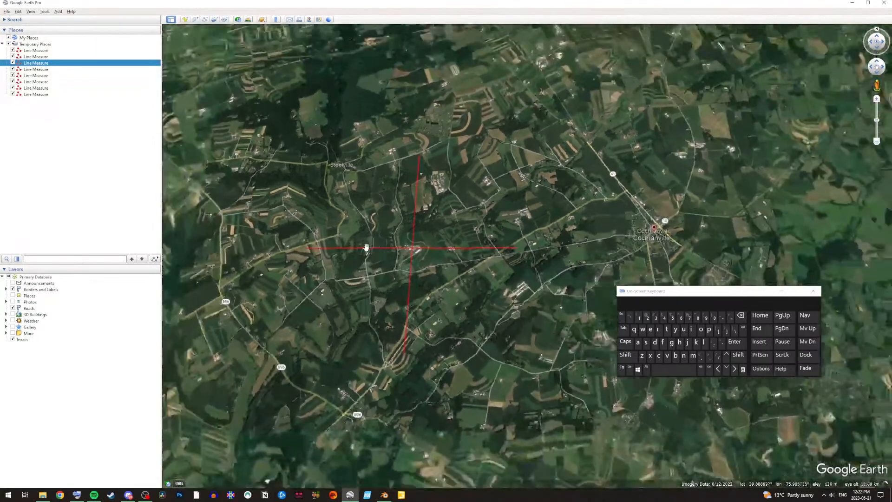
scroll(457, 342, down, 5)
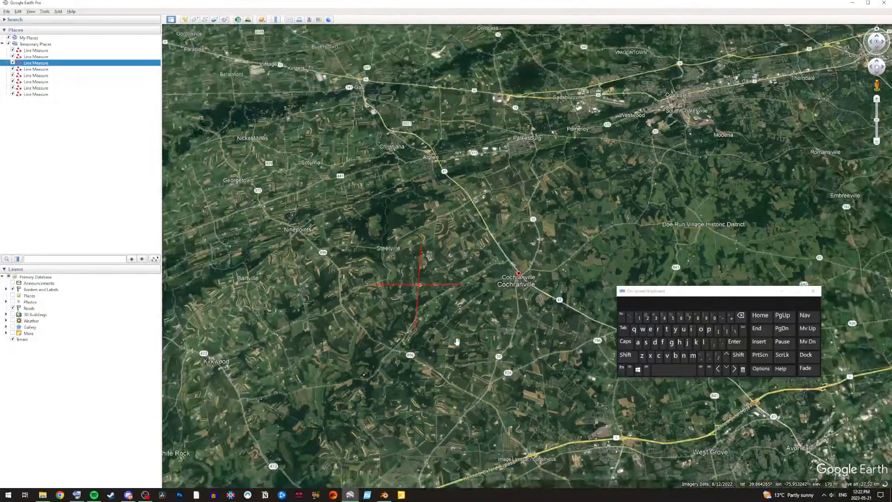
scroll(456, 341, down, 5)
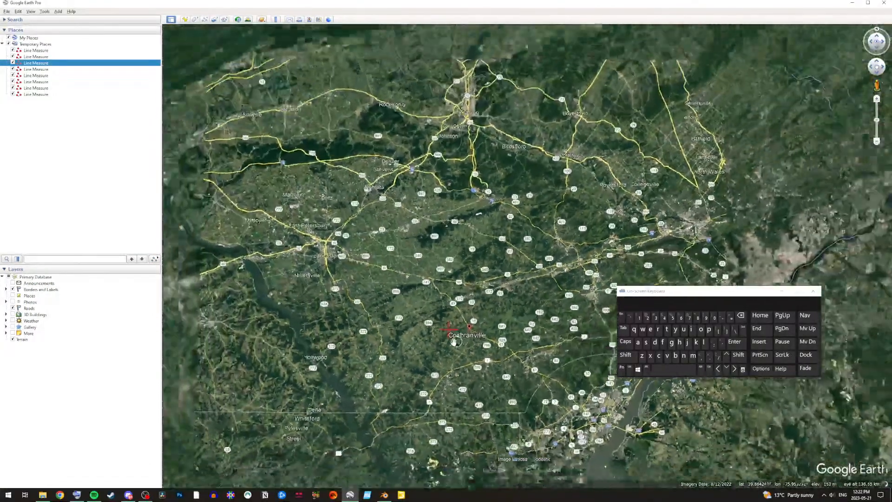
scroll(453, 341, down, 5)
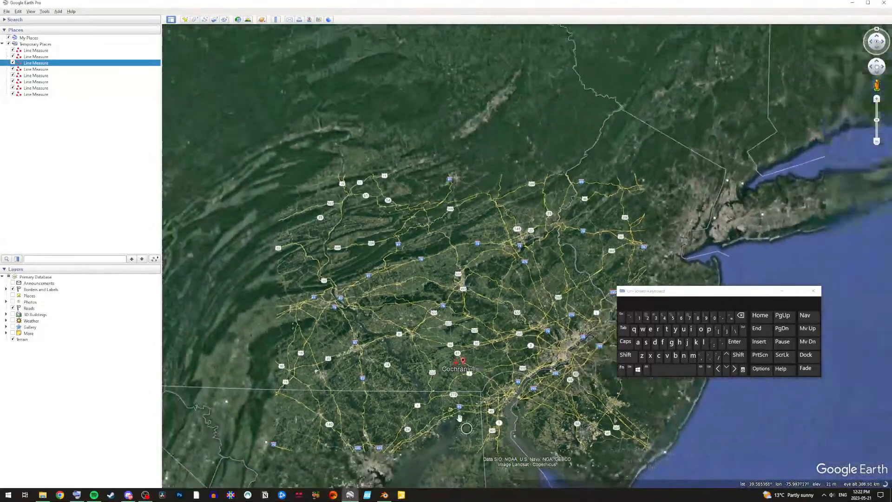
scroll(459, 417, up, 3)
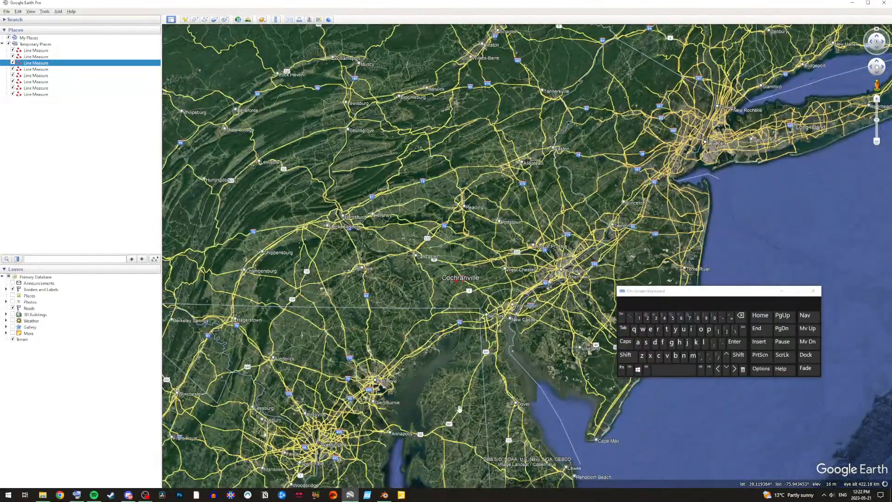
drag(446, 394, 465, 379)
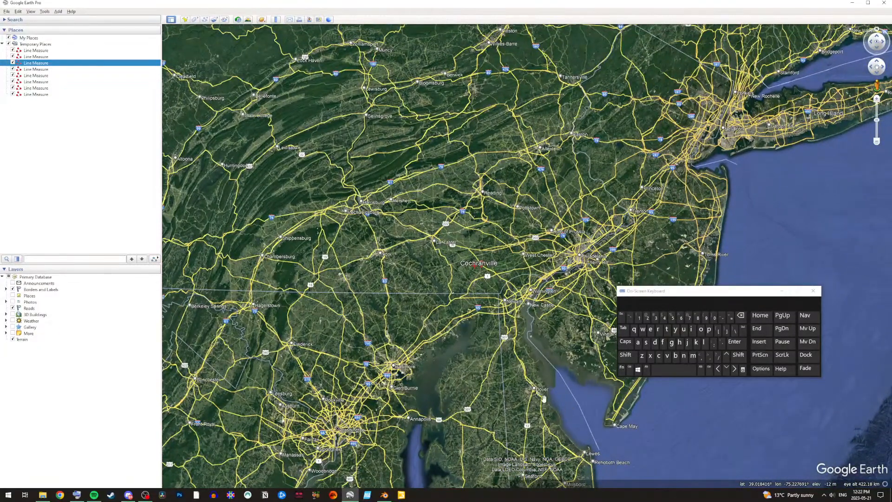
scroll(556, 392, up, 2)
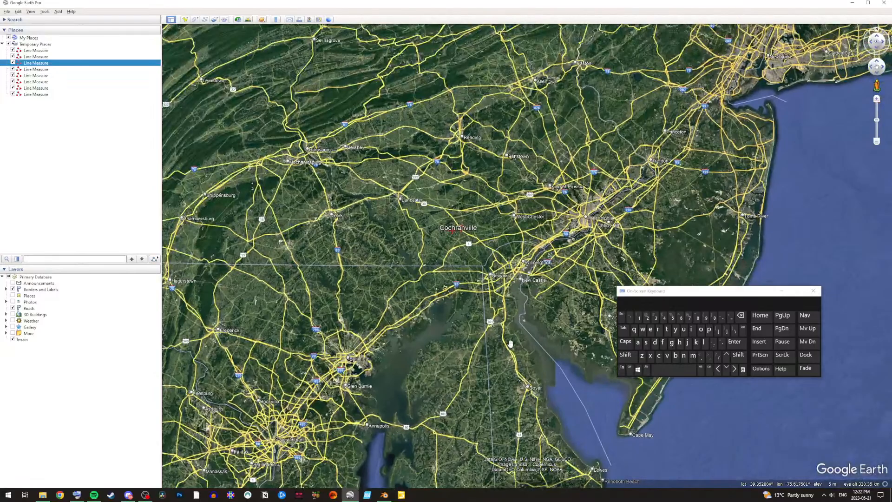
scroll(510, 343, up, 2)
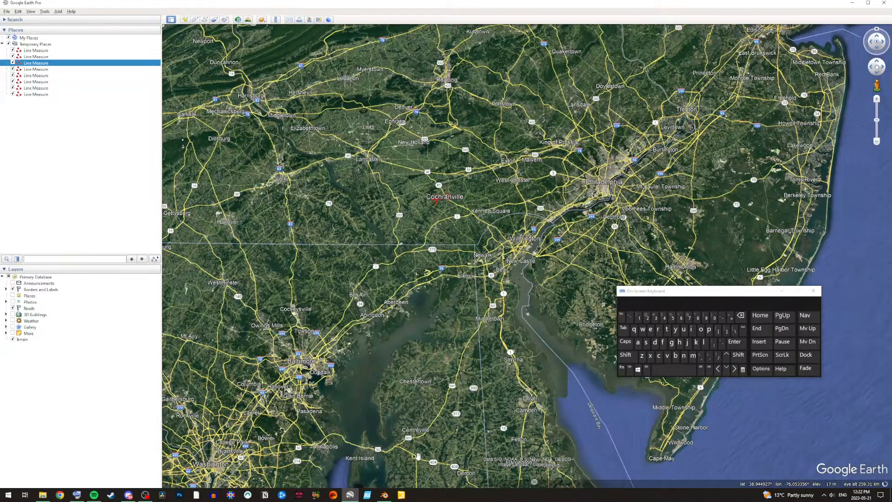
Step: Switch to Blender and bring the mouth of Chesapeake Bay into view on the basemap at zoom level 10
click(384, 495)
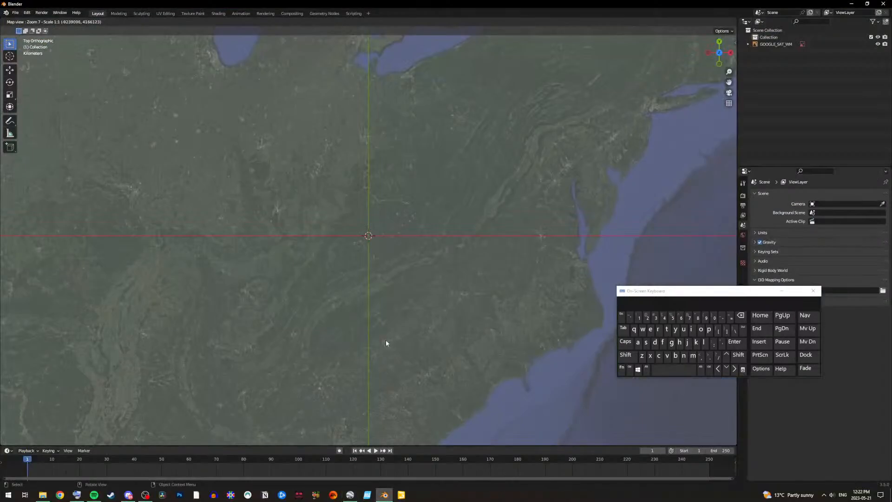
drag(406, 349, 421, 242)
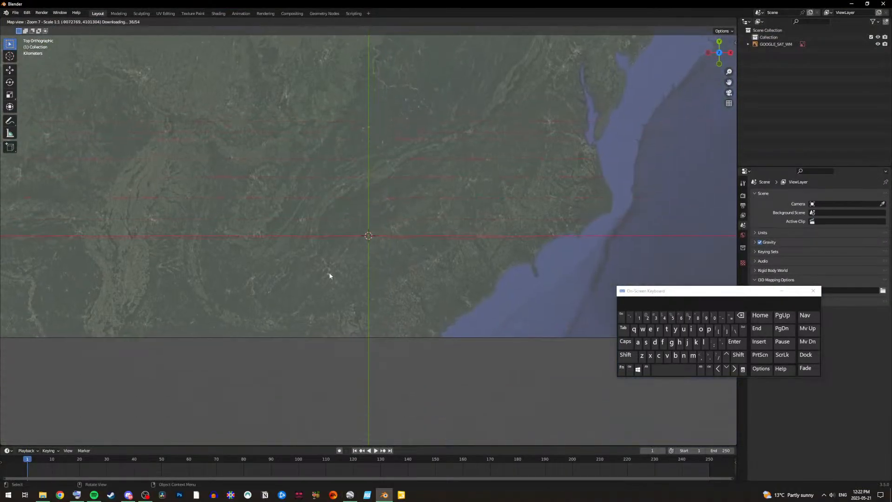
drag(327, 276, 401, 224)
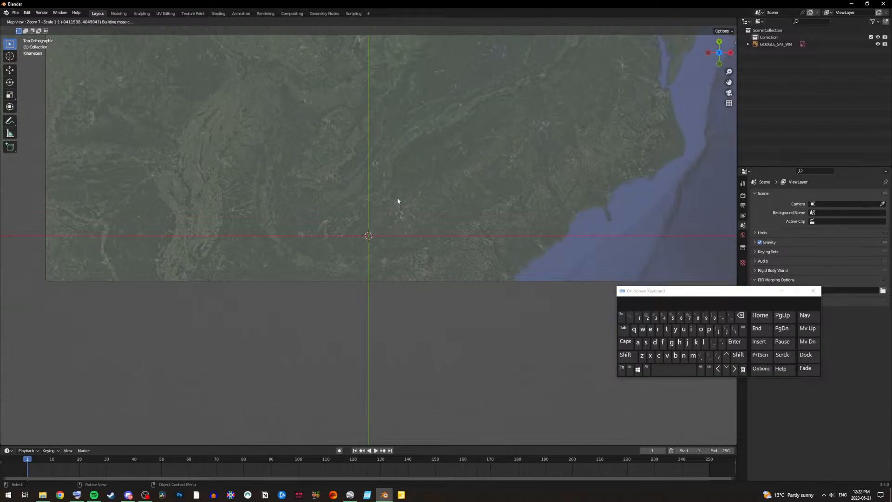
drag(424, 143, 389, 275)
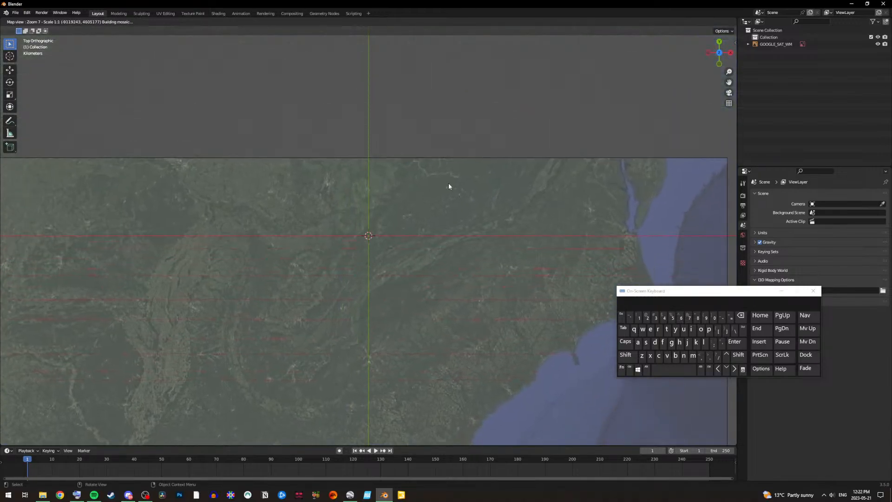
drag(448, 187, 256, 232)
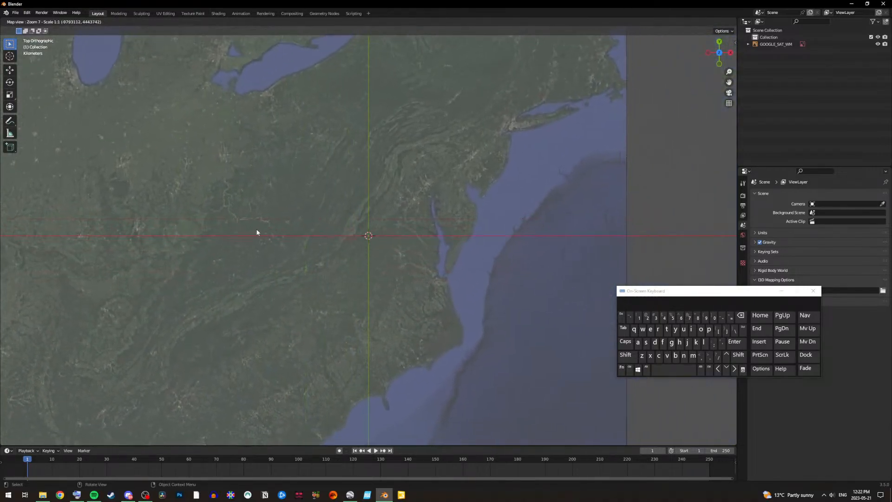
drag(404, 291, 394, 259)
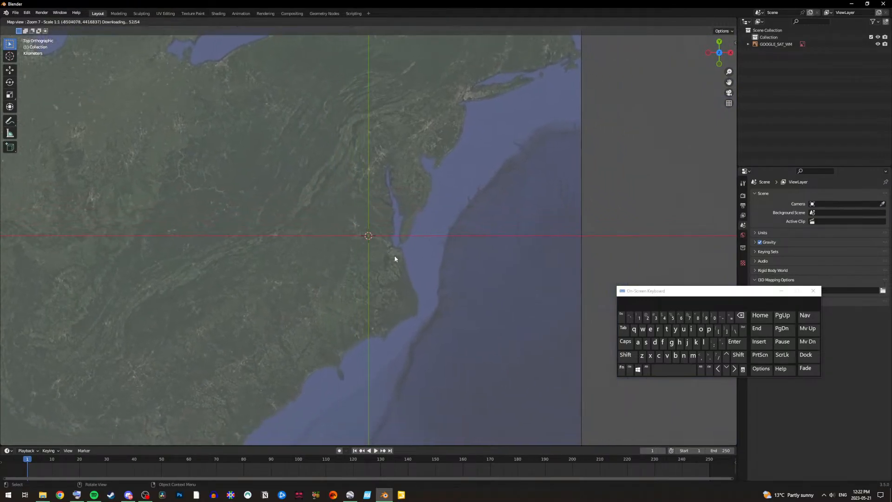
scroll(394, 259, up, 1)
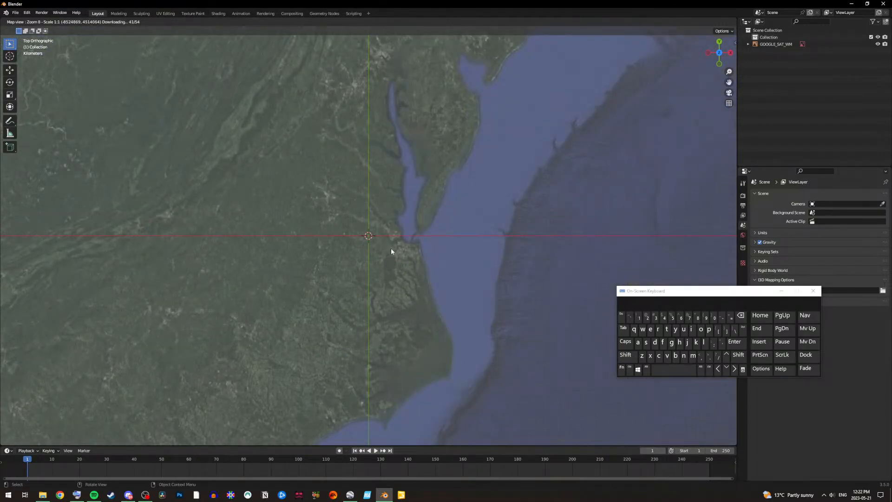
scroll(391, 247, up, 1)
scroll(432, 247, up, 1)
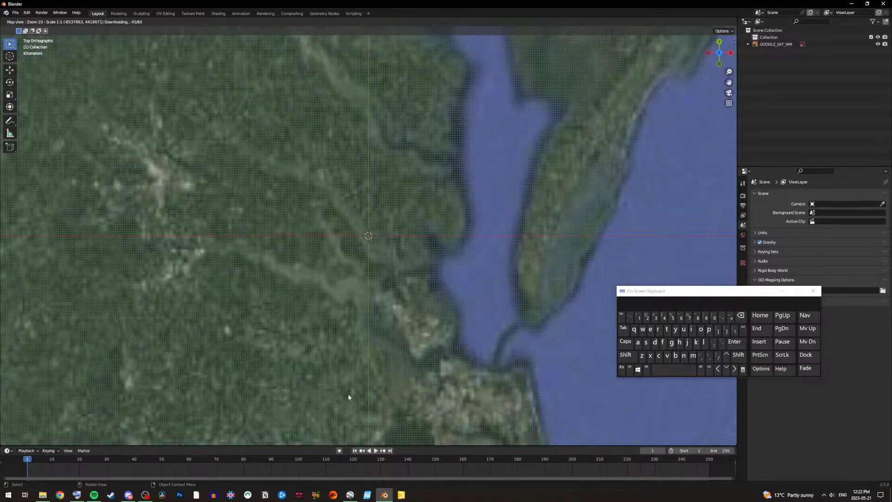
Step: Switch to Google Earth Pro and examine the coastline from the mouth of Chesapeake Bay up to Cochranville
click(357, 496)
drag(440, 418, 373, 176)
scroll(375, 245, down, 2)
scroll(374, 245, down, 4)
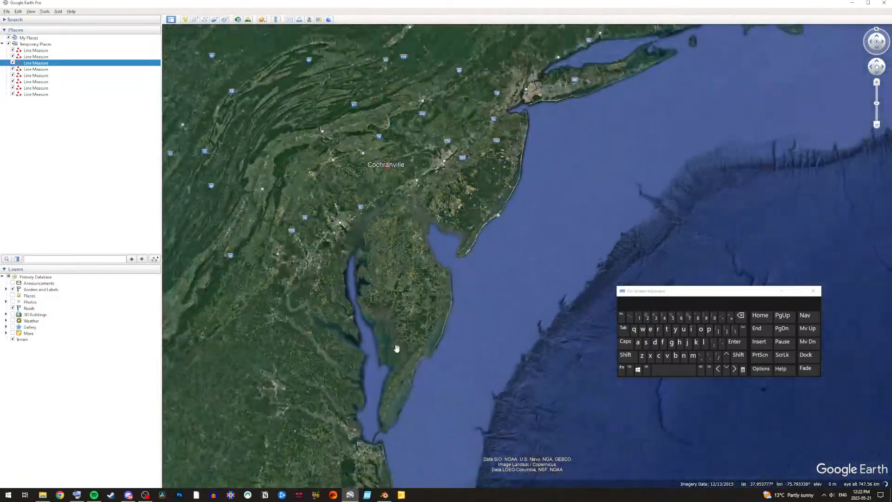
drag(397, 348, 448, 302)
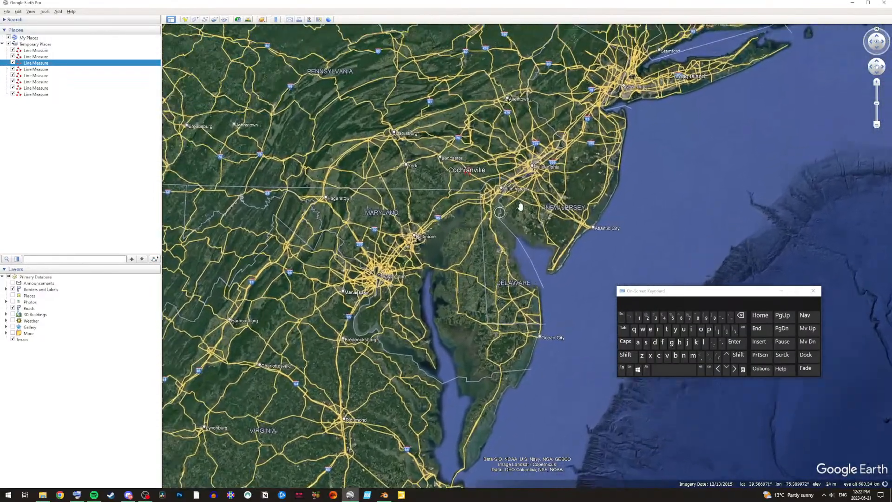
scroll(511, 185, up, 4)
scroll(469, 158, up, 3)
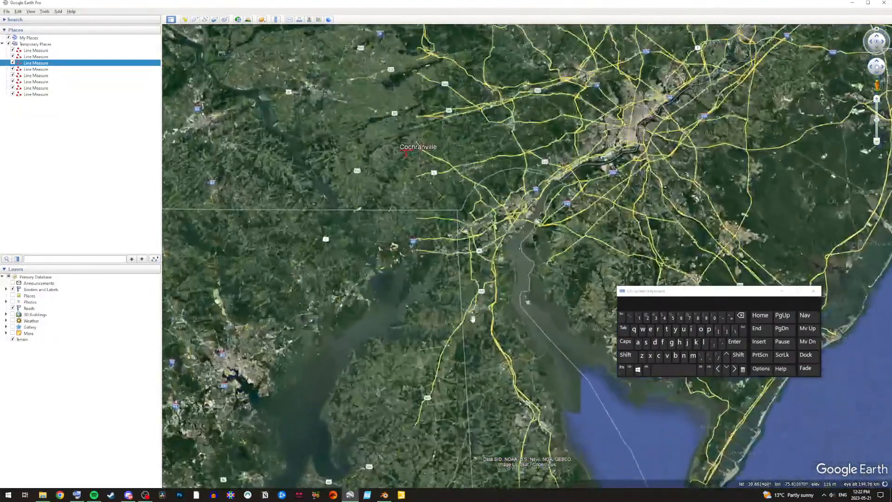
Step: Switch to Blender and shift the basemap north along Chesapeake Bay to the area around Wilmington and the Delaware River
click(384, 494)
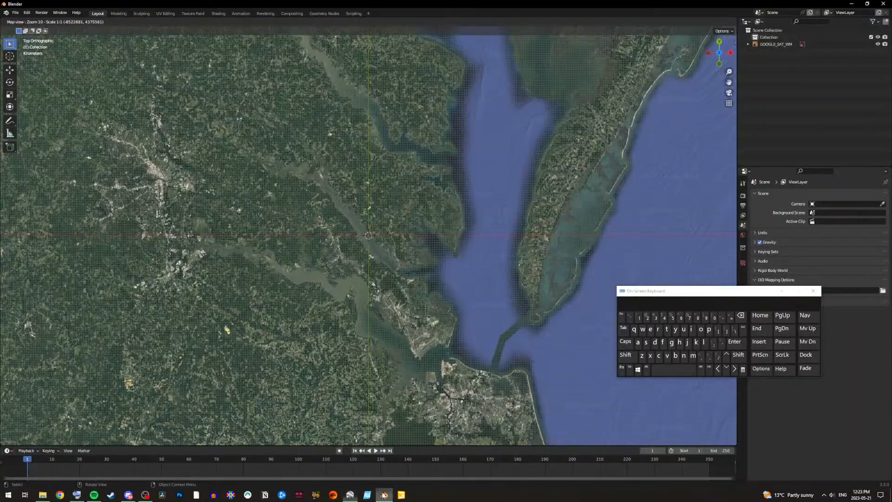
drag(467, 303, 466, 343)
drag(513, 188, 477, 348)
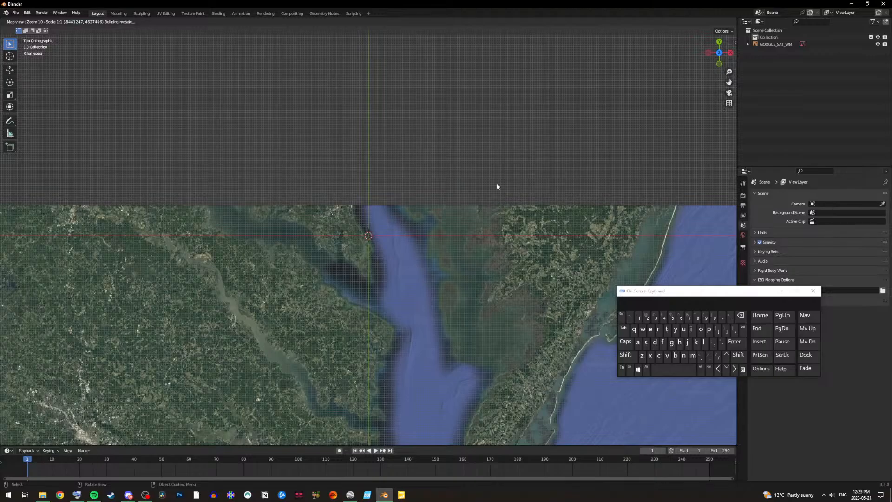
drag(515, 218, 471, 377)
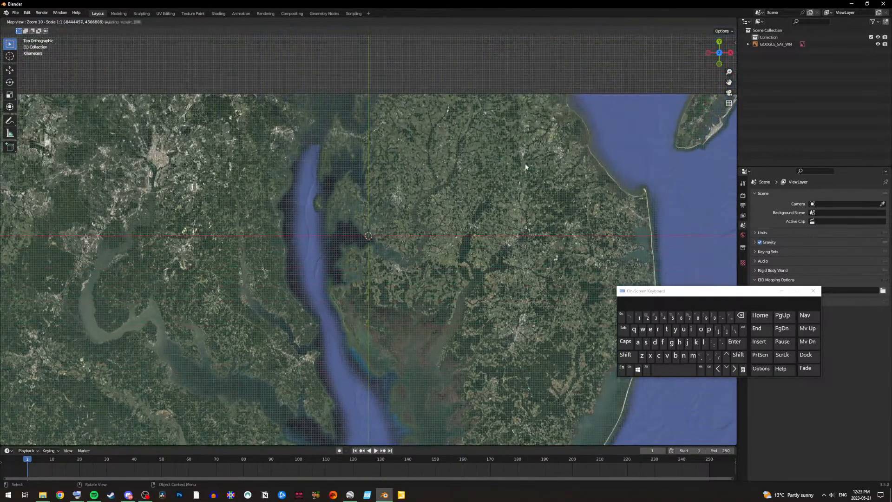
drag(526, 166, 478, 283)
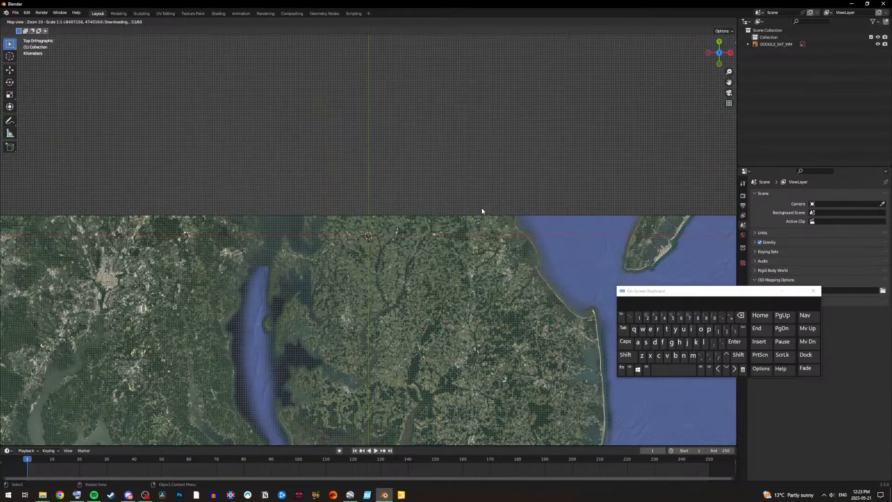
drag(481, 192, 397, 386)
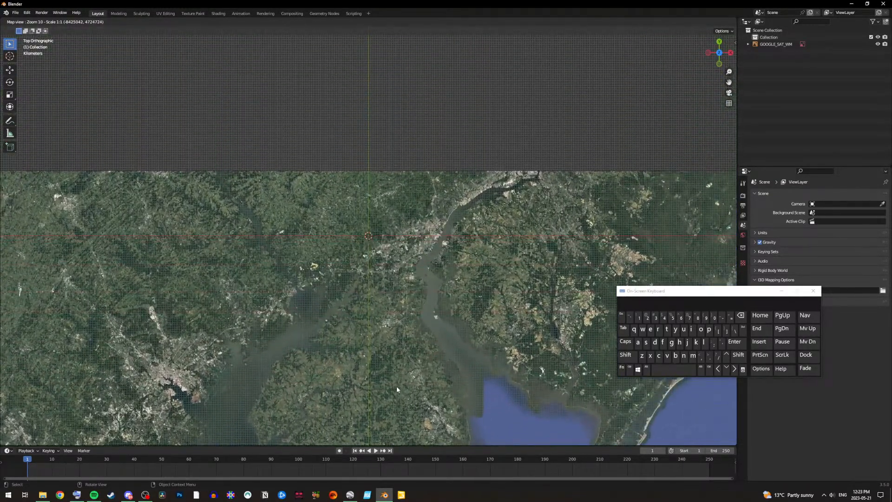
Step: Check Cochranville's surroundings in Google Earth Pro and bring the matching area east of the river into view on Blender's basemap at zoom level 12
click(351, 495)
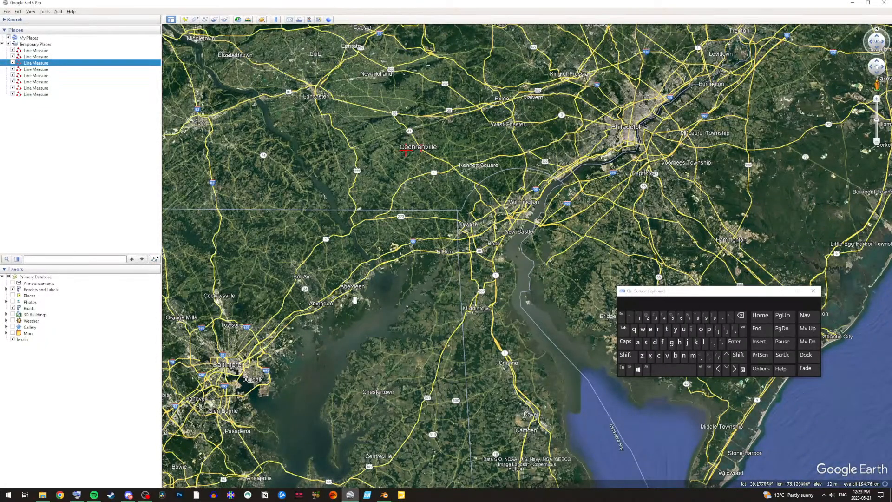
scroll(396, 162, up, 3)
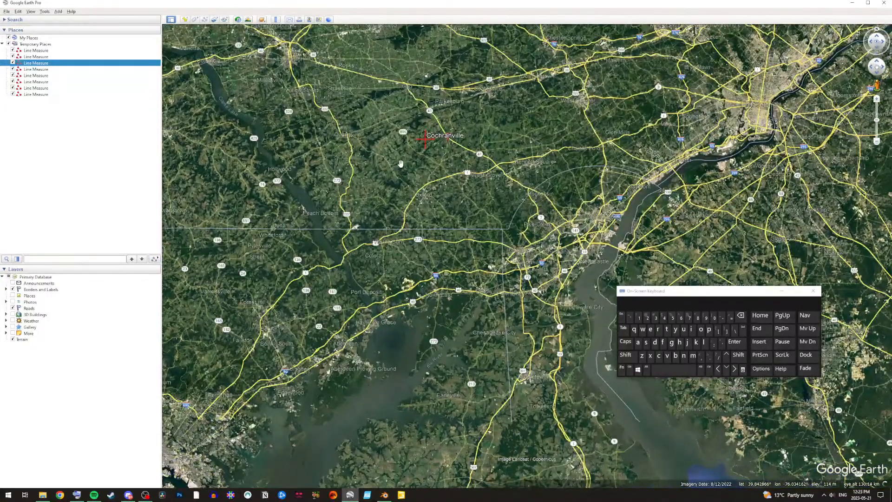
scroll(397, 162, up, 2)
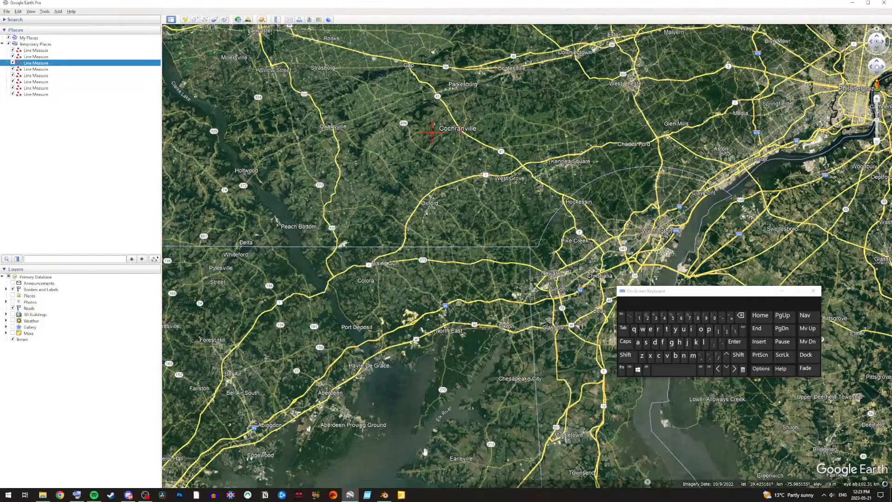
click(384, 495)
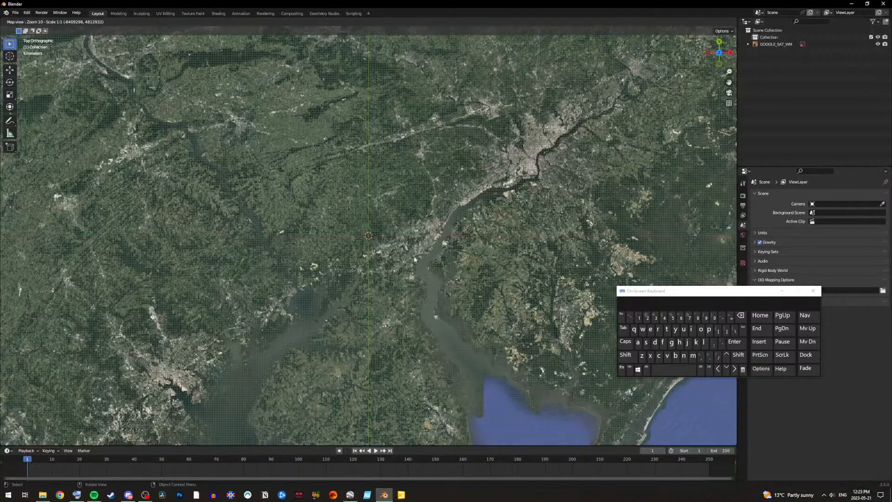
scroll(342, 229, up, 1)
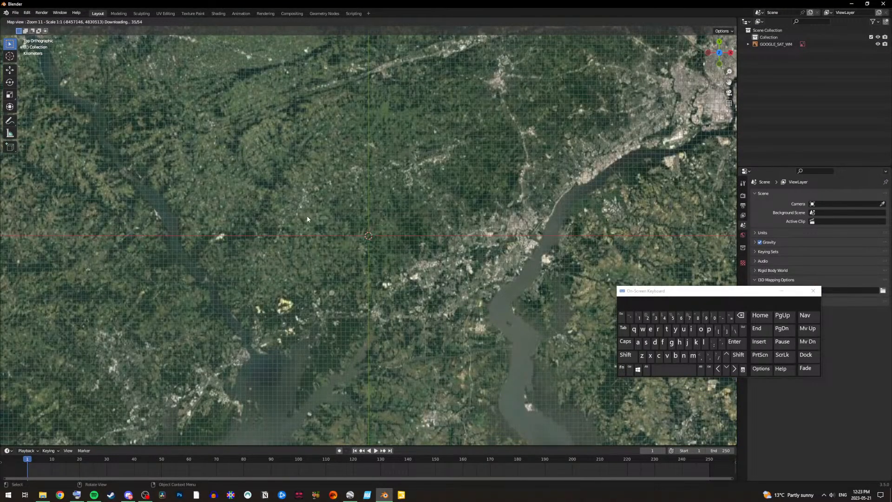
scroll(307, 217, up, 1)
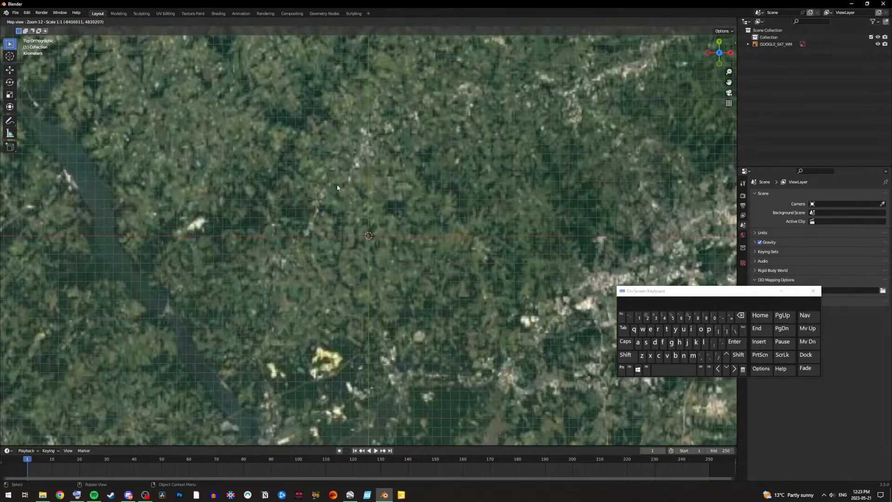
middle_drag(337, 187, 329, 278)
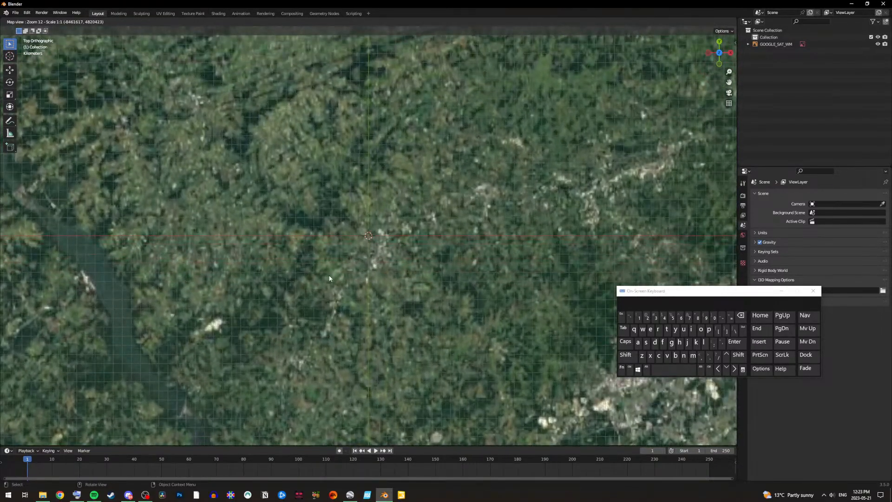
Step: Compare the area around the Cochranville line markers in Google Earth Pro with the satellite basemap in Blender
click(350, 494)
click(349, 496)
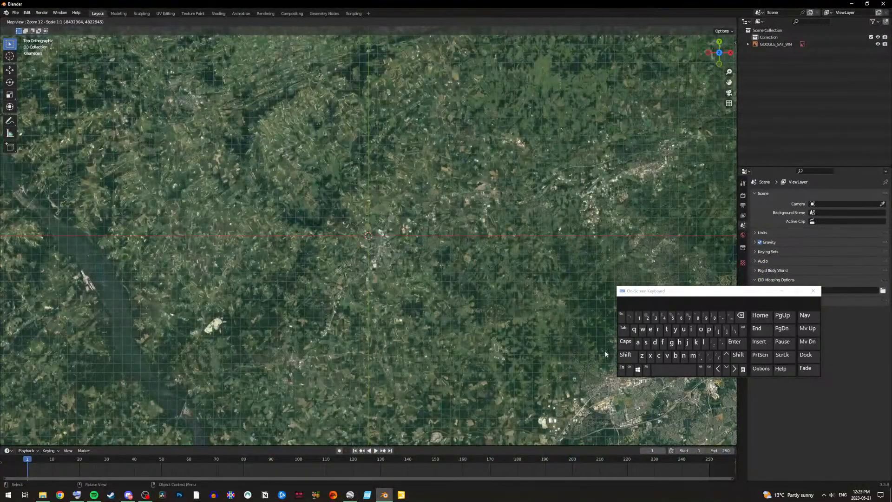
click(351, 495)
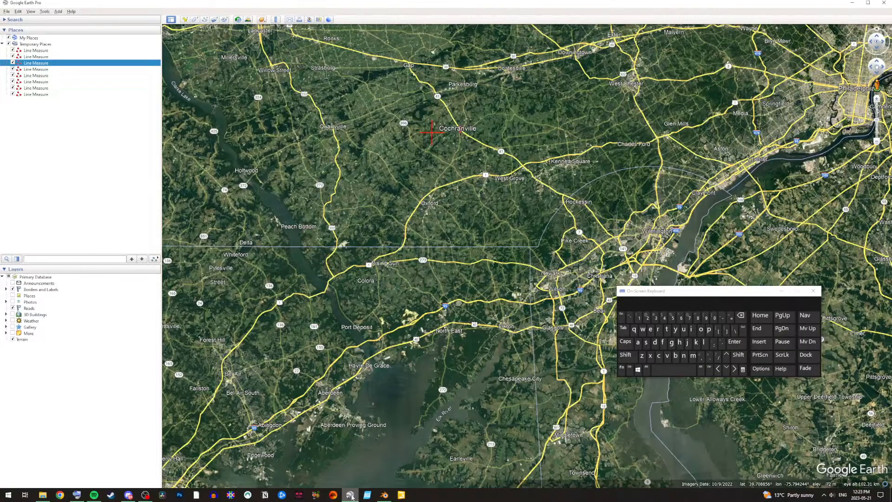
click(350, 495)
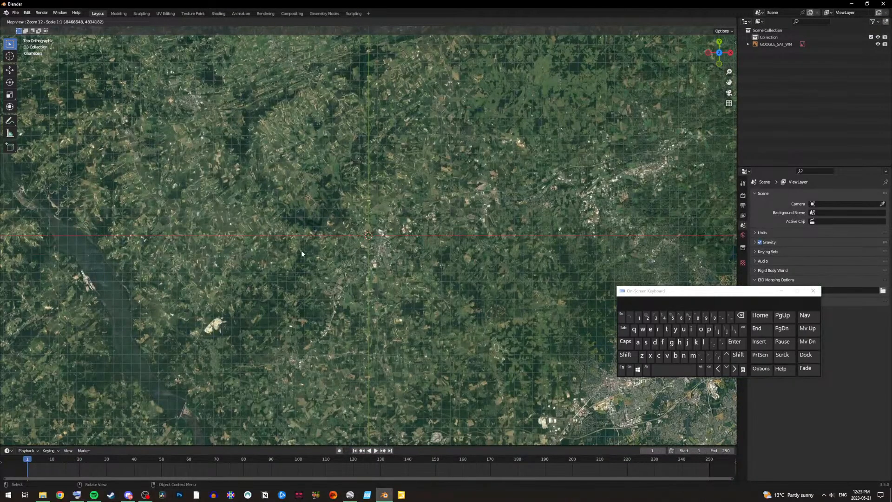
Step: Bring the basemap to zoom level 13, and examine the woods and fields around the red crosshair near Cochranville in Google Earth Pro
scroll(301, 252, up, 1)
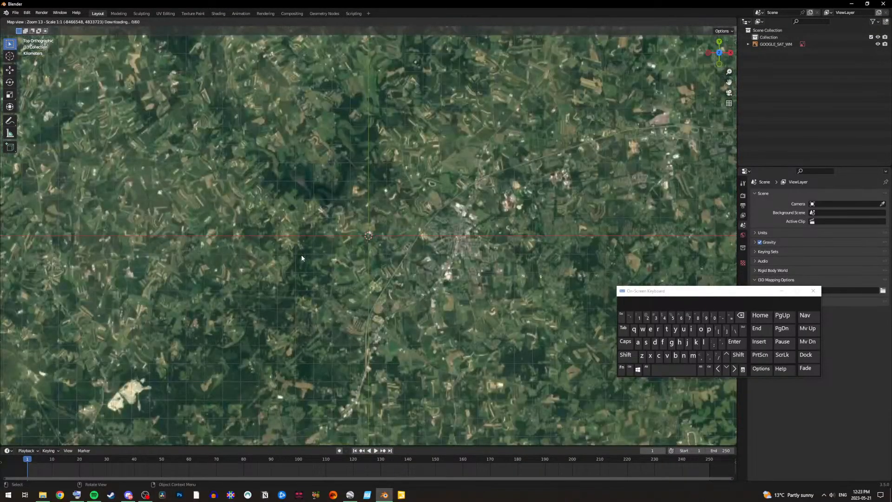
click(351, 495)
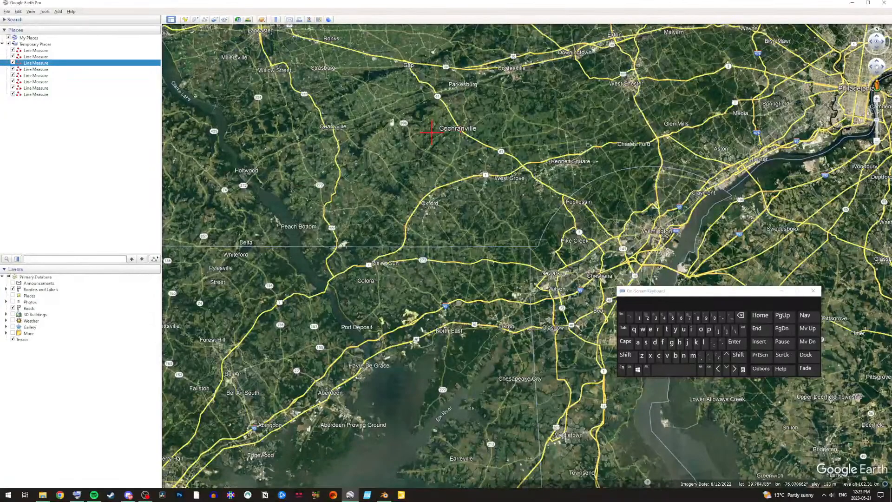
scroll(407, 102, up, 5)
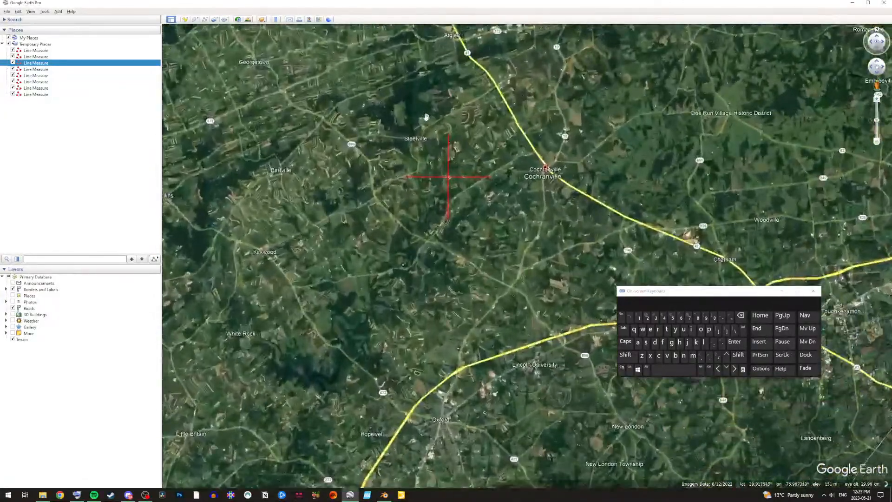
scroll(425, 117, up, 2)
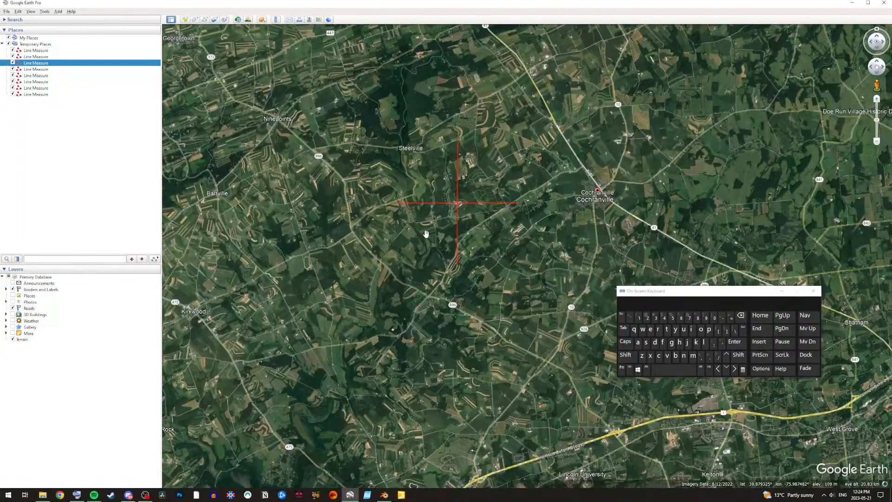
scroll(458, 252, down, 2)
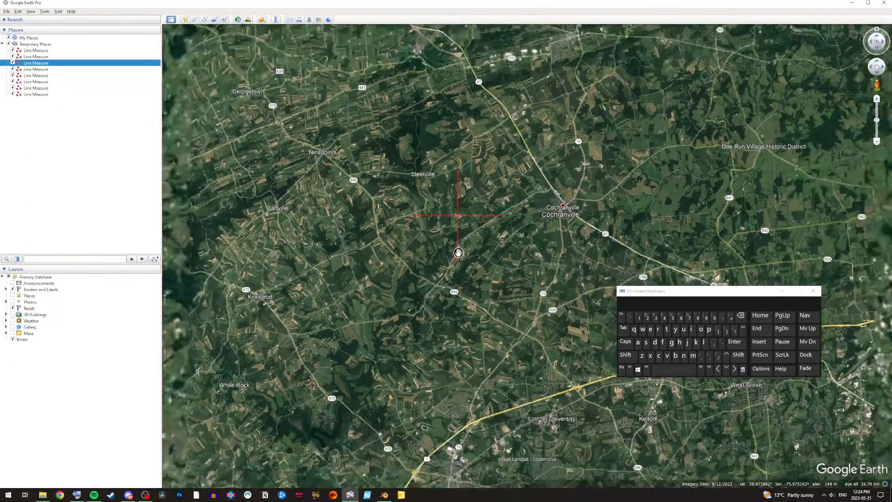
scroll(456, 251, down, 2)
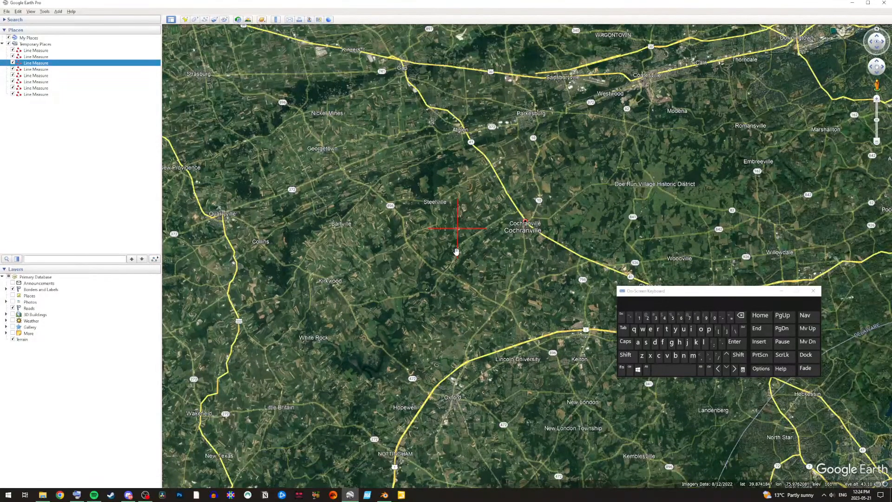
scroll(456, 251, down, 1)
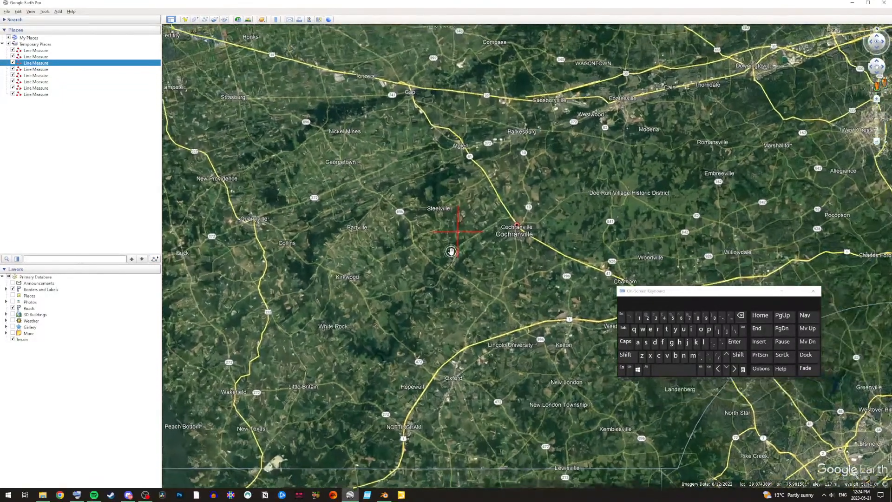
scroll(451, 251, up, 2)
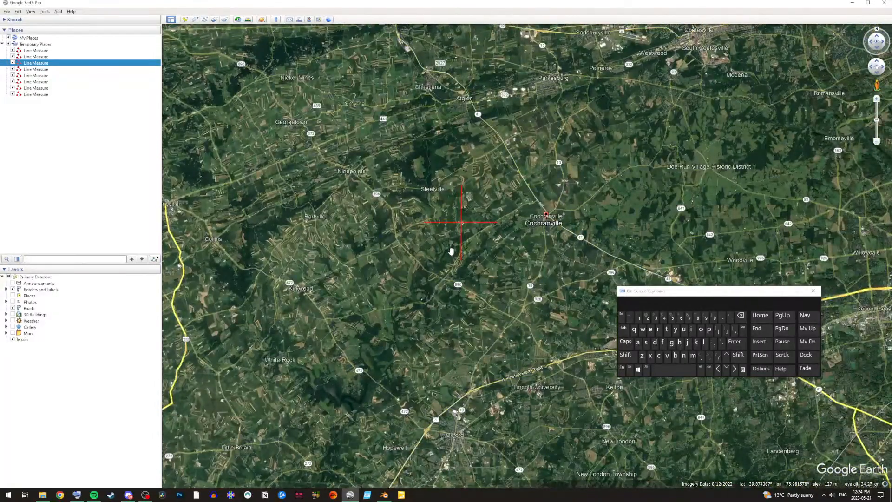
scroll(451, 251, down, 2)
scroll(451, 251, up, 2)
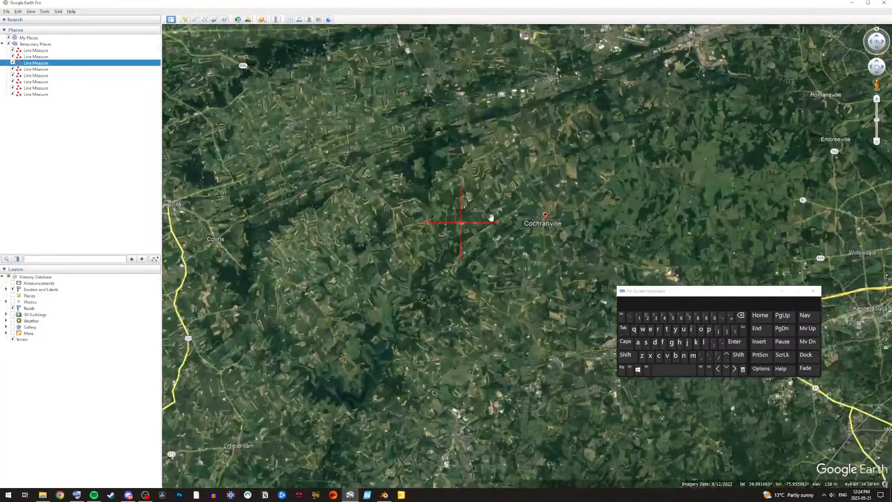
scroll(491, 217, up, 4)
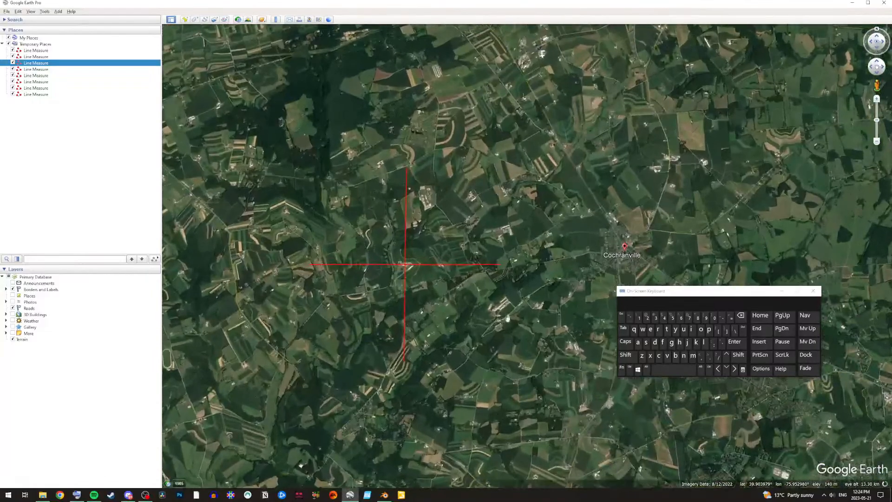
Step: Switch to Blender and examine the farmland northwest of the town on the basemap at zoom level 14
click(384, 497)
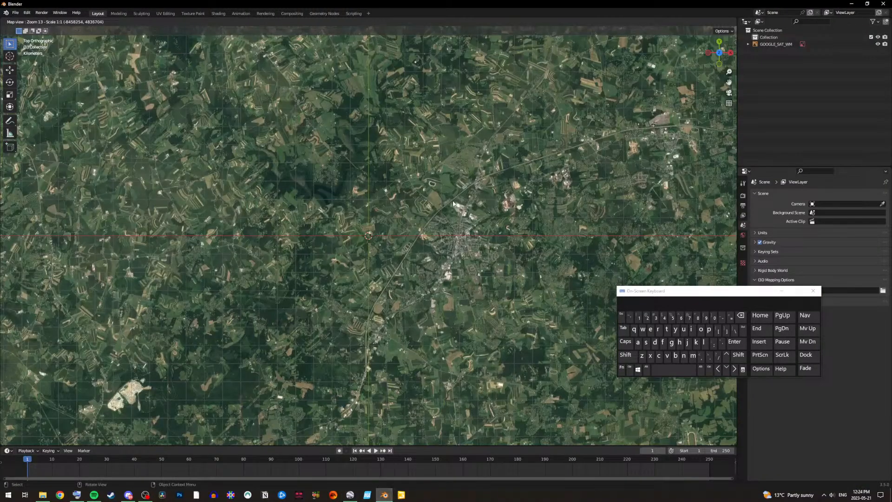
scroll(453, 203, up, 2)
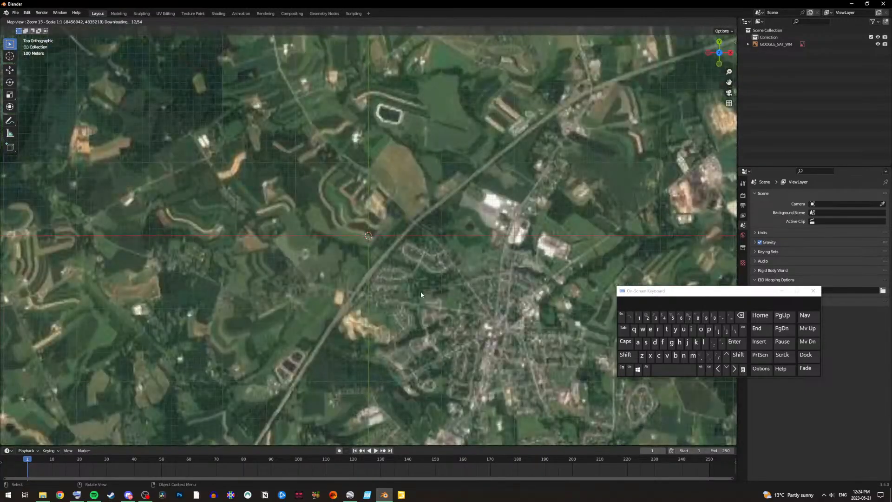
scroll(413, 292, down, 1)
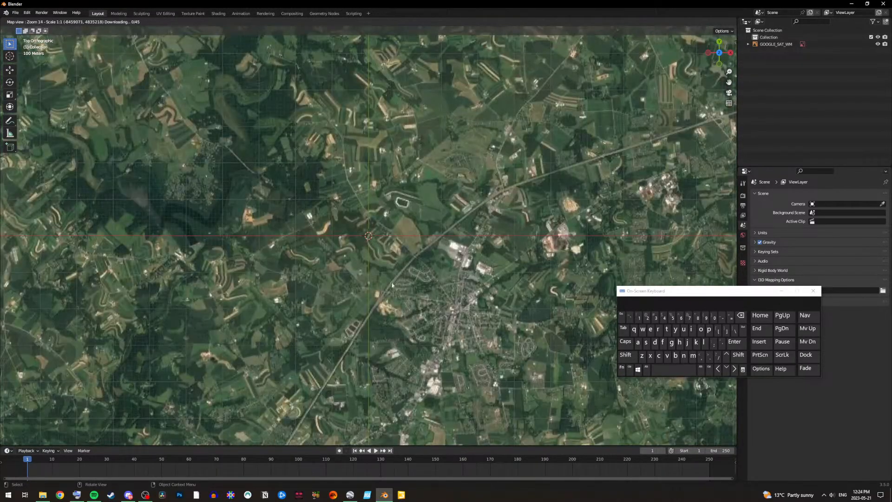
middle_drag(352, 278, 382, 297)
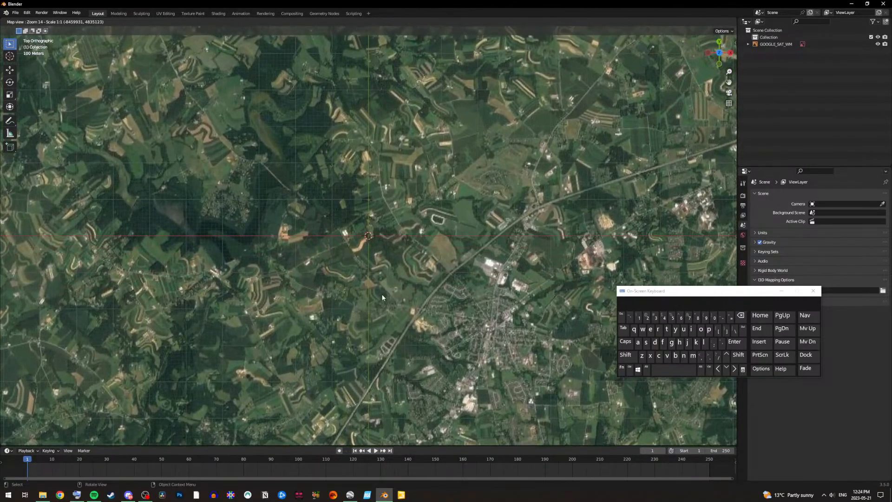
Step: Switch to Google Earth Pro and examine the terrain around the crosshair and north of Steelville
click(350, 495)
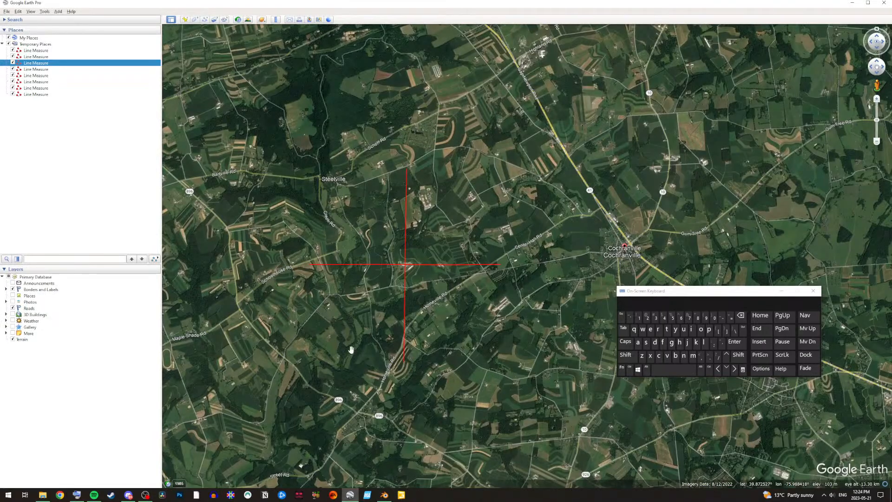
drag(402, 422, 418, 414)
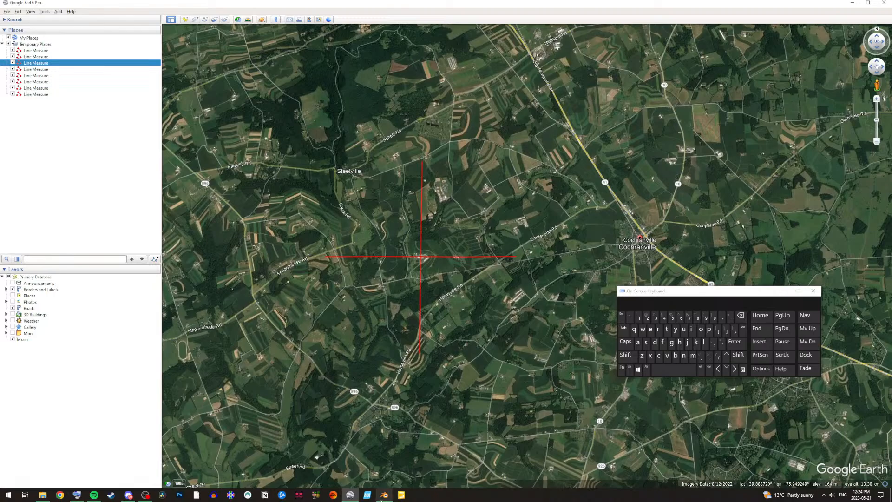
drag(304, 116, 345, 172)
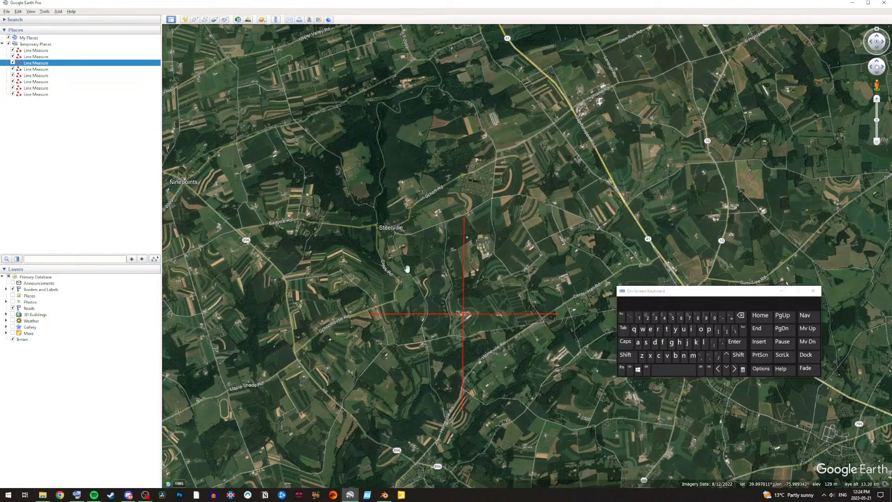
Step: Switch to Blender and search the basemap north and northwest of the town at zoom level 14 for the Steelville terrain
click(384, 495)
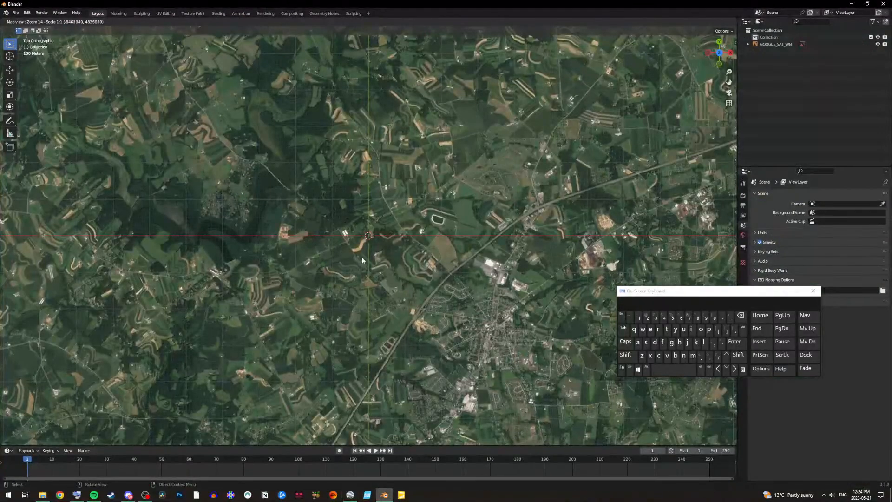
drag(361, 263, 467, 378)
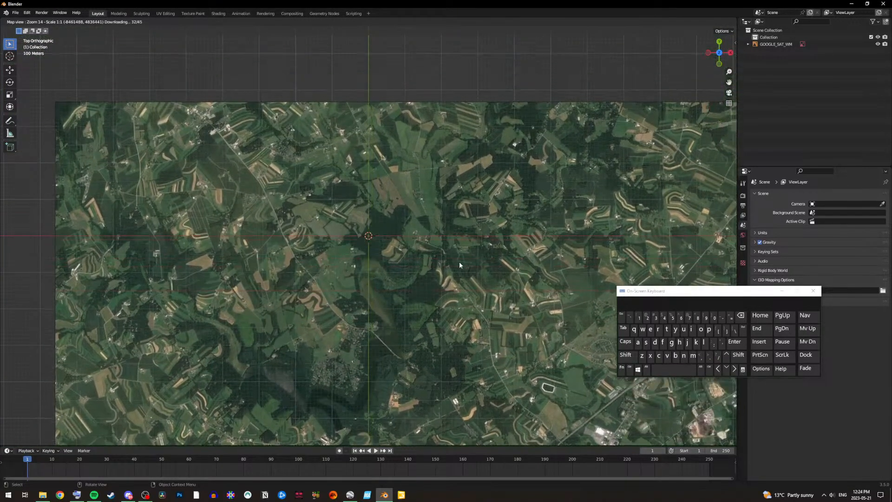
drag(417, 182, 462, 313)
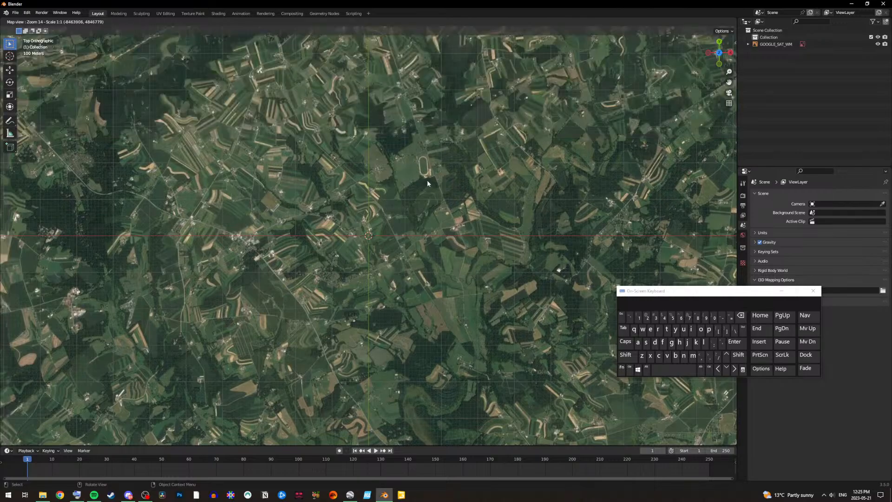
drag(426, 194, 413, 83)
drag(421, 284, 405, 197)
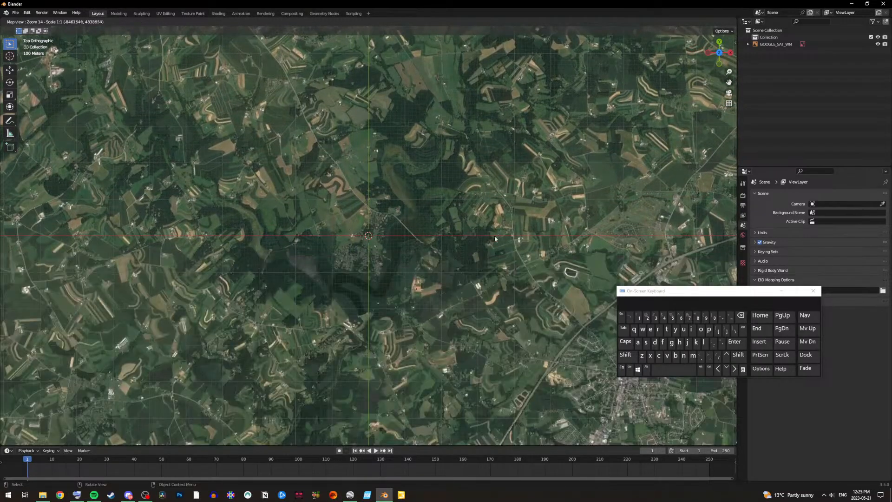
drag(480, 304, 333, 244)
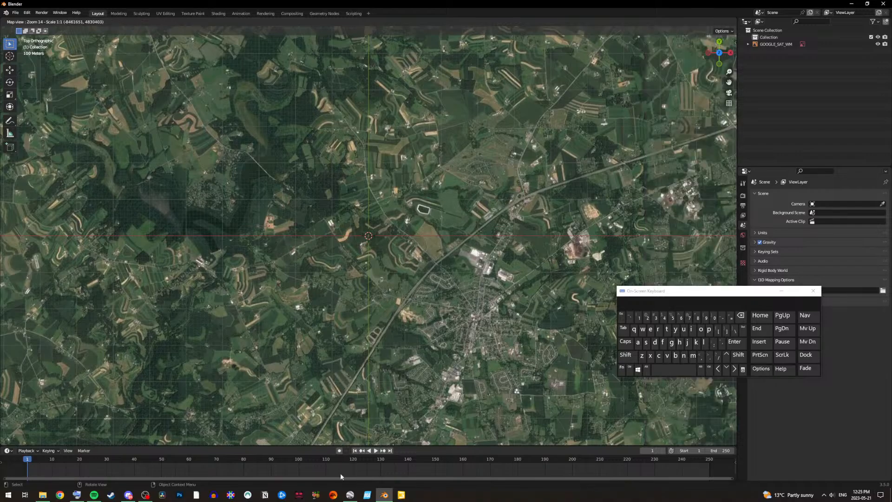
Step: Switch to Google Earth Pro and check where the crosshair lies relative to Steelville, Cochranville and the surrounding roads
click(353, 497)
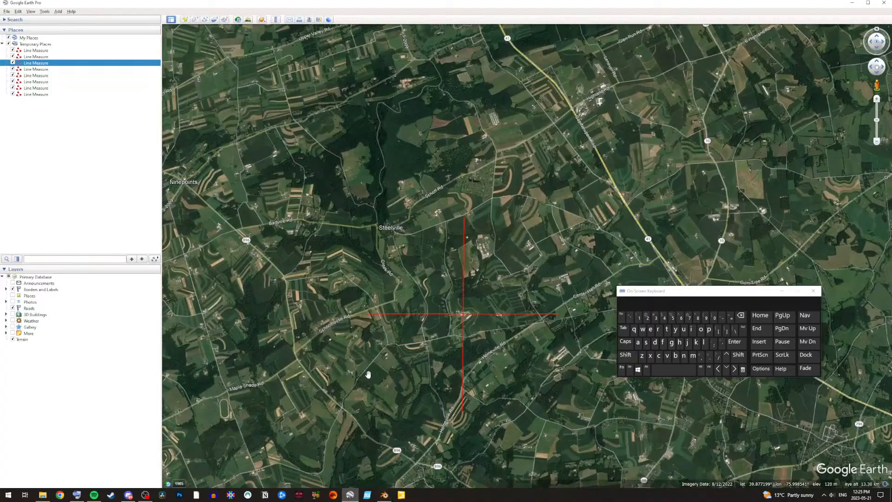
scroll(379, 249, down, 5)
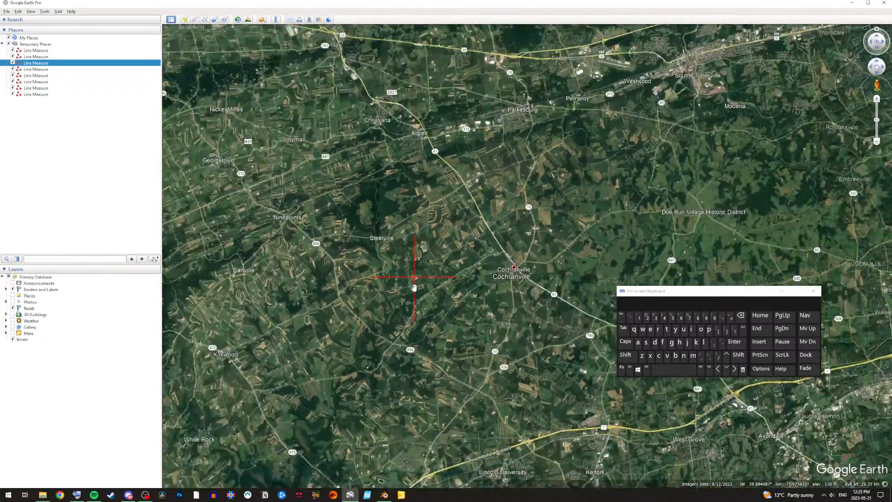
scroll(414, 287, up, 2)
scroll(389, 303, up, 3)
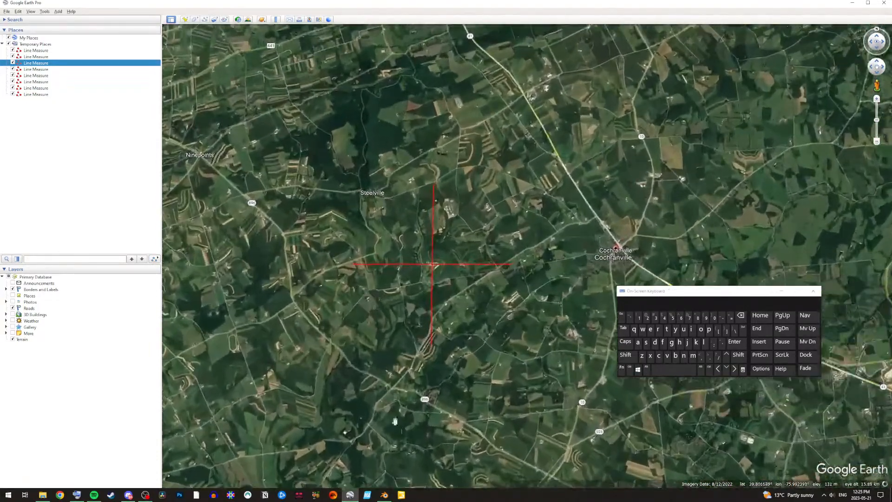
Step: Switch to Blender, inspect the fields northwest of the town at up to zoom level 16, and return to zoom level 12 with the river in view
click(385, 495)
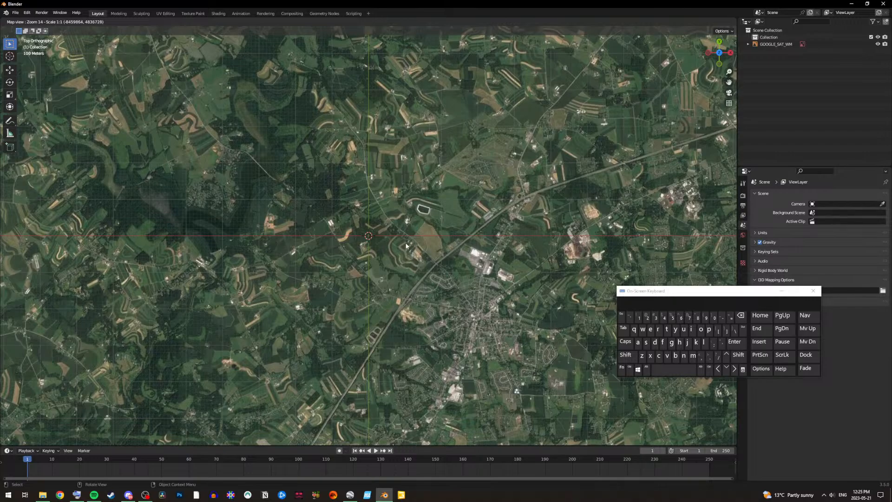
scroll(386, 239, up, 2)
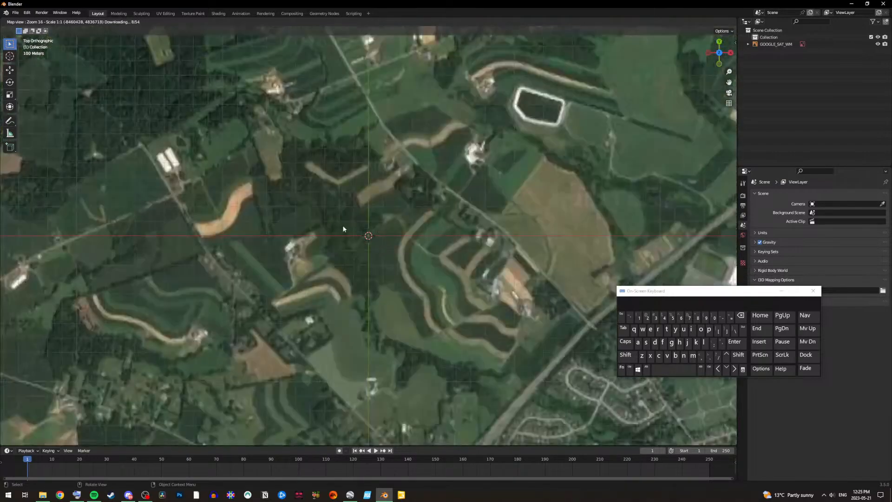
scroll(343, 229, down, 2)
scroll(360, 233, up, 1)
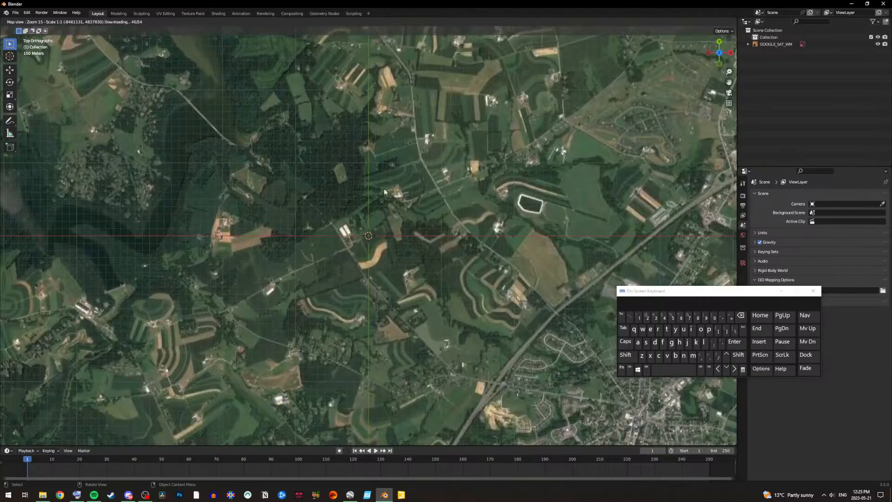
scroll(348, 179, up, 1)
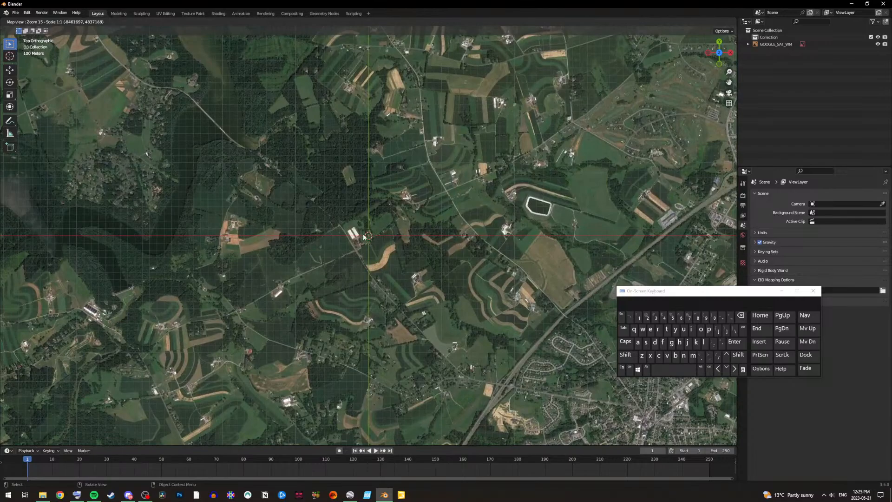
scroll(349, 323, down, 3)
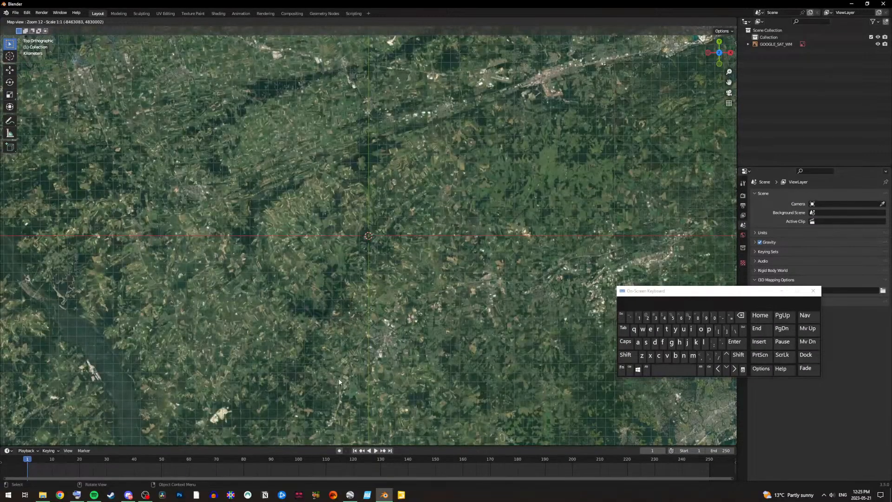
drag(337, 400, 384, 346)
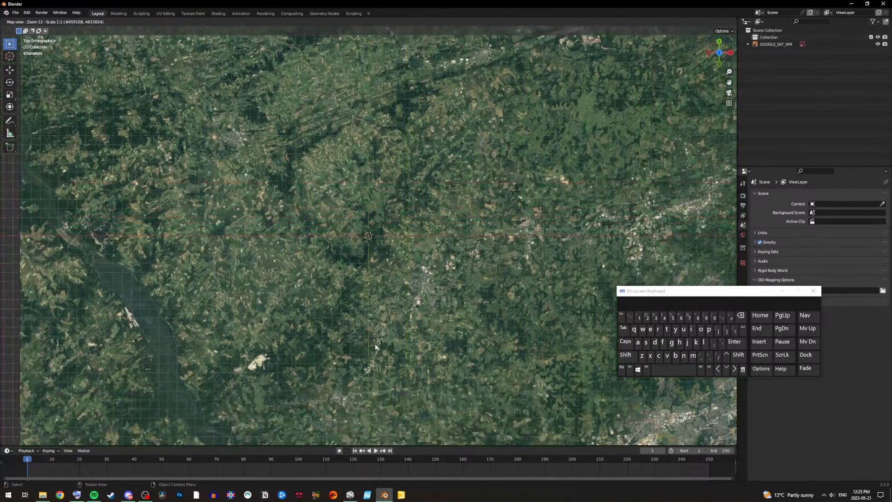
Step: Switch to Google Earth Pro and trace the terrain west from the crosshair to the Susquehanna River between Peach Bottom and Safe Harbor
click(350, 494)
drag(312, 364, 624, 261)
drag(401, 252, 661, 196)
scroll(662, 196, down, 2)
scroll(585, 225, down, 2)
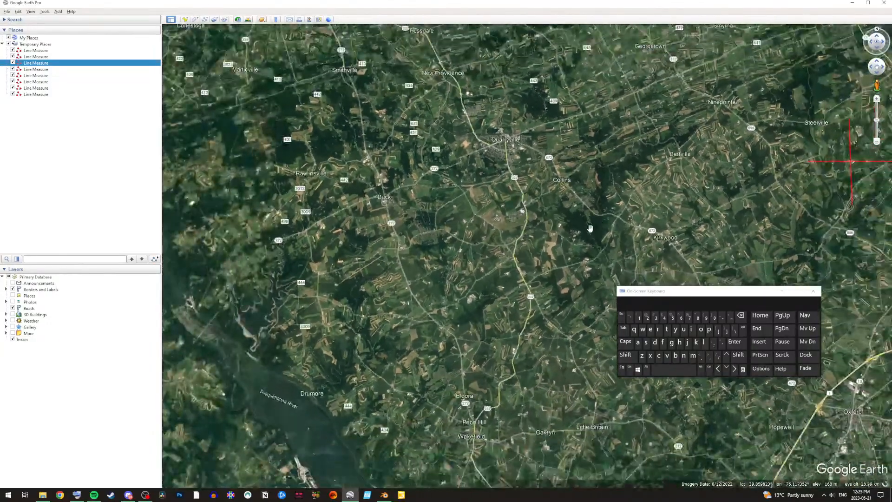
scroll(580, 225, down, 2)
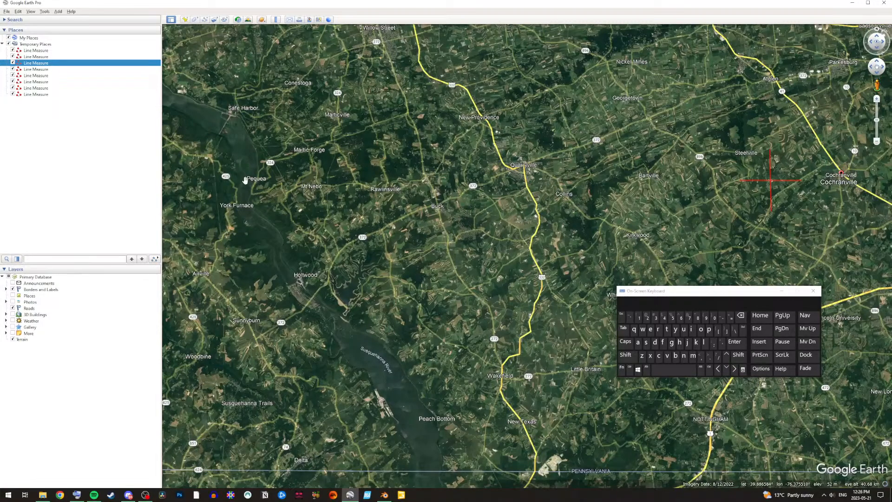
Step: Bring the same stretch of the Susquehanna River into view on Blender's basemap at zoom level 12 and compare it with Google Earth Pro
click(384, 495)
drag(252, 291, 400, 364)
drag(356, 333, 339, 243)
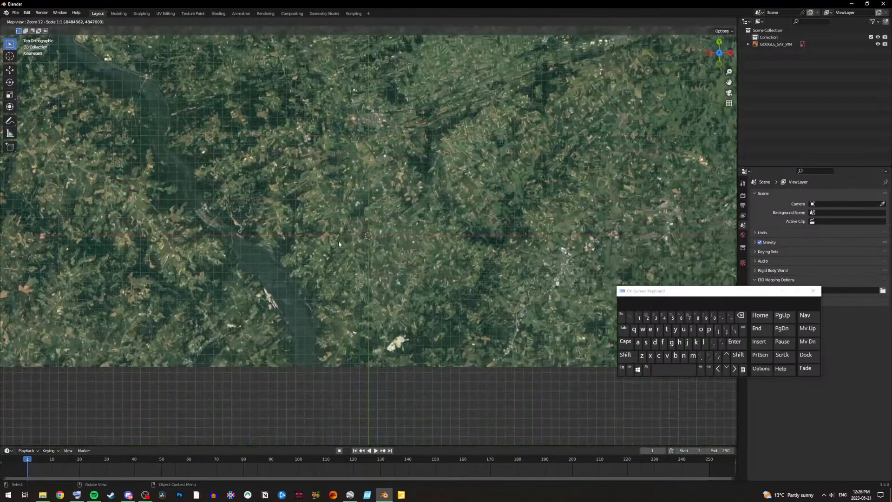
click(354, 497)
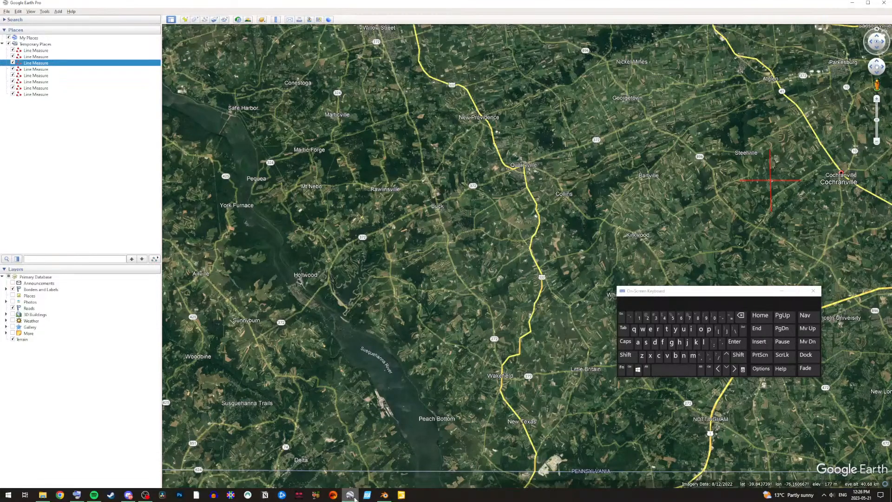
Step: Switch to Blender and follow the Susquehanna River downstream on the zoom level 12 basemap to its mouth at the bay
click(355, 497)
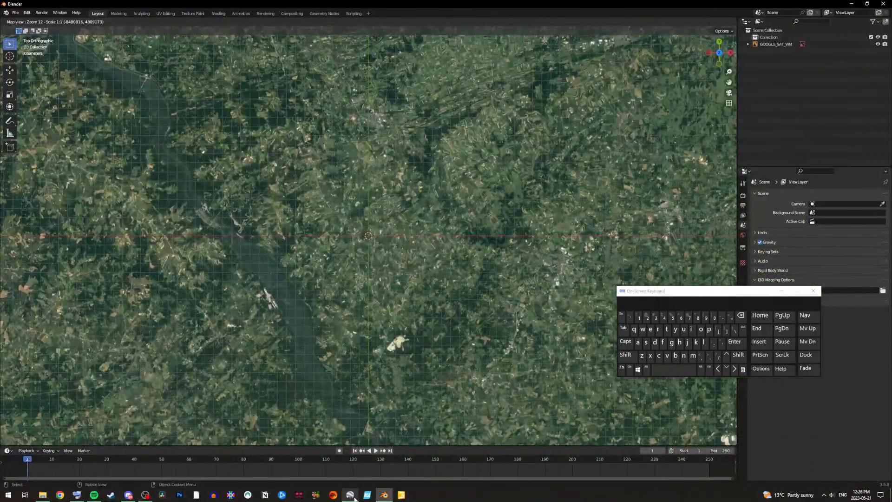
click(354, 497)
click(354, 497)
drag(296, 356, 305, 171)
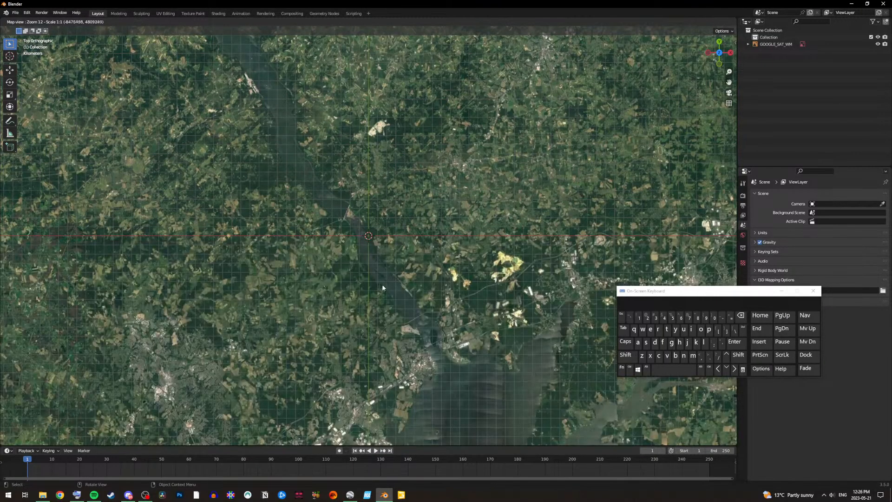
Step: Switch to Google Earth Pro and trace the Susquehanna River from Peach Bottom to Havre de Grace, then back up to Holtwood and Safe Harbor
click(351, 495)
scroll(355, 193, up, 3)
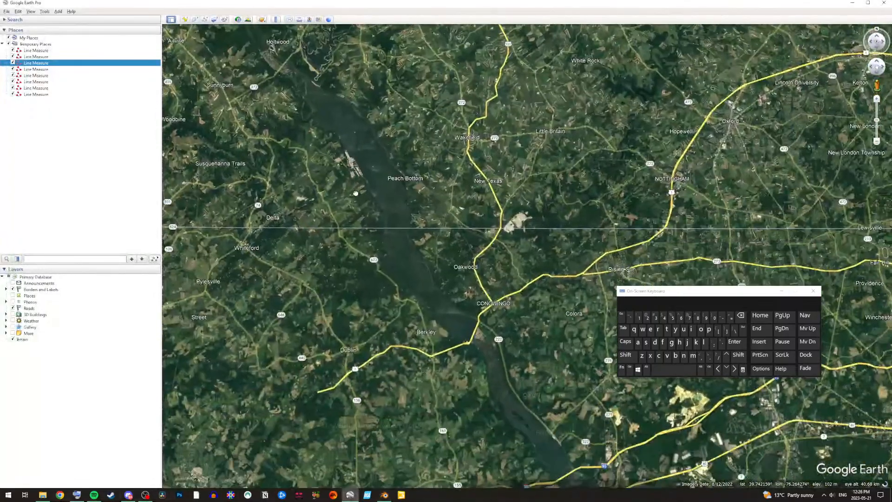
drag(435, 361, 380, 267)
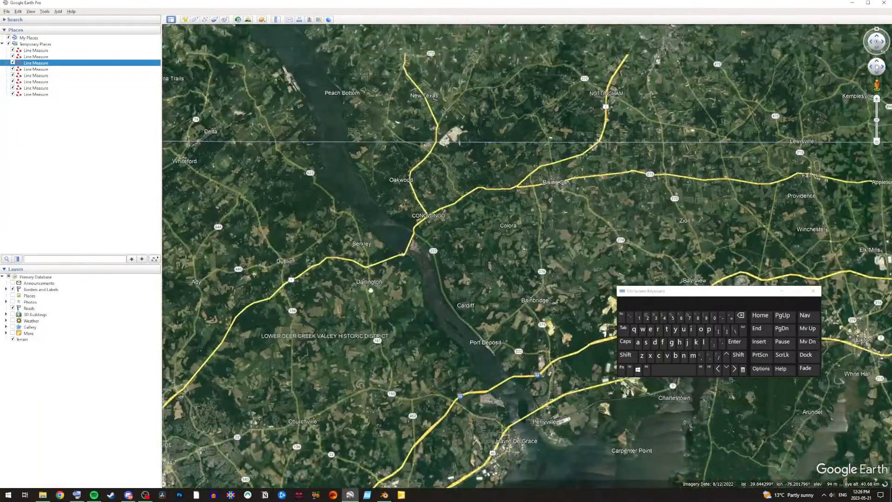
scroll(380, 267, down, 2)
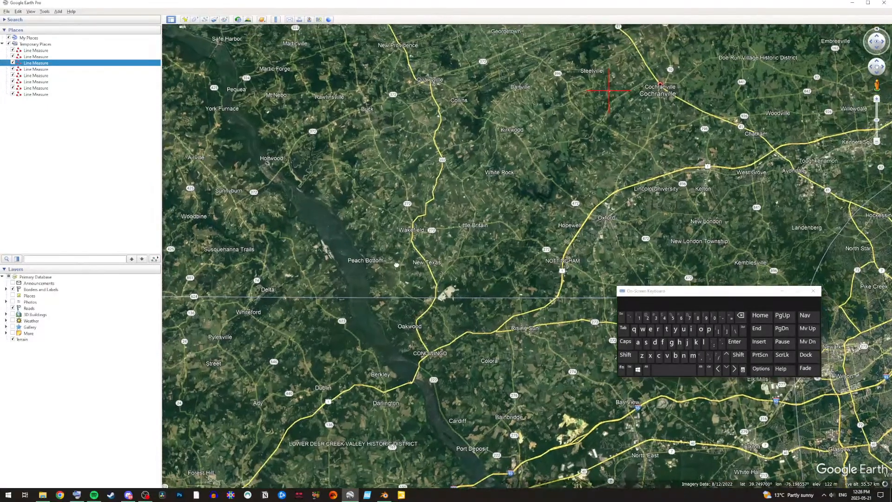
drag(397, 265, 450, 355)
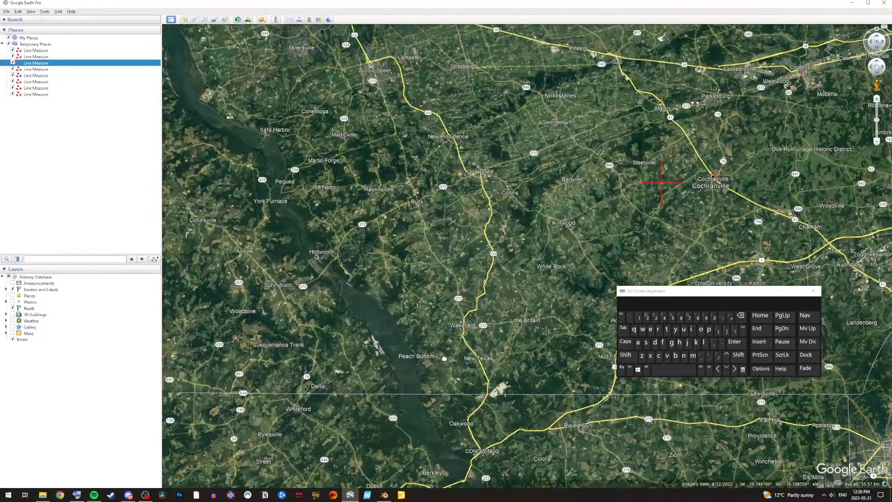
scroll(273, 211, up, 4)
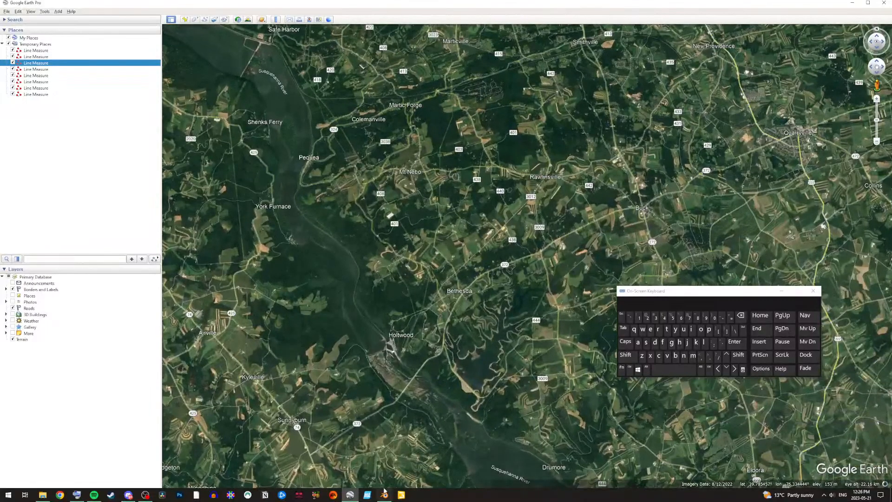
Step: Switch to Blender and follow the Susquehanna River upstream at zoom level 13, past Holtwood to the dam at Safe Harbor
mouse_move(385, 497)
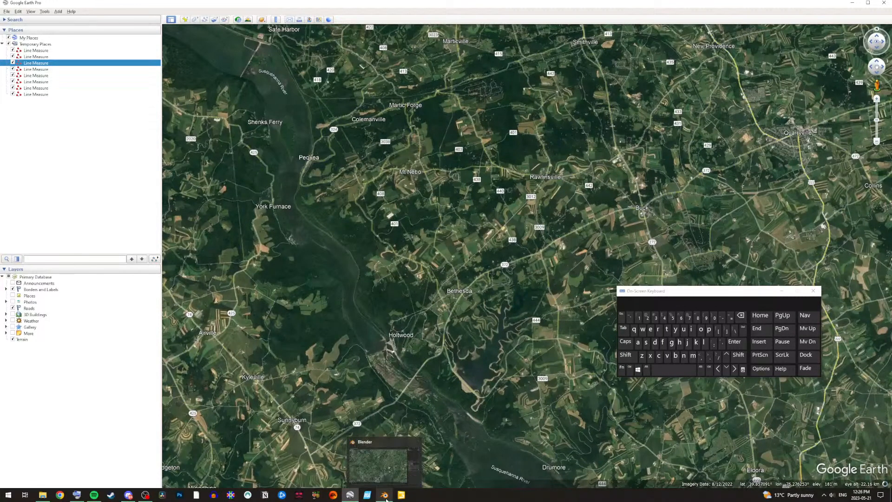
click(392, 461)
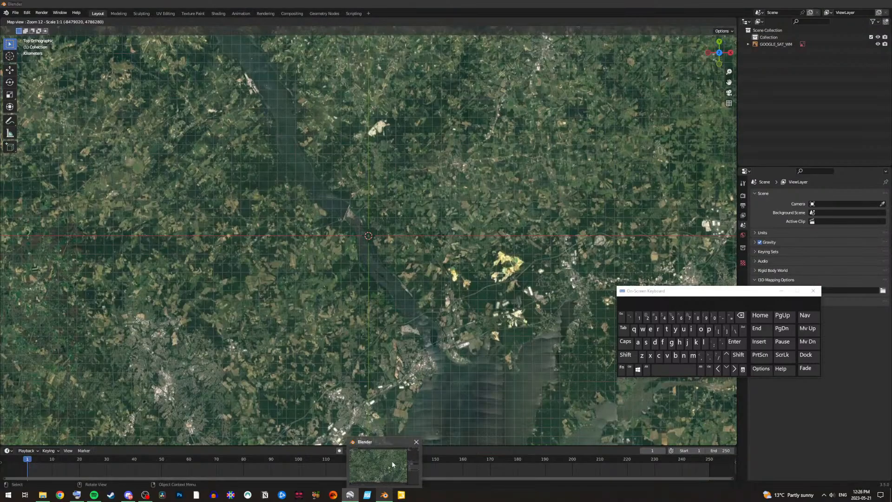
scroll(319, 166, up, 2)
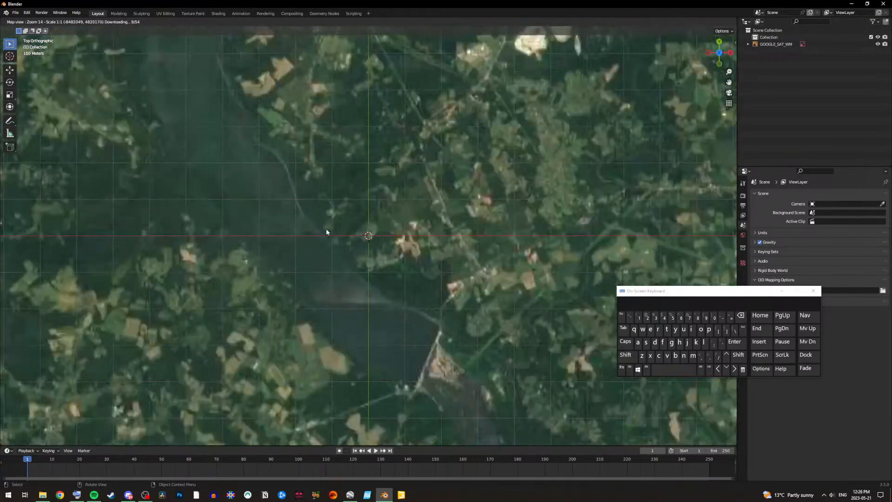
scroll(326, 231, down, 1)
middle_drag(309, 223, 338, 272)
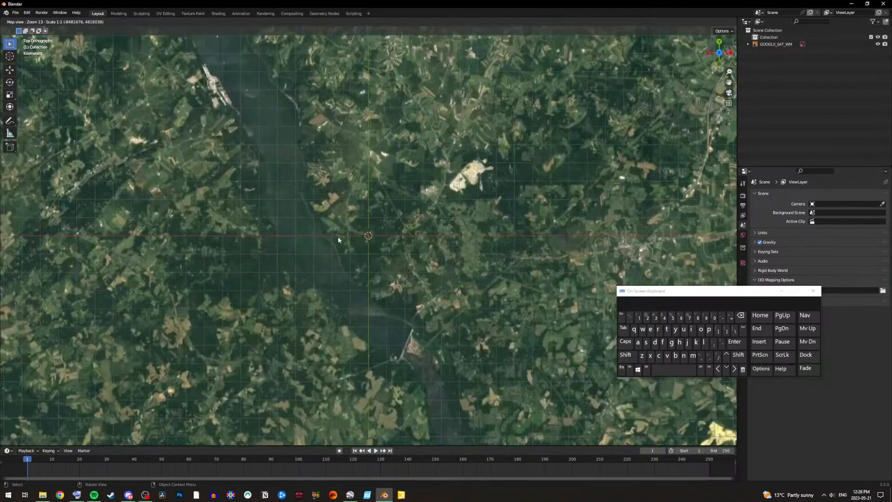
middle_drag(330, 227, 374, 359)
middle_drag(301, 185, 399, 322)
middle_drag(325, 236, 363, 315)
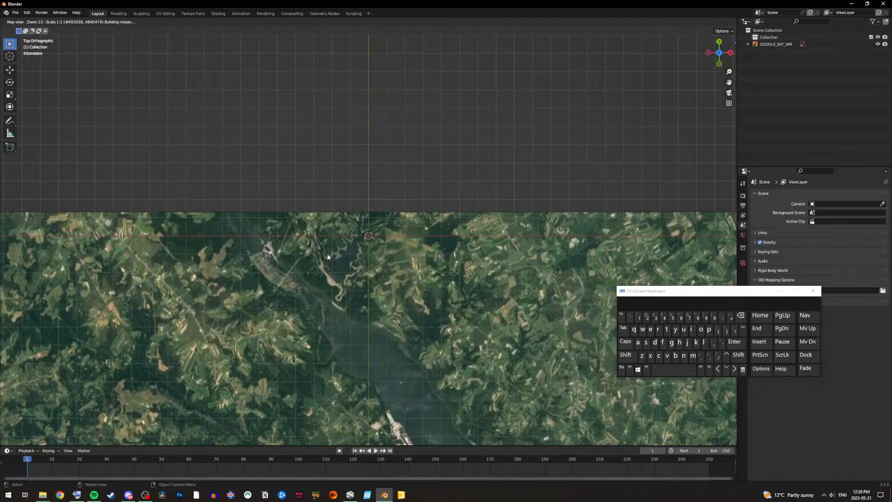
middle_drag(314, 233, 365, 362)
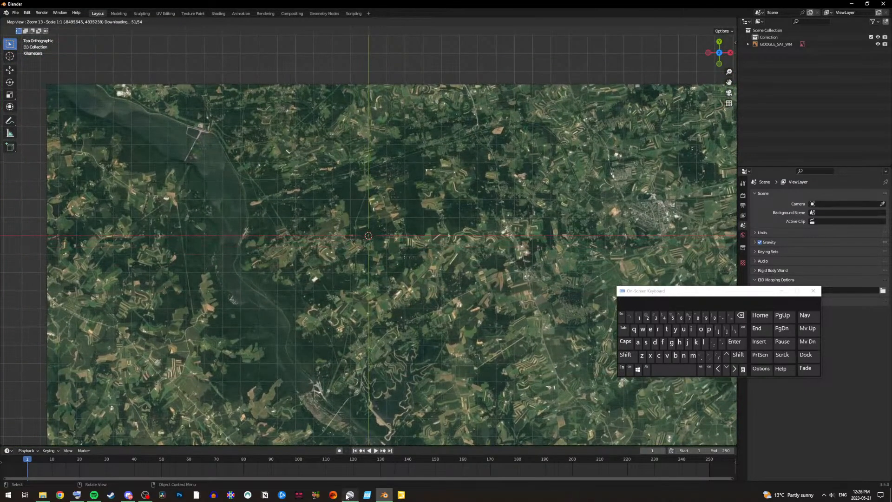
Step: Using Google Earth Pro for reference, move Blender's zoom level 13 basemap east from the river until Quarryville is centred
click(347, 496)
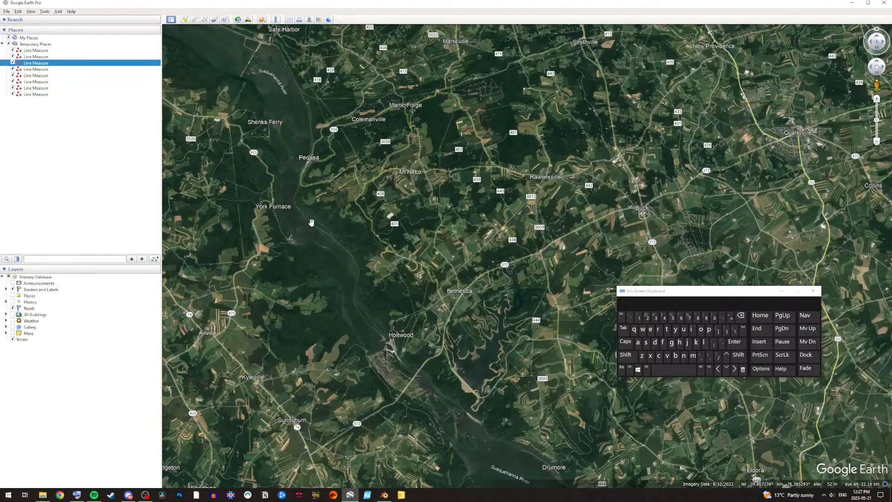
scroll(348, 203, down, 4)
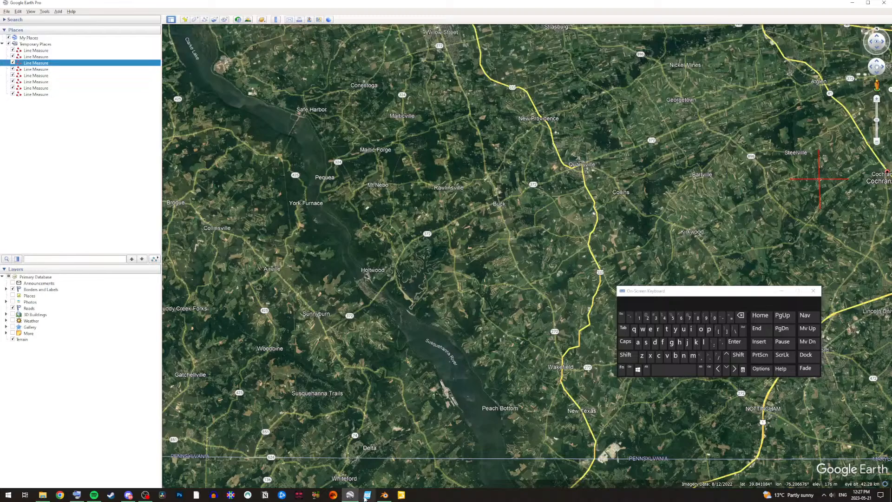
click(384, 495)
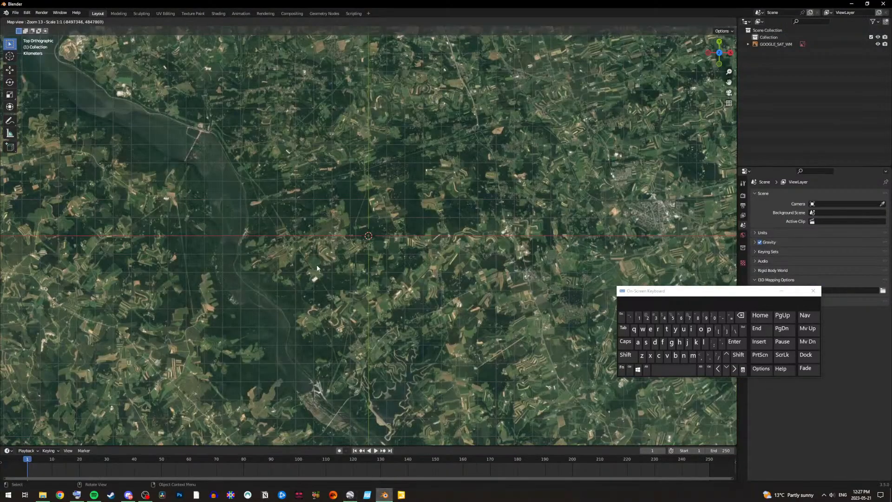
middle_drag(329, 275, 273, 297)
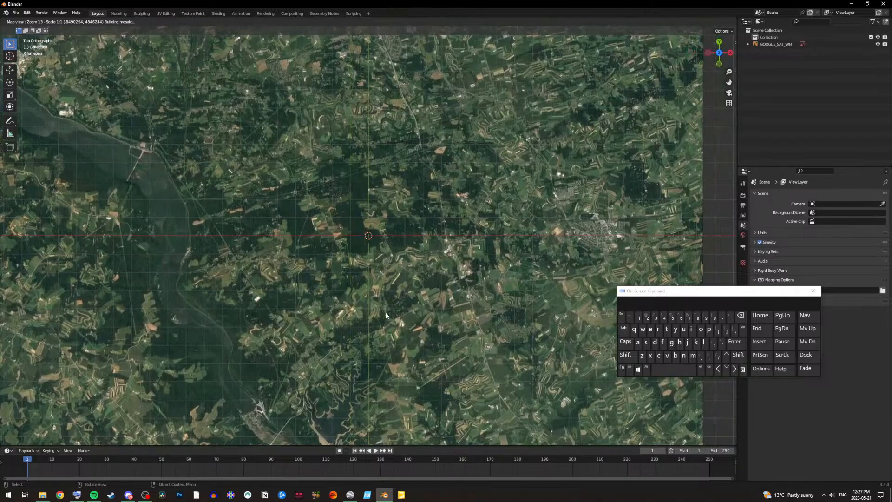
middle_drag(445, 308, 368, 315)
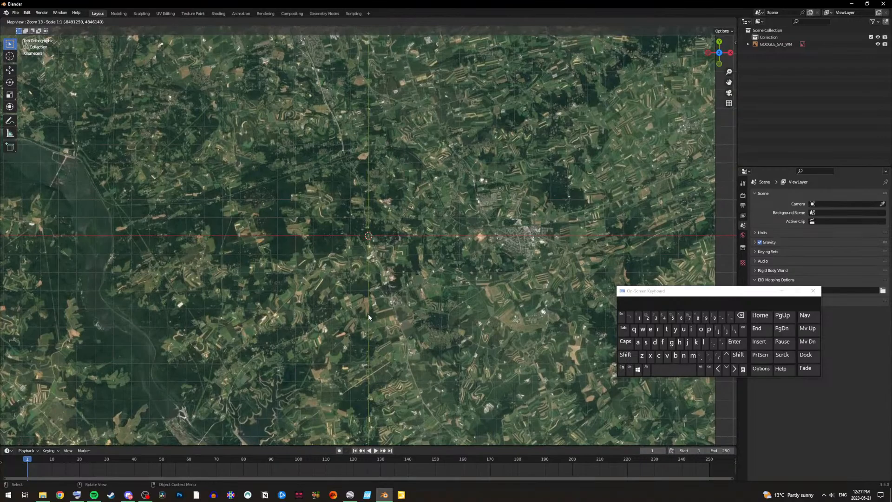
click(350, 494)
drag(467, 350, 356, 435)
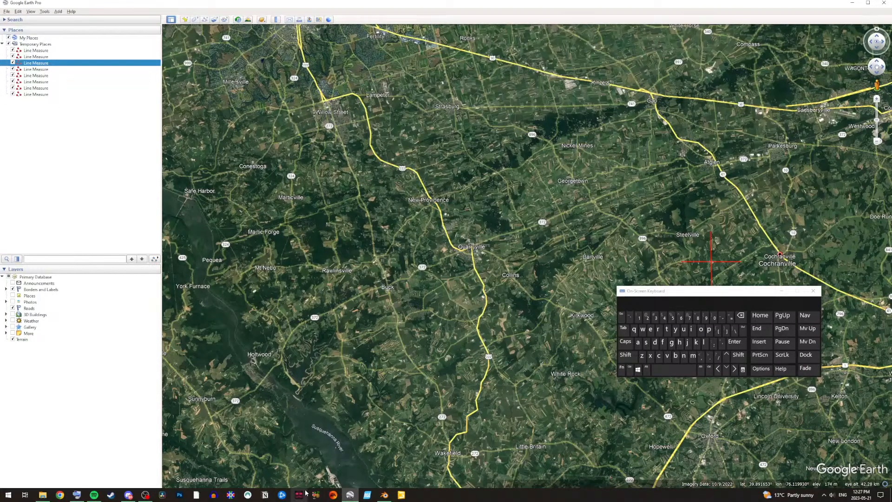
click(384, 494)
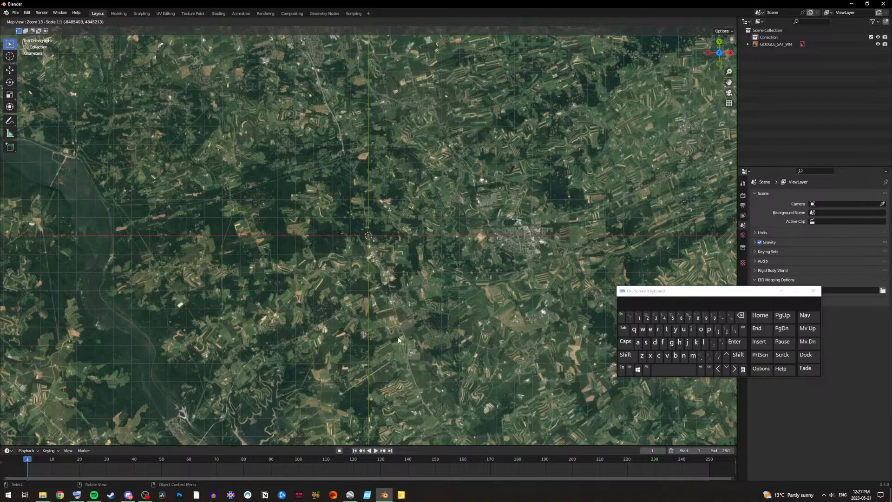
middle_drag(425, 359, 275, 344)
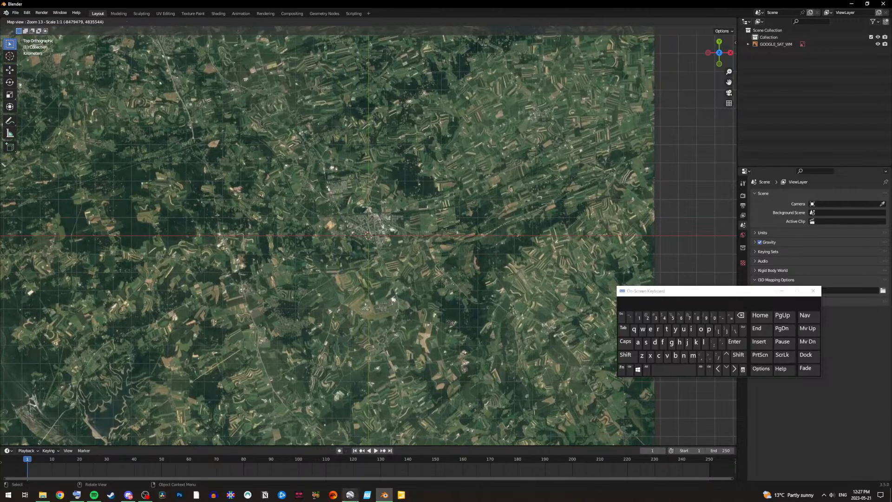
Step: Switch to Google Earth Pro and trace the roads and woods from Quarryville east past Bartville to Steelville and the crosshair
click(350, 495)
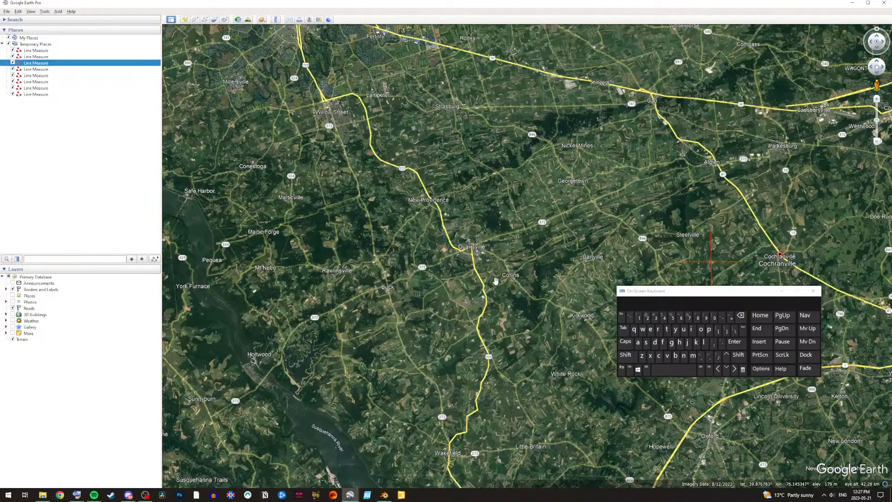
drag(485, 273, 428, 295)
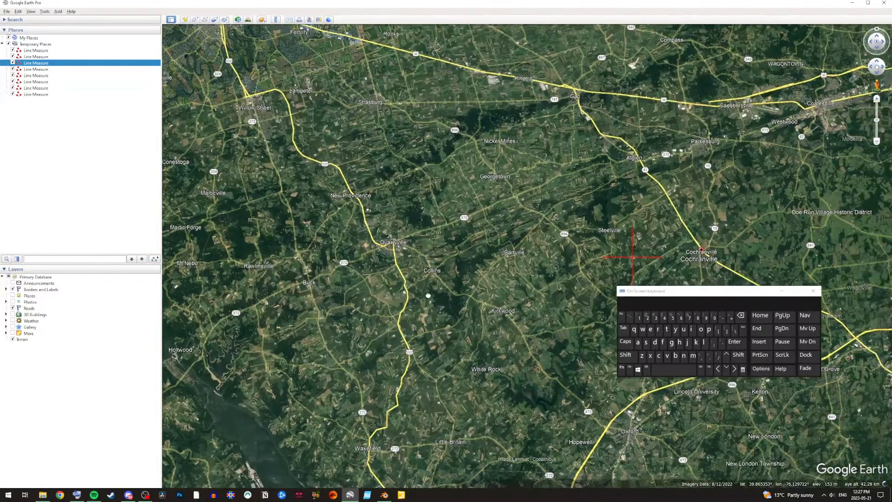
scroll(382, 244, up, 3)
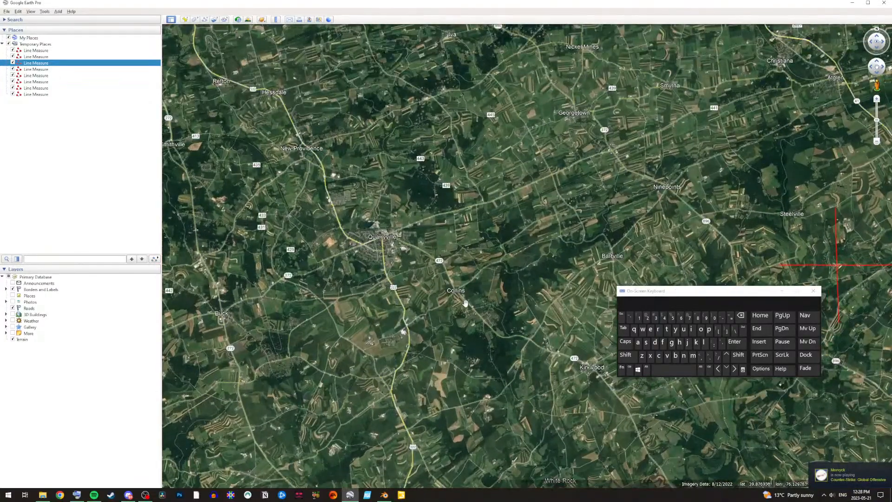
drag(466, 304, 349, 281)
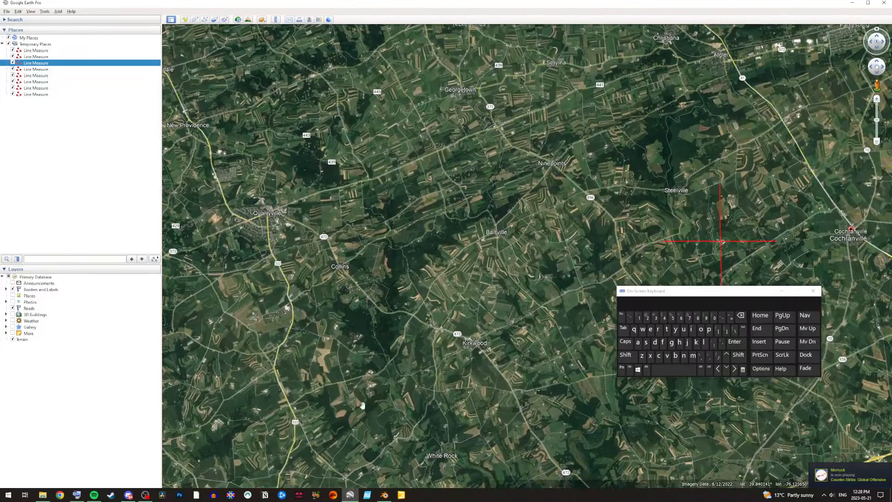
Step: Switch to Blender and move the basemap east to the fields around Steelville, zooming to level 15 and back to 14 with Cochranville in view
click(384, 495)
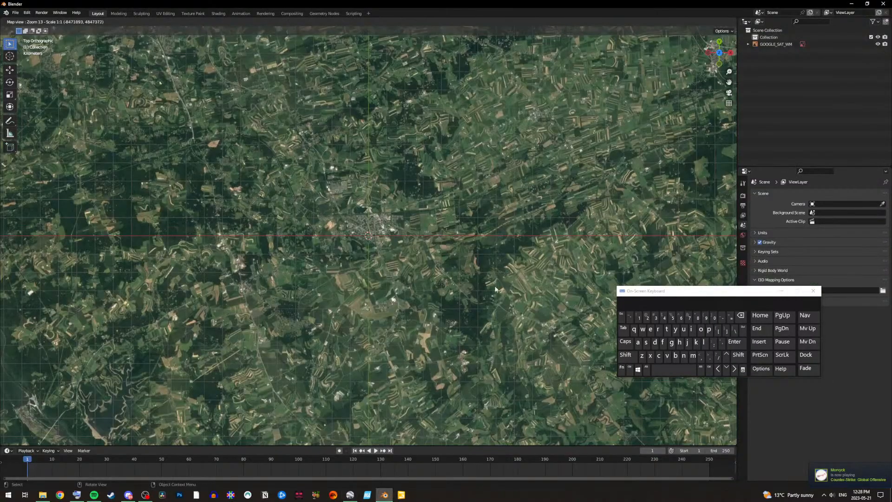
drag(496, 269, 331, 274)
drag(424, 278, 338, 261)
scroll(338, 262, up, 2)
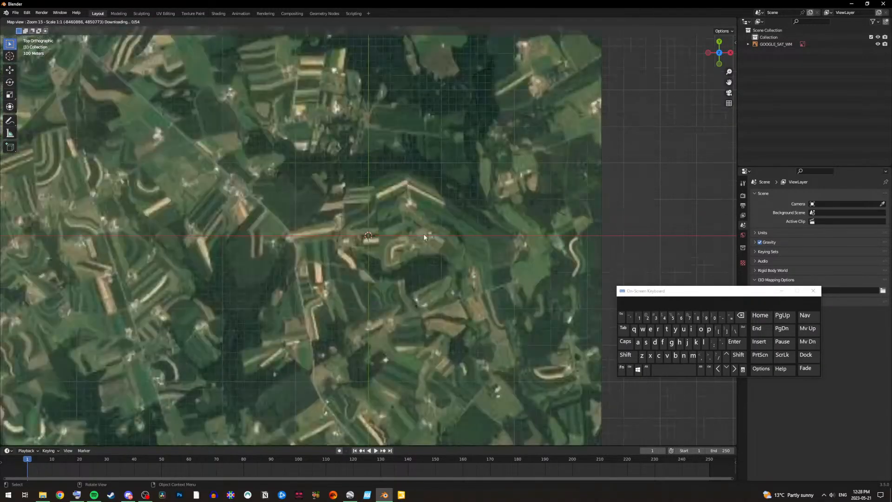
drag(472, 208, 321, 315)
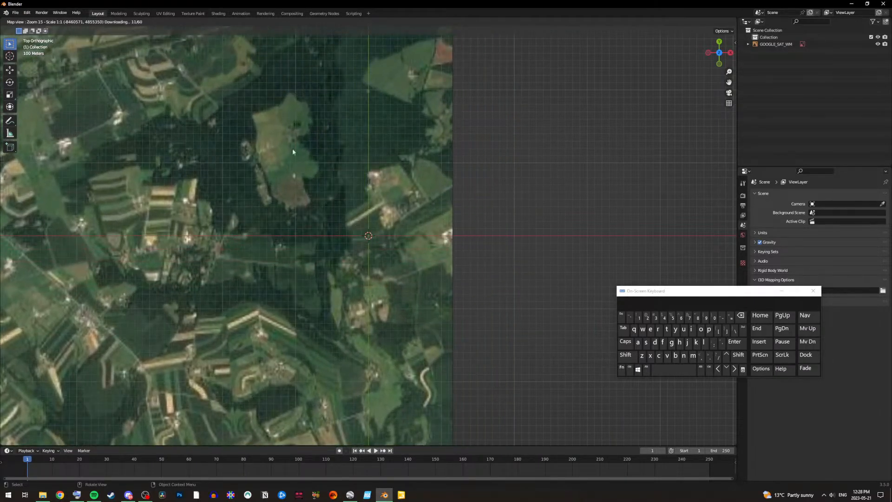
scroll(320, 116, down, 1)
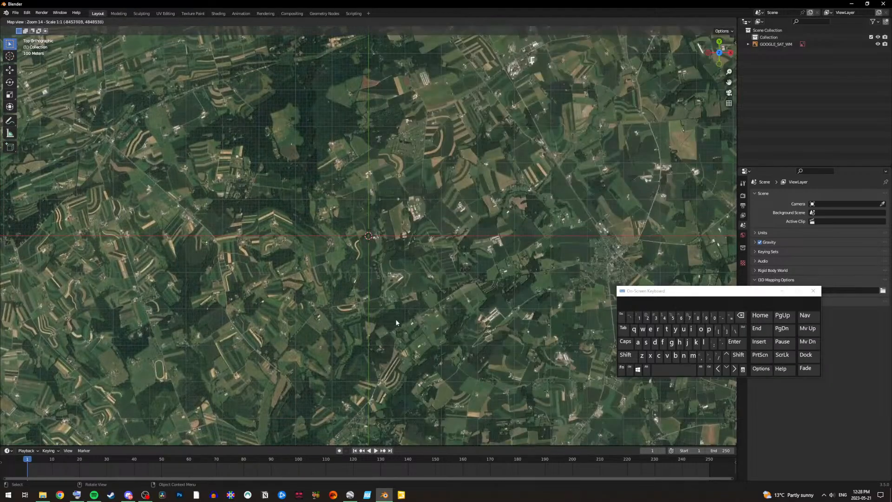
Step: Switch to Google Earth Pro and examine the crosshair's centre southeast of Steelville up close, noting the surrounding farm buildings, roads and fields
mouse_move(350, 495)
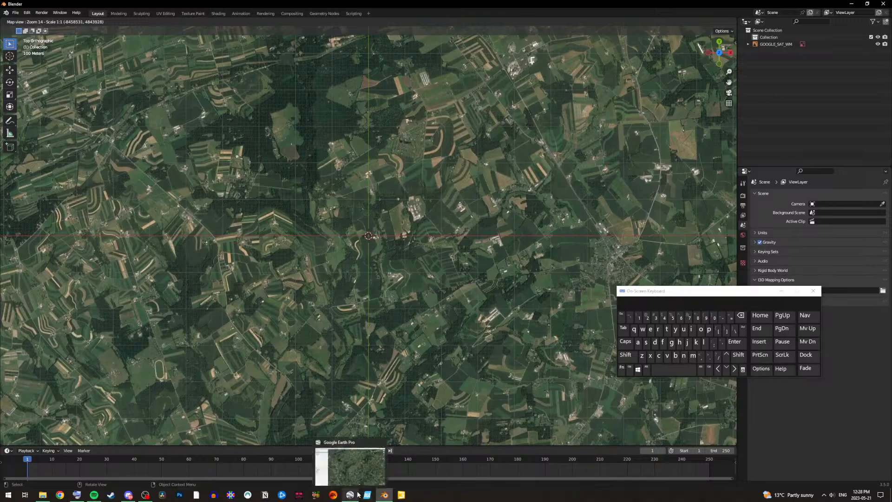
click(354, 467)
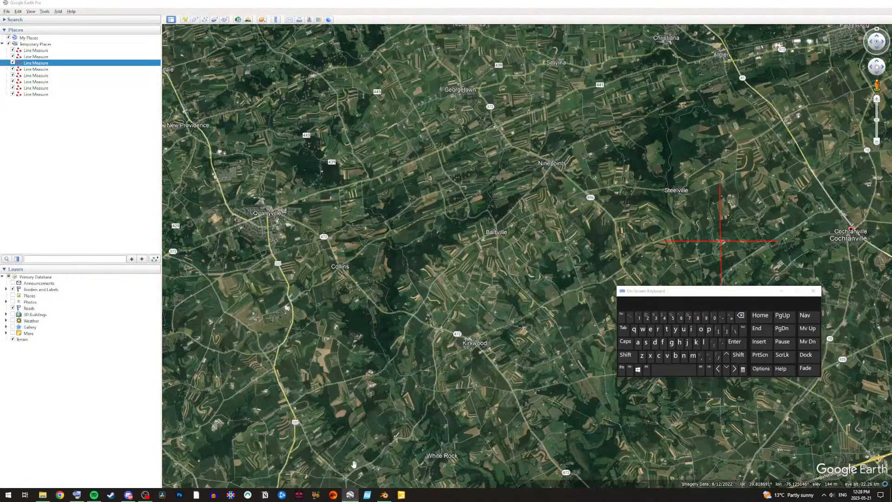
drag(537, 315, 243, 288)
scroll(280, 272, up, 2)
scroll(288, 262, up, 2)
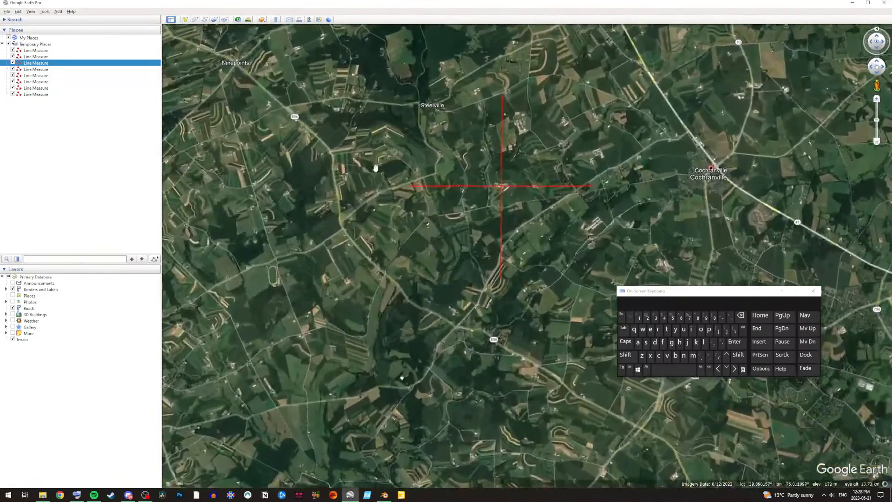
drag(374, 167, 334, 241)
scroll(364, 128, up, 3)
scroll(369, 129, up, 3)
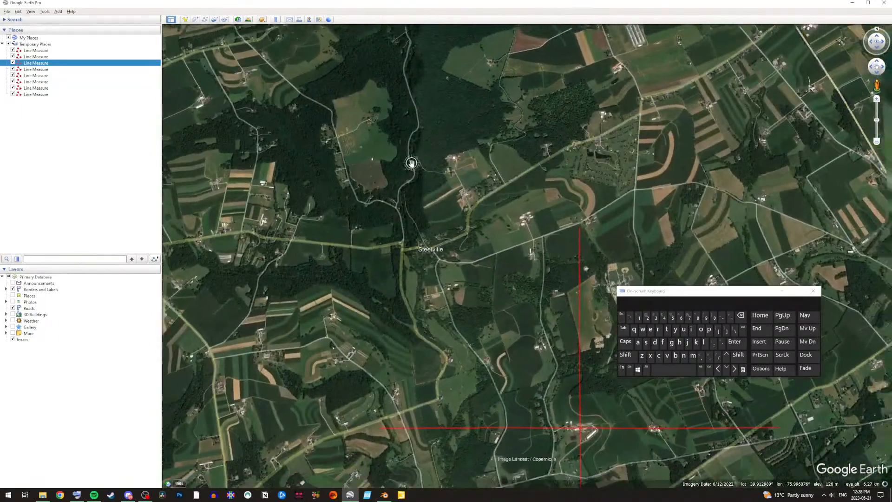
scroll(411, 163, down, 1)
drag(449, 208, 379, 123)
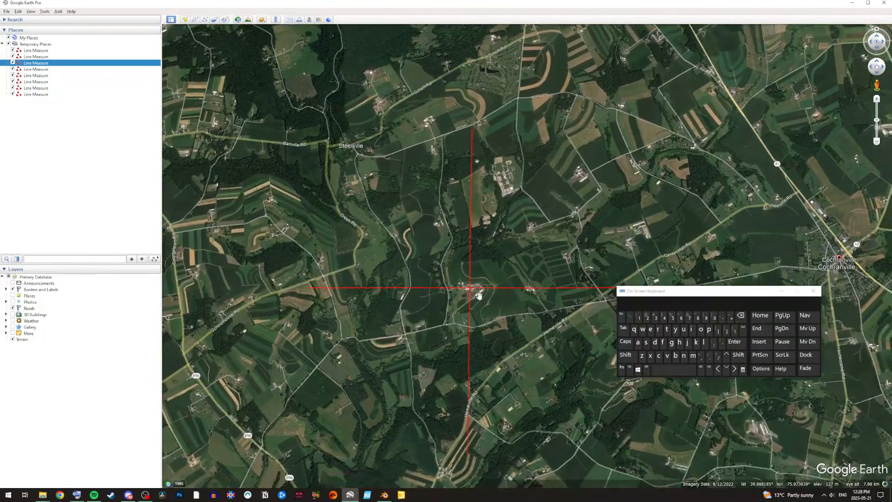
scroll(478, 294, up, 2)
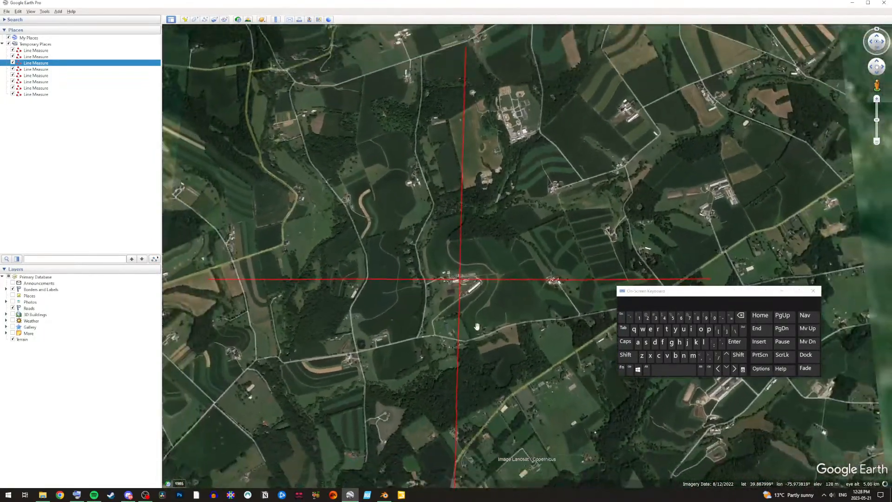
Step: Check the crosshair's surroundings in Google Earth Pro, then switch to Blender and move the basemap at zoom level 15 until the matching farm sits near the origin
drag(476, 327, 476, 267)
scroll(477, 267, down, 1)
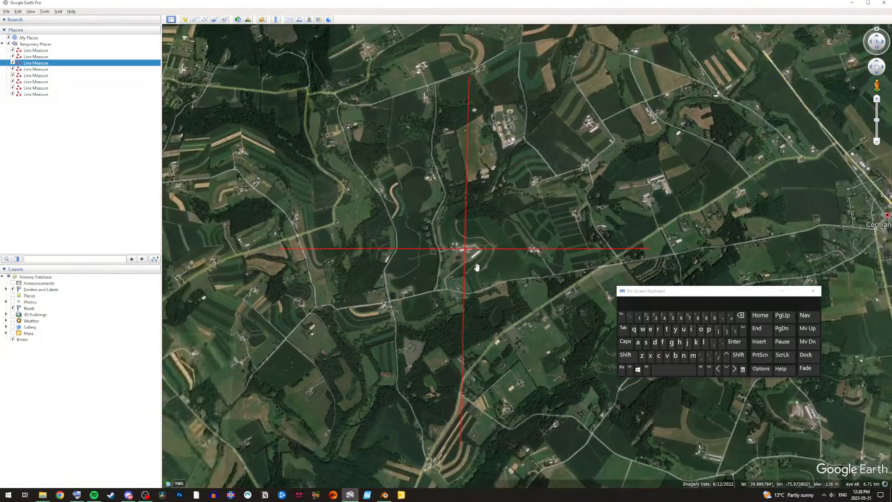
click(384, 495)
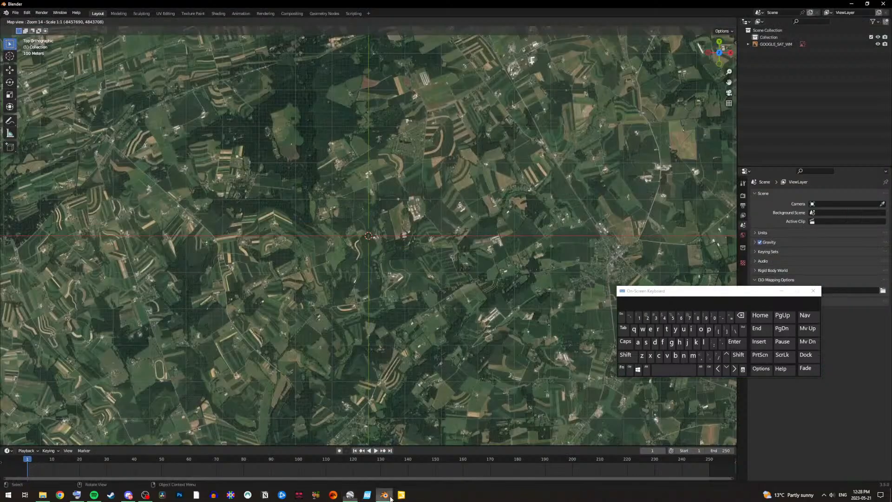
middle_drag(534, 307, 499, 308)
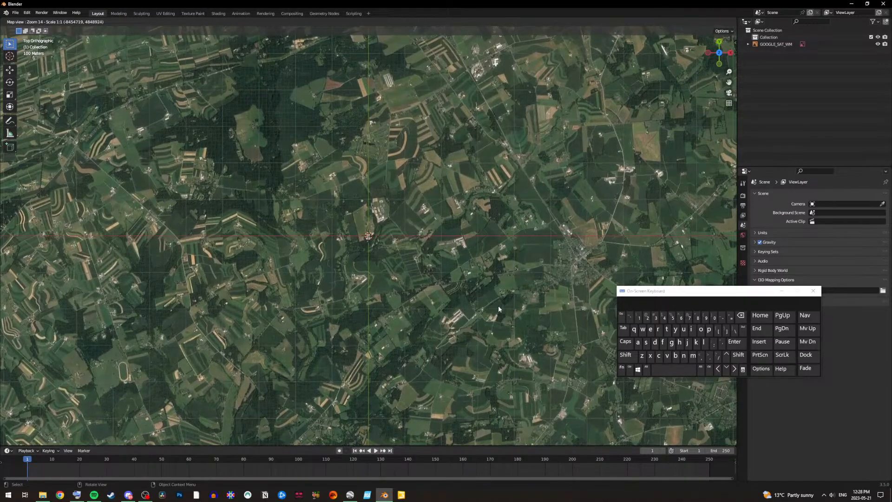
middle_drag(497, 305, 505, 257)
scroll(390, 237, up, 1)
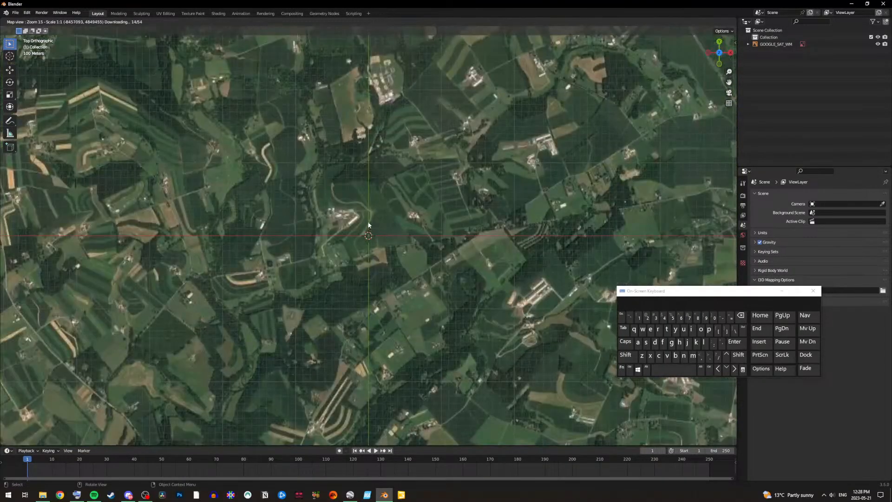
middle_drag(382, 227, 397, 247)
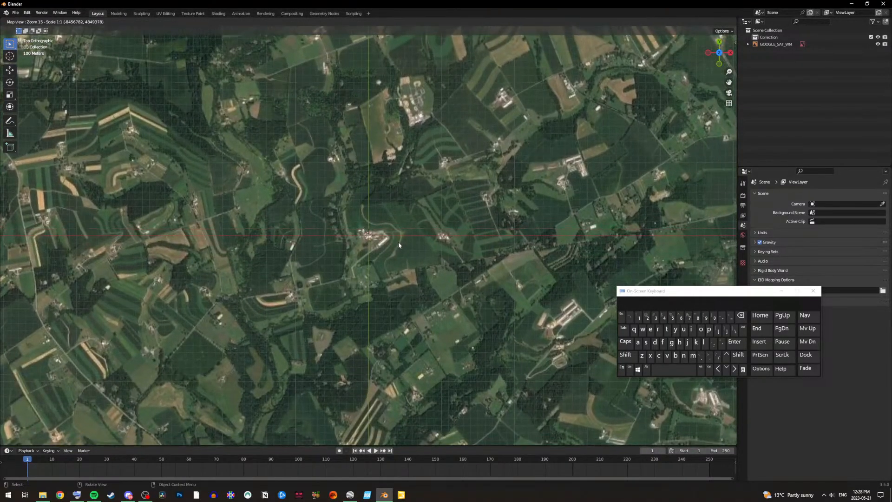
Step: Compare with the crosshair in Google Earth Pro and fine-tune Blender's basemap so the marked farm buildings sit on the scene origin
click(357, 497)
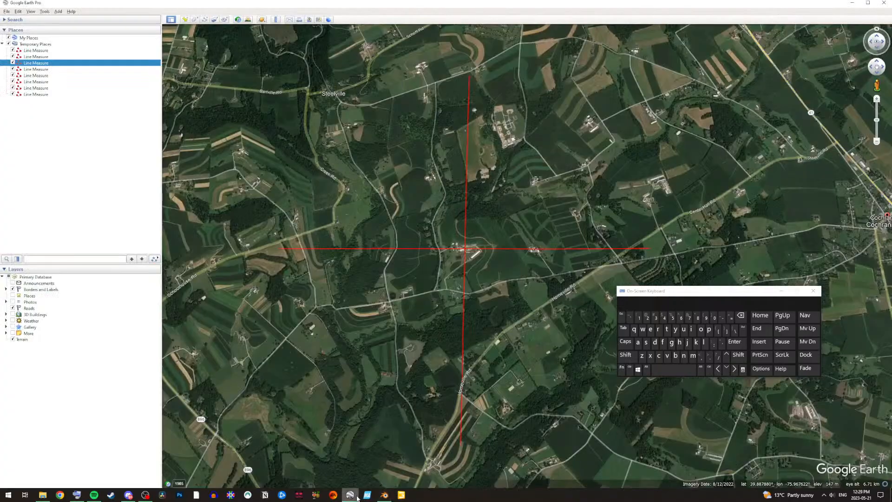
click(351, 495)
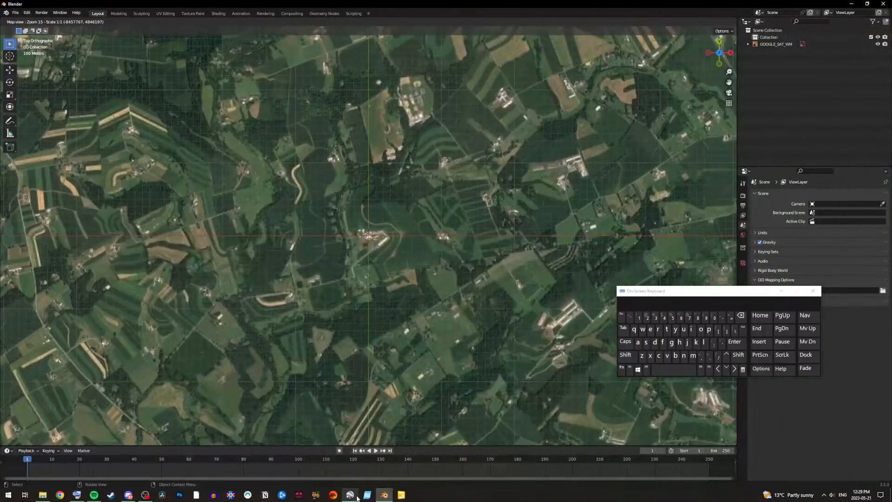
click(351, 495)
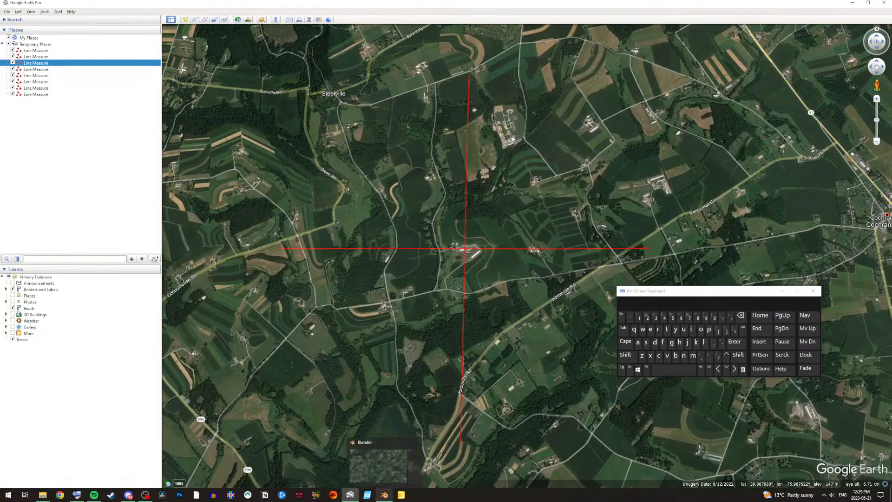
click(384, 495)
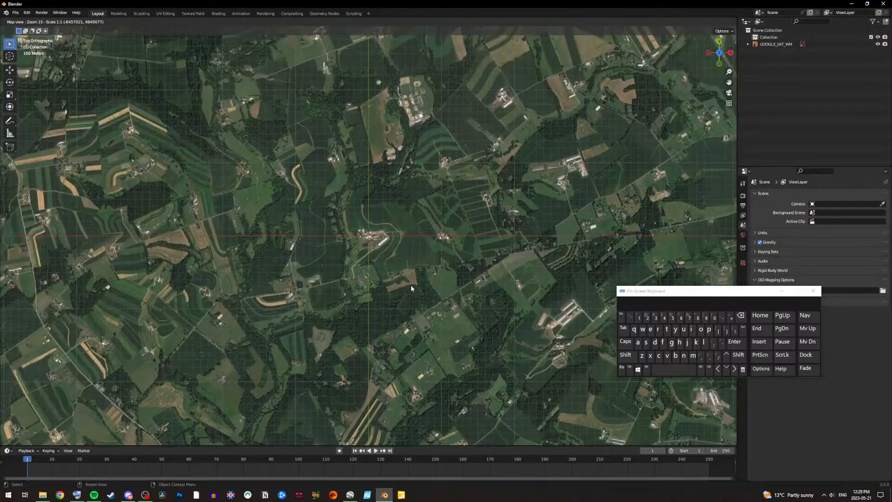
middle_drag(391, 250, 382, 252)
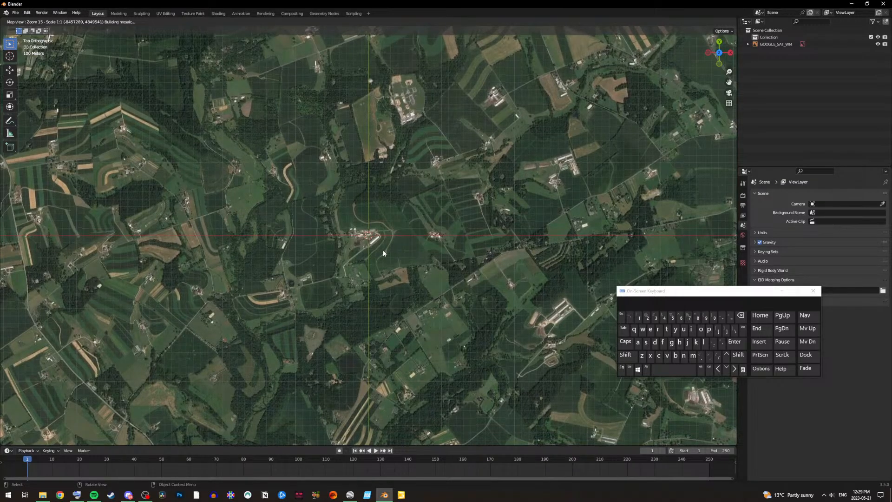
middle_drag(383, 249, 383, 247)
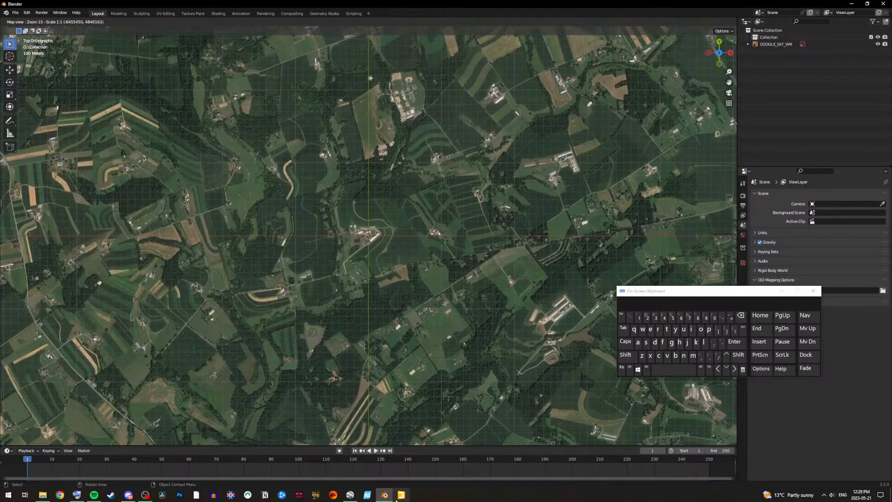
click(350, 496)
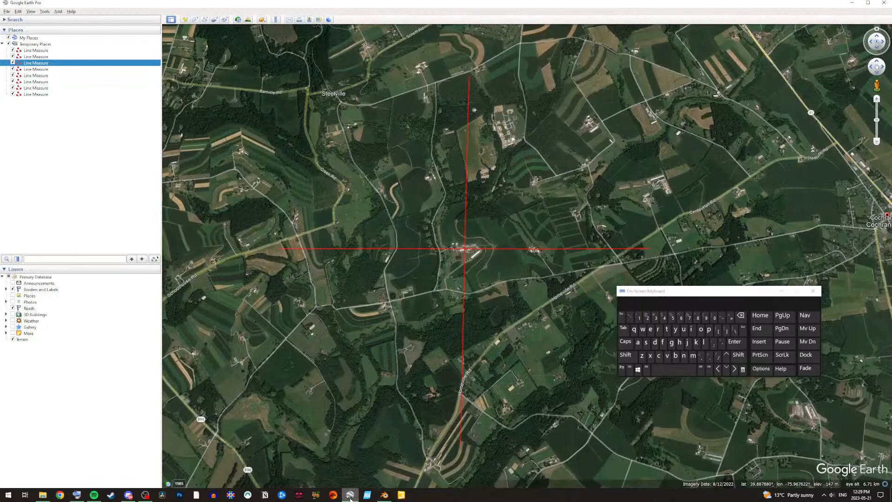
click(350, 496)
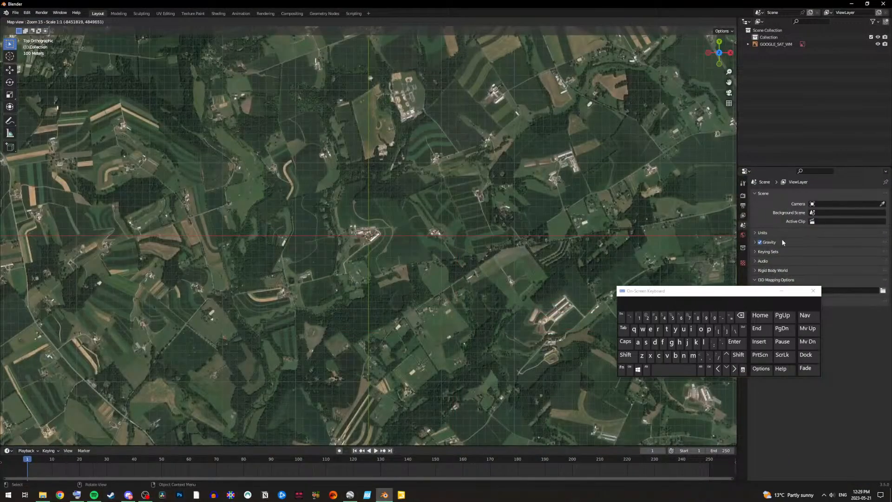
Step: Enable Lock origin in the basemap options, keeping Zoom to mouse, Lock objects and Synch. lat/long on
click(701, 330)
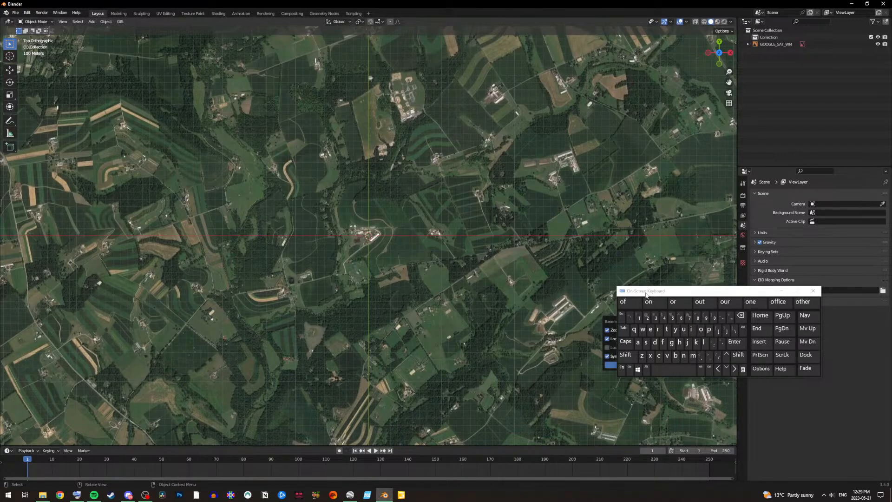
drag(645, 295, 736, 302)
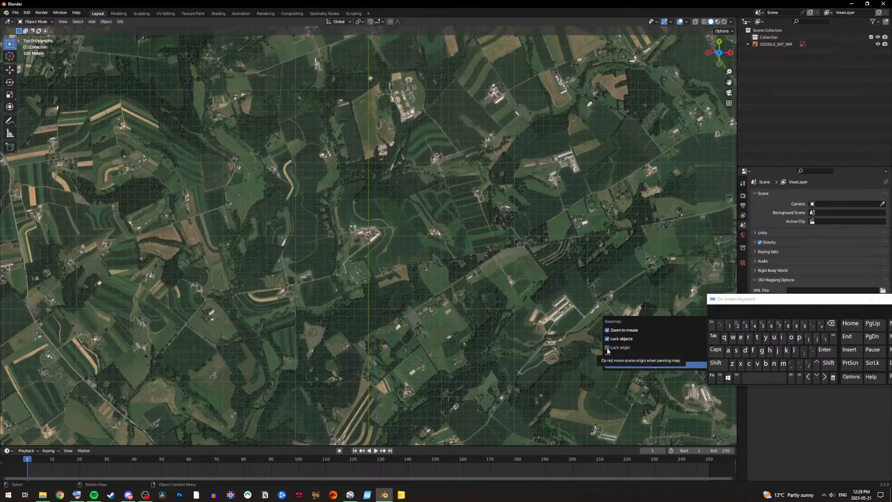
click(607, 347)
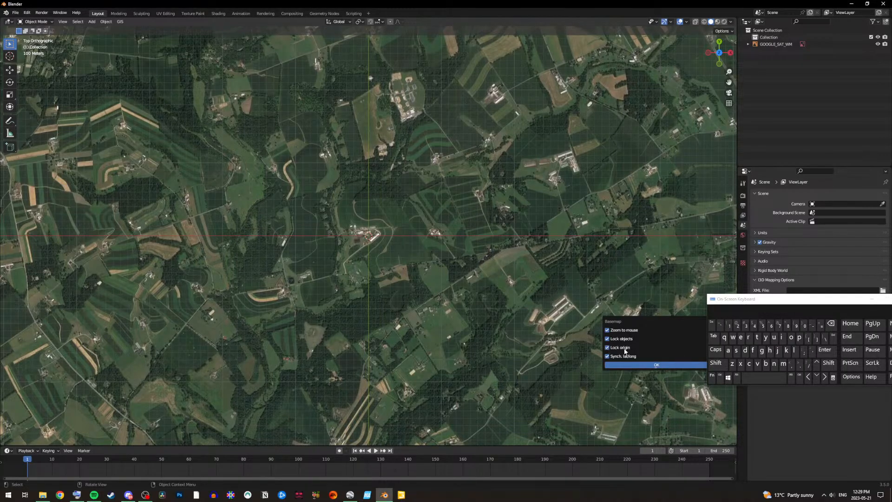
click(634, 363)
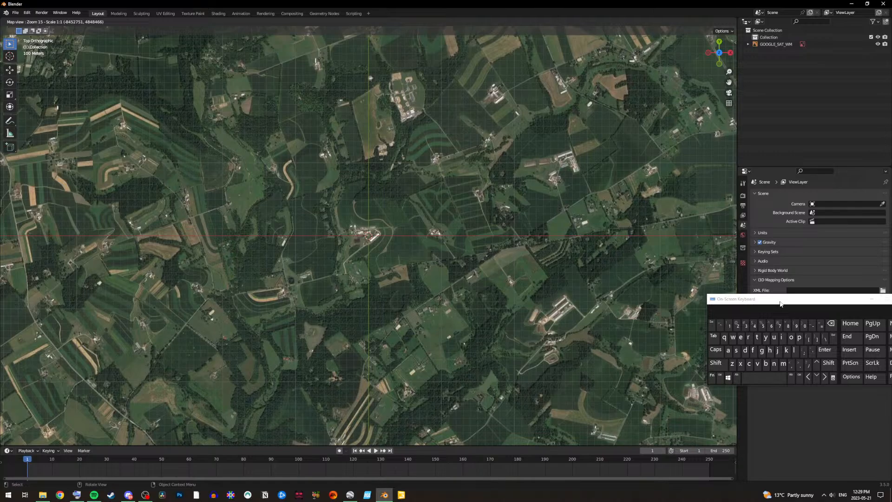
Step: Export the level 15 Google satellite basemap around the farm as a textured mesh
drag(780, 303, 603, 327)
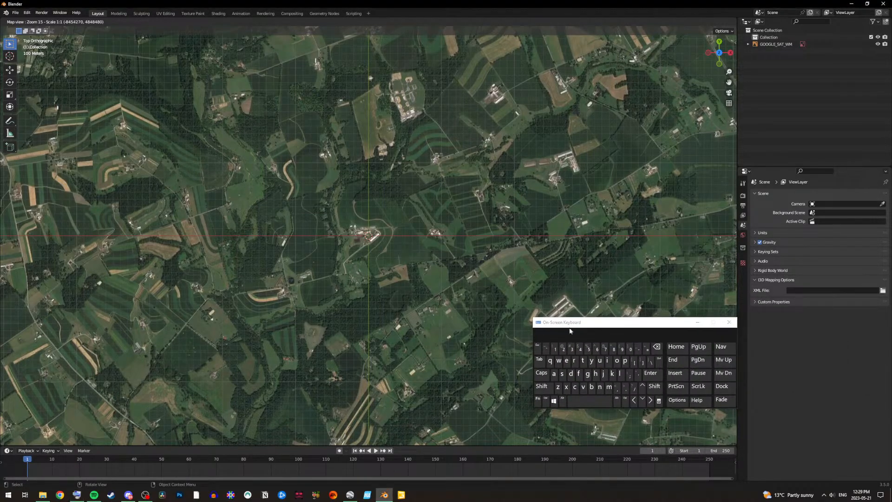
click(567, 363)
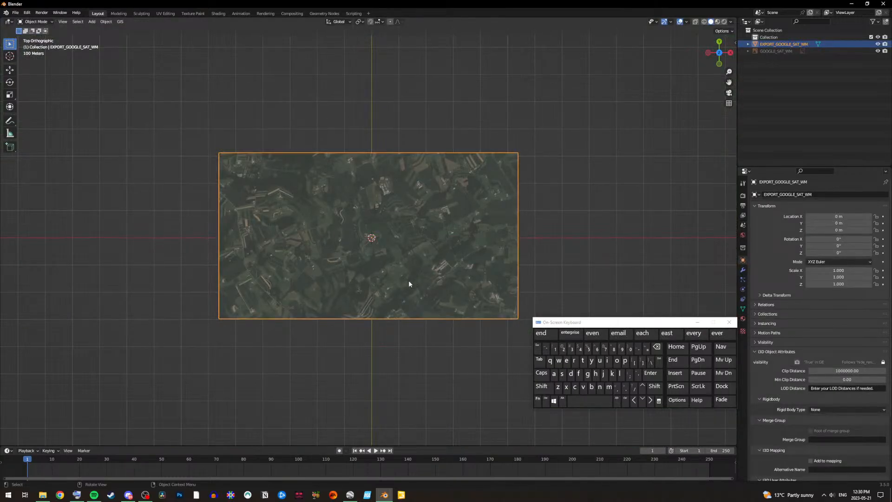
scroll(403, 281, up, 4)
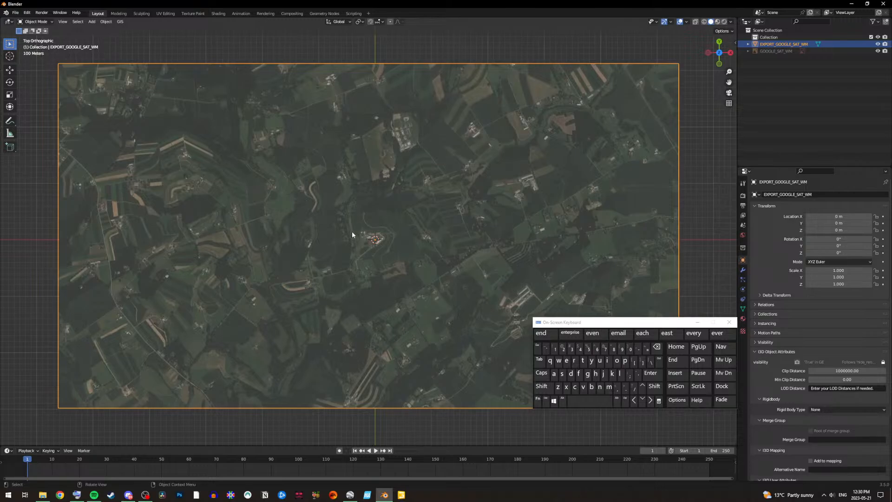
Step: Save the project as tuts.blend in the Blender folder
click(15, 13)
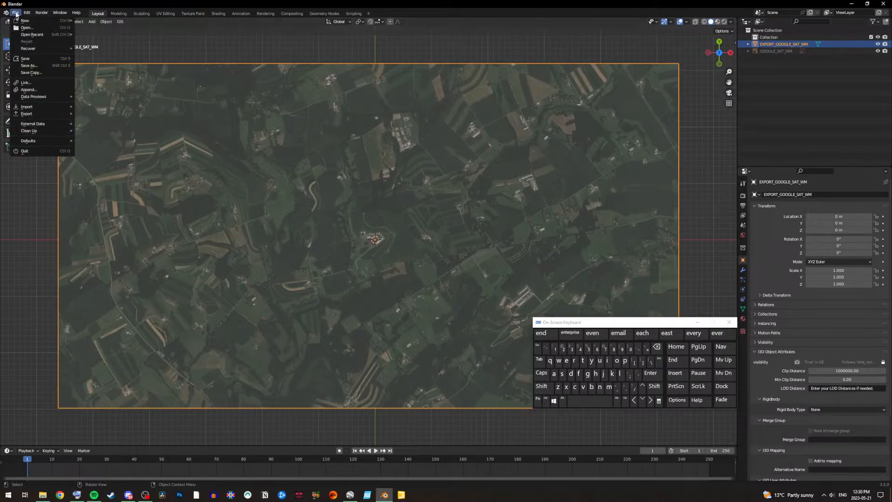
click(38, 66)
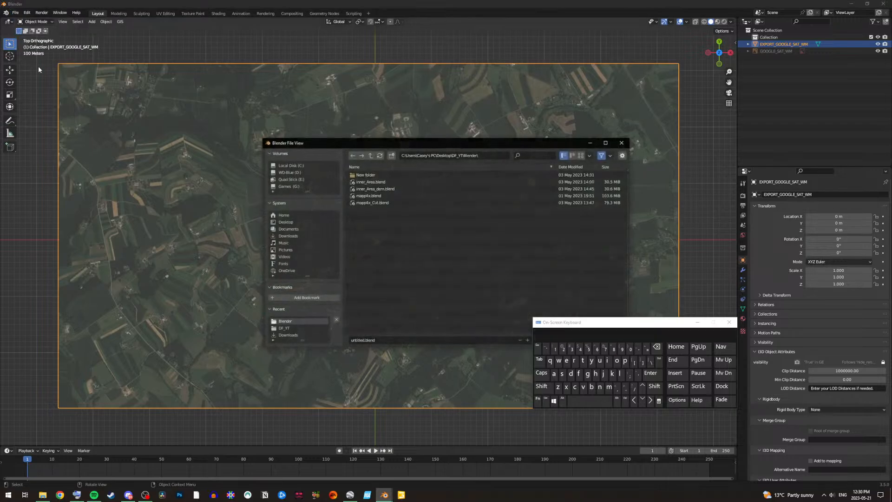
double_click(364, 340)
click(582, 360)
click(600, 360)
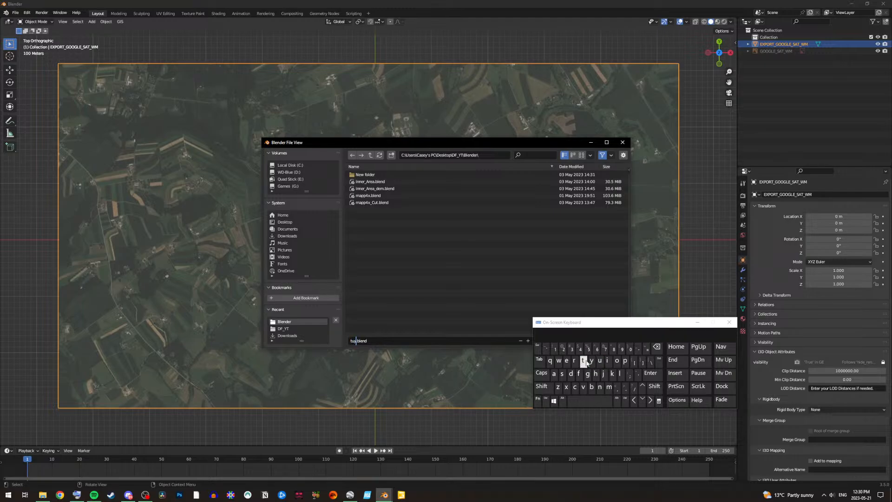
click(584, 361)
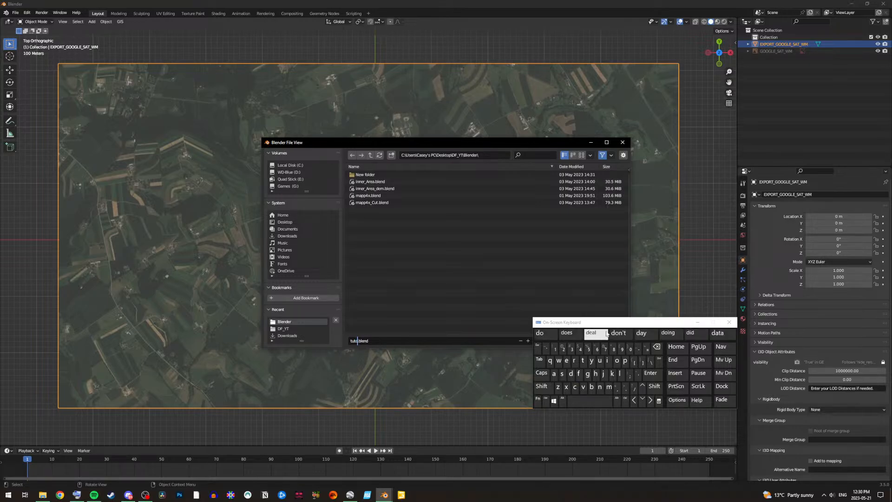
click(563, 375)
drag(585, 330, 695, 363)
click(578, 333)
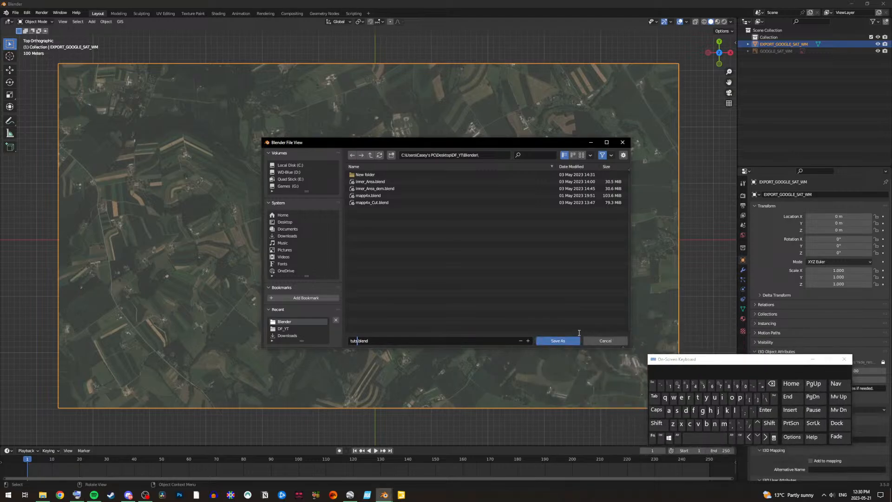
click(562, 341)
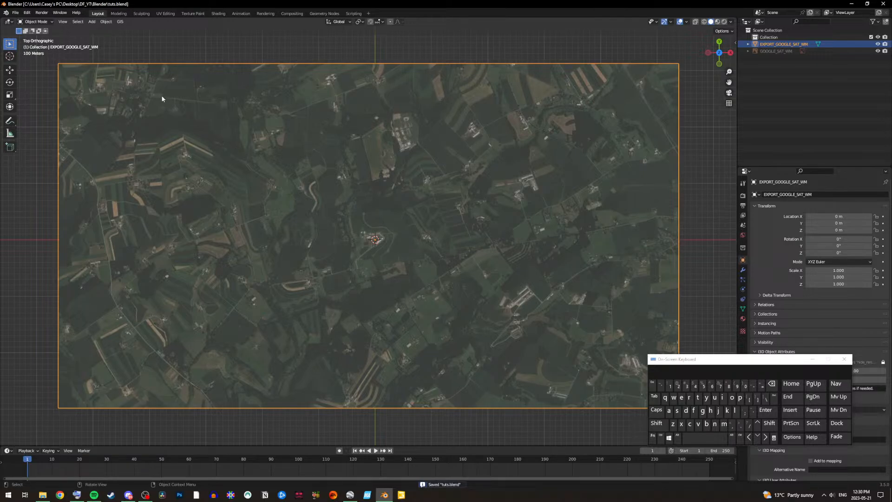
Step: Get SRTM elevation data for the exported map mesh from the Marine-geo.org GMRT server
click(118, 23)
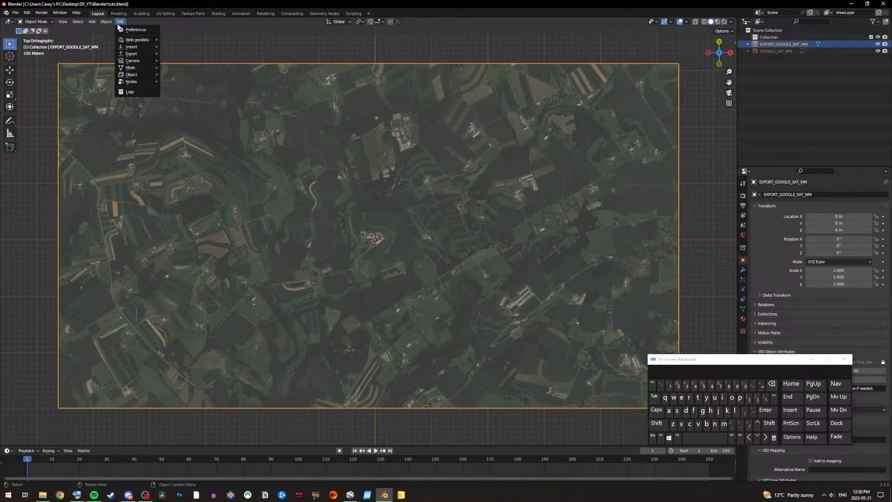
mouse_move(151, 43)
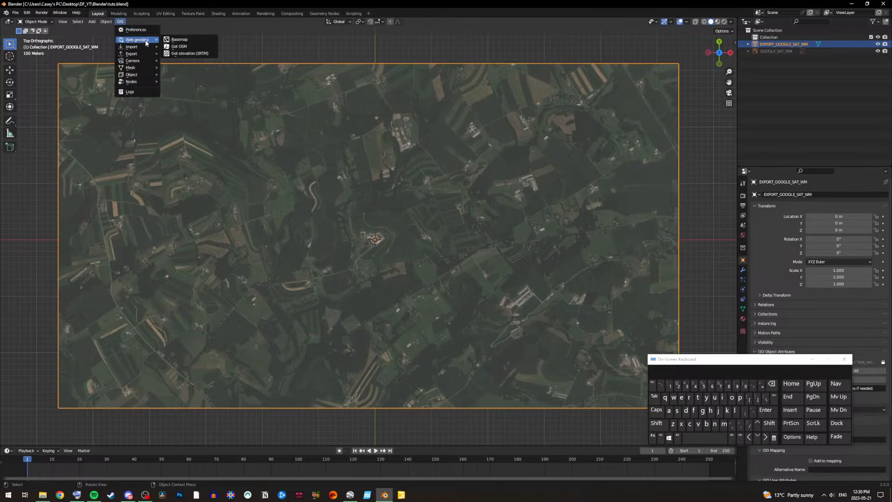
click(207, 53)
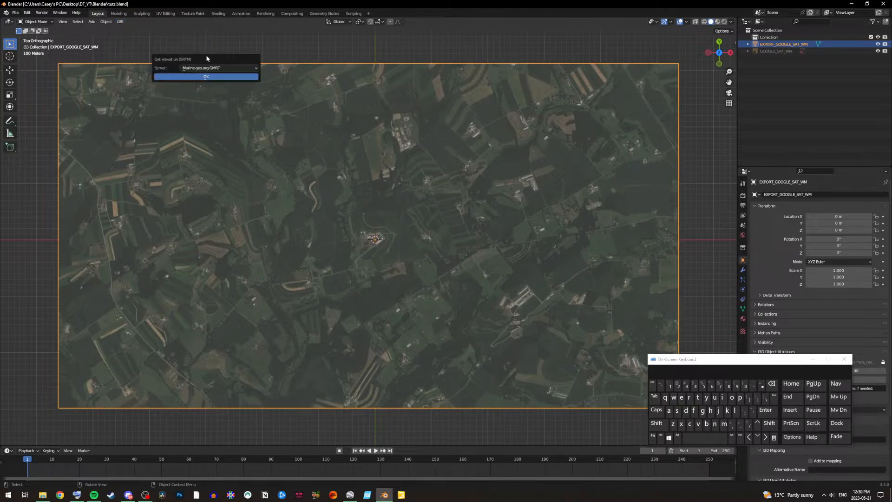
click(225, 68)
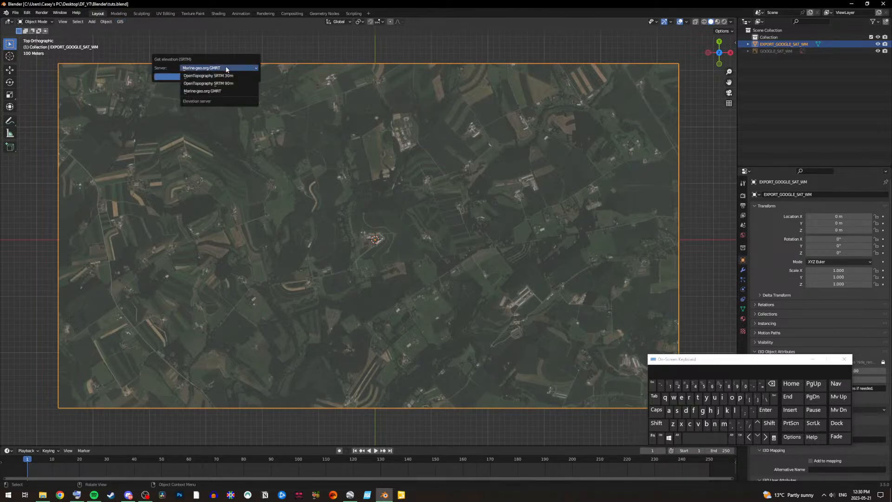
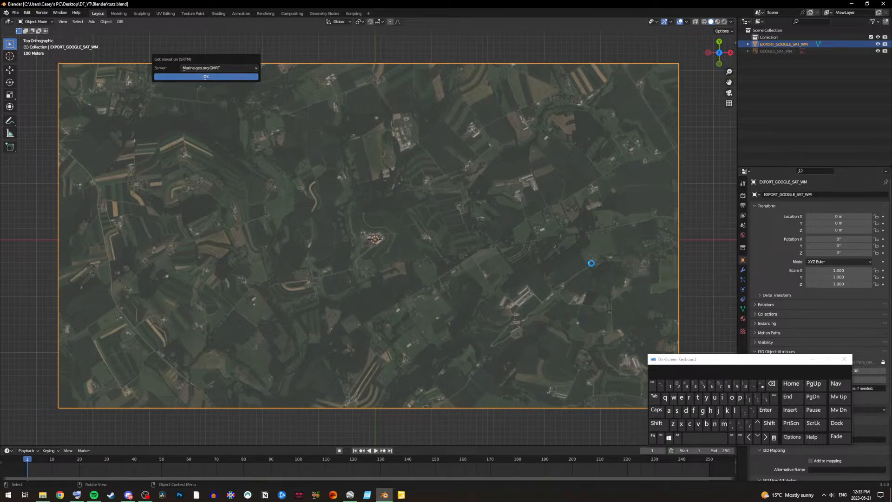
drag(746, 363, 621, 395)
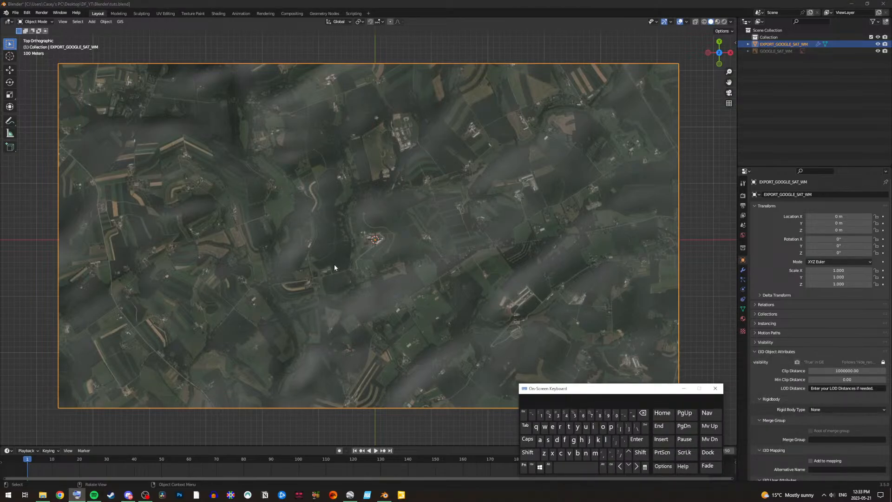
Step: Examine the relief of the map mesh from an angled view and display its DEM modifiers
mouse_move(334, 264)
middle_down()
mouse_move(343, 202)
mouse_move(394, 187)
mouse_move(345, 206)
mouse_move(339, 242)
mouse_move(320, 253)
mouse_move(350, 247)
mouse_move(350, 268)
middle_up()
scroll(350, 269, up, 3)
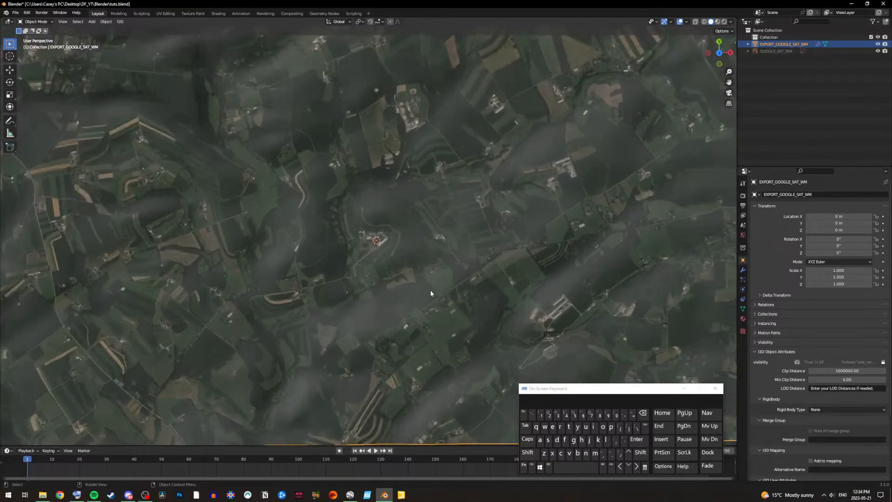
scroll(431, 291, down, 3)
scroll(430, 291, up, 1)
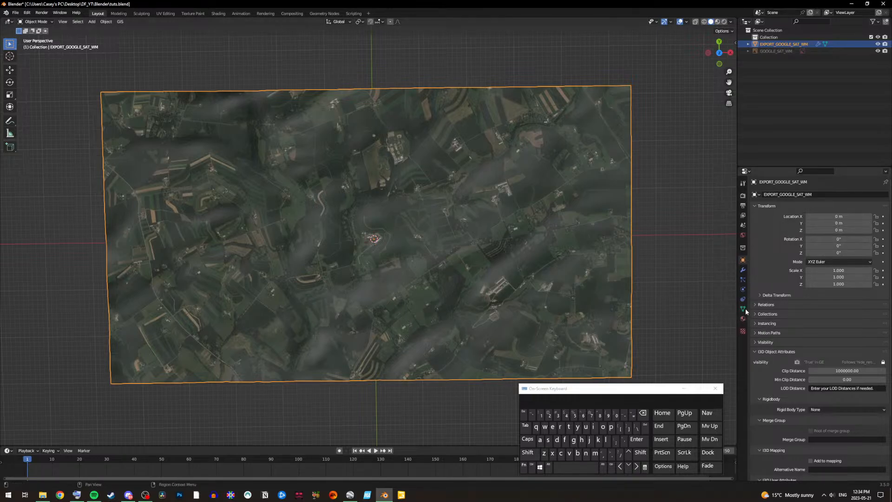
click(741, 271)
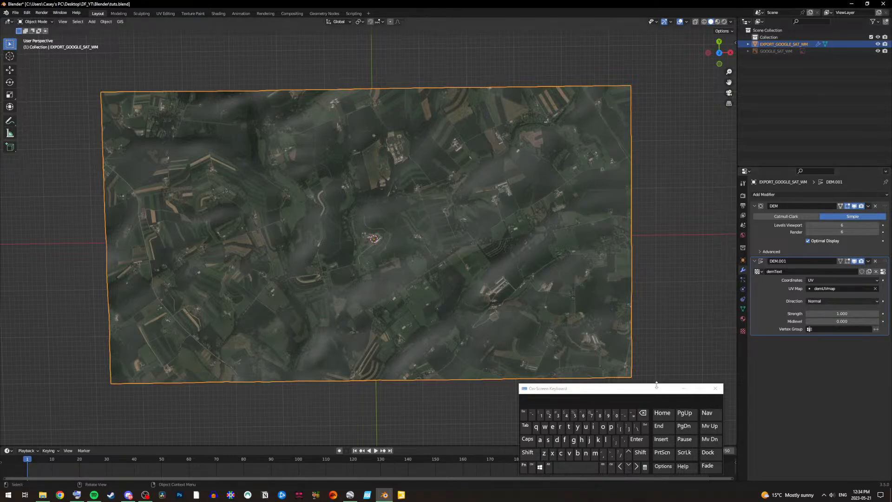
Step: Set both the viewport and render subdivision levels of the terrain's DEM modifier to 10
drag(663, 391, 659, 367)
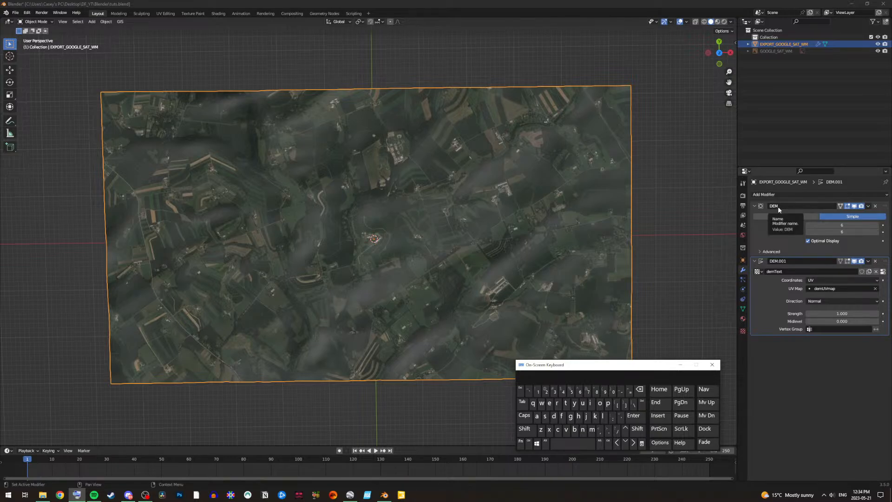
double_click(831, 225)
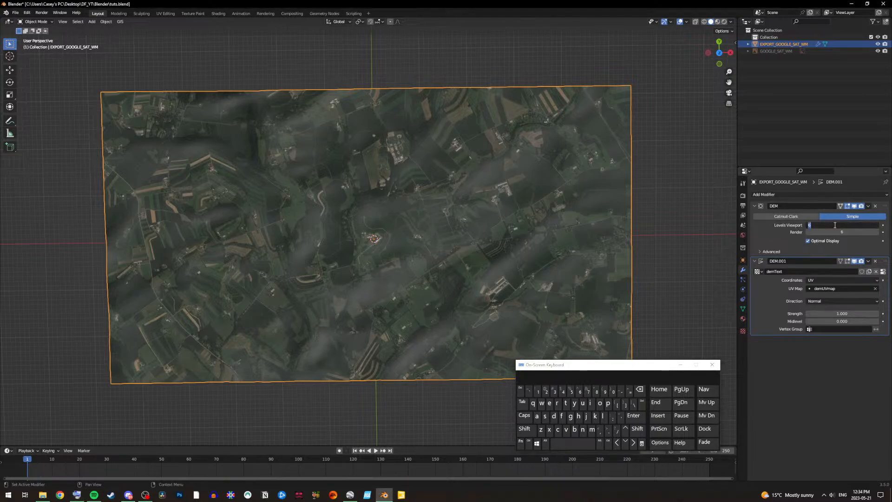
click(604, 391)
click(638, 394)
click(540, 393)
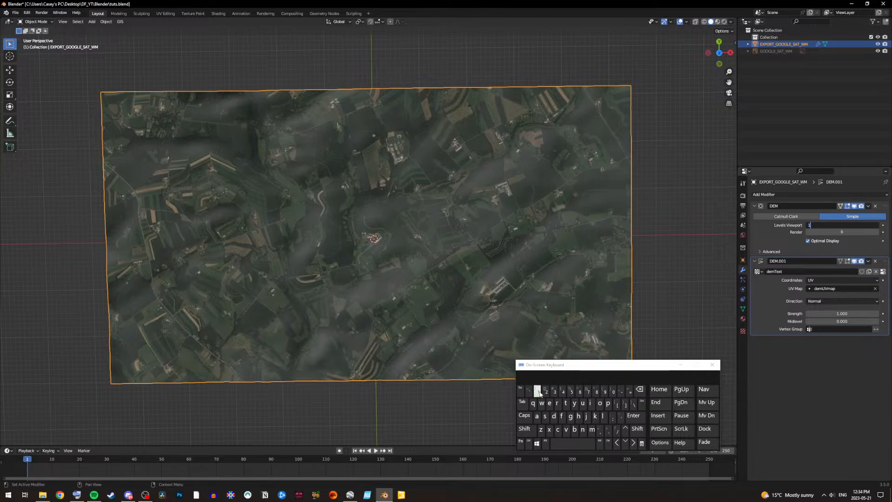
click(613, 392)
key(Tab)
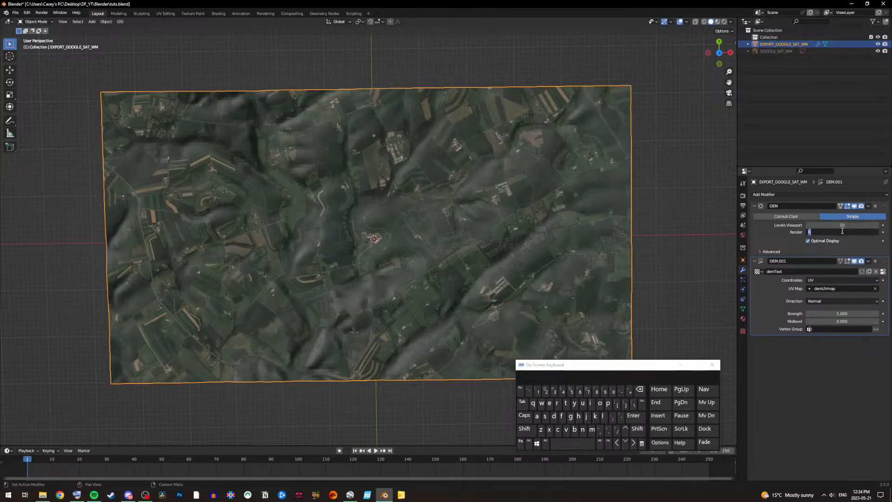
click(537, 392)
click(612, 392)
click(633, 416)
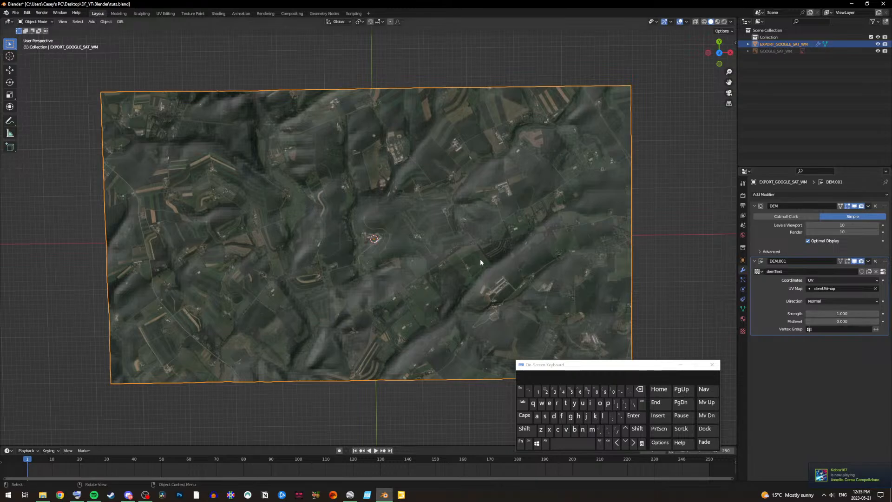
Step: Exaggerate the terrain relief by raising the DEM.001 displacement strength to 17.5
middle_drag(478, 260, 452, 197)
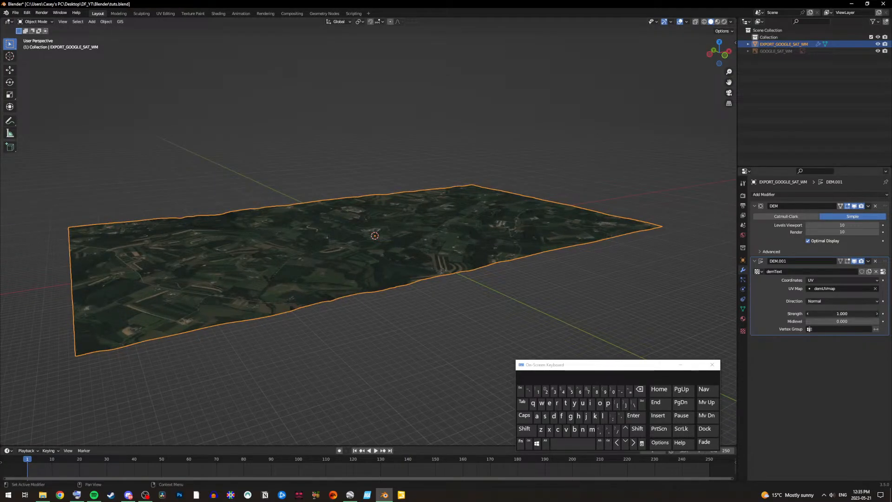
drag(817, 314, 827, 312)
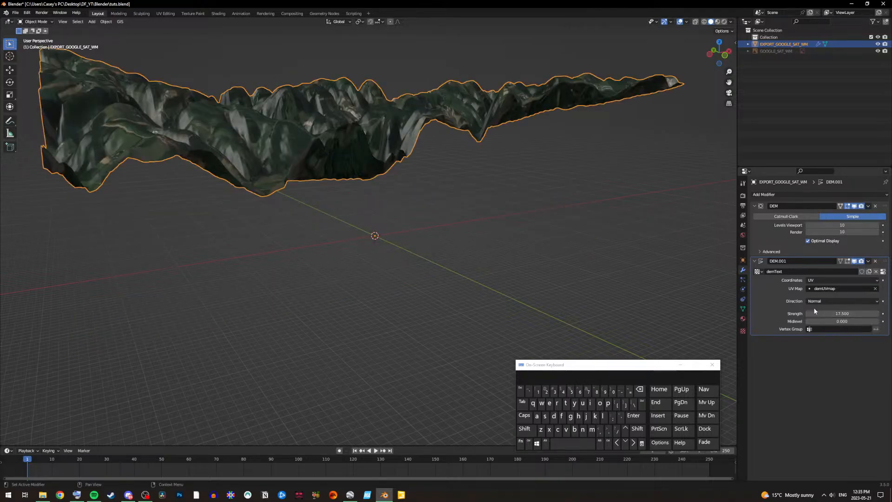
middle_drag(491, 184, 521, 199)
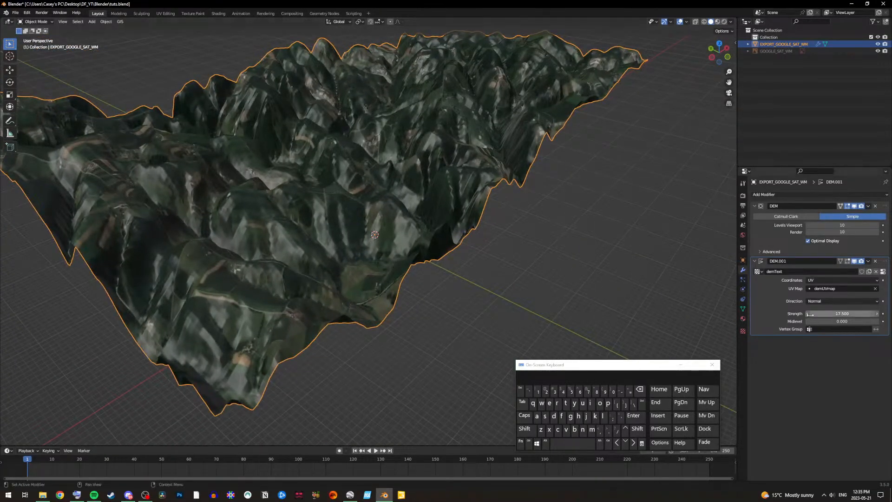
Step: Set the DEM.001 displacement strength to 2
double_click(847, 313)
click(638, 391)
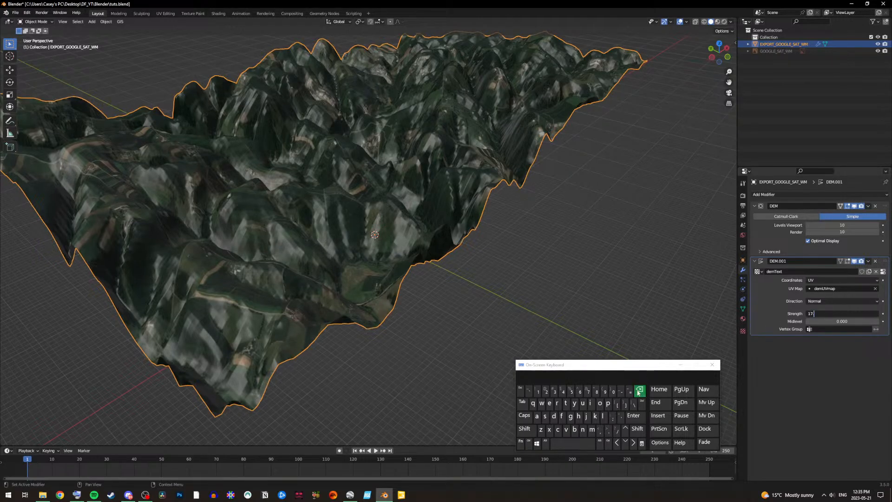
click(638, 392)
click(638, 392)
click(546, 392)
key(Return)
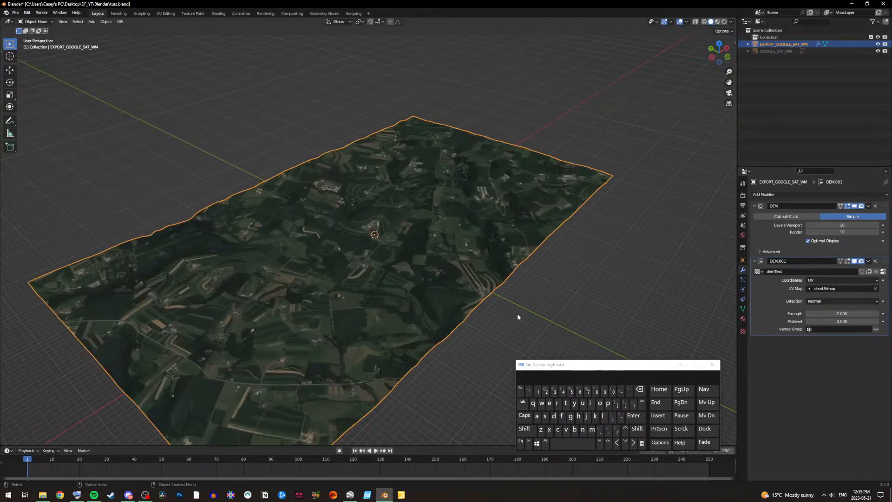
Step: Set the DEM.001 displacement strength to 1 for true-scale relief
middle_drag(474, 294, 444, 281)
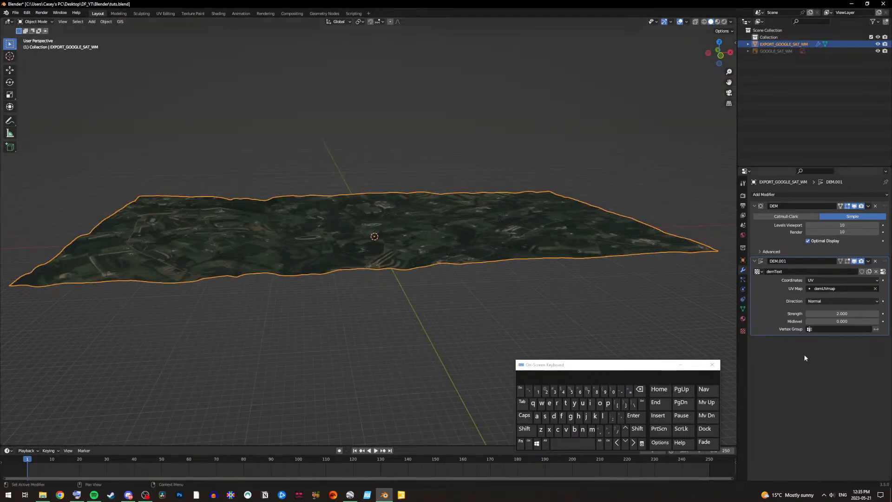
click(835, 315)
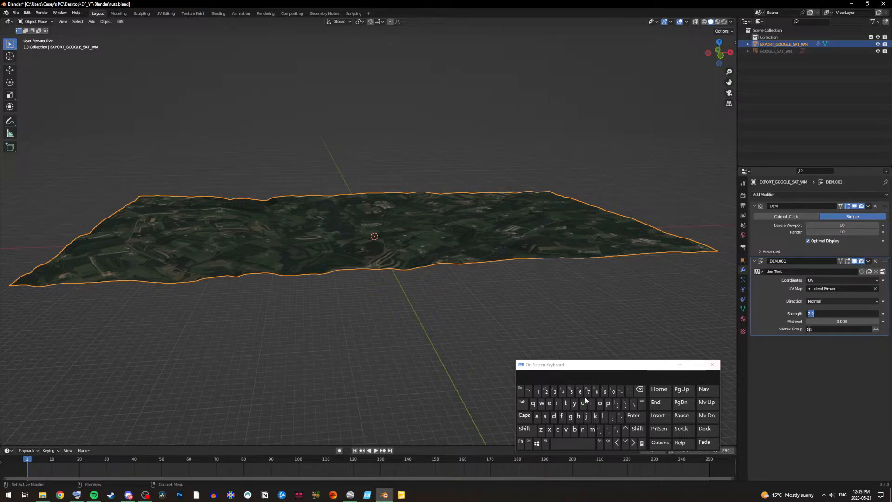
click(537, 390)
click(635, 416)
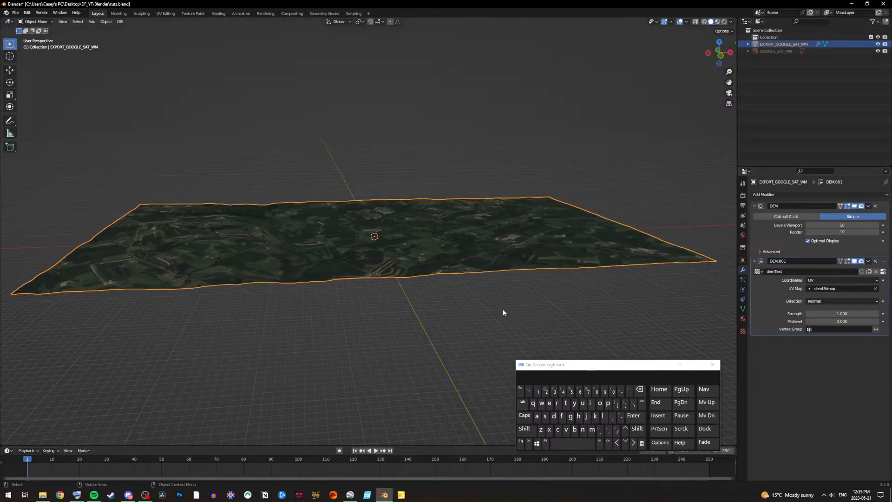
Step: Apply the DEM subdivision modifier and the DEM.001 displacement modifier to the terrain mesh
scroll(479, 302, up, 2)
scroll(461, 298, down, 1)
middle_drag(461, 298, 452, 318)
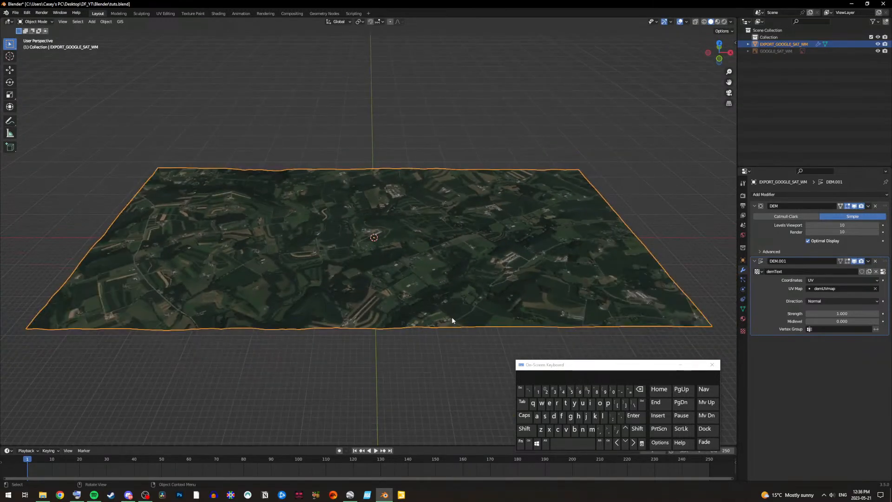
middle_drag(497, 289, 495, 341)
scroll(494, 339, down, 2)
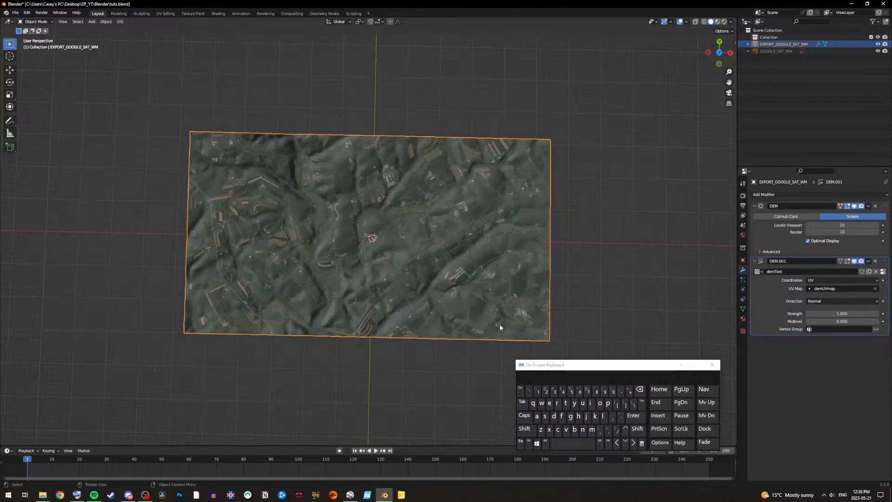
scroll(548, 315, up, 2)
scroll(543, 297, down, 1)
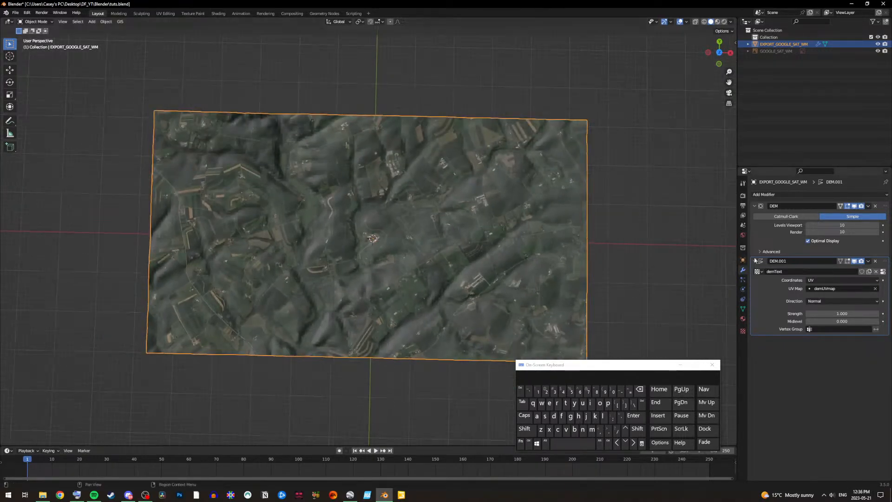
click(868, 207)
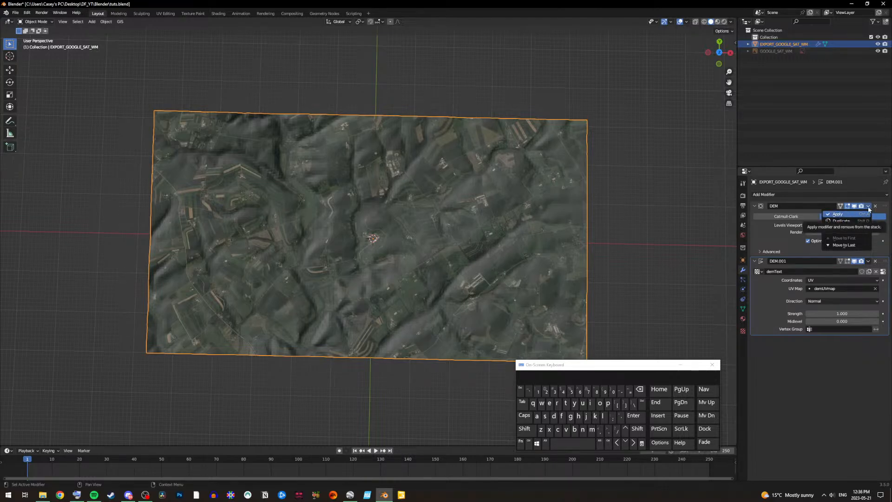
click(836, 215)
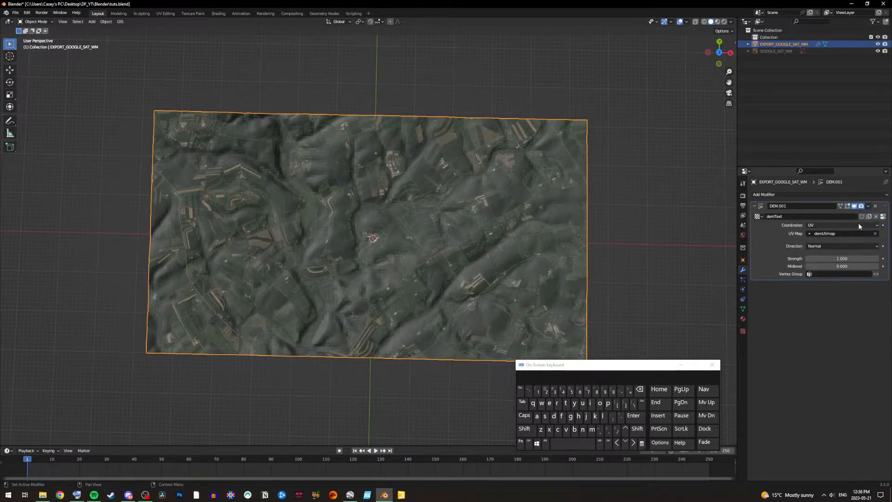
click(867, 206)
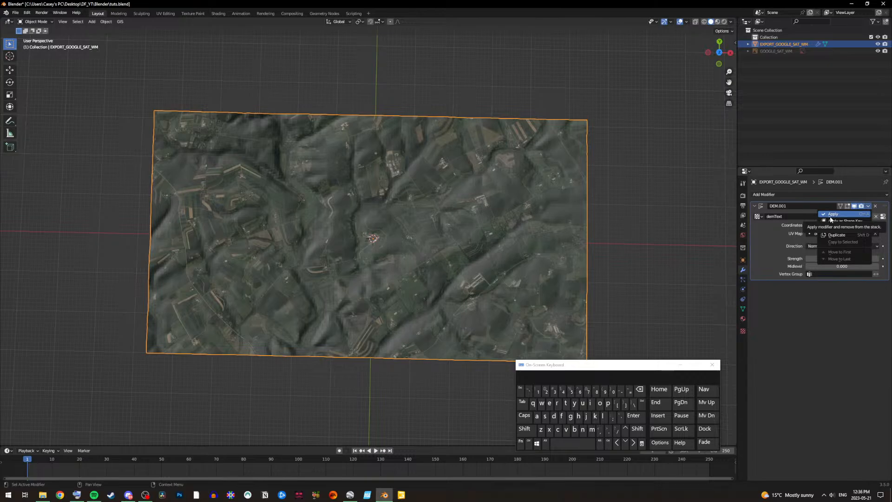
click(830, 215)
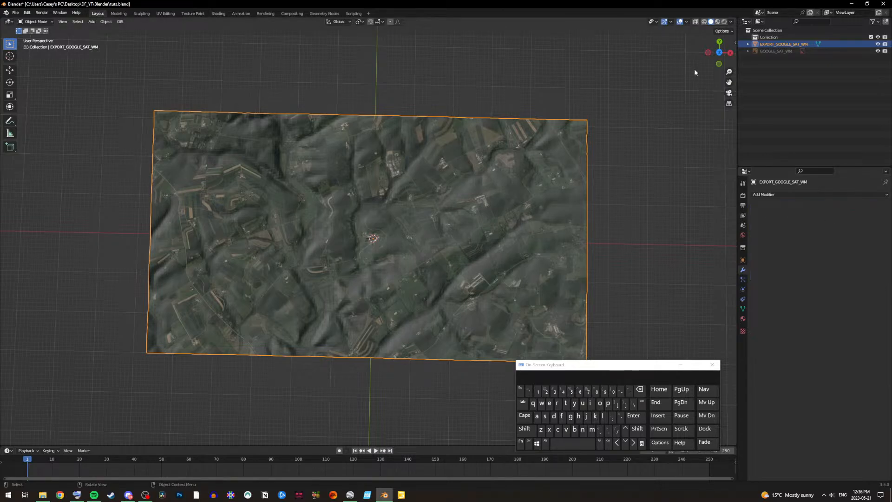
Step: Display the whole terrain mesh straight from above in top orthographic view
click(718, 52)
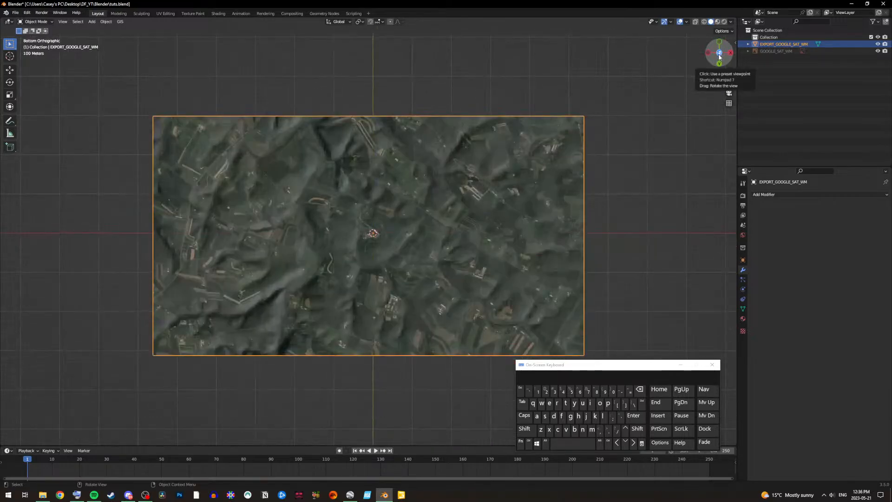
click(718, 53)
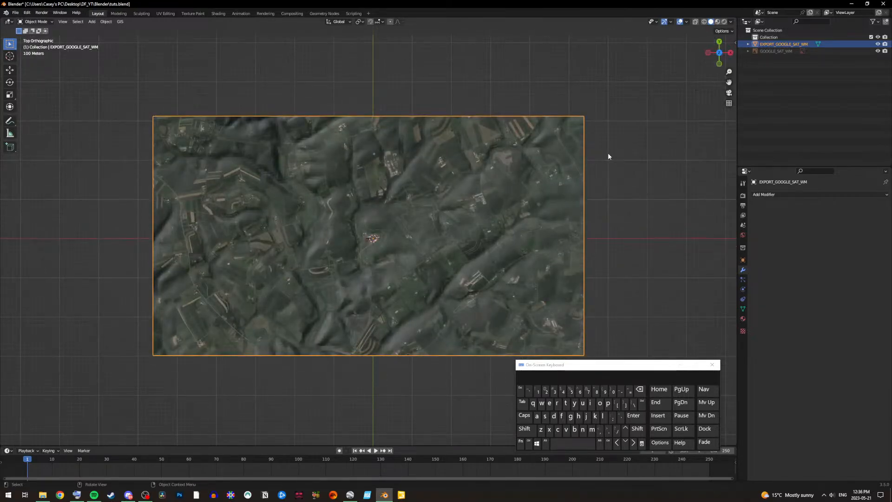
mouse_move(602, 151)
middle_down()
mouse_move(607, 169)
mouse_move(601, 155)
middle_up()
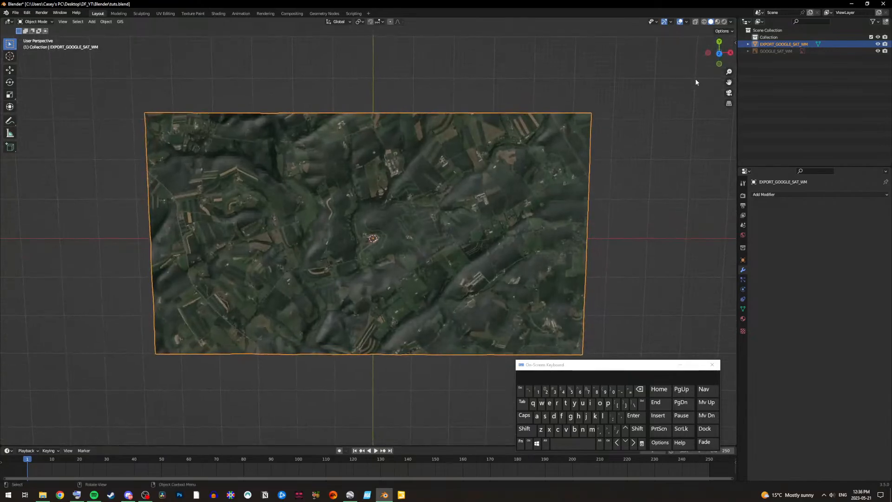
click(719, 52)
scroll(512, 194, up, 3)
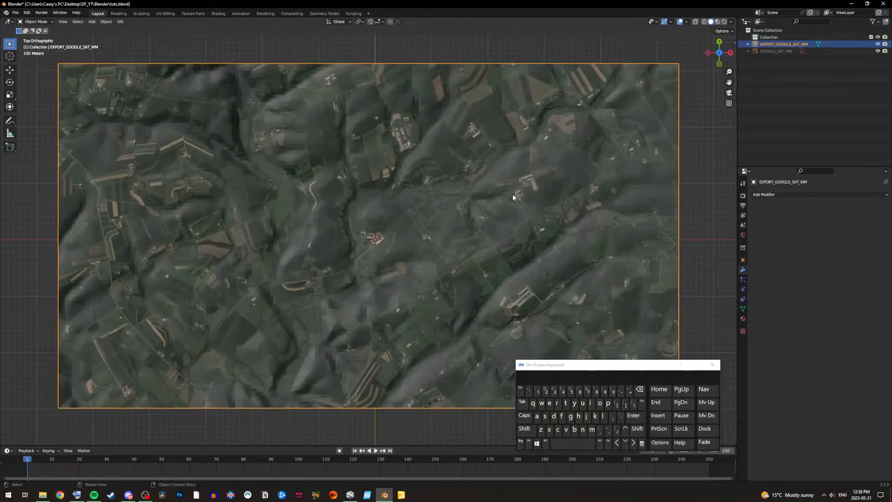
scroll(399, 176, down, 2)
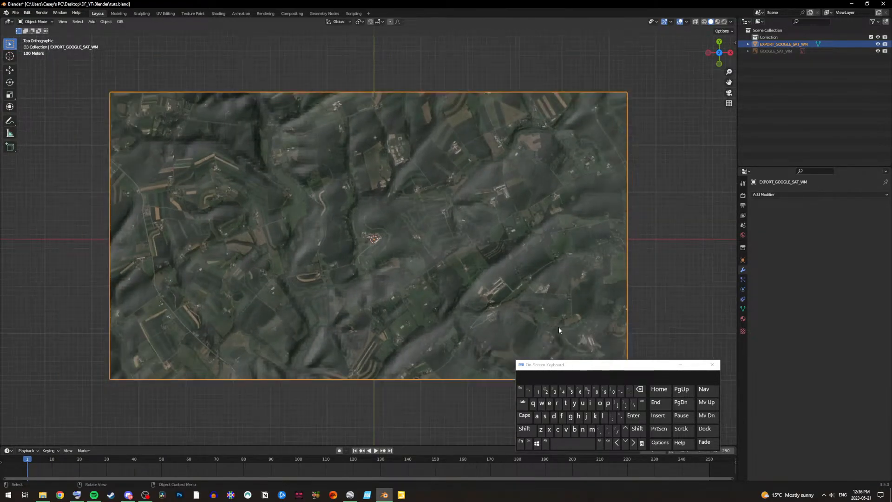
Step: Put the terrain mesh EXPORT_GOOGLE_SAT_WM into Edit Mode
drag(576, 366, 709, 357)
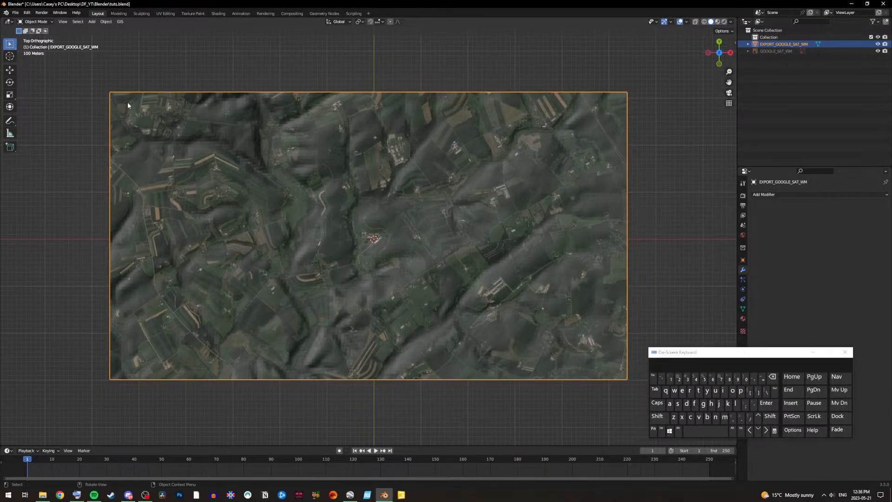
click(120, 22)
click(50, 22)
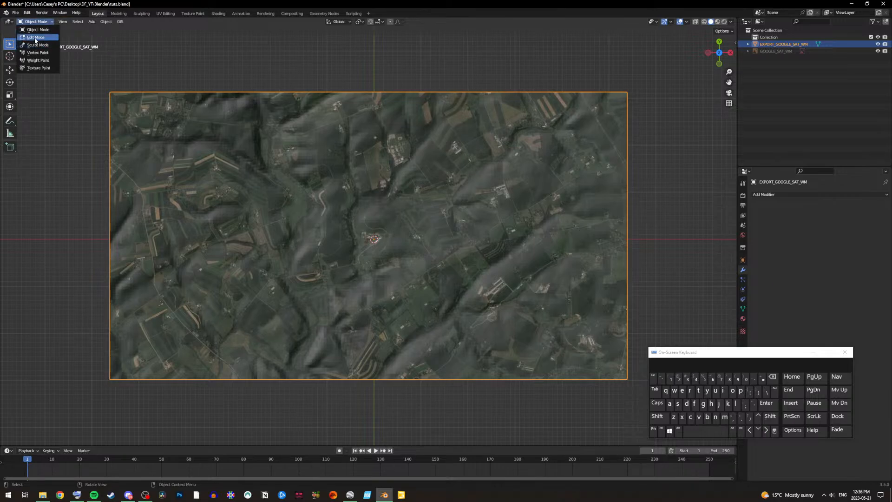
click(36, 38)
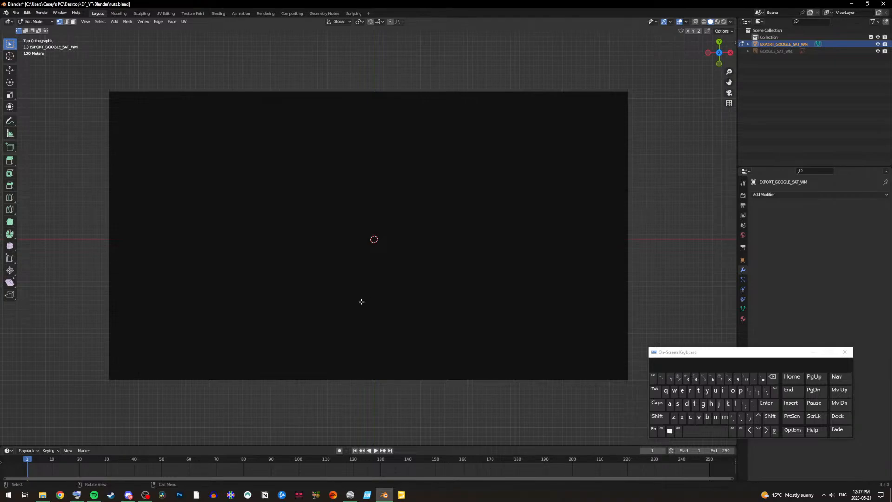
Step: Select the terrain vertex at the 3D cursor among the farm buildings, with its transform coordinates displayed
scroll(400, 325, up, 2)
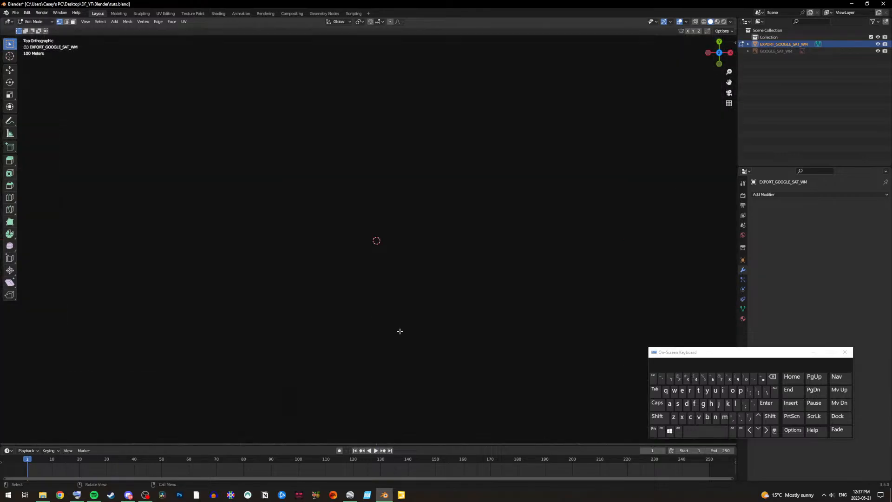
scroll(400, 330, down, 2)
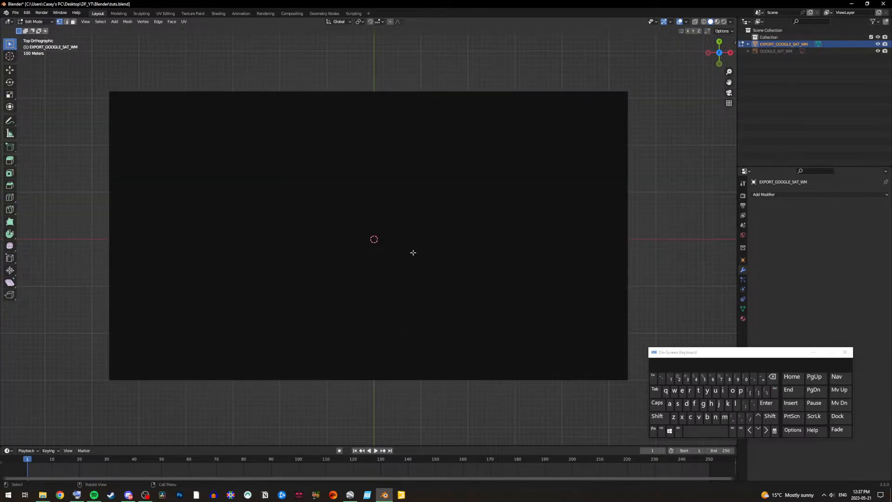
scroll(411, 264, up, 4)
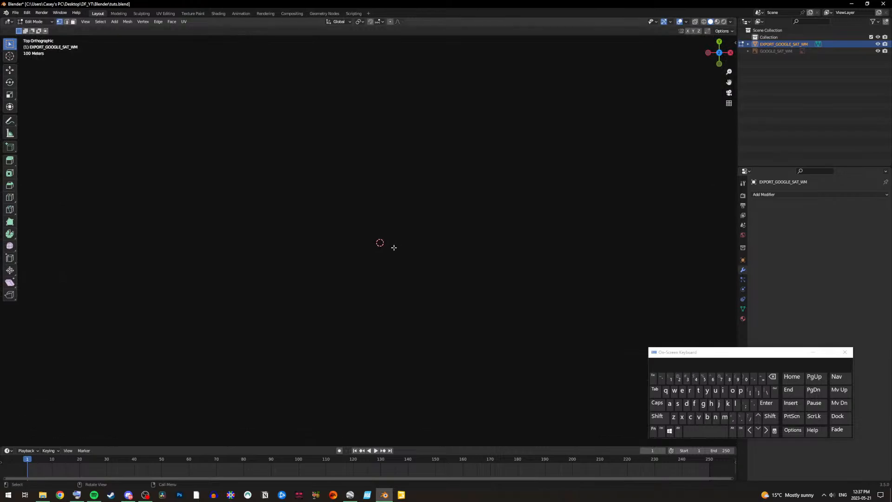
scroll(424, 259, up, 4)
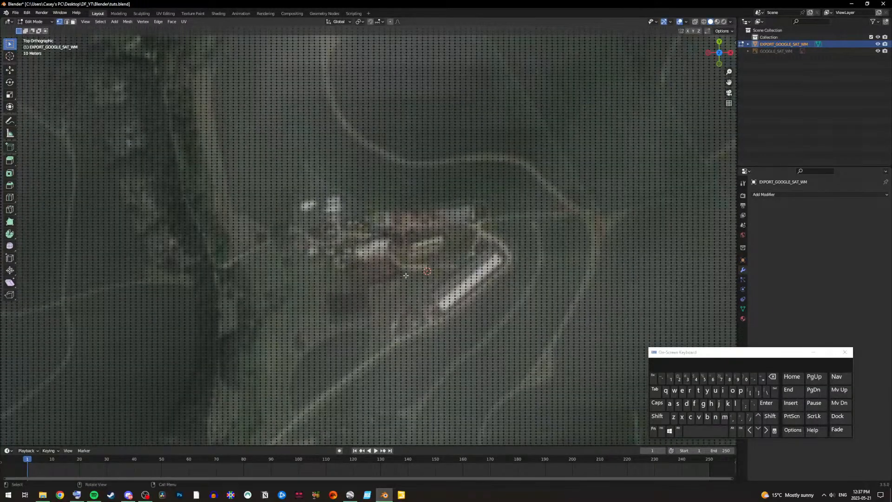
click(715, 416)
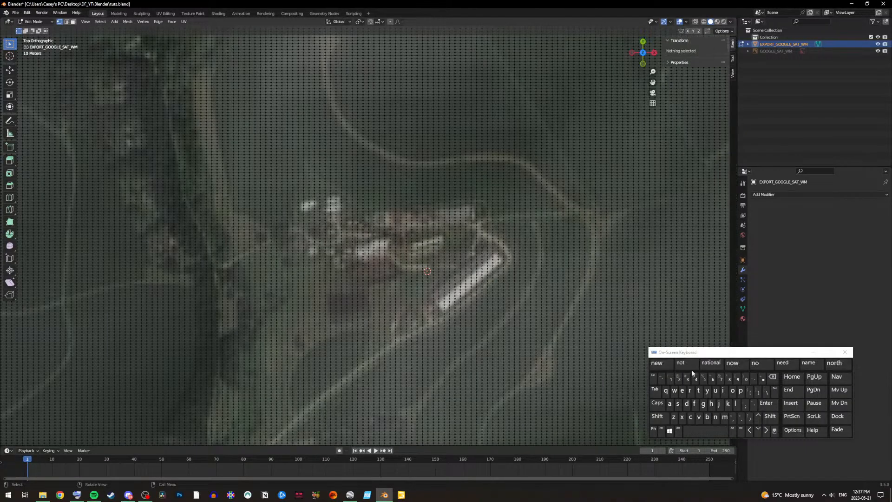
click(414, 272)
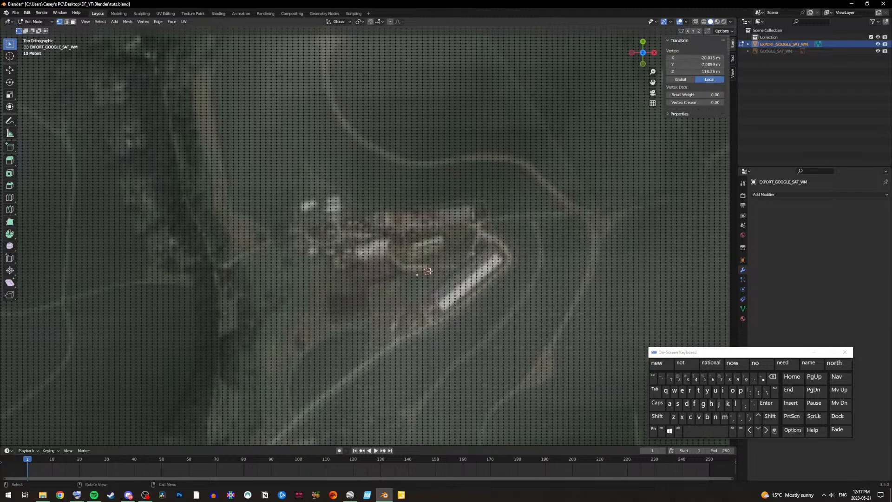
click(427, 271)
click(428, 272)
scroll(485, 288, down, 1)
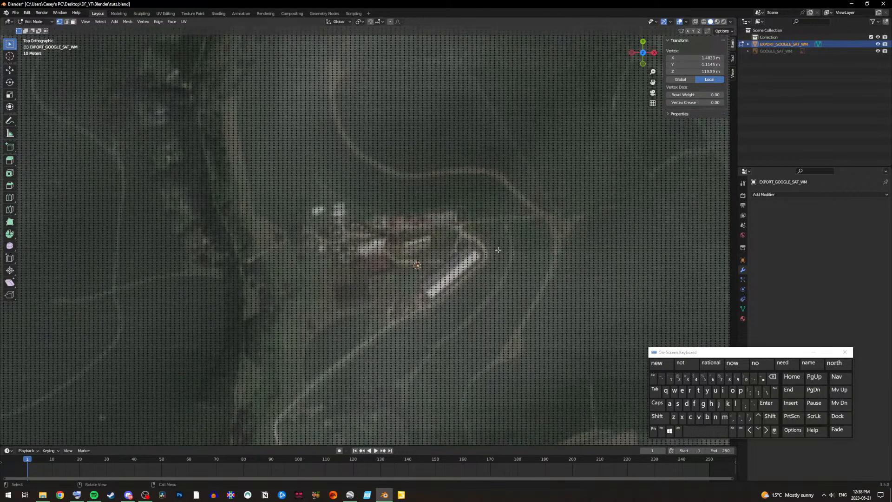
Step: Select a single terrain vertex just east of the neighbouring farm's buildings to check its Z elevation
drag(652, 82, 420, 93)
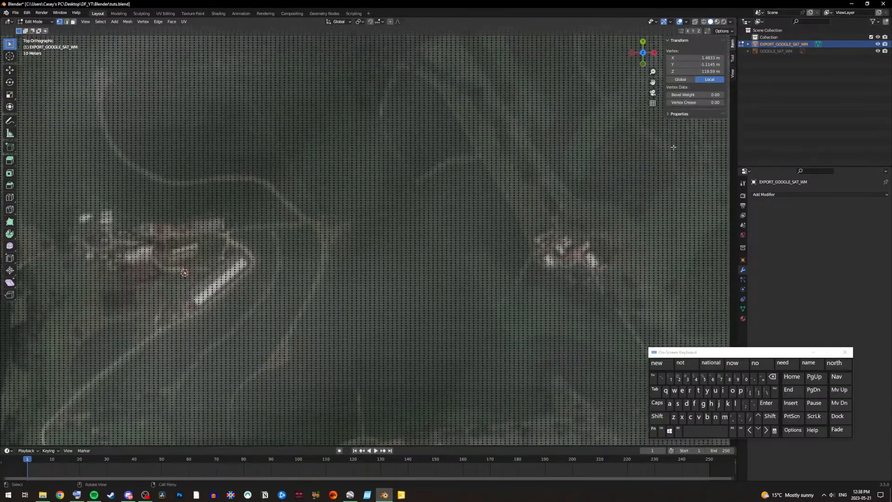
click(518, 278)
click(549, 276)
click(593, 270)
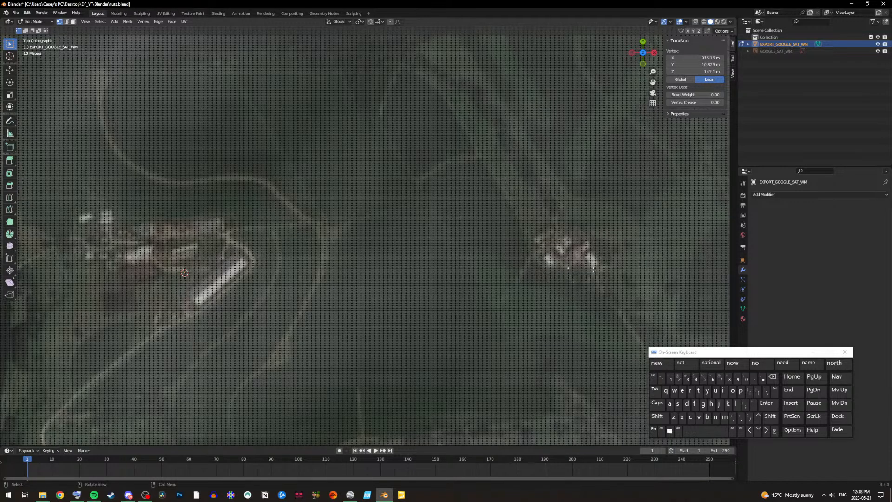
shift+click(627, 268)
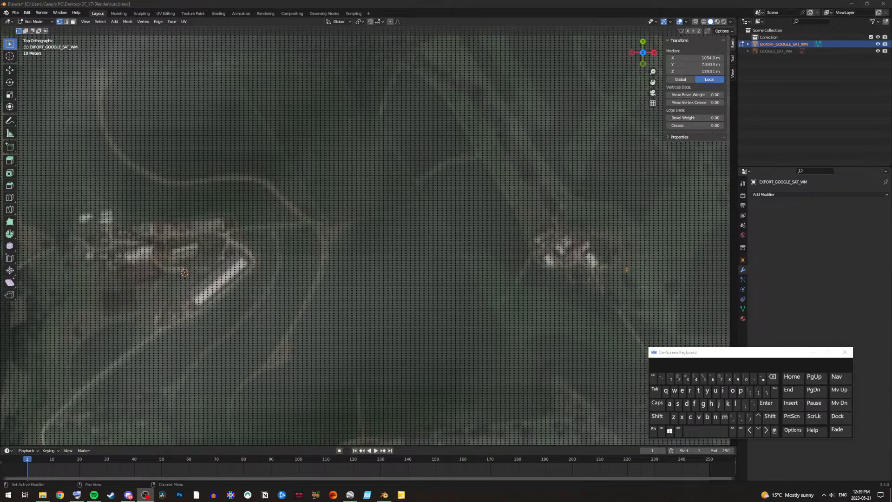
click(627, 266)
click(635, 269)
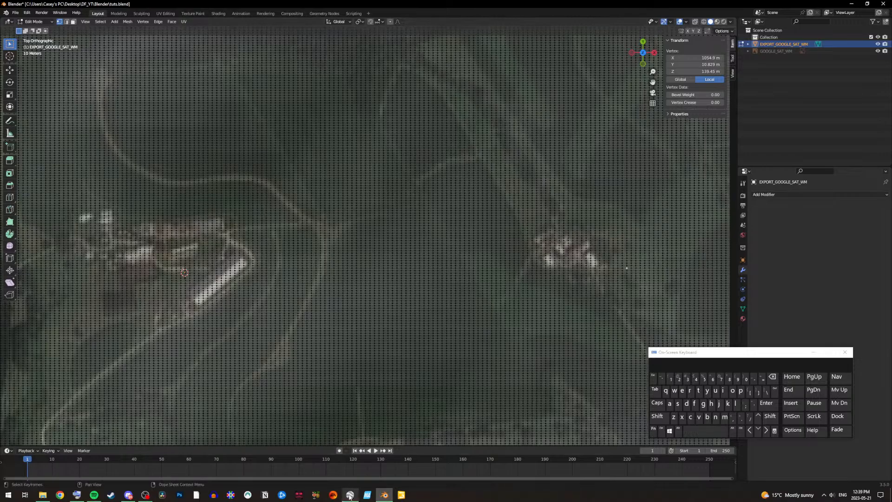
Step: Switch to Google Earth Pro and examine the ground elevation along the east-west measure line, in the field east of the neighbouring farm
mouse_move(350, 496)
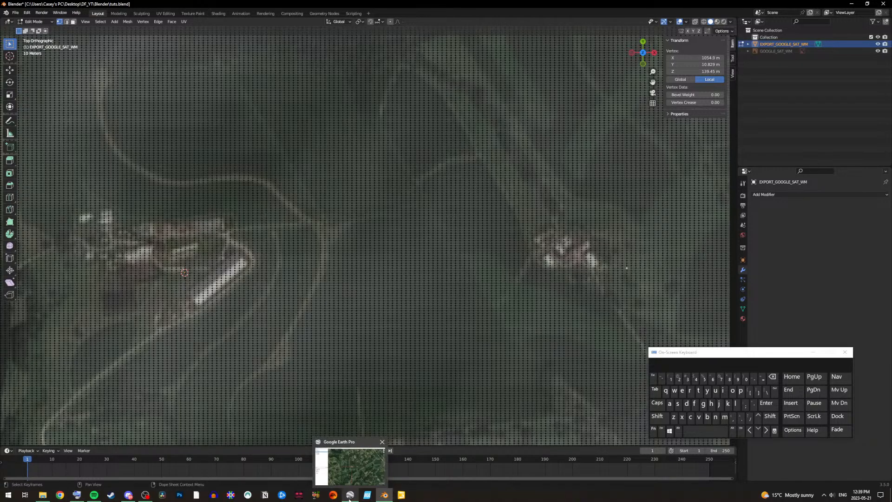
click(349, 498)
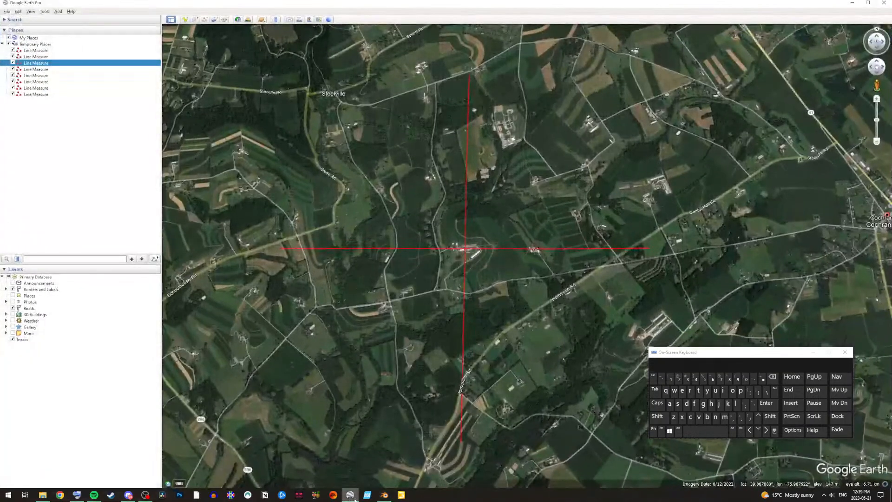
drag(535, 271, 458, 287)
scroll(457, 287, up, 5)
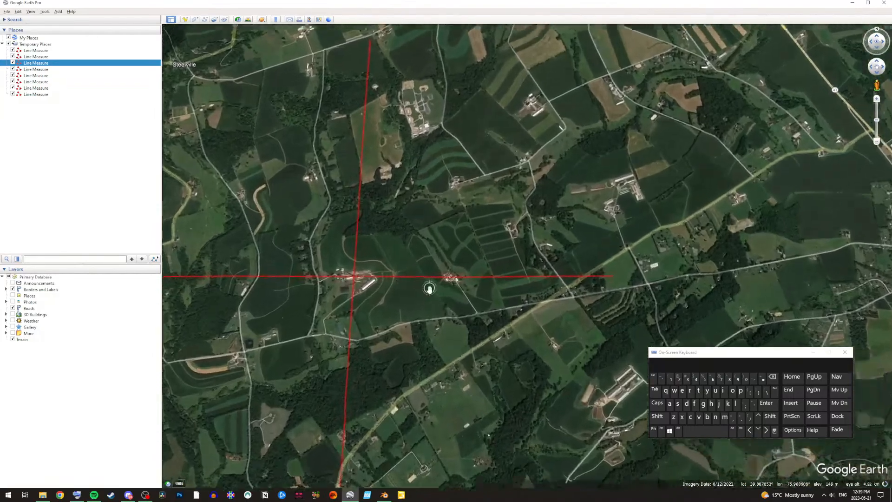
scroll(458, 281, up, 4)
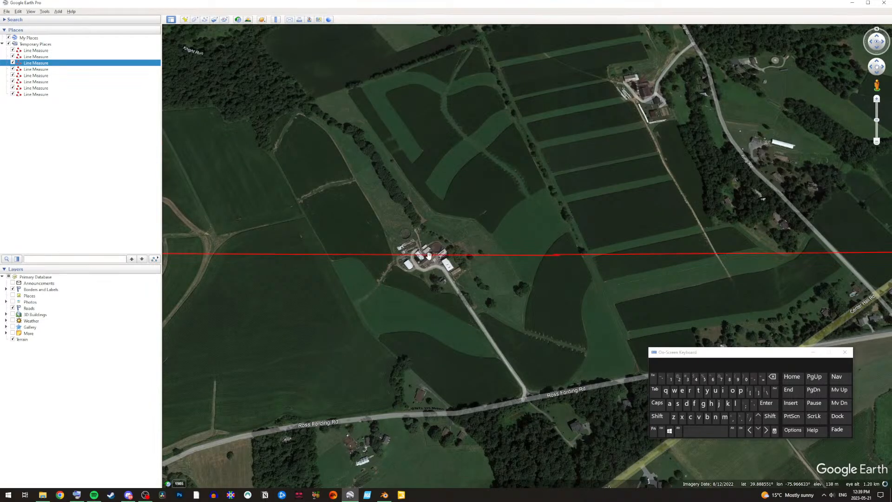
scroll(428, 255, up, 2)
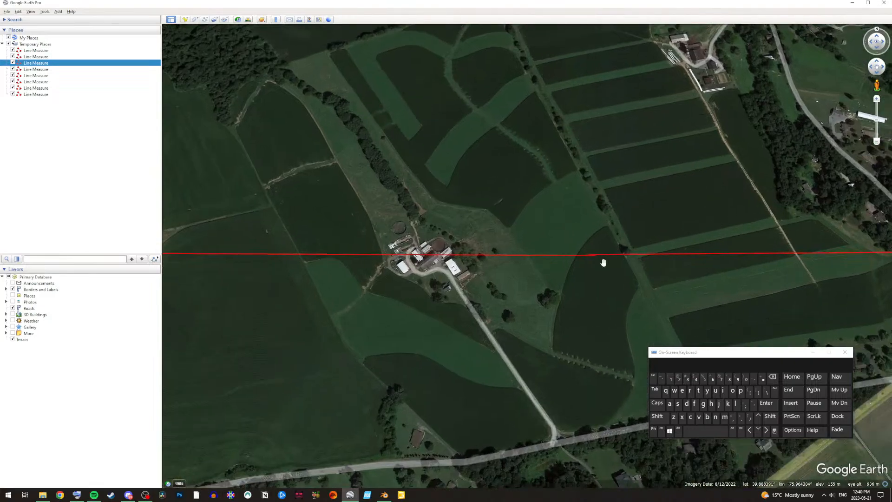
scroll(603, 262, up, 3)
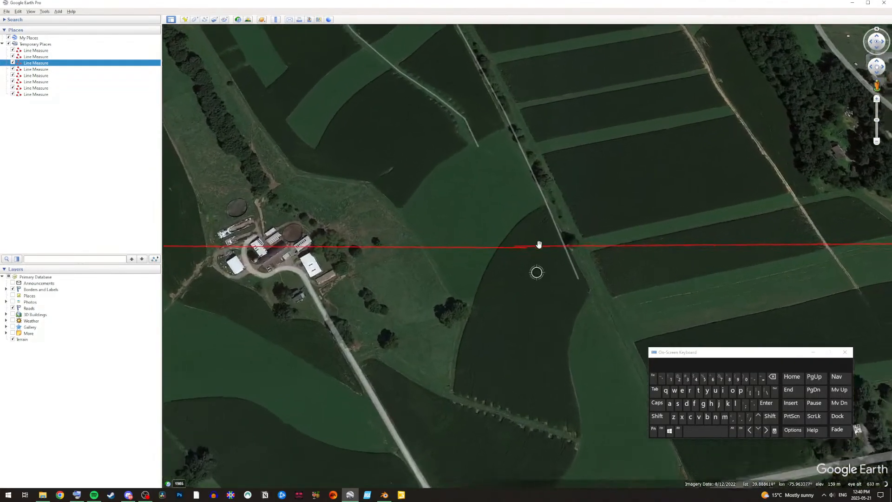
scroll(538, 245, up, 2)
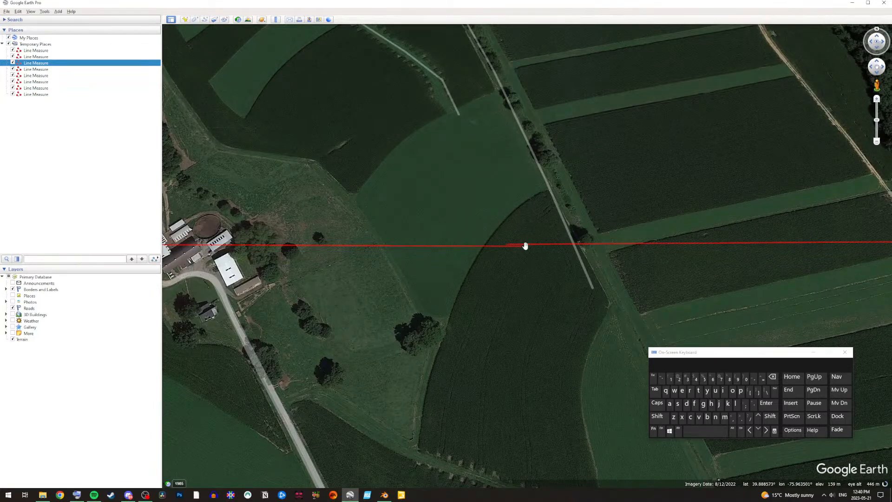
Step: Return to Blender and select the terrain vertex in the field farther east of the neighbouring farm to compare its Z elevation
click(378, 499)
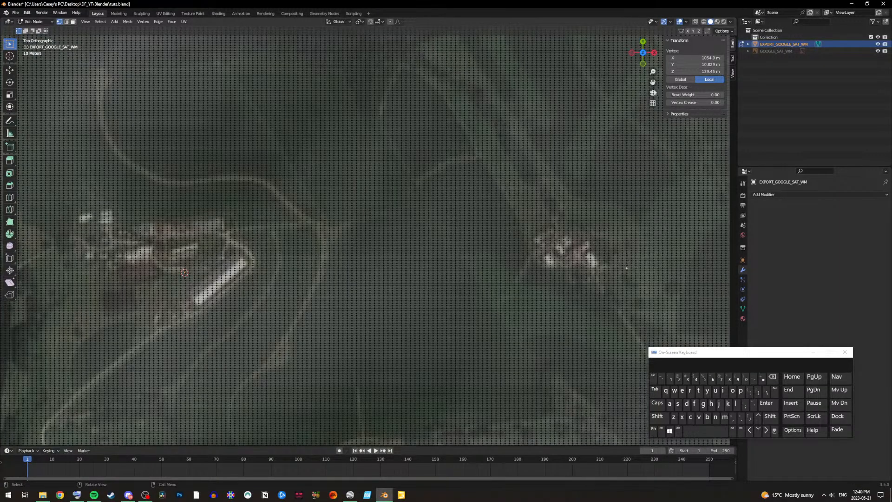
drag(652, 83, 455, 81)
scroll(581, 288, up, 1)
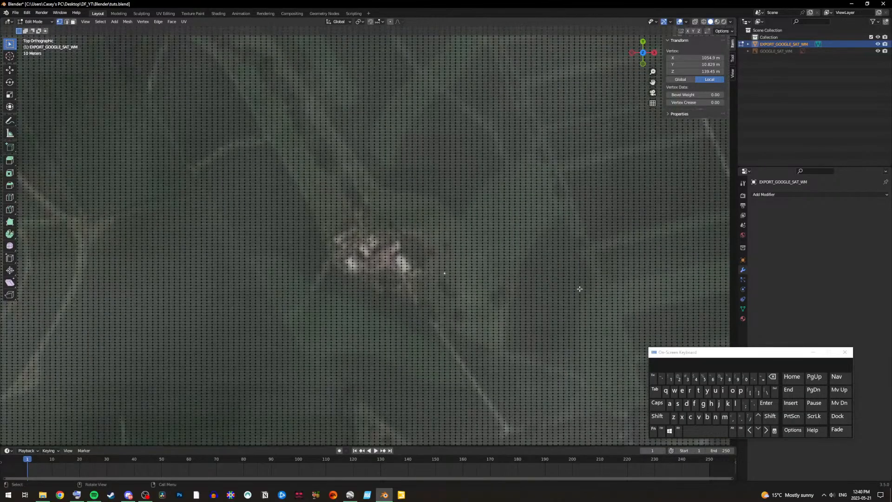
click(558, 272)
scroll(559, 269, down, 2)
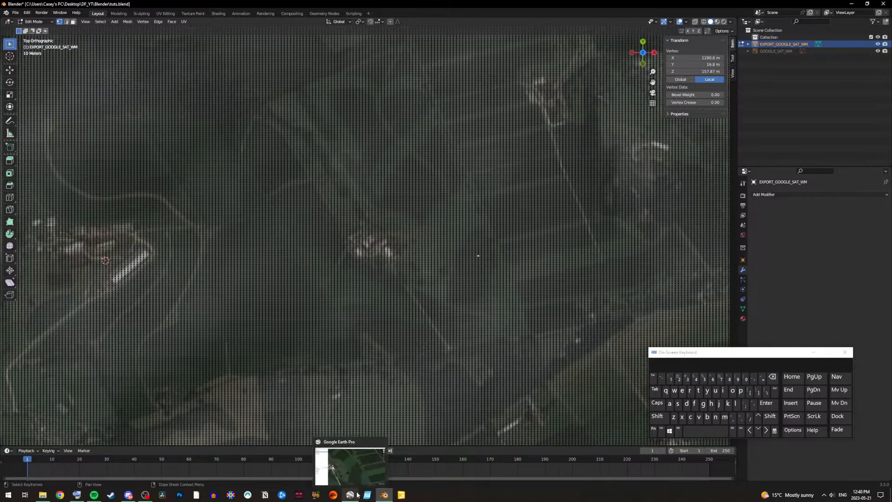
click(358, 486)
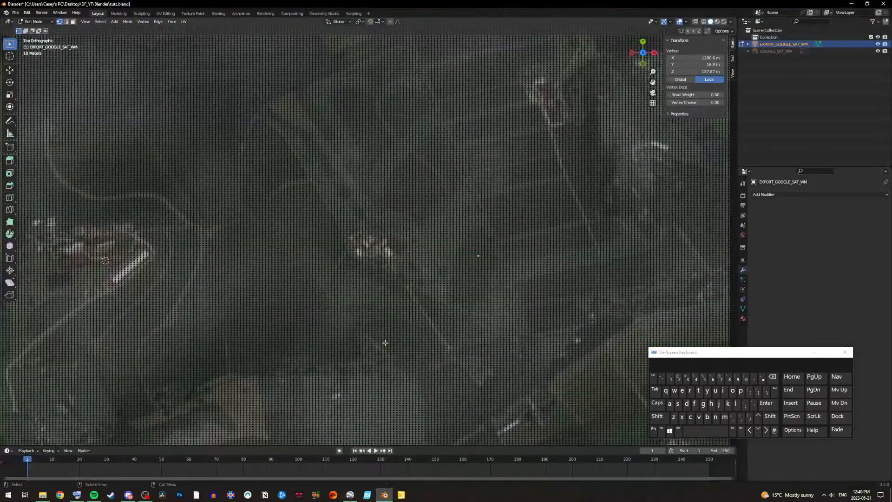
mouse_move(352, 496)
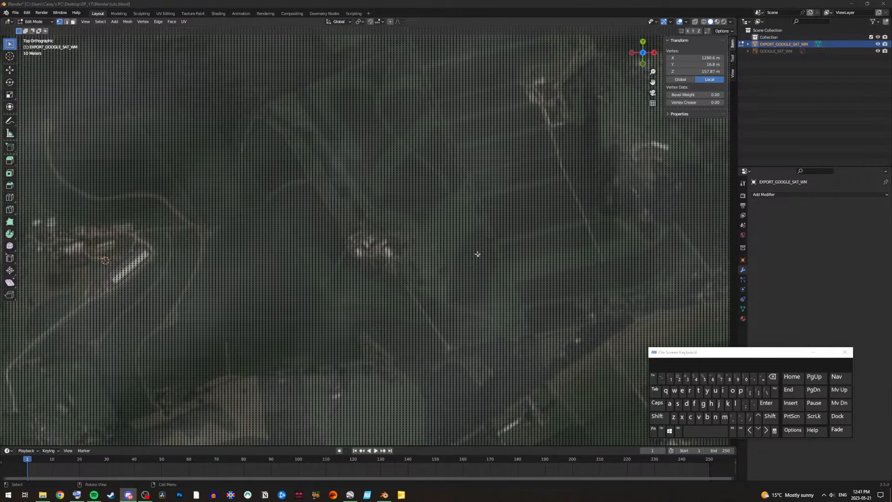
scroll(497, 256, up, 1)
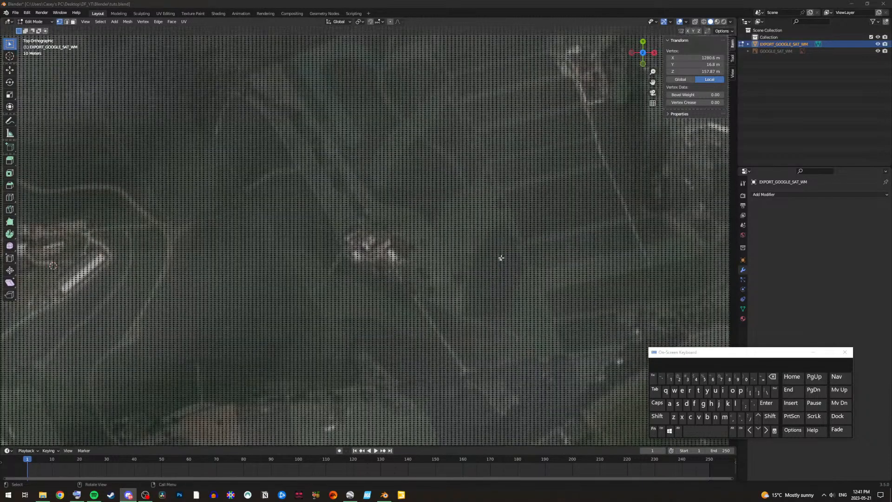
scroll(541, 253, up, 2)
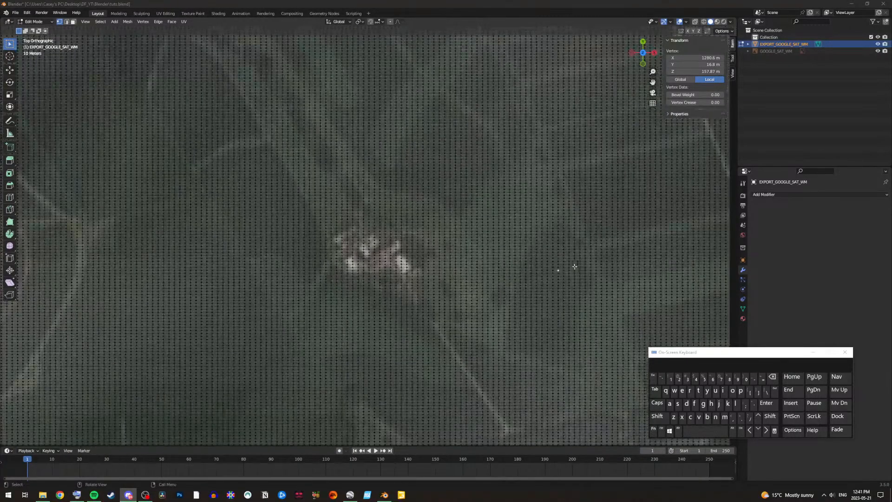
click(548, 270)
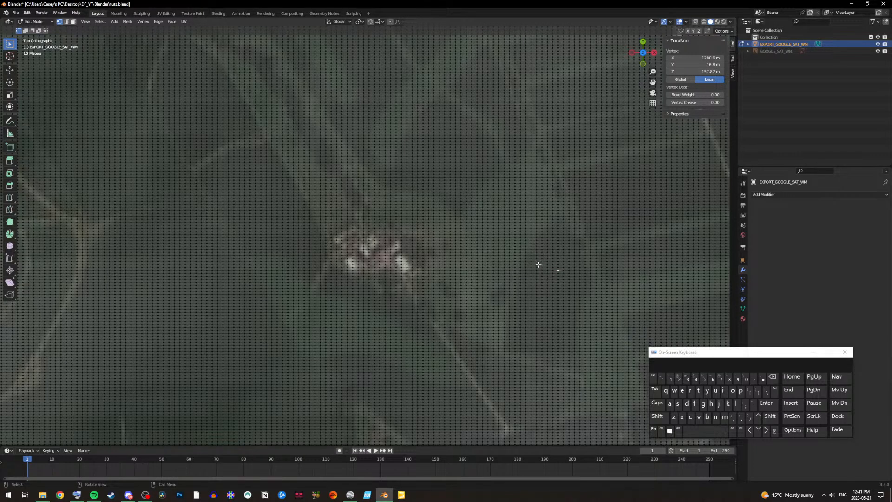
scroll(535, 269, down, 3)
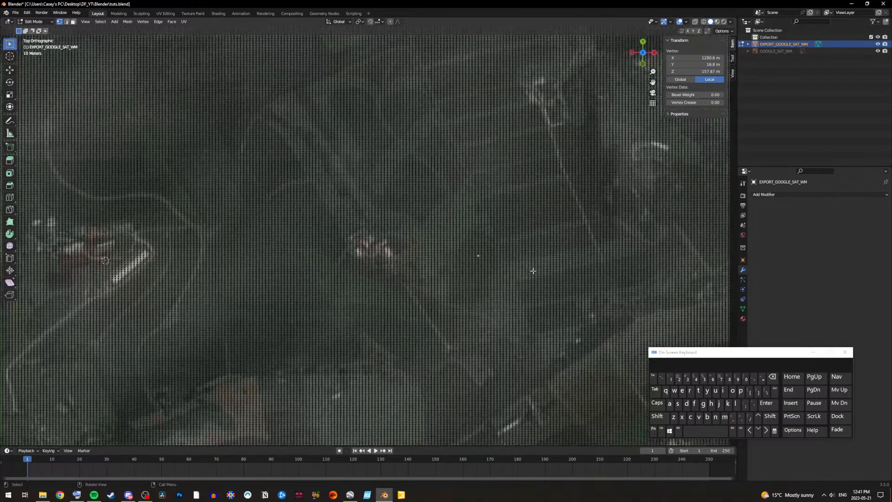
Step: Switch to Google Earth and follow the red measured line east to its end in the field between Center Hall Rd and Homeville Rd
mouse_move(352, 495)
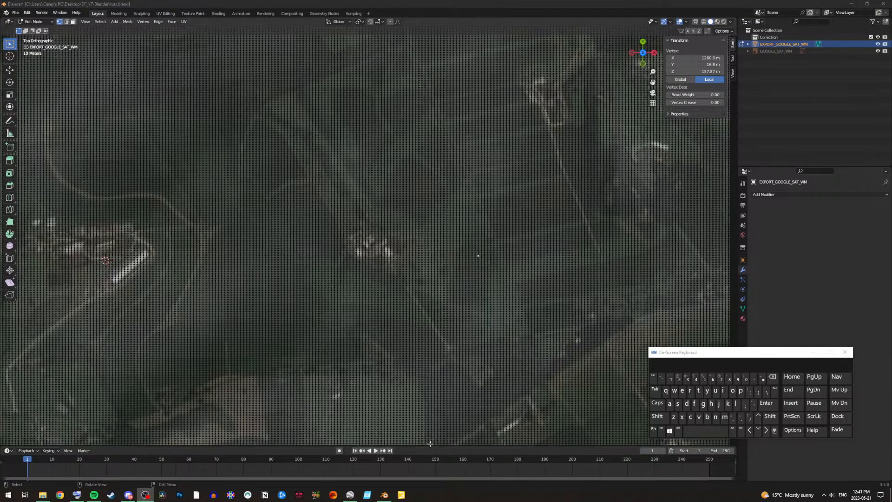
click(359, 497)
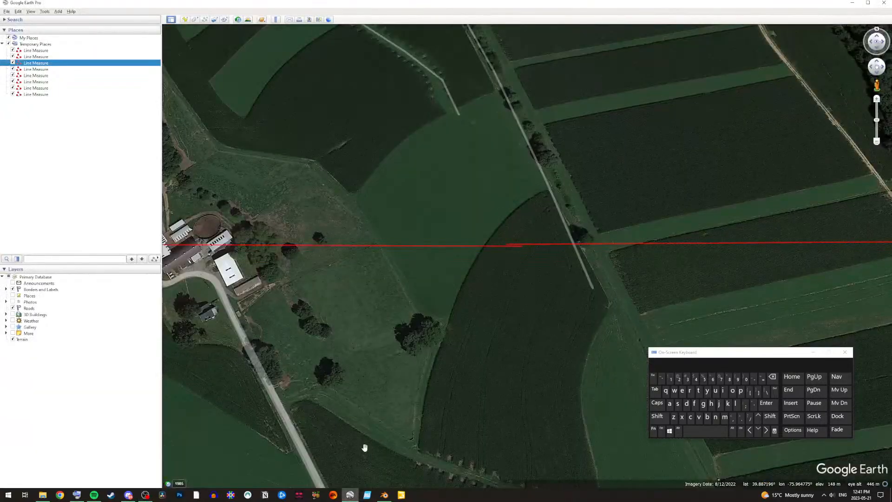
drag(580, 264, 487, 300)
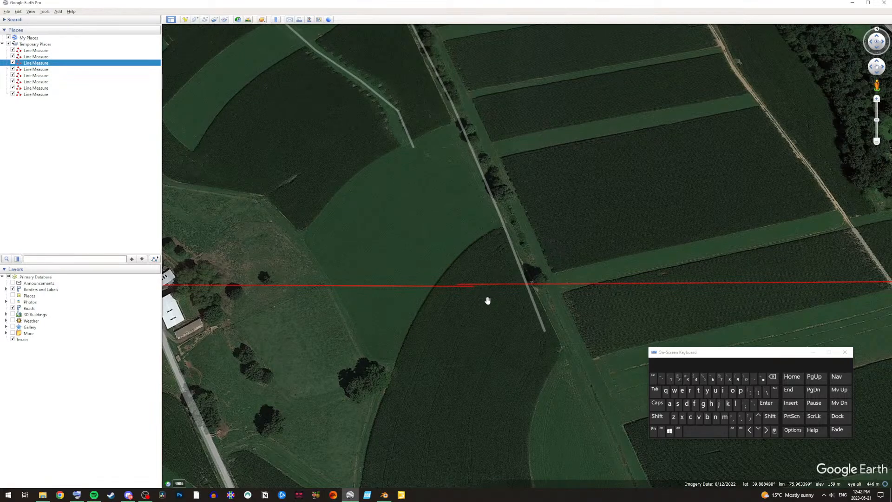
drag(468, 293, 510, 306)
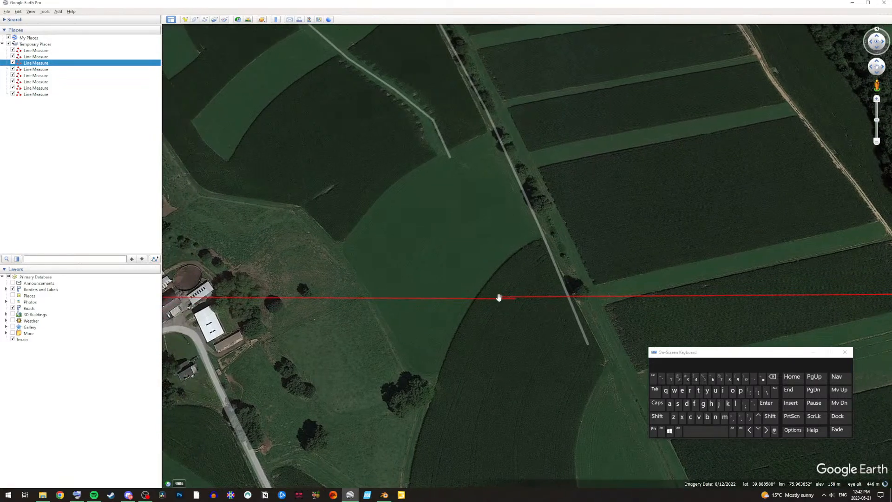
drag(549, 330, 394, 293)
drag(501, 294, 398, 283)
drag(571, 305, 413, 298)
drag(660, 306, 453, 295)
drag(566, 275, 464, 271)
mouse_move(703, 292)
mouse_down()
mouse_move(563, 266)
mouse_move(460, 203)
mouse_up()
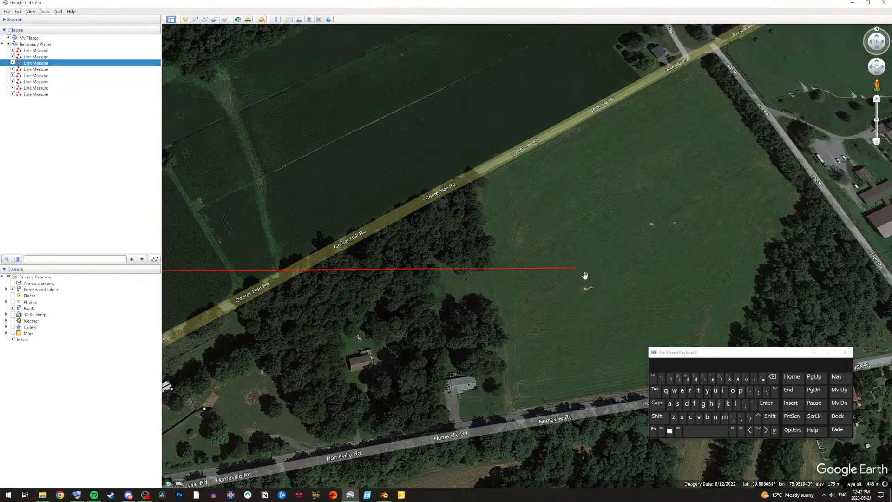
drag(586, 308, 548, 321)
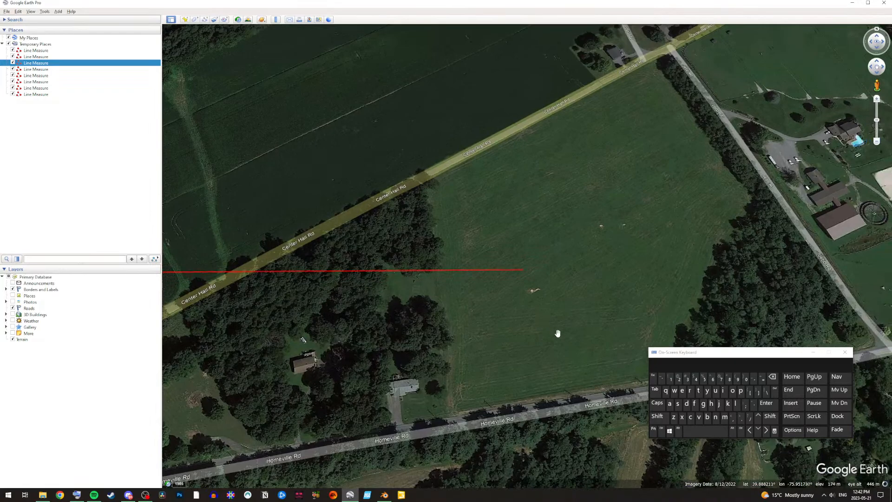
scroll(556, 330, up, 3)
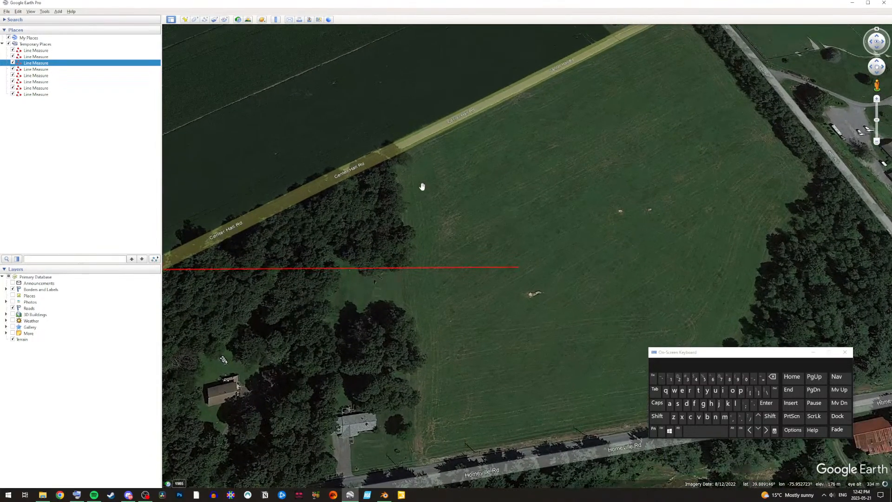
drag(723, 352, 778, 461)
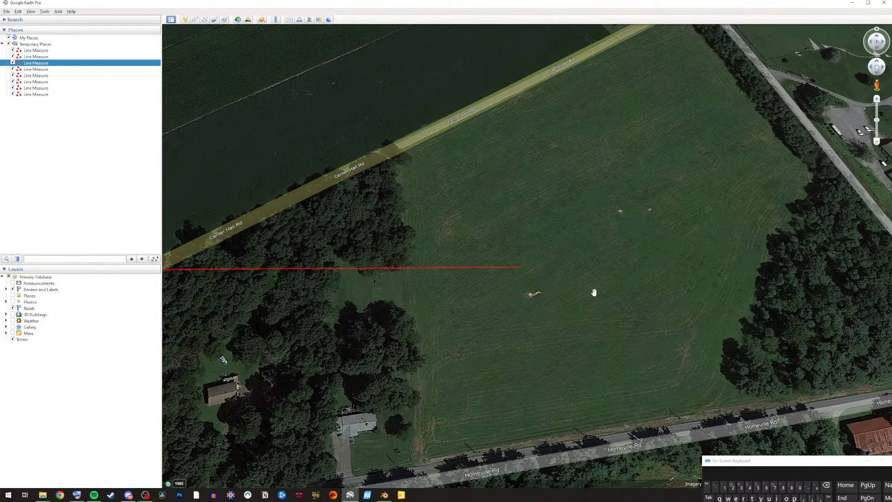
scroll(594, 291, down, 2)
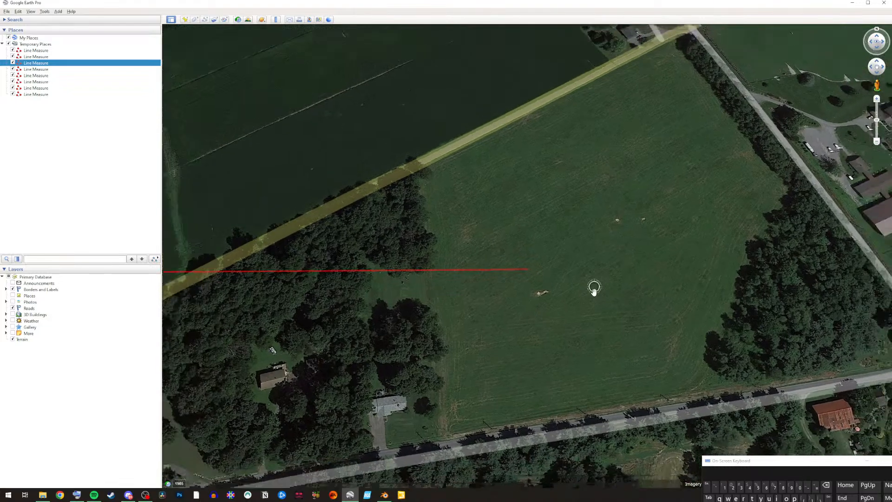
scroll(544, 286, up, 1)
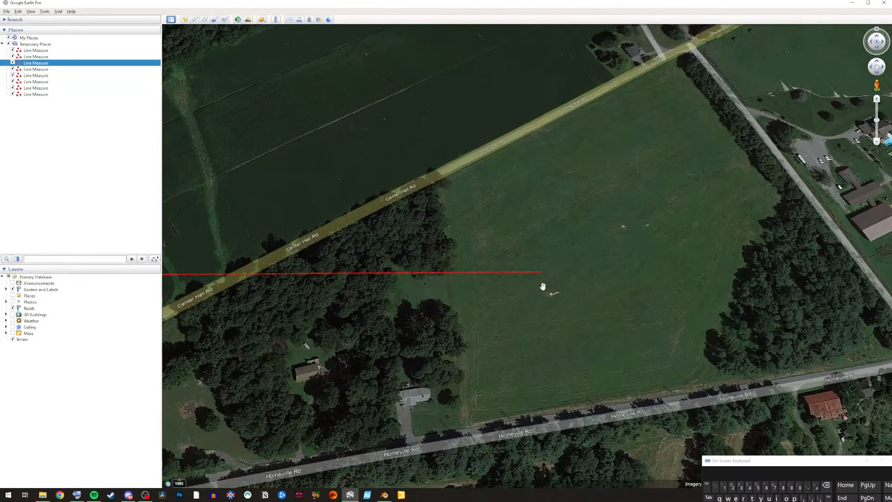
scroll(543, 287, up, 1)
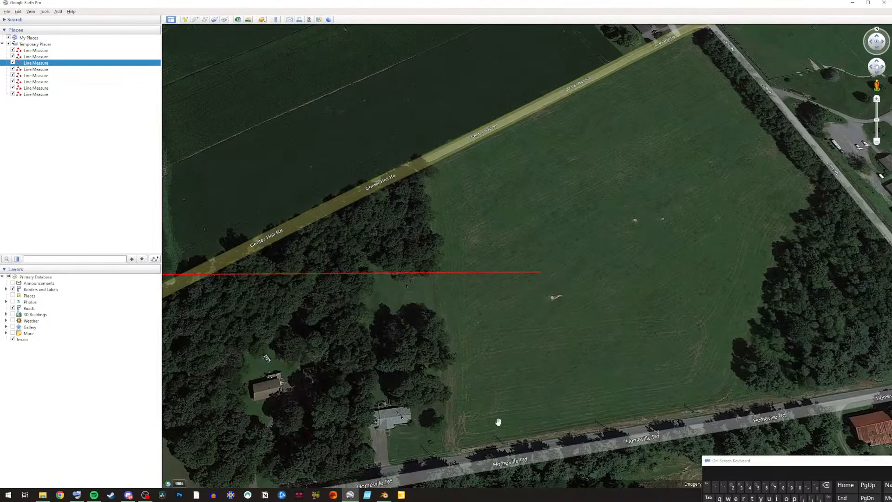
Step: Return to Blender and select the terrain vertex in the green field that matches the measured line's eastern end
click(384, 494)
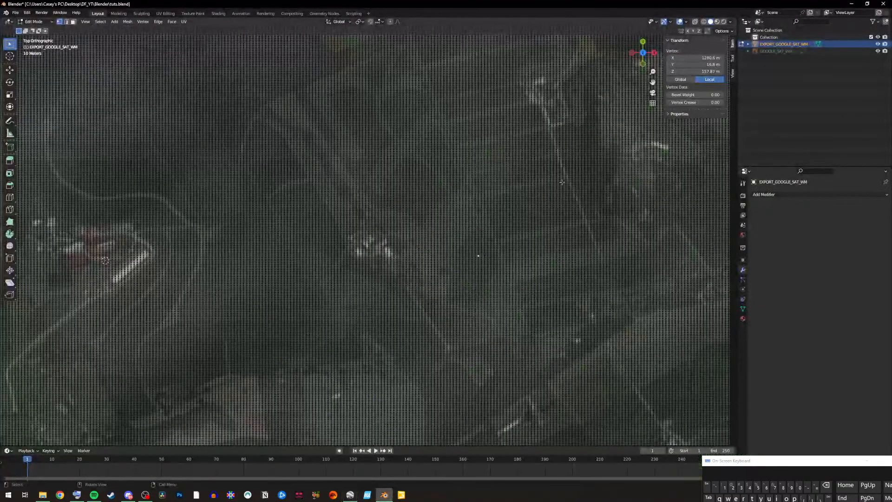
drag(652, 81, 287, 105)
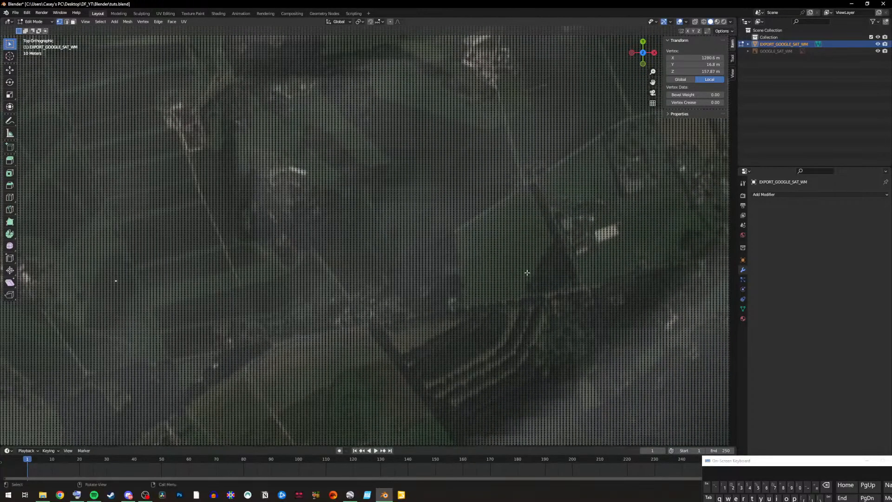
scroll(527, 273, up, 3)
scroll(526, 273, up, 2)
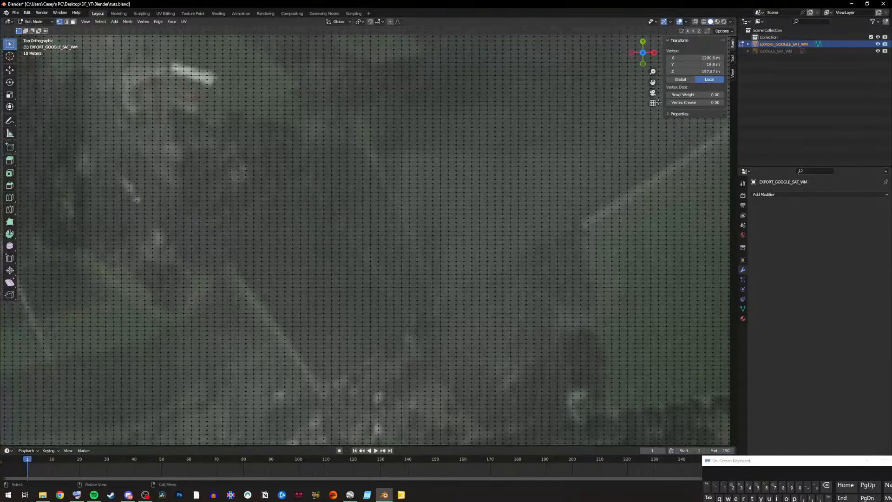
drag(652, 82, 288, 90)
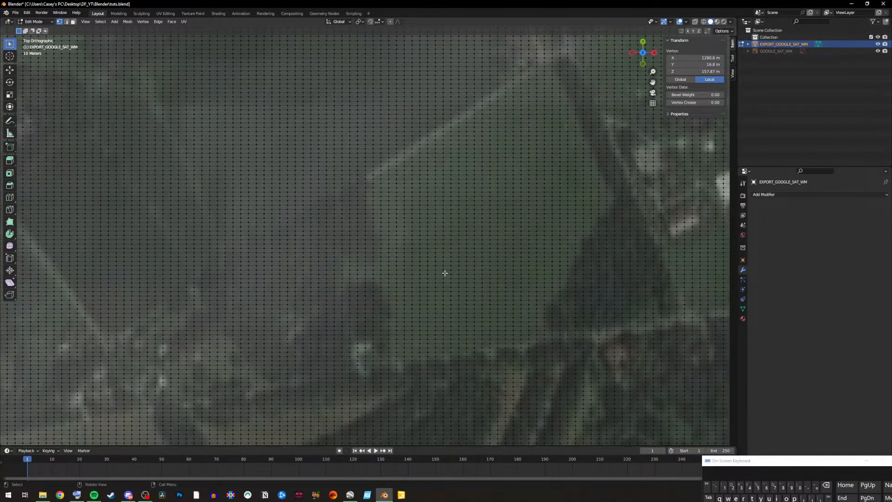
click(459, 279)
Step: Select the full north-south edge loop running through the marked vertex in the green field
drag(746, 462, 664, 309)
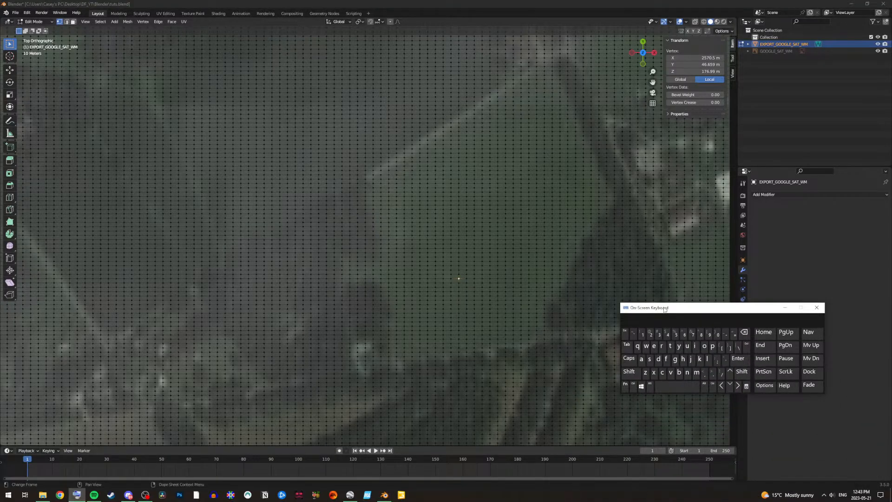
click(633, 386)
click(458, 280)
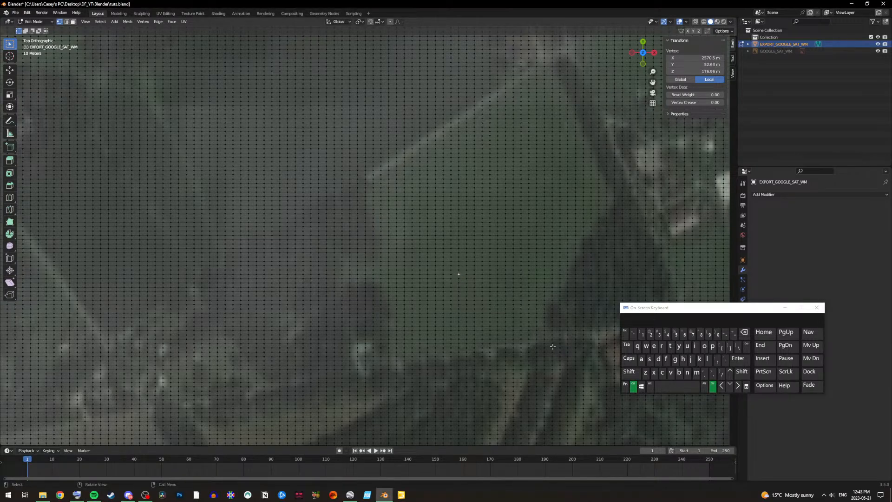
click(633, 386)
click(648, 386)
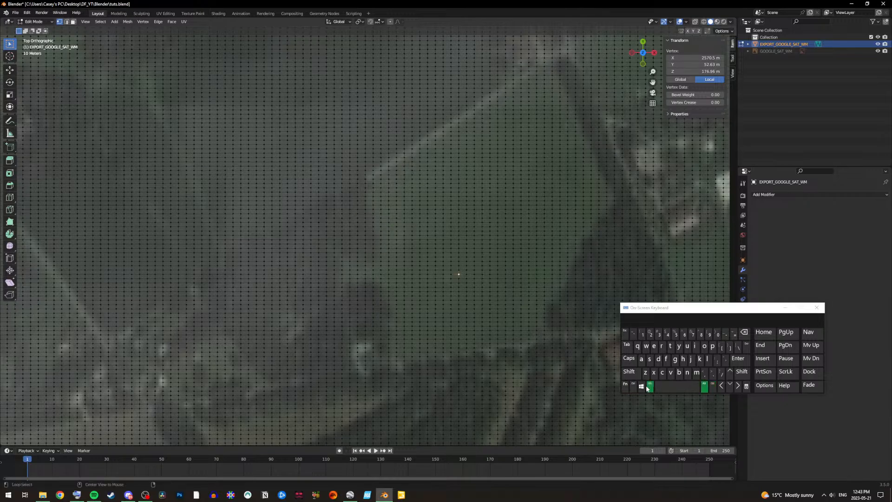
alt+click(459, 277)
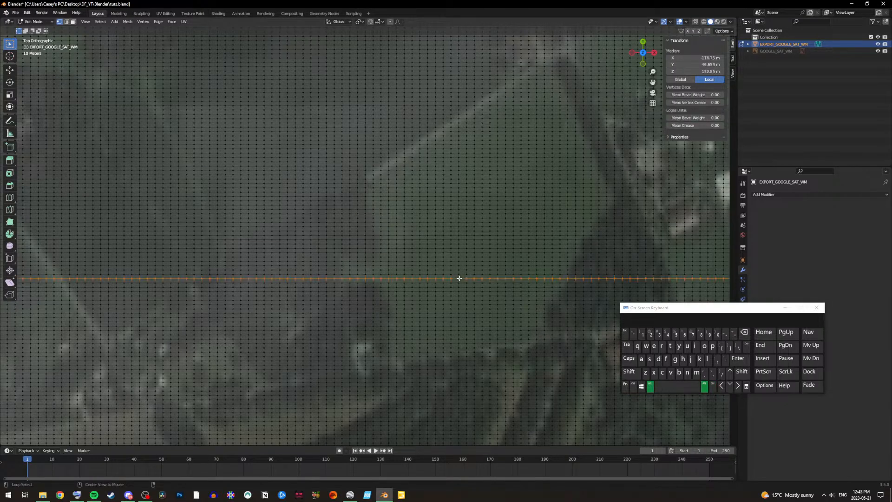
alt+click(459, 273)
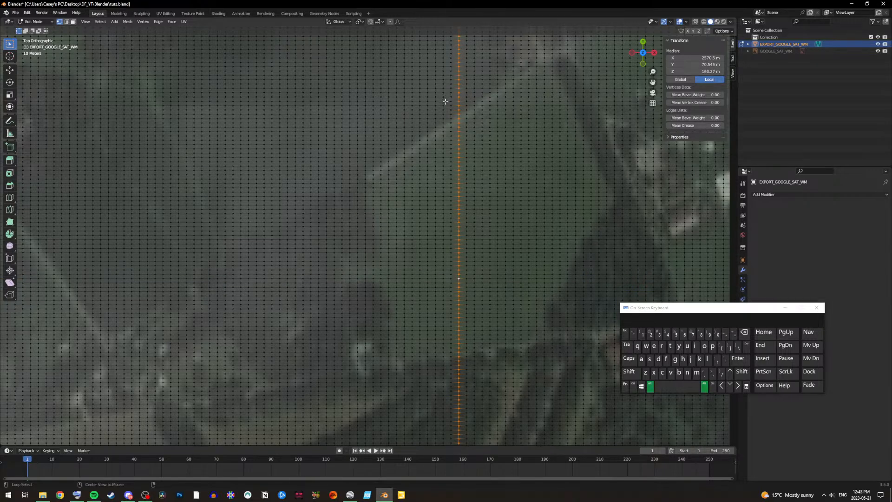
click(650, 386)
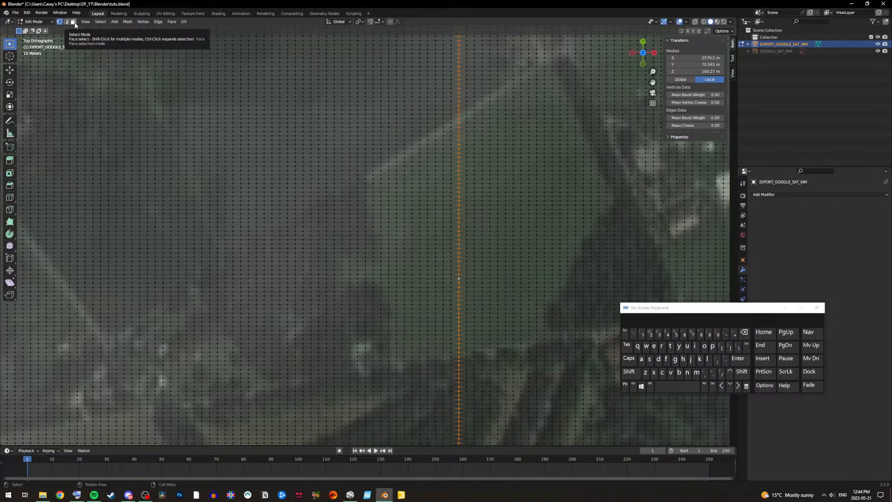
Step: Delete the vertices of the selected north-south loop to cut a gap through the terrain mesh
key(e)
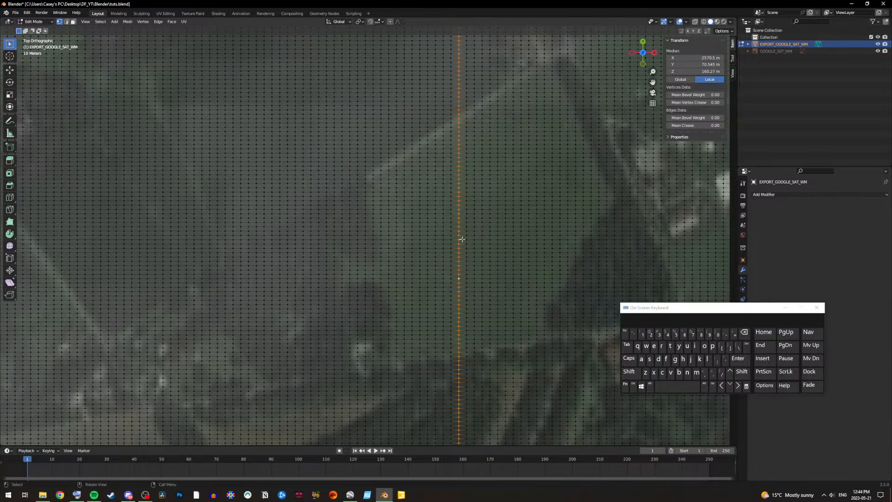
key(Delete)
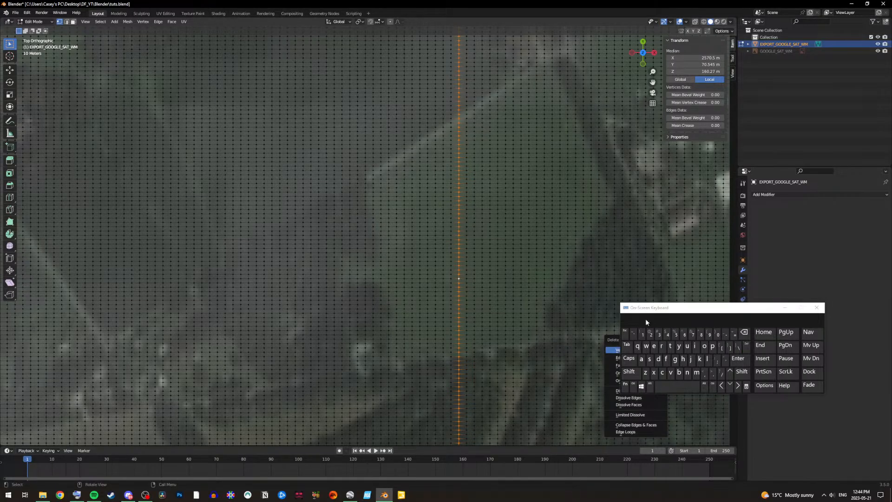
drag(645, 318, 705, 330)
click(804, 343)
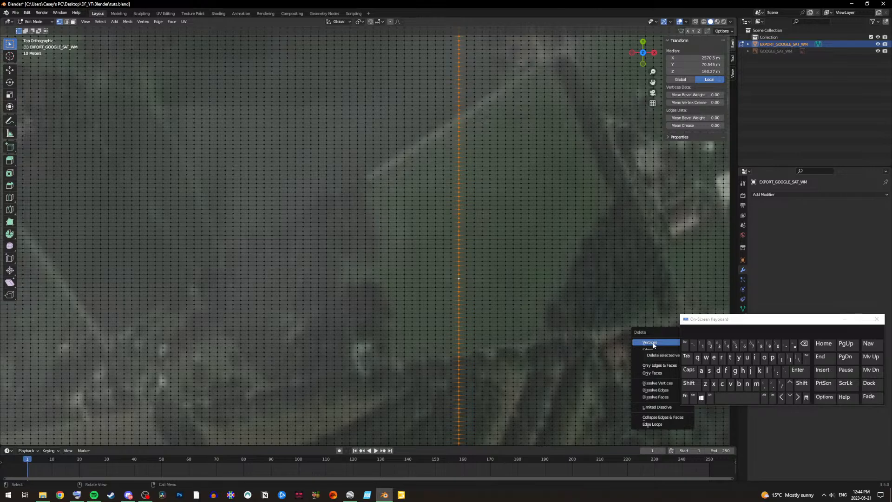
click(650, 343)
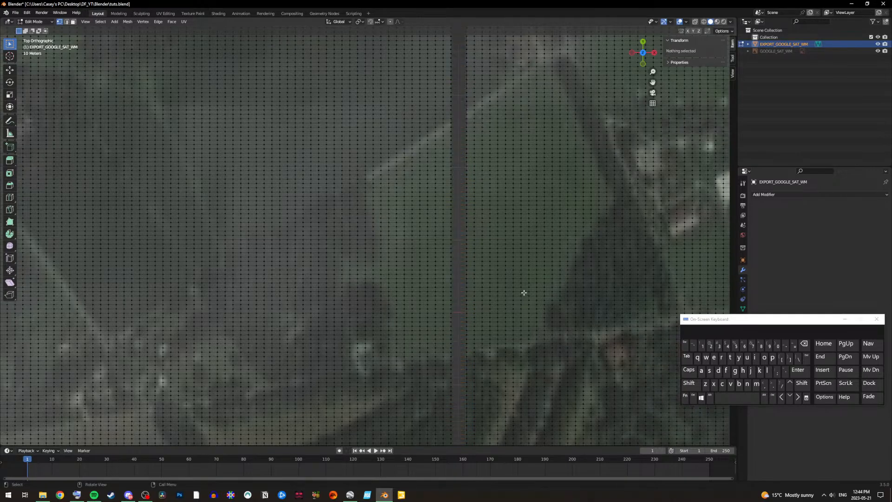
Step: Box-select a rectangular block of terrain vertices just east of the gap, and replace that selection with one vertex at the gap's edge
scroll(457, 238, down, 3)
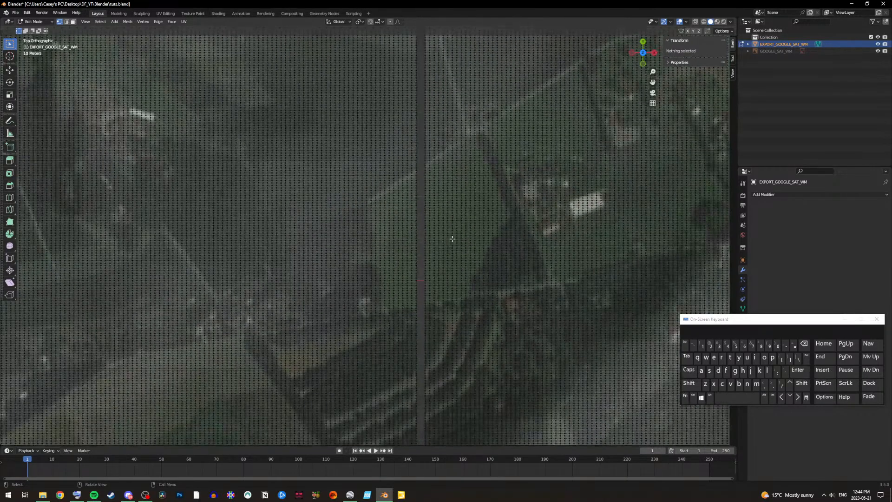
scroll(452, 239, down, 8)
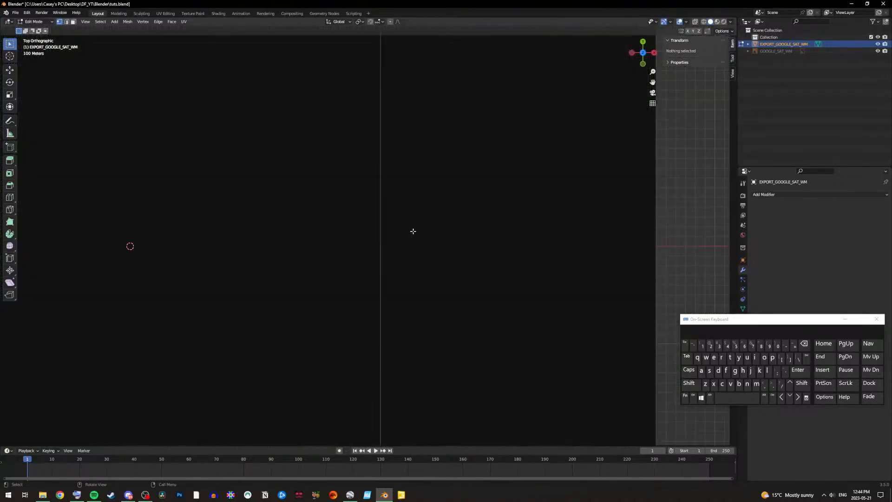
scroll(454, 247, down, 1)
scroll(604, 295, up, 2)
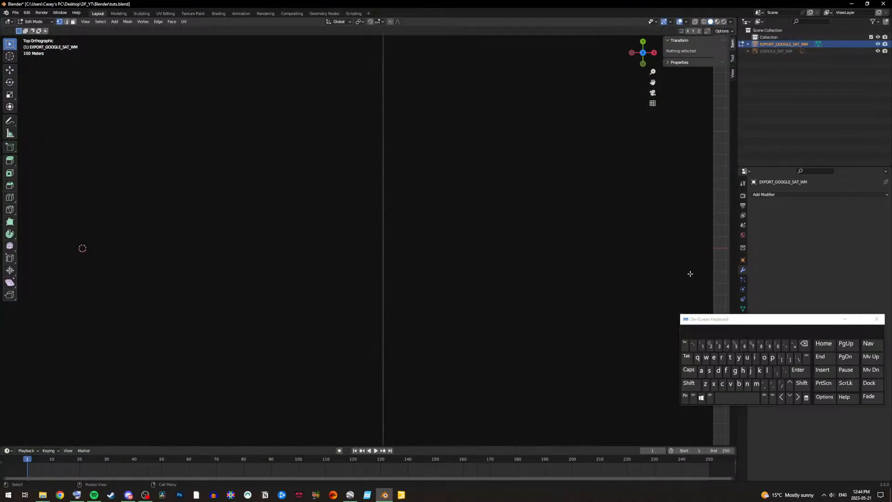
drag(722, 290, 382, 158)
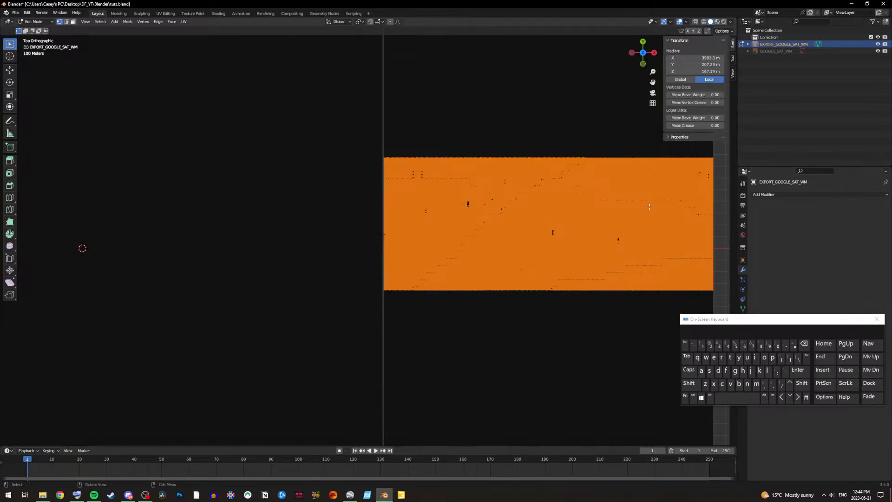
drag(652, 82, 580, 97)
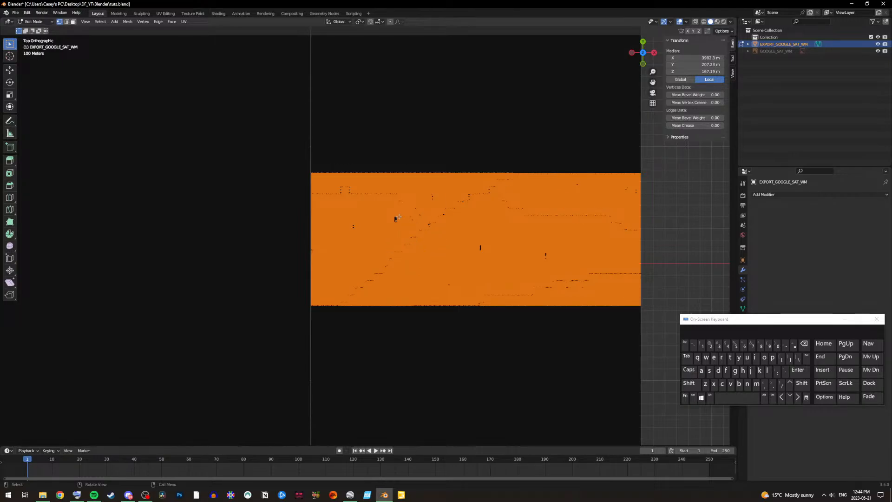
scroll(398, 219, up, 3)
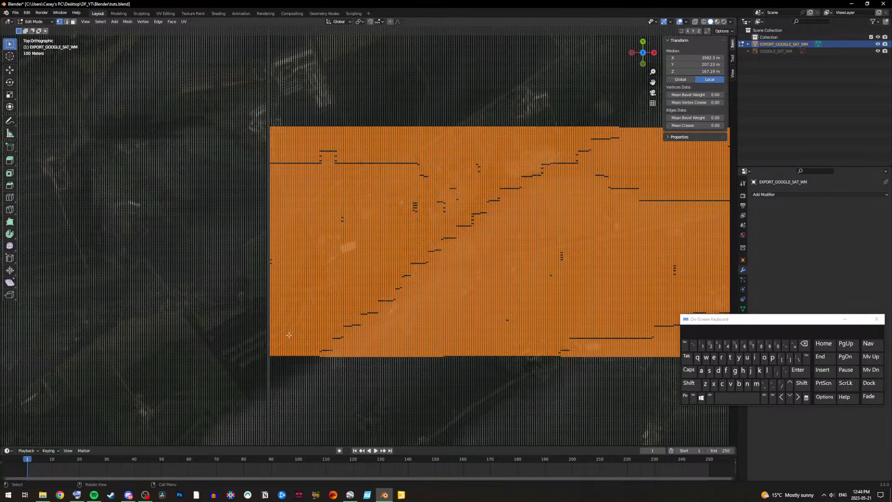
click(266, 349)
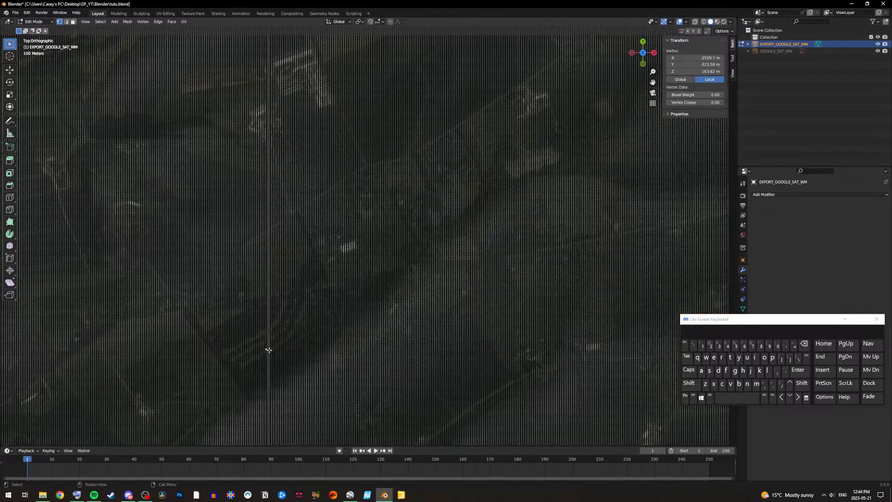
Step: Box-select a large rectangular block of terrain vertices starting at the gap's eastern edge and delete those vertices
drag(270, 359, 671, 119)
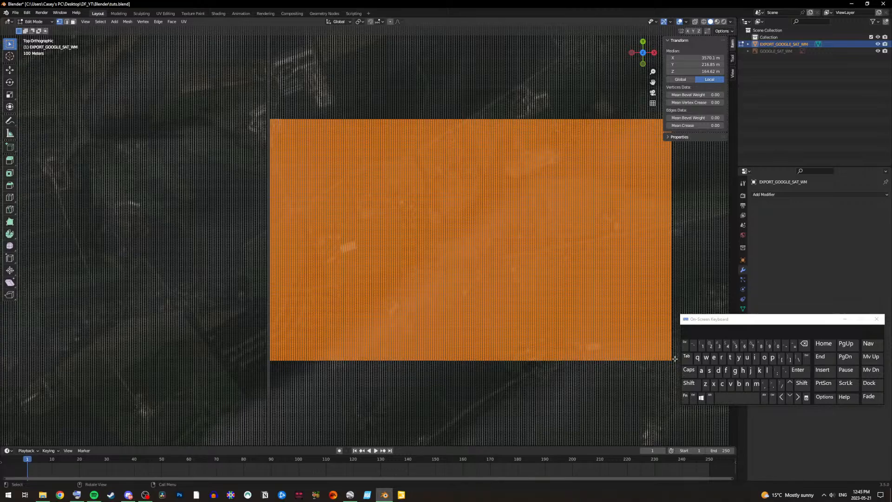
click(806, 357)
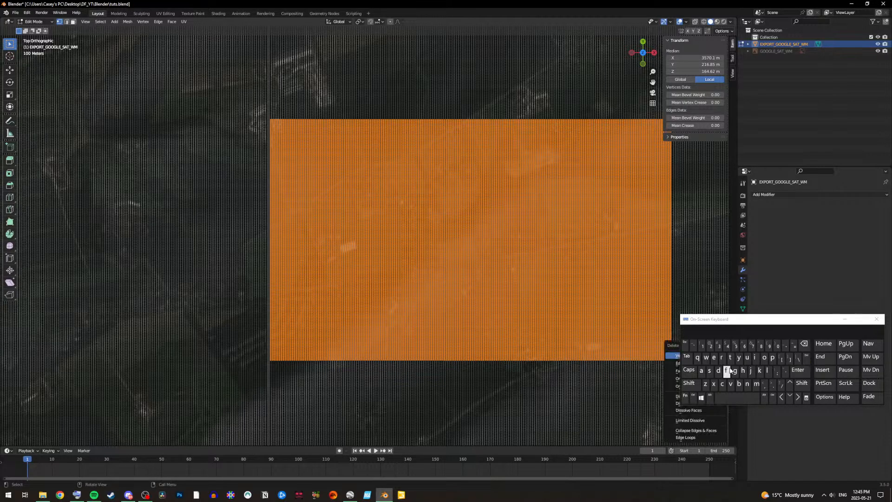
click(670, 355)
click(670, 355)
Step: Delete the block of terrain vertices between the cleared rectangle and the mesh's outer eastern edge
drag(652, 82, 537, 102)
scroll(582, 197, down, 4)
scroll(553, 259, up, 2)
drag(634, 351, 478, 171)
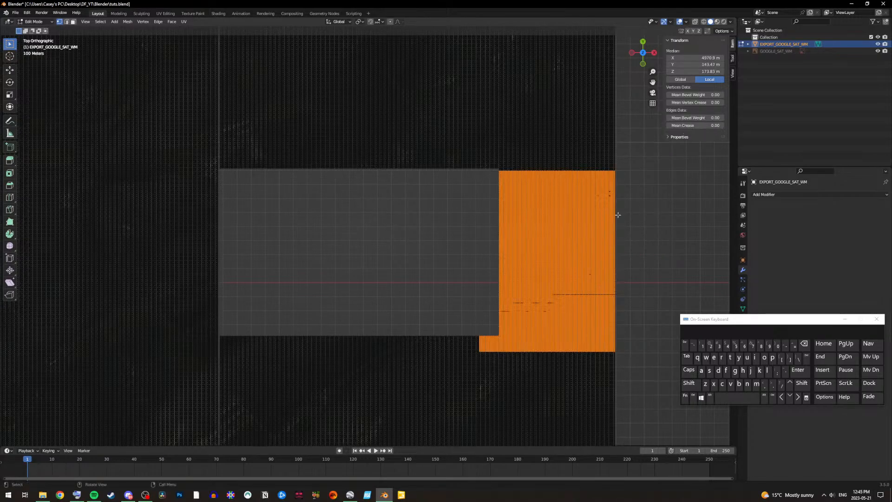
scroll(633, 187, up, 2)
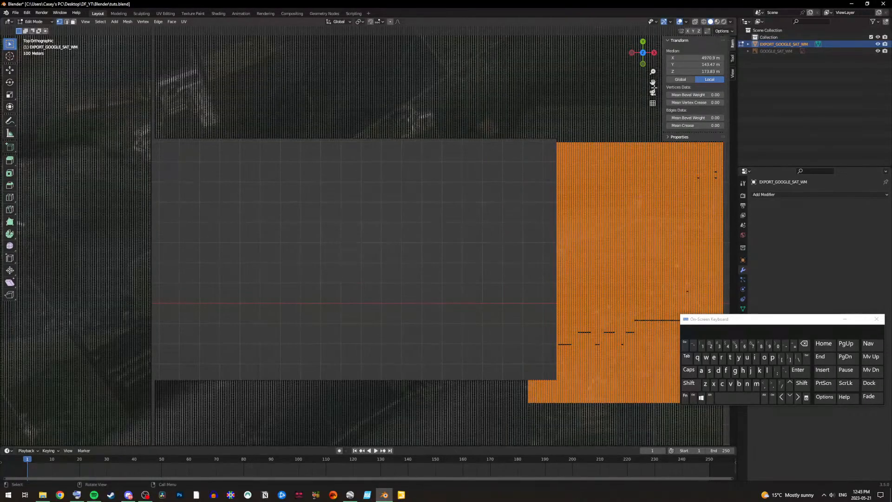
drag(652, 82, 553, 64)
drag(641, 360, 437, 189)
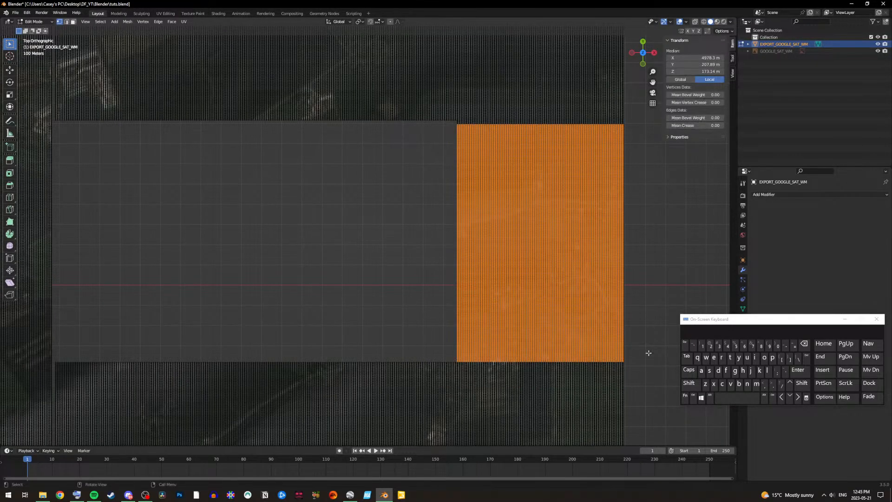
click(807, 356)
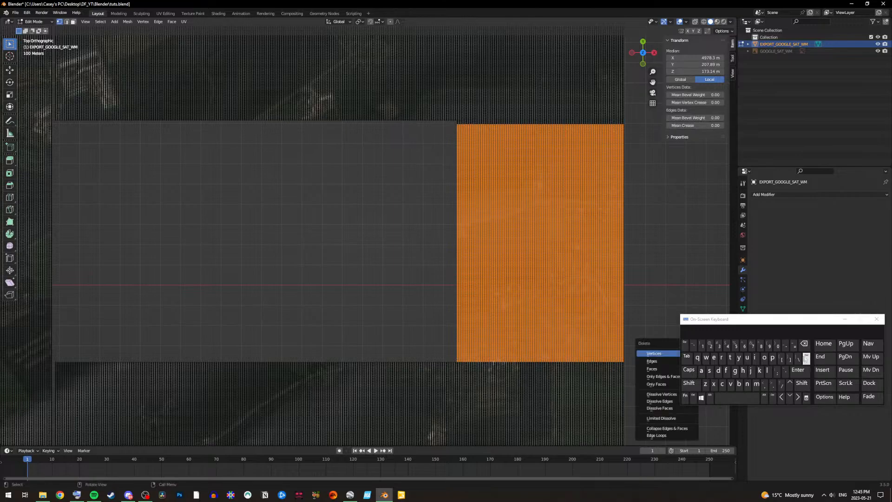
click(653, 353)
Step: Delete the outer eastern terrain vertices north of the cleared area in two blocks, reaching the mesh's northern edge
drag(652, 82, 640, 338)
drag(630, 402, 201, 51)
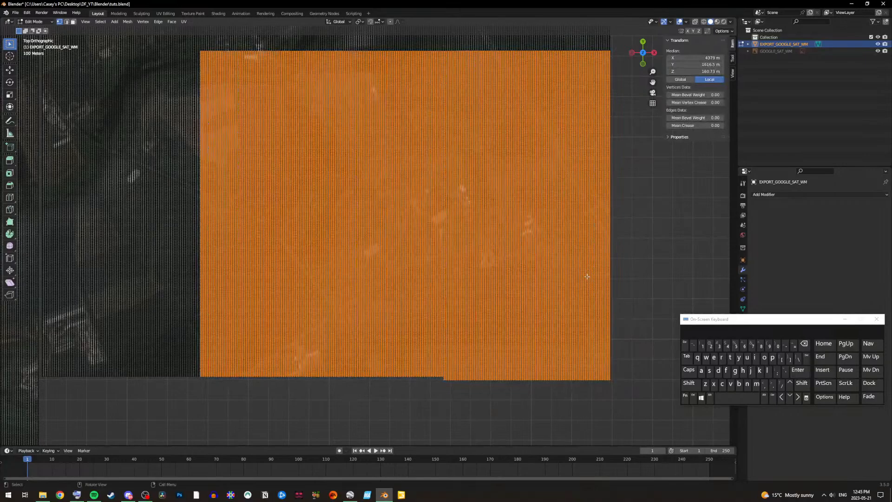
click(807, 356)
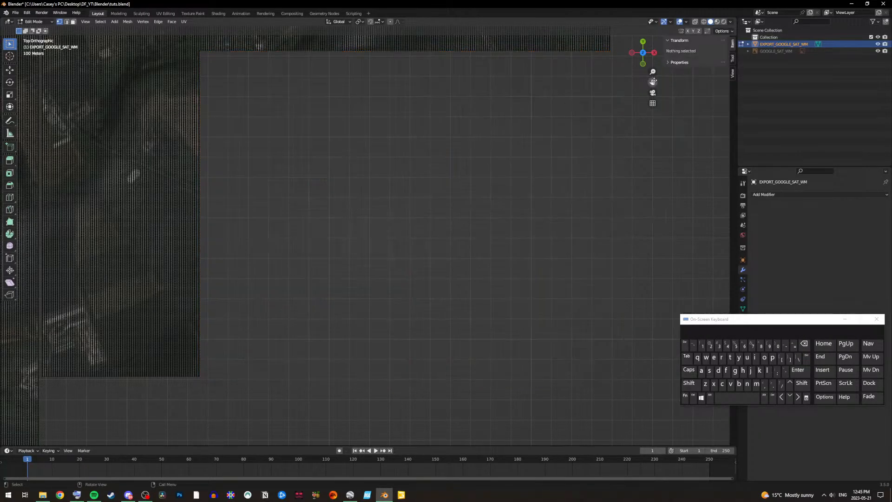
drag(653, 82, 660, 312)
drag(639, 363, 209, 114)
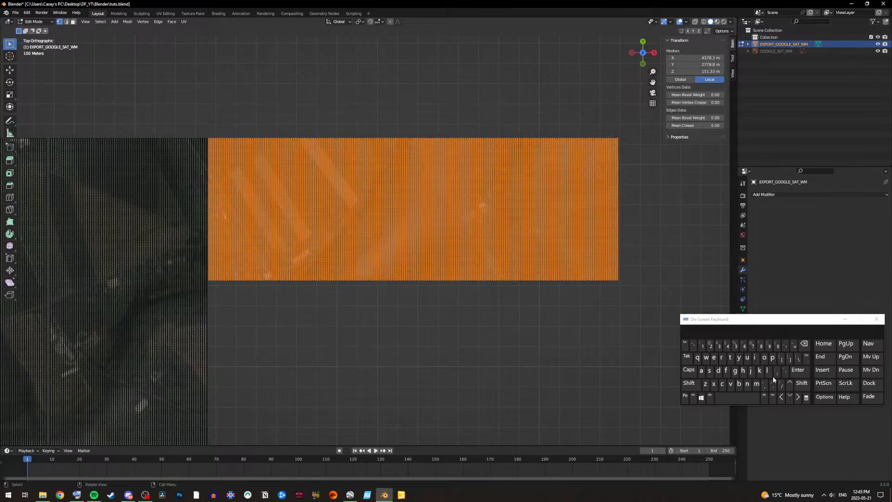
click(806, 359)
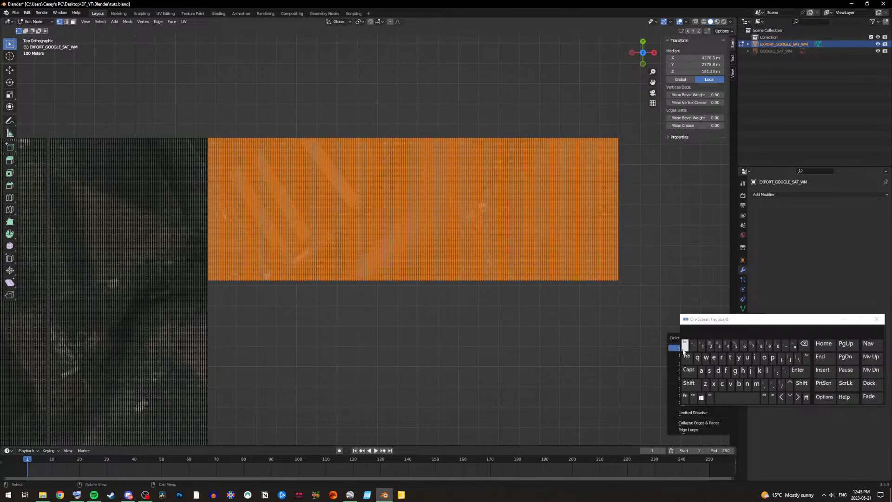
key(Return)
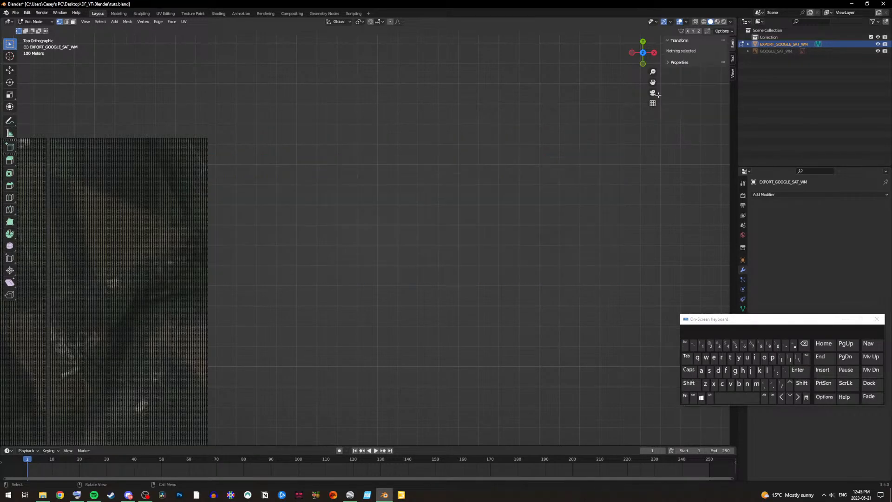
Step: Delete the remaining northern strip of terrain vertices just east of the gap in two blocks, working from the northern edge southward
drag(652, 83, 699, 129)
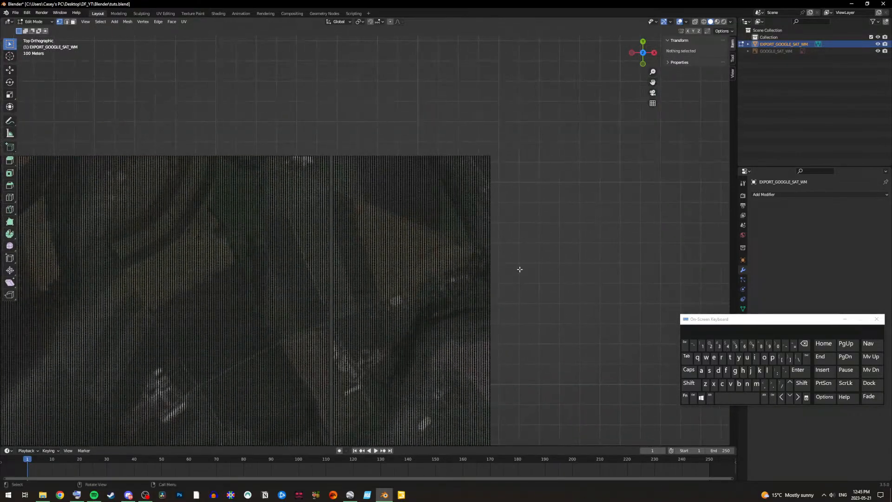
drag(515, 384, 331, 120)
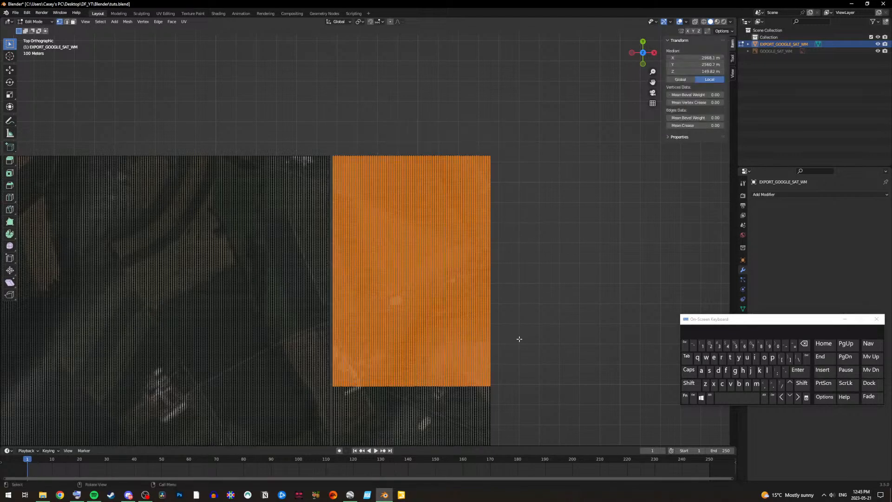
click(811, 357)
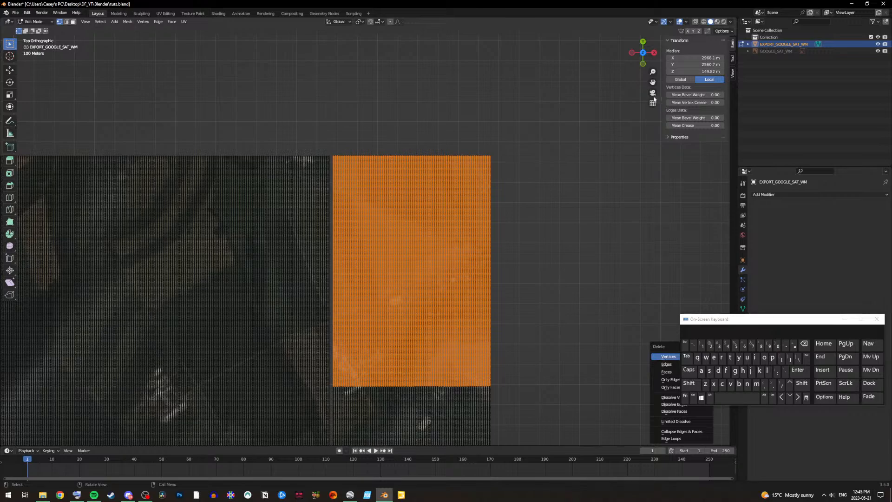
mouse_move(653, 82)
mouse_down()
mouse_move(700, 30)
mouse_move(688, 0)
mouse_move(649, 77)
mouse_up()
drag(549, 417, 363, 110)
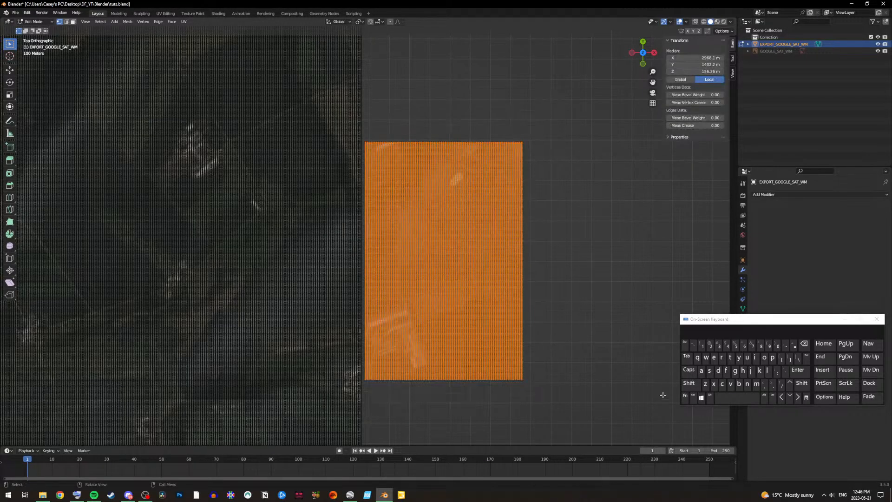
click(806, 359)
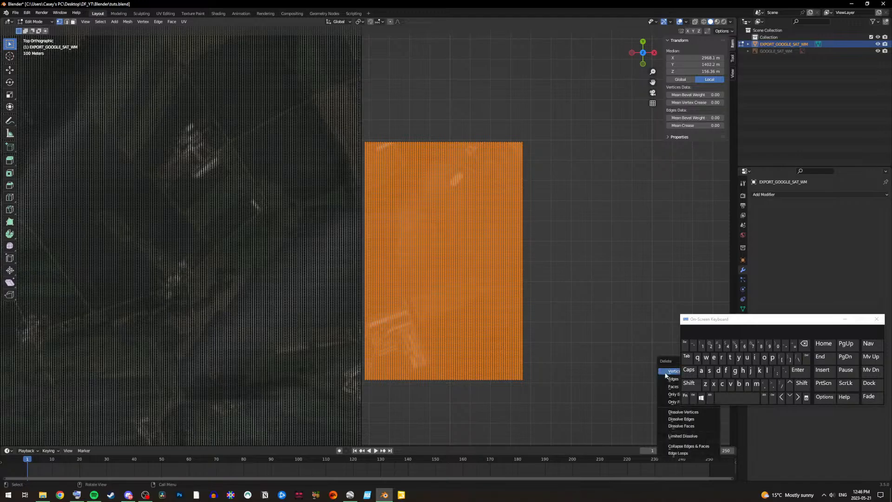
key(Return)
Step: Delete a large block of terrain vertices at the outer eastern edge, directly south of the cleared area
drag(652, 83, 457, 0)
drag(799, 240, 676, 203)
drag(631, 342, 324, 41)
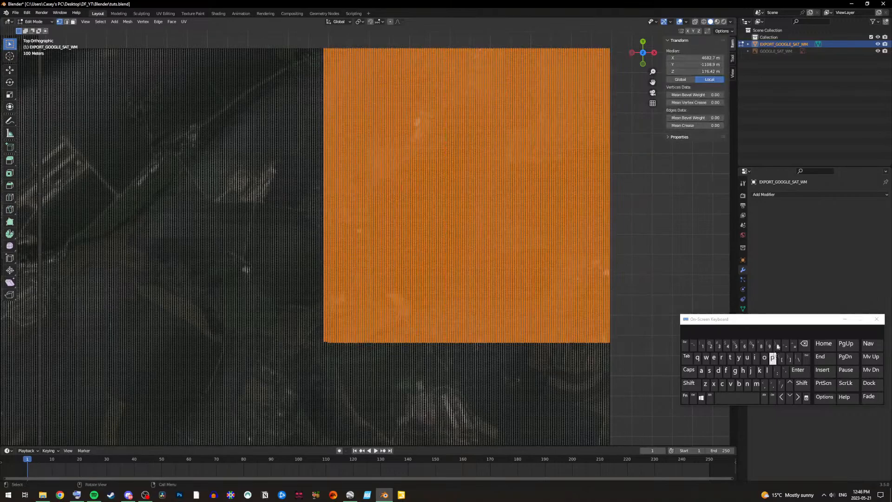
key(x)
click(662, 332)
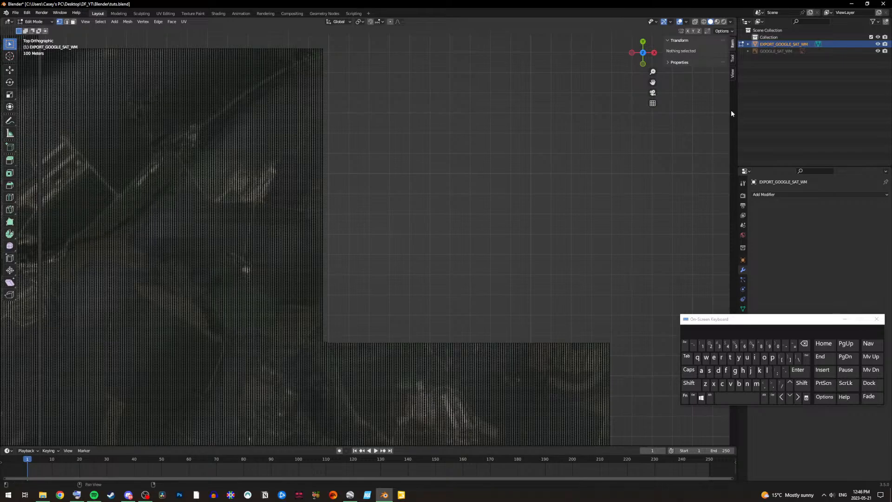
Step: Delete the block of terrain vertices between the gap and the cleared southeastern area
drag(653, 83, 827, 119)
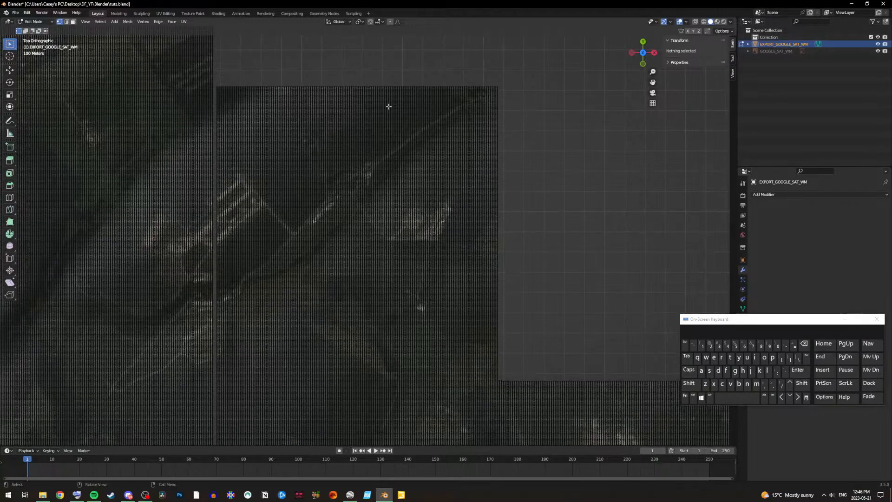
drag(214, 79, 549, 352)
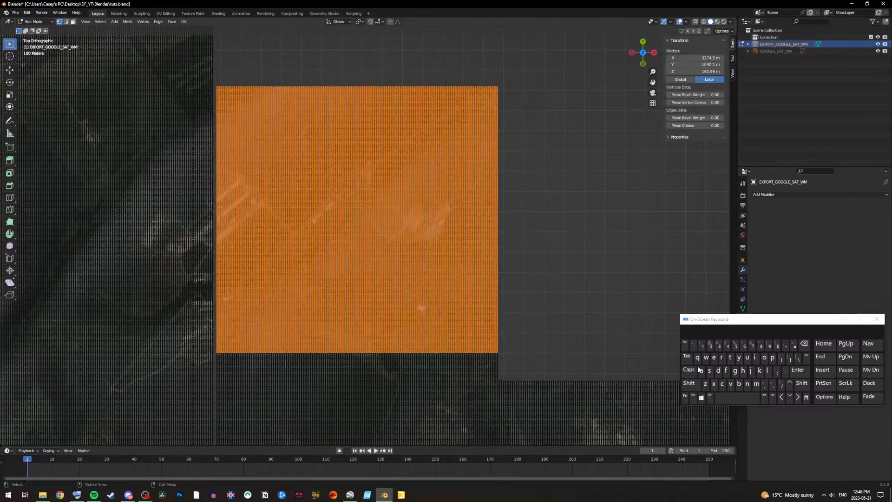
click(806, 356)
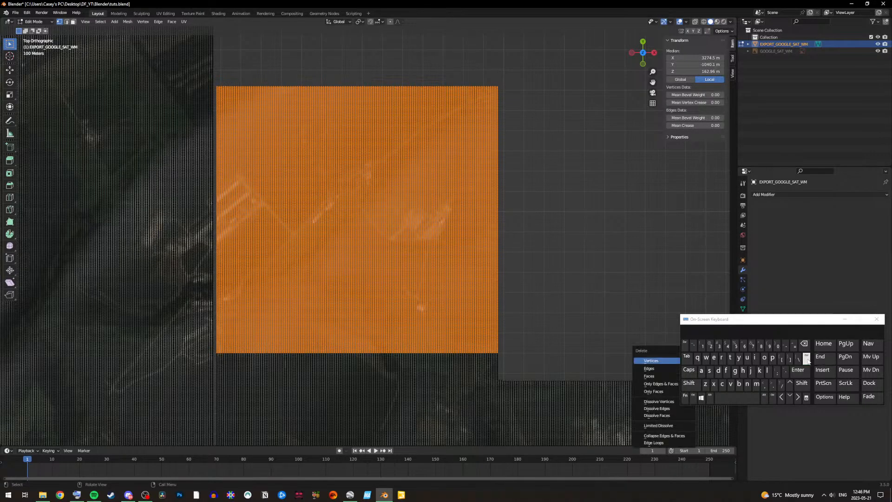
click(650, 361)
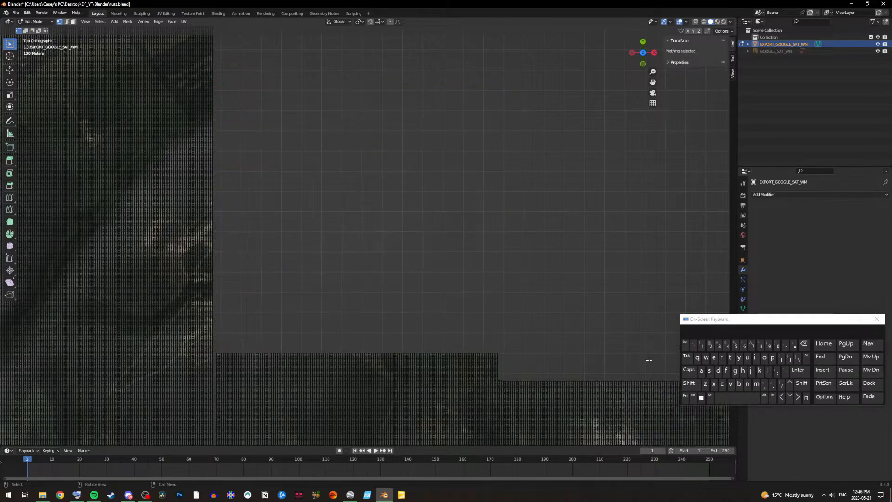
Step: Delete the southern terrain vertices bordering the gap's east side in two blocks, down to the mesh's southern edge
drag(651, 82, 706, 39)
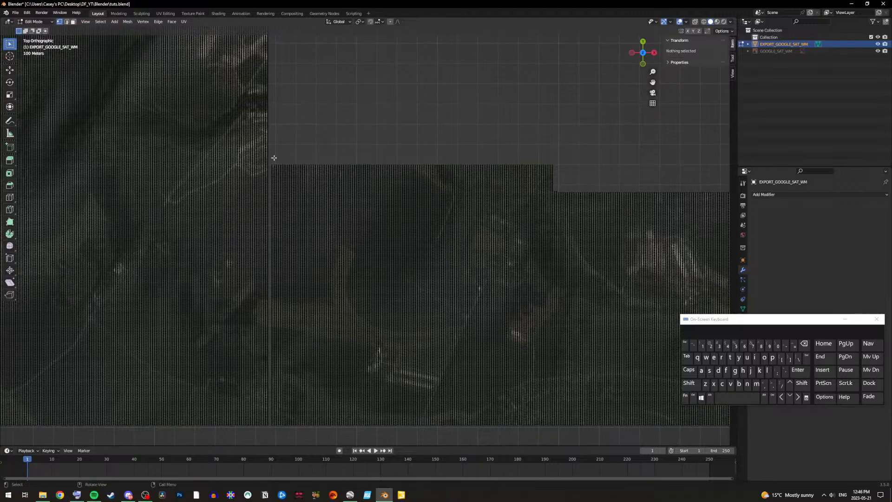
drag(270, 151, 521, 328)
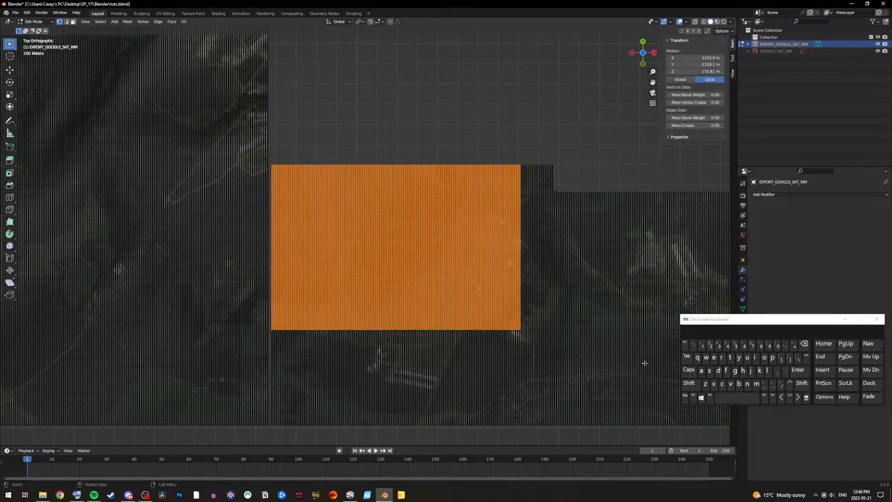
key(x)
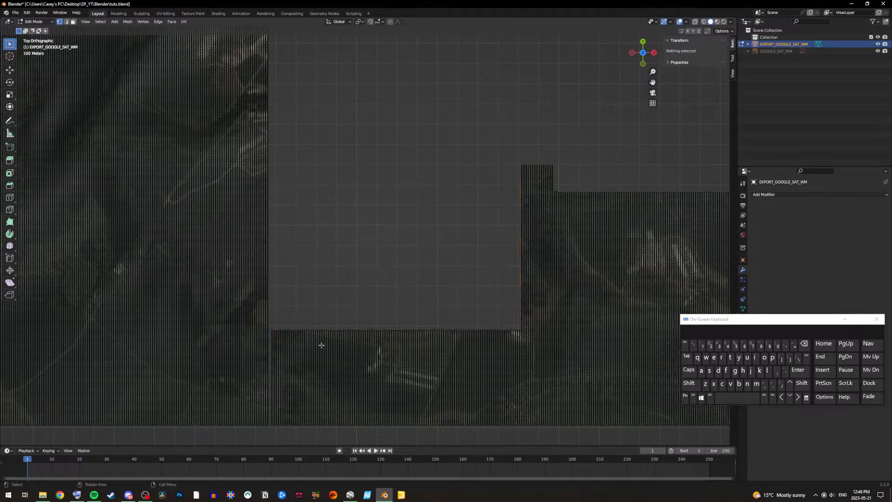
drag(270, 323, 521, 433)
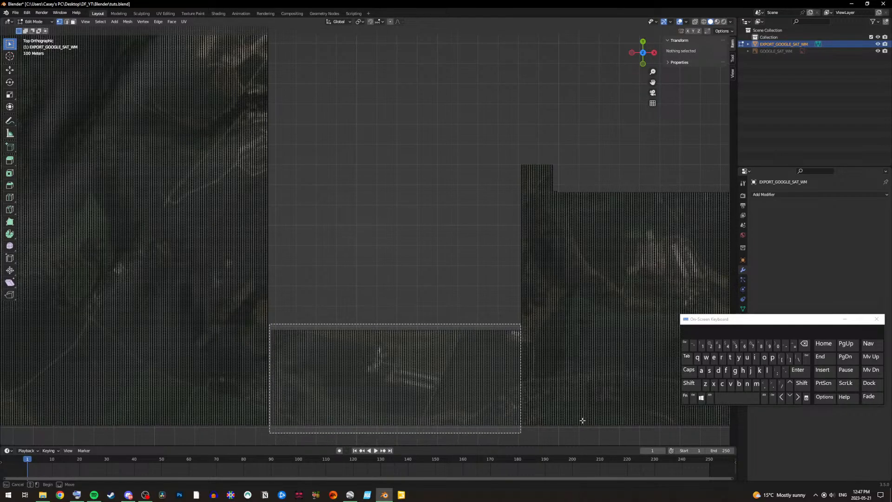
drag(572, 420, 571, 420)
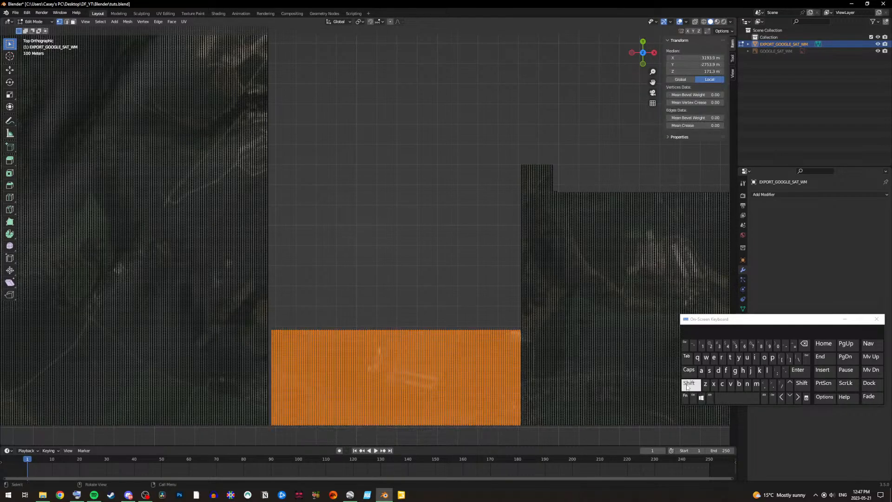
click(806, 358)
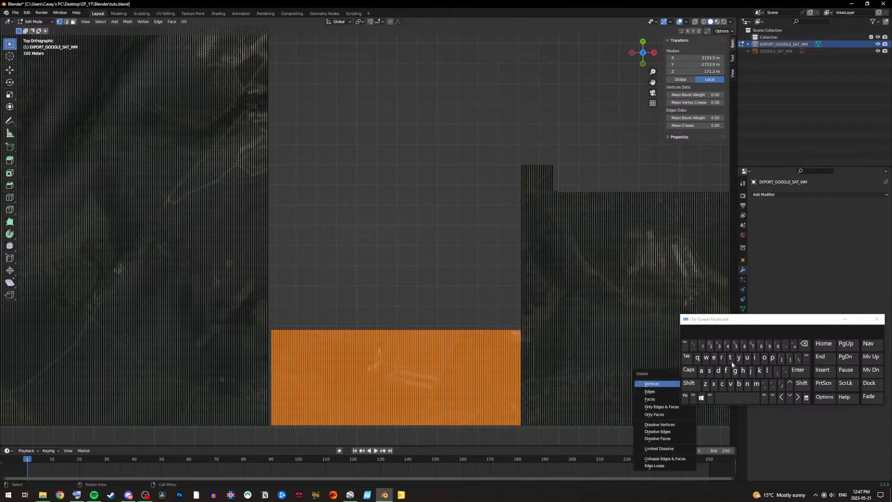
click(658, 386)
Step: Delete the western part of the isolated southeastern terrain remnant in two blocks, down to its southern edge
drag(652, 82, 460, 86)
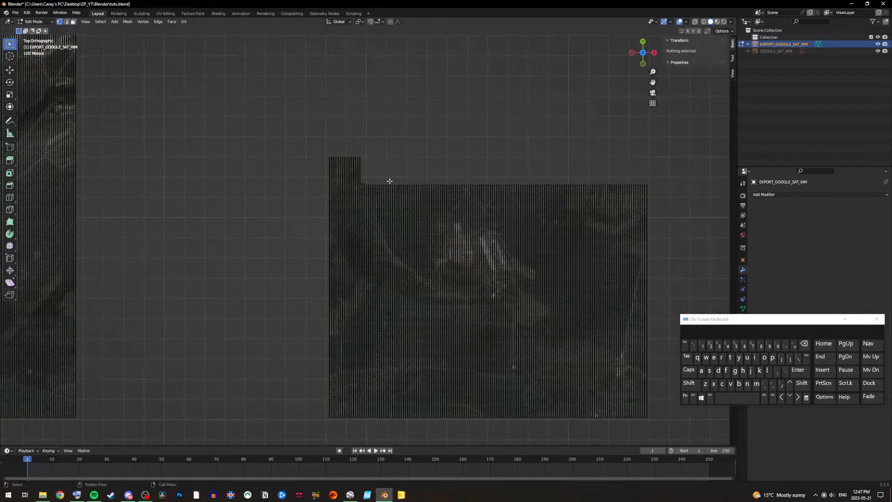
drag(308, 148, 515, 326)
click(806, 356)
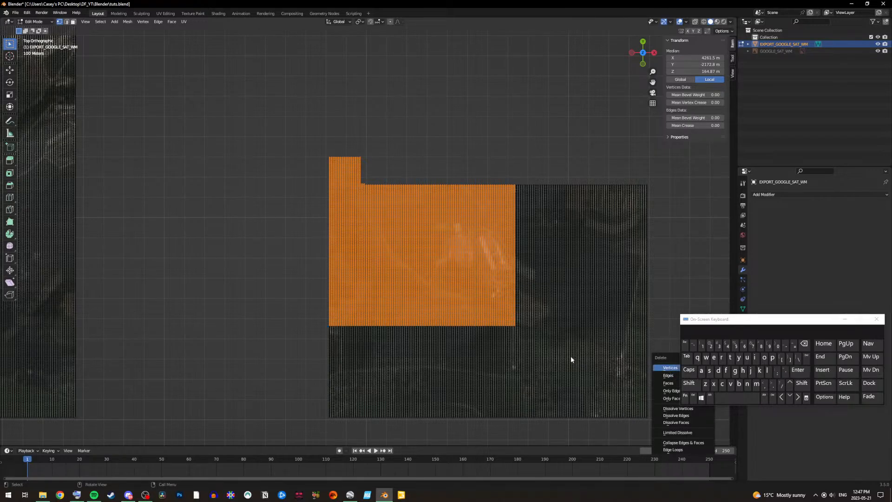
drag(321, 293, 516, 430)
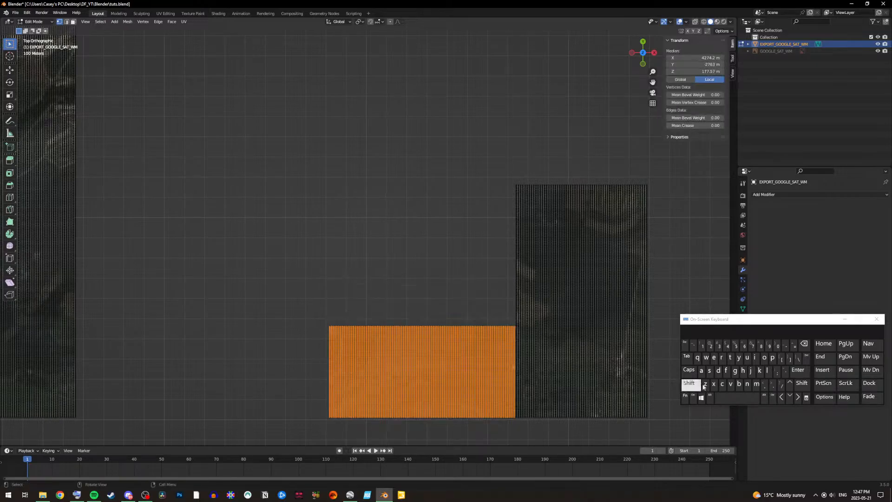
click(806, 359)
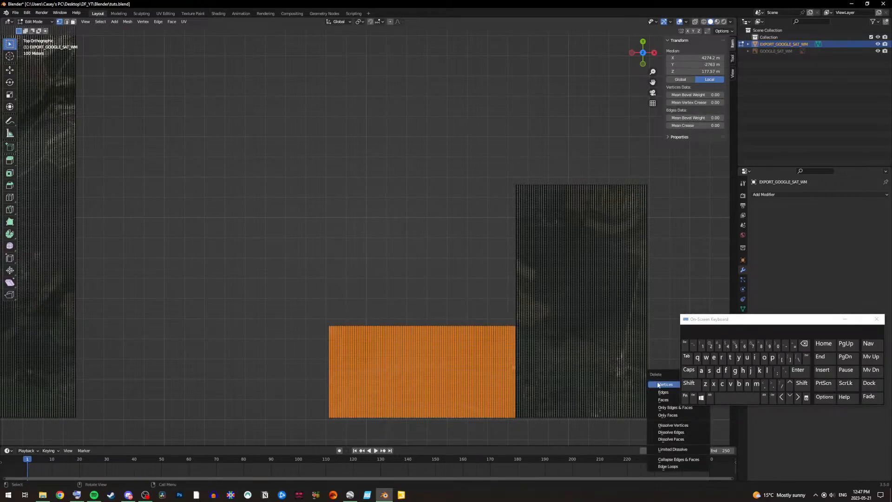
key(Return)
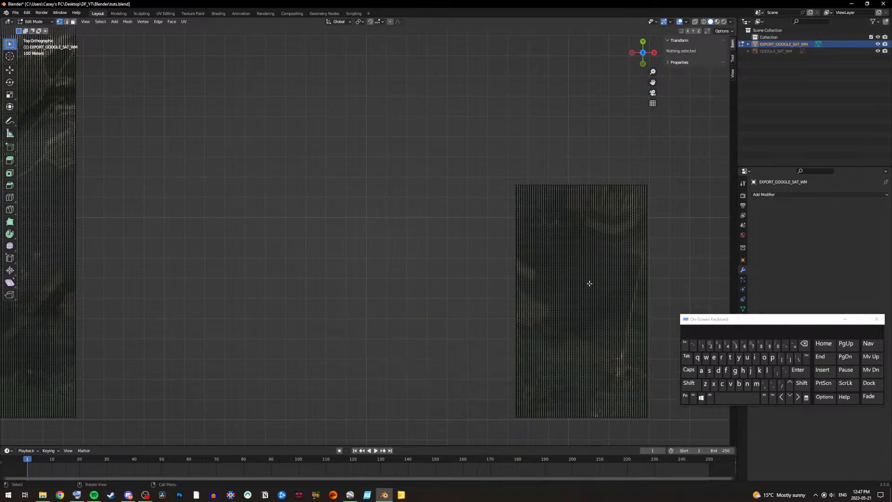
Step: Delete the rest of the isolated southeastern terrain remnant in two blocks, upper part first, down to its southern edge
drag(489, 132, 669, 333)
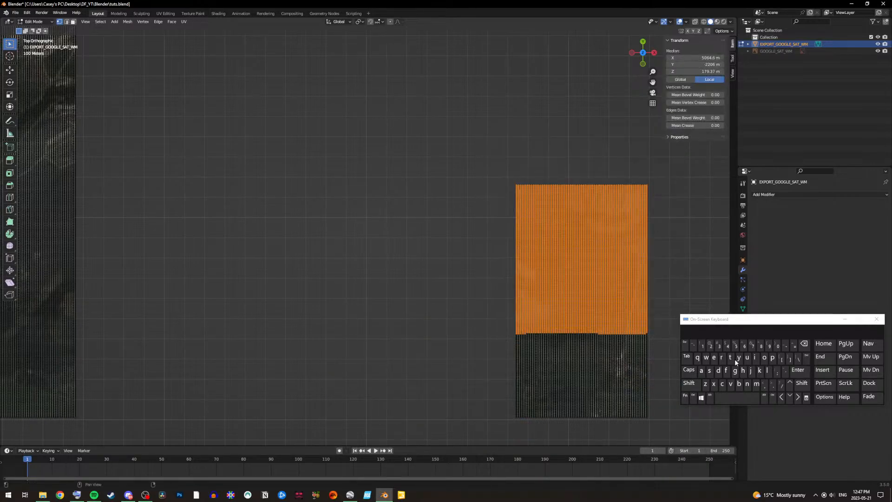
click(806, 356)
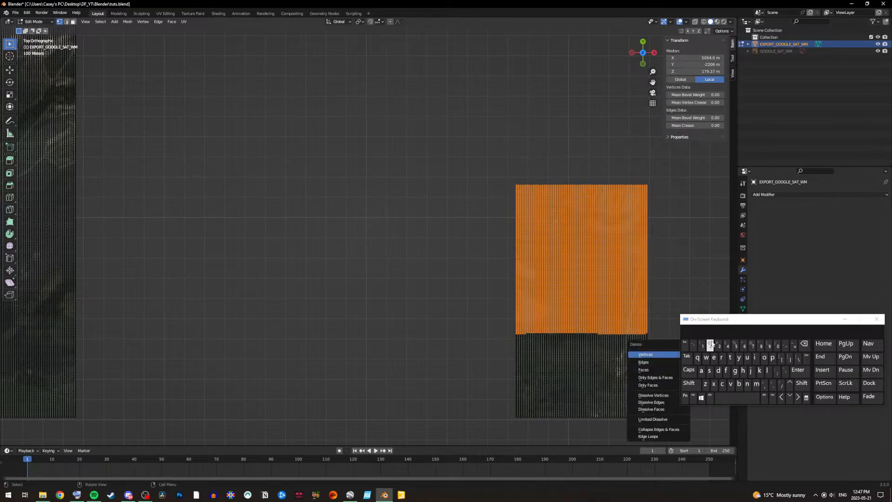
click(654, 355)
drag(481, 300, 666, 436)
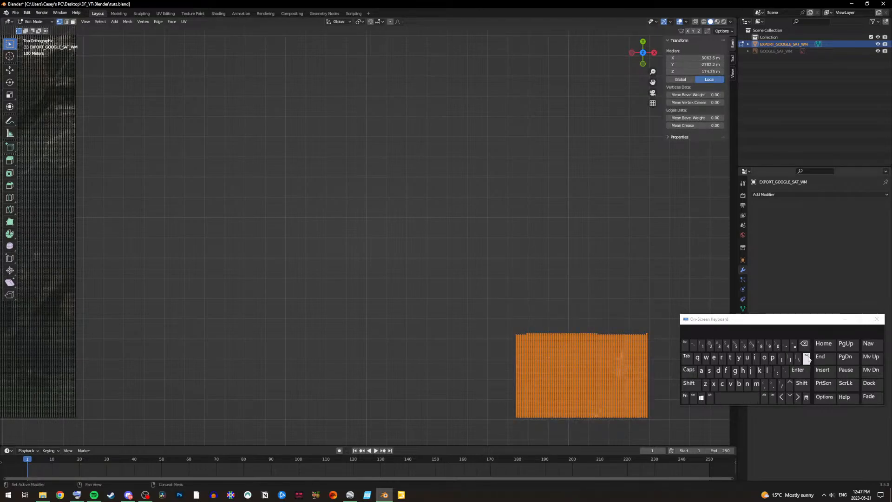
click(762, 321)
drag(762, 321, 731, 284)
click(766, 259)
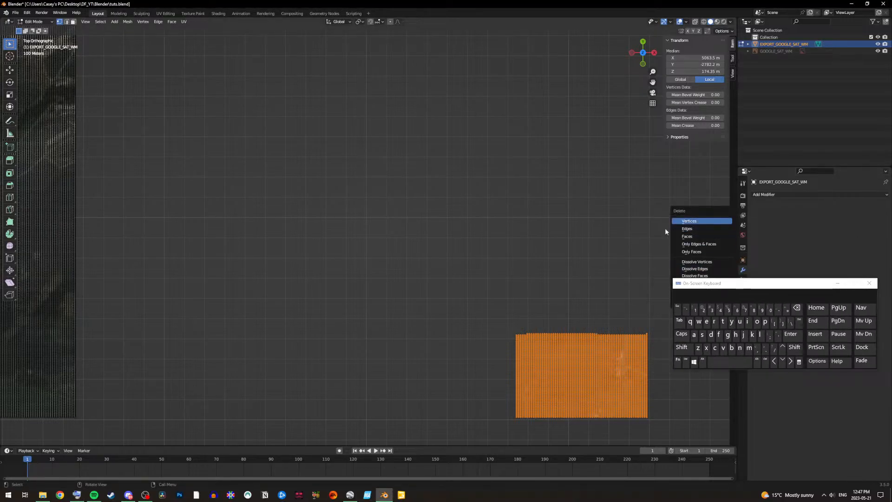
key(Return)
Step: Inspect the trimmed terrain's outline and check the coordinates of a vertex on its new eastern edge
scroll(554, 242, down, 6)
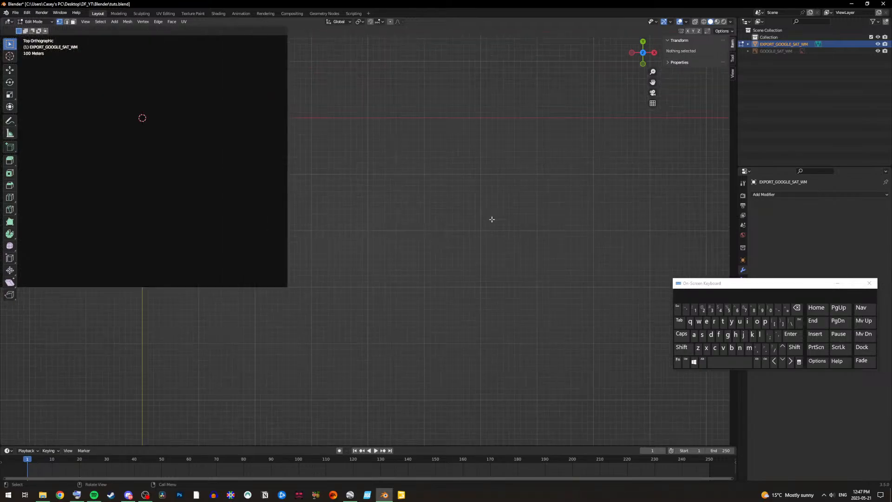
scroll(469, 175, down, 3)
drag(656, 86, 854, 142)
scroll(535, 197, up, 3)
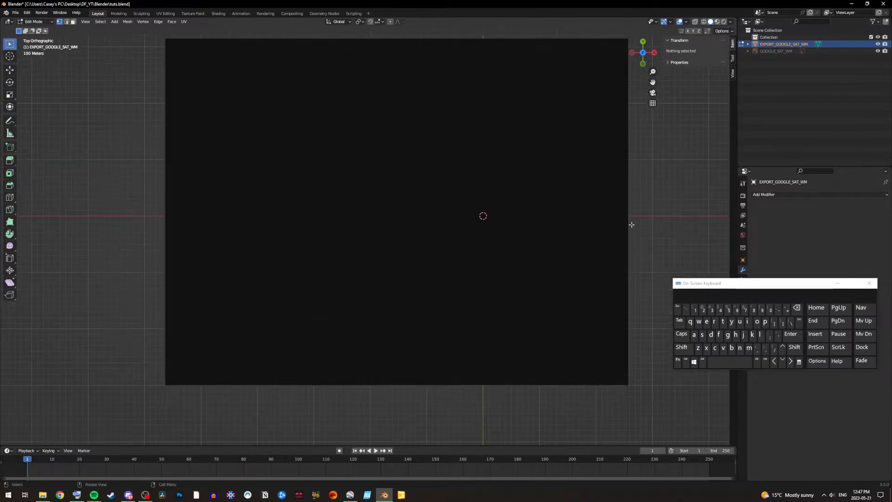
shift+middle_drag(683, 181, 628, 228)
scroll(595, 239, up, 5)
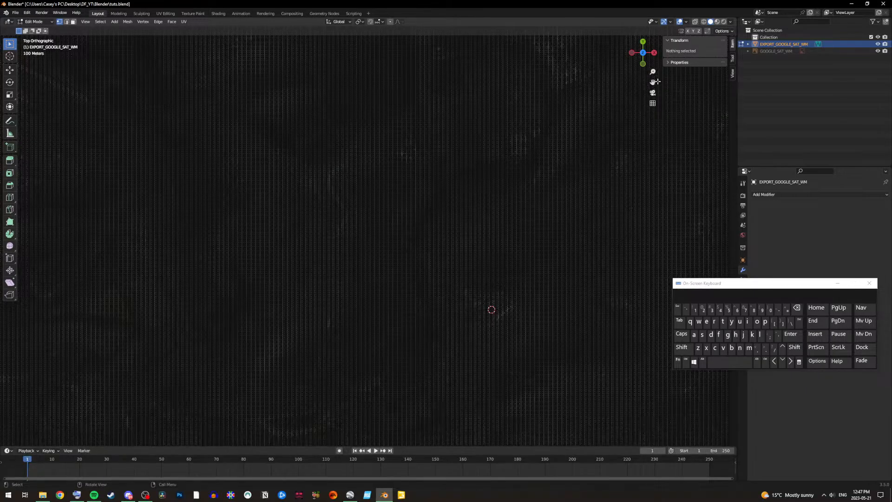
drag(653, 82, 452, 86)
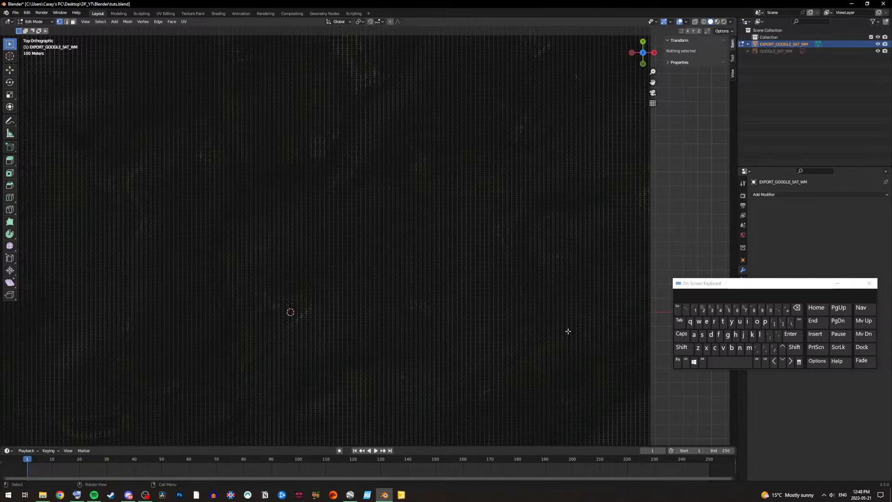
click(651, 297)
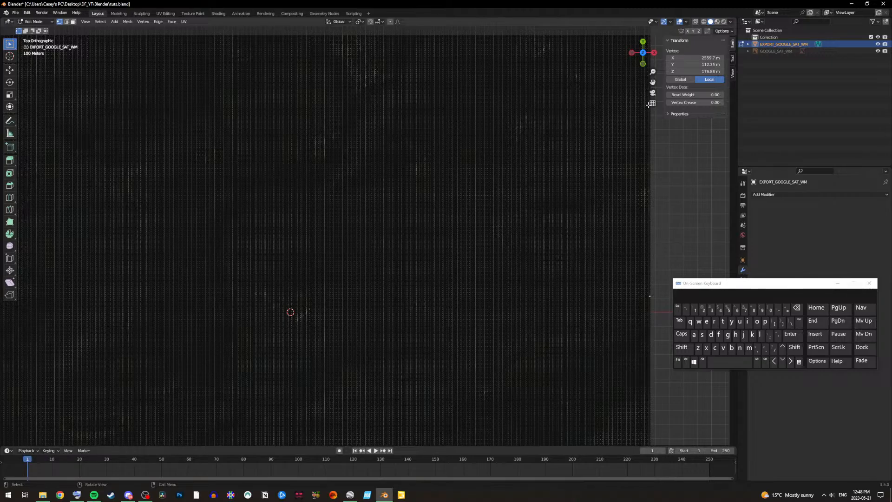
scroll(620, 142, down, 4)
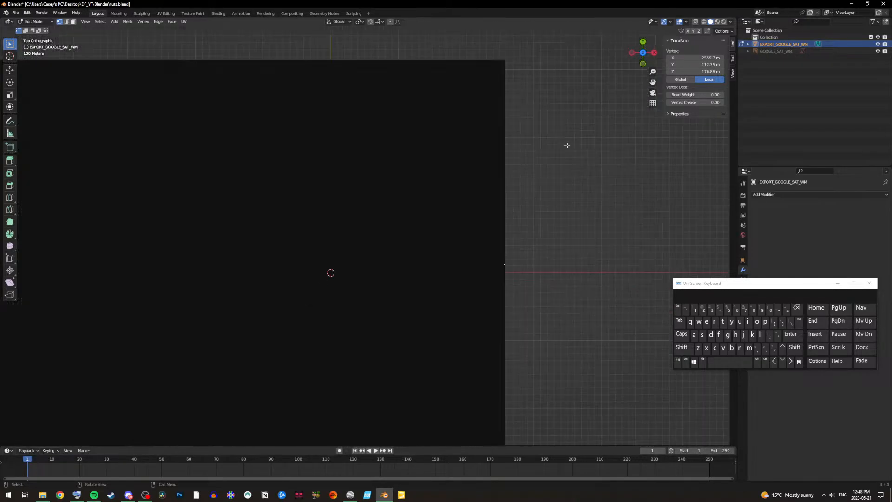
scroll(442, 192, up, 1)
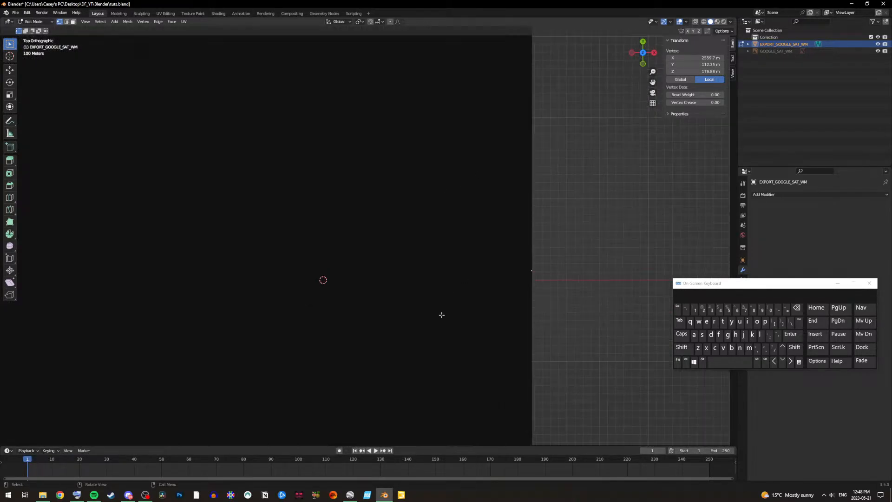
scroll(441, 315, up, 2)
Step: Switch to Google Earth and locate the northern end of the north-south measured line in the field below the road
click(352, 494)
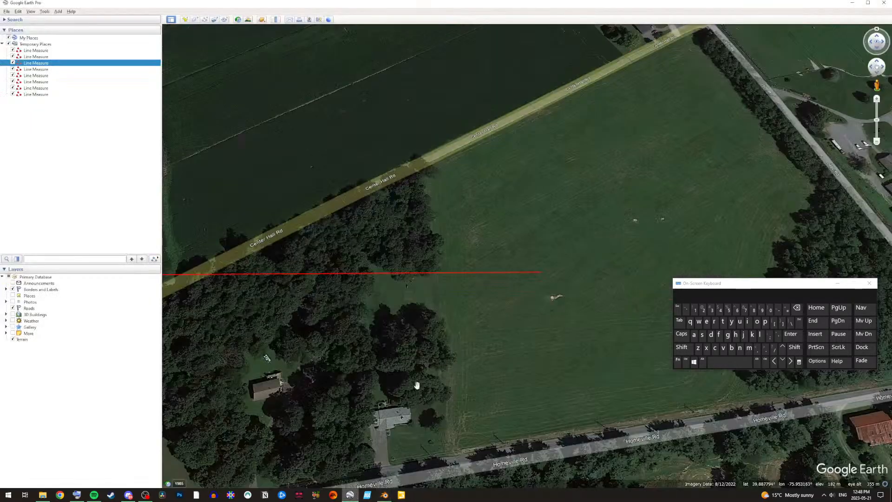
scroll(400, 315, down, 3)
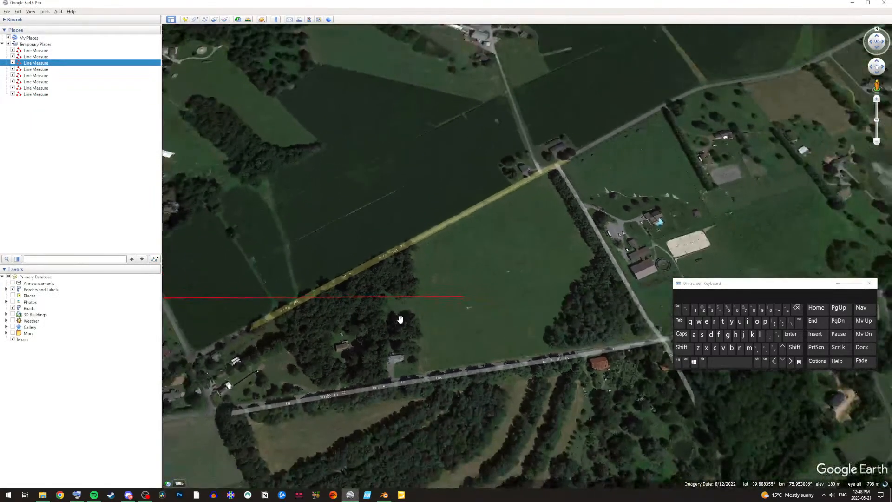
scroll(400, 318, down, 1)
drag(396, 299, 620, 386)
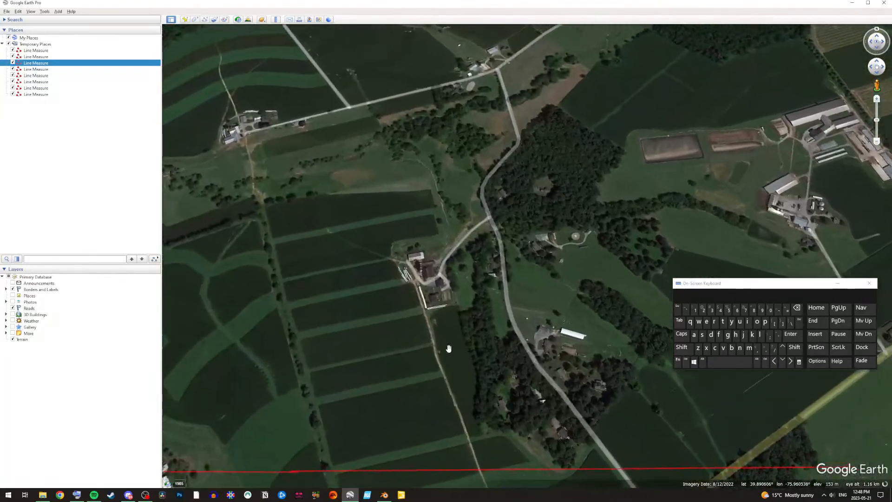
scroll(447, 348, down, 1)
scroll(310, 303, down, 1)
drag(310, 303, 584, 264)
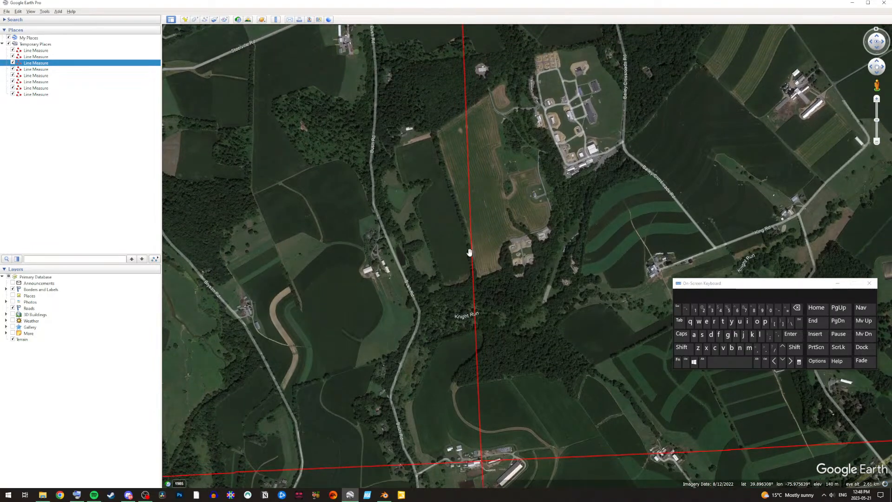
drag(449, 166, 474, 429)
scroll(477, 281, up, 3)
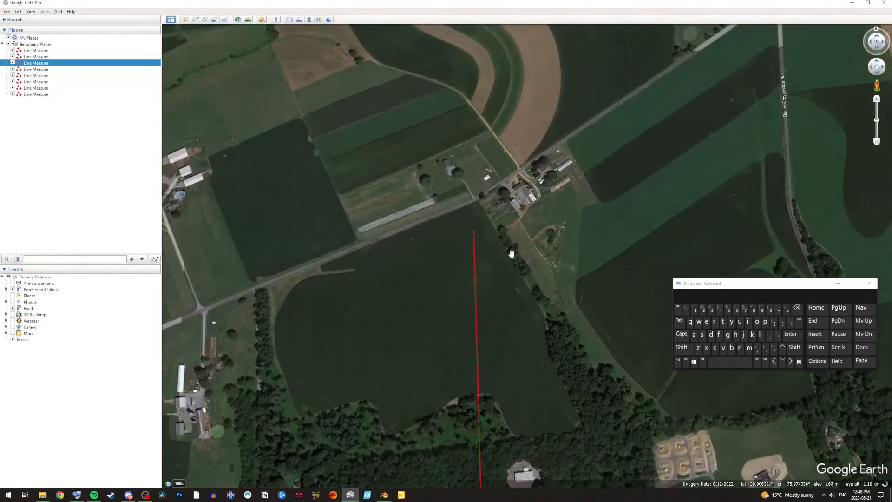
scroll(496, 243, up, 2)
scroll(461, 231, up, 1)
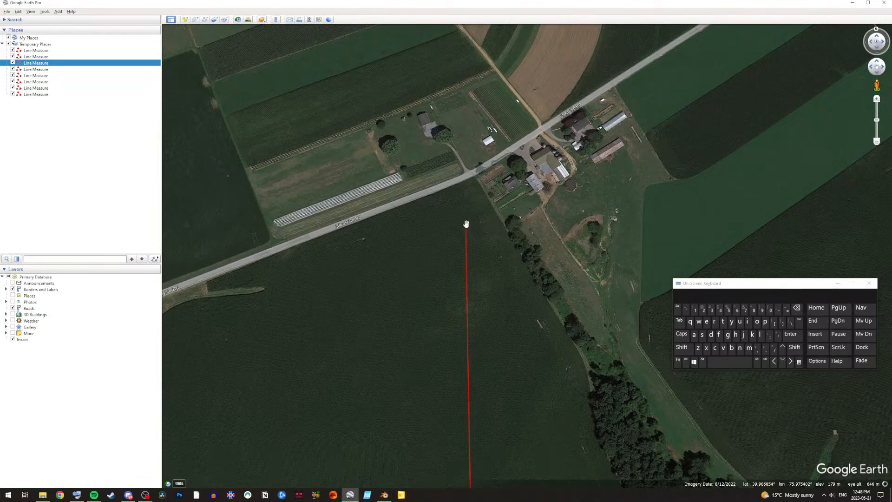
Step: Switch to Blender and select the terrain vertex at the field corner matching the northern end of the measured line
click(385, 494)
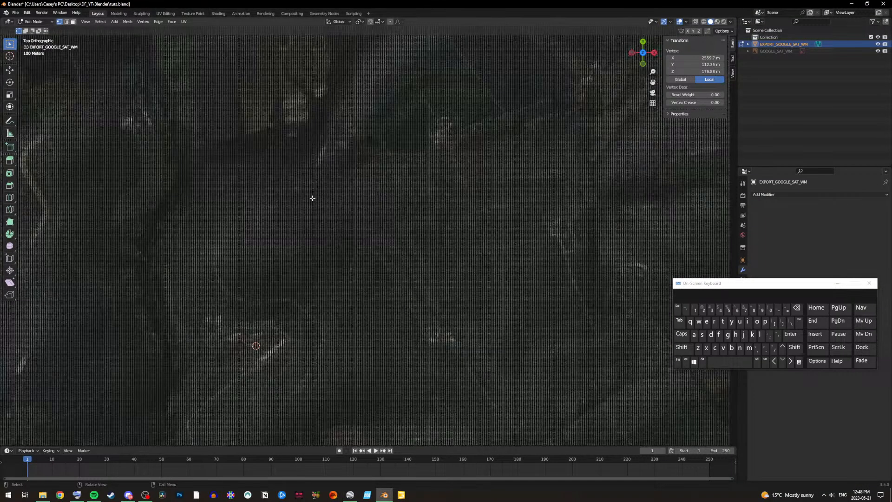
scroll(393, 172, up, 2)
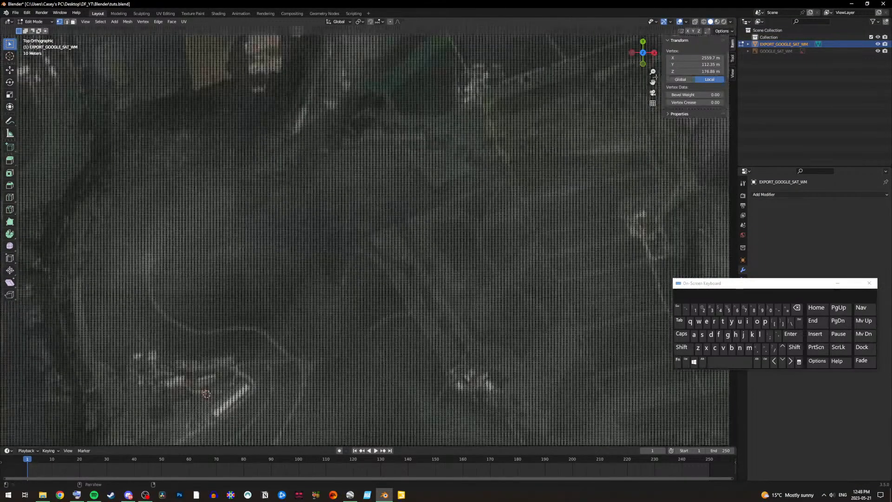
mouse_move(652, 82)
mouse_down()
mouse_move(764, 78)
mouse_move(822, 156)
mouse_move(822, 419)
mouse_move(651, 214)
mouse_move(651, 305)
mouse_move(693, 342)
mouse_move(658, 85)
mouse_up()
scroll(406, 180, up, 4)
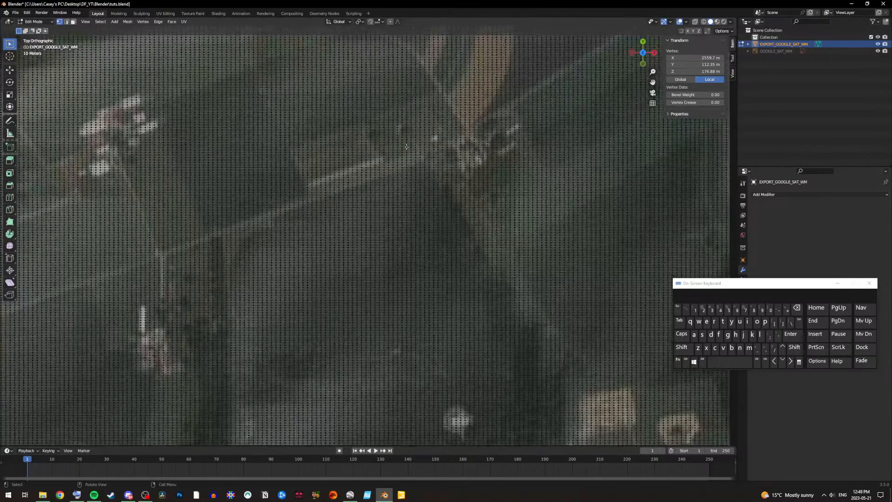
click(484, 171)
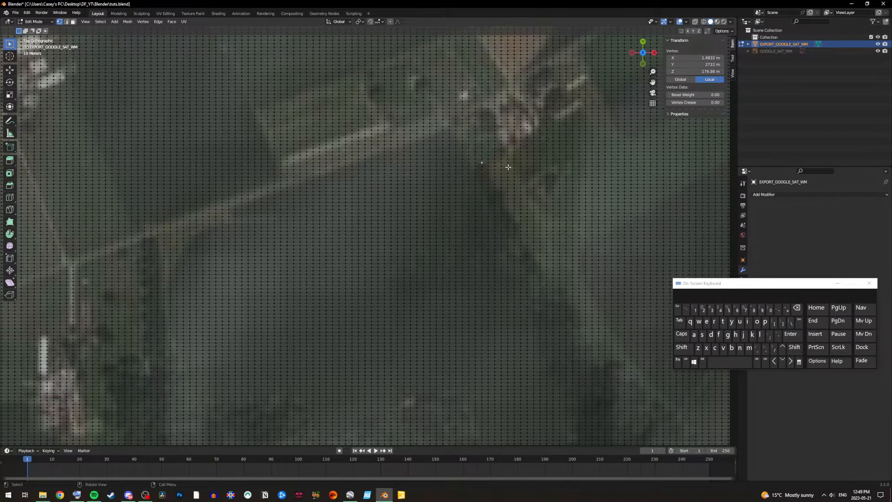
click(481, 169)
click(481, 162)
Step: Loop-select the east-west row of vertices through that northern boundary point and delete its vertices
click(702, 362)
alt+click(482, 162)
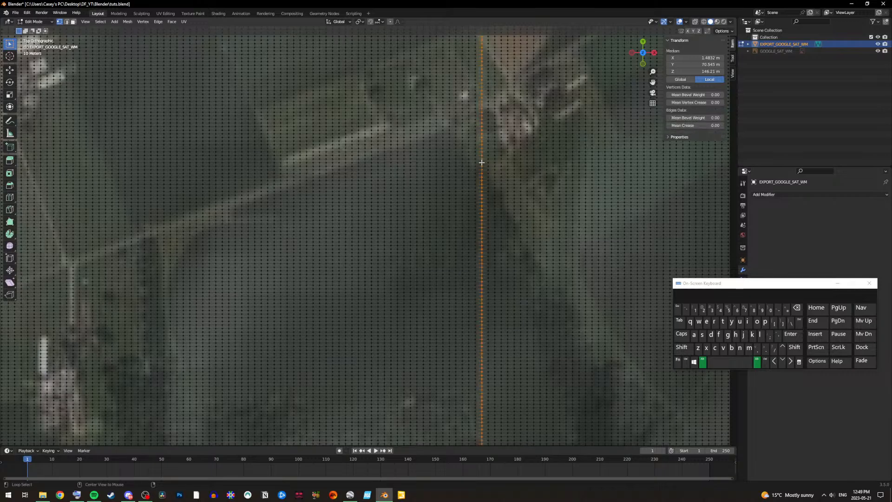
alt+click(491, 163)
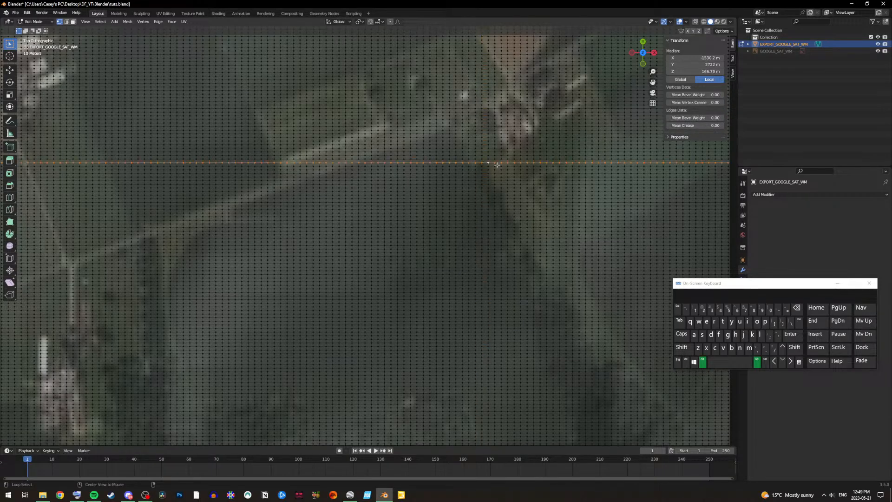
click(701, 364)
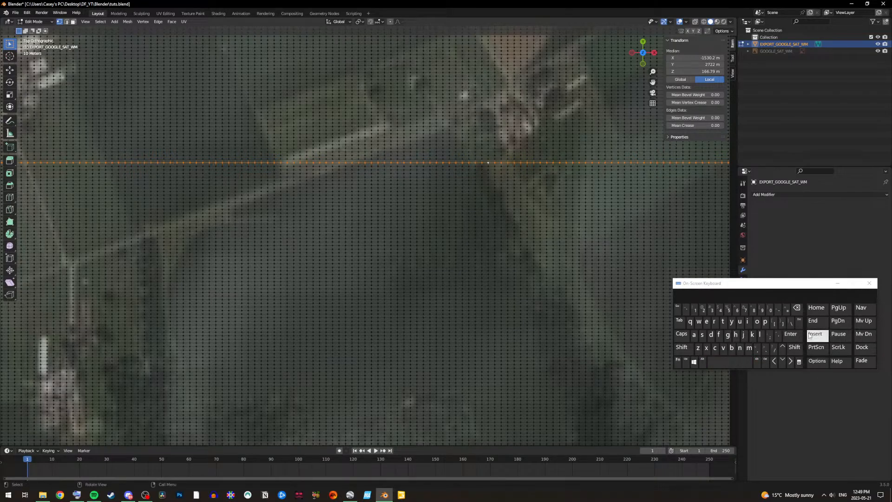
click(799, 322)
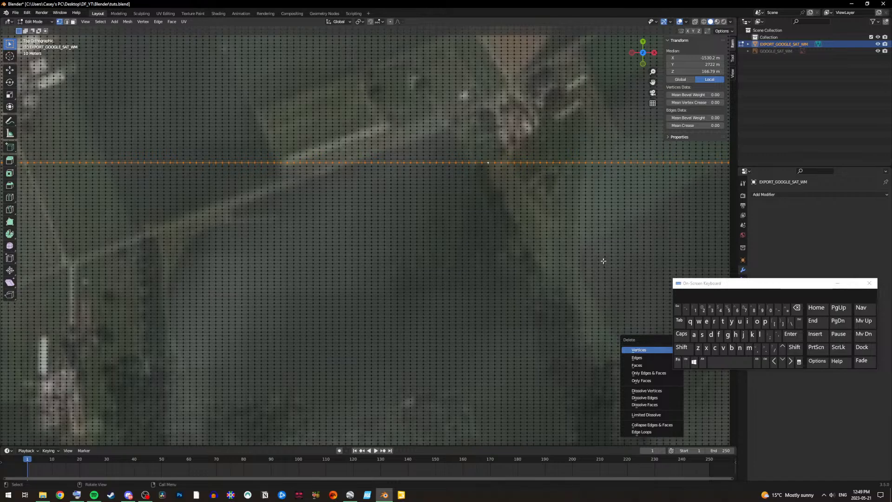
Step: Delete the block of terrain vertices at the northeastern corner, north of the new boundary gap
scroll(546, 230, down, 3)
drag(653, 82, 246, 124)
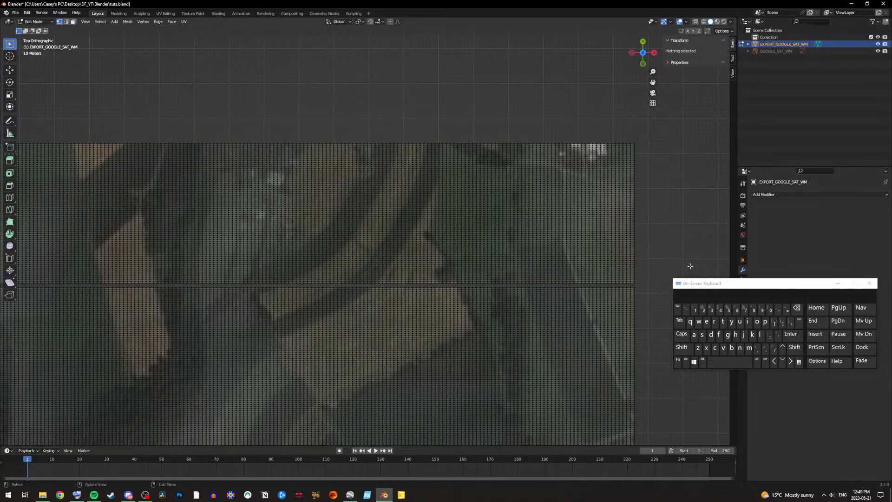
drag(640, 285, 301, 112)
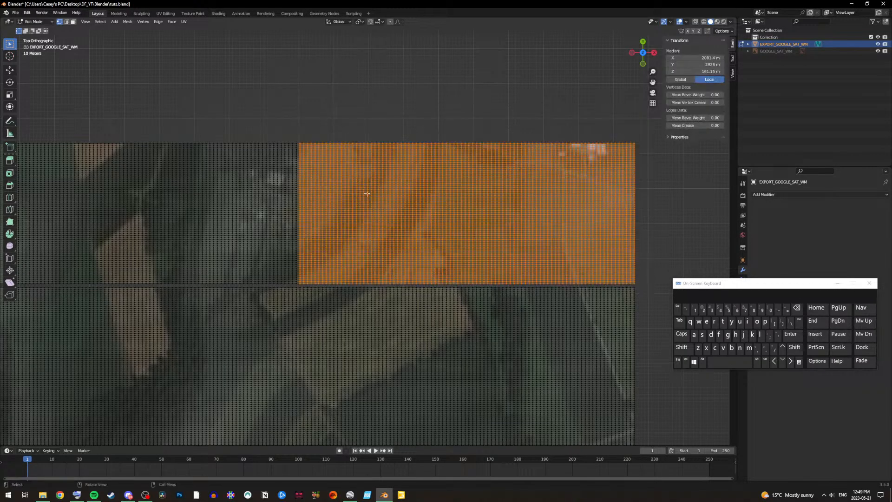
key(Delete)
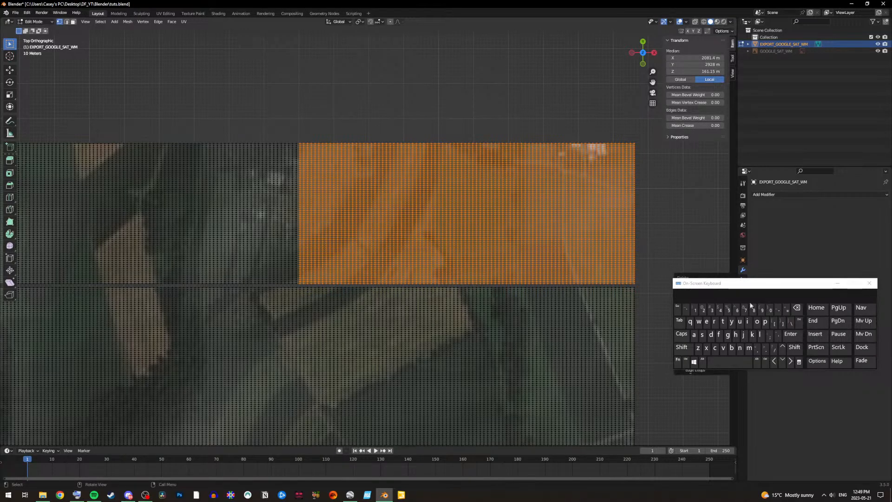
drag(701, 281, 705, 317)
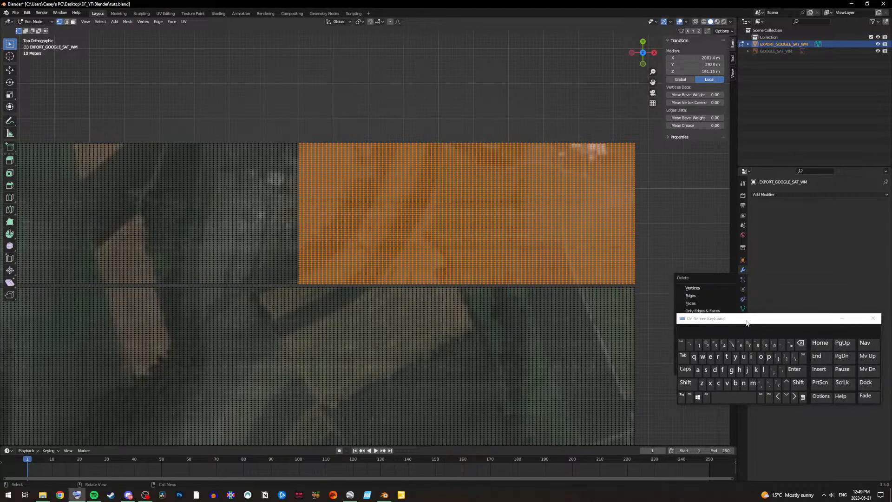
key(Return)
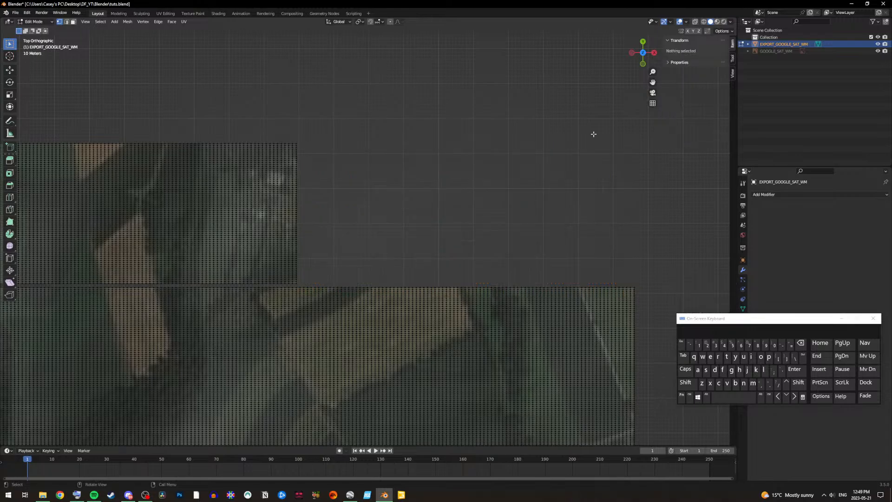
Step: Delete the next block of vertices to the west in the strip north of the boundary gap
drag(653, 85, 887, 126)
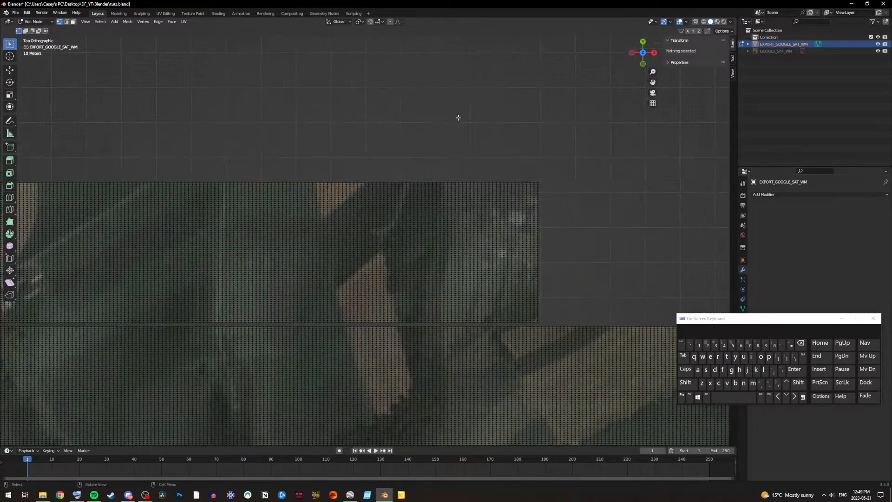
drag(121, 133, 594, 324)
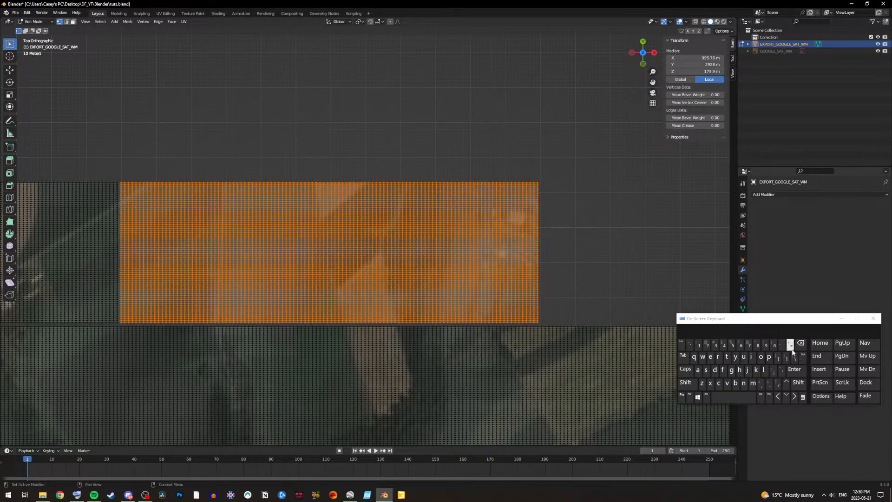
drag(751, 319, 649, 362)
click(685, 367)
click(610, 330)
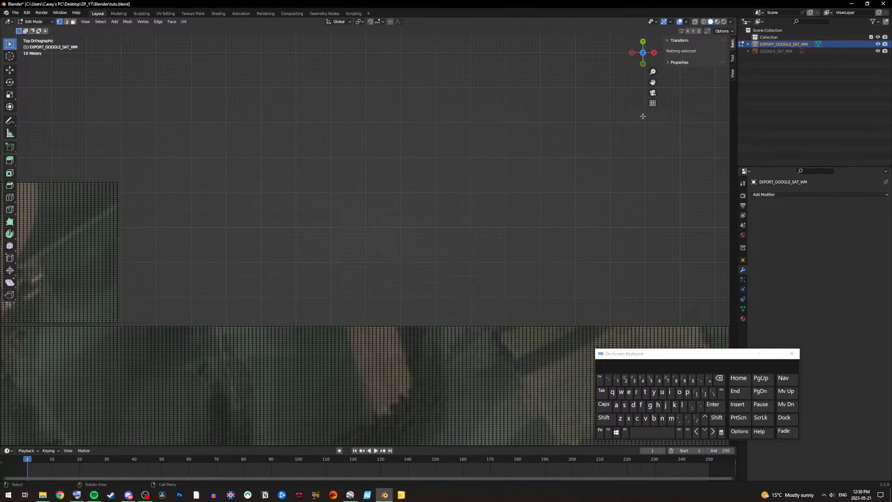
Step: Delete the block of terrain vertices north of the boundary gap that spans the green Y axis line
mouse_move(660, 84)
mouse_down()
mouse_move(889, 83)
mouse_move(654, 82)
mouse_up()
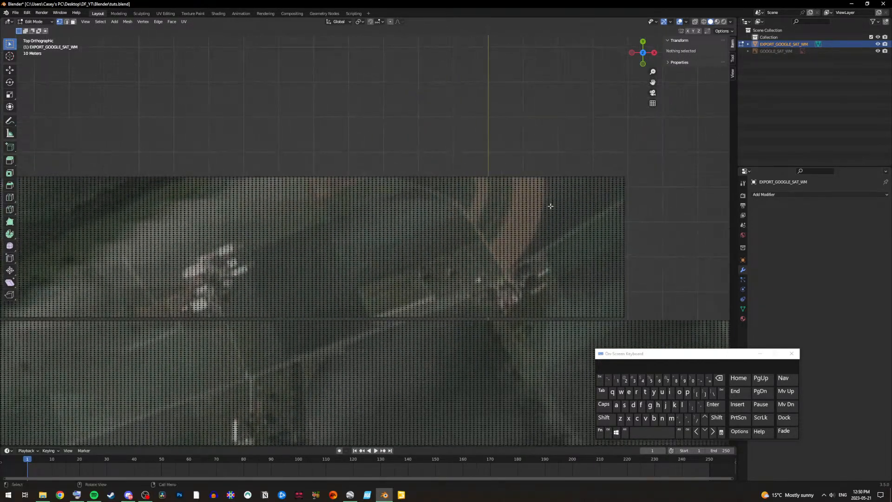
drag(182, 105, 668, 318)
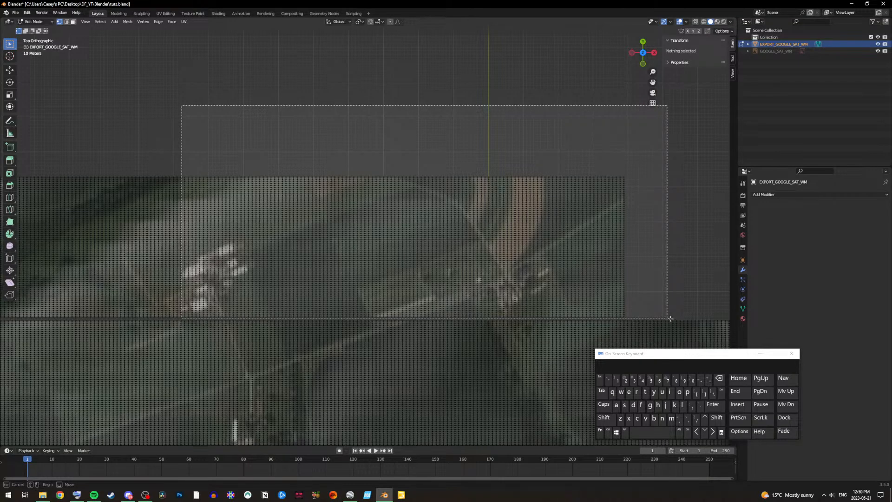
drag(668, 318, 668, 318)
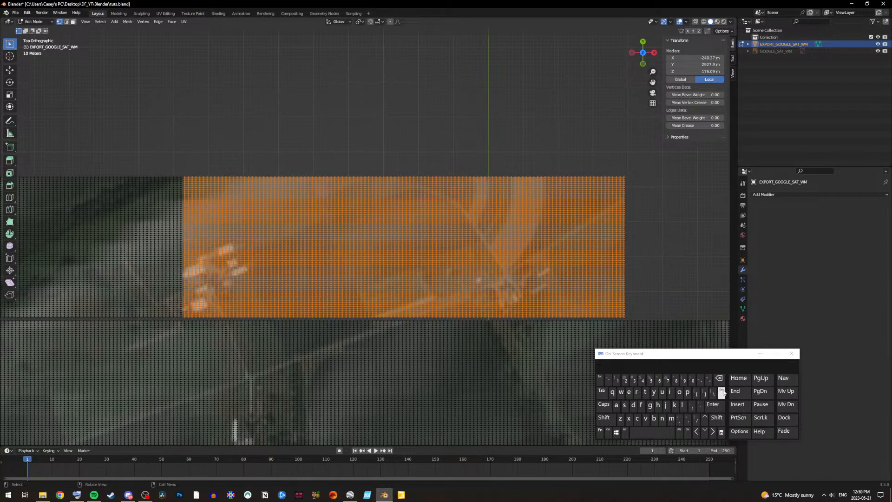
click(721, 393)
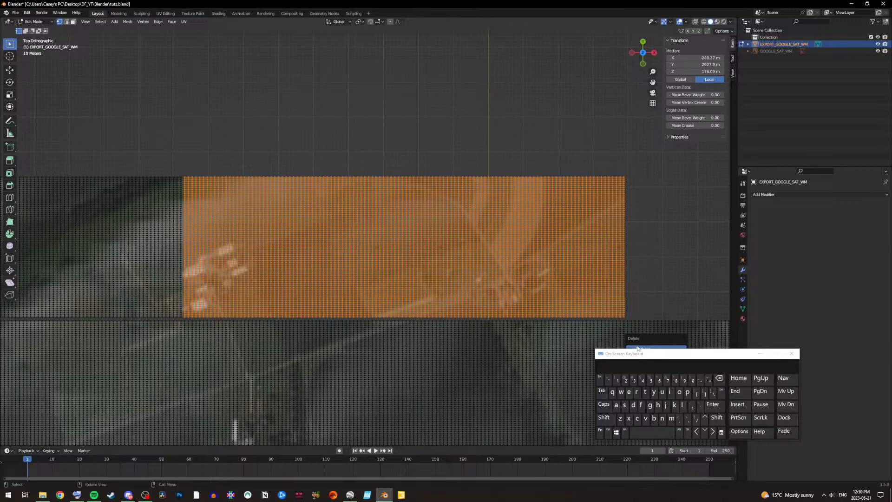
Step: Delete the adjoining block of vertices west of the Y axis in the strip north of the boundary gap
drag(654, 83, 891, 62)
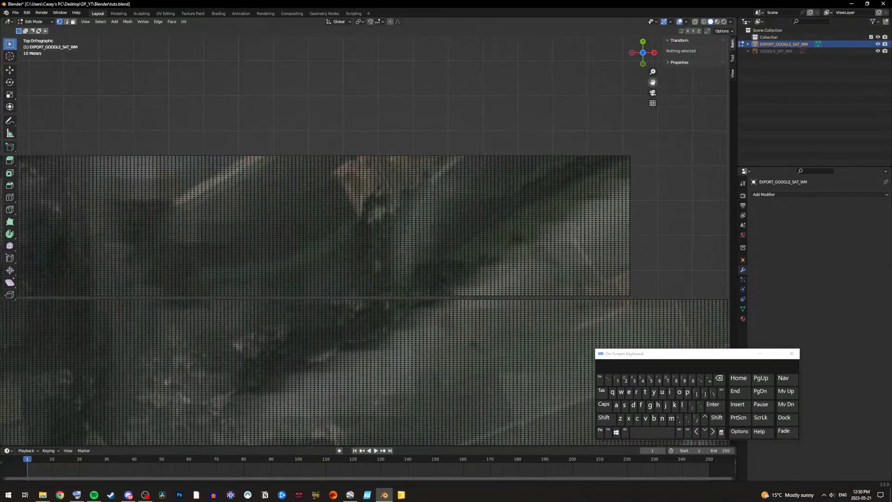
drag(132, 122, 658, 296)
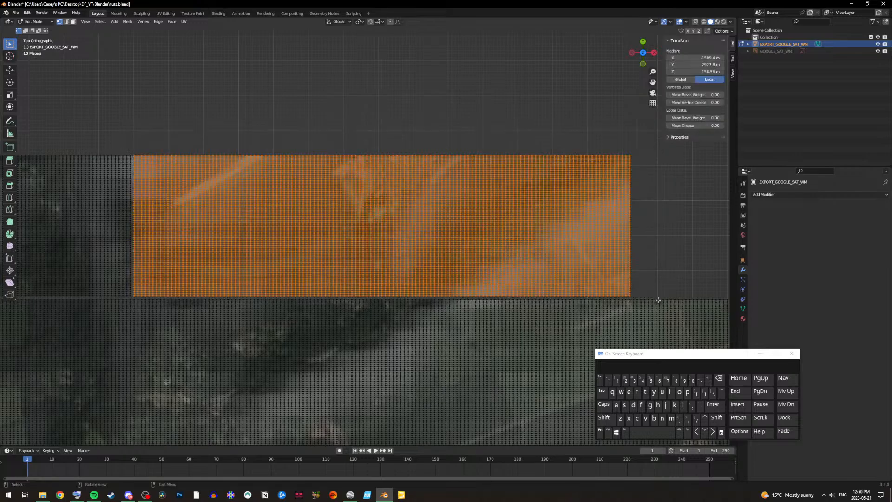
click(721, 392)
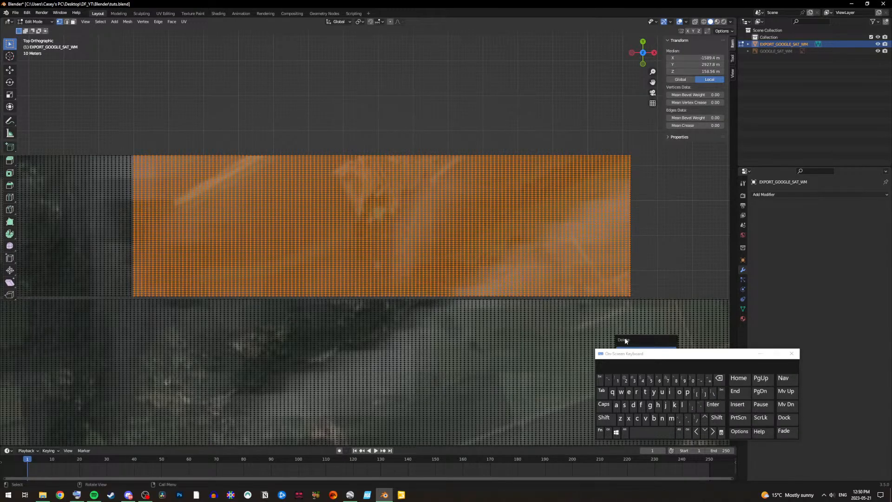
click(622, 350)
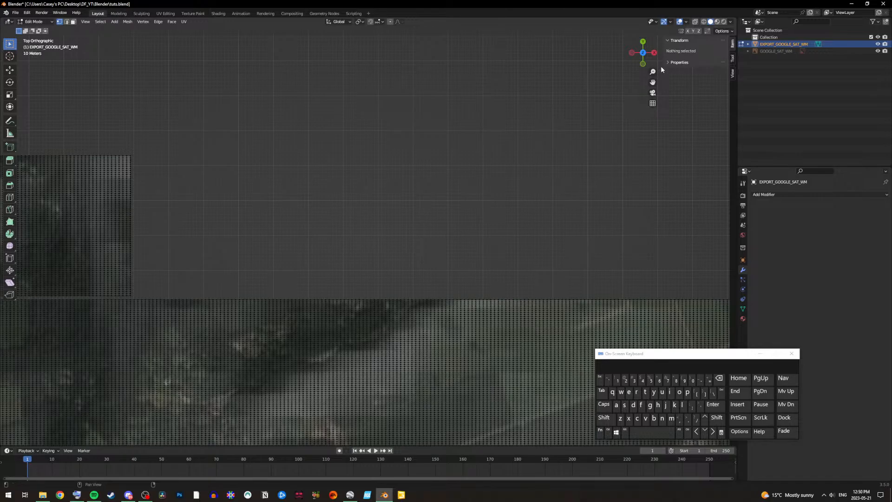
Step: Continue westward along the northern strip and delete the next block of vertices above the boundary gap
drag(652, 82, 709, 92)
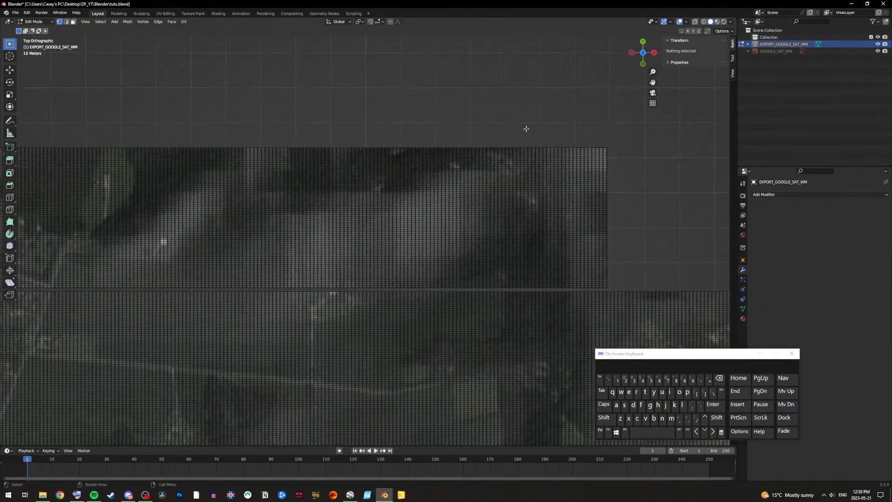
drag(194, 112, 637, 290)
key(x)
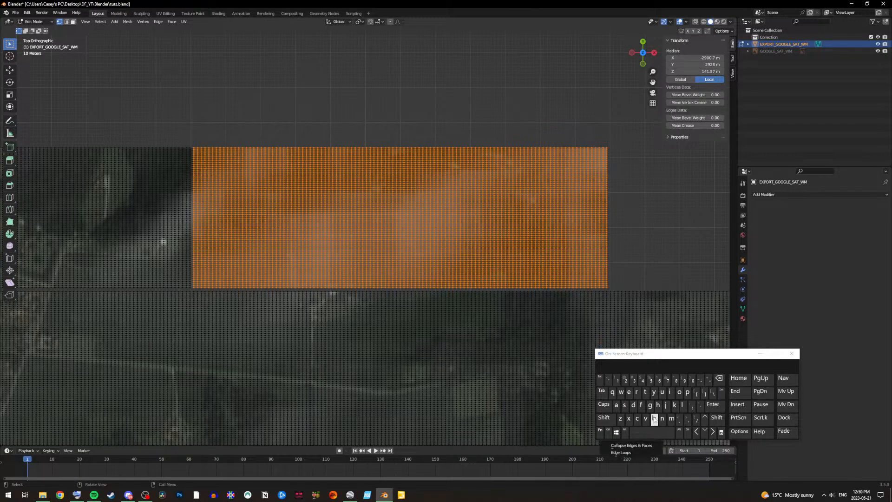
drag(626, 359, 690, 369)
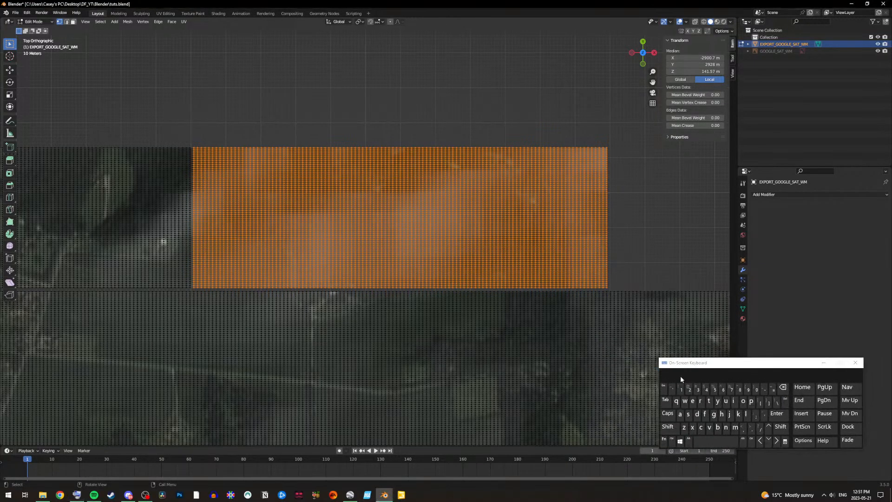
click(783, 392)
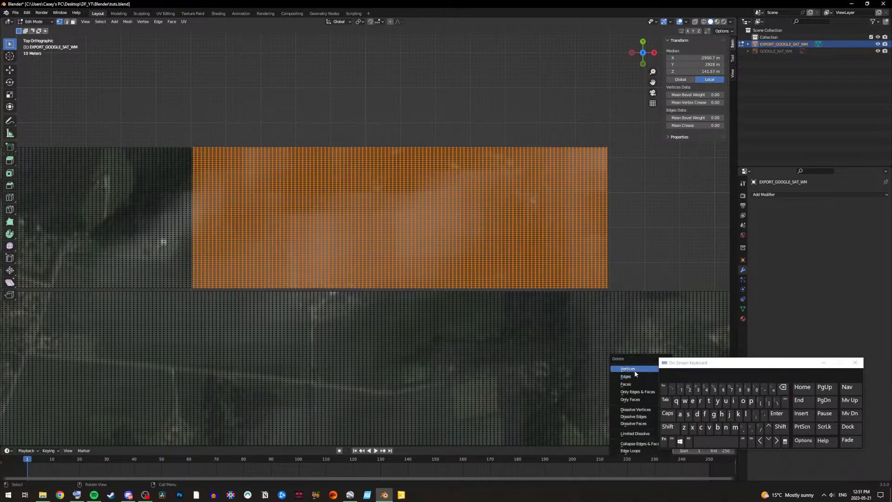
key(Return)
Step: Delete the second-to-last block of northern strip vertices, leaving only the section at the terrain's northwestern corner
drag(653, 82, 891, 106)
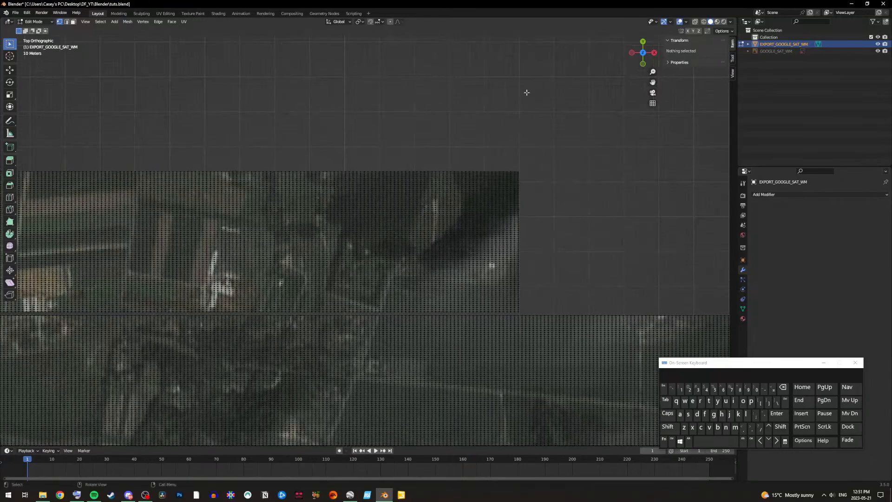
drag(530, 142, 119, 314)
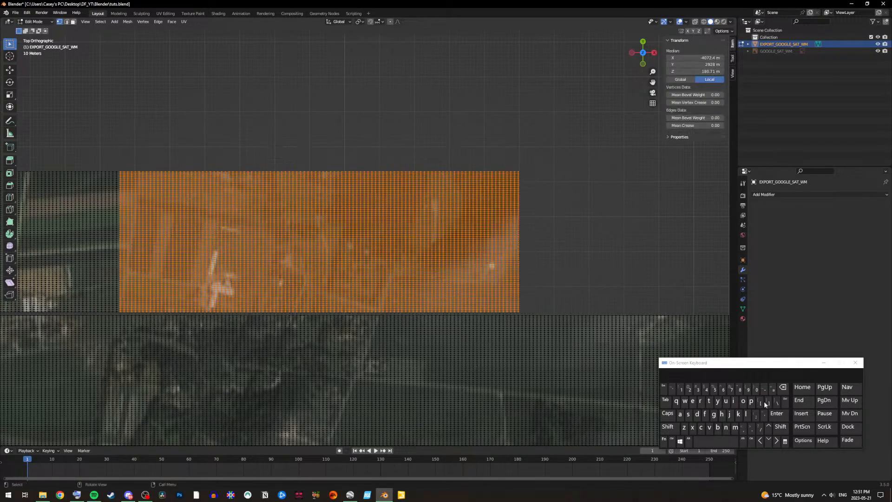
click(784, 399)
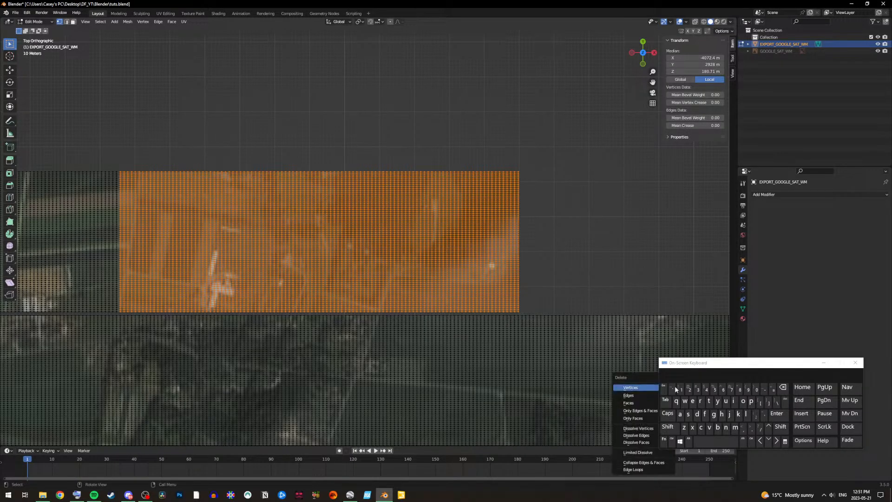
key(Return)
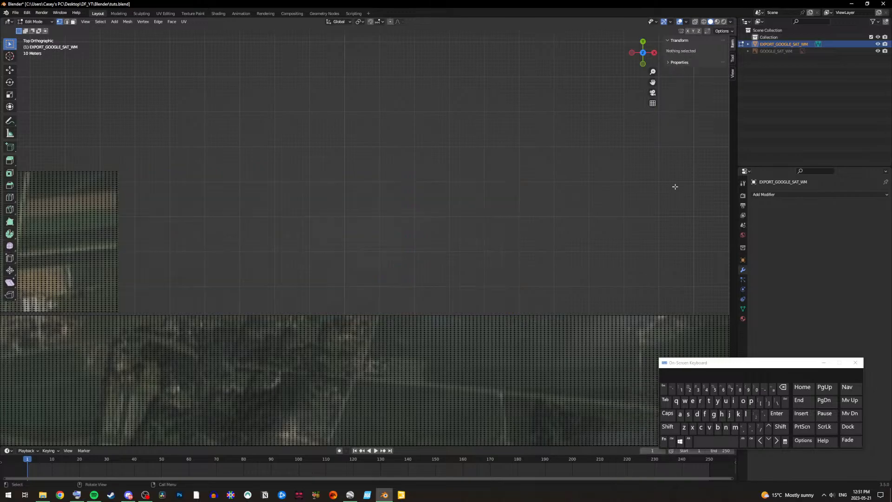
Step: Delete the last block of strip vertices at the northwestern corner, keeping the vertex row south of the gap unselected
drag(653, 82, 857, 86)
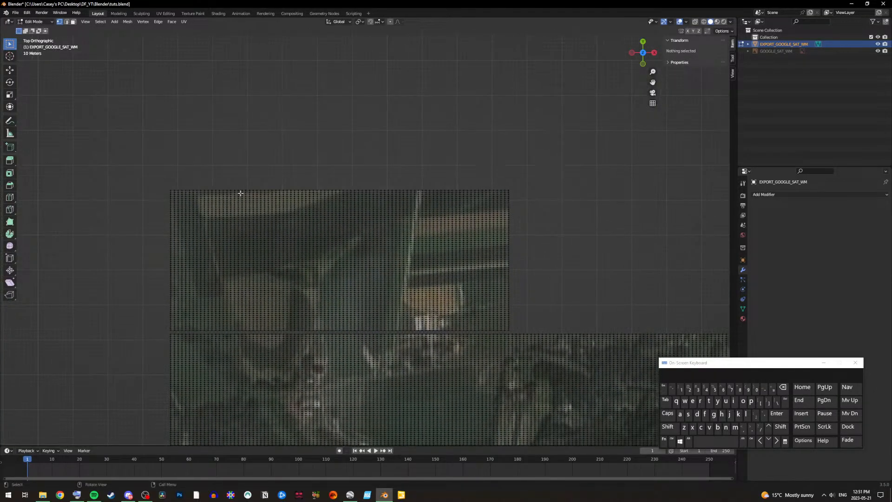
drag(155, 158, 549, 333)
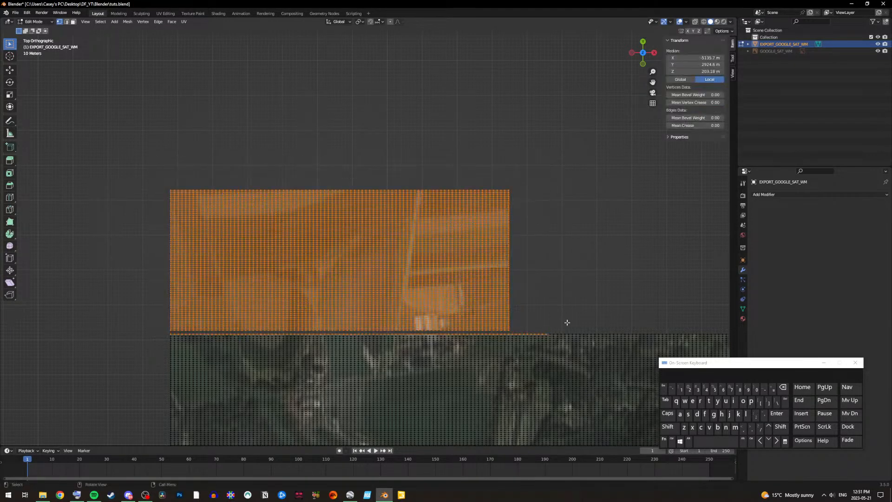
key(ctrl+z)
drag(132, 161, 566, 336)
click(784, 402)
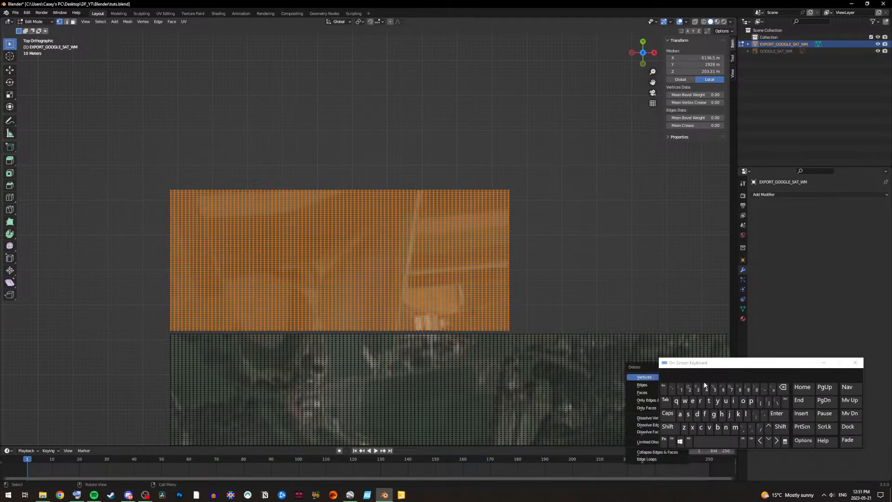
key(Return)
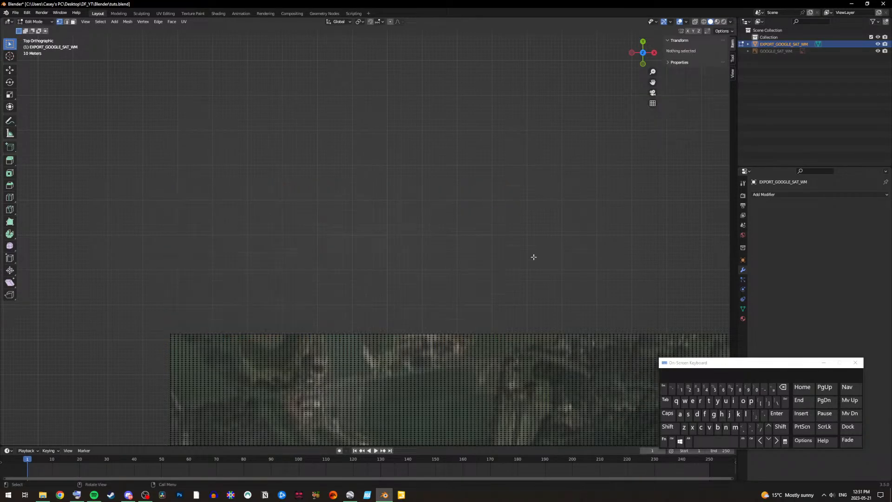
Step: Examine the northwestern corner of the trimmed terrain mesh
scroll(533, 255, down, 3)
scroll(528, 236, up, 3)
scroll(587, 150, down, 1)
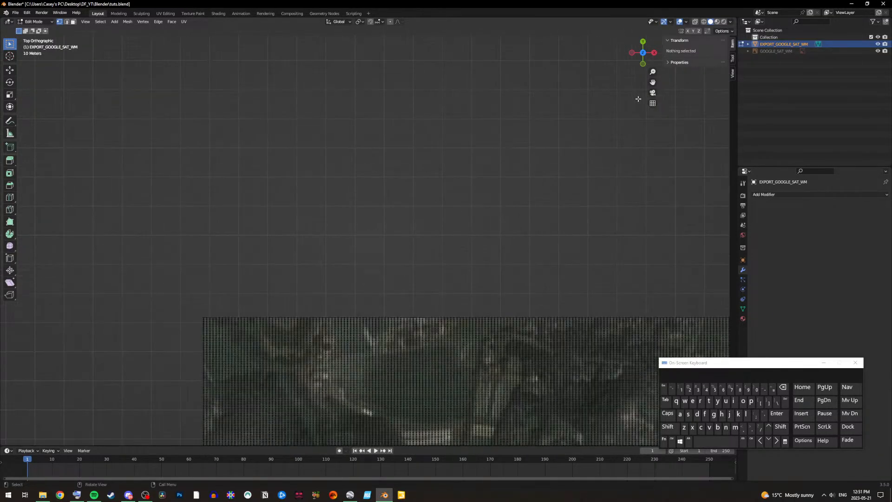
drag(652, 82, 629, 109)
scroll(595, 239, down, 1)
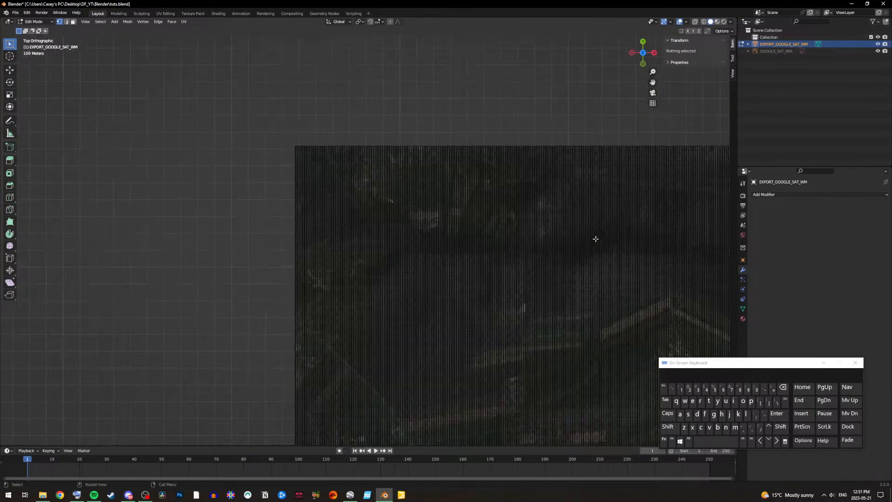
scroll(589, 237, down, 4)
scroll(589, 237, up, 4)
scroll(522, 357, up, 1)
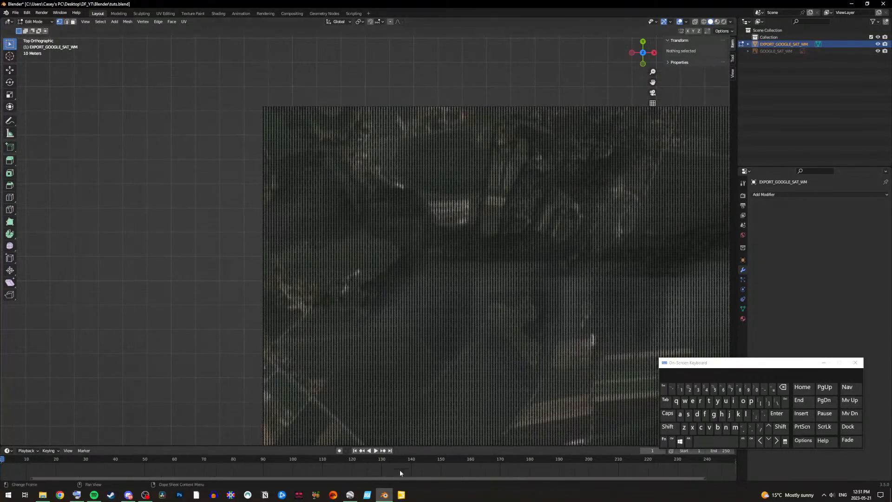
Step: Switch to Google Earth Pro and examine where the measured line's western end falls in the brown field south of Schoolhouse Rd
click(351, 496)
drag(370, 433, 611, 137)
drag(395, 374, 640, 147)
scroll(560, 272, down, 4)
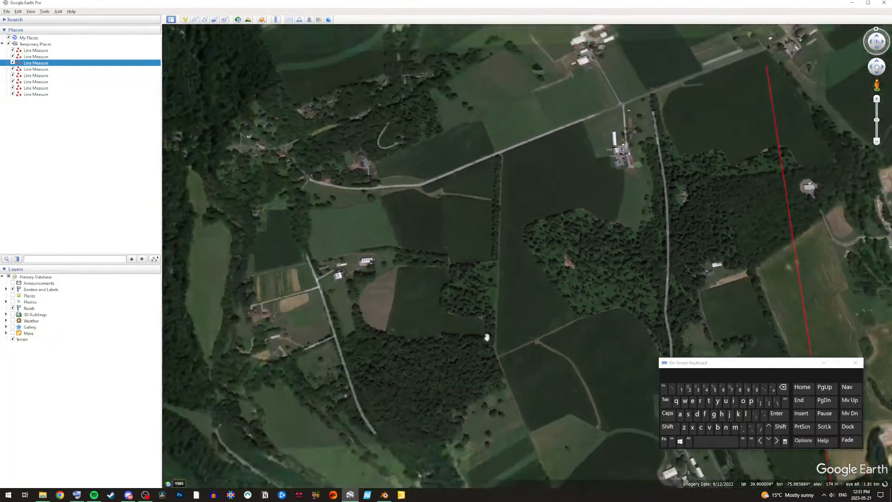
drag(490, 328, 571, 261)
scroll(571, 261, down, 3)
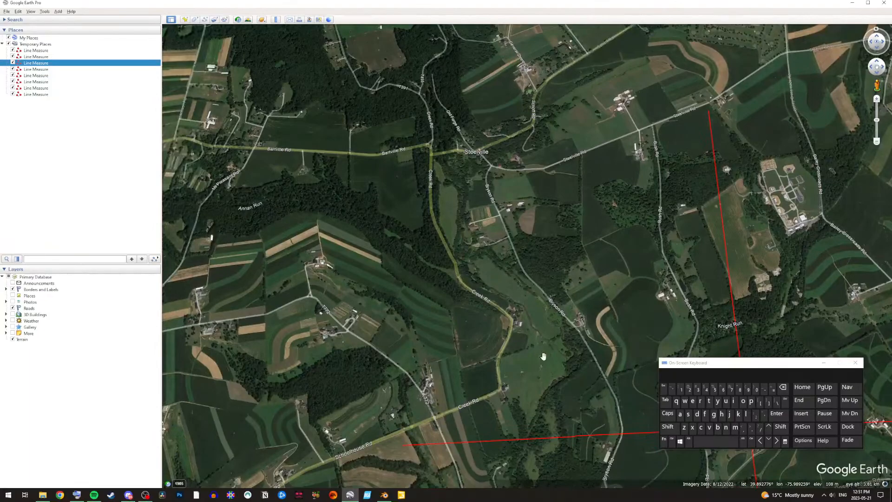
drag(543, 356, 566, 181)
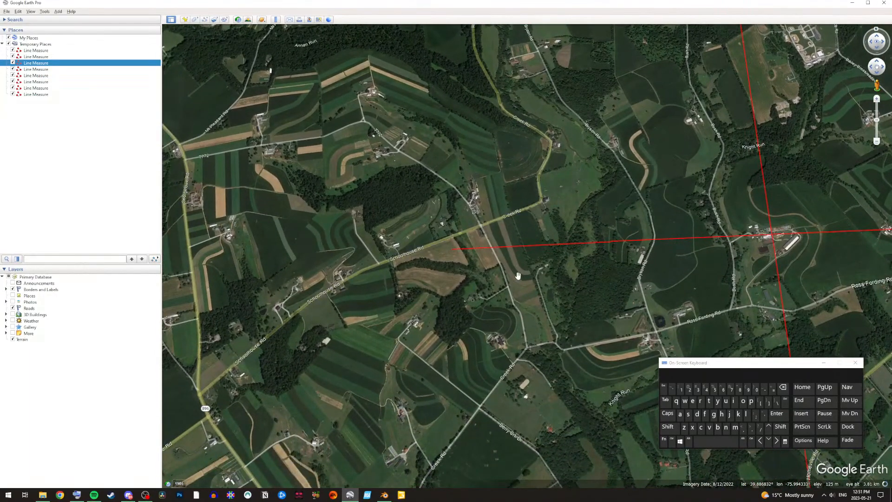
scroll(518, 276, up, 2)
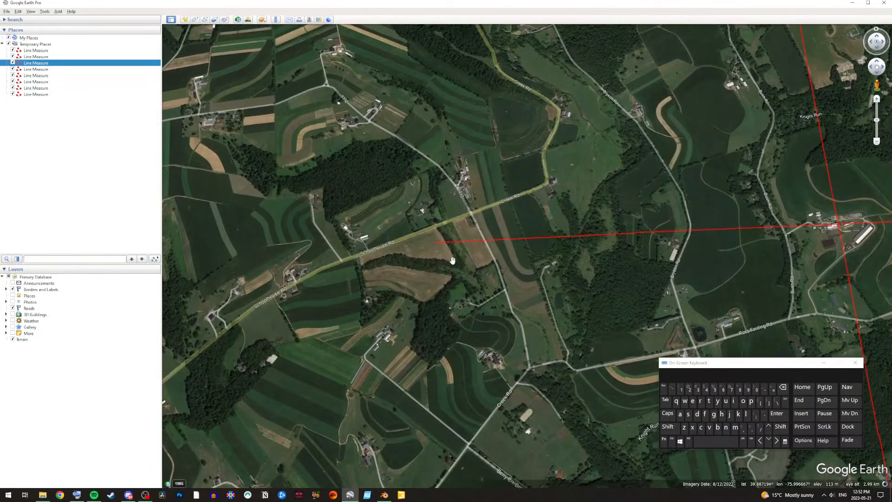
scroll(452, 255, up, 5)
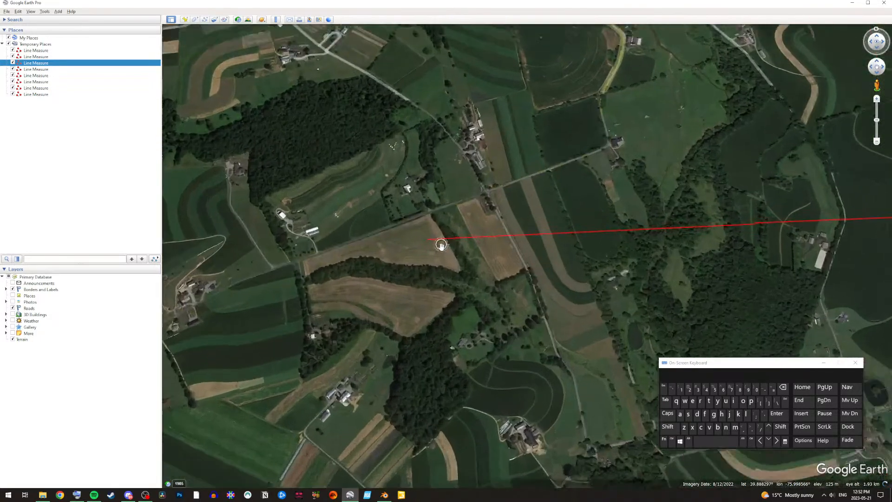
scroll(412, 226, up, 3)
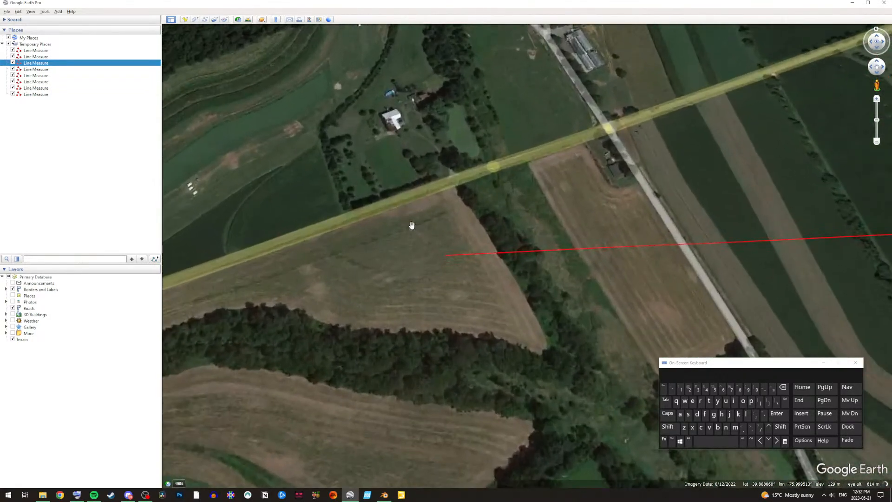
scroll(441, 194, up, 2)
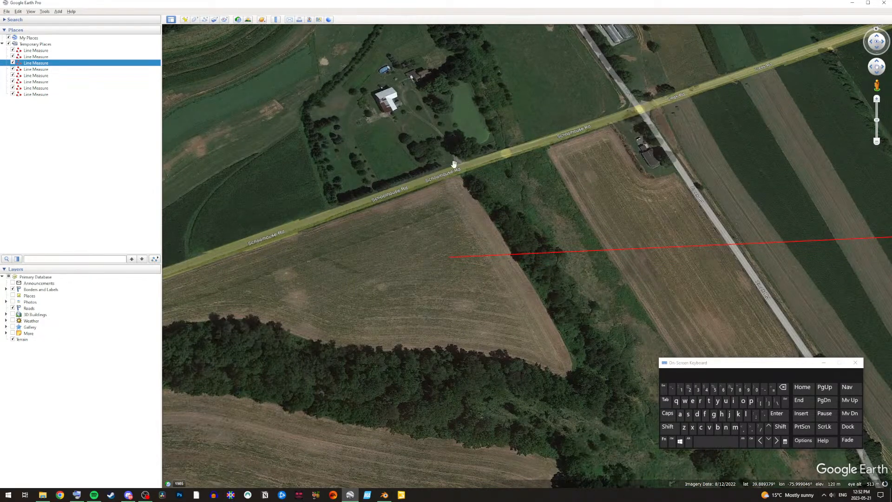
Step: Switch to Blender and search the western terrain for the brown field where the measured line ends
click(384, 495)
scroll(411, 343, down, 3)
scroll(422, 343, up, 4)
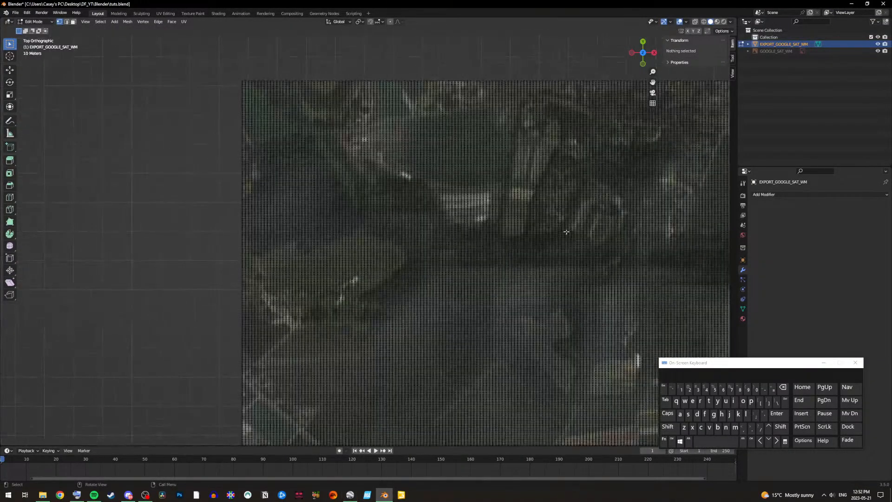
drag(653, 82, 19, 0)
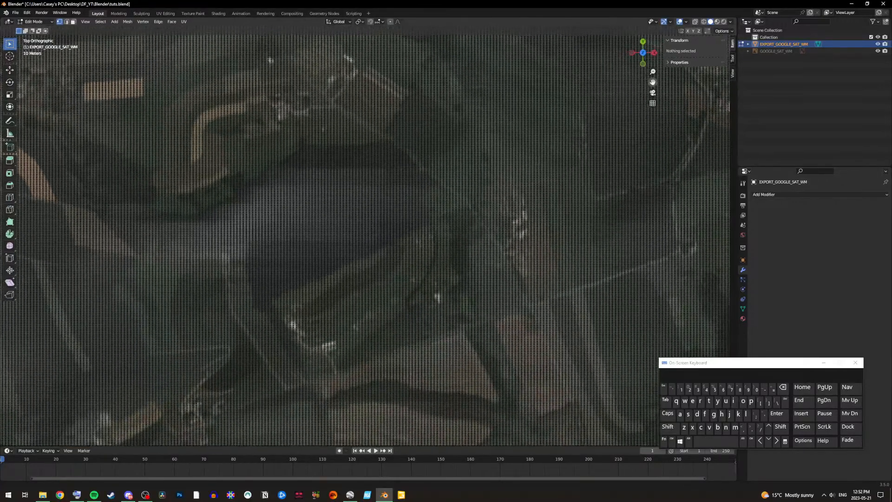
scroll(636, 192, down, 6)
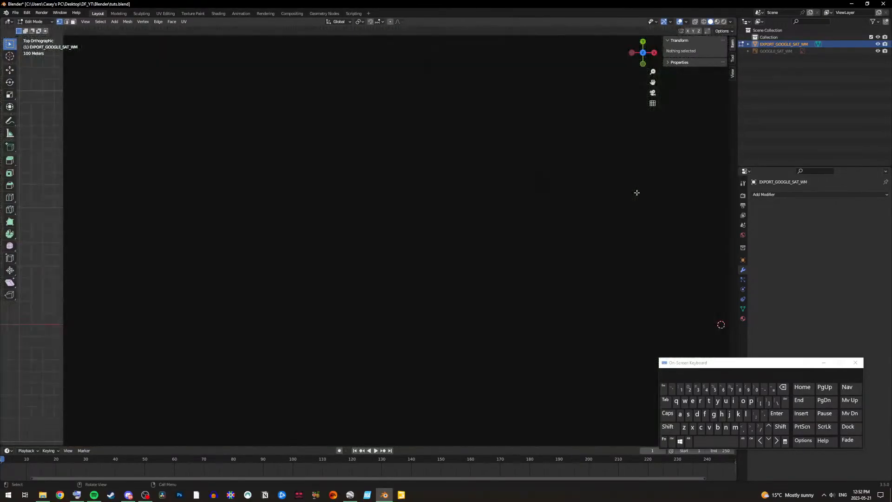
scroll(524, 338, up, 4)
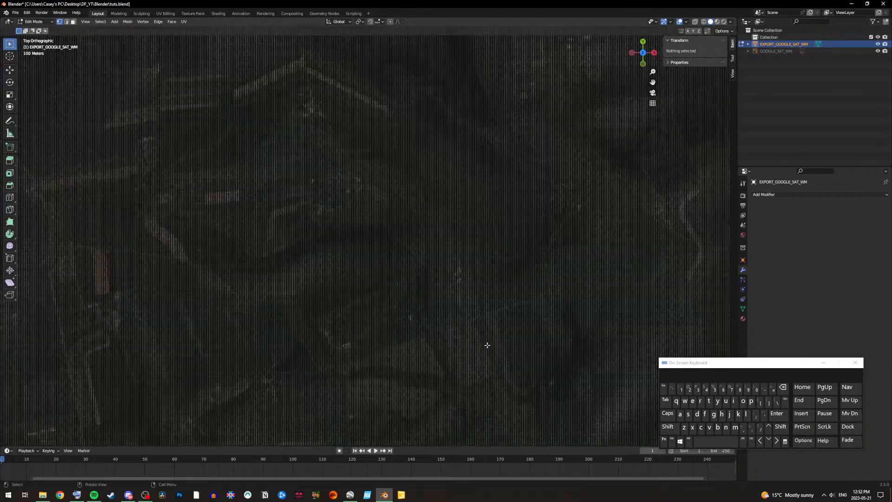
scroll(444, 333, up, 3)
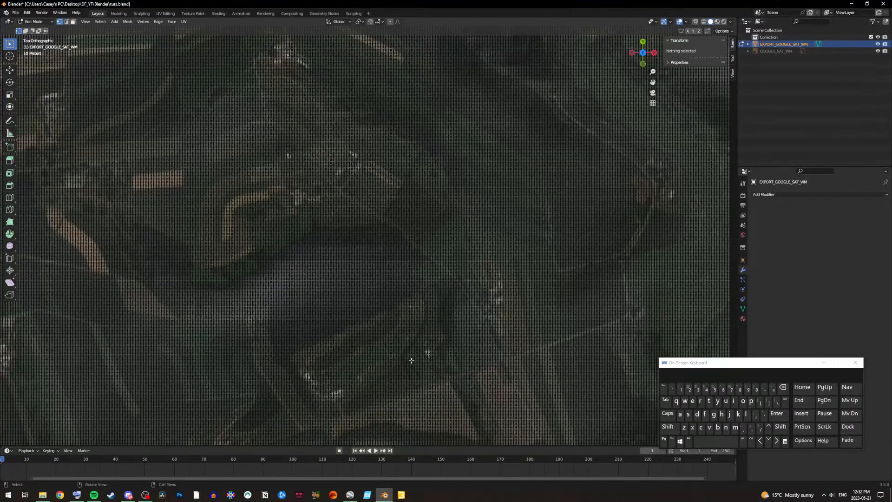
scroll(339, 422, up, 1)
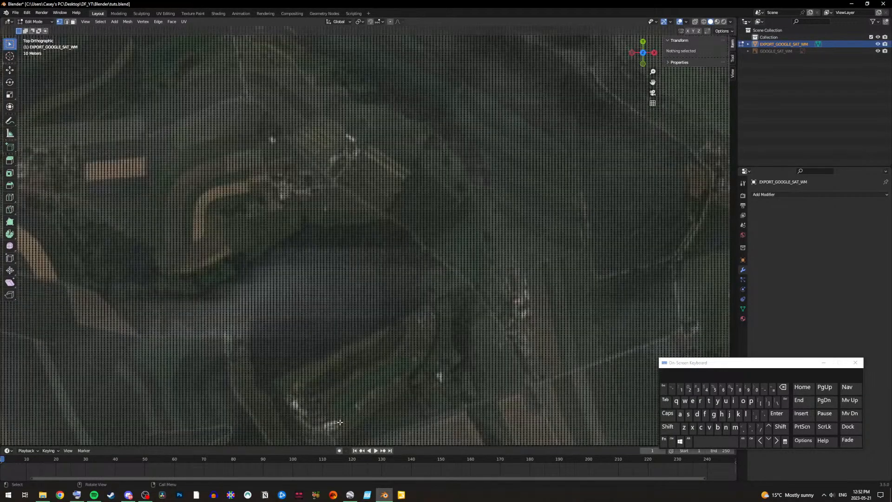
drag(652, 82, 539, 242)
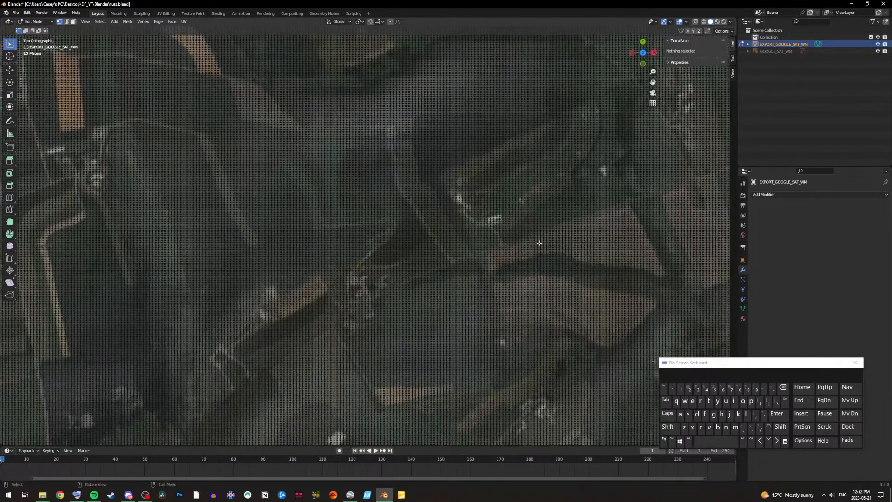
Step: Switch to Google Earth Pro and examine the fields and woods surrounding the measured line's western end
click(350, 494)
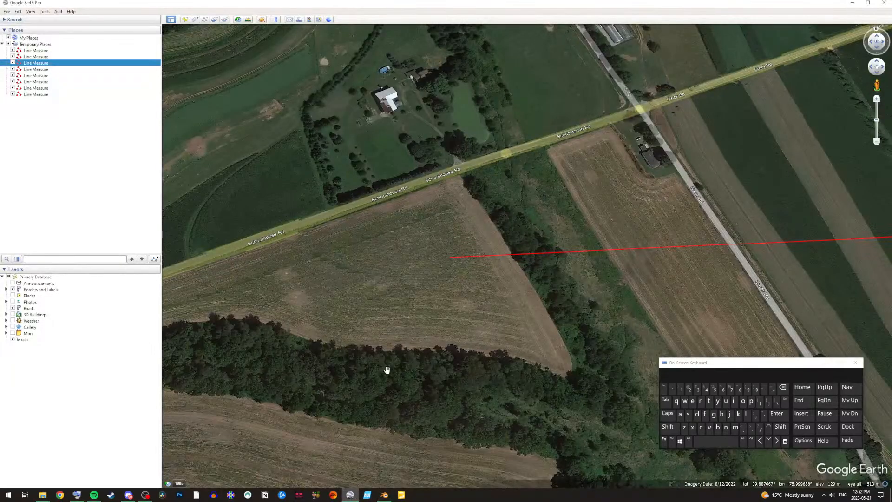
scroll(386, 370, down, 5)
scroll(386, 396, down, 5)
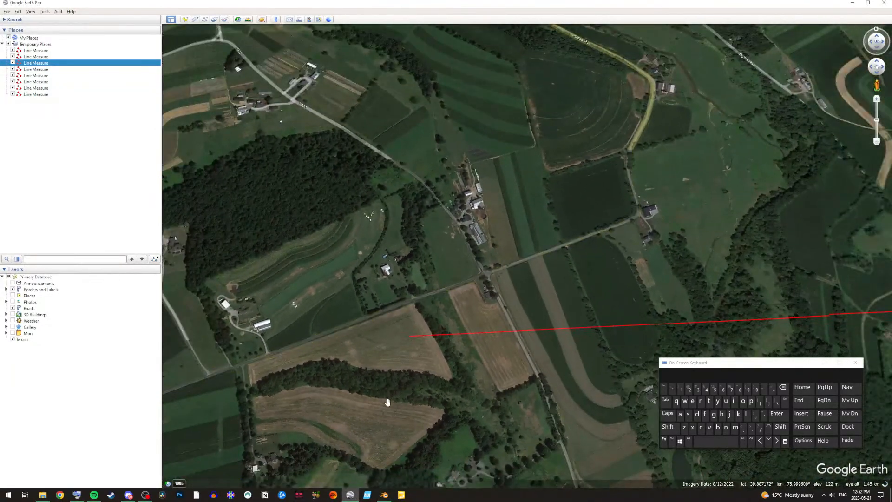
scroll(438, 282, down, 5)
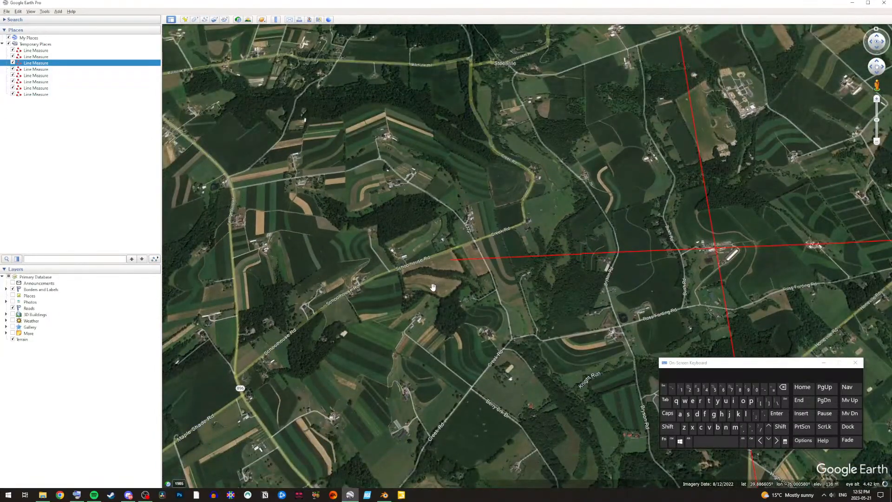
scroll(429, 288, up, 3)
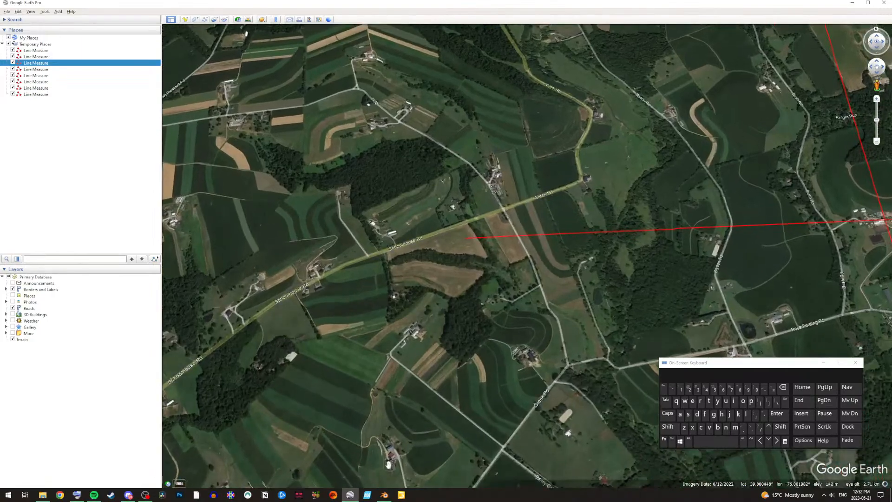
Step: Switch to Blender and select a single vertex near the northern tip of the brown field, moving the on-screen keyboard closer to the mesh
click(384, 494)
drag(554, 330, 429, 353)
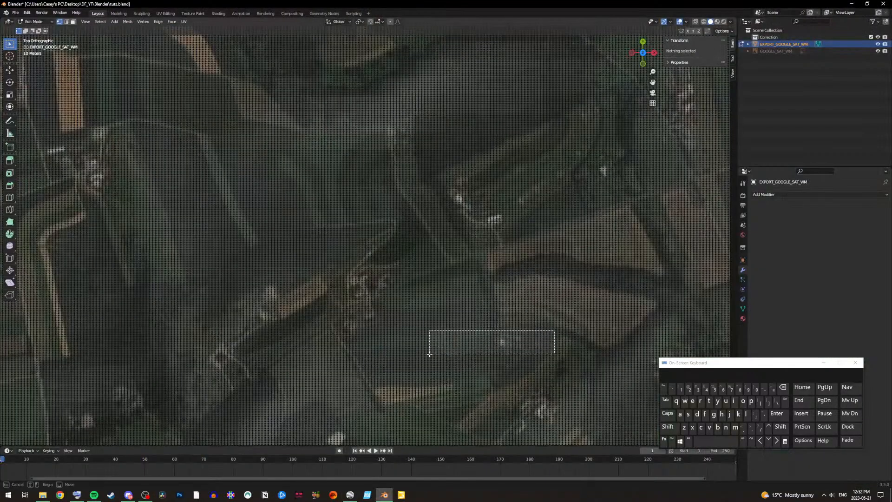
drag(533, 311, 533, 311)
click(626, 209)
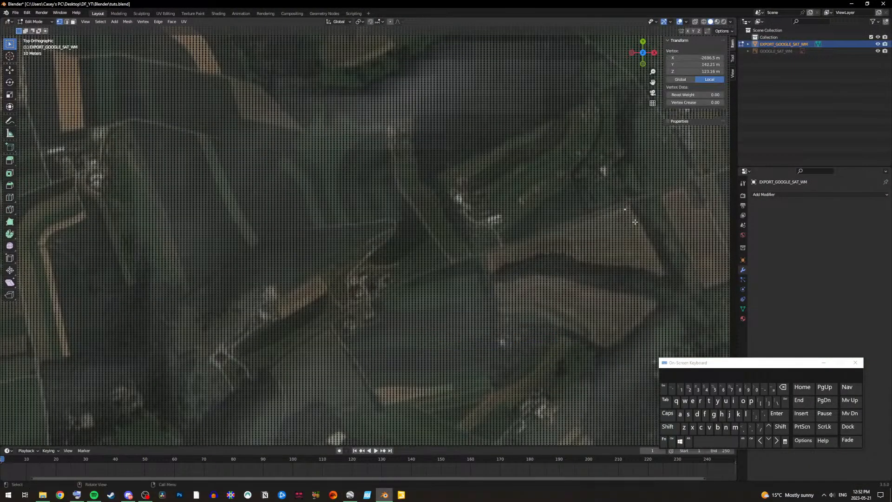
scroll(648, 209, up, 2)
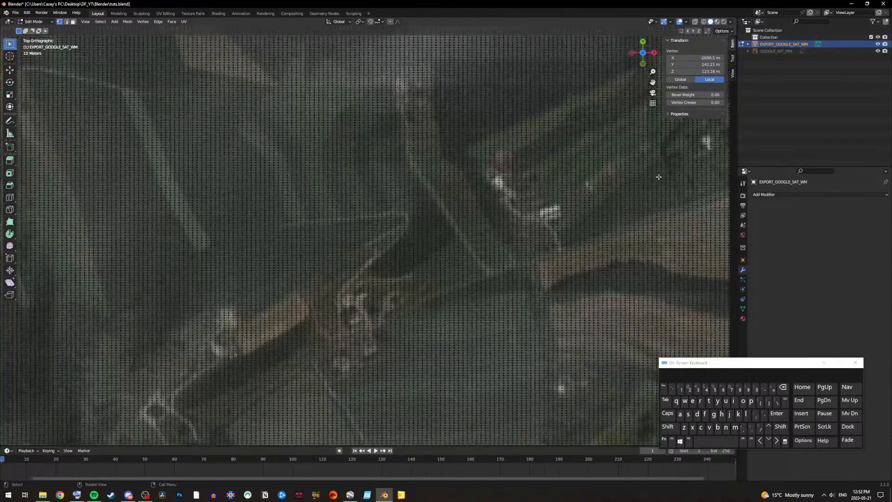
drag(652, 82, 350, 129)
scroll(495, 288, up, 2)
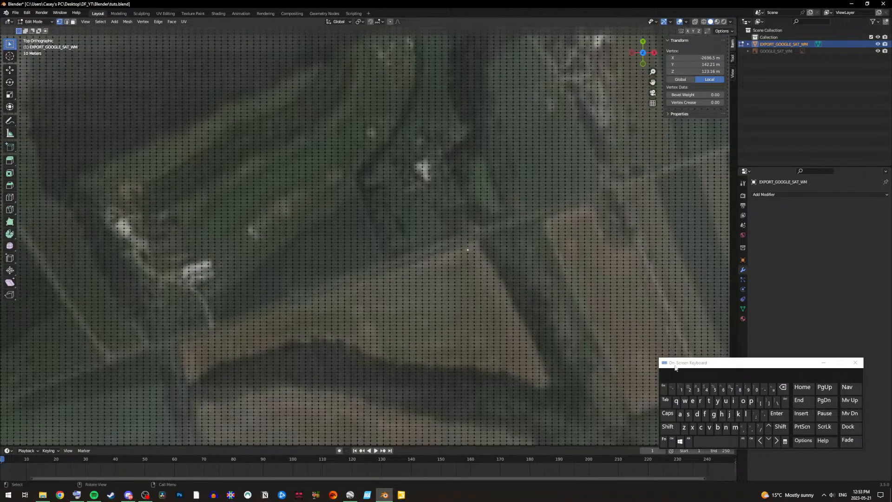
drag(700, 364, 631, 284)
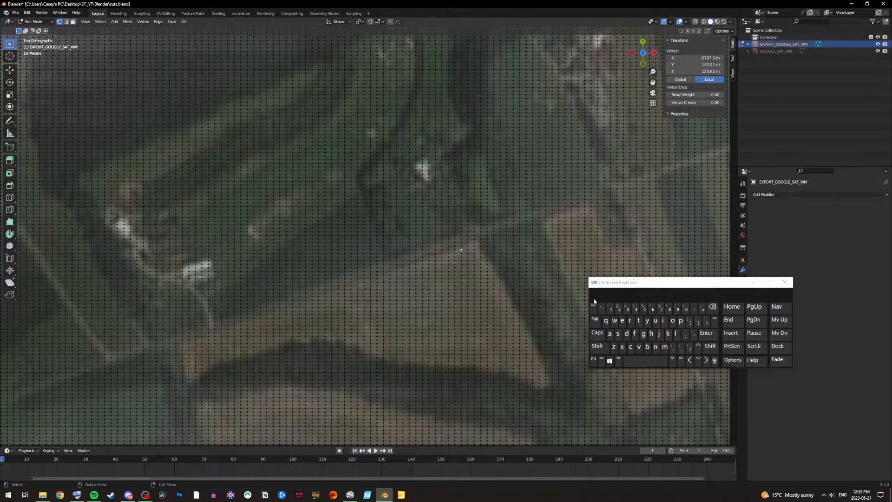
click(717, 324)
Step: Switch to Google Earth Pro and recheck the measured line's western endpoint against the brown field's northern tip
click(350, 494)
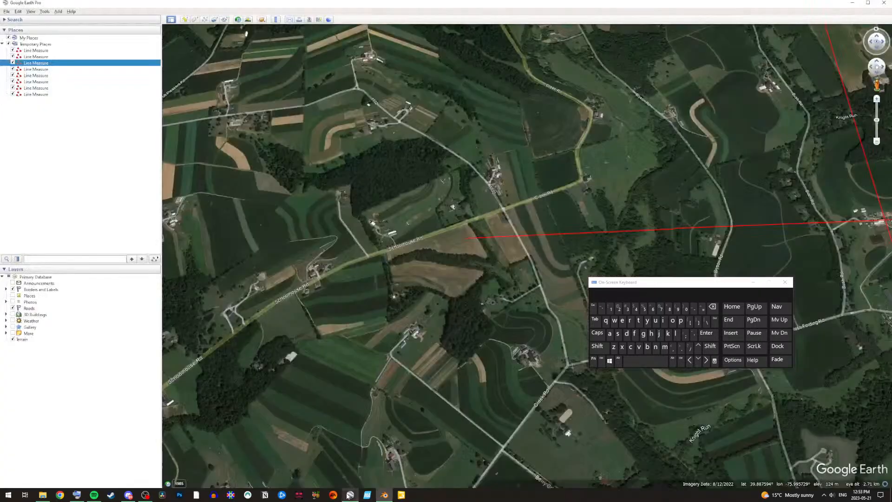
scroll(353, 342, down, 3)
scroll(348, 341, up, 2)
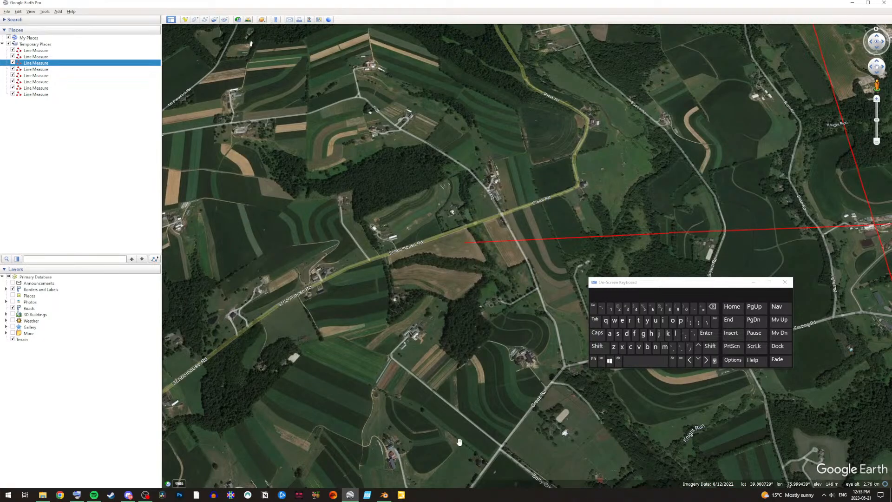
Step: Switch to Blender and delete the vertices of the north-south edge loop through the selected vertex at the field's tip
click(384, 495)
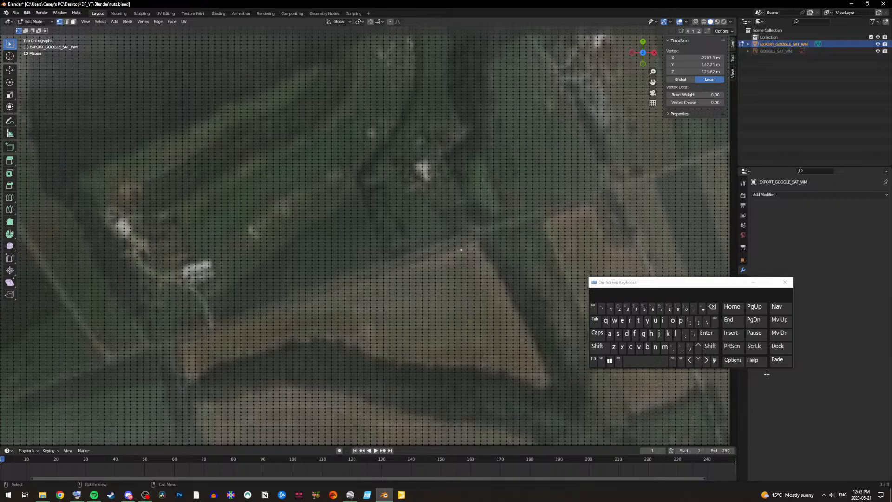
click(618, 361)
alt+click(460, 251)
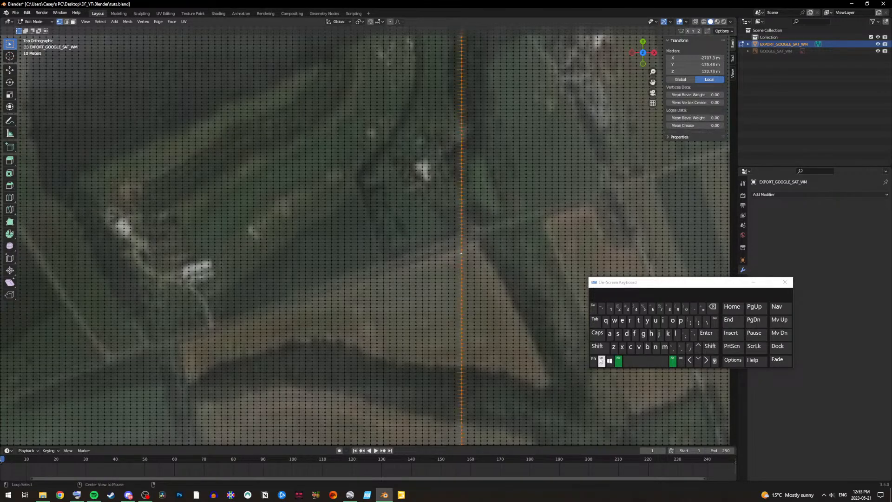
click(618, 362)
click(715, 320)
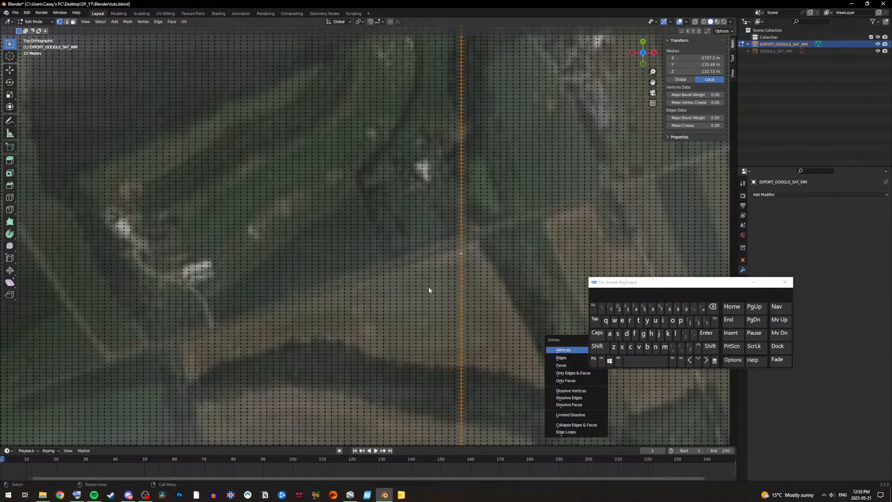
Step: Delete a large rectangular block of vertices directly west of the north-south gap, keeping the mesh east of it unselected
scroll(399, 278, down, 8)
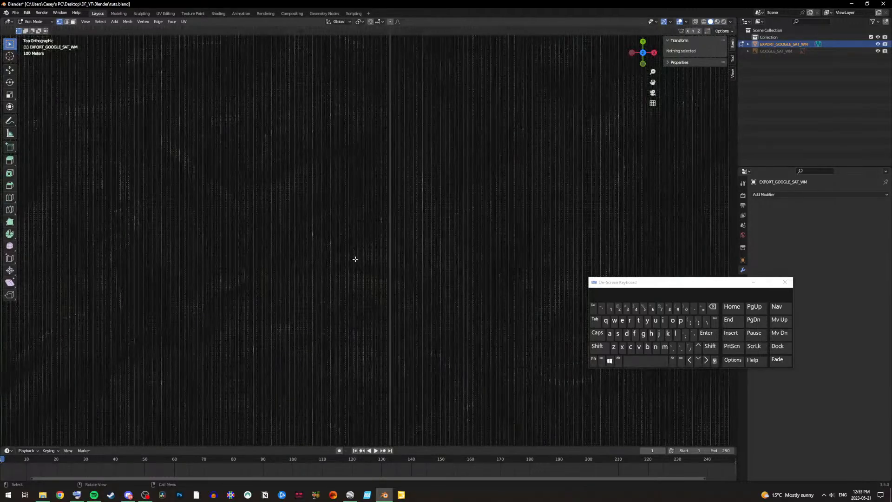
drag(389, 315, 66, 82)
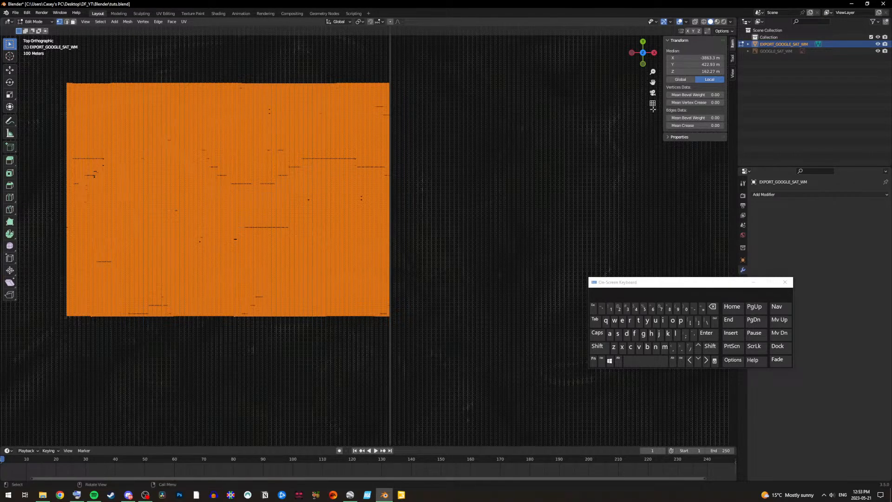
drag(652, 82, 758, 62)
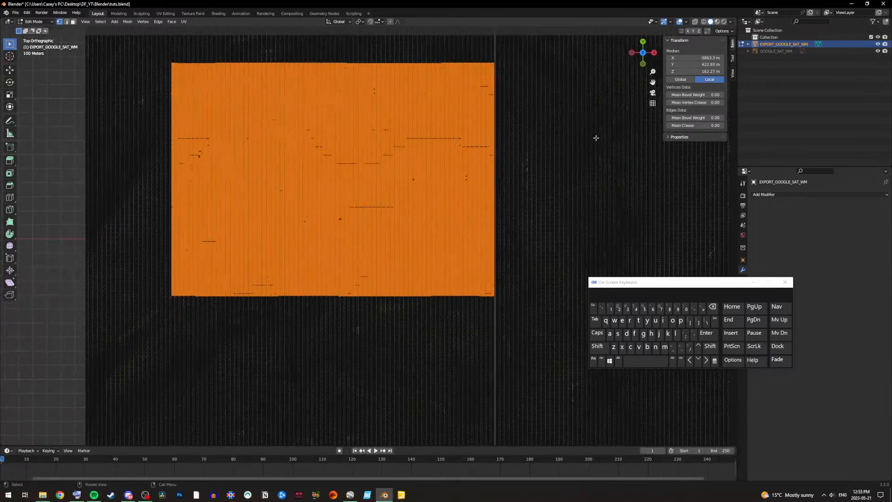
scroll(478, 255, up, 2)
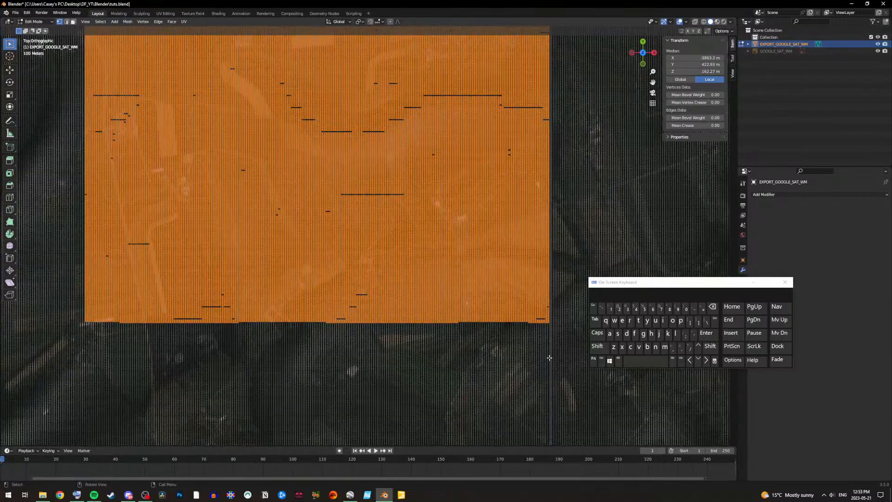
drag(551, 366, 150, 94)
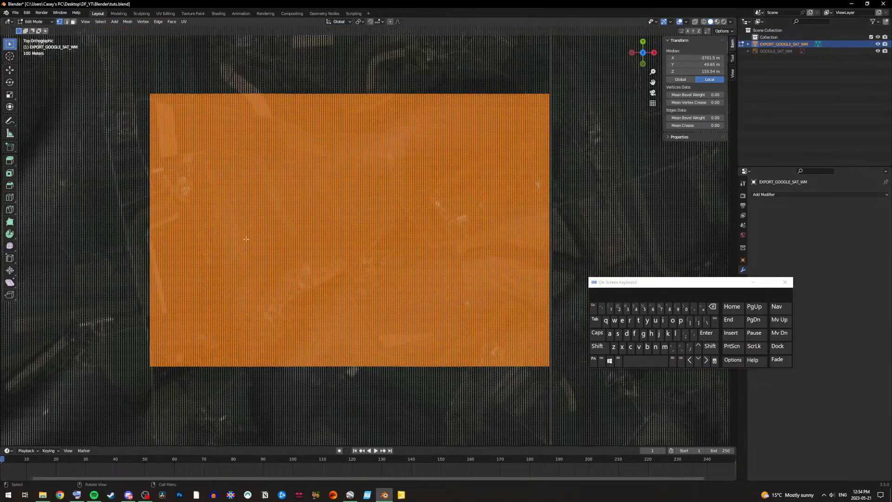
click(713, 323)
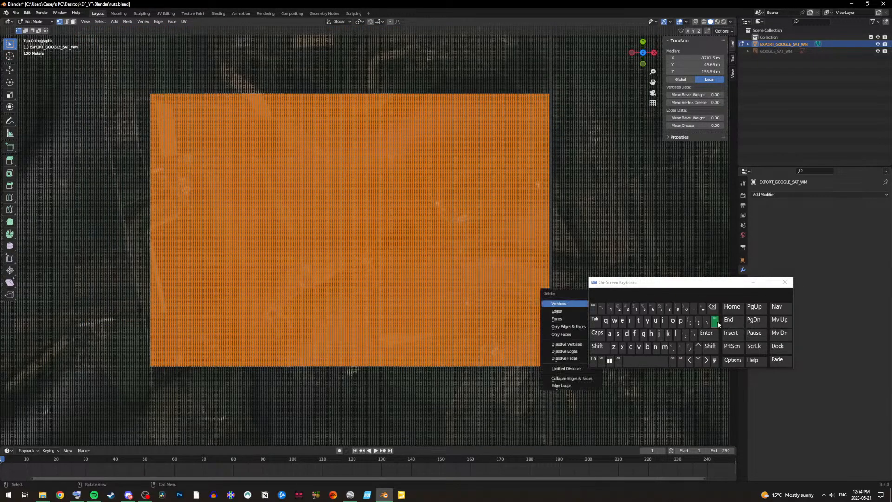
click(558, 304)
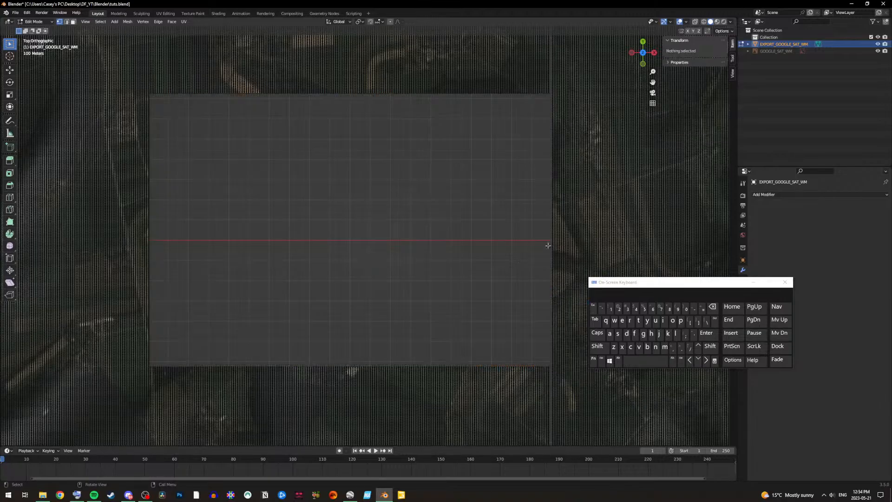
Step: Delete the block of vertices between the new rectangular hole and the terrain's western edge
drag(653, 82, 876, 90)
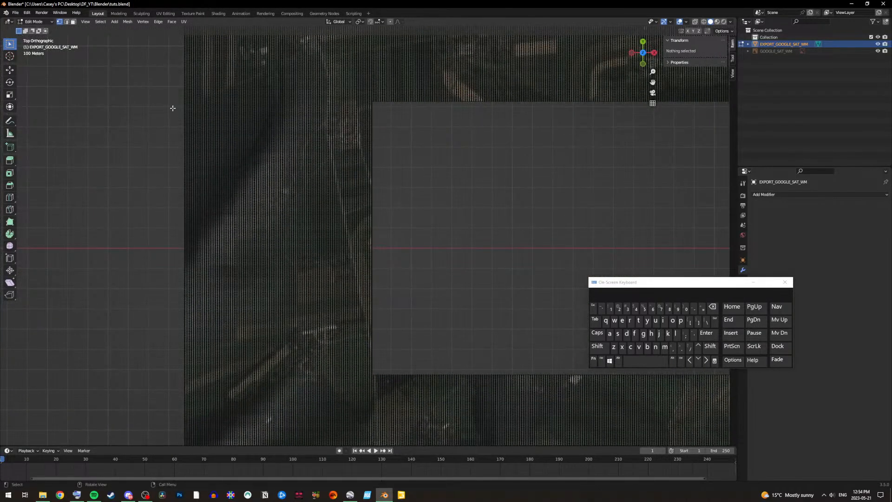
drag(172, 103, 462, 370)
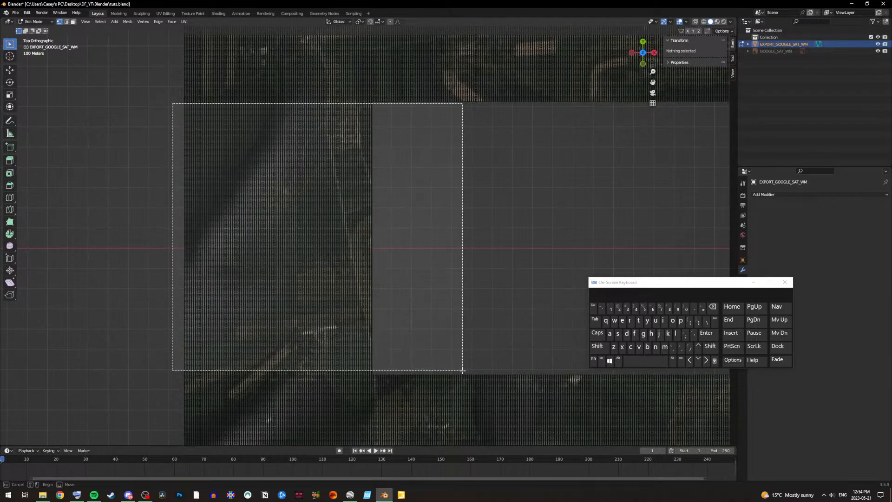
drag(575, 385, 576, 384)
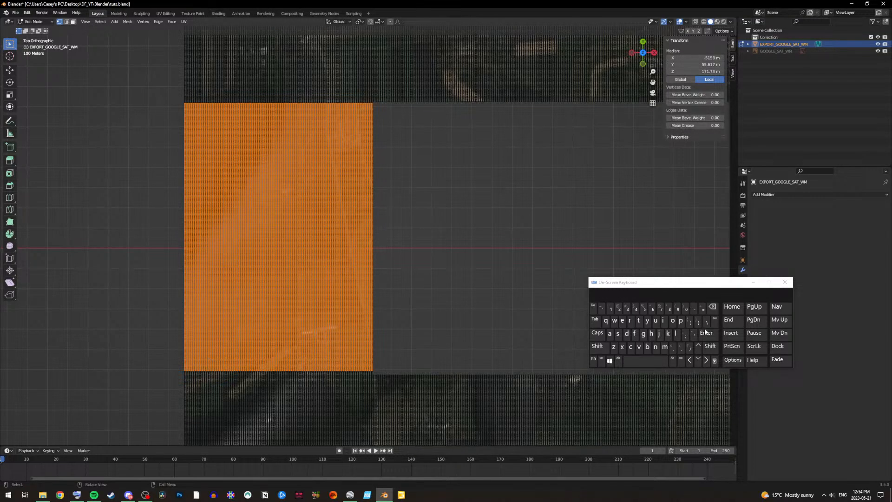
click(714, 320)
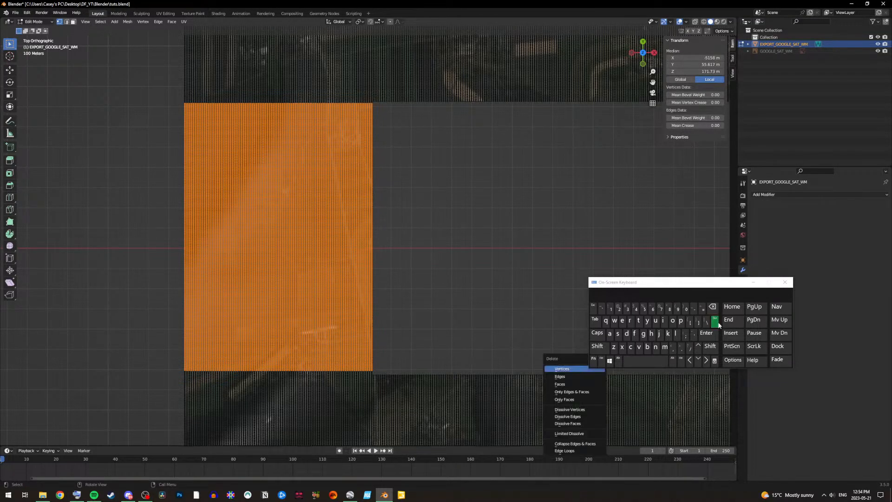
click(570, 370)
Step: Delete the large block of vertices along the terrain's western edge, directly south of the cleared area
drag(652, 83, 539, 32)
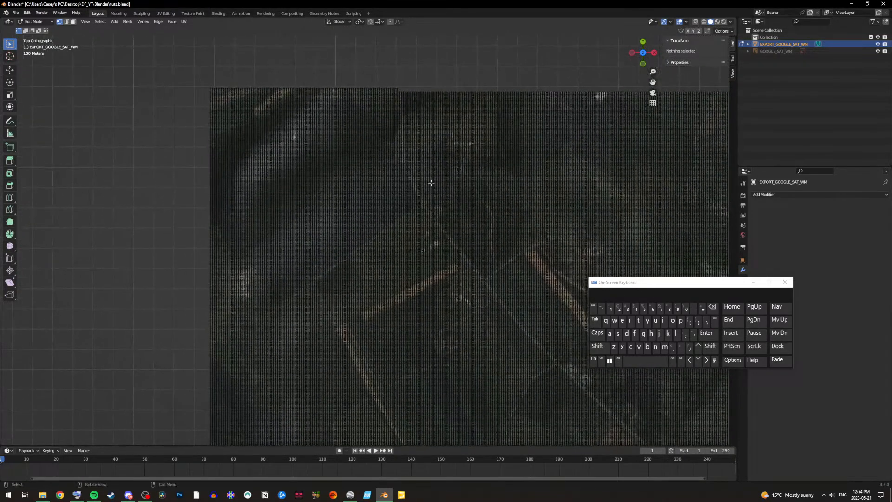
drag(201, 68, 599, 381)
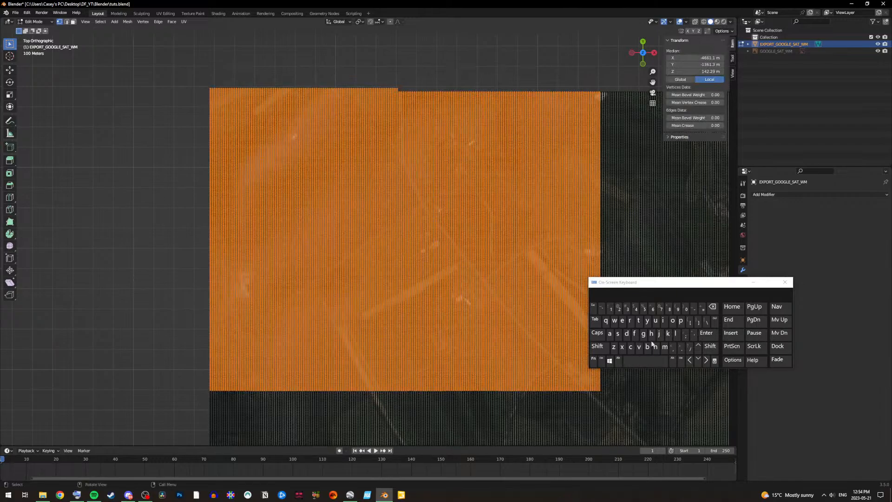
click(715, 320)
click(593, 307)
click(714, 321)
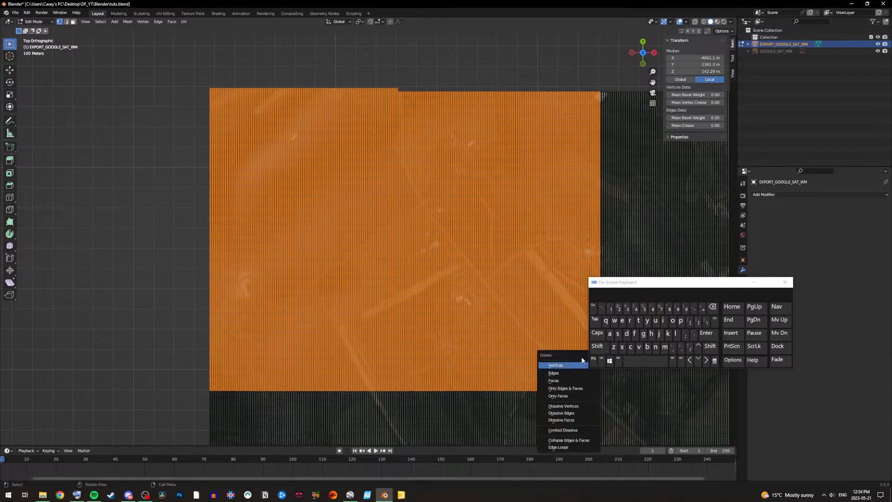
click(568, 365)
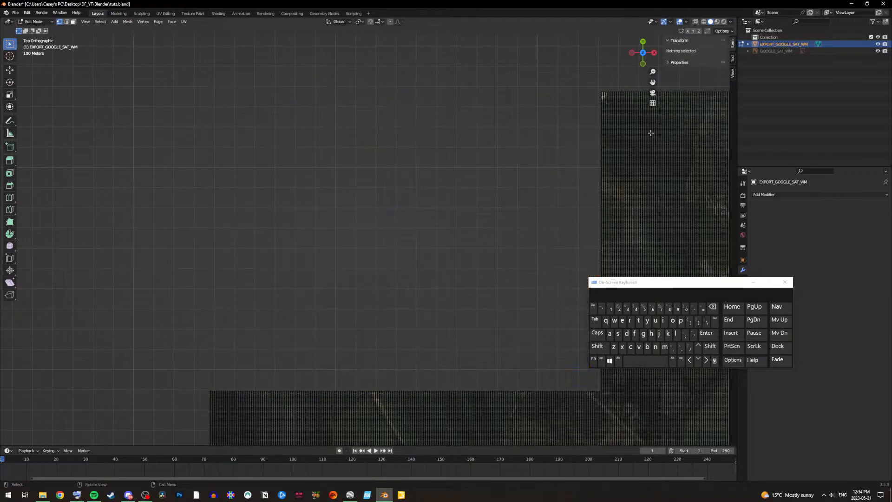
Step: Delete the remaining block of vertices in the terrain's southwestern corner, down to the southern edge
drag(655, 82, 611, 8)
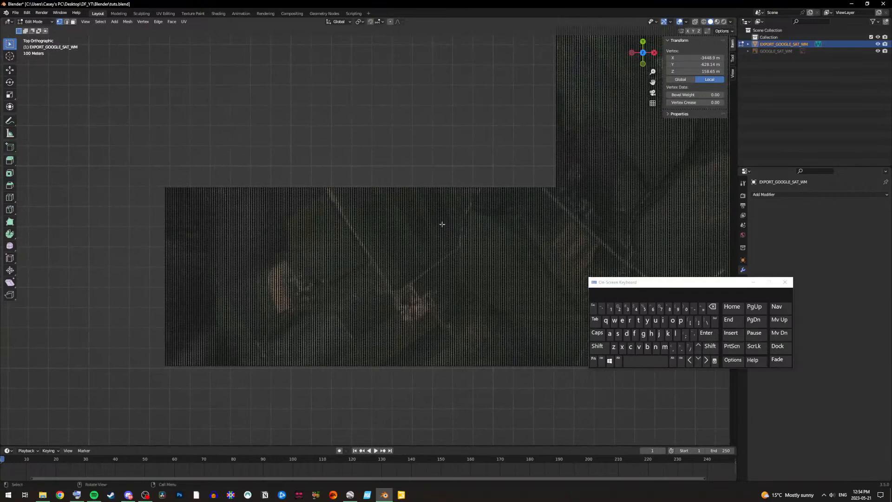
drag(159, 165, 554, 384)
click(714, 319)
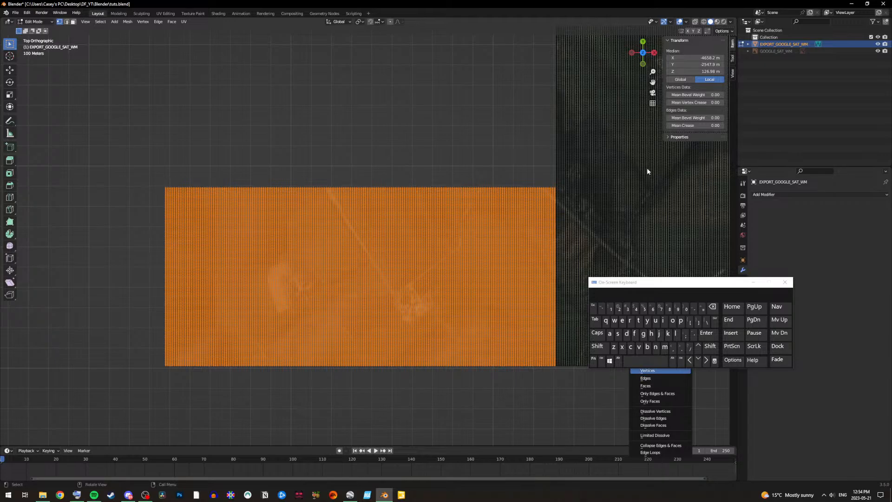
Step: Delete the southernmost block of vertices in the leftover strip directly west of the north-south gap
drag(652, 83, 383, 115)
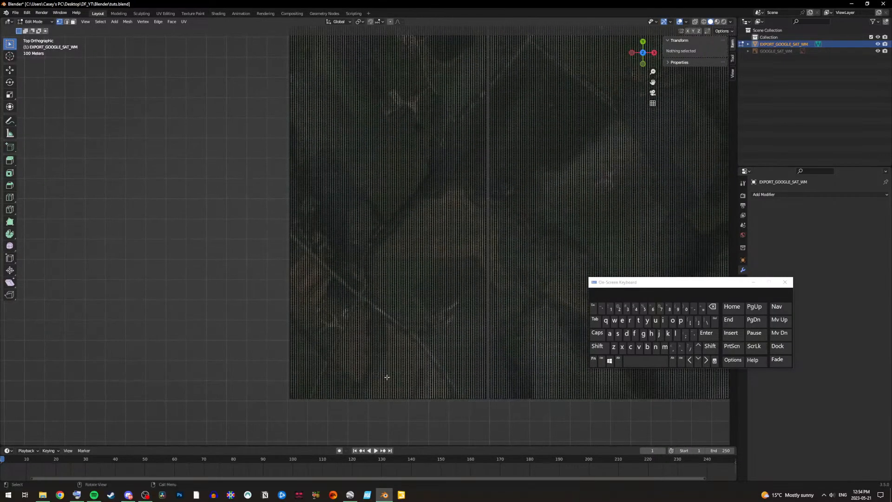
drag(274, 415, 488, 249)
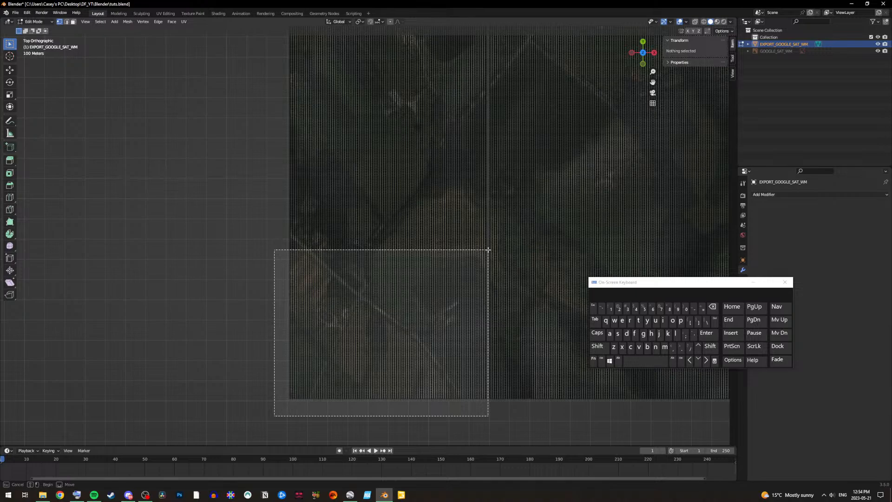
drag(487, 249, 488, 249)
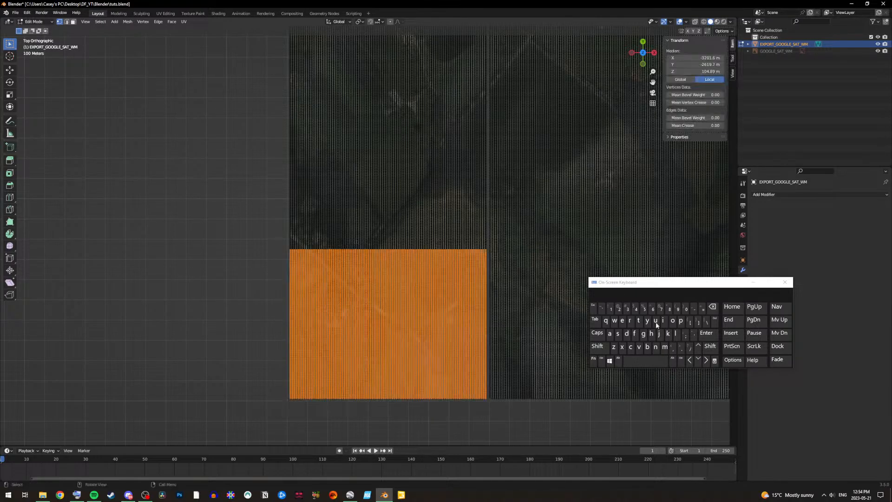
click(715, 320)
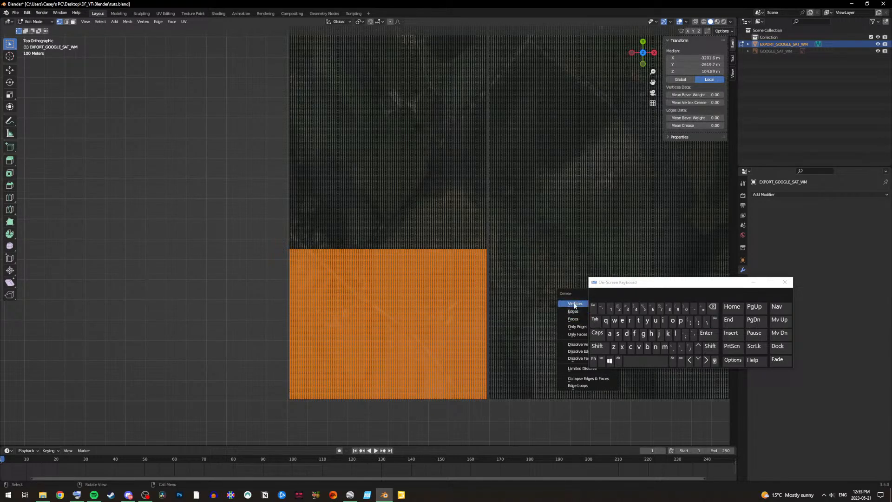
Step: Delete the rest of the southern strip west of the north-south gap in two blocks of vertices
drag(653, 82, 626, 213)
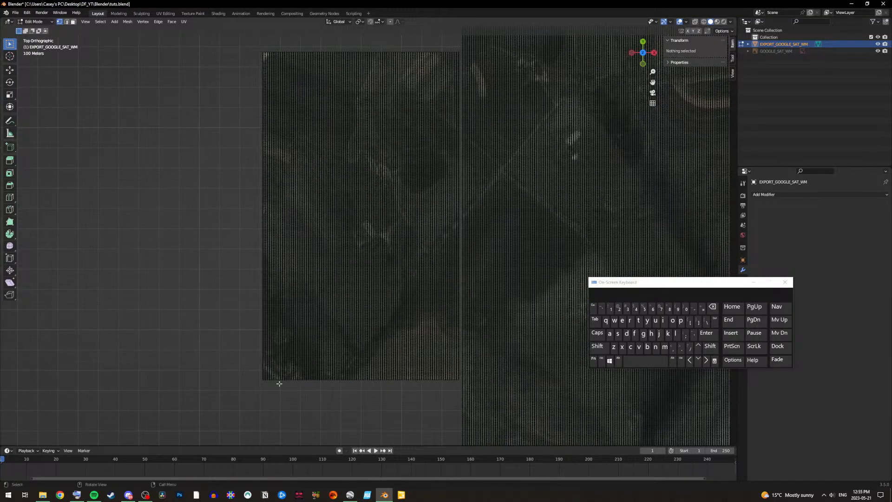
drag(252, 399, 461, 213)
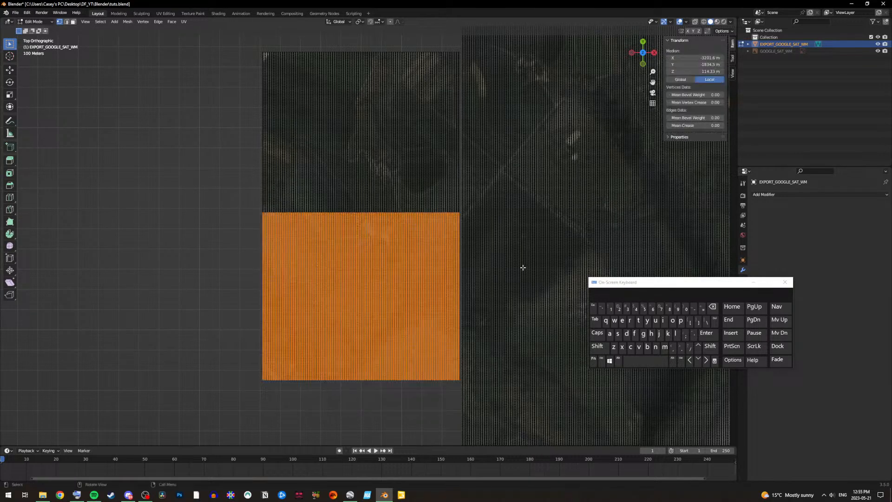
click(716, 321)
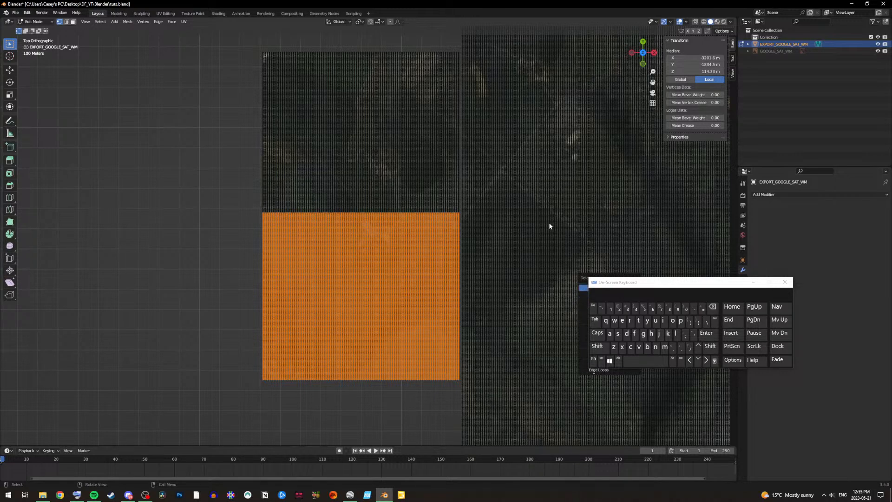
drag(251, 46, 462, 243)
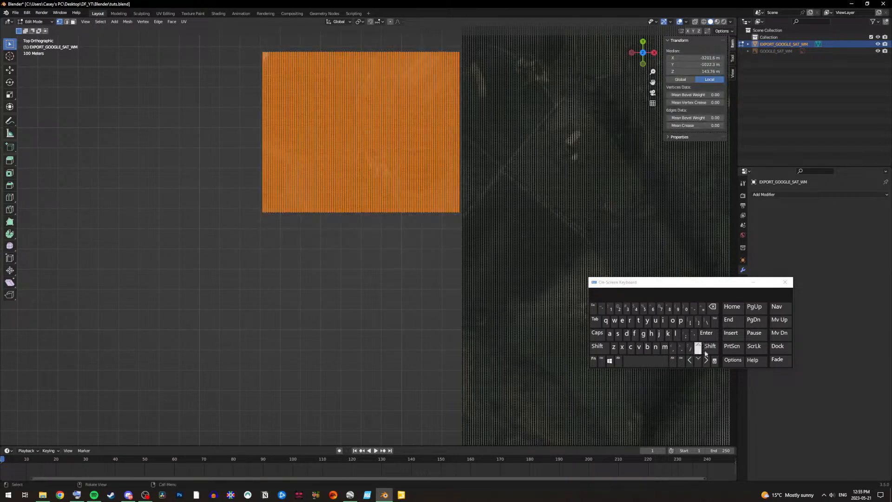
click(714, 322)
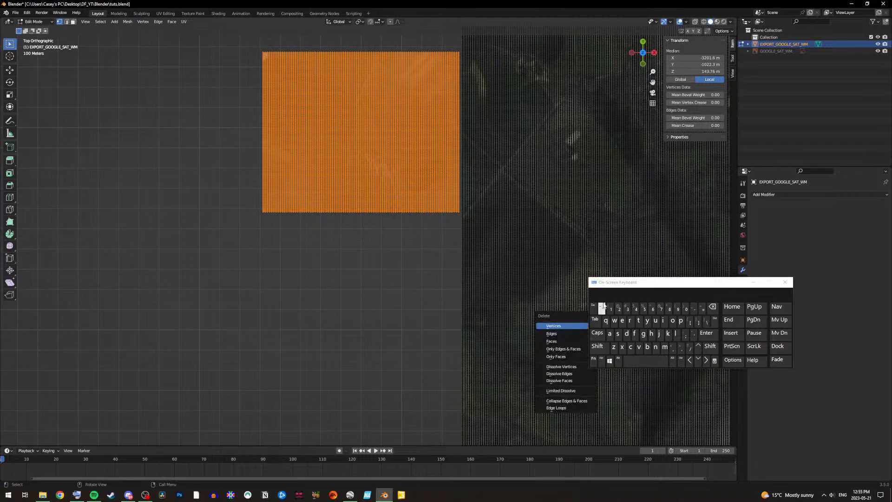
click(560, 327)
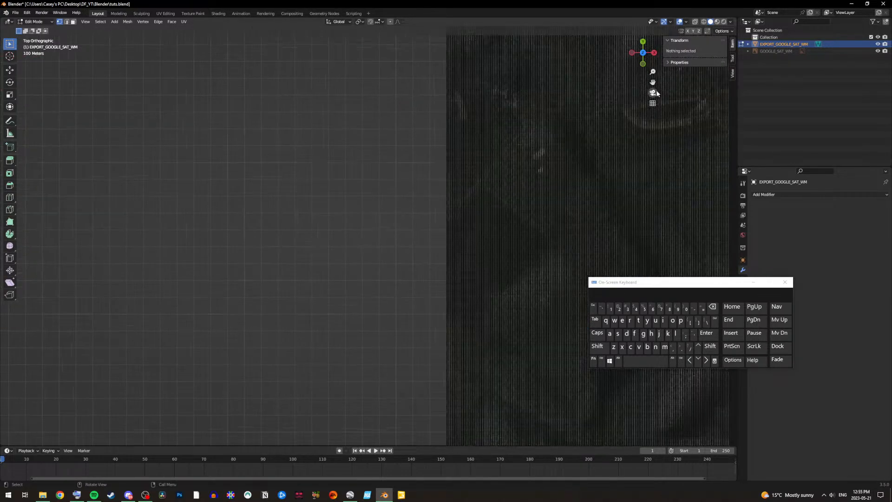
Step: Switch to Google Earth Pro and examine where the measured north-south line ends at its southern endpoint
drag(652, 83, 270, 51)
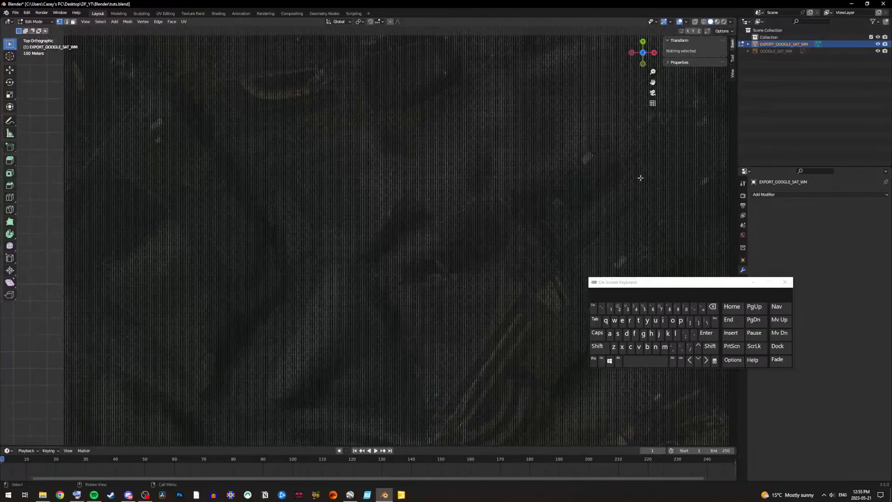
scroll(620, 191, up, 2)
scroll(477, 410, down, 3)
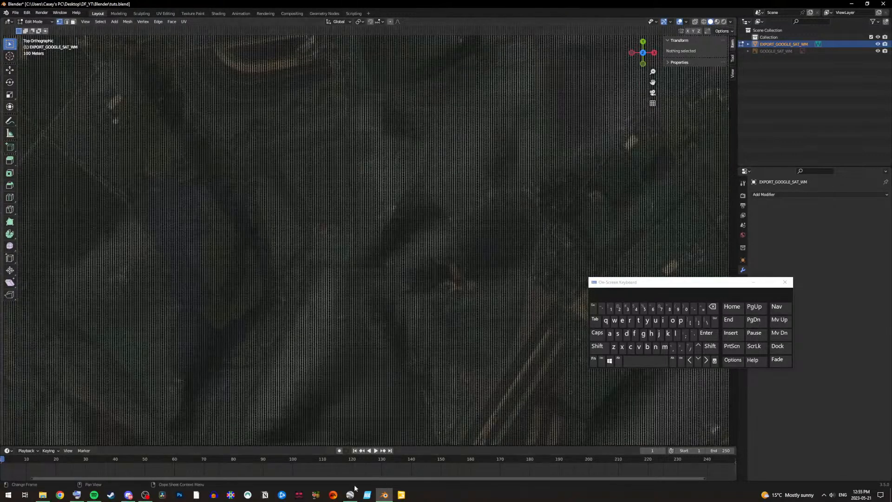
click(349, 495)
drag(584, 440, 410, 355)
drag(507, 414, 466, 353)
scroll(465, 353, down, 2)
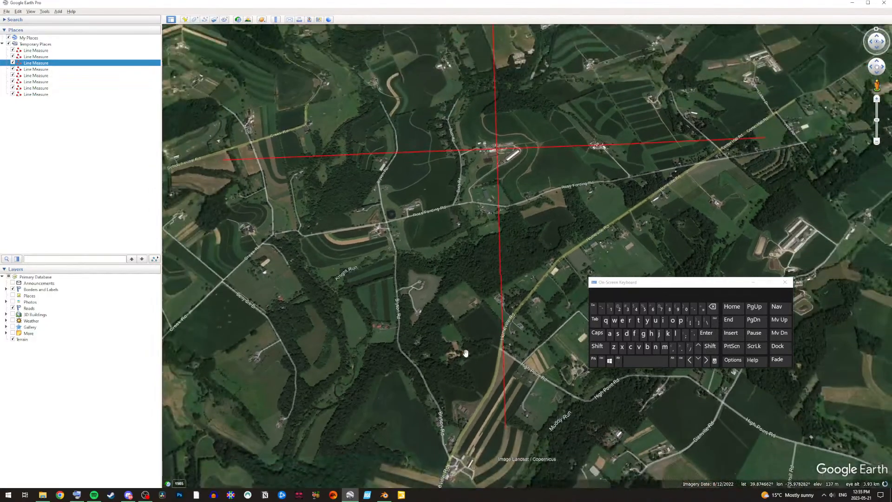
scroll(465, 353, down, 1)
scroll(537, 420, up, 3)
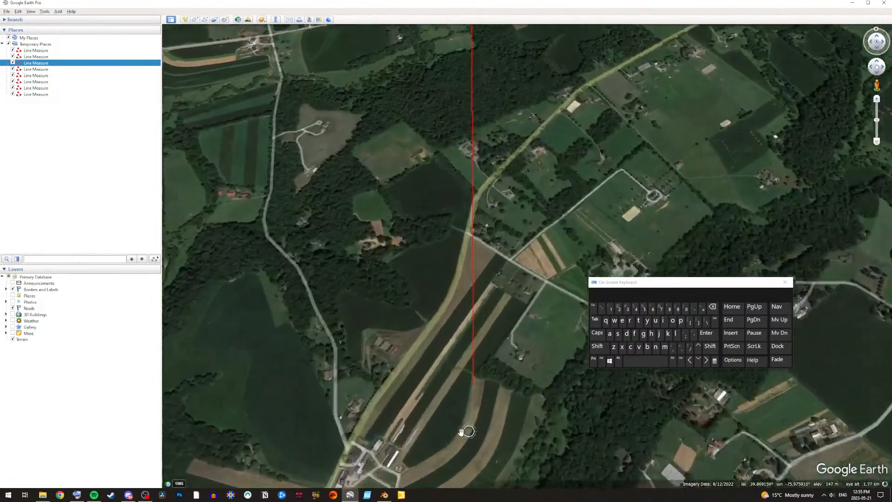
scroll(511, 414, up, 2)
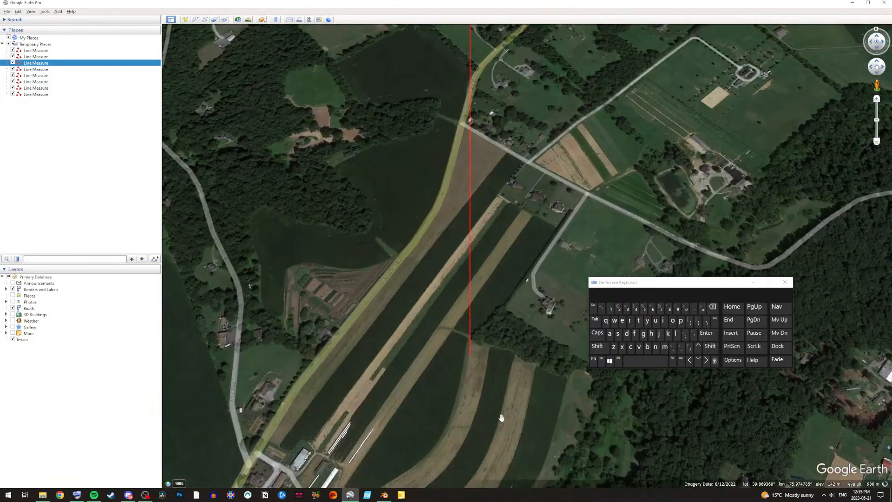
scroll(492, 411, up, 2)
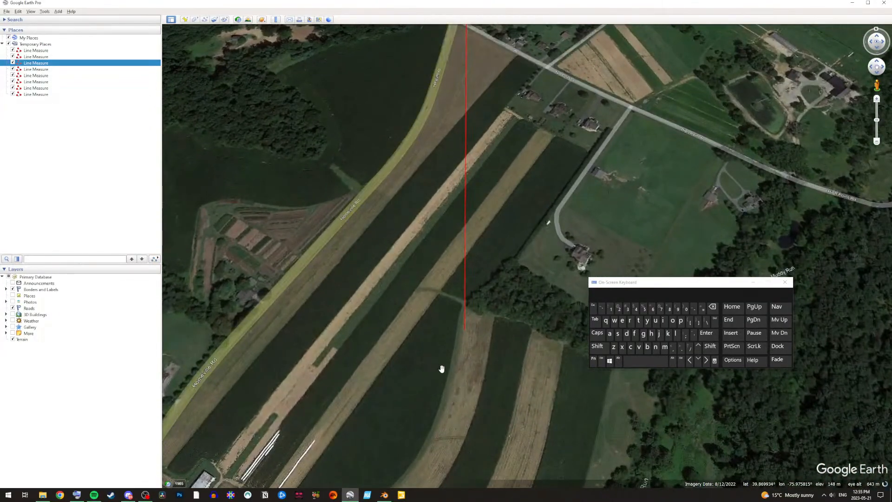
drag(460, 372, 468, 306)
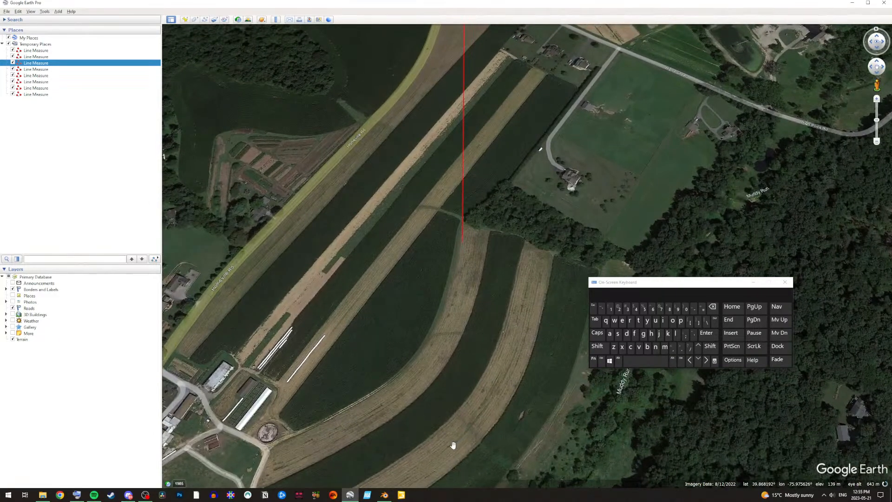
Step: Compare the fields and roads around the line's southern endpoint with the terrain mesh in Blender
mouse_move(384, 494)
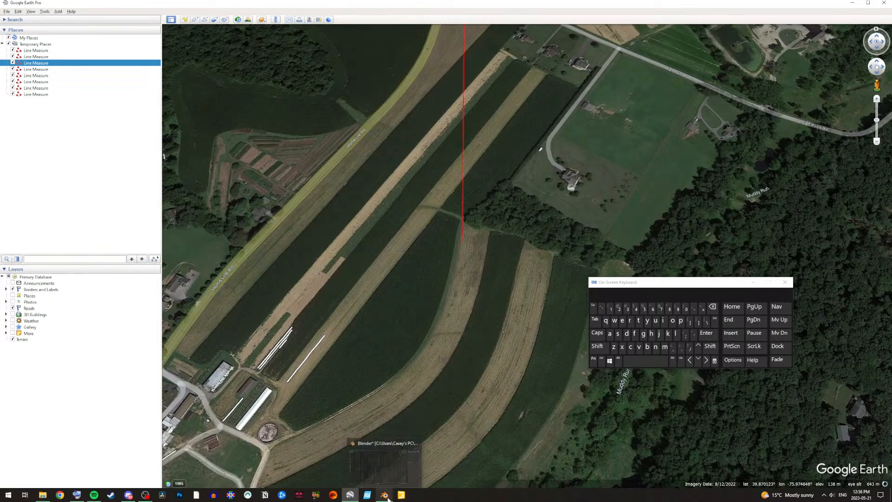
click(387, 469)
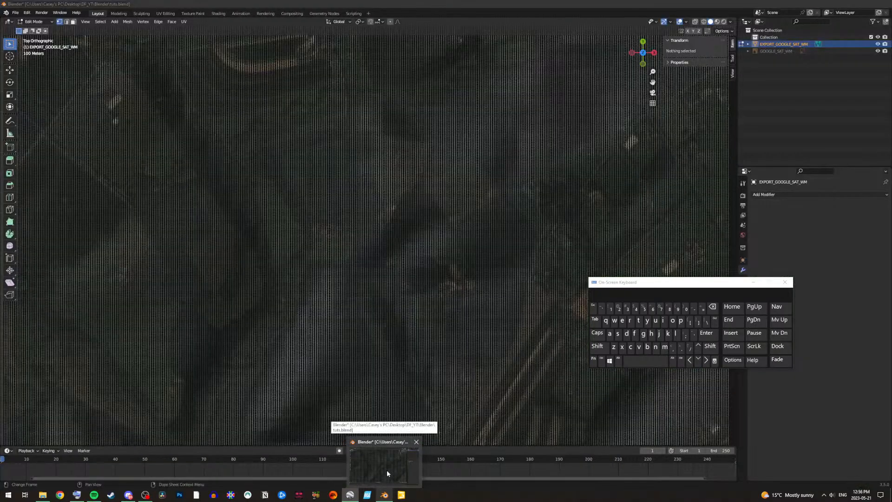
scroll(395, 367, down, 4)
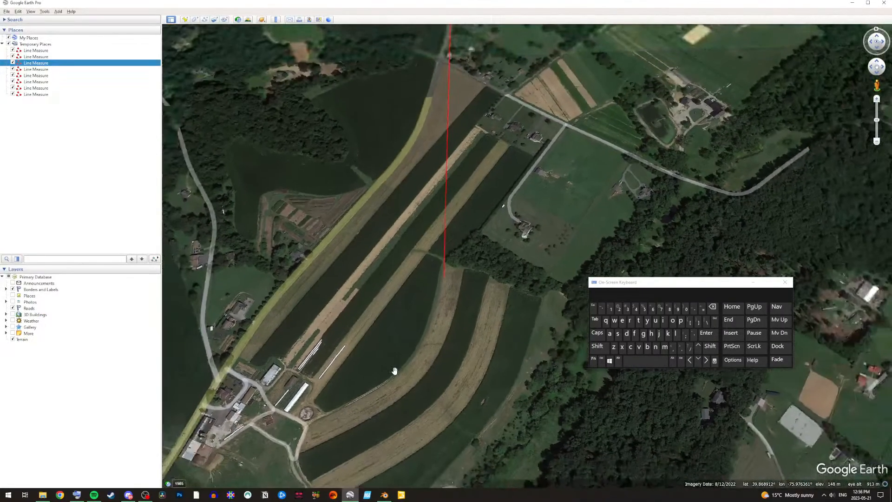
scroll(394, 370, down, 4)
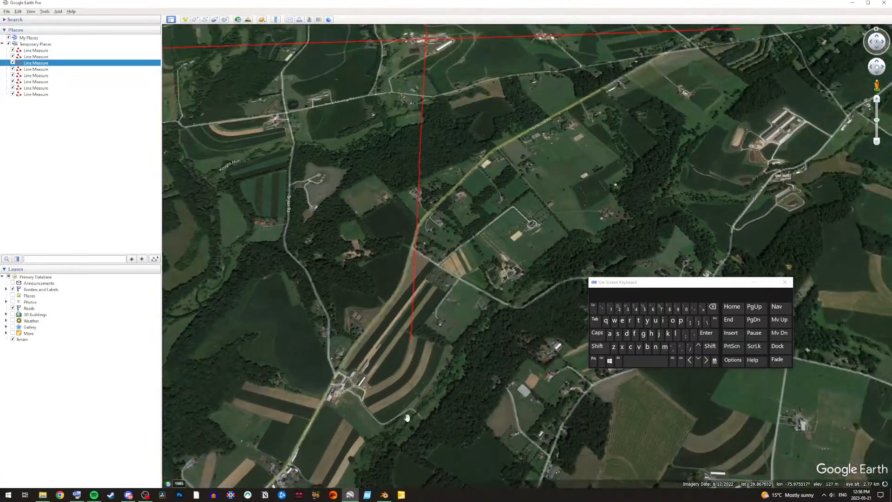
drag(406, 418, 474, 395)
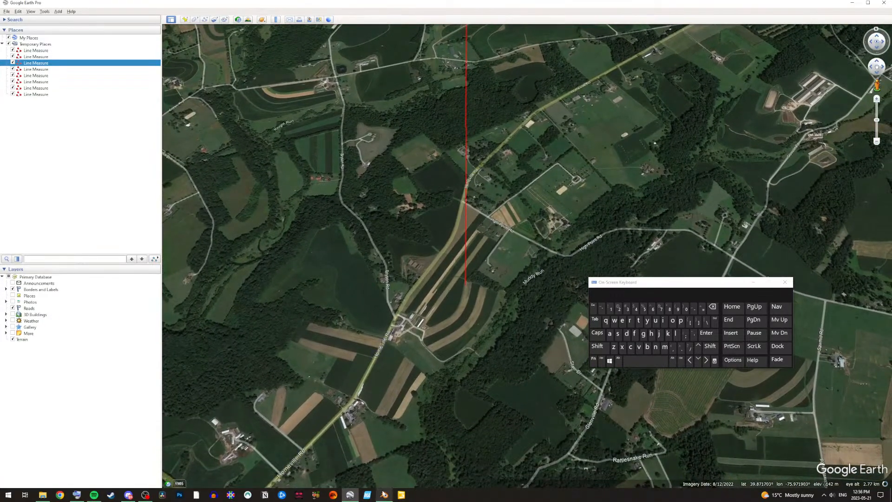
mouse_move(385, 495)
click(394, 443)
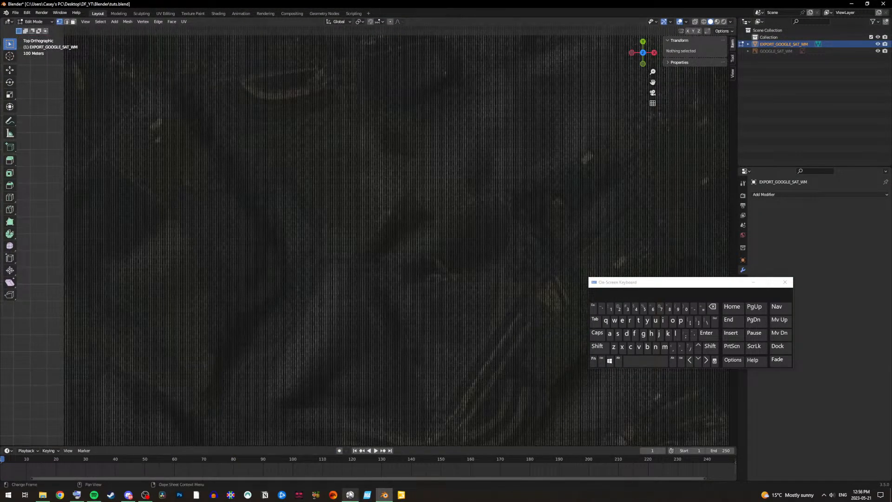
Step: Return to Google Earth Pro and recheck the line's southern endpoint against the tip of the curved brown field strip
click(349, 494)
click(350, 495)
click(350, 494)
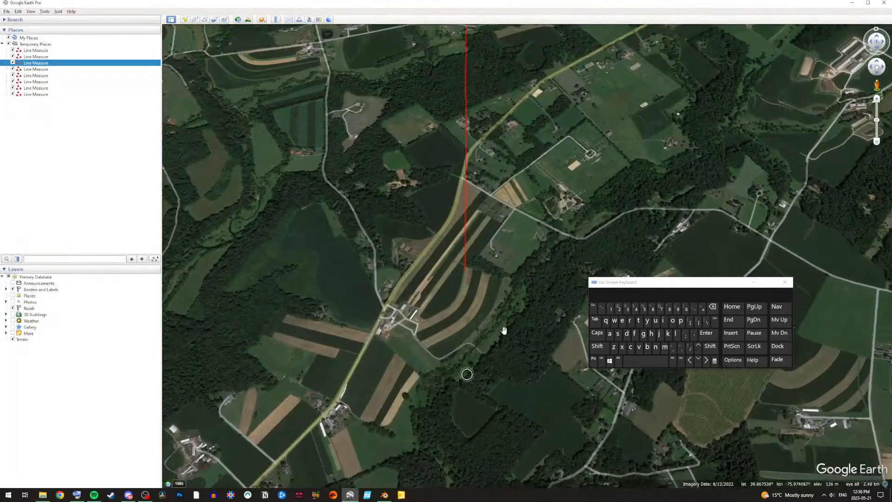
scroll(504, 330, up, 5)
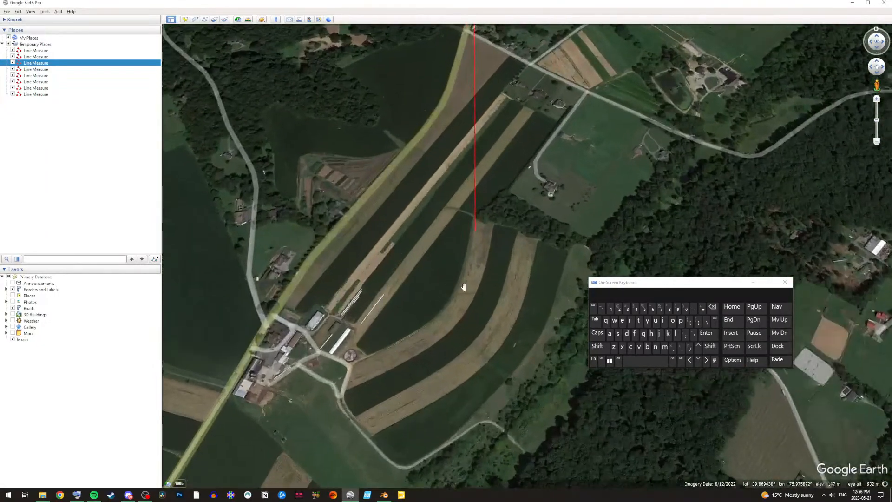
scroll(464, 281, up, 2)
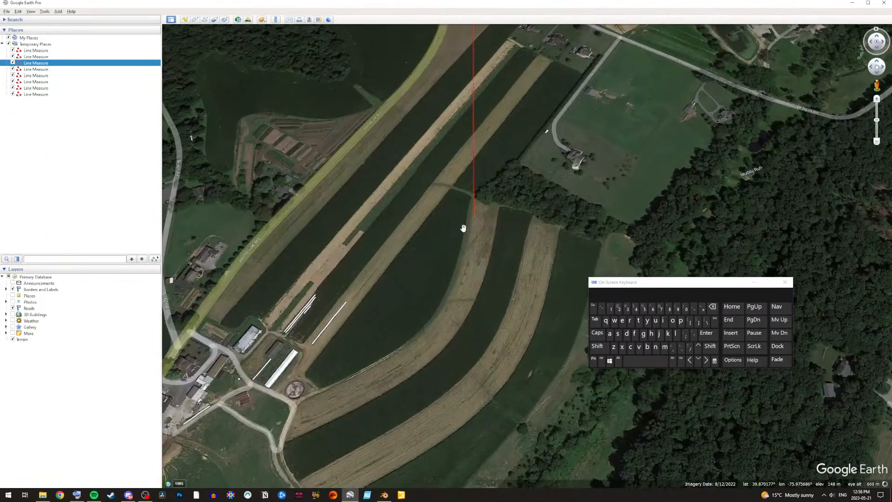
scroll(463, 228, up, 1)
scroll(462, 229, down, 2)
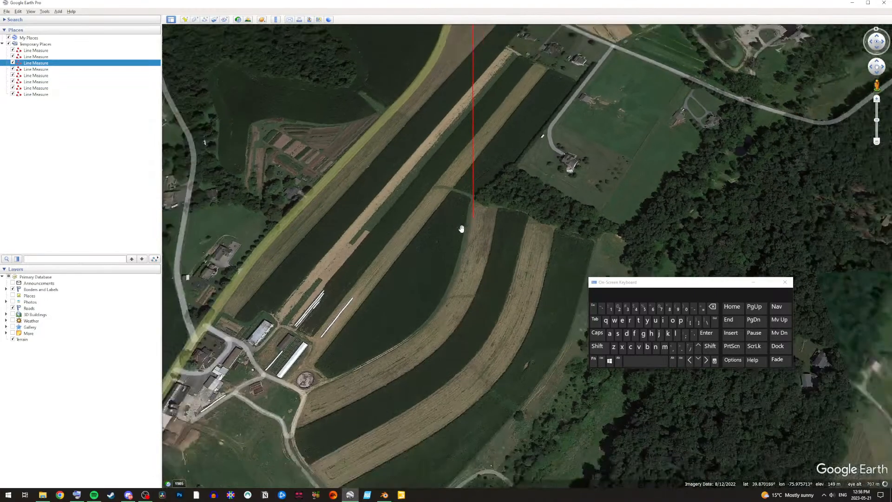
mouse_move(461, 226)
middle_down()
mouse_move(467, 195)
mouse_move(454, 177)
mouse_move(454, 125)
middle_up()
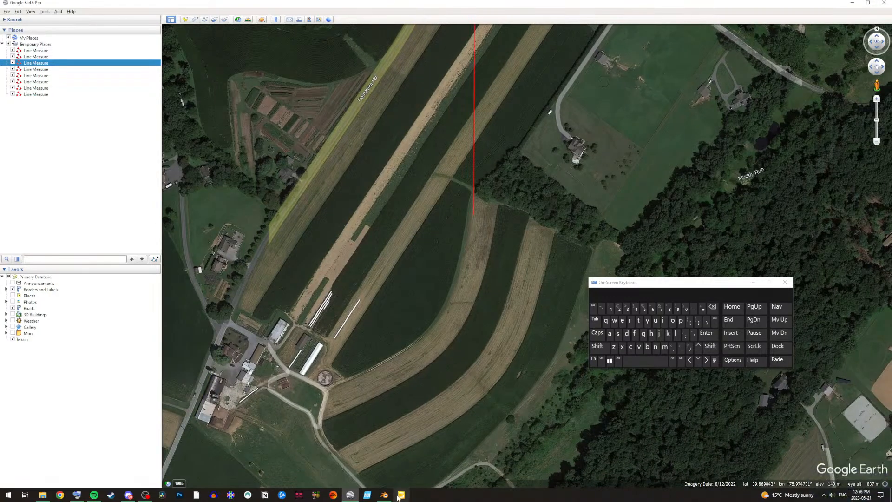
mouse_move(385, 497)
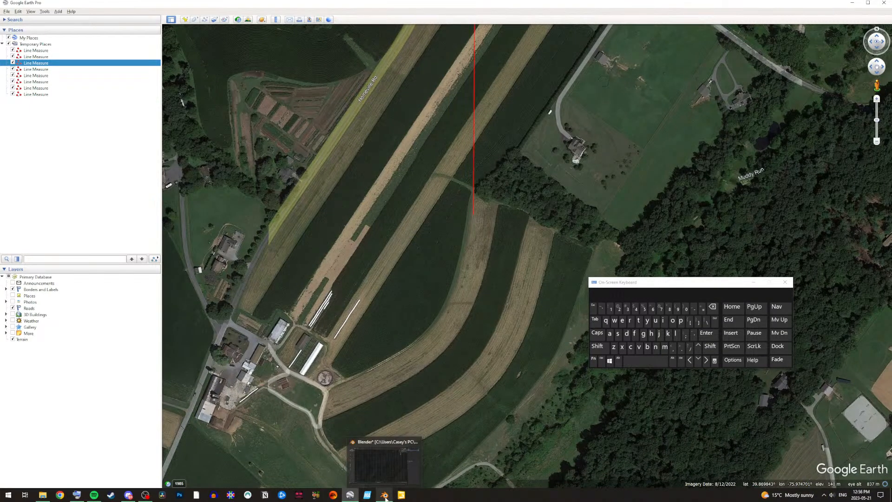
Step: Switch to Blender, loop-select the east-west row at the curved brown strip's tip and compare it with the line's endpoint in Google Earth Pro
click(383, 464)
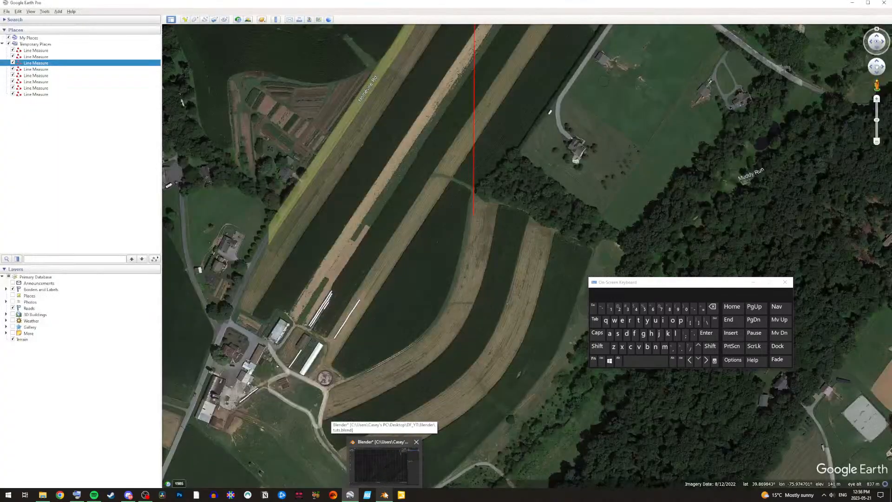
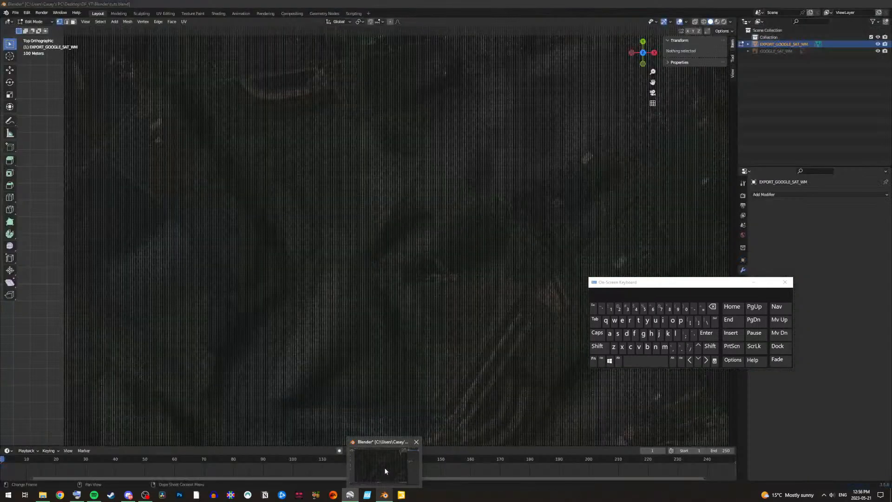
click(384, 471)
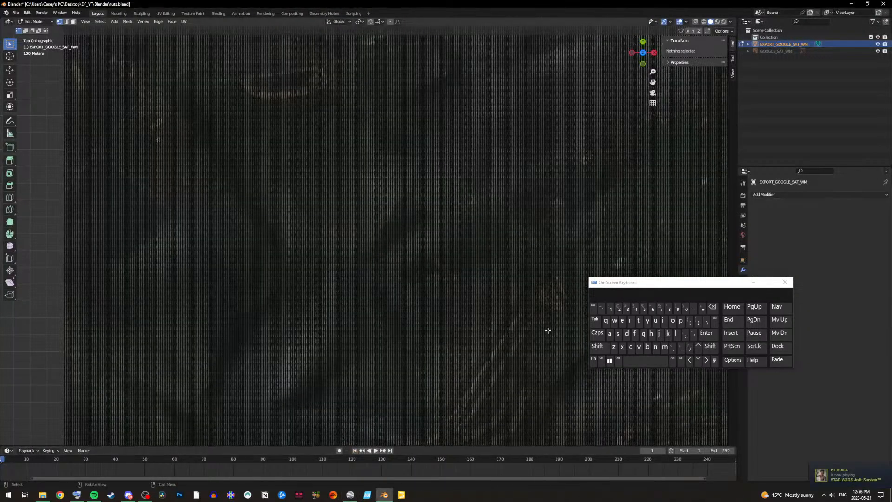
scroll(607, 177, up, 5)
drag(653, 82, 652, 135)
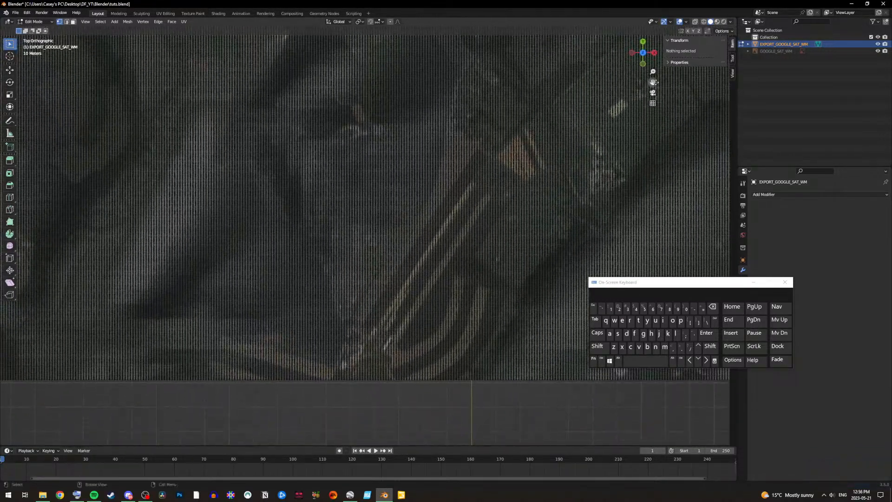
scroll(463, 269, up, 2)
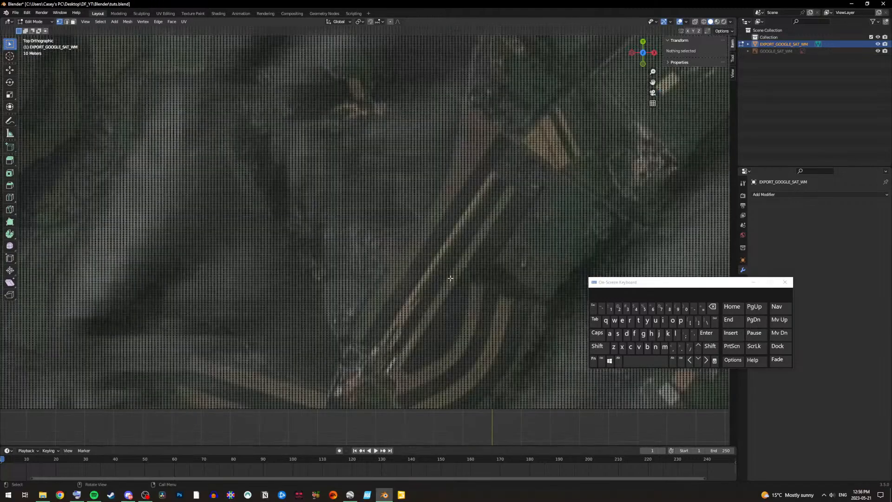
scroll(552, 221, up, 1)
drag(653, 82, 568, 45)
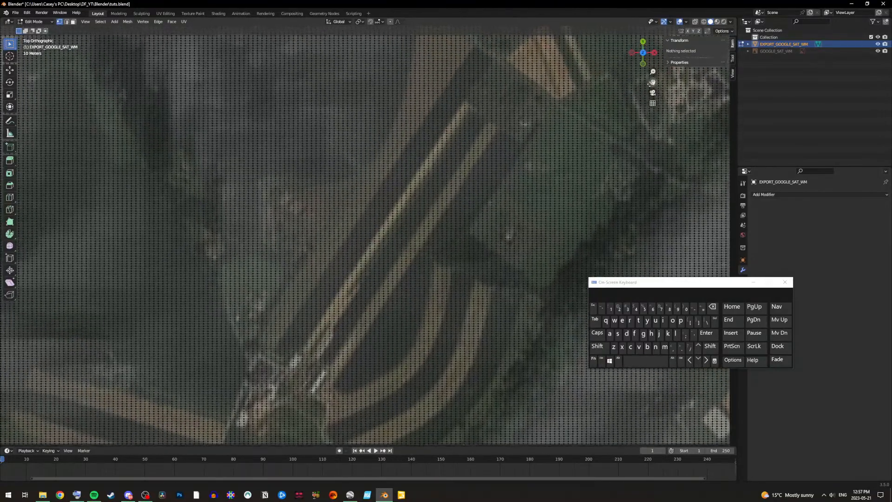
click(617, 361)
alt+click(432, 270)
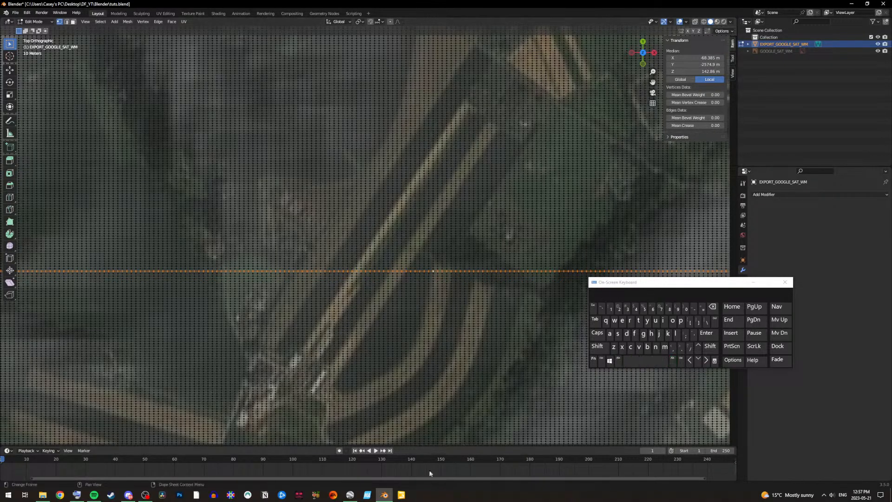
click(355, 496)
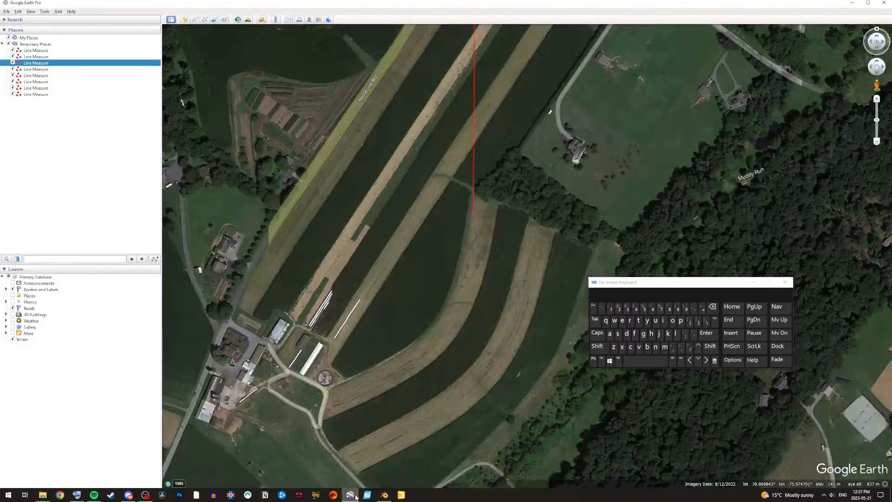
click(355, 496)
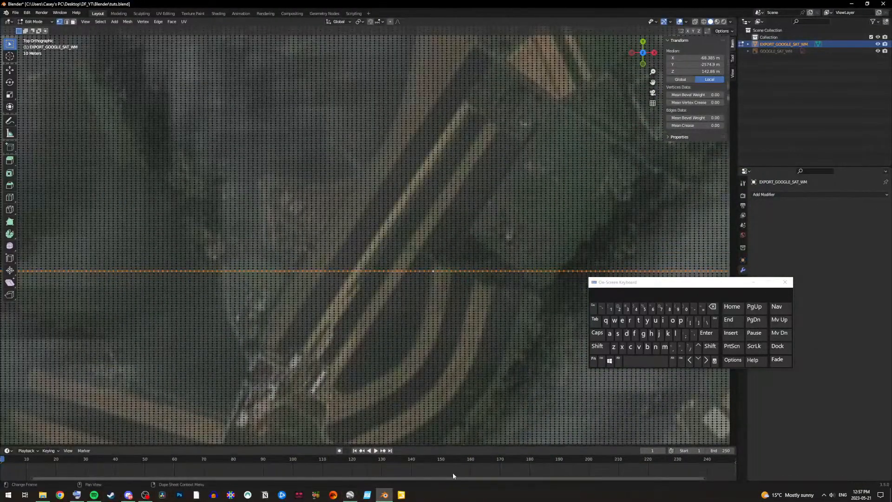
Step: Select the east-west edge loop slightly further south across the curved strip's tip and delete its vertices to mark the southern boundary
click(617, 362)
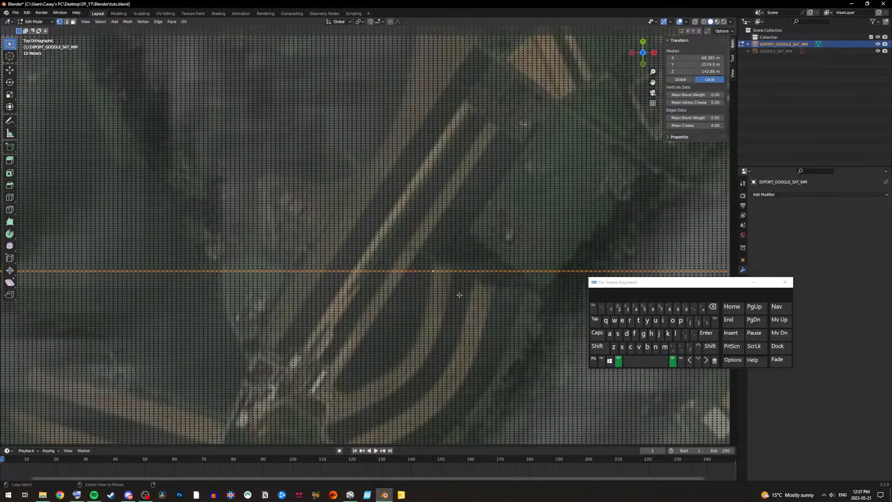
alt+click(433, 279)
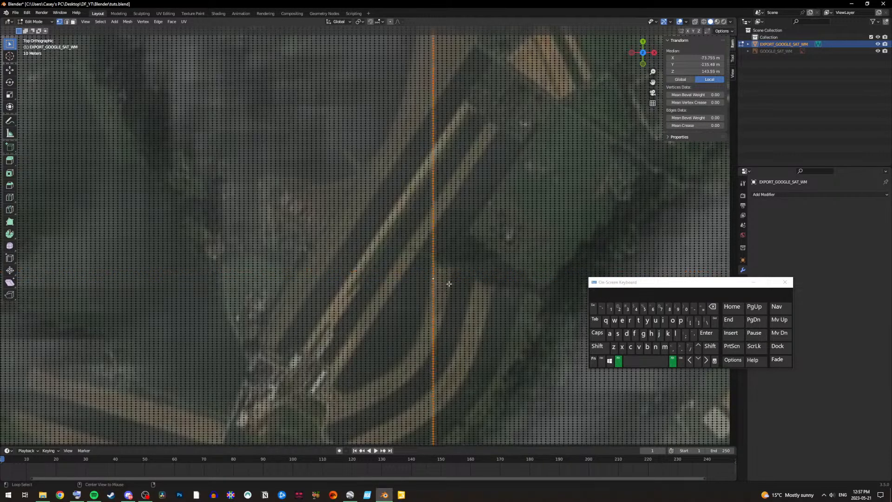
alt+click(435, 276)
alt+click(433, 277)
alt+click(436, 279)
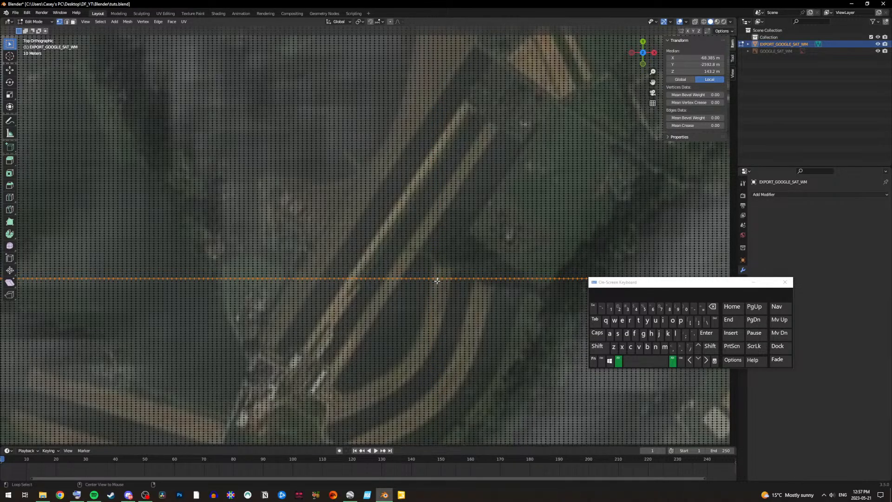
alt+click(436, 280)
click(618, 360)
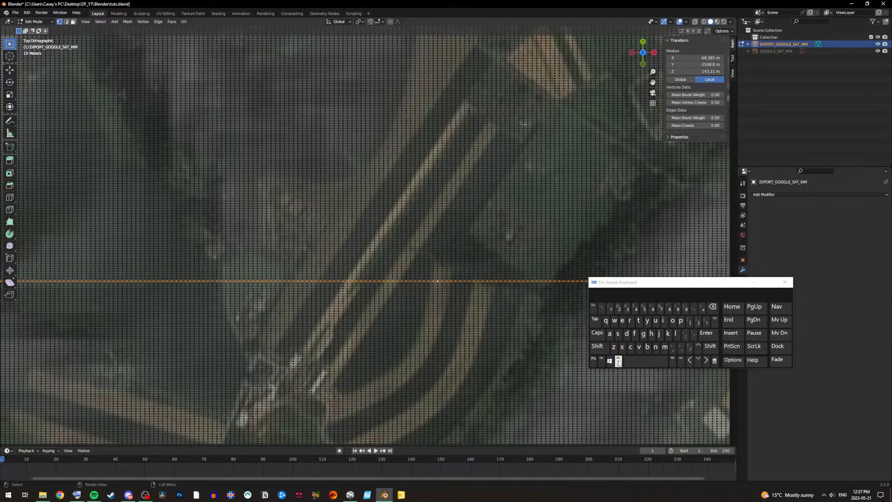
click(715, 321)
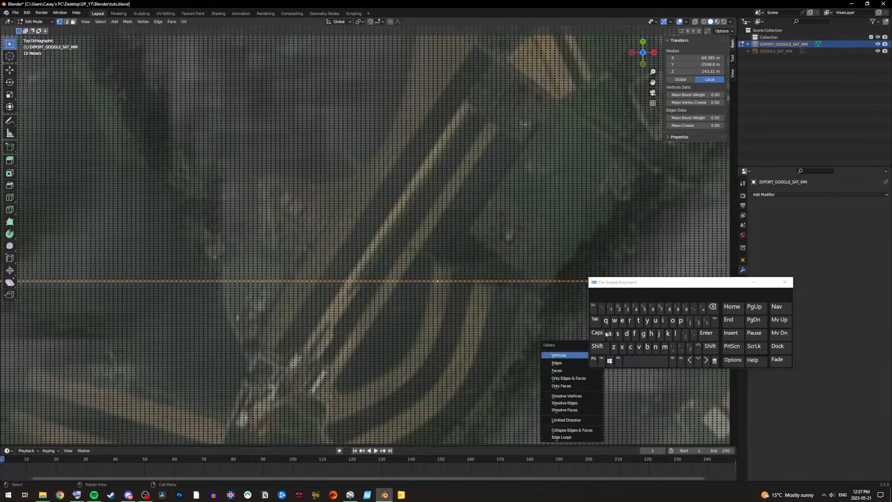
click(556, 355)
Step: Delete the westernmost block of vertices in the strip south of the new east-west gap
scroll(410, 308, down, 3)
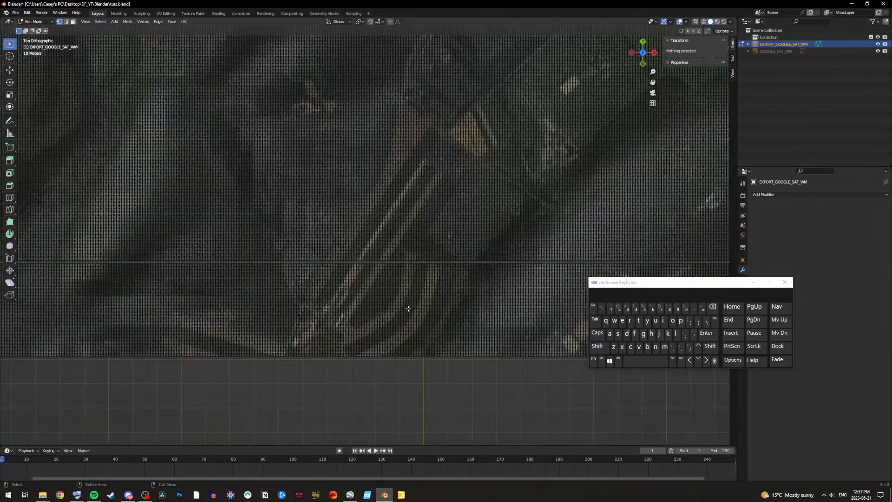
drag(652, 81, 818, 54)
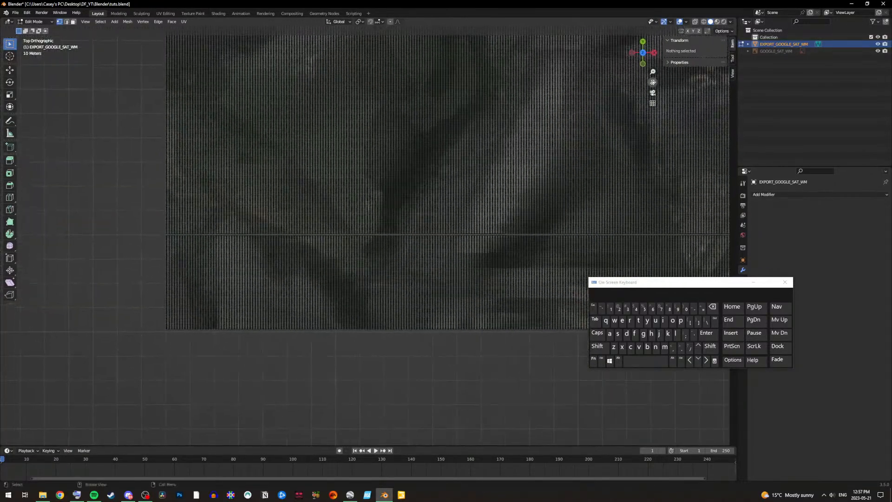
drag(148, 347, 496, 234)
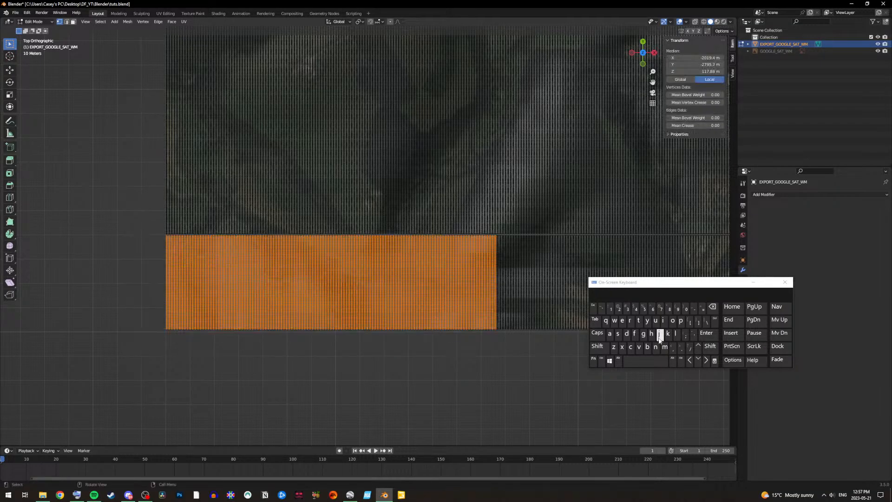
key(Delete)
drag(632, 285, 663, 360)
click(754, 392)
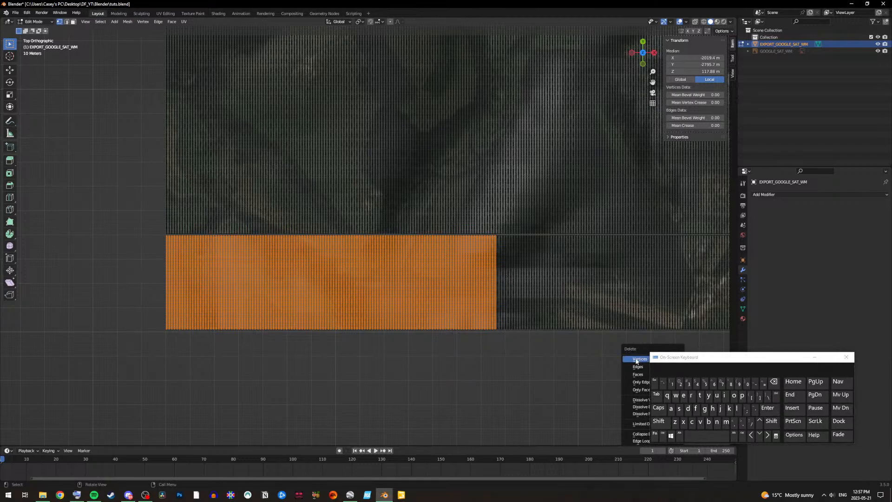
click(639, 359)
Step: Delete the adjoining block of vertices south of the gap, covering the farm buildings and curved field strips
drag(652, 82, 304, 81)
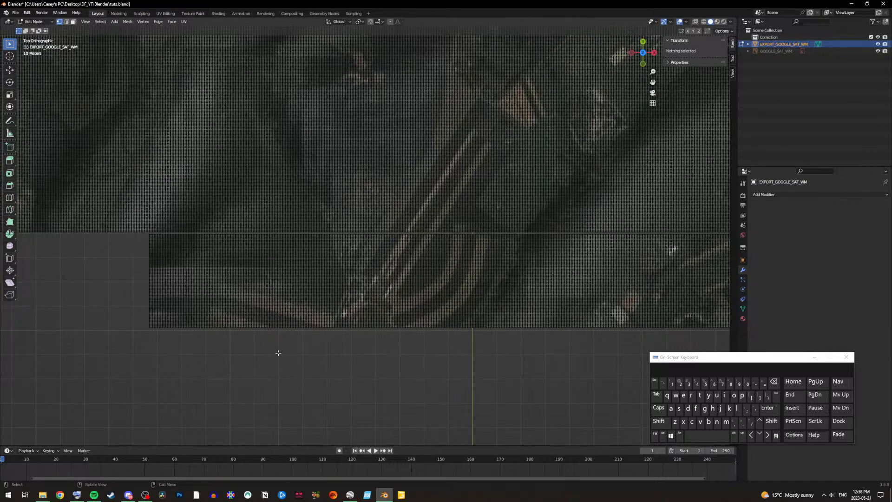
drag(119, 366, 618, 234)
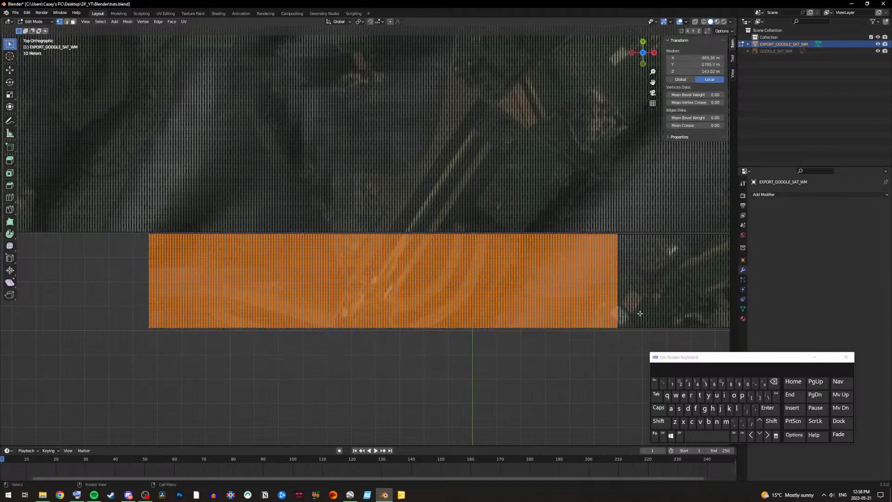
click(776, 396)
drag(670, 362, 700, 375)
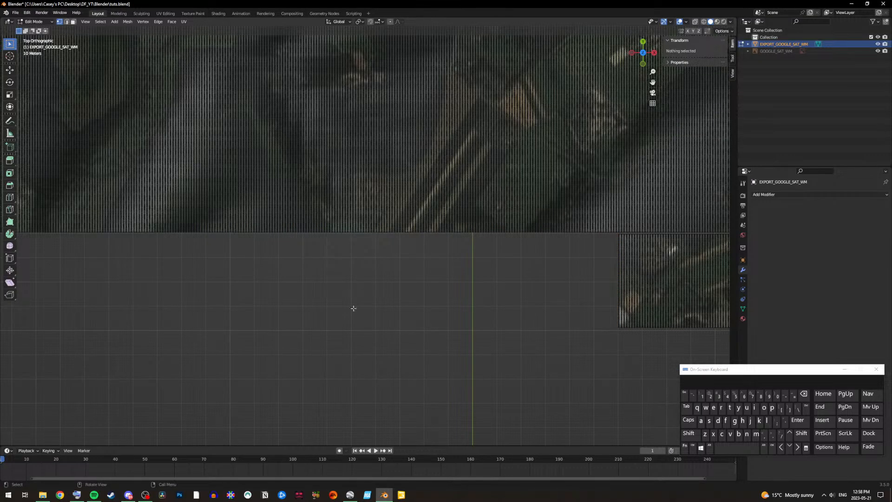
Step: Open the Dirt_Modders_Logo image from the Logos folder in DF_YT on the desktop and maximize the viewer
click(43, 495)
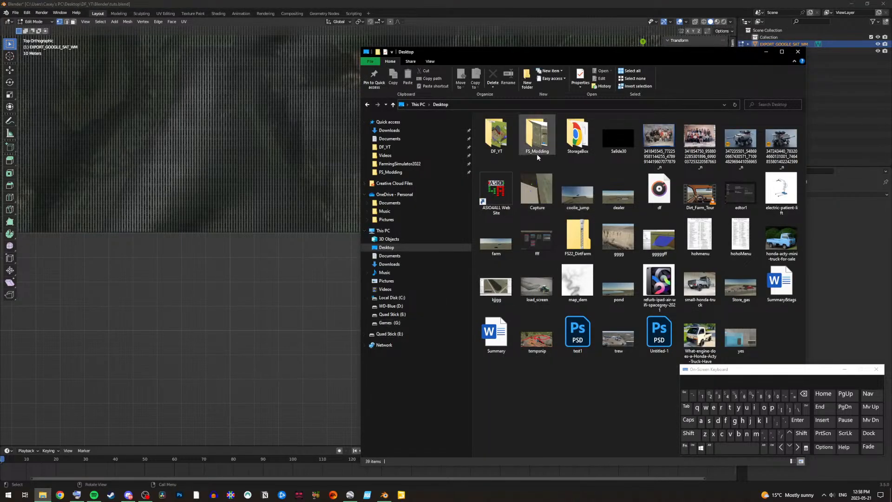
double_click(506, 142)
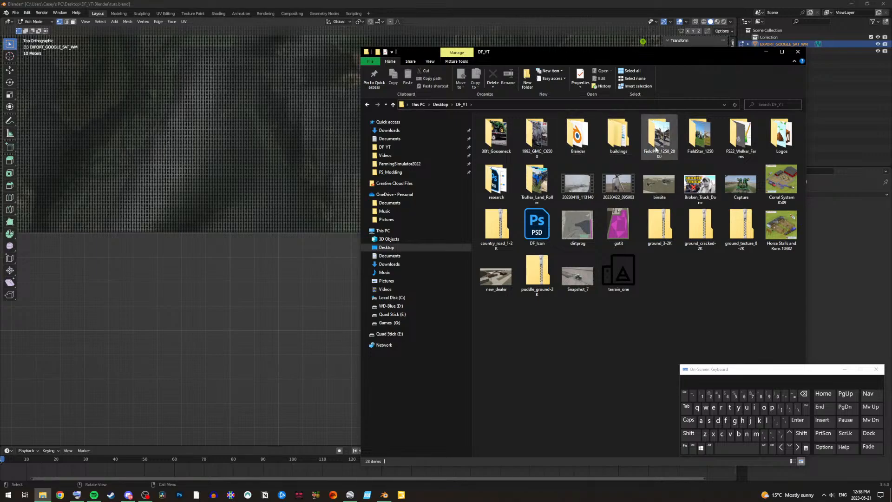
double_click(789, 156)
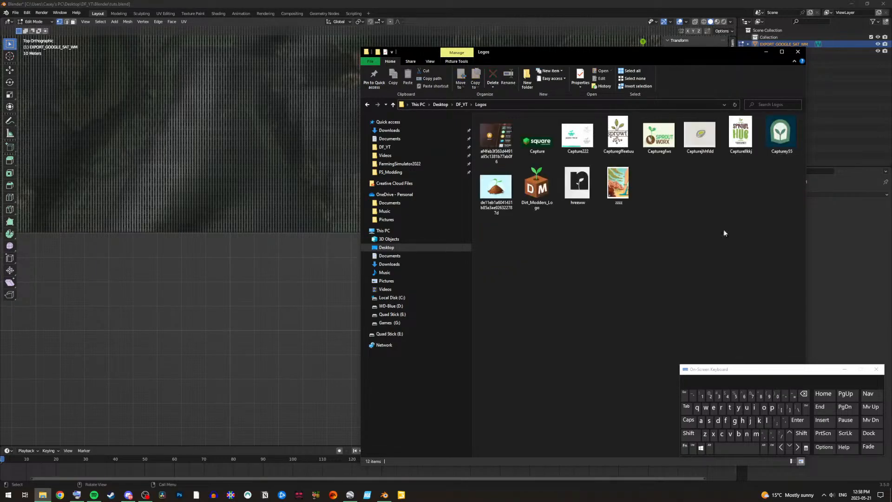
double_click(537, 185)
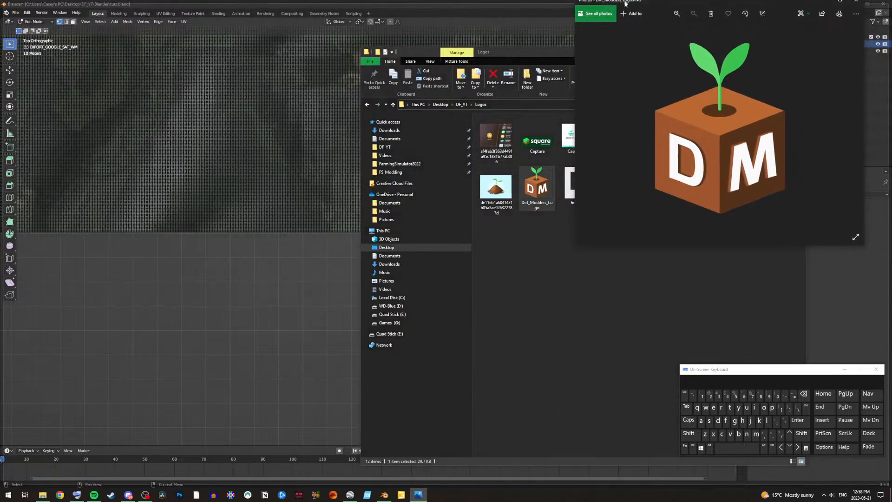
drag(624, 1, 624, 0)
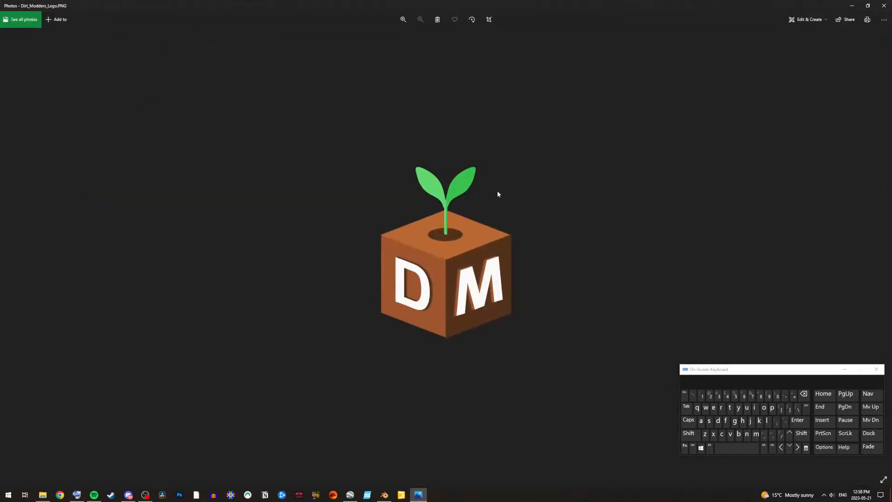
Step: Examine the Dirt Modders logo at close range, then close the image and minimize the file window to return to Blender
scroll(497, 194, up, 3)
scroll(514, 319, up, 2)
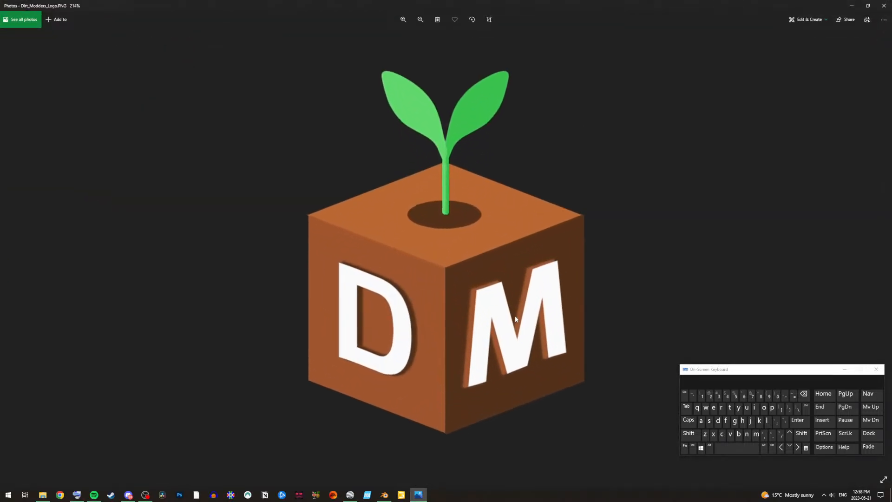
scroll(515, 318, up, 2)
scroll(515, 319, down, 1)
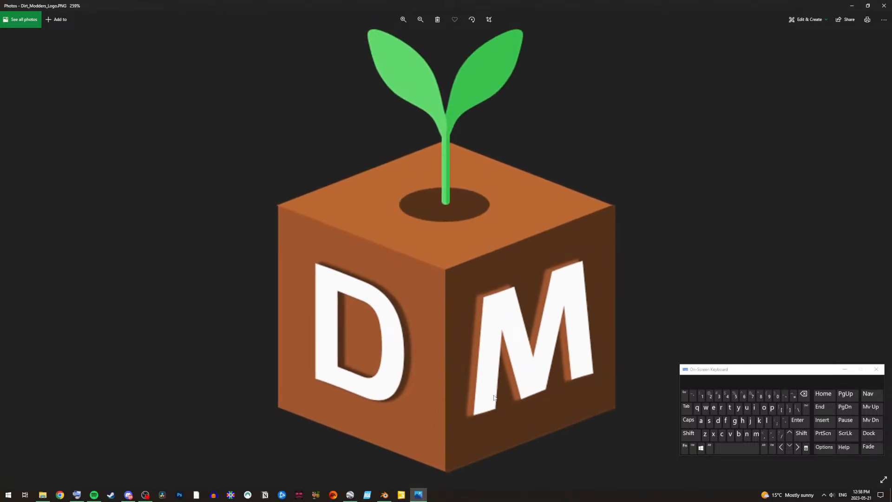
scroll(456, 379, down, 2)
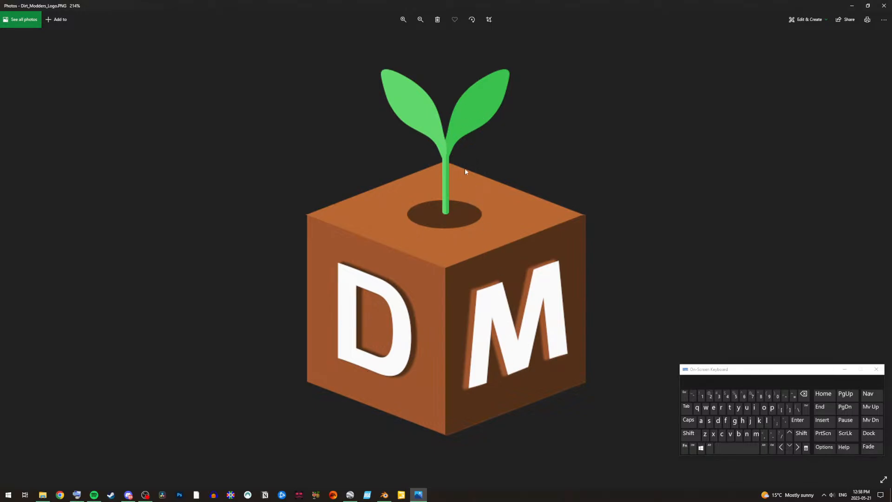
ctrl+scroll(440, 309, down, 2)
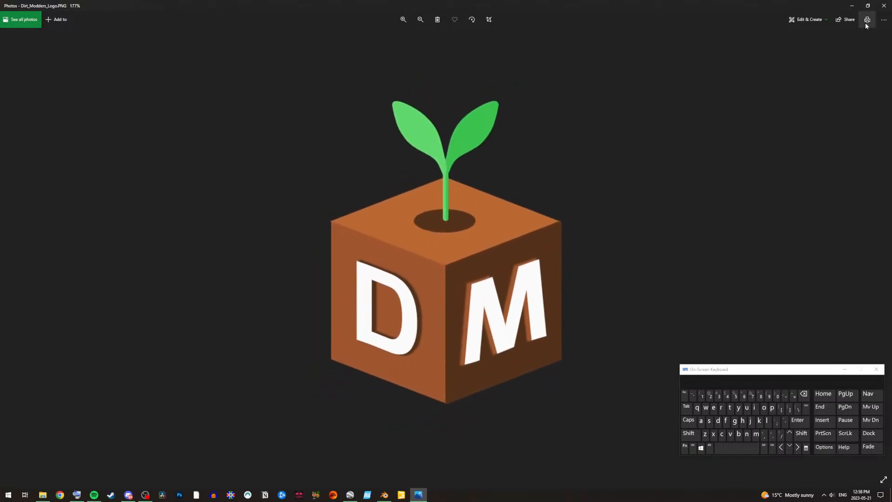
click(884, 7)
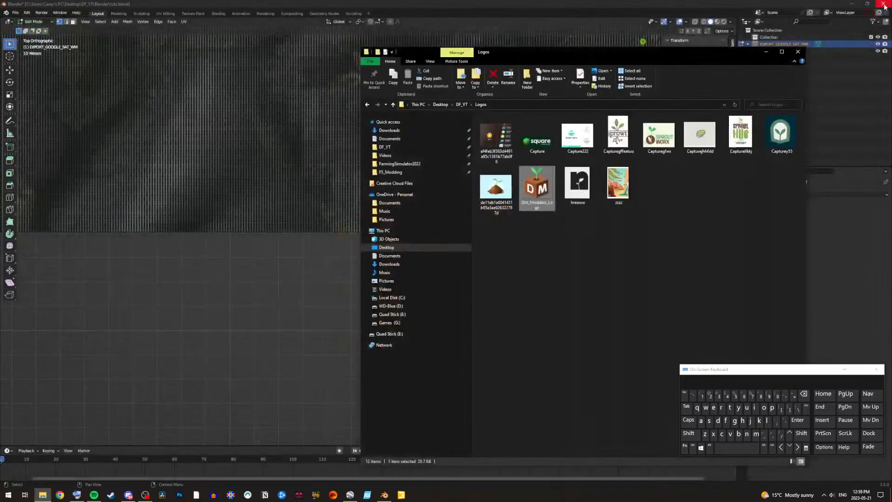
click(765, 52)
Step: Delete the western block of vertices in the remaining mesh strip south of the east-west gap
scroll(507, 226, down, 3)
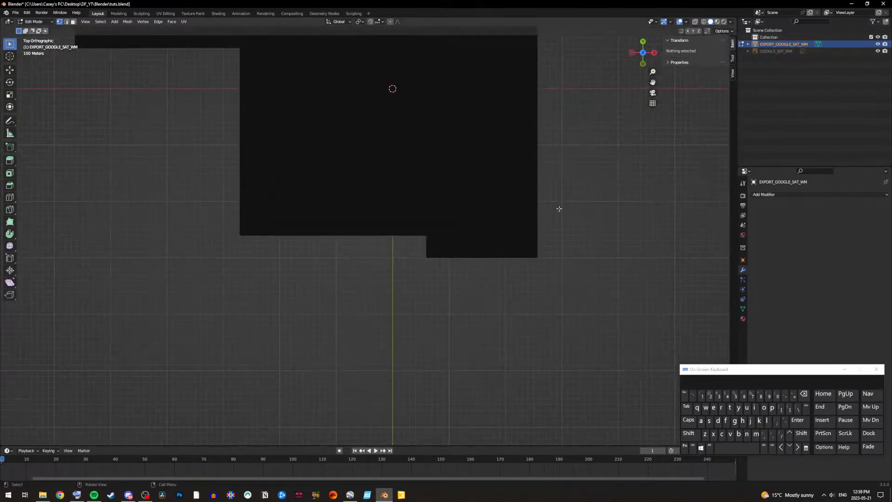
scroll(559, 208, up, 4)
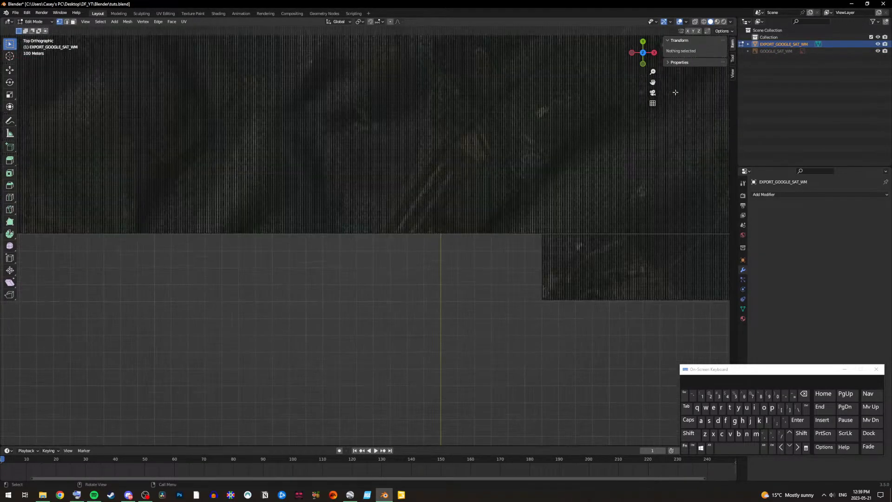
drag(652, 81, 452, 76)
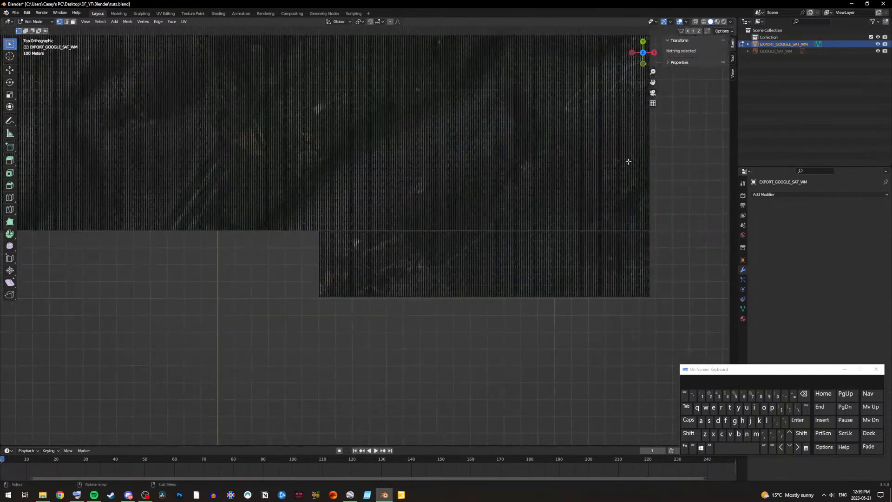
scroll(519, 256, up, 2)
drag(274, 354, 642, 229)
click(807, 410)
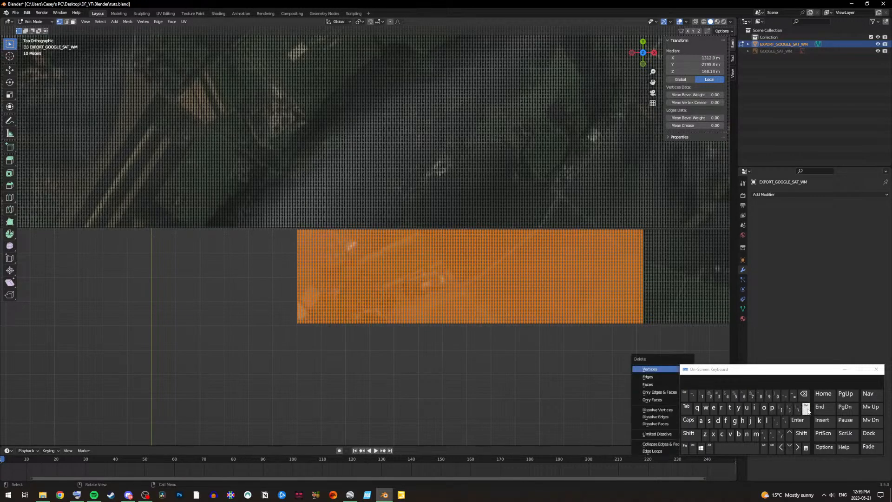
click(654, 370)
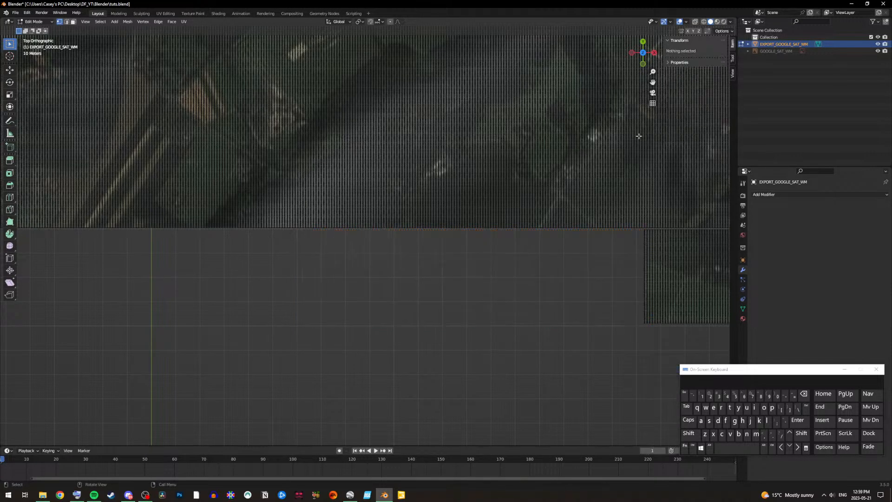
Step: Delete the last block of vertices south of the gap, at the mesh's southeast corner
drag(652, 83, 484, 93)
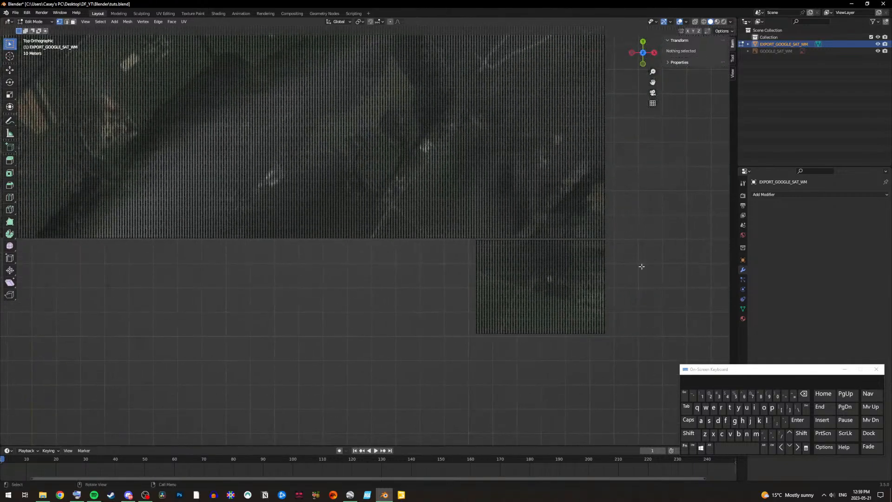
drag(624, 376, 453, 239)
drag(544, 362, 544, 363)
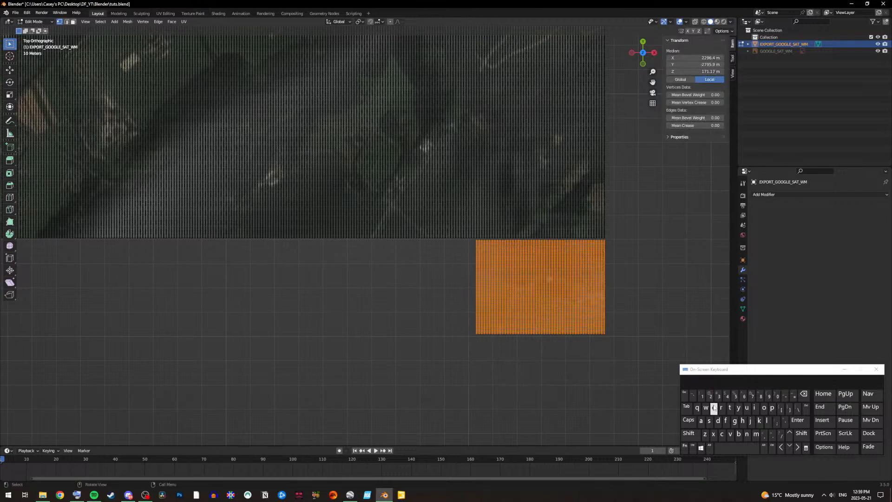
click(809, 410)
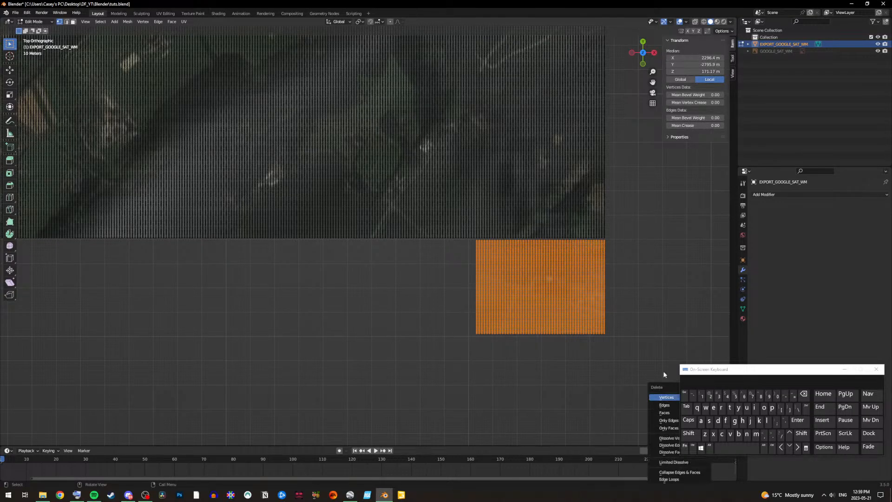
click(666, 397)
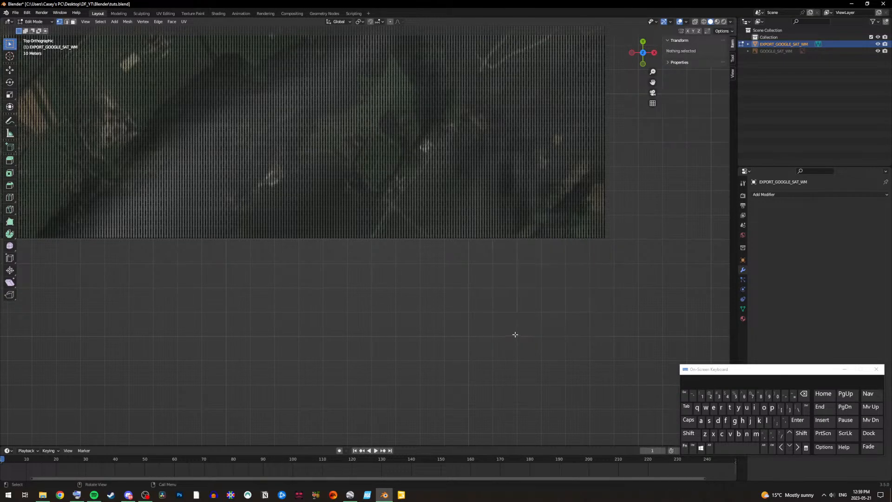
Step: Delete the block of vertices at the northwest corner of the mesh's western extension
scroll(470, 312, down, 6)
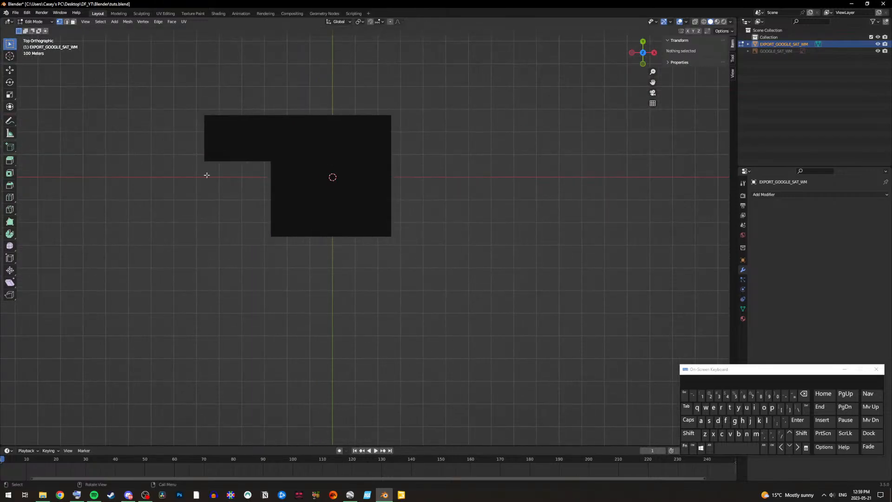
scroll(213, 185, up, 4)
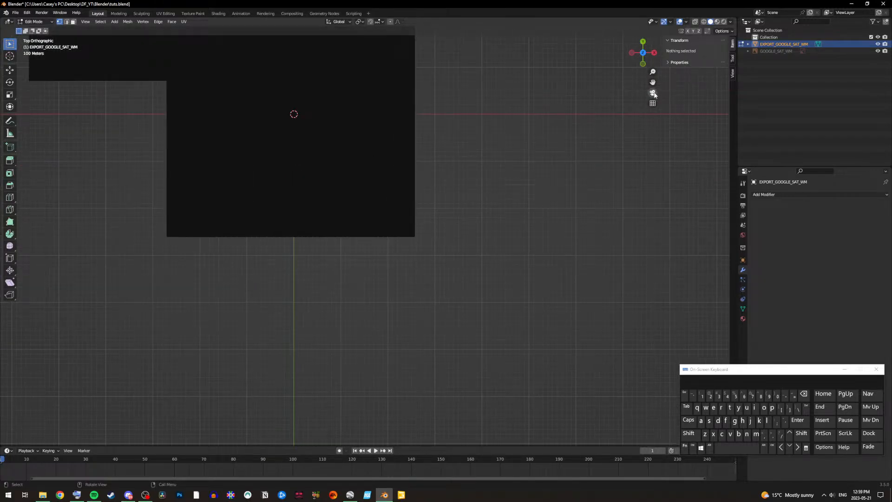
drag(652, 82, 891, 298)
scroll(441, 139, up, 7)
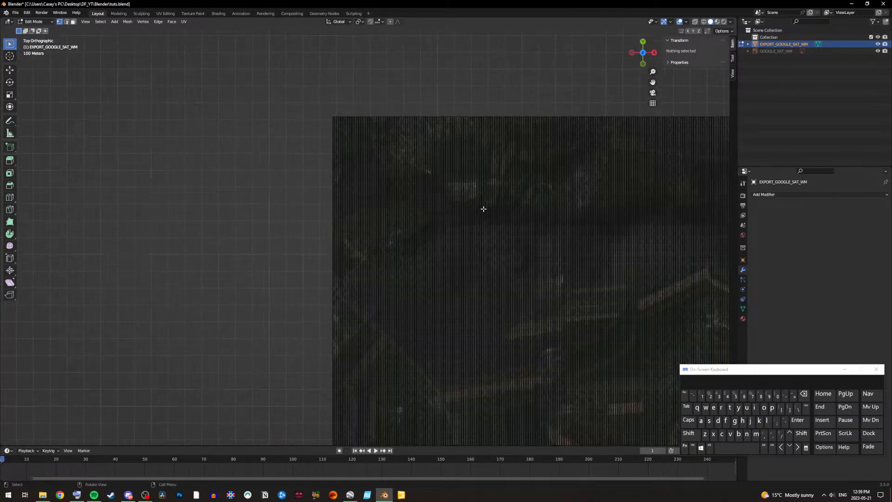
drag(303, 79, 584, 311)
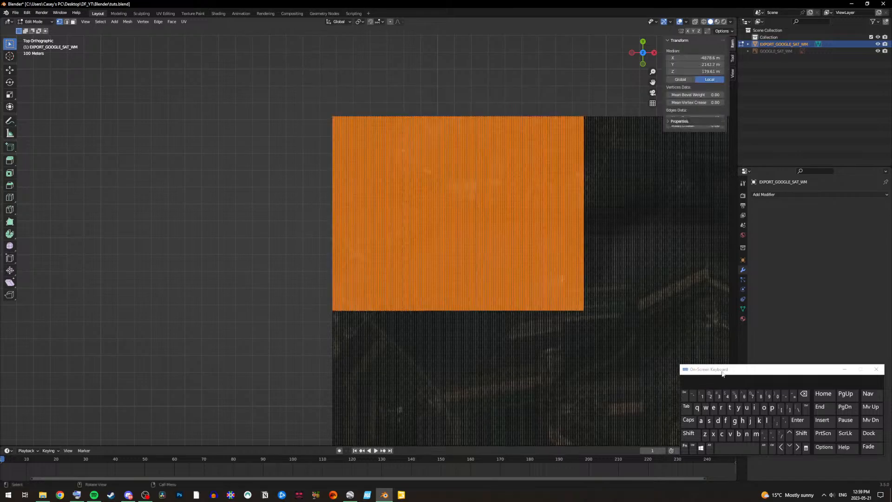
click(806, 407)
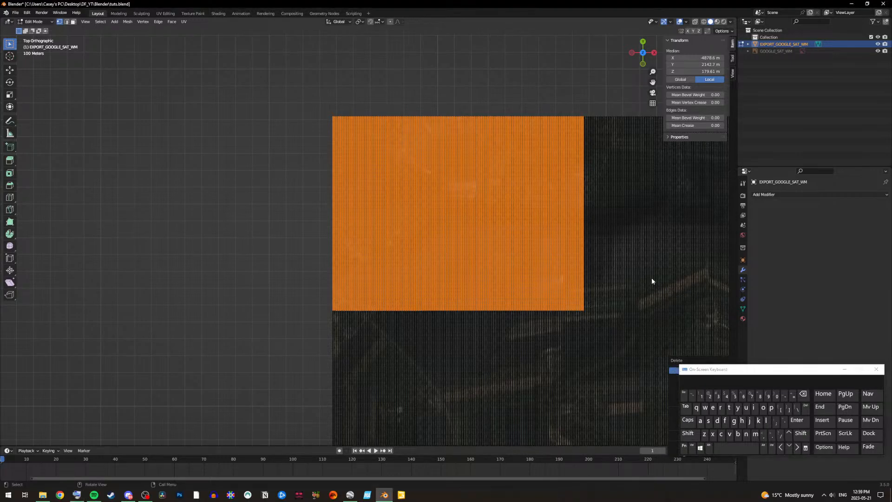
Step: Delete the remaining block at the western end of the extension, directly south of the removed northwest corner
drag(652, 82, 599, 2)
drag(264, 186, 528, 383)
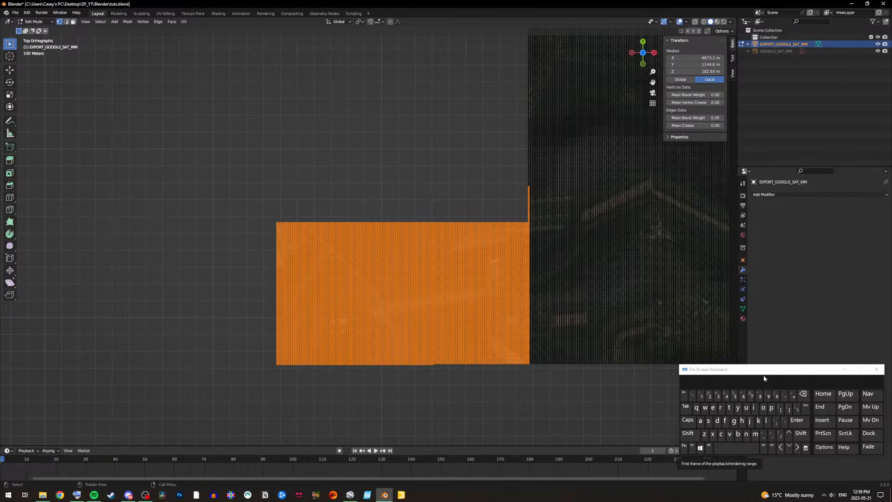
drag(763, 376, 665, 378)
click(718, 390)
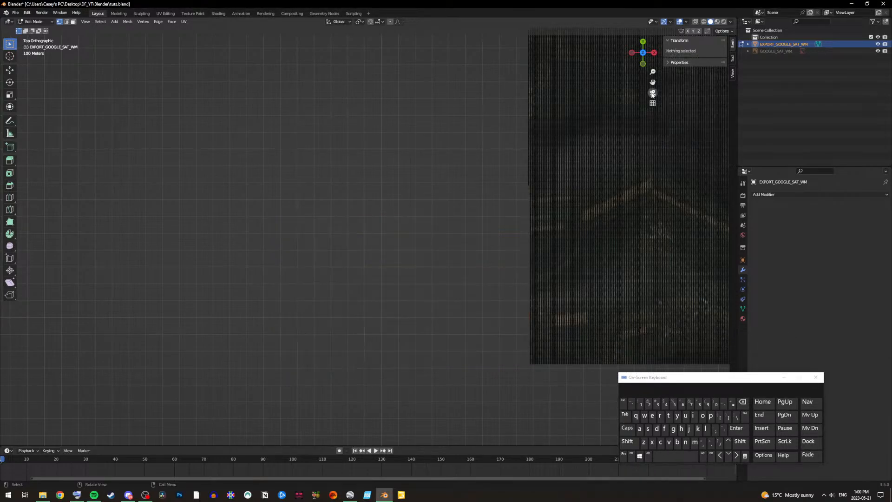
Step: Delete the southwest block of vertices in the remaining western extension, below the peak of the angled road
drag(652, 82, 442, 87)
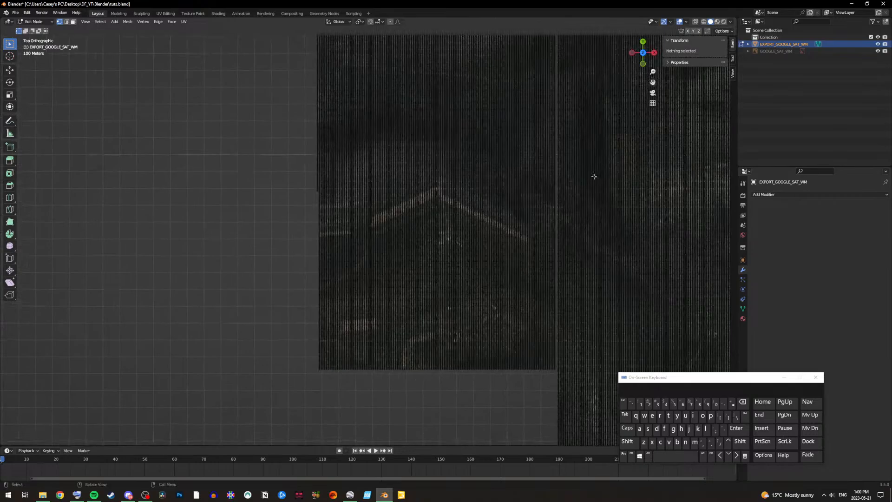
drag(280, 397, 463, 206)
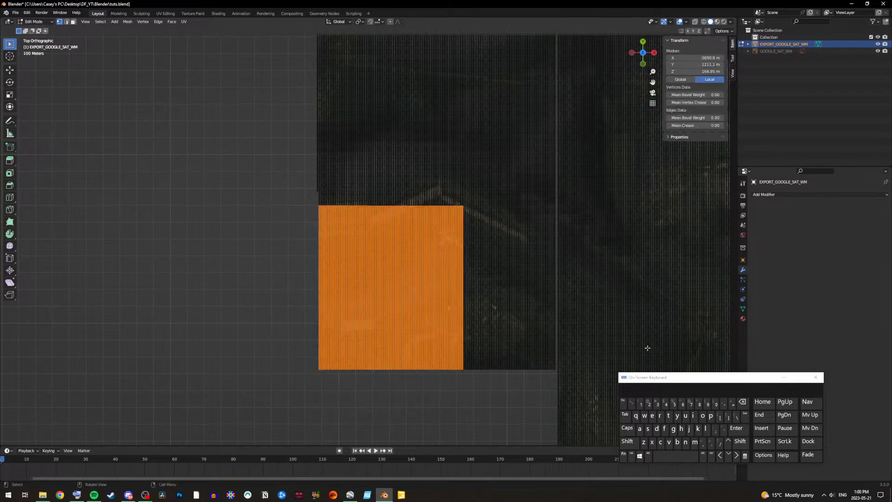
click(742, 417)
drag(677, 382, 733, 408)
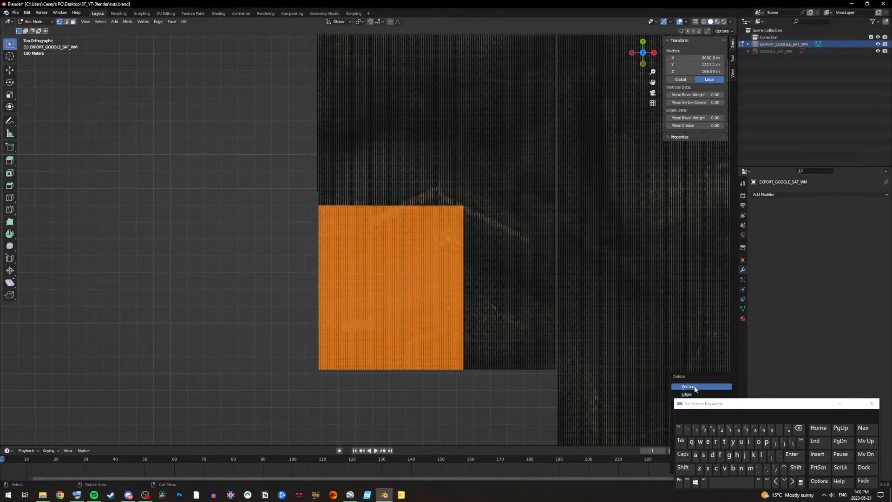
click(696, 389)
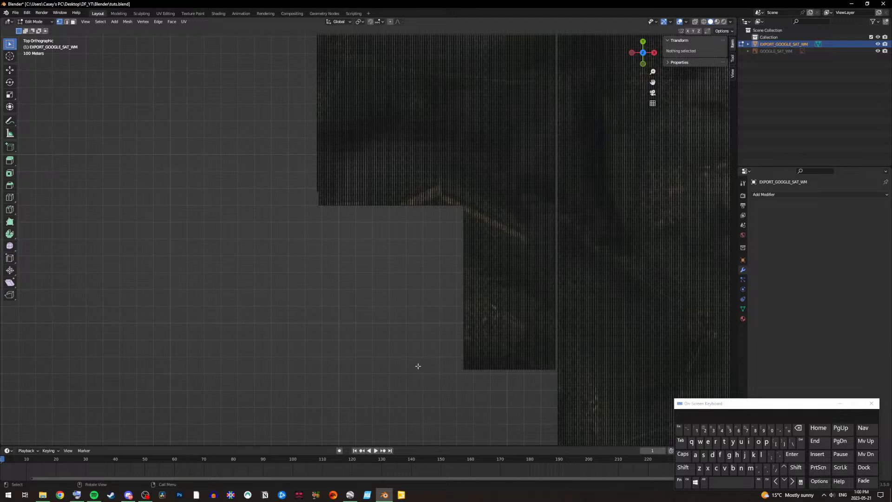
Step: Delete the adjoining southeast block of the western extension up to the north-south gap
drag(414, 390, 556, 200)
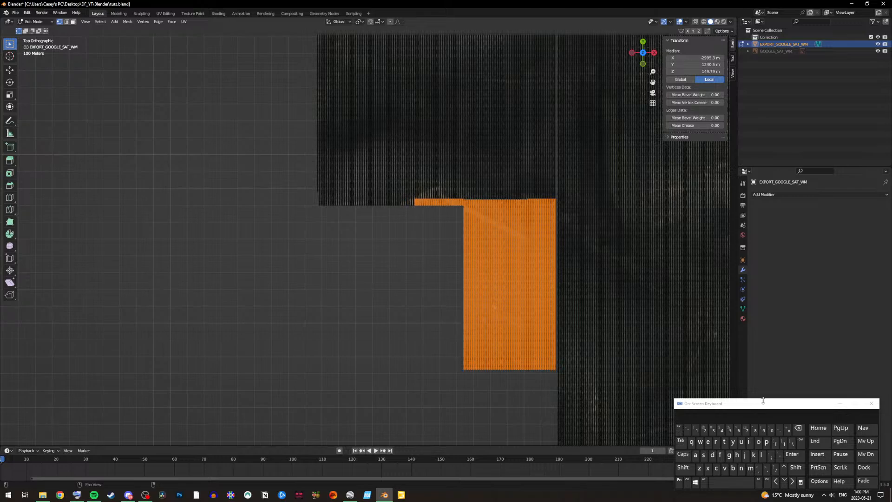
drag(768, 405, 747, 356)
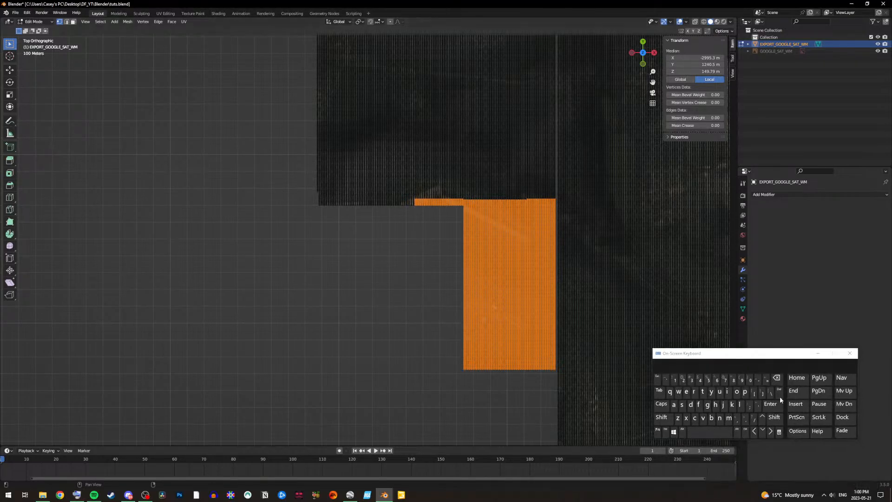
drag(714, 359, 699, 404)
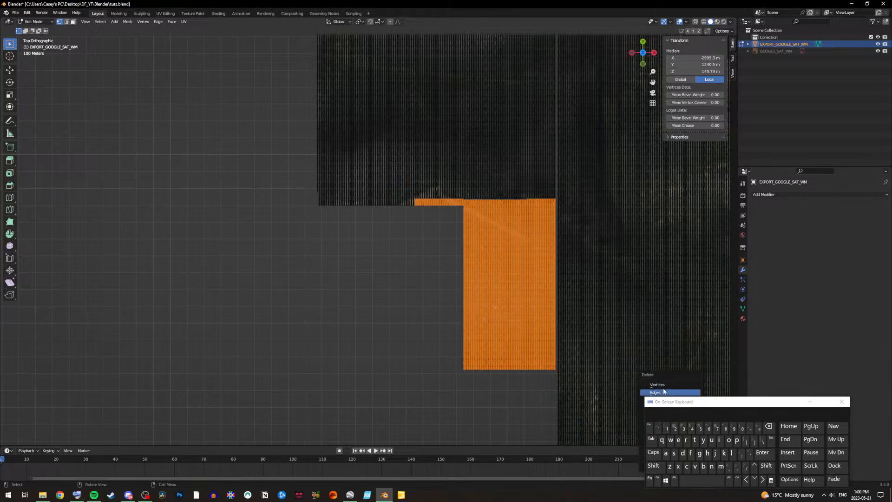
click(661, 385)
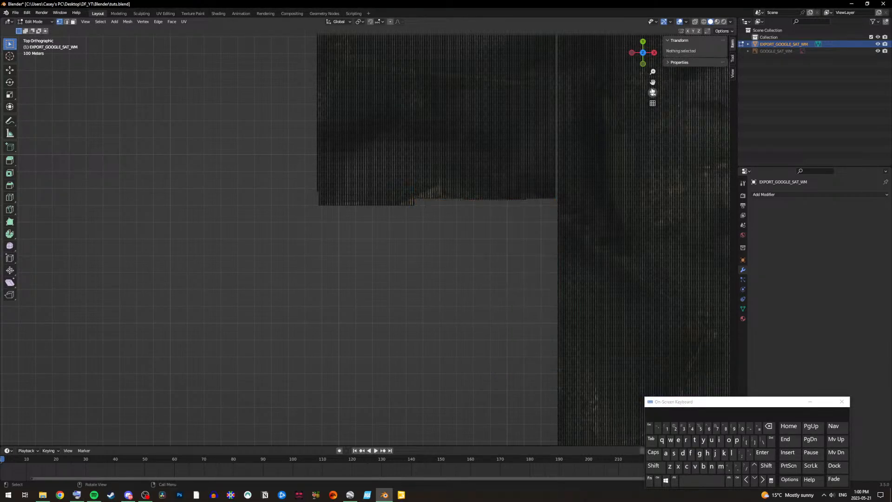
Step: Delete the western half of the remaining northern block west of the north-south gap, over its full height
drag(652, 82, 627, 108)
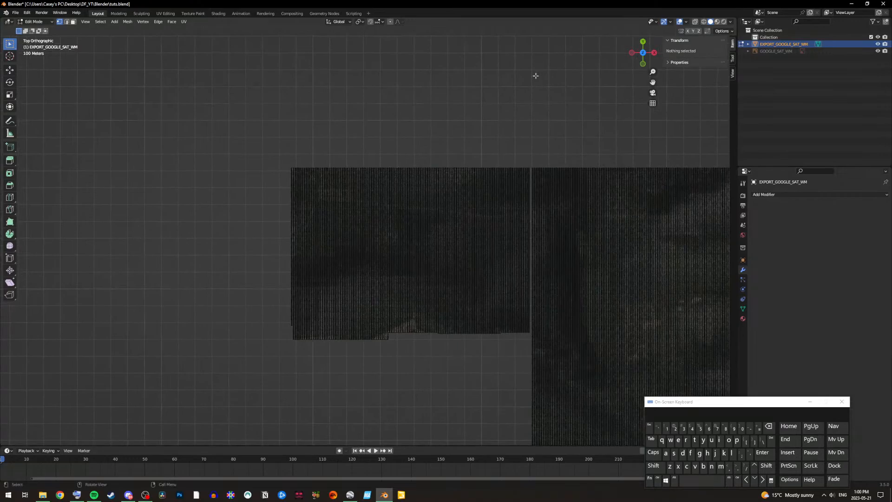
drag(276, 152, 421, 360)
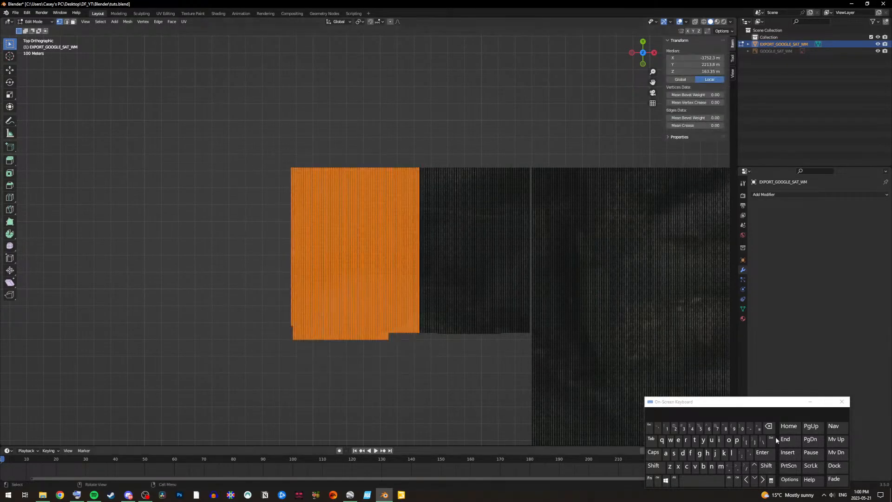
click(745, 407)
drag(746, 406, 725, 408)
click(683, 402)
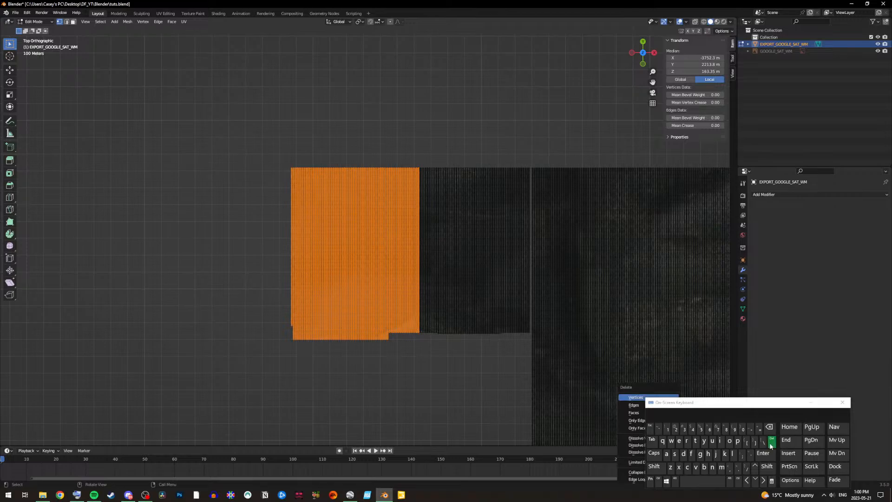
click(636, 398)
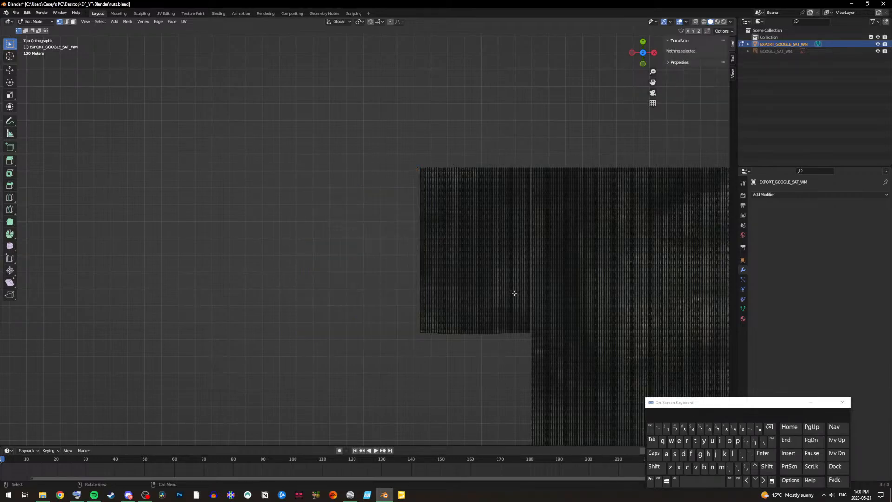
Step: Delete the last block of vertices west of the north-south gap, leaving only the square main mesh
drag(409, 124, 531, 364)
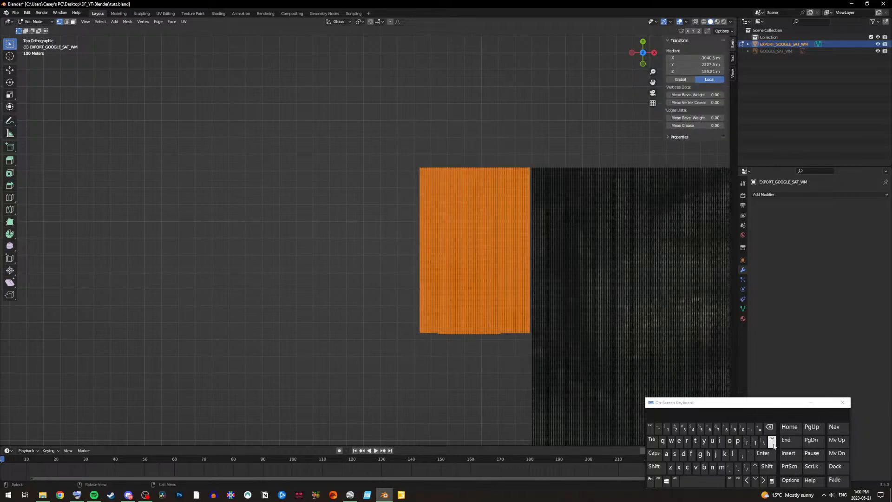
click(772, 442)
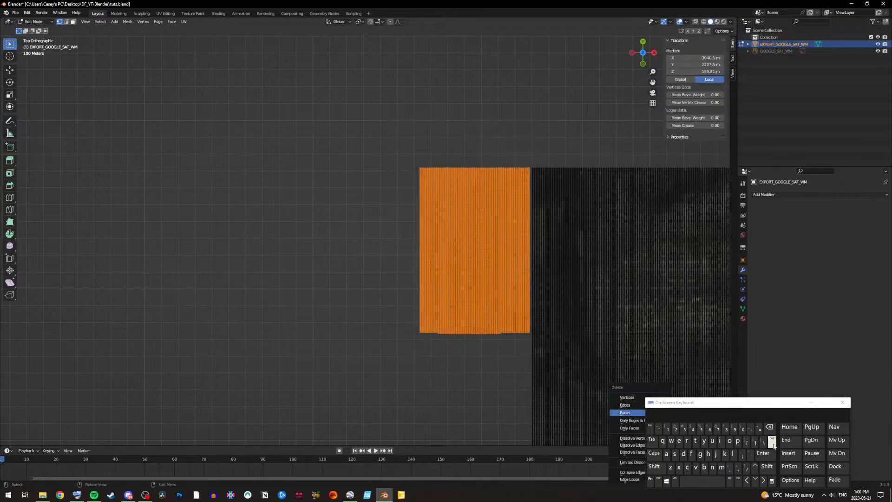
click(625, 398)
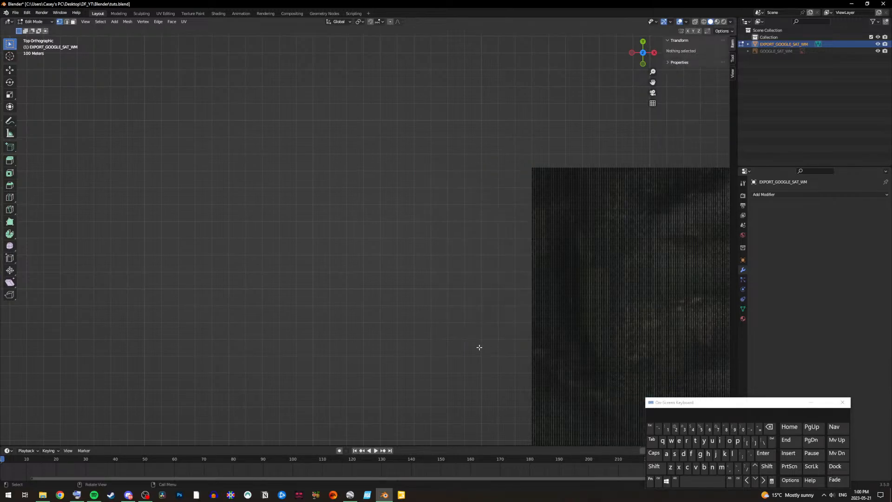
scroll(473, 321, down, 5)
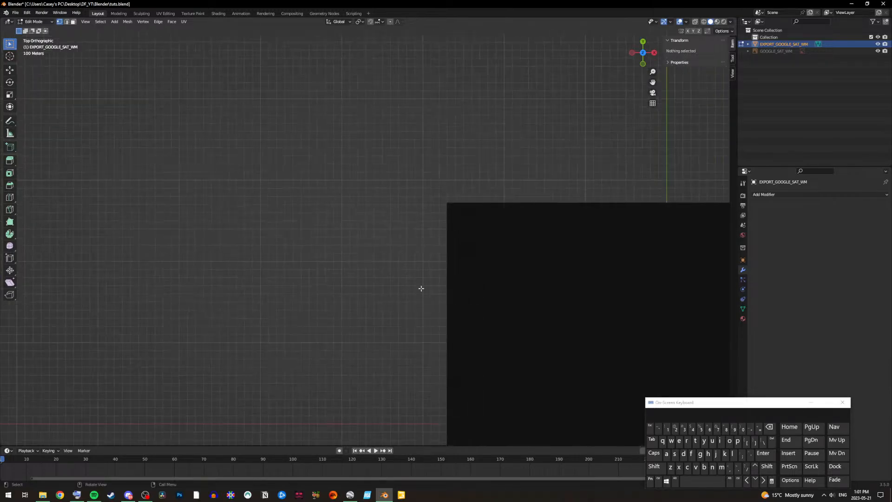
scroll(541, 228, up, 1)
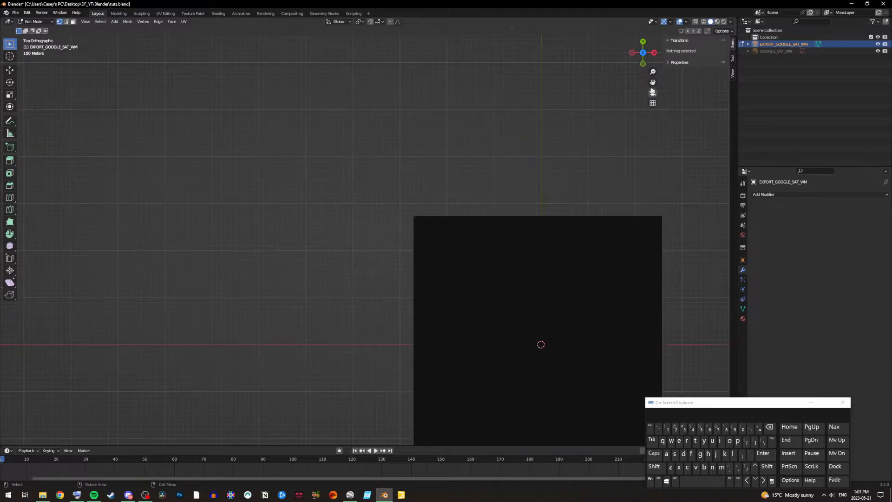
drag(652, 82, 491, 0)
scroll(604, 172, up, 1)
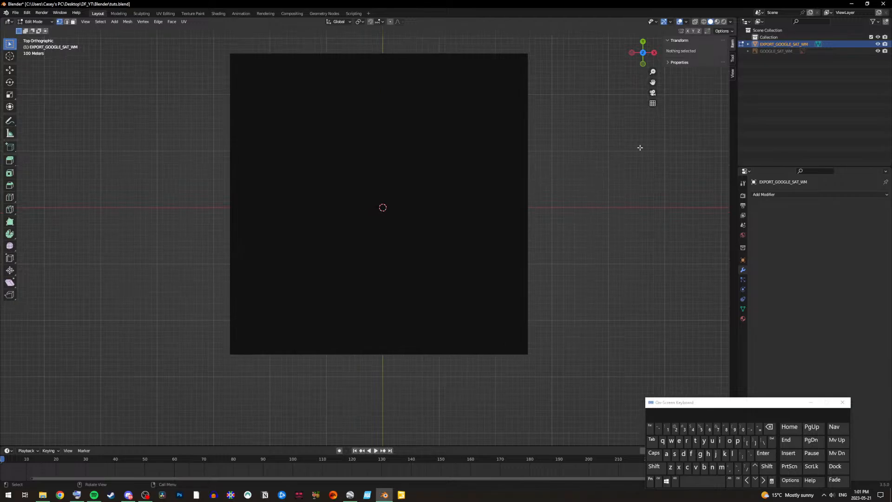
scroll(659, 140, up, 1)
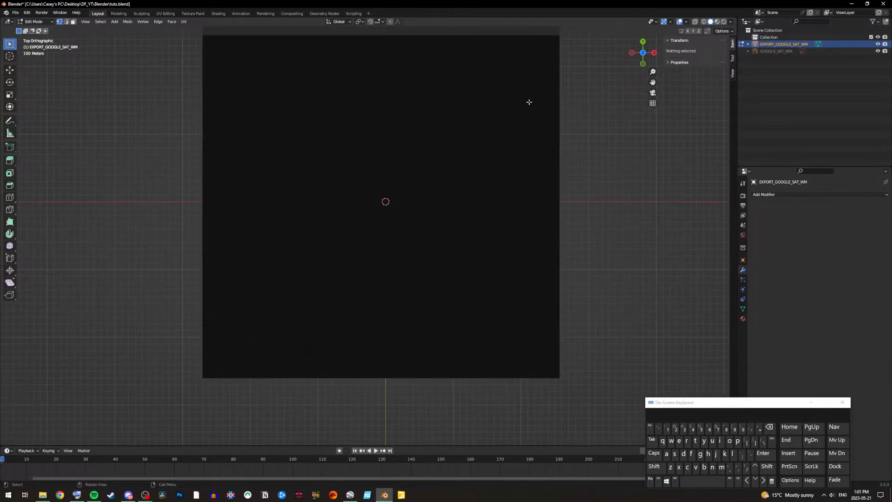
Step: Return the trimmed EXPORT_GOOGLE_SAT_WM terrain mesh to Object Mode
drag(652, 81, 653, 115)
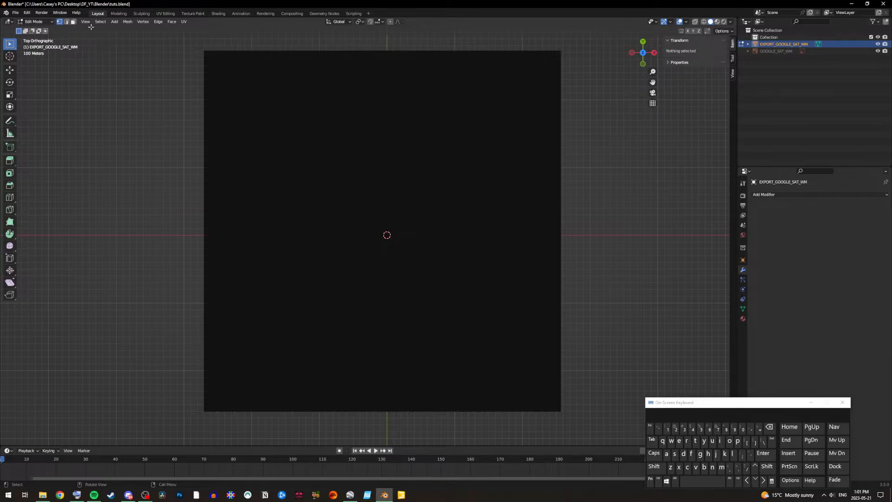
click(35, 22)
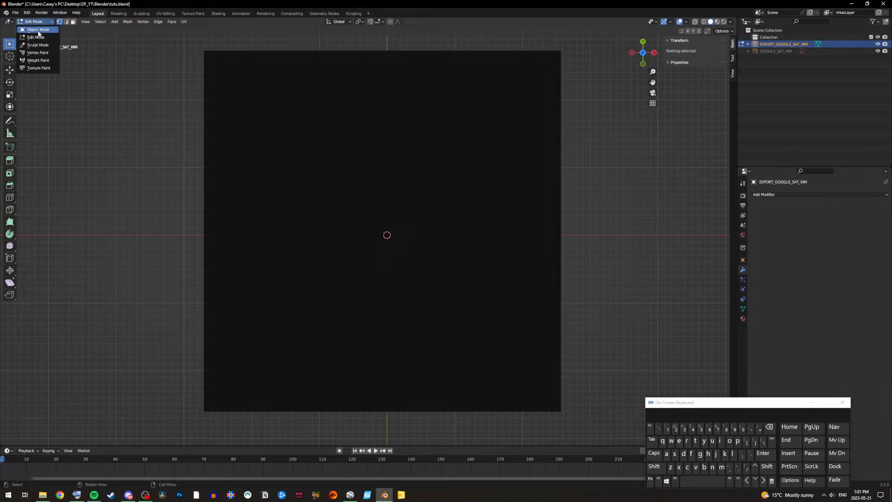
click(37, 29)
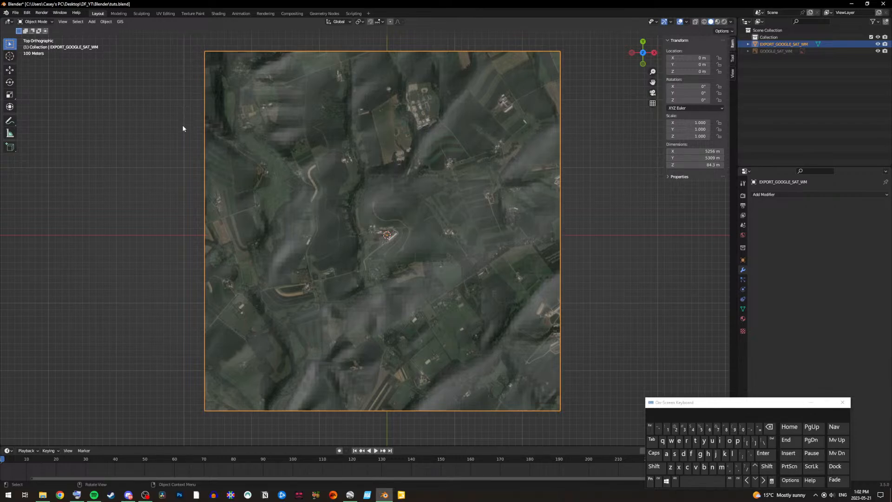
Step: Save a copy of the project as tuts4x_border.blend in the Blender folder
click(16, 13)
click(51, 73)
click(355, 341)
click(357, 341)
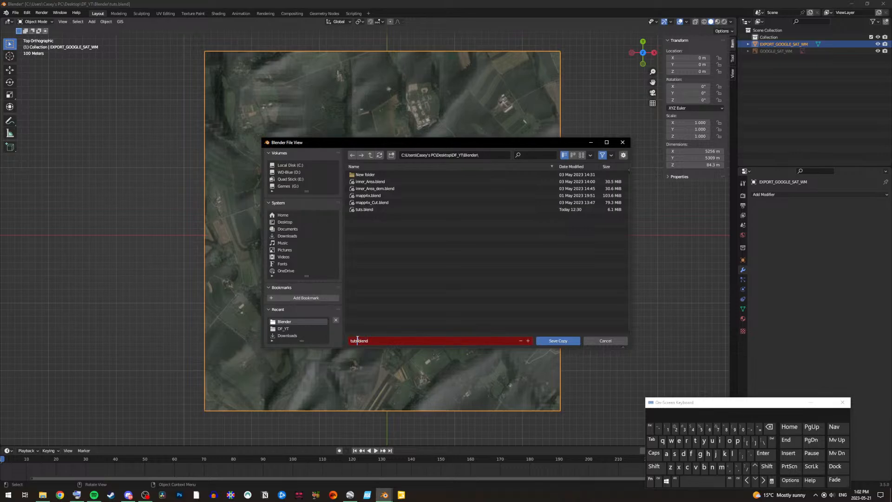
click(692, 427)
click(680, 468)
click(766, 465)
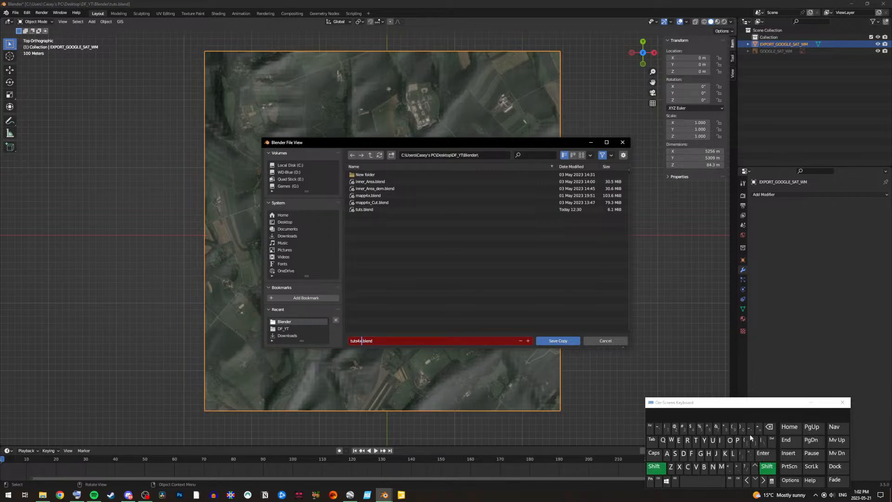
click(749, 428)
click(704, 468)
click(730, 441)
click(686, 442)
click(683, 454)
click(678, 440)
click(687, 440)
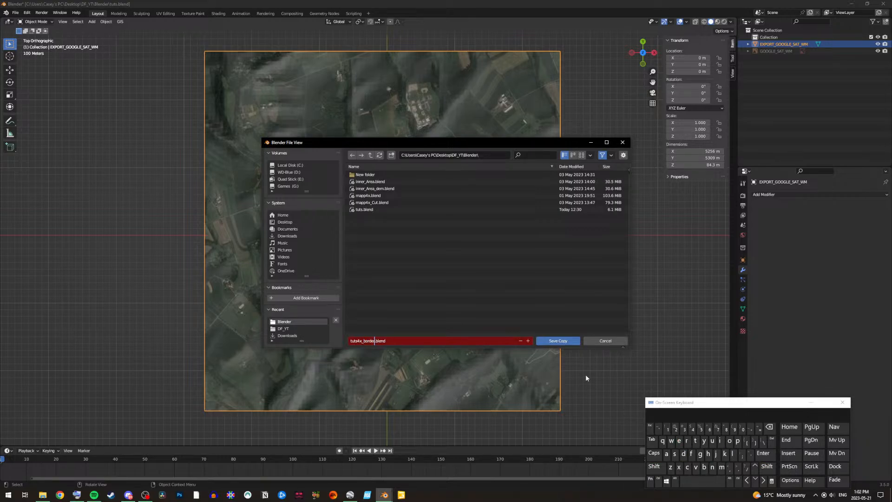
click(562, 341)
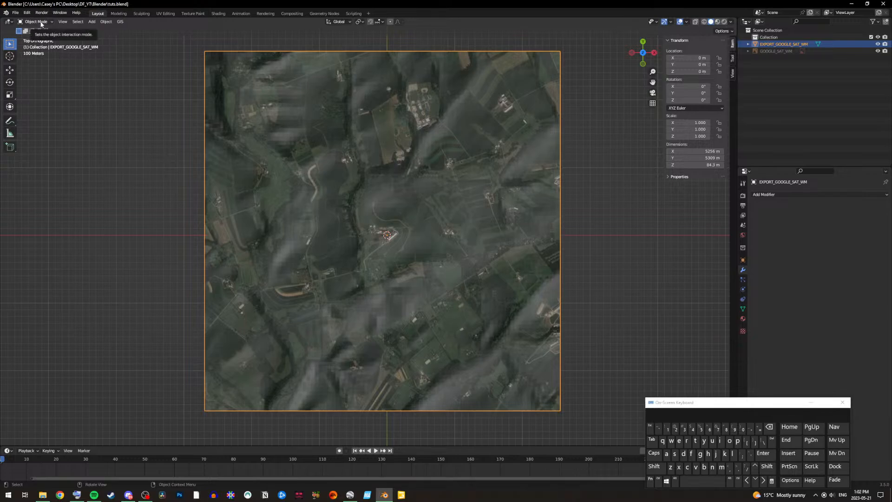
Step: Add a plane mesh at the centre of the terrain
click(91, 22)
mouse_move(79, 21)
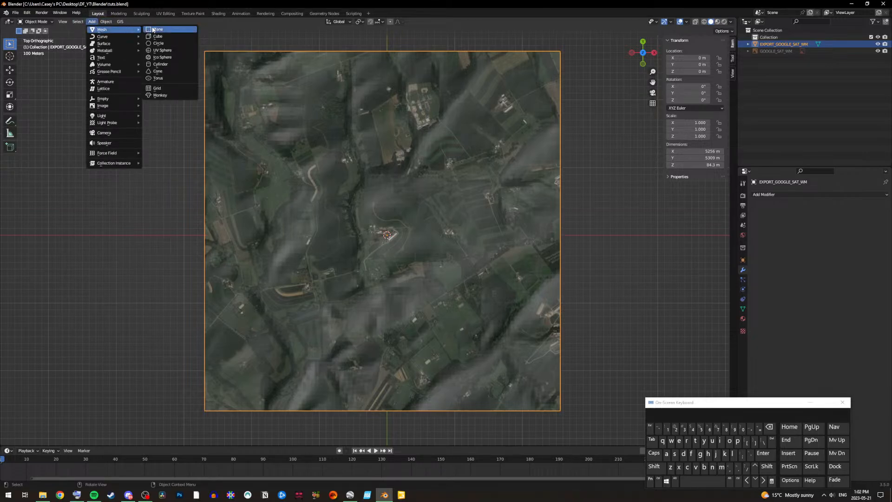
click(155, 30)
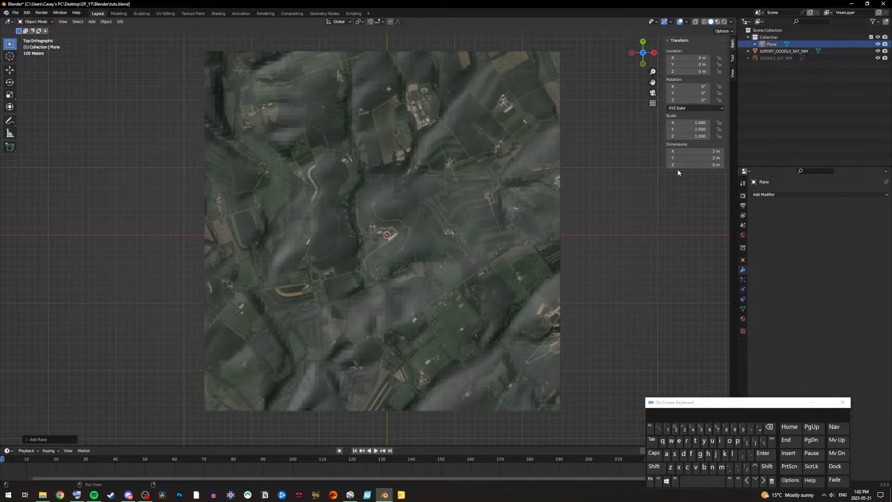
Step: Set the plane's X and Y dimensions to 1024 m
click(706, 151)
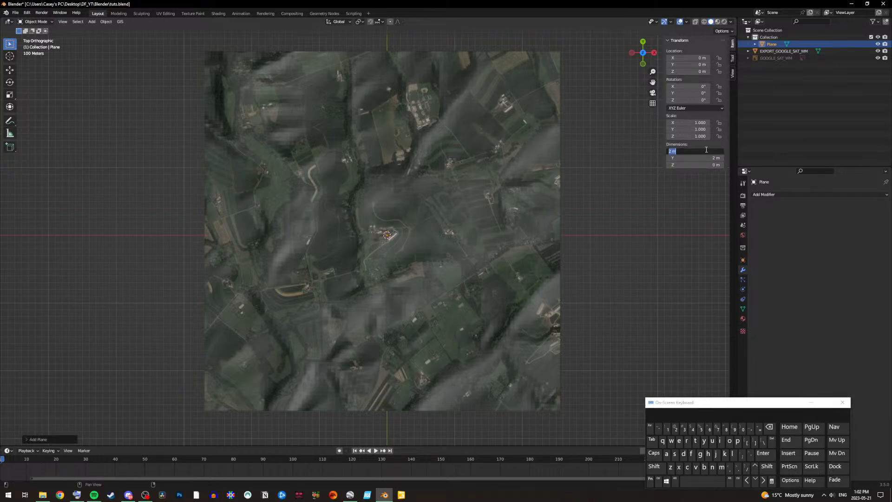
click(667, 428)
click(742, 428)
click(742, 428)
click(769, 427)
click(676, 428)
click(693, 431)
click(769, 457)
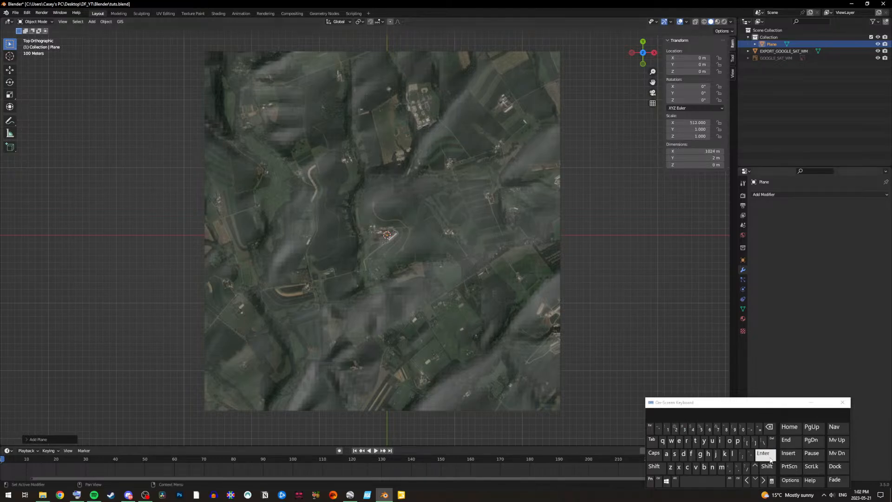
click(718, 159)
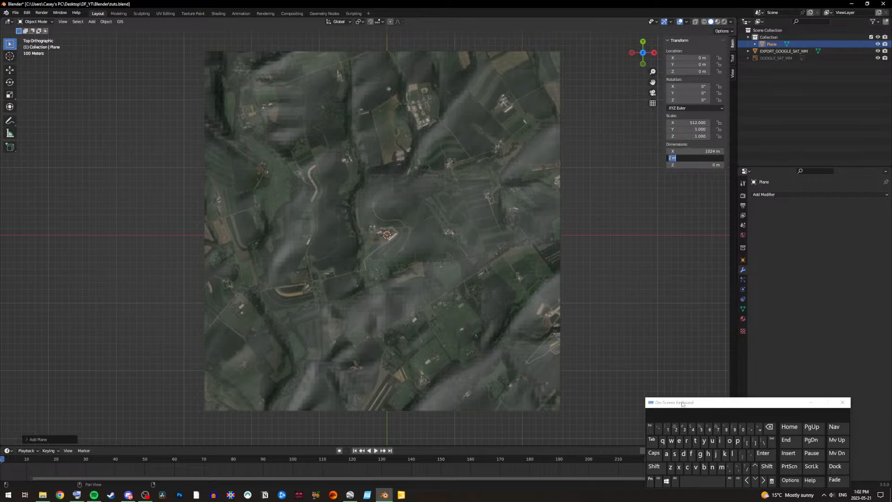
click(666, 428)
click(743, 428)
click(676, 428)
click(692, 428)
click(762, 453)
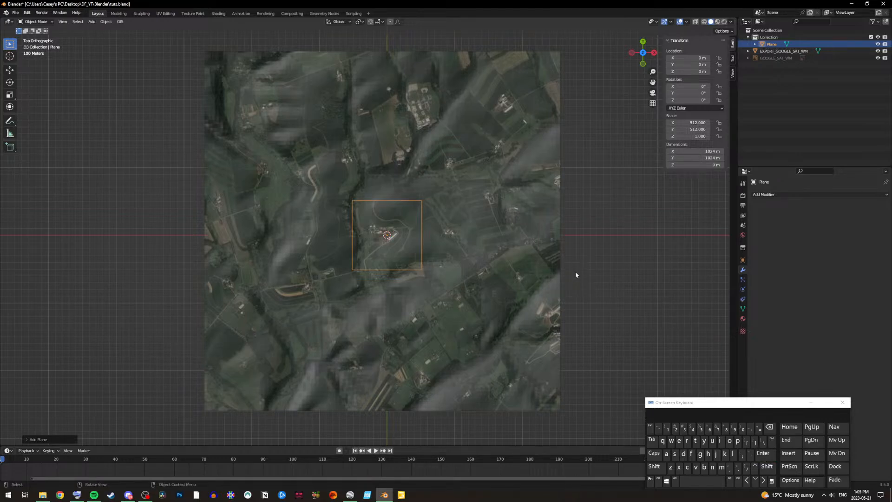
Step: Set the plane's X and Y dimensions to 2048 m
click(700, 154)
click(676, 428)
click(743, 428)
click(692, 429)
click(726, 427)
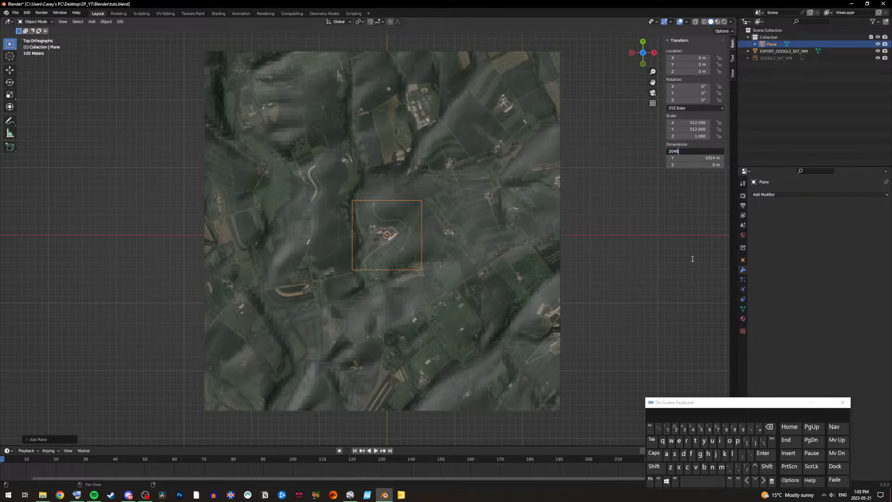
click(706, 158)
click(705, 159)
click(676, 428)
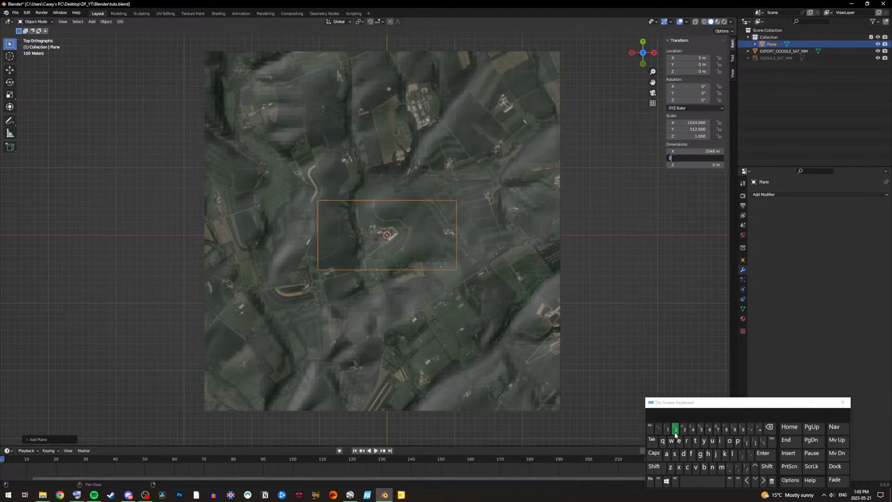
click(741, 428)
click(692, 429)
click(725, 429)
click(764, 454)
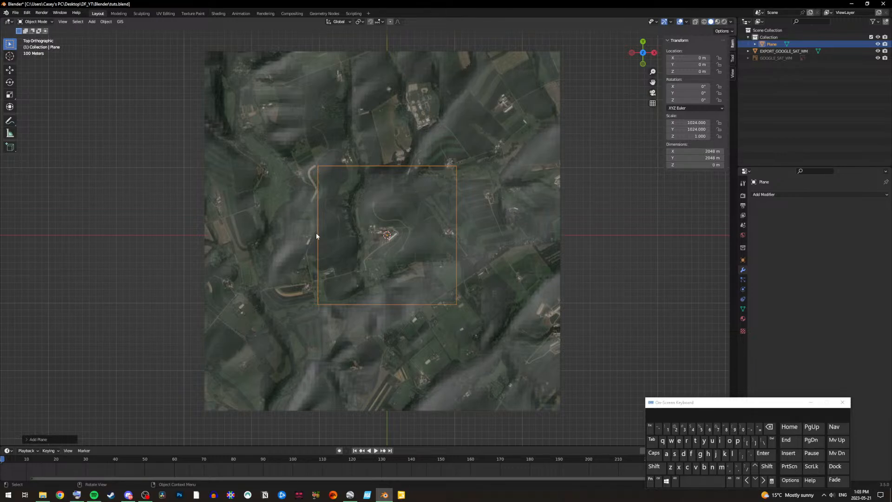
click(44, 21)
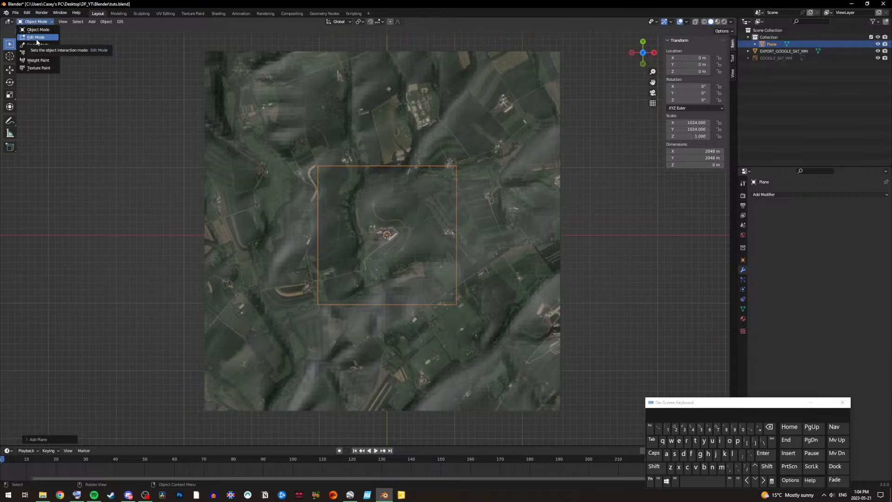
click(36, 39)
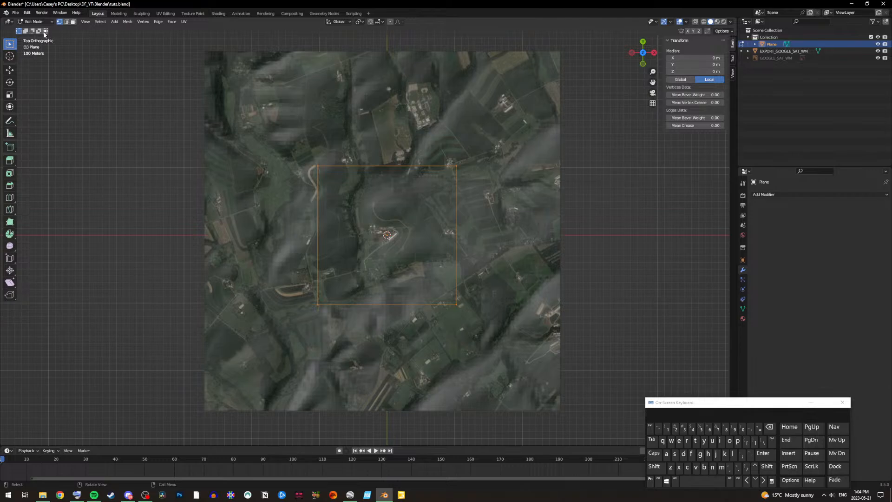
click(32, 21)
click(33, 29)
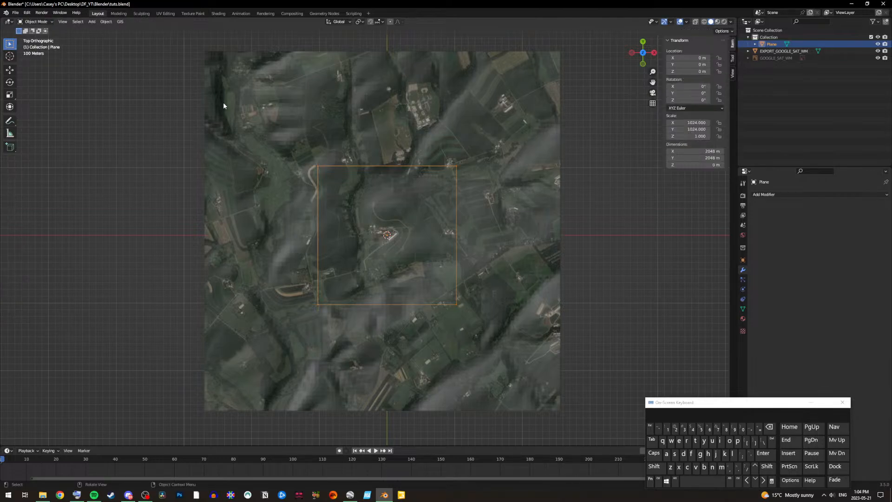
Step: Put the EXPORT_GOOGLE_SAT_WM mesh into Edit Mode and highlight the plane's outline as the boundary guide
click(771, 51)
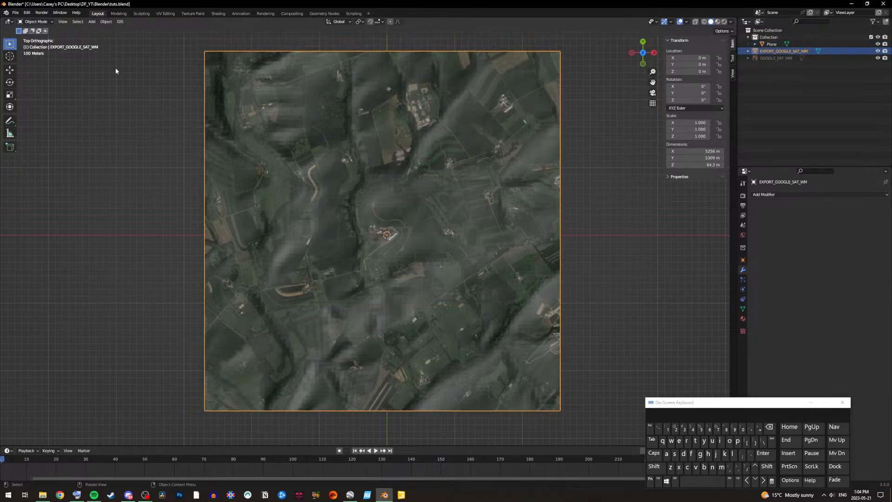
click(35, 22)
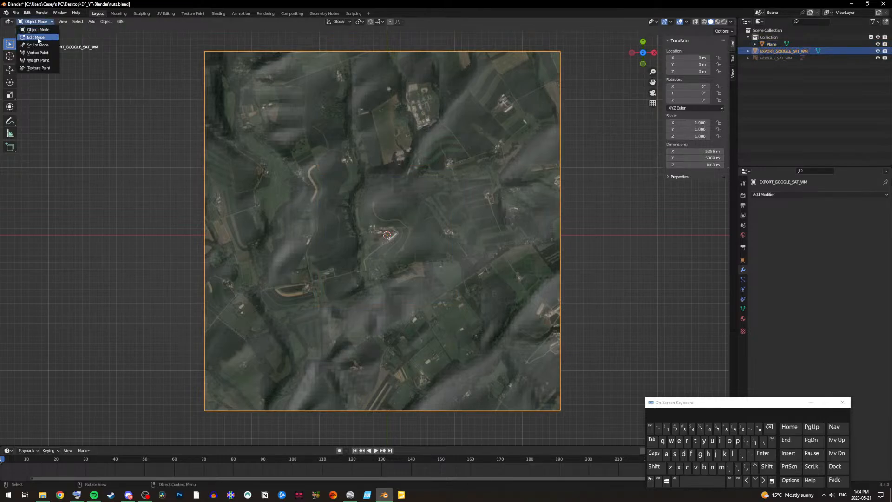
click(37, 38)
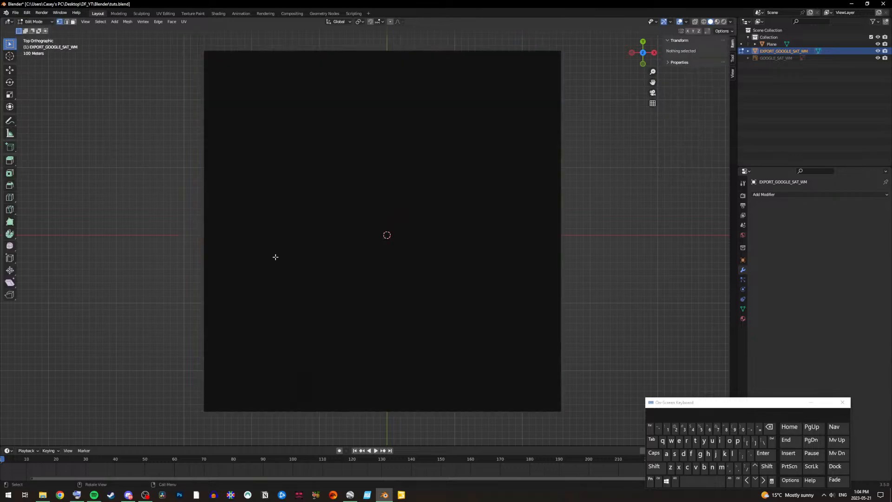
scroll(424, 309, up, 2)
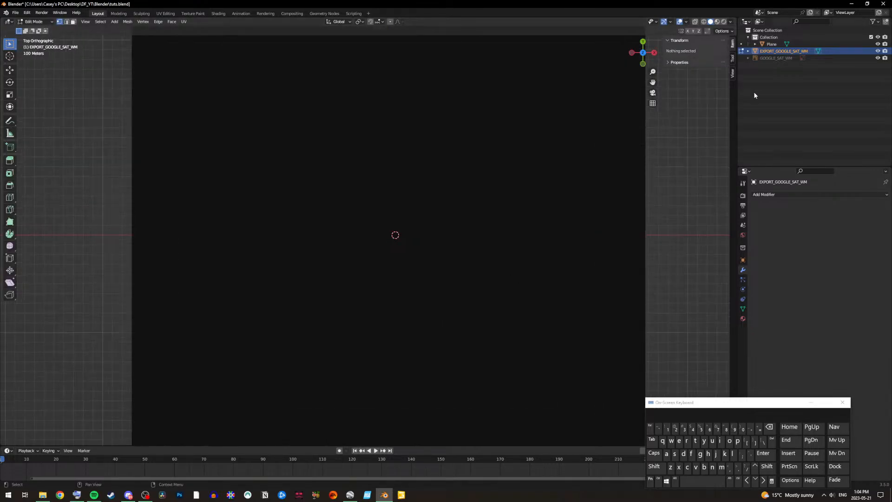
scroll(614, 188, up, 1)
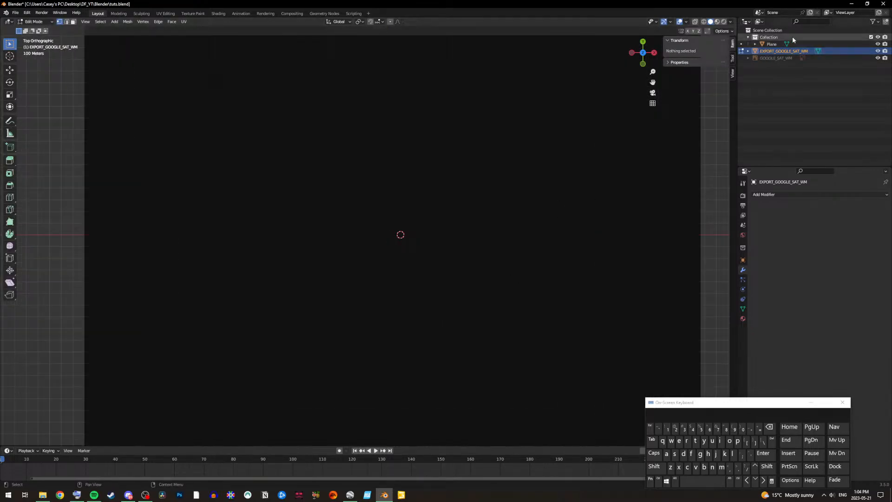
click(772, 45)
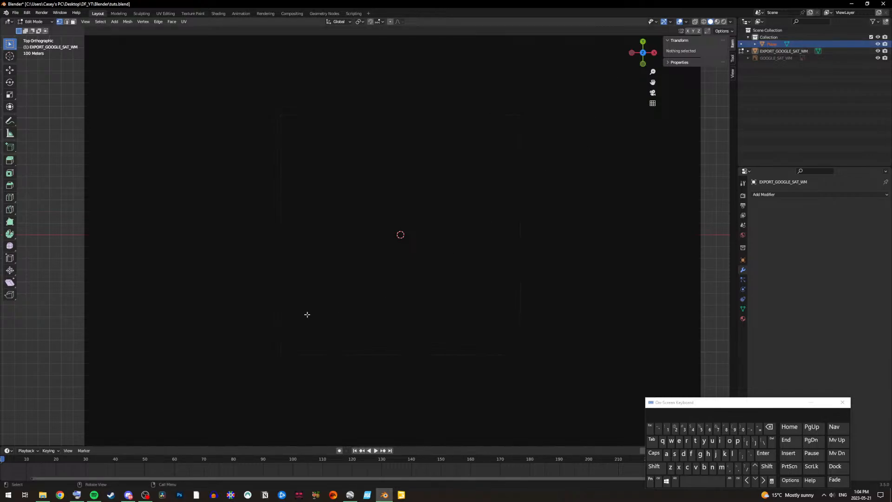
Step: Delete the north-south loop of terrain vertices just outside the plane's western edge
scroll(205, 285, up, 1)
scroll(204, 285, down, 3)
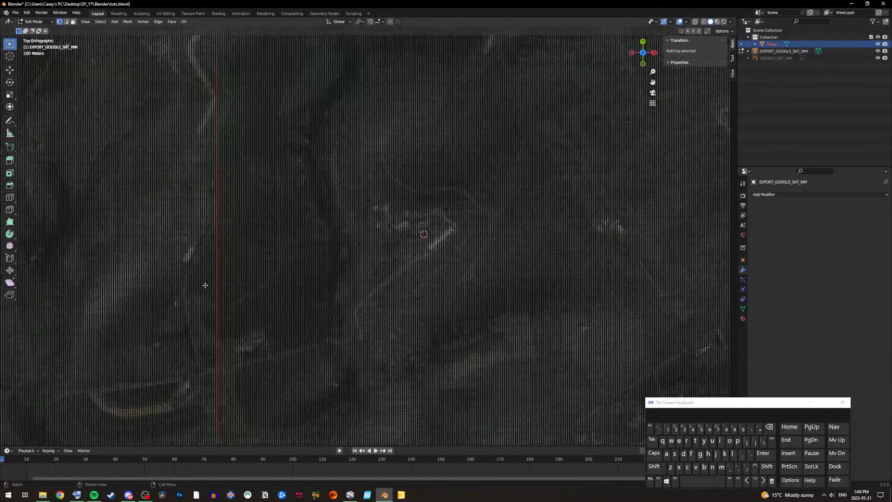
drag(652, 82, 891, 1)
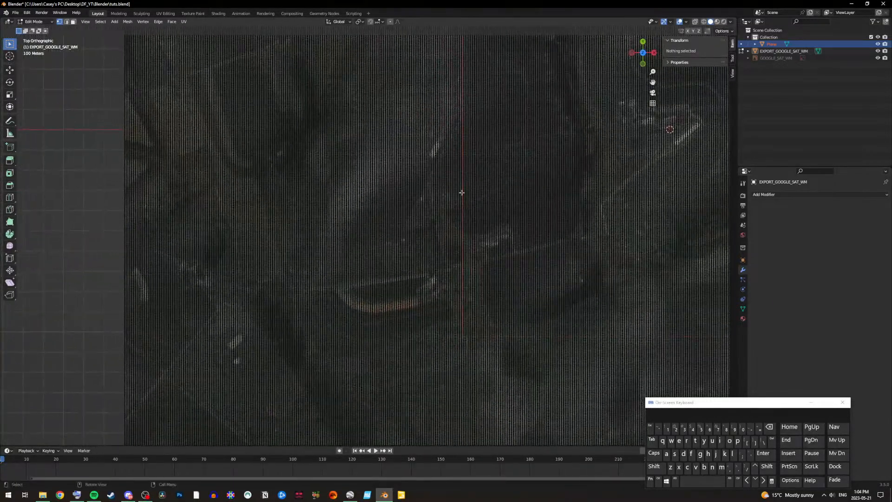
scroll(519, 265, up, 3)
scroll(579, 253, up, 2)
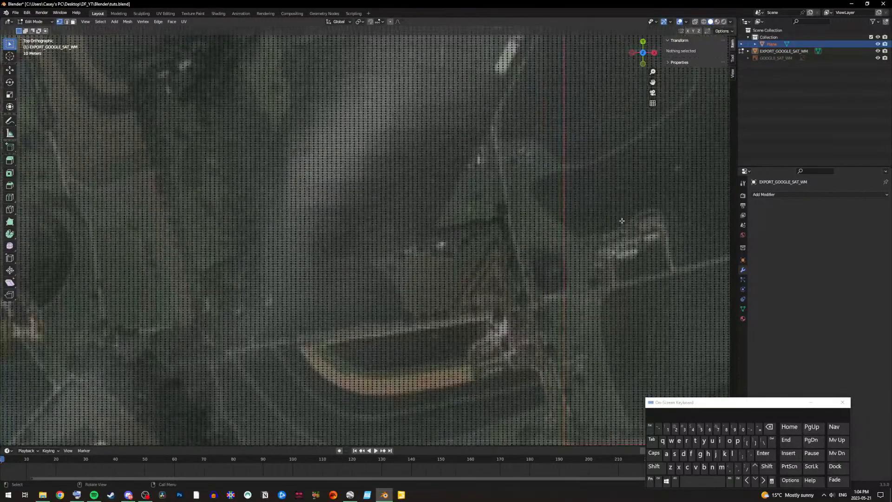
click(556, 268)
click(675, 480)
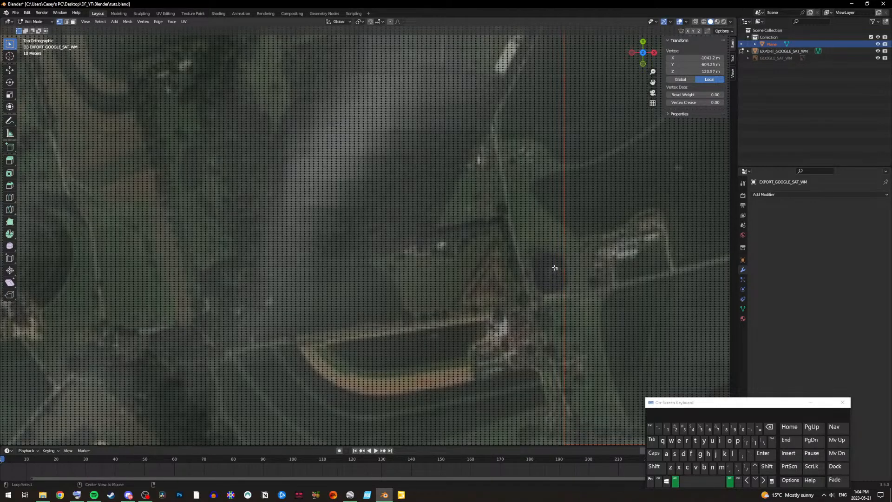
alt+click(555, 268)
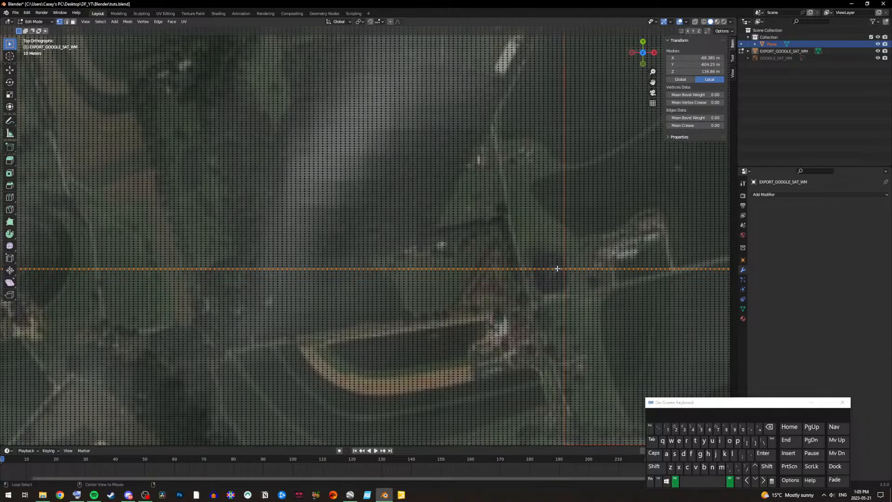
alt+click(557, 280)
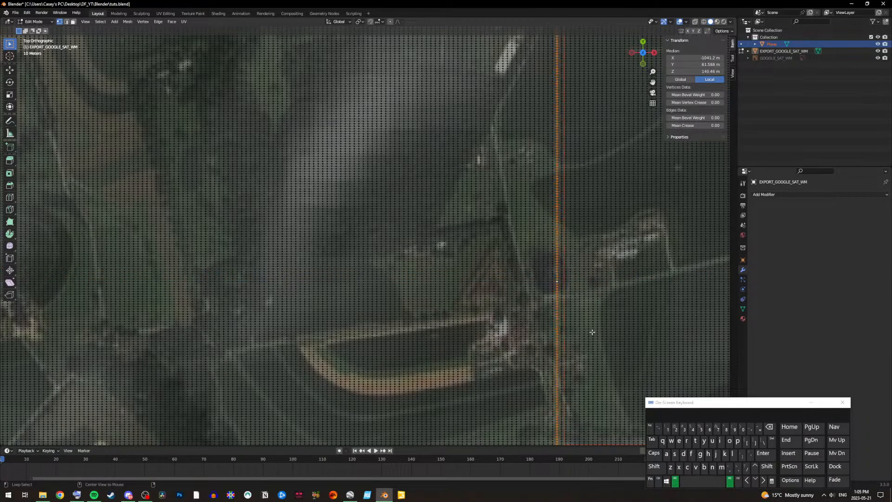
click(670, 467)
click(771, 441)
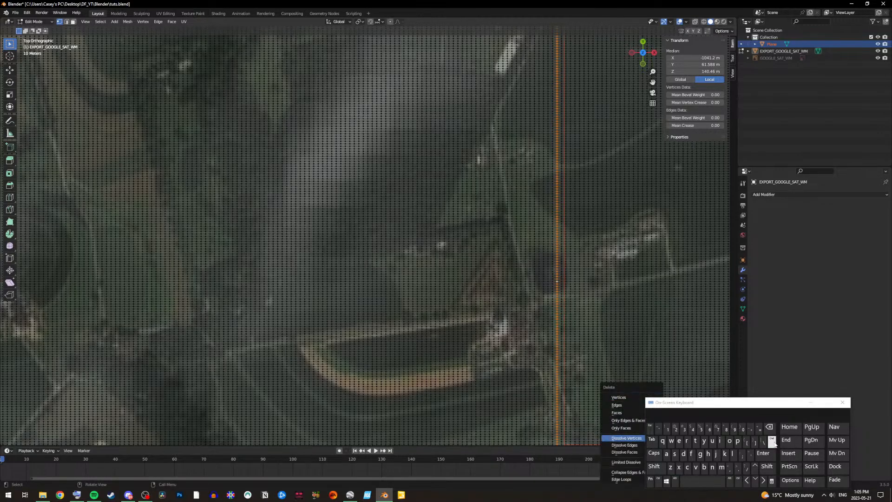
click(619, 397)
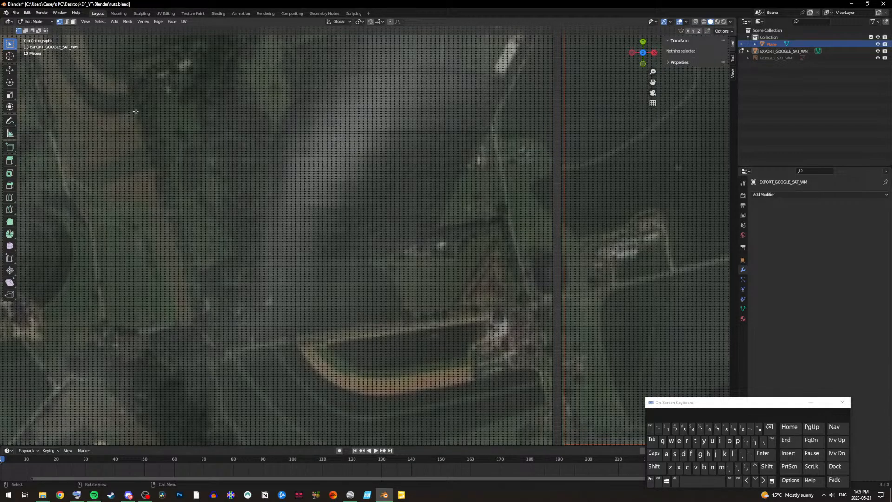
Step: Delete a rectangular block of terrain vertices west of the cut beside the plane, from below the X axis to just past the plane's southern edge
scroll(135, 111, down, 2)
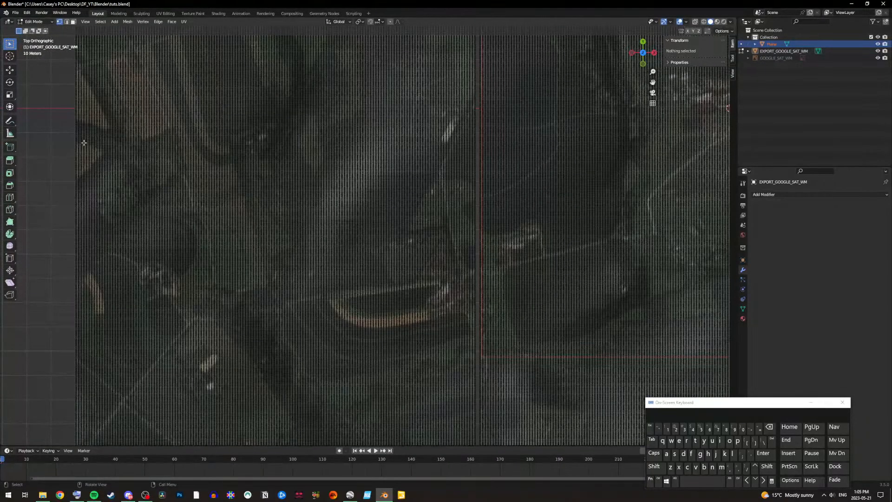
drag(66, 131, 479, 363)
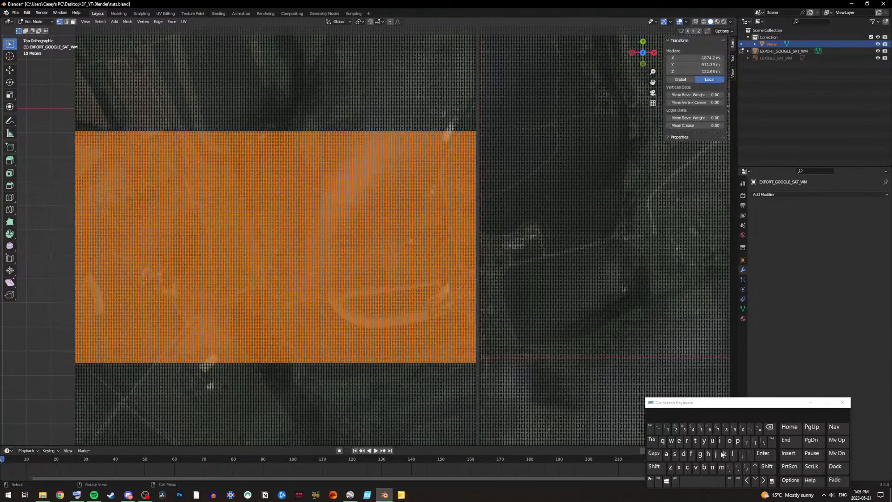
click(773, 440)
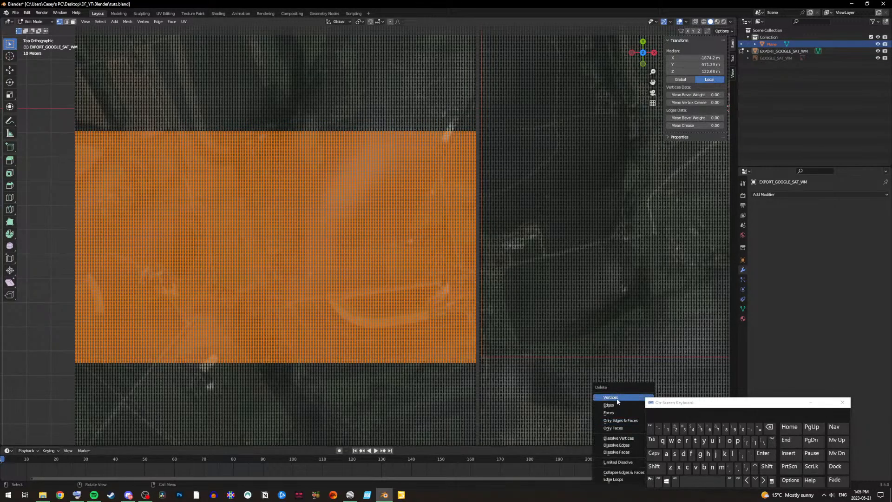
key(Return)
Step: Delete the east-west loop of terrain vertices just outside the plane's southern edge
scroll(460, 320, down, 6)
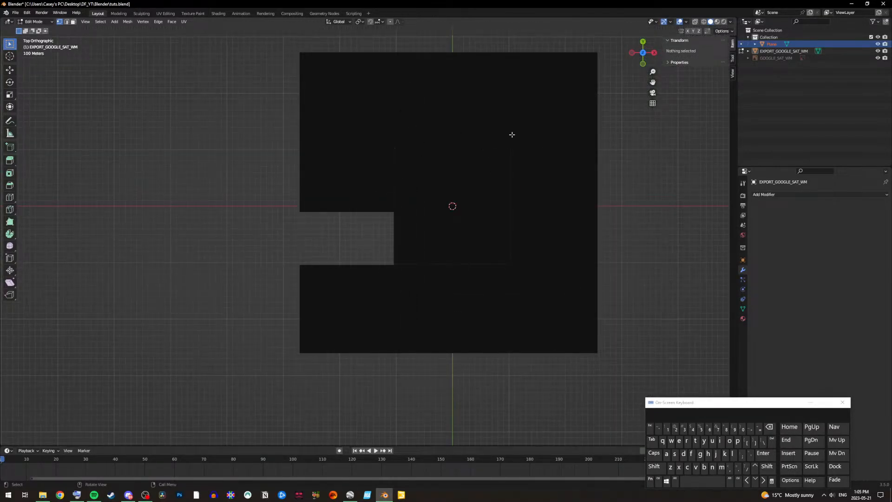
scroll(521, 224, up, 4)
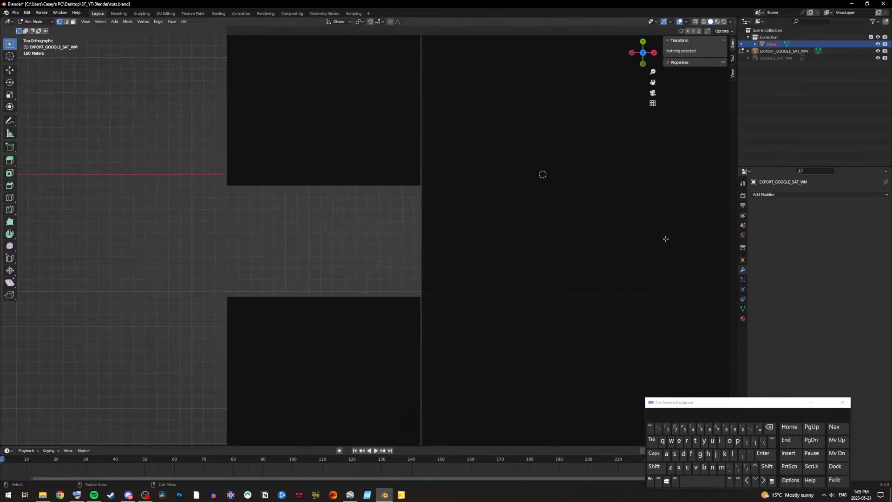
scroll(664, 239, up, 3)
drag(652, 82, 530, 0)
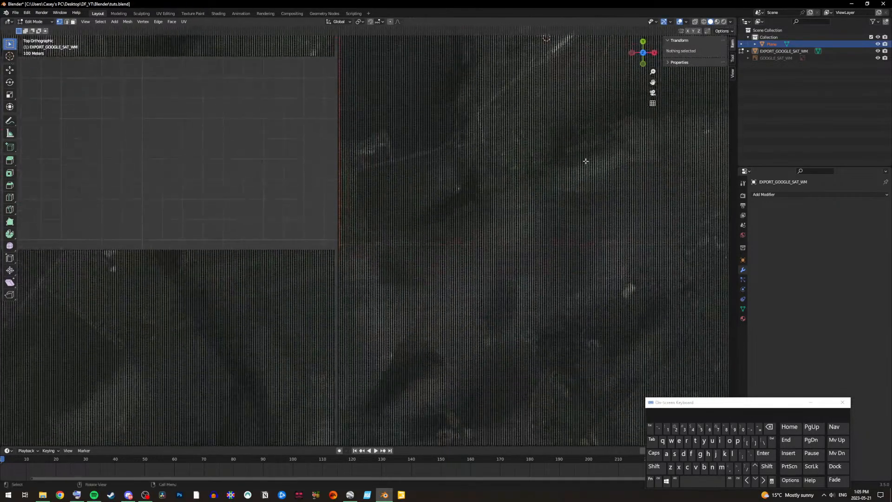
scroll(404, 273, up, 3)
scroll(441, 291, up, 3)
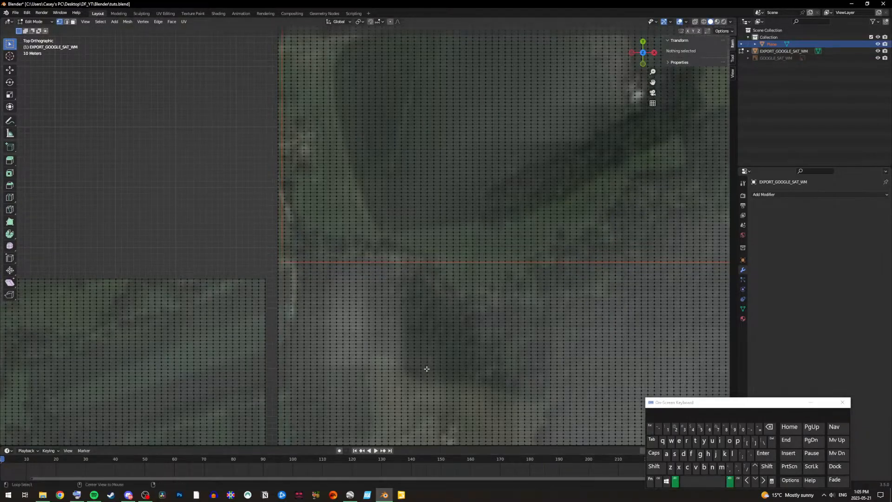
ctrl+alt+click(310, 268)
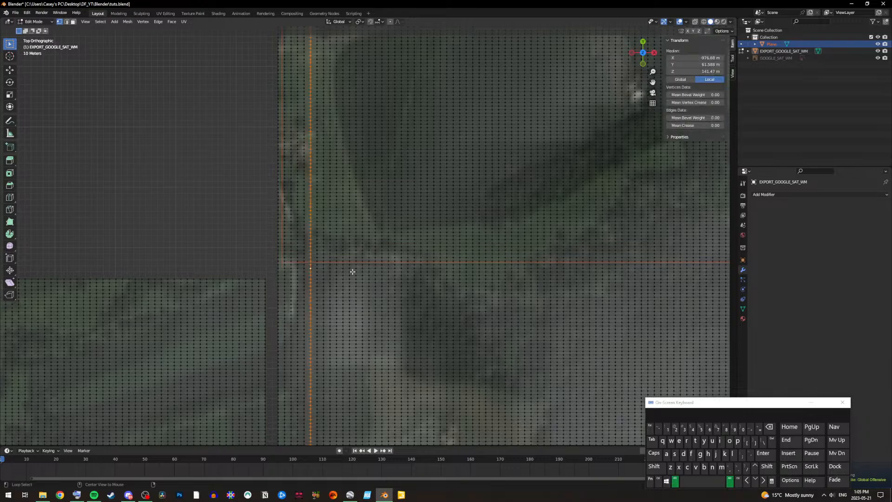
ctrl+alt+click(337, 269)
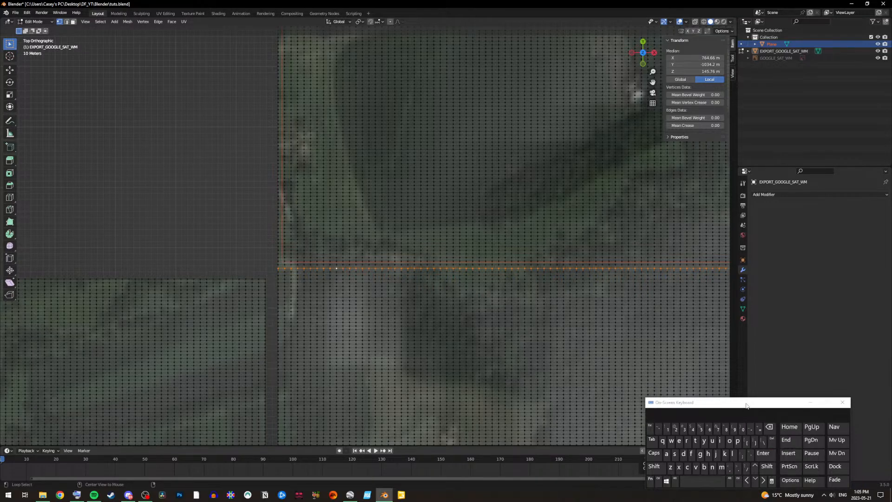
drag(772, 442, 702, 403)
click(701, 402)
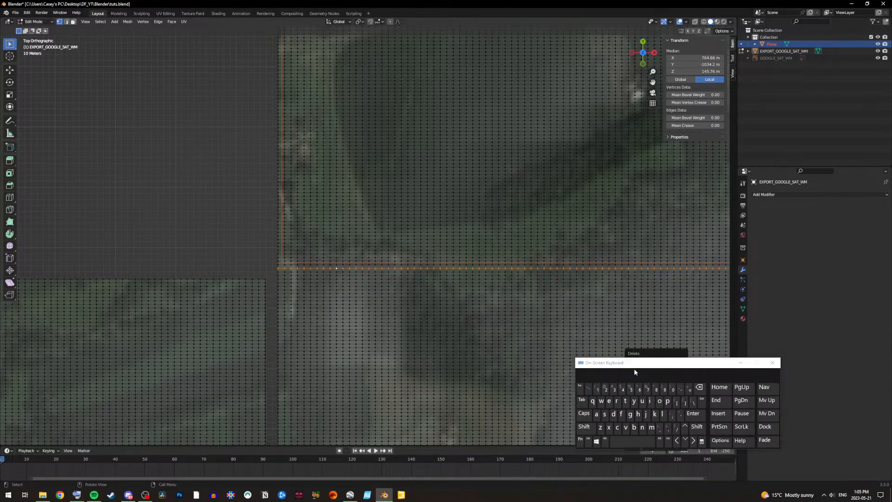
drag(634, 371, 691, 393)
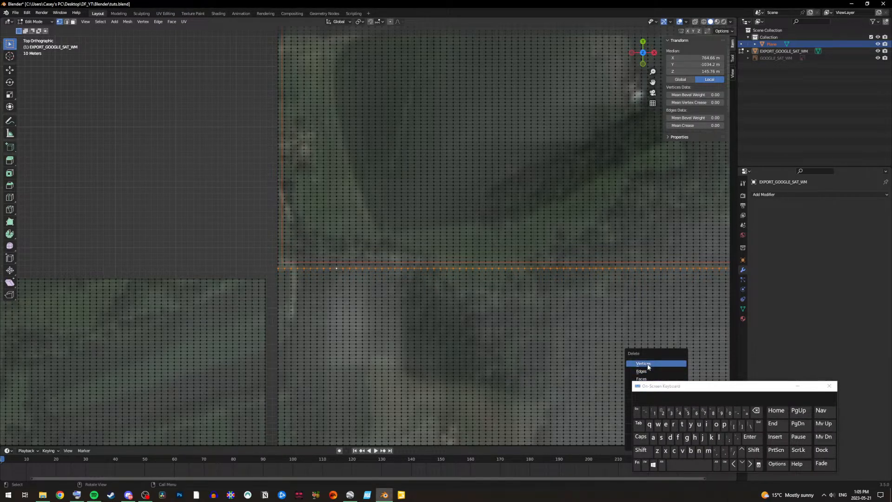
key(Return)
Step: Try deleting the second north-south loop of terrain vertices outside the plane's eastern edge, near its southeast corner
scroll(452, 288, down, 2)
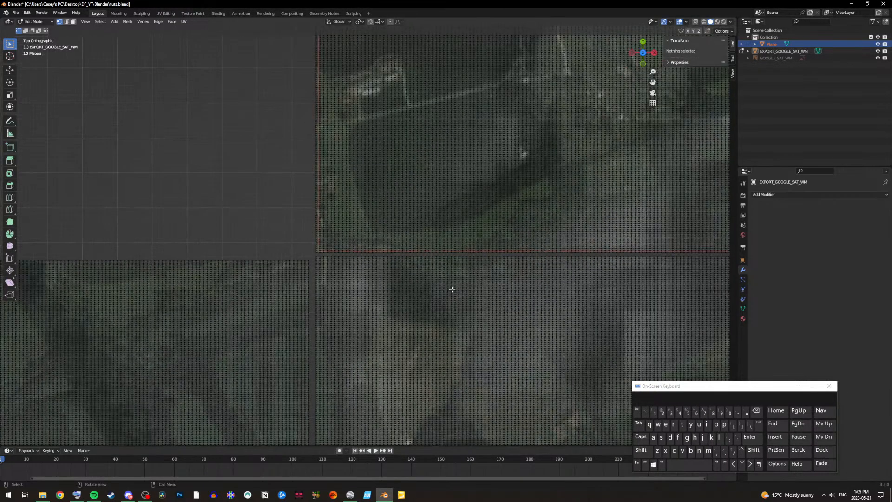
scroll(386, 274, down, 5)
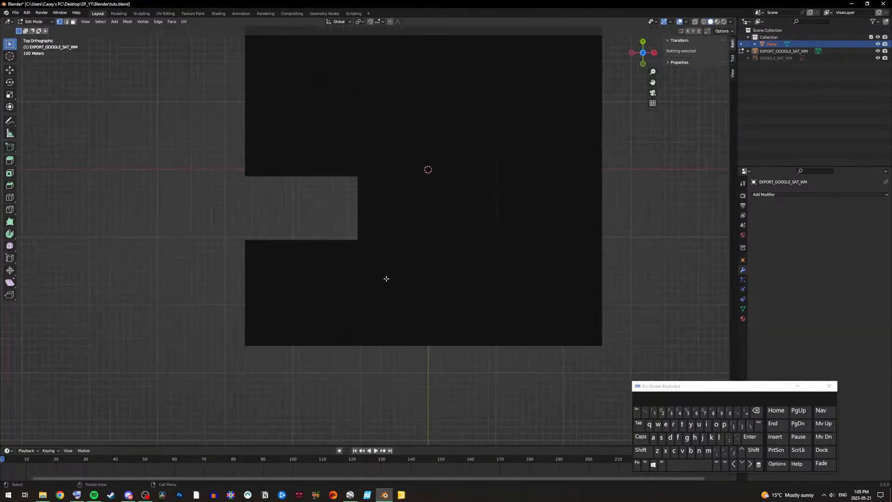
scroll(502, 227, up, 4)
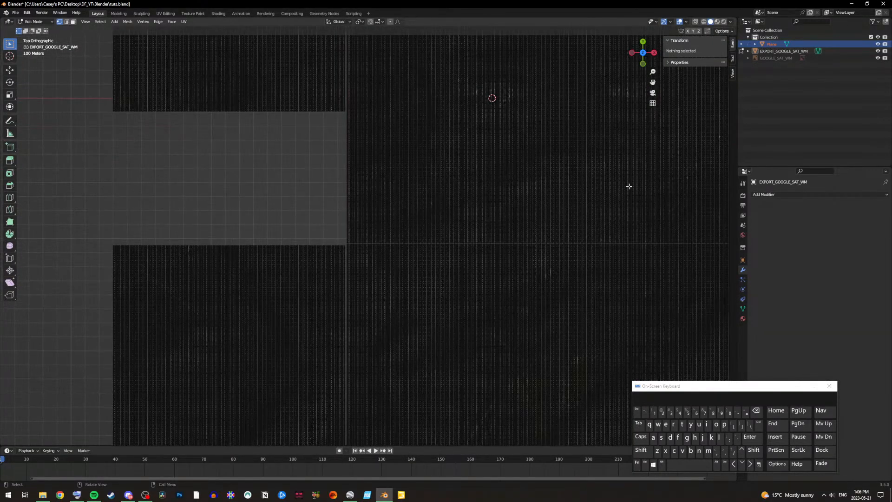
scroll(629, 185, up, 2)
drag(652, 82, 253, 191)
scroll(220, 269, down, 3)
scroll(320, 274, up, 6)
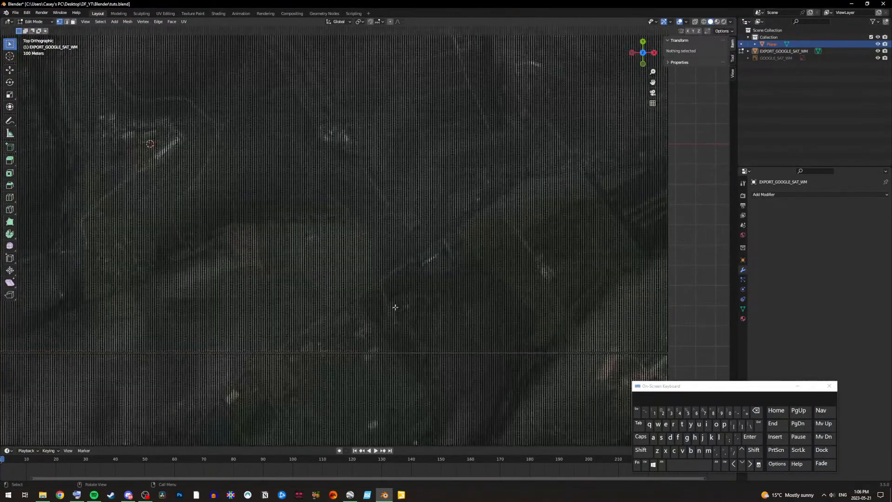
scroll(430, 297, up, 1)
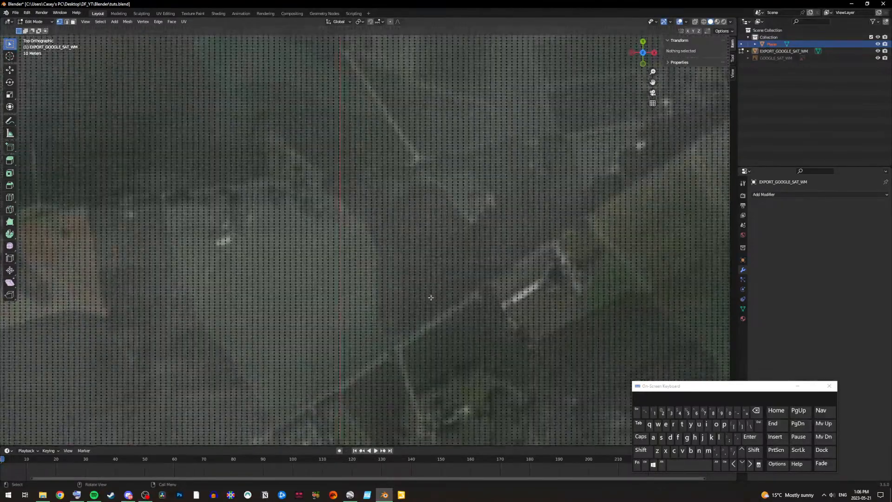
drag(652, 82, 641, 287)
click(662, 463)
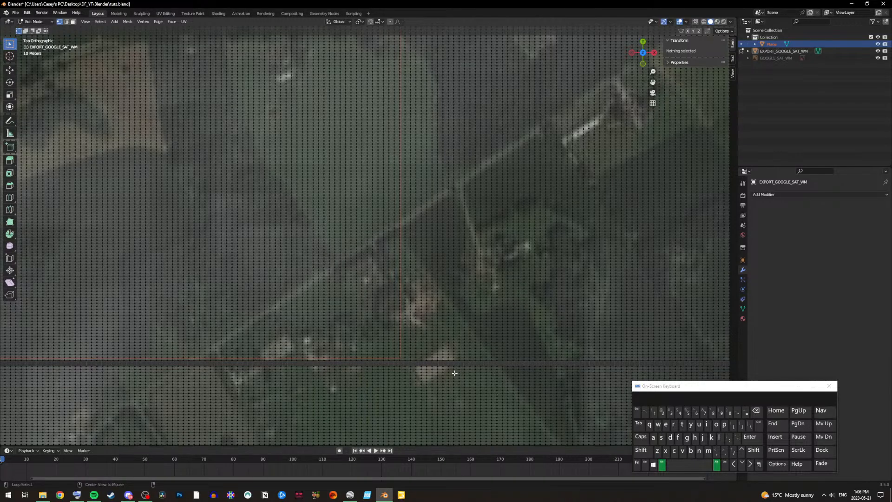
alt+click(409, 360)
alt+click(410, 346)
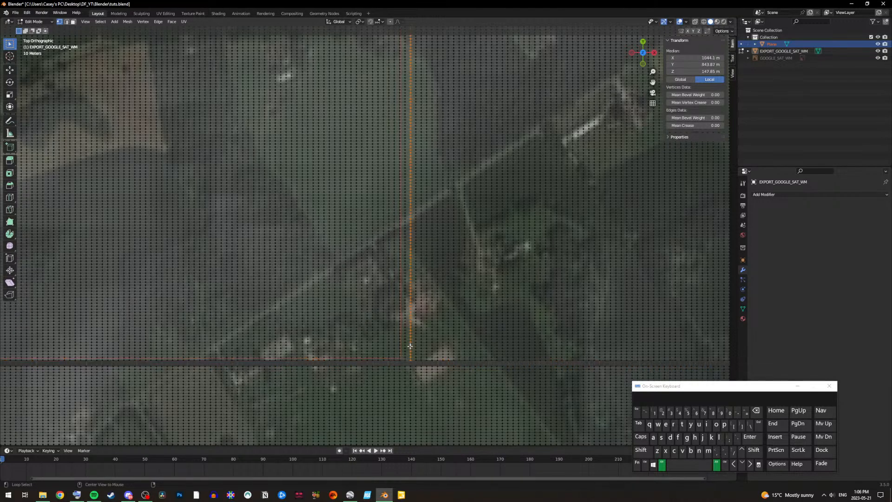
click(662, 464)
click(759, 424)
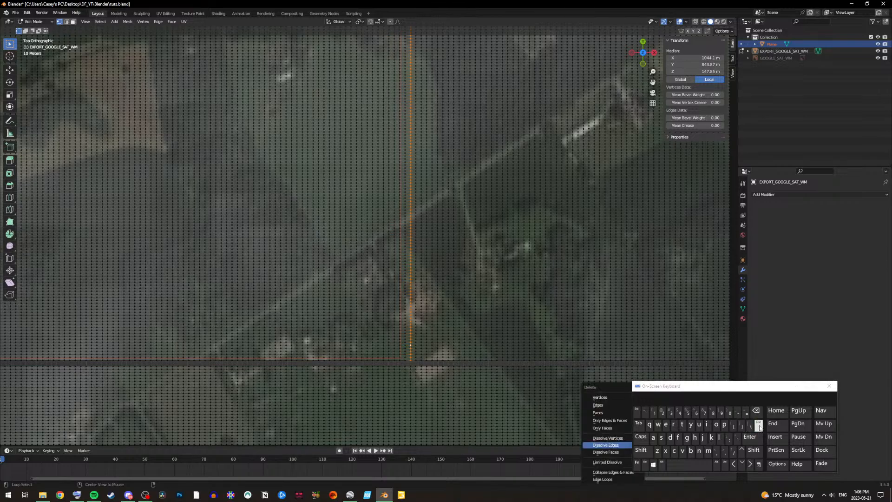
click(604, 405)
Step: Undo the deletion of the north-south vertex loop beside the plane's eastern edge
scroll(474, 208, down, 4)
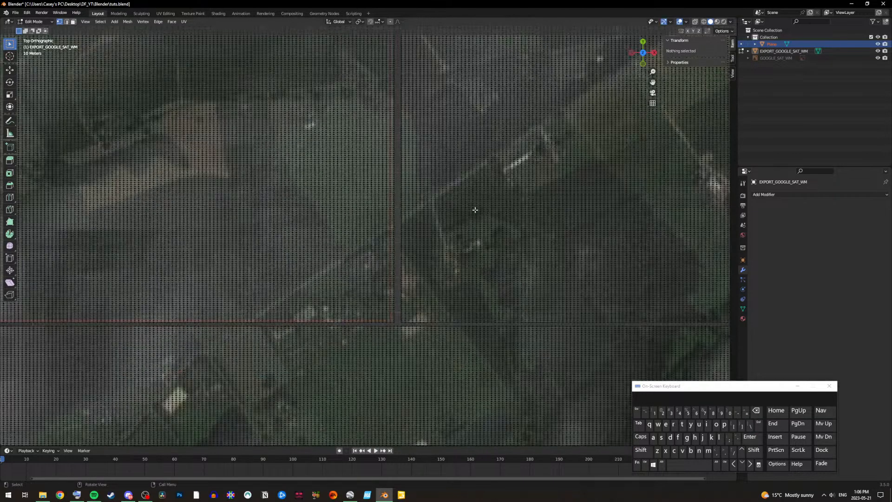
scroll(406, 233, up, 3)
scroll(406, 233, up, 3)
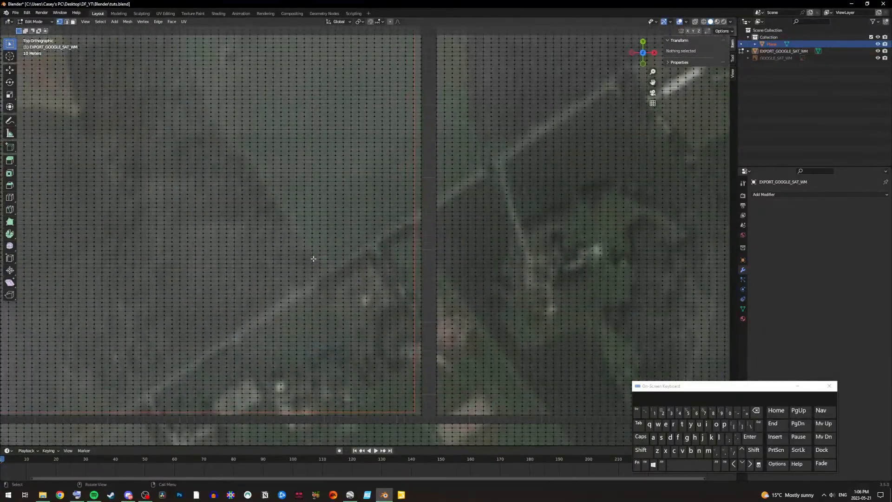
click(27, 12)
mouse_move(41, 12)
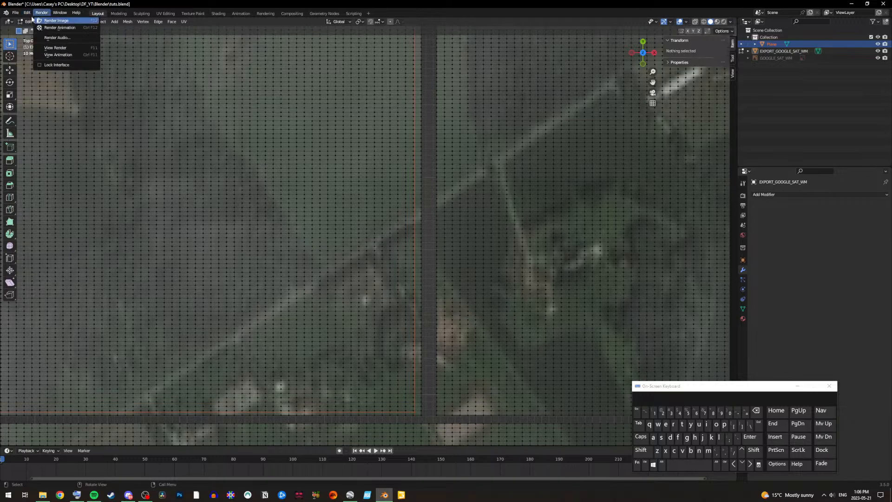
click(27, 13)
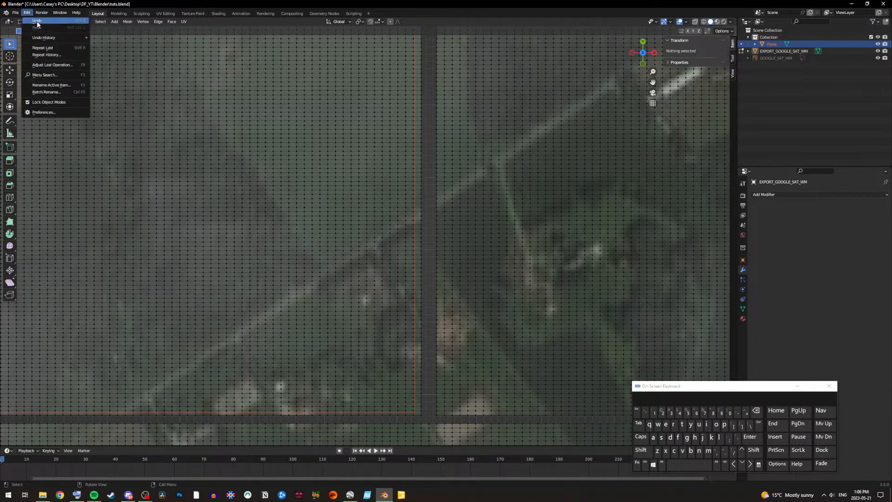
click(37, 21)
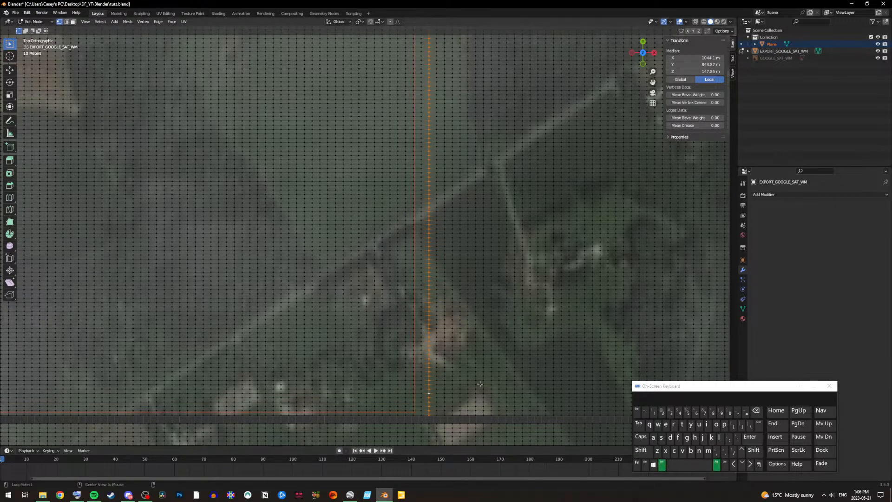
Step: Delete the north-south loop of terrain vertices immediately outside the plane's eastern edge
alt+click(420, 355)
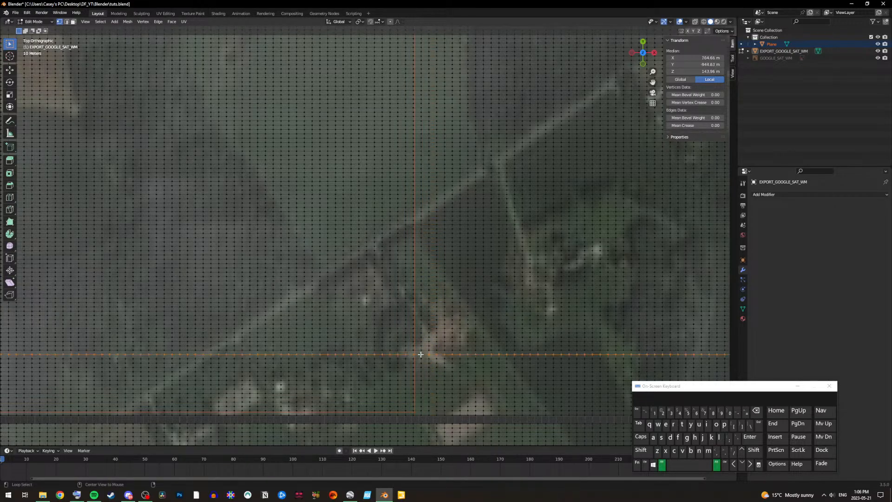
alt+click(420, 343)
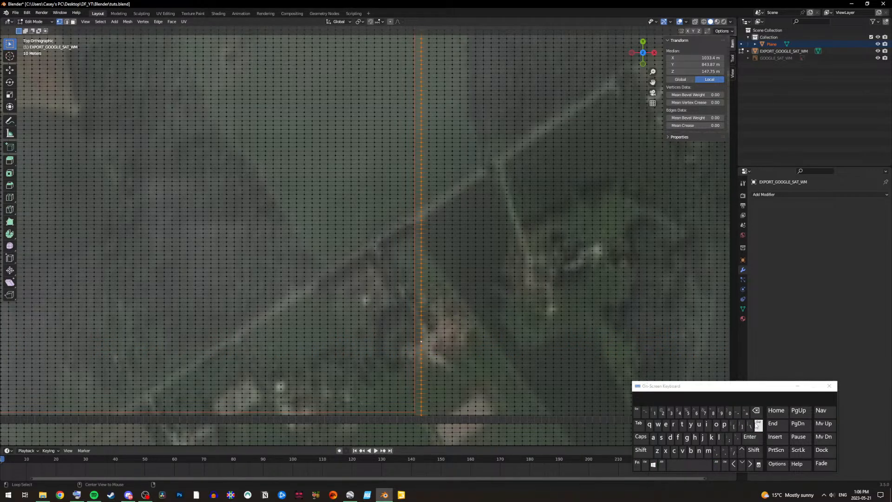
drag(731, 393, 639, 354)
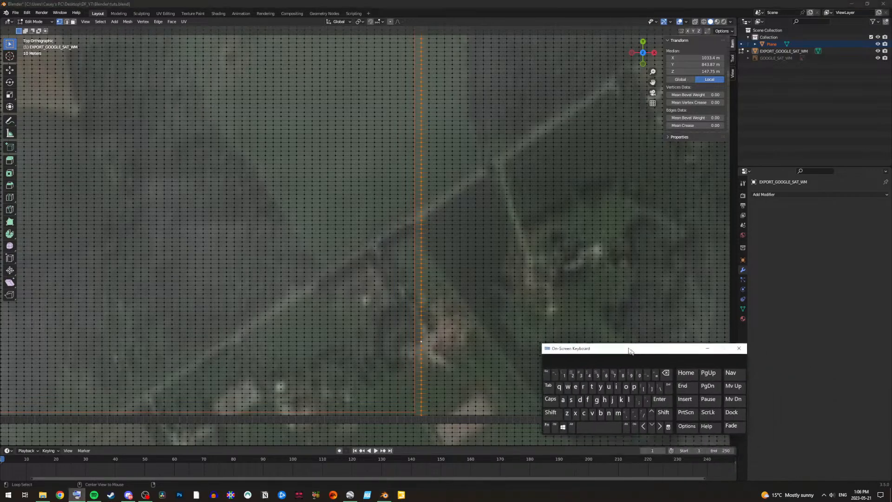
click(667, 386)
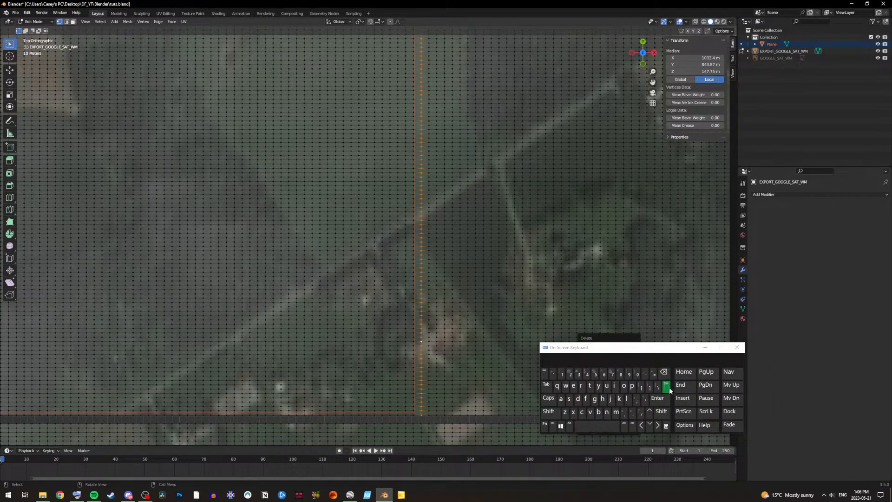
drag(619, 349, 697, 397)
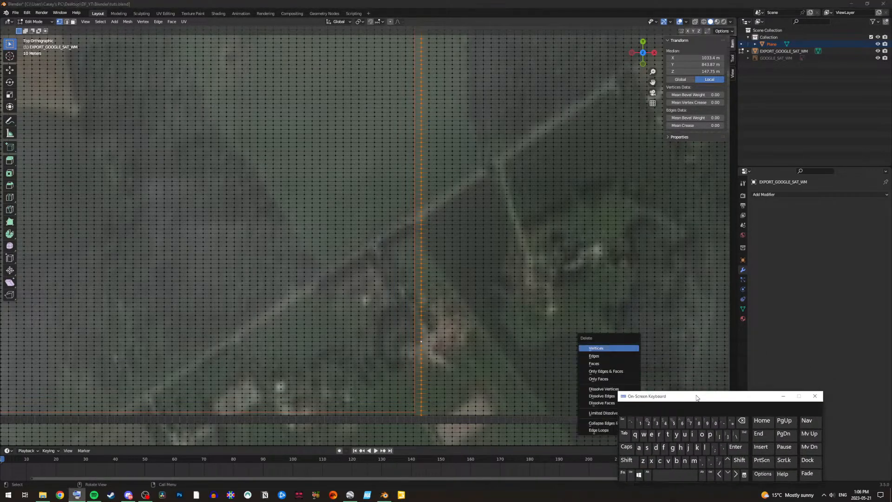
click(744, 435)
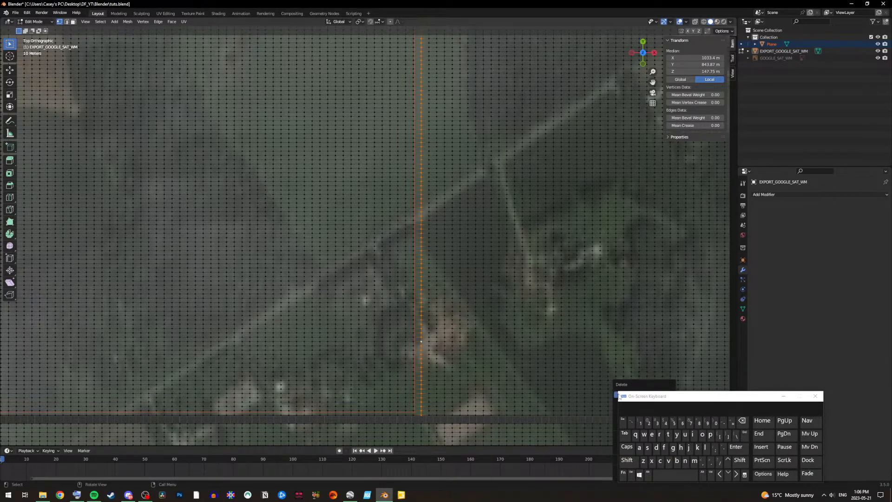
click(633, 397)
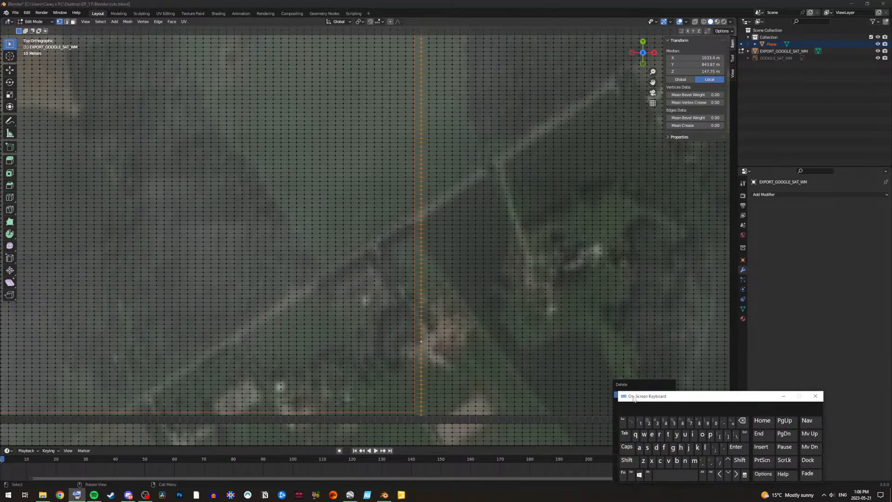
drag(633, 398, 648, 400)
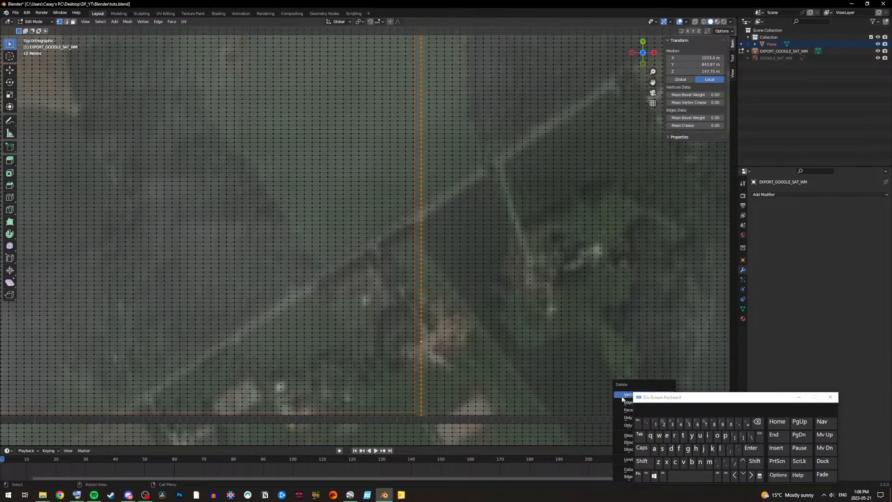
Step: Delete the vertices of the selected edge loops on the EXPORT_GOOGLE_SAT_WM terrain mesh
click(625, 394)
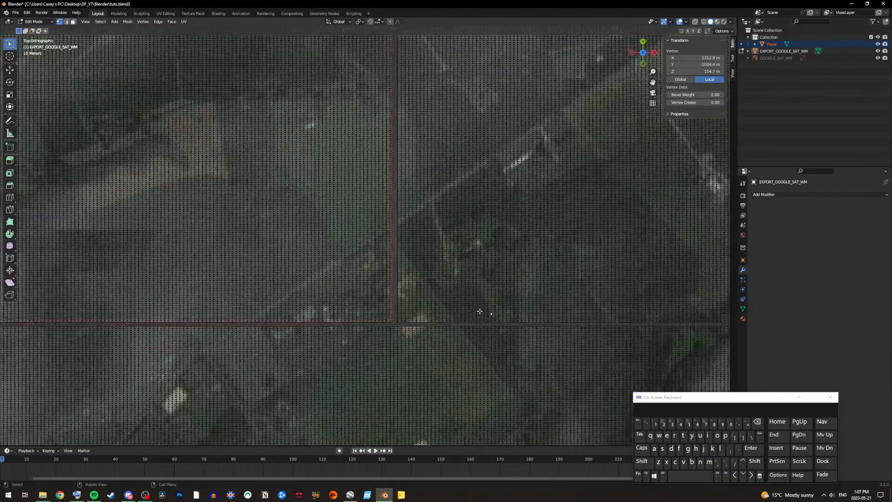
scroll(431, 284, down, 8)
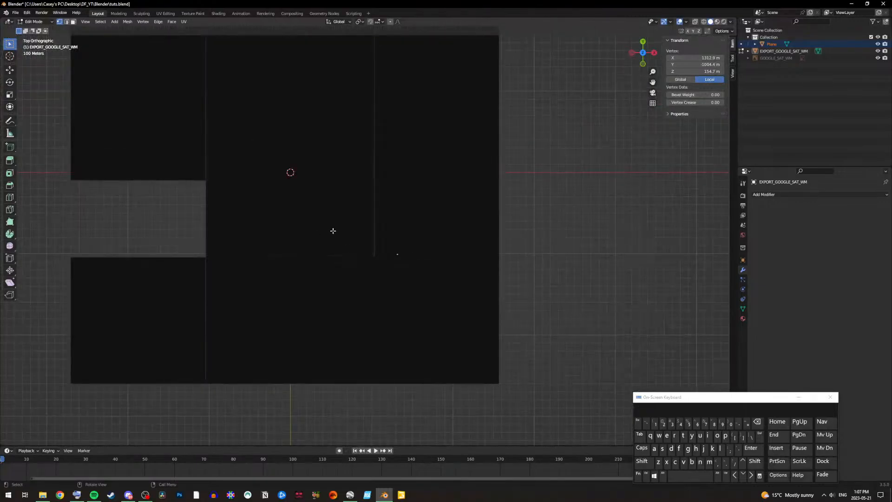
scroll(366, 238, up, 3)
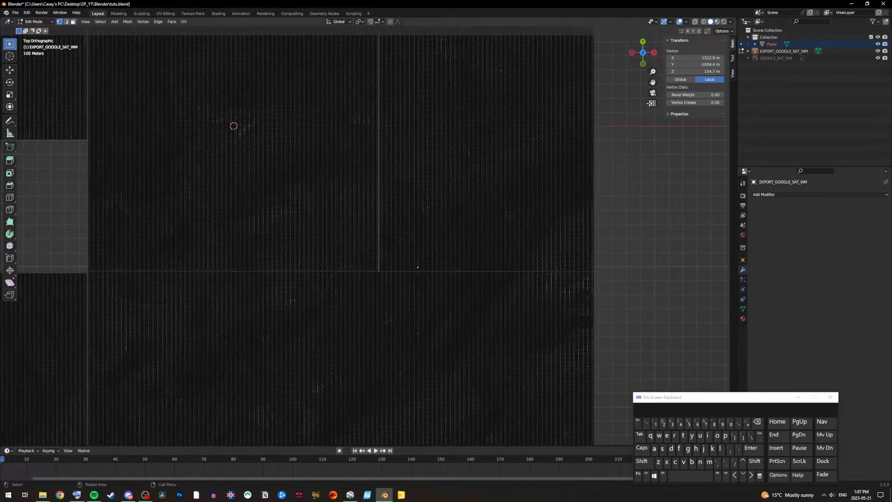
drag(652, 82, 835, 357)
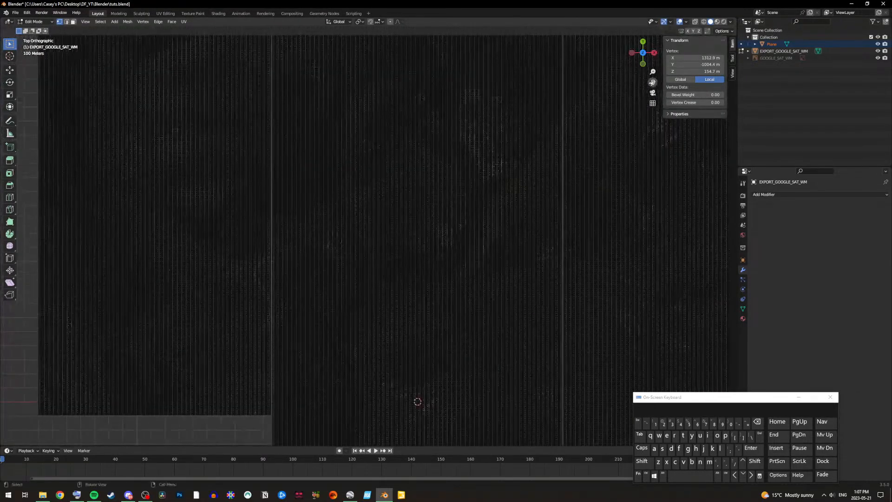
scroll(482, 183, up, 8)
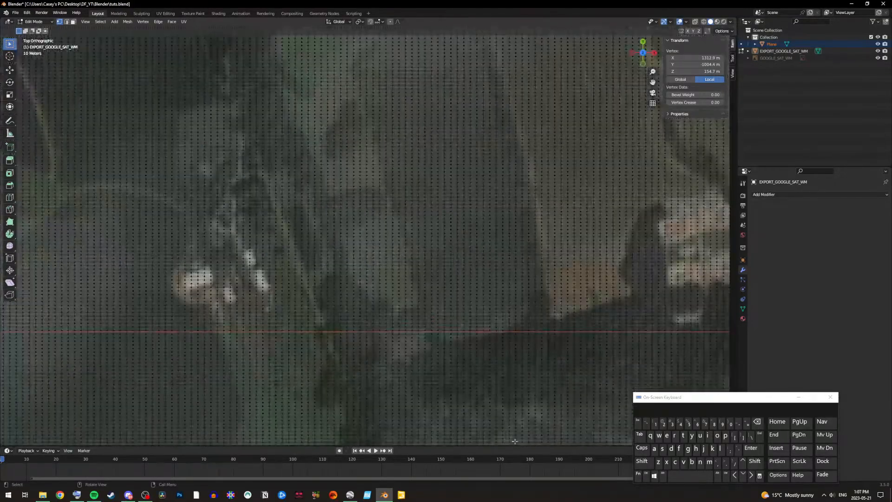
key(ctrl)
ctrl+click(482, 322)
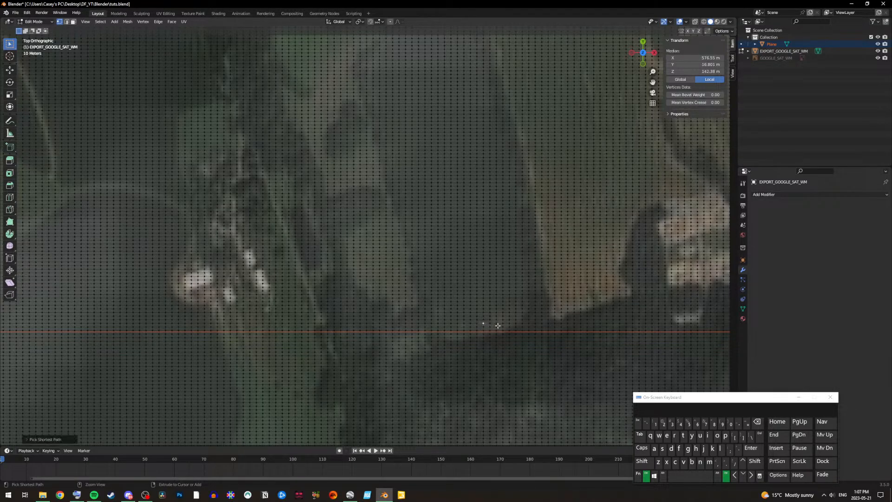
click(646, 475)
click(646, 476)
ctrl+click(486, 322)
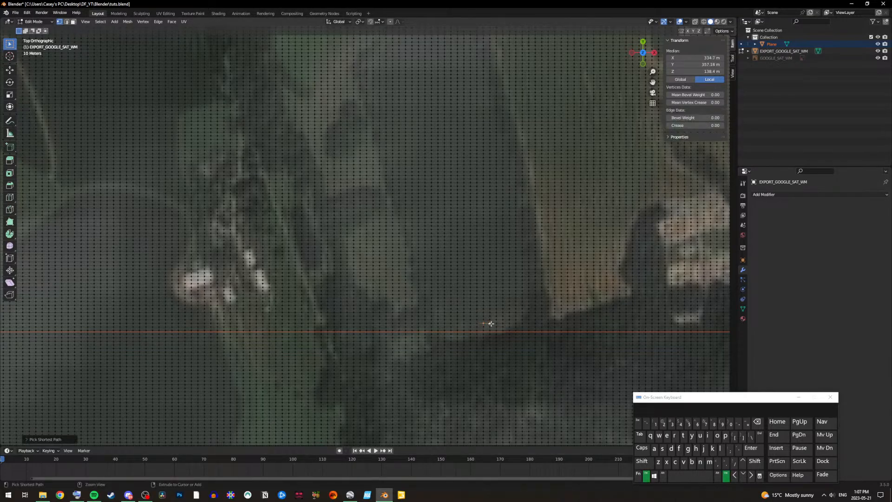
ctrl+click(490, 323)
ctrl+click(489, 322)
click(646, 476)
Step: Select the horizontal edge loop just outside the upper edge of the Plane outline and delete its vertices
click(663, 475)
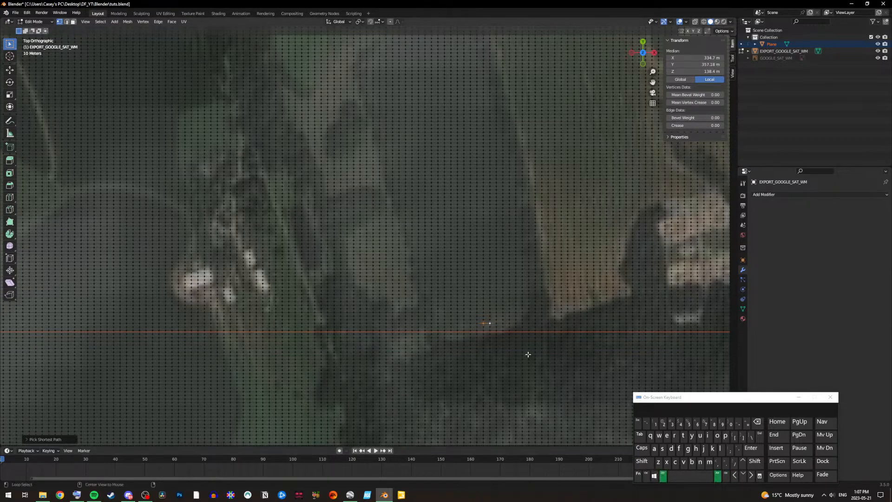
alt+click(495, 323)
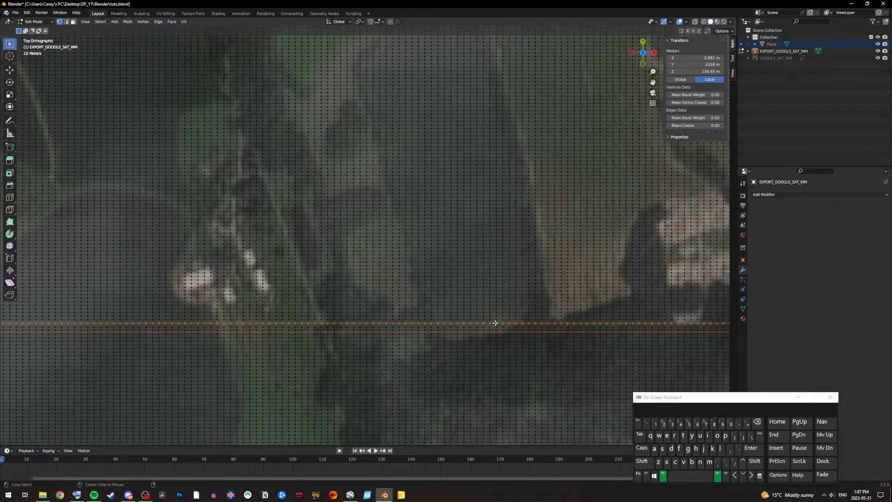
click(663, 475)
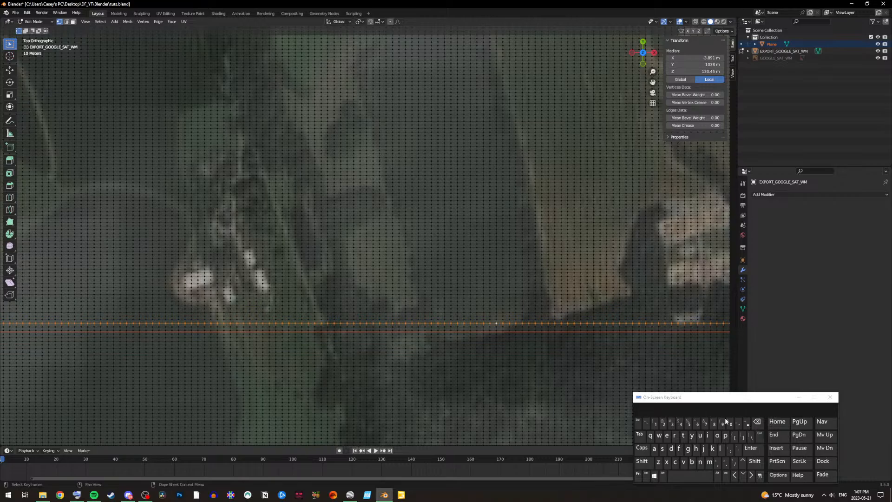
drag(700, 402, 647, 357)
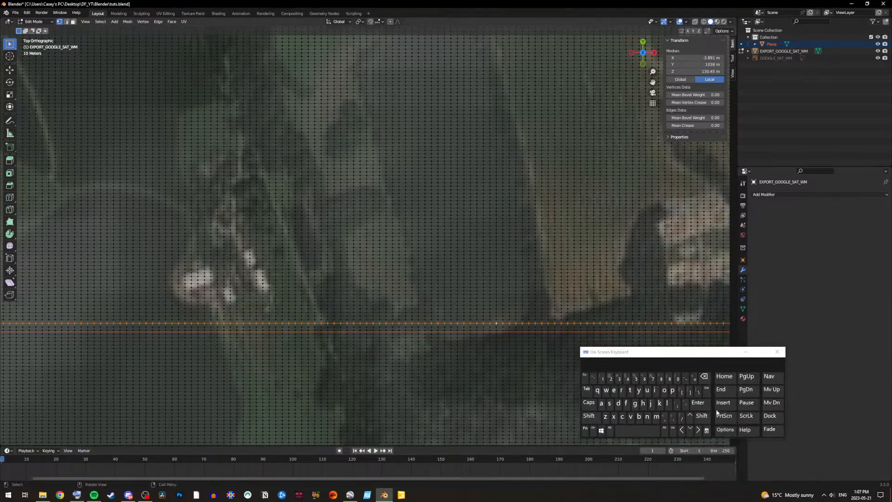
click(707, 396)
drag(636, 354, 700, 377)
click(615, 343)
click(770, 413)
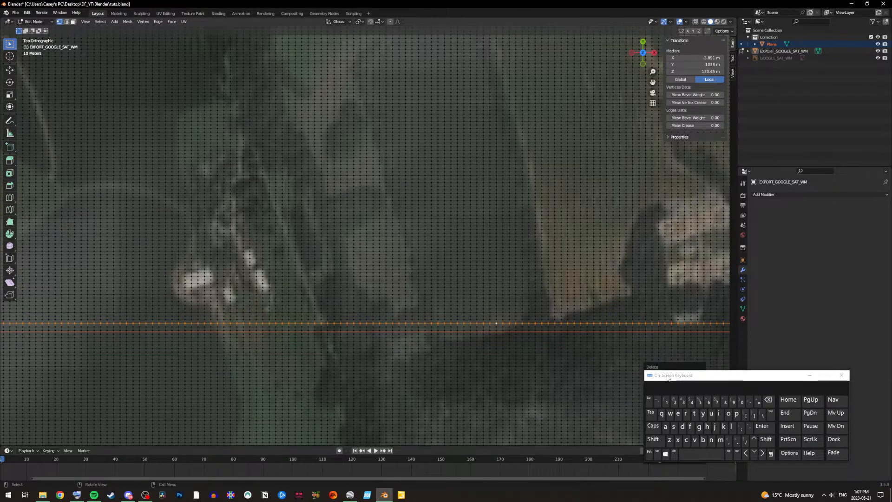
drag(678, 376, 704, 390)
click(662, 378)
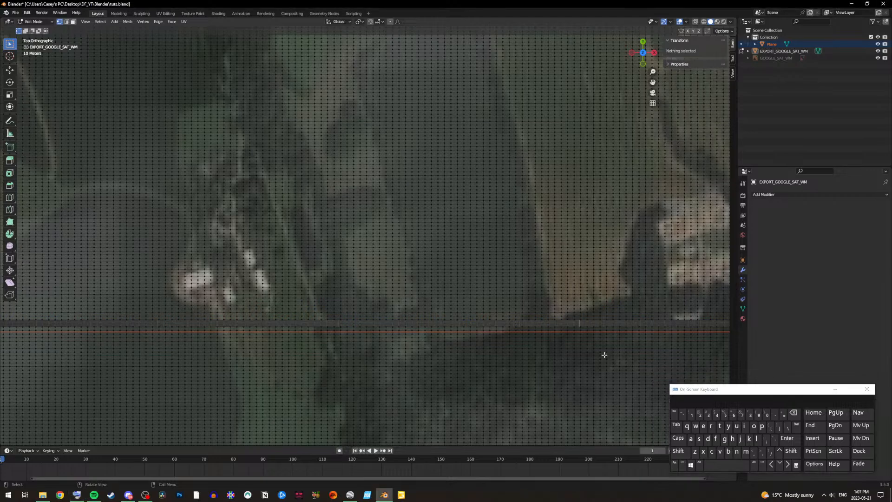
Step: Box-select the outer lower corner block of the upper-left terrain section and delete its vertices
scroll(469, 289, down, 4)
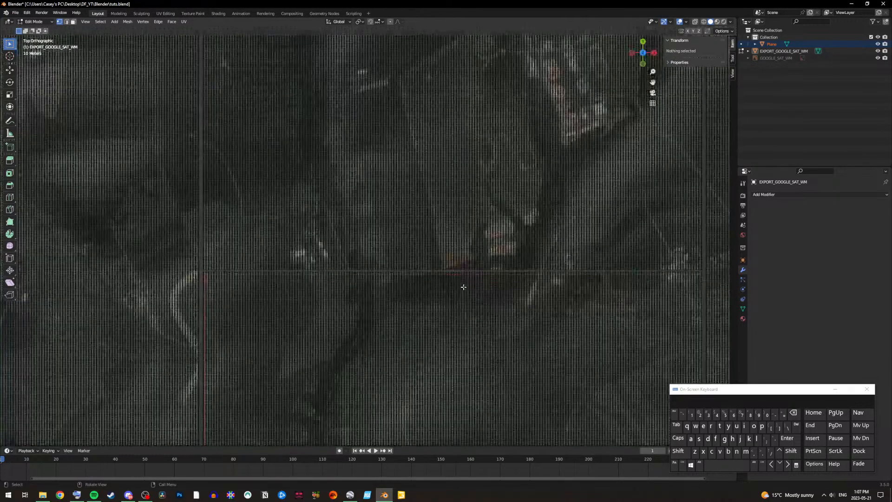
scroll(465, 288, down, 3)
scroll(458, 288, down, 4)
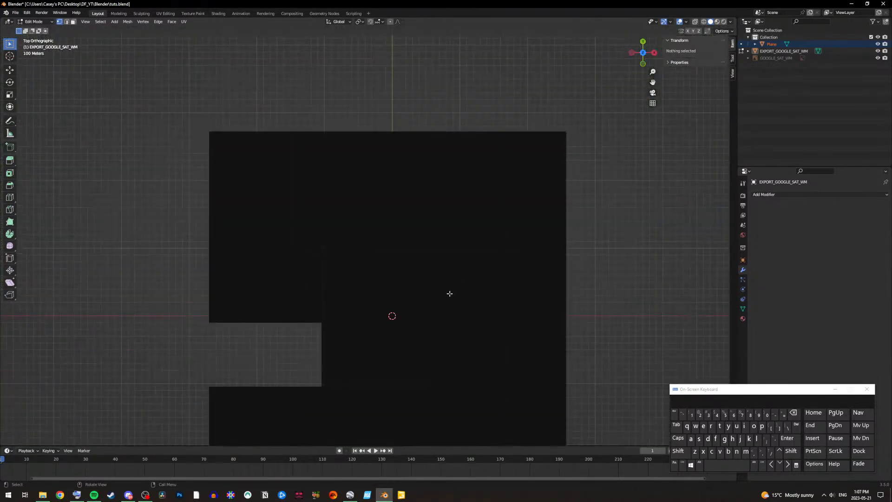
scroll(452, 294, up, 2)
scroll(464, 251, up, 1)
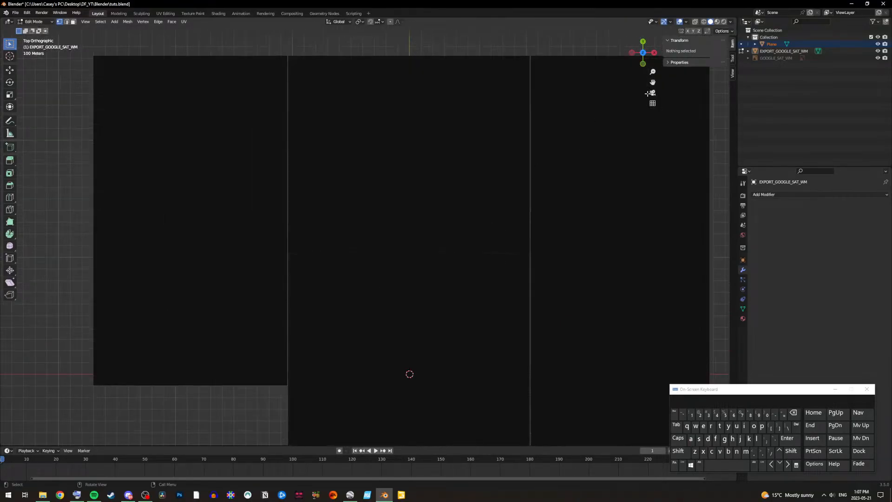
drag(652, 81, 891, 23)
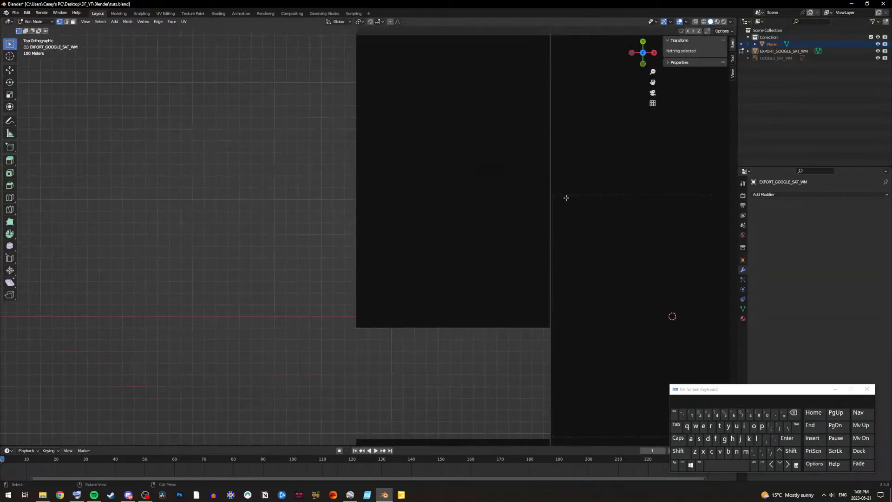
scroll(534, 282, up, 2)
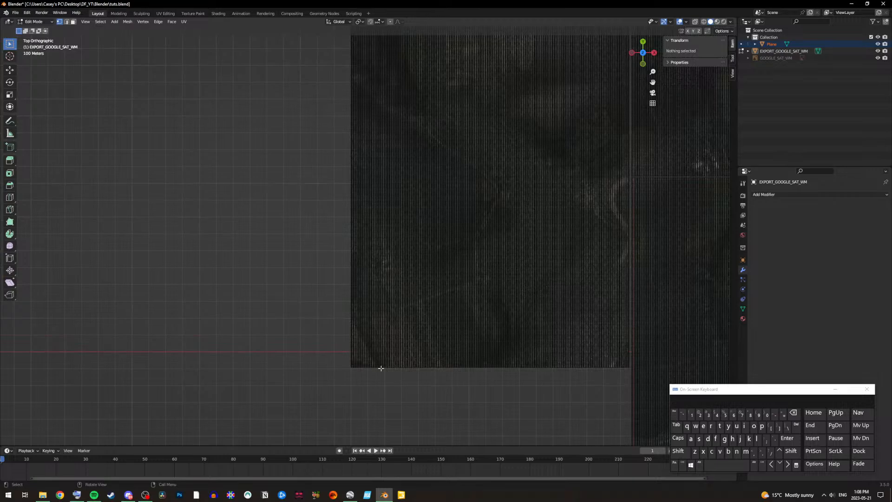
drag(323, 377, 505, 188)
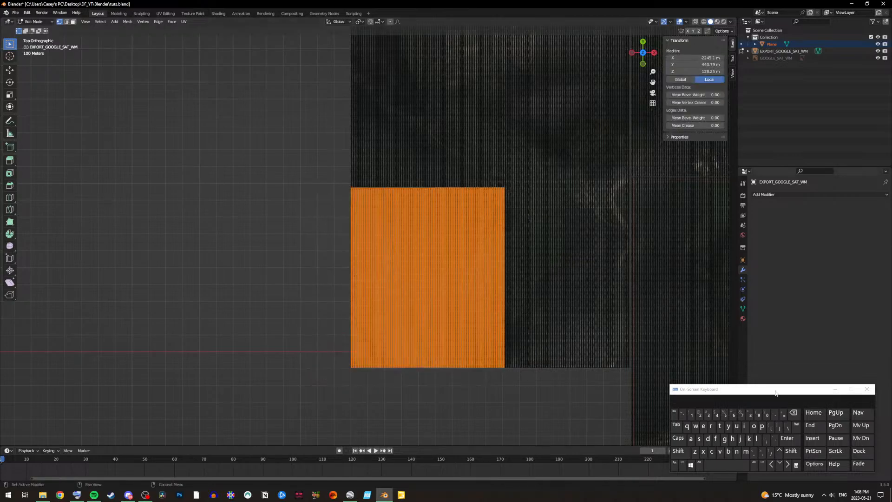
drag(758, 391, 673, 321)
click(710, 353)
drag(643, 329, 676, 354)
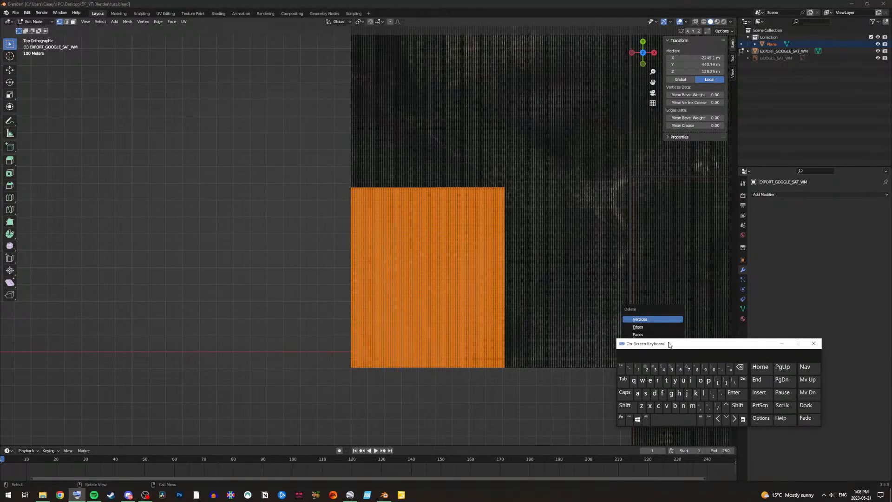
click(637, 319)
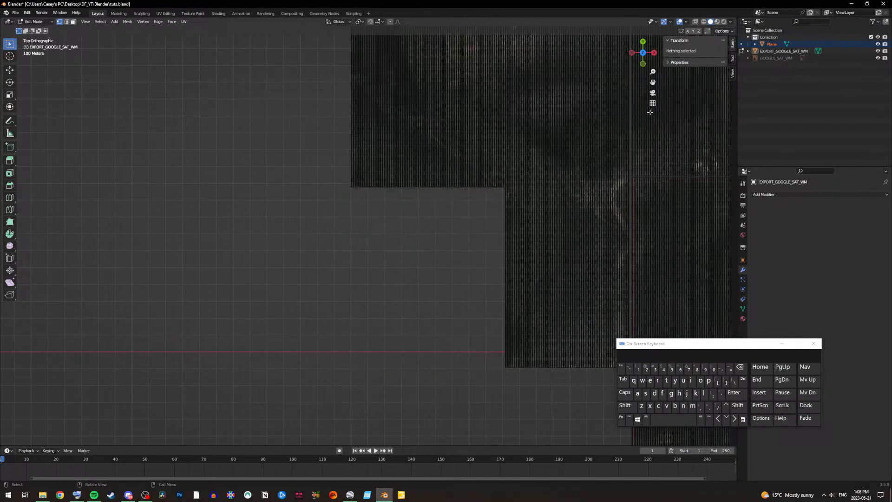
Step: Delete the vertices of the adjoining terrain block between the removed corner and the vertical gap beside the Plane outline
drag(652, 82, 497, 82)
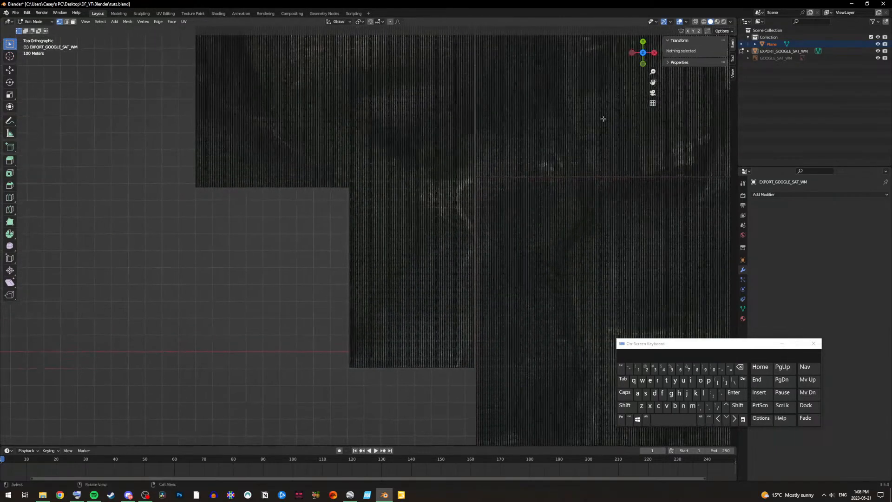
scroll(417, 361, up, 1)
drag(328, 411, 496, 174)
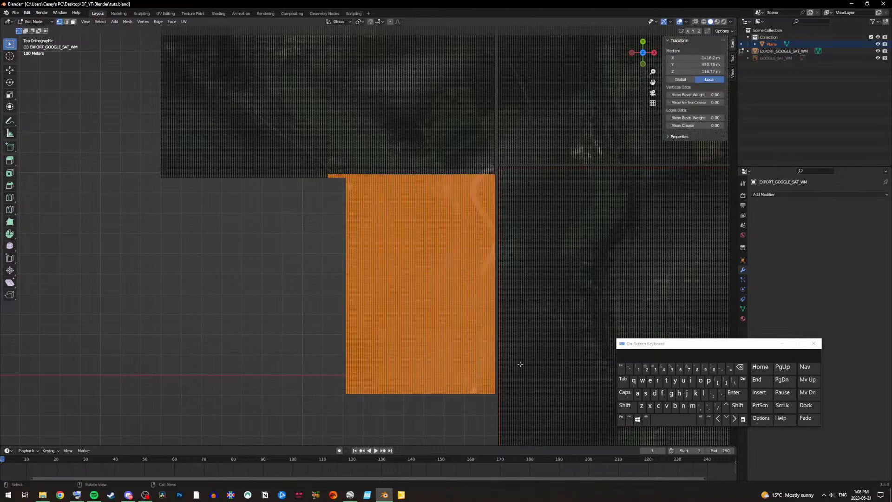
click(739, 381)
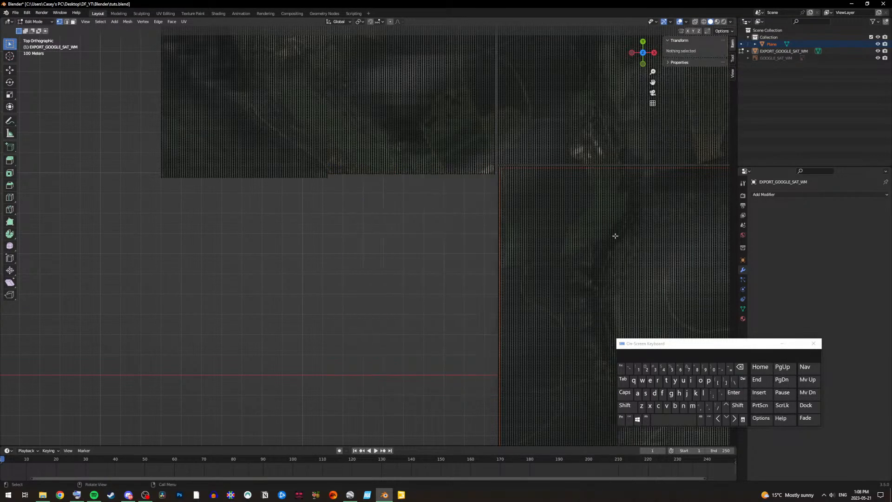
Step: Delete the vertices of the next terrain row up, first the outer left block, and then the block against the vertical gap
drag(652, 84, 610, 112)
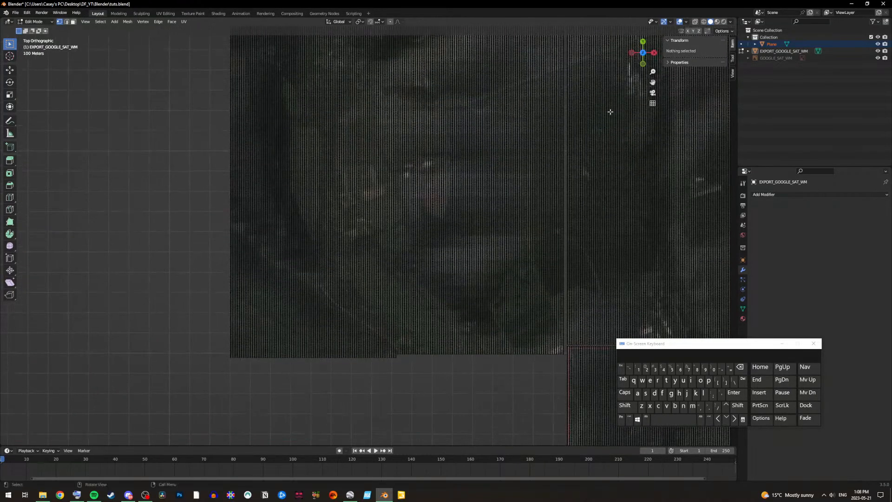
drag(201, 389, 418, 125)
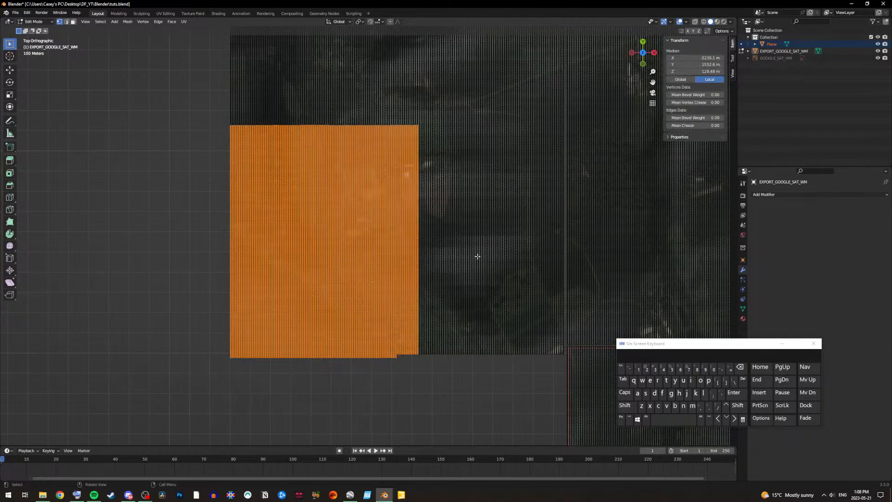
click(742, 380)
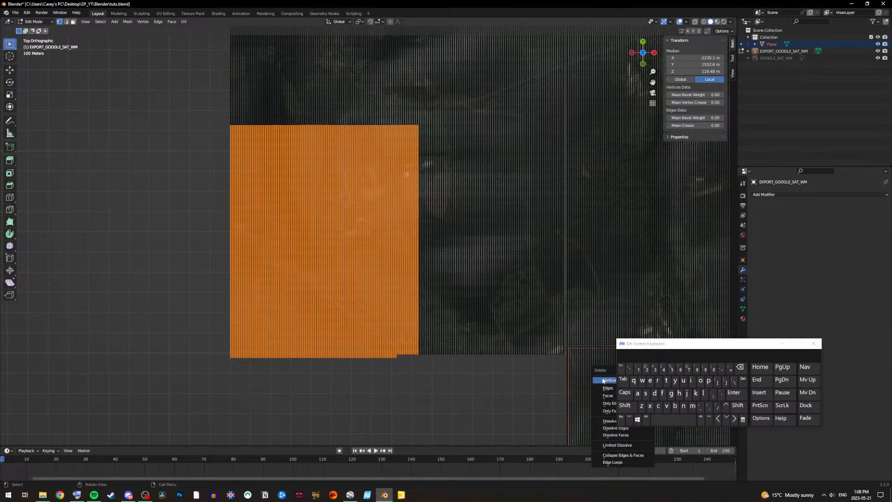
click(604, 380)
drag(400, 382, 565, 109)
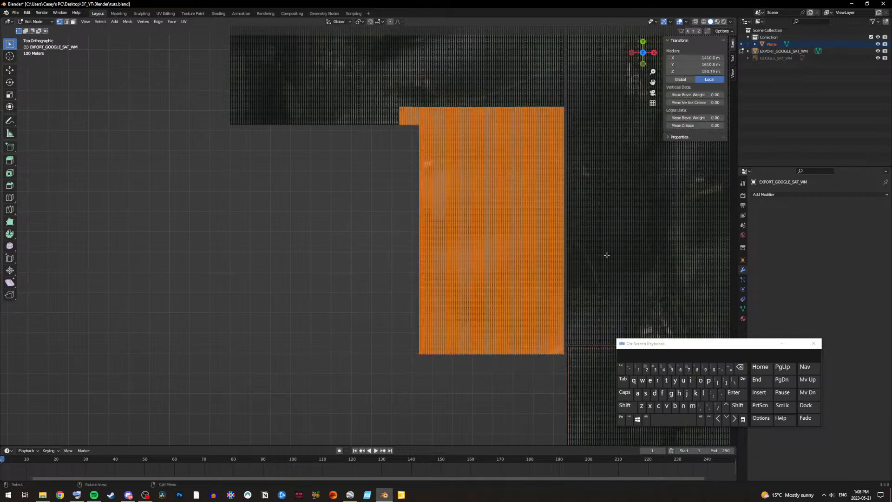
click(742, 378)
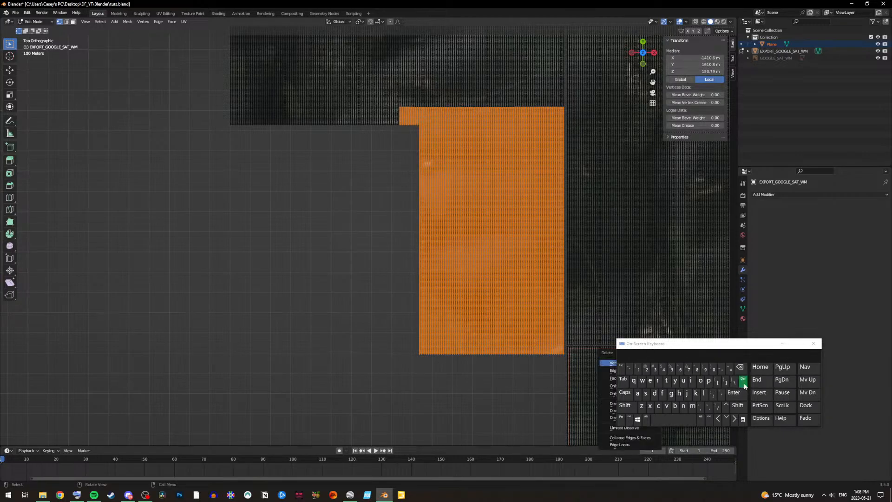
click(610, 363)
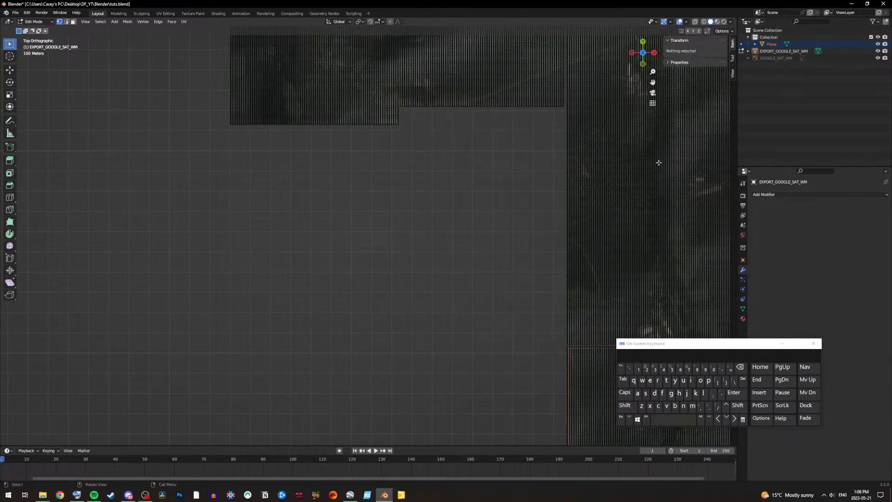
Step: Box-select the outer left block of the remaining top strip in the upper-left terrain section and delete its vertices
drag(652, 82, 586, 96)
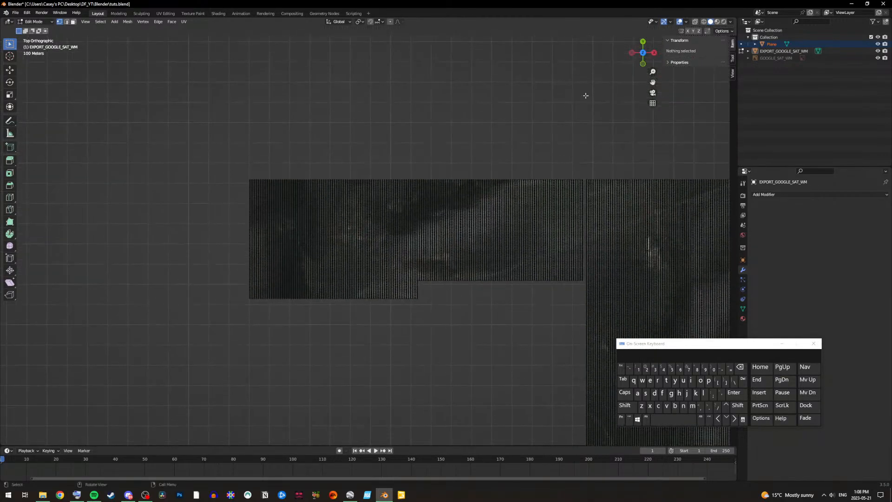
drag(248, 150, 435, 321)
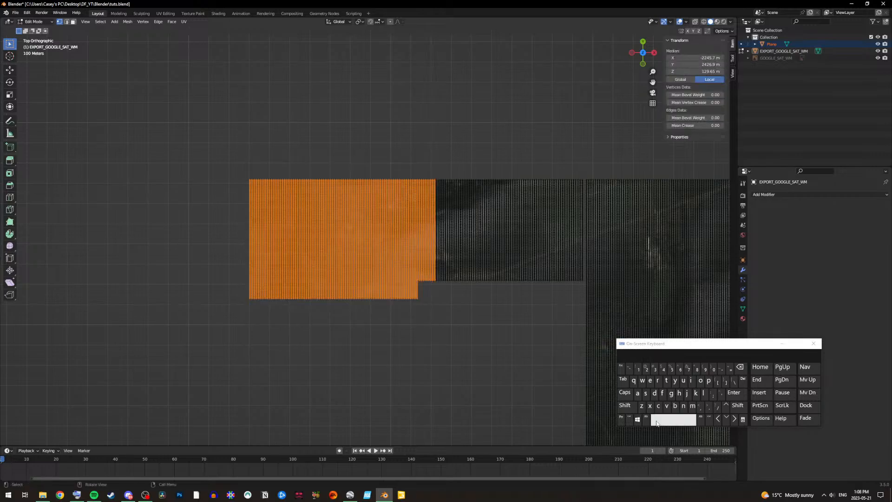
click(742, 381)
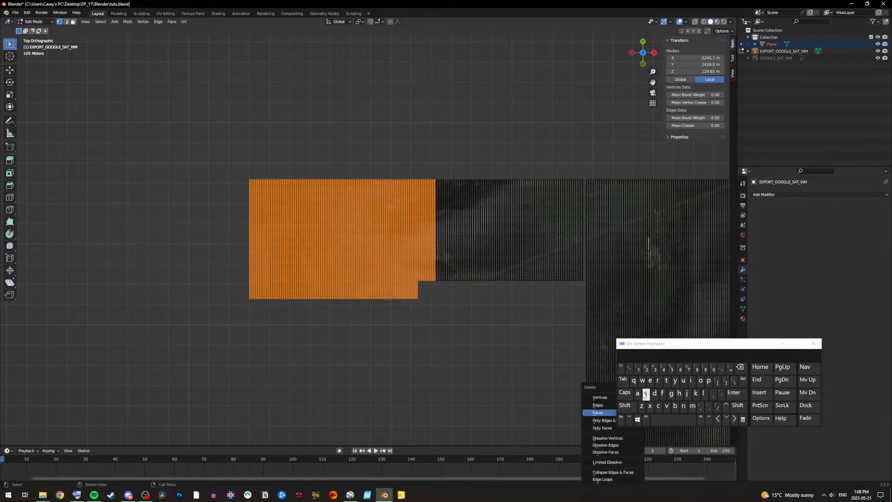
click(608, 397)
Step: Delete the vertices of the last upper-left terrain block, adjoining the vertical gap in line with the Plane's left edge
drag(424, 154, 587, 302)
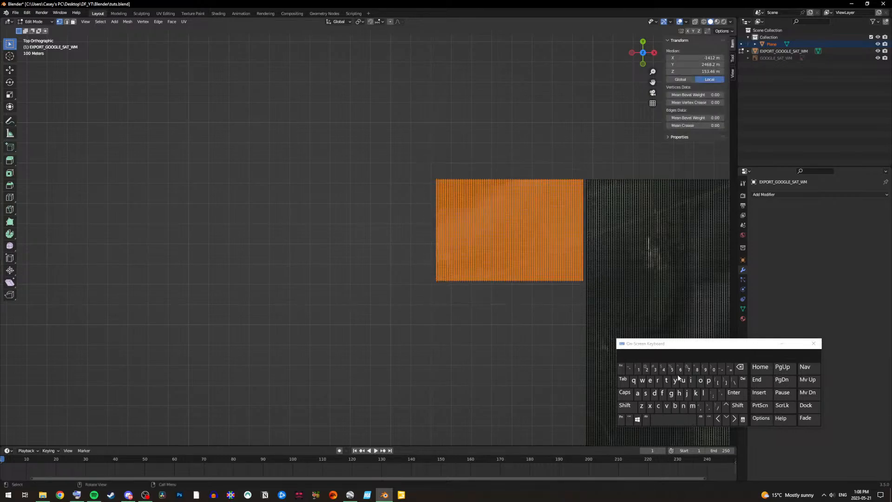
click(743, 379)
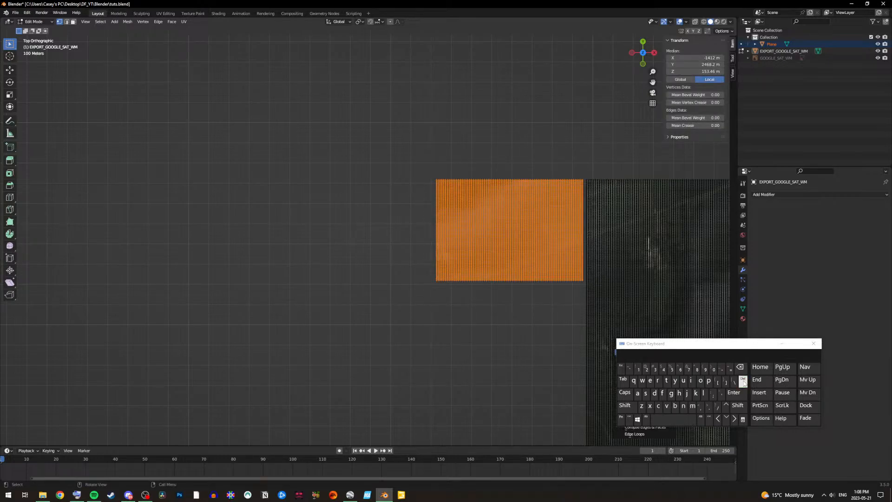
drag(635, 349, 665, 360)
click(632, 352)
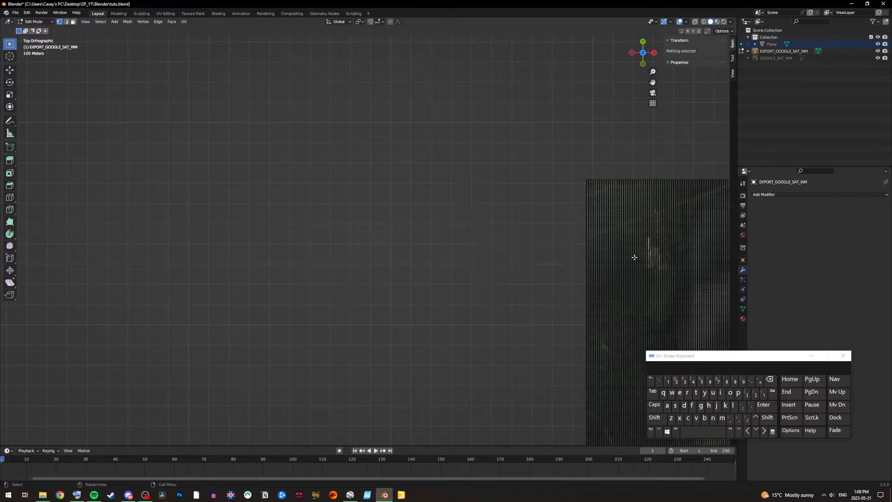
Step: Box-select the upper left corner block of the terrain section above the Plane outline and delete its vertices
scroll(578, 181, down, 6)
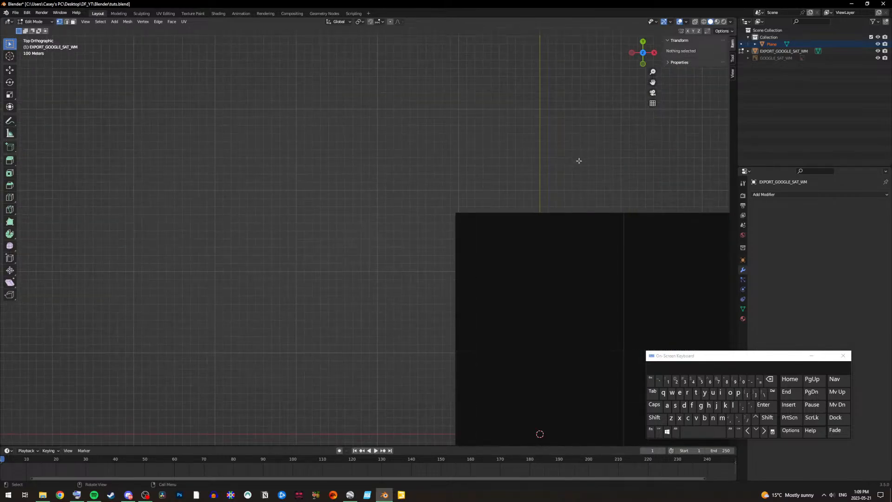
scroll(541, 177, down, 1)
scroll(612, 208, up, 5)
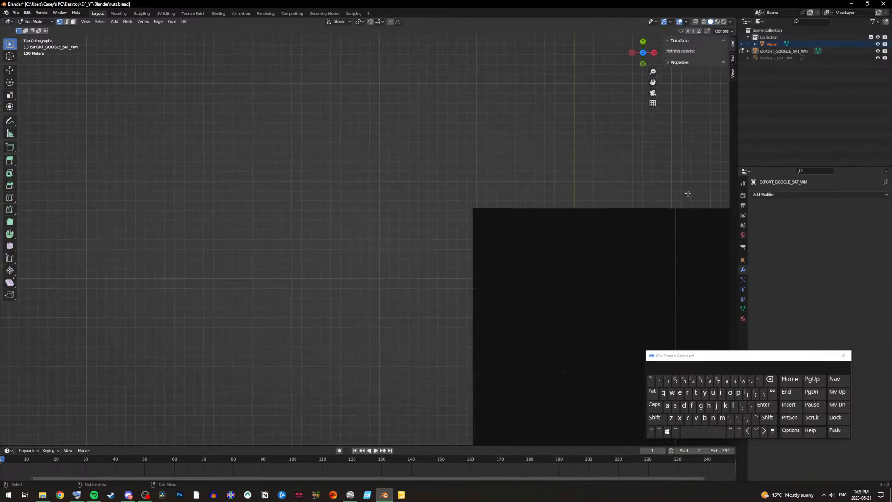
drag(652, 72, 653, 45)
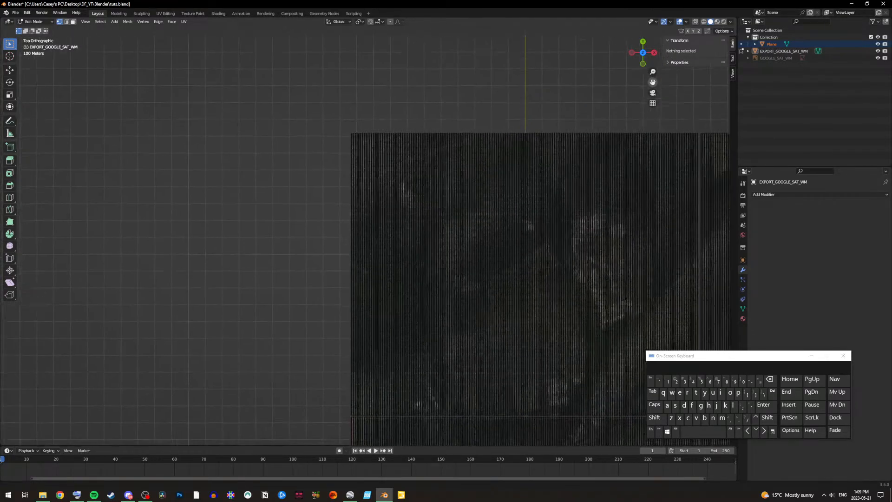
drag(331, 110, 522, 291)
click(772, 392)
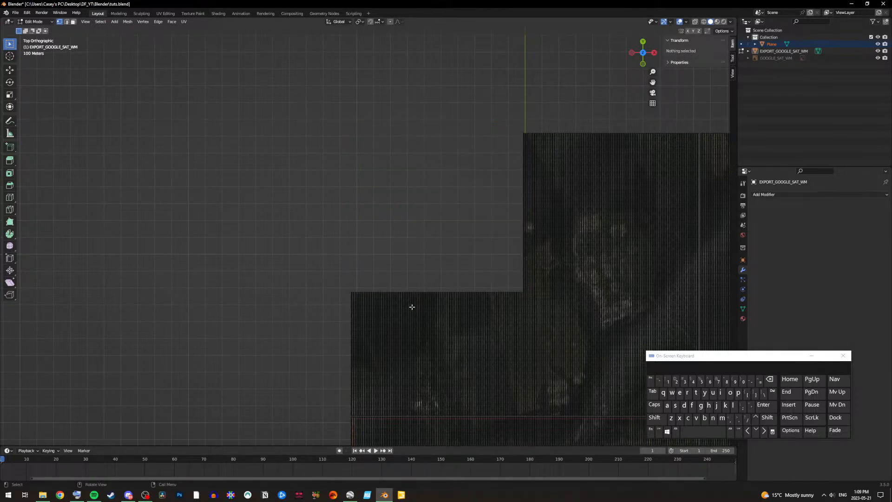
Step: Delete the vertices of the terrain block beneath the removed corner, down to the gap above the Plane's upper edge
drag(331, 272, 477, 315)
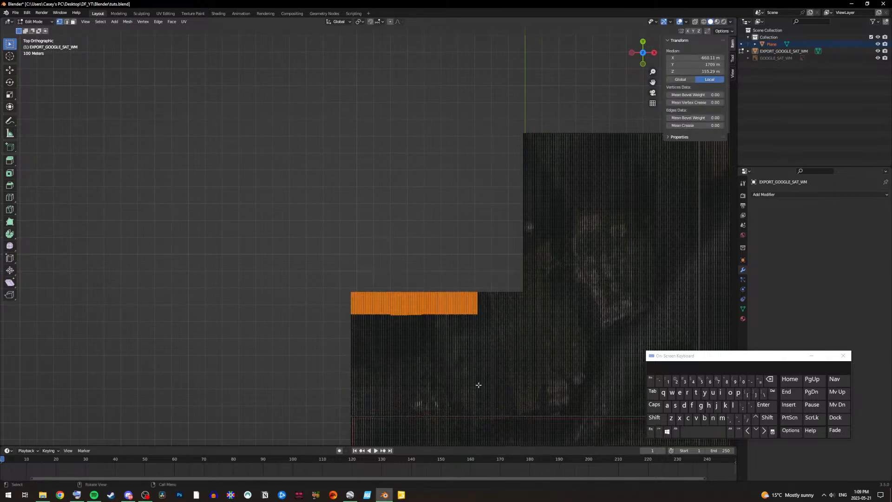
scroll(550, 283, up, 2)
drag(653, 82, 549, 192)
drag(293, 161, 565, 375)
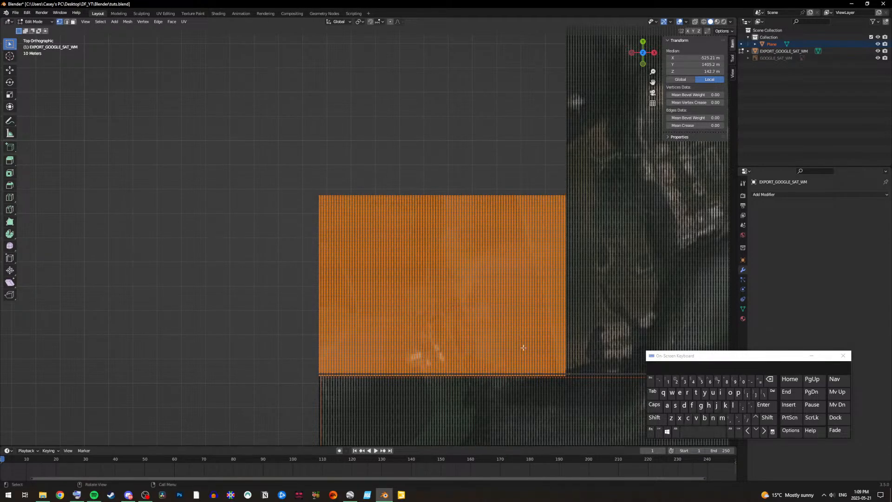
click(418, 180)
drag(298, 154, 569, 374)
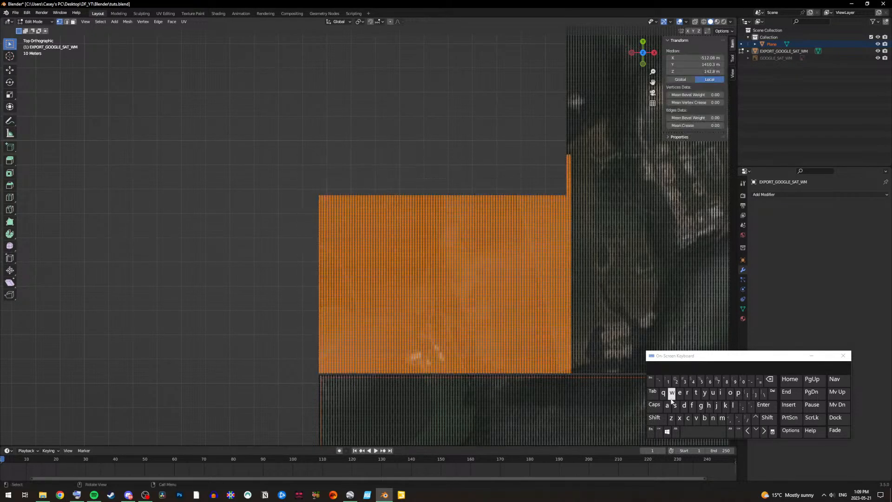
click(772, 396)
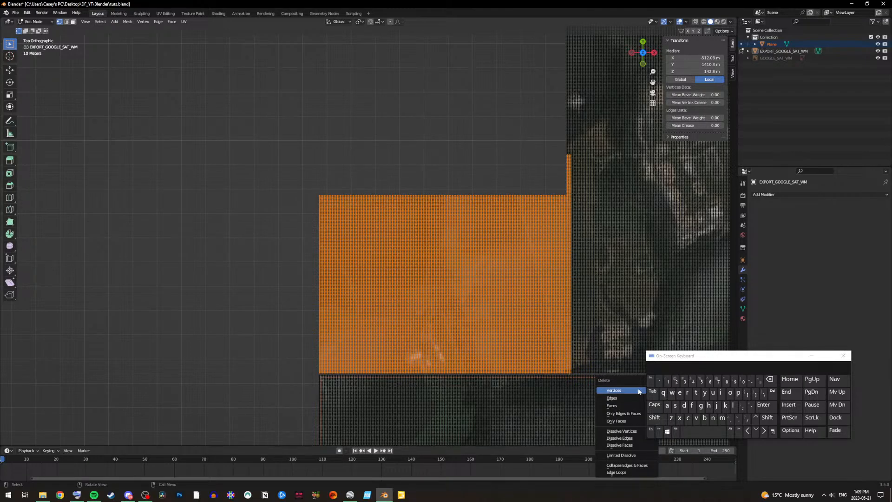
click(637, 392)
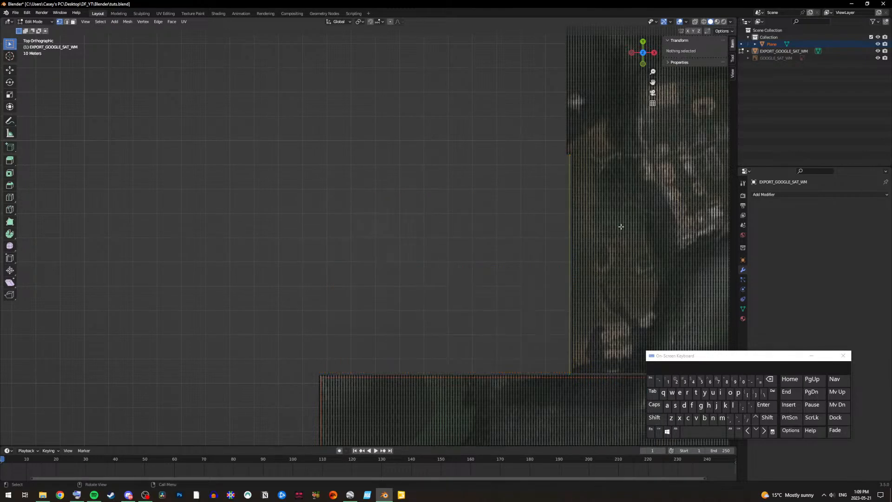
Step: Delete the top terrain vertices above the Plane, first the left block, and then the narrower block against the right-hand vertical gap
drag(652, 84, 378, 205)
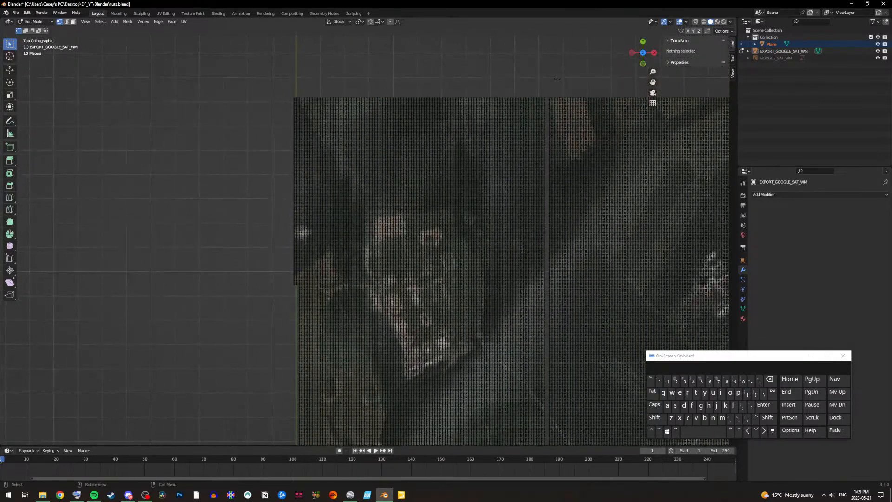
drag(276, 76, 464, 292)
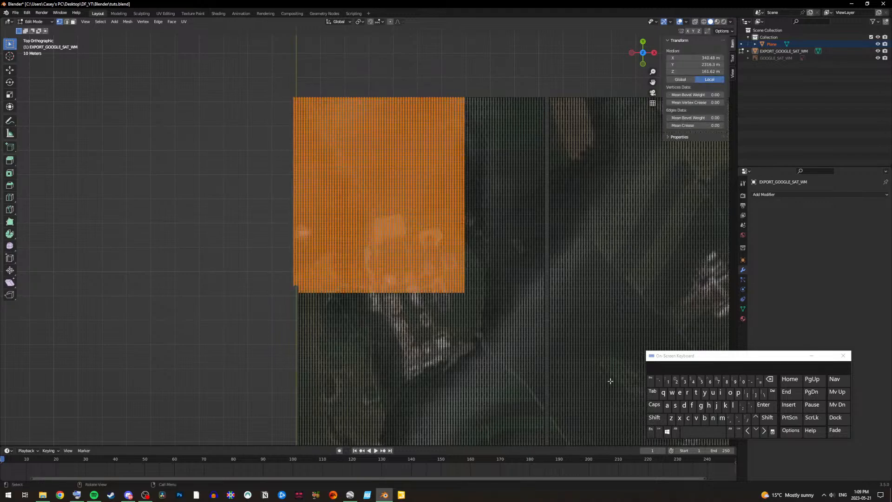
click(773, 392)
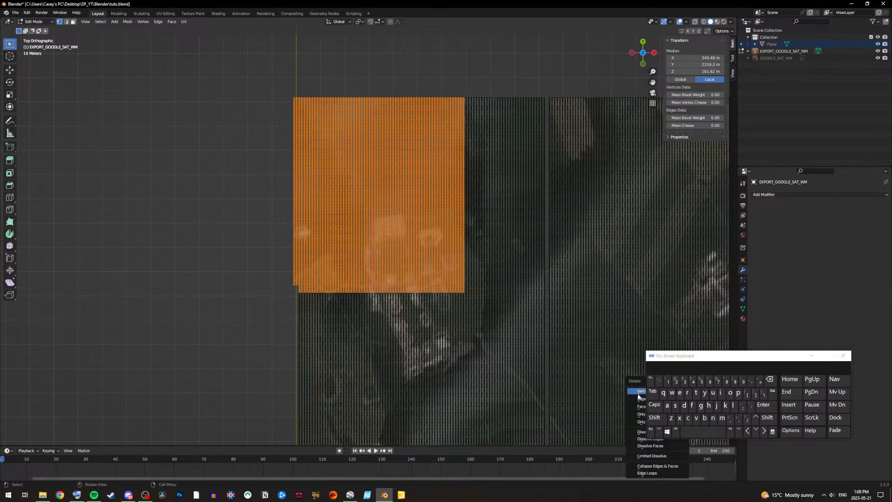
drag(448, 82, 548, 293)
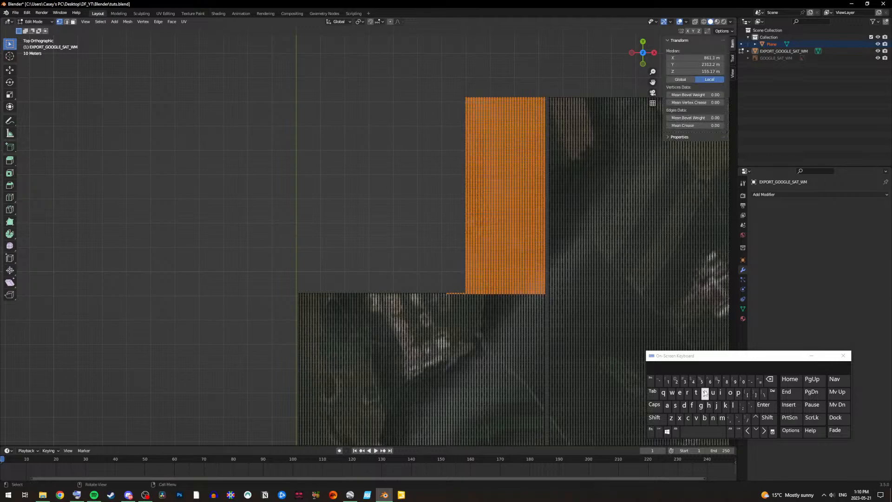
click(772, 393)
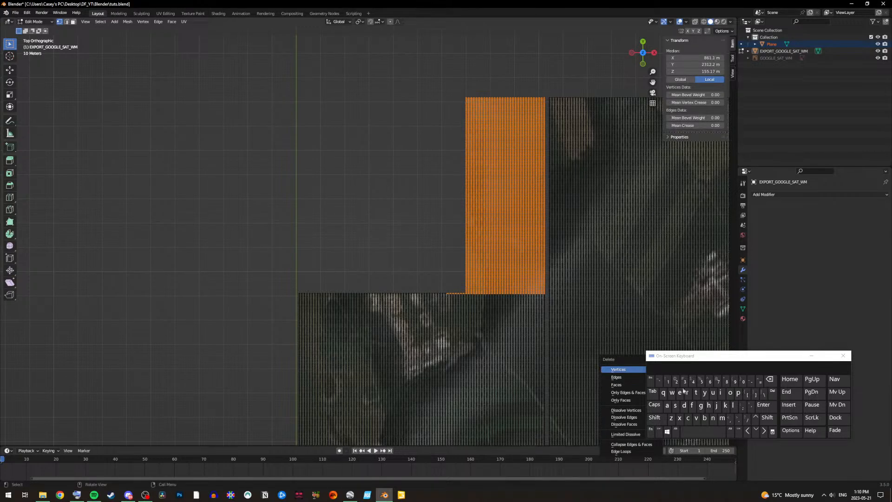
click(619, 370)
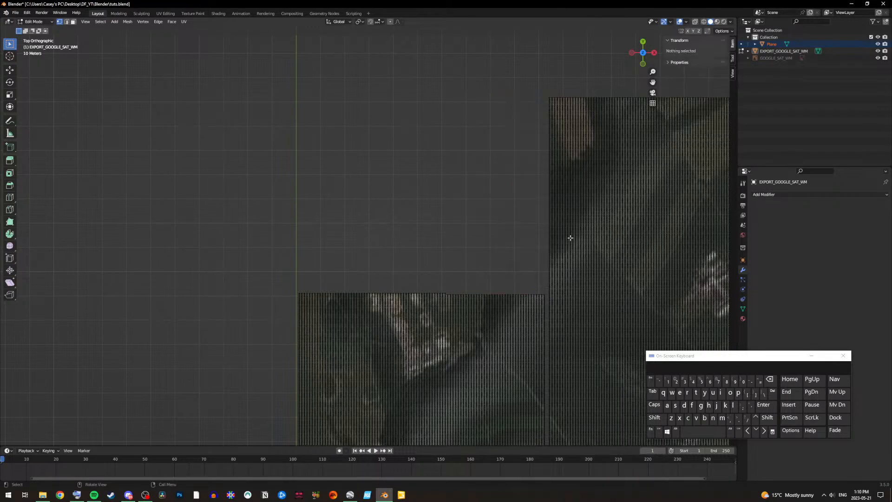
Step: Delete the vertices in the upper part of the terrain block still standing above the Plane, leaving a strip along its edge
drag(652, 82, 657, 0)
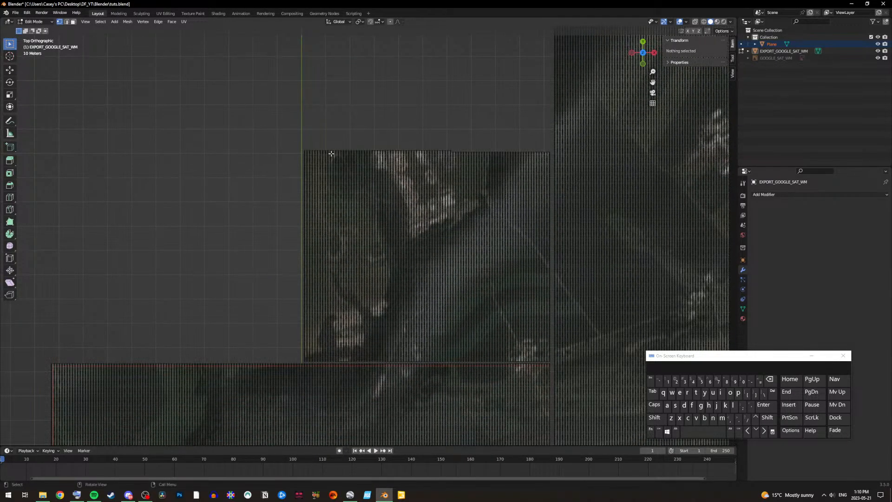
drag(276, 130, 556, 314)
click(772, 391)
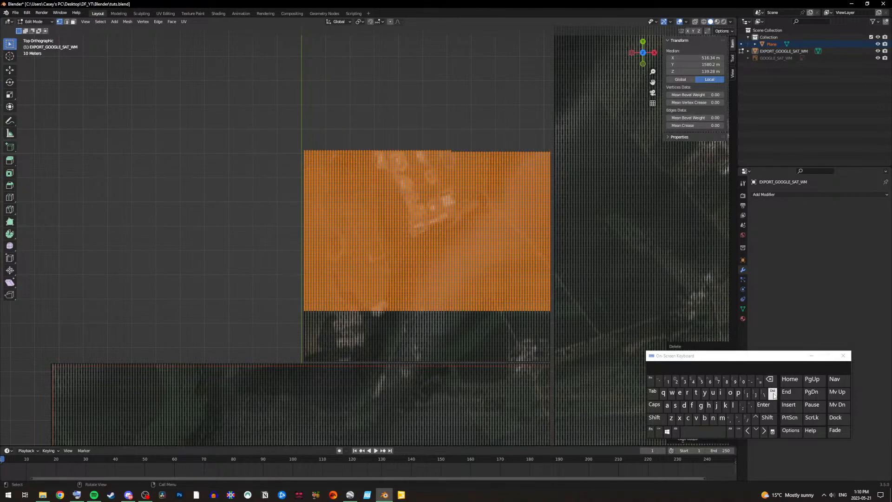
drag(698, 368, 734, 386)
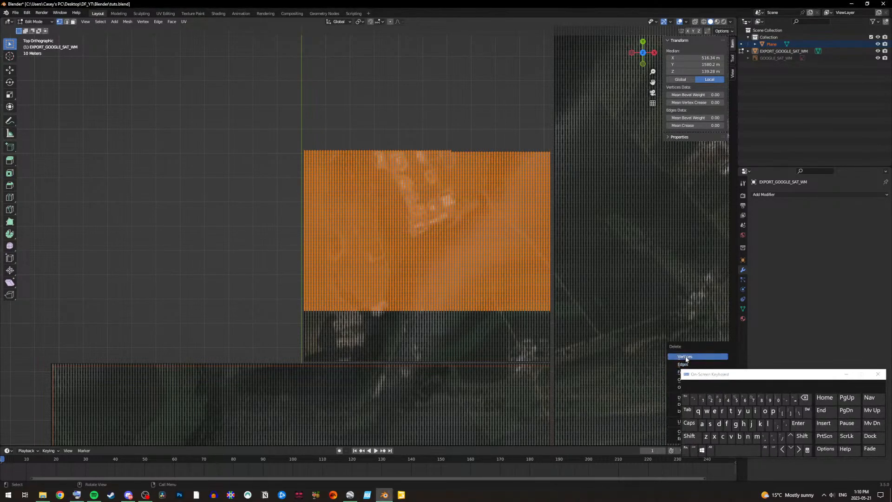
click(686, 357)
Step: Box-select the last terrain strip directly above the Plane's upper edge and delete its vertices
click(306, 290)
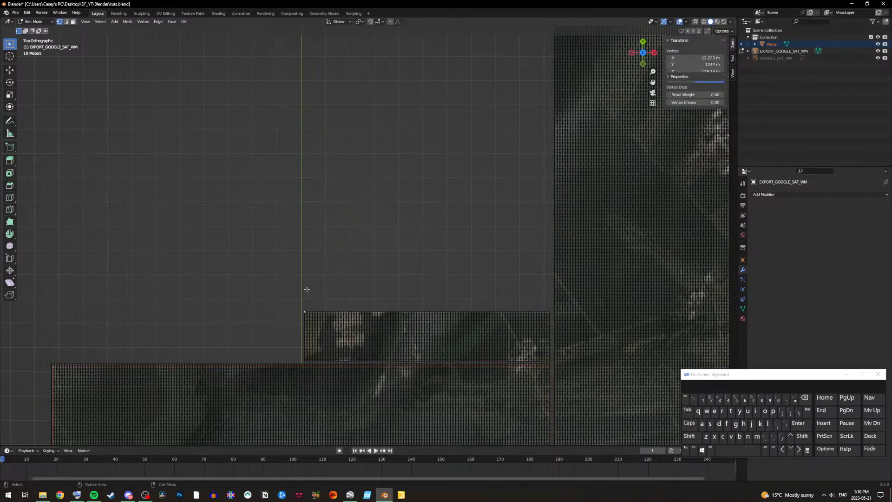
drag(271, 276, 554, 364)
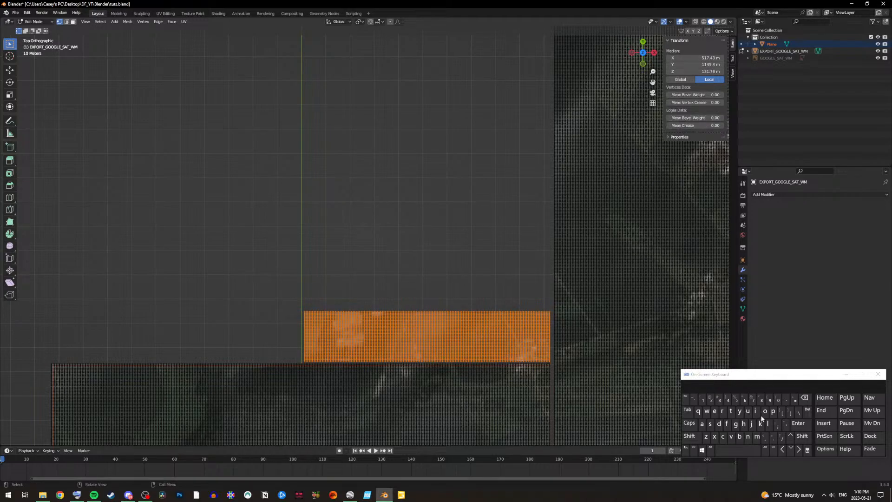
click(806, 410)
click(670, 405)
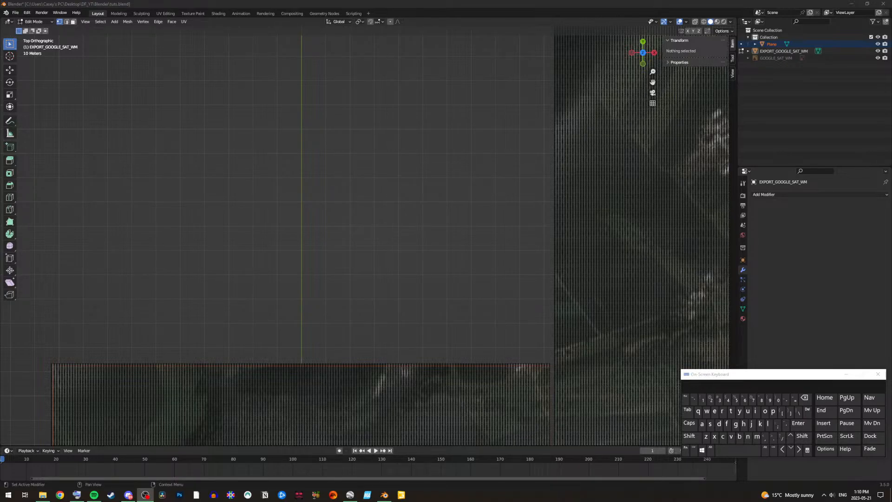
Step: Box-select the upper left corner block of the terrain section to the right of the vertical gap and delete its vertices
scroll(576, 379, down, 5)
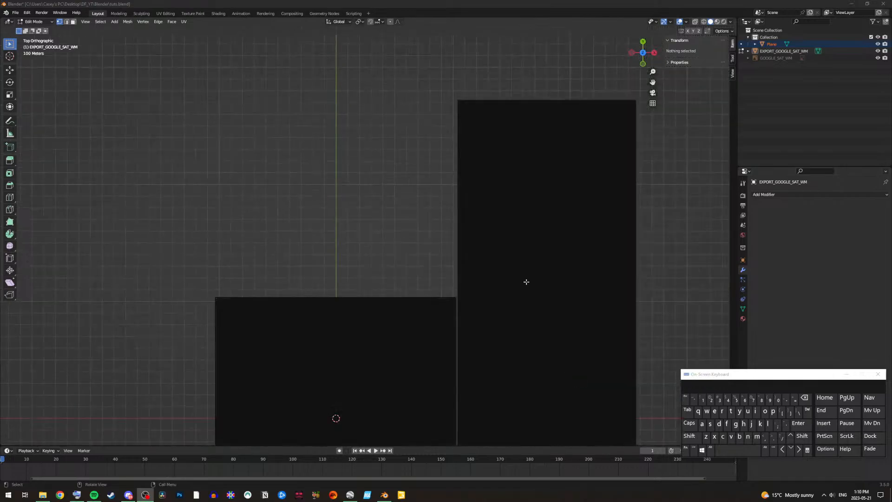
drag(652, 81, 594, 157)
scroll(465, 215, up, 3)
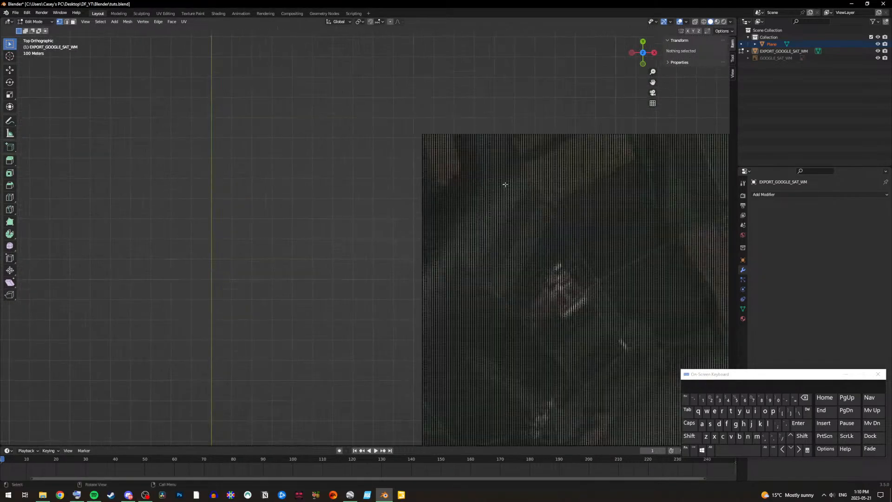
drag(409, 116, 624, 350)
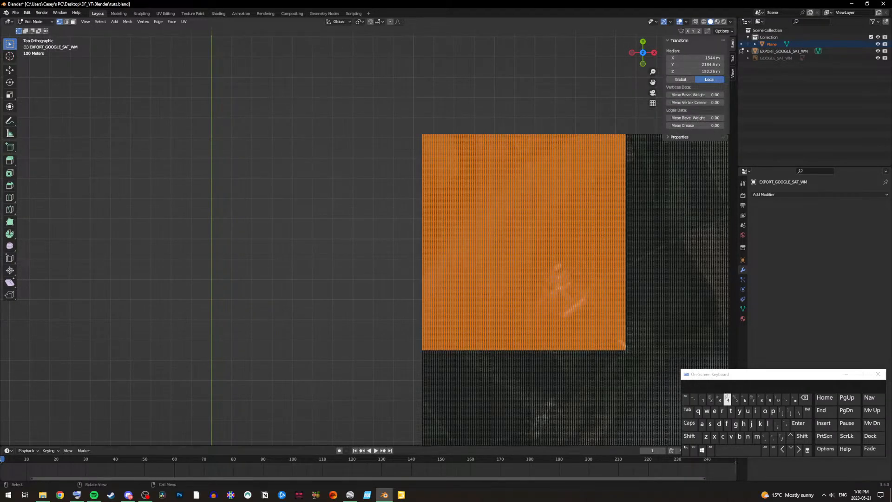
click(809, 413)
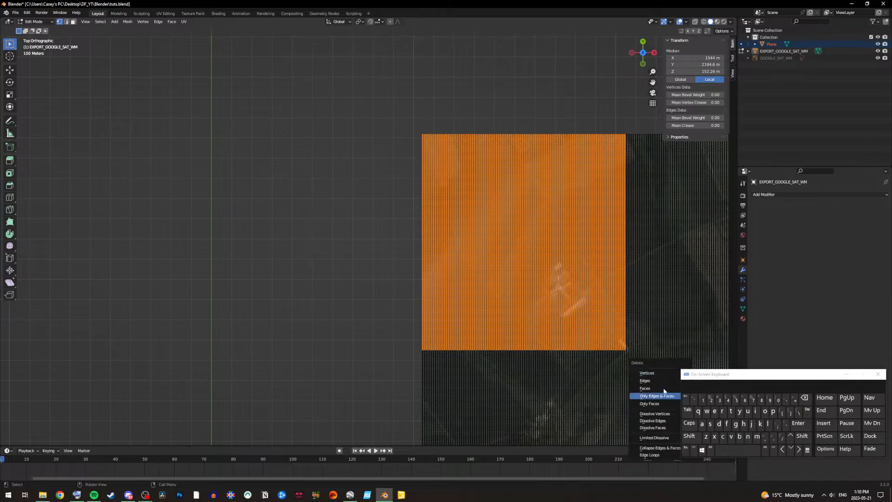
click(649, 376)
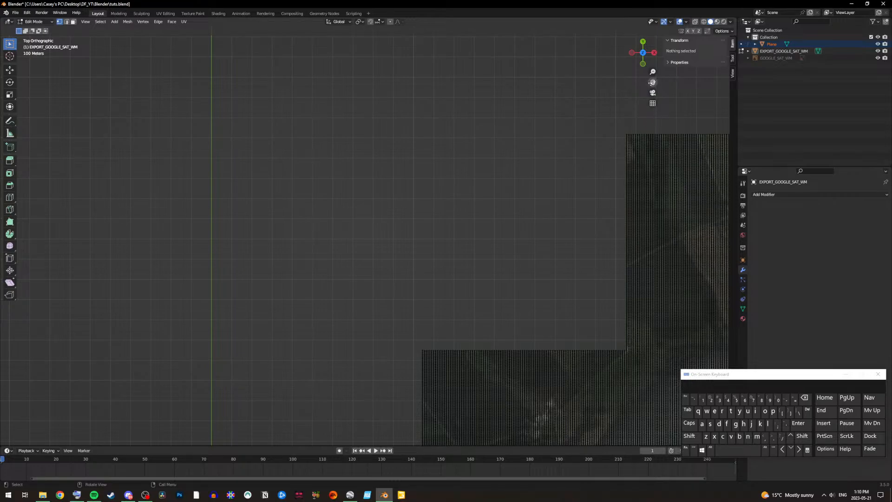
Step: Box-select the remaining tall upper right block of the outer terrain section and delete its vertices
drag(652, 82, 397, 104)
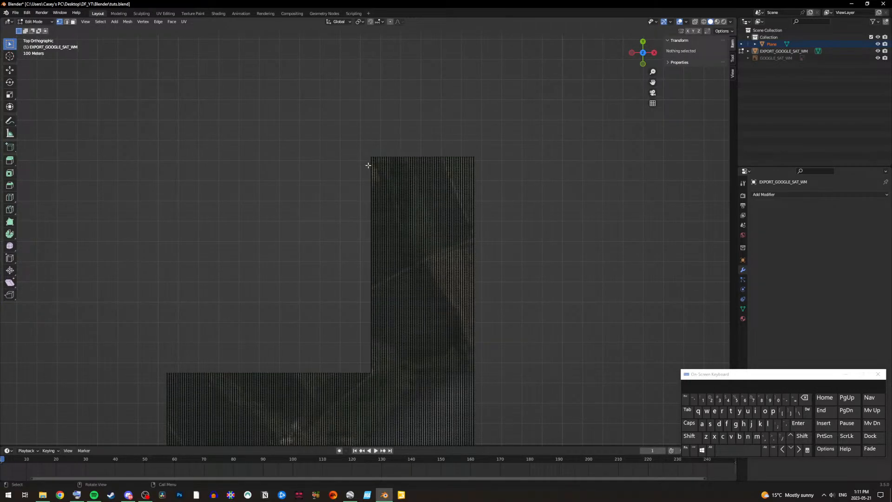
drag(345, 138, 505, 372)
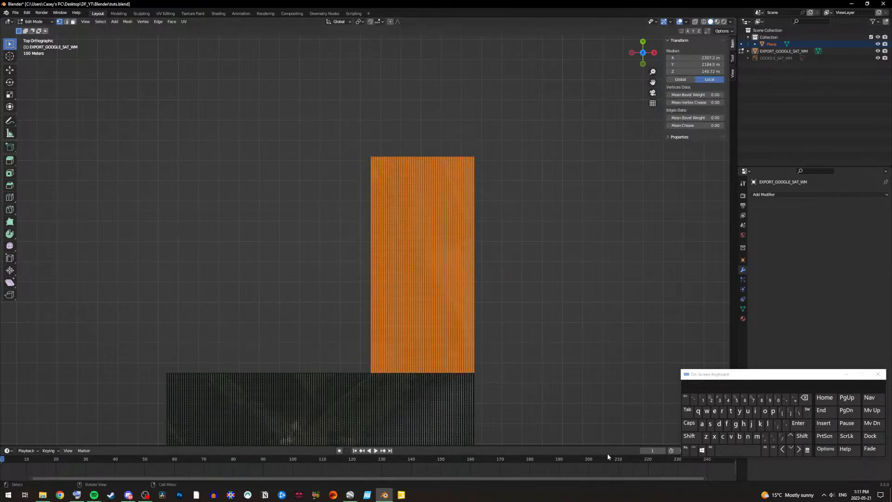
click(807, 410)
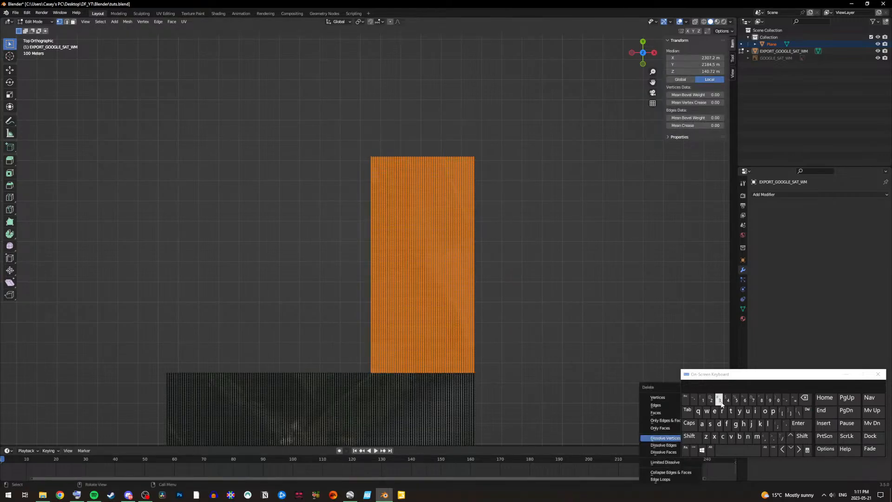
click(669, 397)
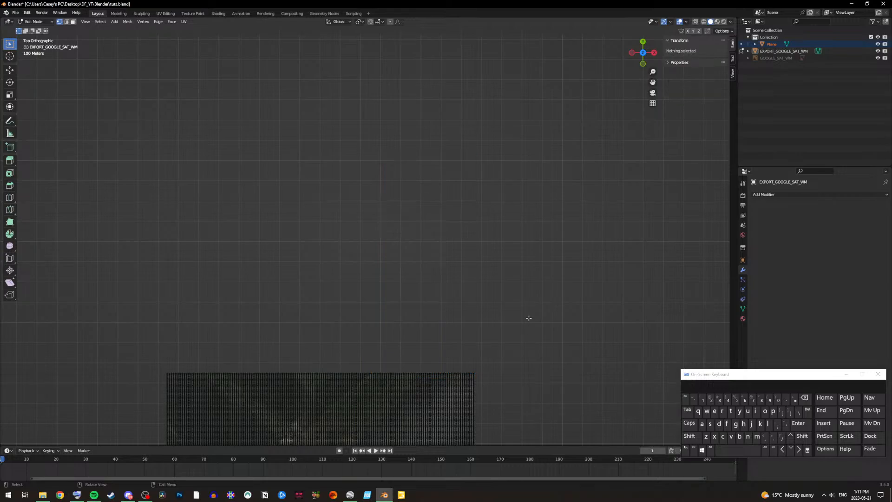
Step: Box-select the upper right corner block of the terrain section beside the Plane's right edge and delete its vertices
scroll(525, 315, down, 3)
scroll(463, 277, up, 1)
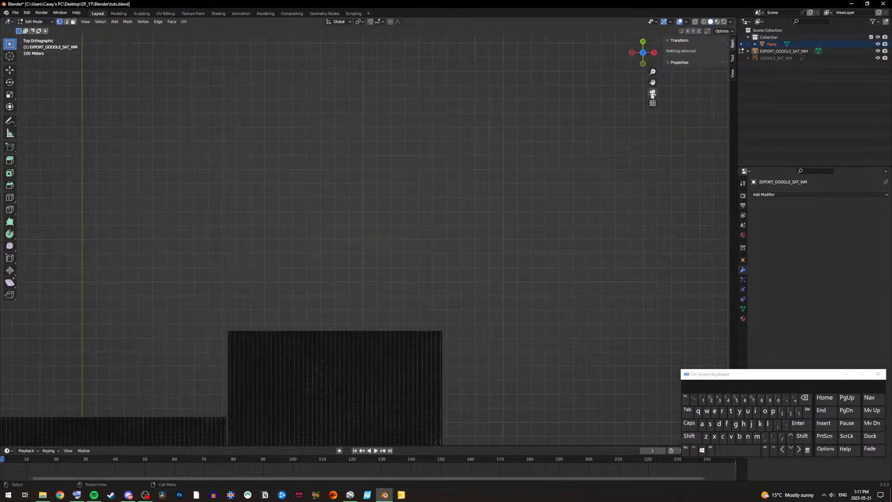
drag(652, 83, 703, 0)
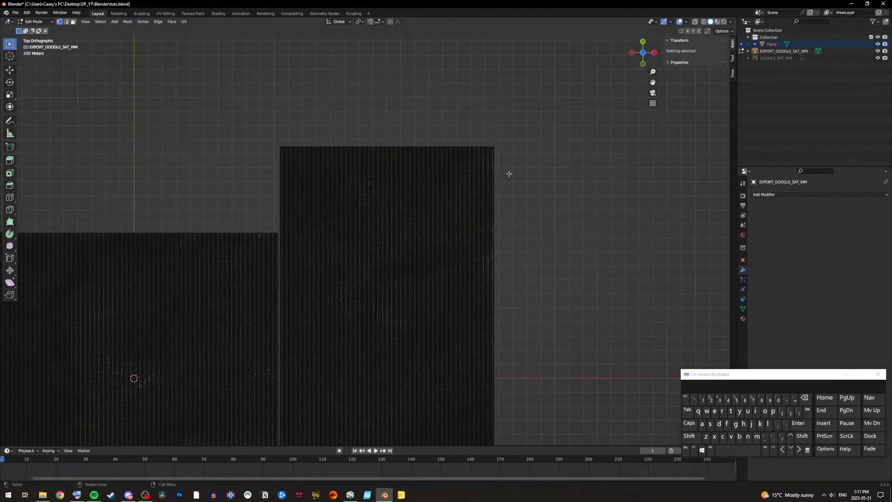
scroll(497, 179, up, 1)
drag(545, 117, 386, 312)
click(807, 410)
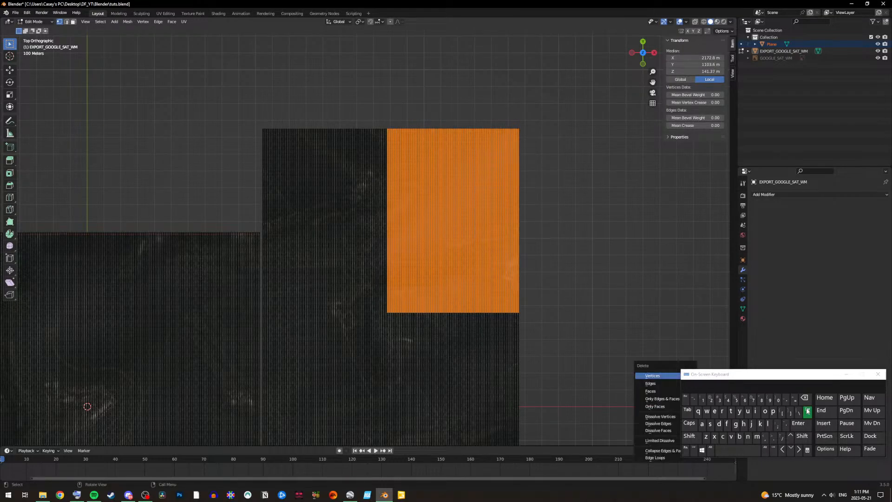
click(665, 377)
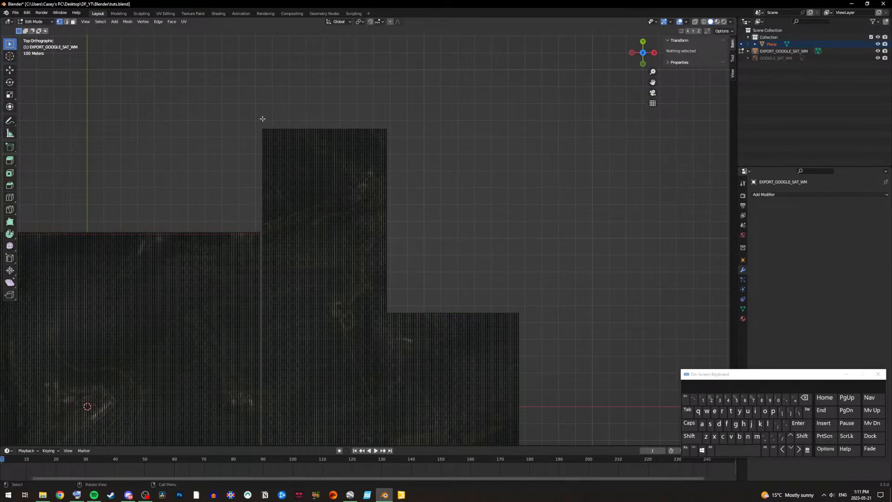
Step: Delete the vertices of the raised terrain block against the vertical gap, down to the level of the cut beside it
mouse_move(261, 118)
mouse_down()
mouse_move(375, 278)
mouse_move(416, 302)
mouse_move(356, 265)
mouse_move(335, 188)
mouse_move(268, 144)
mouse_move(261, 115)
mouse_up()
click(435, 311)
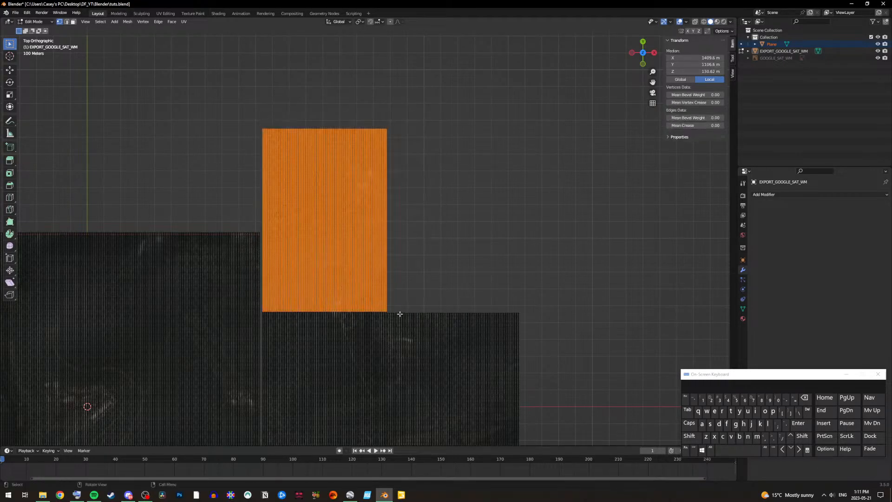
click(807, 412)
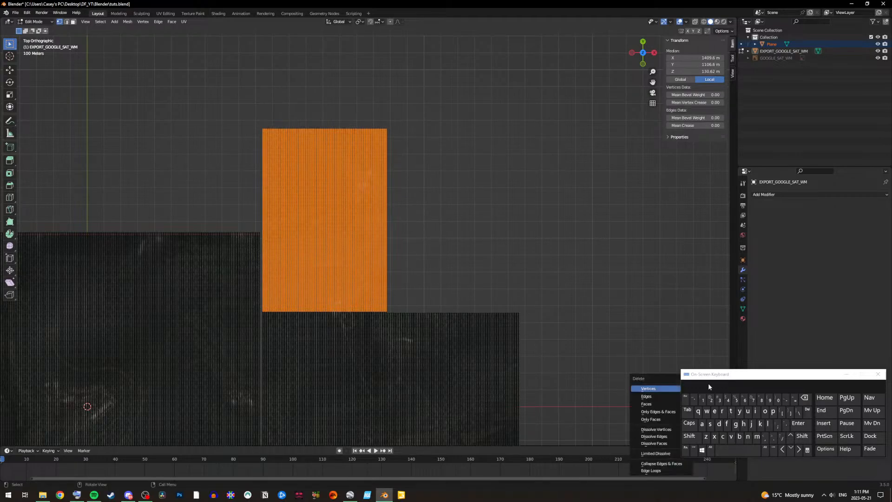
click(644, 389)
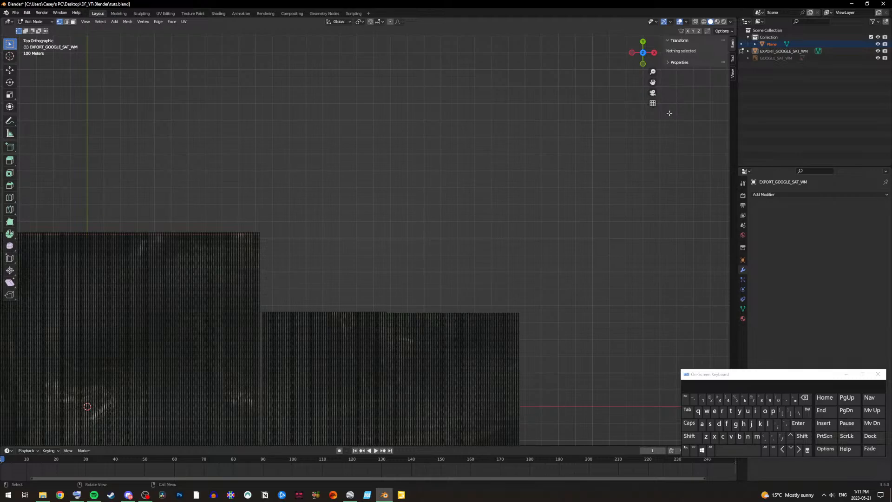
Step: Delete the outer half of the terrain to the right of the Plane in two blocks, down to the Plane's lower edge
drag(652, 85, 691, 10)
drag(575, 320, 420, 109)
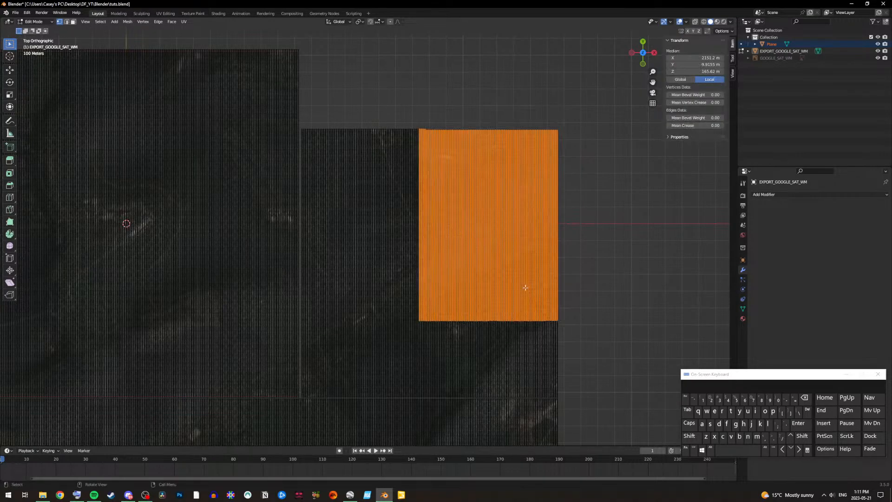
click(808, 411)
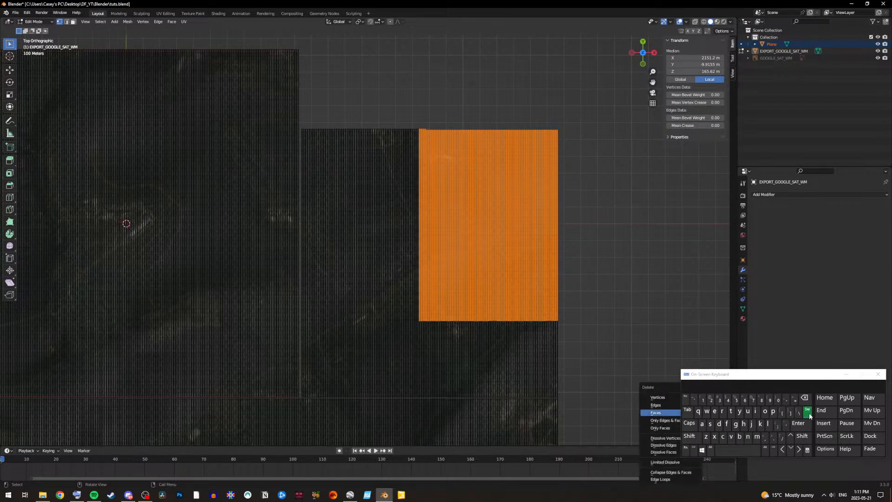
click(671, 404)
drag(562, 398, 423, 307)
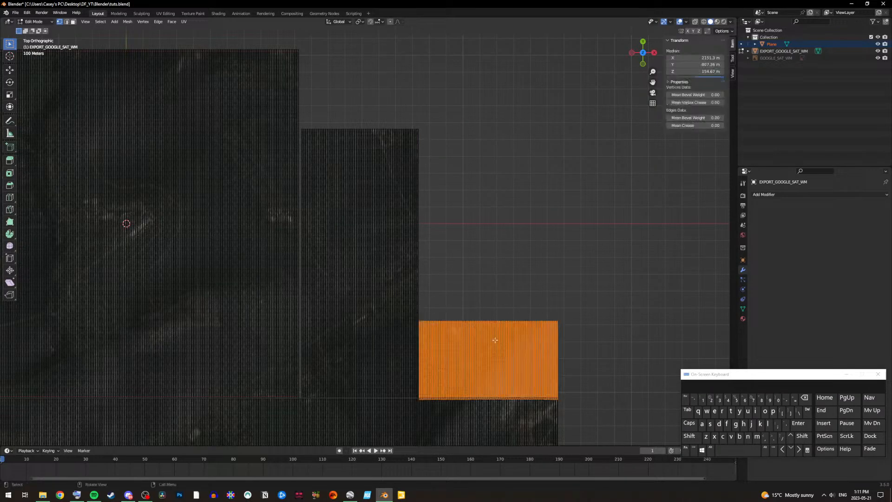
click(807, 411)
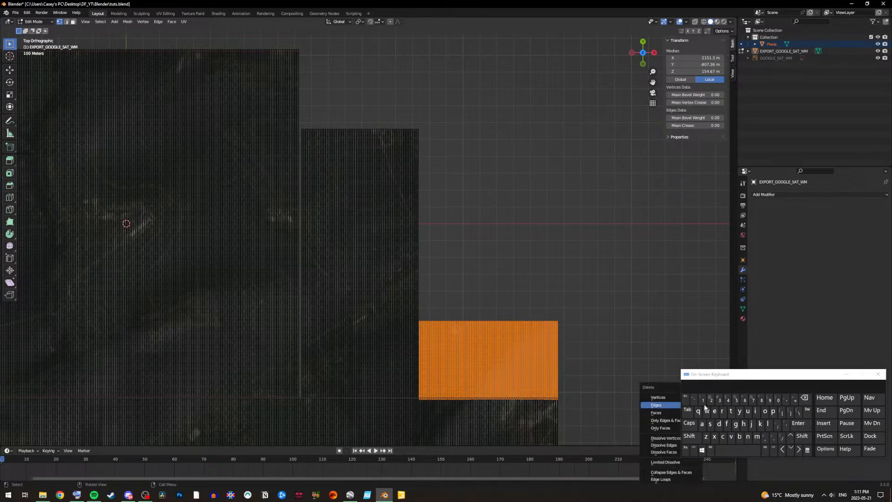
click(658, 397)
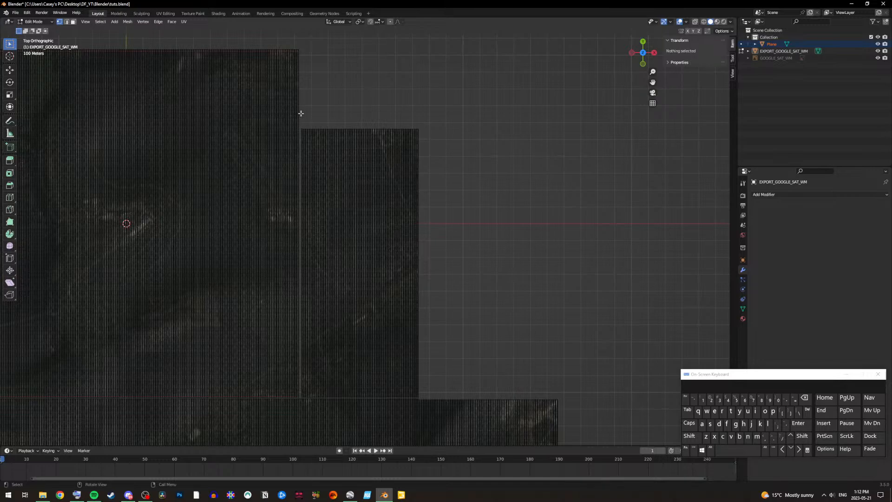
Step: Delete the inner terrain column against the vertical gap in two blocks, upper and then lower, down to the Plane's lower edge
drag(300, 116, 458, 277)
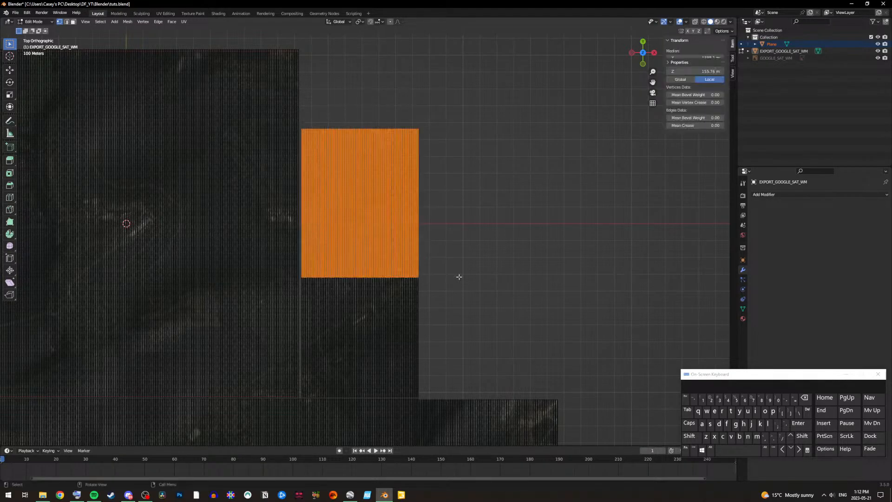
click(806, 410)
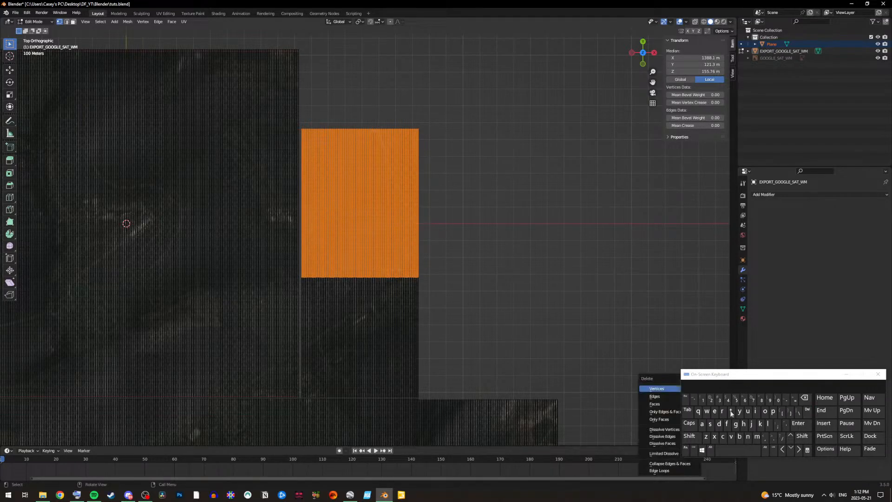
click(673, 389)
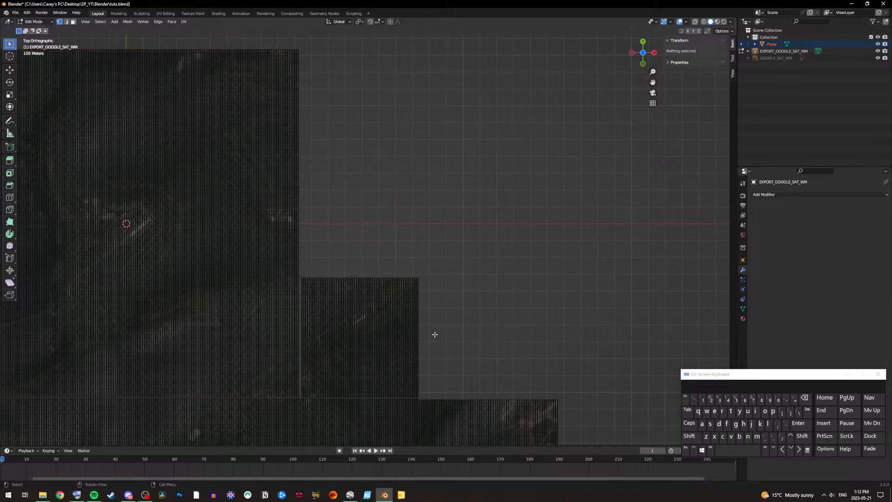
drag(300, 269, 473, 398)
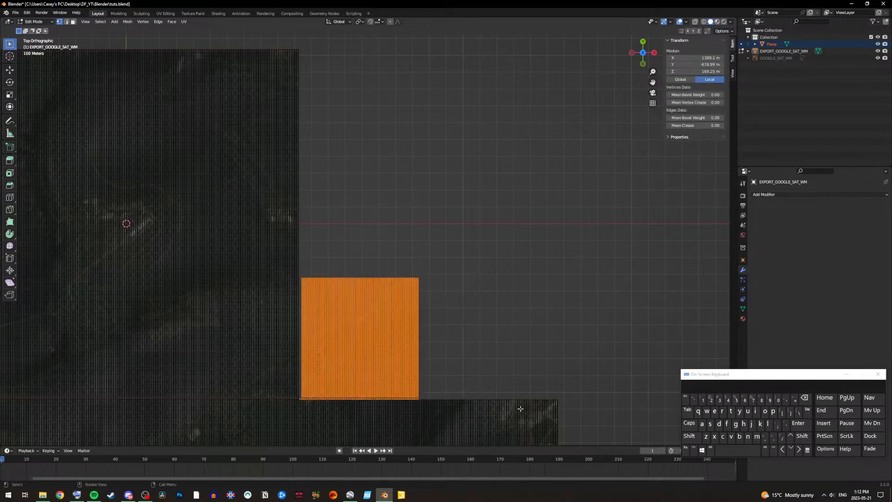
click(807, 410)
click(667, 397)
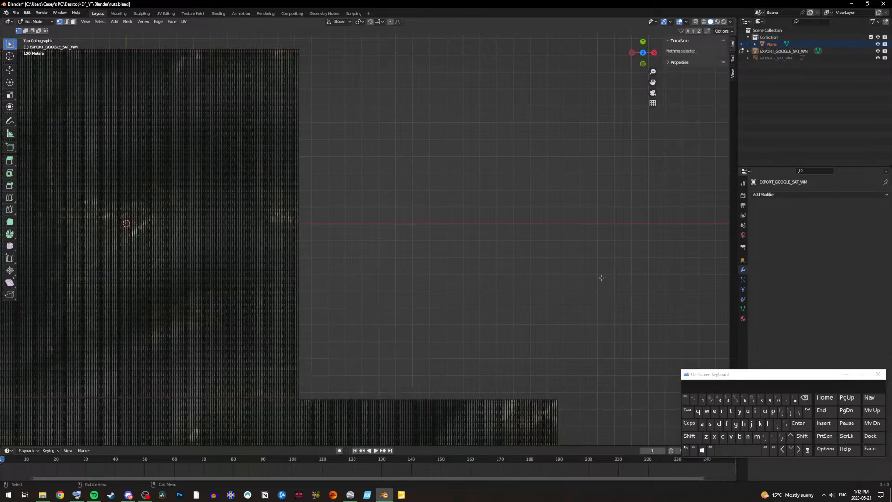
Step: Delete the right end of the terrain band below the Plane, first the lower right corner block, and then the block above it
drag(652, 82, 635, 203)
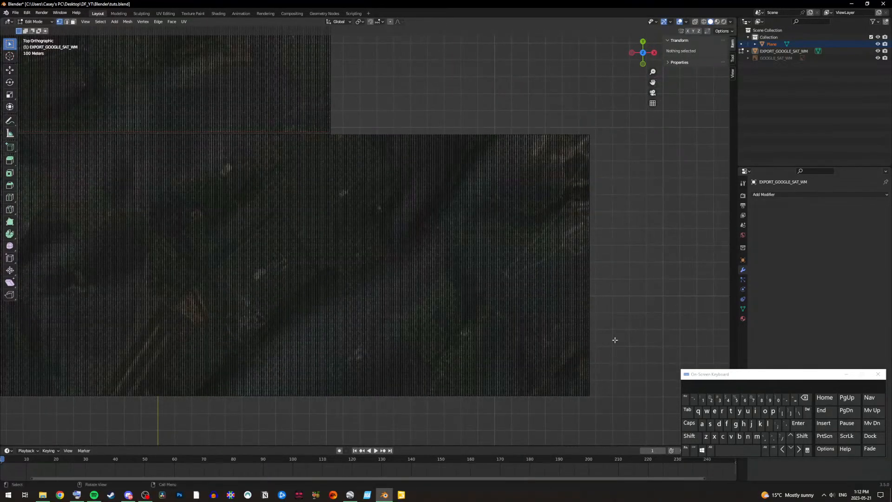
drag(602, 422, 601, 282)
drag(547, 191, 419, 261)
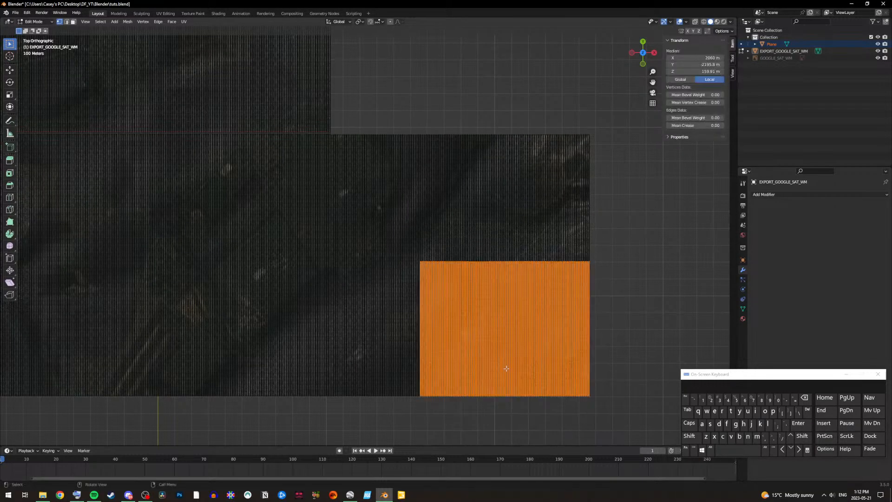
click(807, 410)
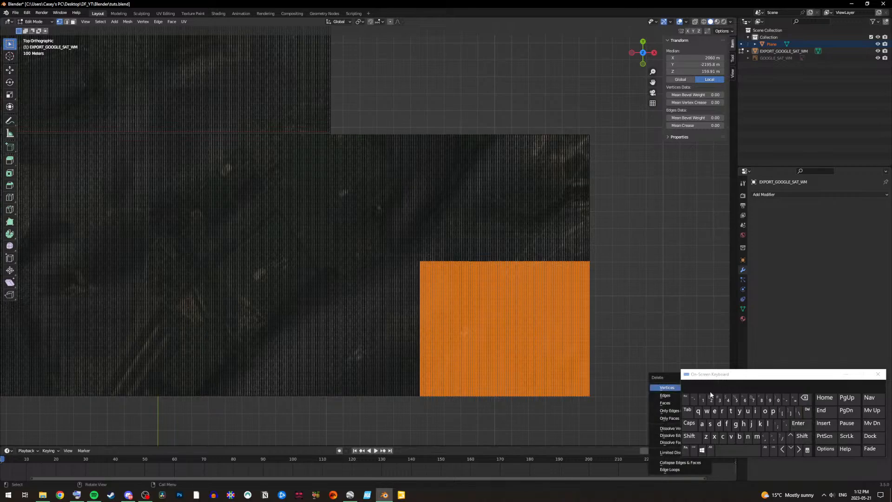
click(672, 395)
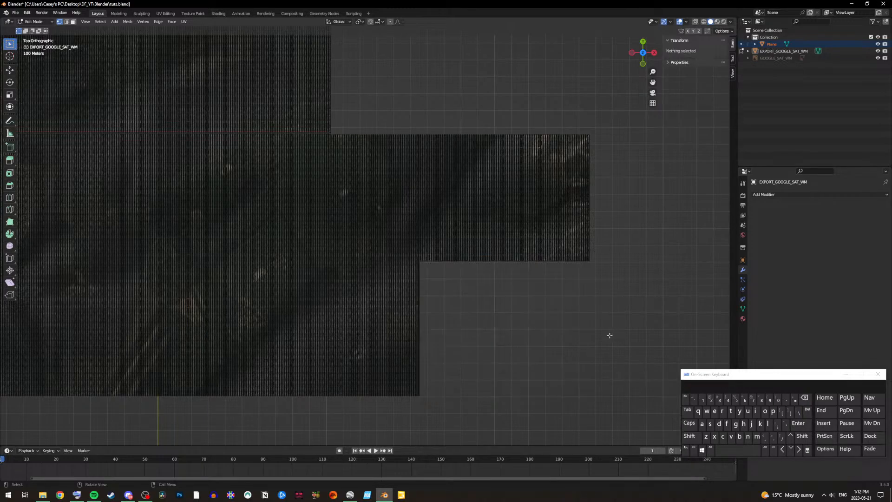
drag(607, 285, 421, 123)
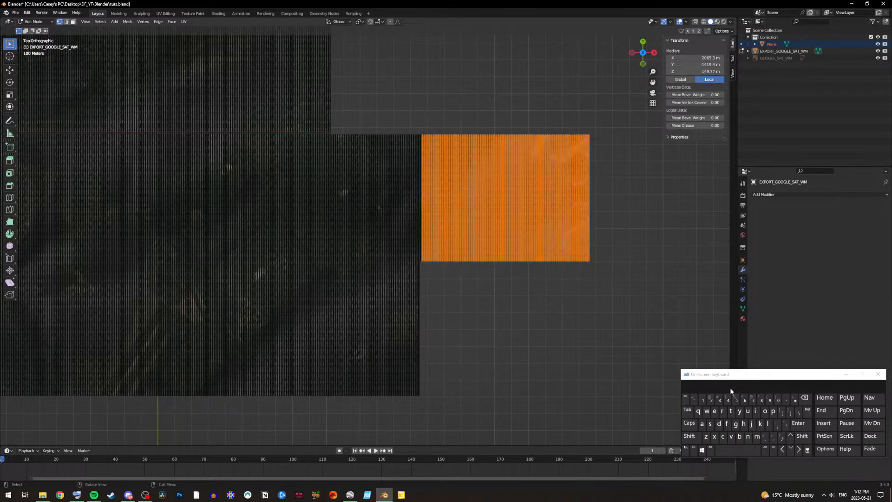
click(807, 411)
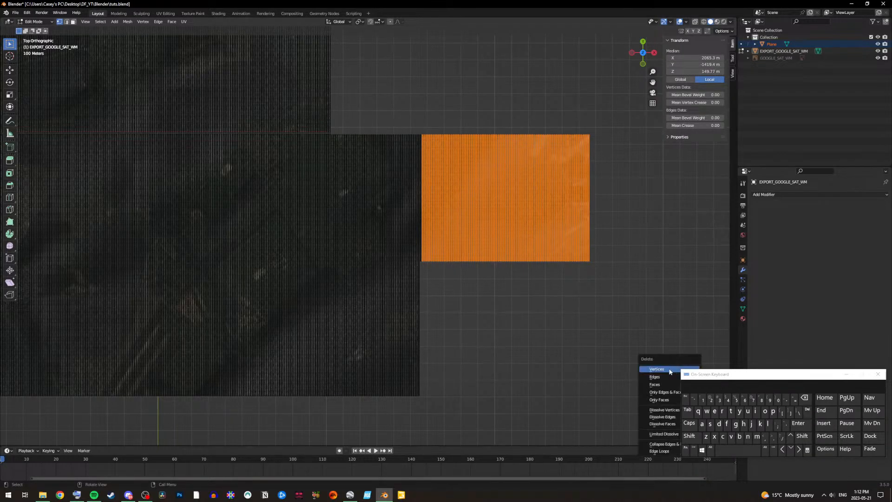
click(669, 370)
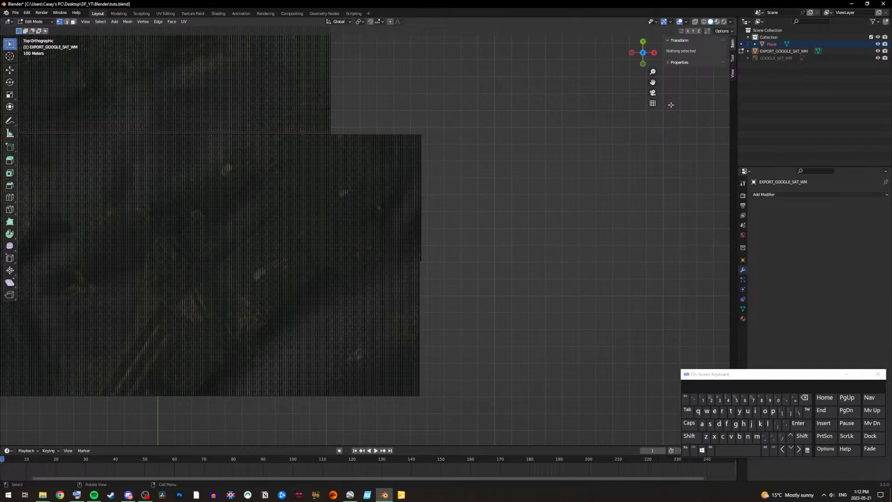
Step: Delete the next lower right block of the terrain below the Plane, and then the end block sticking out past the Plane's right edge
drag(652, 82, 785, 43)
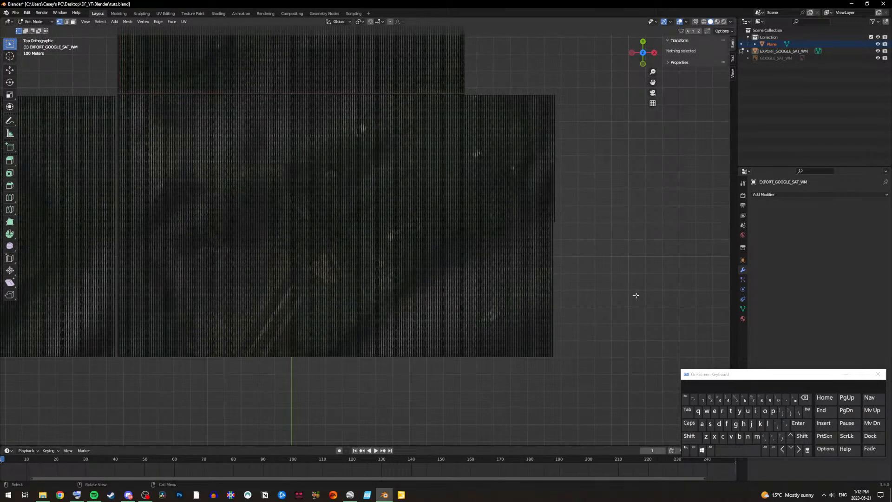
drag(582, 388, 324, 235)
click(805, 412)
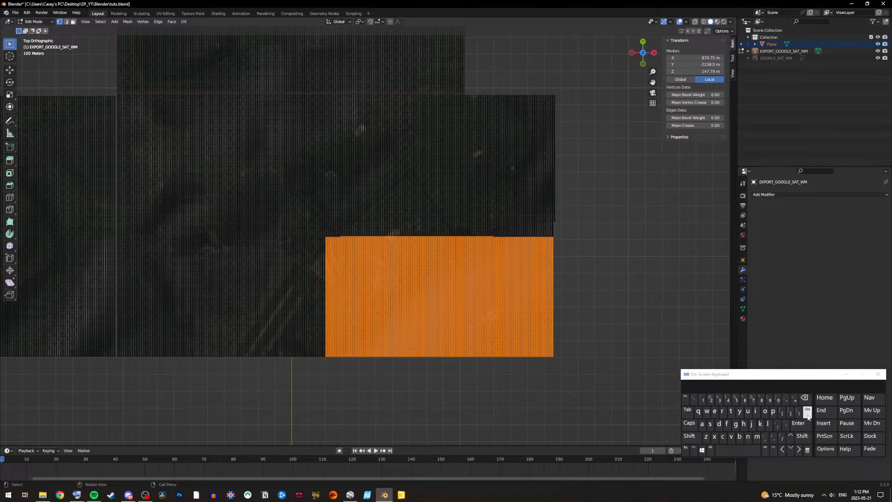
click(669, 396)
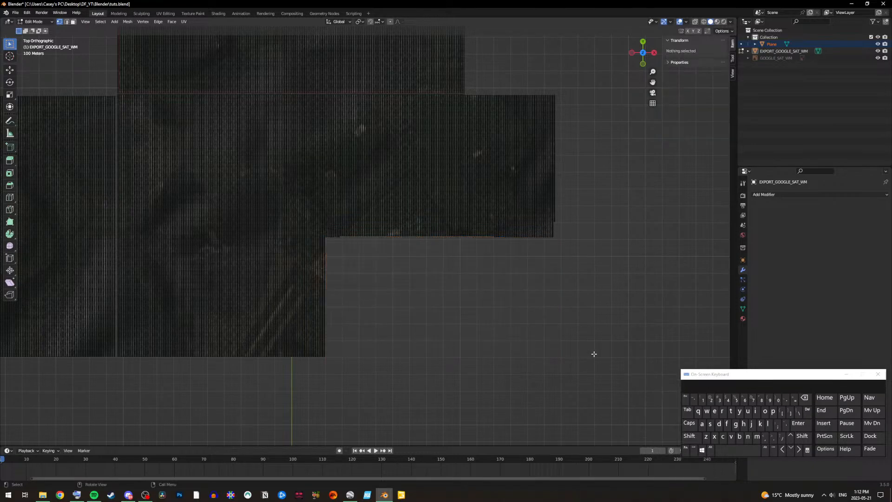
drag(588, 301, 469, 87)
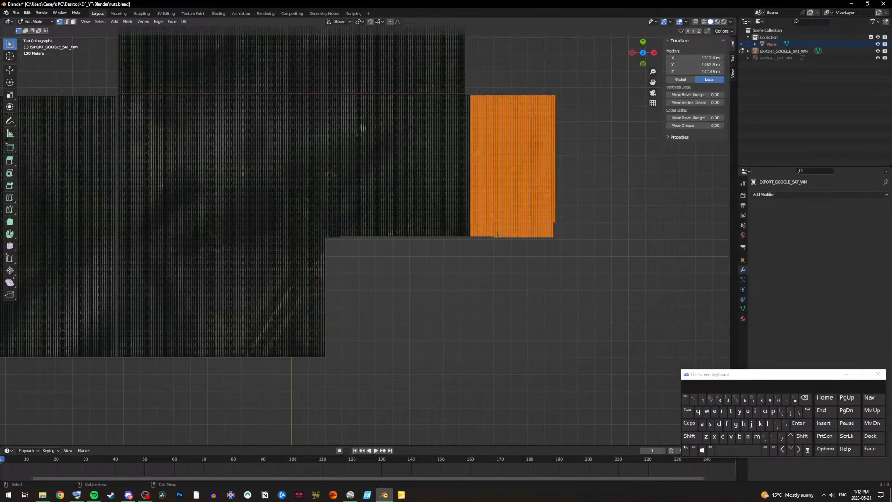
click(807, 412)
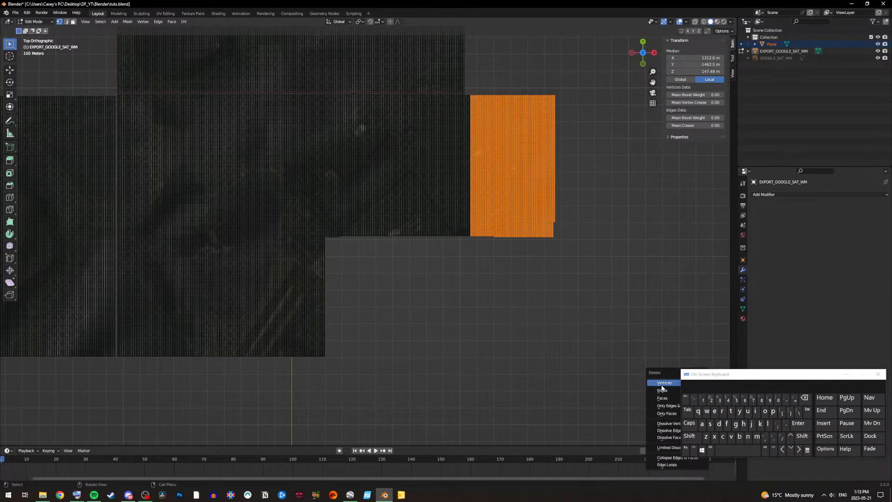
click(664, 390)
Step: Delete the vertices of two adjacent terrain blocks along the Plane's lower edge, first the block at its right end, and then the block left of it
drag(652, 81, 624, 154)
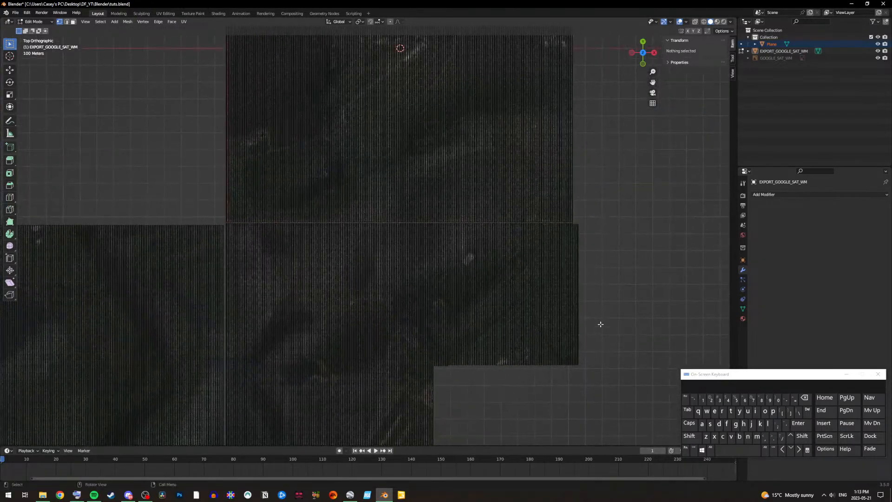
drag(603, 385, 430, 223)
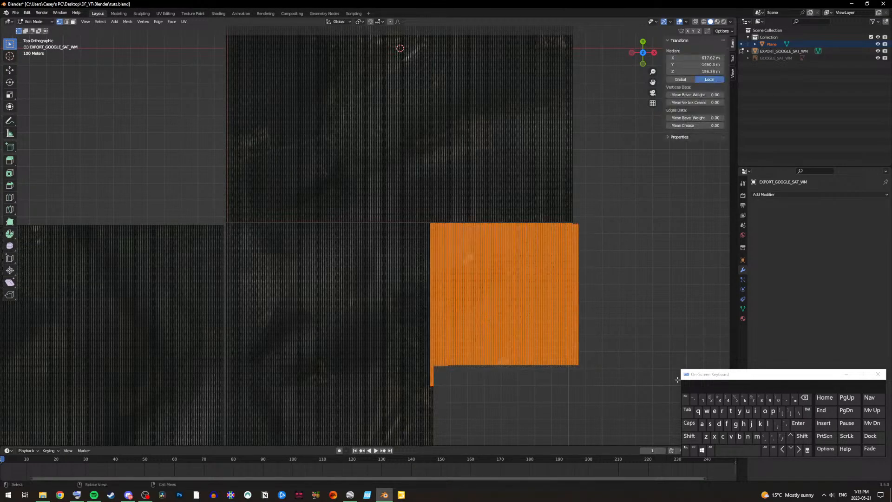
key(x)
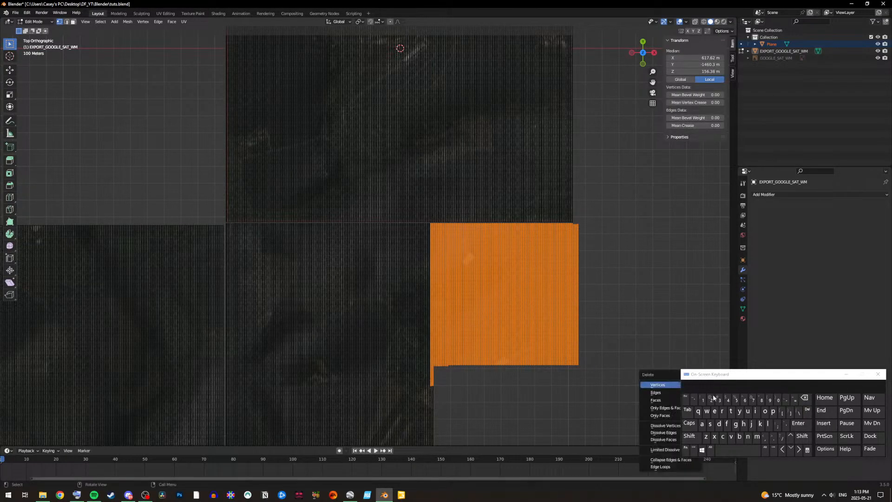
click(658, 385)
drag(460, 393, 293, 223)
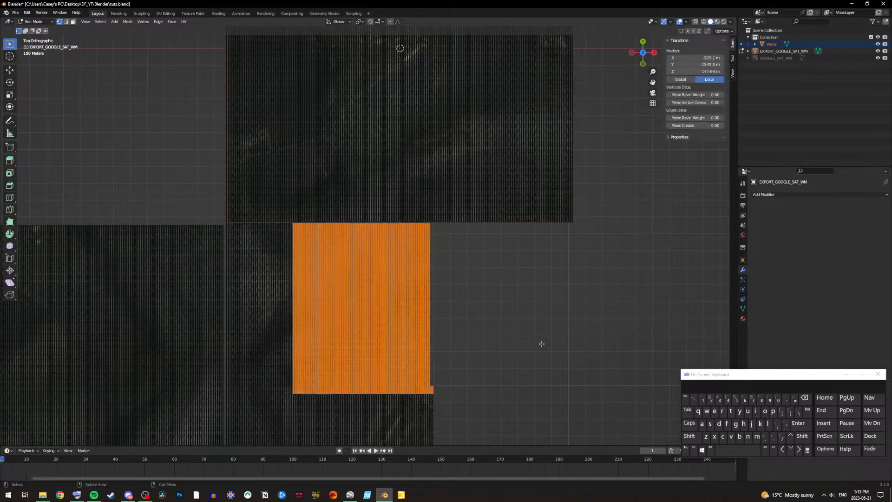
key(Delete)
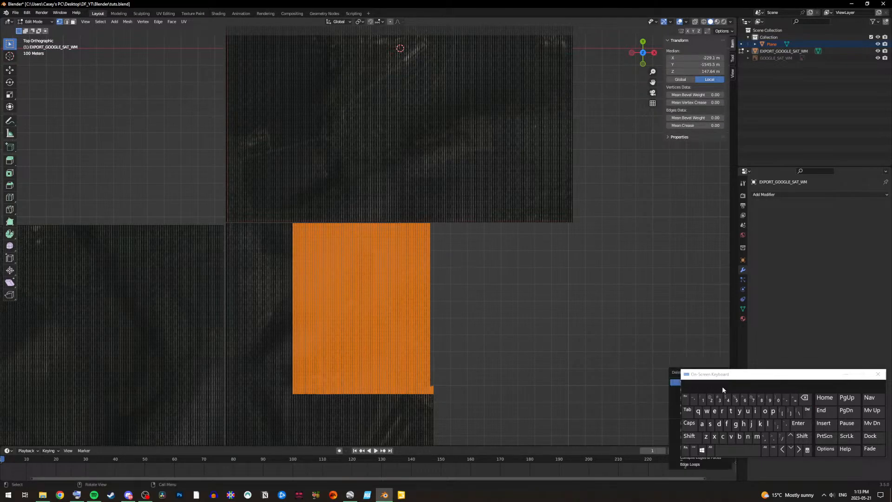
click(676, 382)
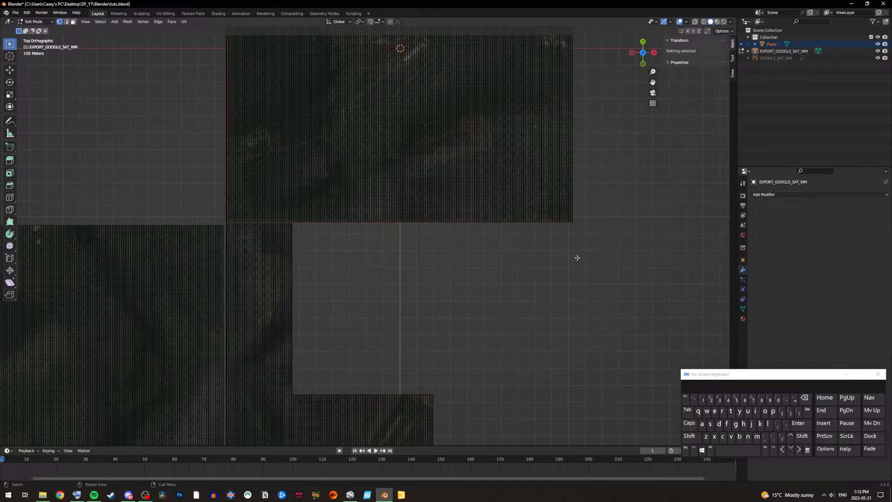
Step: Delete the leftover terrain block at the lower right, and then the lower end of the narrow column right of the vertical gap
drag(652, 82, 716, 0)
scroll(603, 237, up, 3)
drag(608, 422, 376, 228)
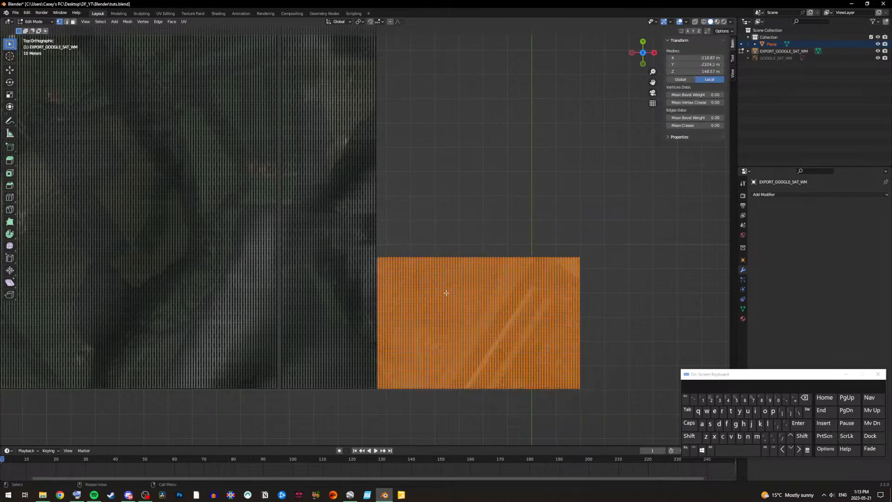
click(807, 412)
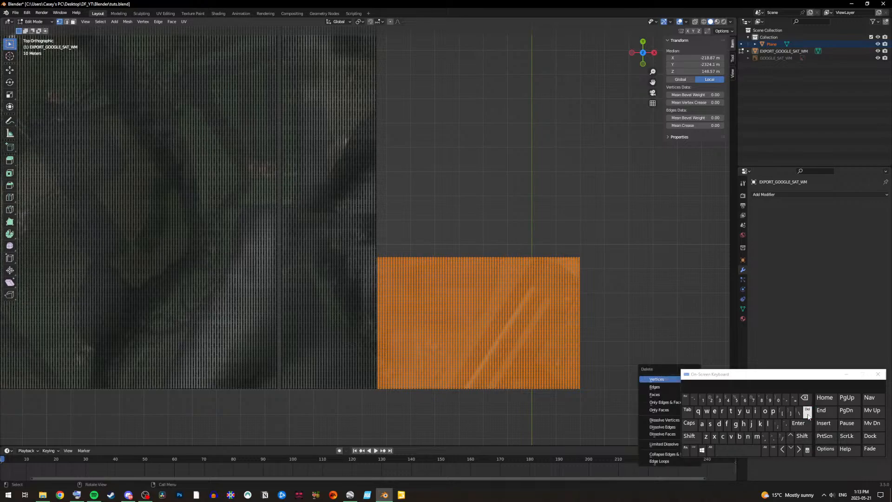
click(670, 379)
drag(392, 422, 277, 258)
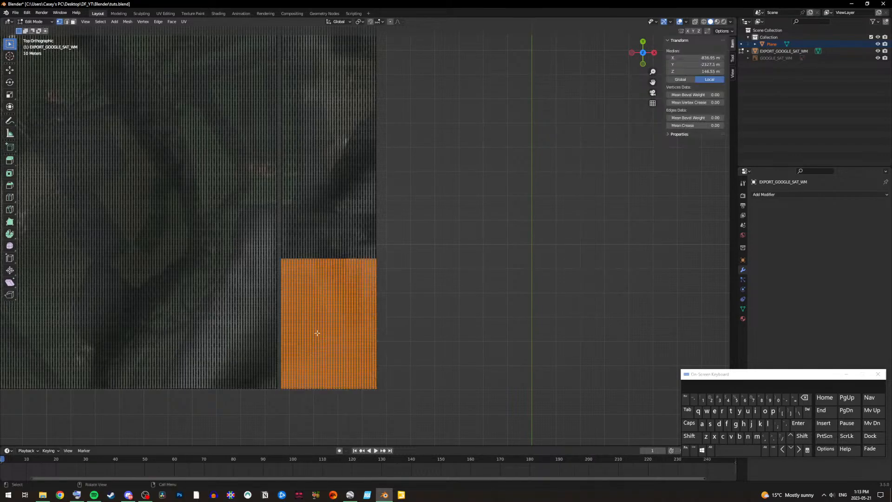
click(805, 410)
click(674, 402)
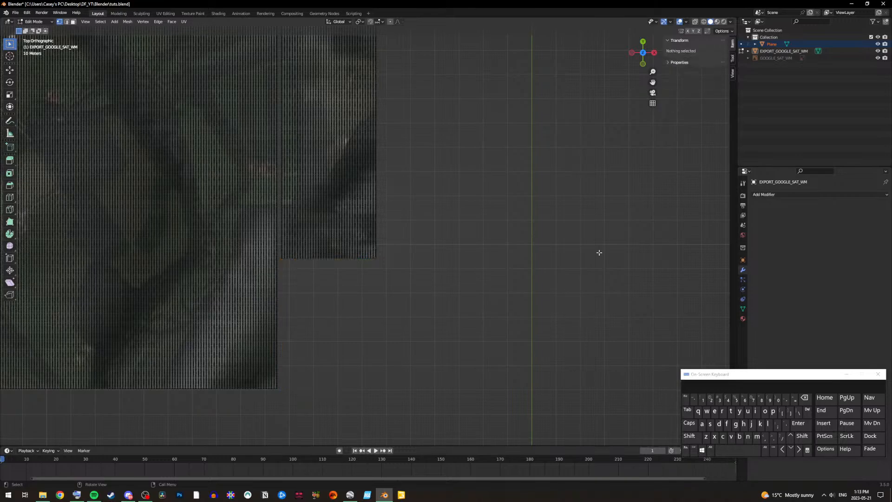
Step: Delete the rest of the narrow terrain column below the Plane in two blocks, lower and then upper, up to the Plane's lower edge
drag(652, 76, 559, 149)
drag(545, 310, 507, 260)
drag(554, 394, 422, 218)
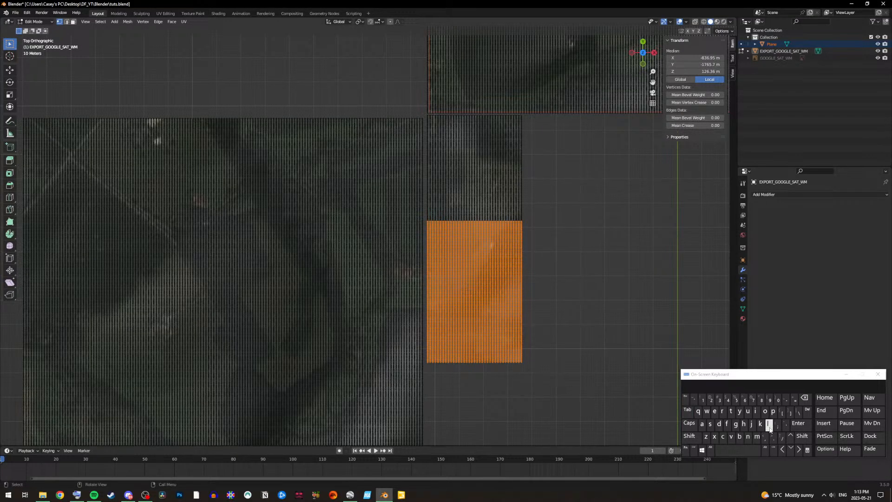
click(807, 410)
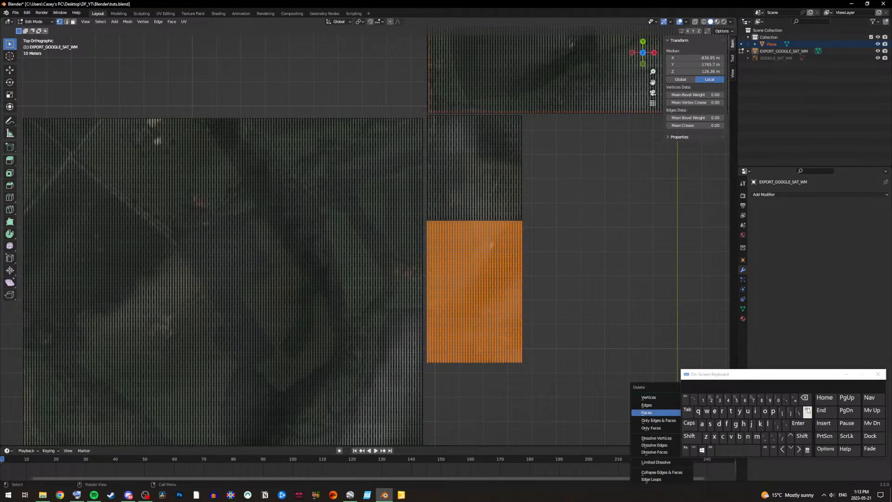
click(652, 397)
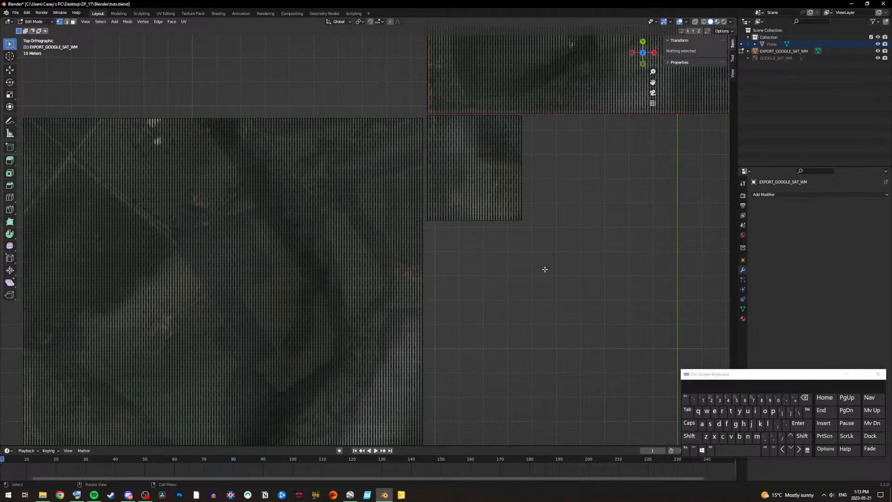
drag(546, 285, 421, 113)
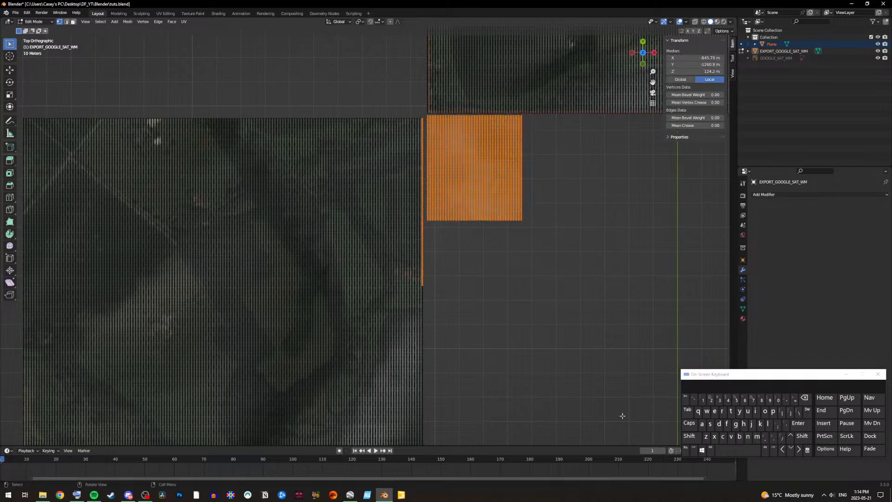
click(807, 409)
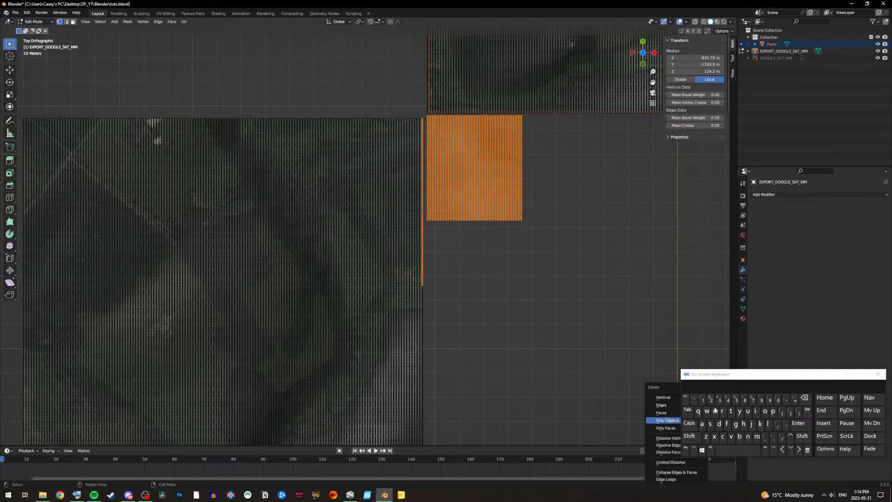
click(675, 398)
Step: Delete the right part of the separate lower left terrain tile in two blocks, first the upper right and then the lower right
scroll(552, 354, down, 2)
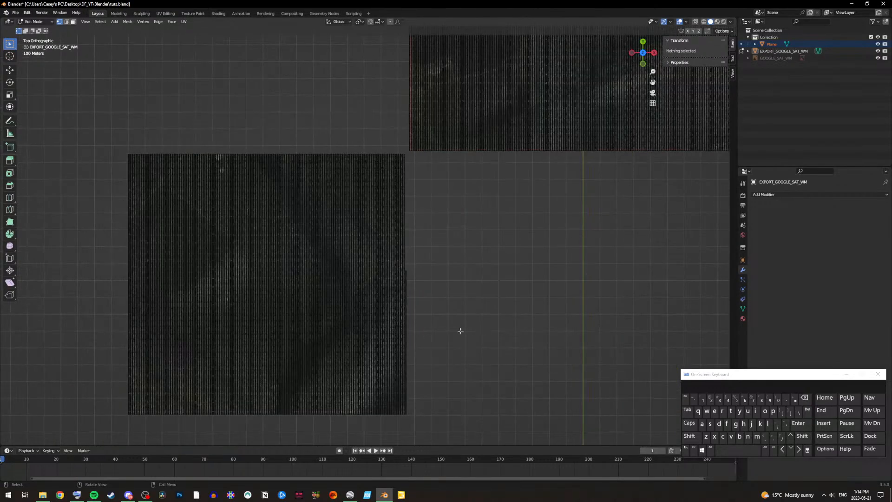
scroll(352, 236, up, 1)
drag(289, 116, 412, 277)
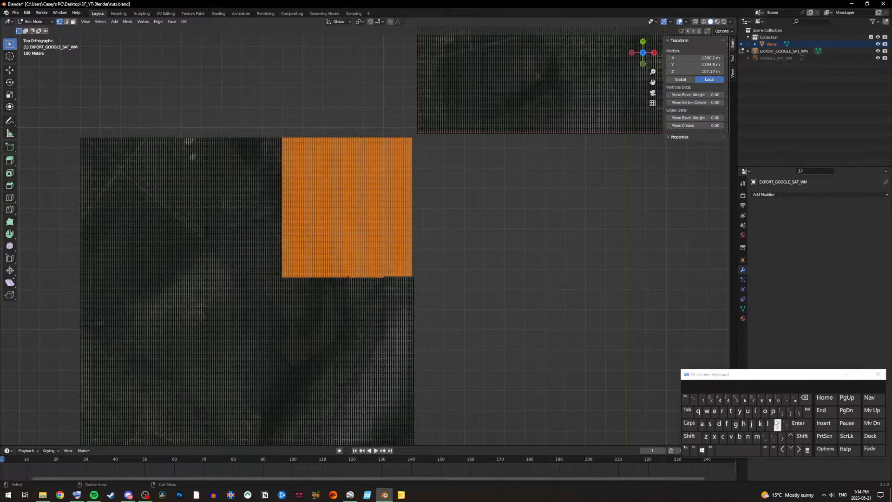
click(806, 409)
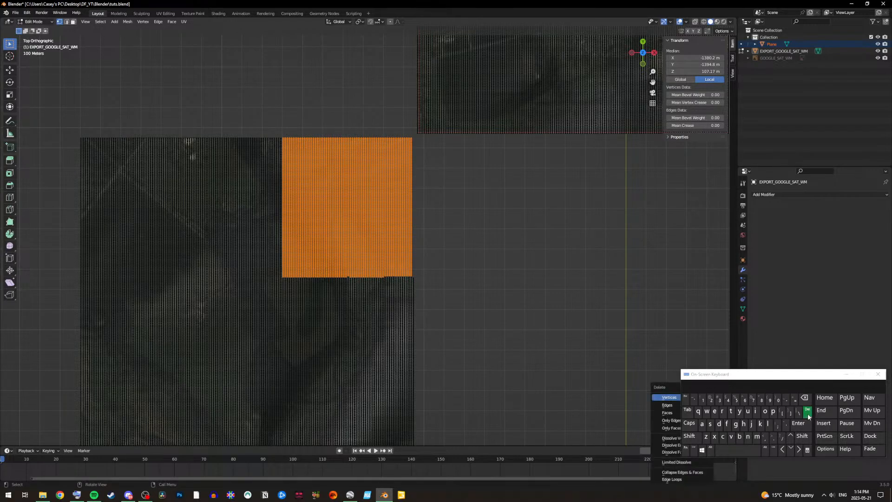
click(667, 412)
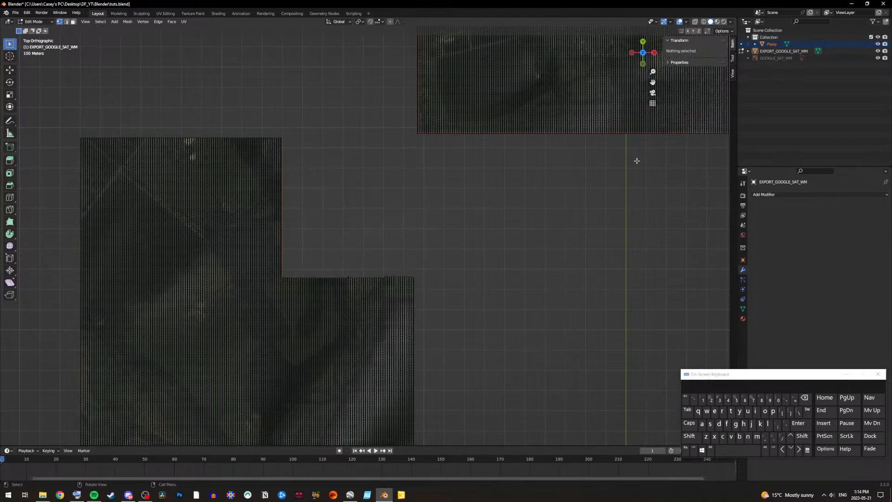
drag(652, 82, 775, 0)
drag(559, 396, 405, 159)
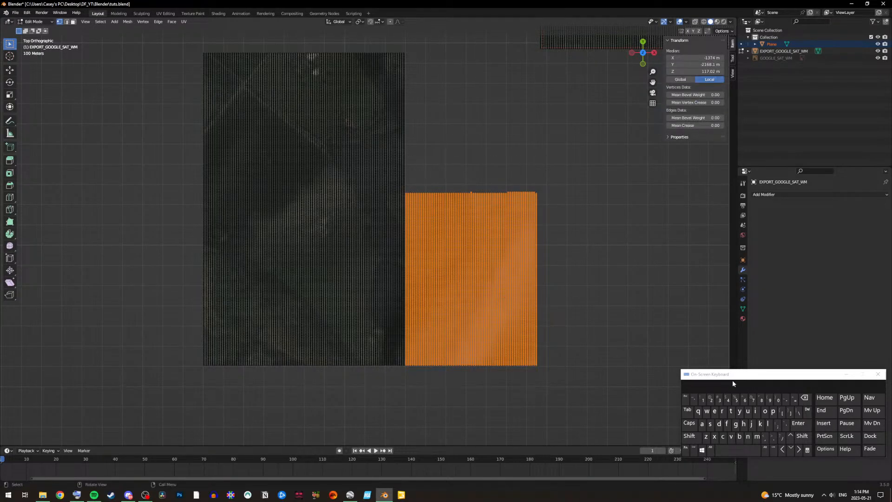
click(811, 411)
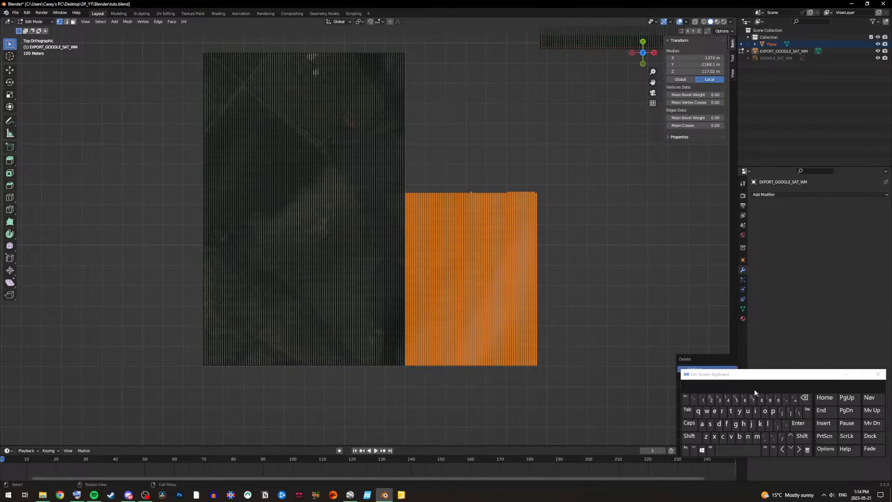
click(690, 369)
Step: Delete the remainder of the separate lower left terrain tile in two blocks, first the lower half and then the upper half
drag(447, 395, 172, 190)
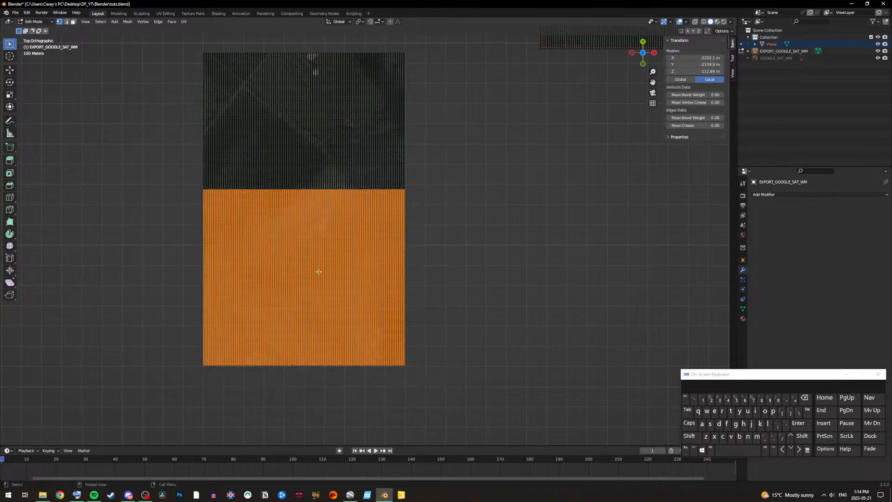
click(806, 411)
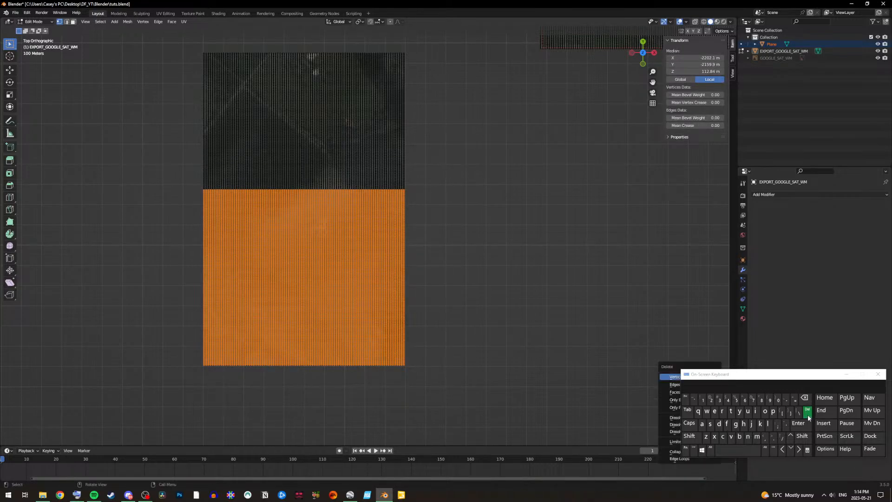
click(670, 378)
drag(653, 82, 599, 97)
drag(490, 336, 262, 159)
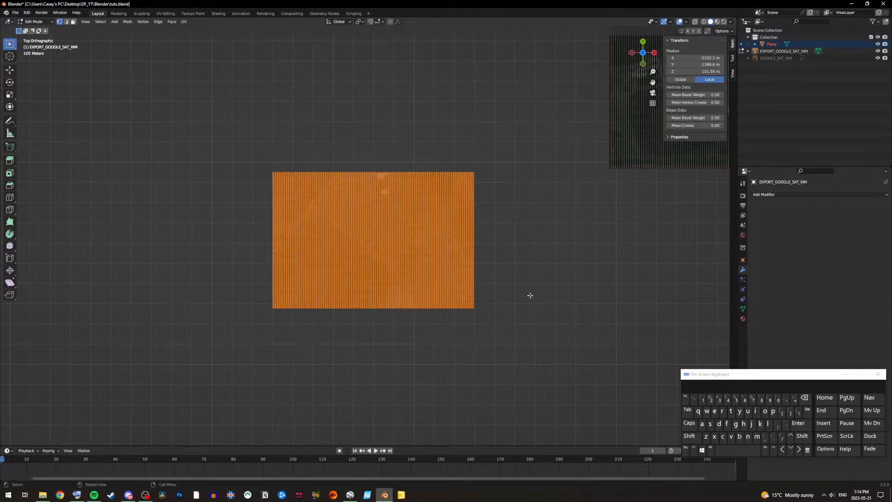
click(808, 411)
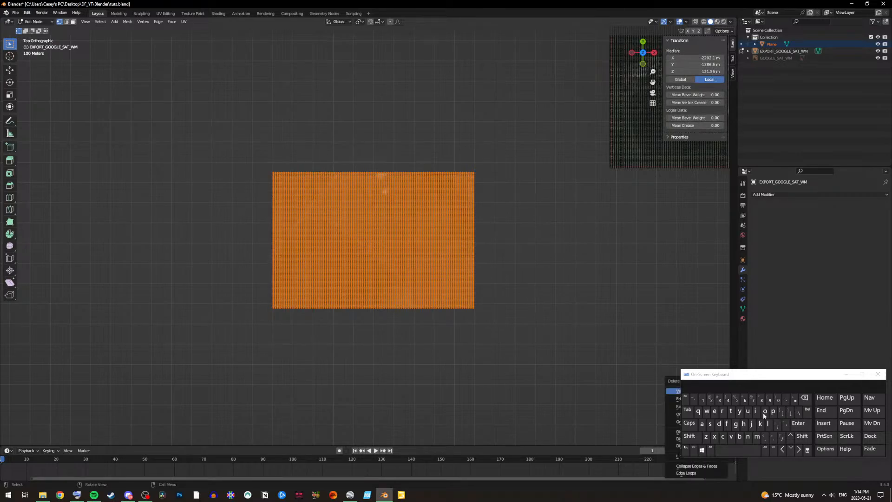
click(670, 392)
Step: Bring the whole trimmed terrain into view and switch it from Edit Mode to Object Mode
key(Home)
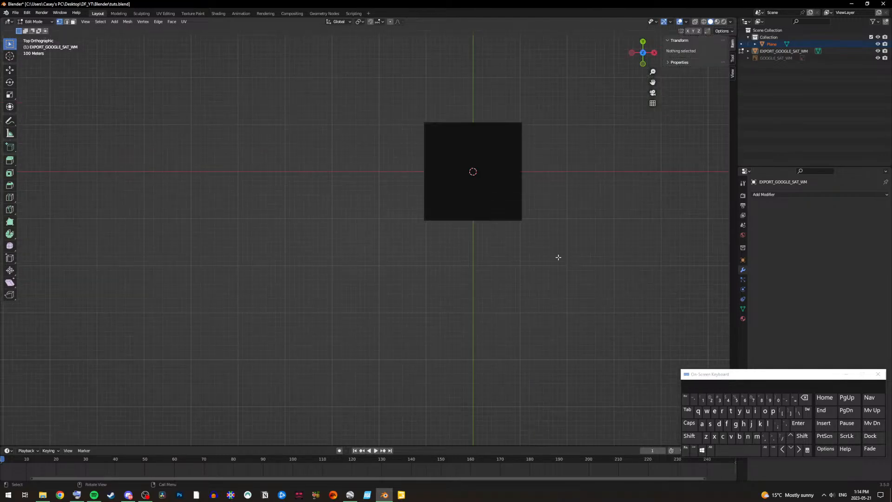
scroll(599, 199, up, 3)
drag(652, 81, 642, 146)
scroll(606, 209, up, 2)
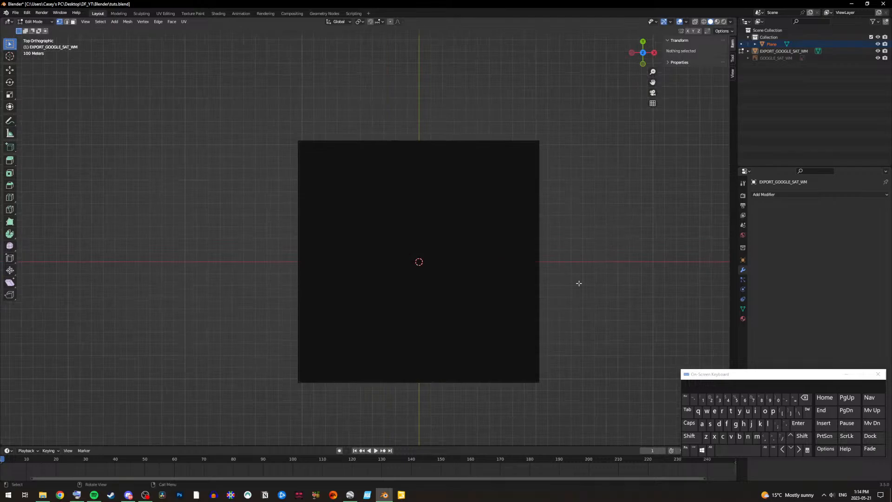
scroll(569, 279, up, 1)
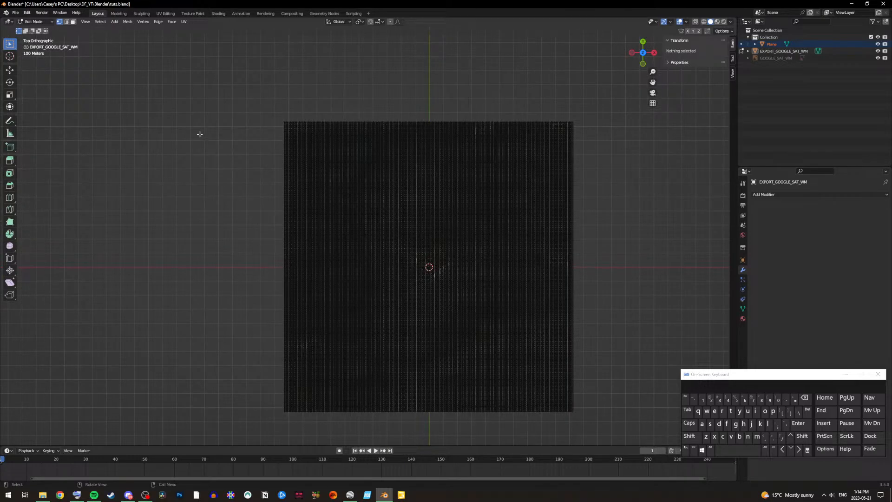
click(34, 22)
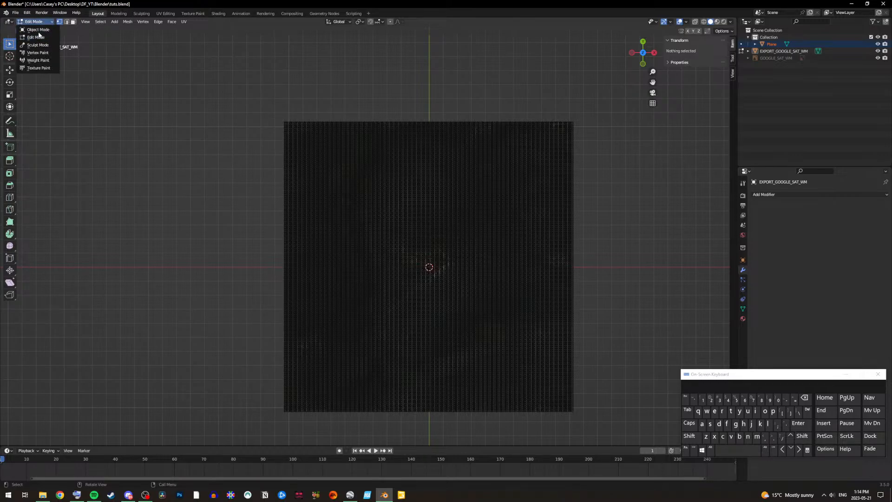
click(37, 30)
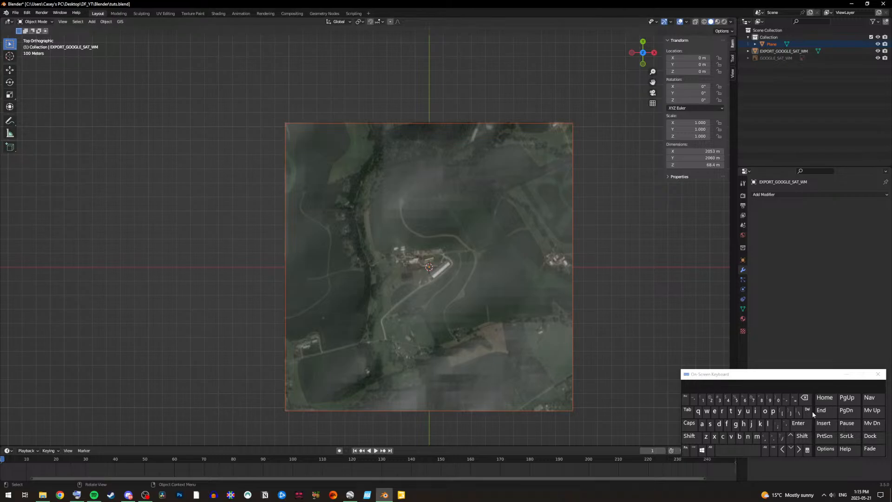
Step: Delete the Plane object from the scene collection, keeping the trimmed EXPORT_GOOGLE_SAT_WM terrain
click(800, 44)
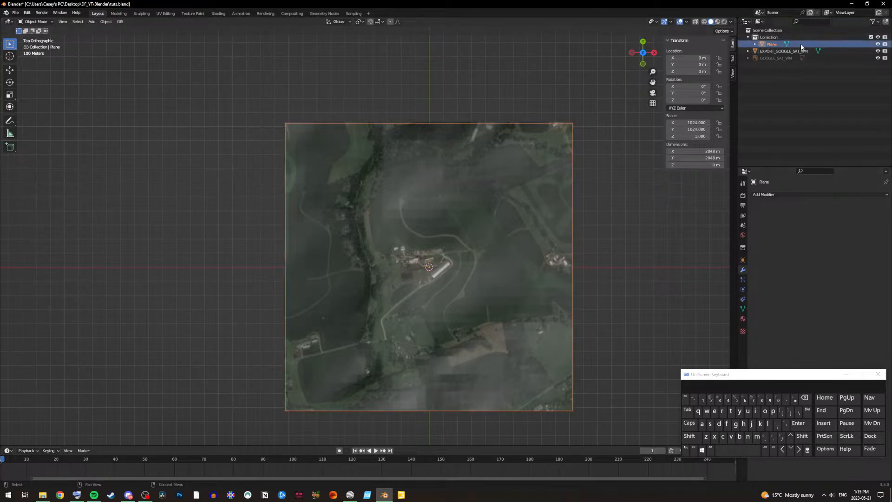
click(808, 411)
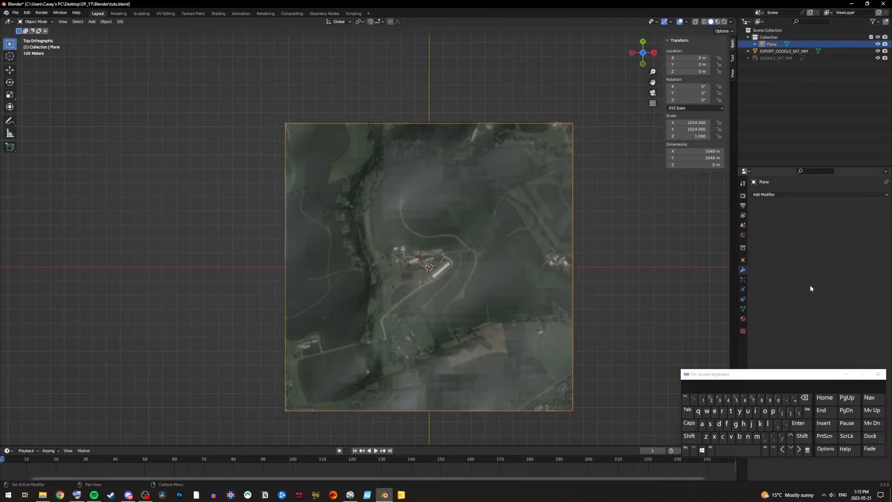
right_click(760, 54)
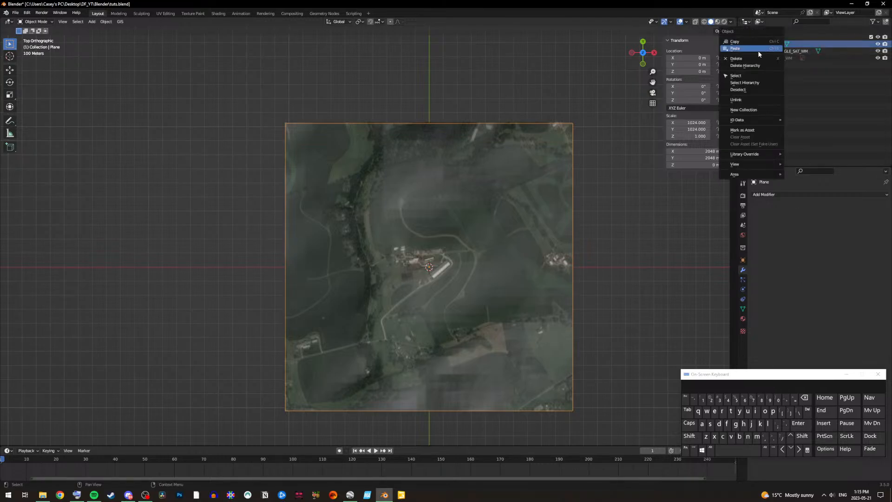
click(753, 60)
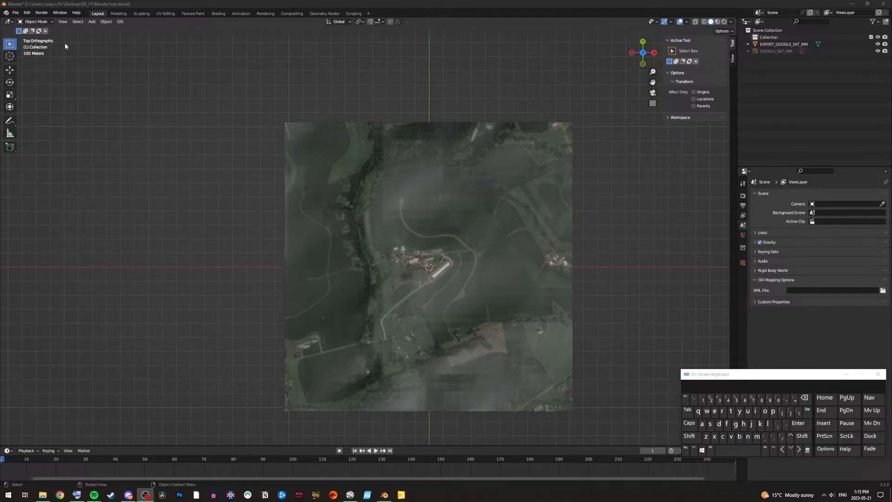
click(37, 23)
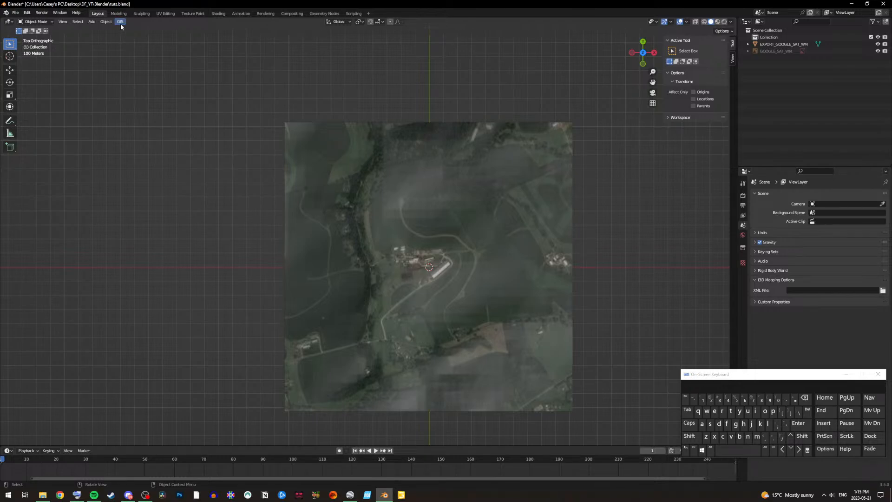
Step: Build the GIS terrain analysis nodes for the EXPORT_GOOGLE_SAT_WM terrain and display it in Material Preview shading
click(310, 143)
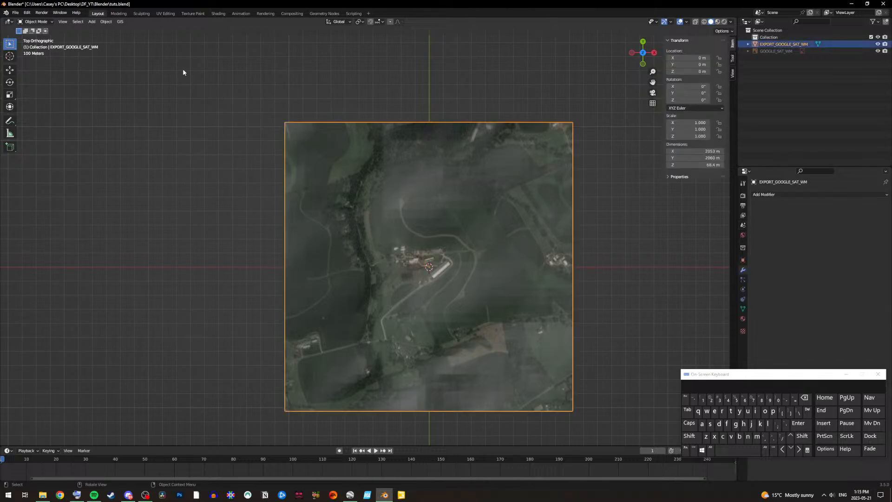
click(120, 21)
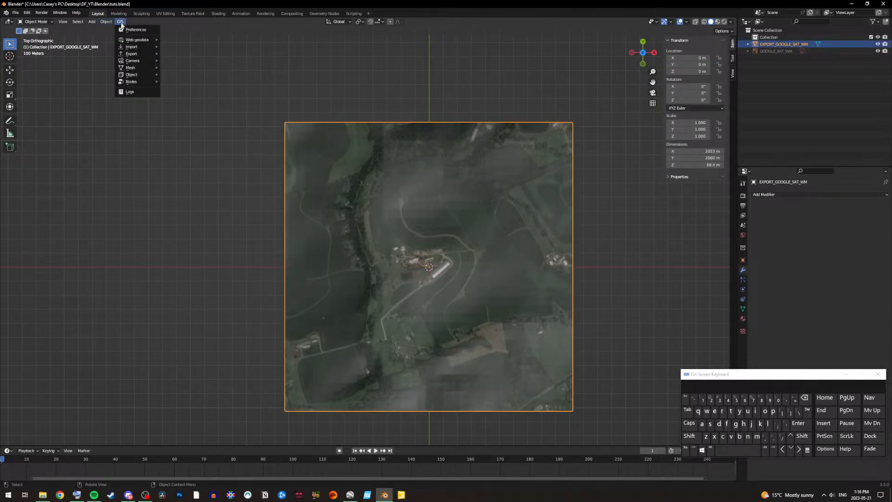
mouse_move(140, 41)
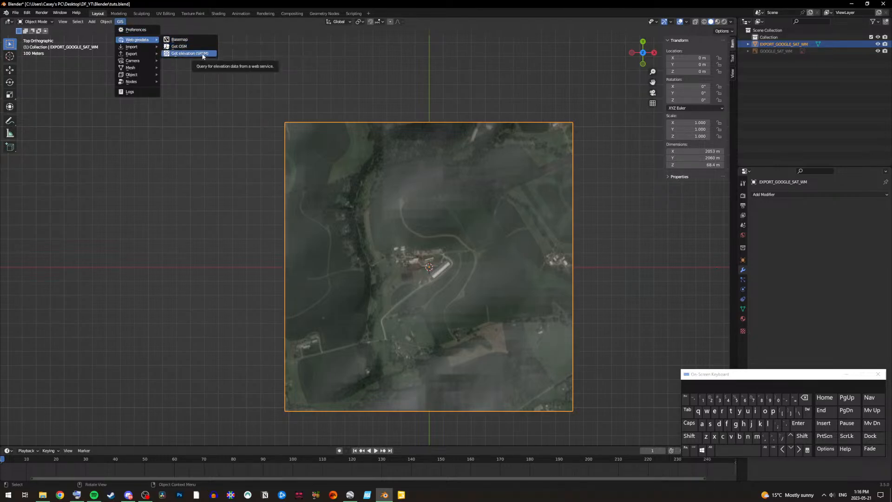
mouse_move(137, 86)
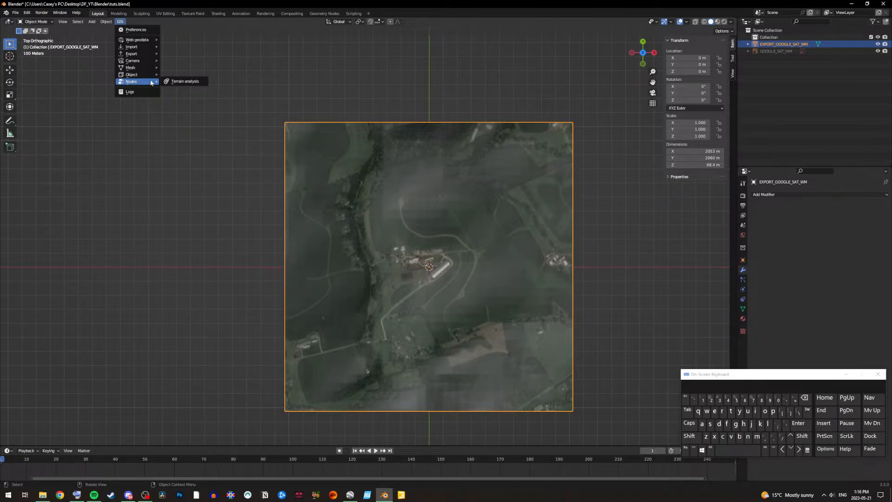
click(197, 82)
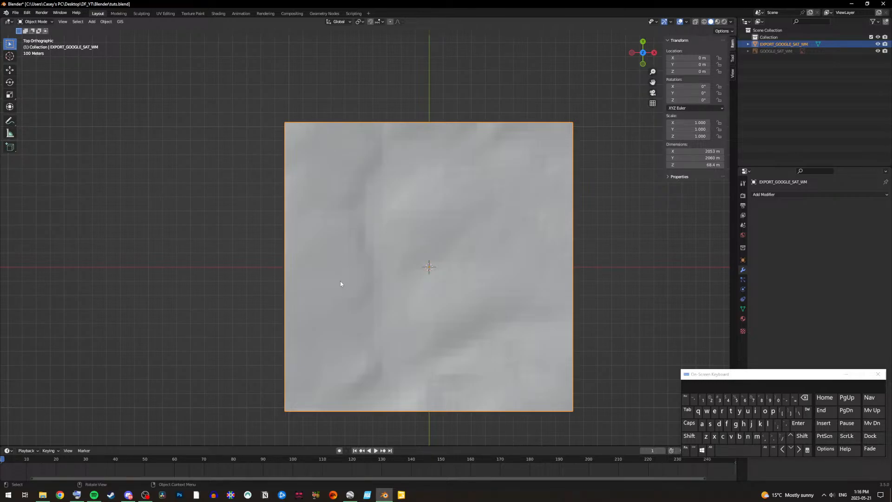
click(716, 22)
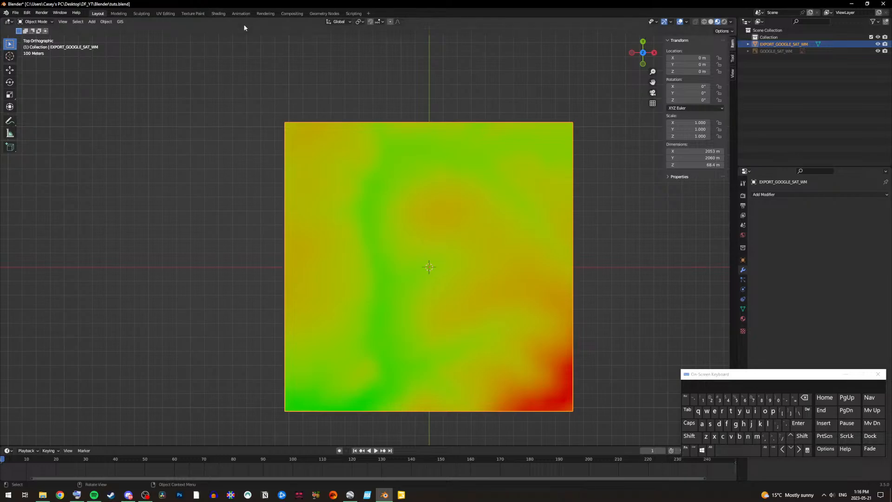
Step: In the Shading workspace, change the first colour stop of the height material's ColorRamp from green to black
click(217, 15)
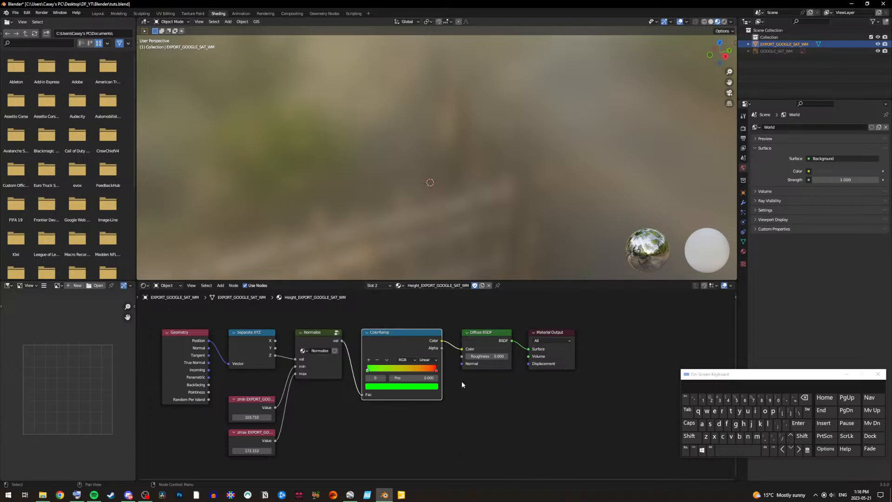
click(396, 386)
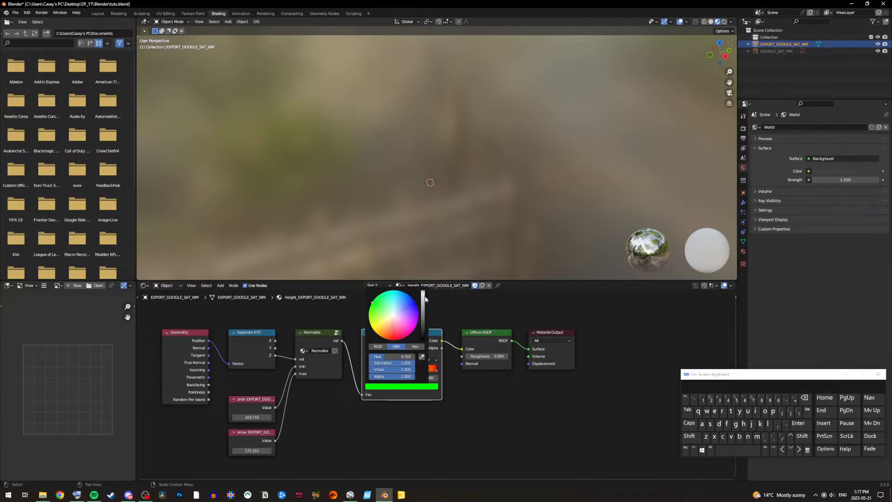
drag(421, 332, 422, 340)
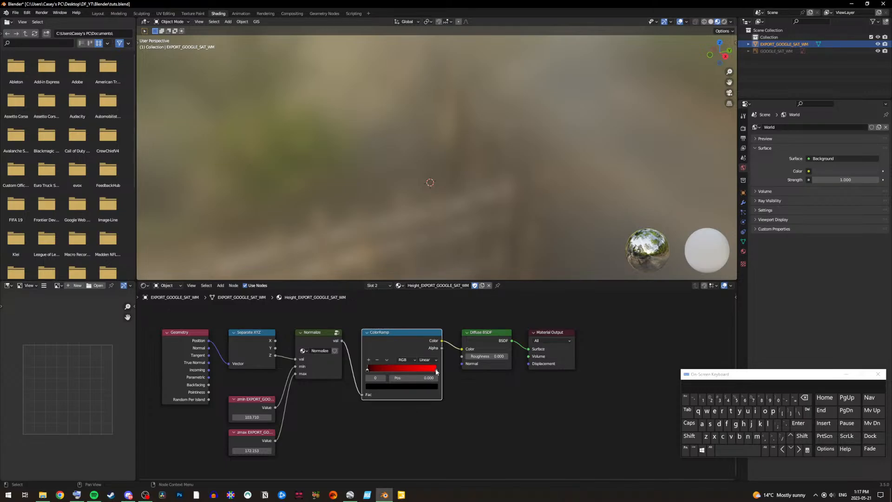
Step: Change the last colour stop of the ColorRamp to white by raising its green and blue RGB values to full
click(436, 370)
click(430, 388)
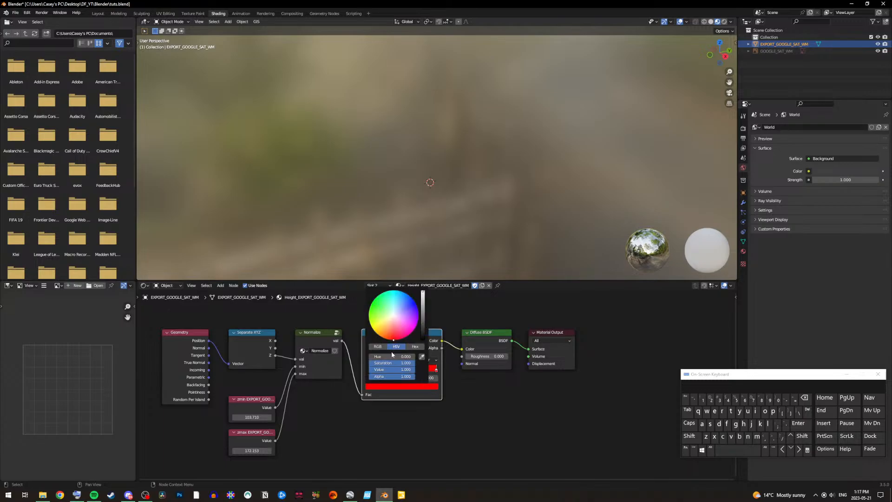
click(377, 347)
drag(403, 362, 450, 363)
drag(377, 373, 446, 369)
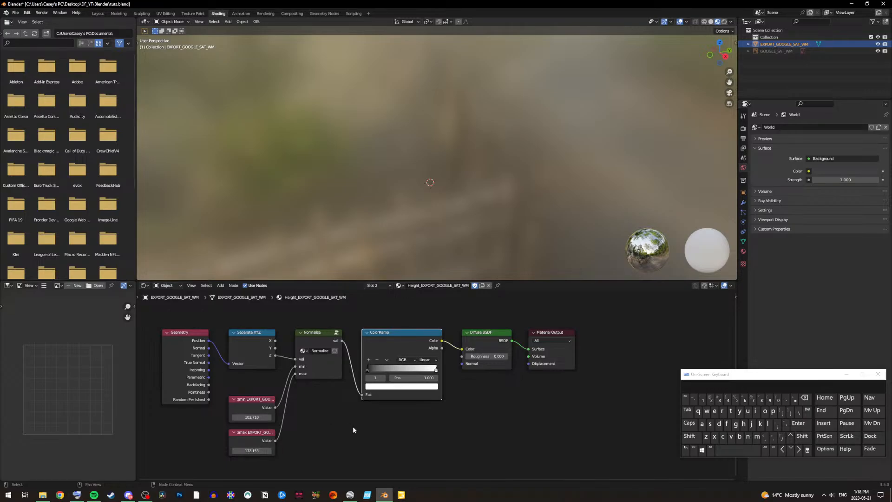
Step: Leave the height material's node tree and return to the Layout workspace
middle_drag(340, 435, 413, 377)
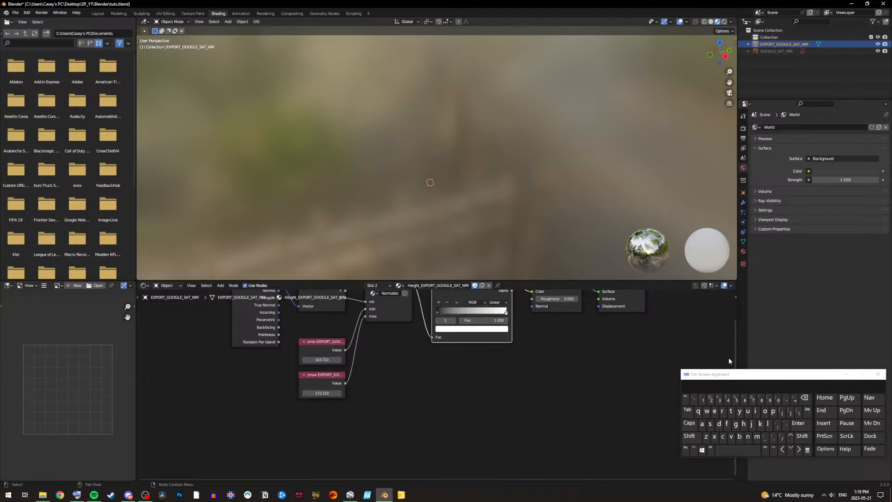
drag(737, 344, 732, 330)
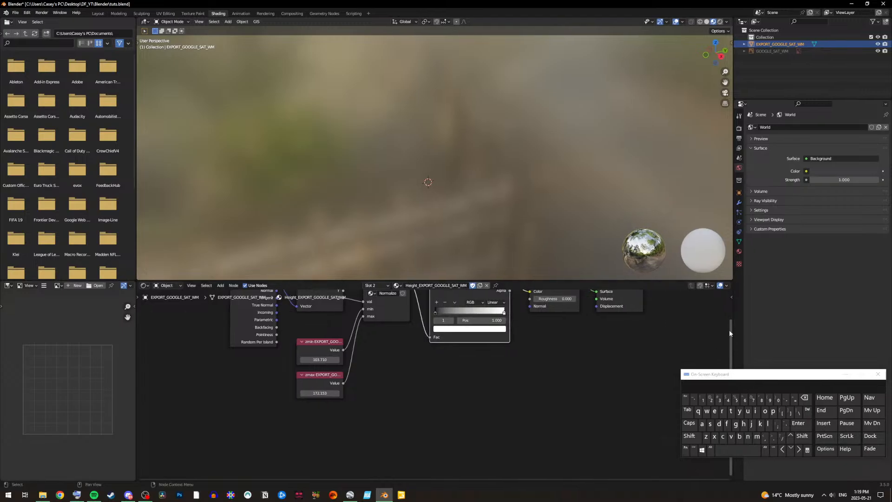
drag(732, 317, 731, 291)
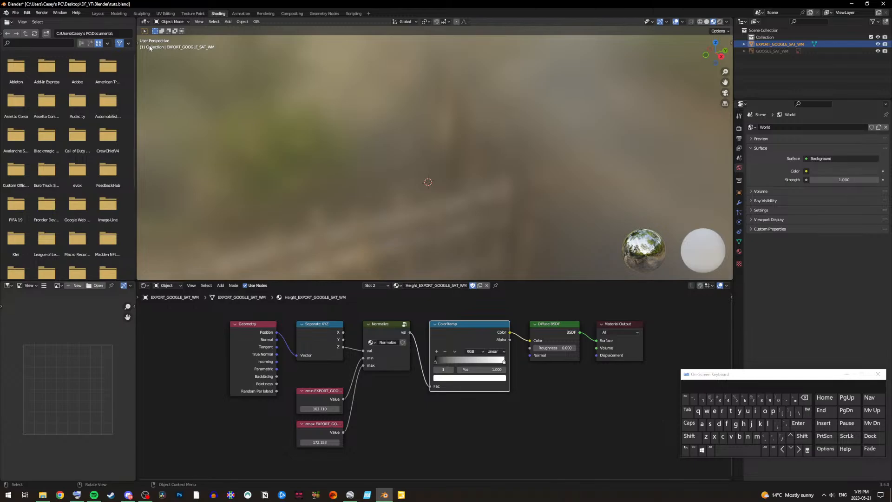
click(97, 14)
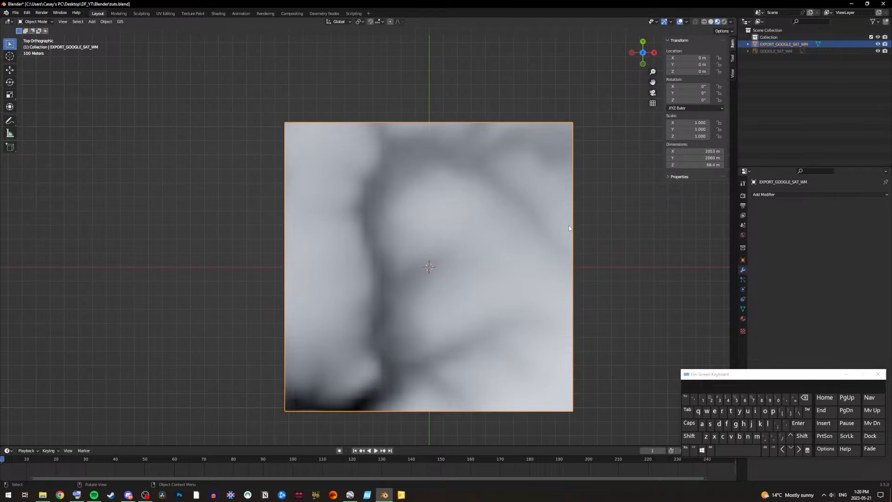
Step: Move the On-Screen Keyboard window clear of the terrain's mesh data properties
click(742, 308)
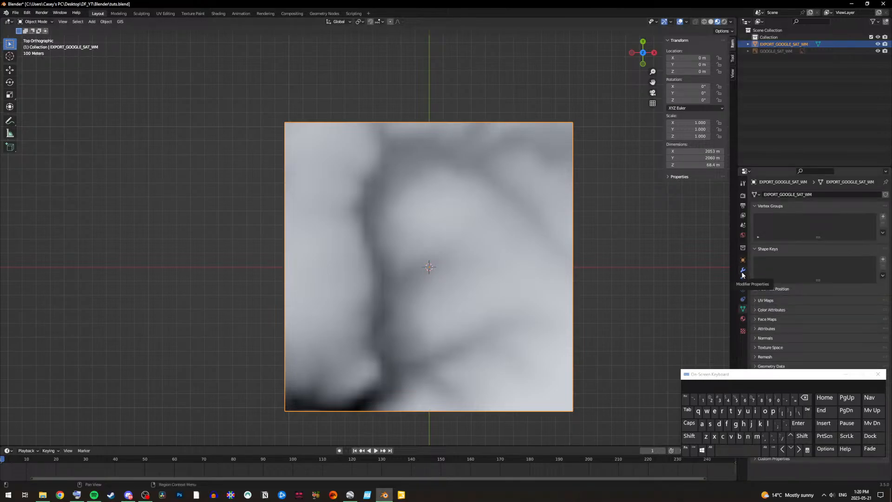
drag(767, 378, 618, 415)
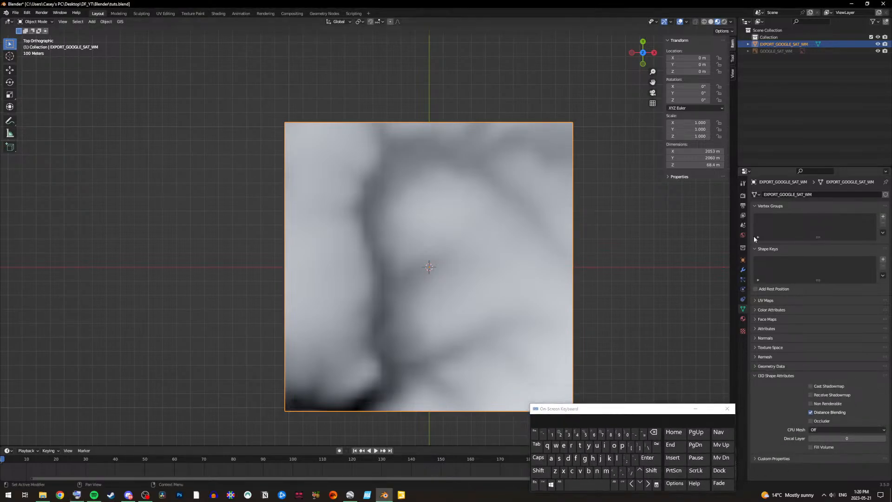
click(743, 271)
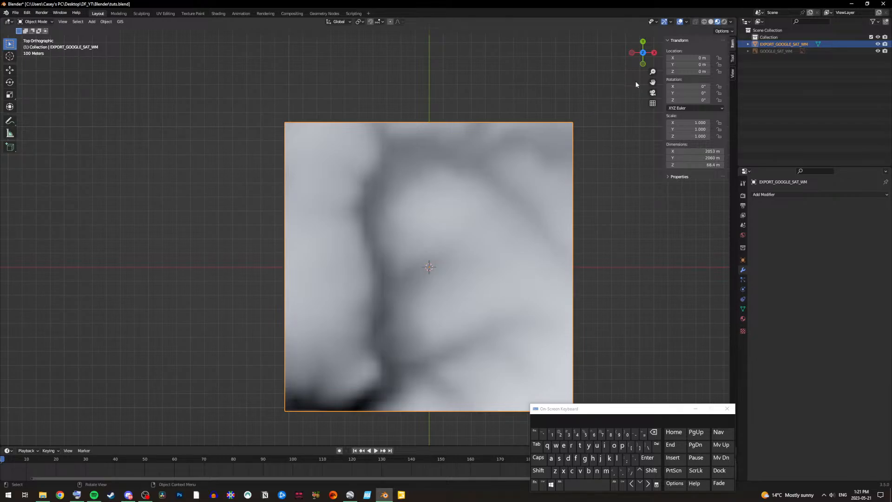
drag(652, 82, 622, 58)
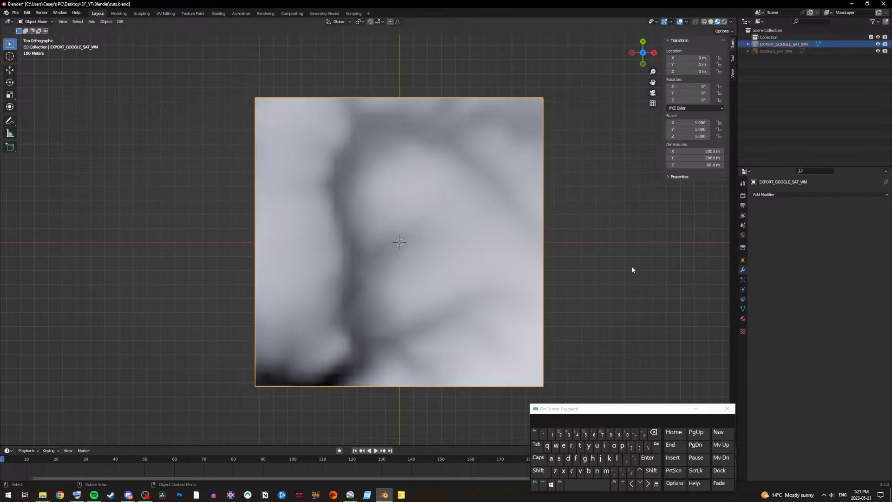
click(743, 260)
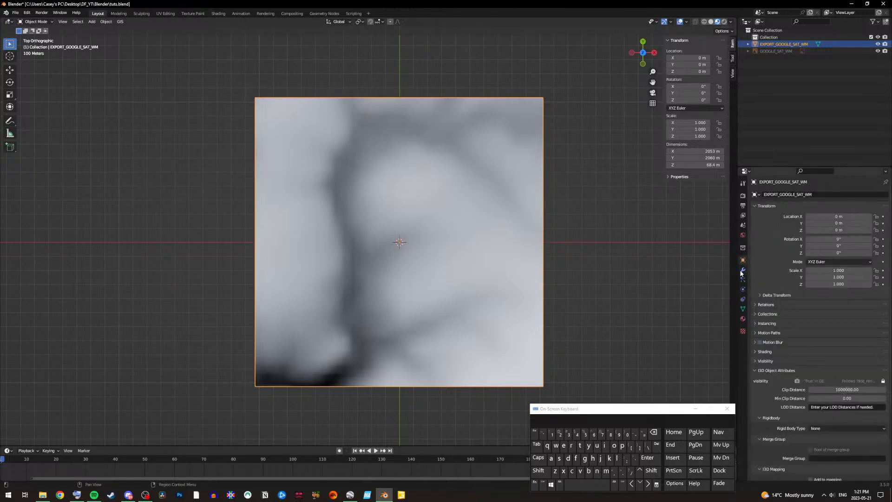
Step: Add a new UV map to the terrain mesh and set it as the active UV map for rendering
click(742, 309)
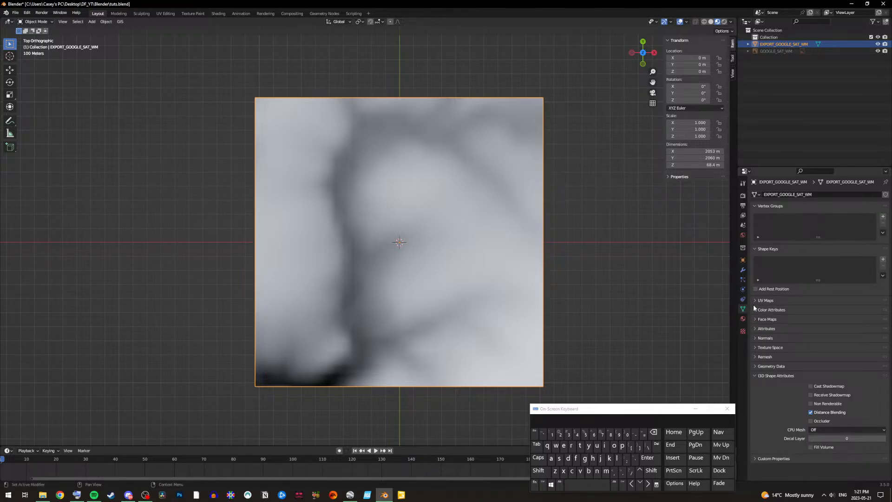
click(755, 300)
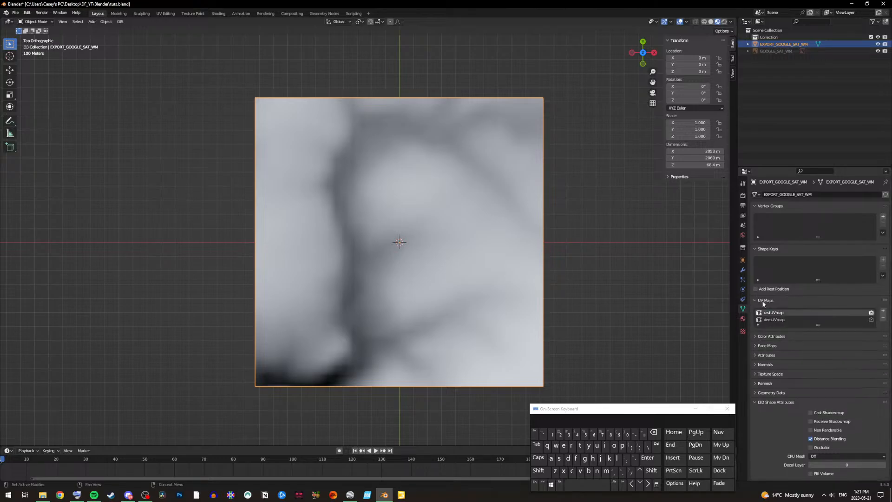
click(883, 311)
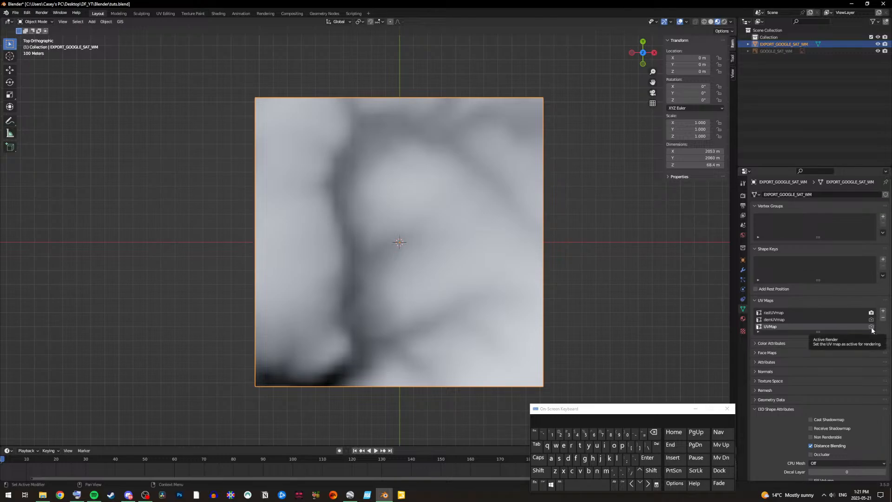
click(870, 327)
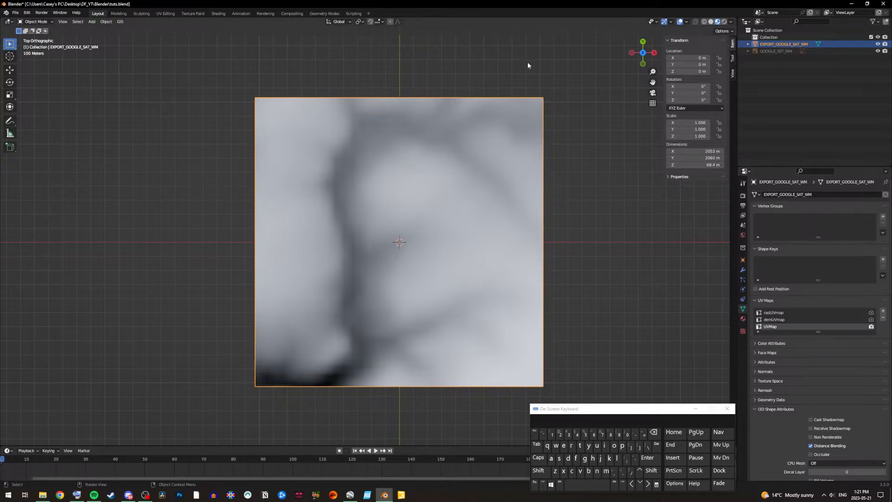
Step: Split the 3D viewport vertically into two side-by-side areas of about equal width
right_click(511, 21)
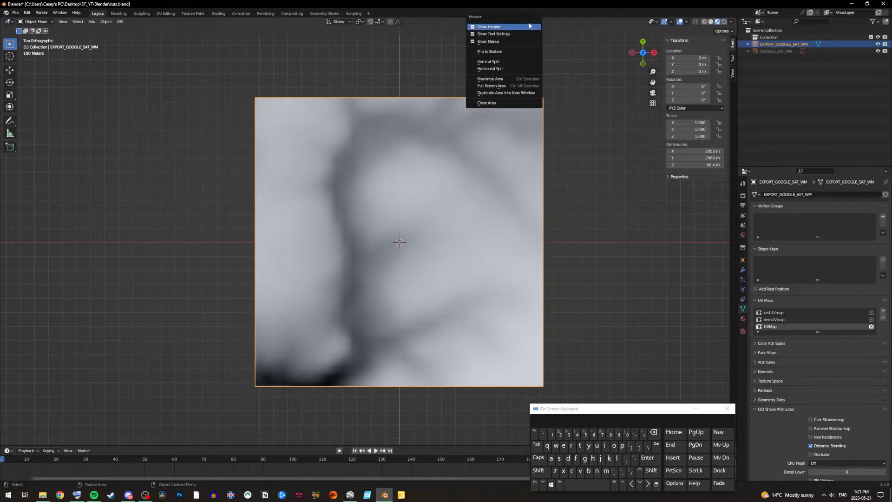
right_click(561, 24)
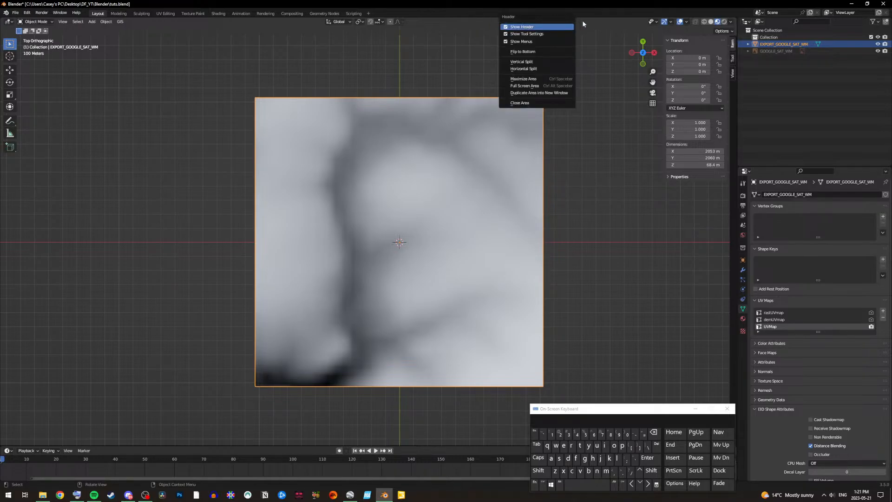
click(583, 24)
right_click(583, 24)
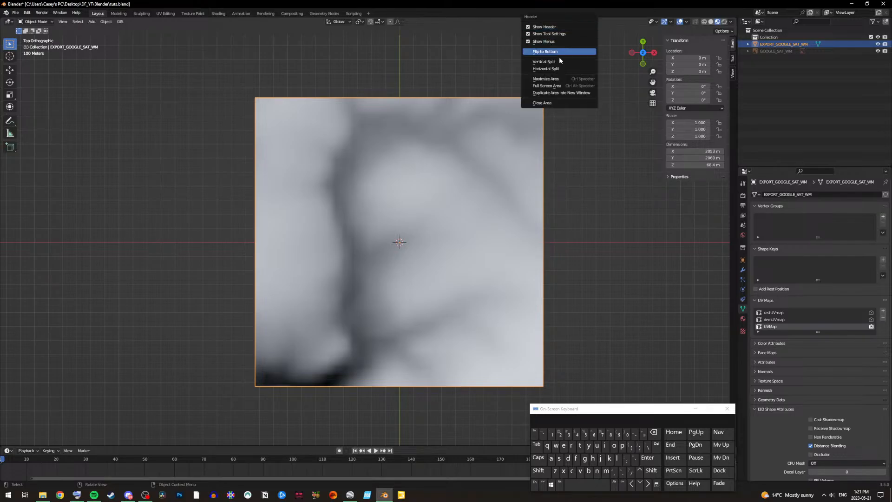
click(544, 62)
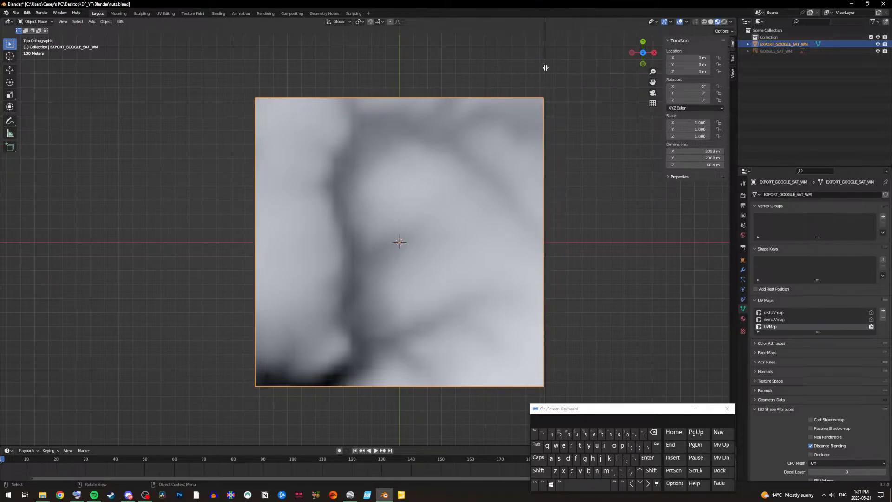
click(544, 68)
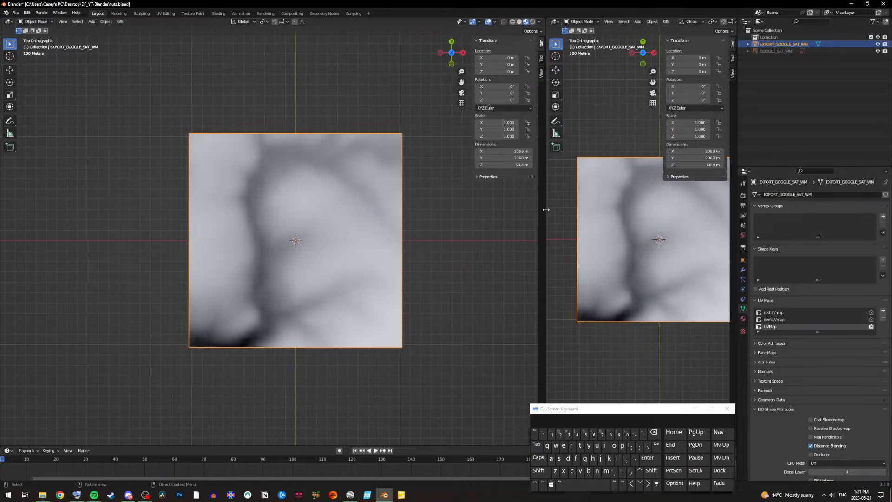
drag(546, 211, 356, 188)
Step: Change the right-hand viewport area to the UV Editor
click(393, 22)
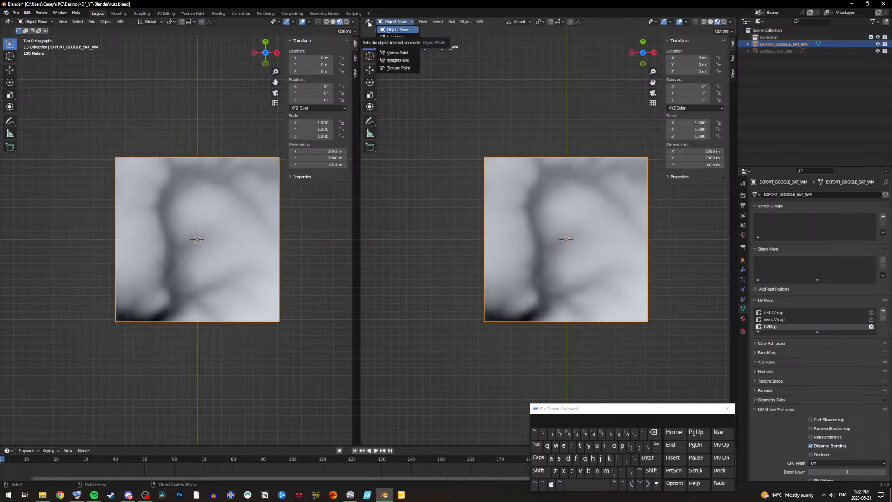
click(369, 22)
click(369, 23)
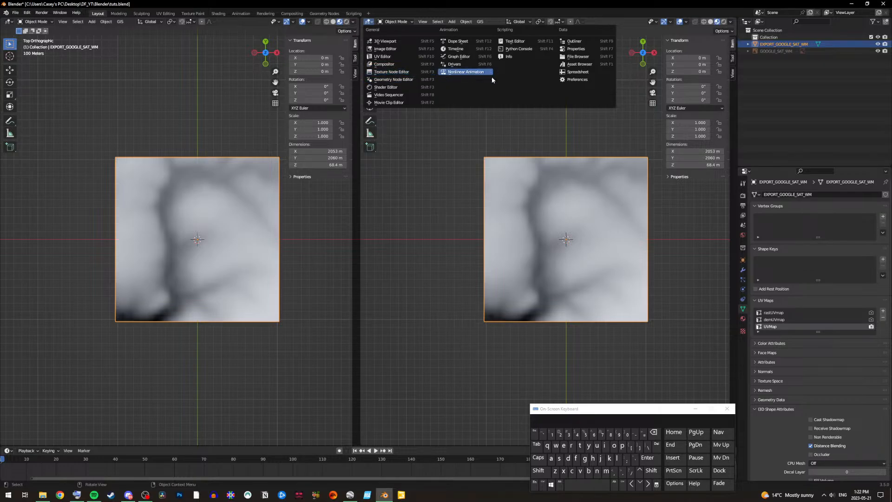
click(393, 57)
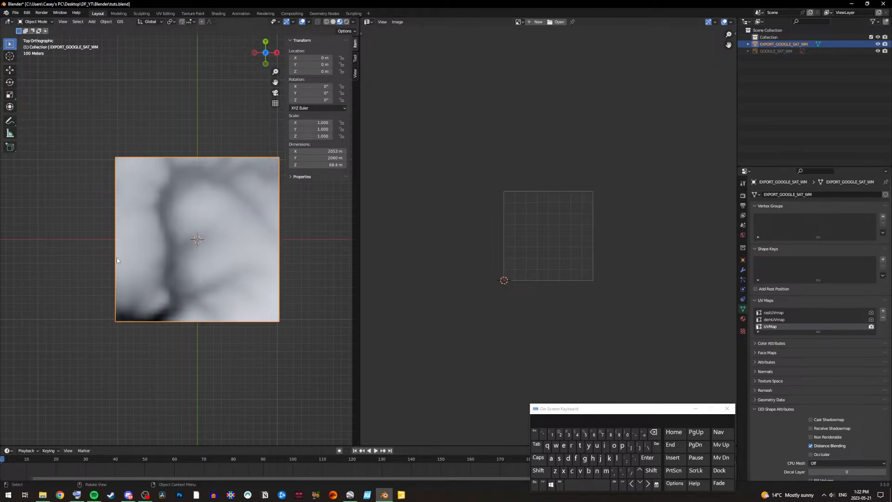
Step: Switch the terrain to Edit Mode and select all of its geometry
click(35, 22)
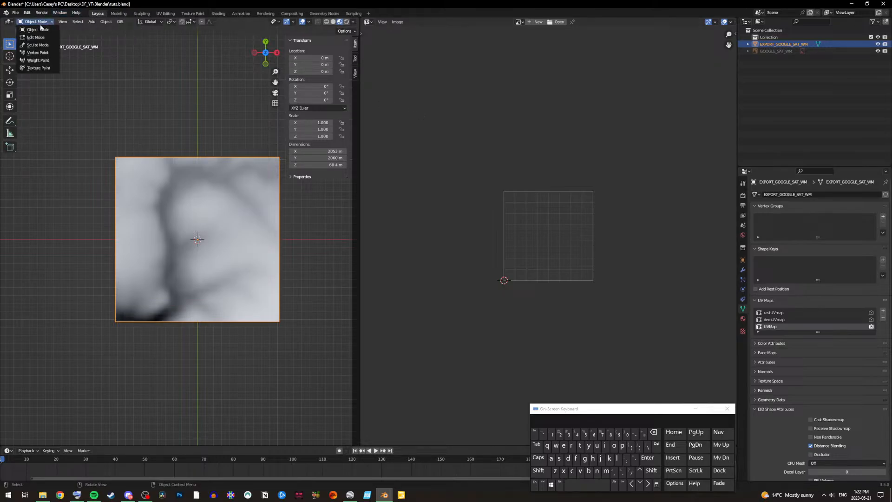
click(40, 36)
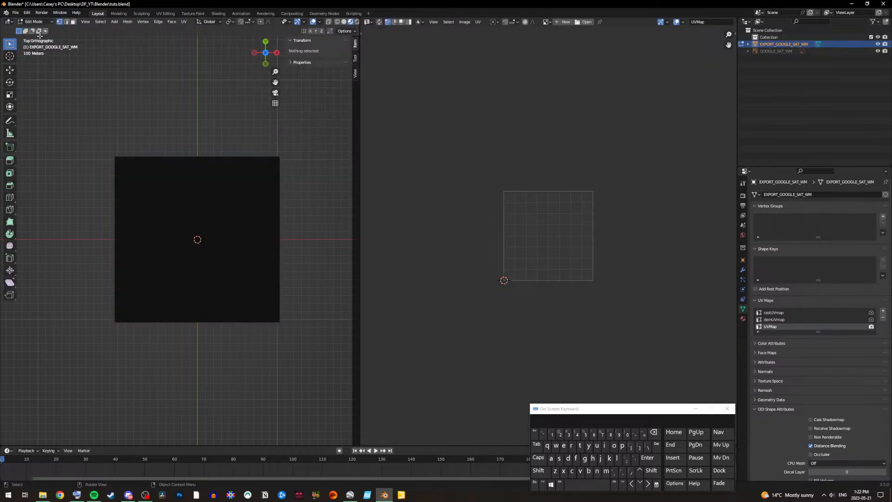
click(100, 22)
click(100, 28)
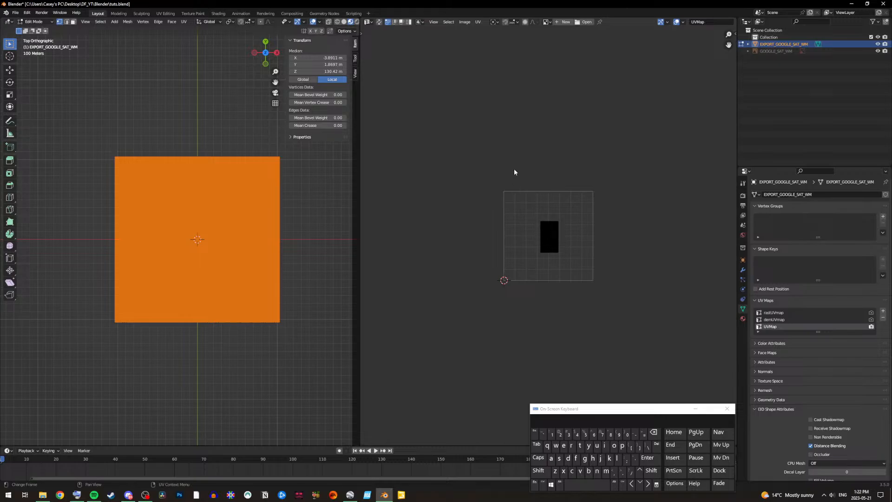
Step: Turn on UV sync selection and enable Constrain to Image Bounds for UV editing
click(379, 22)
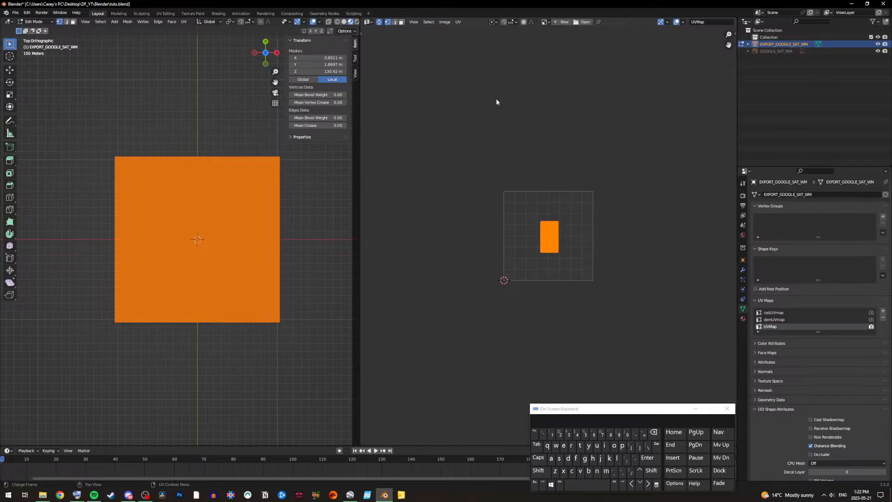
click(458, 22)
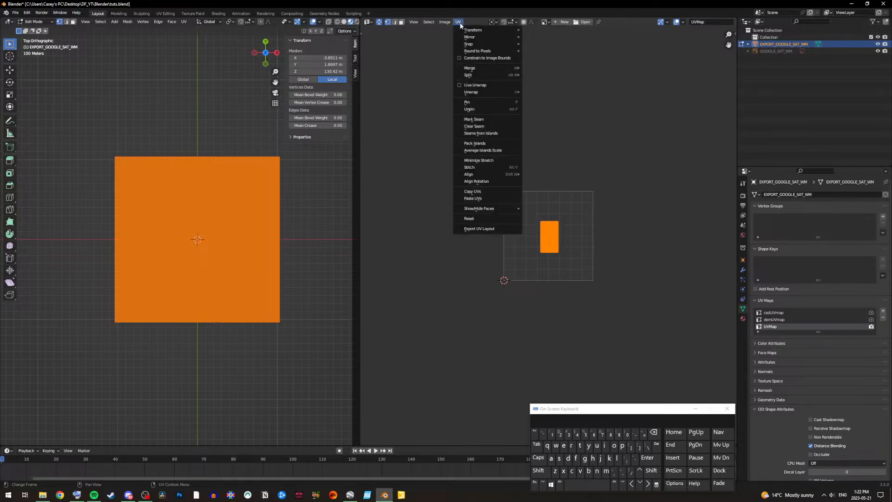
click(476, 58)
click(457, 22)
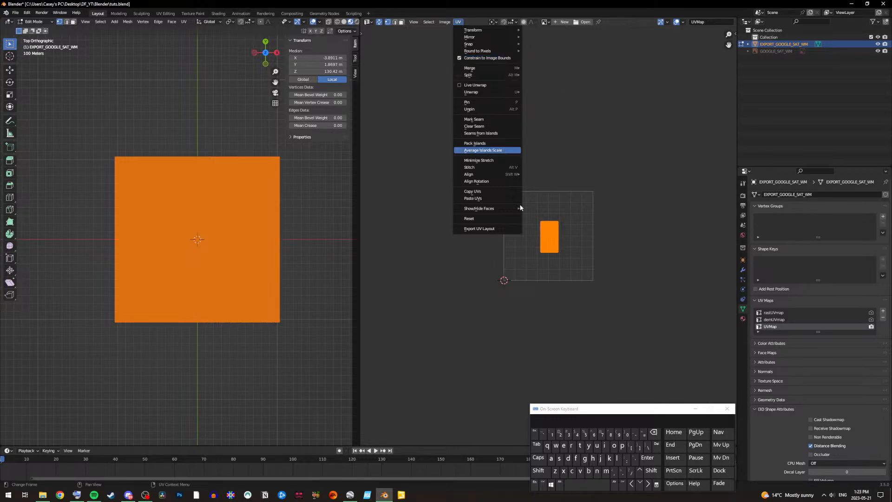
Step: Show the UV Editor's sidebar and set the selected UVs' X position to 0.5
drag(588, 413, 559, 341)
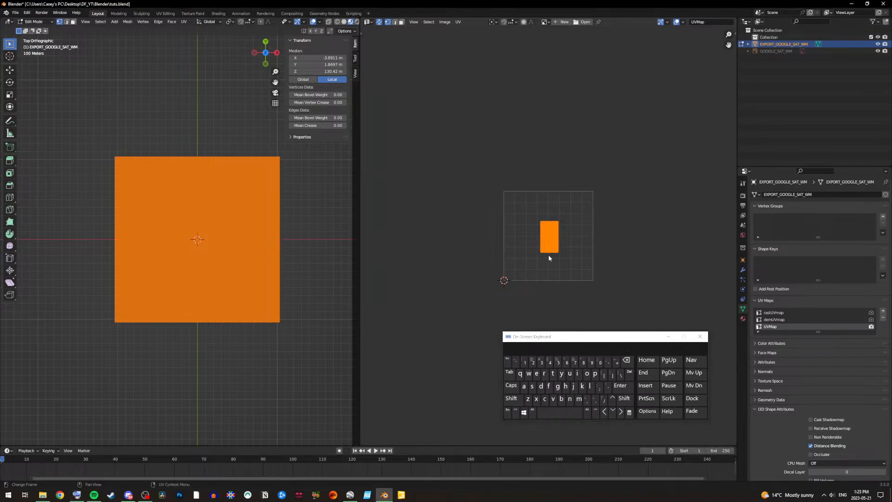
click(569, 401)
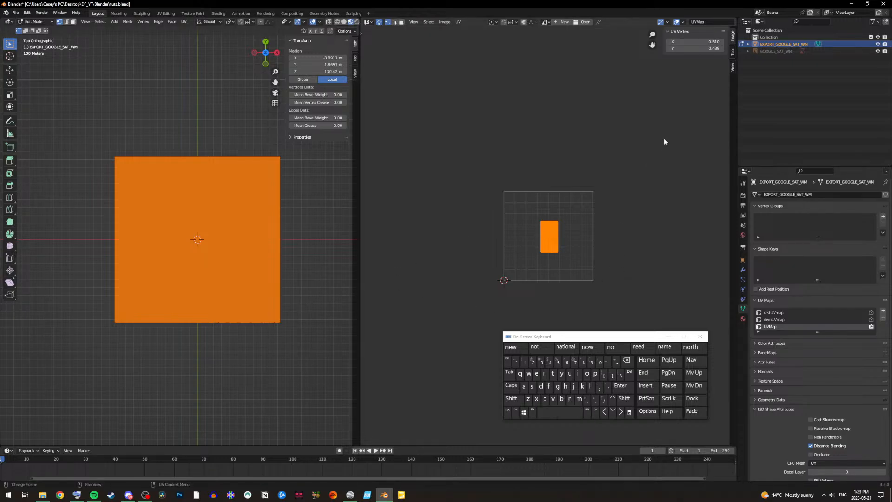
click(715, 42)
click(703, 40)
click(626, 361)
click(626, 361)
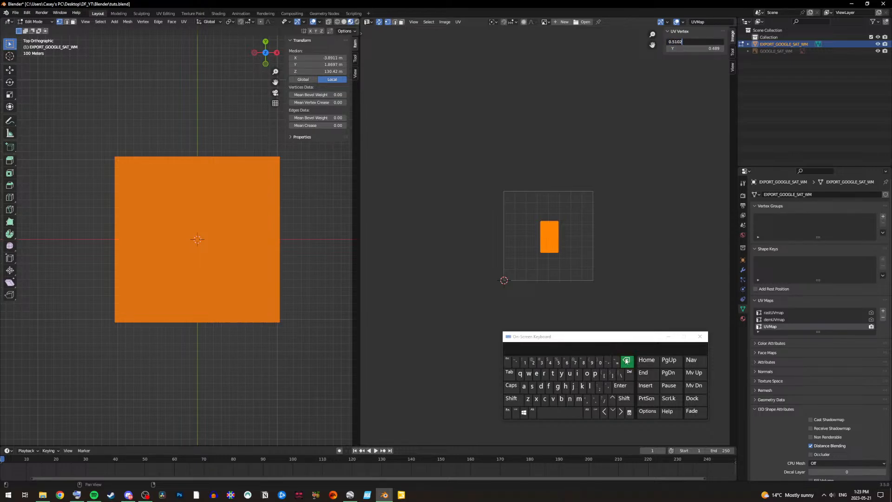
click(626, 361)
click(626, 361)
click(626, 361)
click(622, 386)
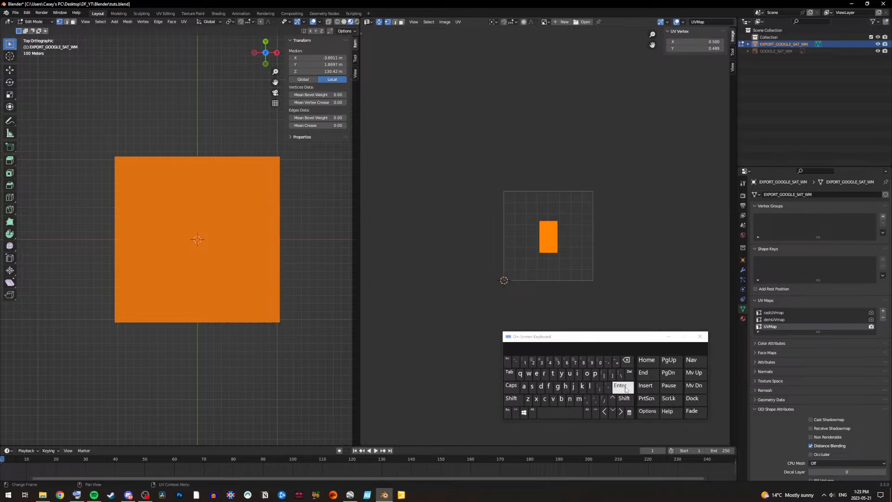
Step: Set the selected UVs' Y position to 0.5
click(715, 48)
click(715, 50)
click(625, 365)
key(BackSpace)
key(BackSpace)
key(BackSpace)
key(BackSpace)
key(BackSpace)
key(BackSpace)
key(BackSpace)
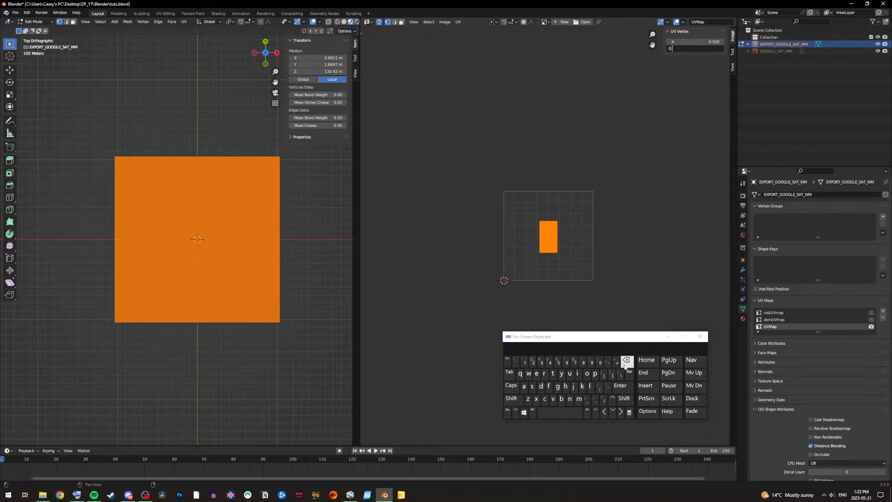
text(.5)
key(Return)
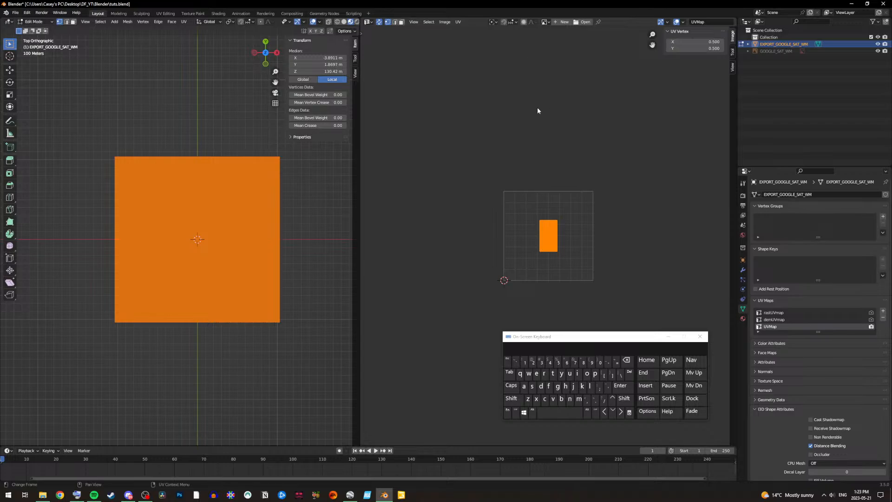
Step: Unwrap the terrain with Smart UV Project, using the Scaled margin method and Scale to Bounds
click(531, 385)
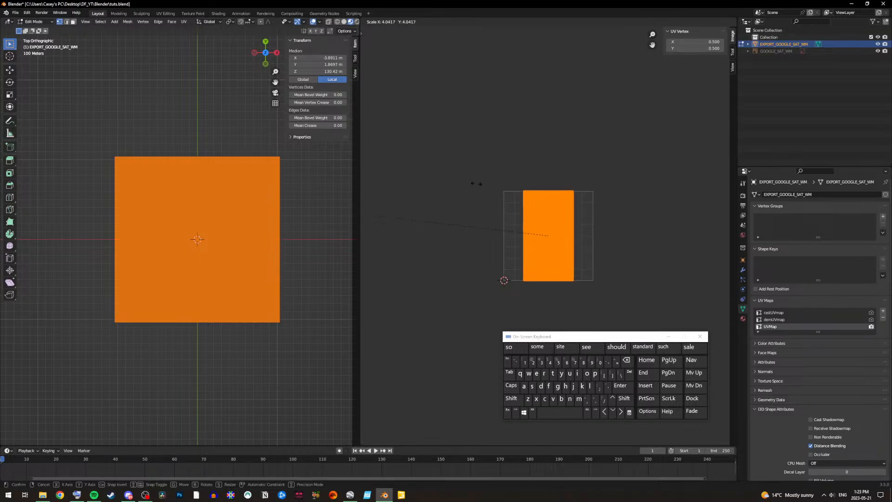
right_click(555, 236)
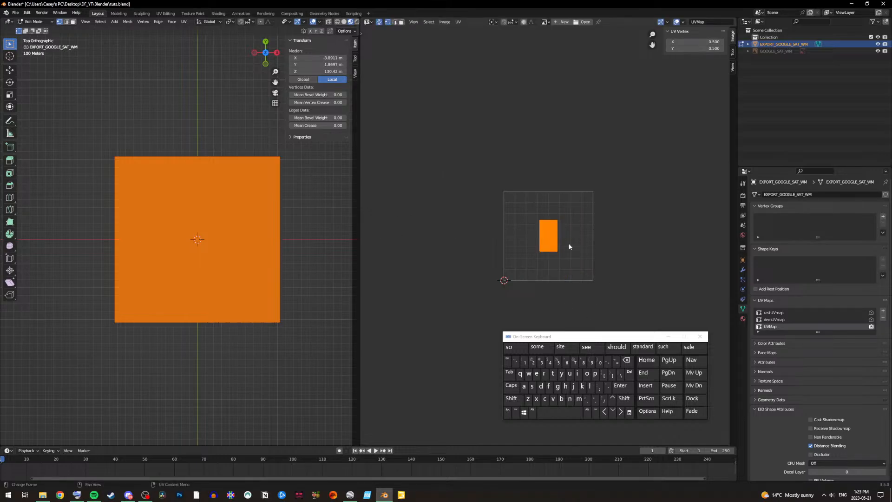
click(457, 22)
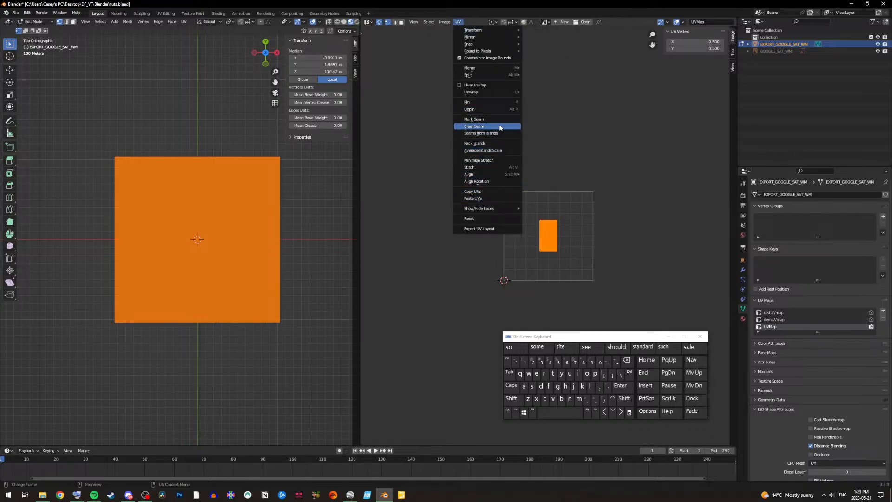
mouse_move(497, 94)
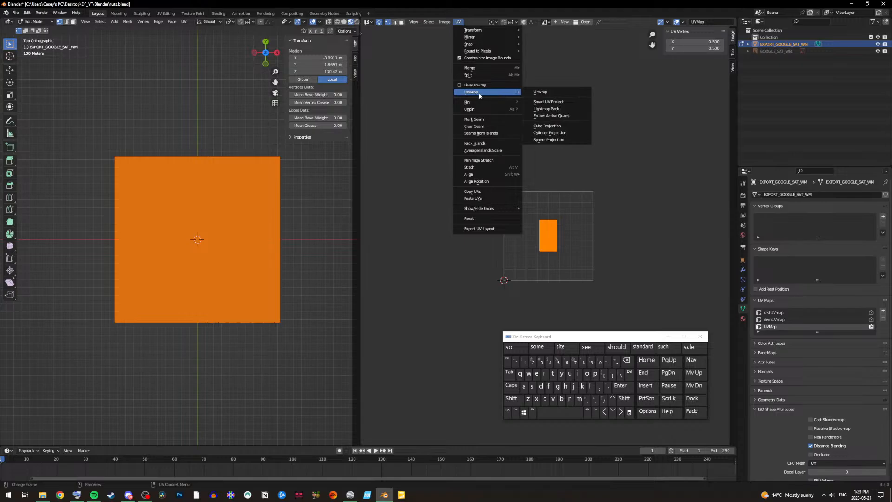
click(566, 102)
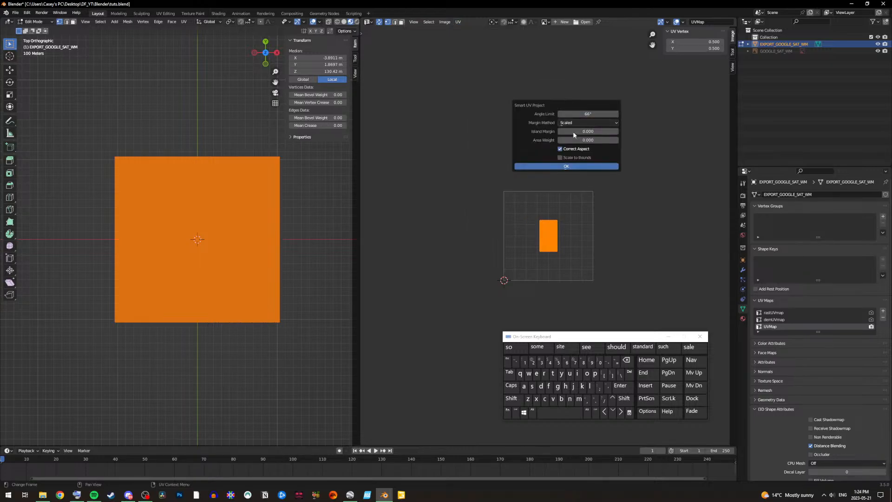
click(566, 158)
click(571, 125)
click(574, 126)
click(581, 167)
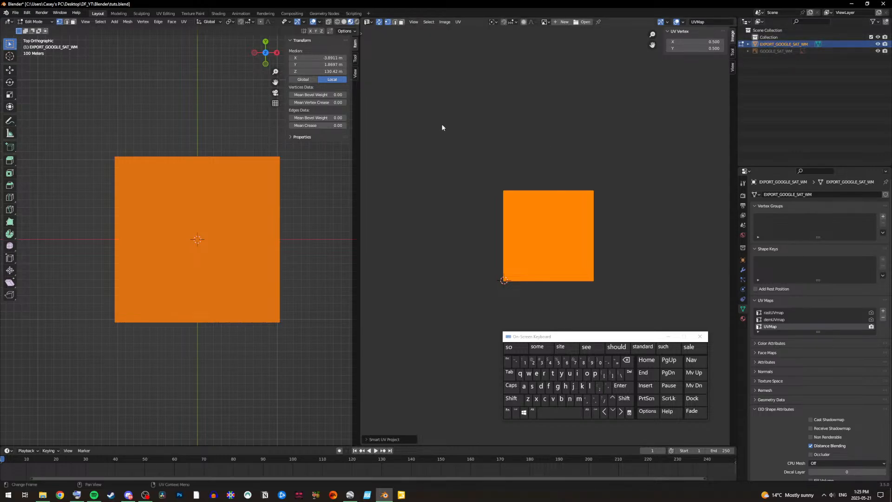
Step: Widen the 3D viewport area and return the terrain to Object Mode
drag(360, 117, 537, 116)
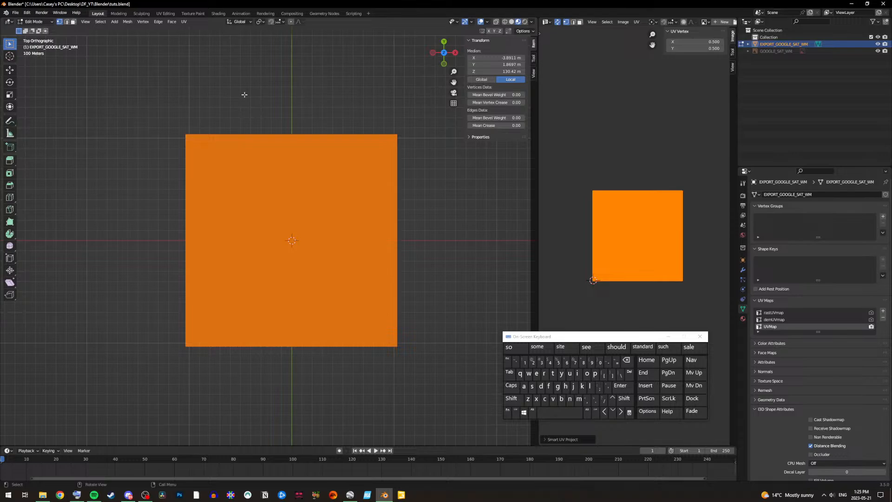
click(43, 21)
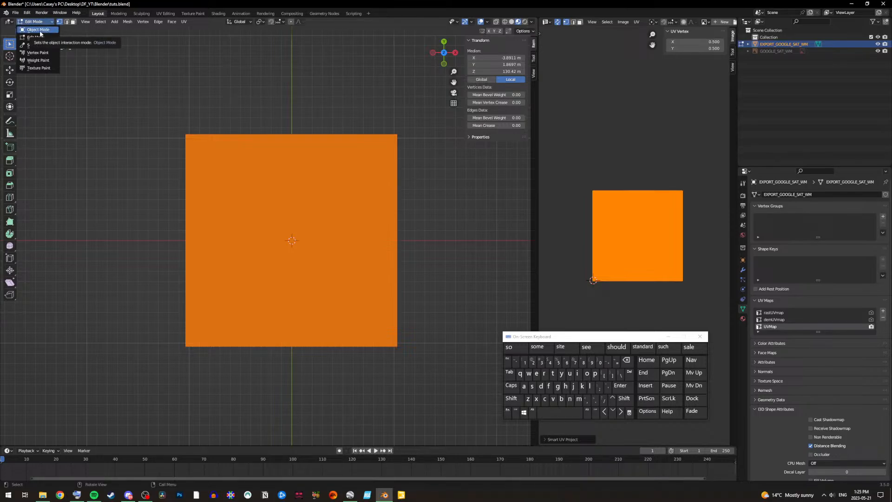
click(39, 30)
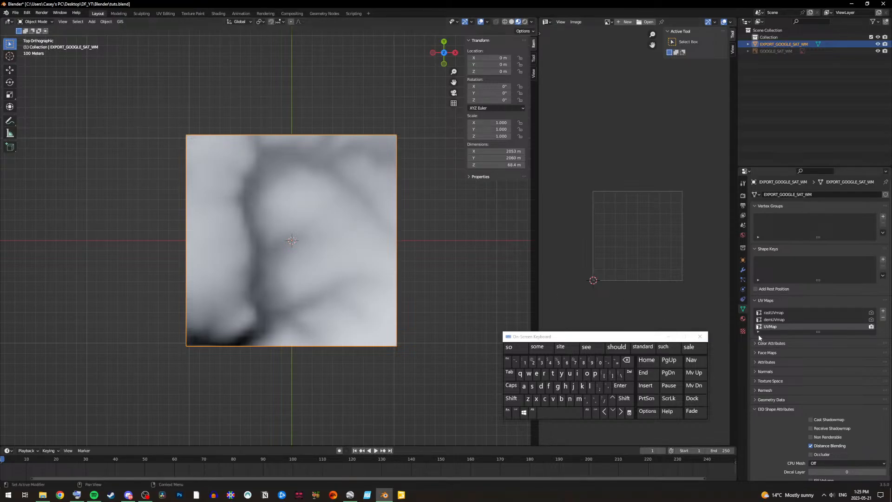
Step: Make rastUVmap the active and render UV map, and assign the rastMat material to the terrain's whole mesh
click(871, 313)
click(865, 315)
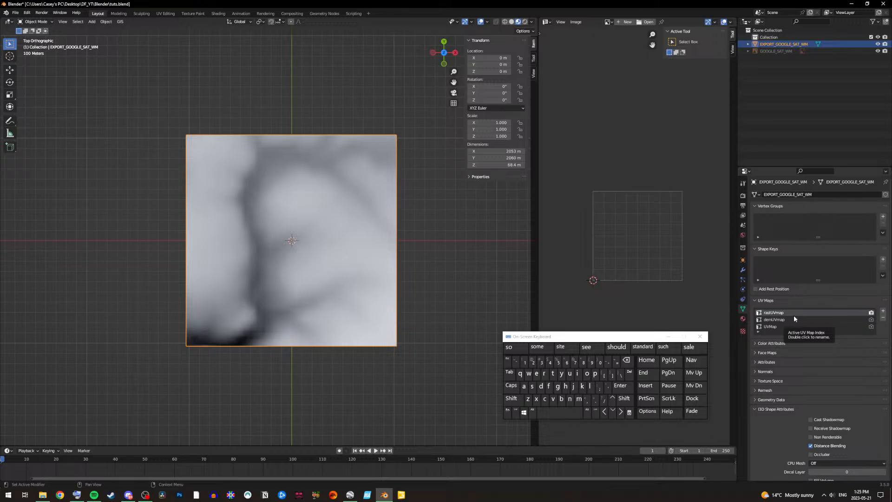
click(743, 318)
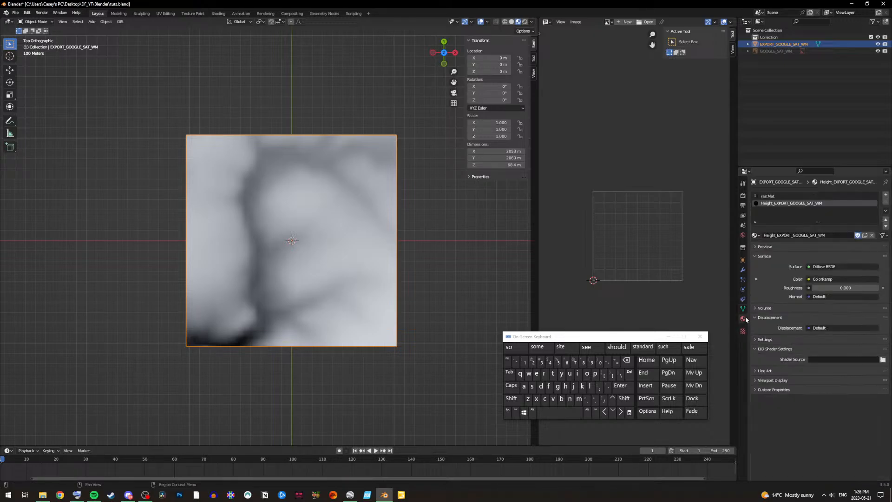
click(767, 197)
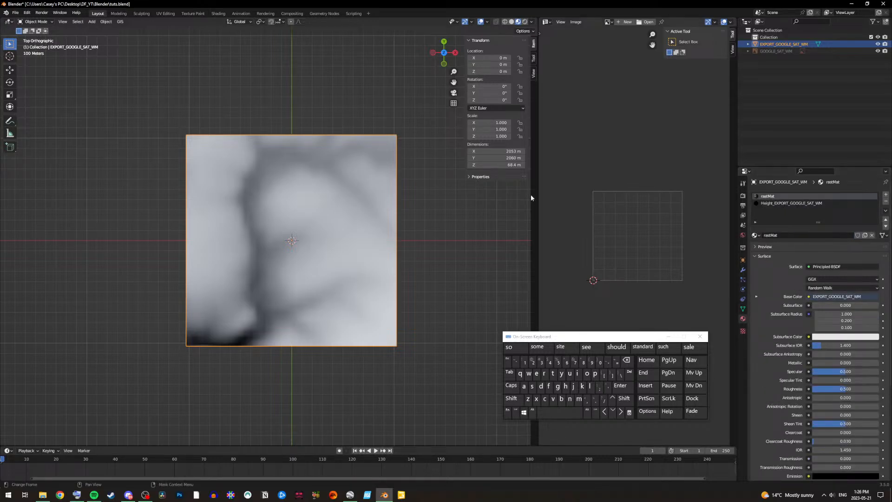
click(35, 21)
click(30, 35)
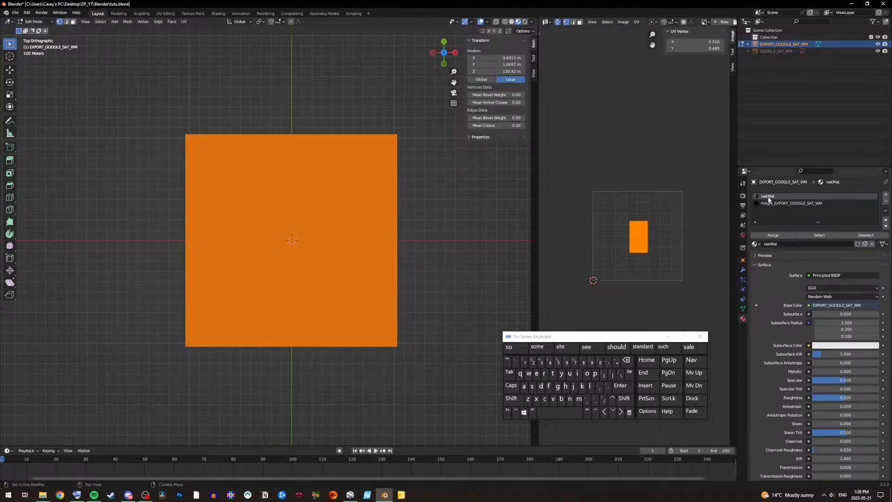
click(773, 236)
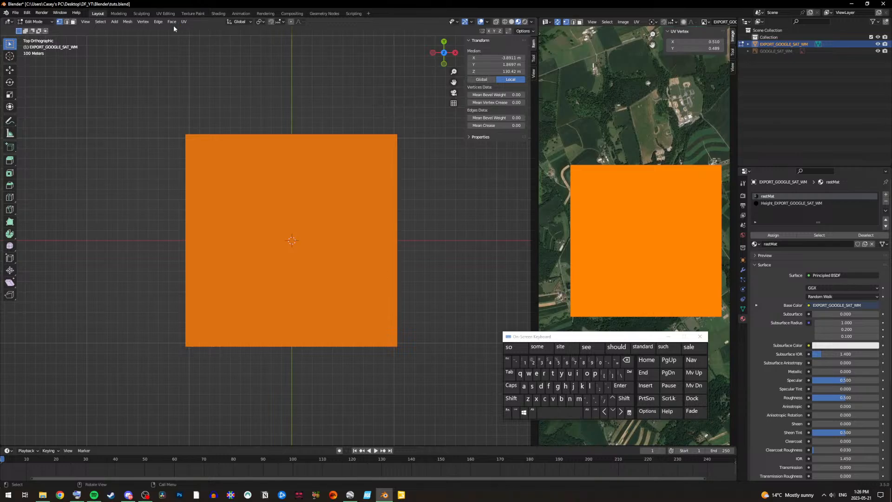
click(35, 21)
click(43, 29)
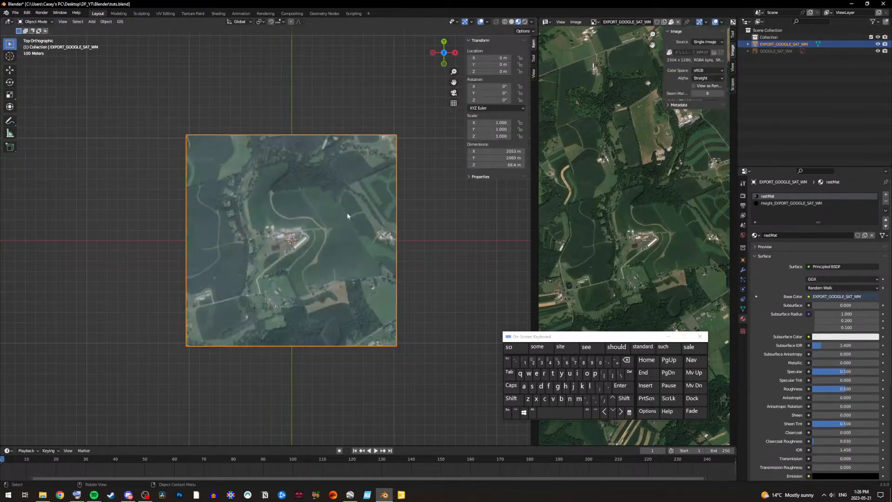
scroll(590, 266, down, 8)
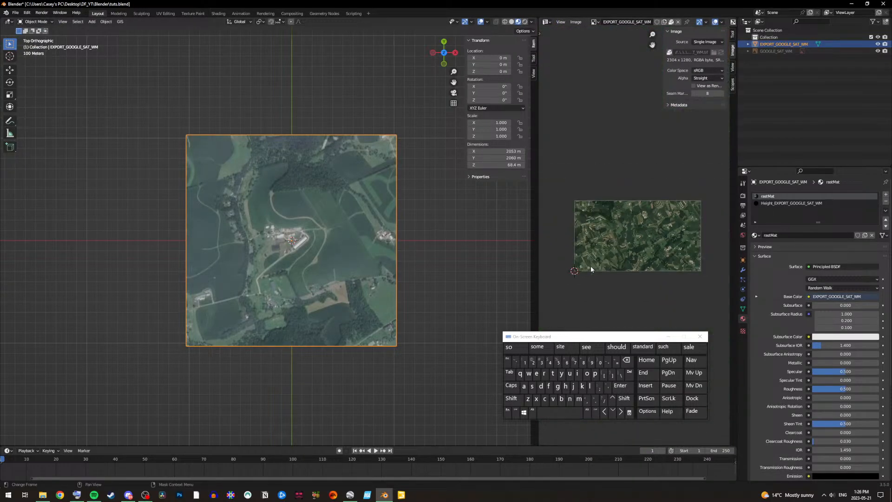
scroll(618, 274, up, 1)
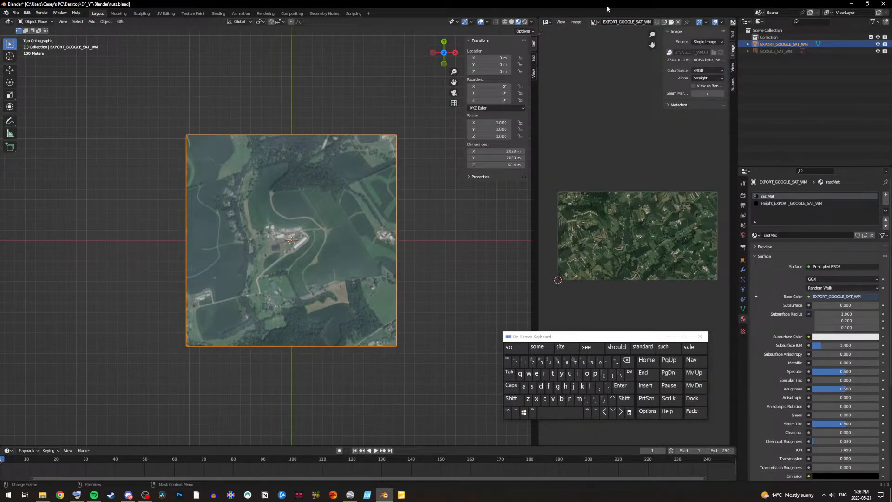
click(594, 22)
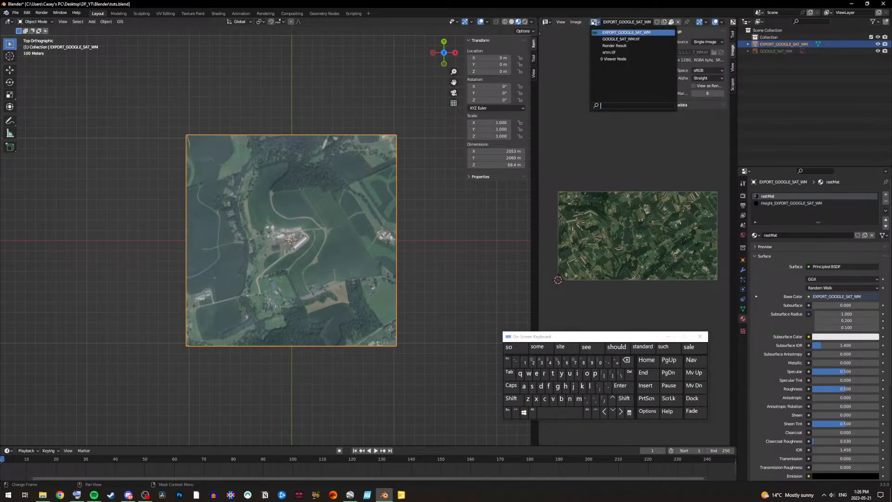
click(604, 32)
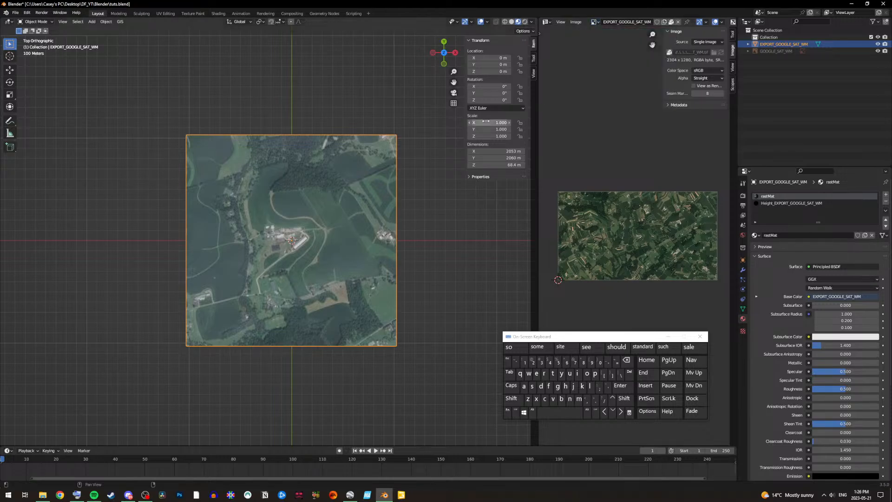
scroll(331, 241, up, 2)
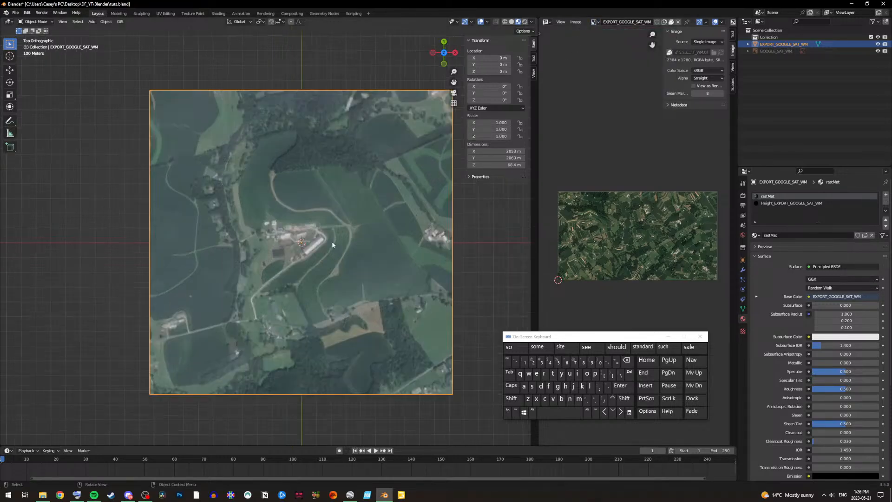
Step: Set the terrain's X and Y dimensions to 2048 m each
click(516, 151)
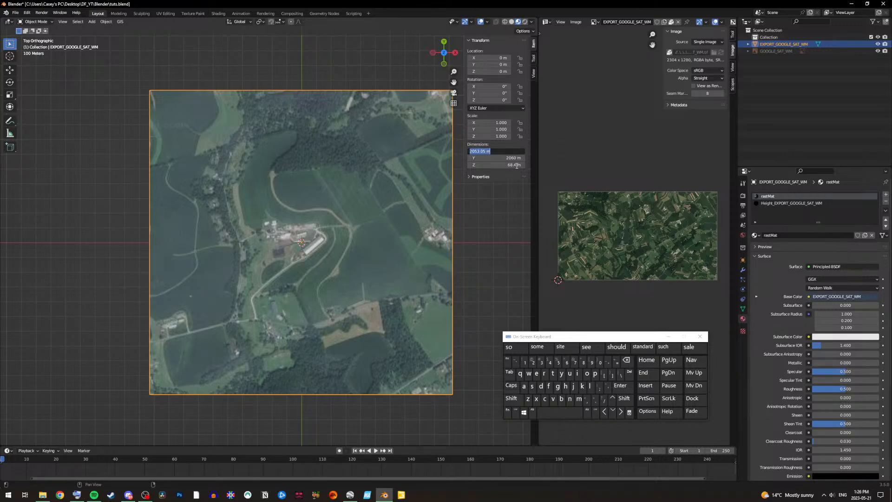
click(533, 363)
click(599, 363)
click(550, 362)
click(583, 363)
click(516, 154)
click(514, 156)
click(532, 362)
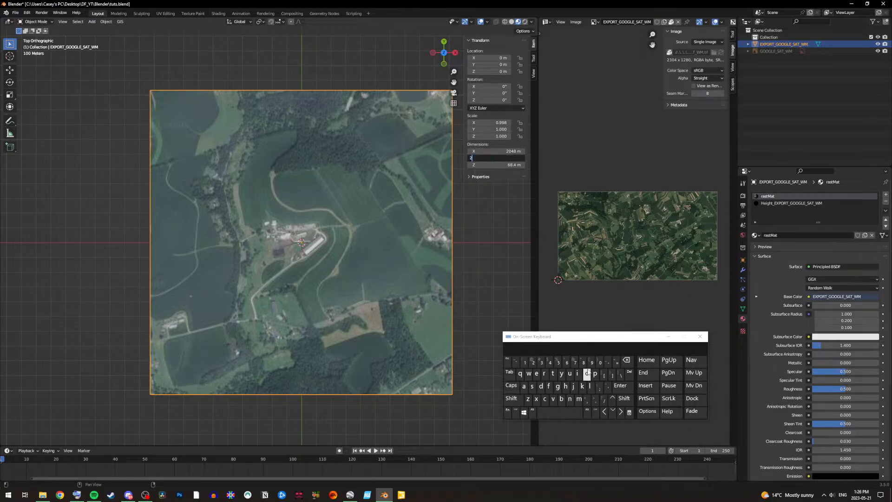
click(600, 363)
click(550, 362)
click(575, 362)
click(620, 385)
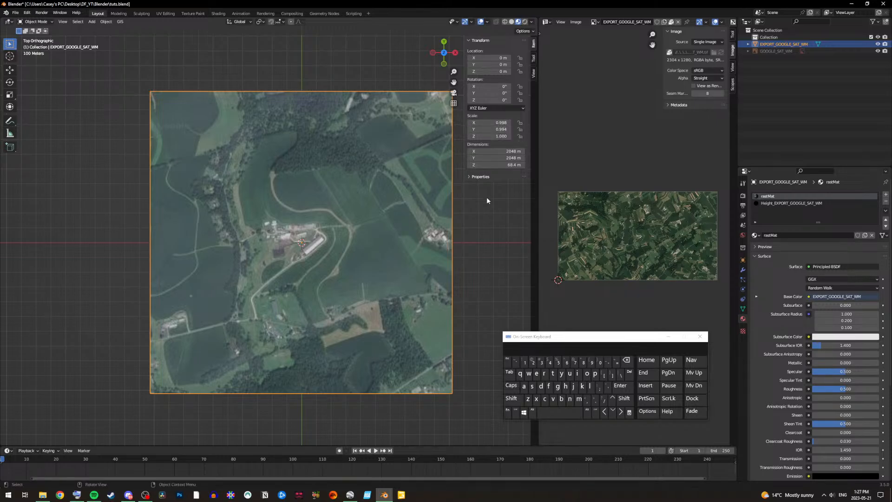
Step: Apply the scale transform to the resized terrain object
click(515, 410)
click(524, 386)
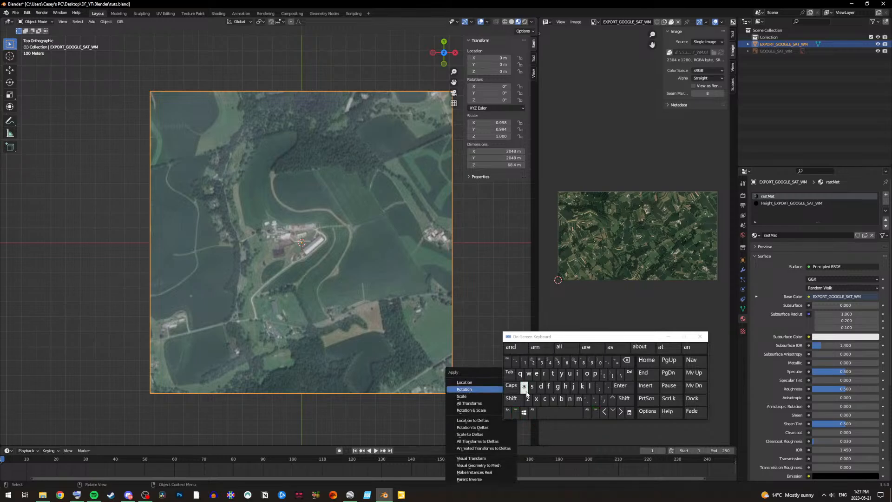
click(459, 396)
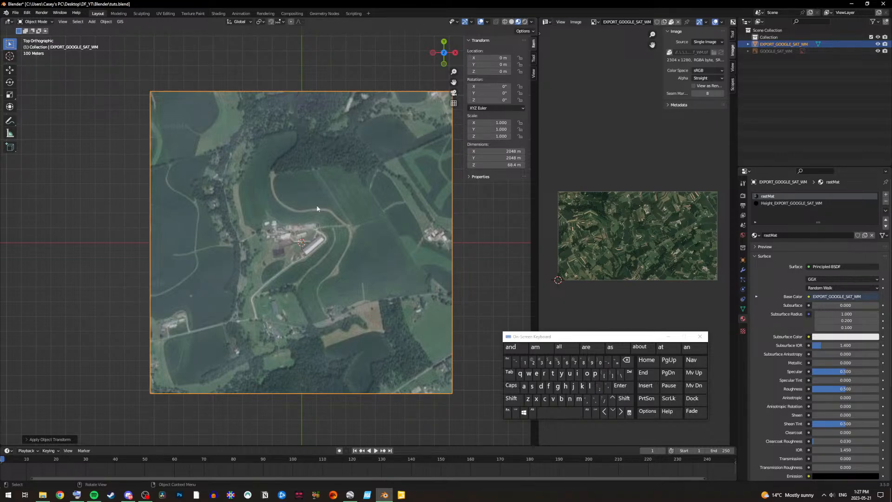
Step: Add an Image Texture node above the rastMat material's existing nodes in the Shading workspace, keeping its extension on Repeat
click(215, 14)
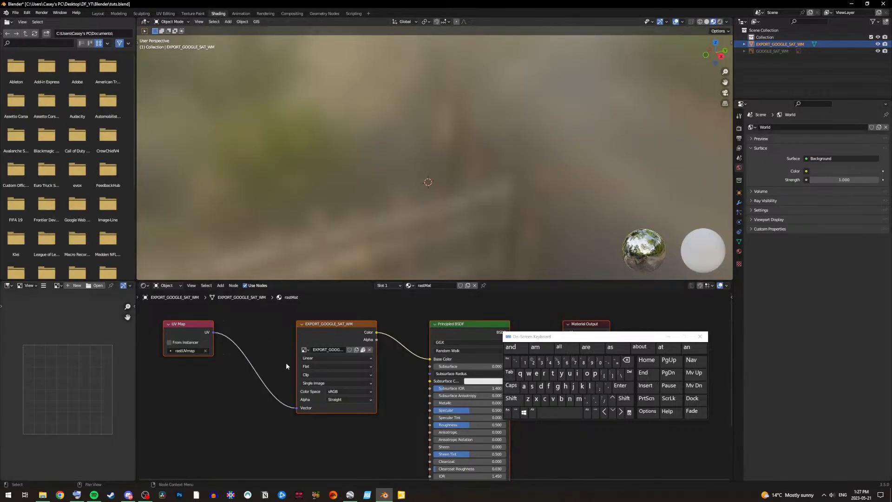
middle_drag(264, 330, 248, 450)
click(220, 286)
mouse_move(242, 325)
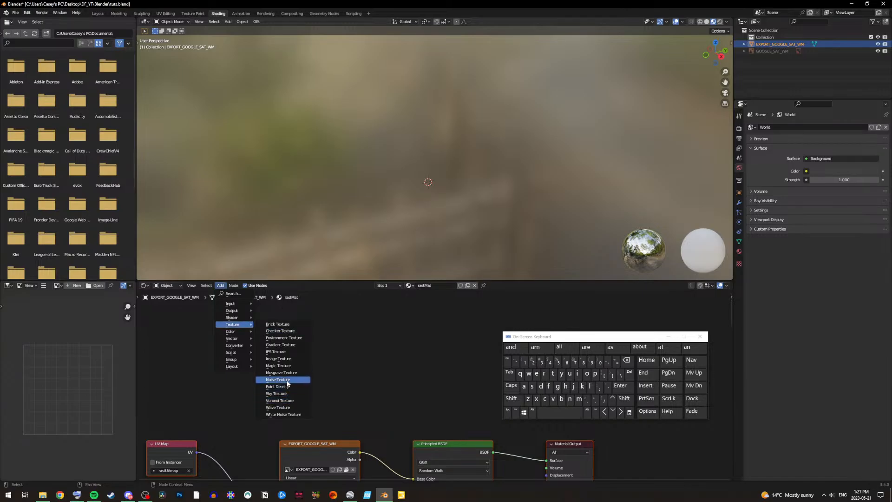
click(279, 358)
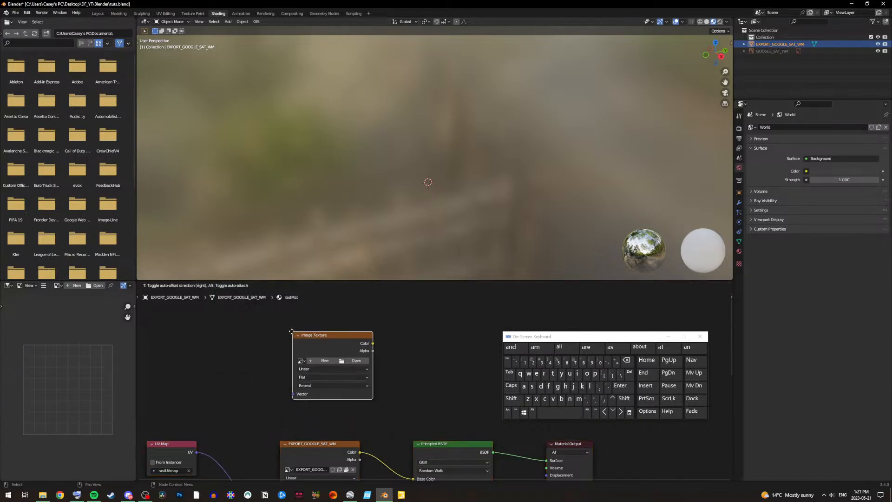
click(289, 330)
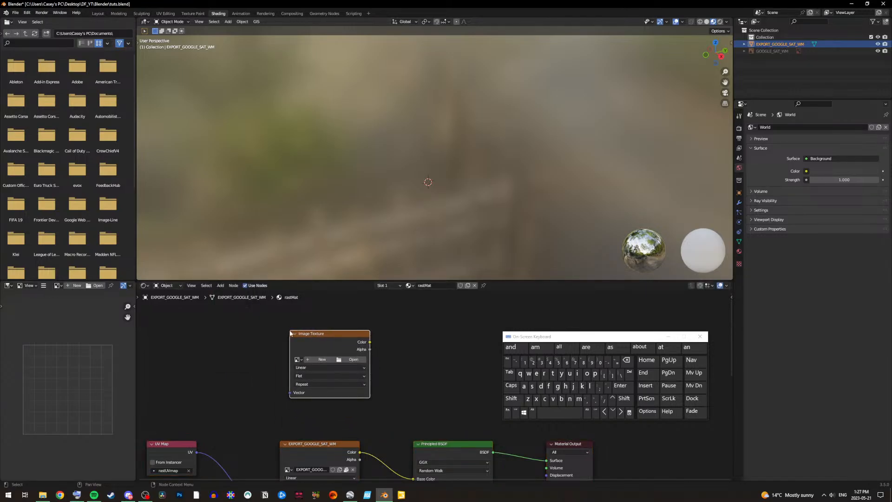
click(303, 386)
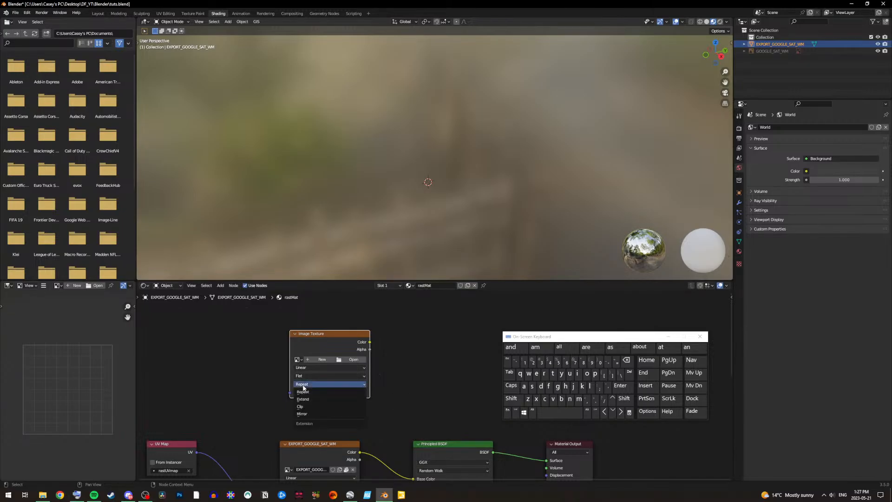
click(302, 386)
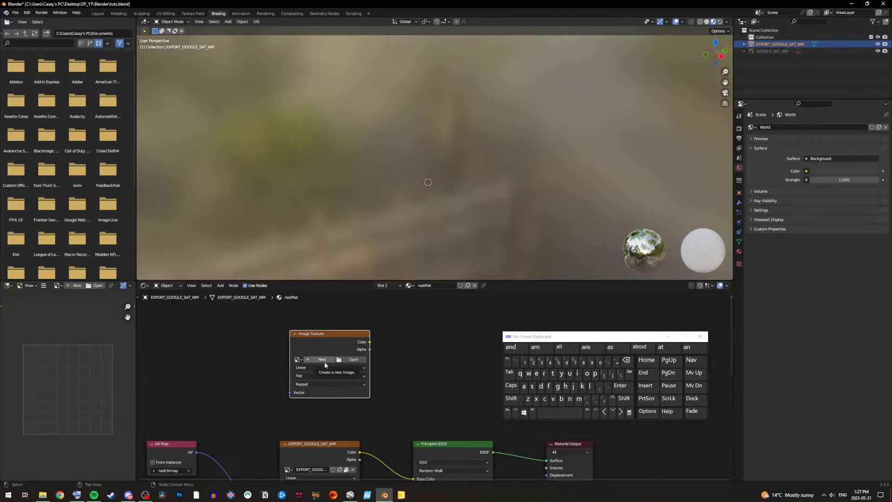
Step: Start a new image for the empty Image Texture node and name it Sat_Mat
click(324, 361)
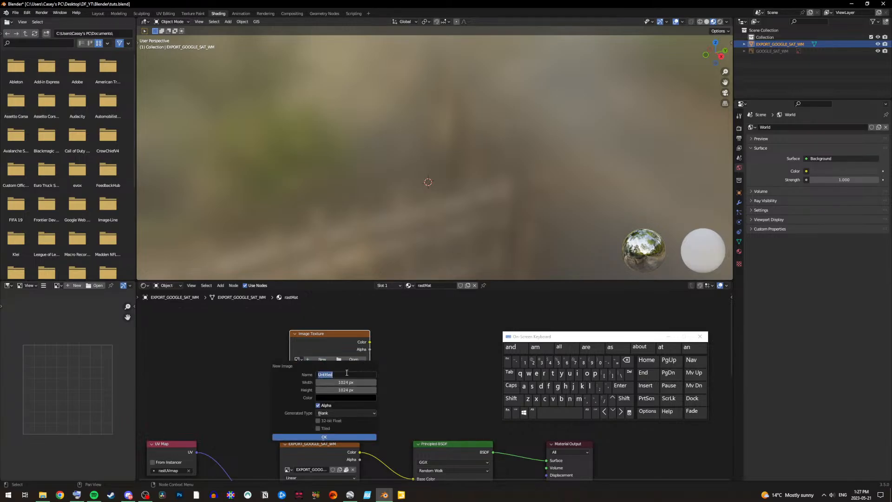
click(511, 398)
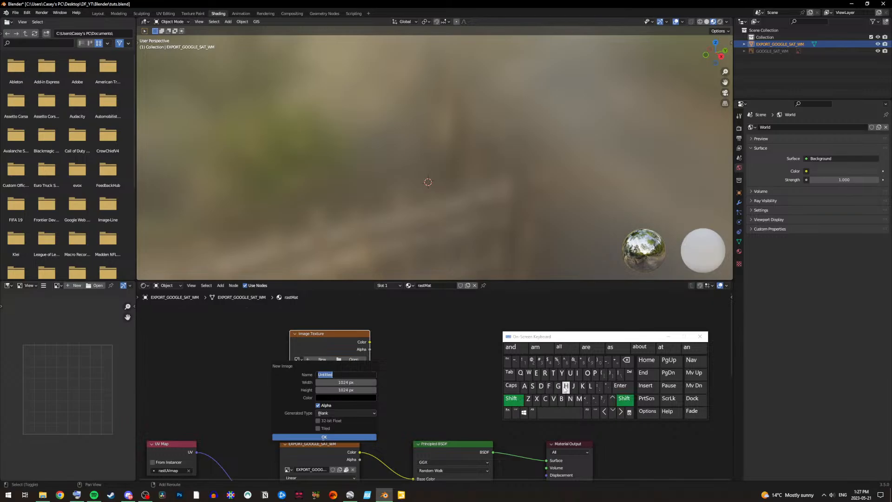
click(530, 387)
click(524, 386)
click(553, 372)
click(624, 398)
click(605, 363)
click(512, 398)
click(578, 398)
click(524, 385)
click(552, 373)
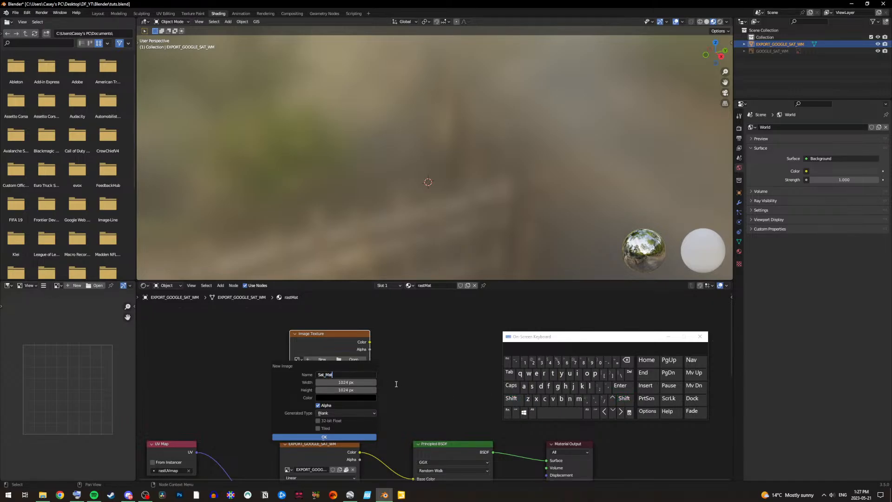
Step: Set the new image's width and height to 2048 px each and create it
click(344, 381)
click(342, 381)
click(532, 362)
click(600, 362)
click(550, 362)
click(583, 362)
click(355, 390)
click(533, 362)
click(600, 362)
click(549, 362)
click(583, 362)
click(317, 412)
click(321, 437)
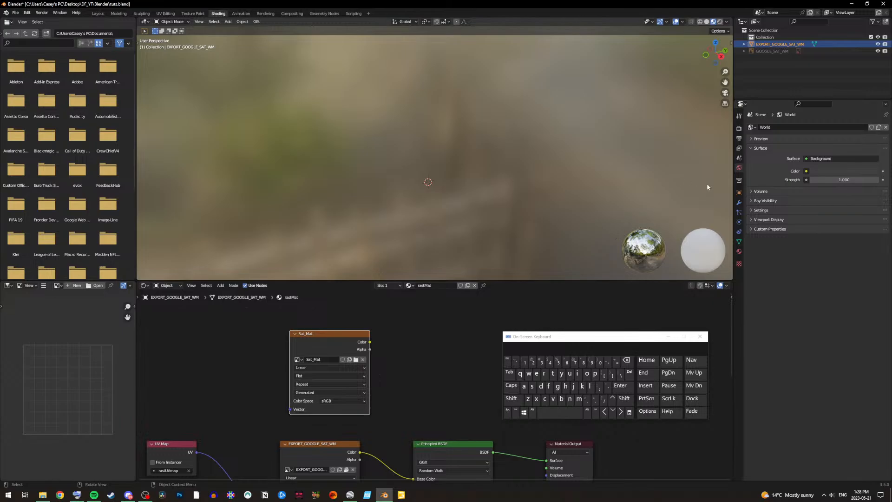
Step: Configure the bake as Diffuse with only the Color contribution, and bake into the Sat_Mat image
click(739, 130)
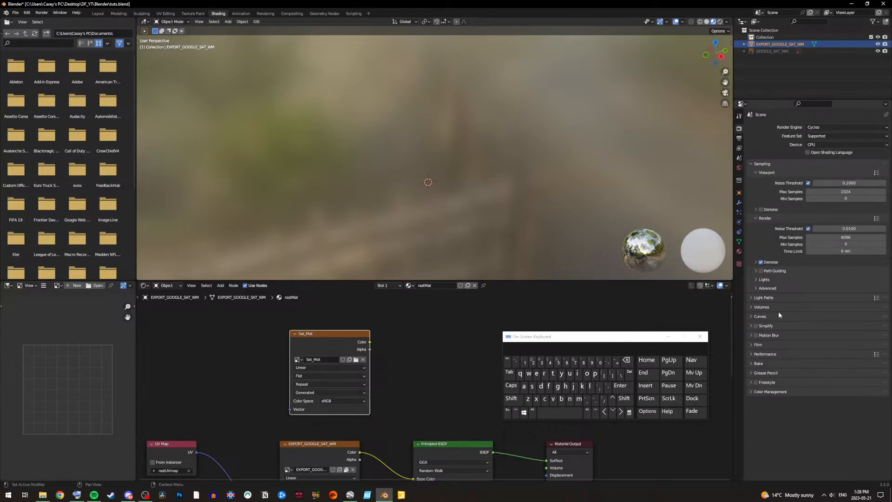
click(752, 364)
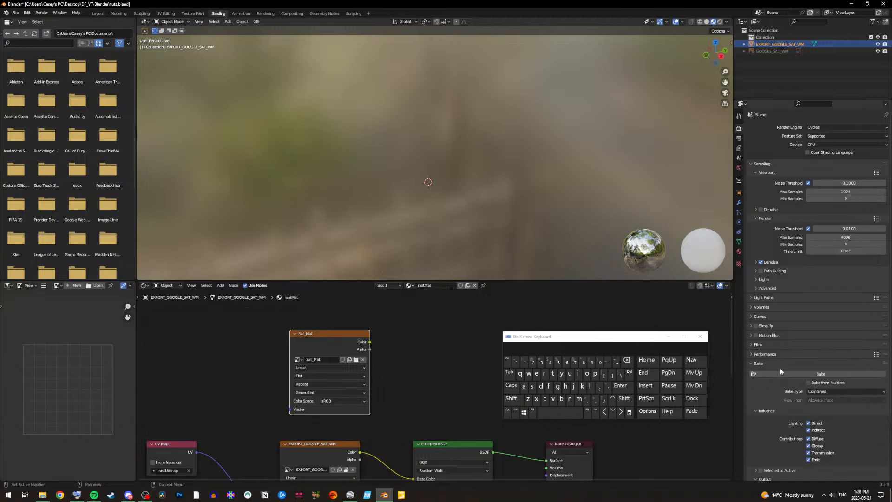
scroll(781, 367, down, 5)
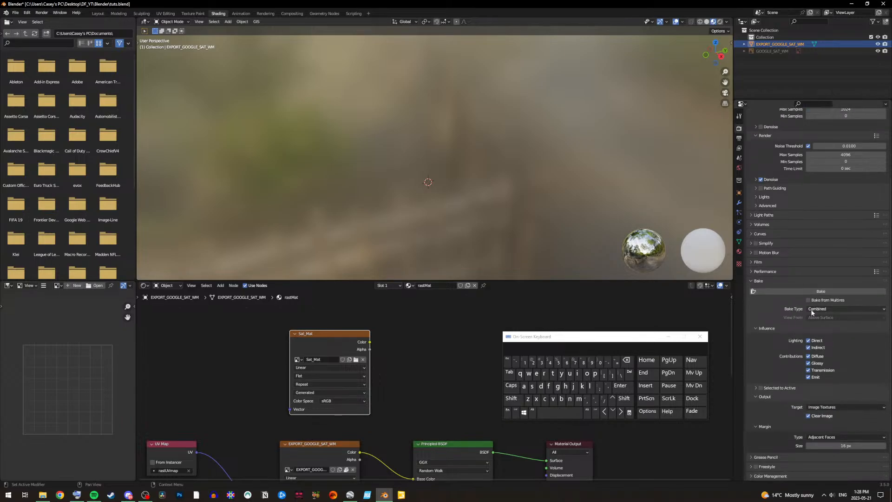
click(811, 309)
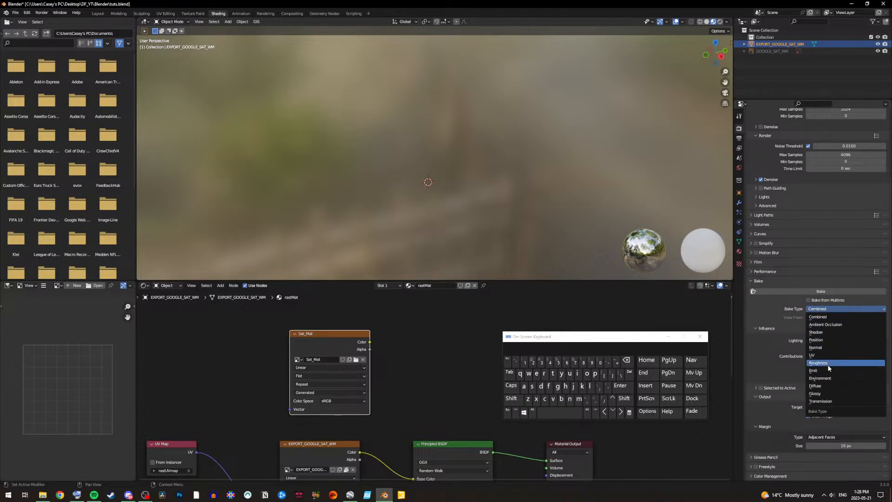
click(823, 386)
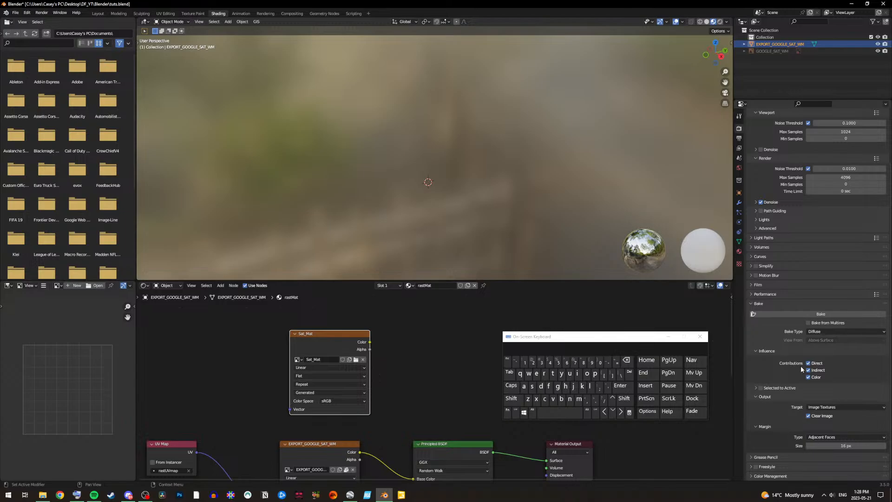
click(820, 365)
click(774, 313)
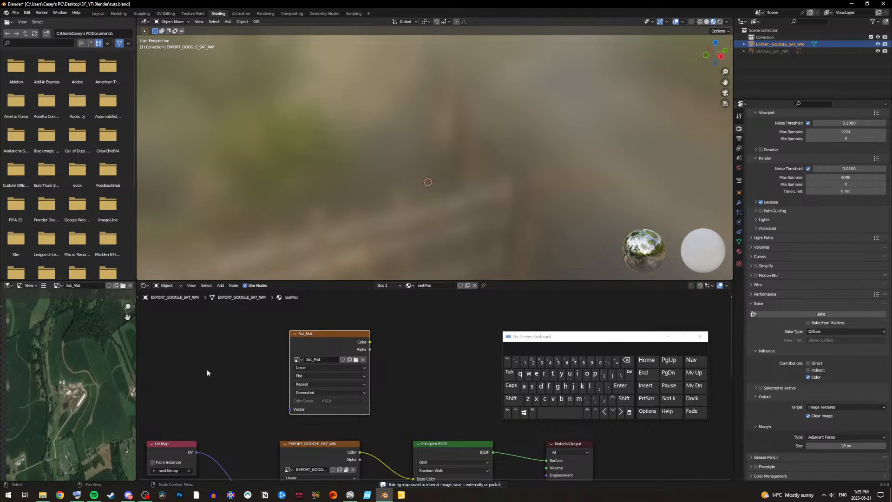
scroll(86, 358, down, 4)
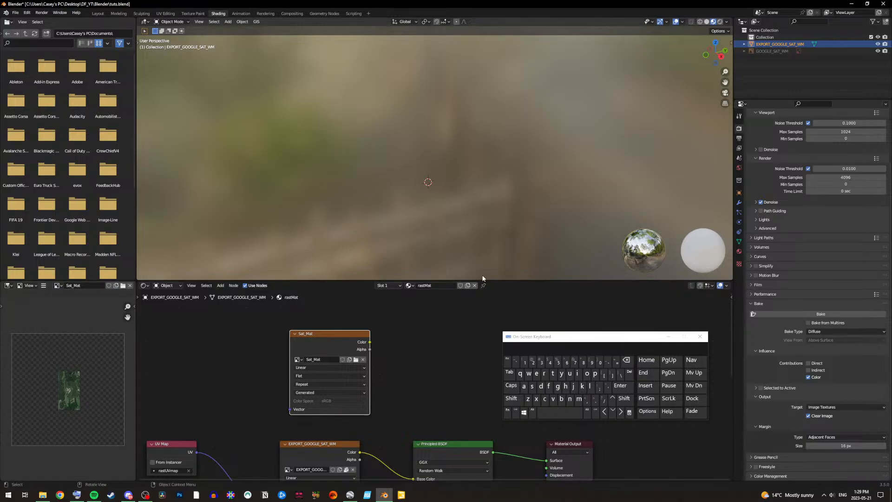
Step: Make UVMap the terrain's render UV map, bake the diffuse color again and display the Sat_Mat image
click(739, 241)
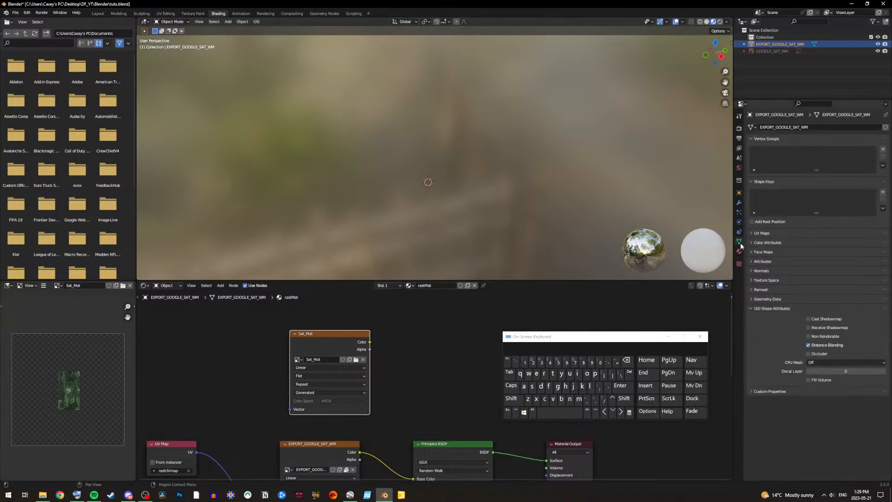
click(755, 234)
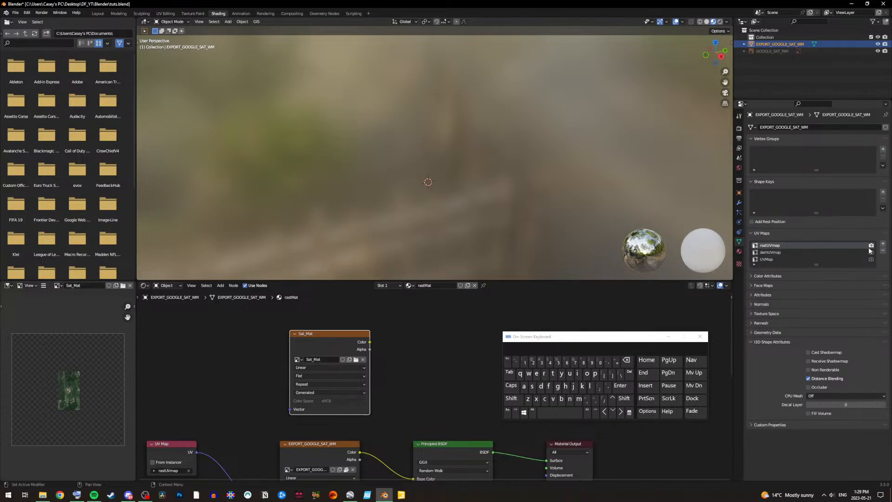
click(871, 259)
click(739, 128)
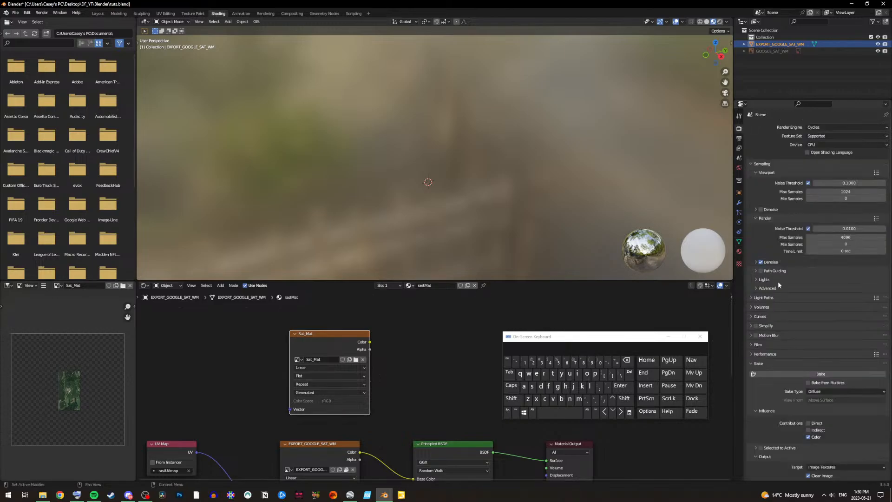
click(789, 373)
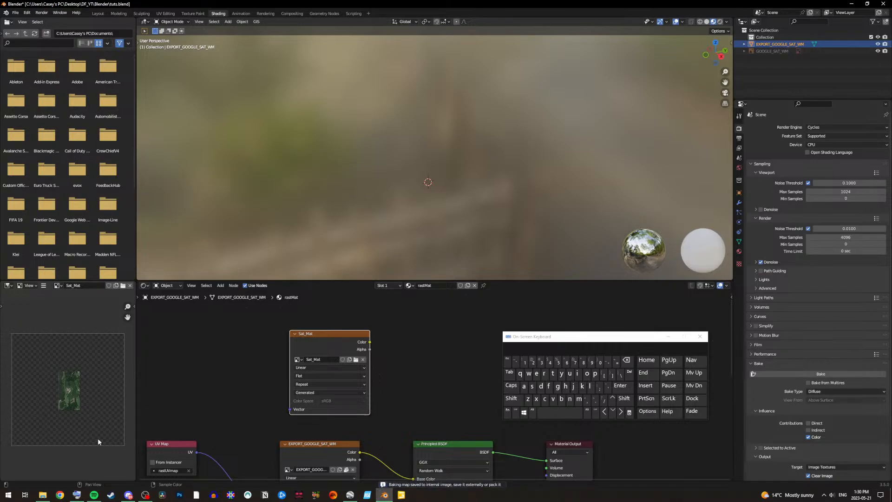
click(56, 288)
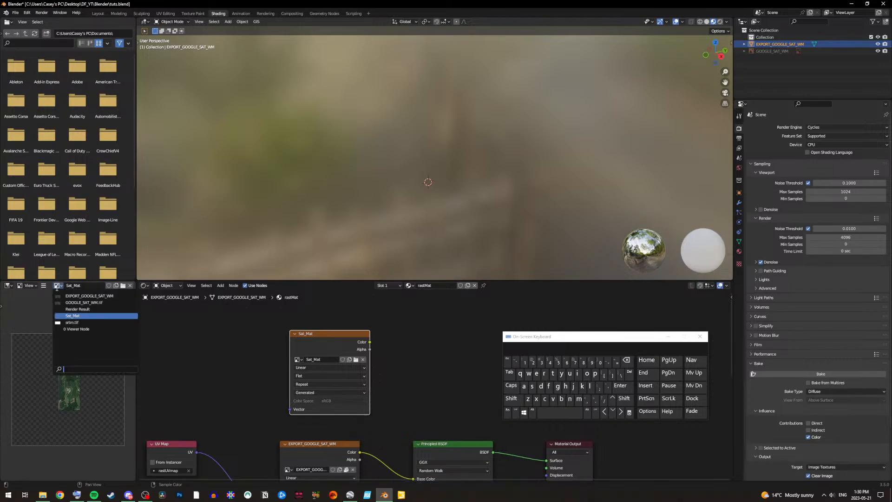
click(86, 315)
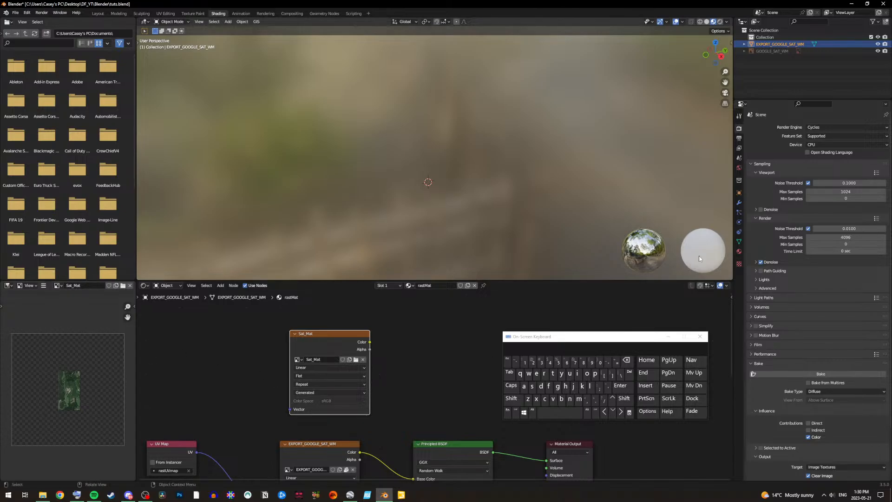
Step: Make UVMap the terrain's active UV map and rebake the diffuse color into Sat_Mat
click(738, 241)
click(781, 259)
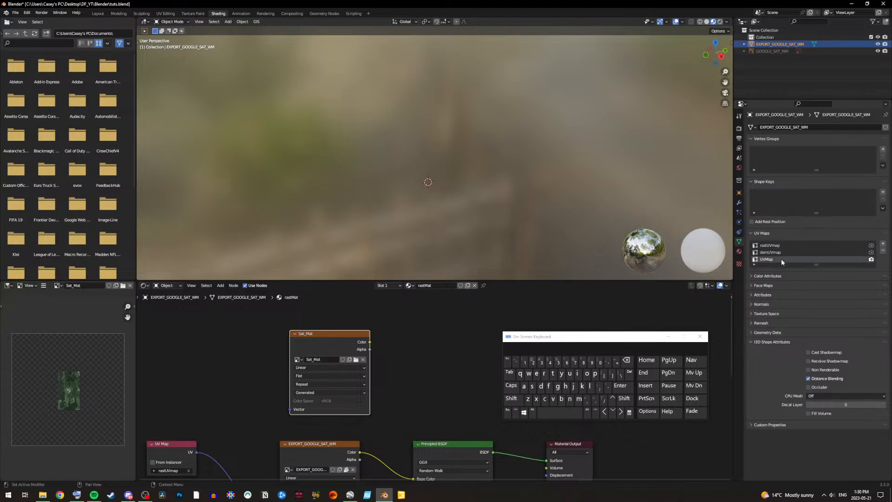
click(739, 129)
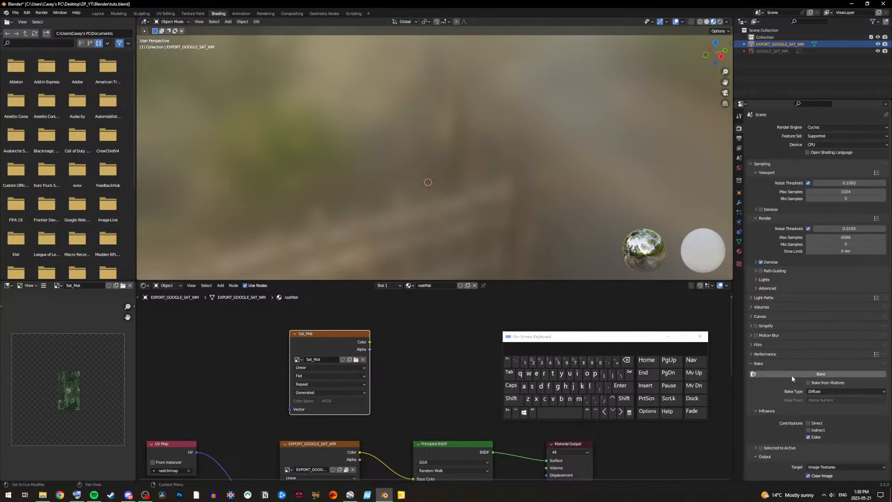
click(821, 373)
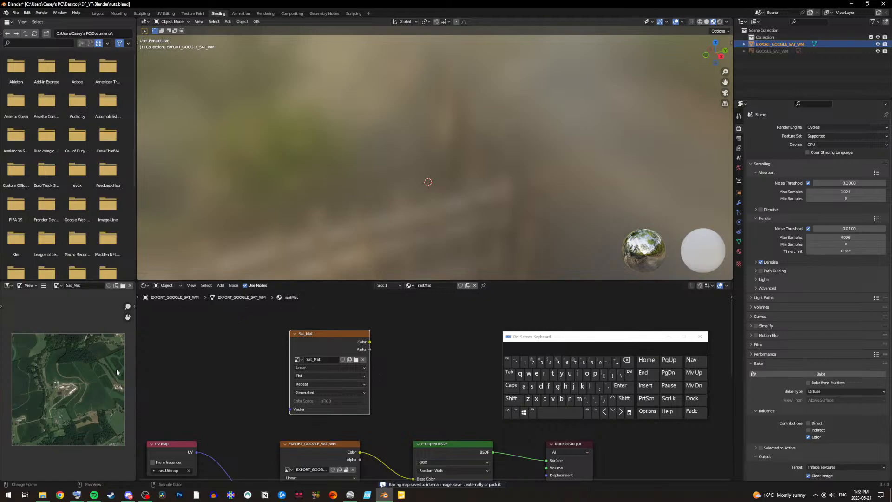
click(739, 241)
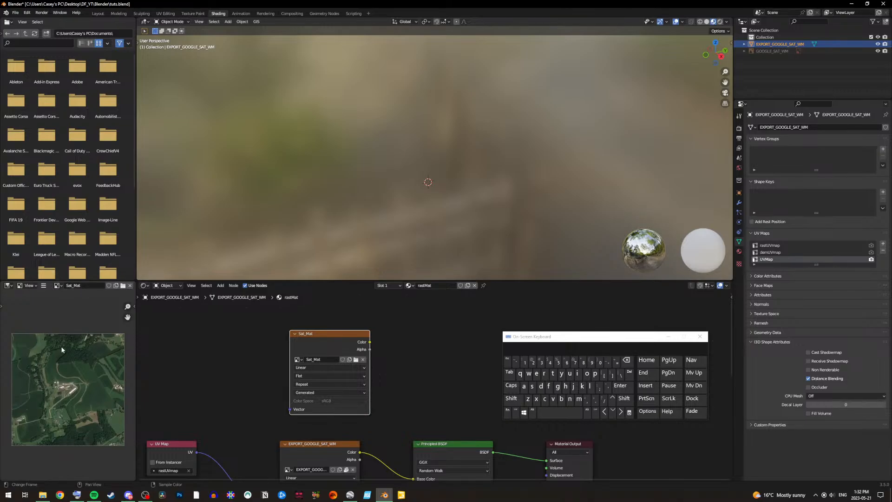
Step: Save the baked satellite image externally as Sat_Mat.png in the Blender project folder
click(43, 285)
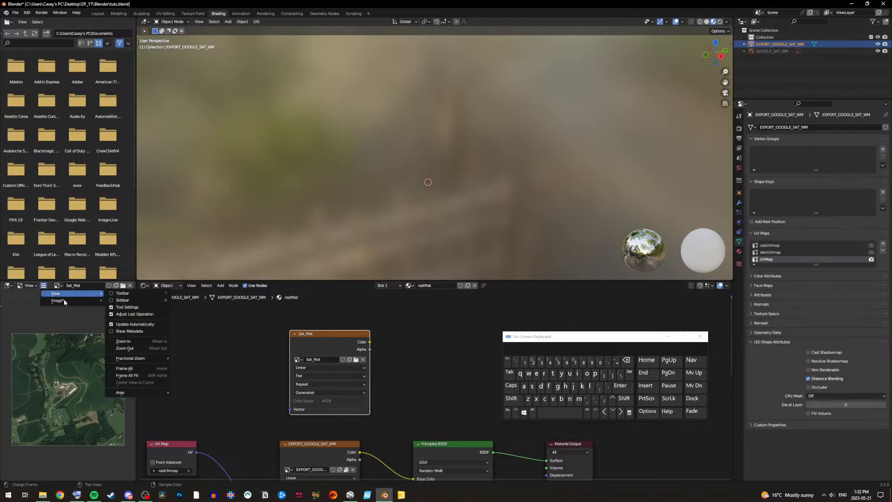
mouse_move(66, 300)
click(67, 298)
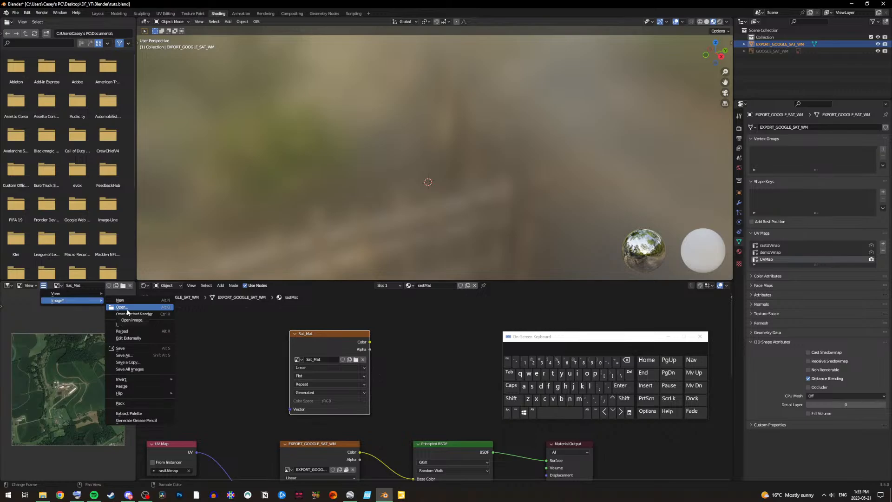
mouse_move(156, 380)
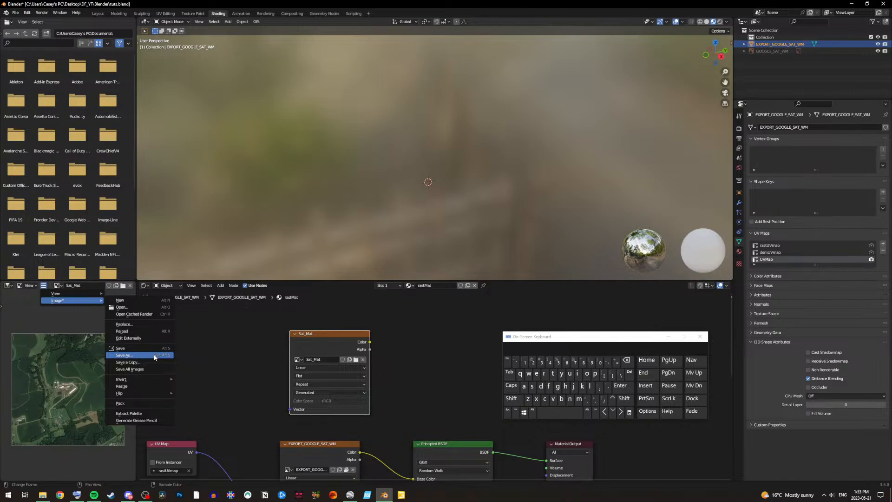
click(154, 355)
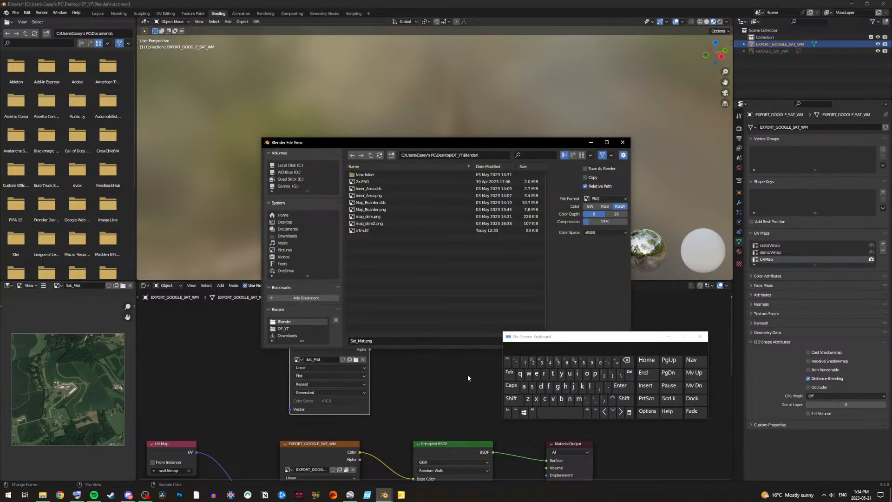
drag(564, 340, 590, 371)
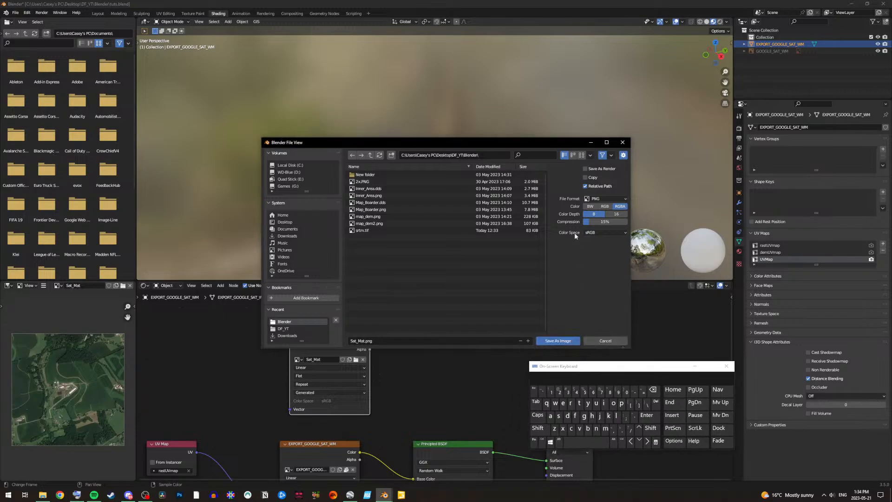
click(559, 344)
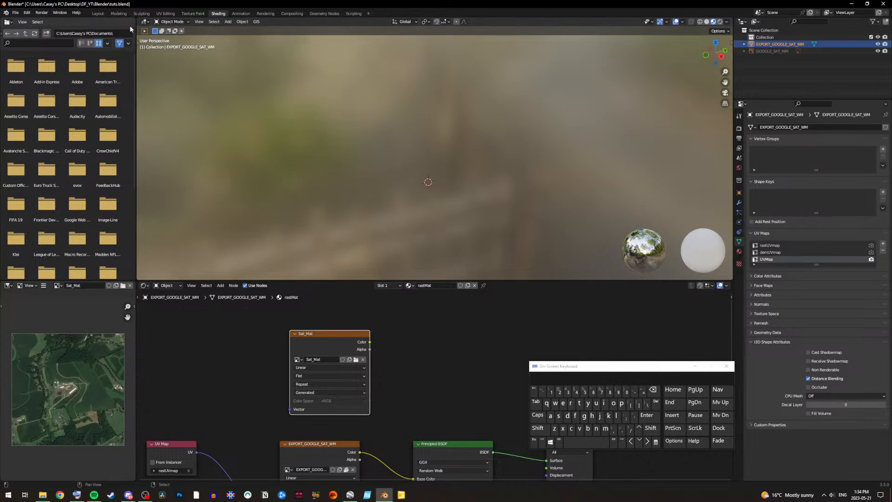
Step: Assign the Height_EXPORT_GOOGLE_SAT_WM material to the terrain's entire mesh in Edit Mode and return to Object Mode
click(98, 13)
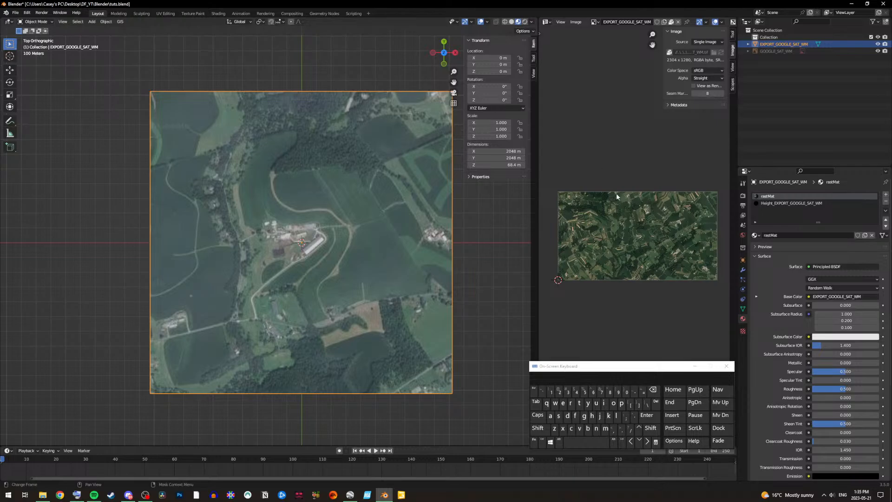
click(41, 22)
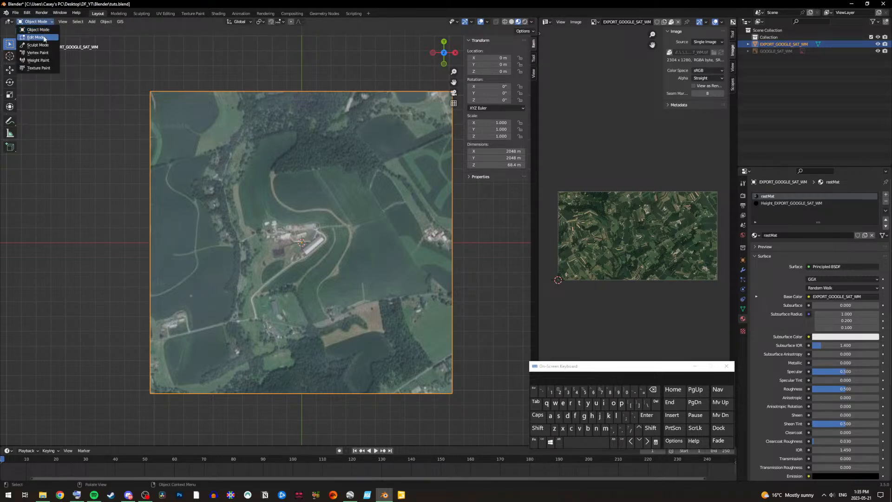
click(44, 37)
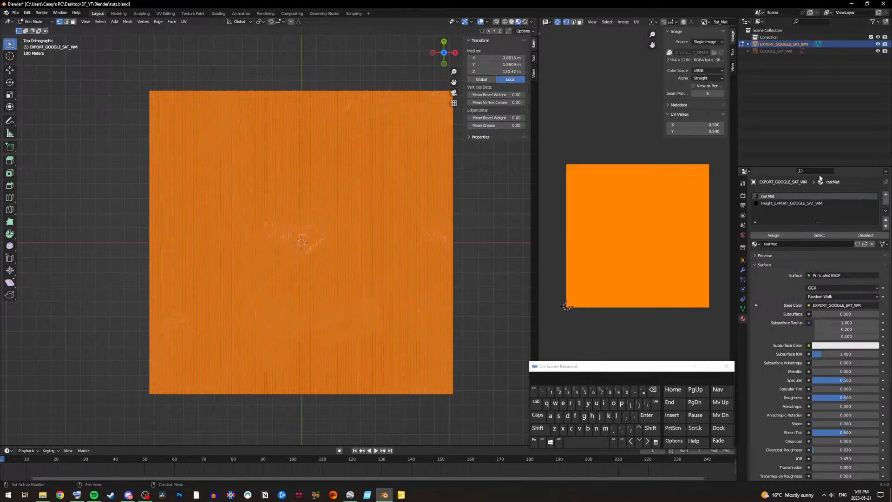
click(769, 204)
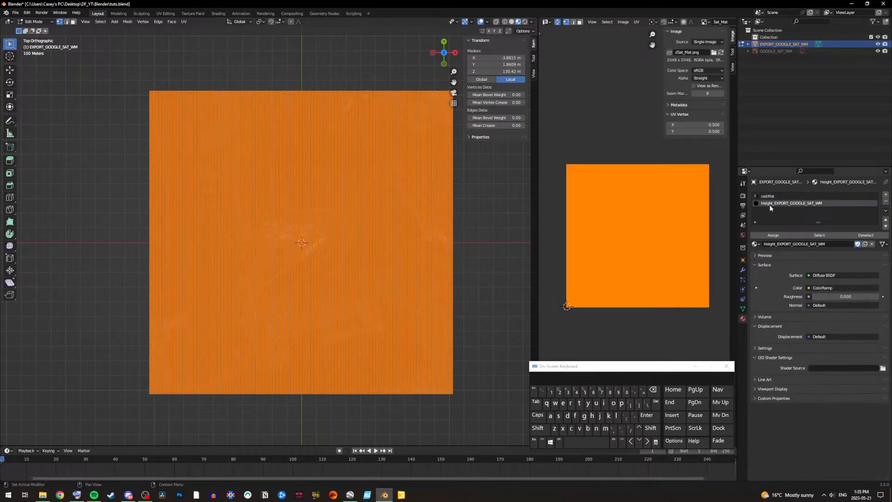
click(775, 235)
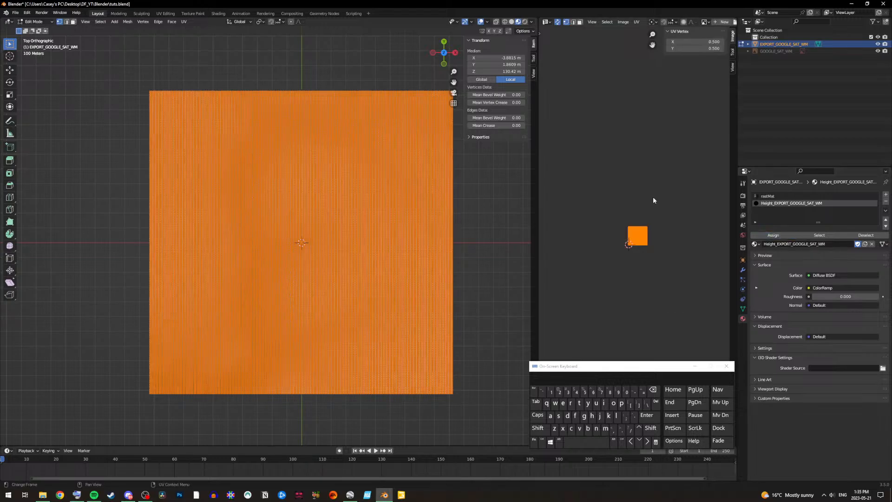
click(41, 22)
click(39, 29)
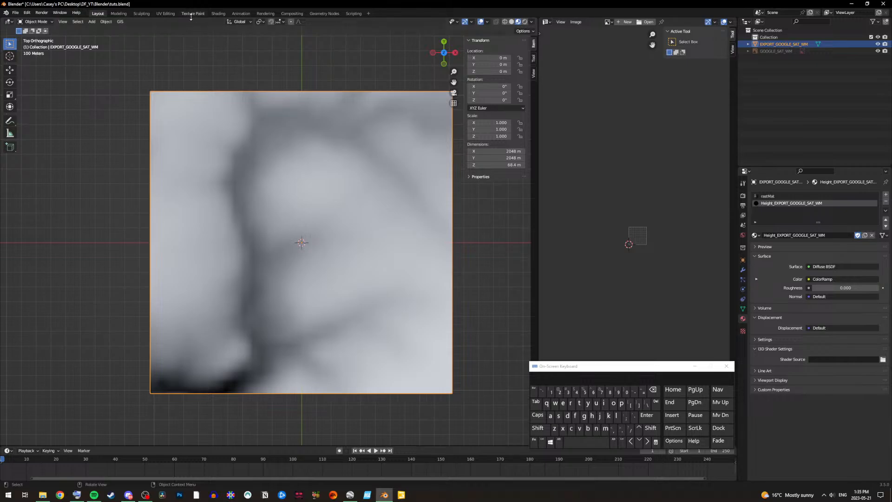
Step: Add an Image Texture node to the height material's shader and place it above the existing nodes
click(216, 14)
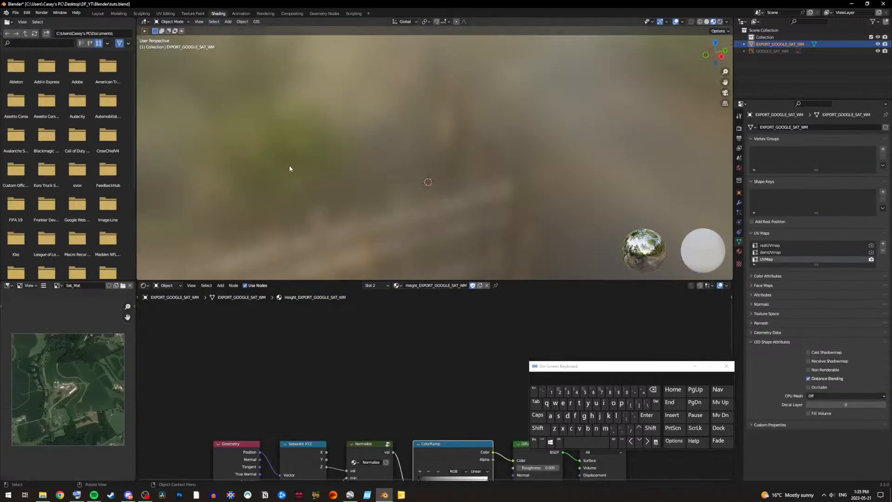
click(221, 285)
mouse_move(238, 325)
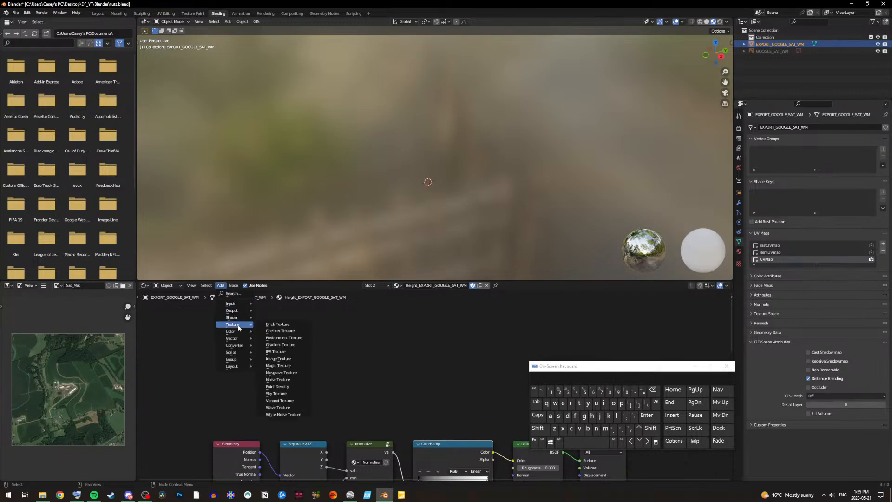
click(283, 359)
click(297, 333)
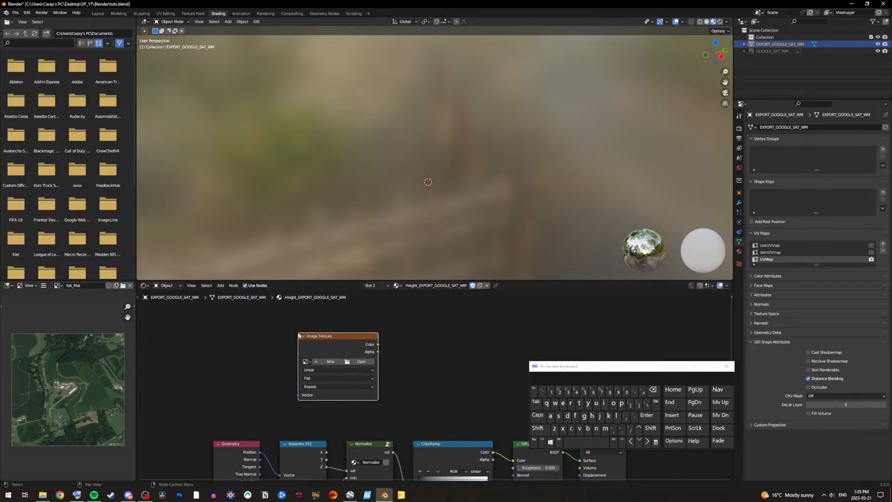
Step: Start a new image for the Image Texture node, with width and height both set to 1024 px
click(327, 361)
click(367, 383)
click(551, 391)
click(626, 391)
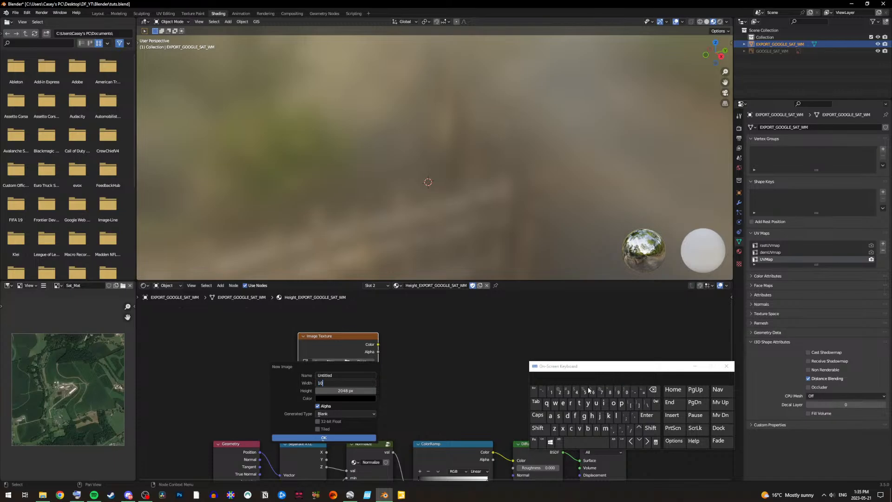
click(560, 392)
click(576, 392)
click(362, 391)
click(361, 391)
click(542, 391)
click(658, 391)
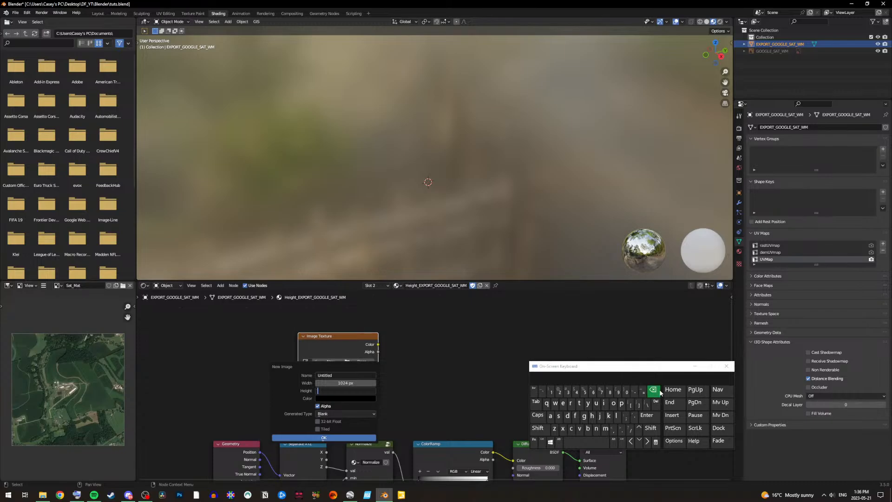
click(551, 391)
click(626, 392)
click(560, 392)
click(578, 393)
Step: Name the new image map_dem, turn off its alpha and create it with the Blank generated type
click(353, 377)
click(349, 375)
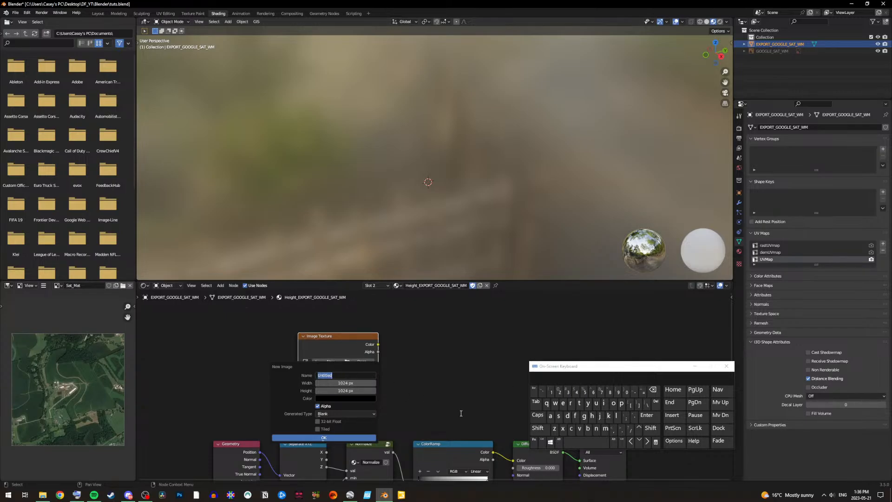
click(605, 428)
click(550, 416)
click(622, 403)
click(646, 431)
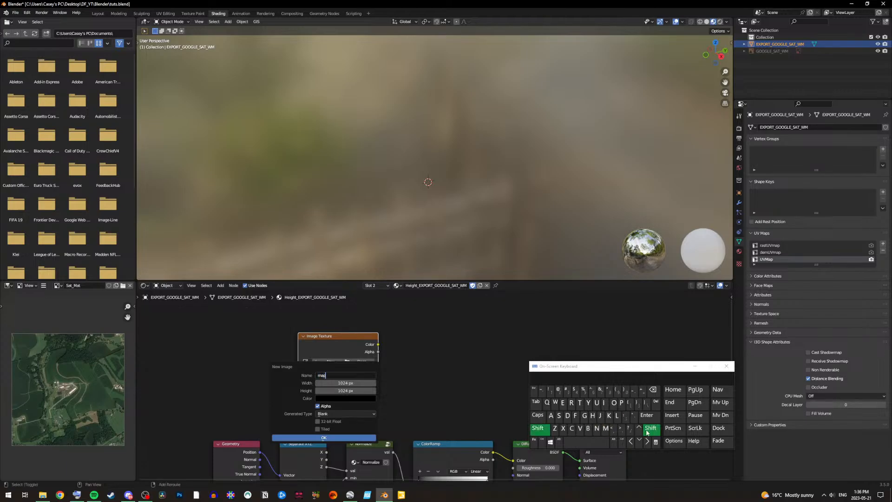
click(633, 395)
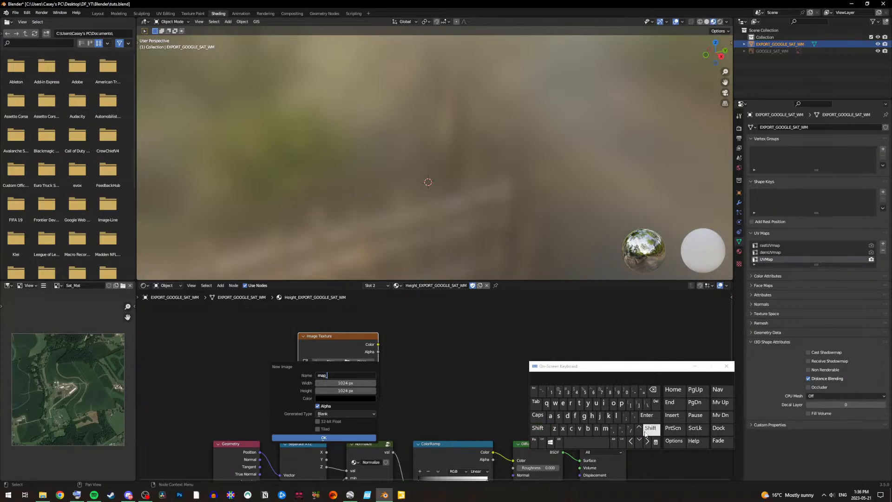
click(559, 415)
click(654, 395)
click(567, 416)
click(563, 403)
click(605, 429)
click(294, 380)
click(326, 408)
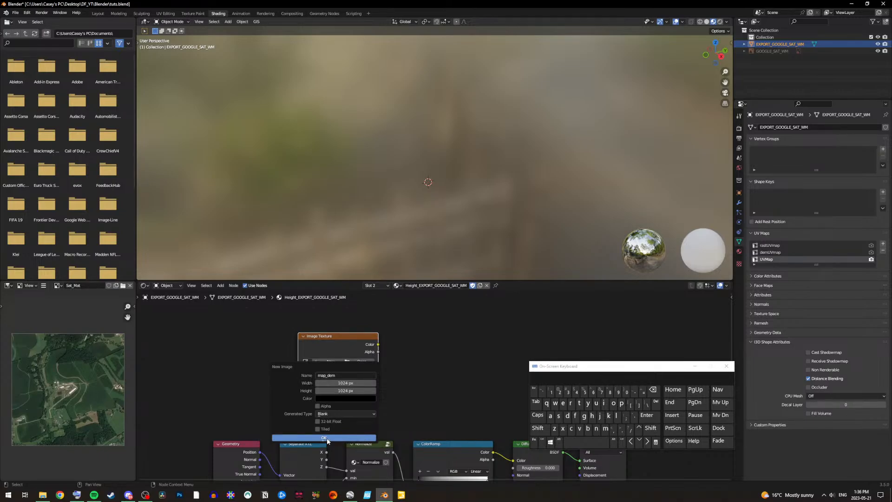
click(346, 414)
click(345, 414)
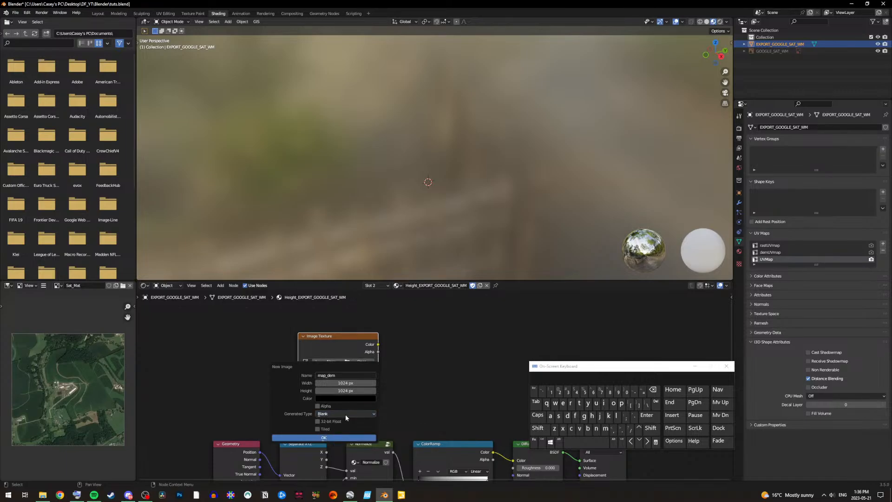
click(342, 437)
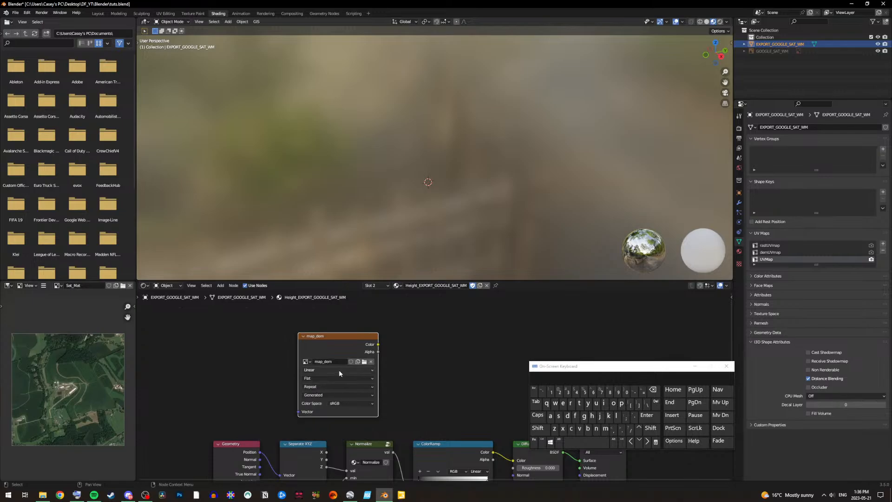
Step: Set the map_dem image's color space to Linear and bake the height material's diffuse color into it
click(338, 402)
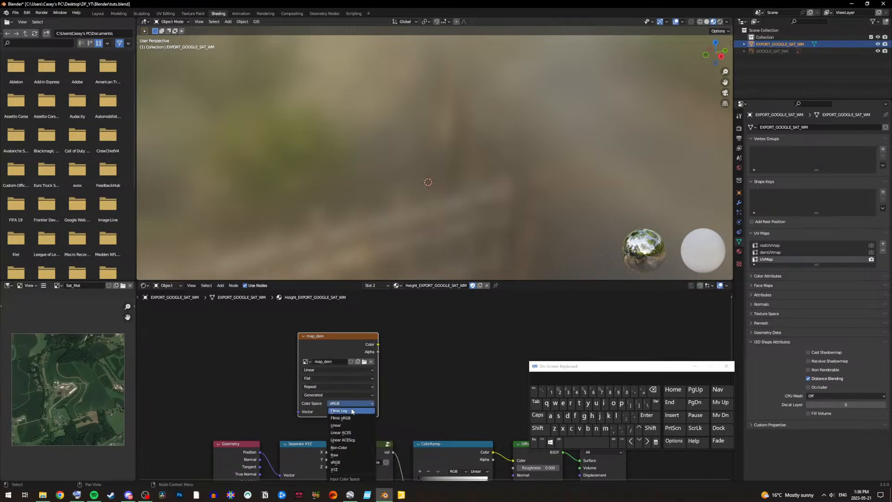
click(359, 423)
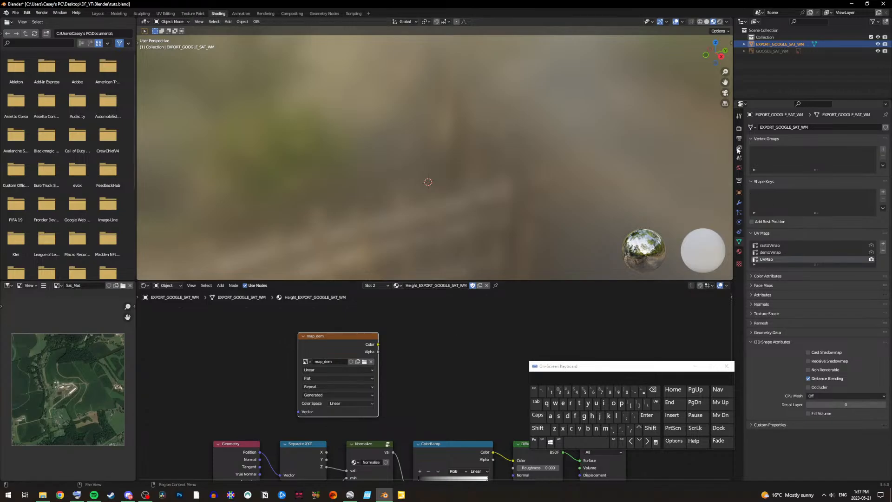
click(739, 129)
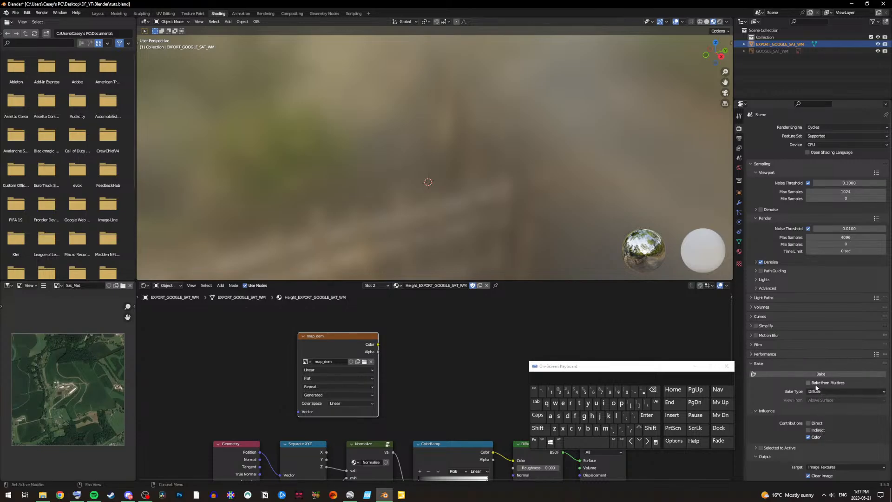
click(801, 374)
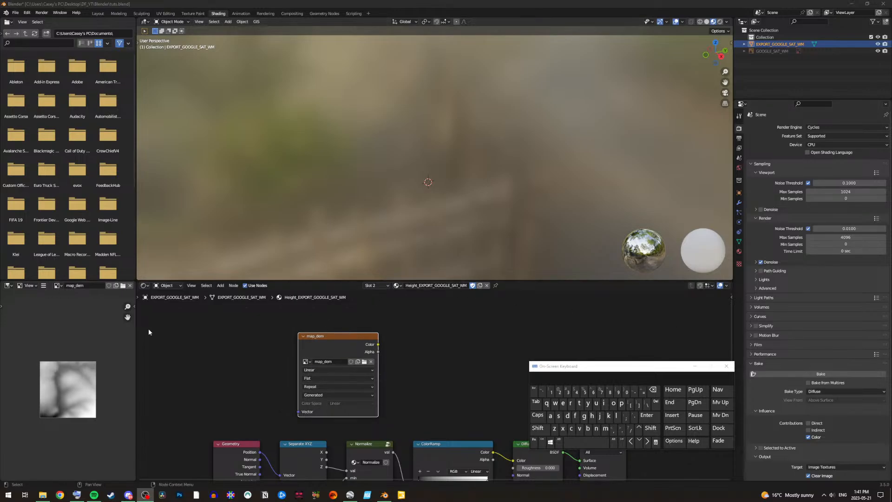
Step: Start saving the baked map_dem image to a file, creating and opening a Tuts folder inside the Blender project folder
scroll(62, 396, up, 2)
scroll(62, 395, up, 1)
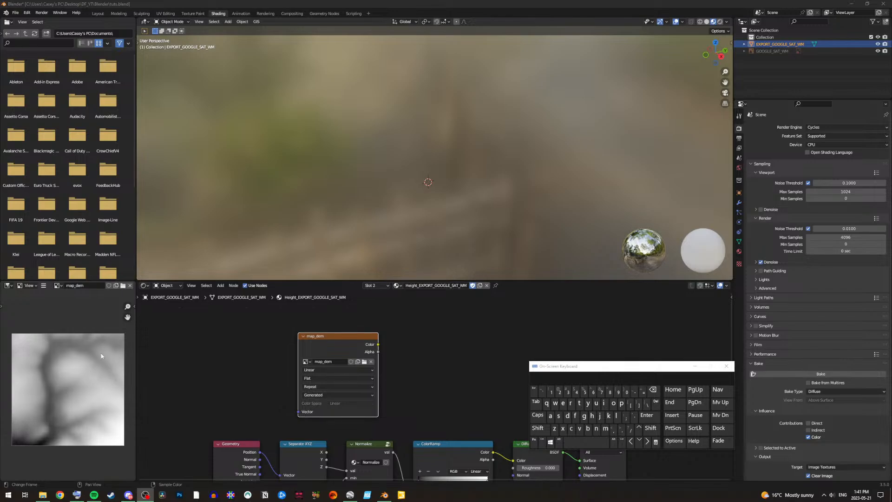
click(43, 285)
mouse_move(62, 301)
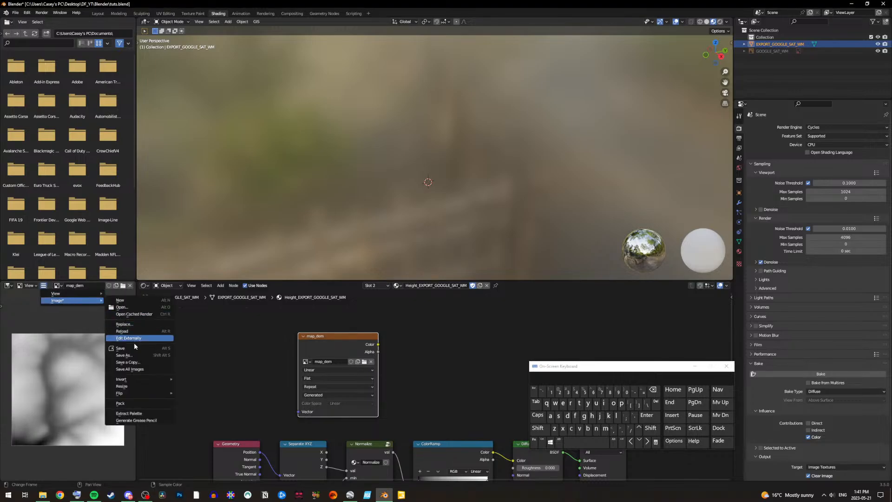
click(137, 355)
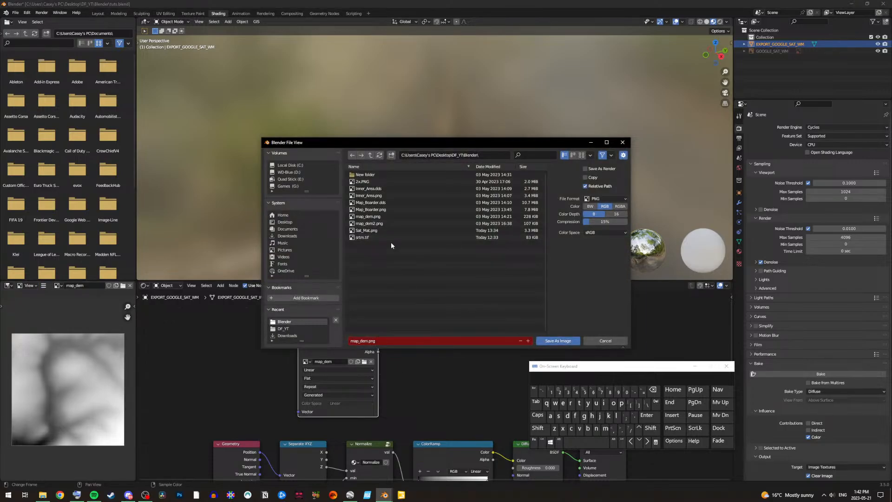
right_click(391, 280)
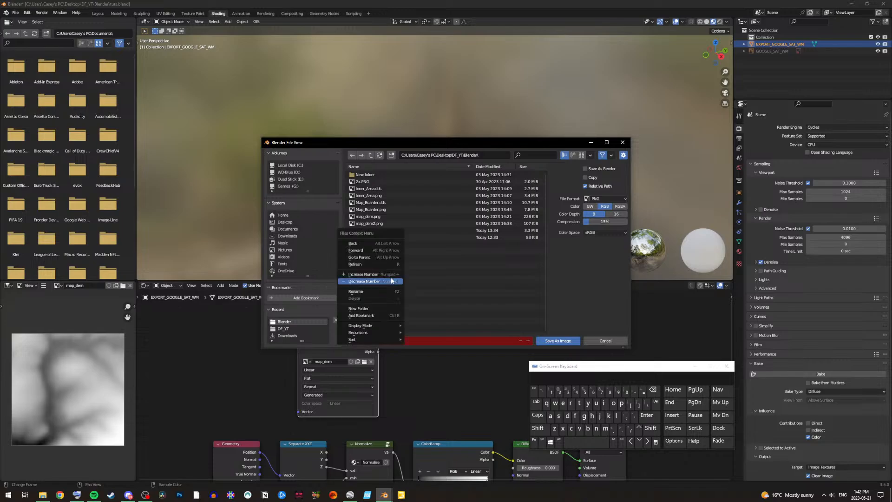
click(391, 309)
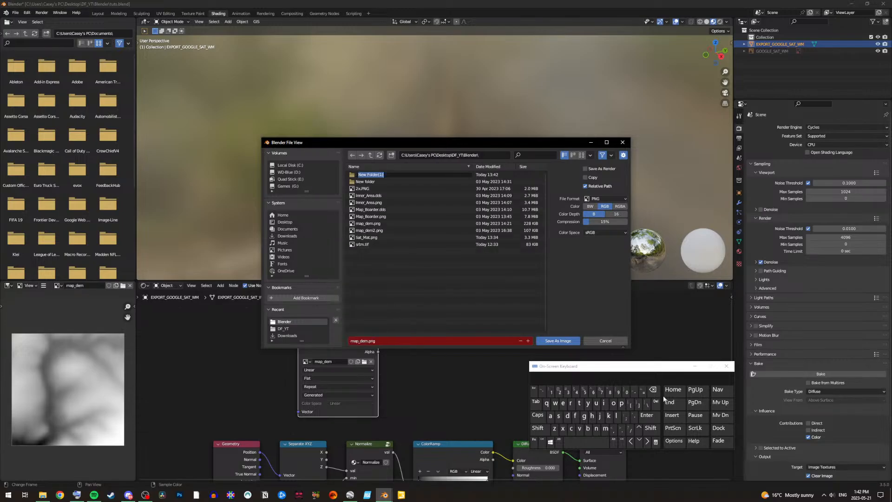
click(538, 428)
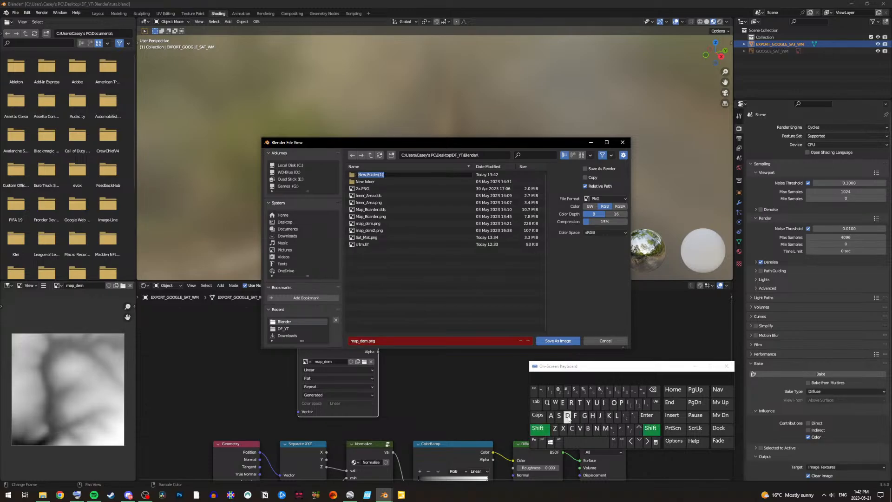
click(580, 403)
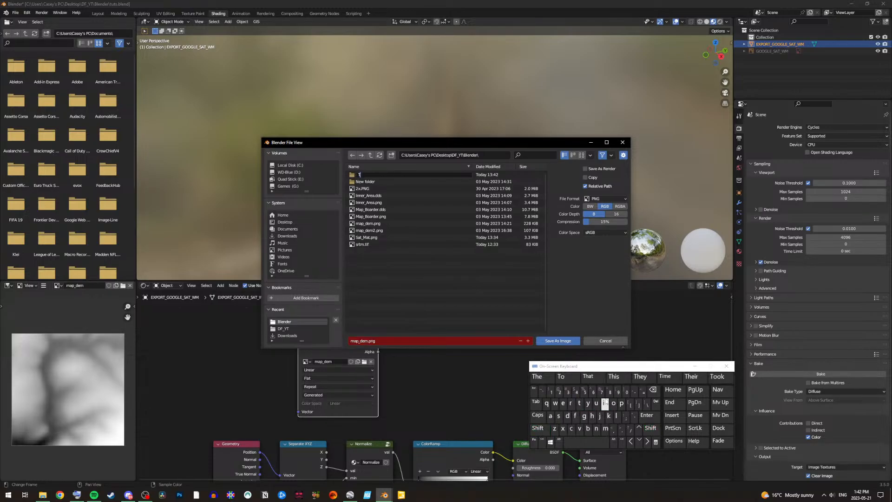
click(596, 403)
click(547, 380)
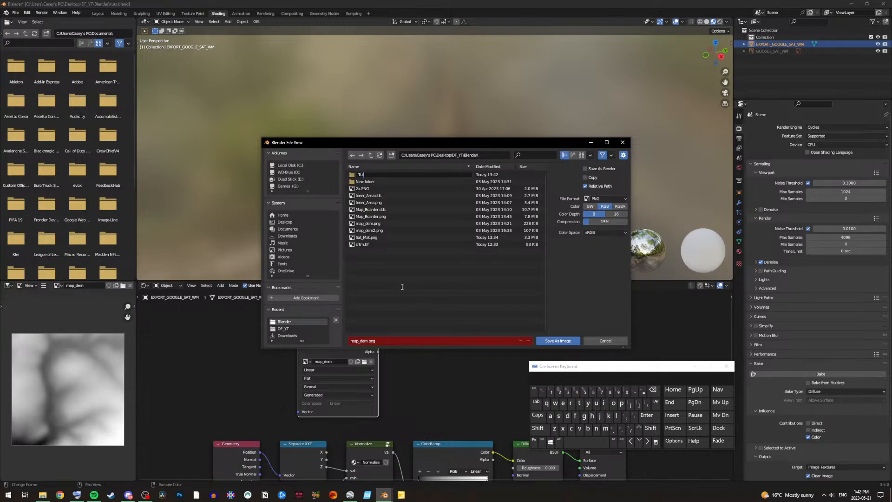
click(558, 416)
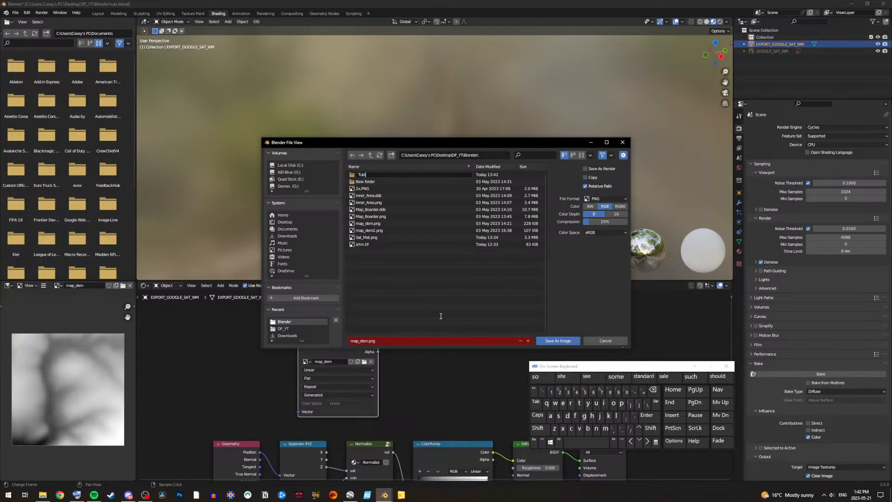
click(376, 167)
double_click(363, 182)
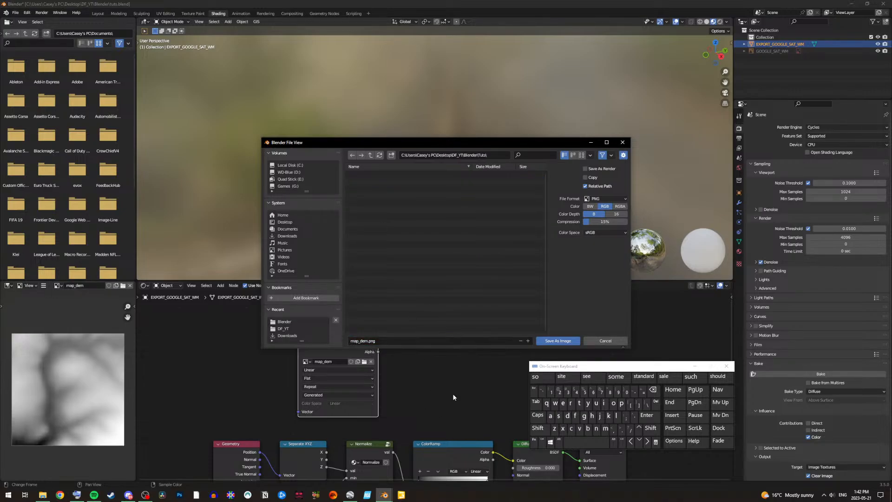
Step: Save map_dem.png in the Tuts folder as a BW PNG with 16-bit color depth and Linear color space
click(608, 214)
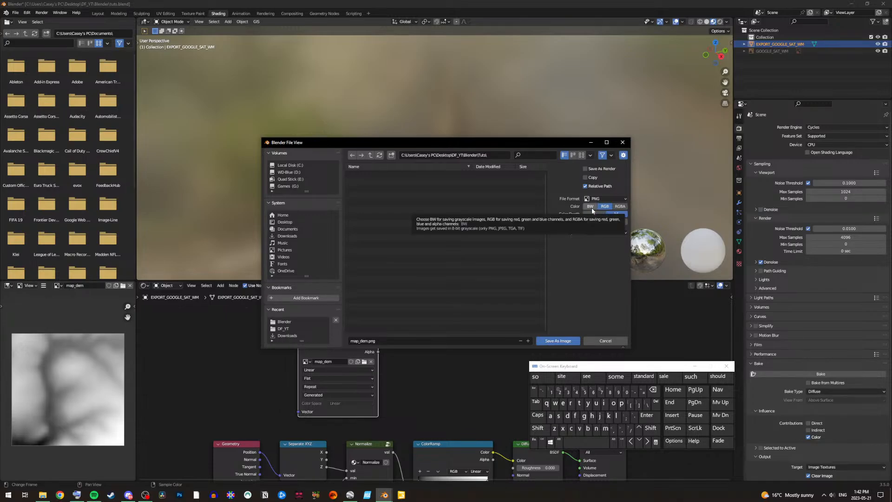
click(612, 198)
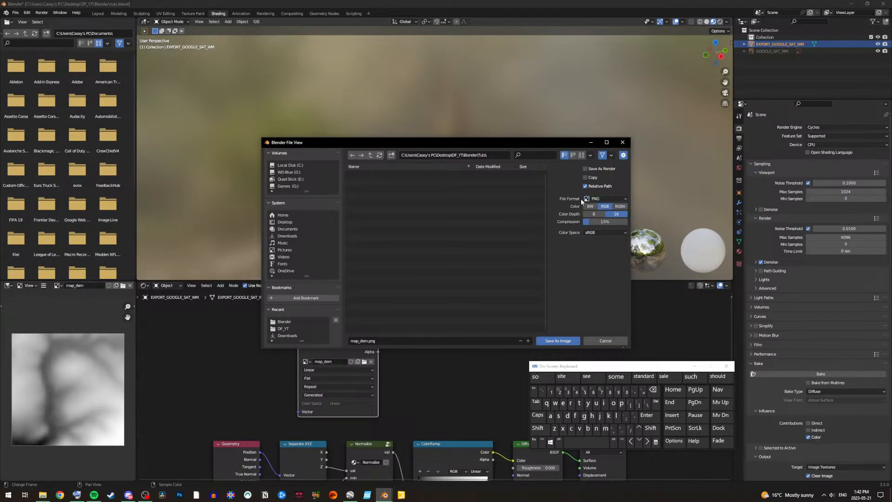
click(604, 232)
click(598, 259)
click(592, 206)
click(554, 342)
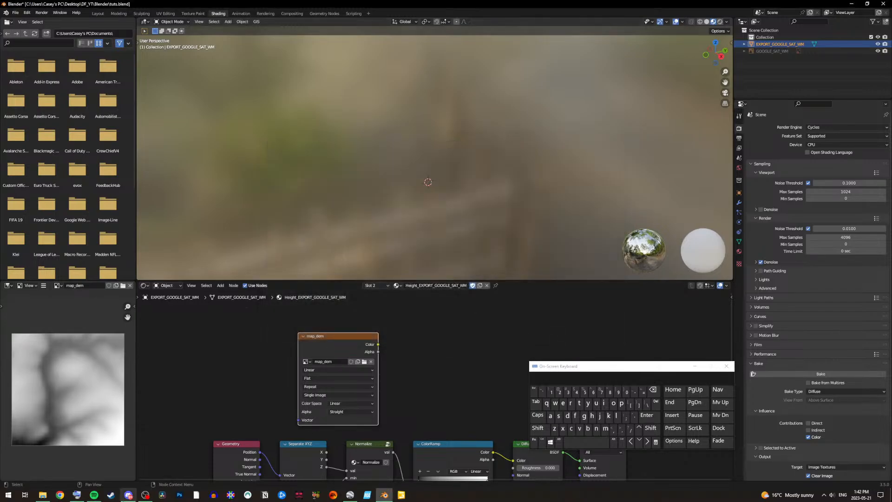
click(43, 494)
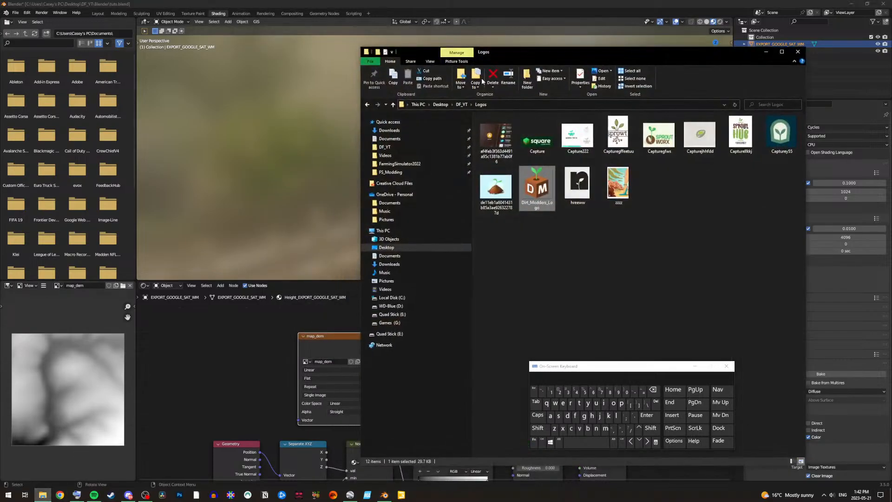
click(464, 104)
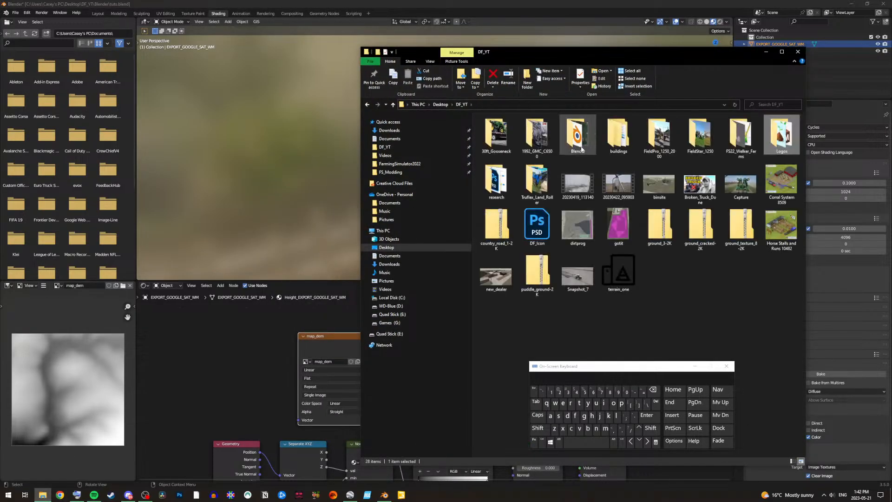
double_click(579, 132)
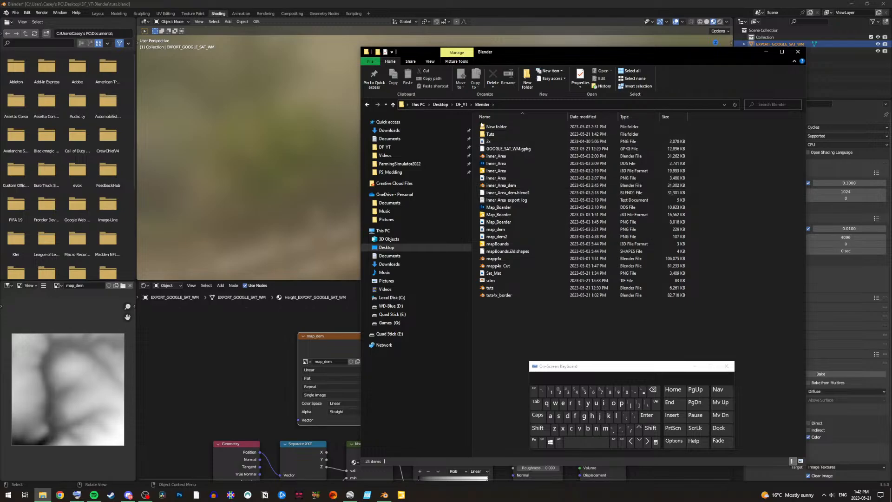
click(464, 105)
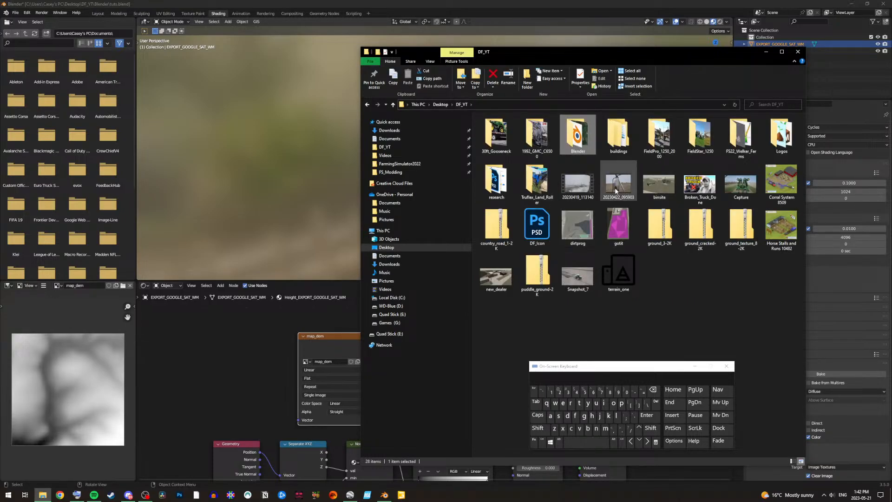
double_click(586, 188)
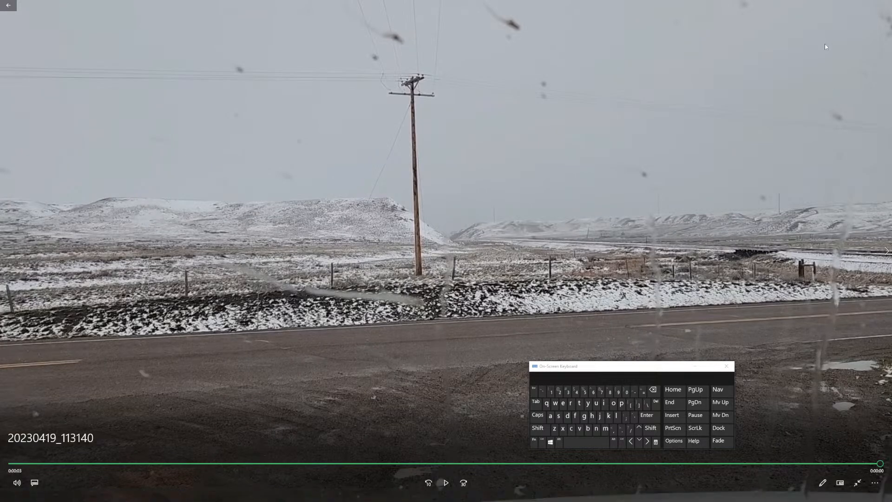
click(879, 4)
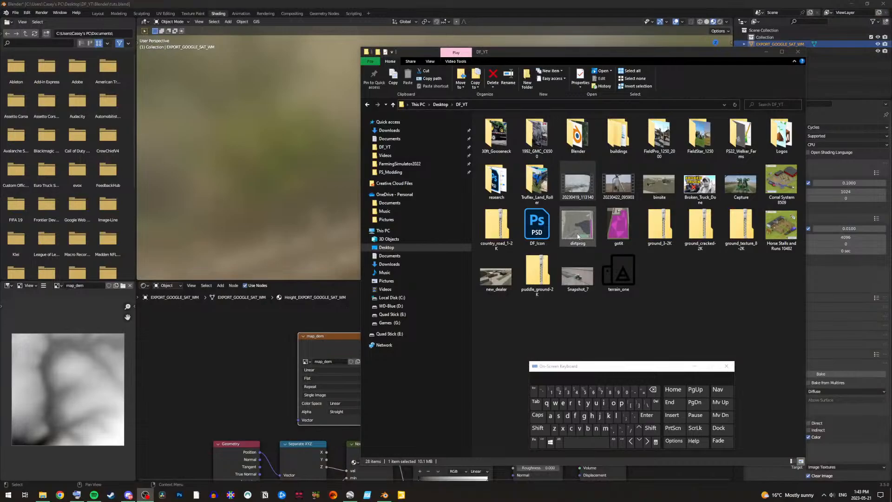
click(770, 54)
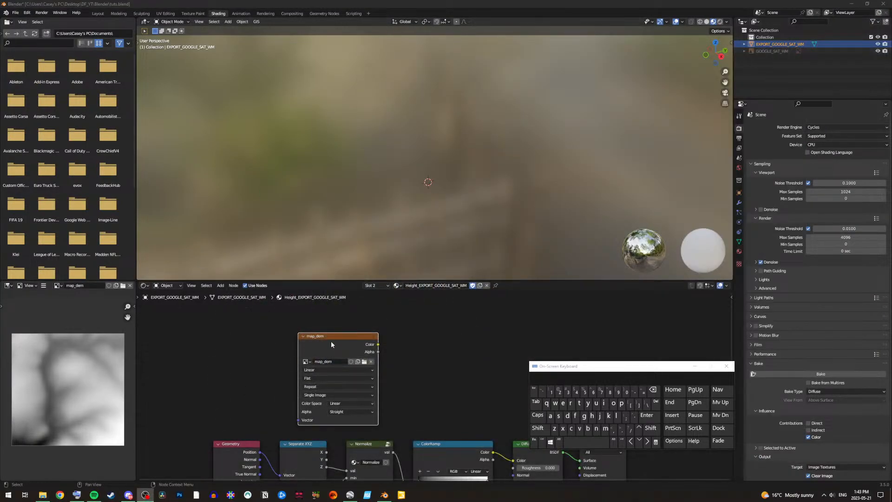
Step: Switch to File Explorer, open the Tuts folder inside the Blender project folder and view the saved map_dem image
click(42, 494)
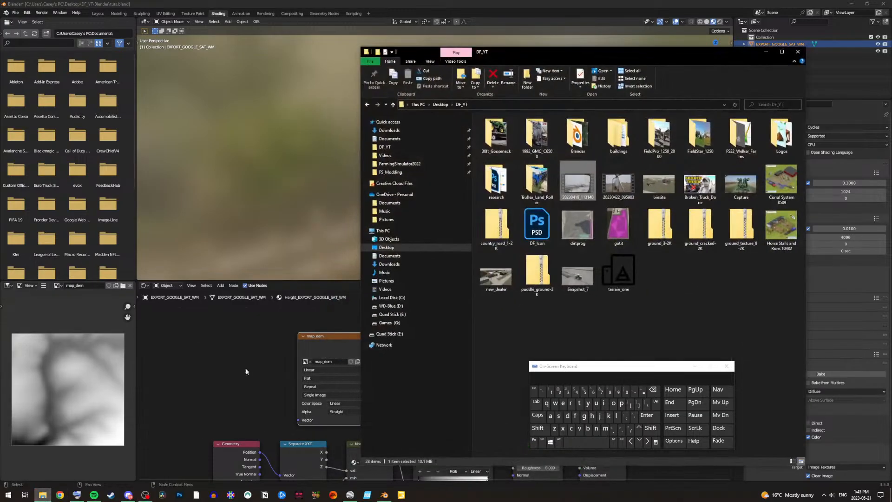
double_click(578, 153)
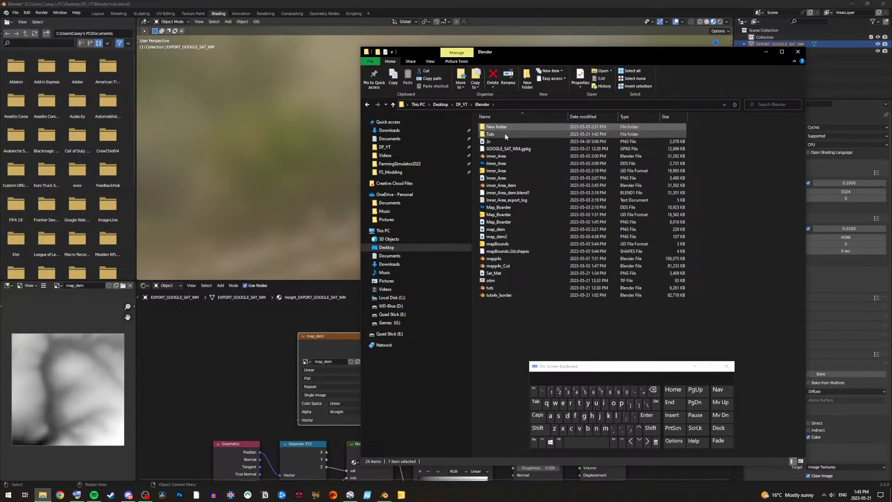
double_click(504, 134)
double_click(495, 132)
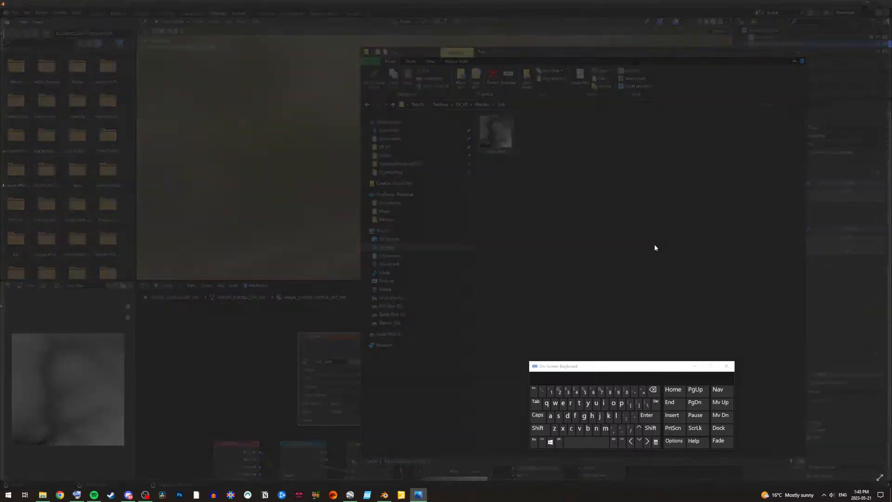
scroll(442, 217, up, 1)
scroll(450, 230, down, 1)
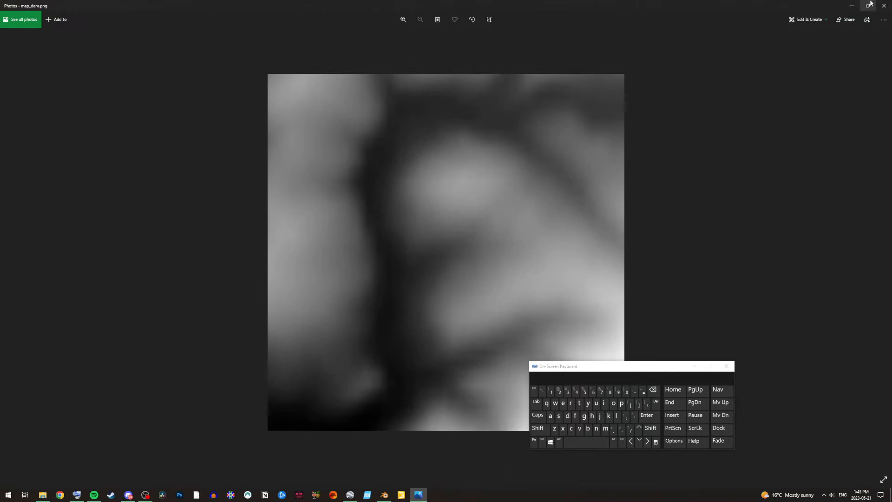
click(883, 5)
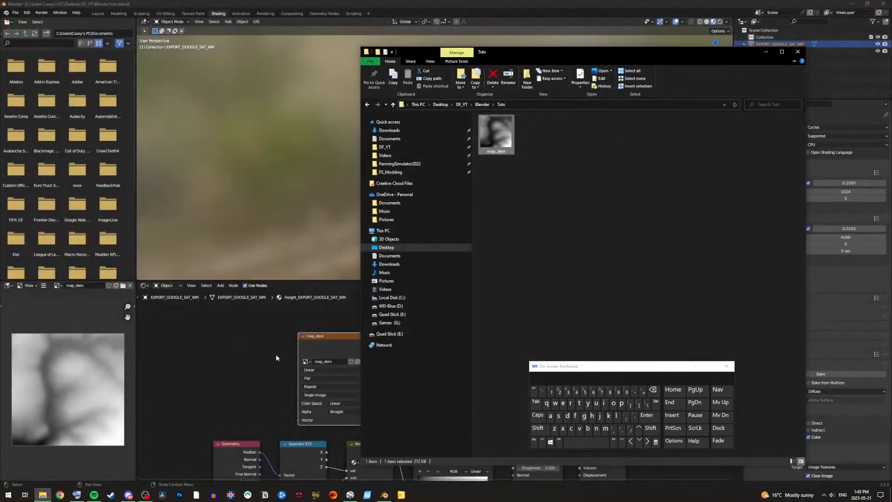
Step: Switch back to Blender and save the baked image over map_dem.png as an RGB PNG with 16-bit color depth and sRGB color space
click(272, 299)
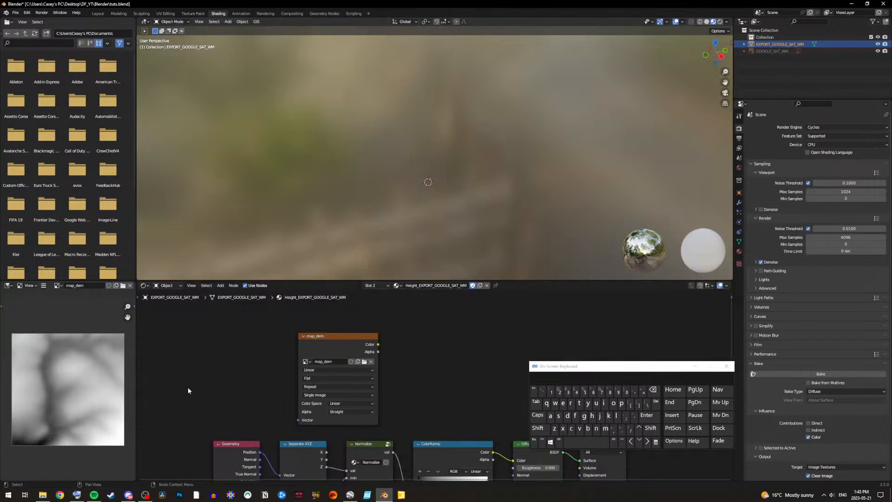
click(43, 285)
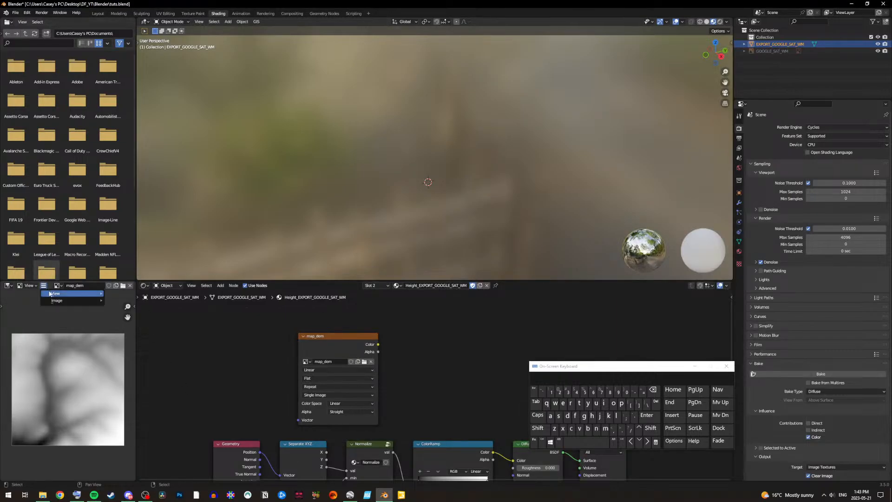
mouse_move(75, 295)
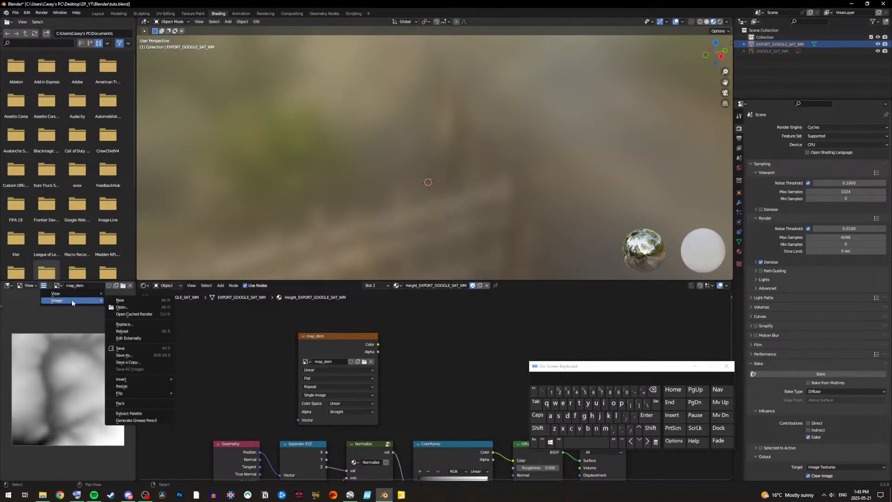
click(151, 356)
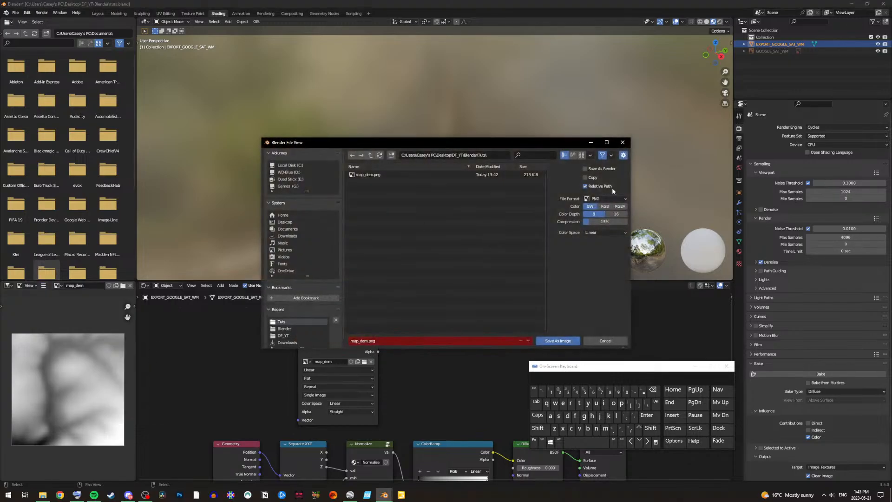
click(612, 233)
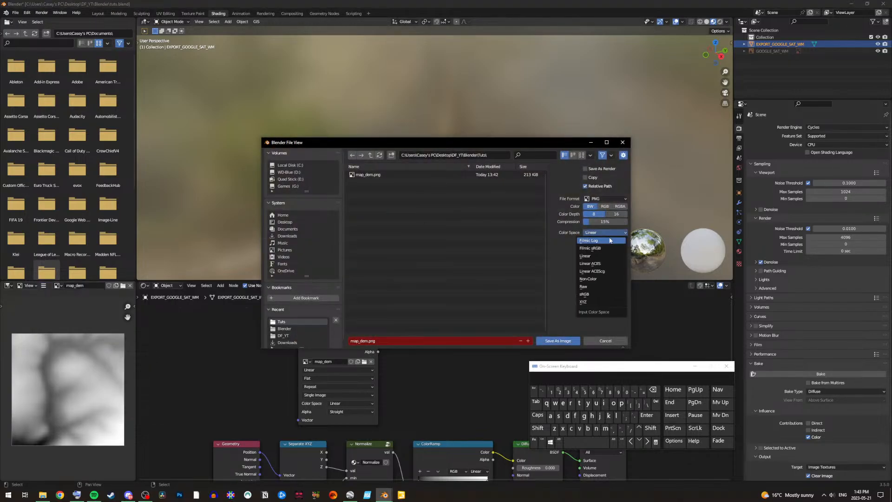
click(597, 294)
click(605, 207)
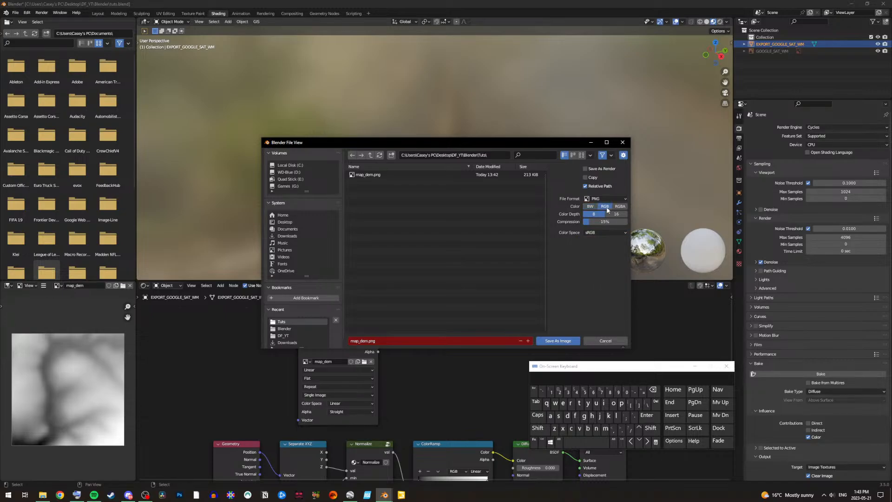
click(612, 214)
click(549, 341)
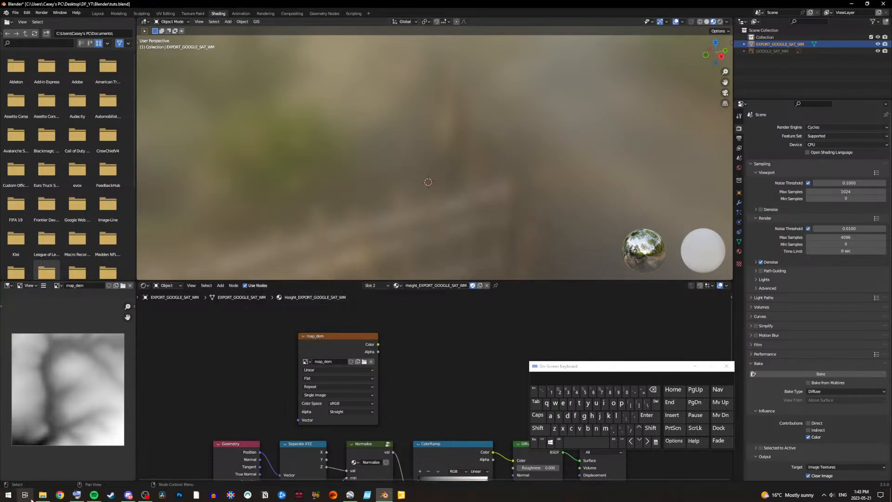
Step: Open the re-saved map_dem image from the Tuts folder and examine its dark low areas up close for smooth height gradients
click(43, 495)
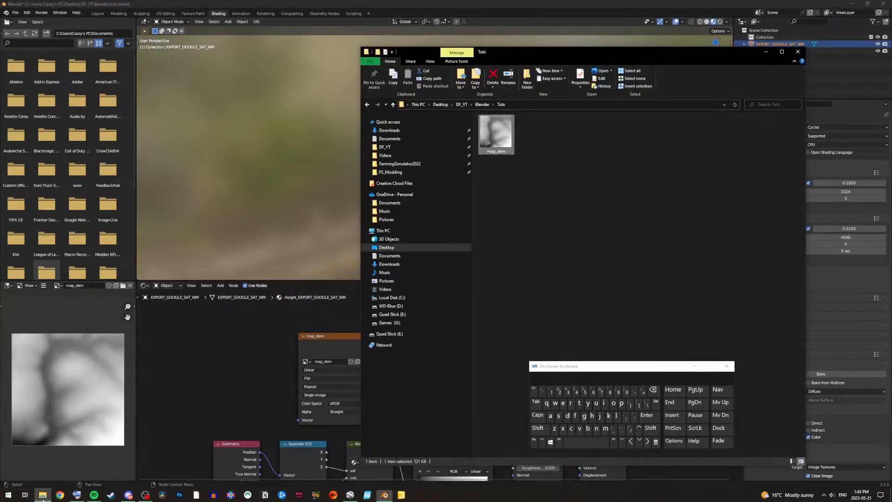
double_click(503, 141)
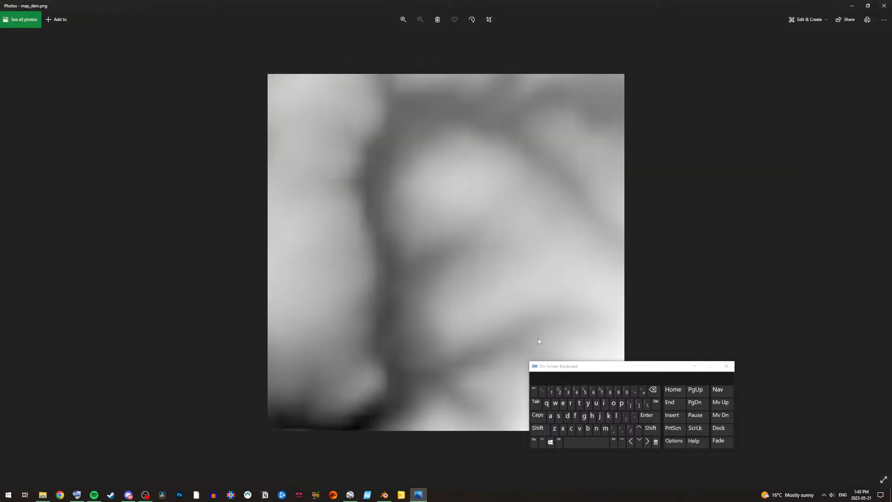
drag(618, 370, 723, 364)
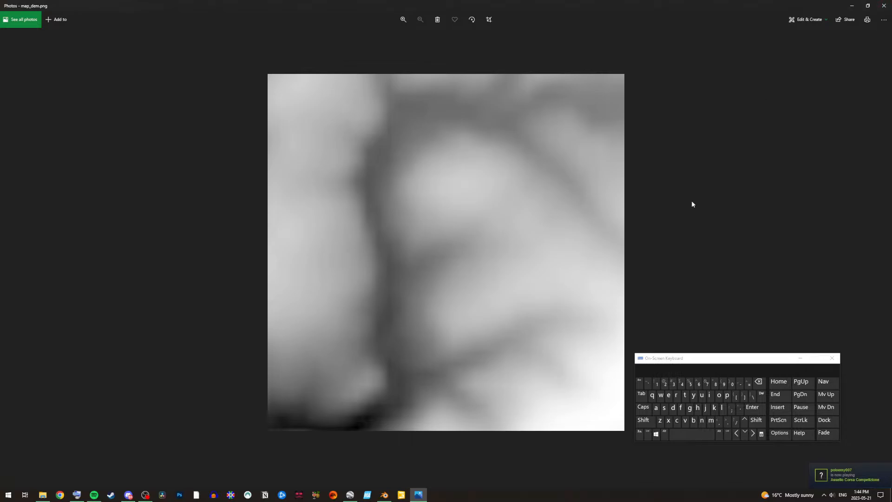
scroll(518, 277, up, 1)
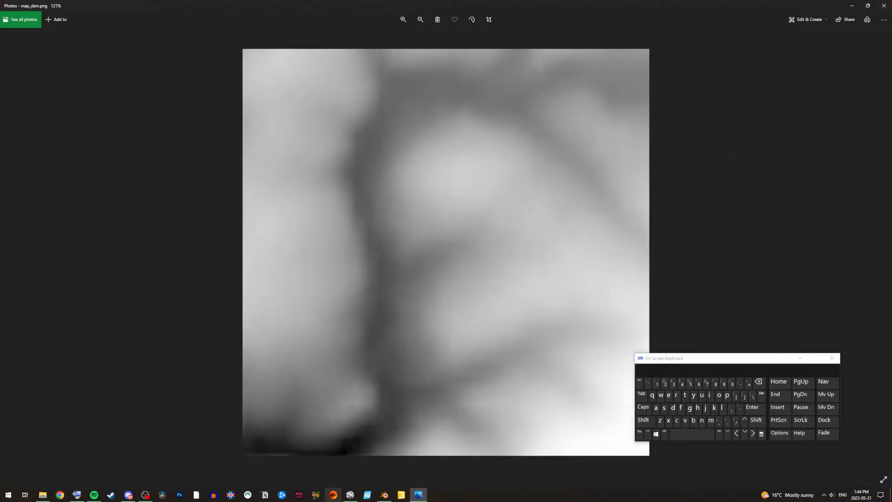
scroll(316, 439, up, 5)
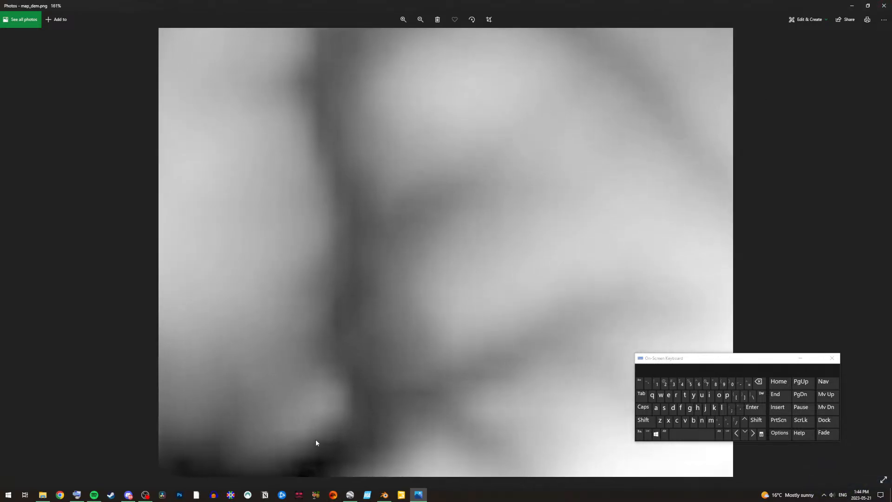
scroll(363, 421, up, 3)
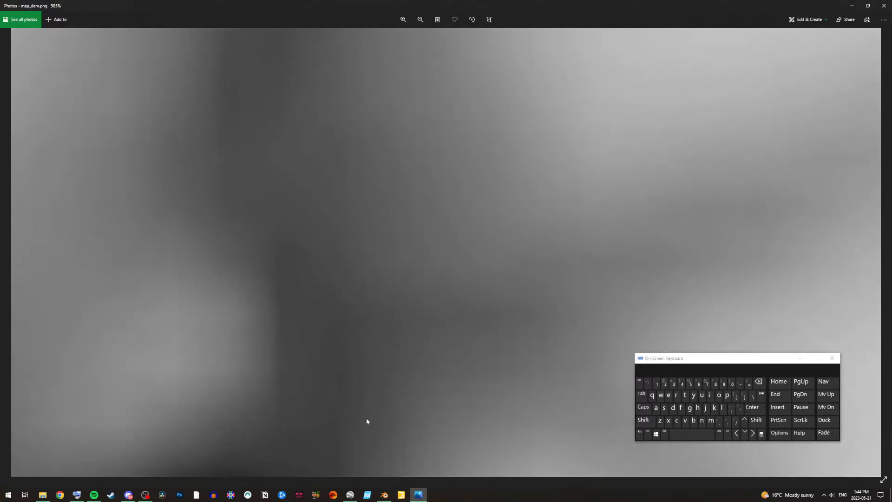
drag(332, 365, 532, 109)
drag(321, 402, 411, 302)
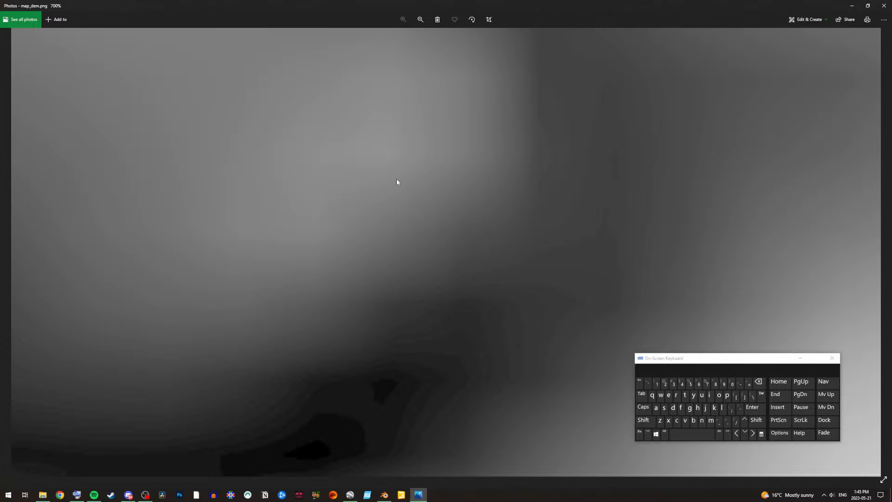
scroll(399, 195, down, 5)
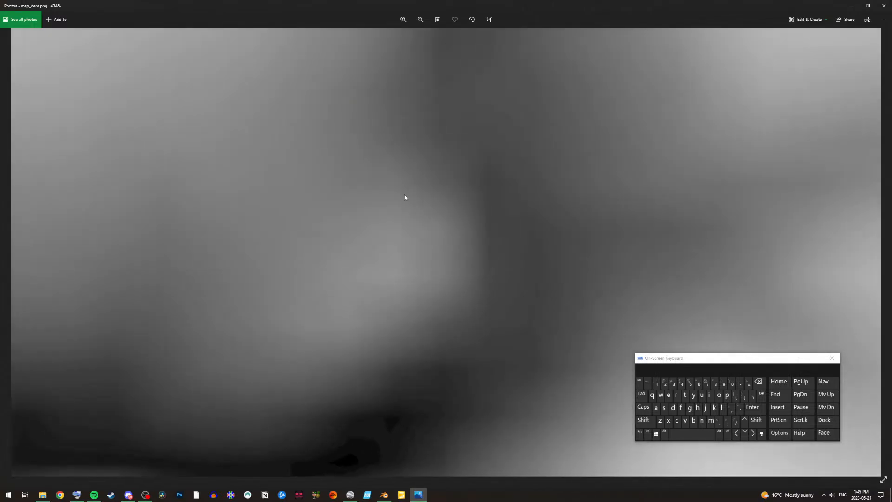
scroll(401, 210, down, 5)
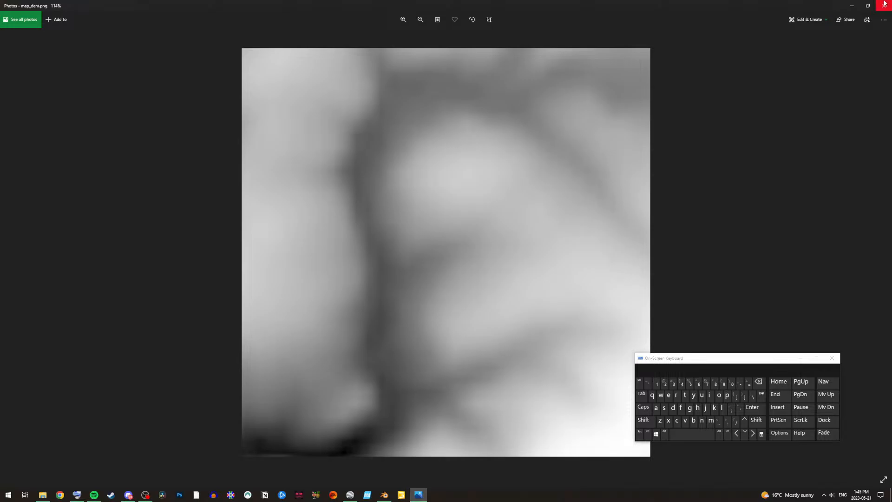
click(883, 4)
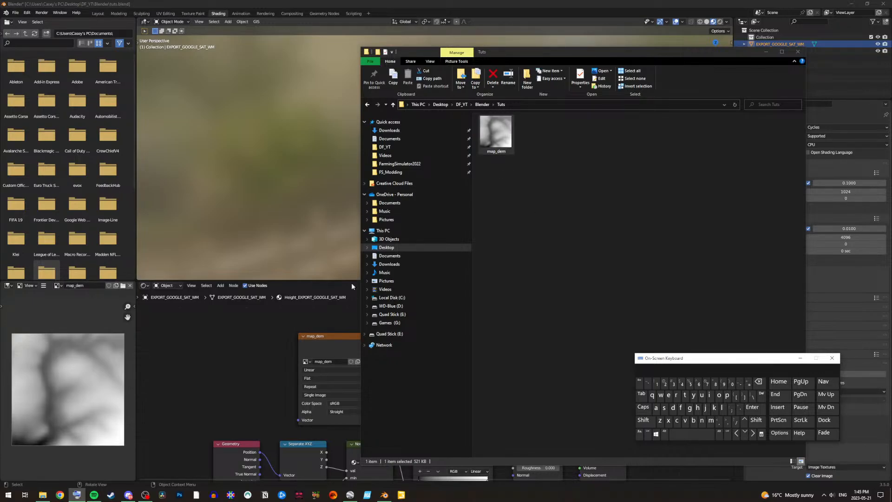
Step: Return to Blender's Layout workspace and save the tuts.blend project
click(240, 348)
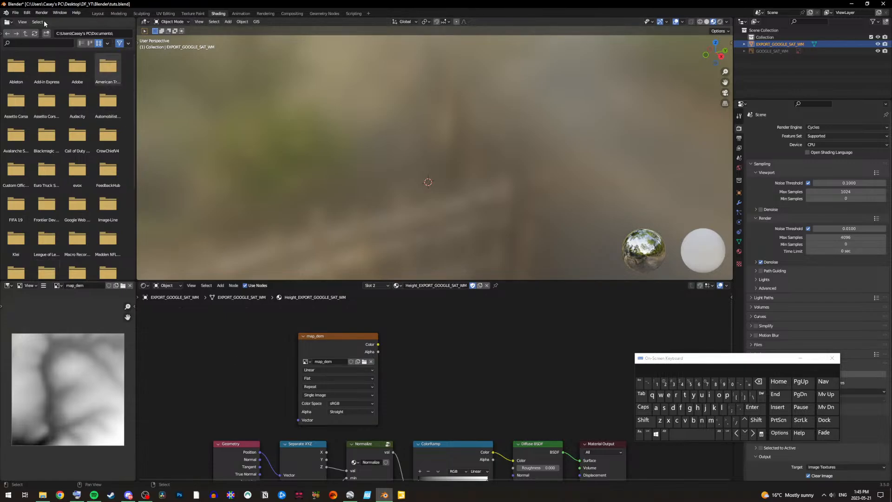
click(97, 14)
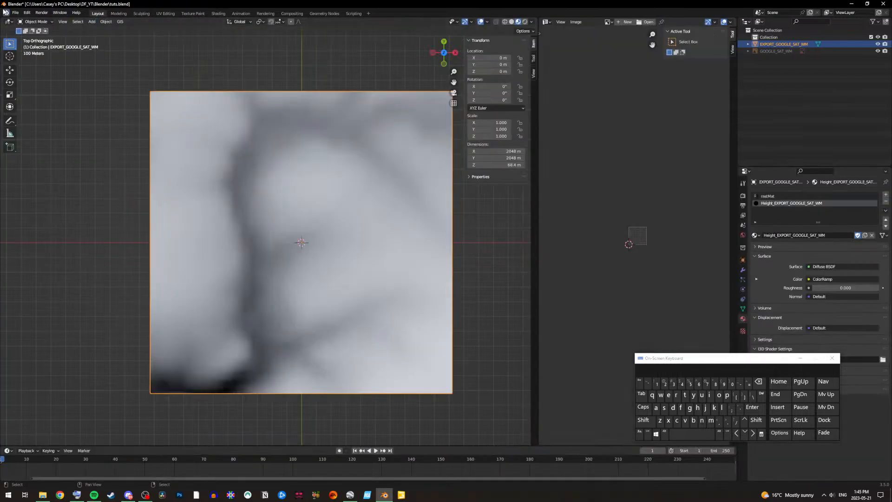
click(15, 13)
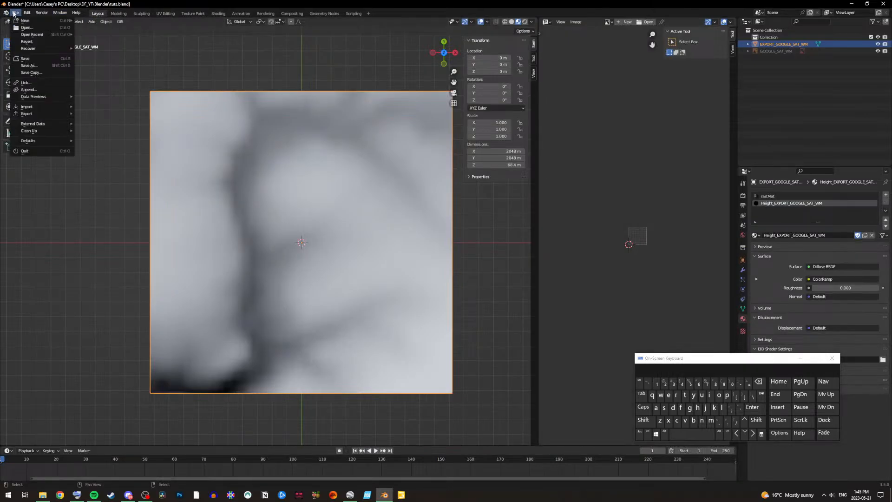
click(23, 59)
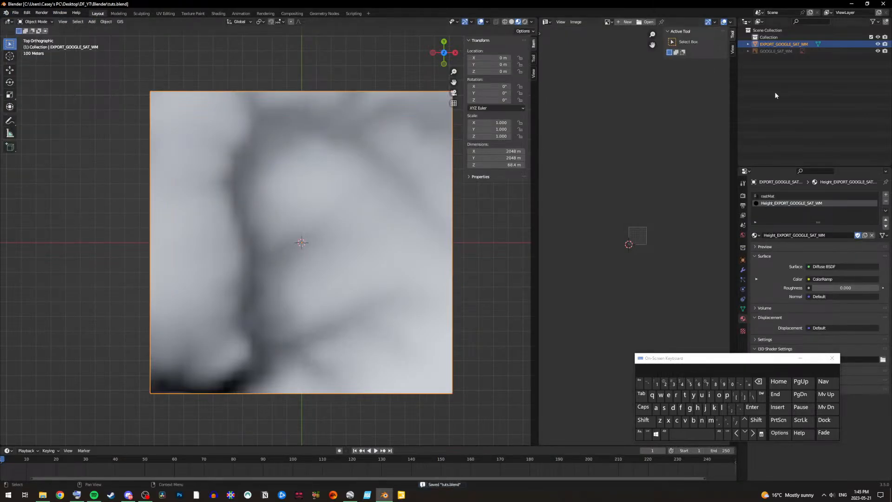
Step: Switch to File Explorer, go up to the Blender project folder and open the tuts4x_border file in Blender
click(851, 4)
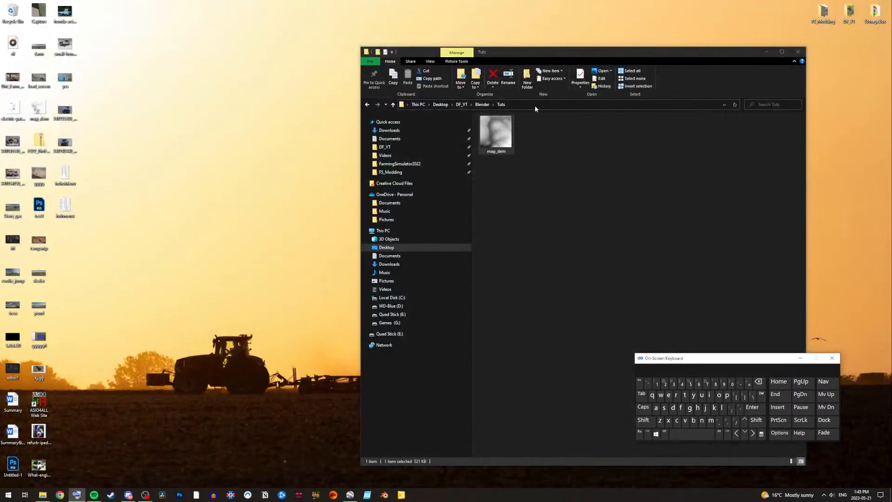
click(481, 105)
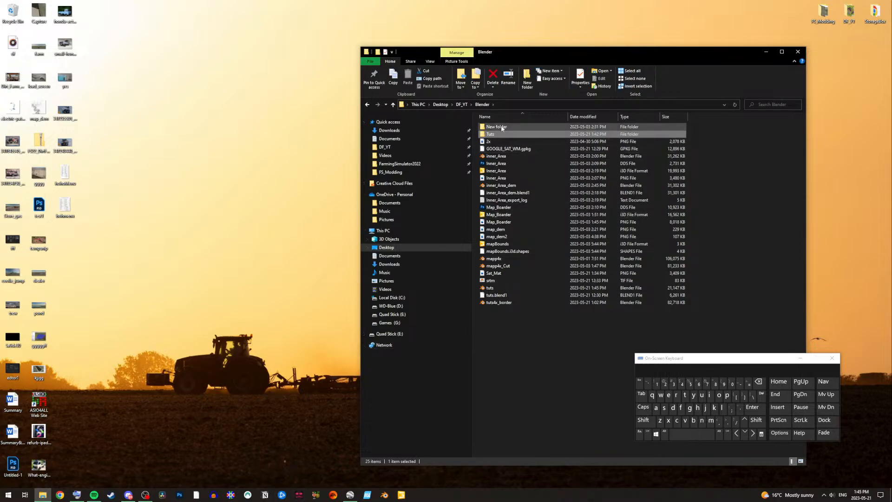
double_click(508, 303)
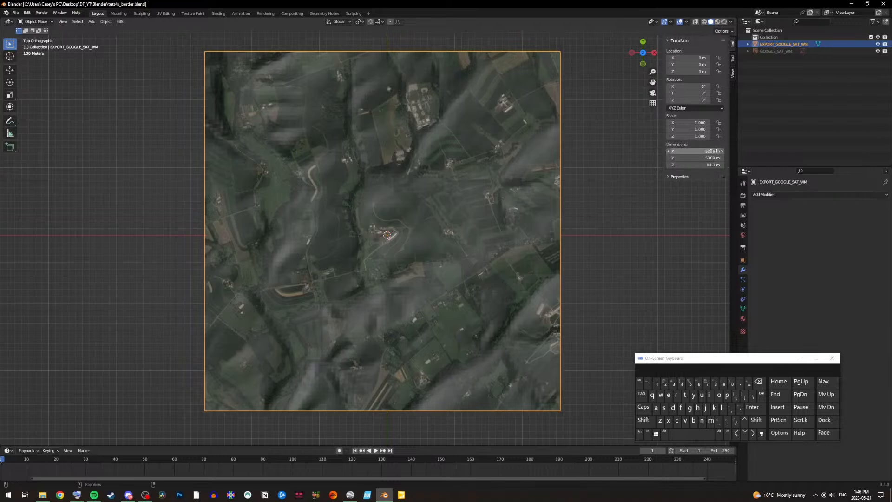
Step: Add a new UV map to the EXPORT_GOOGLE_SAT_WM terrain mesh
click(742, 308)
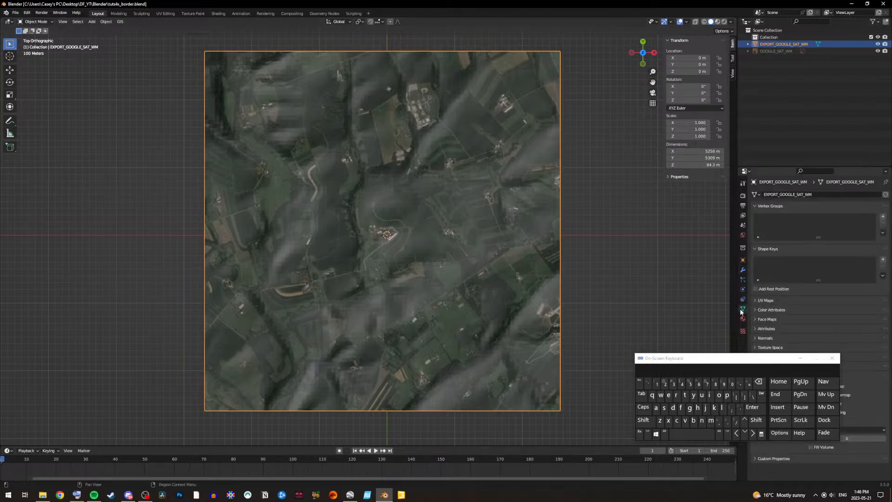
drag(728, 371, 612, 415)
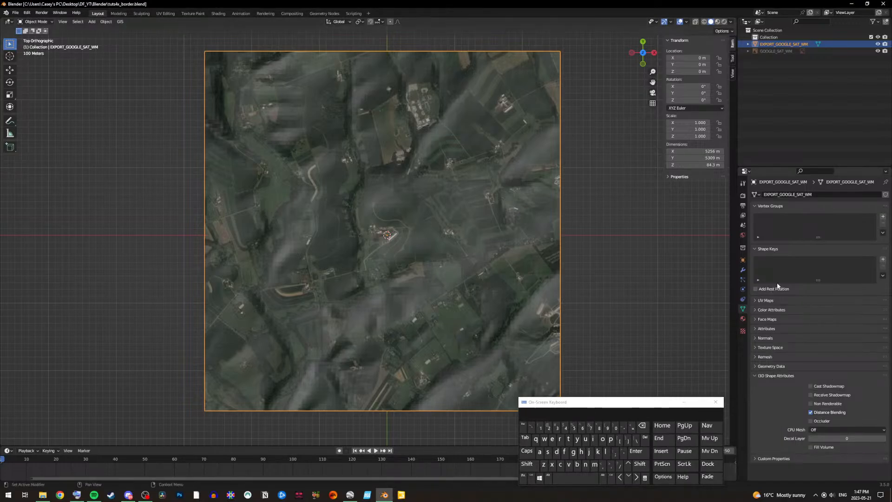
click(756, 300)
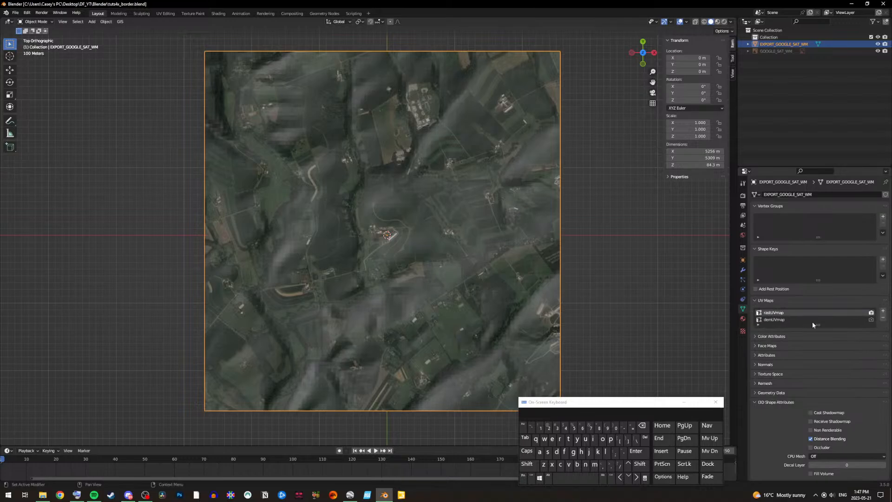
click(882, 310)
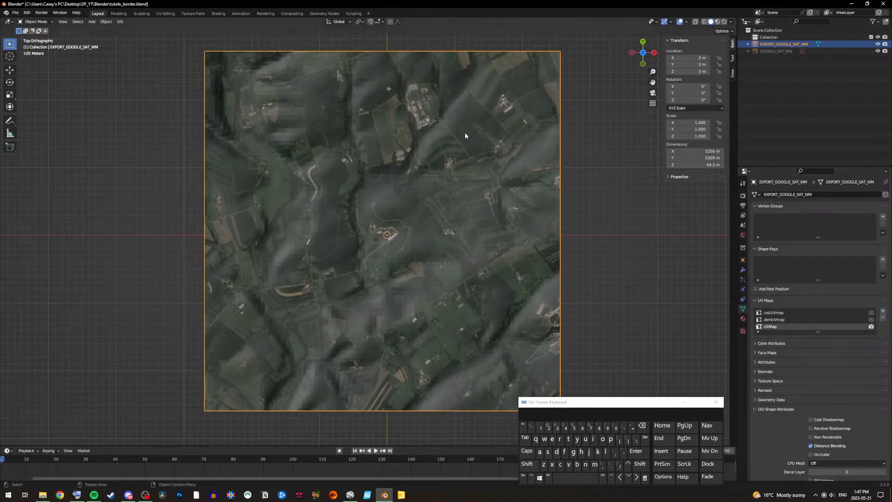
Step: Split the 3D viewport vertically near its middle and turn the new area into a UV Editor
right_click(513, 31)
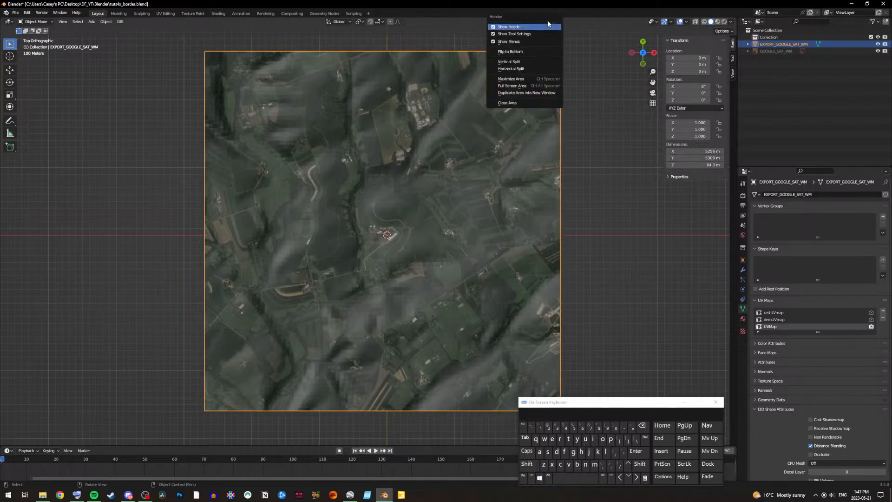
click(538, 63)
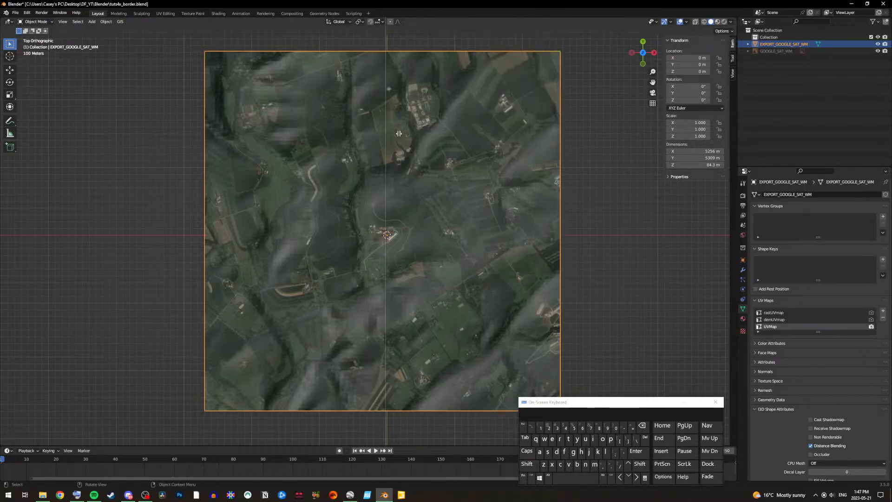
click(397, 134)
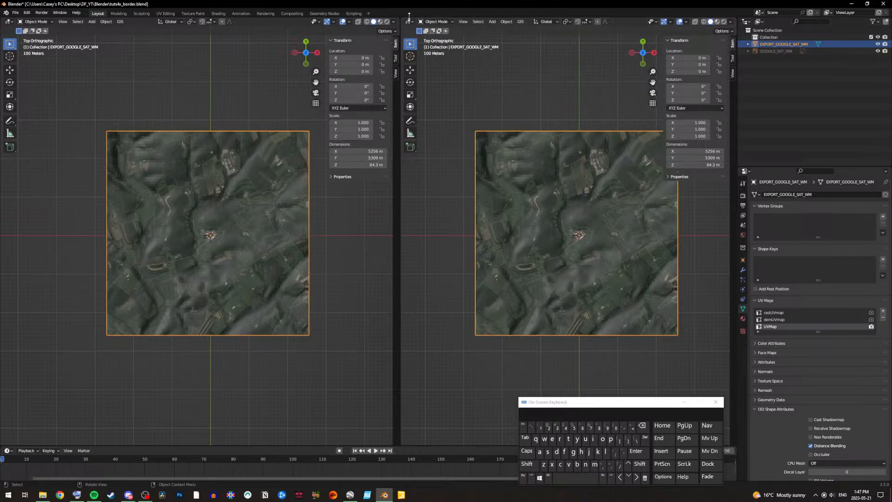
click(408, 21)
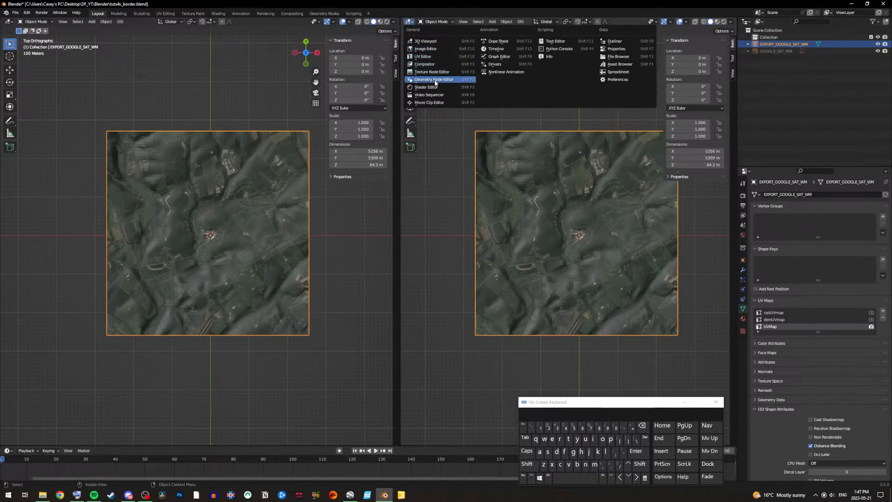
click(424, 49)
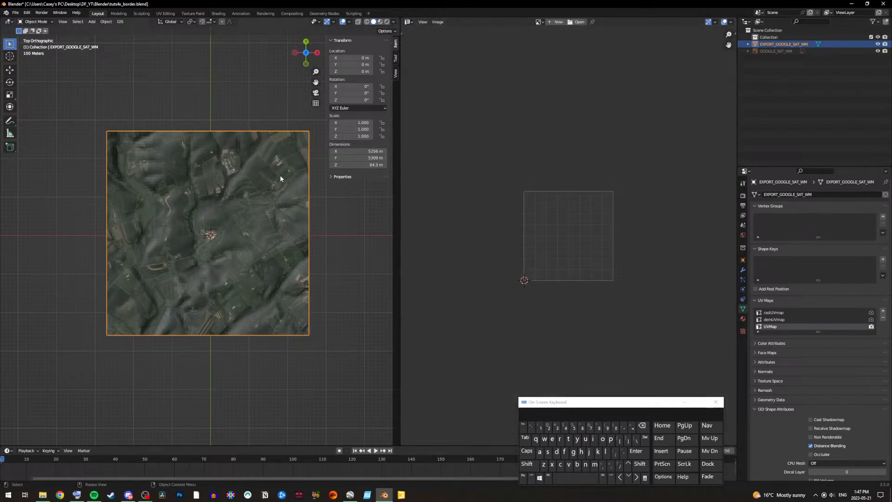
Step: Put the terrain into Edit Mode, select its entire mesh and fit the satellite image in the UV Editor
click(36, 22)
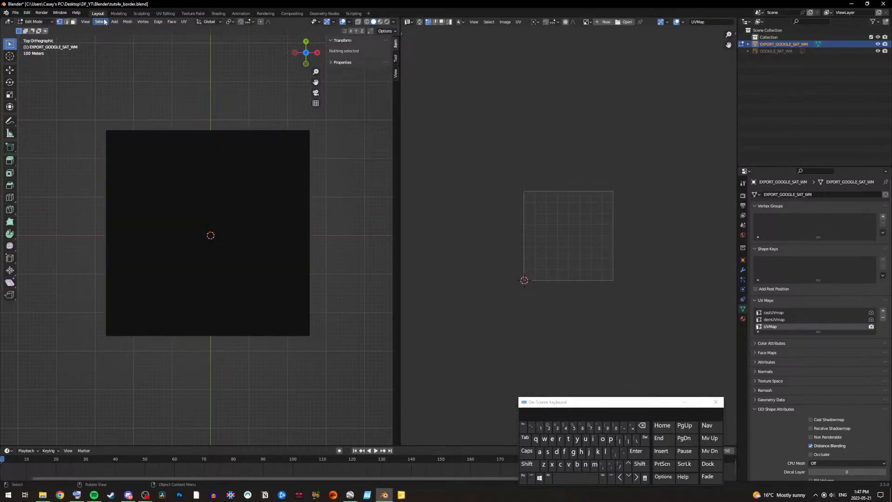
click(106, 22)
click(105, 30)
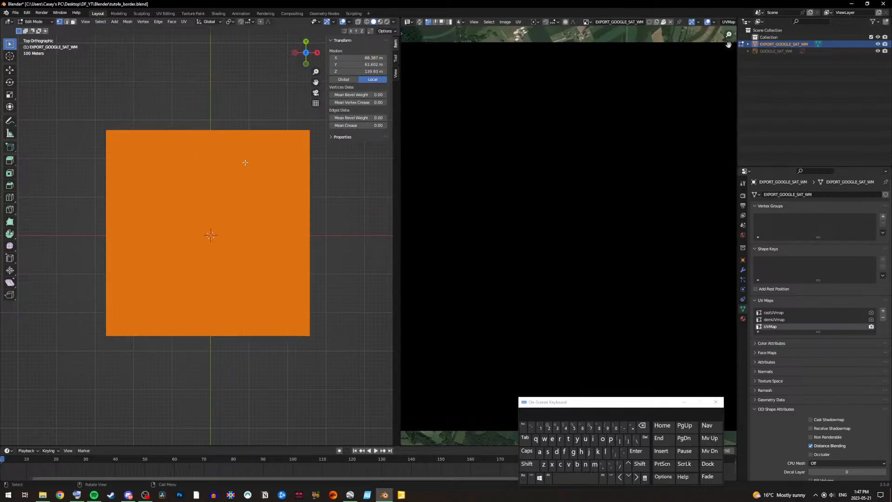
key(Home)
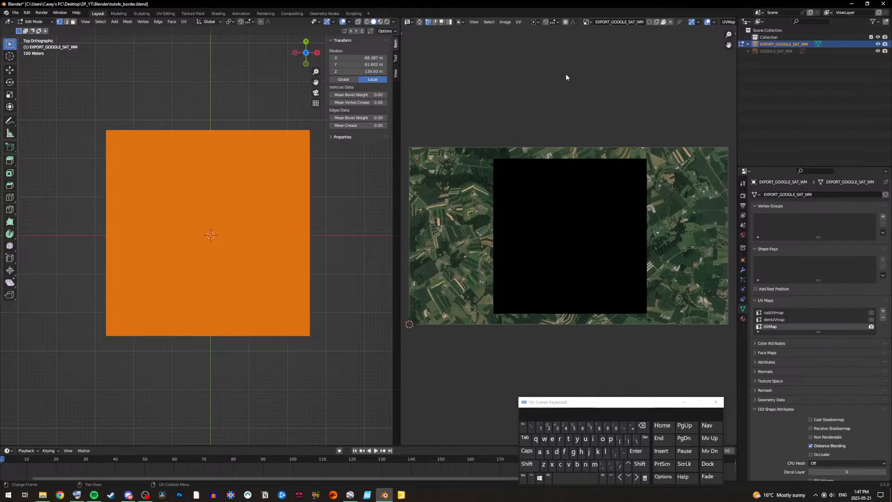
Step: In the Shading workspace, add an Image Texture node above the rastMat nodes and start a new image for it
click(217, 15)
key(Home)
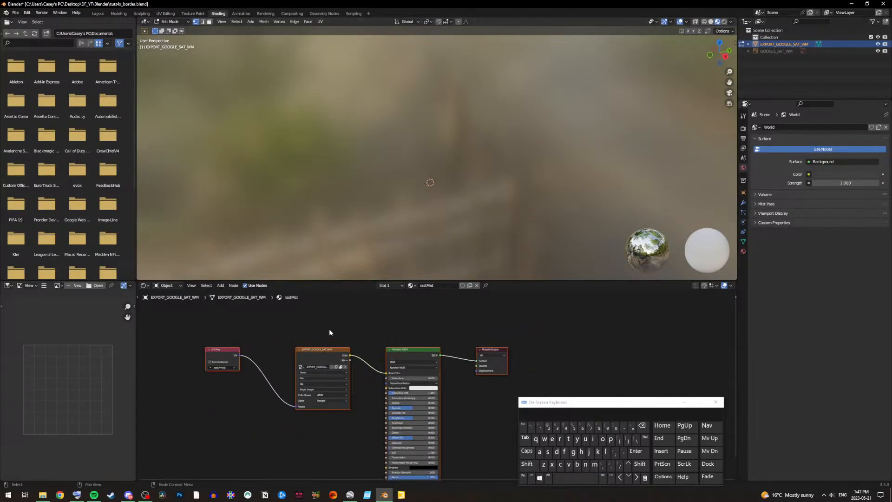
middle_drag(327, 332, 316, 393)
click(221, 286)
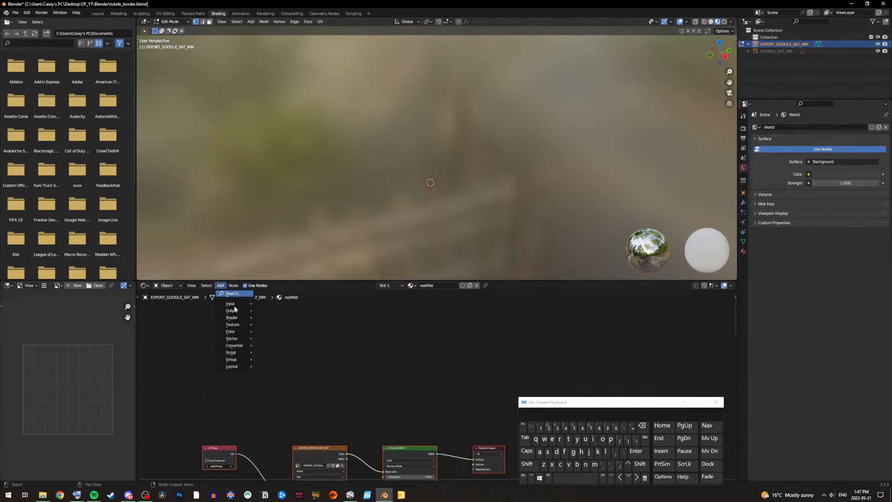
mouse_move(233, 324)
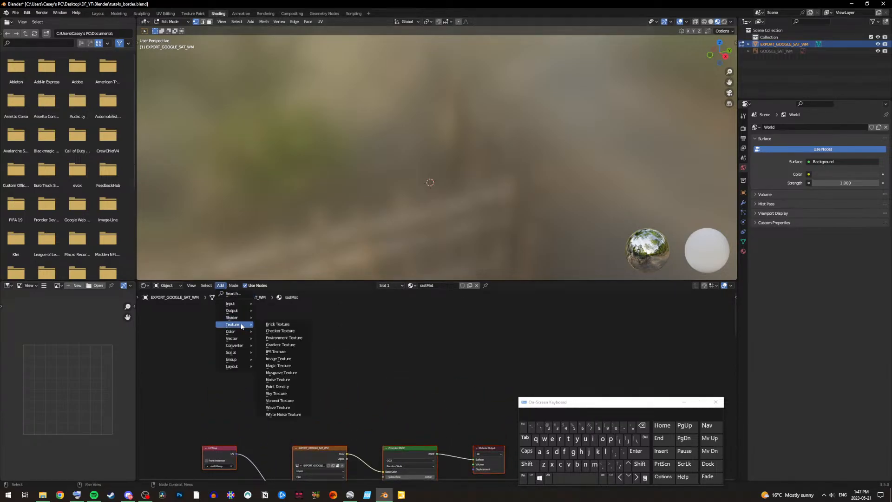
click(278, 359)
click(308, 368)
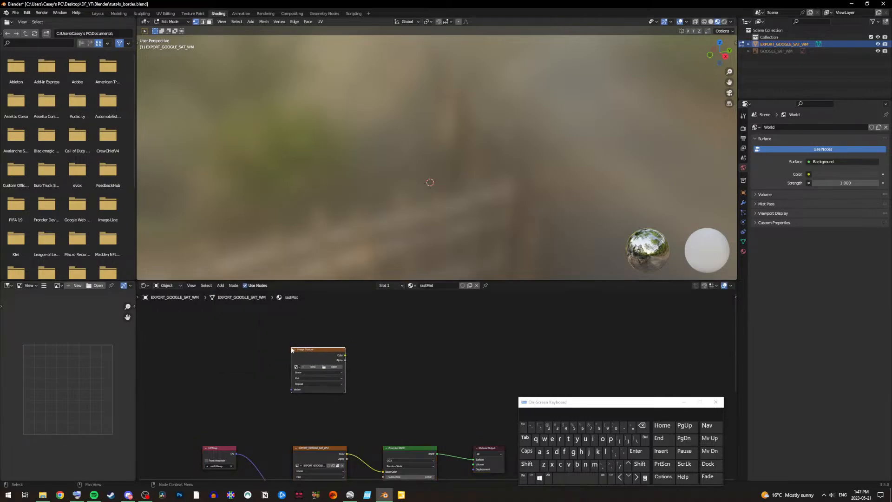
click(311, 367)
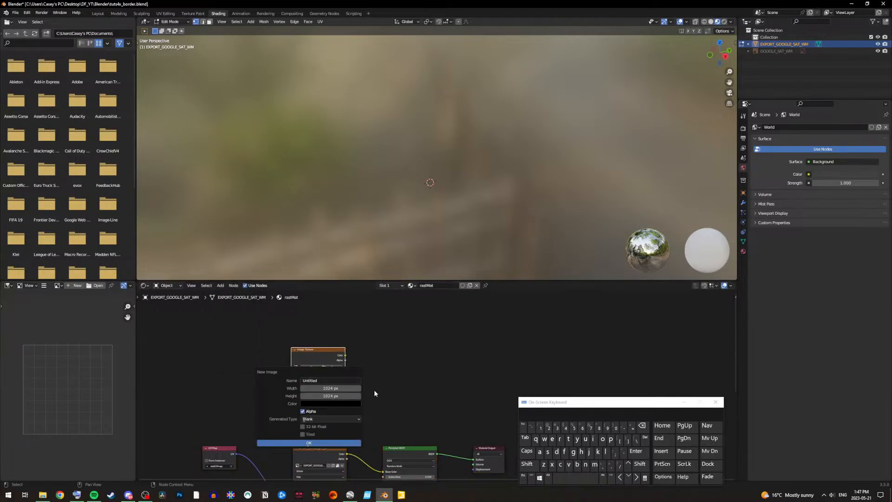
Step: Set the new image's width to 4096 px
click(343, 386)
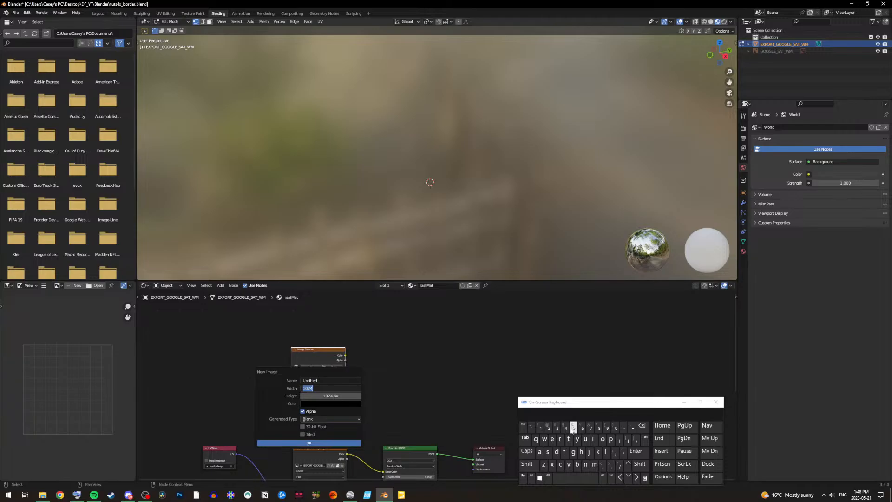
click(549, 429)
click(644, 428)
click(565, 428)
click(615, 428)
click(607, 428)
click(582, 428)
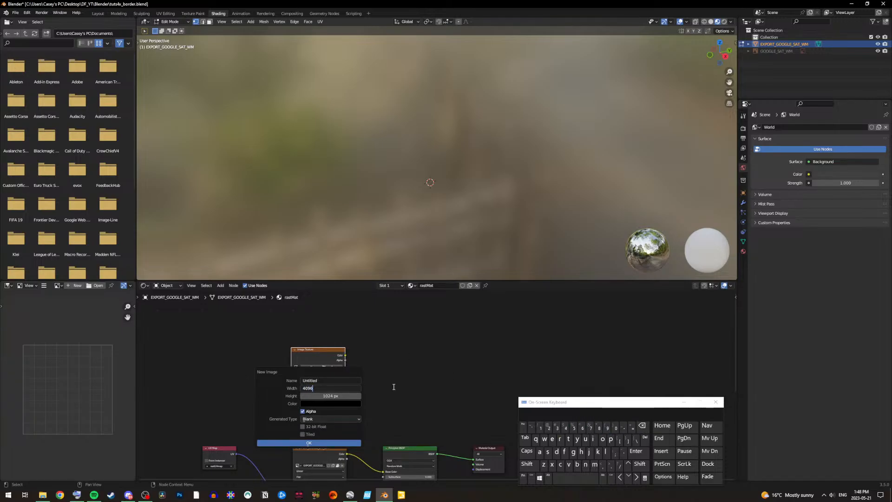
Step: Set the new image's height to 2048 px
click(344, 396)
click(331, 396)
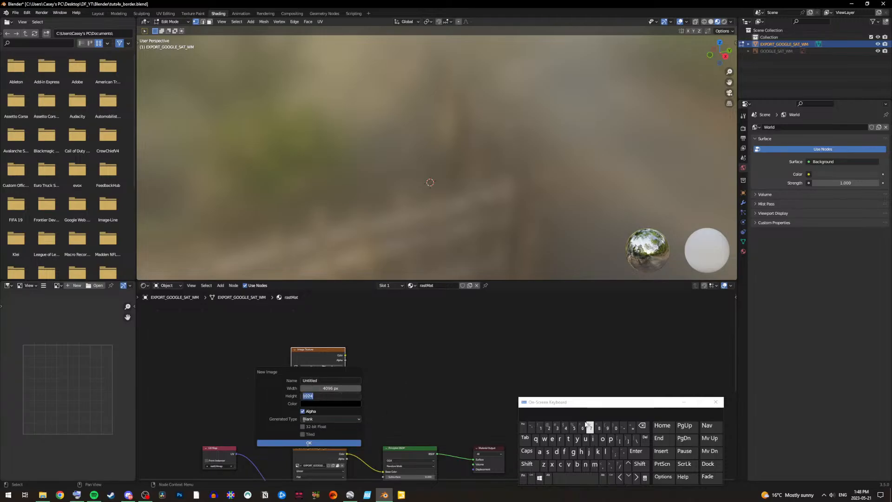
click(565, 428)
click(639, 428)
click(548, 427)
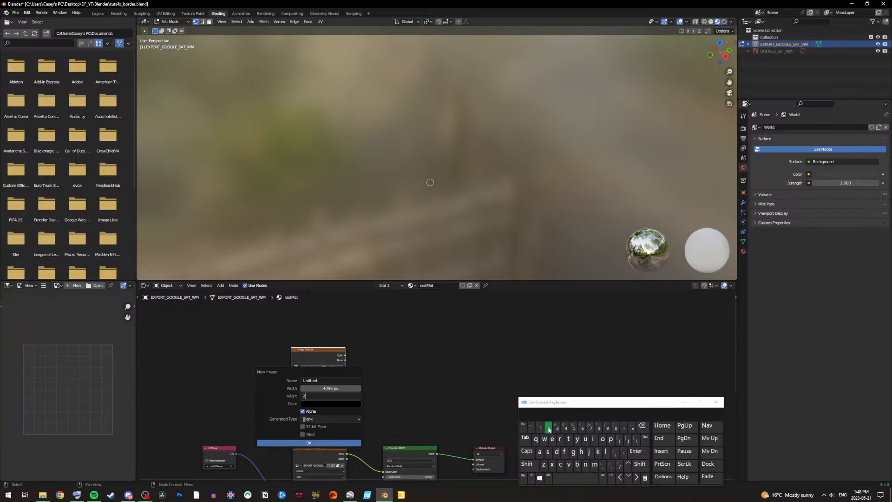
click(616, 427)
click(565, 428)
click(598, 428)
Step: Set the new image's width to 2048 px
click(327, 388)
click(327, 389)
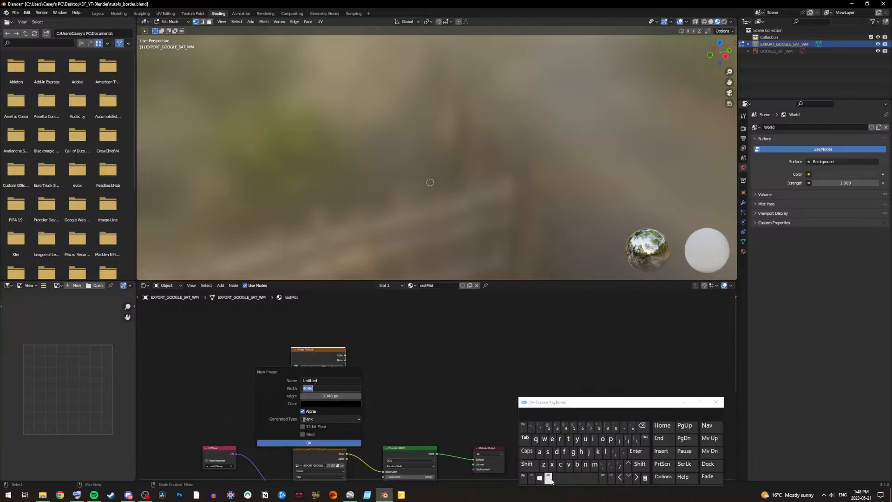
click(548, 427)
click(616, 427)
click(565, 427)
click(598, 427)
click(276, 382)
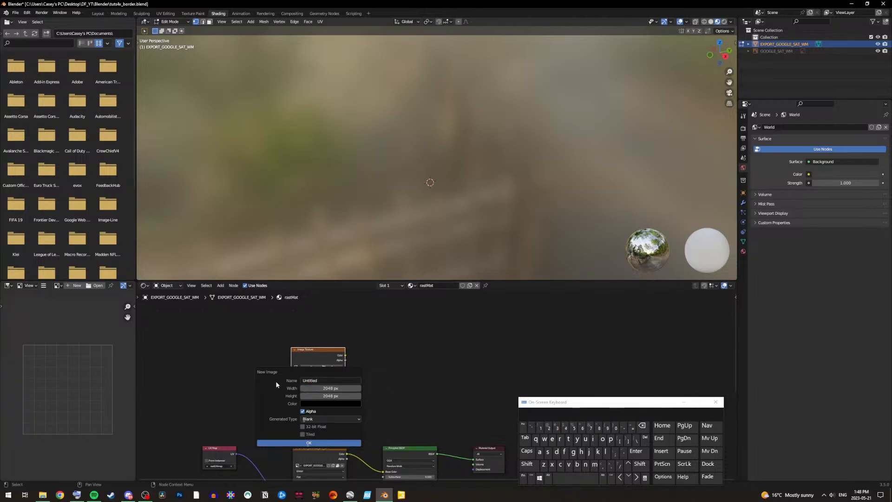
Step: Name the new image map_Border and create it in the Image Texture node
click(327, 382)
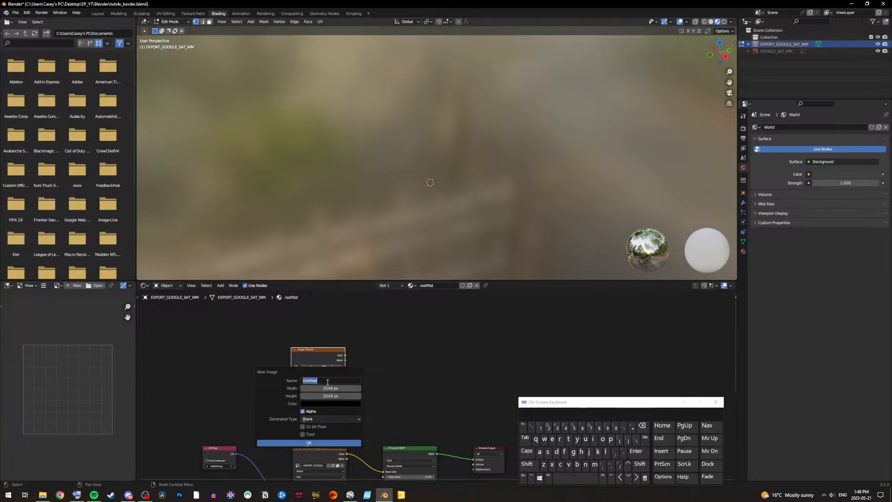
click(642, 425)
click(594, 464)
click(540, 451)
click(610, 438)
click(639, 464)
click(623, 428)
click(641, 427)
click(640, 466)
click(624, 427)
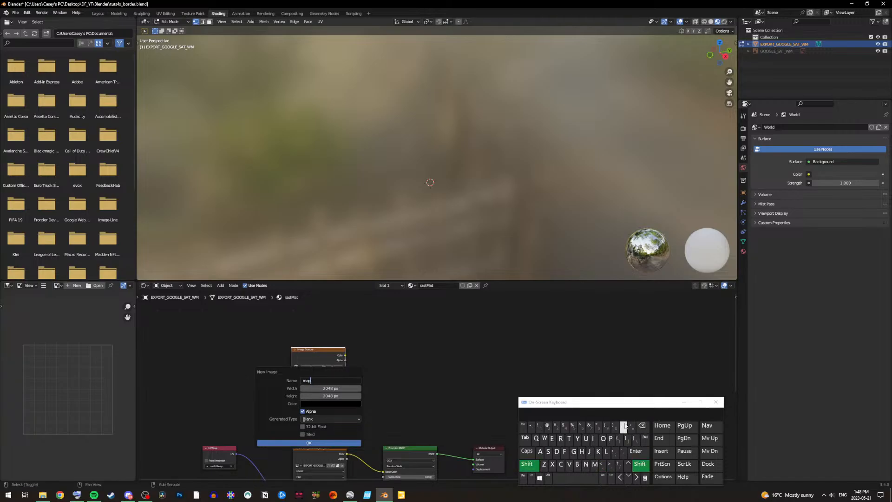
click(529, 464)
click(577, 464)
click(561, 464)
click(560, 438)
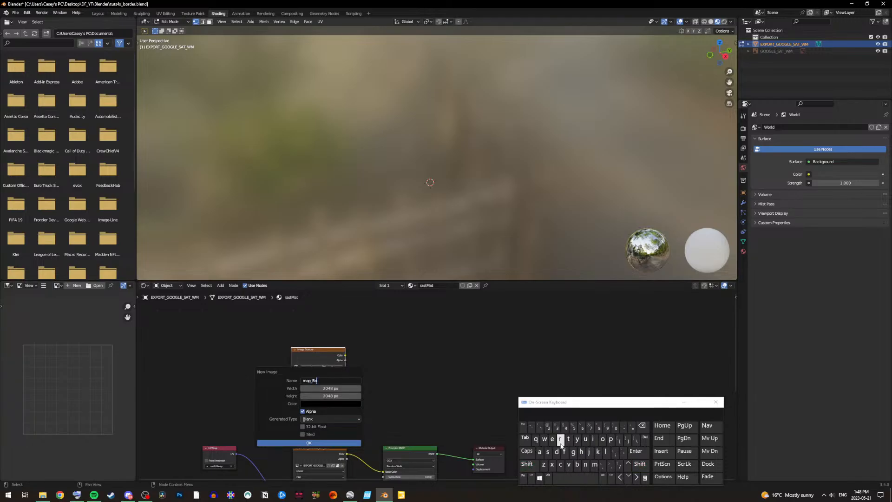
click(556, 451)
click(552, 438)
click(560, 439)
click(305, 443)
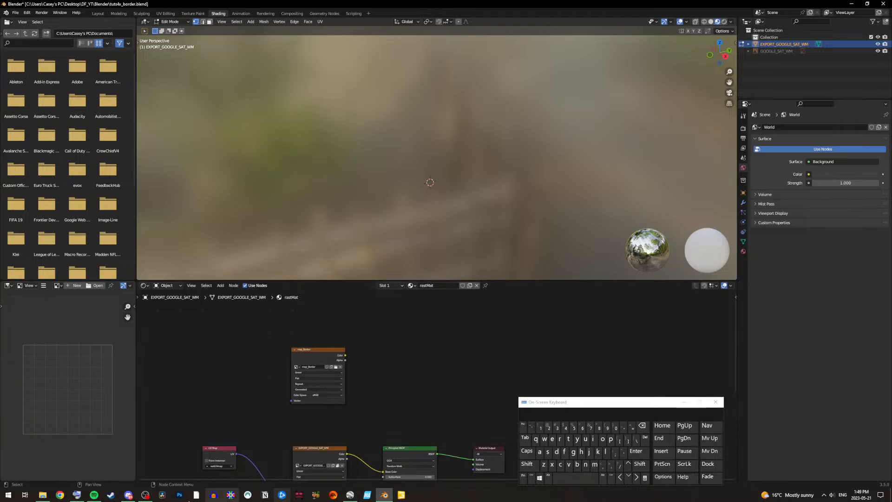
Step: Switch to File Explorer showing the Blender project folder
click(42, 495)
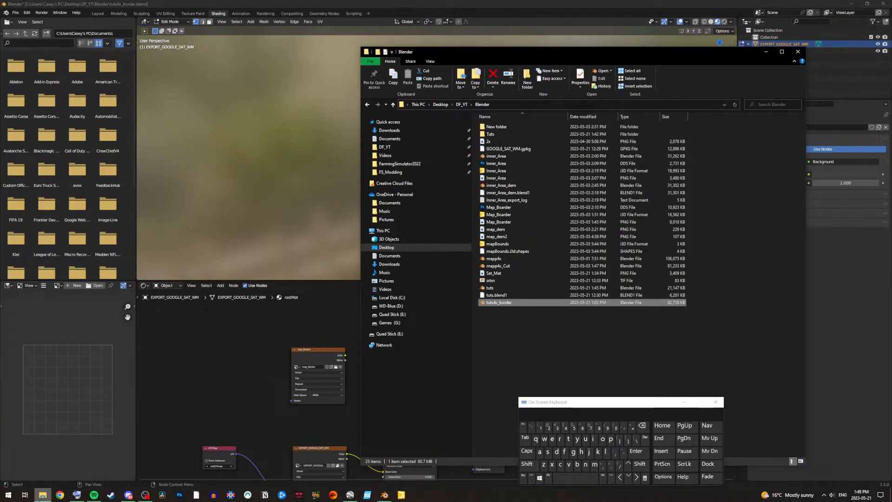
Step: Switch to Blender's Layout workspace and turn on UV Sync Selection in the UV editor for the terrain mesh
click(42, 495)
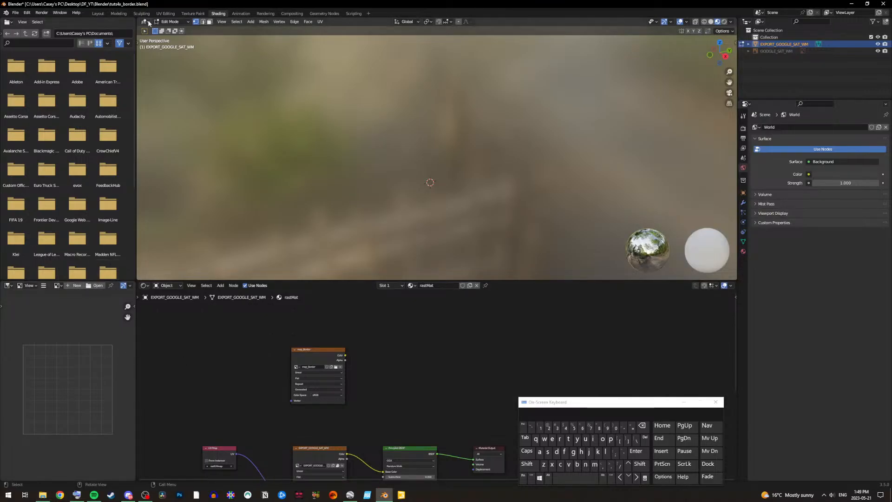
click(97, 14)
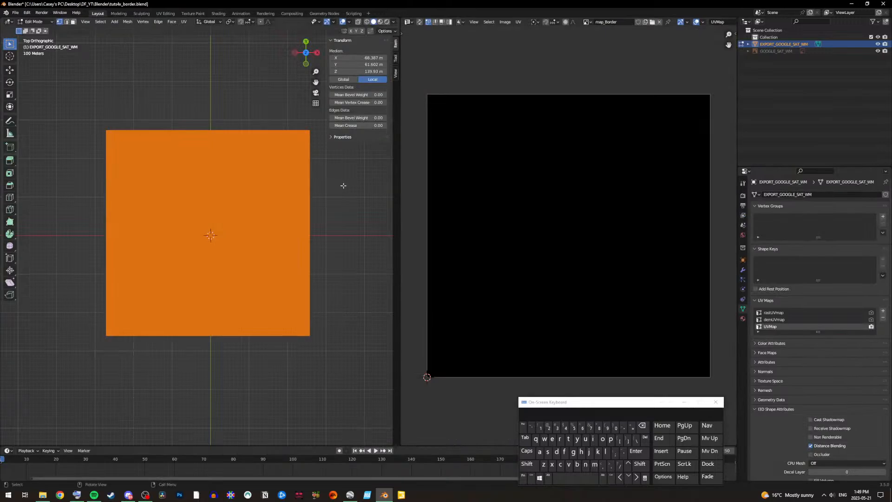
scroll(585, 255, down, 4)
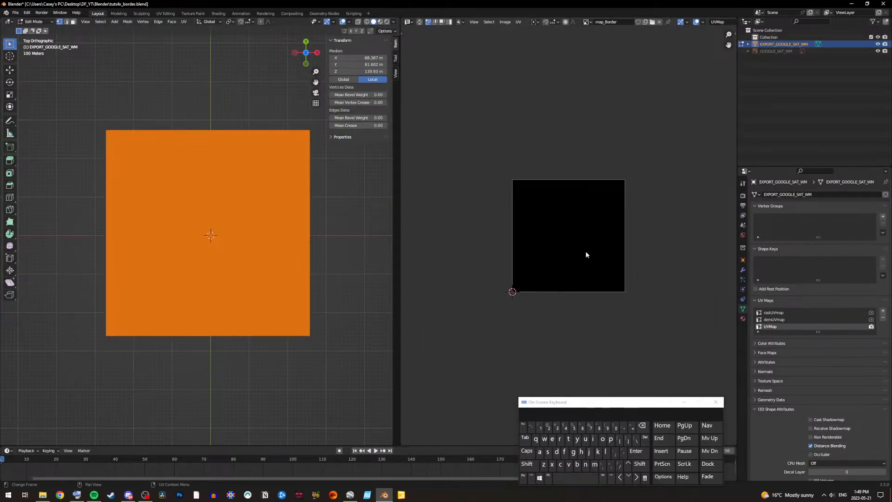
scroll(585, 255, up, 2)
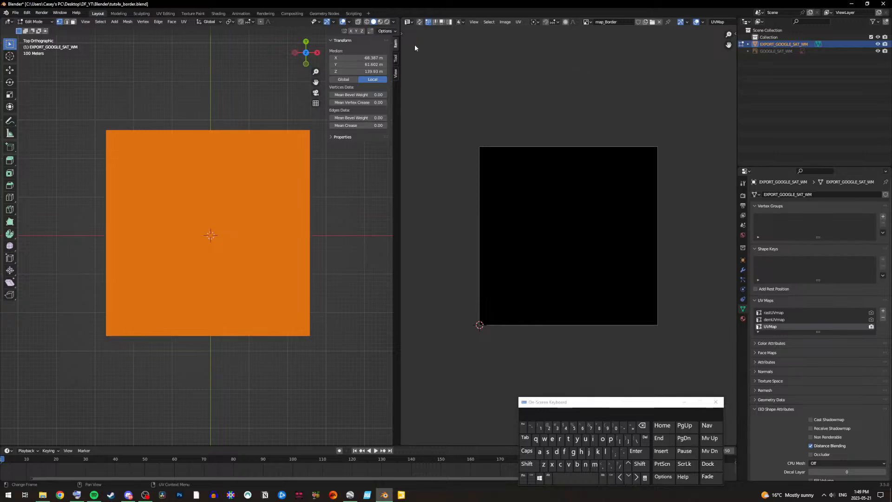
click(420, 23)
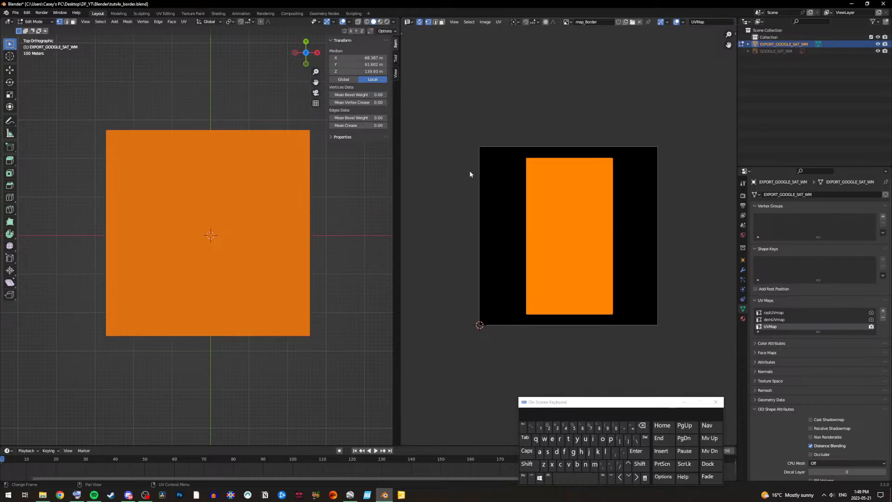
Step: Set the selected UVs' position to X 0.5 and Y 0.5 in the UV editor
click(585, 464)
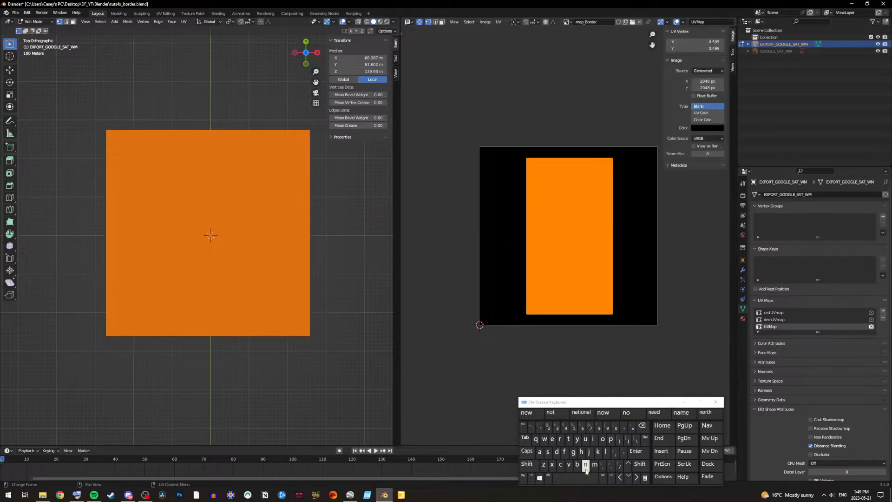
click(706, 42)
click(707, 41)
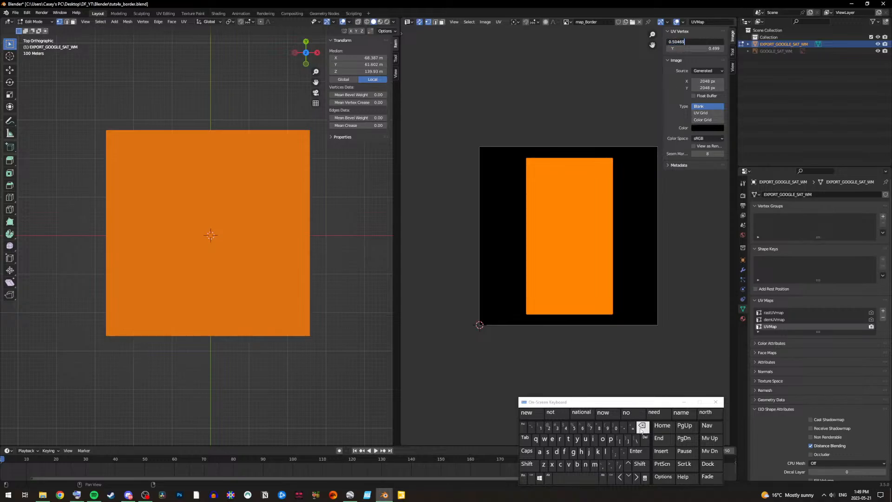
click(641, 426)
click(641, 426)
click(642, 426)
click(641, 426)
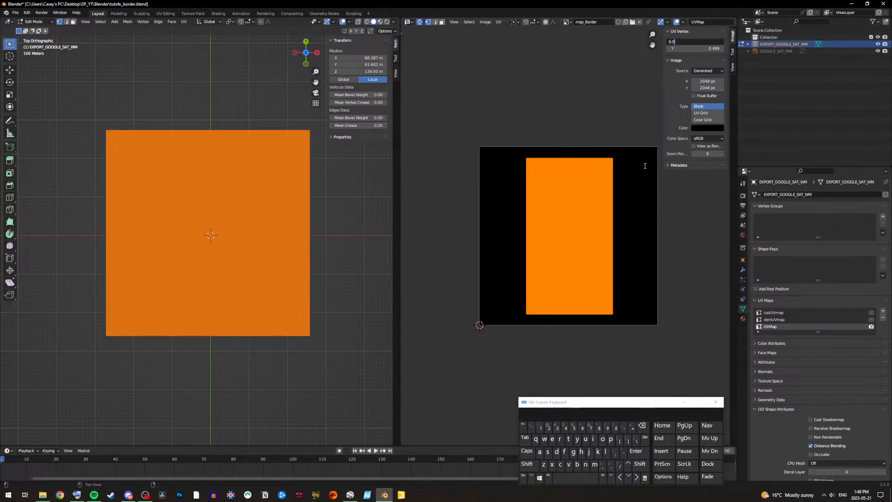
click(715, 48)
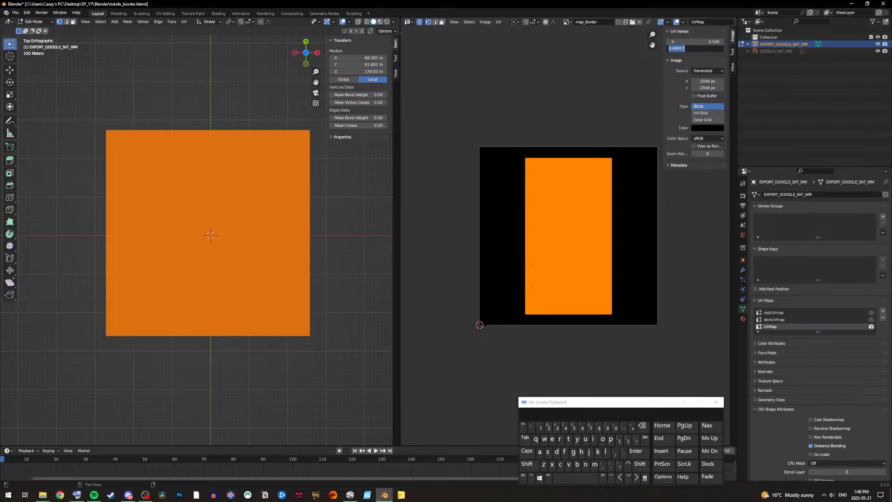
click(635, 477)
click(641, 425)
click(641, 425)
click(642, 425)
click(642, 426)
click(641, 426)
click(574, 427)
click(635, 450)
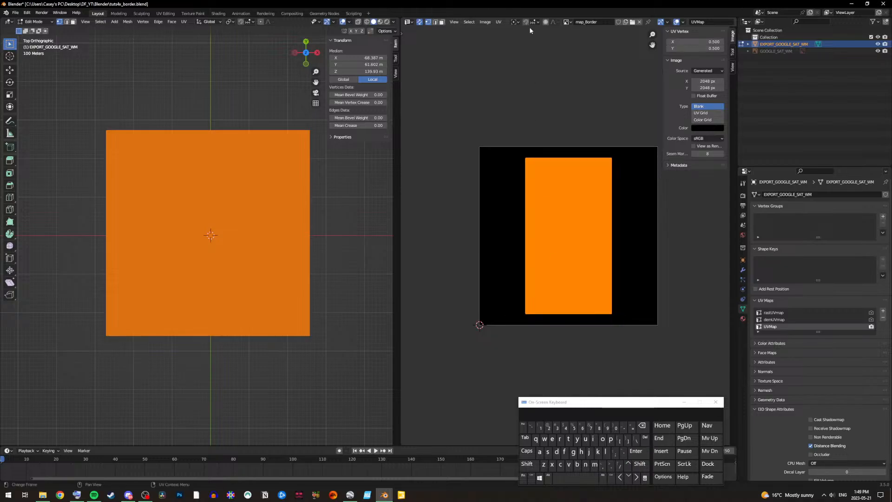
Step: Enable Constrain to Image Bounds for UV editing
click(498, 22)
click(505, 58)
Step: Try unwrapping the terrain mesh with Smart UV Project at its default settings, and undo it
click(498, 21)
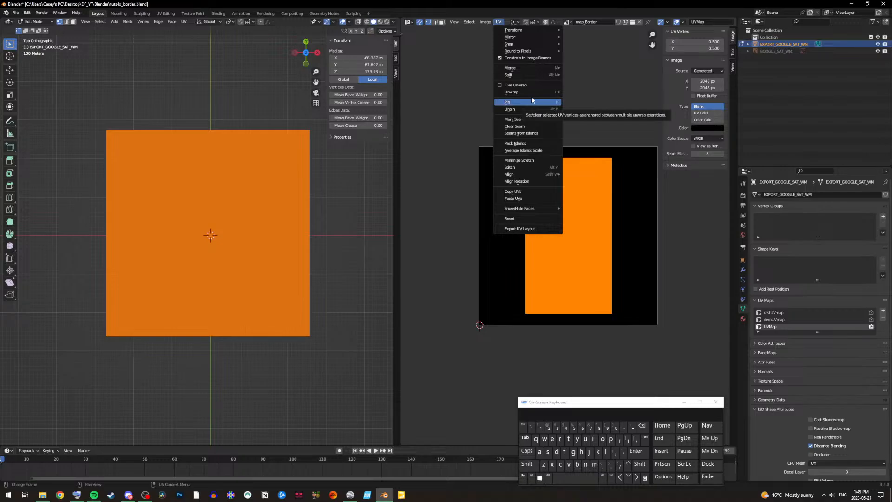
mouse_move(534, 92)
click(602, 102)
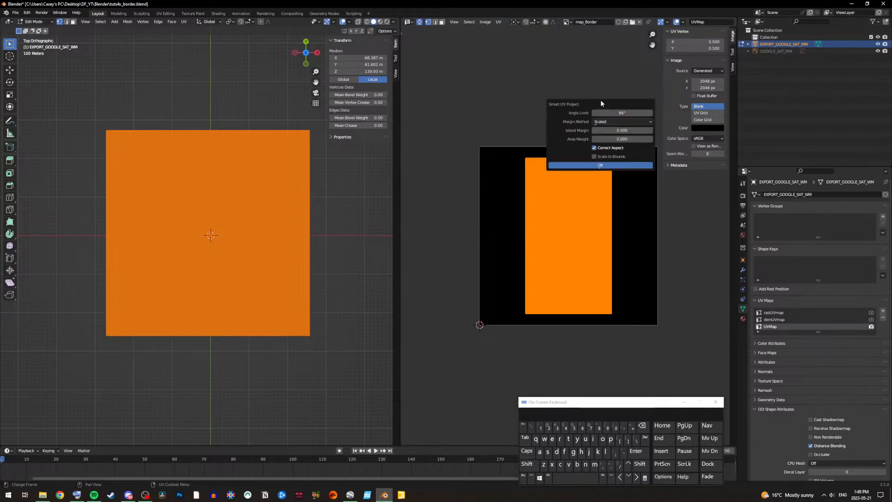
click(603, 165)
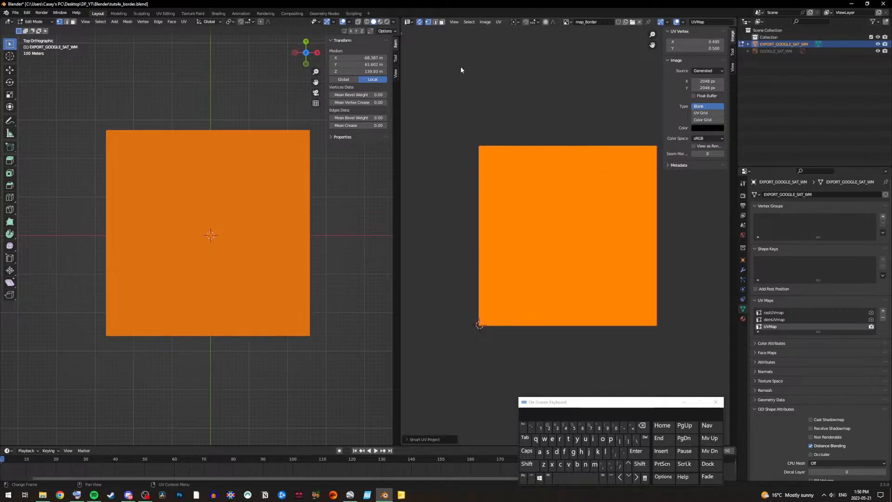
click(27, 13)
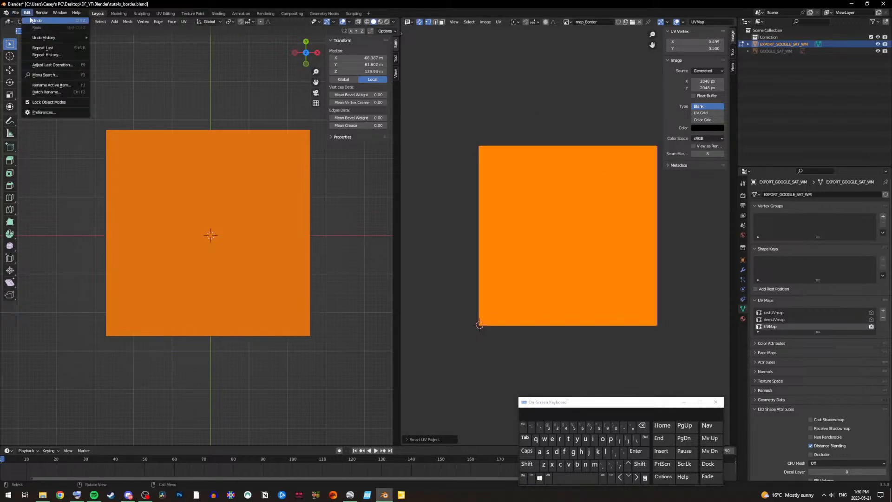
click(44, 23)
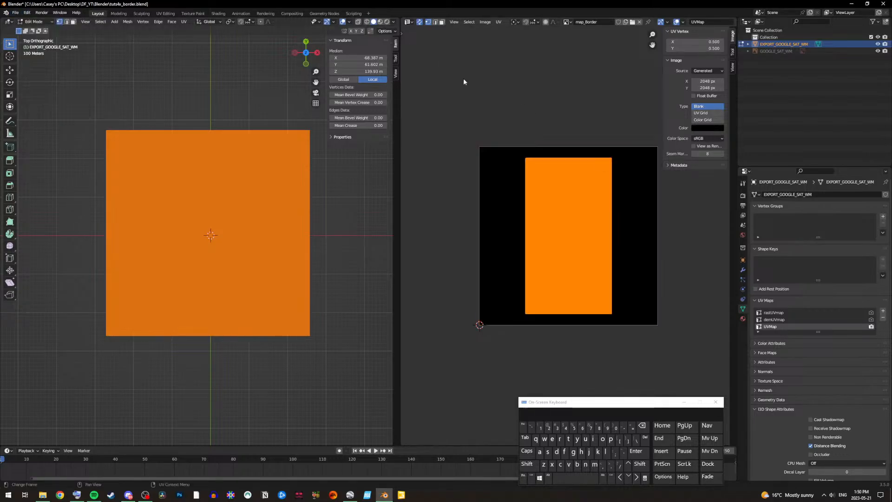
Step: Unwrap the terrain mesh into UVMap using Smart UV Project with Scale to Bounds enabled
click(498, 22)
mouse_move(534, 92)
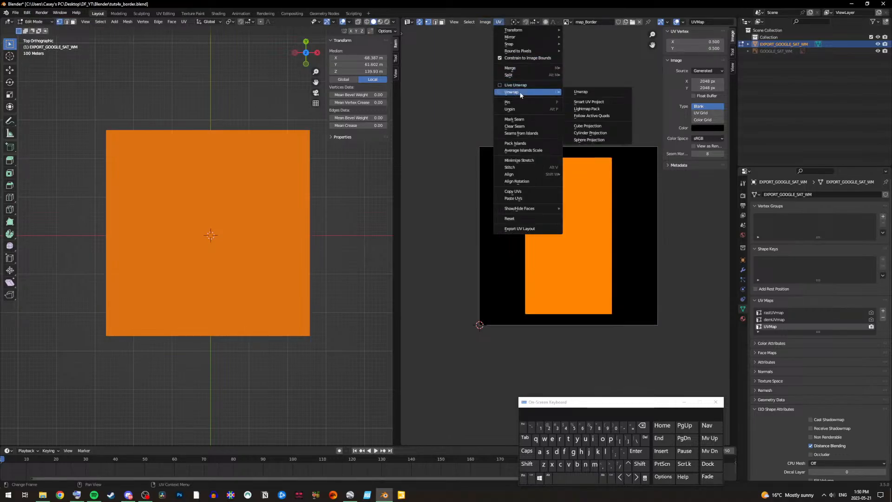
click(594, 102)
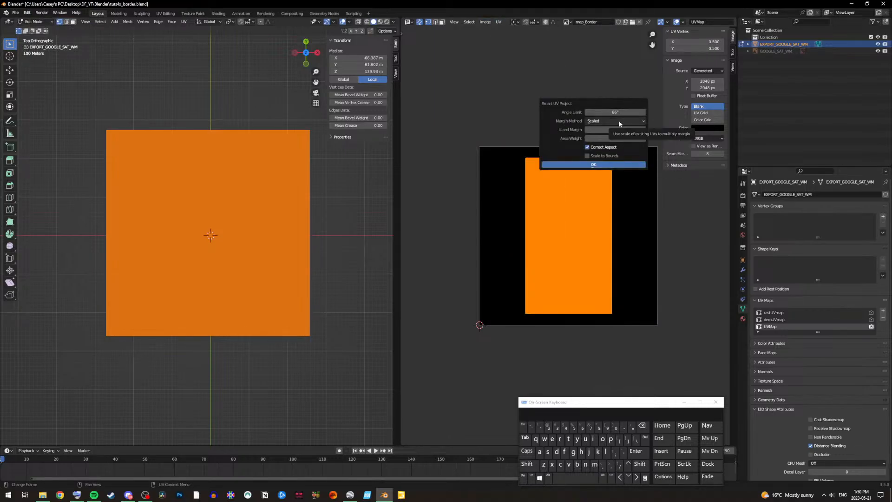
click(610, 156)
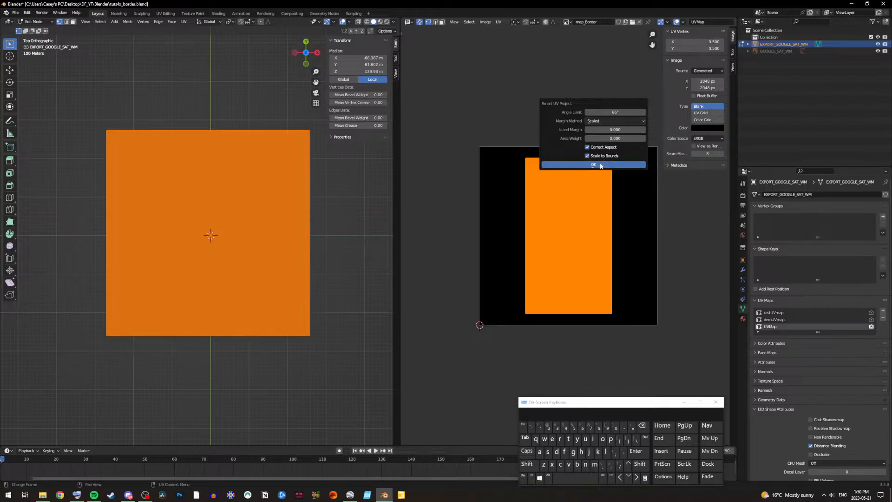
click(601, 165)
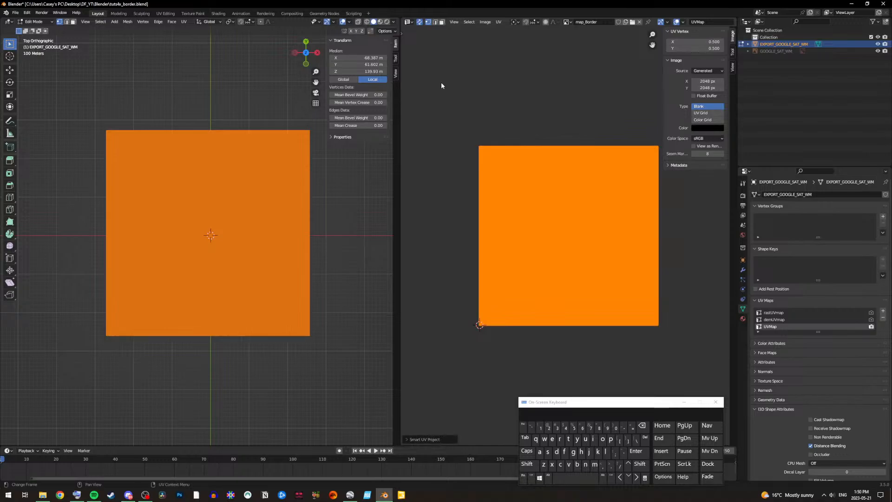
Step: Make rastUVmap the terrain's active render UV map in Object Mode and view its UV layout in Edit Mode
click(28, 22)
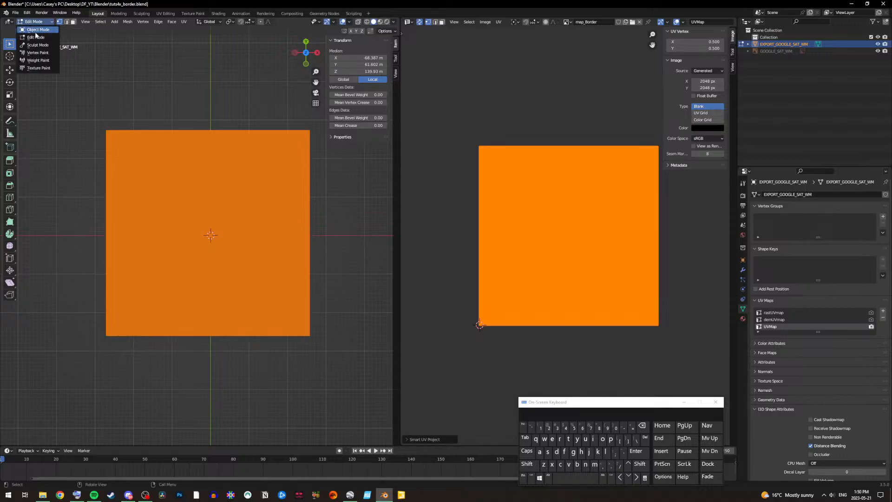
click(36, 30)
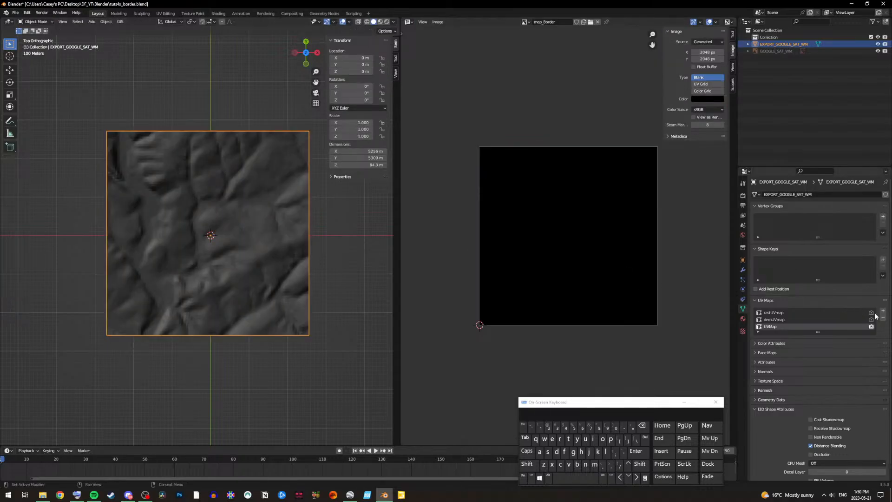
click(861, 313)
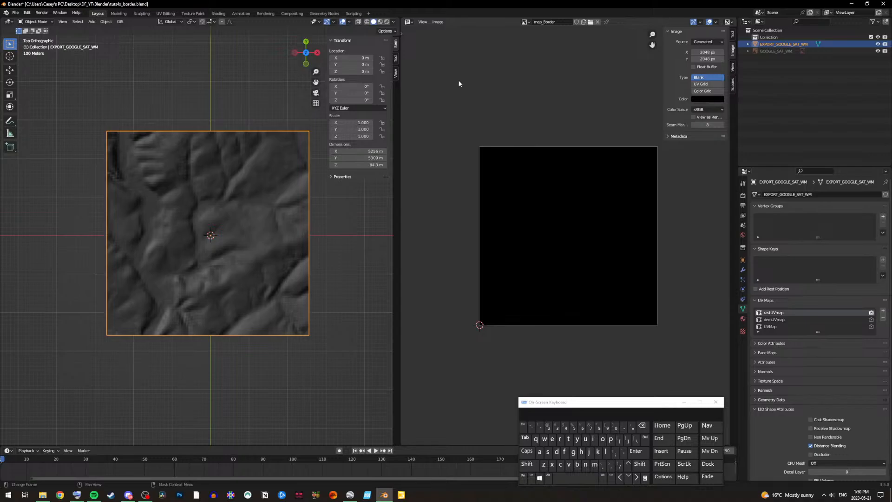
click(37, 22)
click(36, 37)
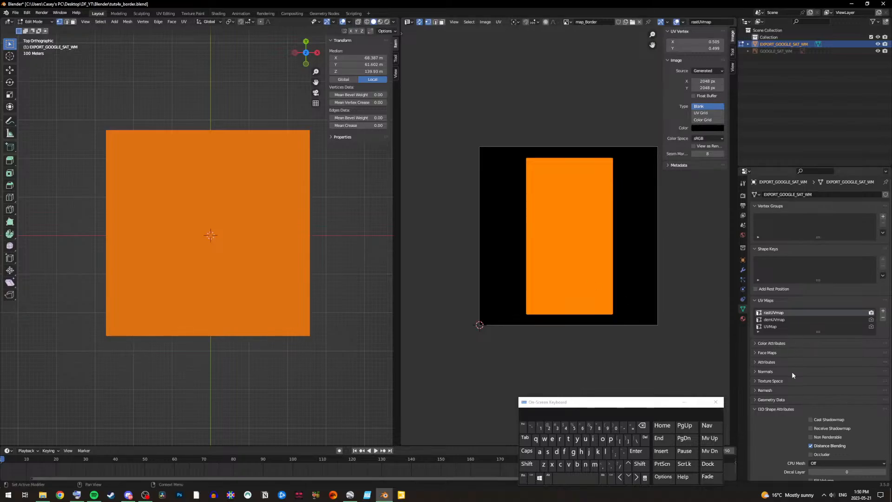
Step: Check the terrain's rastMat material settings, return to Object Mode and bring the UV map list back up
click(744, 319)
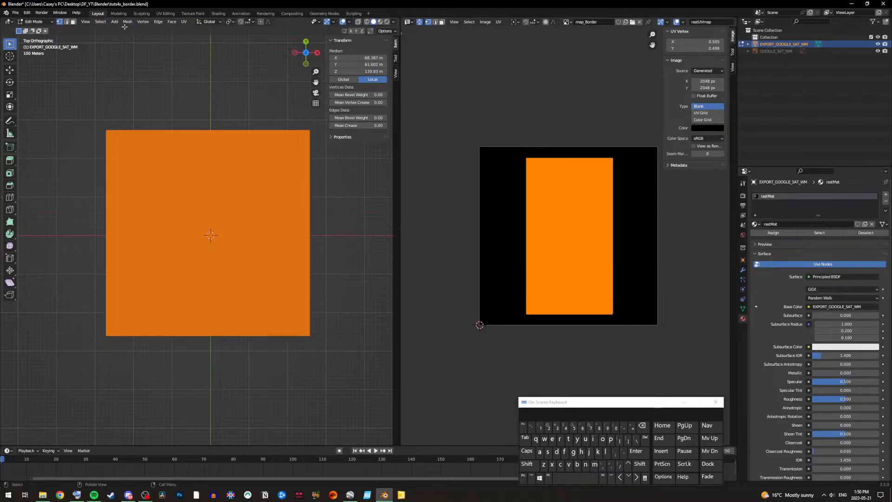
click(33, 22)
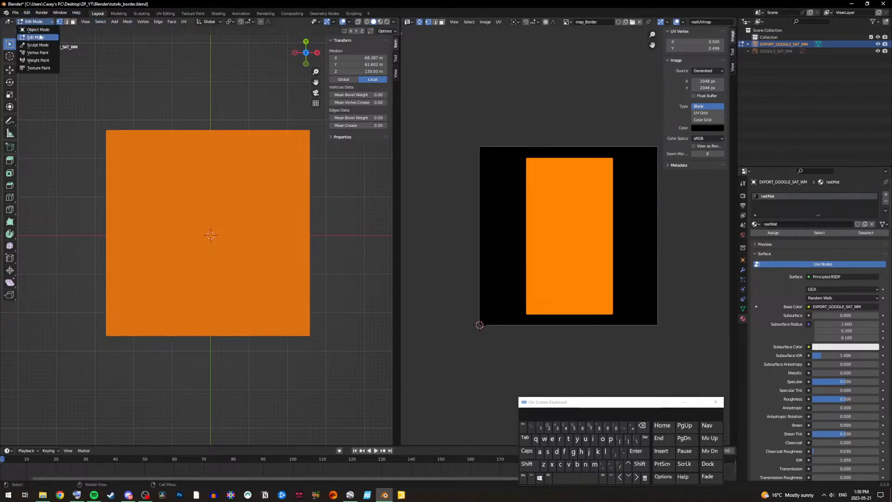
click(38, 29)
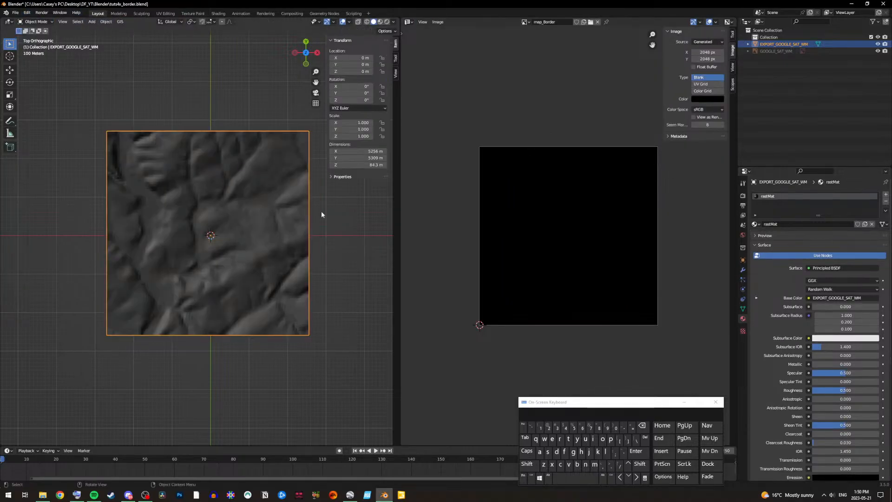
click(743, 308)
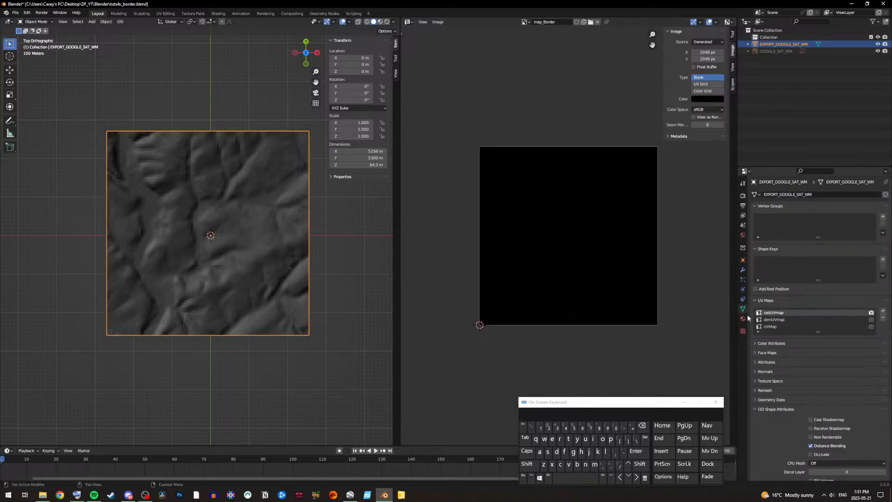
Step: Display the terrain with Material Preview shading and widen the 3D viewport against the image editor
scroll(211, 180, up, 2)
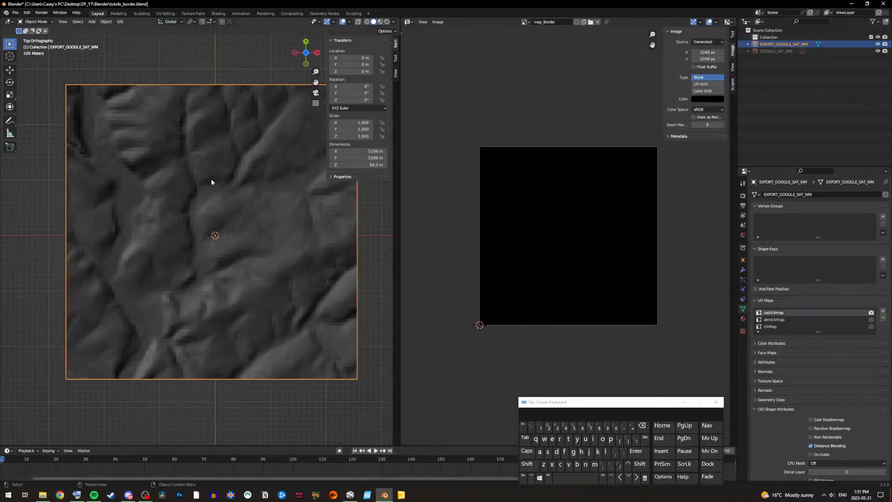
scroll(211, 182, down, 1)
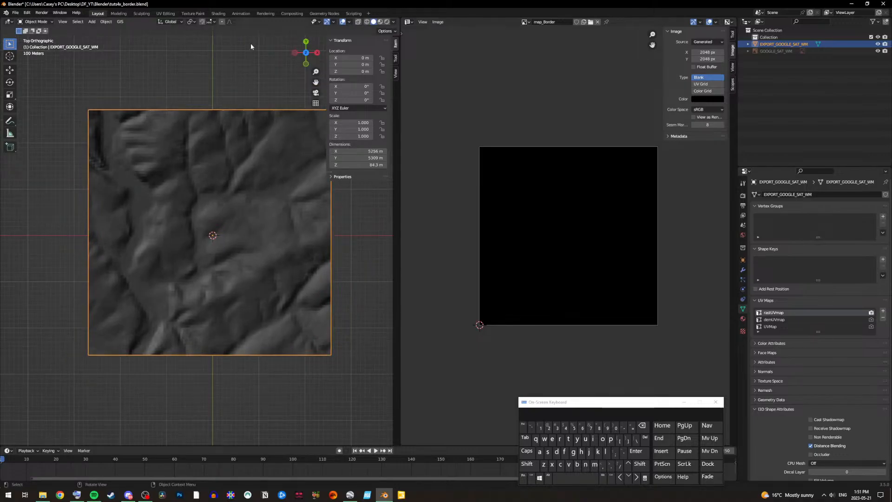
click(380, 23)
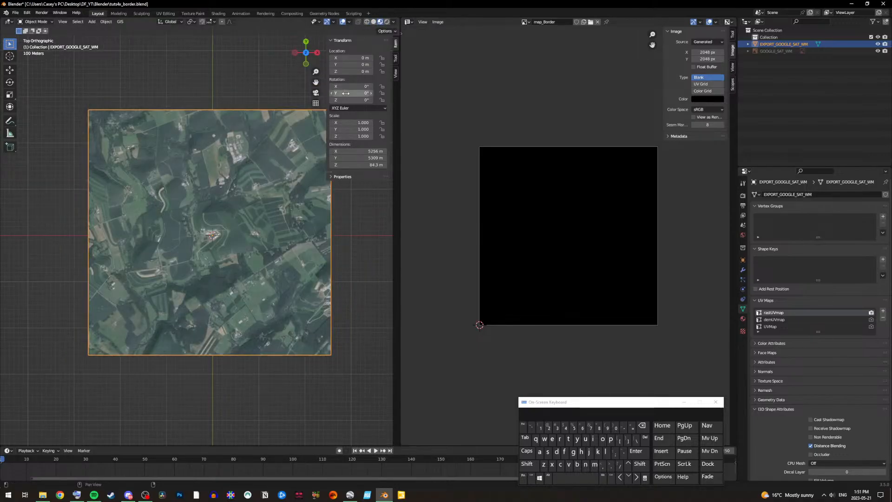
scroll(229, 259, up, 1)
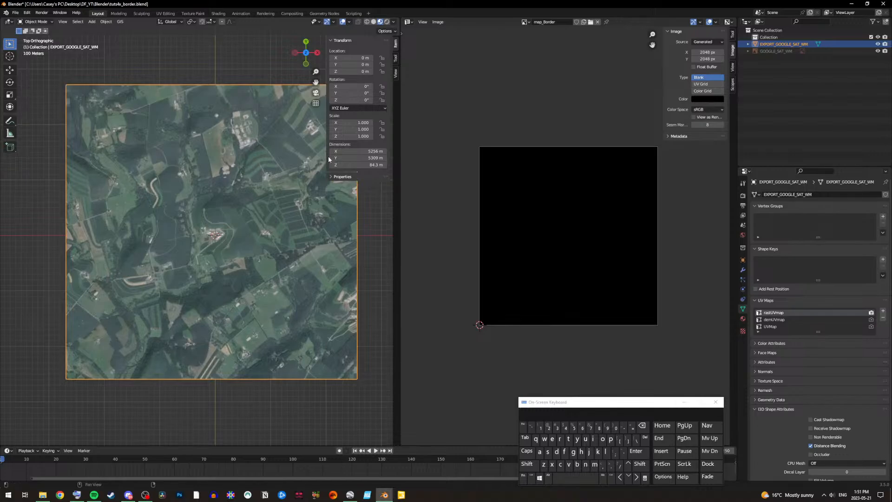
drag(399, 139, 554, 151)
scroll(322, 235, down, 1)
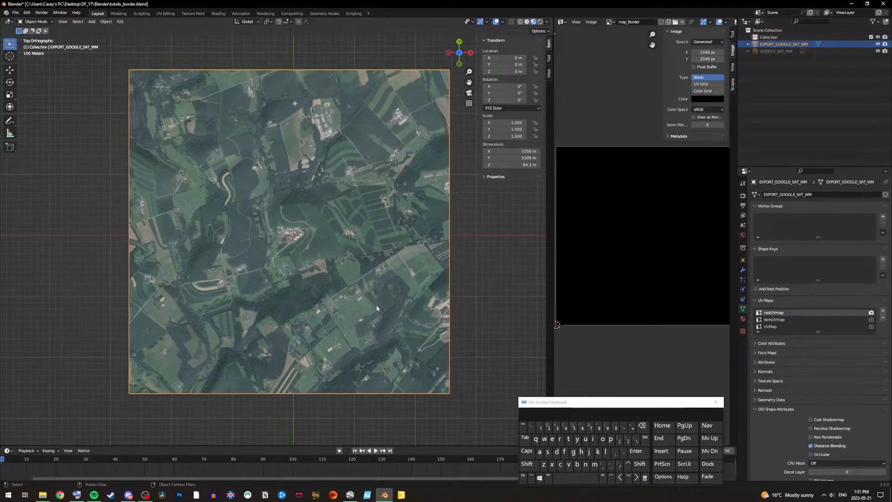
Step: Make UVMap the terrain's active UV map and set it as the active one for rendering
click(857, 327)
click(870, 327)
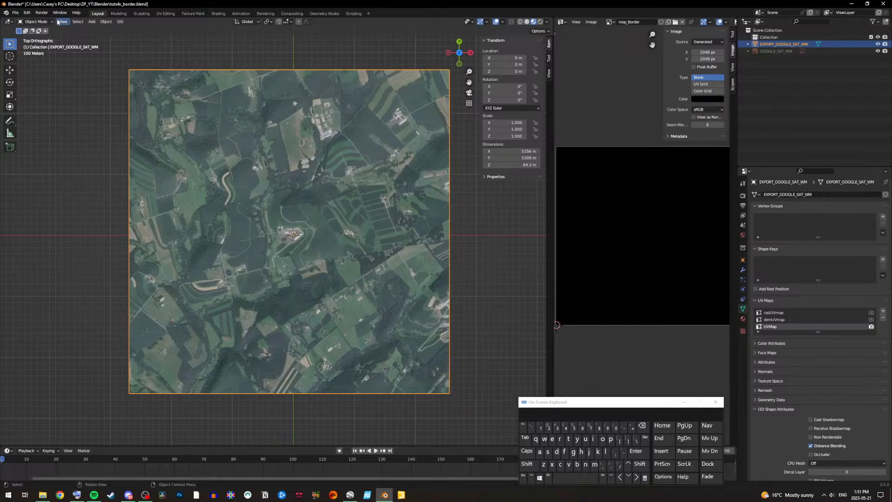
Step: Add a plane mesh to the scene
click(91, 22)
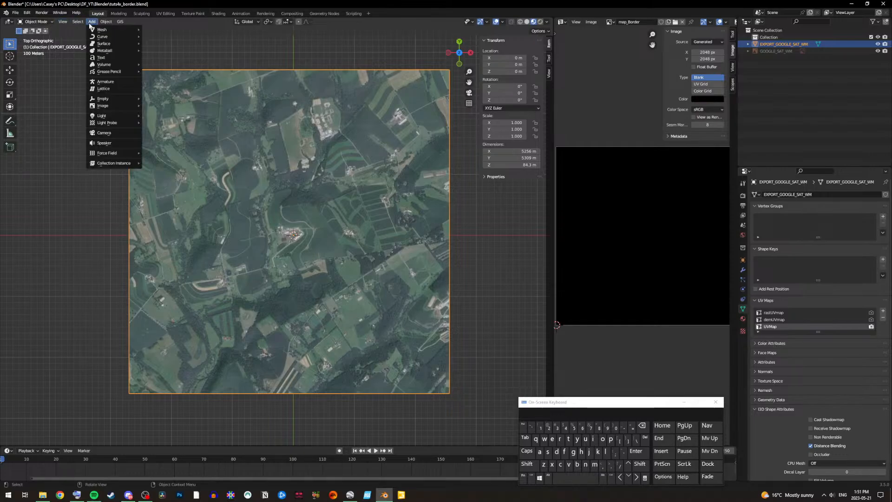
mouse_move(111, 29)
click(168, 29)
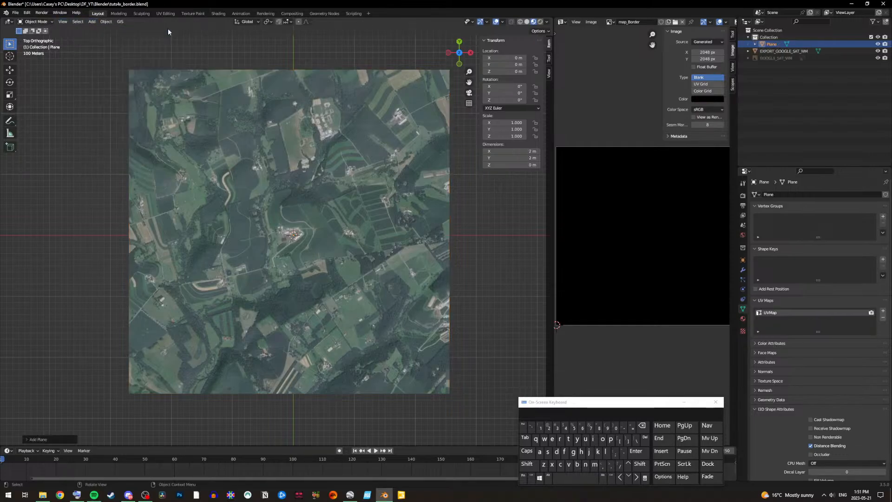
Step: Try to resize the plane, entering 2048 m for its X dimension and changing its Y dimension
double_click(510, 151)
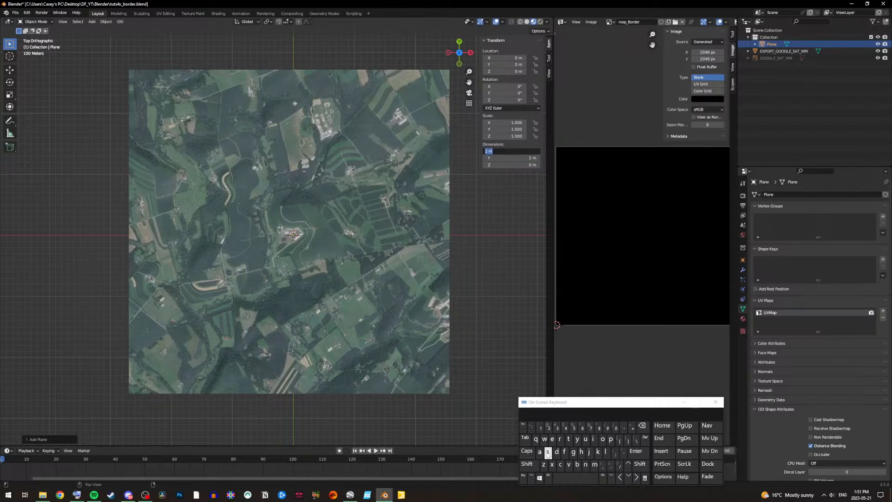
click(548, 427)
click(615, 427)
click(564, 427)
click(598, 427)
double_click(520, 158)
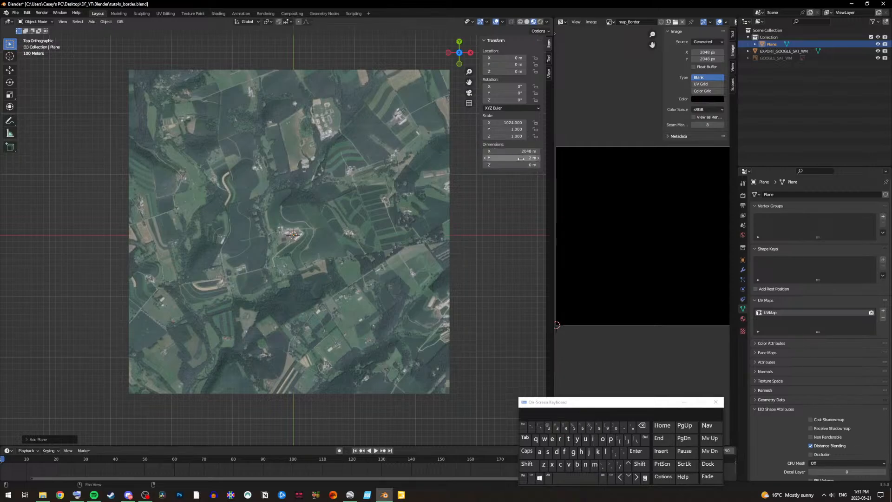
click(548, 428)
click(641, 431)
Step: Delete the wrongly sized plane from the scene
click(832, 122)
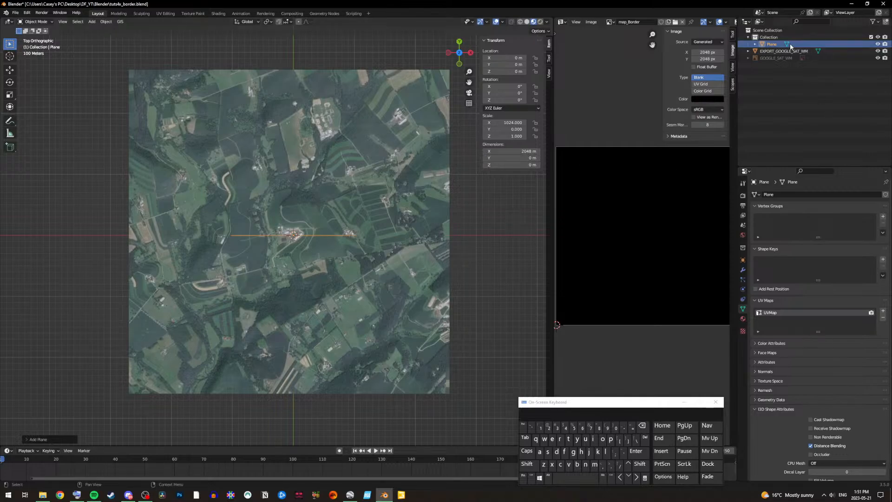
right_click(773, 44)
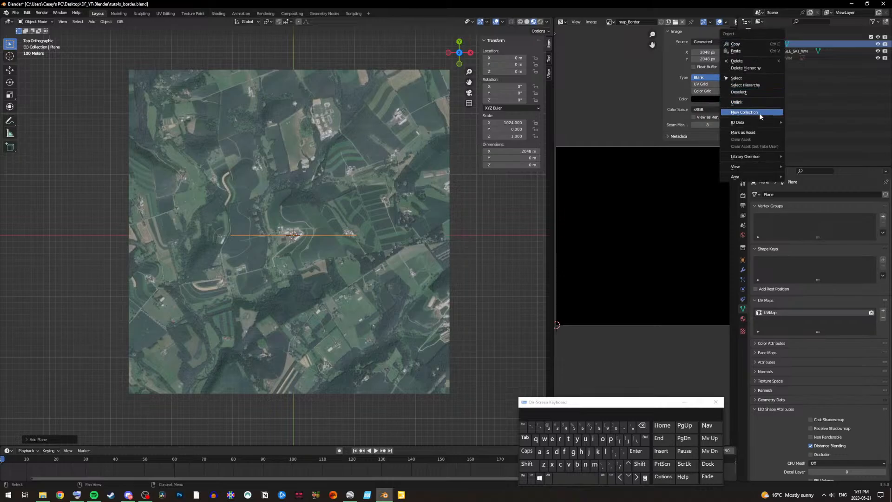
click(743, 61)
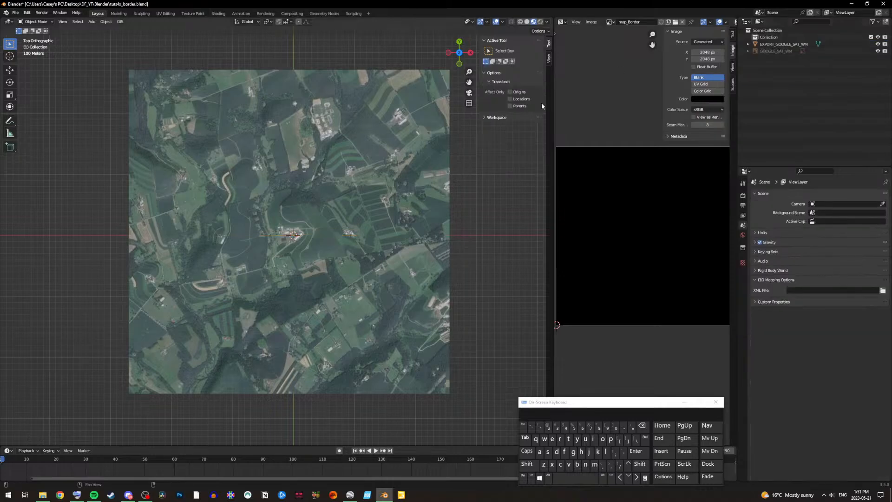
Step: Set the X dimension of the EXPORT_GOOGLE_SAT_WM terrain mesh to 4096 m
click(272, 183)
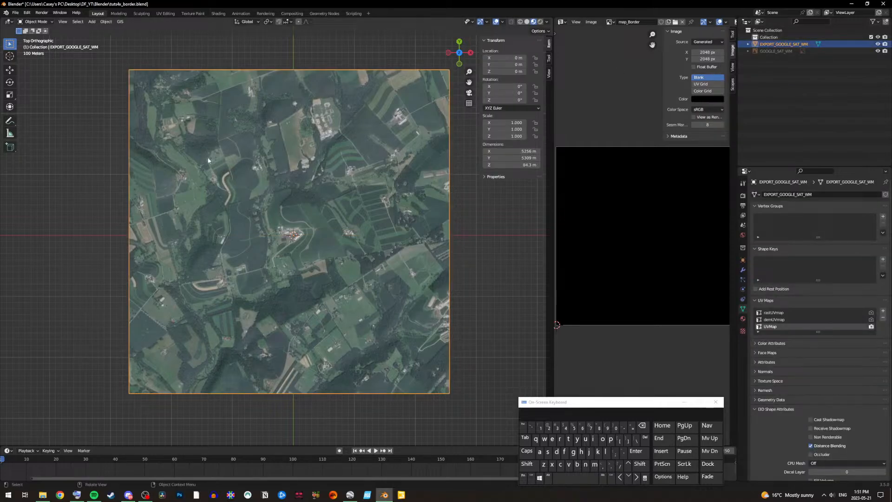
click(525, 151)
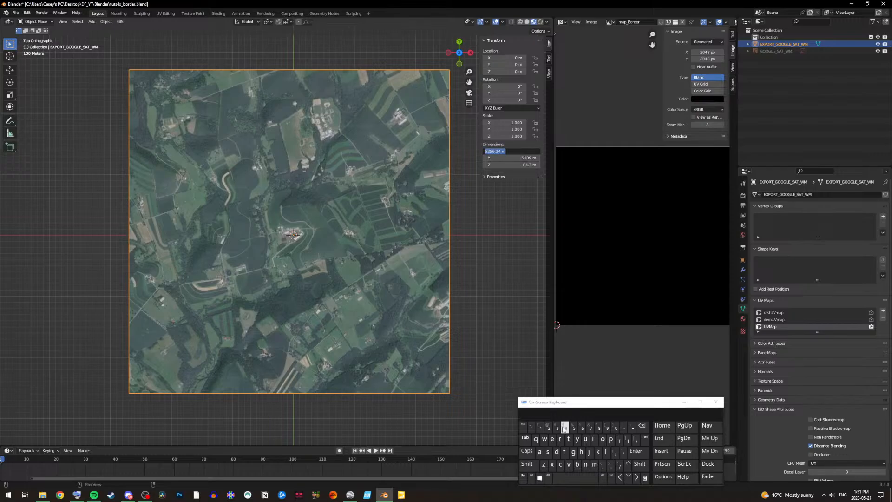
click(565, 428)
click(616, 428)
click(607, 428)
click(582, 427)
Step: Set the terrain mesh's Y dimension to 4096 m
click(527, 158)
click(527, 158)
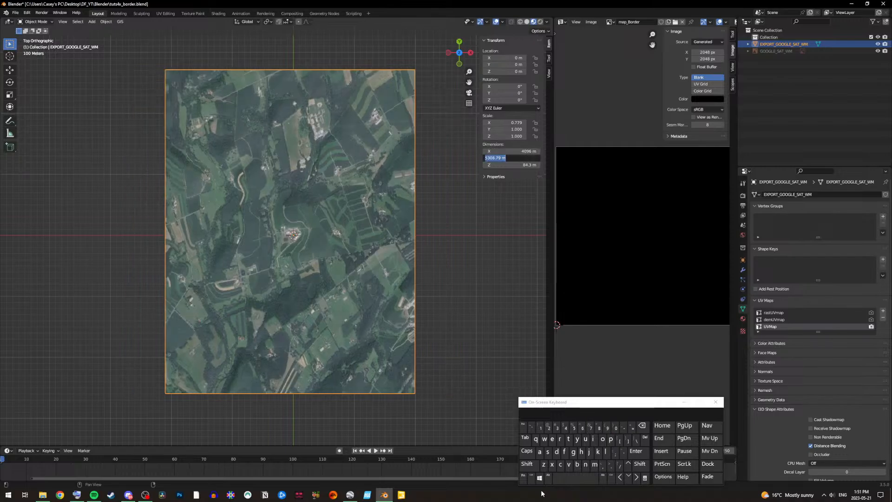
key(BackSpace)
click(565, 428)
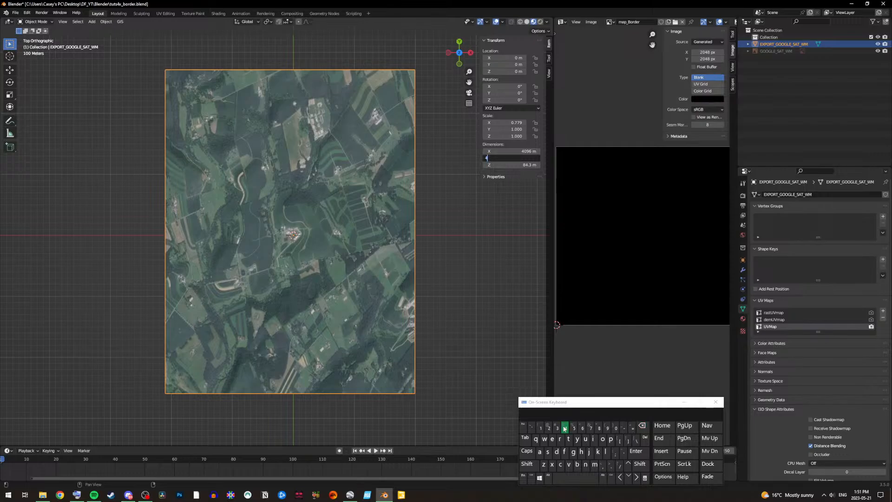
click(615, 427)
click(607, 427)
click(582, 428)
click(635, 451)
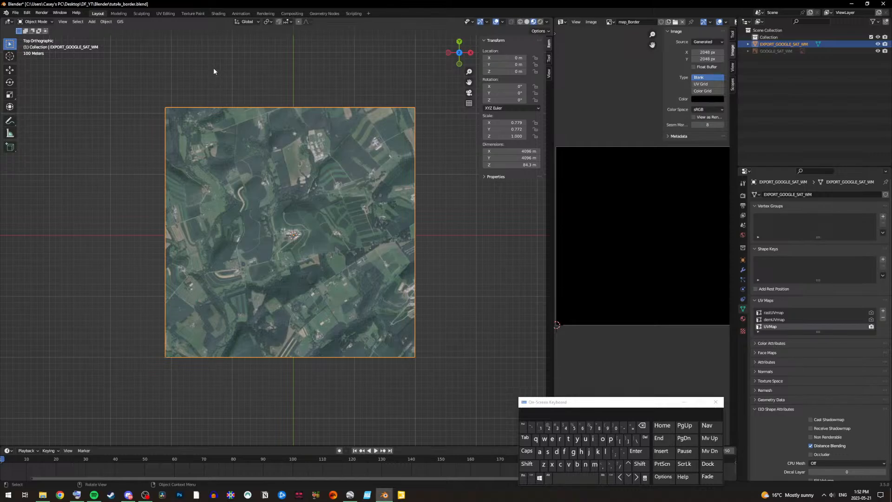
Step: Add a new plane mesh to the scene and set its X dimension to 2048 m
click(104, 22)
mouse_move(93, 22)
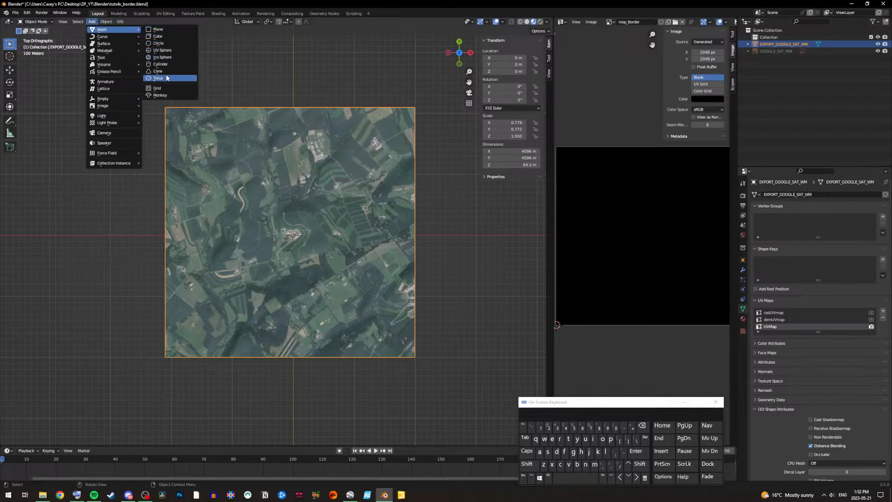
click(158, 30)
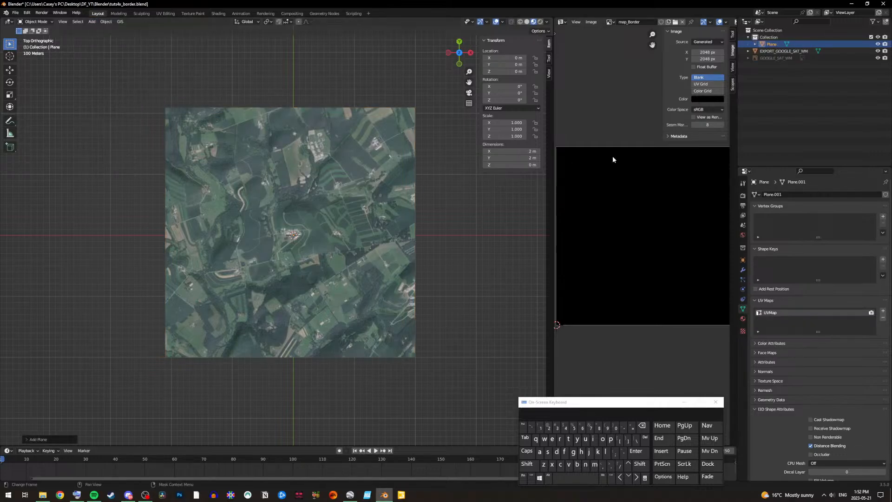
click(513, 151)
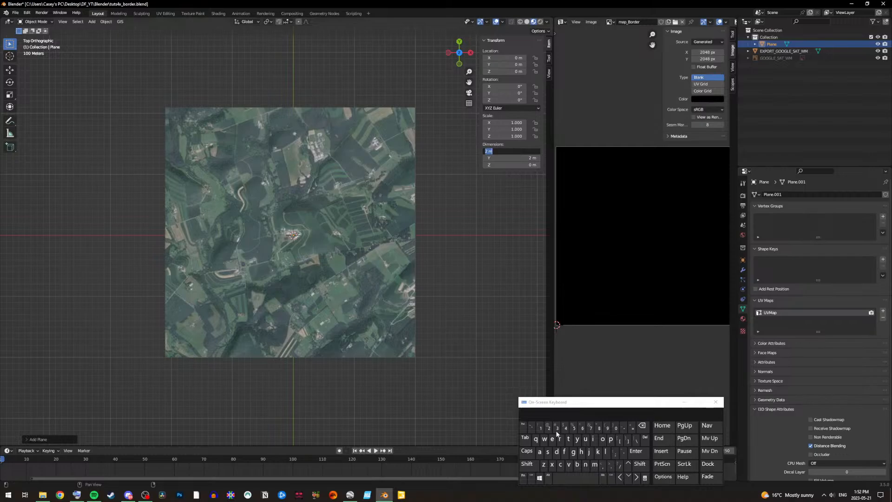
click(549, 428)
click(615, 428)
click(565, 428)
click(599, 428)
Step: Set the new plane's Y dimension to 2048 m
click(529, 159)
click(530, 159)
text(2)
click(615, 427)
click(565, 428)
click(598, 427)
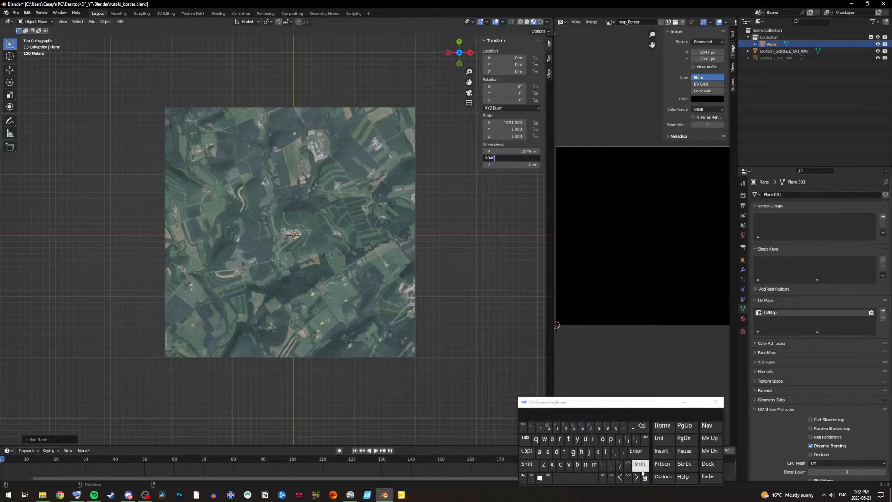
click(533, 139)
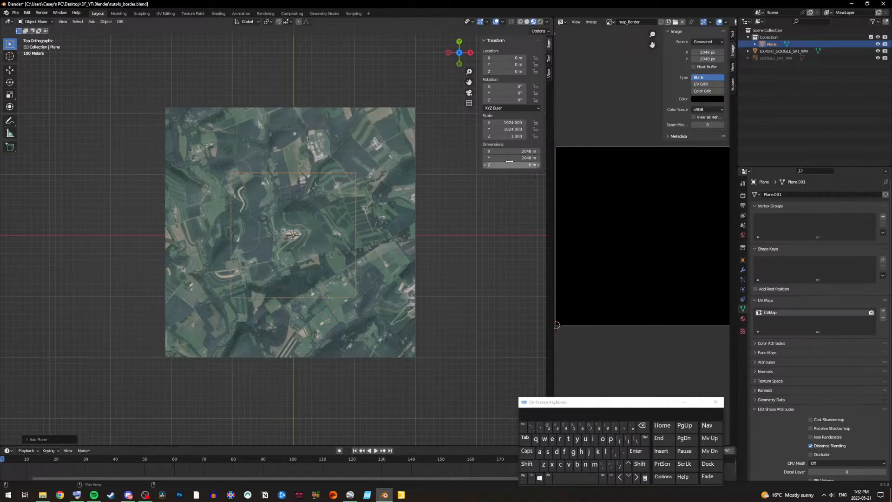
Step: Put the EXPORT_GOOGLE_SAT_WM terrain in Edit Mode with the plane also selected for its outline and all terrain vertices deselected
scroll(259, 280, up, 2)
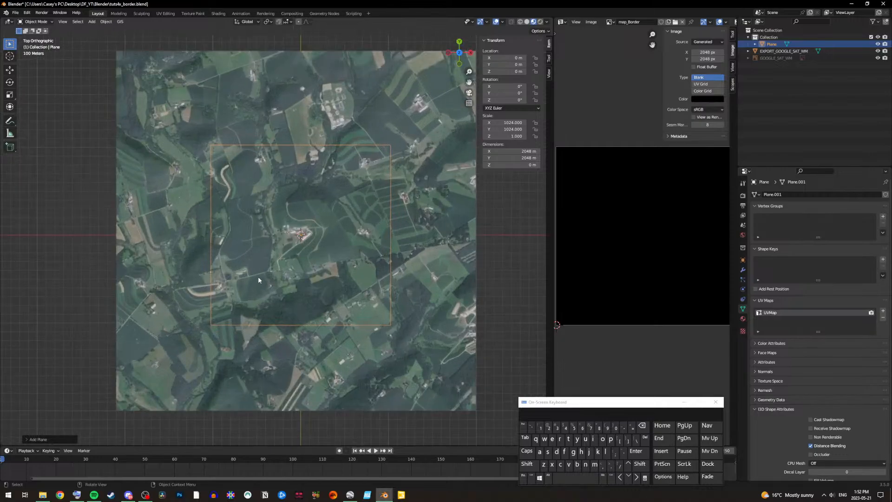
click(770, 53)
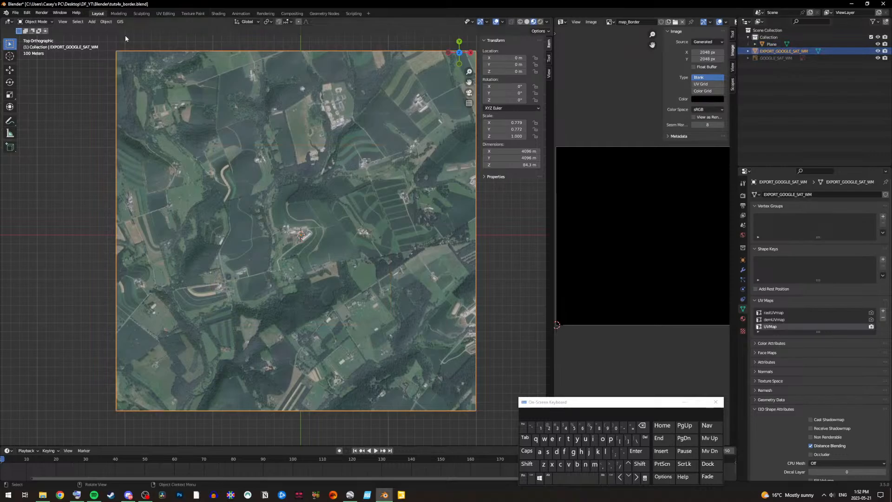
click(50, 21)
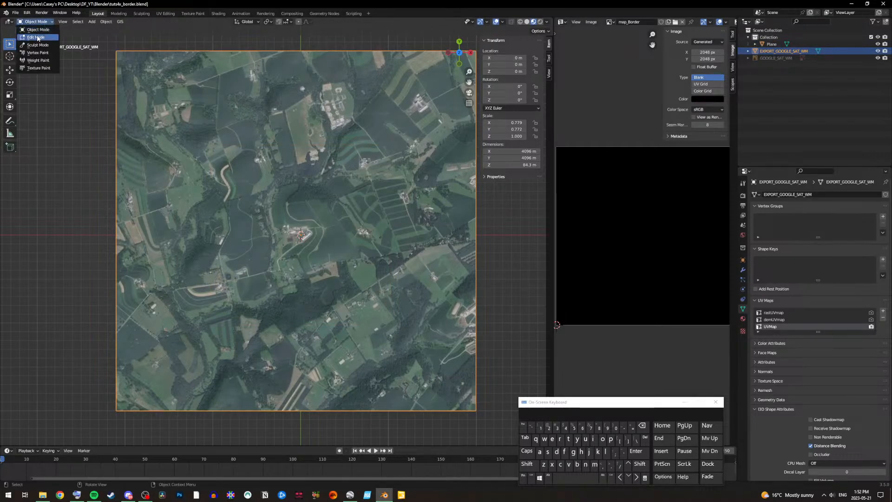
click(36, 37)
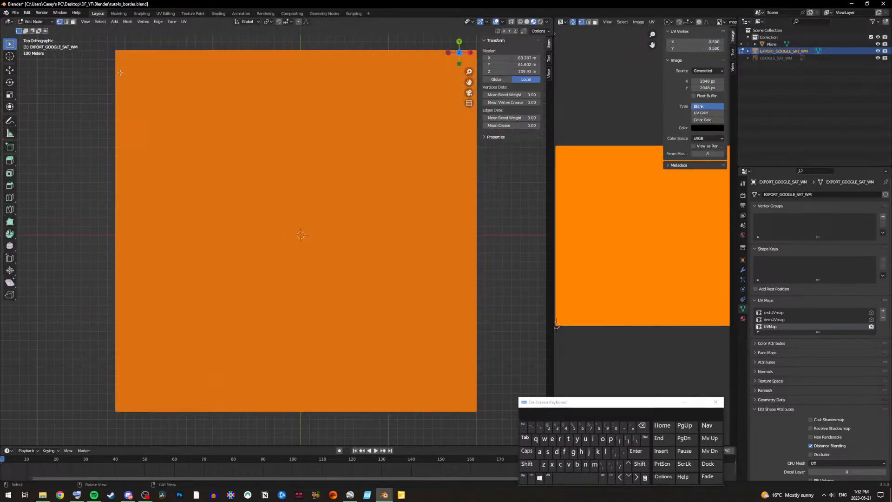
click(770, 43)
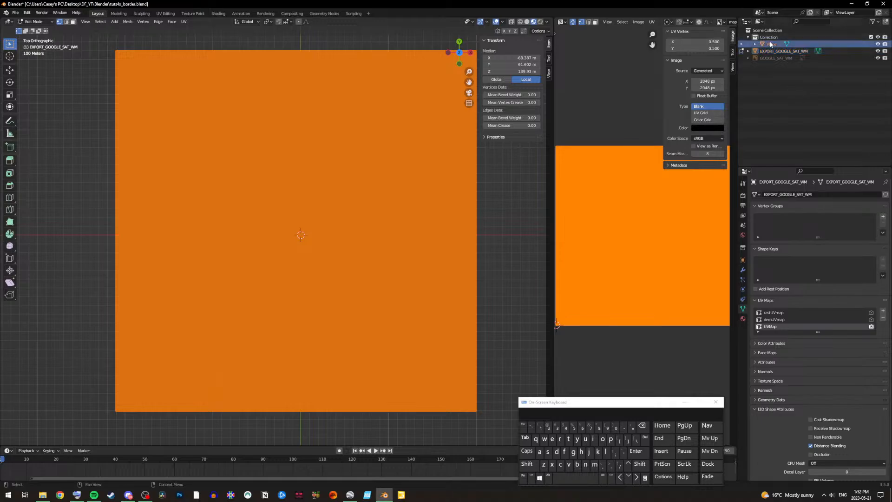
key(alt+a)
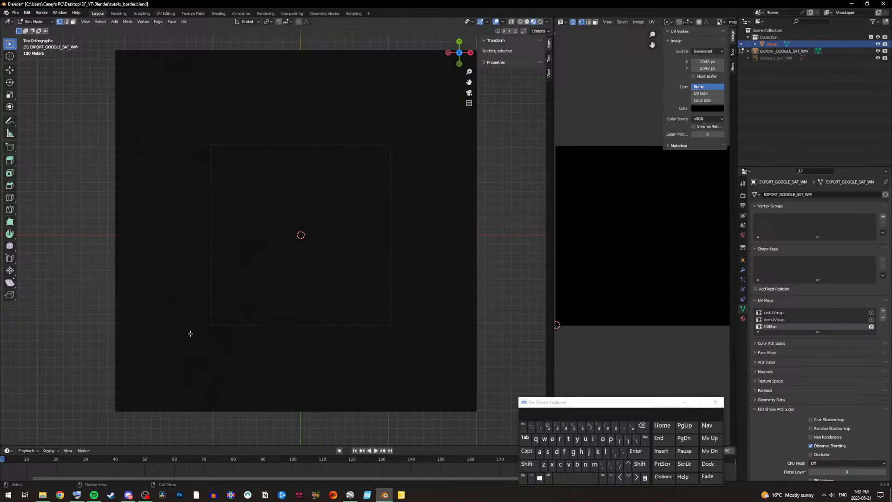
Step: Delete a rectangular block of terrain vertices inside the plane's outline, just west of the map centre
scroll(163, 344, up, 1)
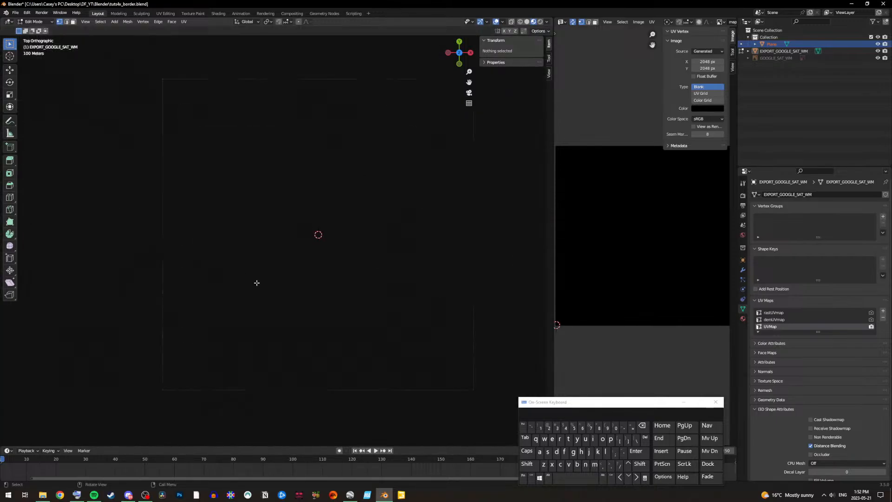
scroll(255, 281, up, 10)
drag(468, 82, 318, 425)
drag(498, 334, 250, 125)
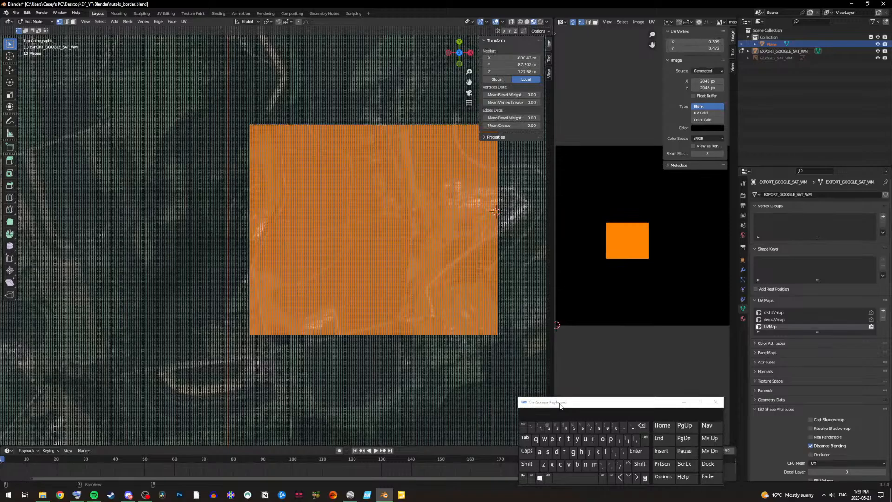
drag(614, 401, 520, 330)
click(553, 369)
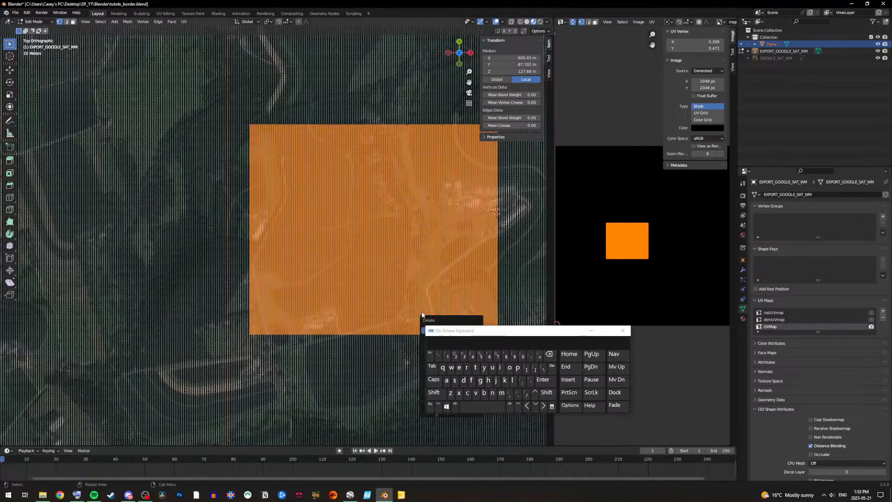
key(Return)
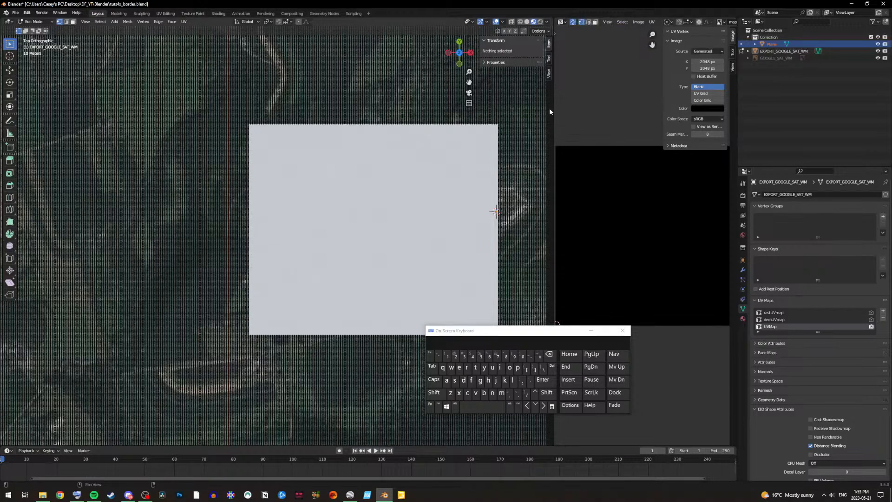
Step: Widen the 3D viewport and delete the strip of terrain vertices between the hole and the plane outline's western edge
drag(552, 108, 677, 154)
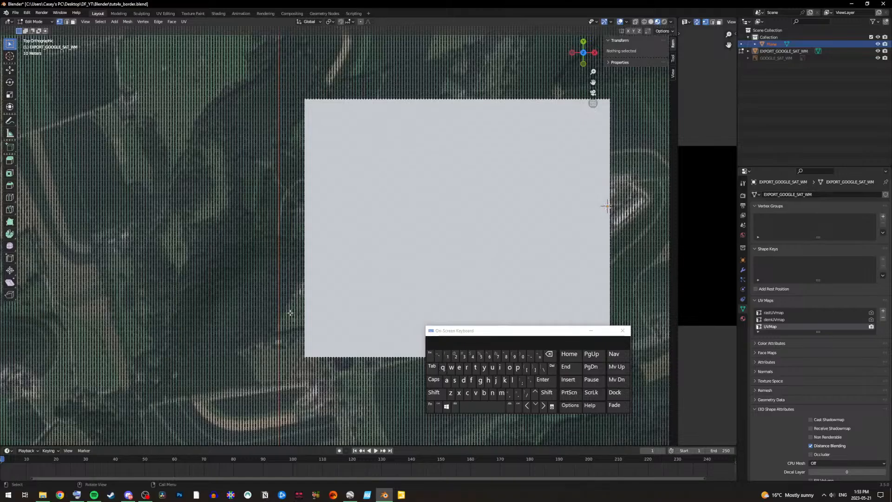
scroll(290, 313, up, 3)
drag(355, 416, 238, 55)
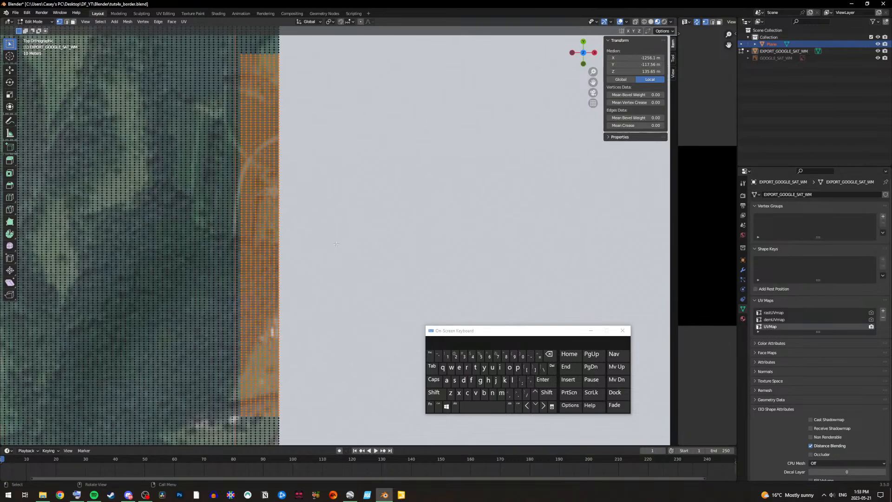
click(552, 369)
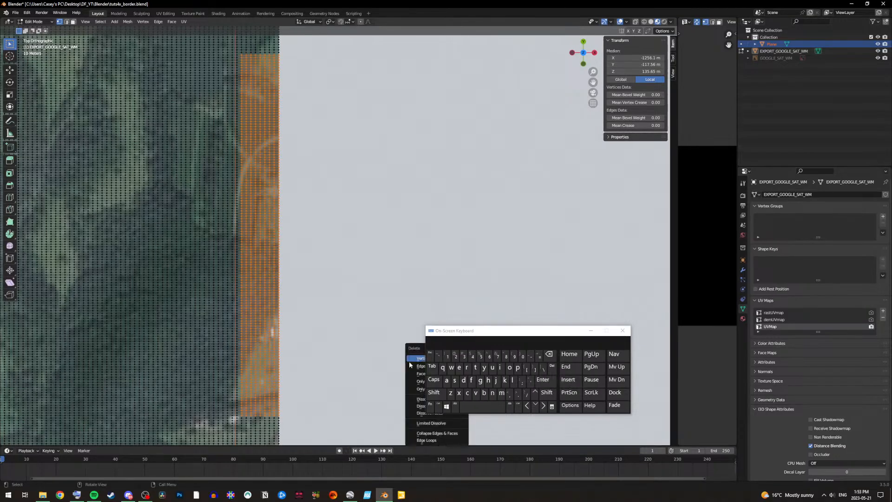
click(418, 358)
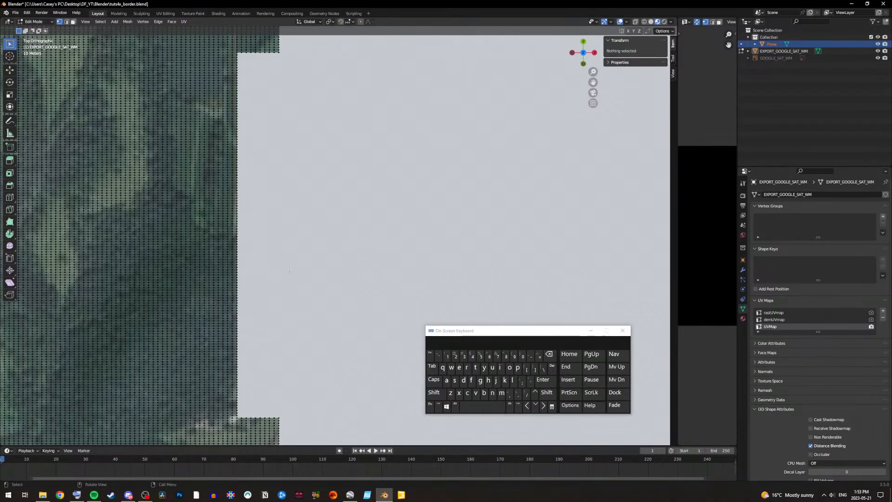
Step: Delete the block of terrain vertices directly north of the hole, keeping to the inside of the plane outline's western edge
drag(592, 82, 597, 333)
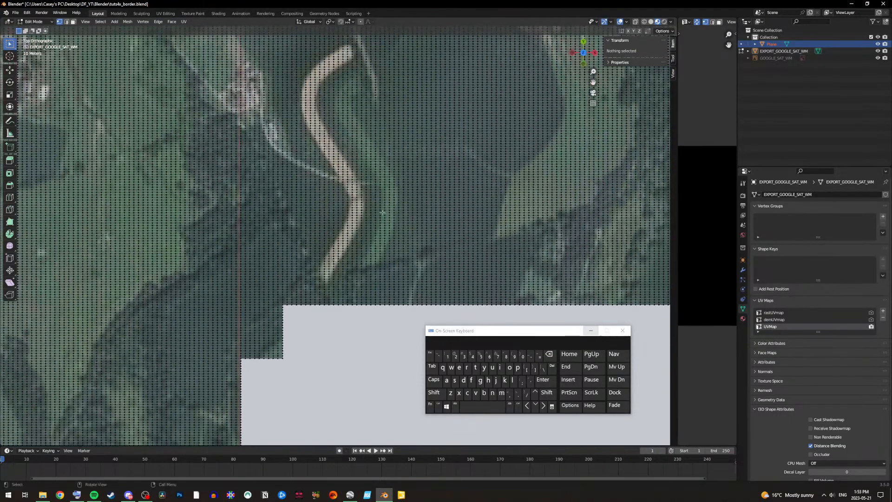
drag(243, 370, 581, 51)
click(551, 367)
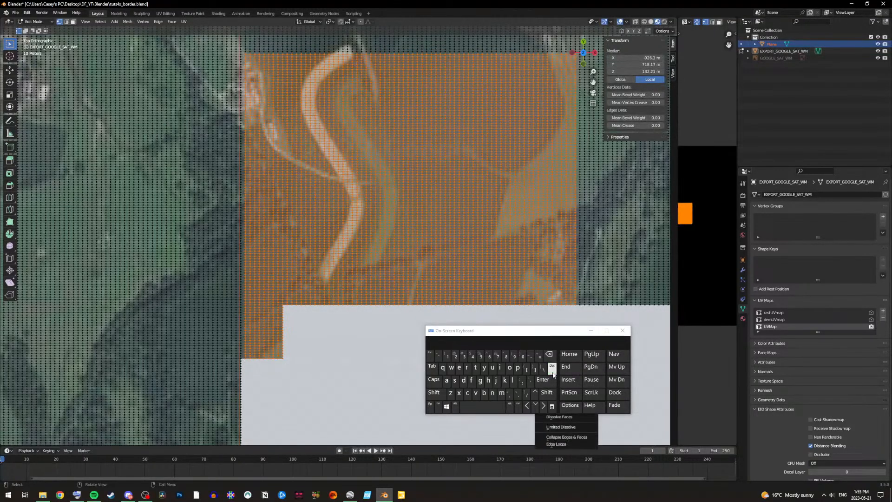
drag(532, 338, 647, 373)
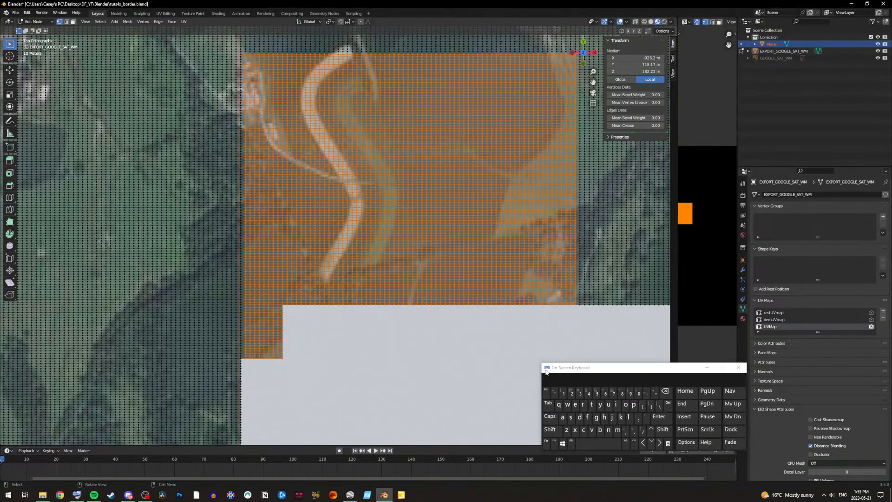
click(668, 403)
drag(596, 365, 637, 381)
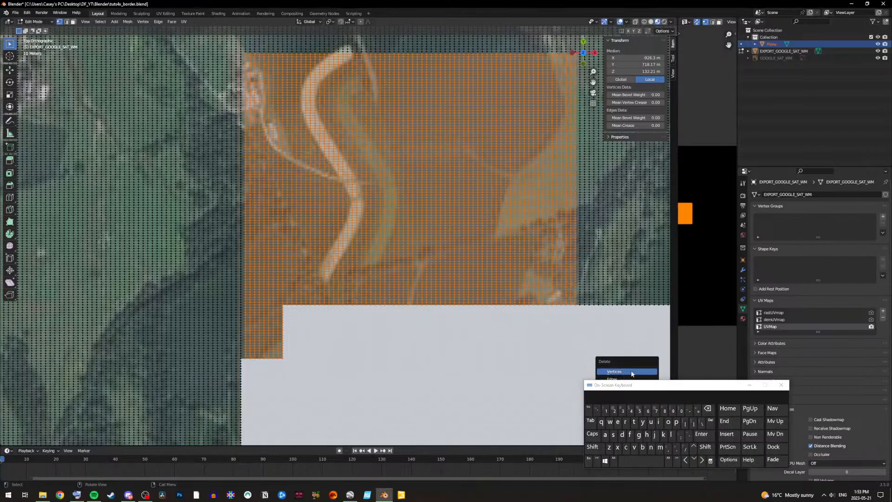
click(630, 371)
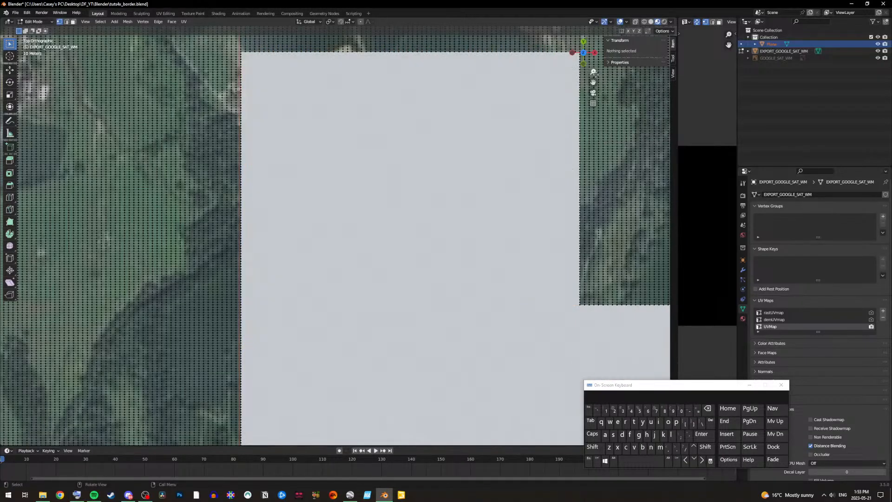
Step: Delete the next block of terrain vertices north of the hole, filling the northwest corner of the plane outline
drag(593, 82, 566, 373)
mouse_move(527, 207)
mouse_down()
mouse_move(524, 240)
mouse_move(514, 205)
mouse_up()
drag(536, 353, 206, 211)
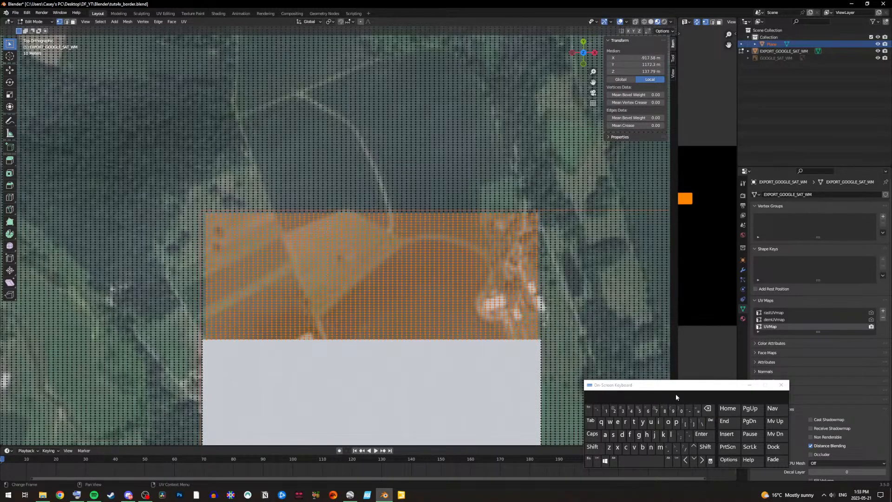
drag(669, 389, 637, 334)
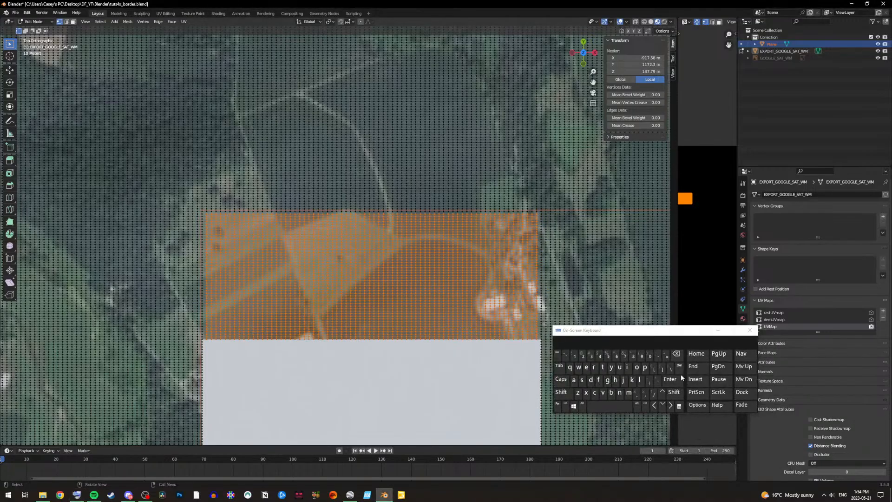
key(Delete)
drag(602, 326, 630, 349)
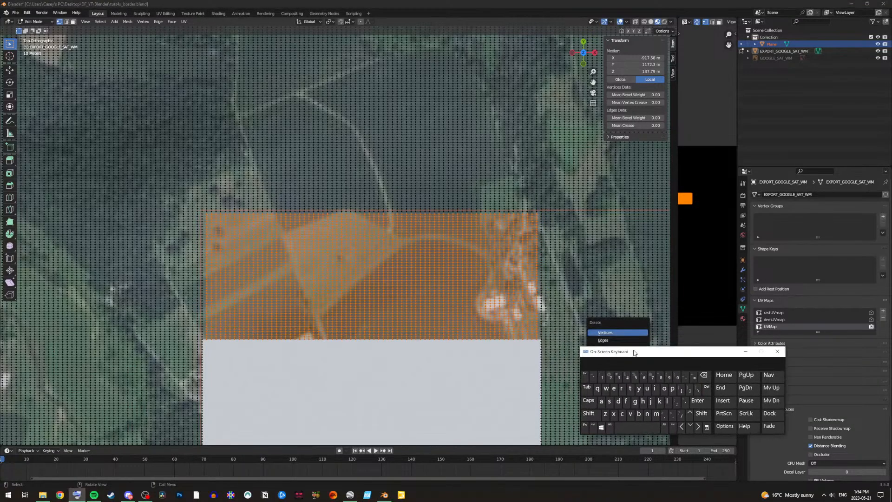
click(614, 333)
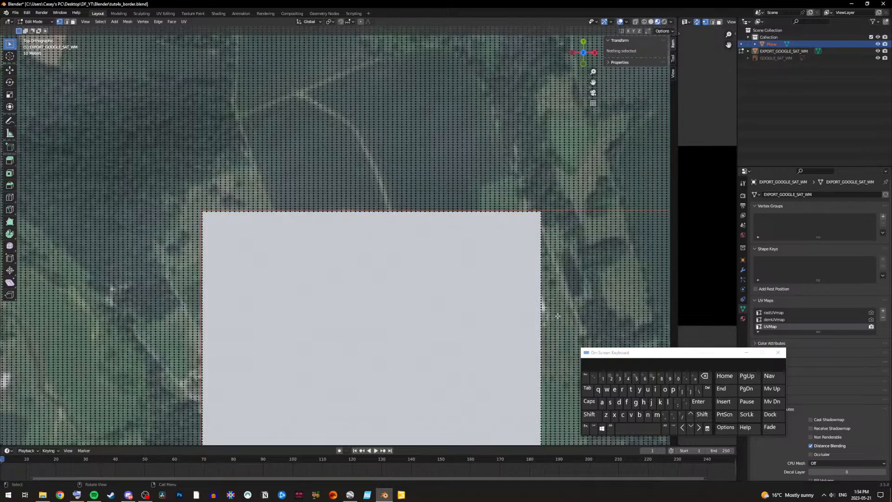
Step: Delete the block of terrain vertices east of the northwest hole, keeping just below the plane outline's northern edge
drag(593, 82, 292, 58)
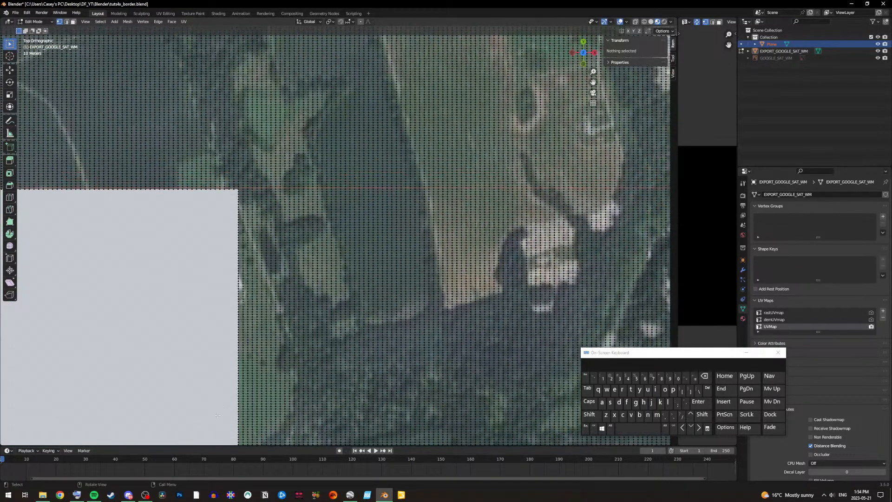
drag(225, 421, 658, 190)
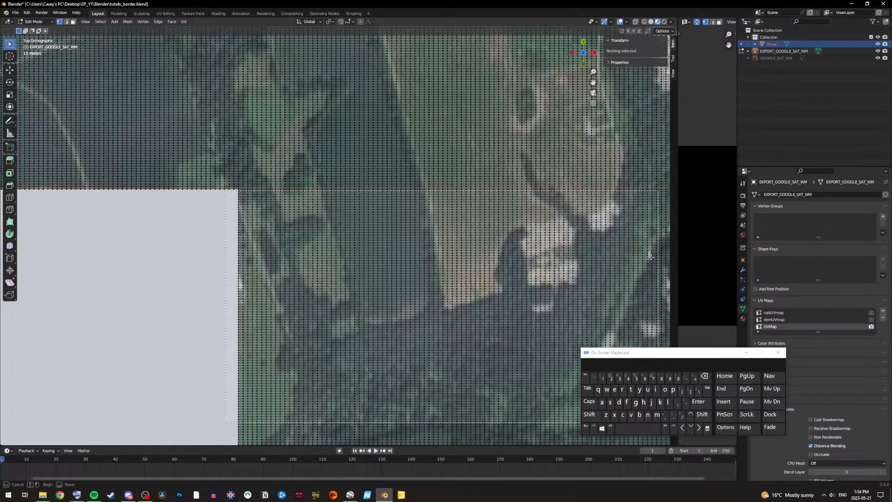
drag(650, 256, 658, 190)
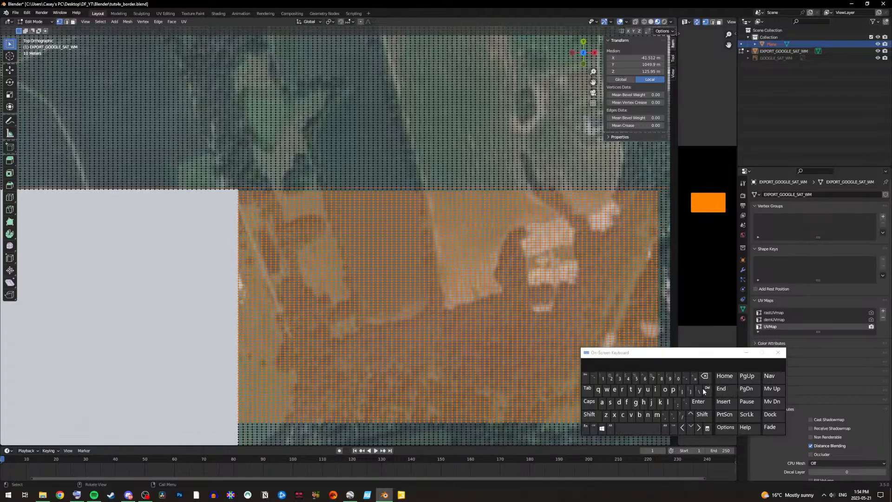
click(704, 390)
drag(635, 353, 677, 383)
click(622, 374)
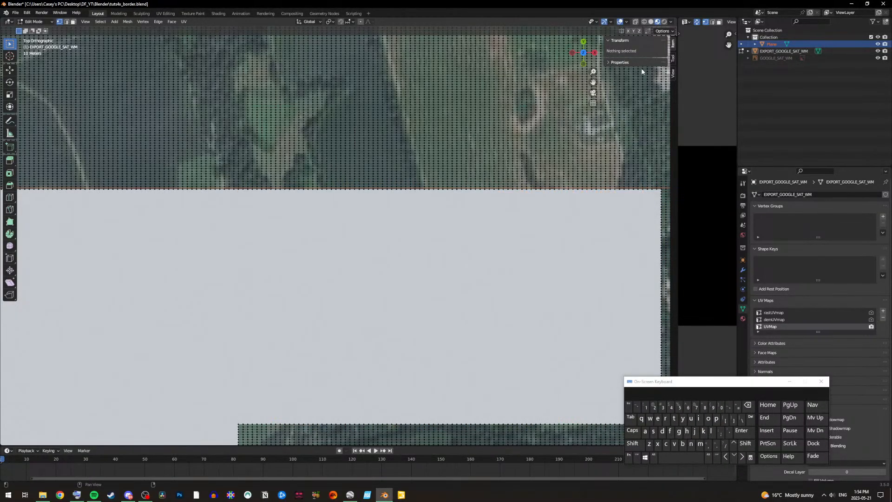
Step: Delete the block of terrain vertices in the plane outline's northeast corner, extending the hole to the eastern edge
drag(593, 83, 134, 0)
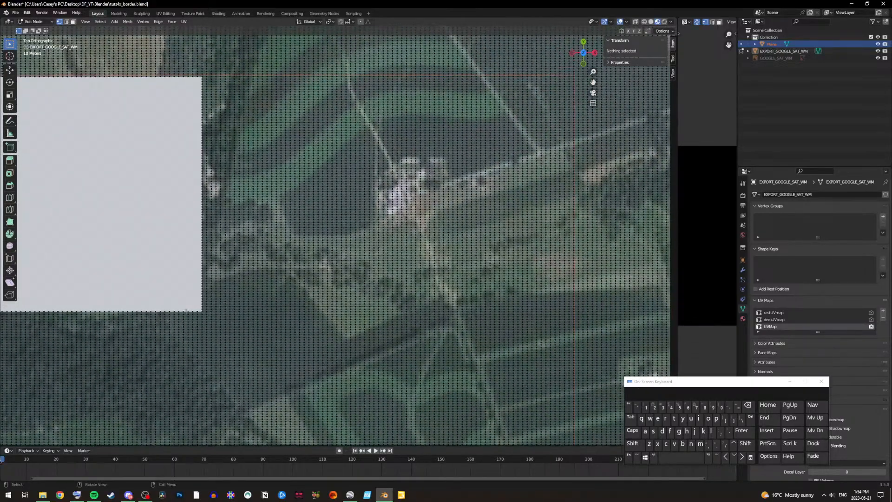
drag(195, 309, 571, 77)
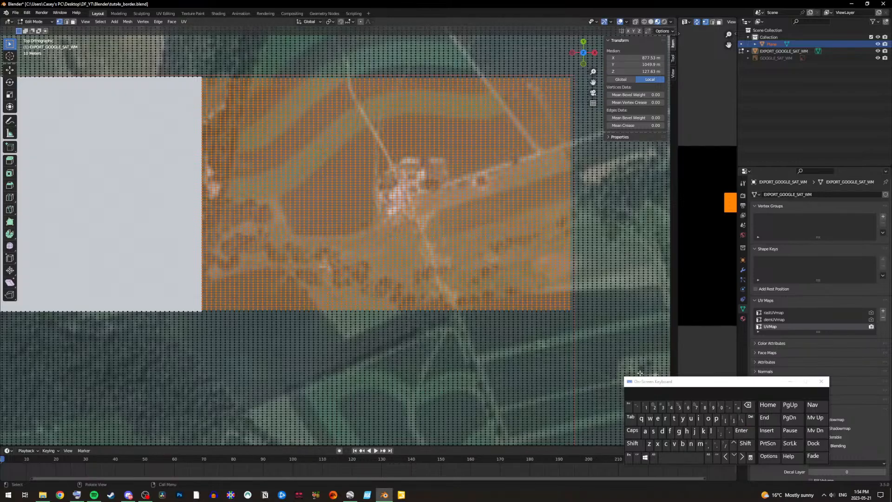
drag(664, 382, 612, 361)
click(650, 384)
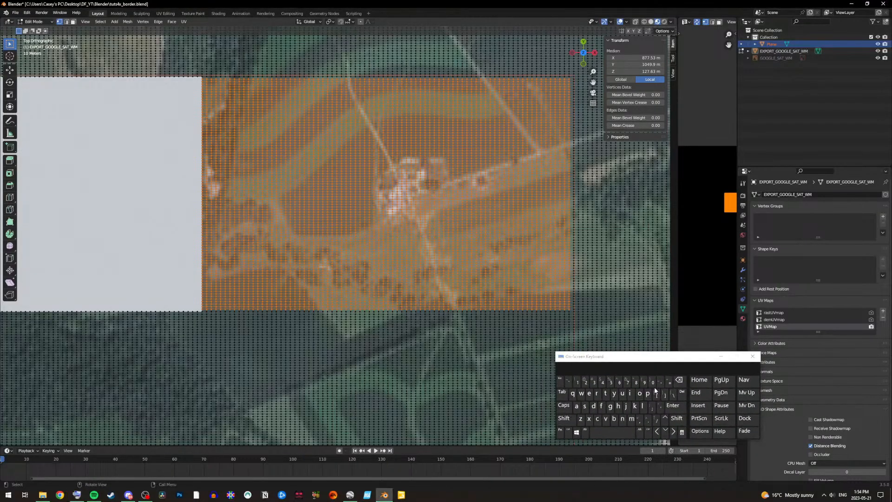
click(681, 392)
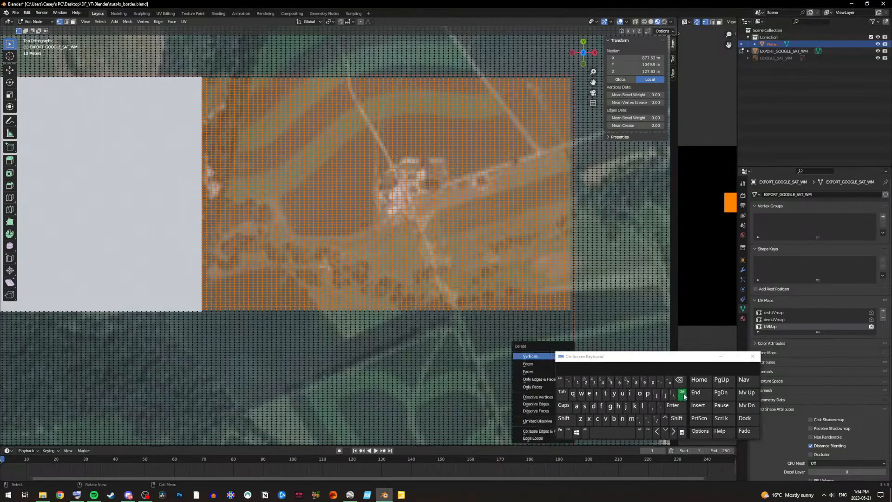
click(530, 357)
Step: Delete the block of terrain vertices south of the northeast corner, keeping just inside the plane outline's eastern edge
drag(211, 215, 574, 442)
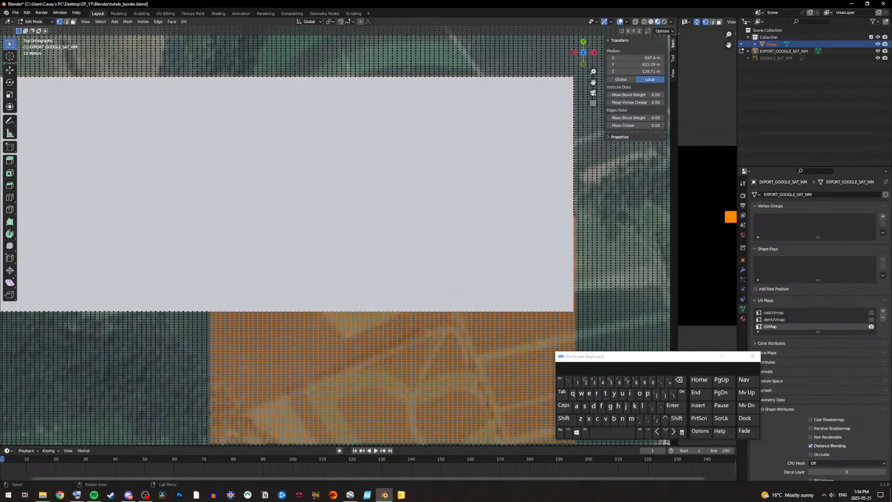
click(456, 290)
drag(593, 82, 479, 174)
drag(319, 74, 568, 377)
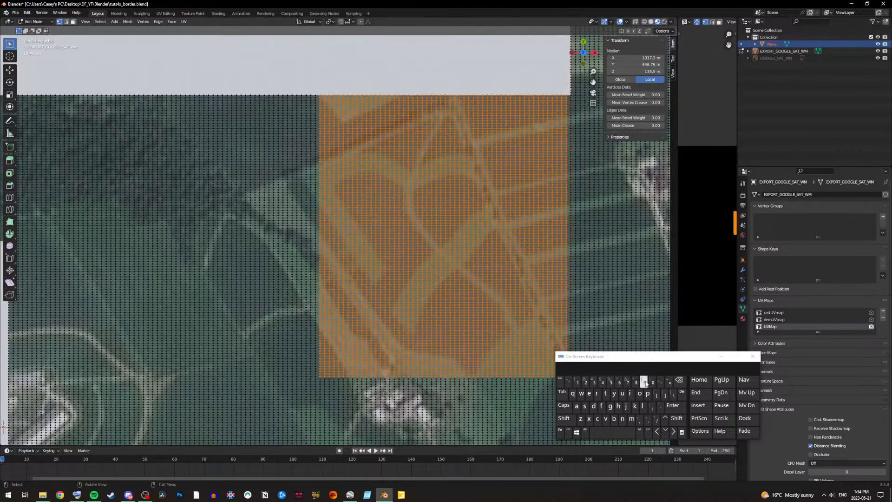
click(681, 391)
click(681, 391)
click(530, 374)
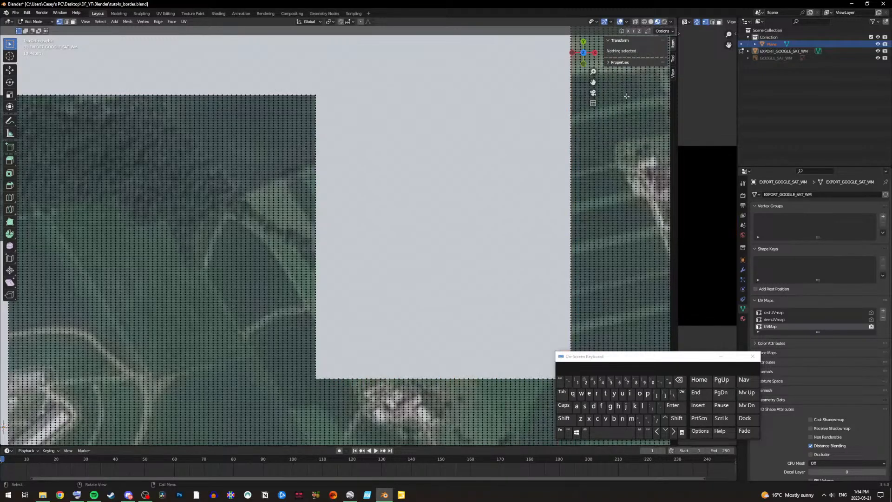
Step: Delete the next block of terrain vertices southward along the inside of the plane outline's eastern edge
shift+middle_drag(374, 444, 424, 148)
drag(311, 65, 620, 362)
click(679, 392)
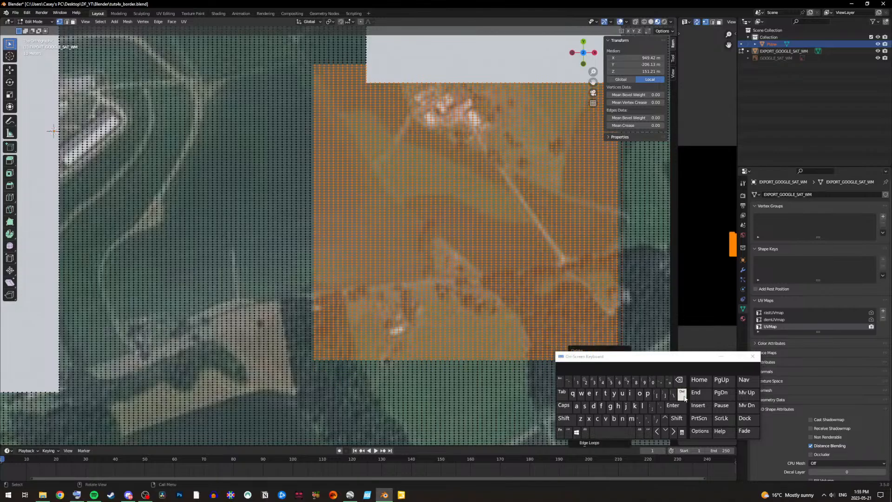
drag(595, 359, 627, 374)
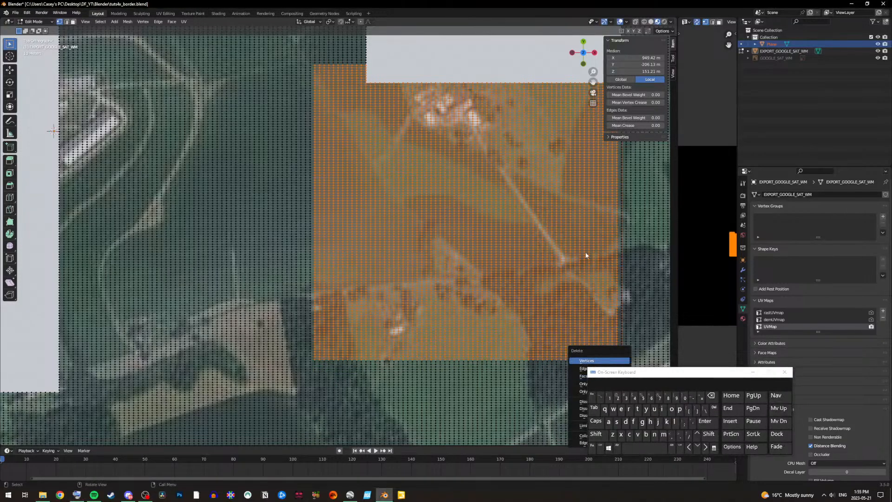
key(Return)
Step: Delete the block of terrain vertices in the plane outline's southeast corner, stopping just inside its eastern and southern edges
drag(594, 82, 539, 18)
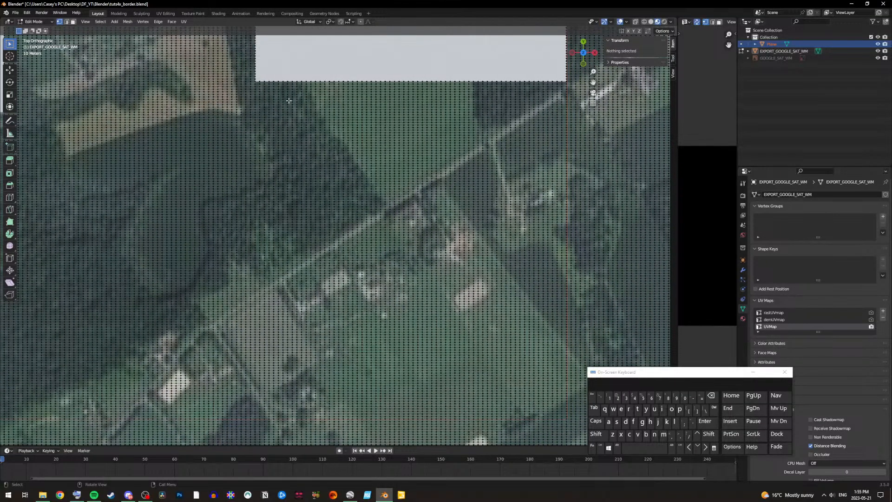
drag(232, 72, 564, 419)
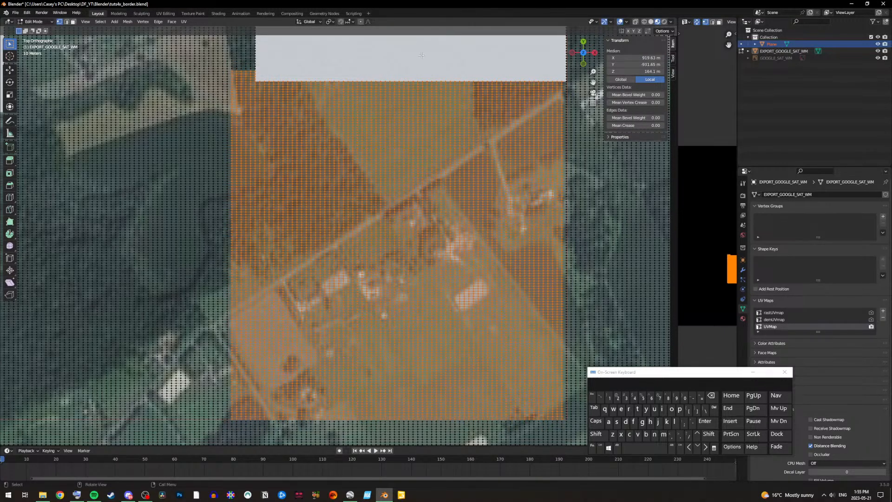
key(alt+a)
drag(278, 67, 563, 415)
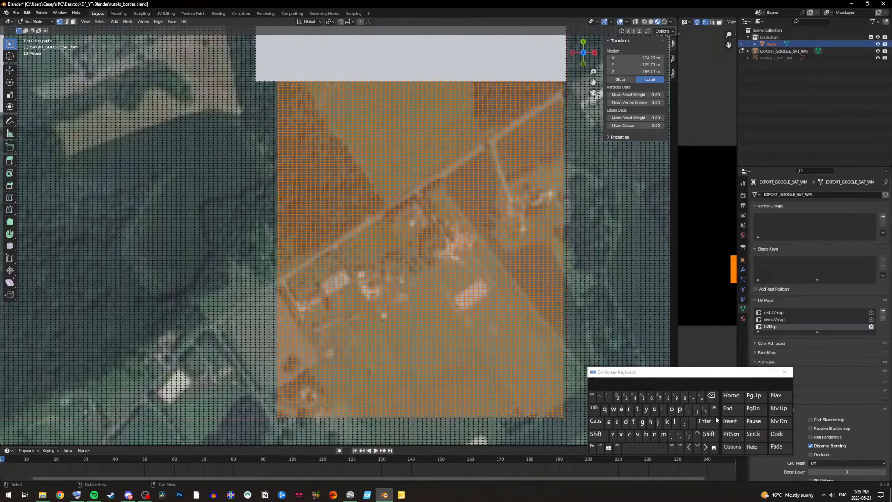
click(714, 410)
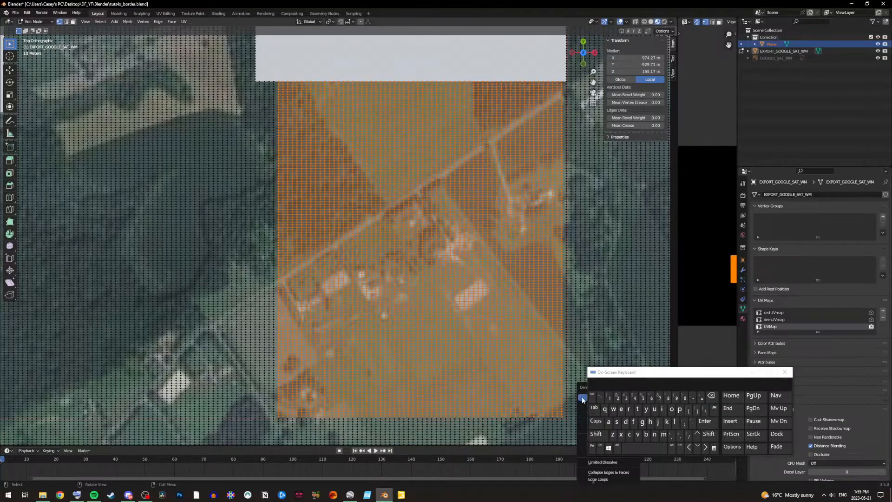
key(Return)
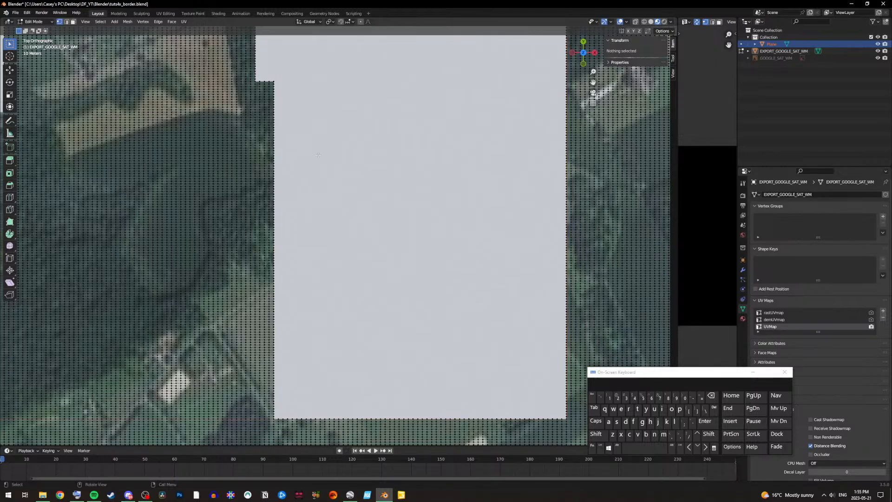
Step: Delete the block of terrain vertices directly west of the southeast hole, keeping just inside the plane outline's southern edge
drag(97, 57, 453, 404)
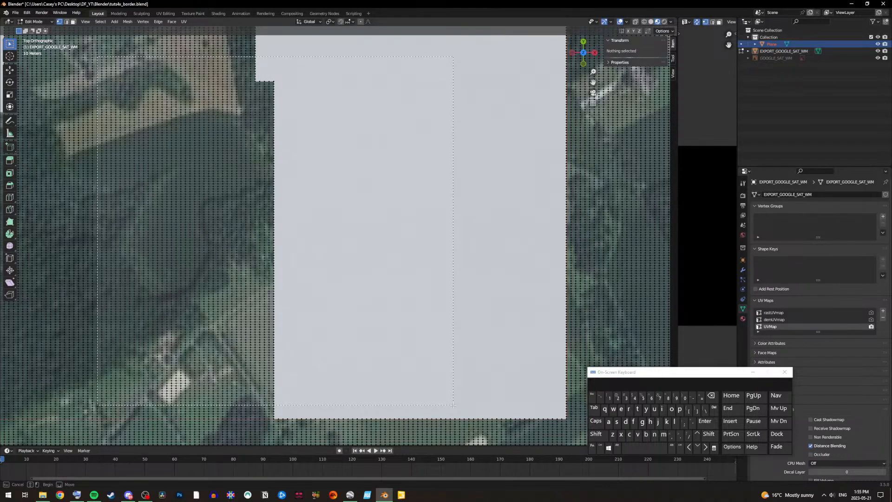
drag(453, 404, 399, 416)
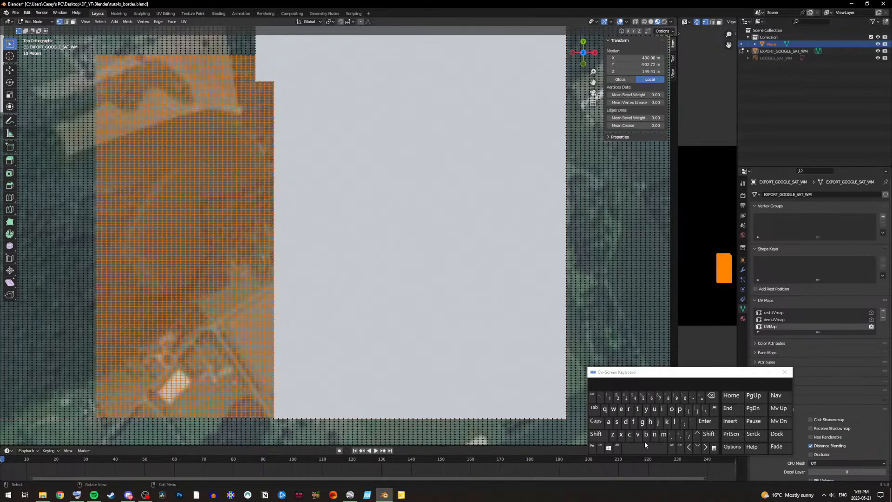
click(714, 407)
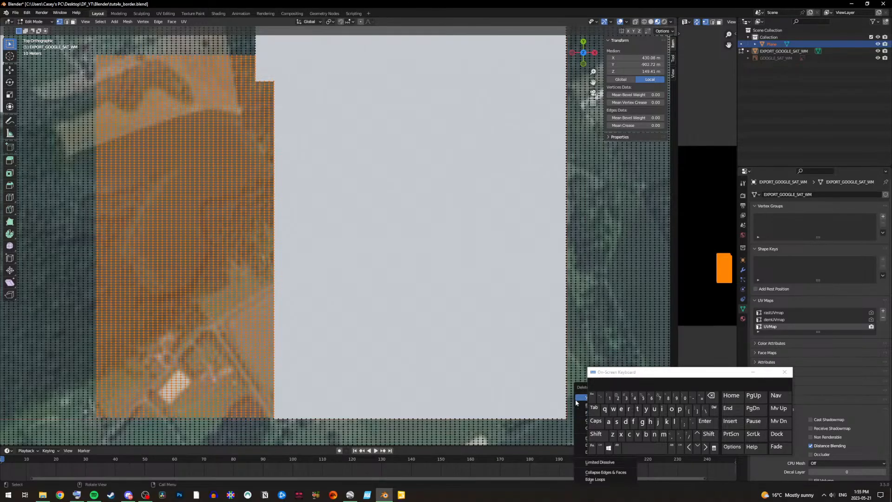
click(578, 398)
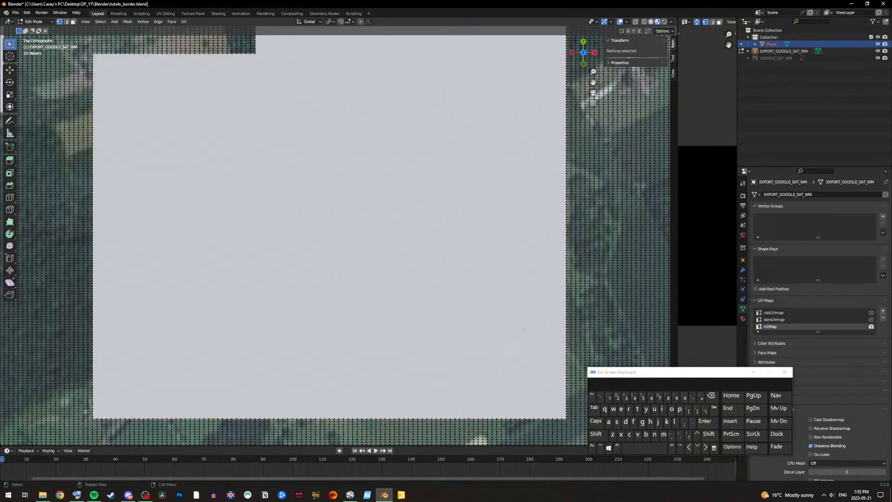
Step: Delete the western arm of the leftover terrain in the middle of the cut-out, north of the map centre
scroll(427, 178, down, 3)
scroll(354, 181, up, 1)
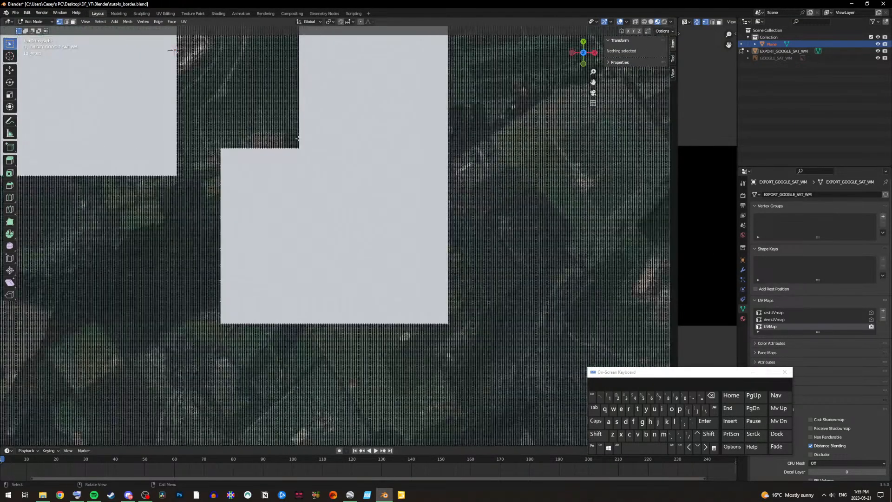
drag(592, 82, 344, 306)
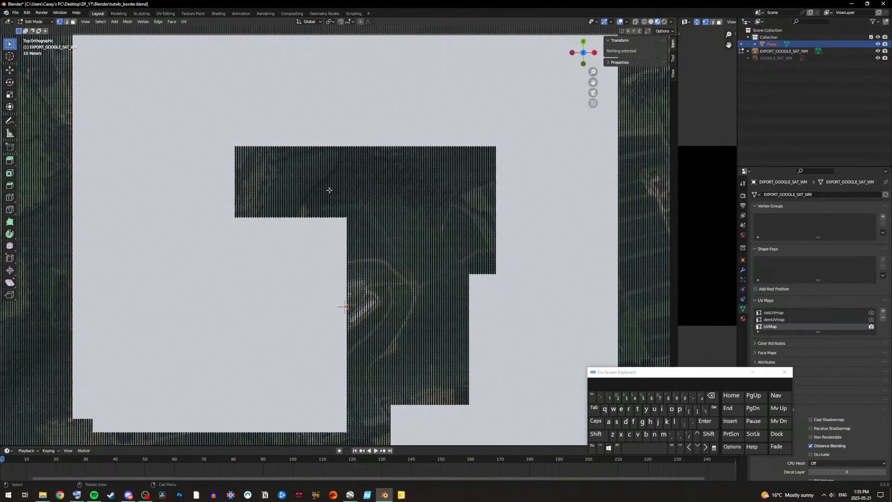
drag(214, 90, 346, 274)
click(714, 406)
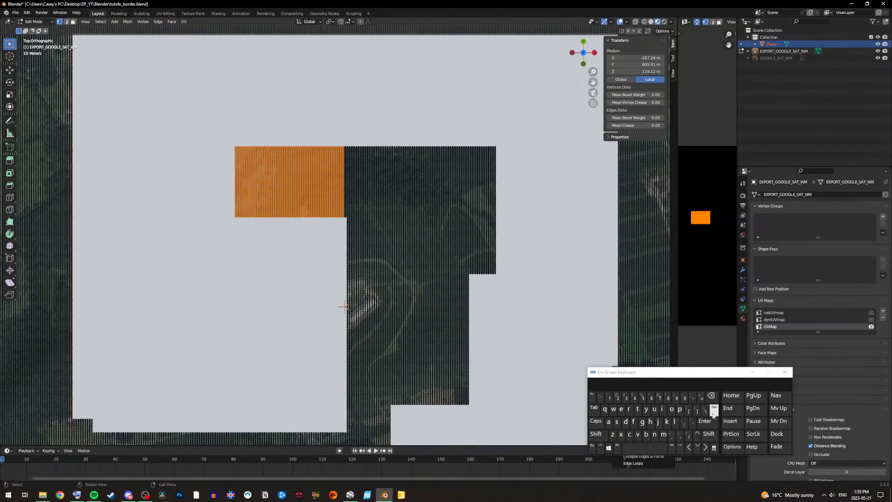
drag(619, 376, 665, 397)
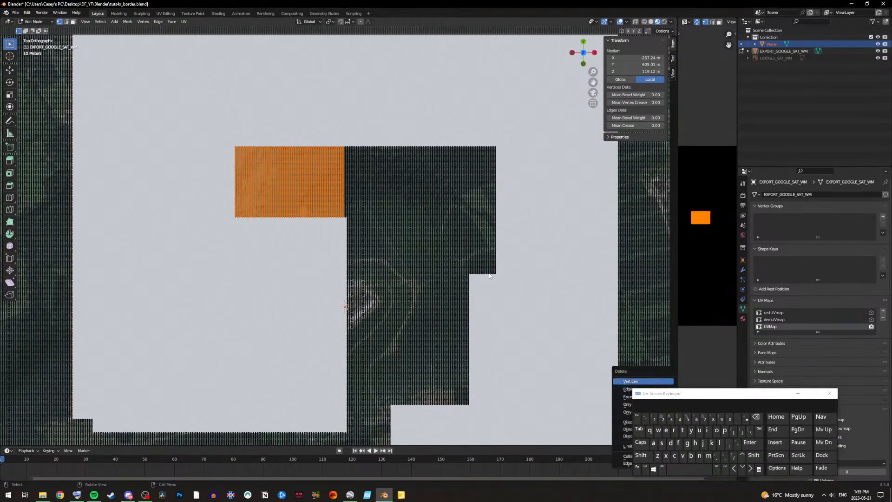
key(Return)
Step: Delete the strip of vertices along the upper eastern side of the leftover central terrain
drag(459, 111, 523, 287)
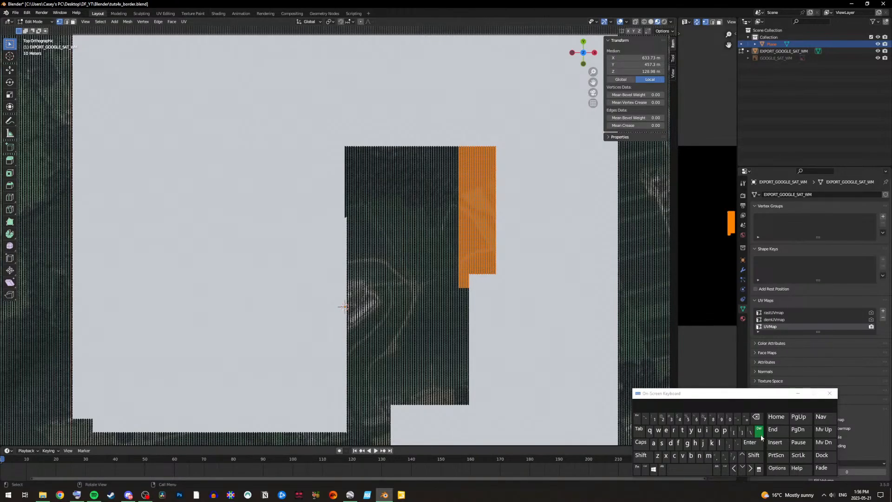
drag(716, 399, 649, 338)
key(Delete)
click(700, 375)
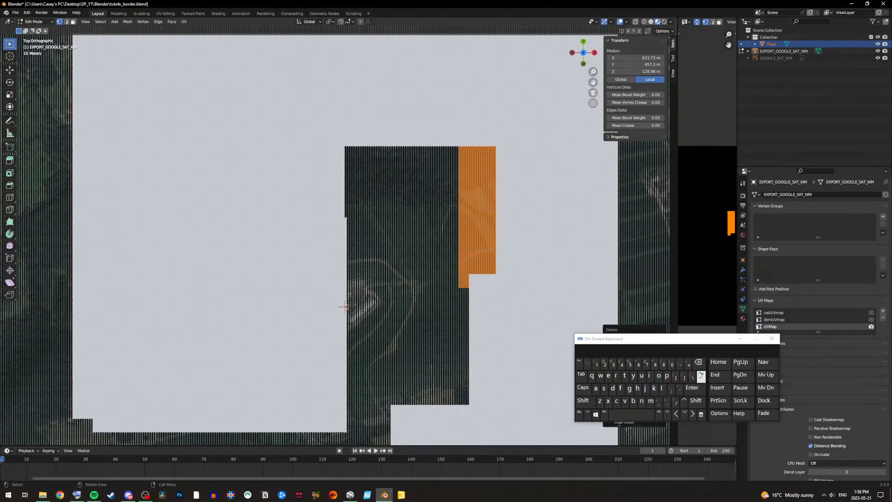
drag(620, 338, 632, 350)
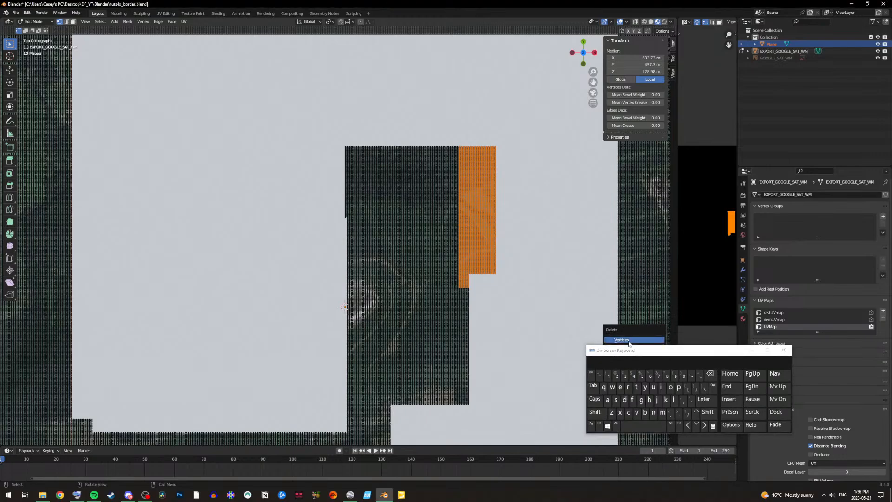
click(629, 344)
Step: Delete the upper block of vertices from the leftover central terrain, down to just above the map centre
scroll(436, 241, up, 3)
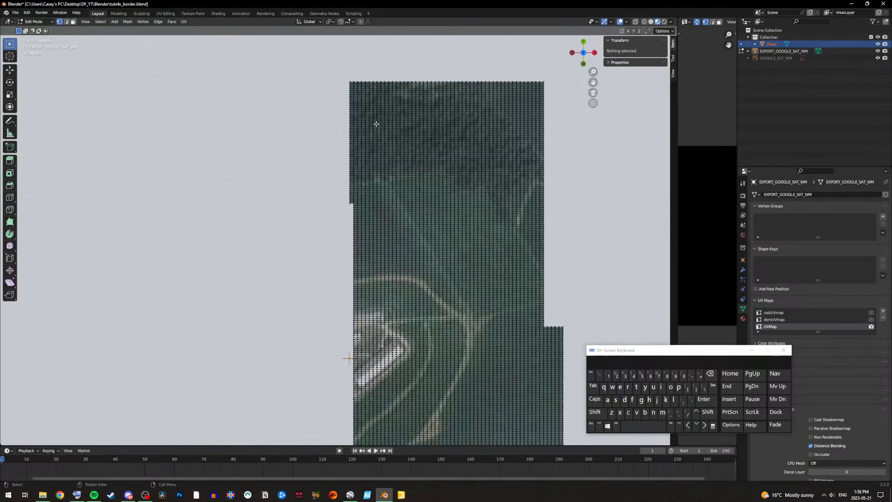
drag(339, 64, 546, 321)
drag(641, 355, 663, 381)
click(735, 415)
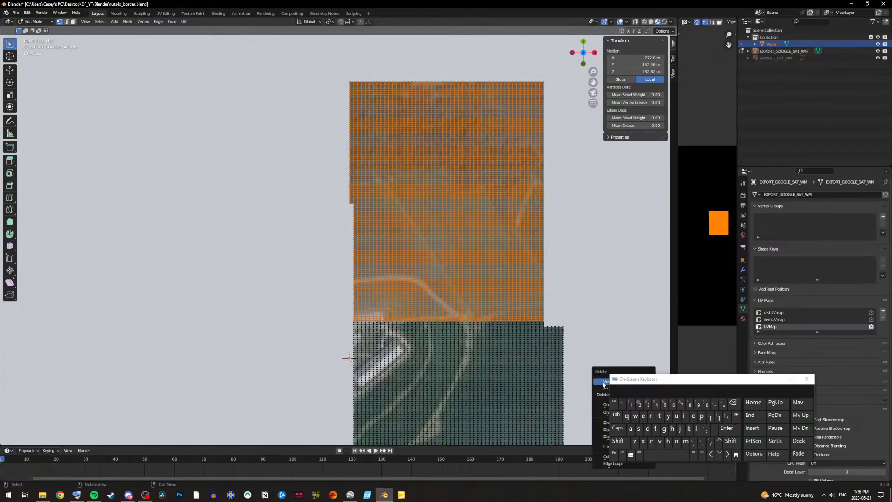
click(604, 382)
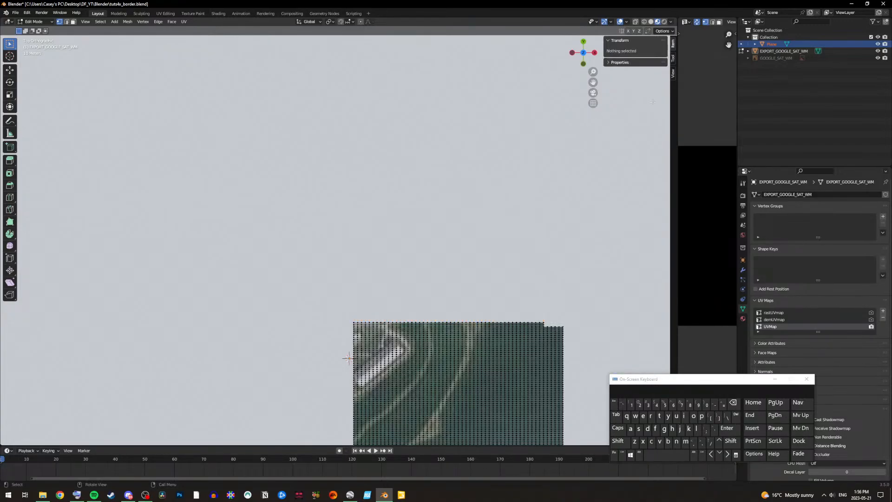
Step: Delete the leftover terrain vertices southeast of the map centre, stopping just above the western leftover area's upper edge
drag(592, 83, 571, 10)
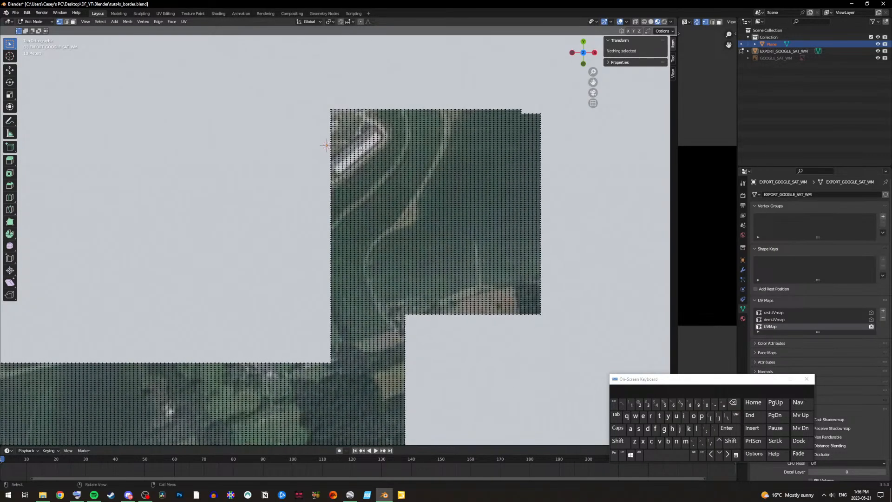
drag(286, 94, 572, 338)
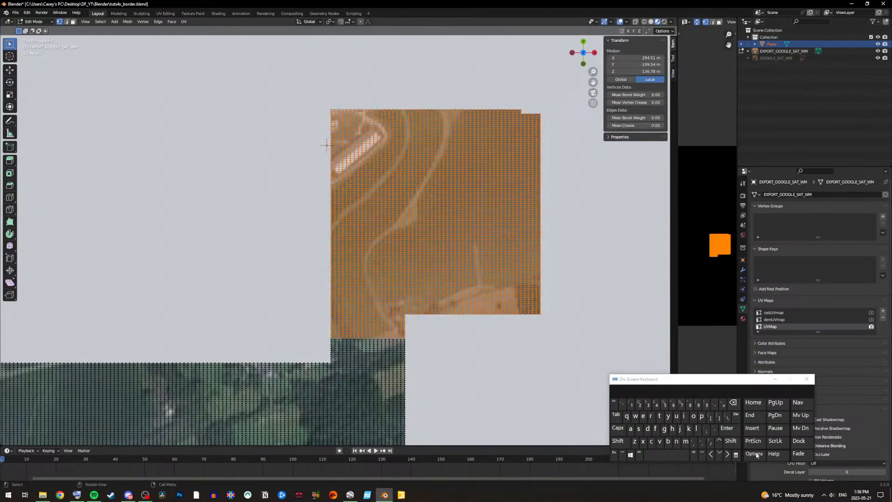
click(736, 416)
click(602, 397)
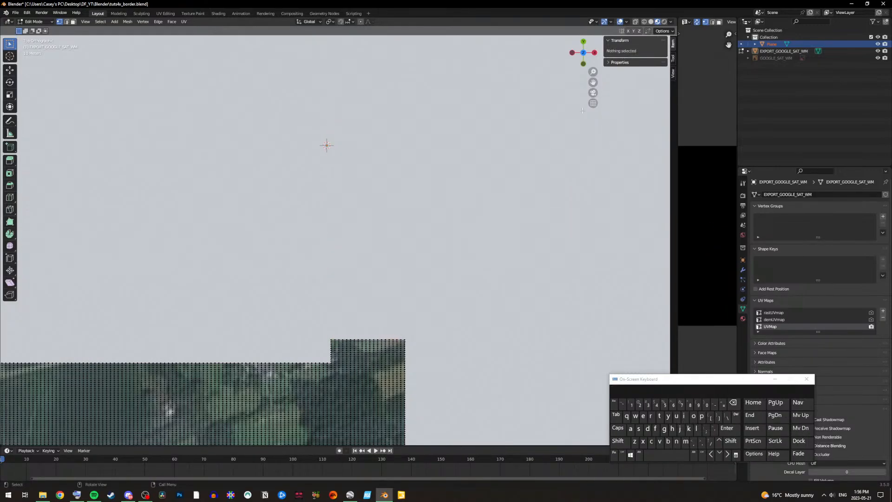
Step: Delete the block of leftover vertices south of the map centre, down to the cut-out's southern edge
drag(592, 83, 680, 0)
drag(266, 40, 549, 391)
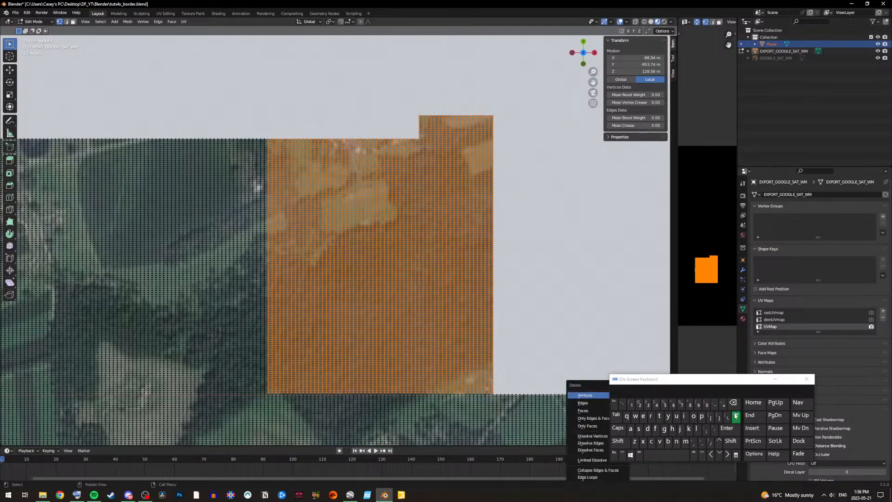
key(x)
click(584, 395)
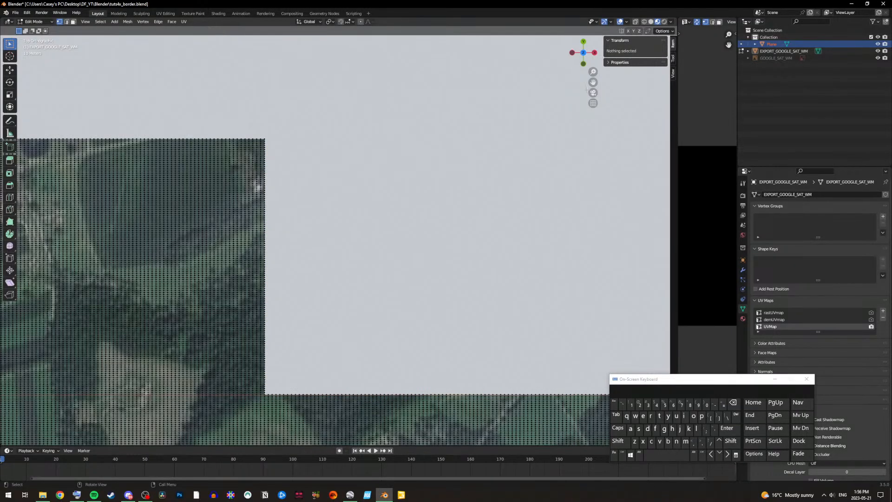
Step: Delete the adjoining block of vertices to the west, keeping its lower limit level with the cut-out's southern edge
drag(592, 82, 798, 78)
drag(328, 110, 528, 389)
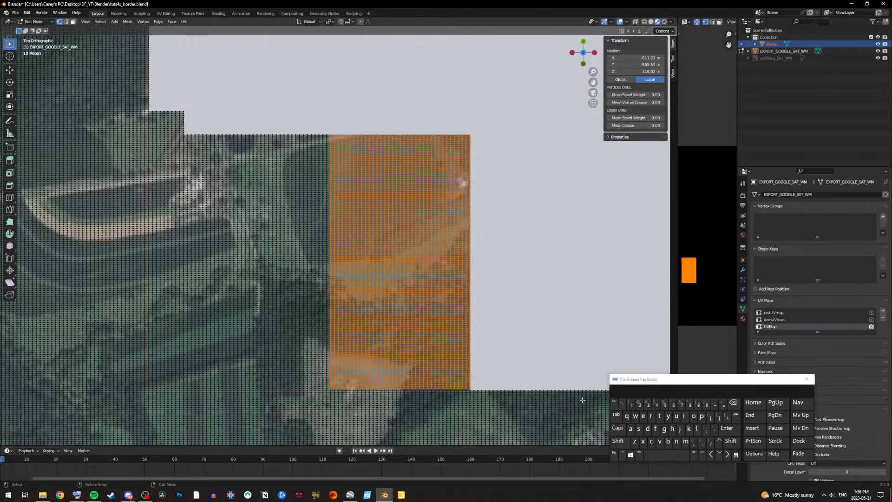
click(737, 416)
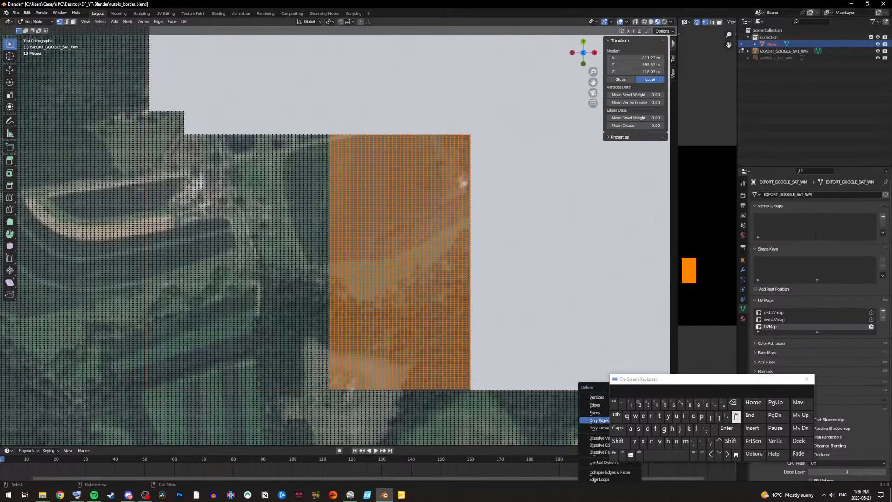
click(597, 397)
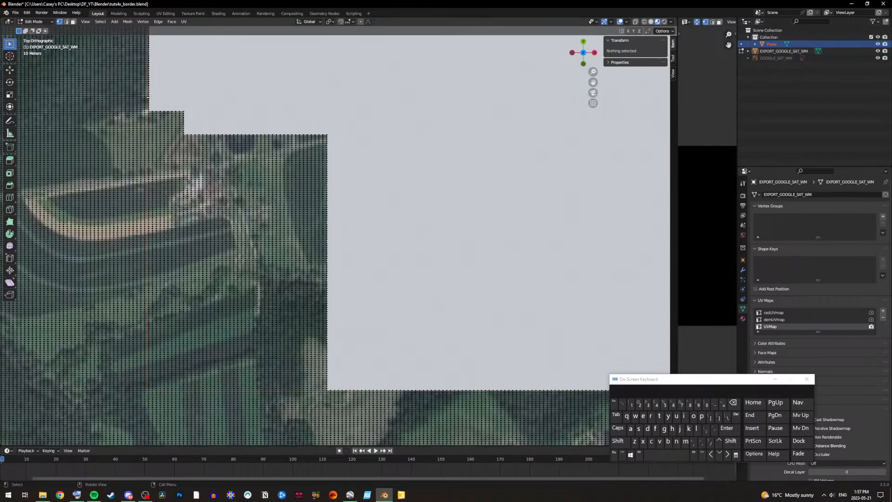
Step: Delete the remaining vertices in the cut-out's southwest corner, keeping the selection inside the western and southern edges
drag(151, 93, 462, 390)
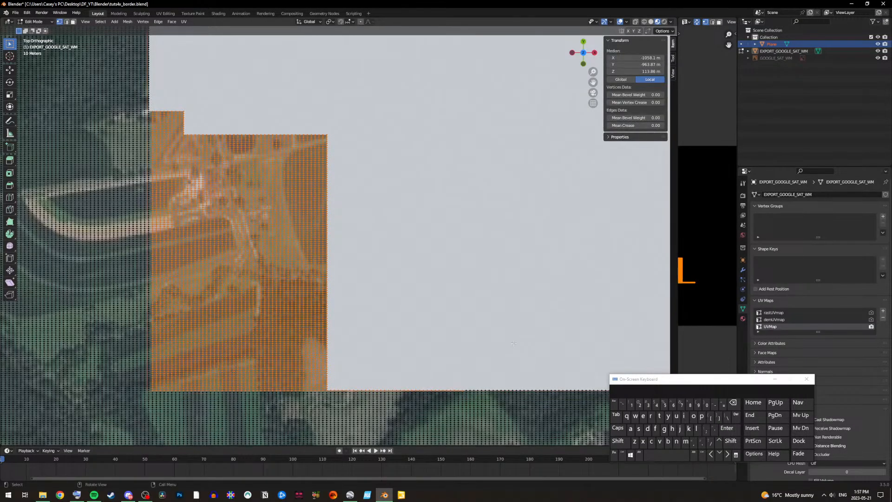
click(456, 263)
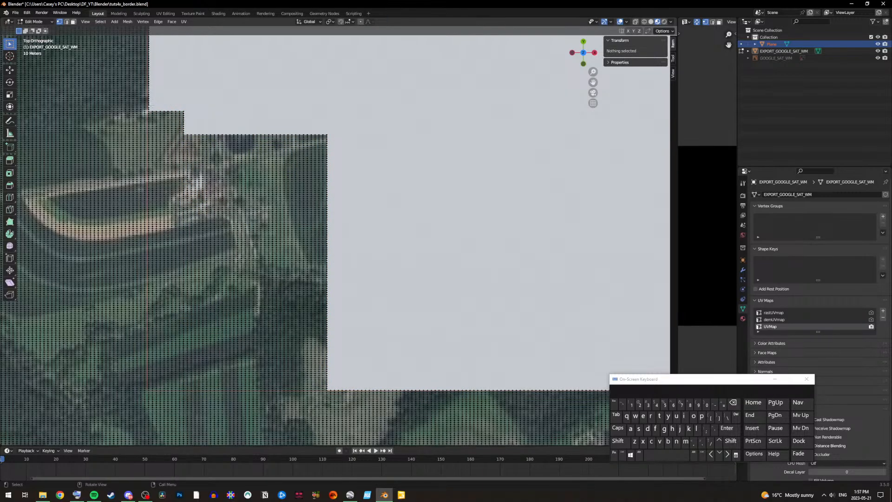
drag(151, 107, 455, 390)
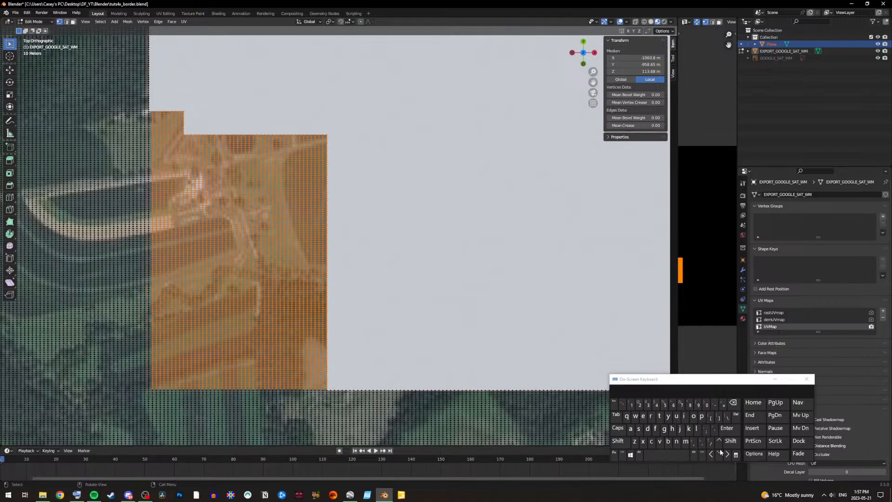
click(736, 413)
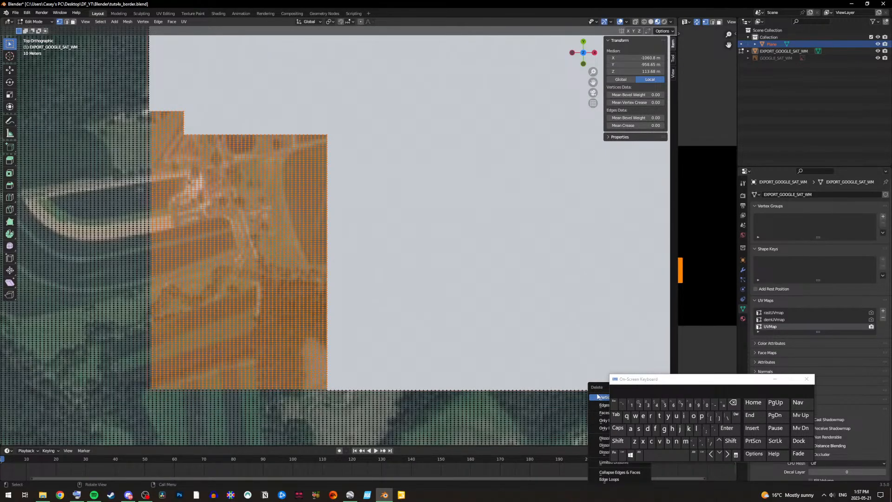
click(601, 398)
Step: Return to Object Mode and delete the guide plane that fills the central cut-out
scroll(496, 253, down, 3)
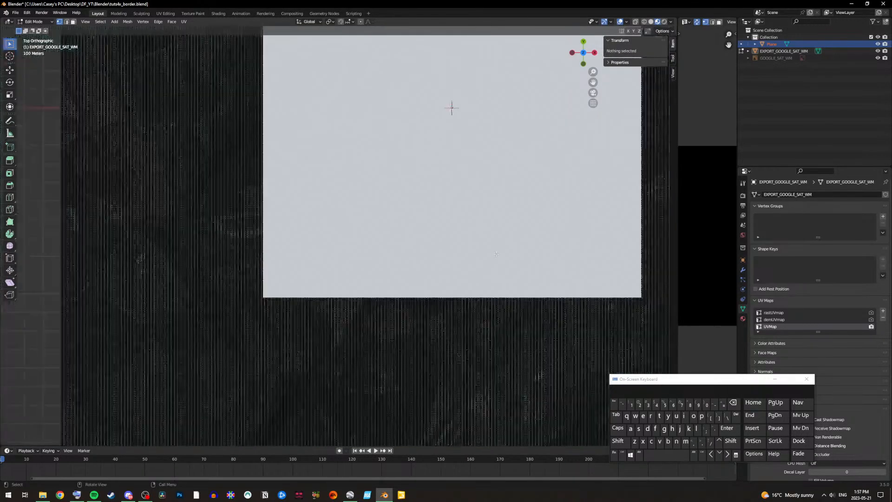
scroll(572, 214, up, 1)
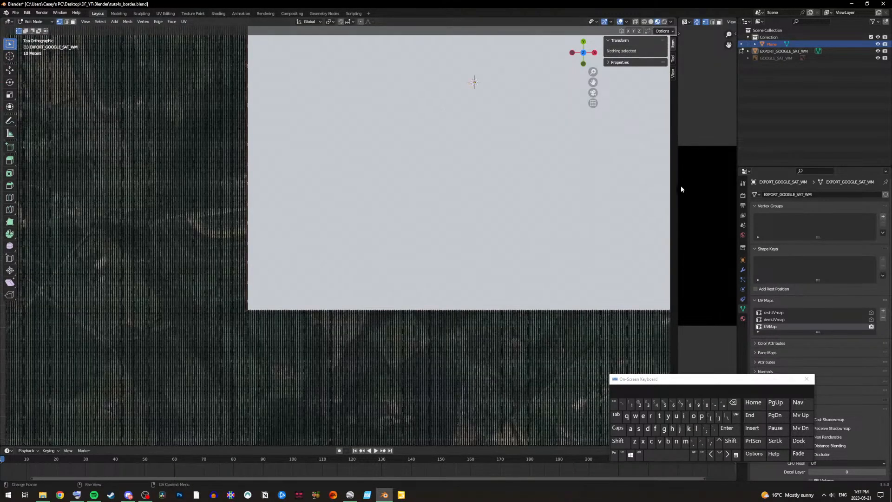
scroll(588, 168, down, 2)
scroll(587, 168, down, 2)
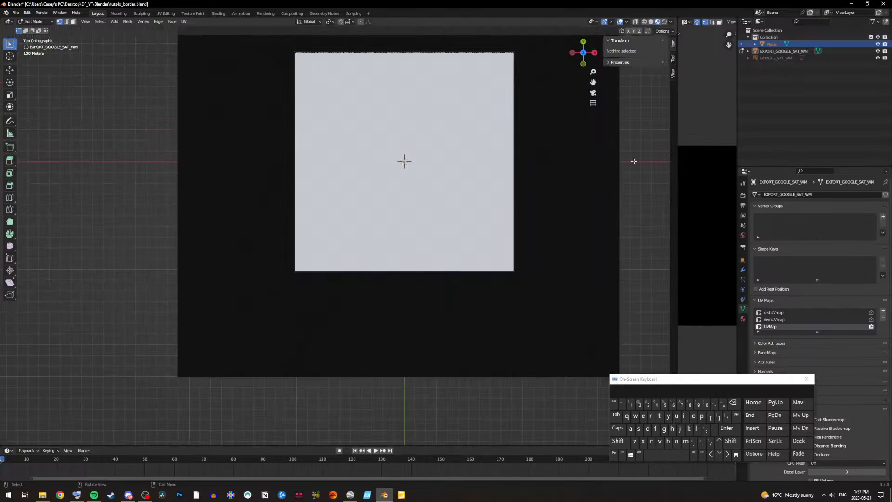
scroll(575, 139, down, 2)
drag(592, 83, 573, 165)
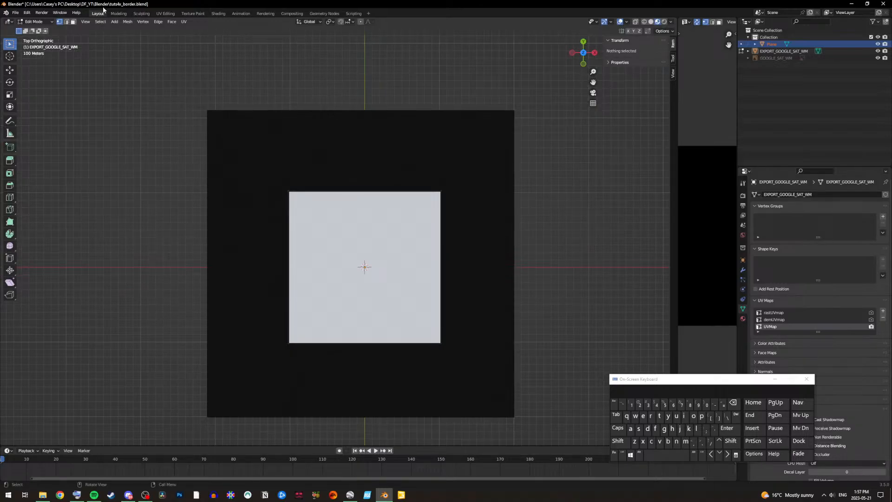
click(35, 21)
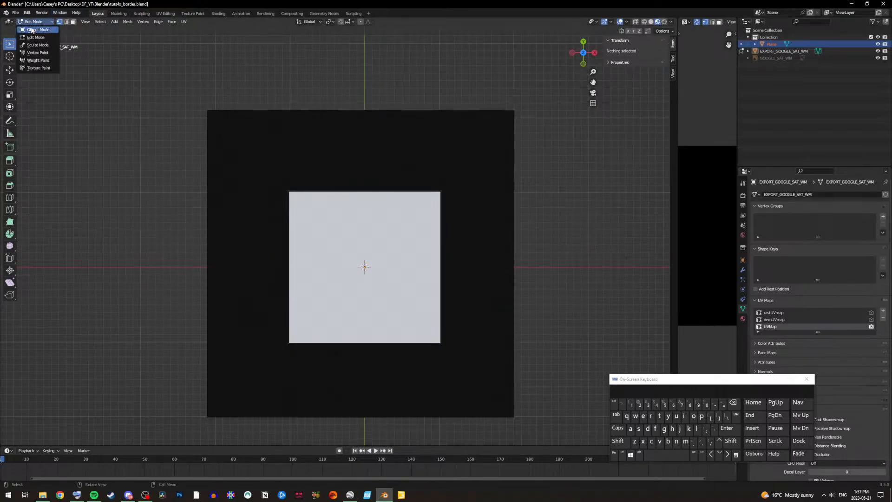
click(34, 29)
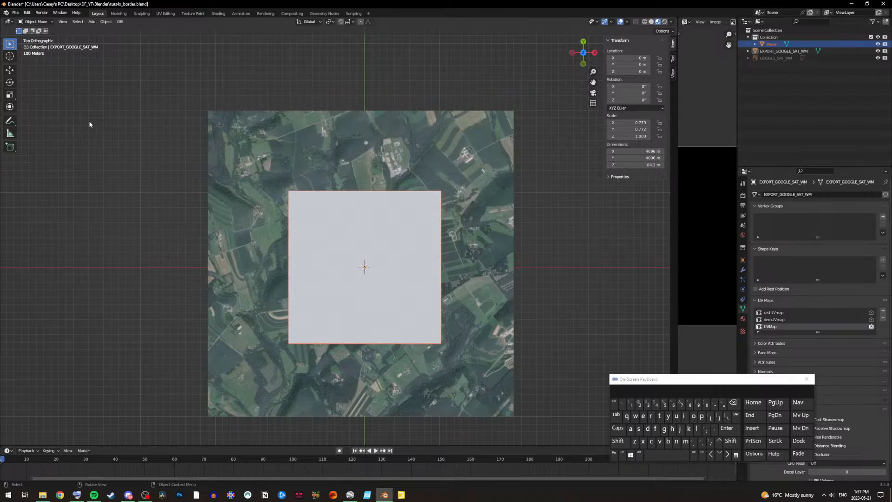
click(776, 45)
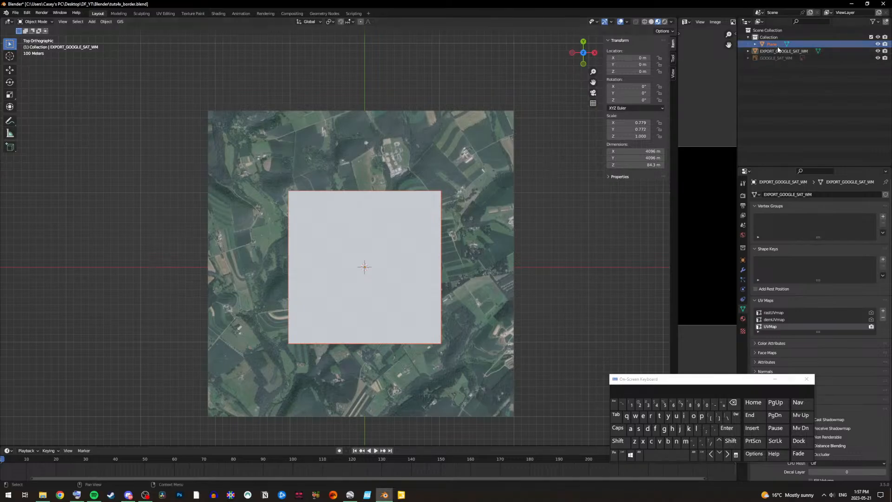
right_click(776, 45)
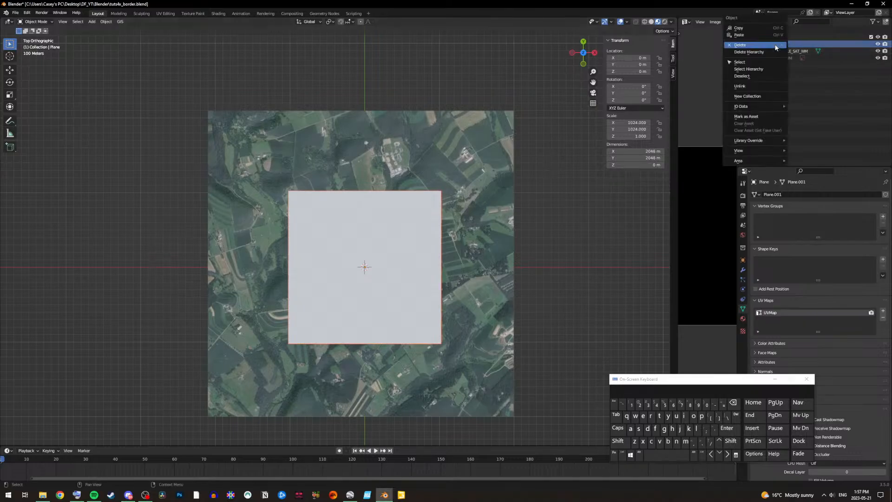
click(742, 46)
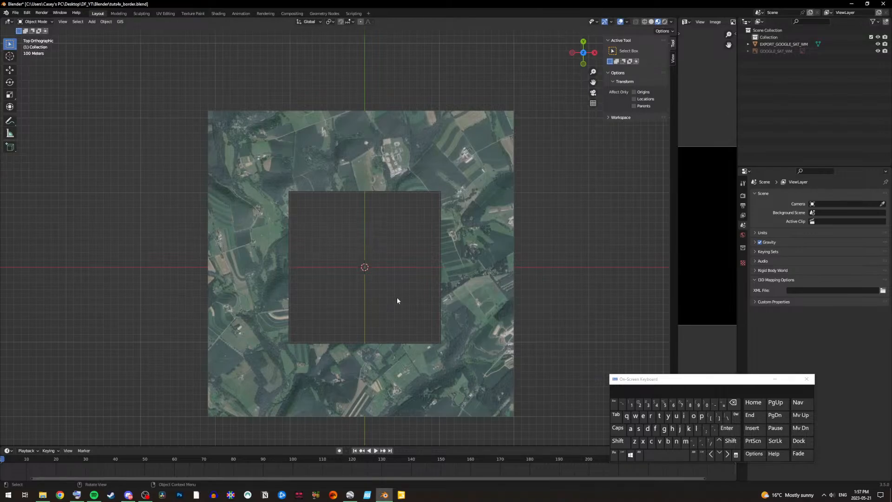
Step: Check the square cut-out in the terrain and select the remaining border mesh, EXPORT_GOOGLE_SAT_WM
scroll(397, 298, up, 4)
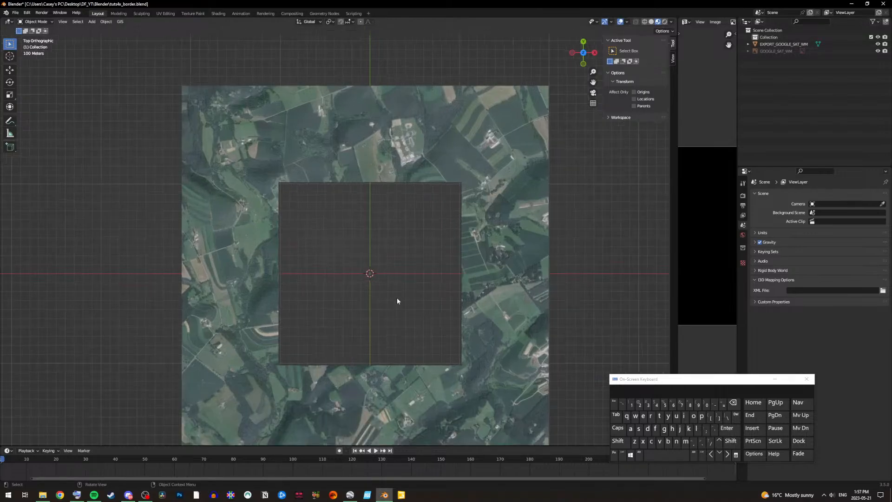
scroll(395, 297, down, 3)
scroll(394, 300, up, 2)
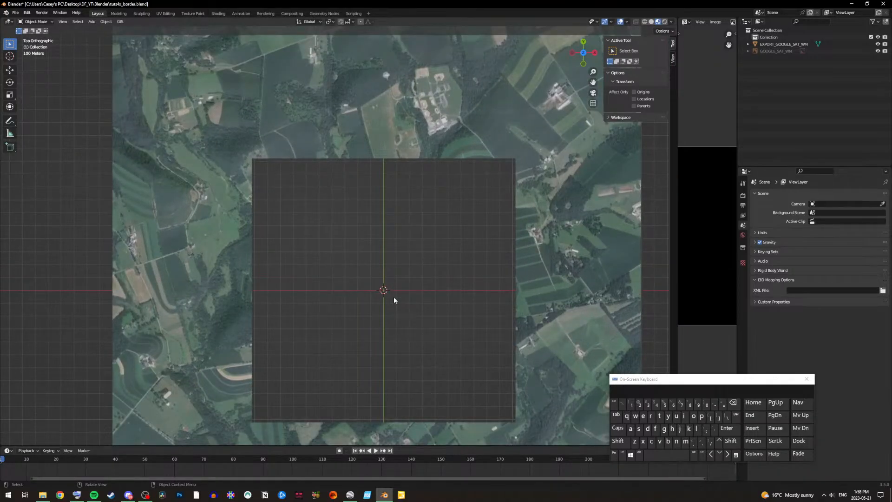
scroll(394, 300, down, 3)
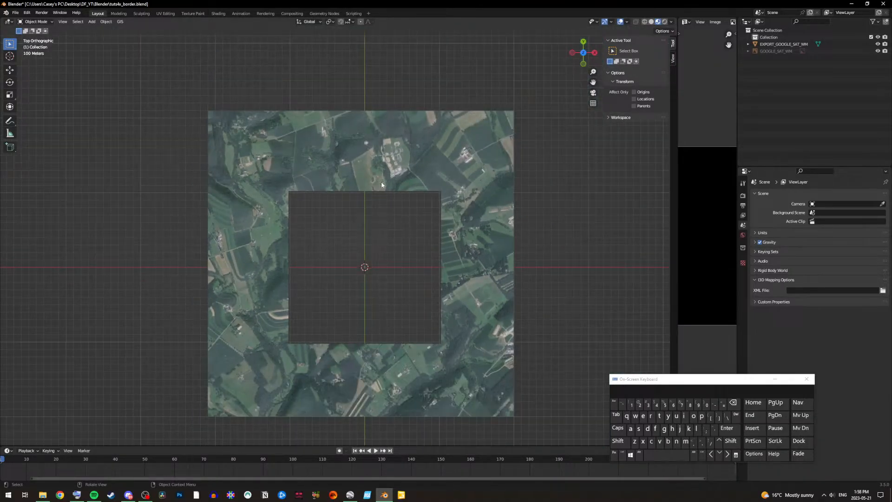
click(489, 177)
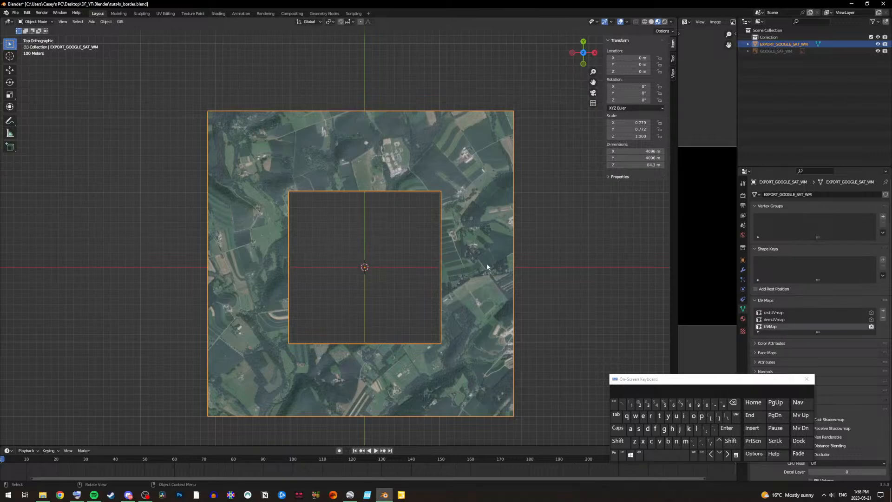
click(212, 14)
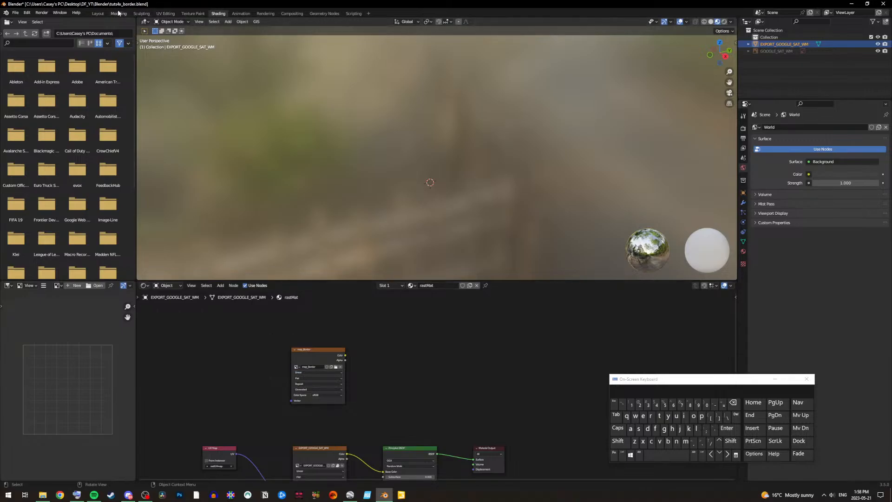
click(98, 14)
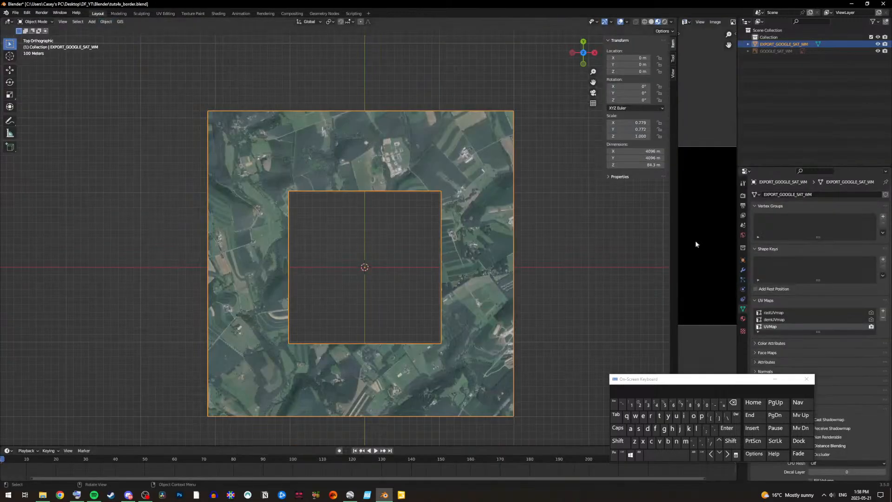
click(743, 195)
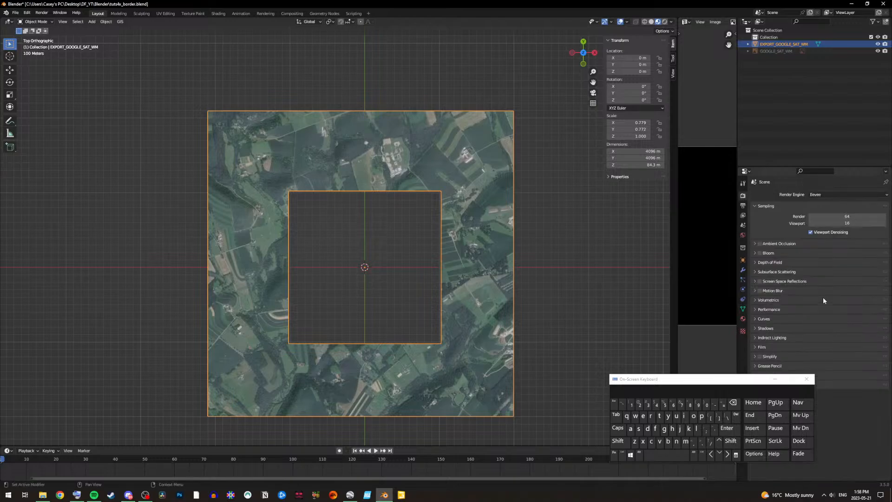
drag(747, 379, 672, 370)
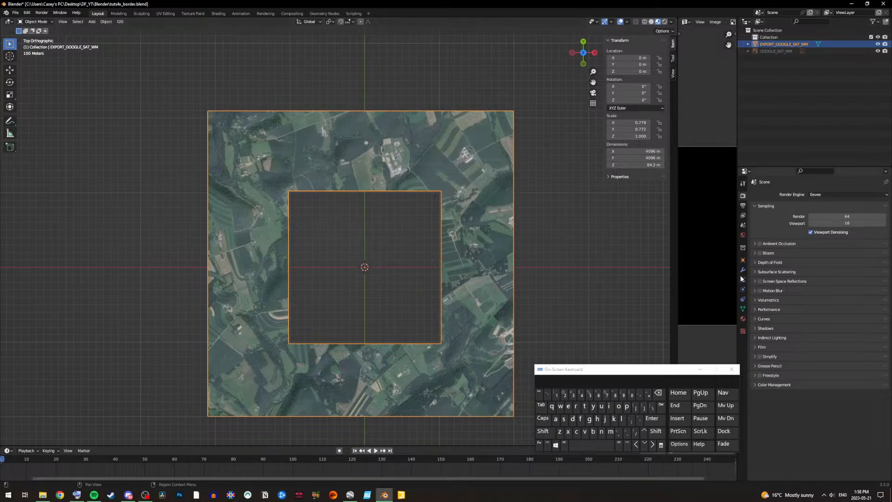
Step: Make rastUVmap the active render UV map of the border mesh and review its material
click(743, 307)
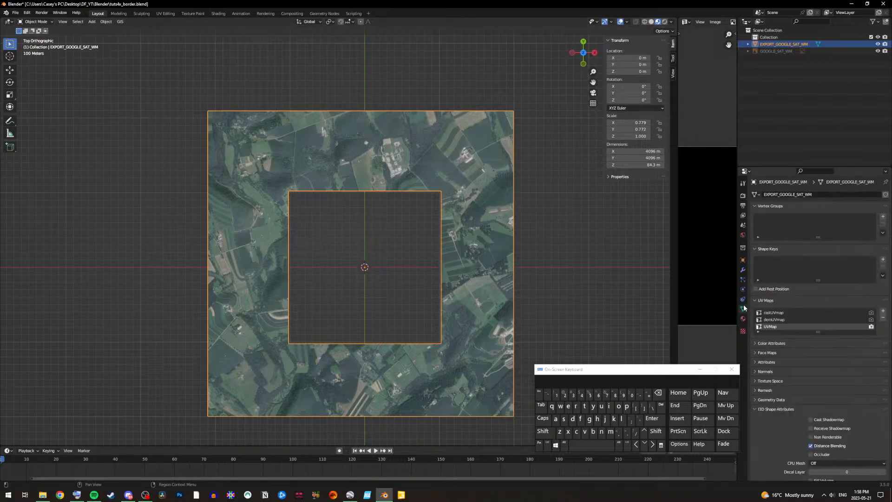
click(870, 313)
click(743, 199)
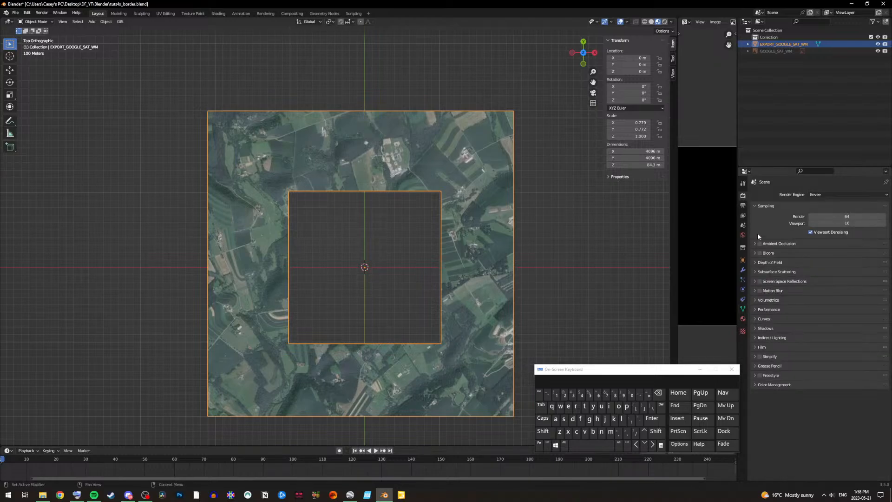
click(741, 269)
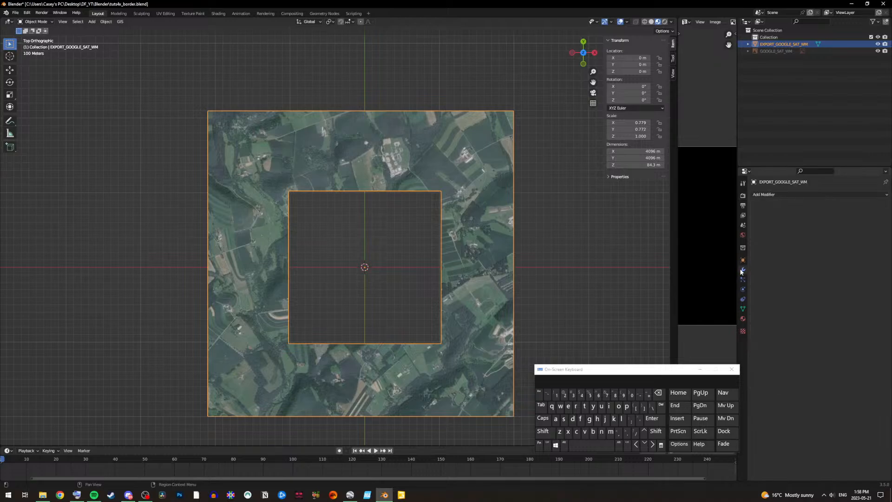
click(743, 319)
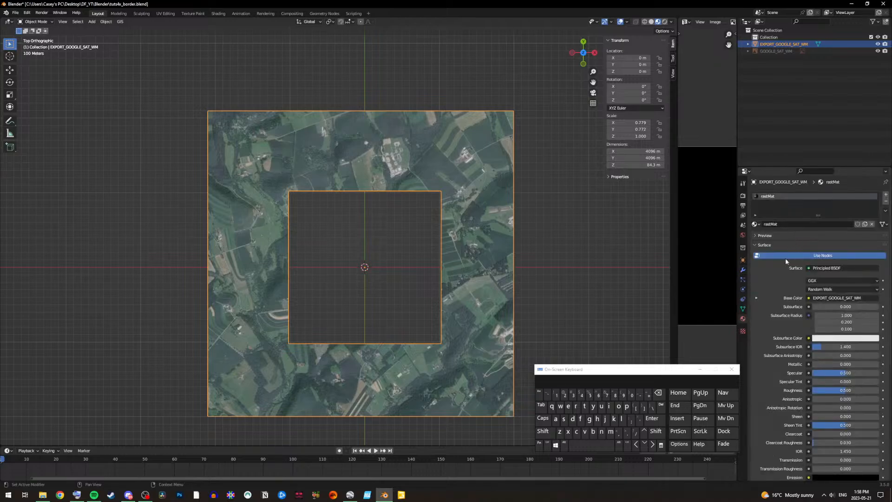
Step: Select UVMap on the border mesh and make it the active render UV map
click(742, 308)
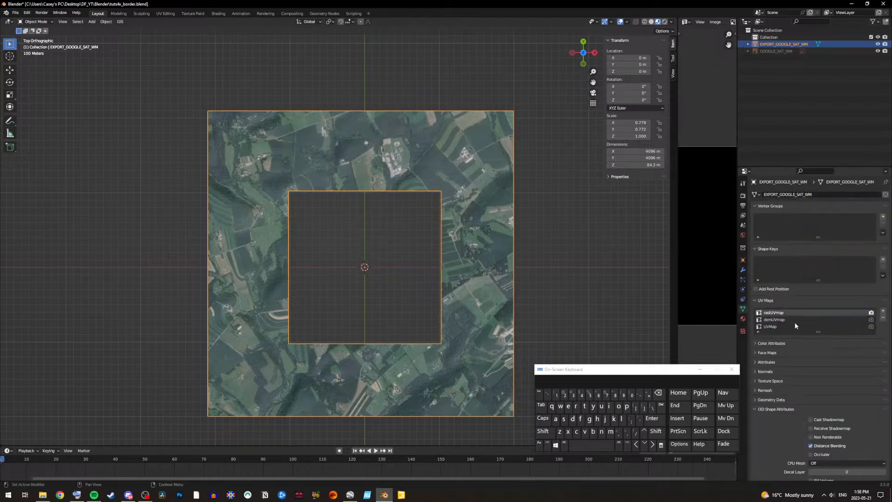
click(870, 327)
click(779, 326)
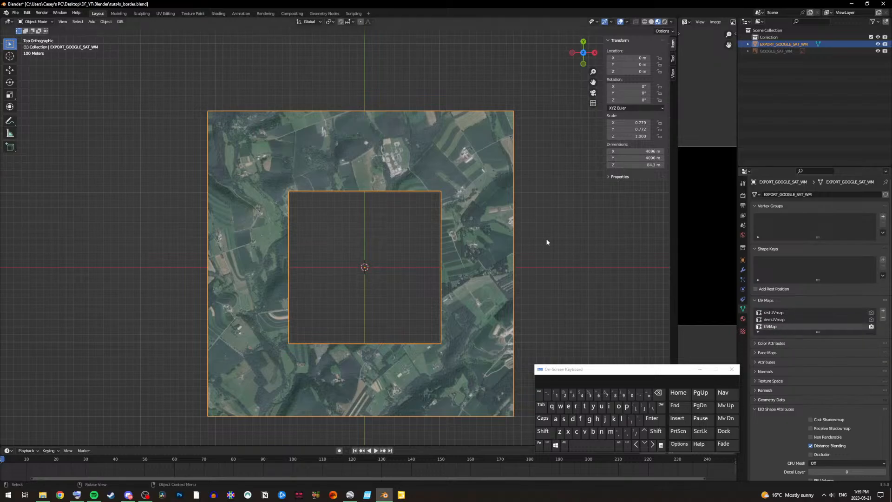
scroll(515, 227, down, 3)
scroll(512, 227, up, 2)
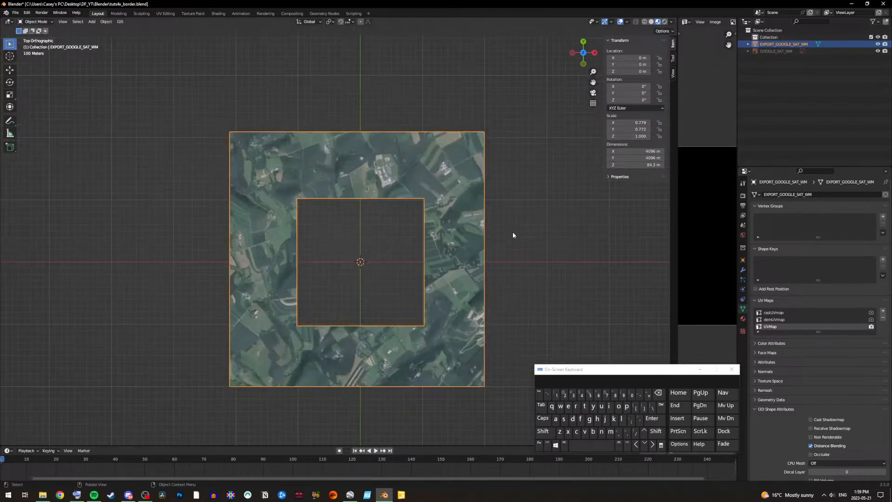
scroll(511, 234, up, 2)
scroll(511, 235, down, 3)
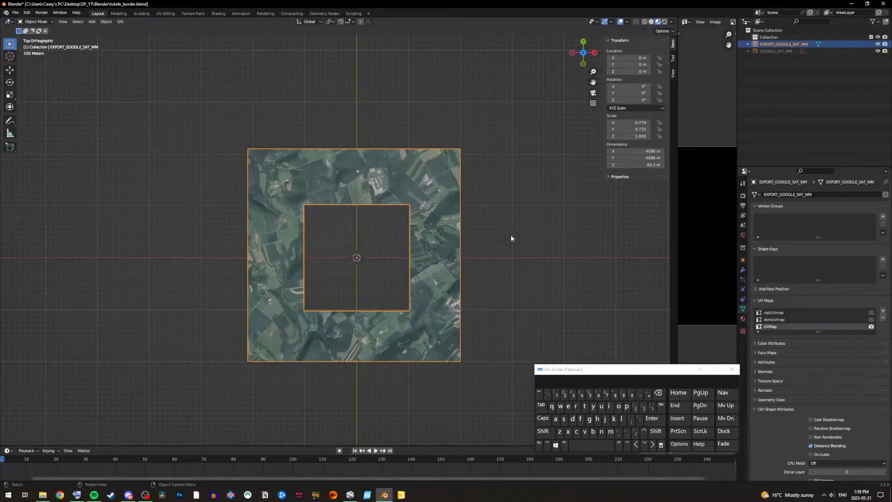
scroll(423, 185, up, 2)
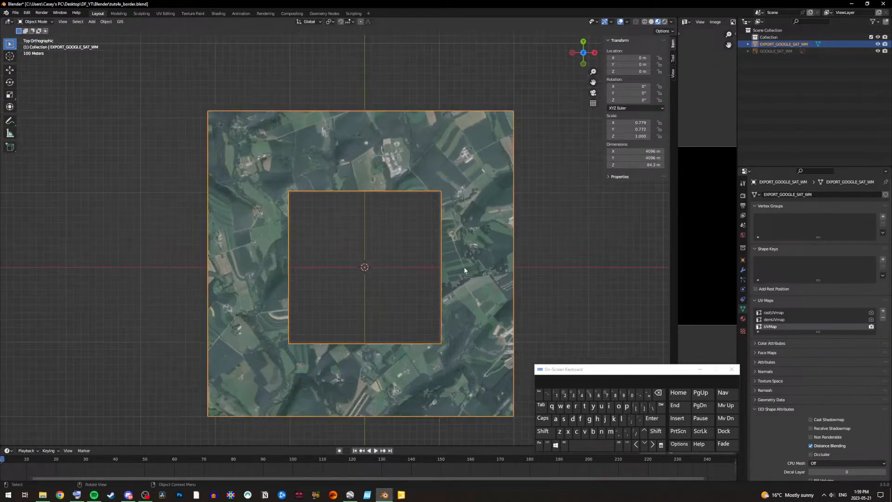
scroll(556, 199, down, 1)
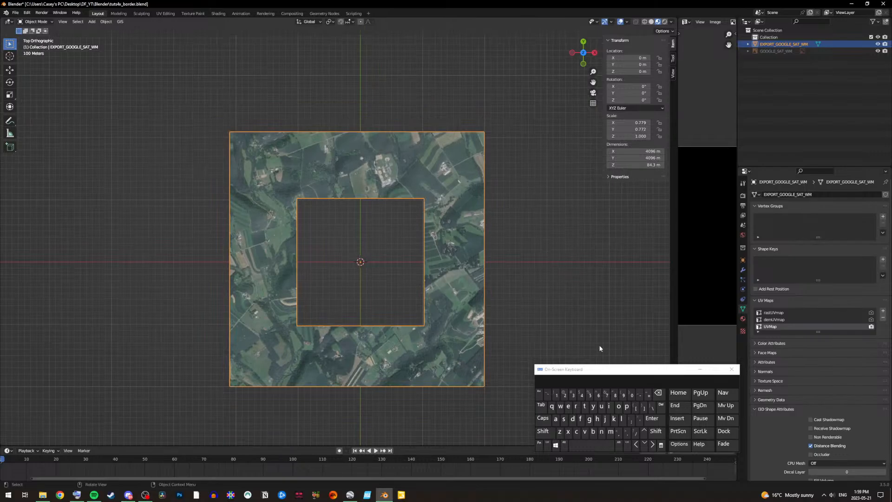
mouse_move(614, 379)
mouse_down()
mouse_move(630, 370)
mouse_move(621, 379)
mouse_move(612, 371)
mouse_move(624, 375)
mouse_up()
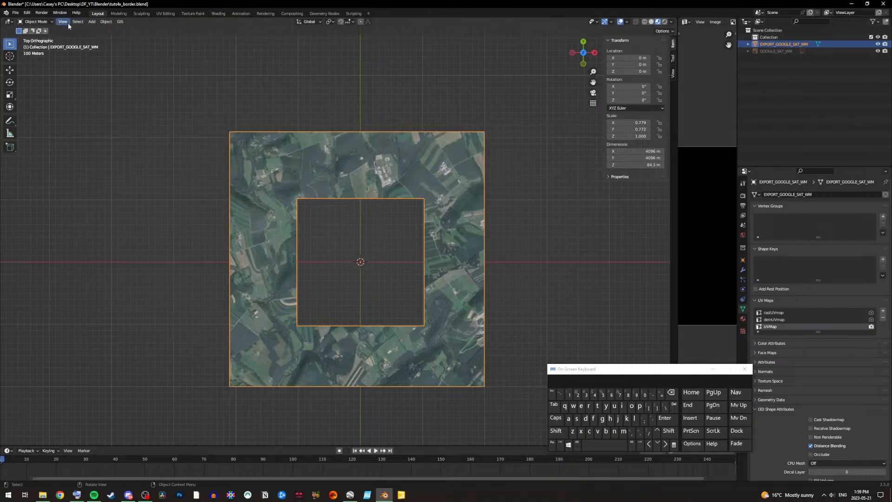
click(141, 106)
click(292, 169)
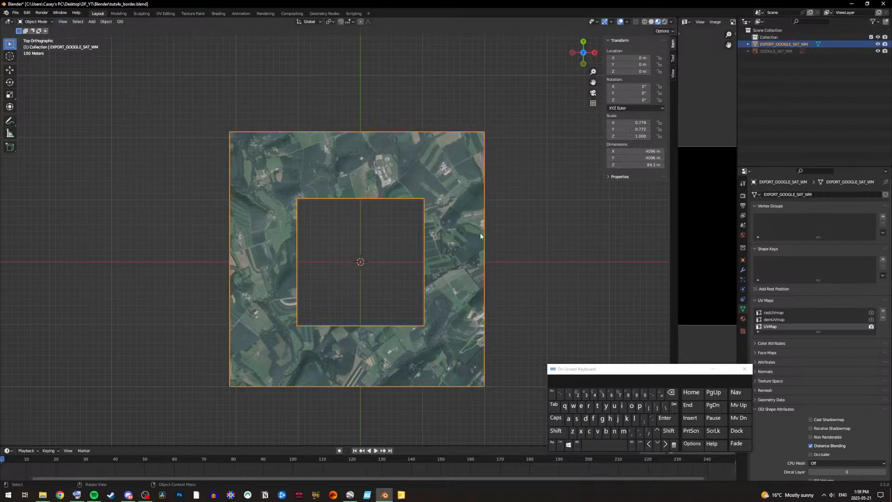
click(742, 196)
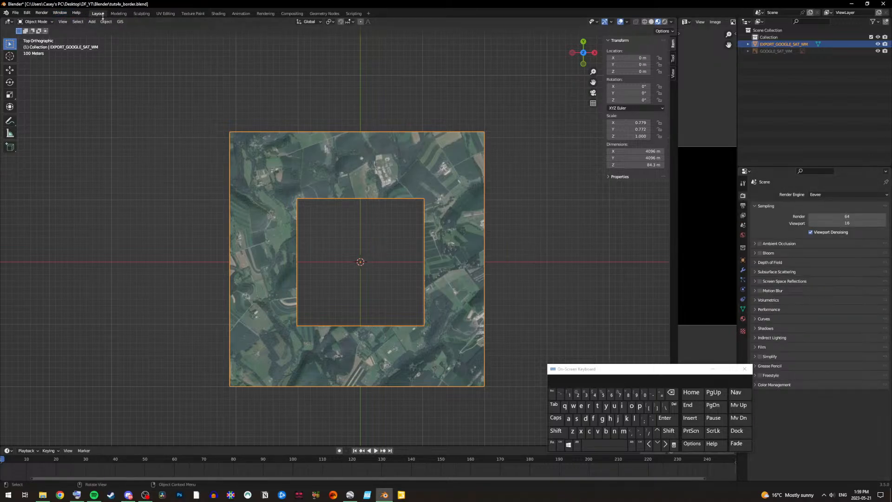
Step: Enter Edit Mode on the border mesh and return to Object Mode
click(41, 22)
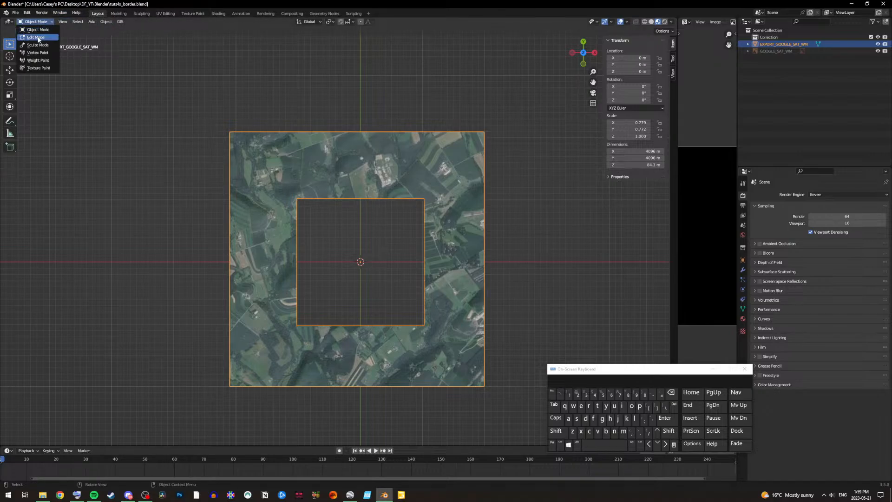
click(38, 38)
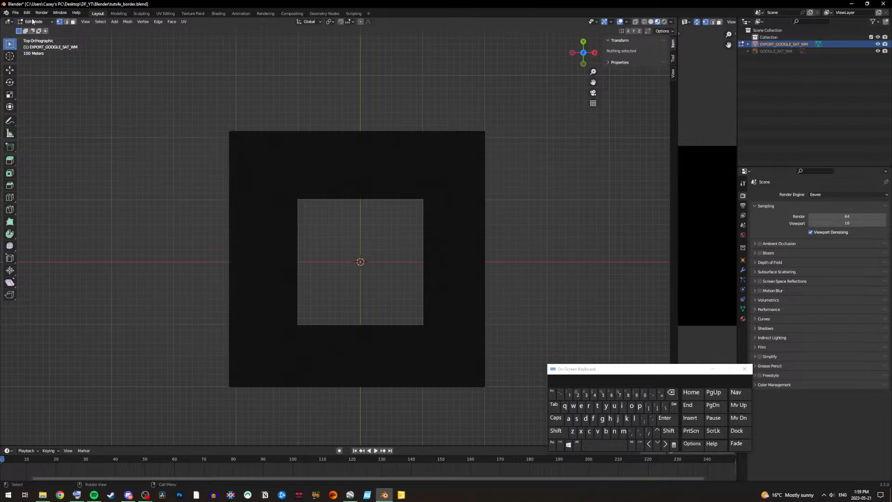
click(33, 22)
click(37, 29)
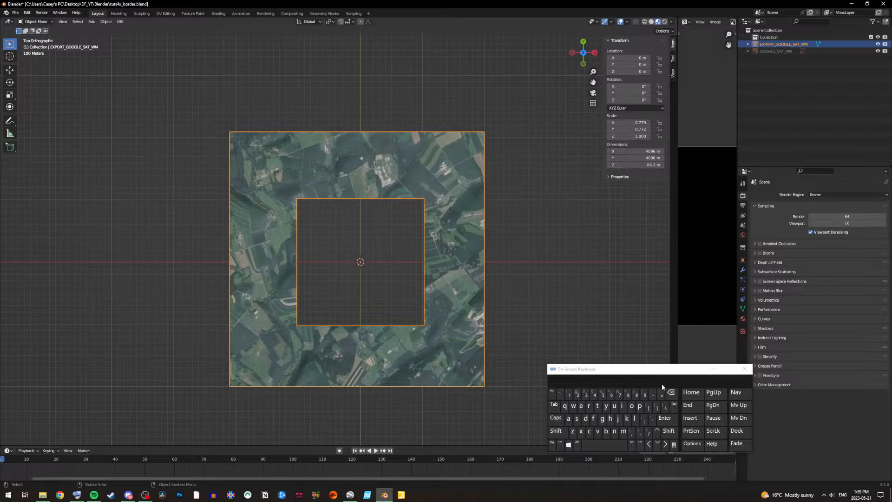
Step: Review the border mesh's UV maps, its rastMat material and the scene's render settings
click(742, 308)
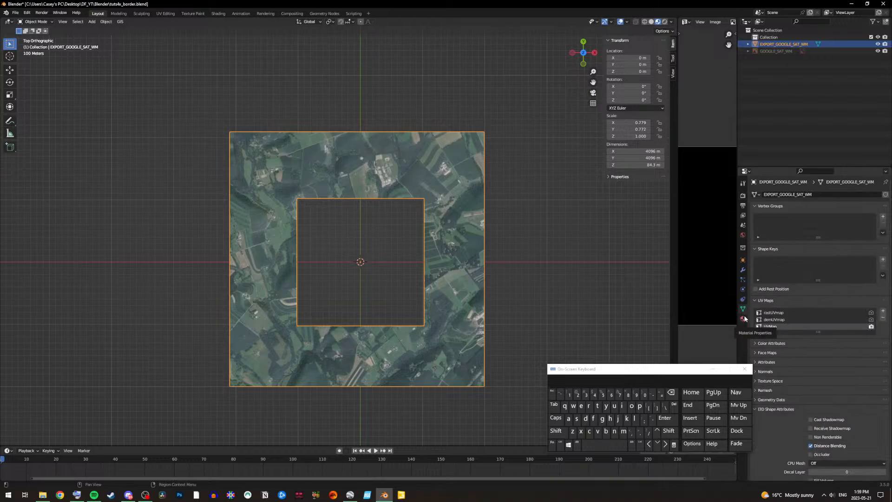
click(742, 318)
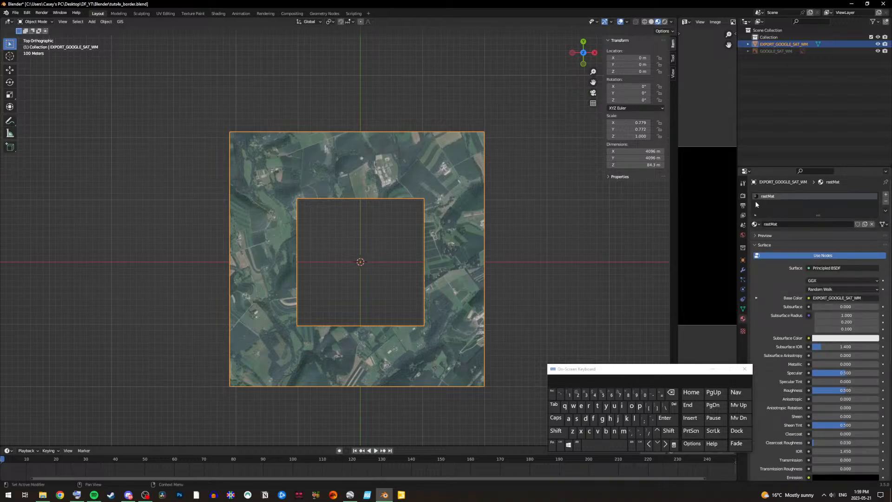
click(743, 194)
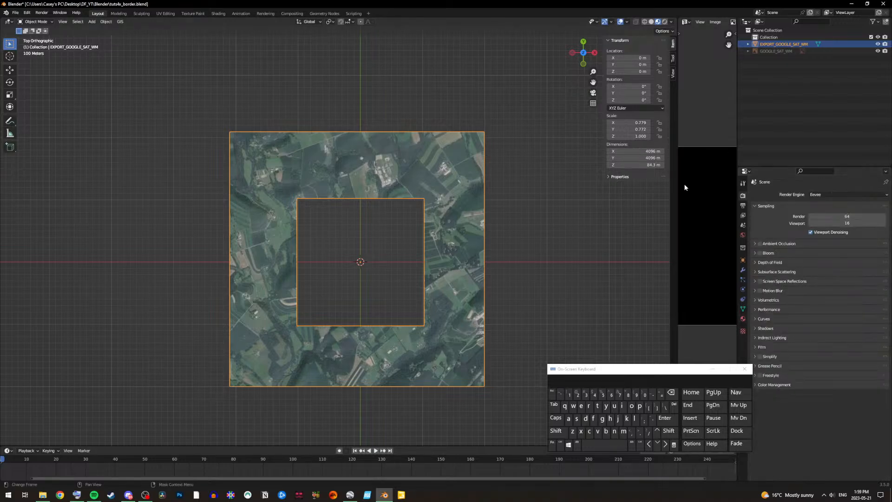
scroll(514, 163, up, 1)
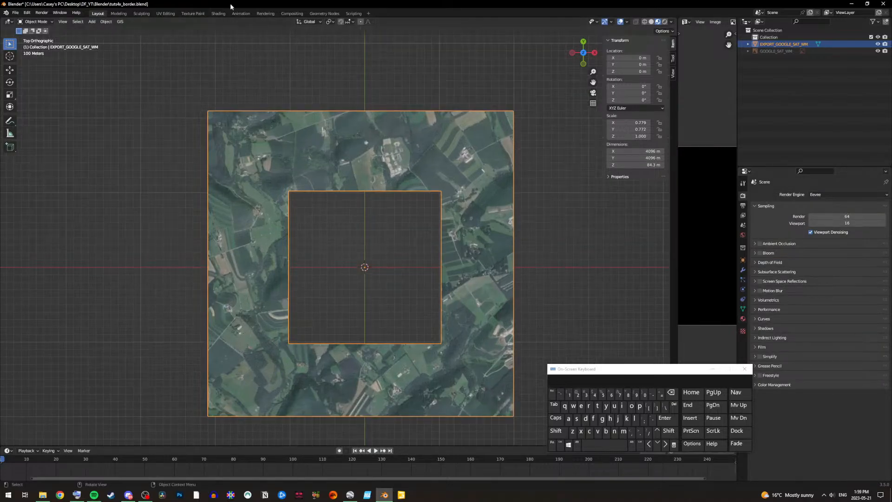
Step: In the Shading workspace, select the unconnected map_Border texture node and move it just above the EXPORT_GOOGLE_SAT_WM texture node
click(216, 15)
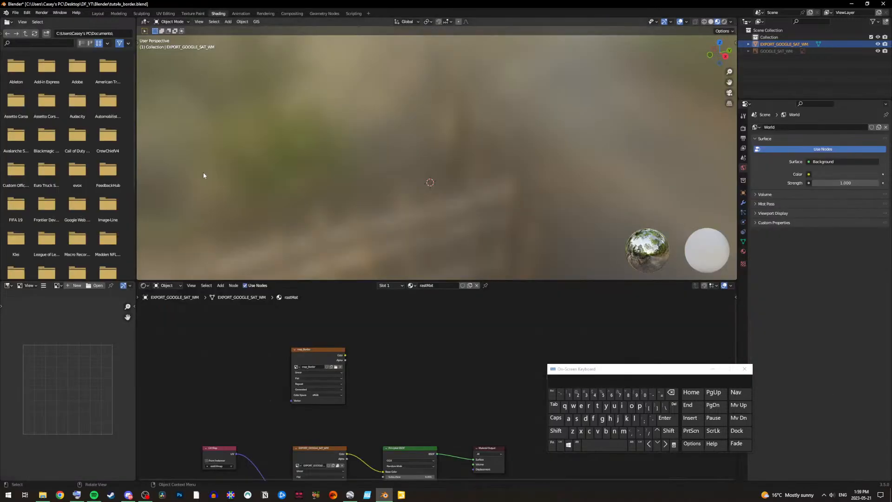
middle_drag(267, 421, 293, 374)
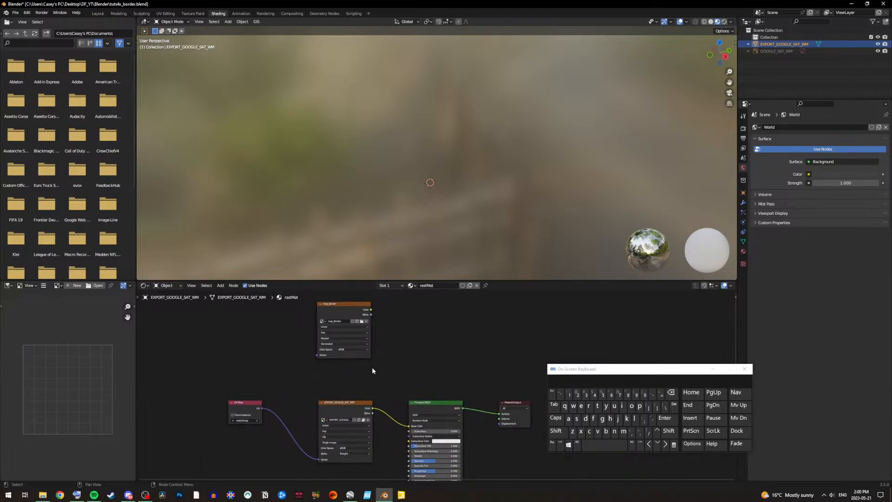
drag(340, 305, 341, 337)
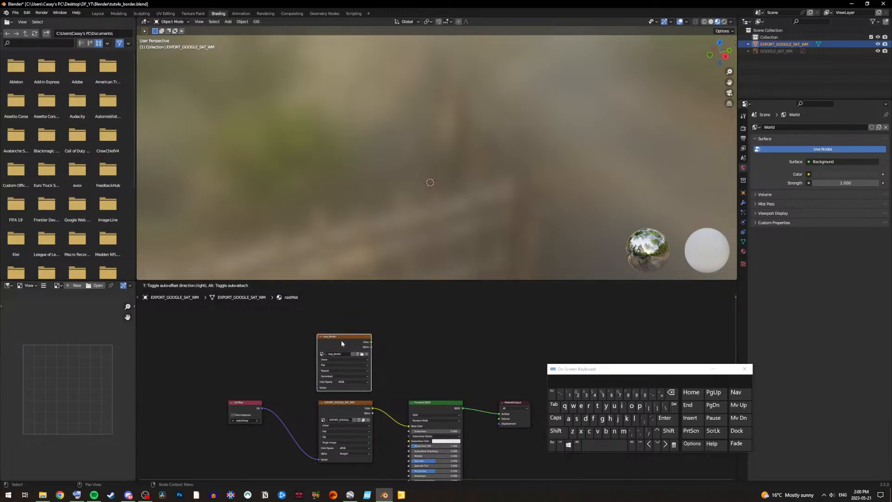
Step: Display the whole map_Border image in the Shading workspace's image editor, then return to the Layout workspace
click(56, 285)
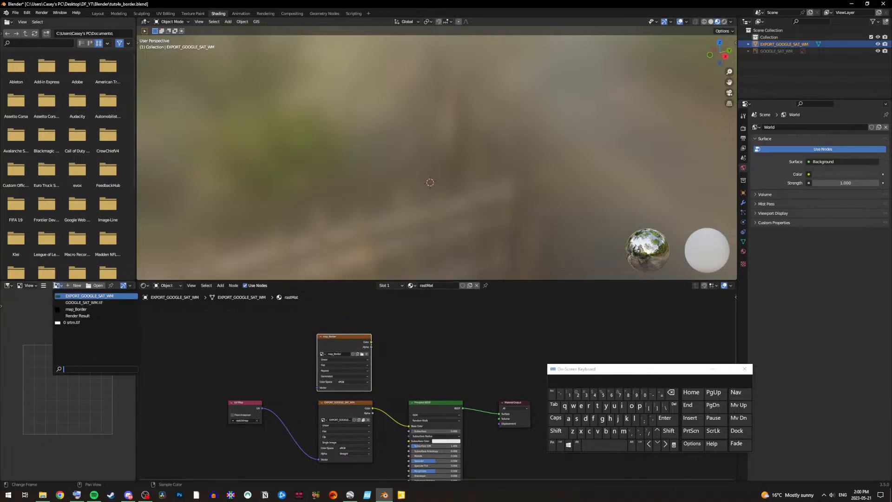
click(79, 309)
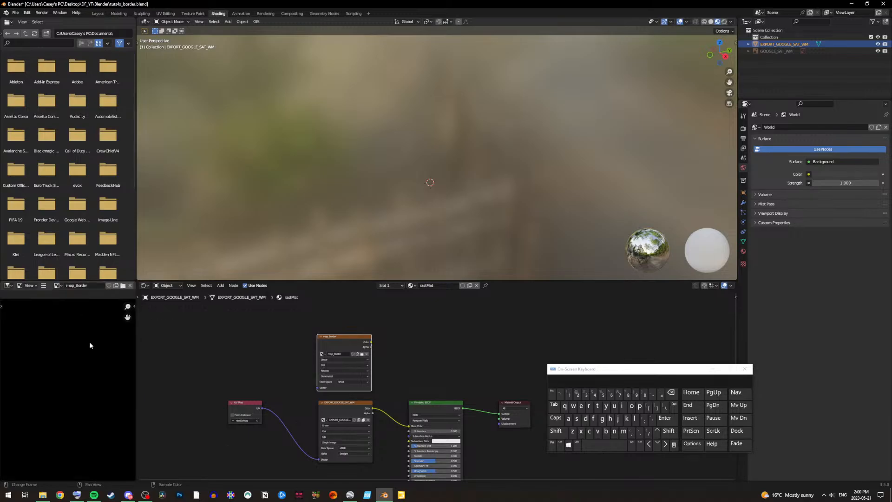
scroll(89, 342, down, 7)
scroll(89, 343, up, 2)
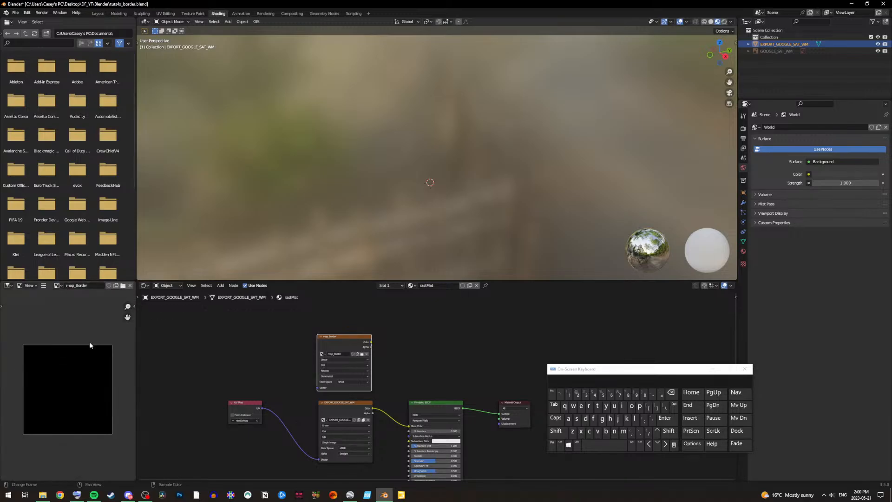
scroll(89, 342, up, 1)
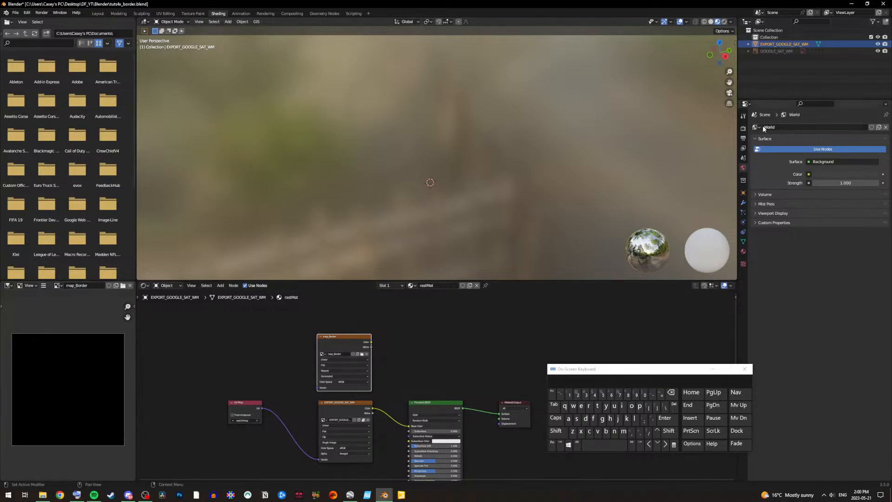
click(743, 129)
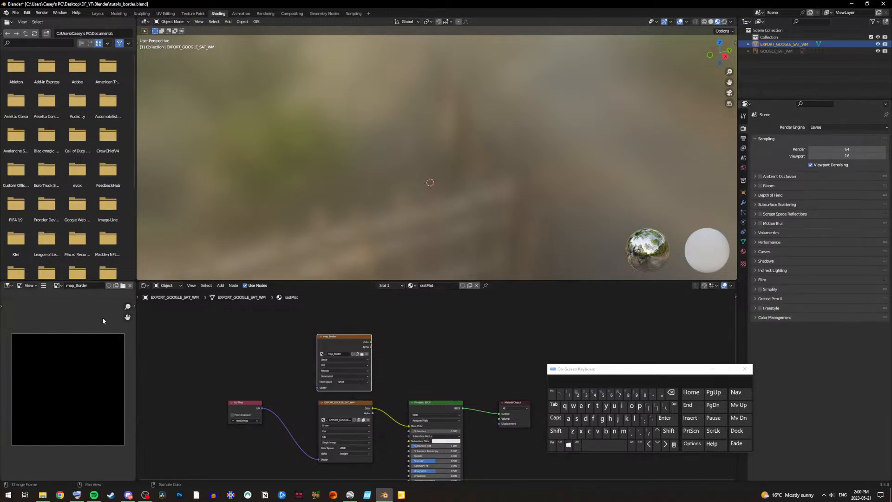
click(99, 14)
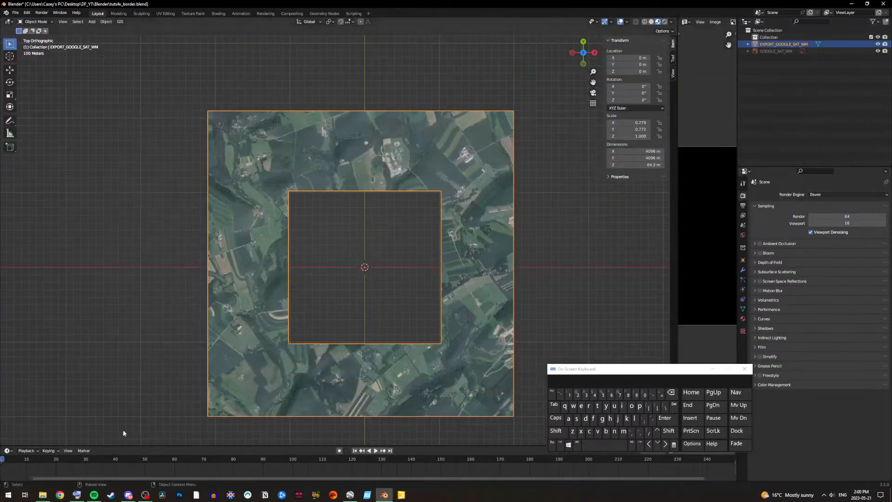
click(94, 495)
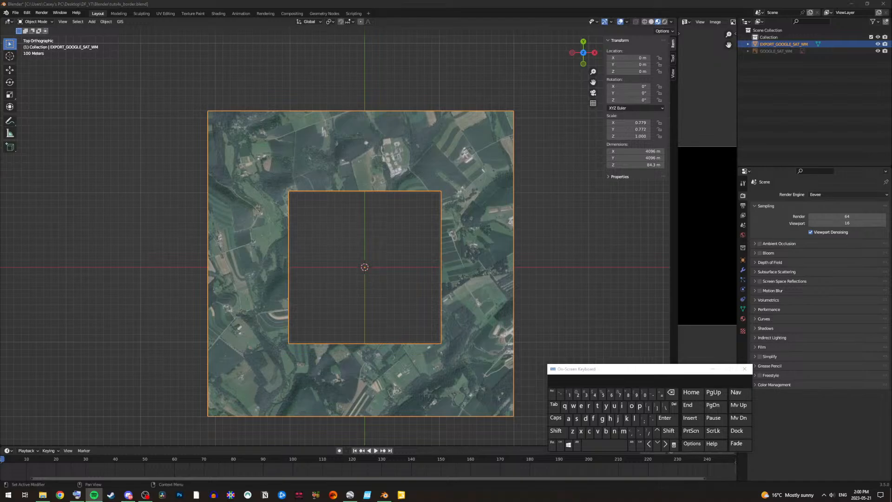
key(alt+Tab)
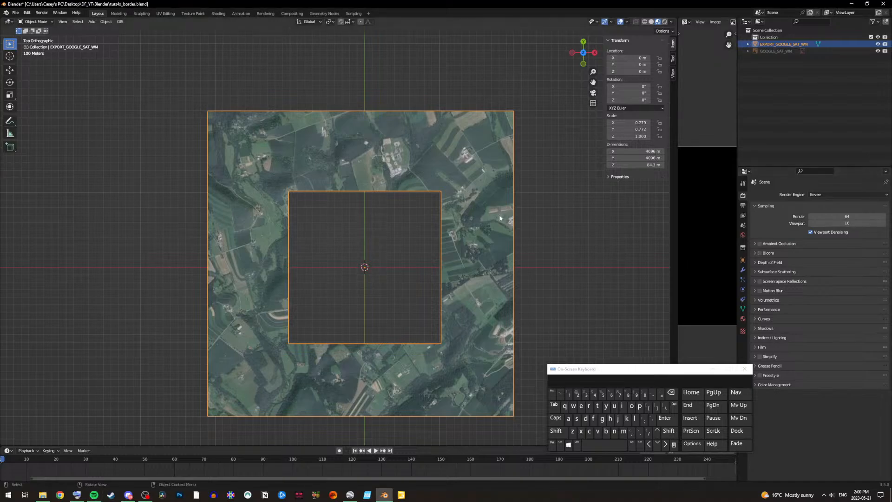
scroll(597, 322, up, 1)
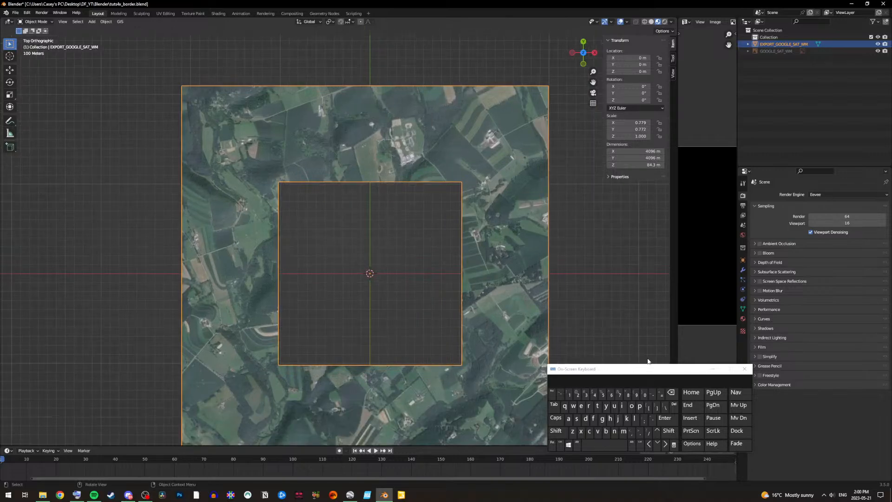
scroll(614, 344, down, 1)
Step: Set the scene's render engine to Cycles
drag(625, 372, 559, 352)
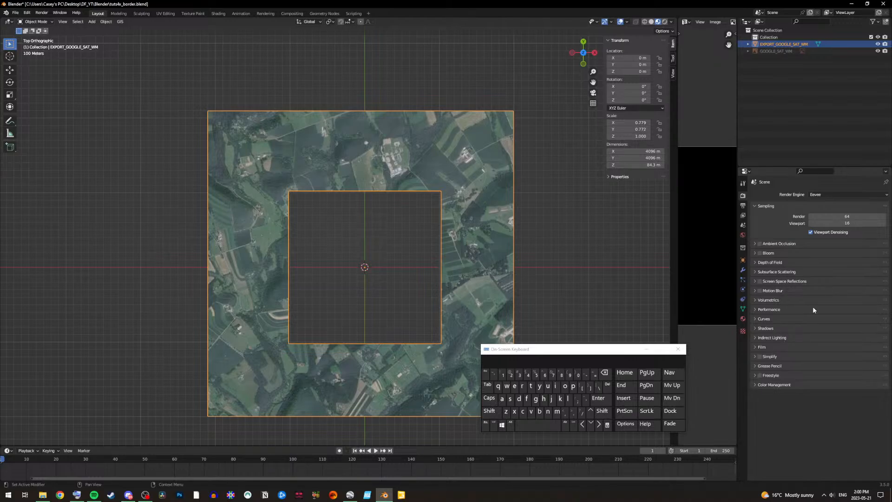
click(826, 195)
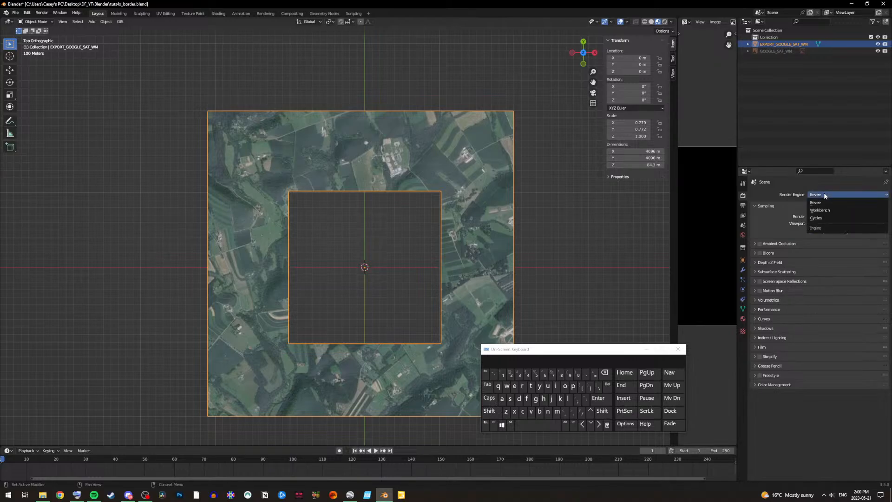
click(821, 218)
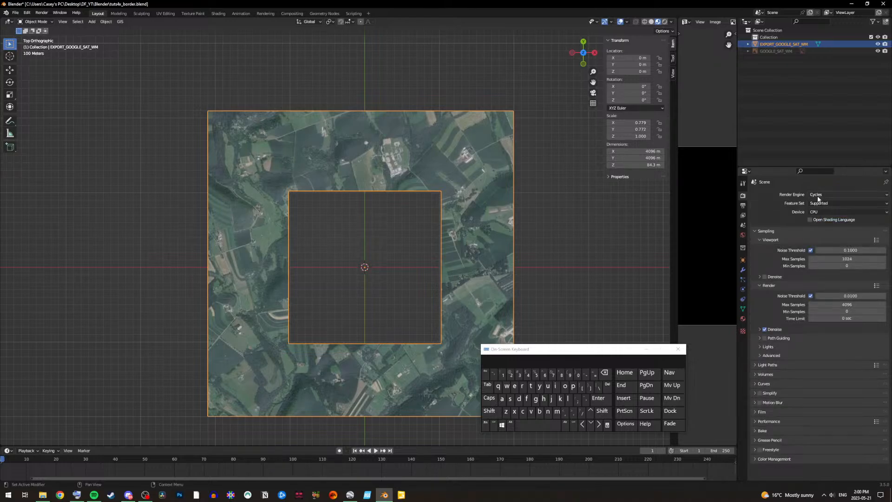
Step: Set the bake type to Diffuse with only the Color contribution enabled, and bake the border mesh's texture
click(819, 195)
click(766, 431)
scroll(778, 399, down, 3)
scroll(778, 396, down, 2)
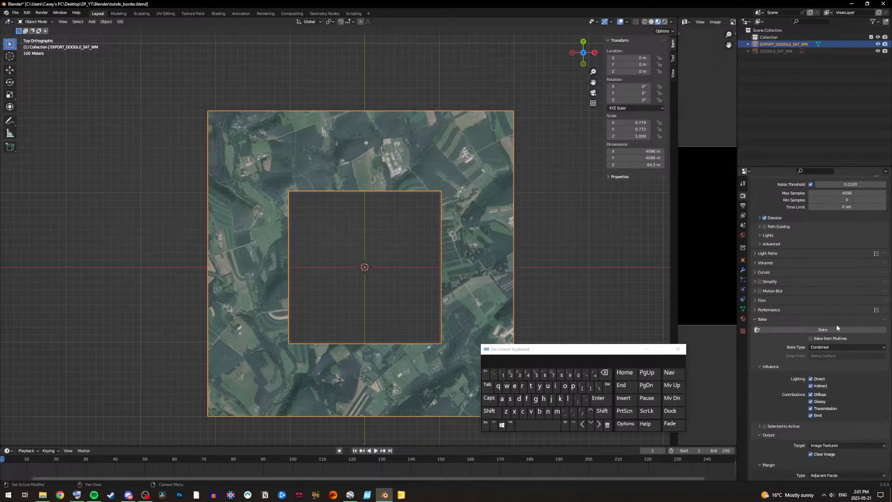
click(823, 347)
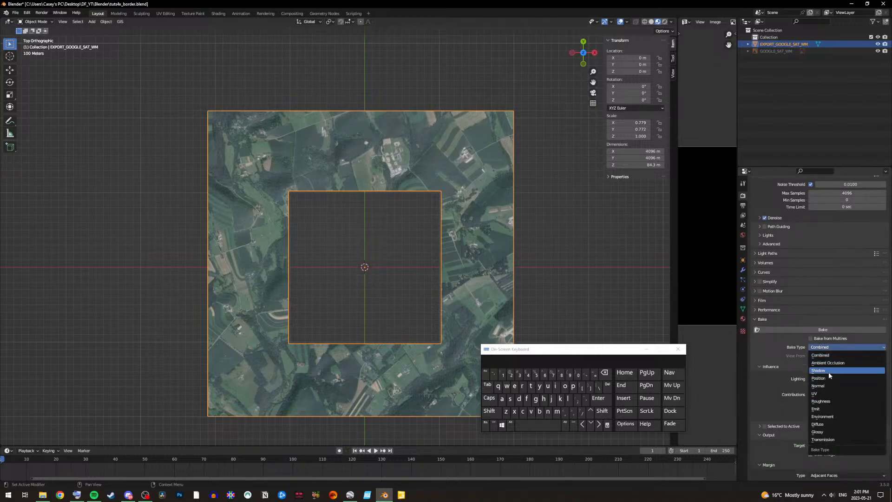
click(826, 424)
click(812, 385)
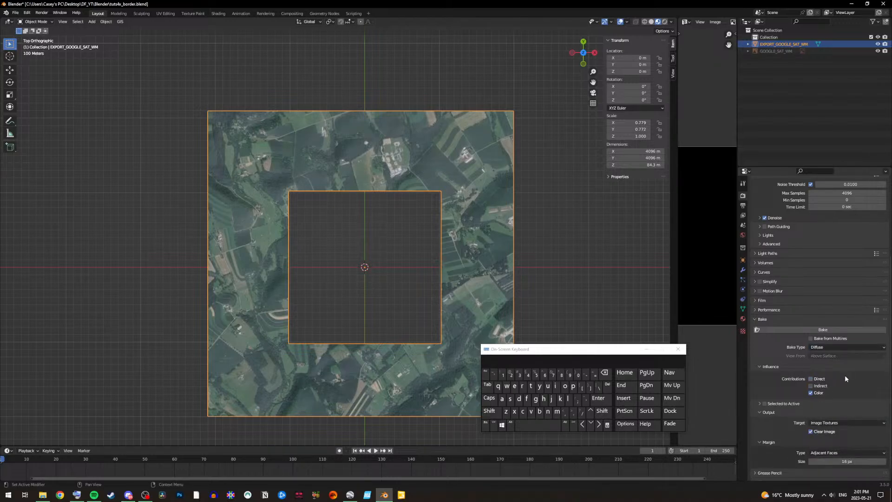
click(820, 331)
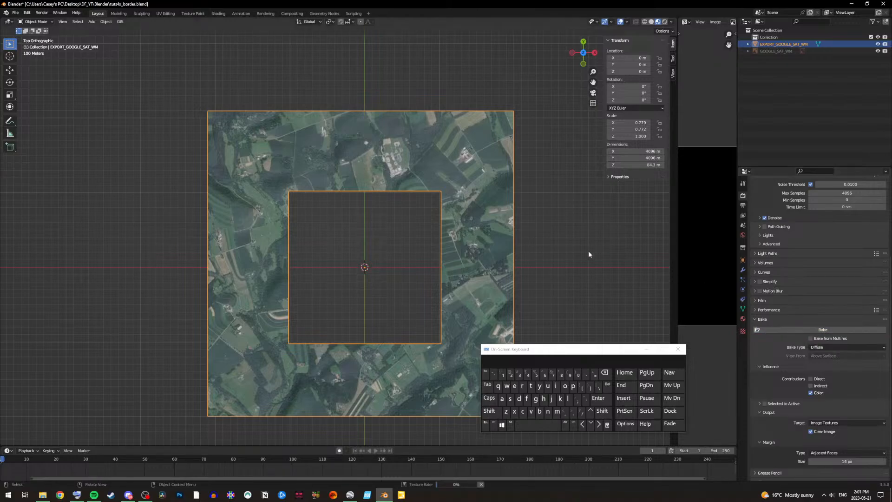
Step: Check the border mesh's UV maps during the bake and inspect the baked map_Border image in the Shading workspace
click(743, 309)
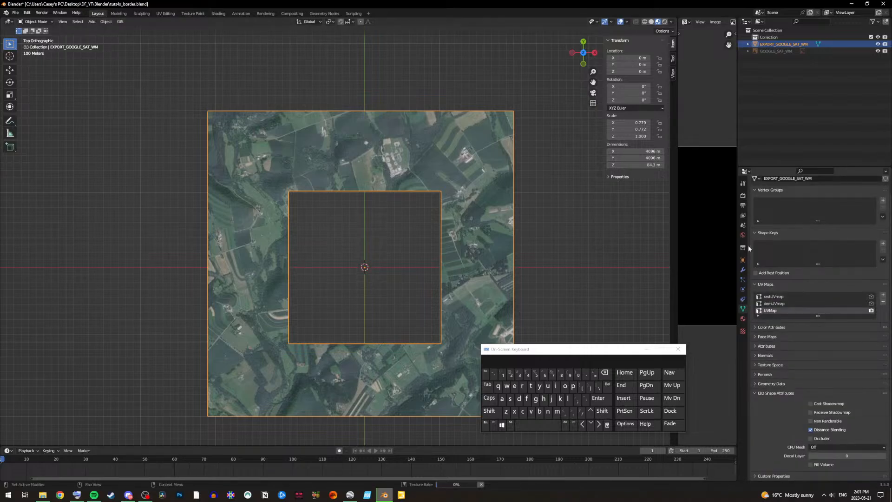
click(742, 196)
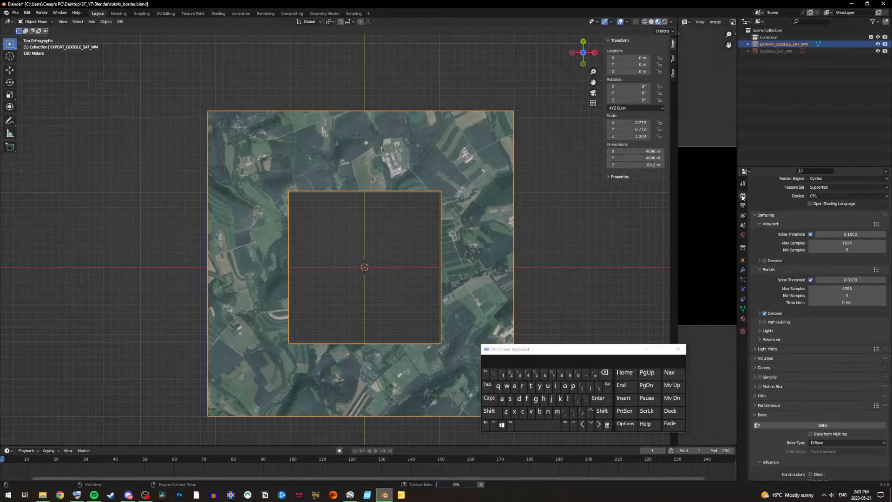
click(743, 309)
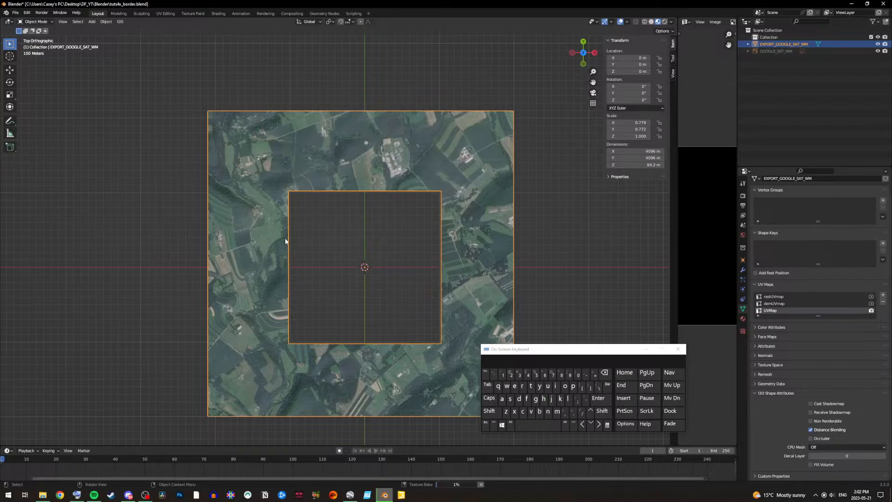
click(218, 14)
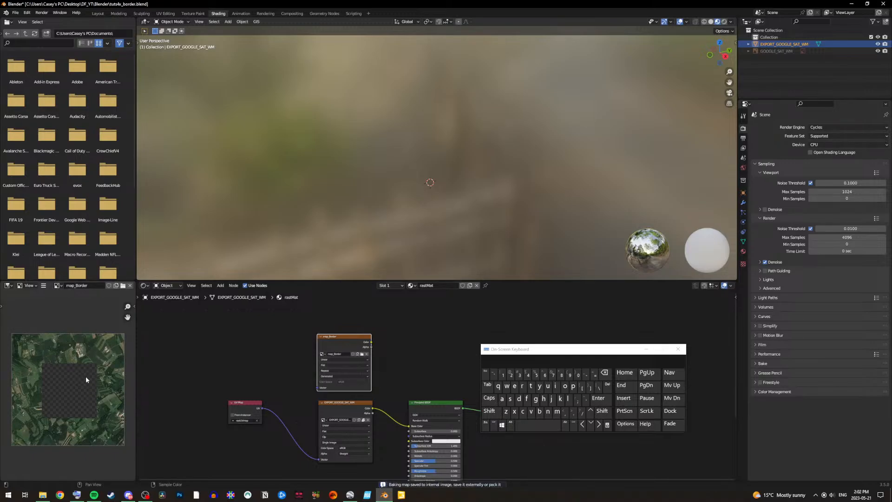
click(98, 13)
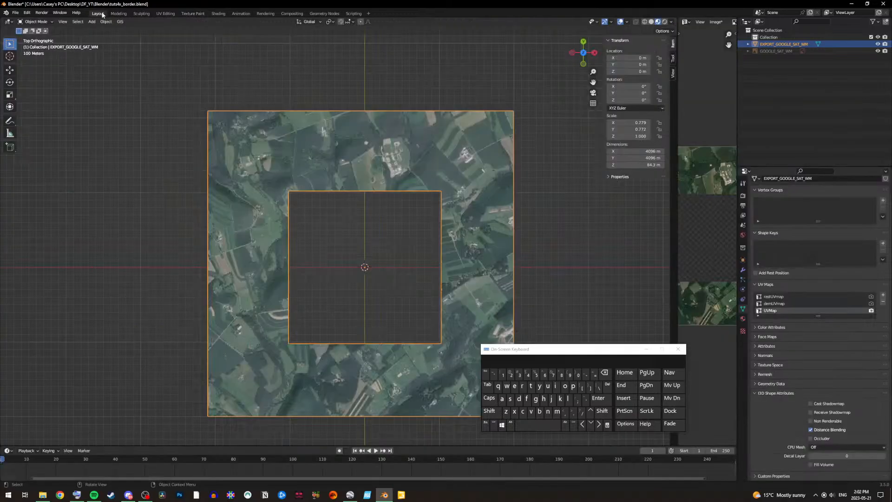
Step: In the Shading workspace, save the baked image as map_Border.png in the Tuts folder
click(218, 14)
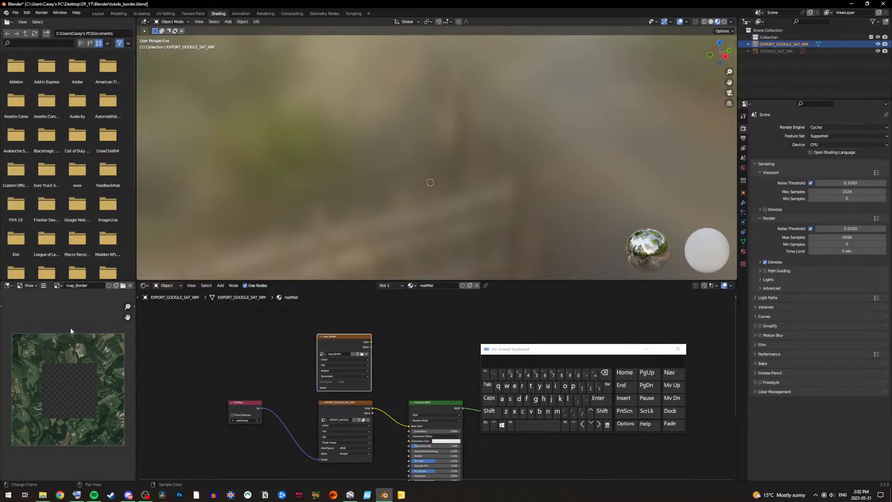
click(44, 286)
mouse_move(73, 300)
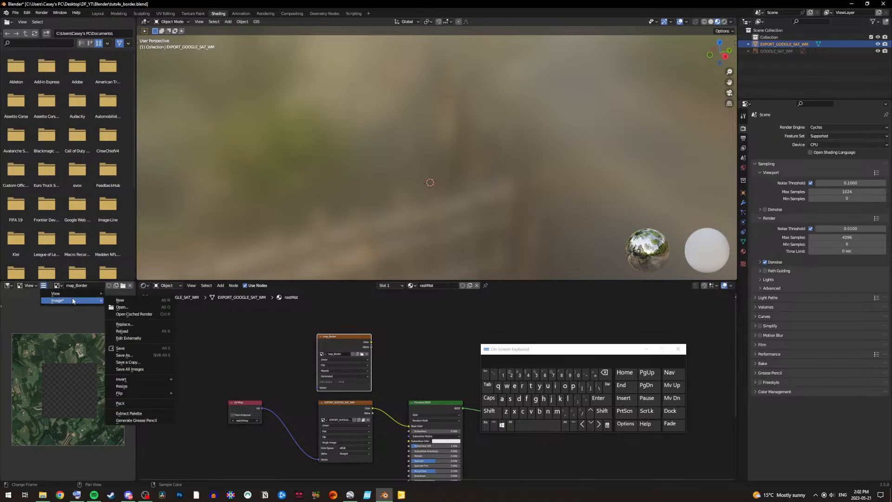
click(136, 356)
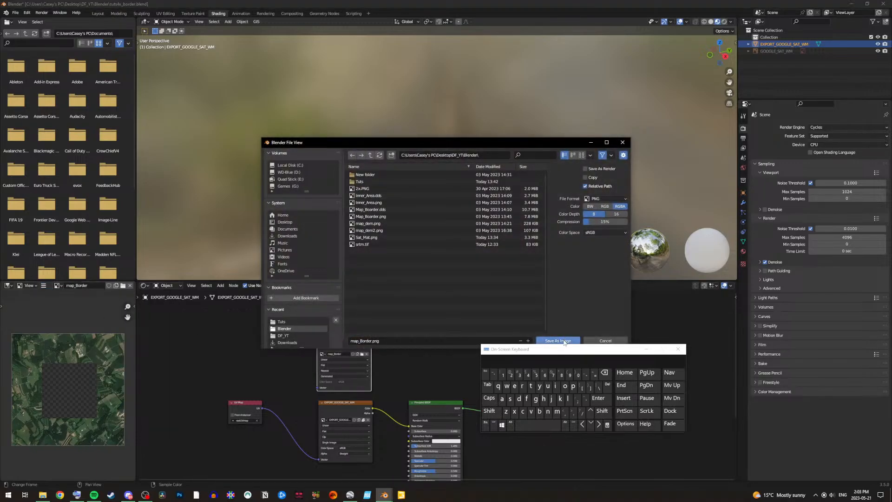
click(393, 181)
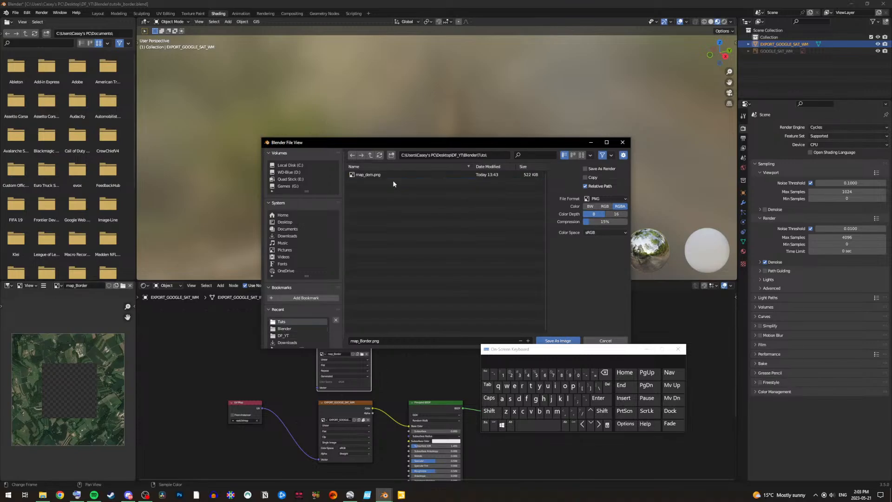
click(552, 341)
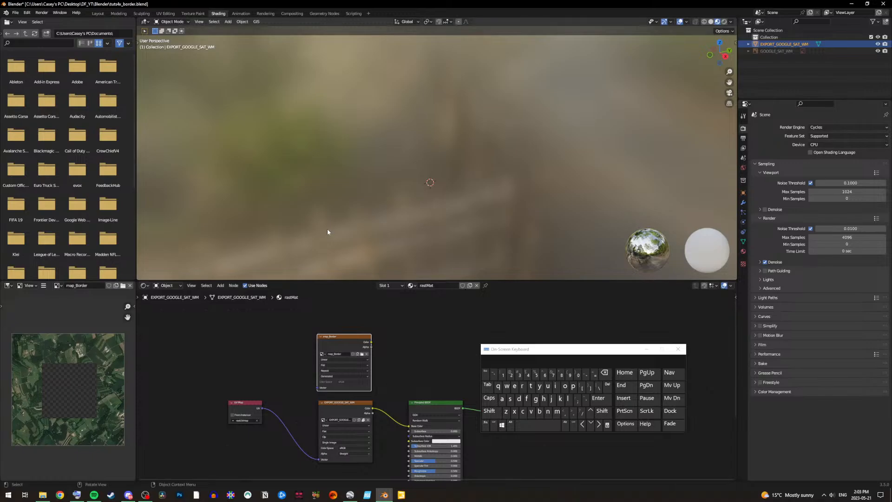
Step: Return to the Layout workspace and save the blend file
click(97, 13)
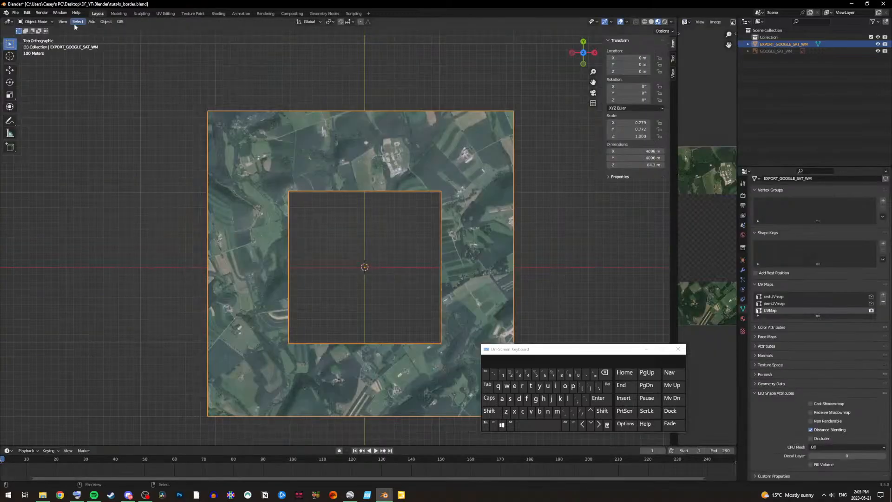
click(16, 12)
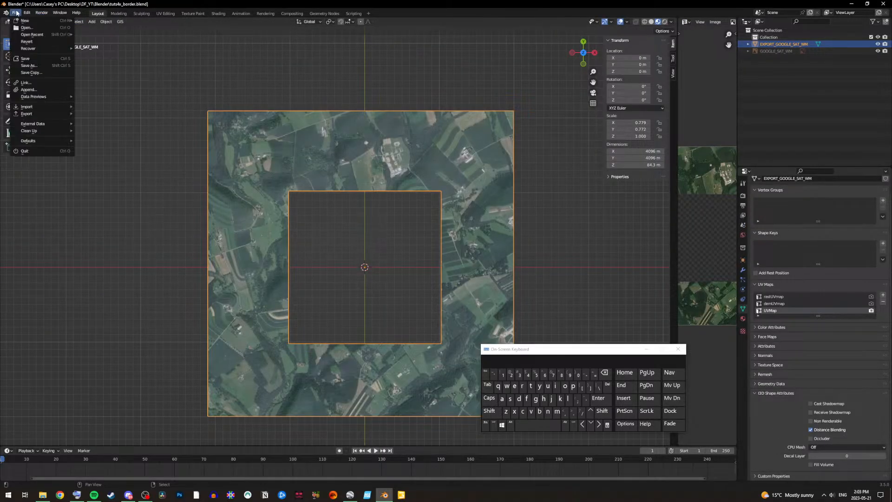
click(33, 60)
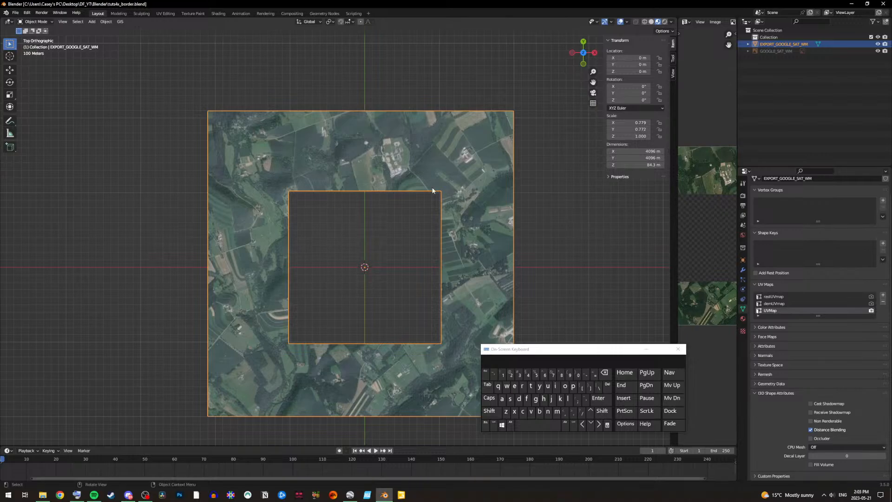
mouse_move(418, 203)
middle_down()
mouse_move(427, 144)
mouse_move(420, 191)
middle_up()
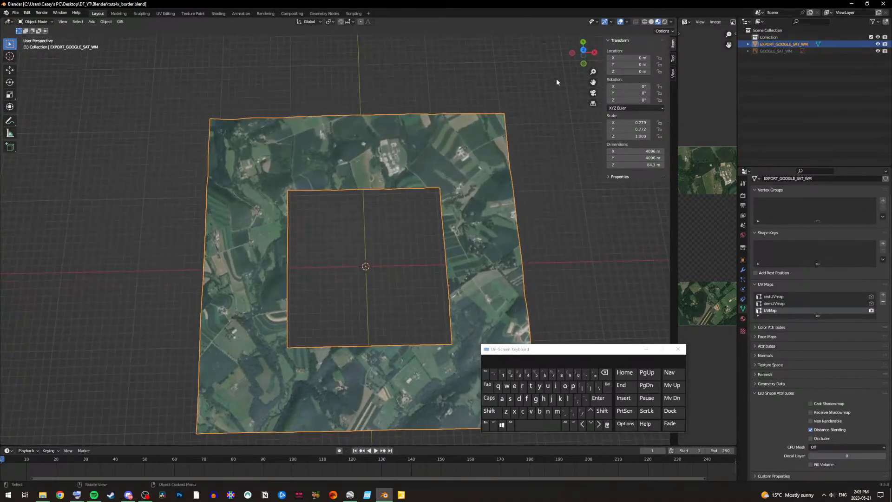
click(578, 50)
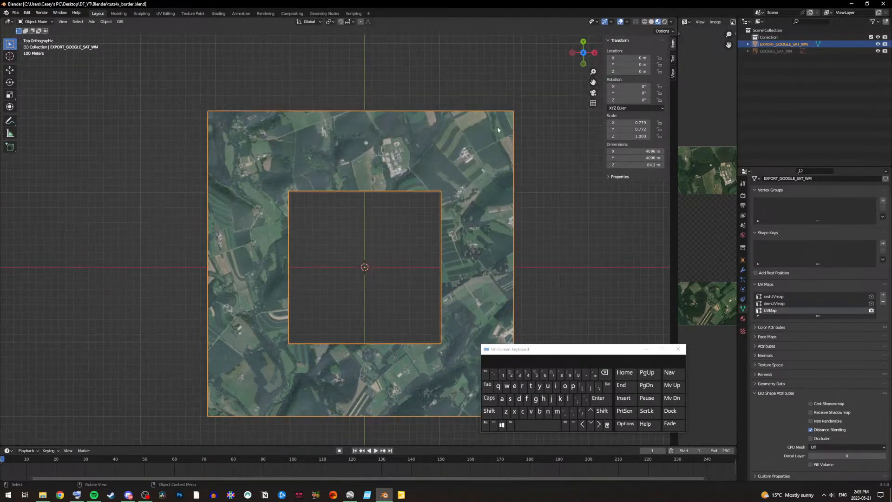
scroll(406, 160, down, 3)
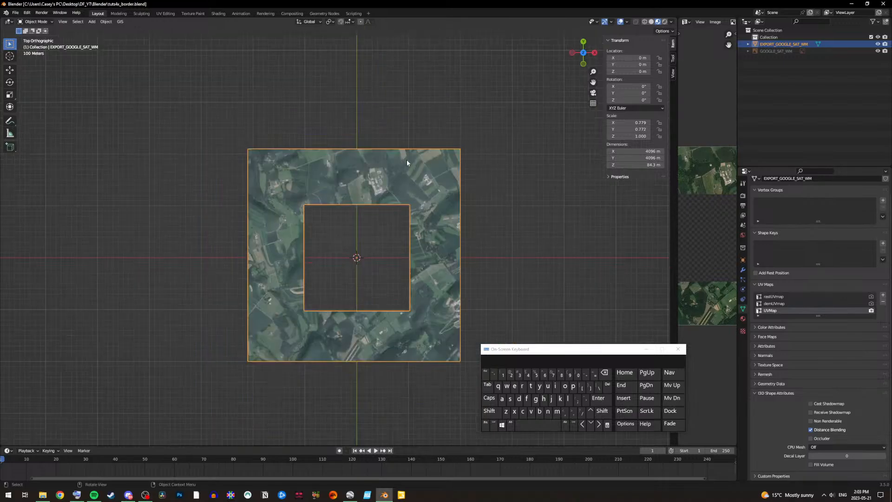
scroll(364, 144, up, 2)
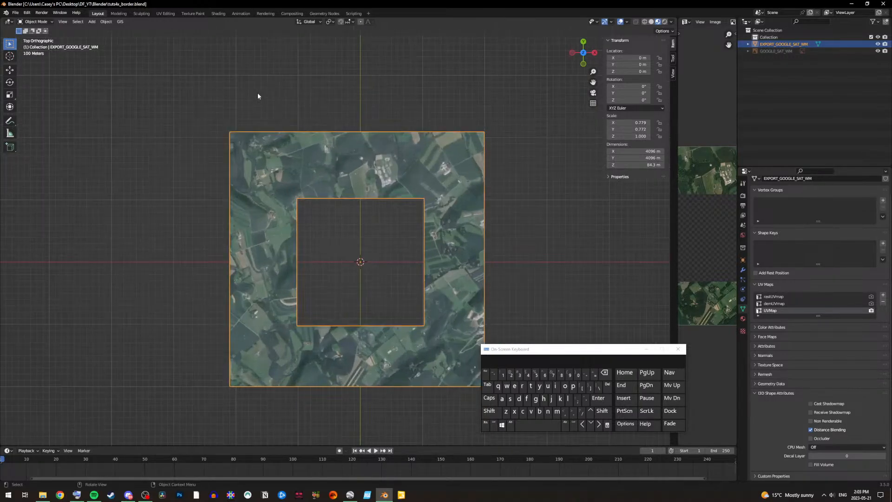
Step: Start an I3D export of the selected objects, with the Empty, Camera and Light object types excluded
click(16, 13)
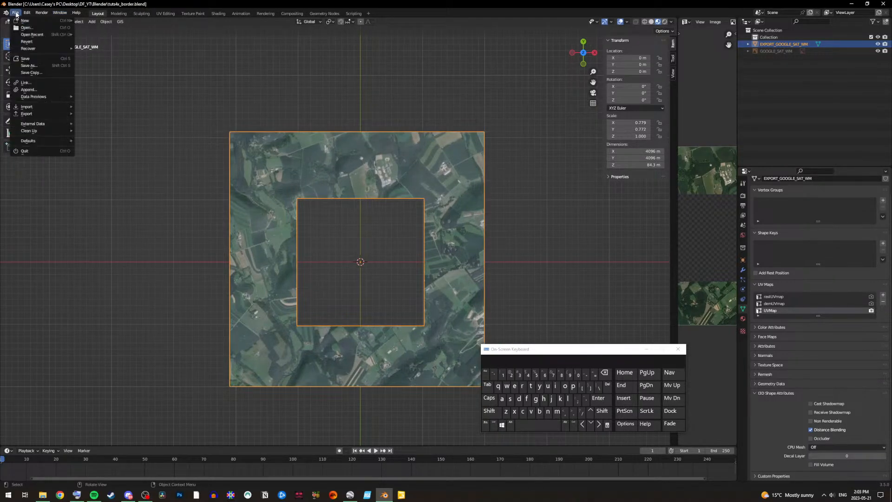
mouse_move(62, 116)
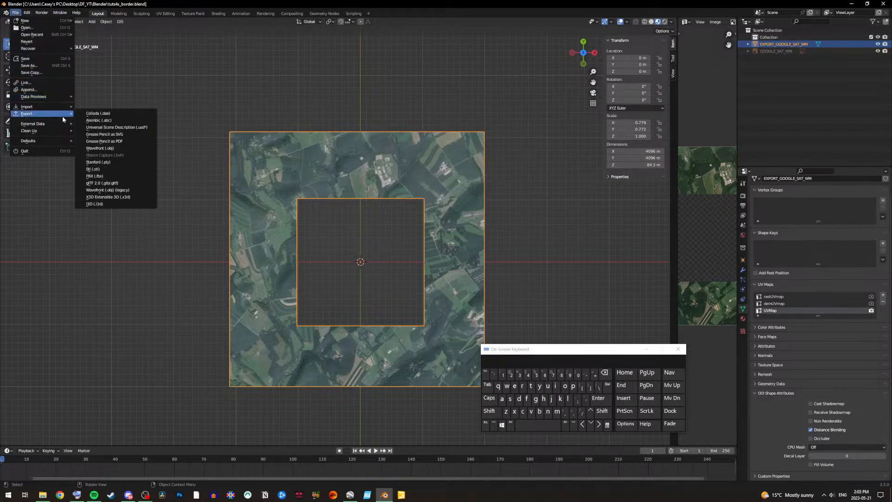
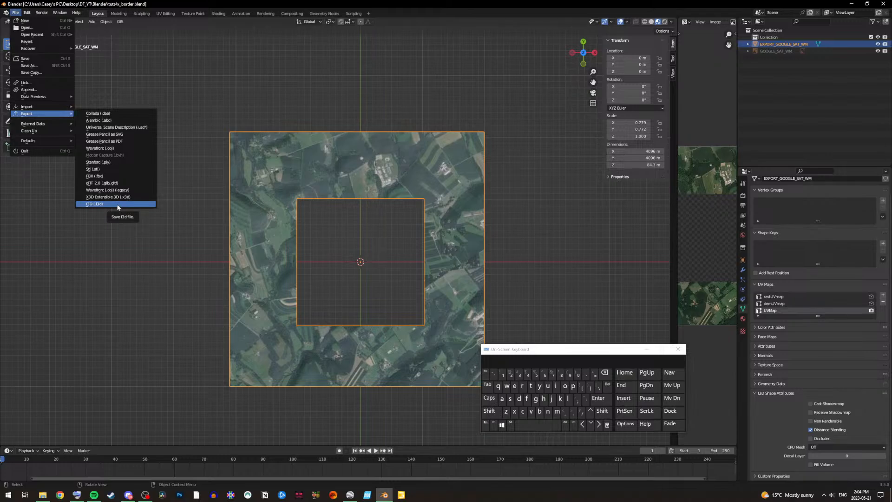
click(118, 204)
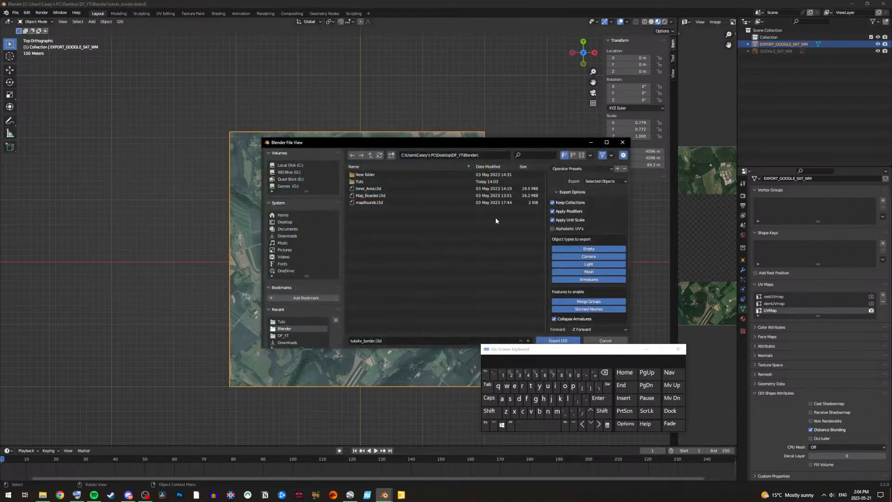
drag(521, 144, 437, 94)
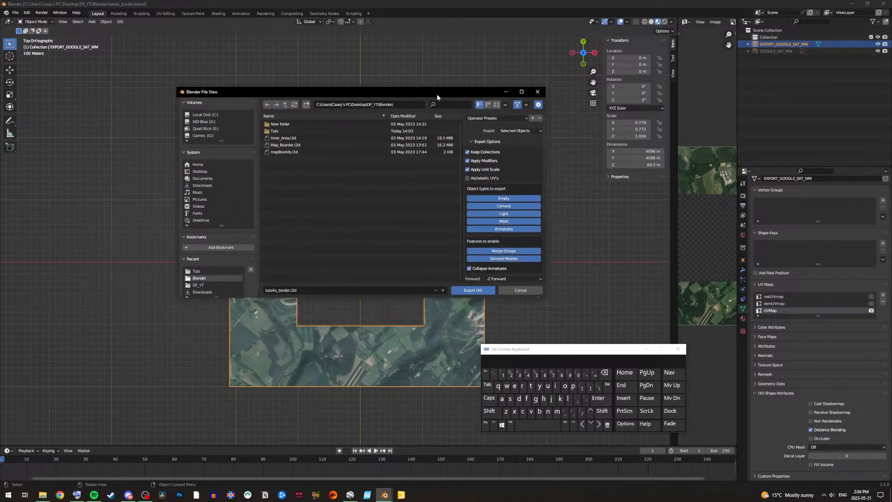
click(508, 132)
click(508, 133)
click(510, 198)
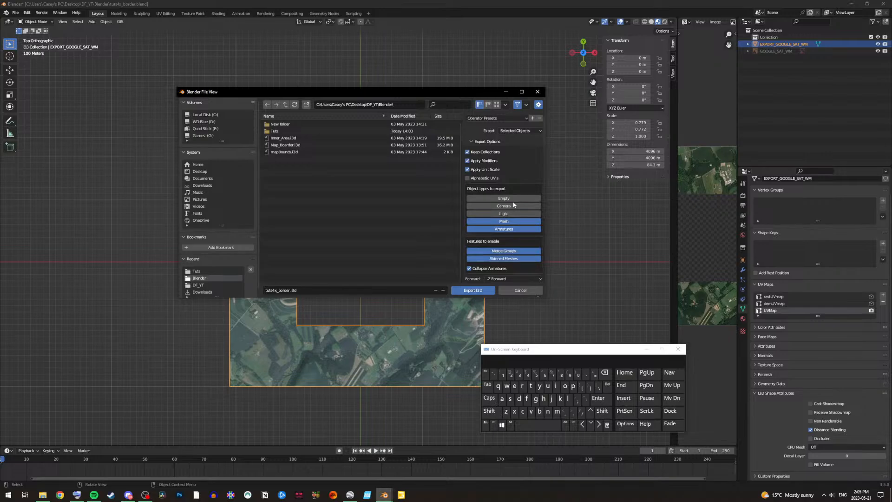
Step: Review the remaining export options and export the border mesh as tuts4x_border.i3d into the Tuts folder
scroll(514, 205, down, 5)
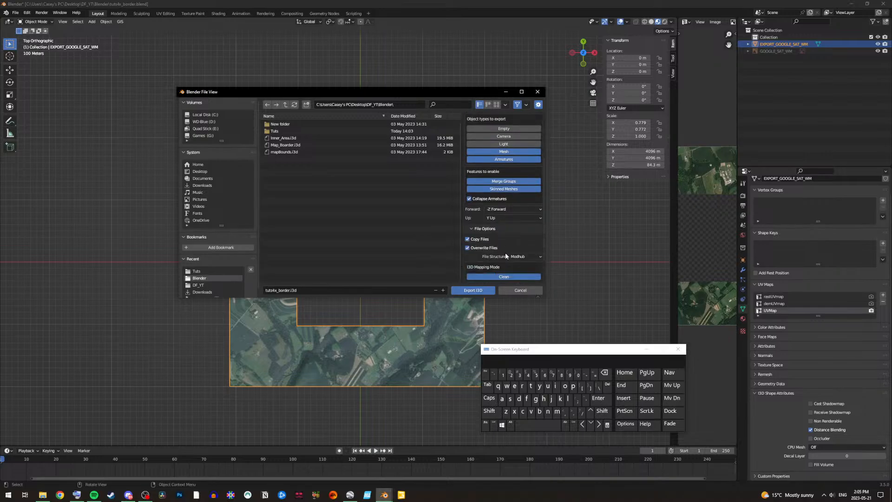
scroll(501, 252, down, 1)
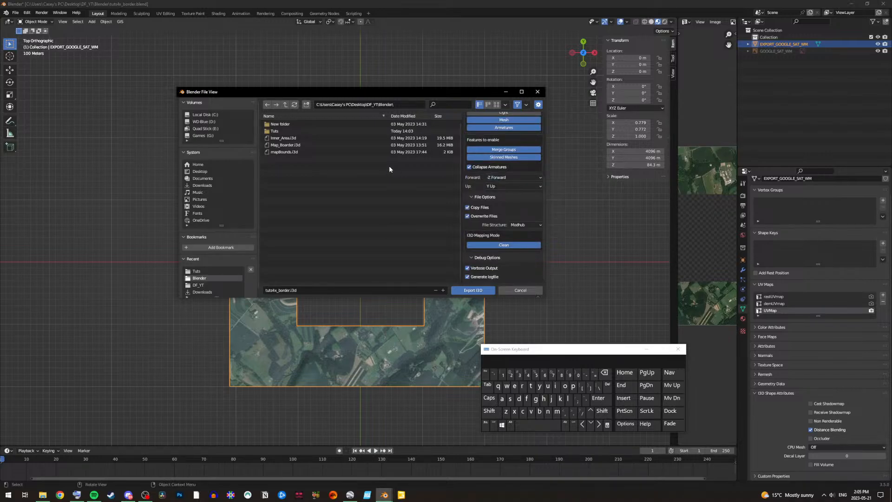
double_click(316, 129)
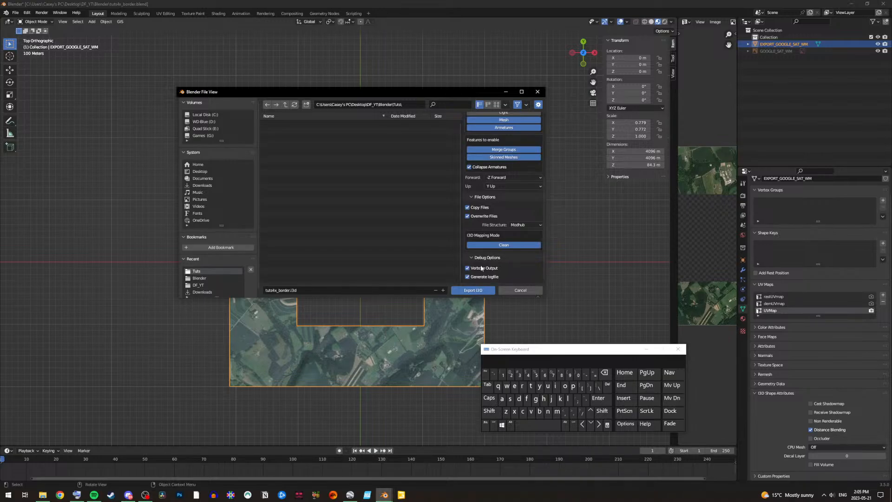
click(473, 290)
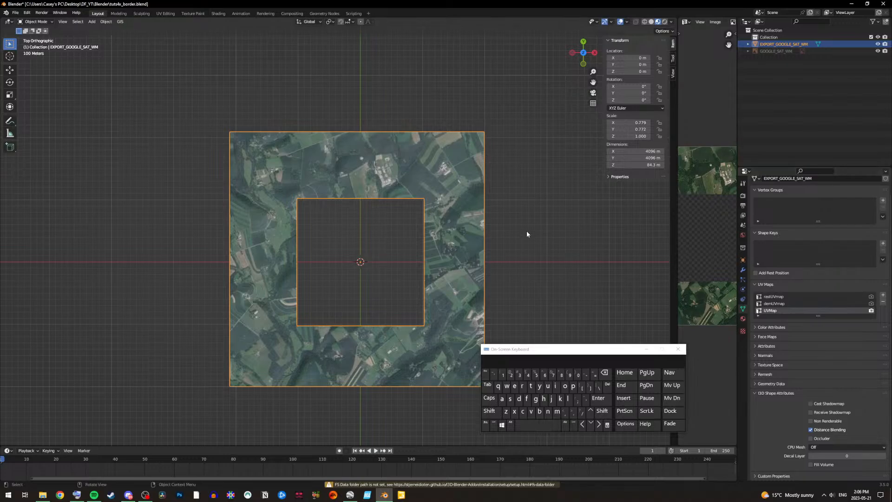
Step: Switch to File Explorer, check the exported files in the Tuts folder, and return to Blender
click(42, 494)
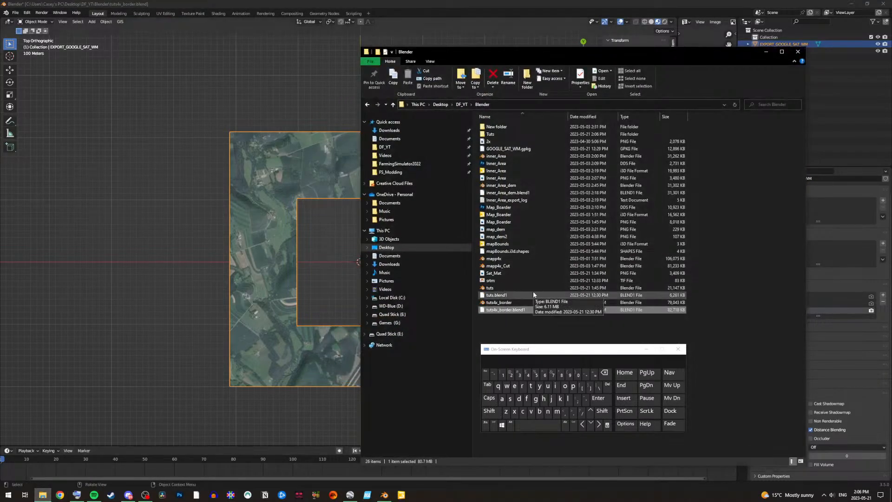
double_click(496, 134)
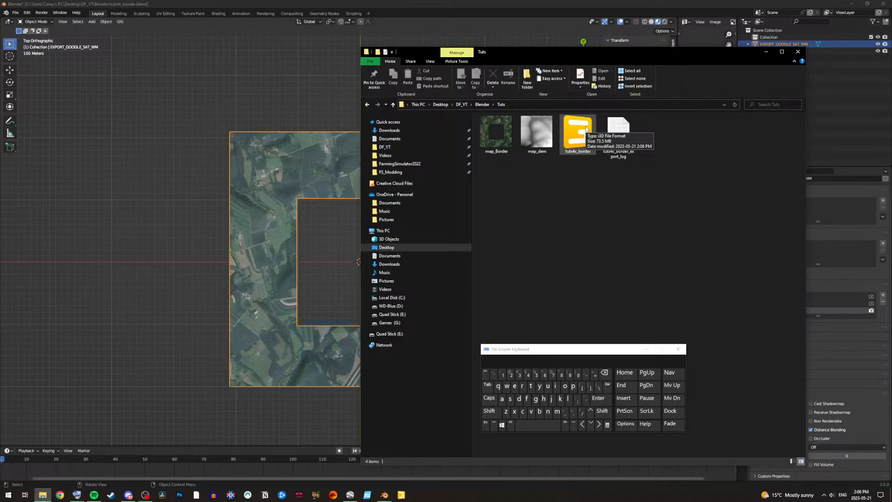
click(762, 52)
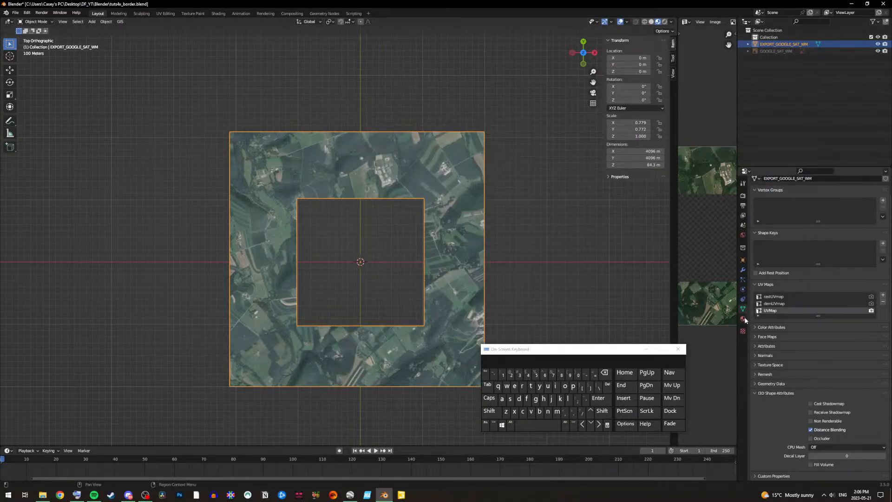
Step: Add a Decimate modifier to the EXPORT_GOOGLE_SAT_WM border mesh and keep it in Collapse mode
click(743, 269)
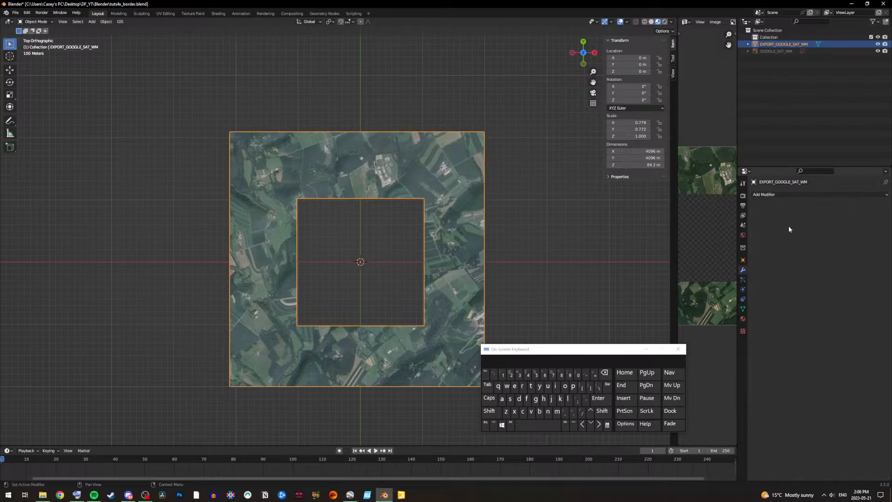
click(780, 194)
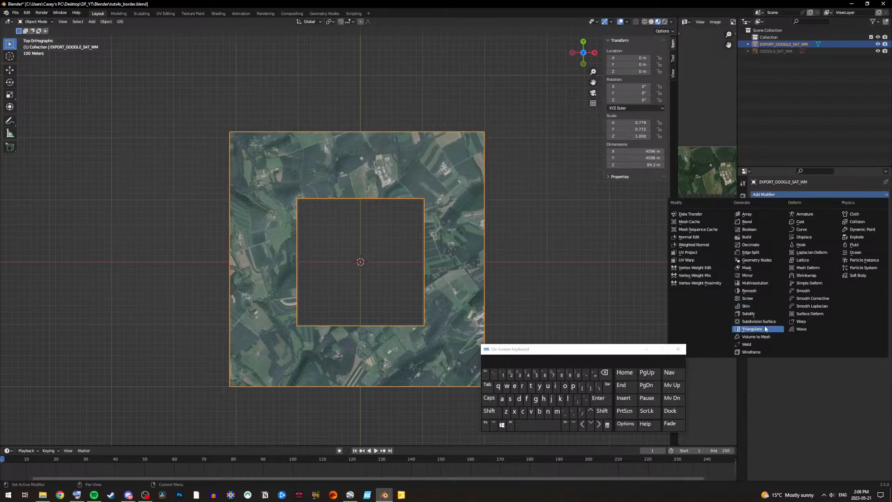
click(760, 245)
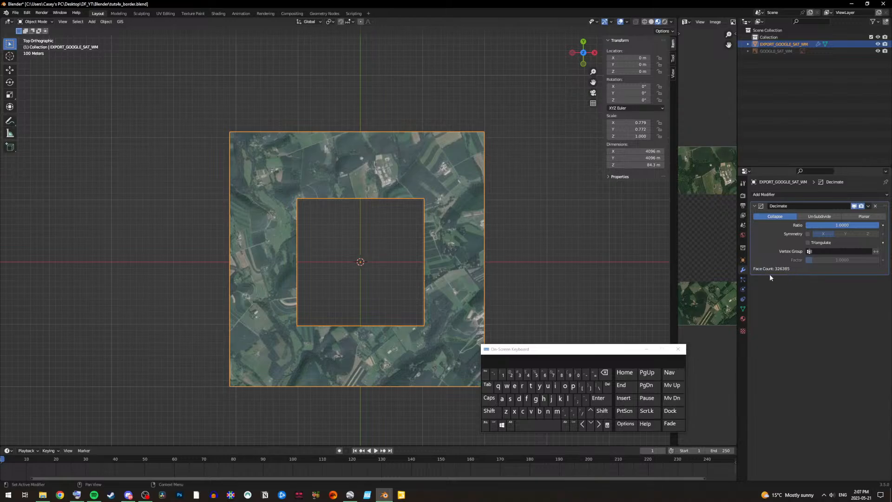
click(821, 217)
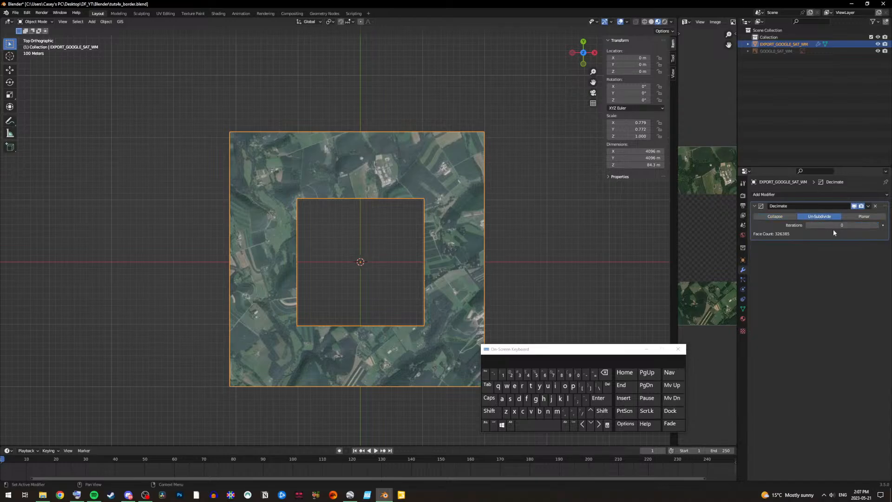
click(778, 217)
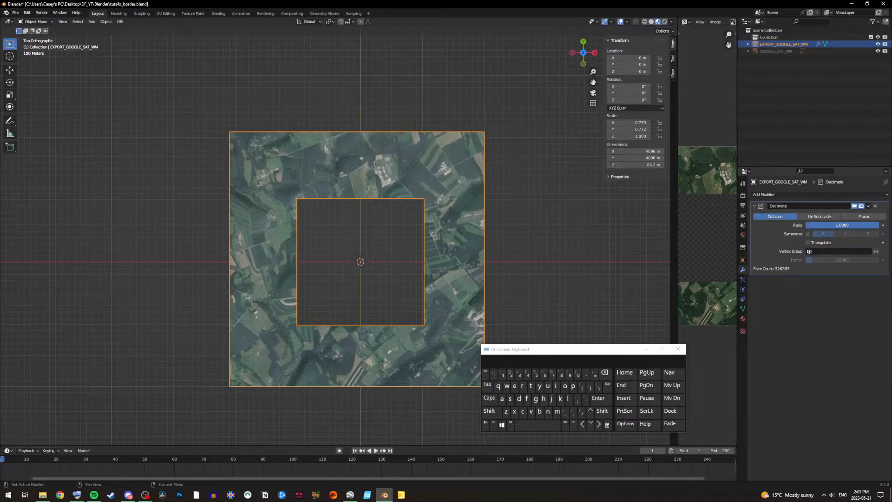
Step: Reduce the Decimate modifier's ratio to 0.2
drag(852, 227, 830, 227)
drag(829, 226, 853, 242)
drag(816, 224, 807, 225)
click(855, 226)
click(604, 373)
click(605, 373)
click(604, 373)
click(605, 373)
click(605, 373)
click(605, 373)
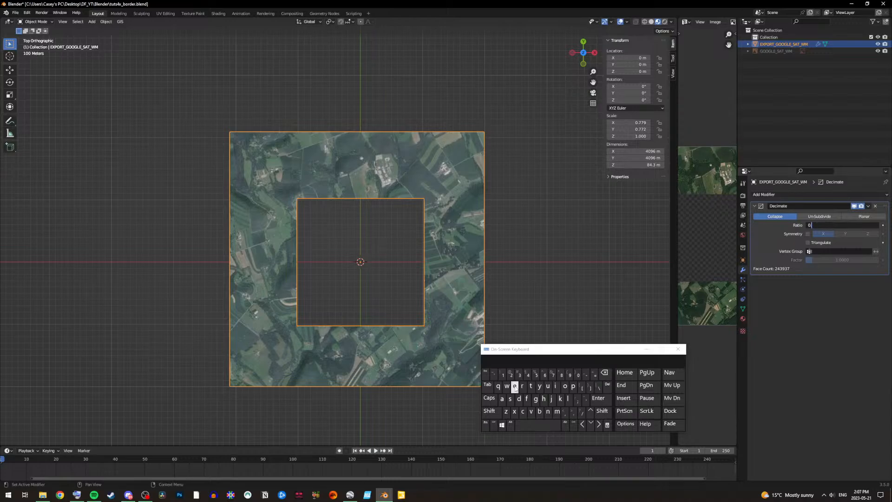
click(511, 375)
click(831, 278)
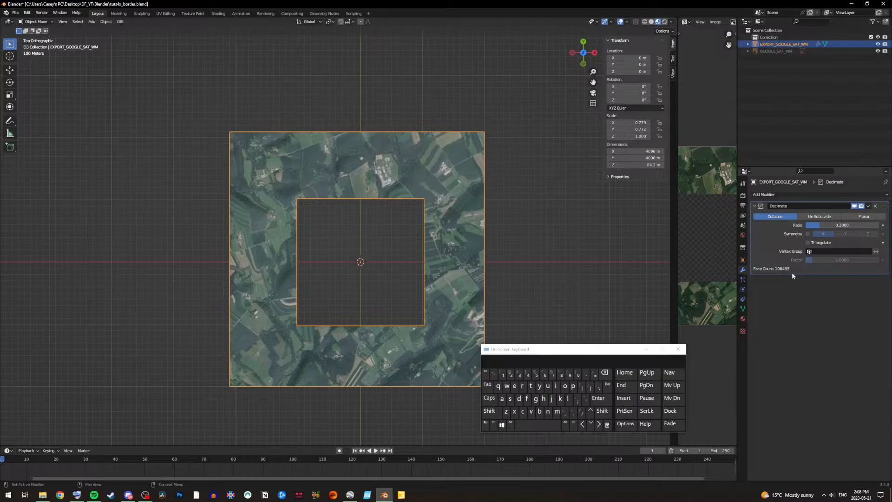
Step: Set the Decimate ratio to 0.1 and check the simplified border mesh up close and from the top
click(852, 228)
click(599, 425)
click(601, 376)
click(504, 374)
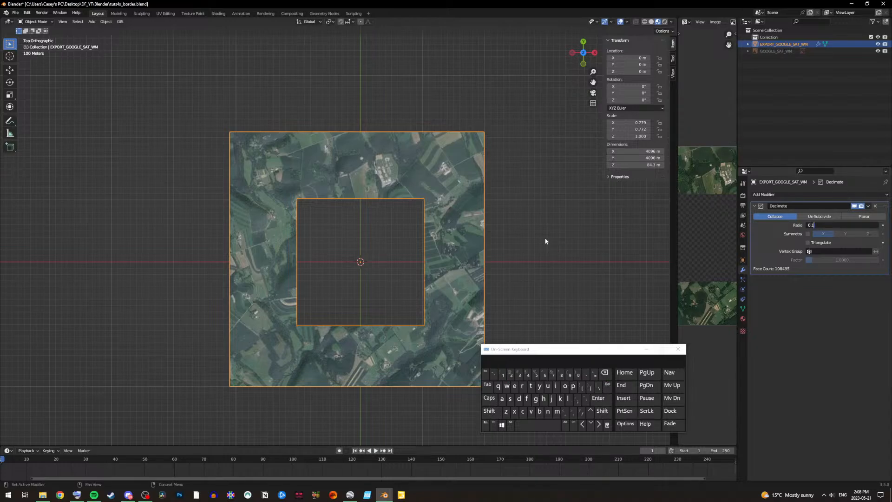
click(440, 237)
middle_drag(381, 215, 406, 178)
scroll(368, 294, up, 4)
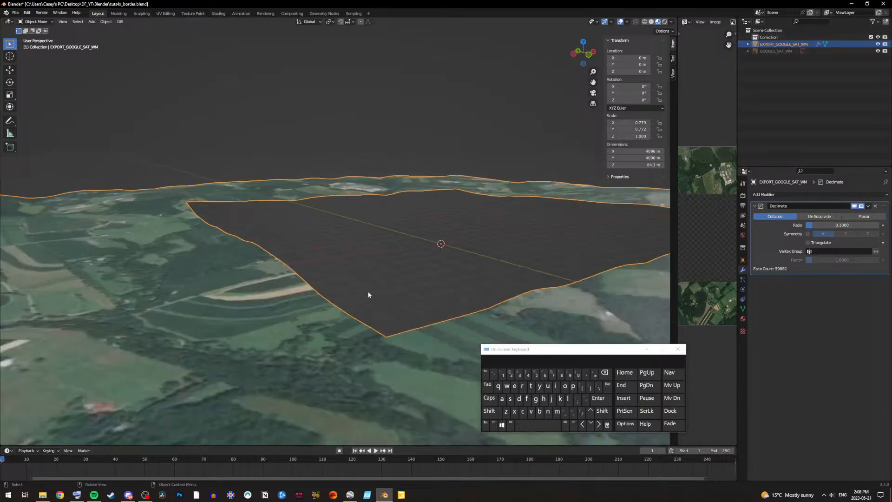
middle_drag(379, 300, 354, 346)
scroll(354, 346, down, 5)
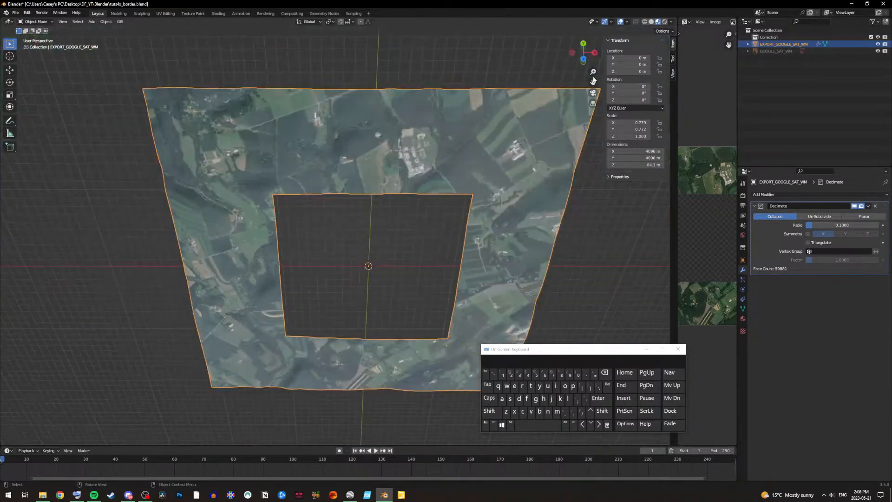
click(583, 58)
scroll(403, 167, down, 4)
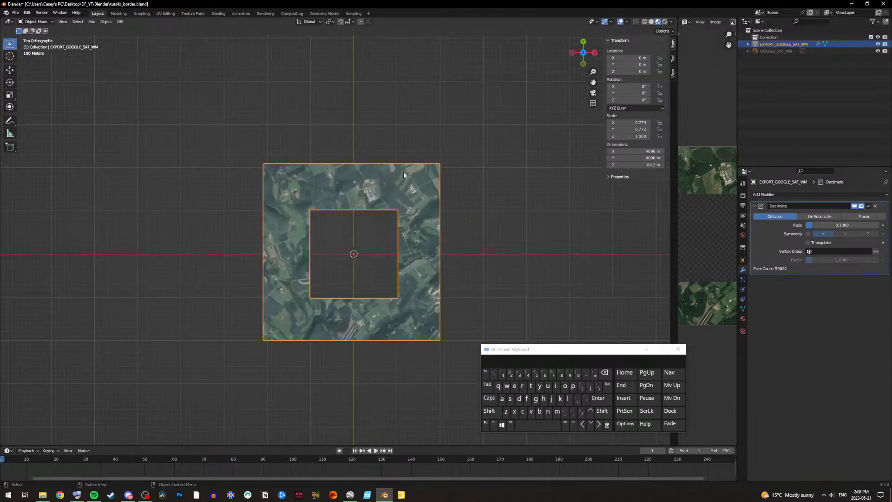
Step: Export the decimated border mesh in I3D format as tuts4x_border_Small.i3d into the Tuts folder
click(15, 13)
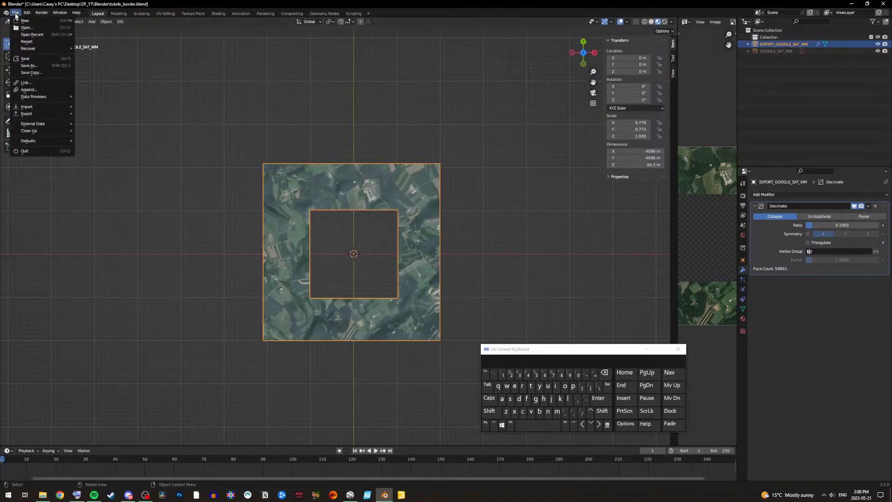
mouse_move(56, 114)
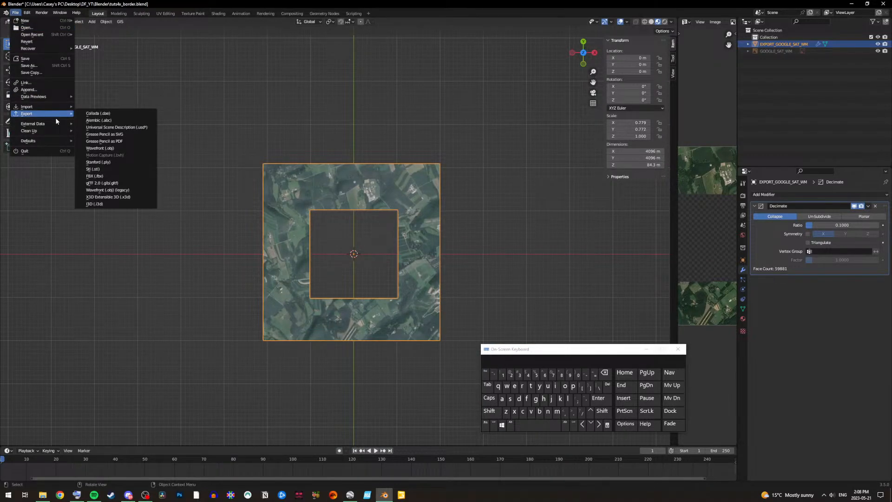
click(117, 205)
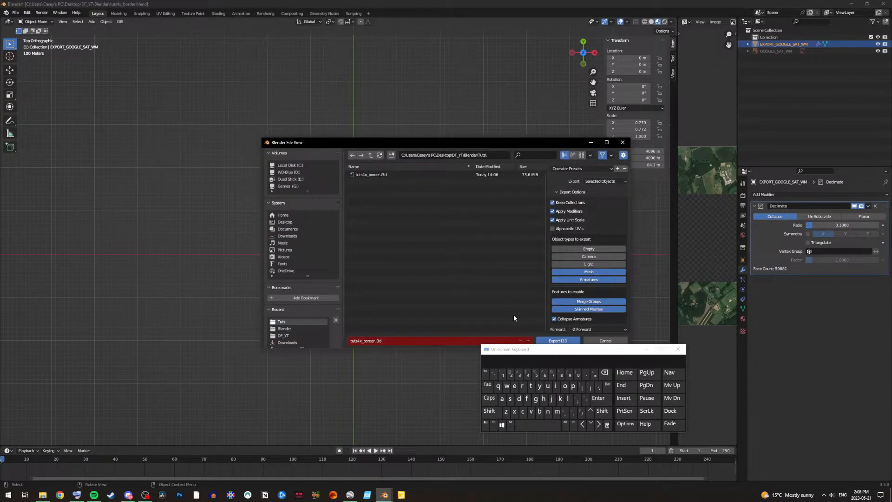
click(372, 341)
click(376, 341)
click(582, 423)
click(602, 411)
click(584, 374)
click(490, 410)
click(510, 398)
click(557, 411)
click(501, 398)
click(568, 398)
click(568, 398)
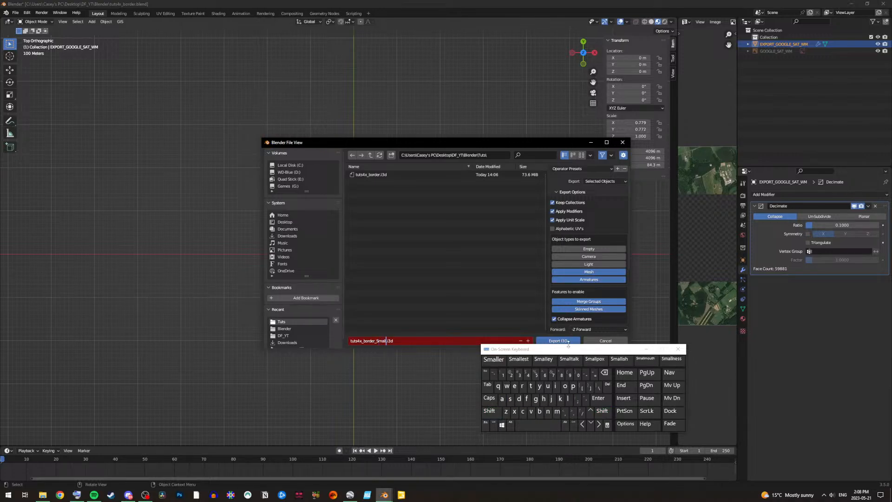
click(567, 341)
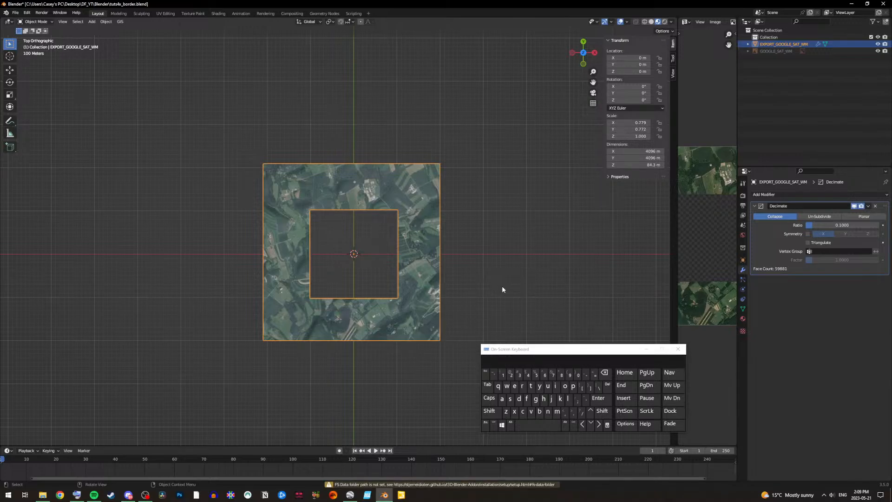
Step: Switch to File Explorer and move Sat_Mat, srtm, tuts and tuts.blend1 from the Blender folder into the Tuts folder
click(42, 494)
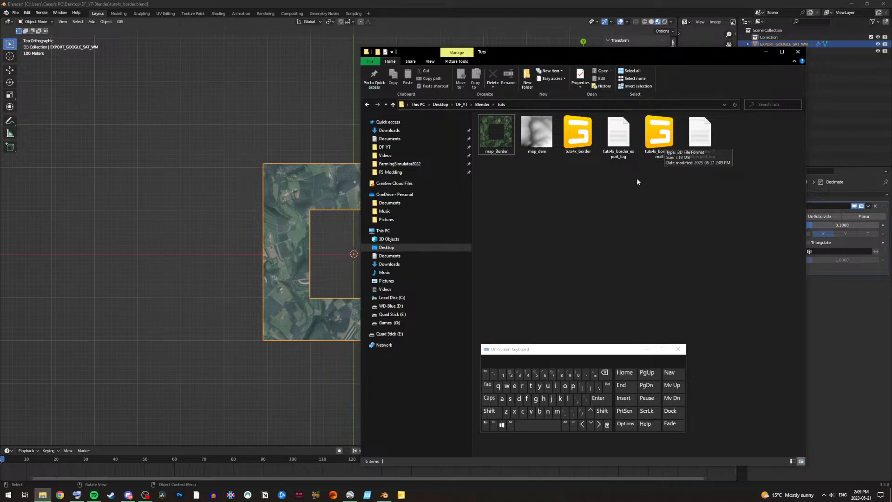
click(485, 106)
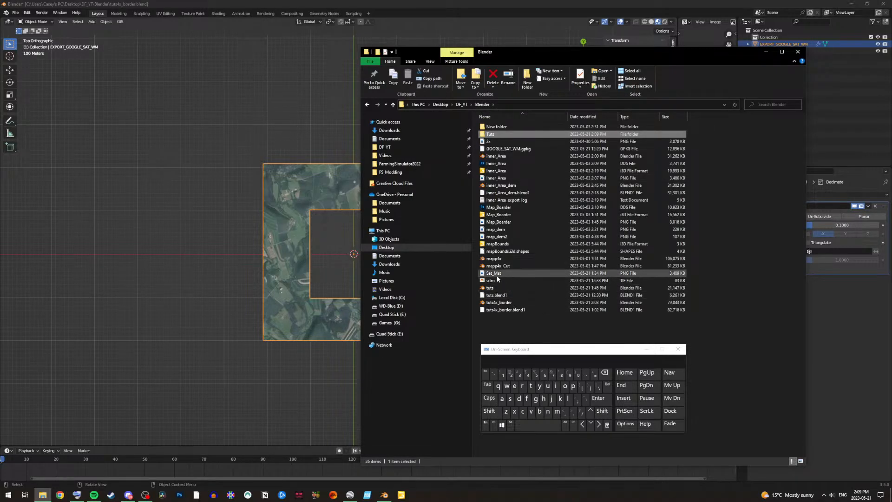
right_click(497, 276)
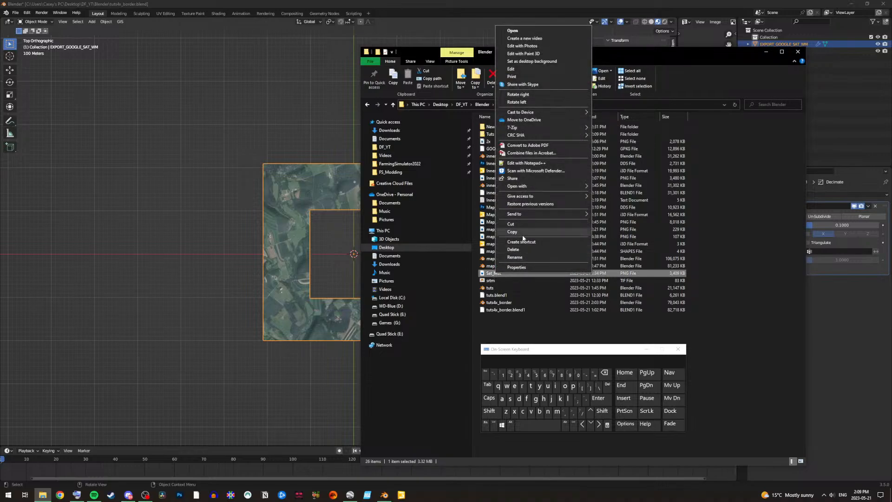
drag(494, 274, 517, 314)
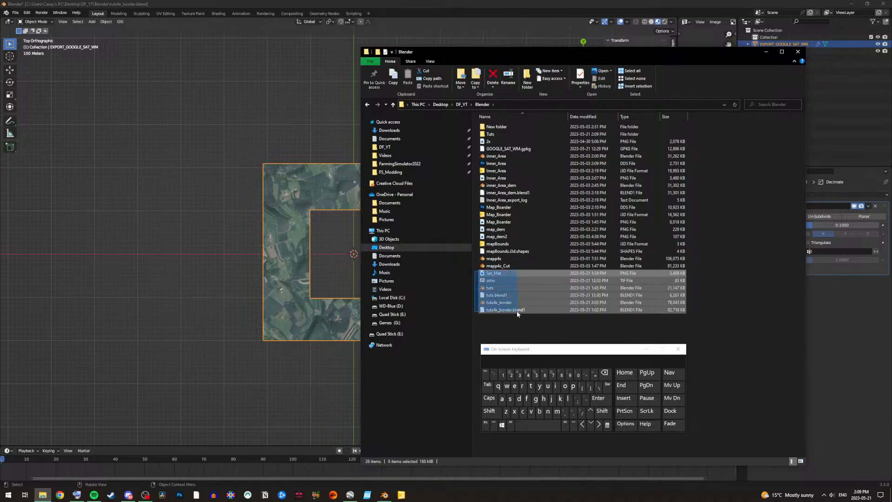
drag(517, 314, 512, 288)
right_click(506, 289)
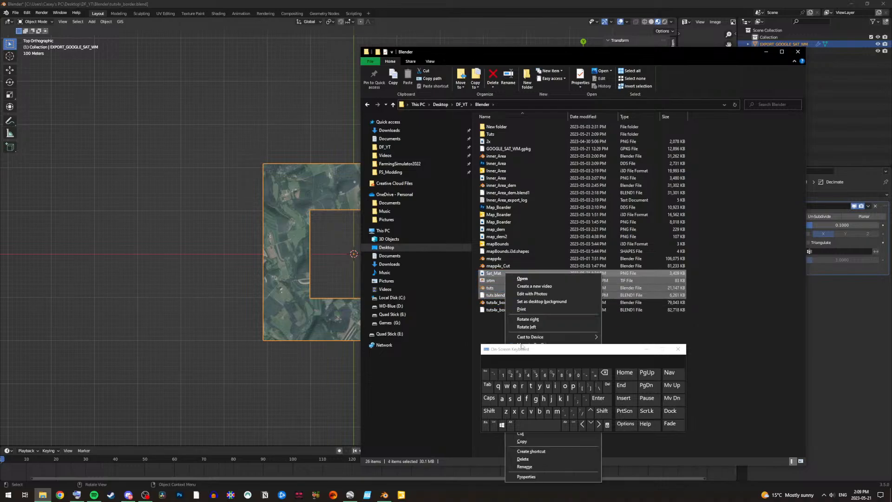
click(521, 435)
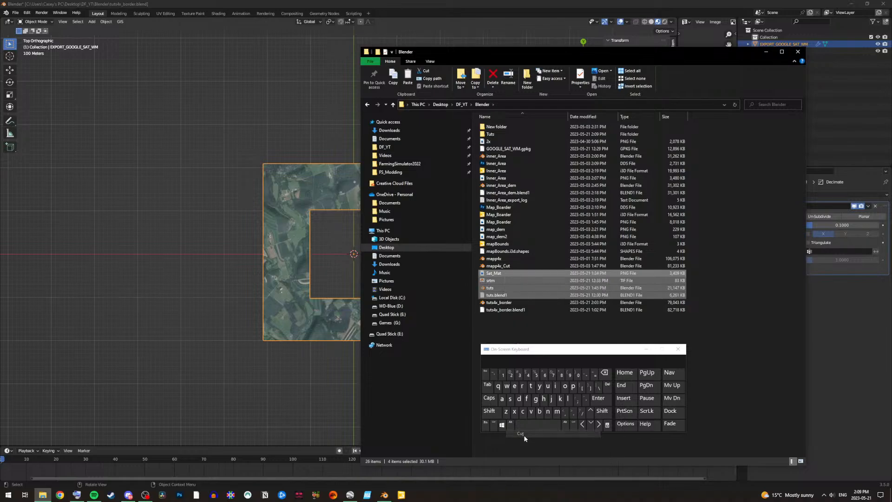
double_click(495, 133)
right_click(526, 223)
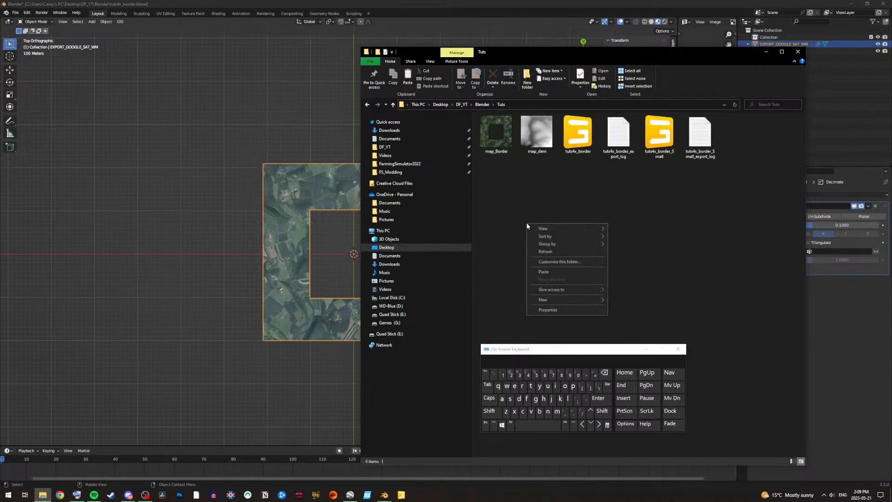
click(543, 271)
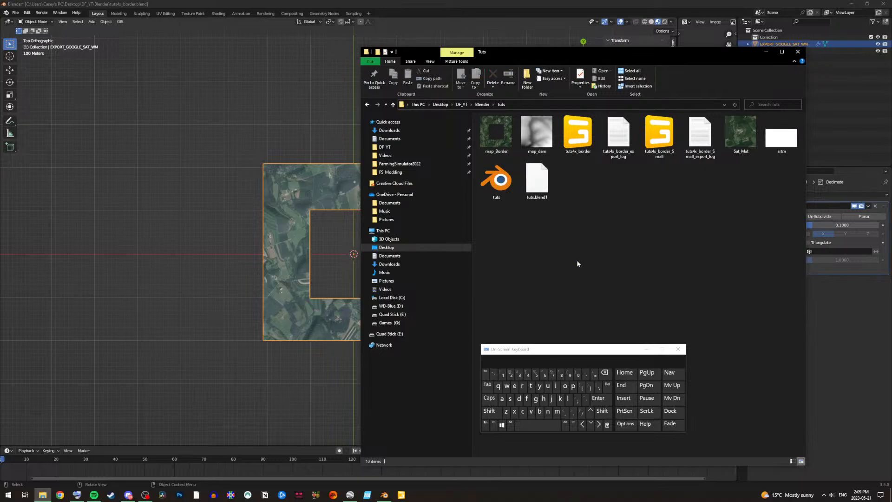
Step: Return to Blender from File Explorer, save the tuts4x_border blend file and close Blender
click(482, 104)
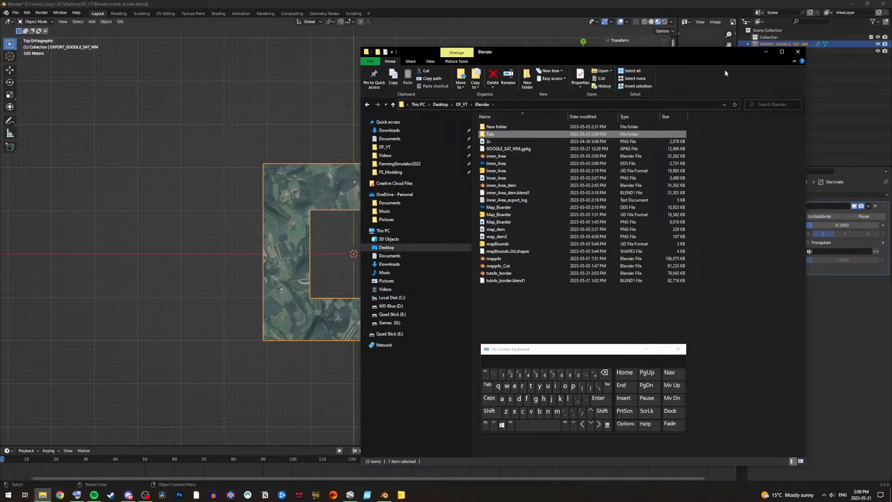
click(765, 52)
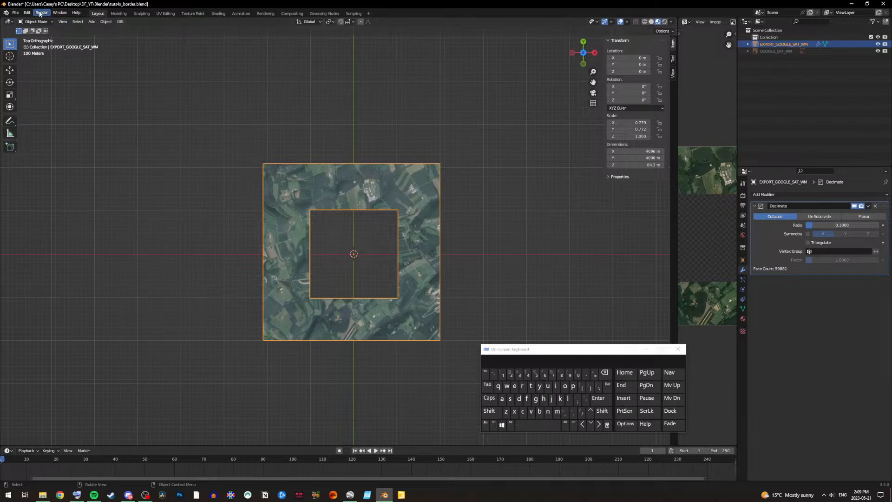
click(15, 12)
click(26, 59)
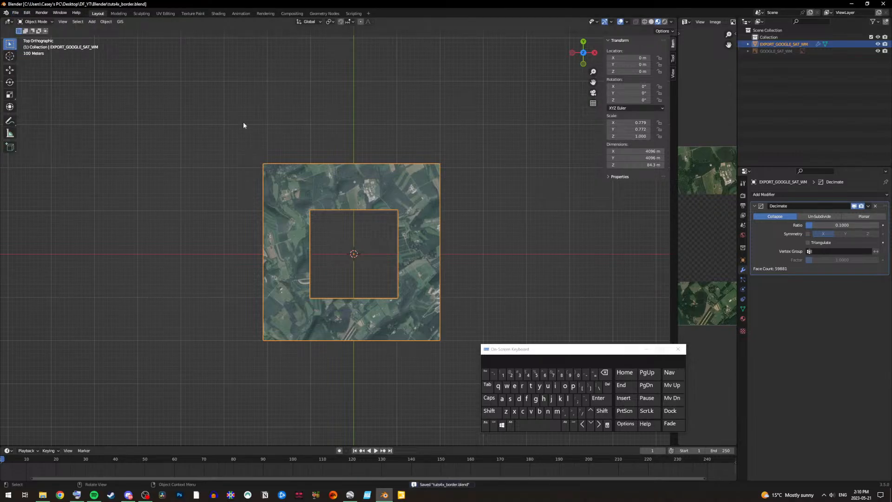
click(881, 3)
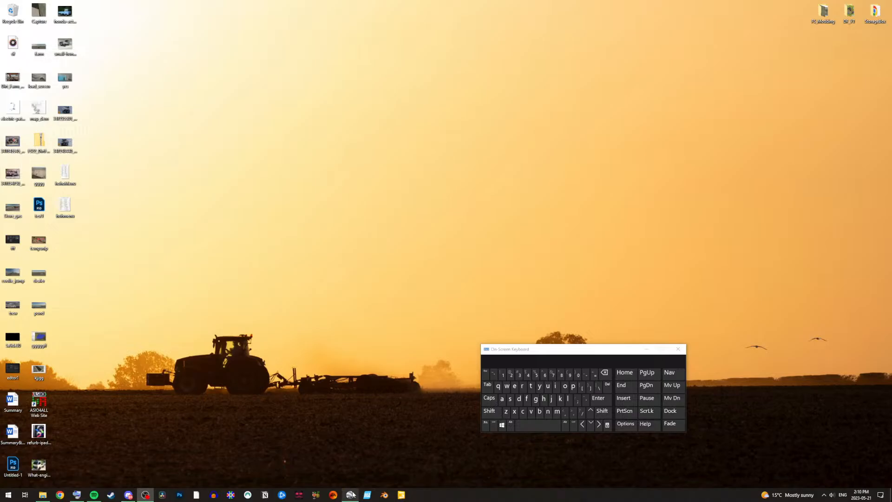
Step: Switch to Google Earth Pro and add a placemark where the two red measuring lines cross at the map centre
mouse_move(350, 494)
click(350, 466)
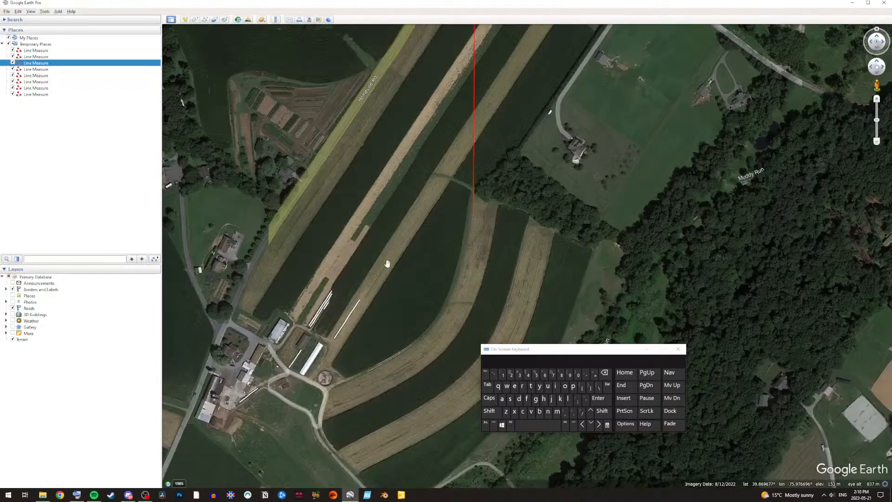
scroll(412, 174, down, 3)
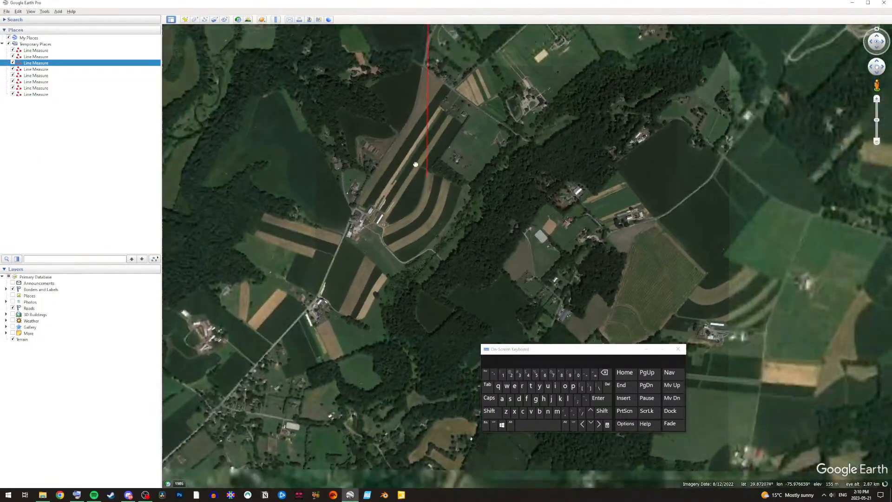
drag(413, 164, 440, 362)
scroll(410, 248, down, 4)
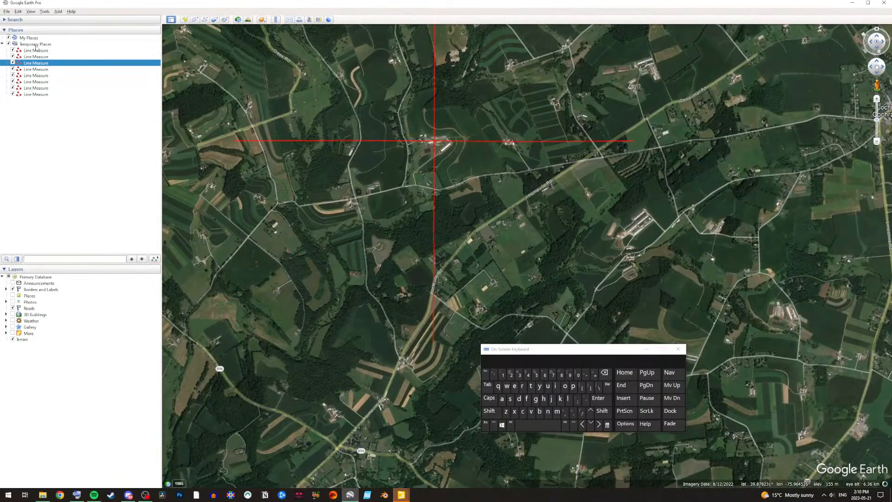
click(185, 19)
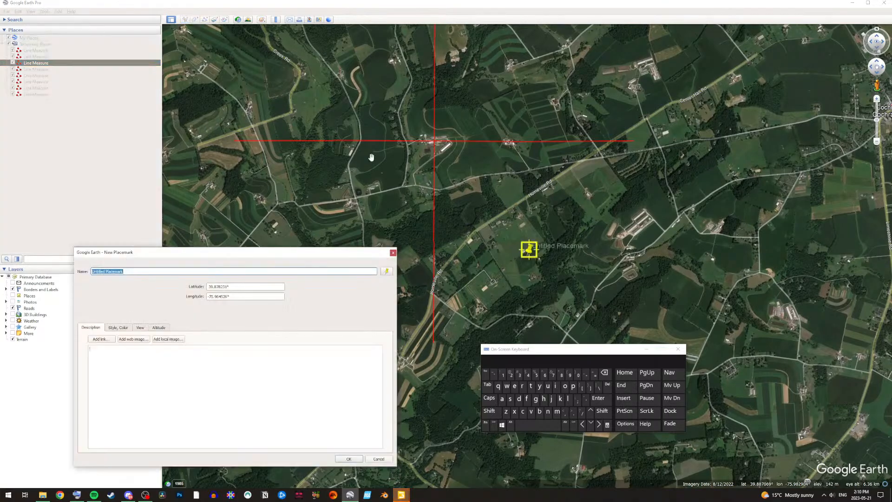
drag(528, 253, 433, 141)
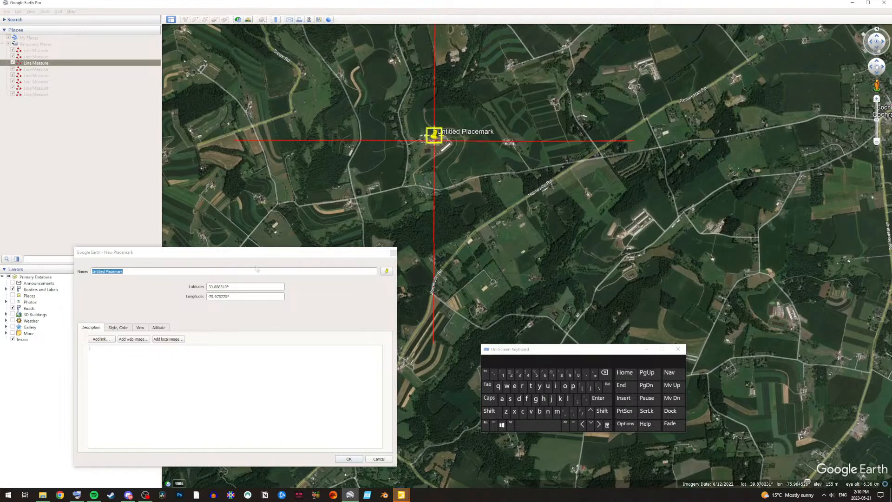
click(343, 458)
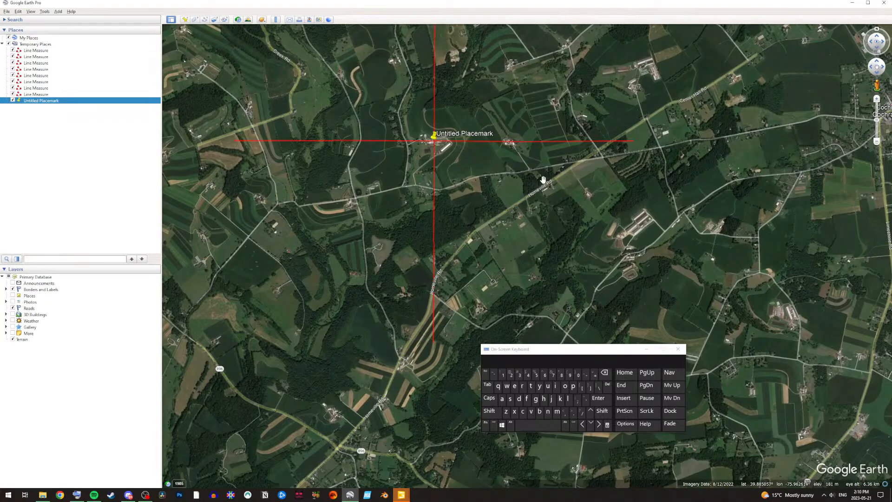
Step: Close Google Earth Pro, discarding the temporary places, and switch to GIANTS Editor, dismissing its welcome window
click(883, 3)
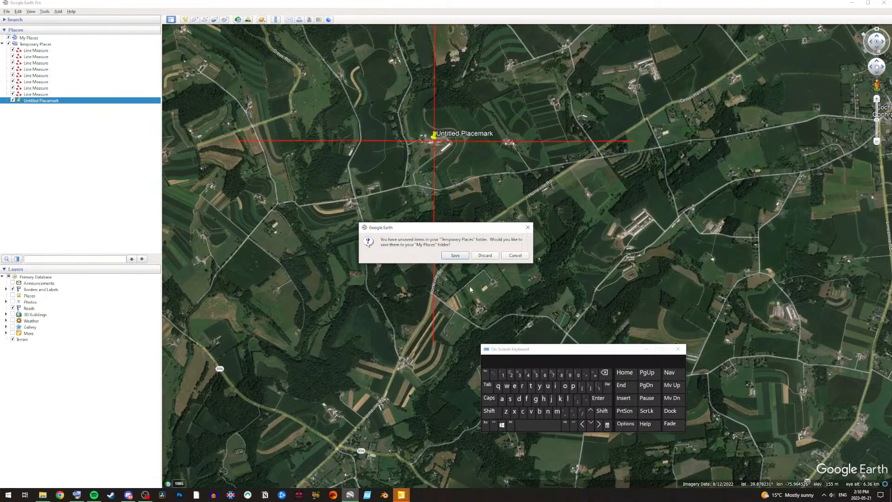
click(486, 256)
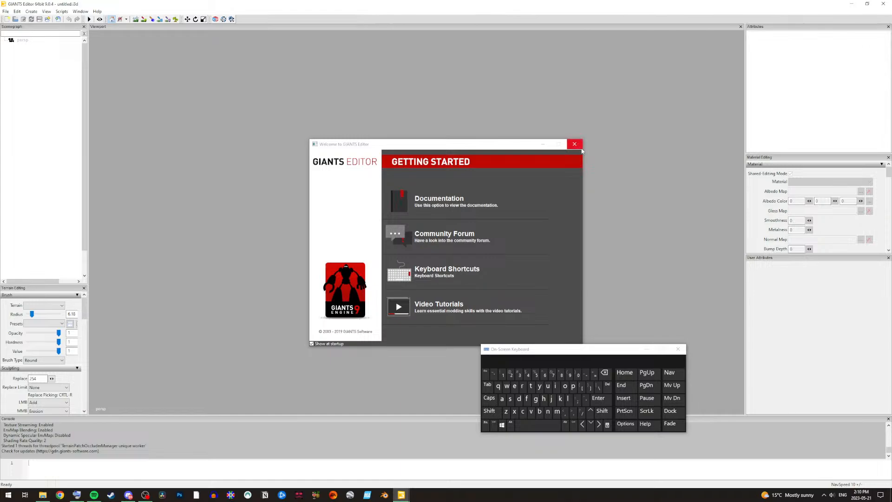
click(580, 147)
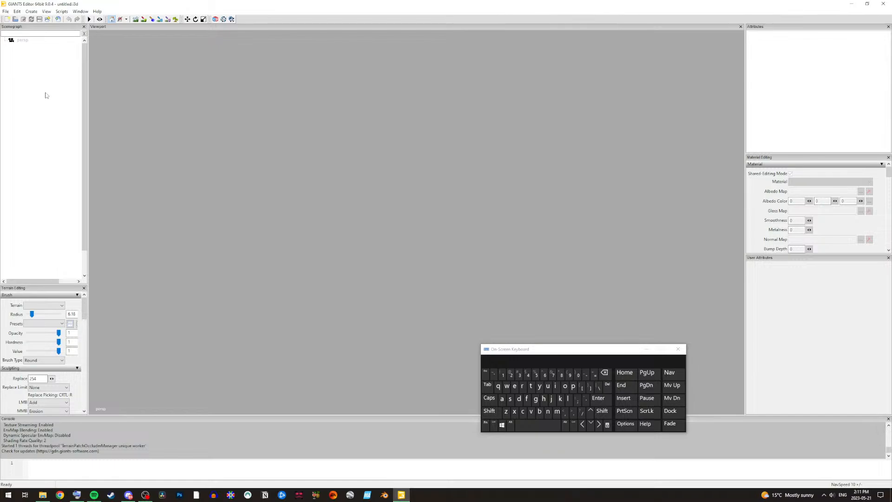
Step: Start a new mod from the game using the Map : Mod Map US item
right_click(33, 71)
click(32, 58)
scroll(45, 128, down, 2)
scroll(44, 116, up, 2)
click(7, 12)
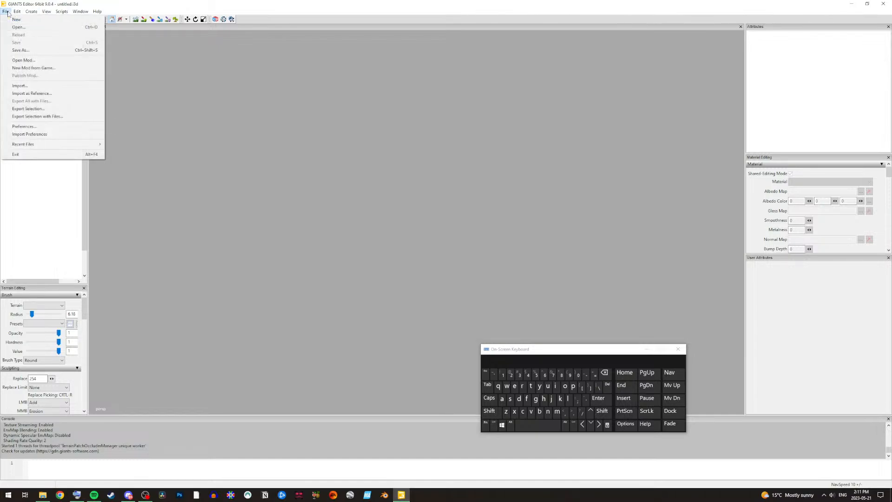
click(43, 70)
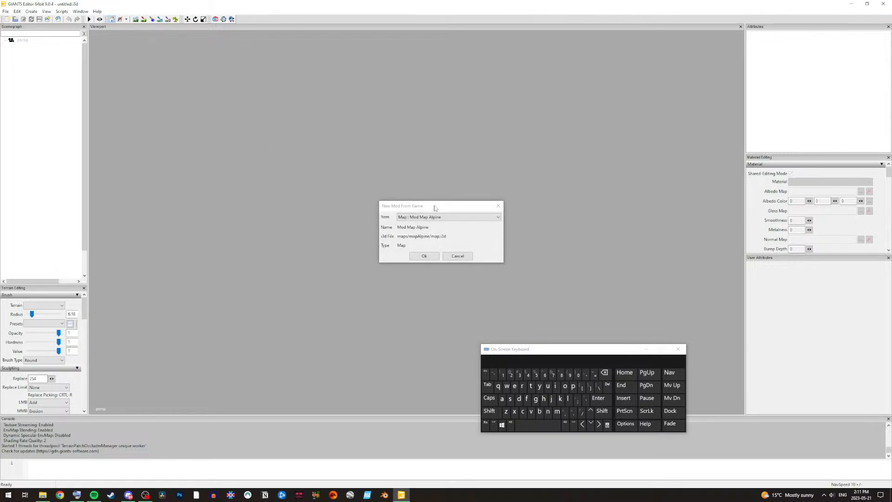
drag(423, 203, 394, 160)
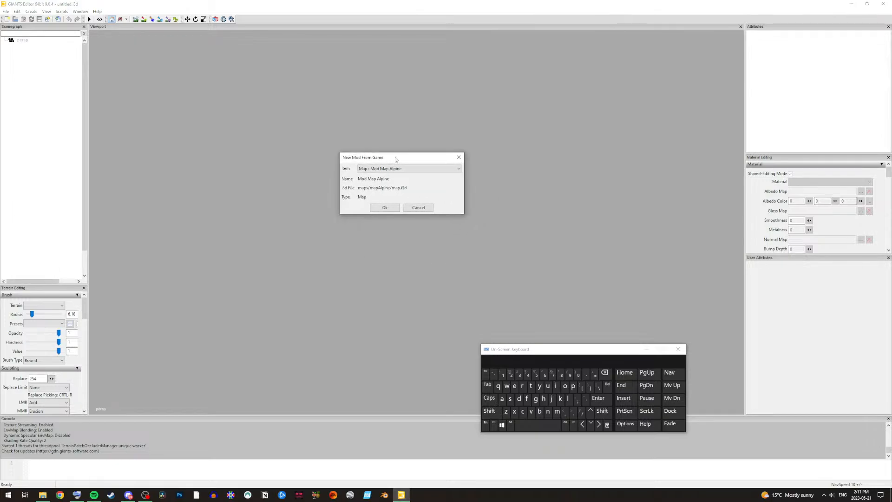
click(372, 169)
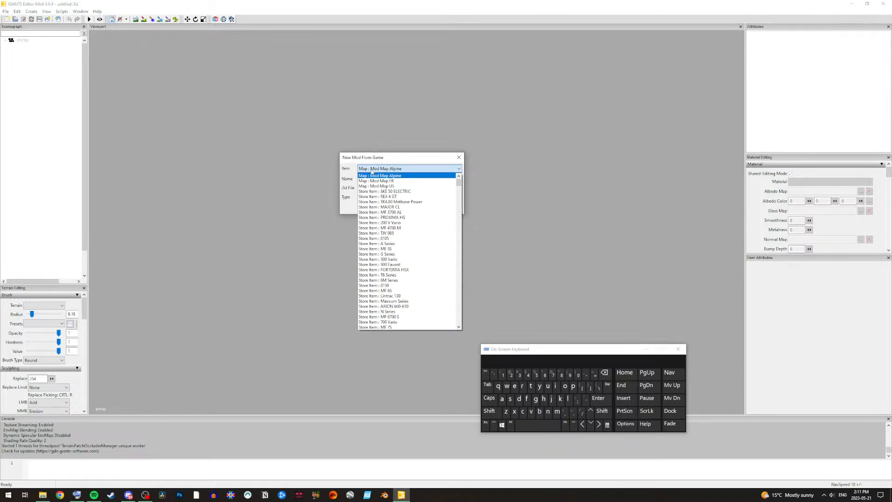
click(406, 186)
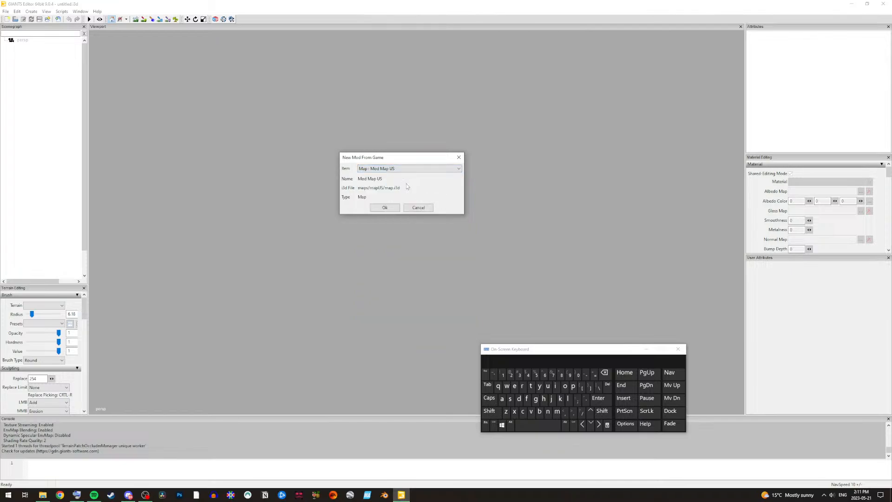
click(383, 207)
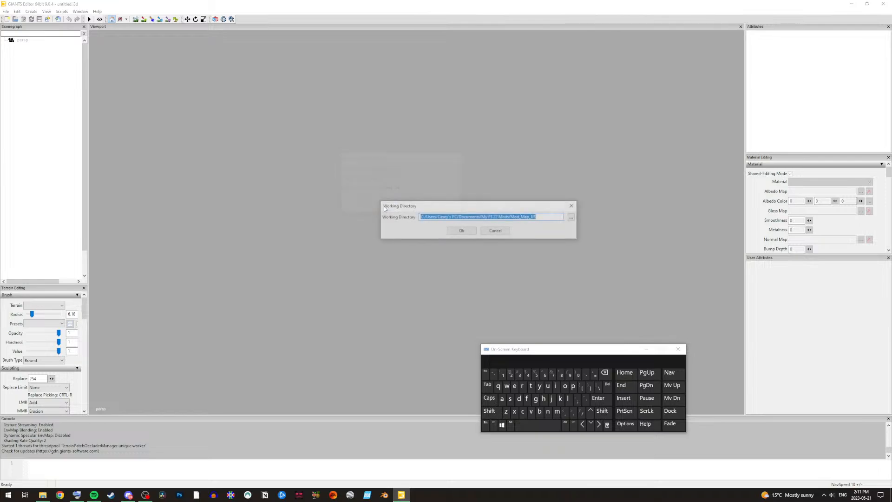
Step: Set the mod's working directory to the DF_YT/Blender/Tuts folder on the desktop and create the map
click(572, 217)
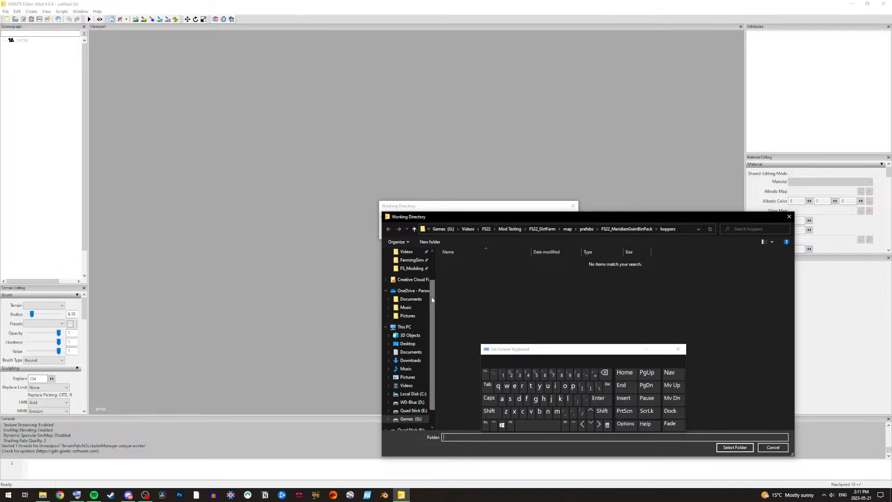
scroll(431, 271, up, 2)
scroll(420, 274, down, 1)
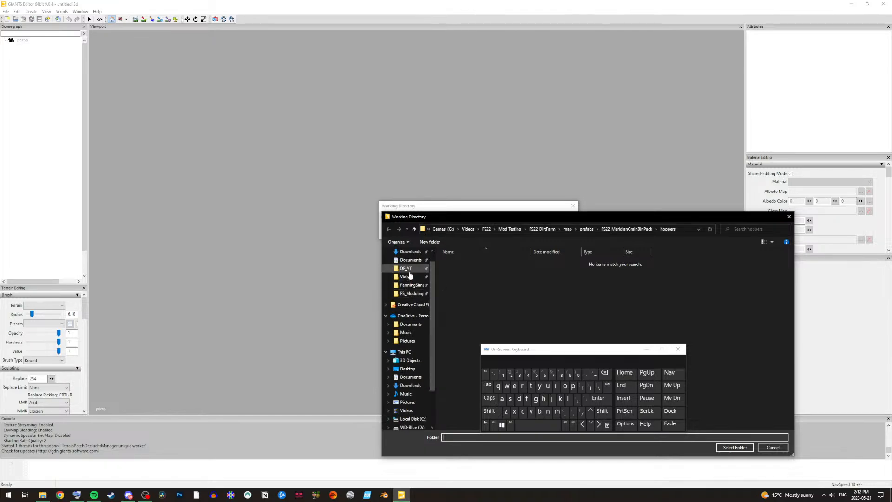
click(408, 271)
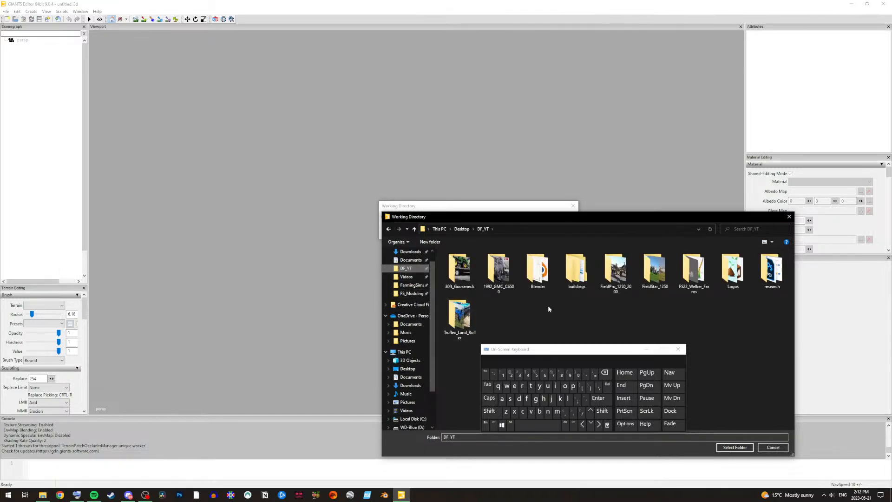
click(541, 281)
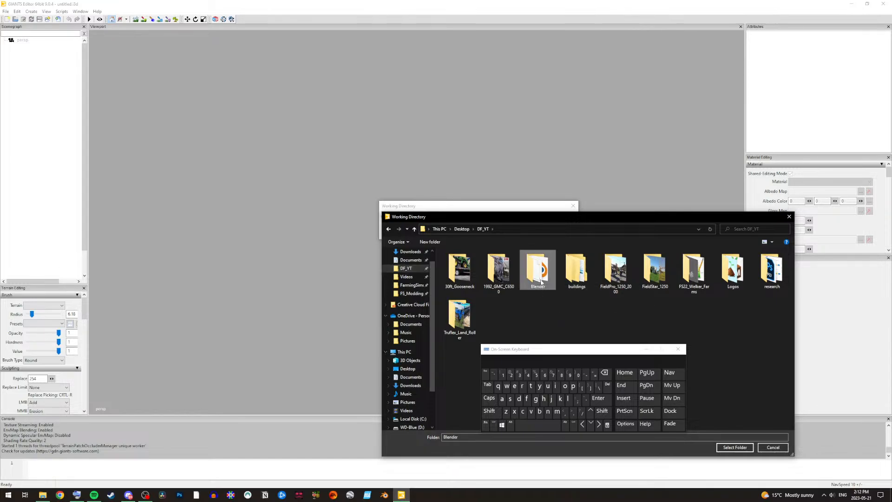
double_click(539, 280)
double_click(495, 267)
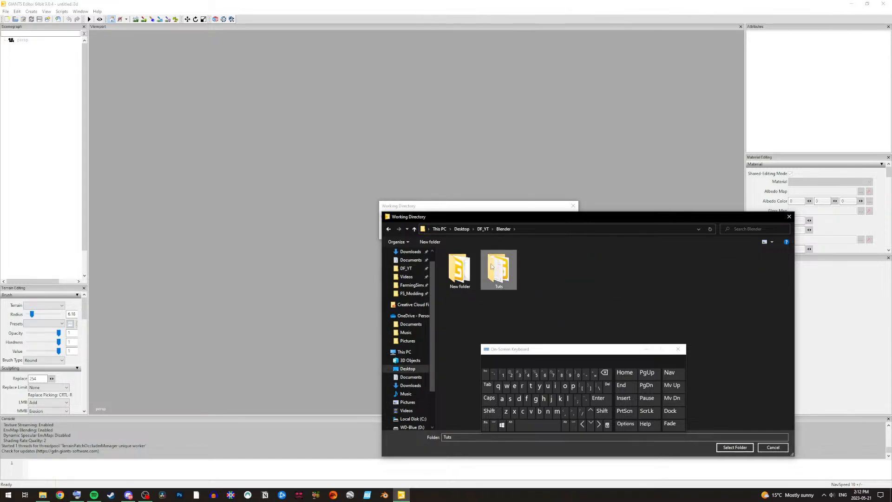
click(734, 447)
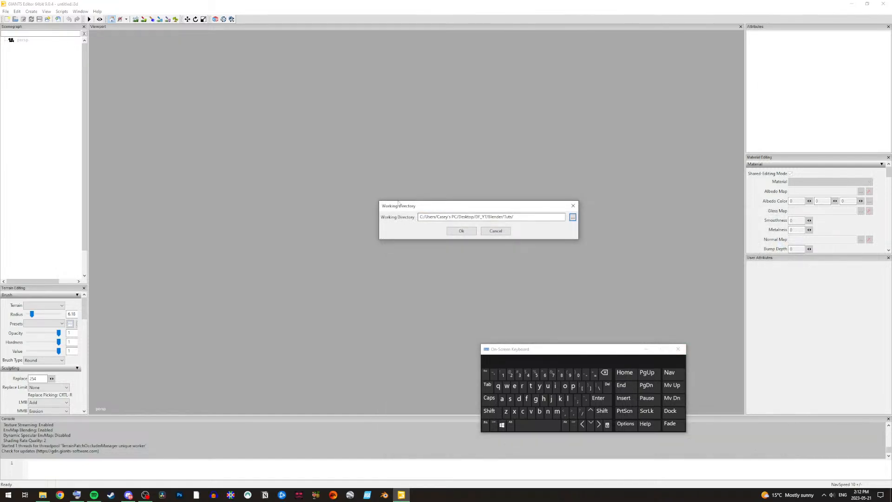
click(460, 233)
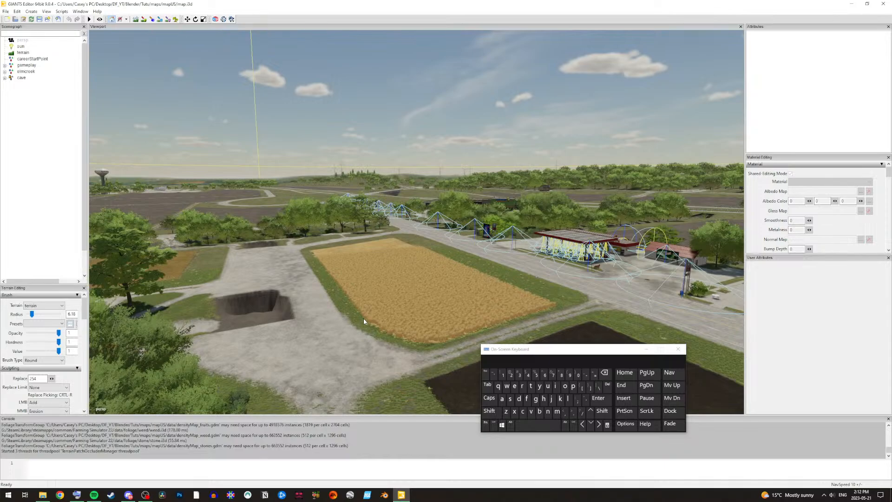
Step: Delete all the child groups inside gameplay, from animalLoadingTriggers through mapEnds
alt+drag(364, 319, 332, 325)
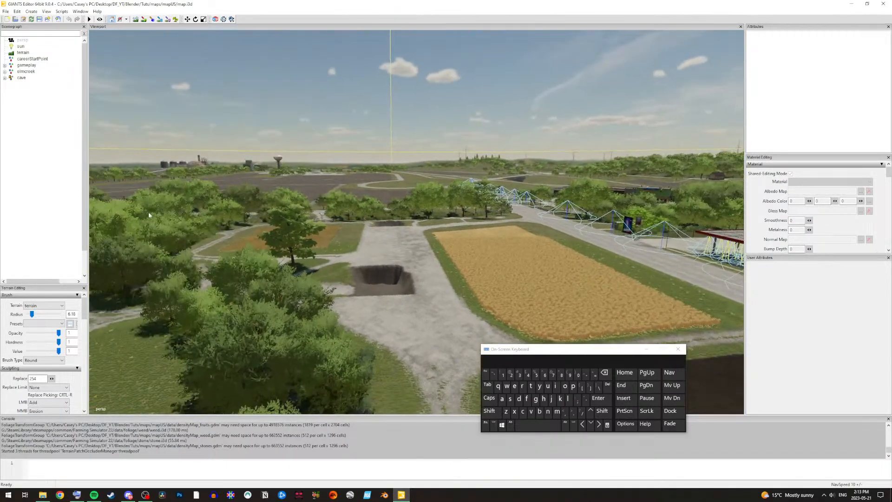
click(26, 66)
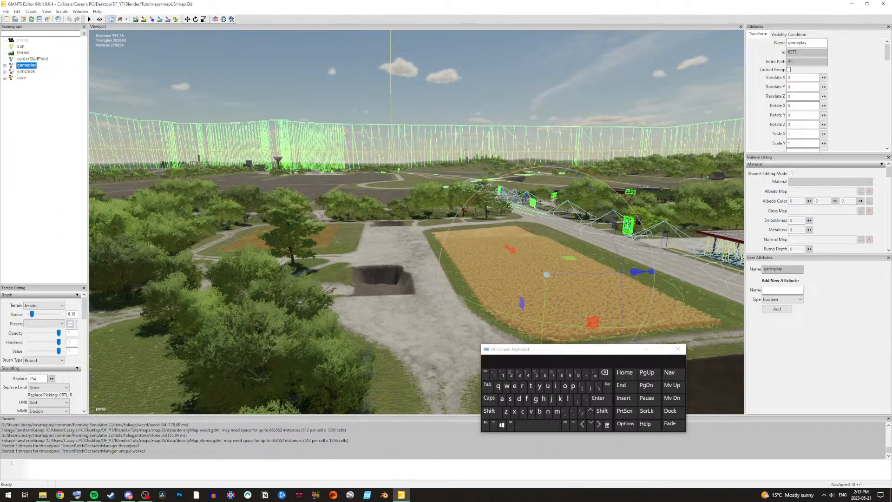
click(5, 65)
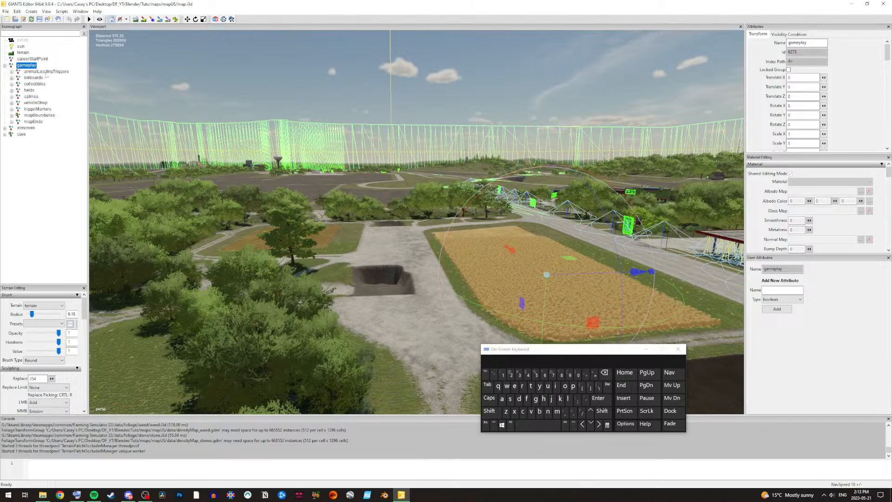
click(47, 71)
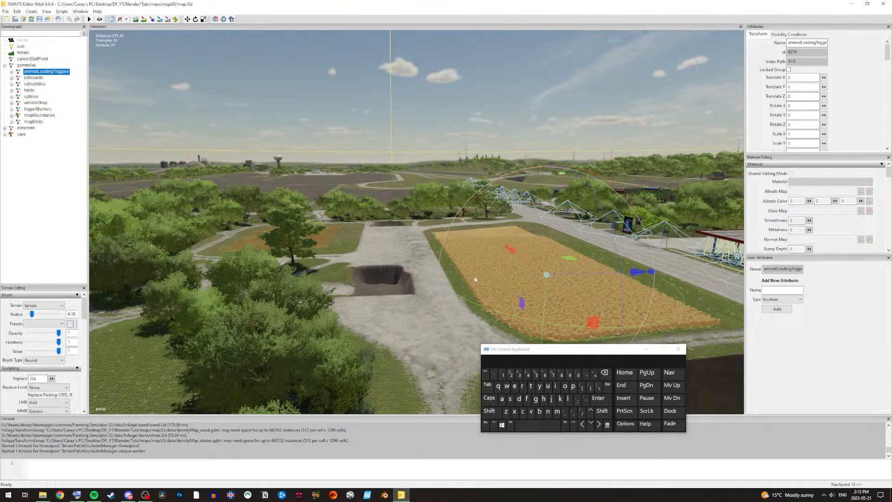
drag(523, 352, 183, 173)
click(148, 232)
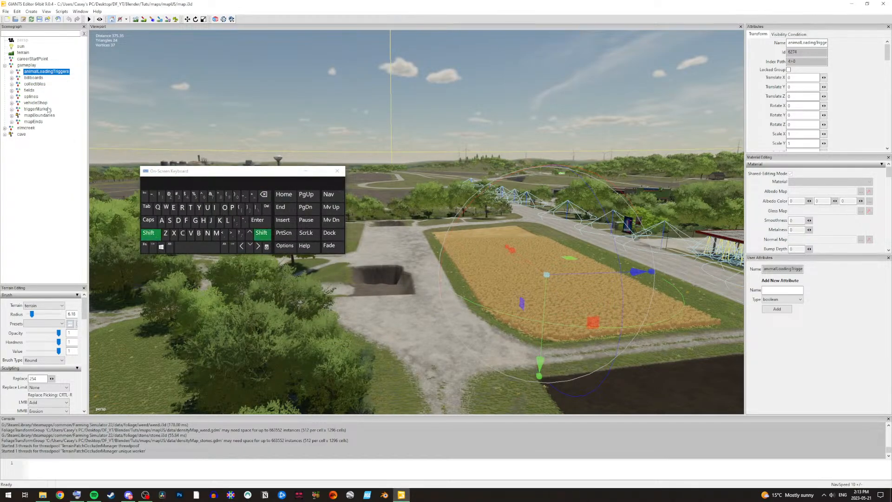
shift+click(34, 122)
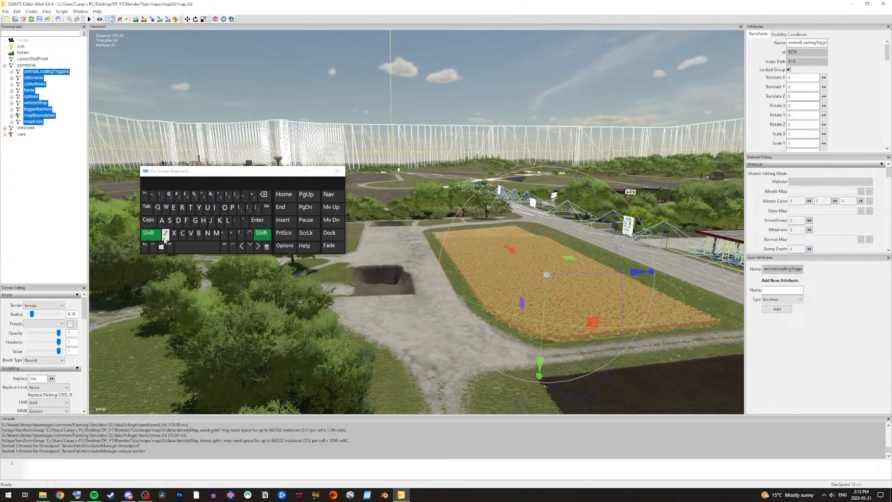
click(148, 233)
click(266, 207)
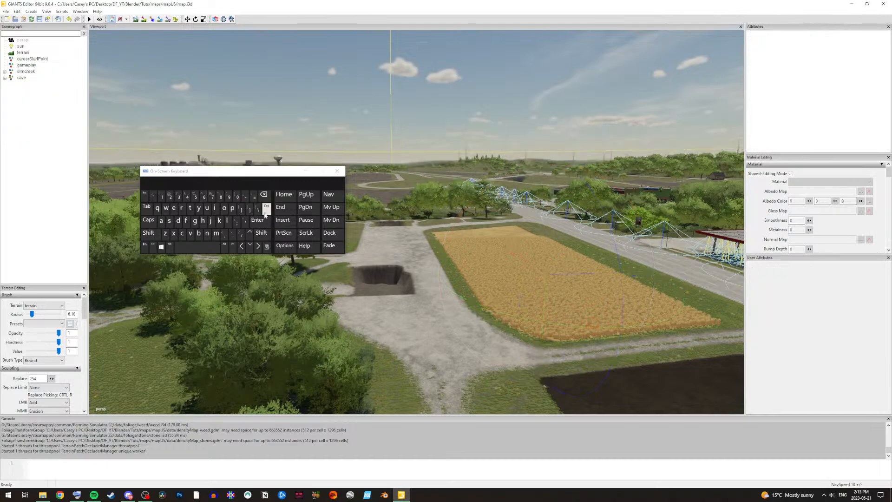
Step: Delete all the child groups inside elmcreek, from buyAndSellPoints through trees, and delete the cave group
click(4, 71)
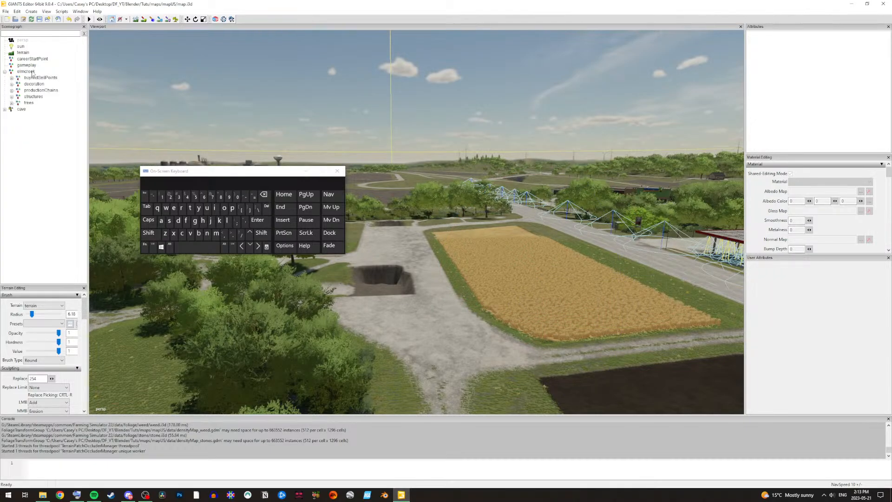
click(34, 78)
click(149, 232)
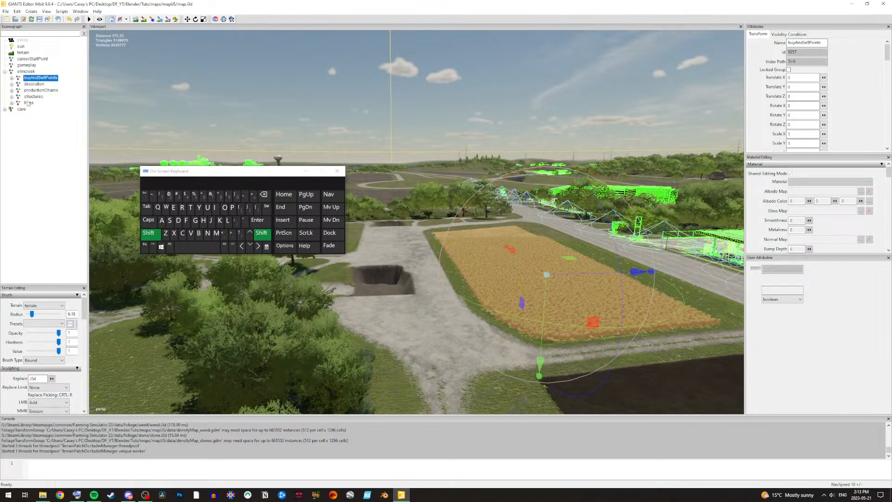
shift+click(28, 103)
click(149, 232)
click(267, 207)
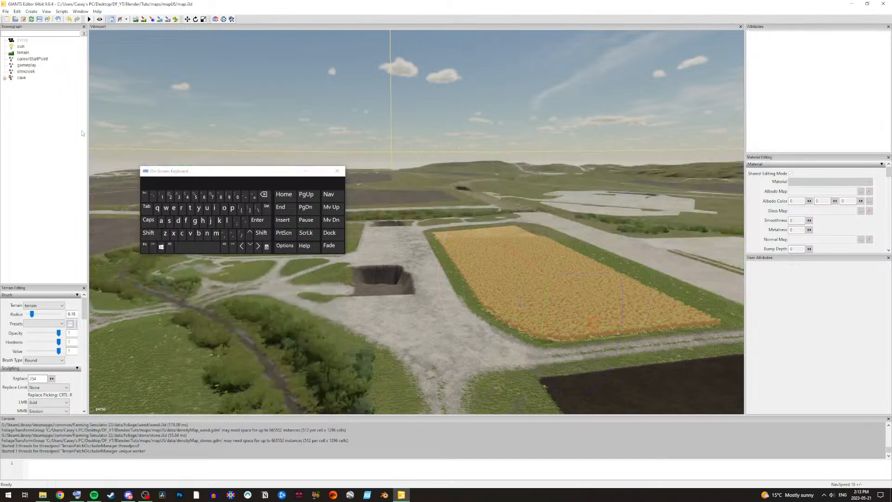
click(22, 78)
click(266, 209)
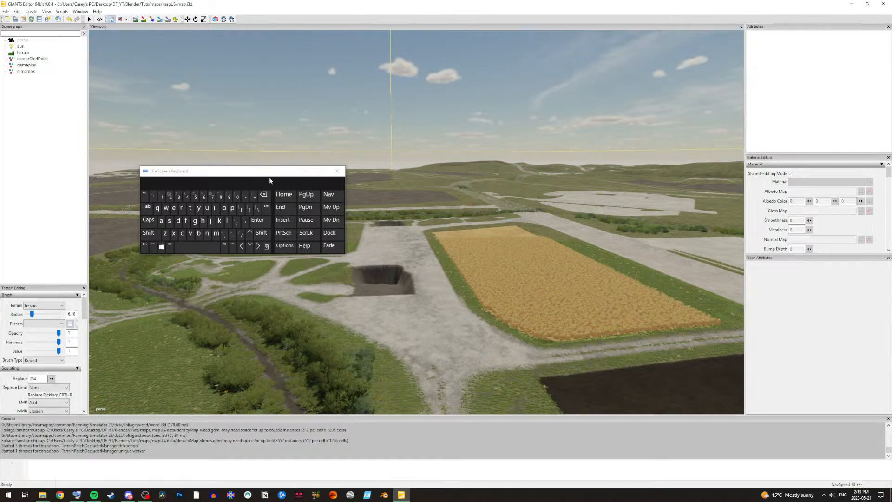
Step: Examine the whole cleared map terrain from a high overview, including its outer edges
drag(270, 169, 800, 343)
click(502, 218)
alt+drag(503, 219, 490, 2)
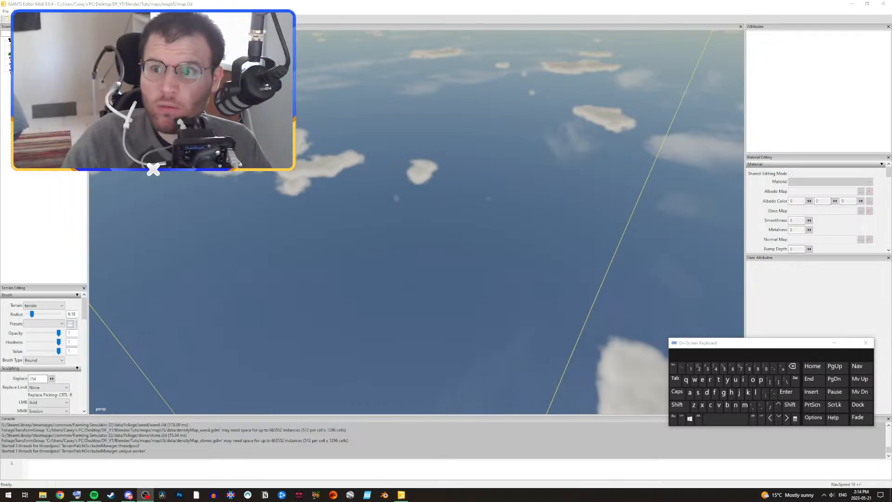
alt+drag(396, 243, 597, 205)
scroll(599, 204, down, 8)
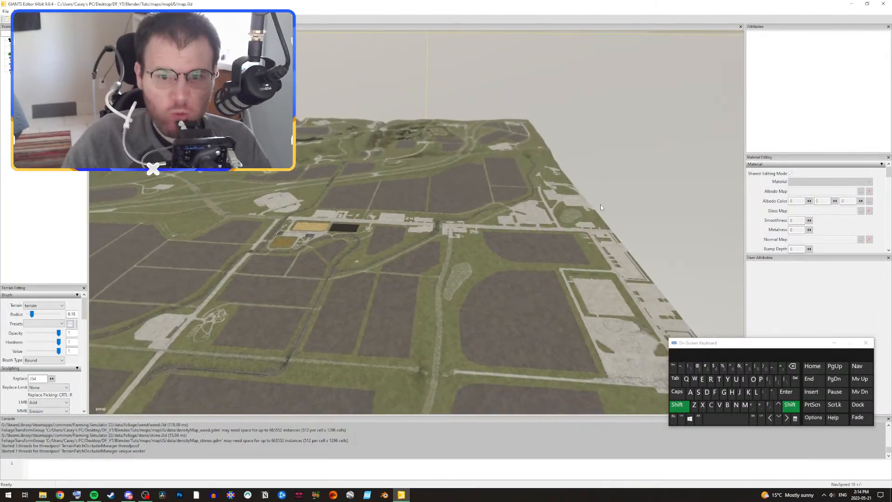
scroll(600, 207, down, 6)
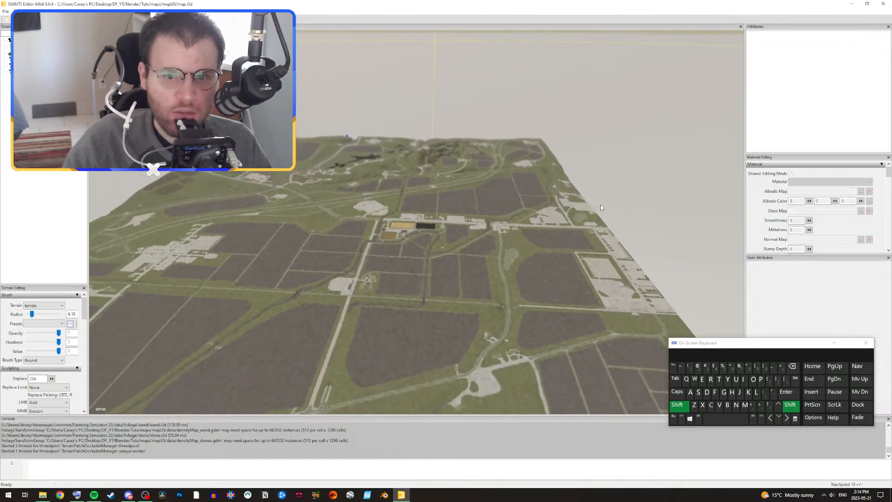
alt+drag(600, 205, 584, 219)
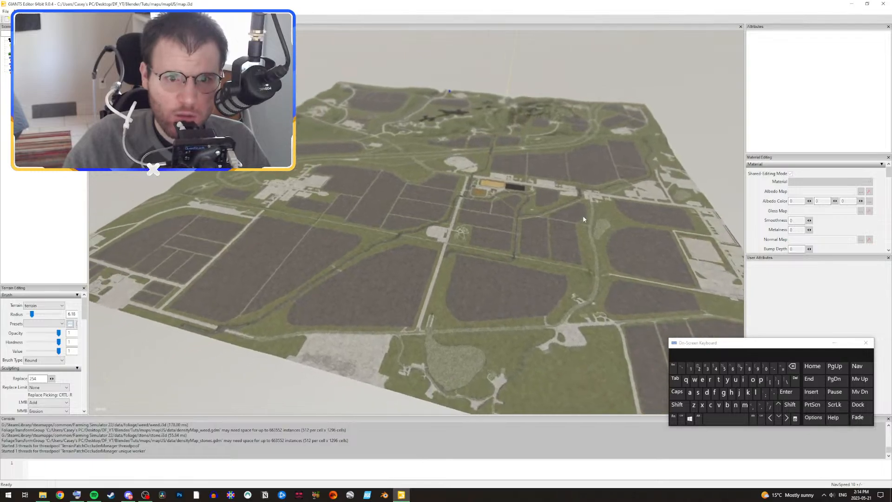
scroll(583, 219, down, 5)
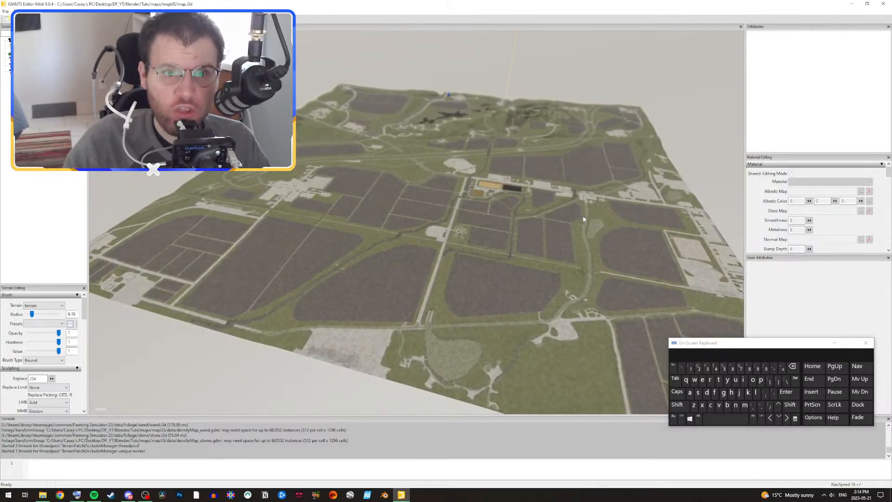
scroll(584, 219, down, 3)
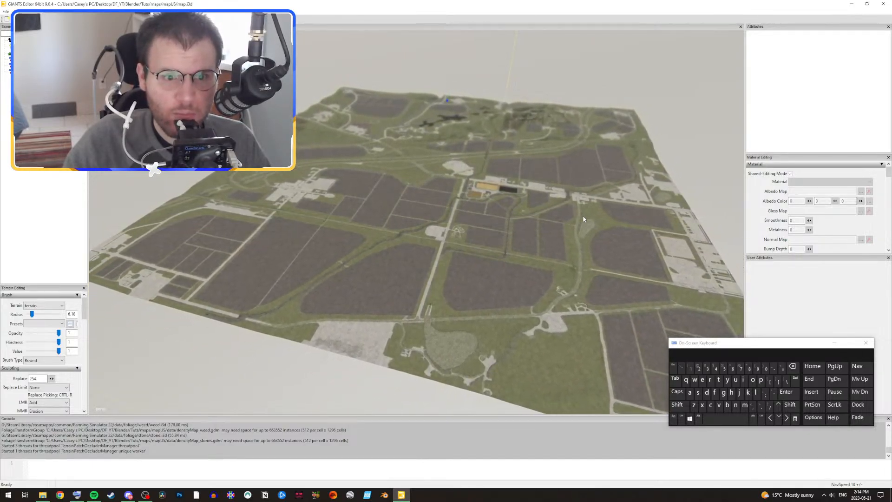
alt+drag(584, 219, 591, 222)
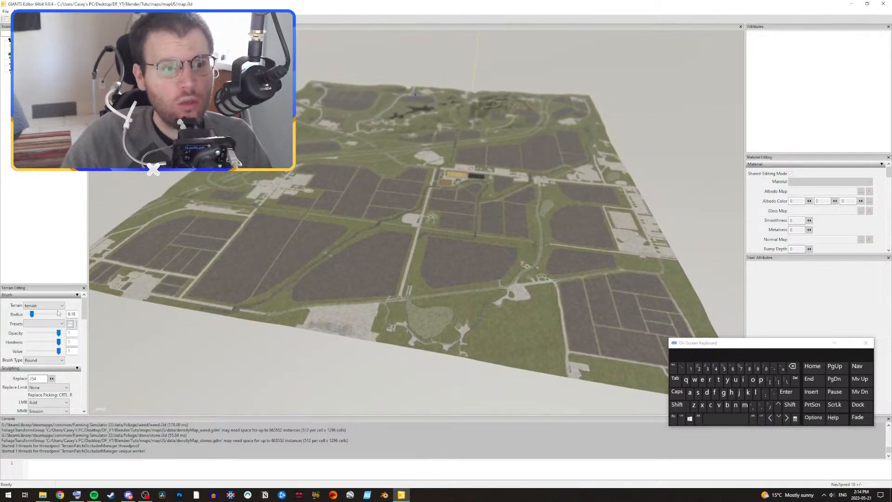
Step: Set the terrain brush radius to 2000
double_click(71, 314)
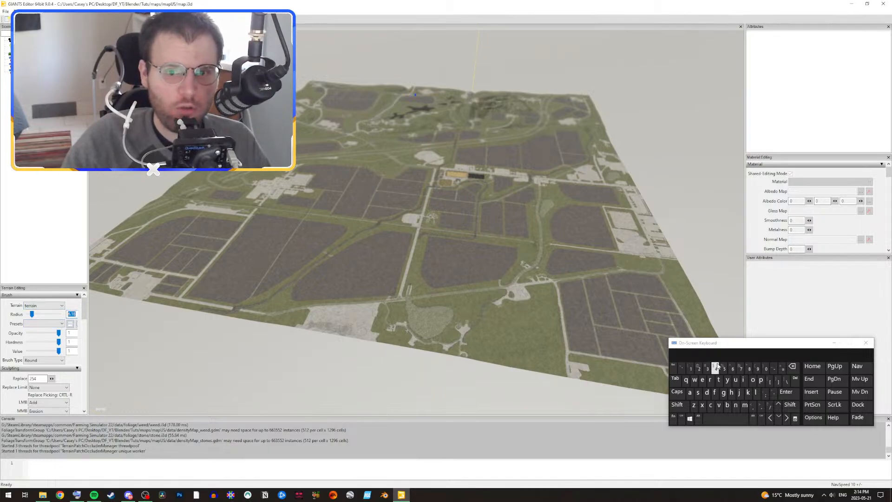
click(697, 368)
click(765, 369)
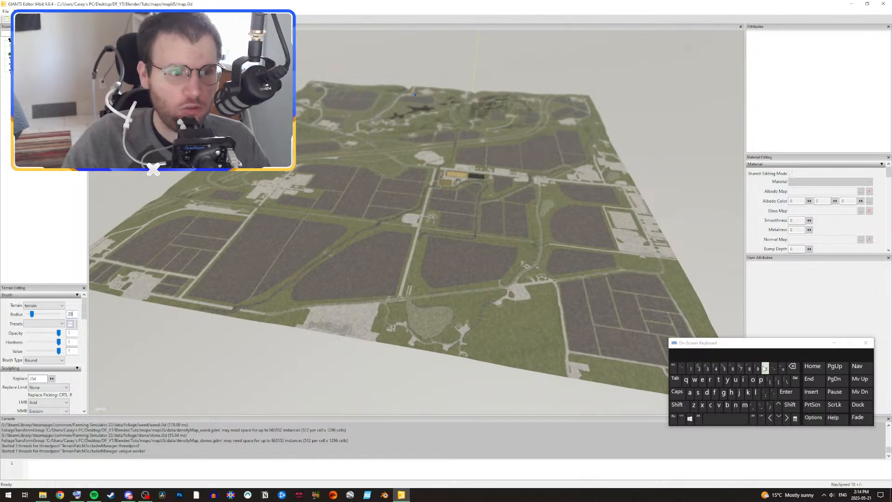
click(764, 368)
click(785, 392)
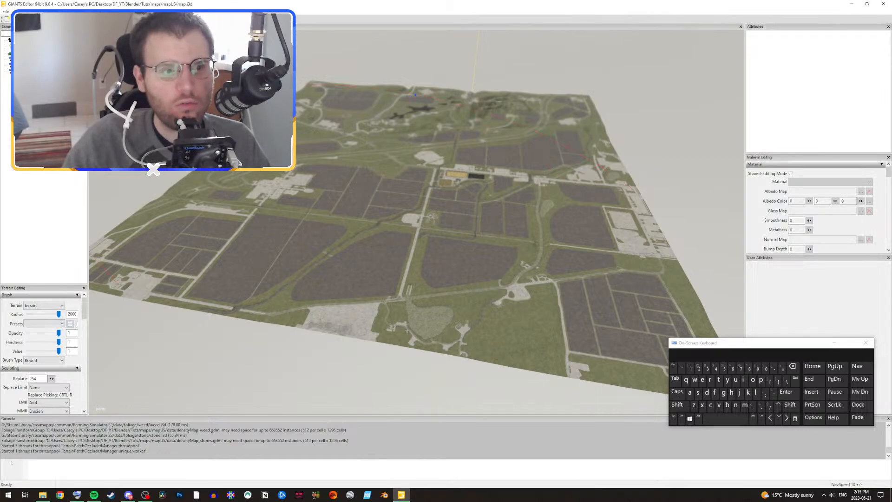
Step: Paint the whole terrain with the terrainDetail foliage layer, using the Grass ground type
mouse_move(84, 309)
mouse_down()
mouse_move(83, 382)
mouse_move(84, 357)
mouse_up()
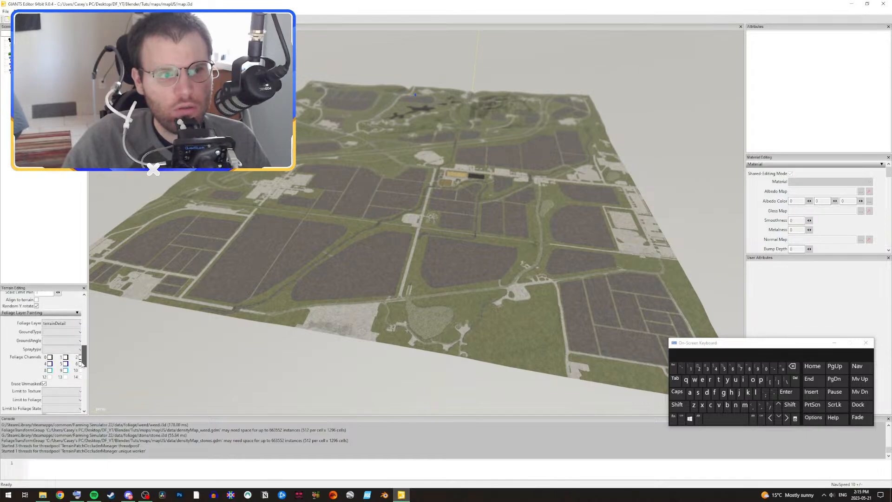
click(61, 332)
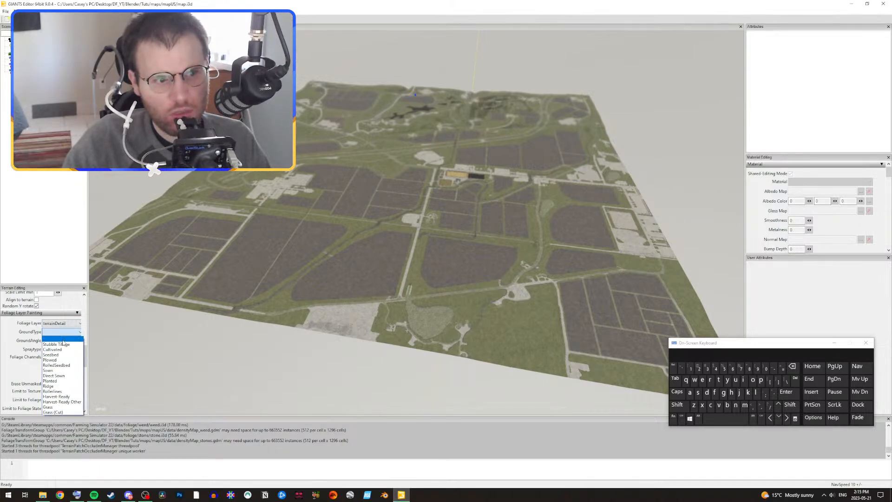
click(57, 407)
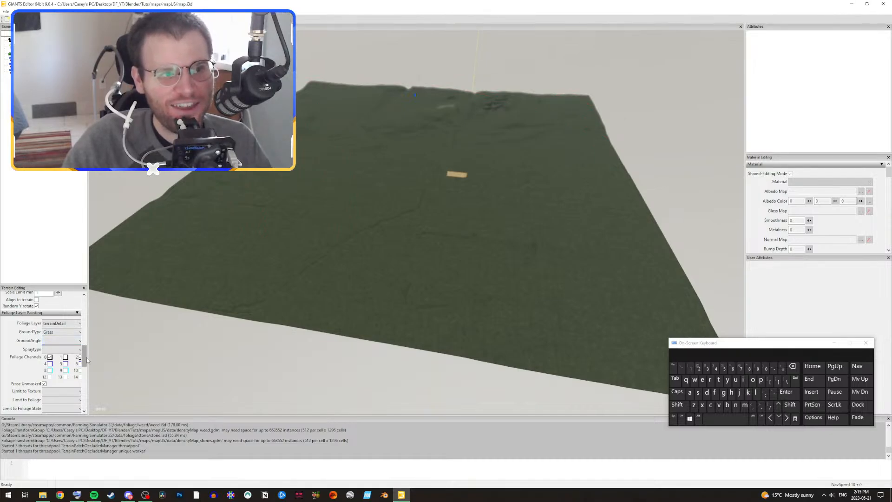
scroll(87, 346, up, 3)
scroll(87, 346, up, 5)
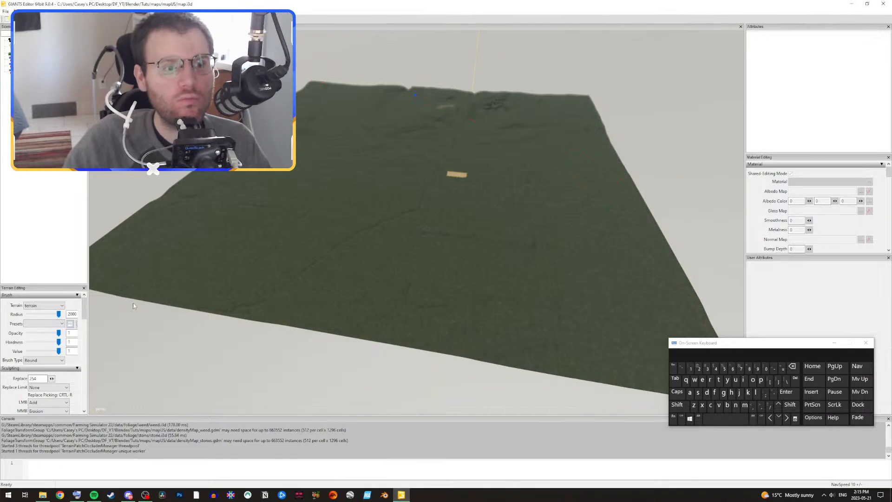
mouse_move(85, 311)
mouse_down()
mouse_move(86, 373)
mouse_move(85, 304)
mouse_up()
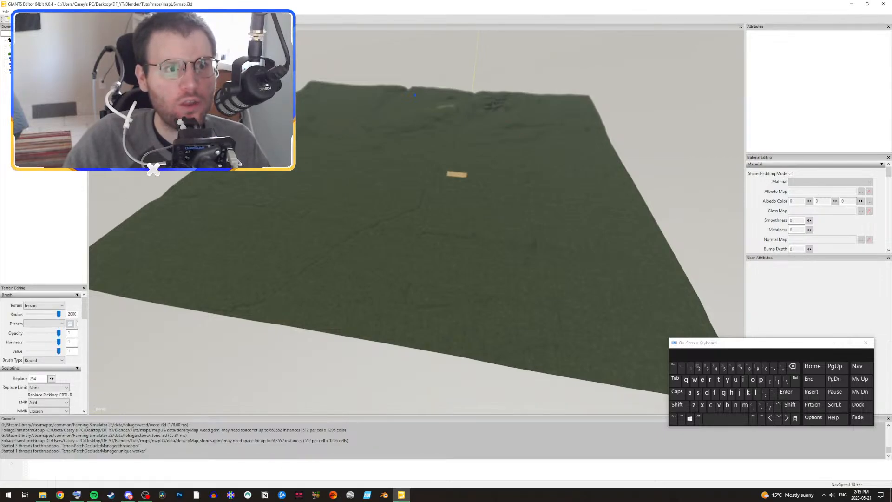
Step: Save the map and close the editor
click(5, 10)
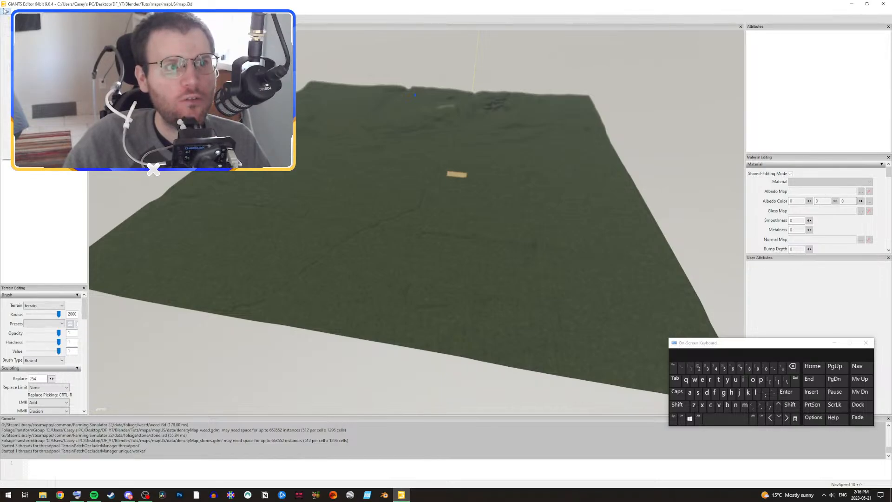
click(6, 43)
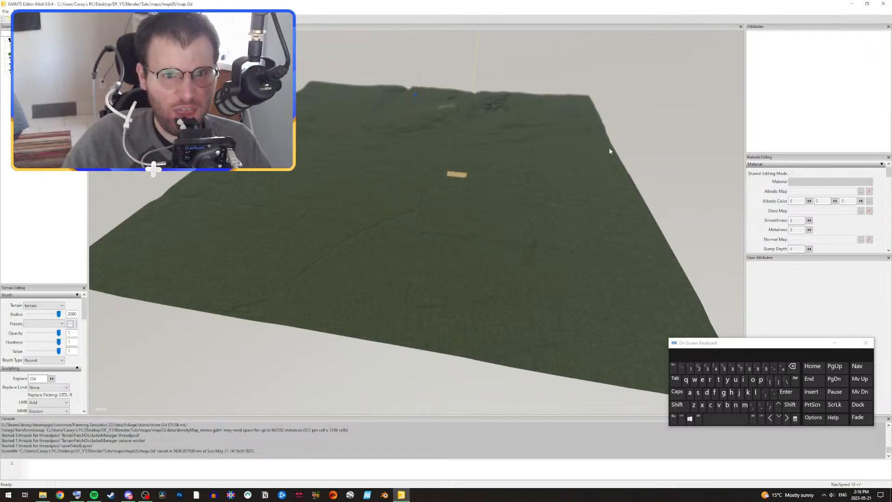
click(883, 3)
click(487, 248)
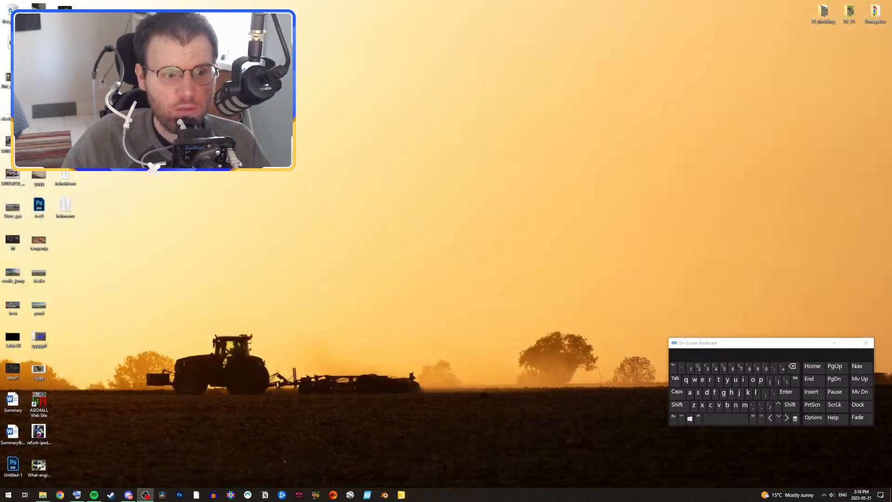
Step: Switch to File Explorer and copy the map_dem image from the Blender/Tuts folder
click(42, 494)
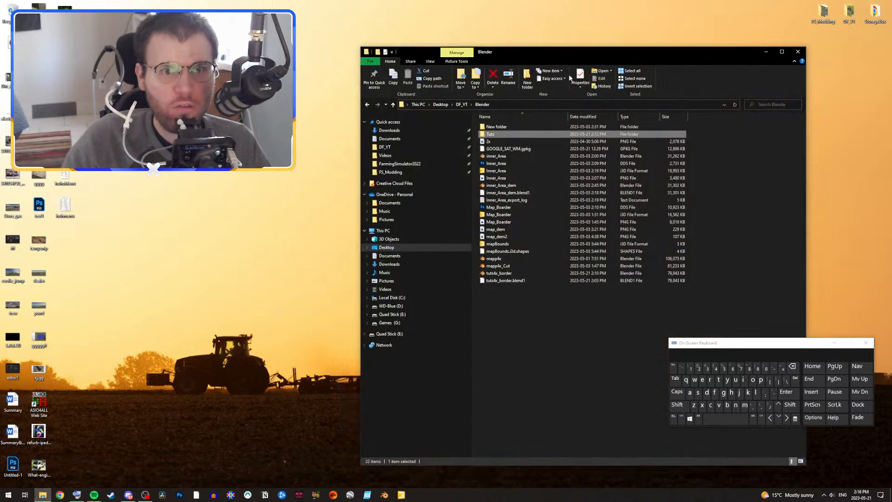
double_click(512, 135)
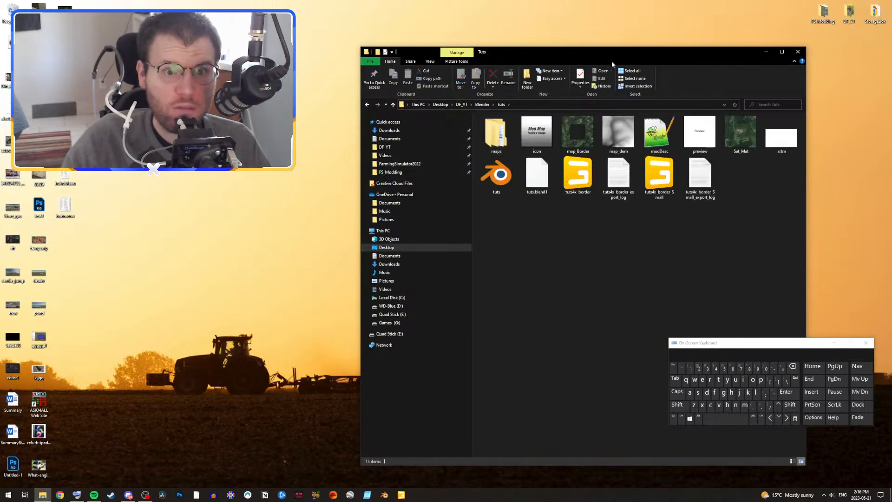
drag(544, 52, 410, 65)
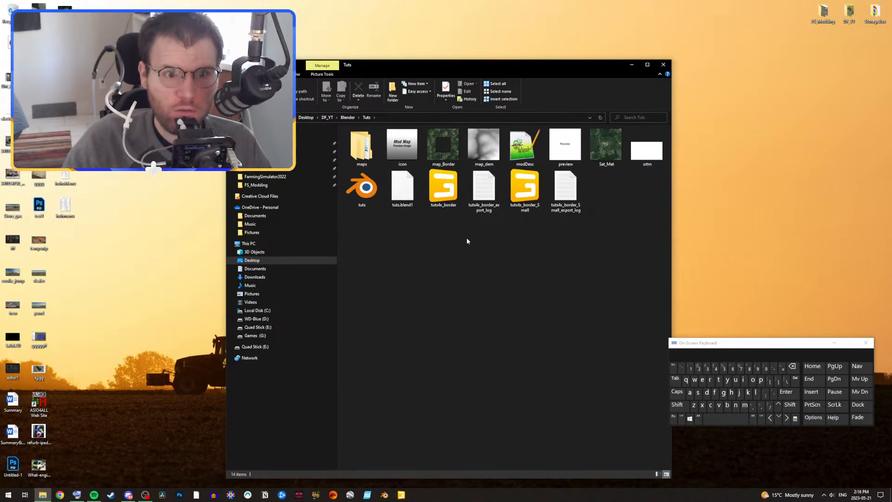
right_click(487, 150)
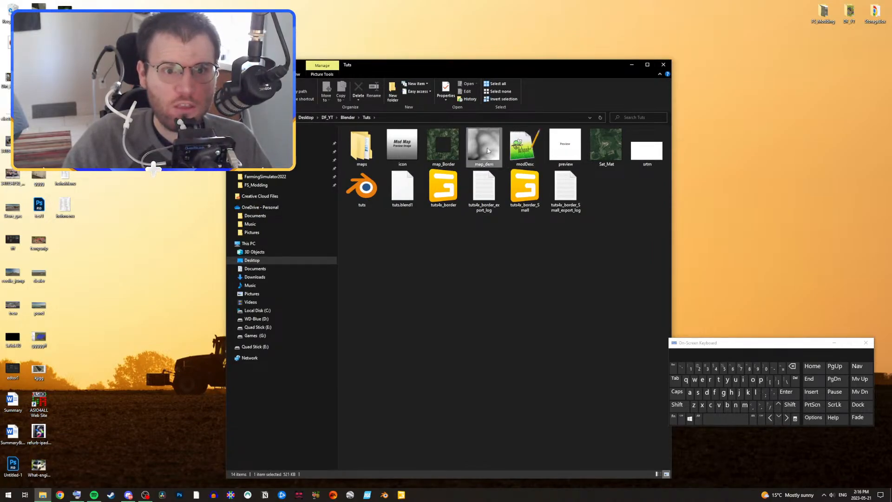
click(504, 354)
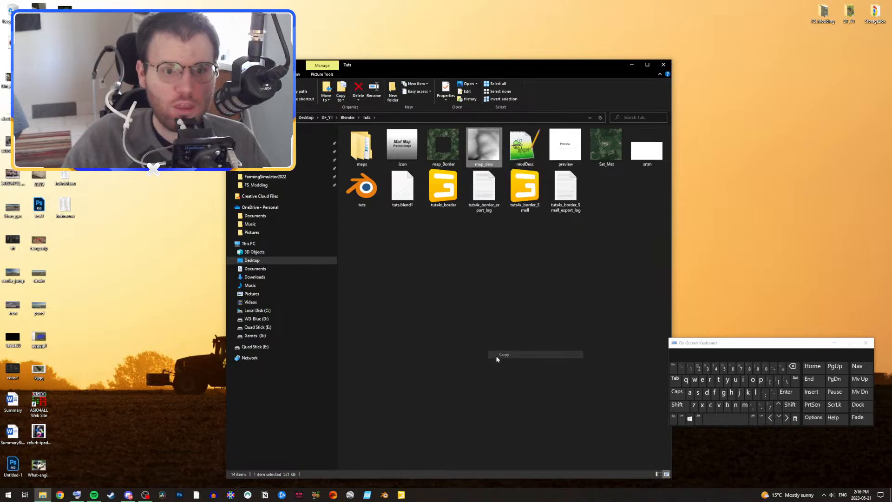
Step: Paste the copied map_dem into Tuts/maps/mapUS/data, replacing the existing file
click(361, 152)
double_click(360, 152)
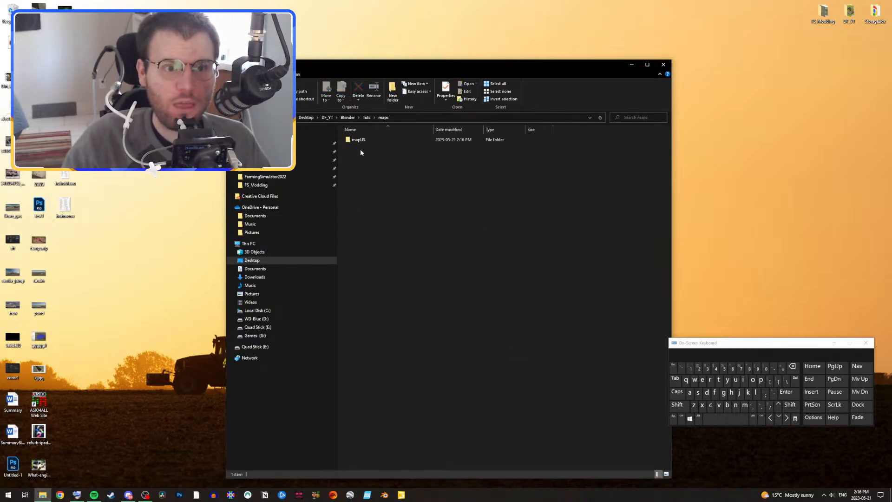
double_click(373, 143)
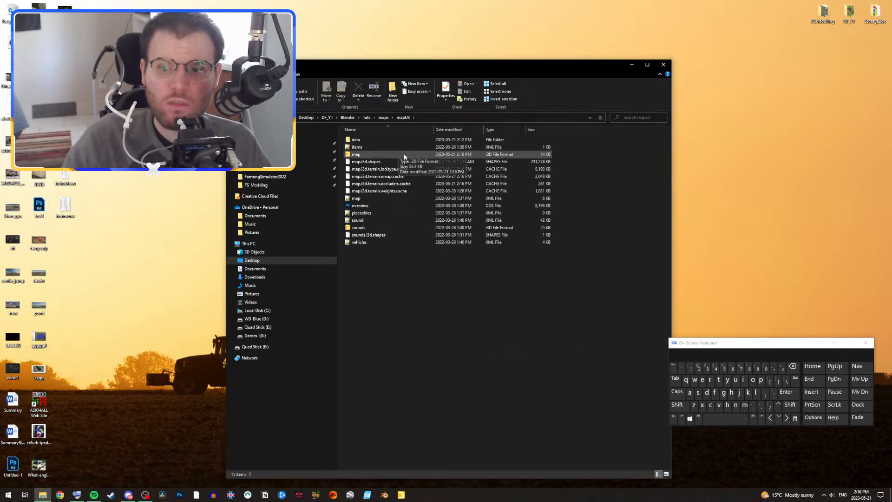
double_click(378, 138)
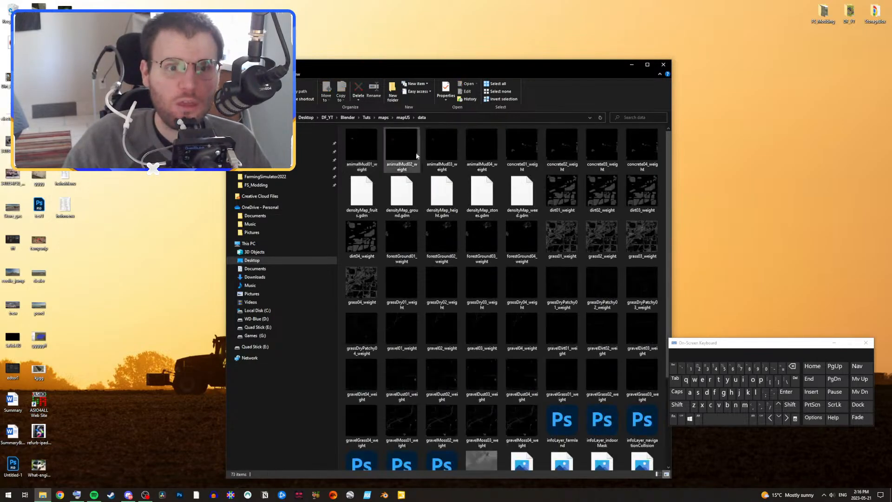
scroll(436, 244, down, 4)
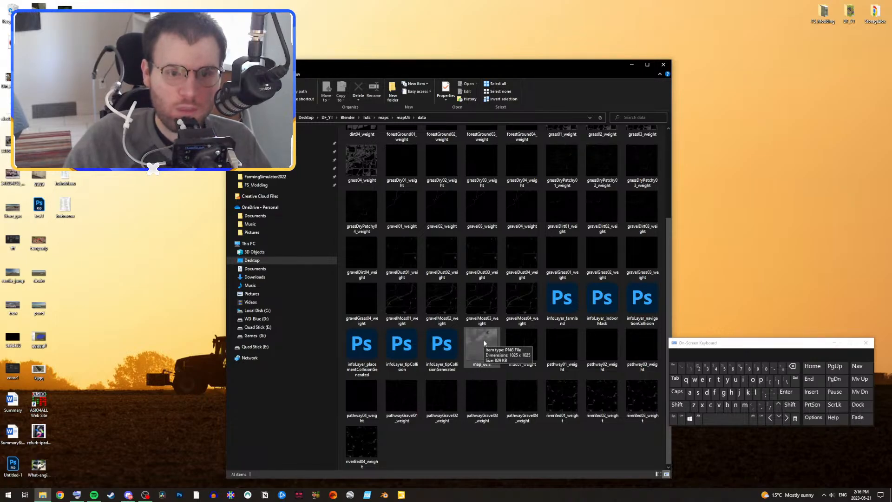
right_click(484, 453)
click(510, 403)
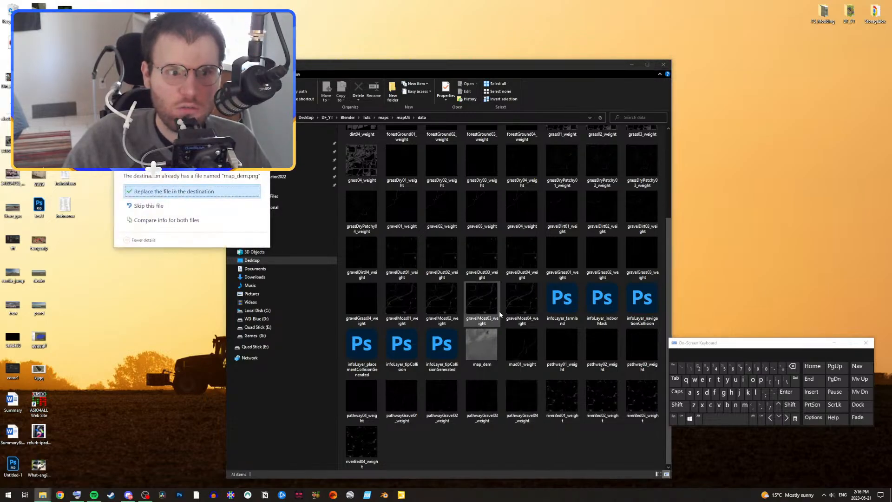
click(208, 191)
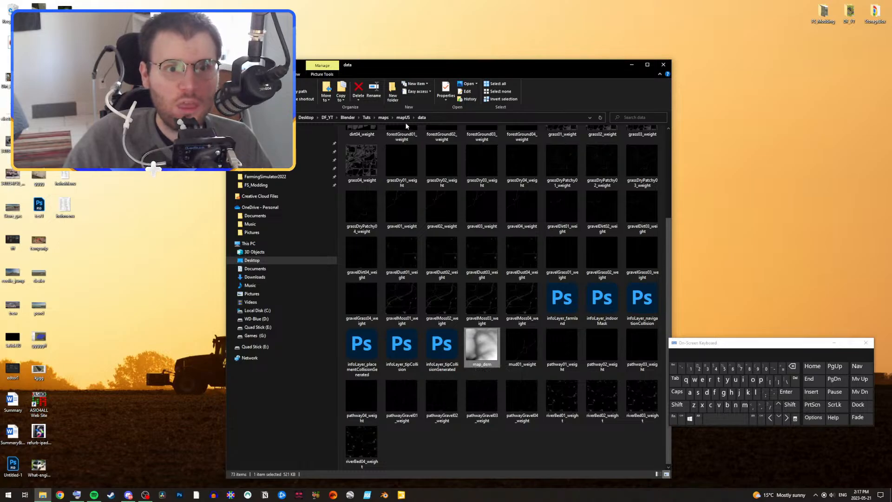
Step: Open the map i3d file from Tuts/maps/mapUS in GIANTS Editor and dismiss the welcome window
click(384, 118)
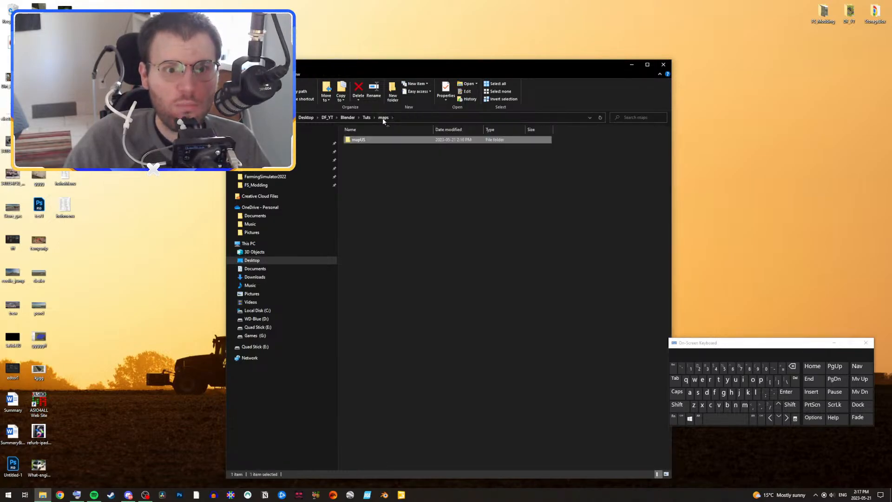
click(366, 118)
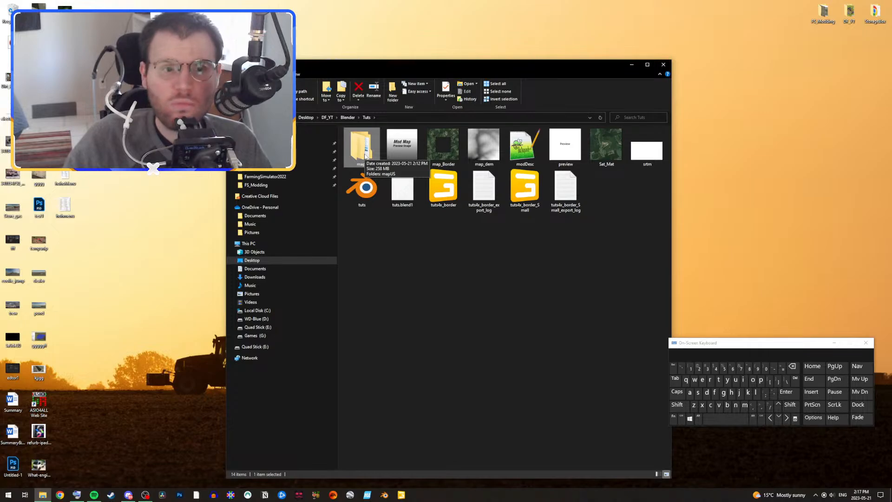
double_click(365, 154)
click(380, 142)
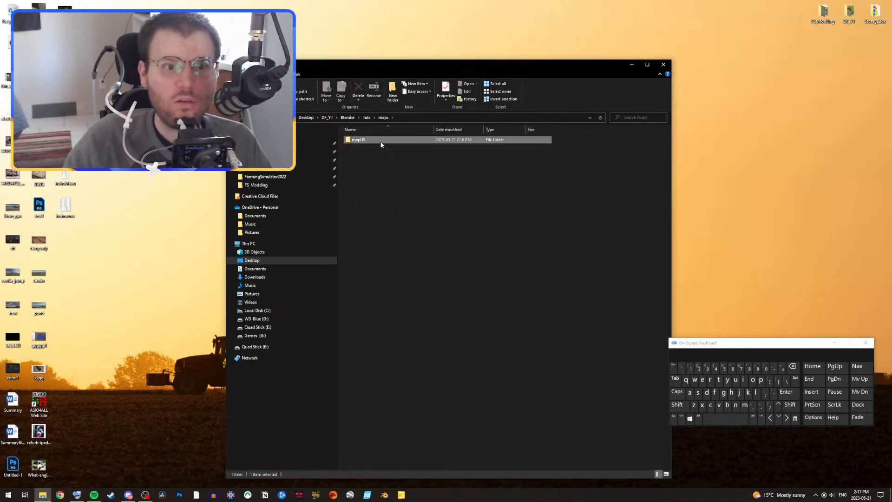
double_click(381, 141)
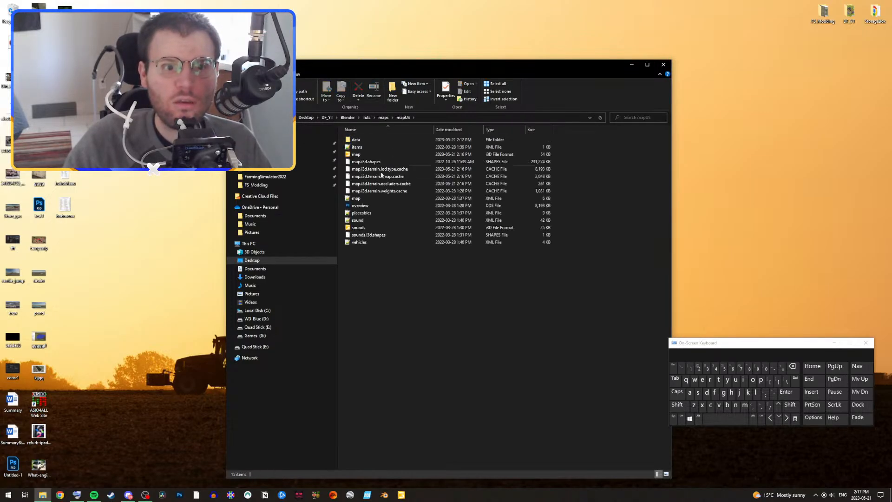
click(361, 155)
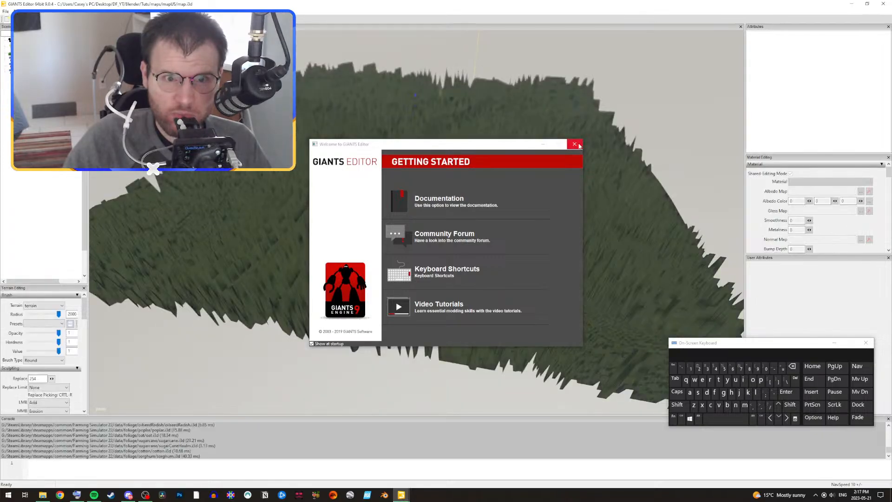
click(575, 145)
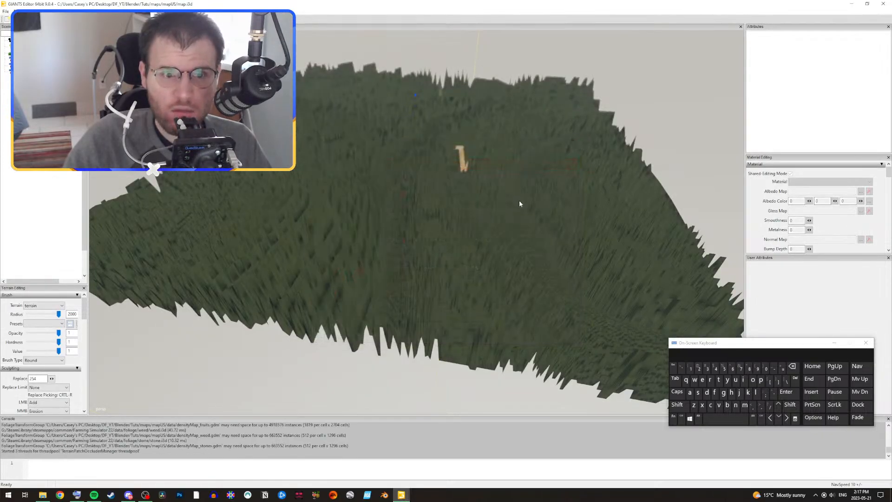
Step: Examine the terrain shape produced by the replaced height map, from the outer edges down to ground level
right_drag(486, 240, 537, 273)
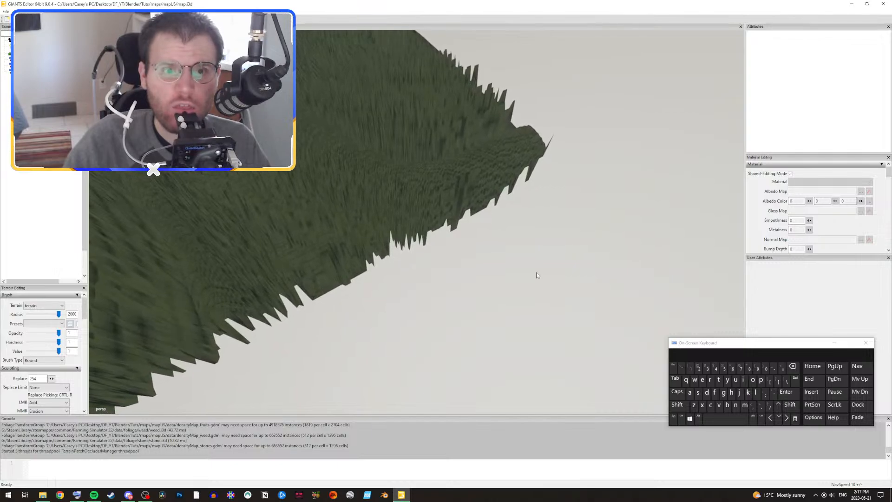
right_drag(534, 273, 492, 230)
key(s)
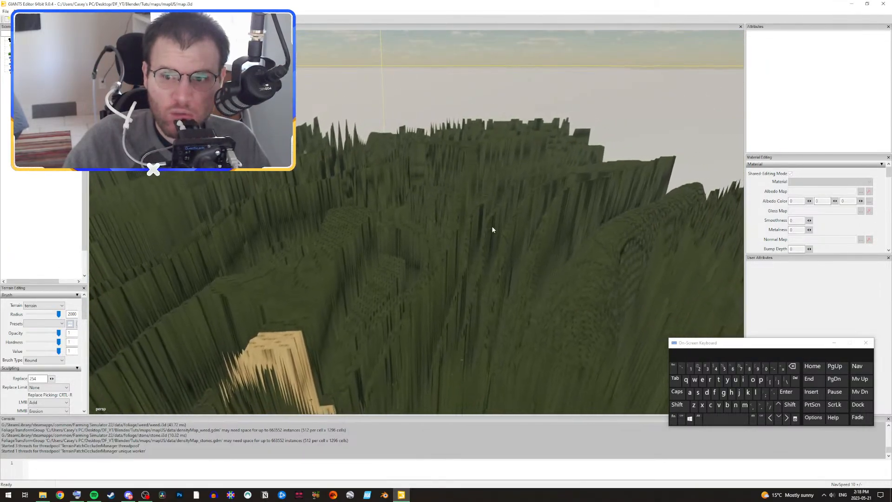
right_drag(493, 228, 483, 226)
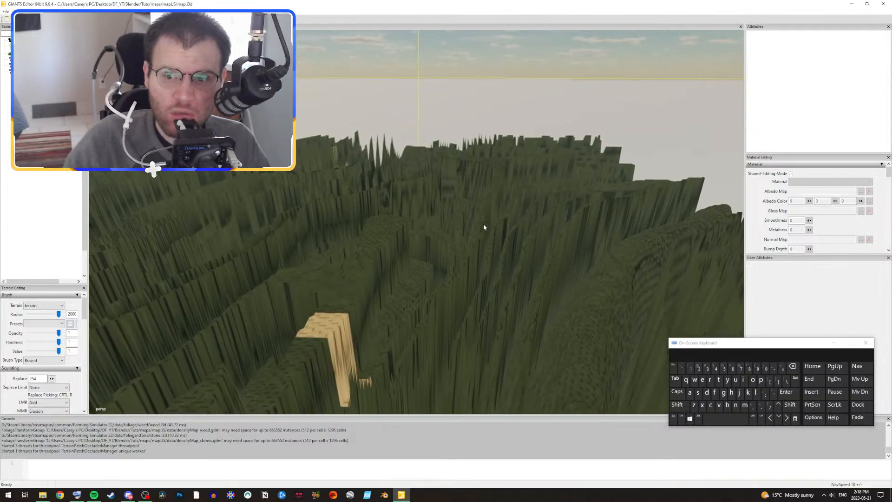
key(s)
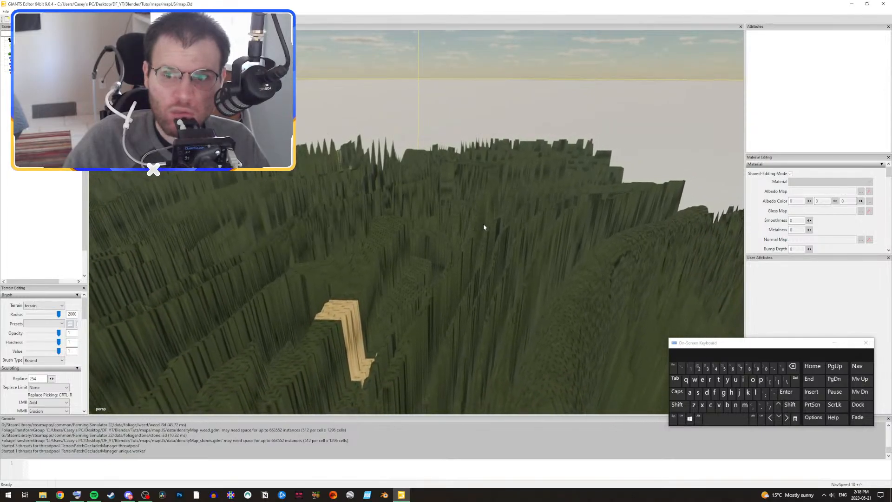
right_drag(483, 227, 491, 245)
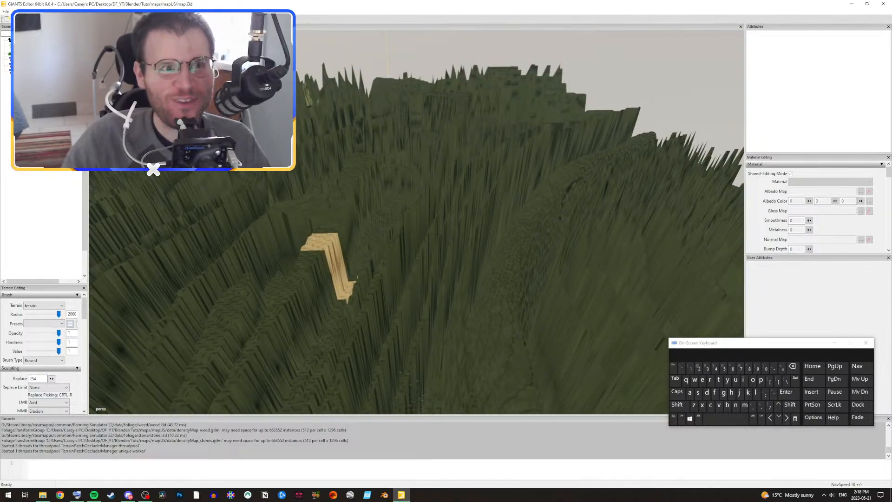
right_drag(491, 245, 485, 288)
key(w)
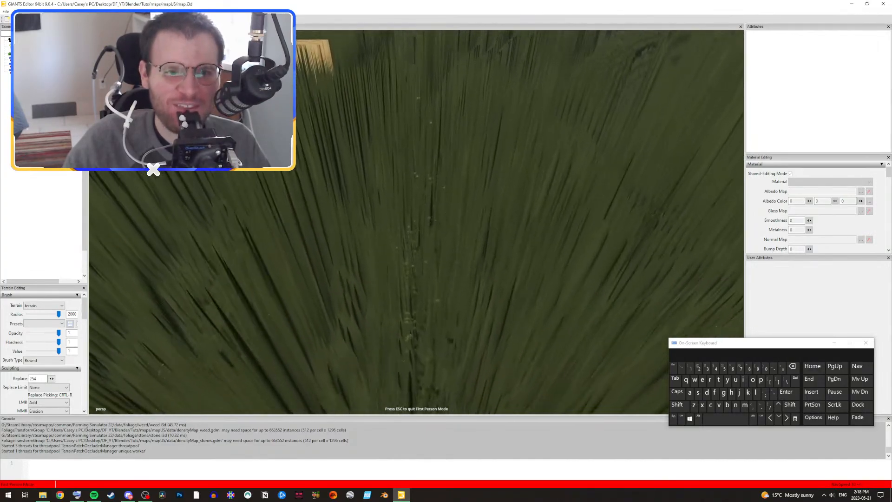
key(w)
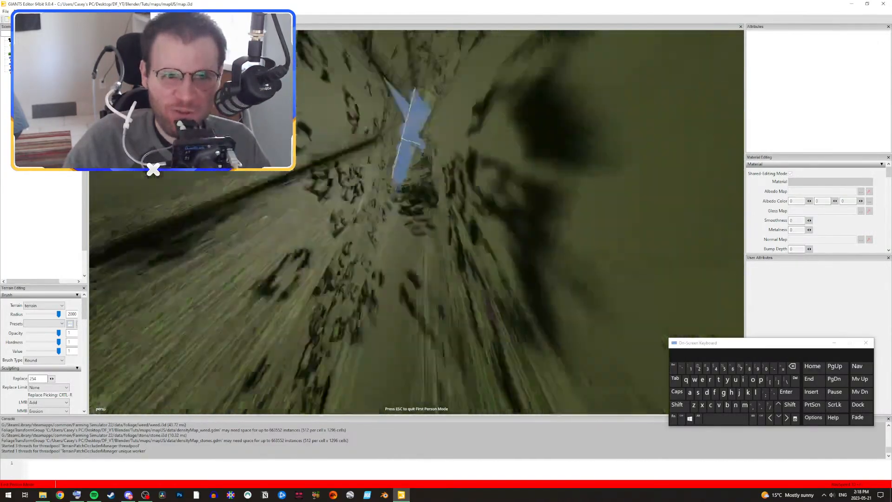
Step: Leave first-person navigation of the stretched terrain and close GIANTS Editor without saving map.i3d
key(w)
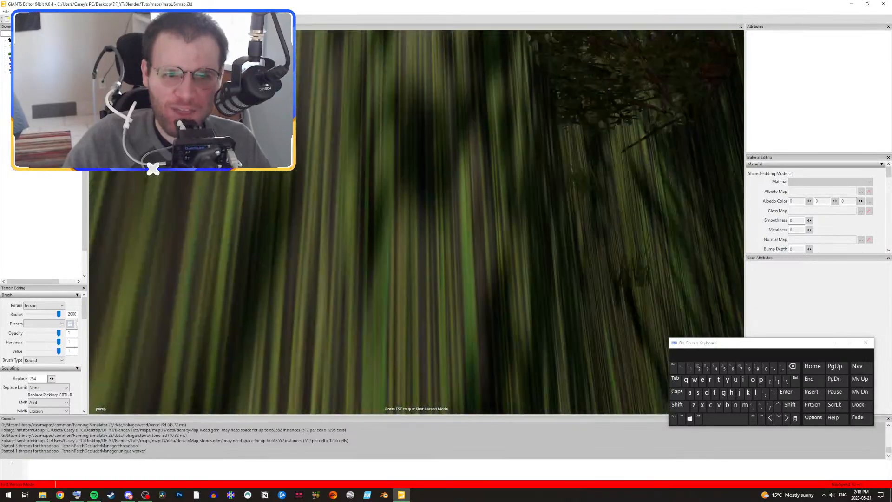
key(w)
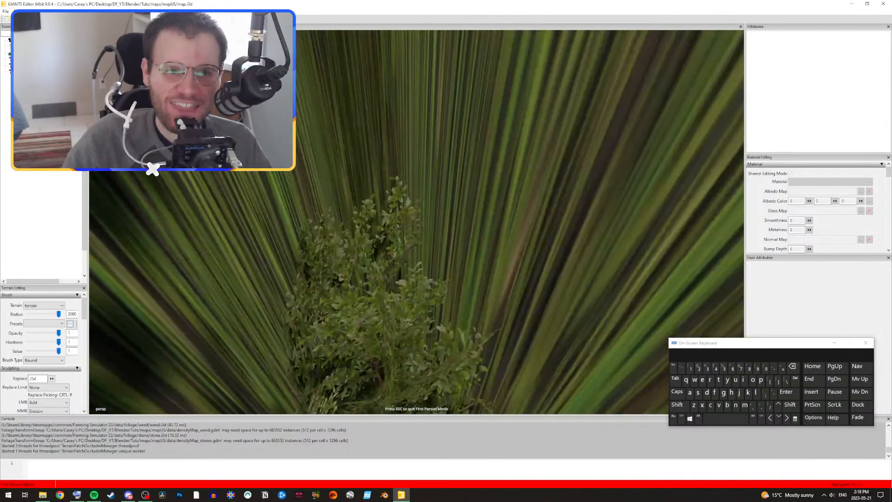
key(w)
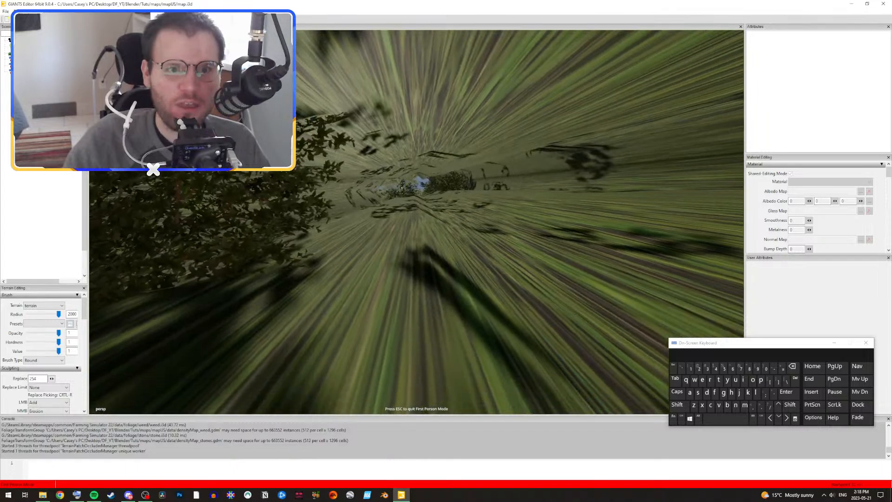
key(Escape)
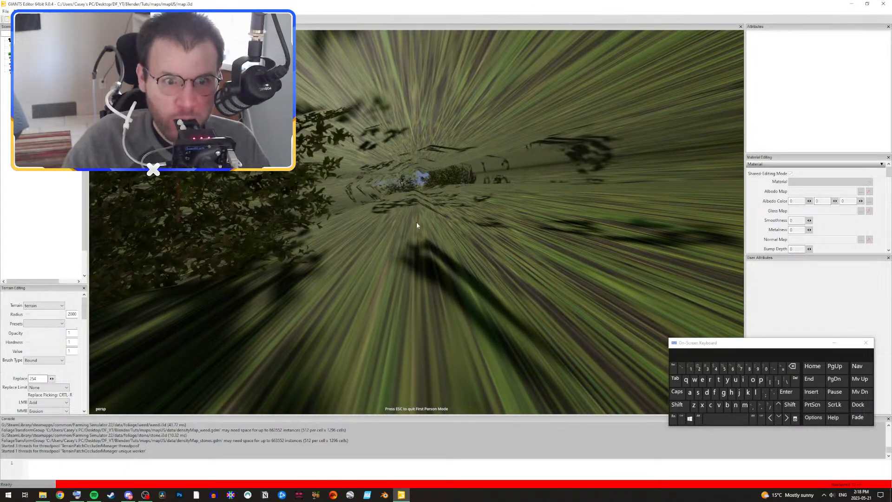
click(883, 4)
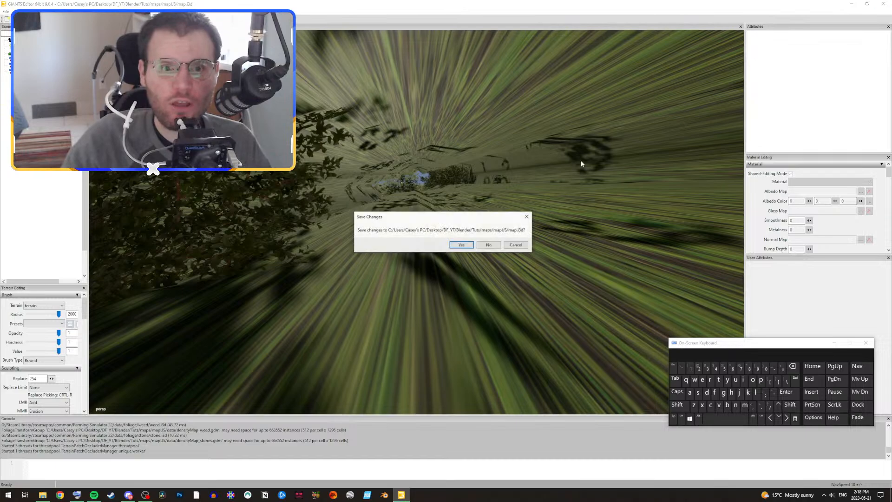
click(488, 244)
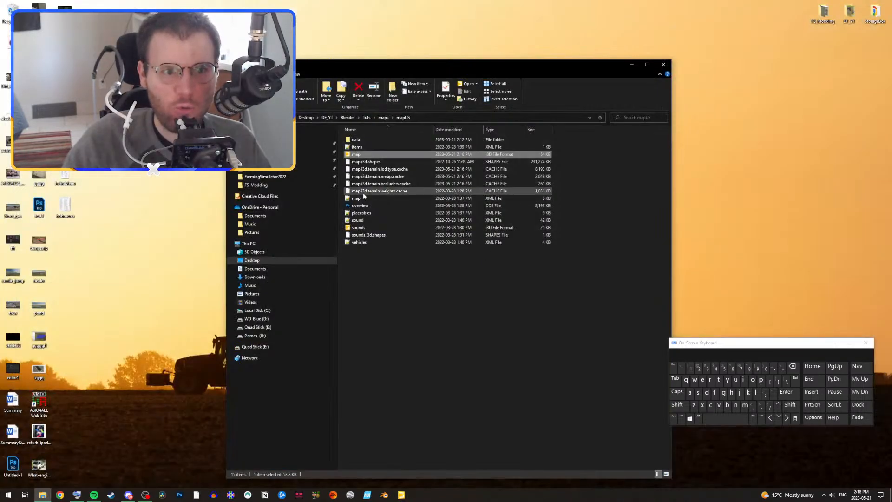
Step: Go back to the Blender/Tuts folder and open the map_dem image in Adobe Photoshop 2023
click(384, 118)
click(367, 118)
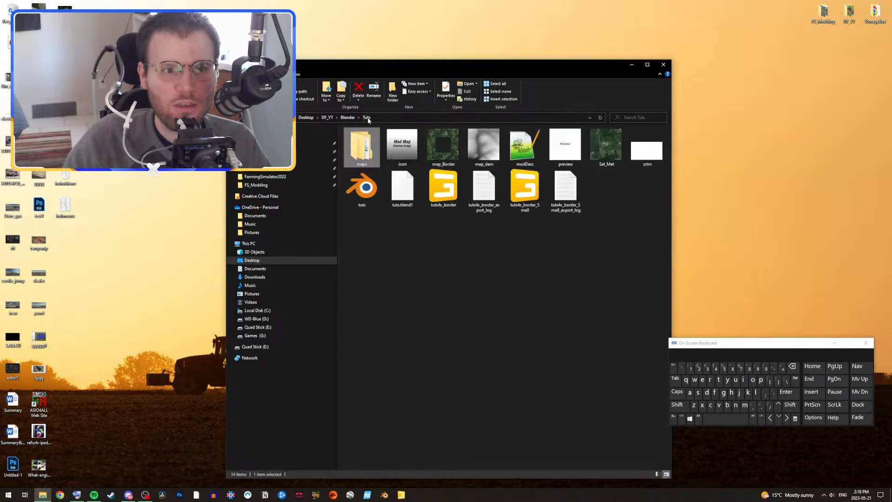
right_click(480, 154)
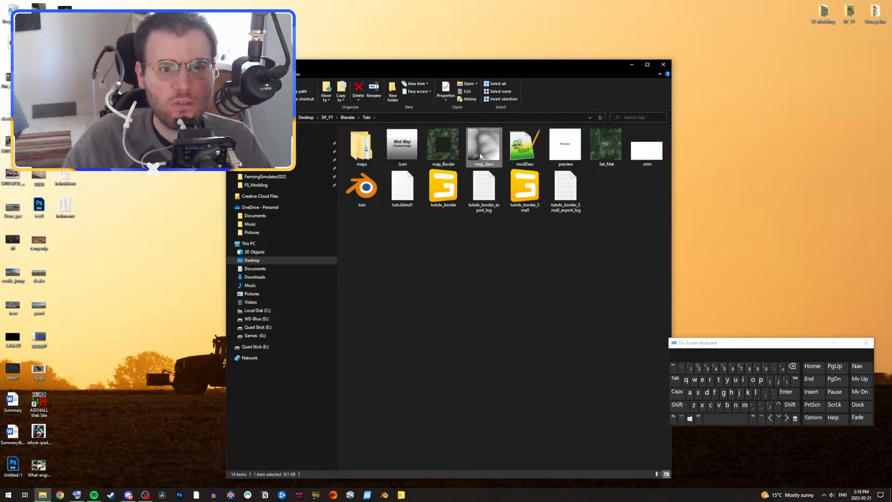
mouse_move(548, 314)
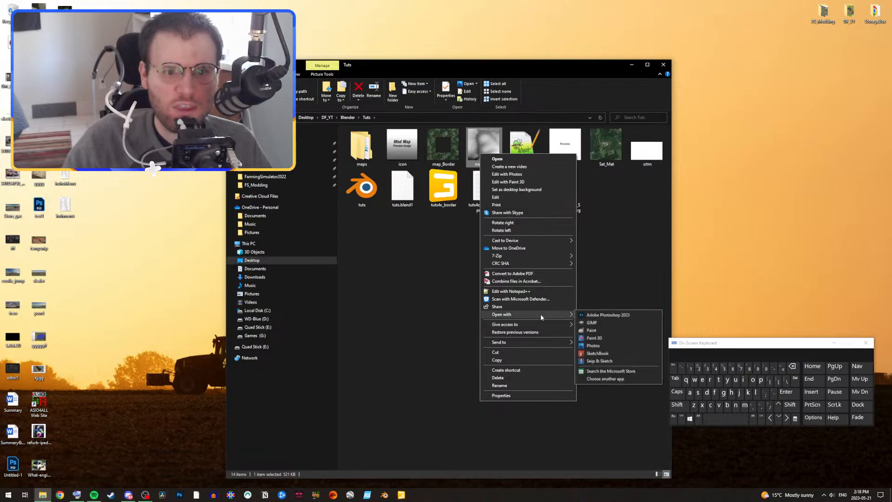
click(597, 315)
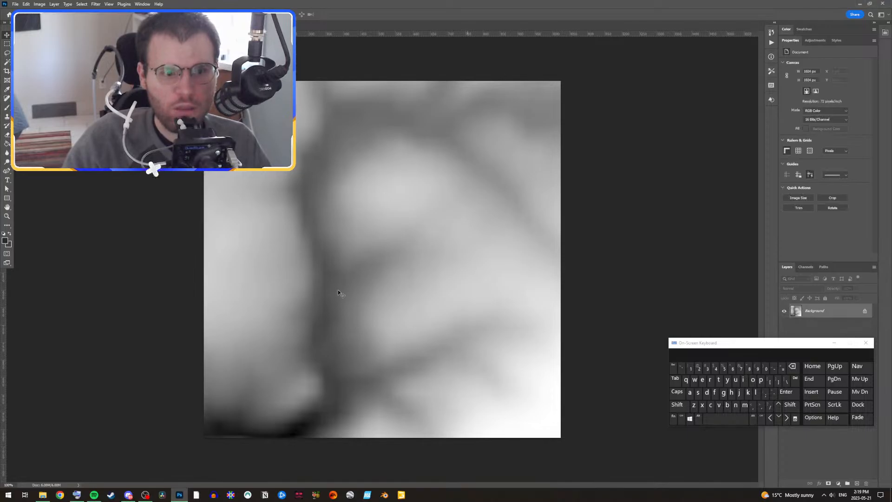
Step: Convert the locked Background layer of the height map into a regular editable layer, keeping the default settings
alt+scroll(341, 395, up, 5)
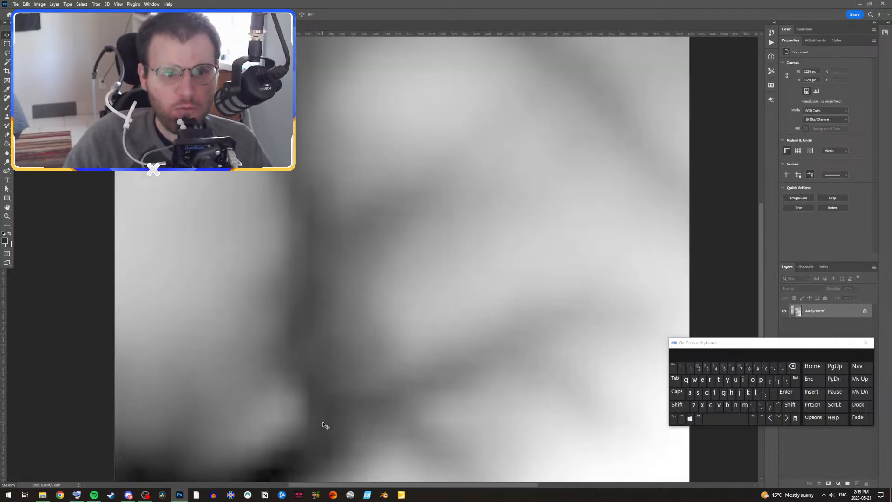
alt+scroll(373, 393, up, 8)
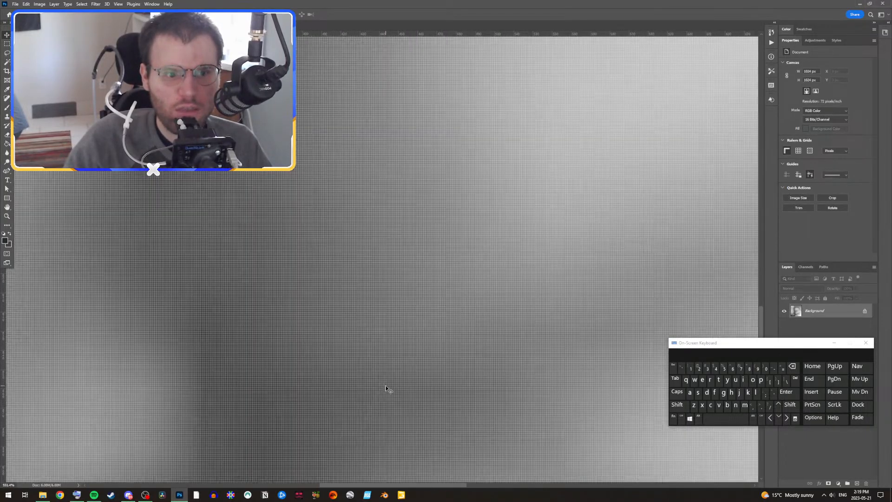
alt+scroll(384, 377, down, 12)
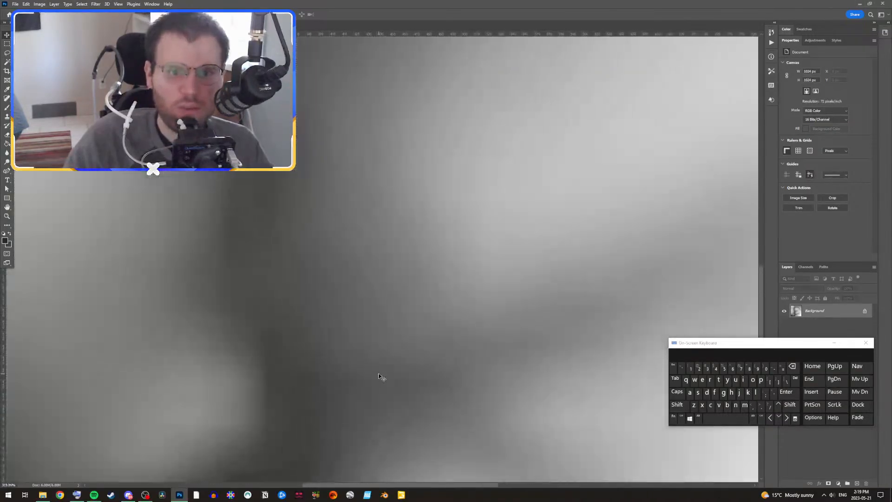
alt+scroll(430, 361, down, 2)
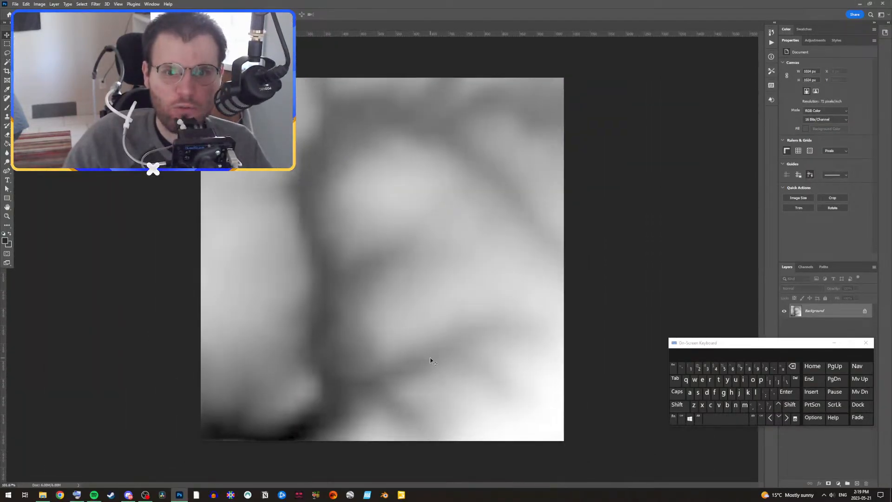
double_click(849, 310)
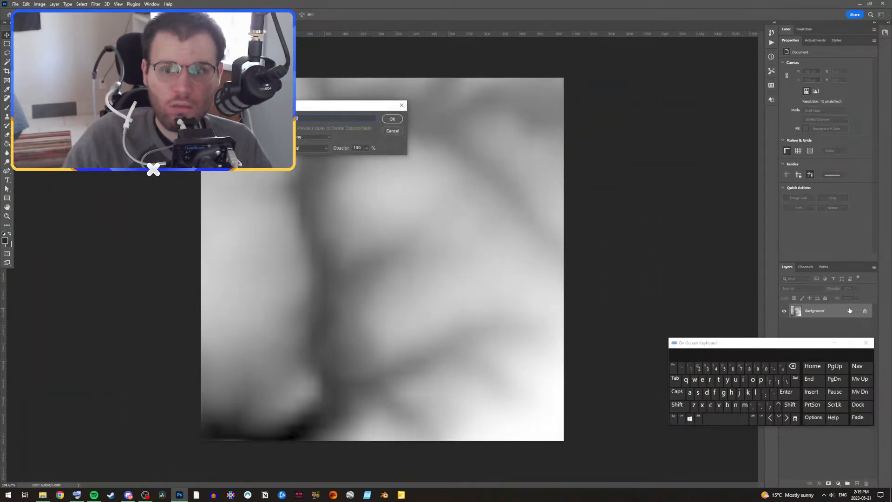
click(392, 119)
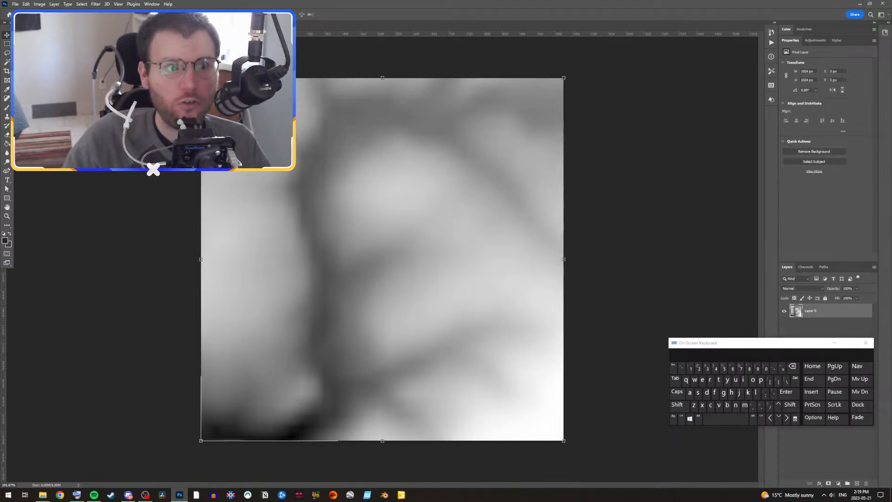
Step: Start a Posterize adjustment on the height map layer with the preview on, keeping its dialog beside the image
click(55, 4)
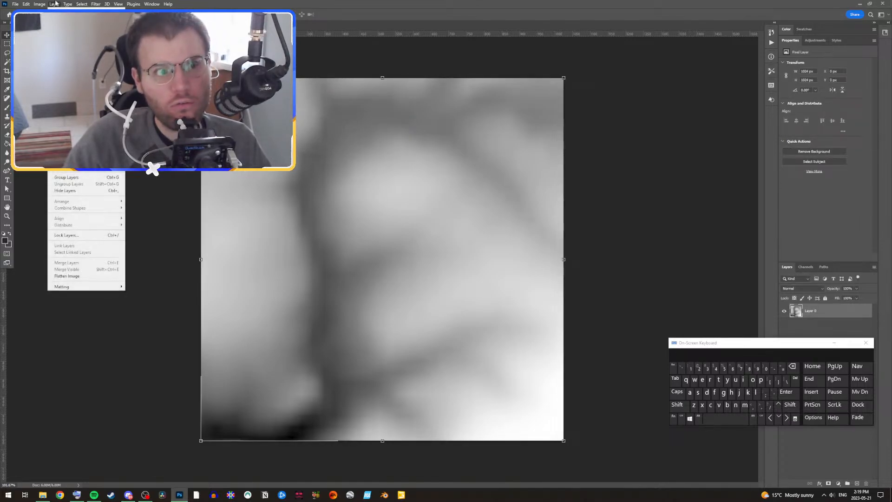
click(54, 4)
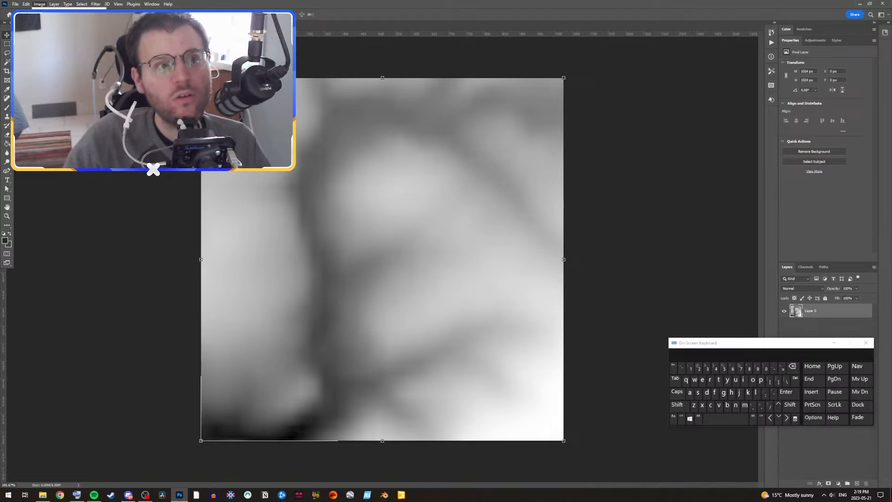
mouse_move(49, 21)
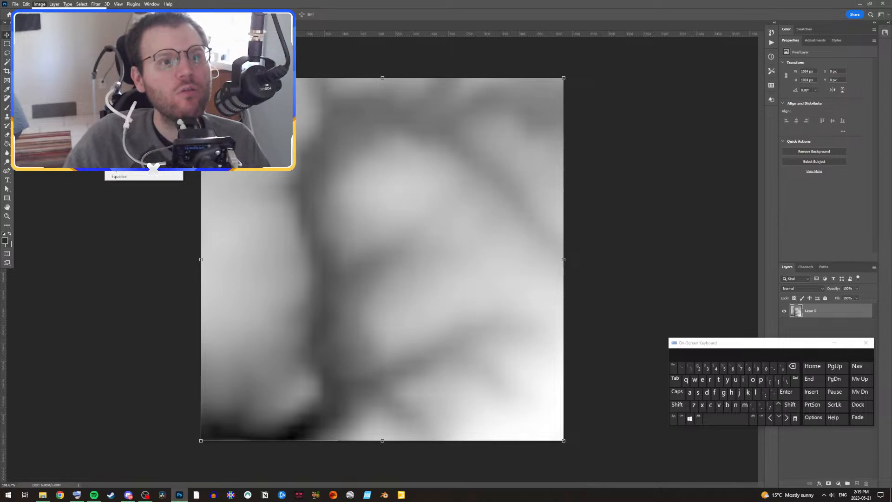
click(125, 109)
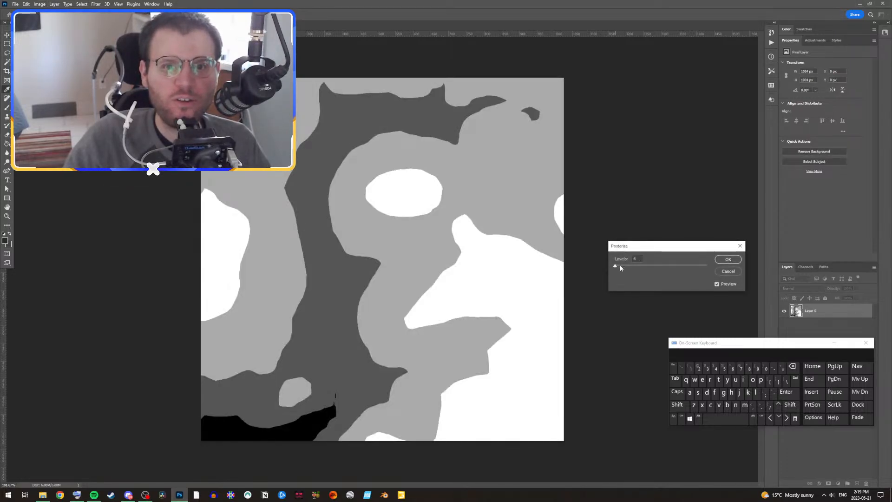
drag(632, 251, 617, 257)
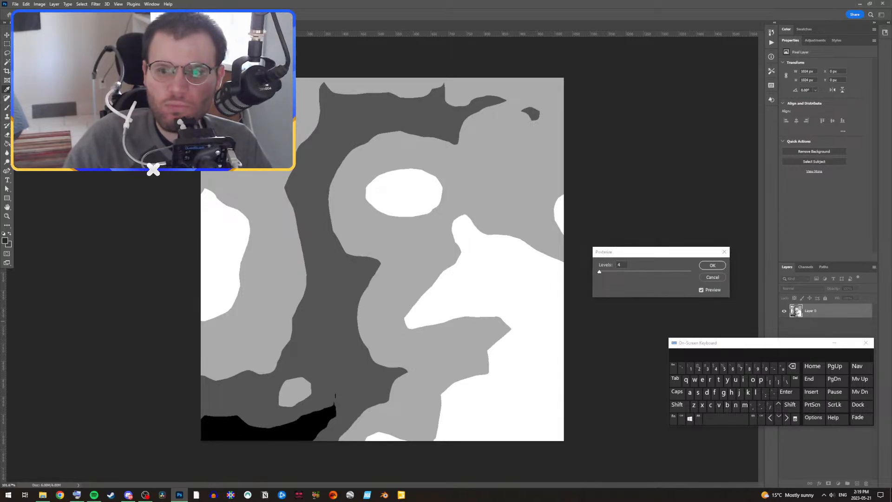
click(792, 405)
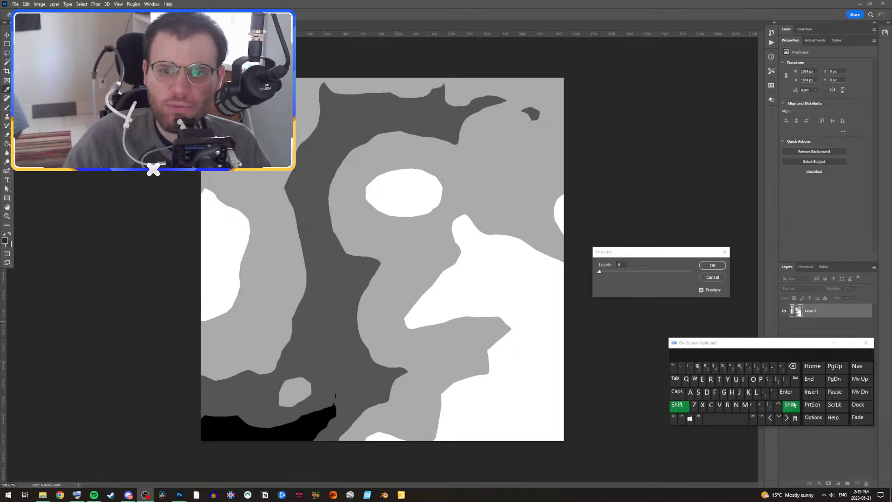
click(760, 379)
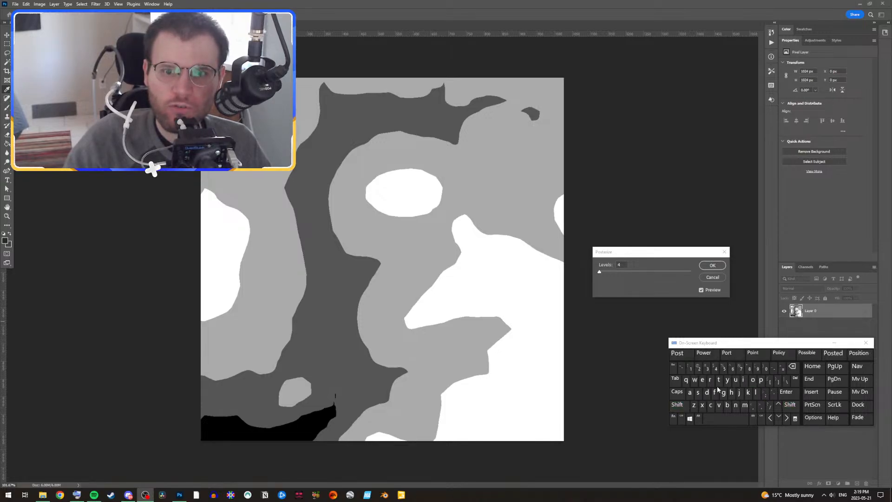
click(698, 392)
click(719, 381)
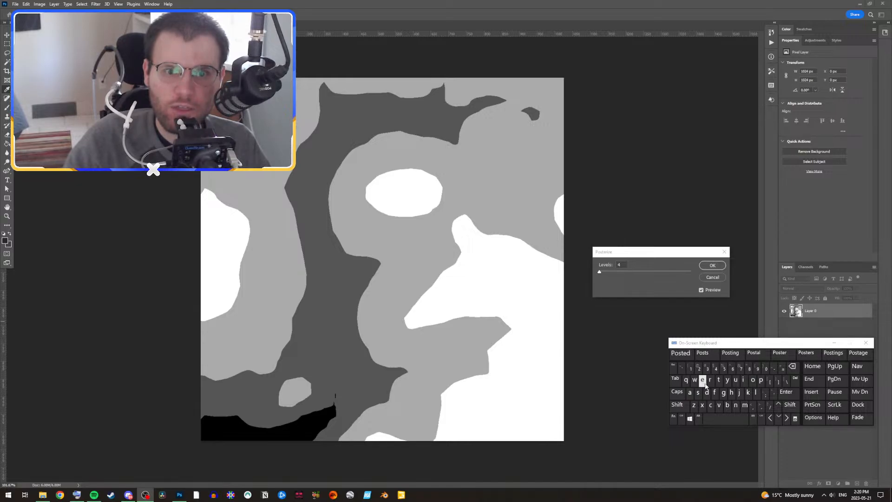
click(702, 381)
click(709, 381)
click(743, 381)
click(693, 405)
click(702, 381)
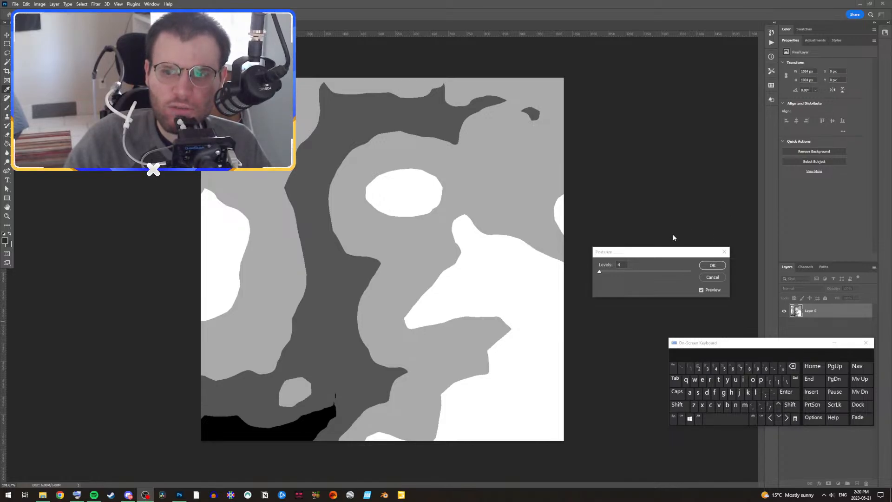
Step: Posterize the heightmap layer to 60 levels and apply the adjustment
drag(631, 256, 599, 213)
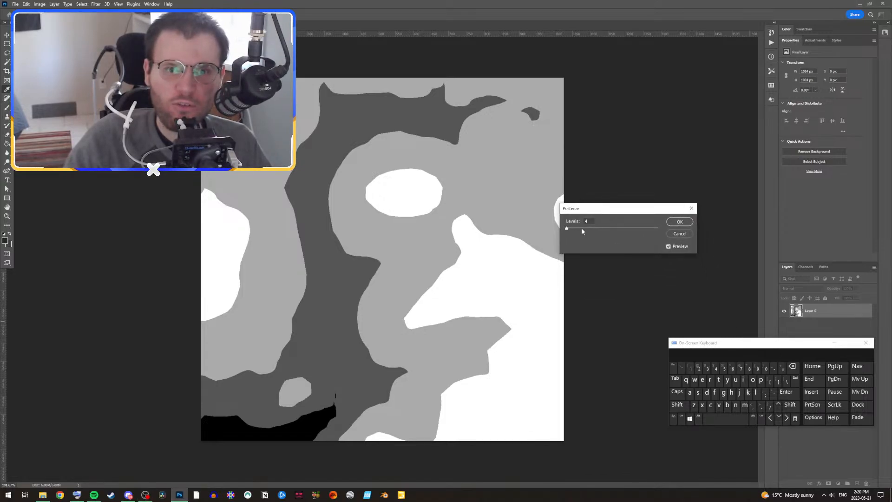
mouse_move(576, 229)
mouse_down()
mouse_move(613, 235)
mouse_move(581, 230)
mouse_up()
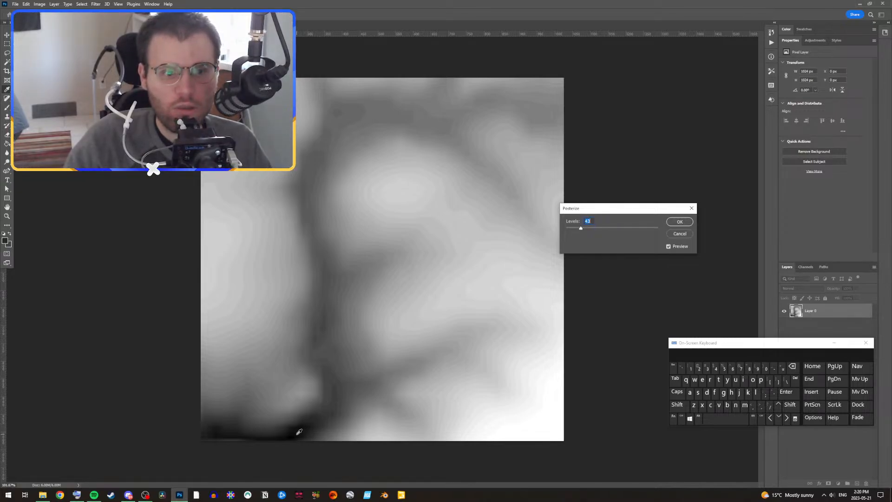
drag(590, 228, 592, 228)
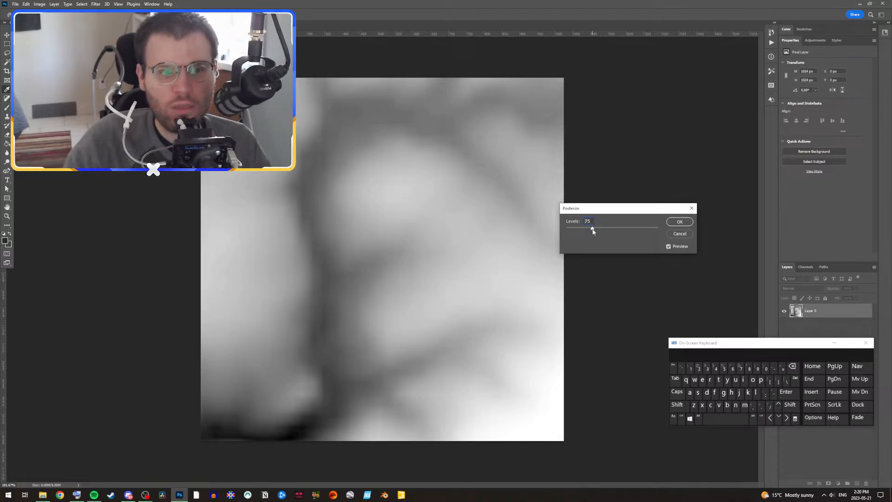
drag(591, 229, 591, 229)
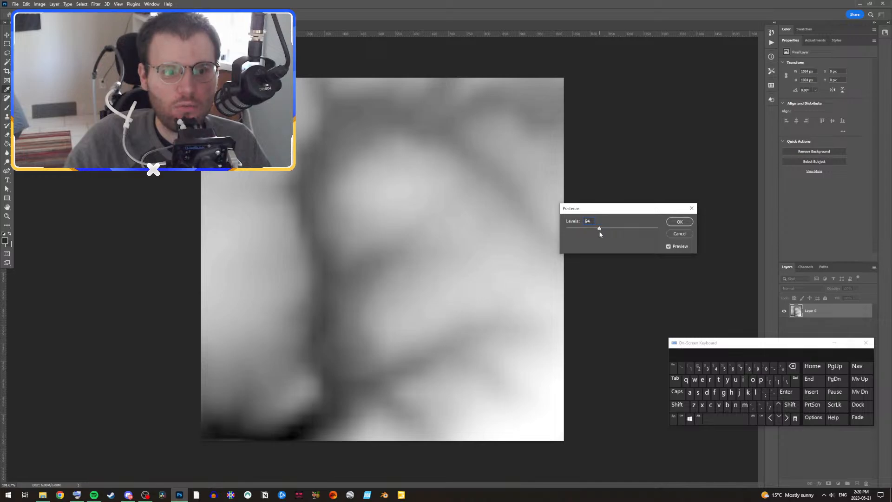
drag(623, 231, 589, 235)
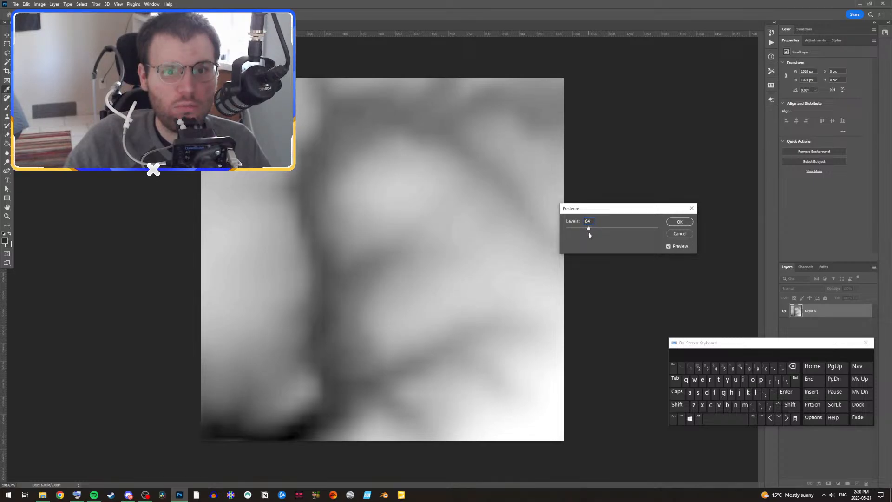
drag(588, 228, 587, 226)
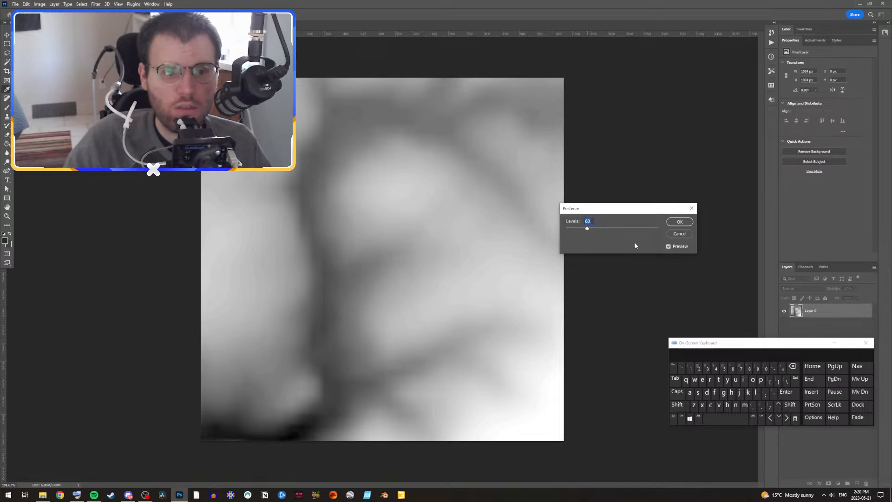
click(686, 226)
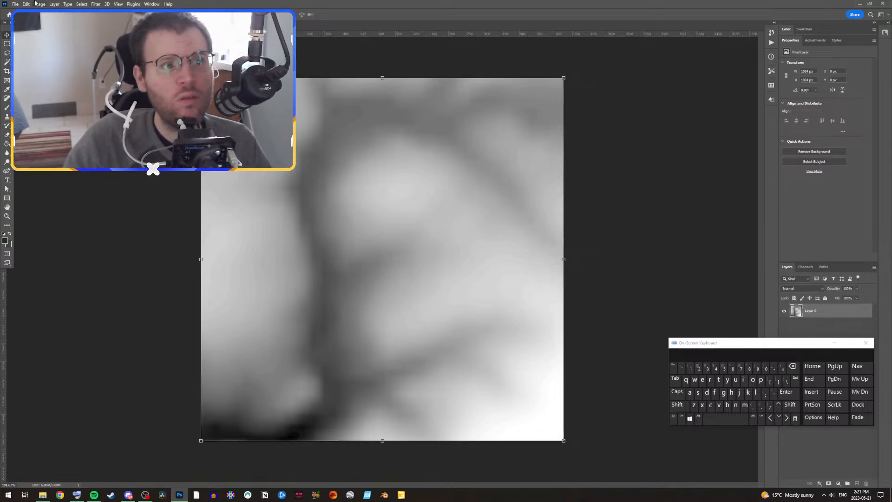
Step: Export the heightmap for web as PNG-24, replacing the existing map_dem.png, and quit Photoshop without saving the document
click(14, 4)
mouse_move(32, 131)
click(123, 156)
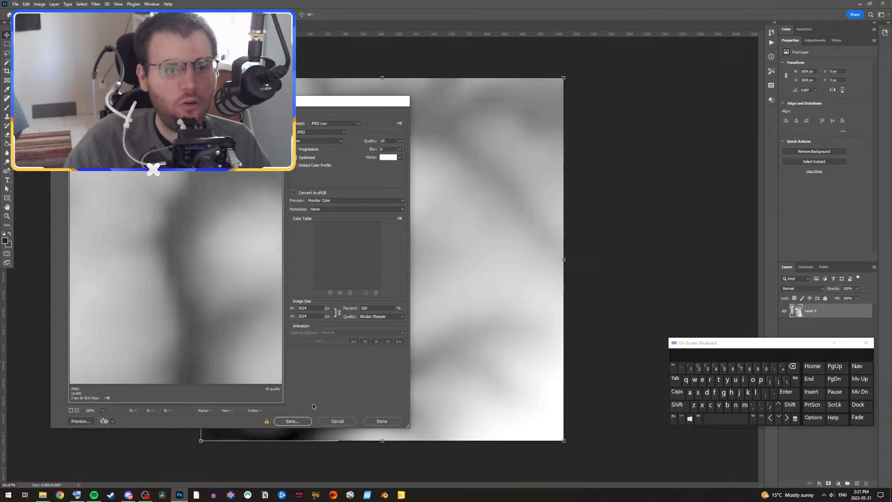
click(319, 124)
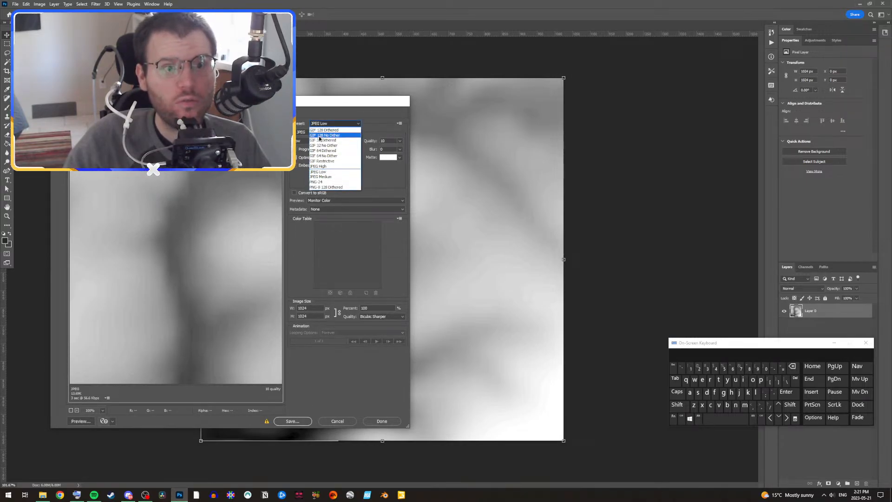
click(320, 182)
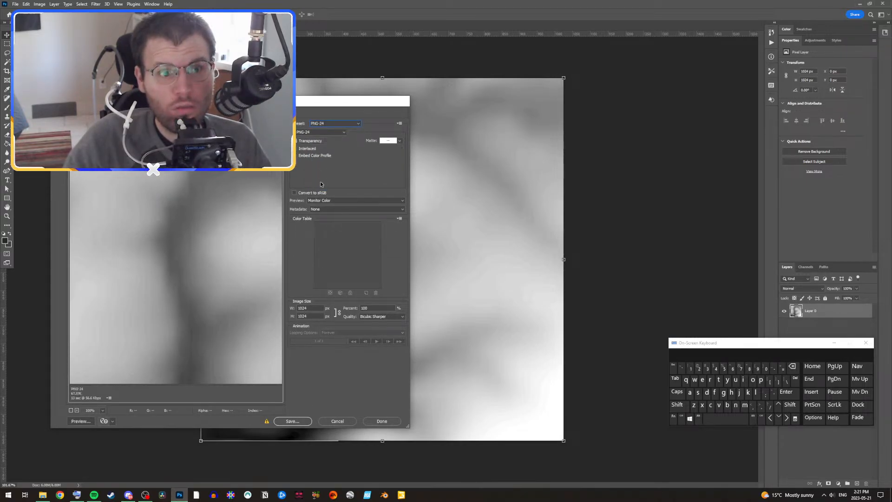
click(292, 420)
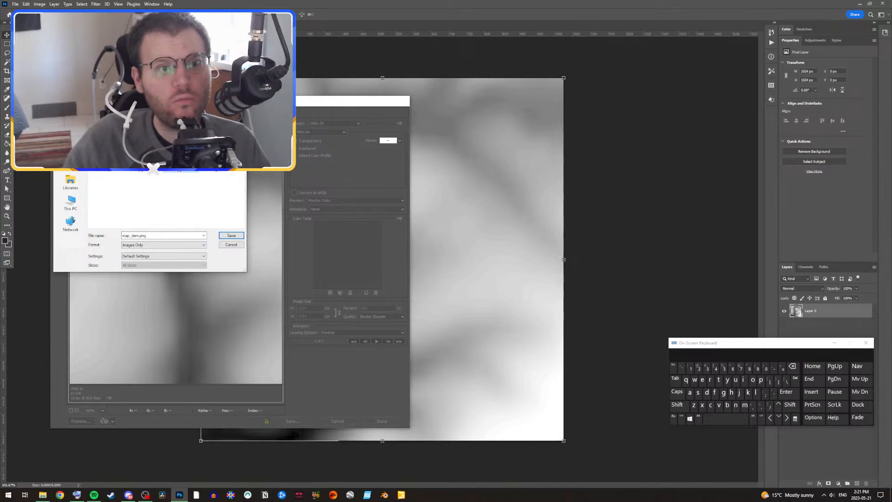
click(231, 235)
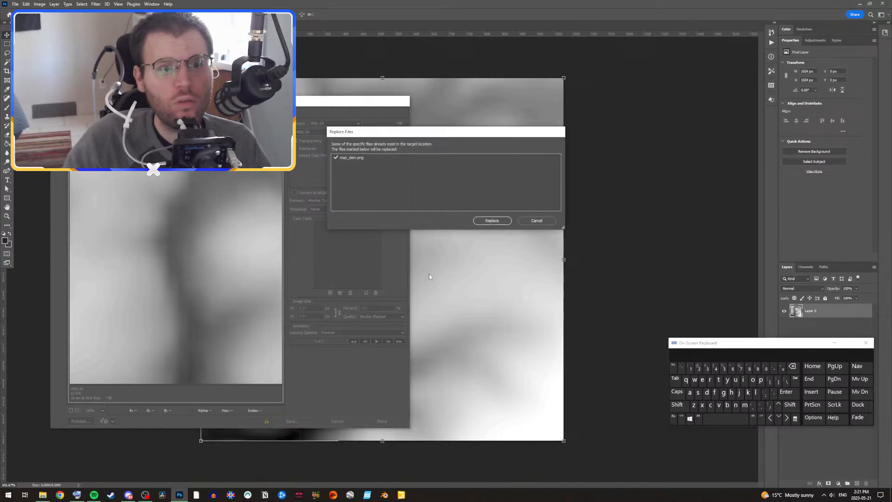
click(492, 220)
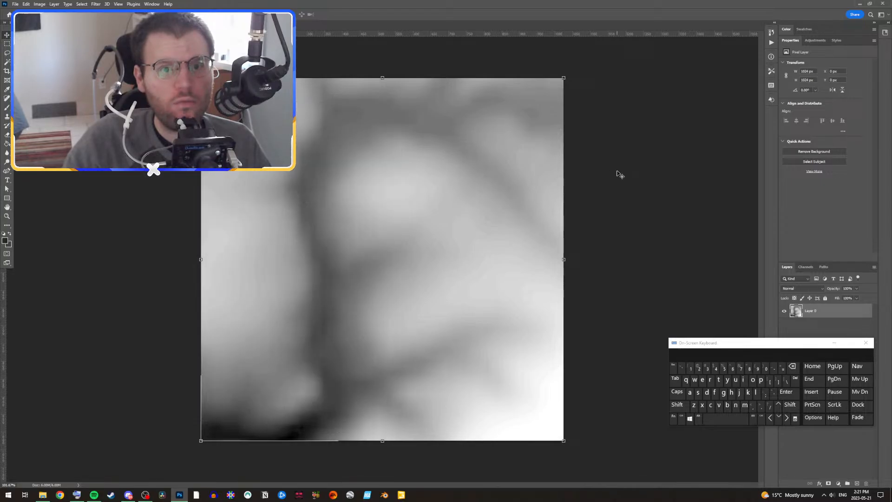
click(883, 3)
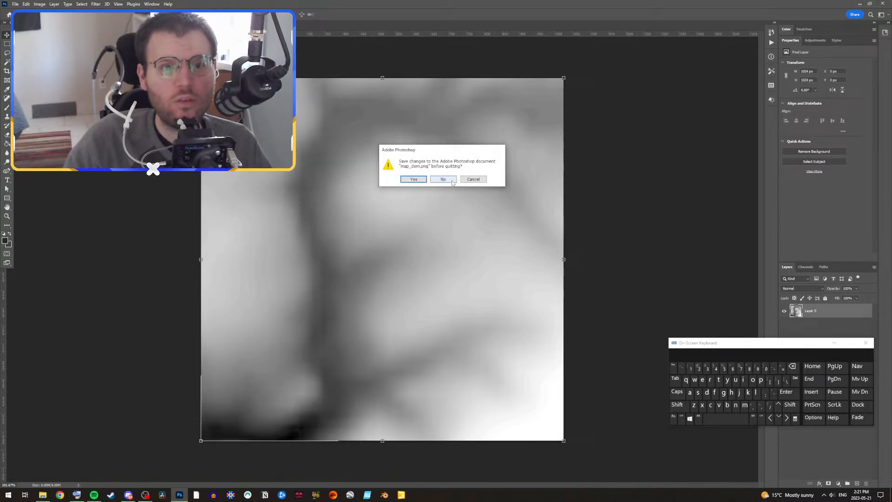
click(443, 180)
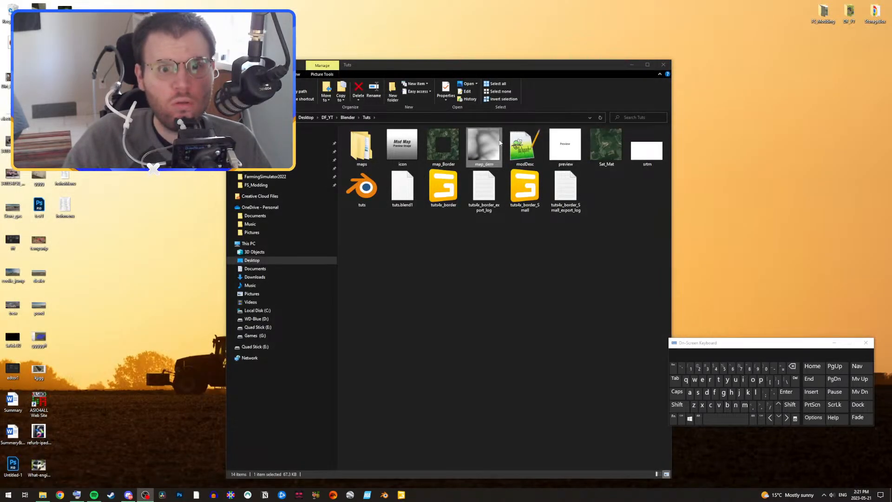
Step: Copy map_dem from the Tuts folder into maps/mapUS/data, replacing the existing file there
right_click(494, 145)
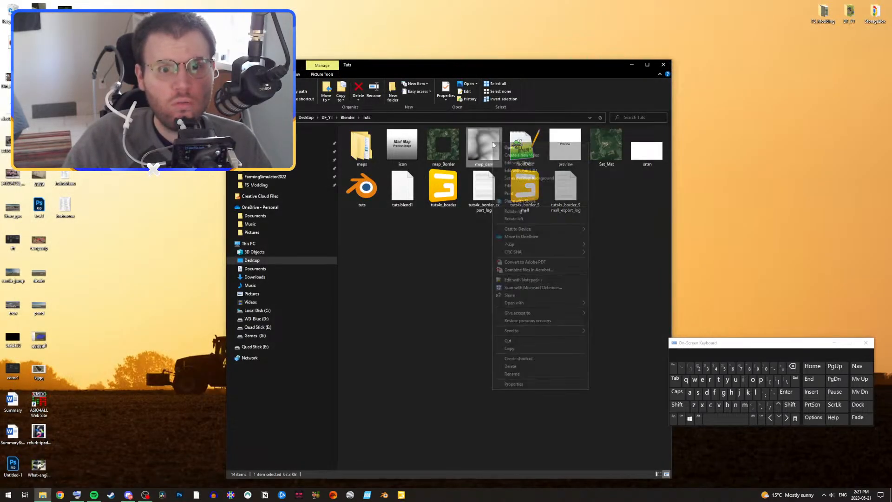
click(514, 348)
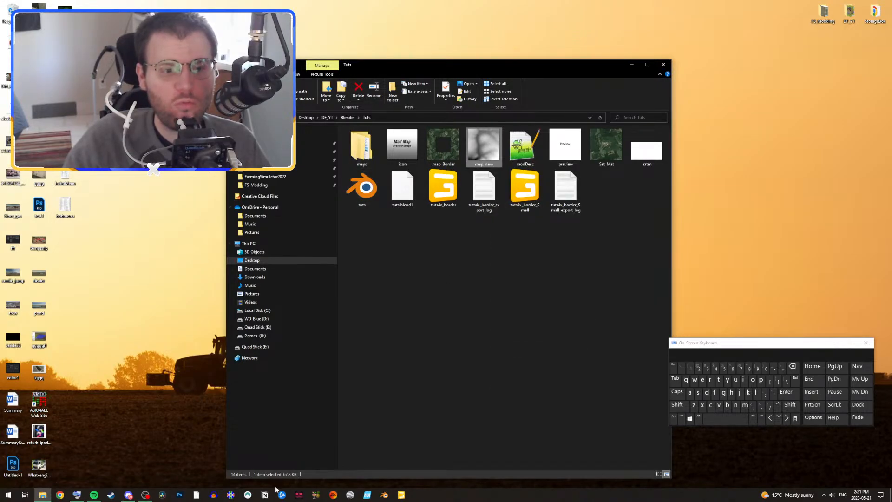
double_click(361, 149)
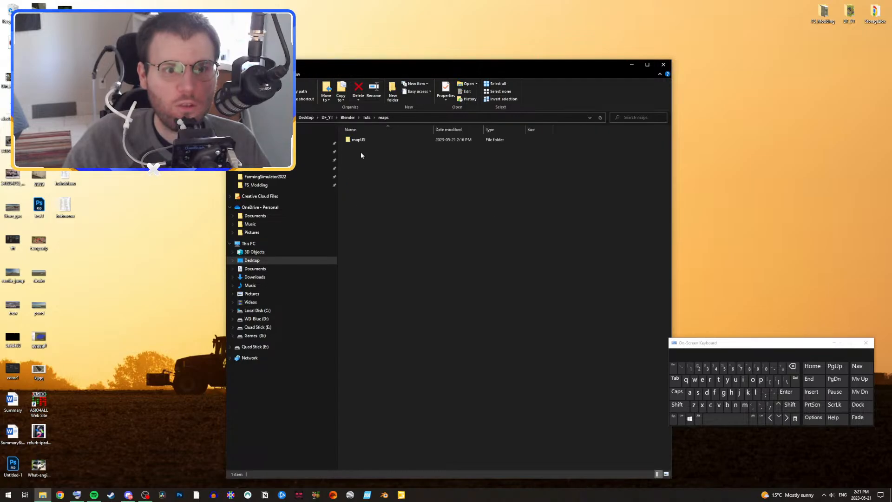
double_click(375, 140)
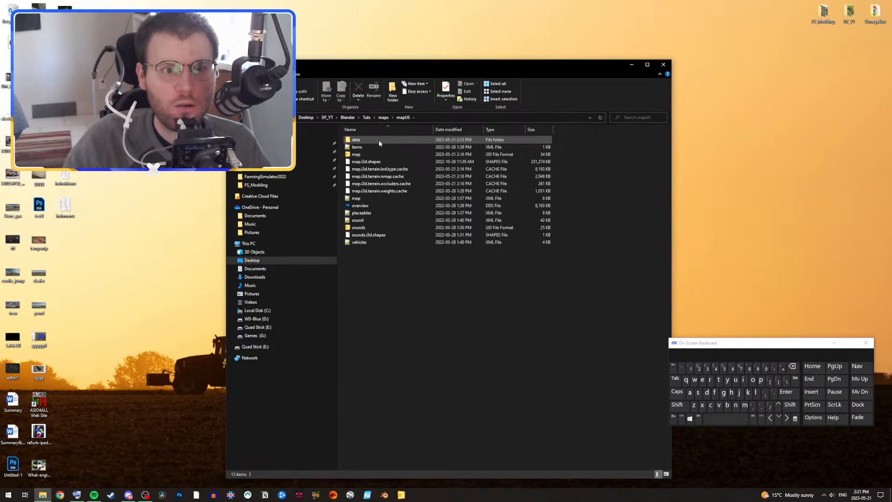
double_click(379, 140)
scroll(413, 416, down, 3)
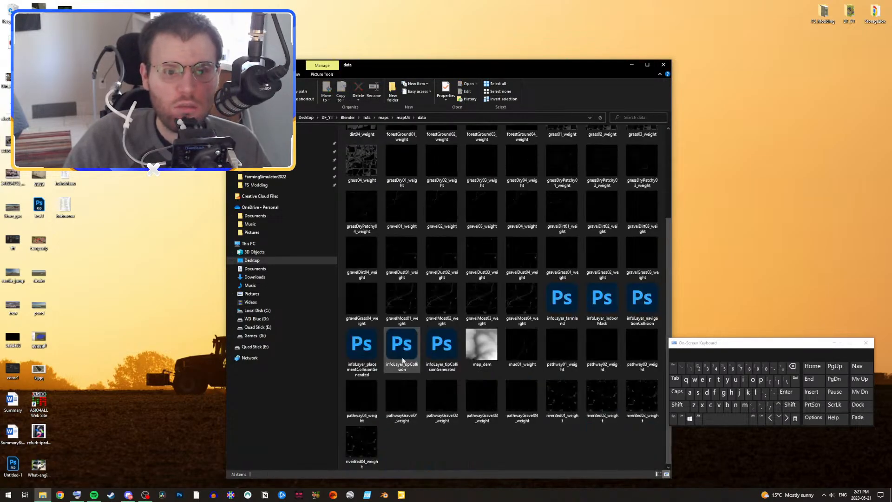
right_click(472, 445)
click(492, 395)
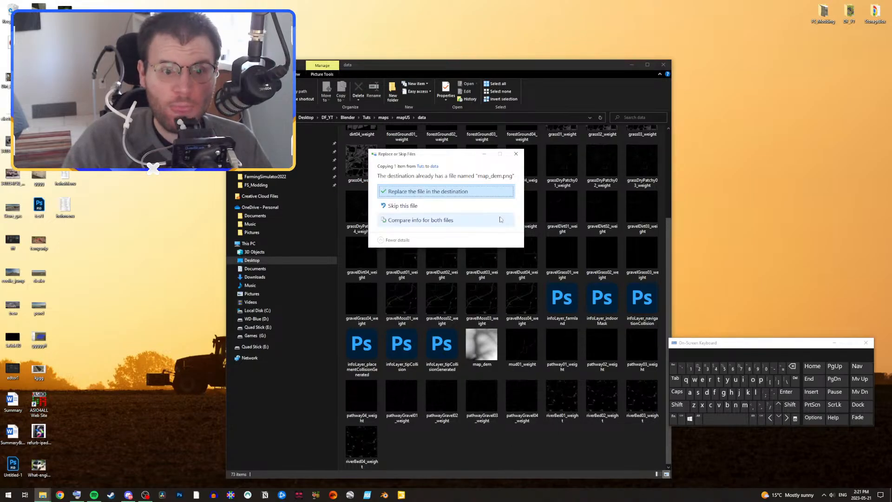
click(481, 191)
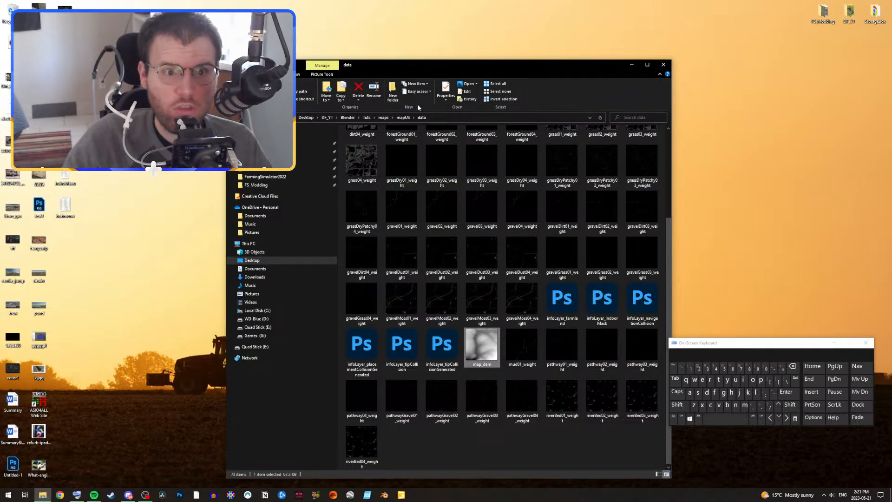
Step: Open the map i3d file from the mapUS folder in GIANTS Editor and dismiss the welcome window
click(402, 117)
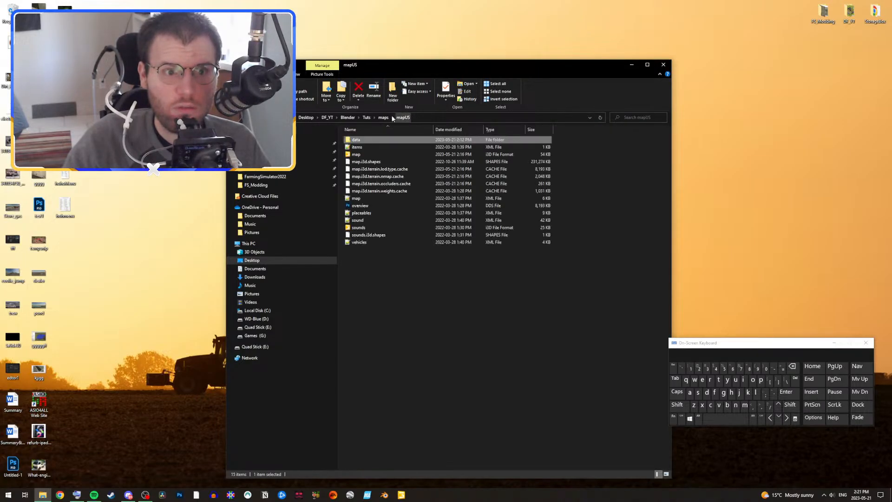
double_click(365, 155)
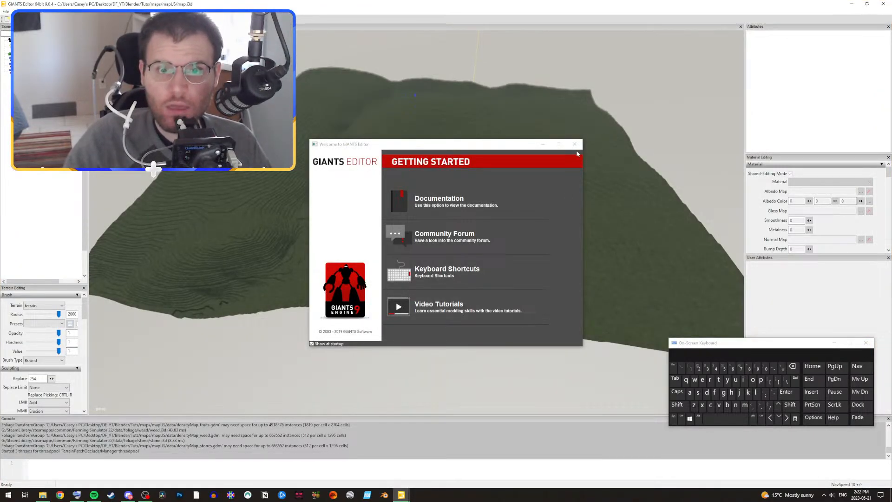
click(575, 147)
Step: Inspect the imported terrain for stepping, up close and from a distance
alt+drag(424, 257, 413, 272)
key(shift+w)
shift+right_drag(413, 273, 185, 238)
key(shift+w)
key(shift+w)
key(shift+w)
key(shift+w)
key(shift+w)
key(shift+s)
scroll(185, 235, down, 10)
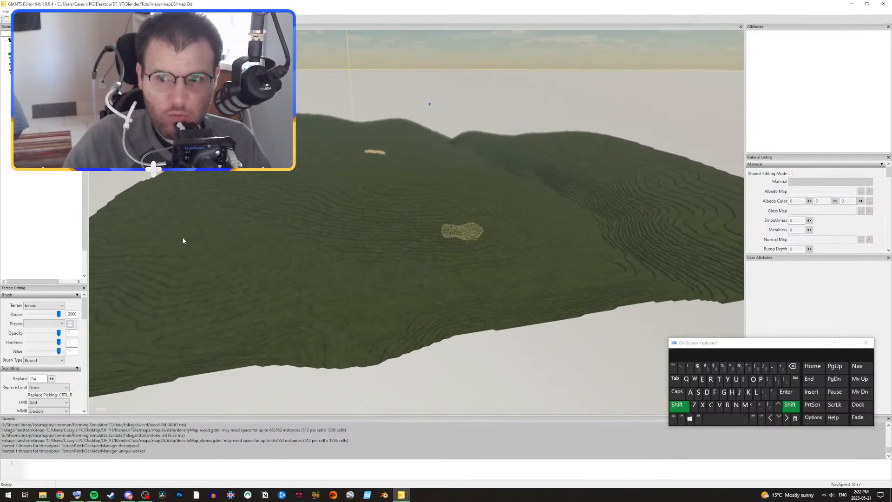
shift+scroll(188, 239, down, 8)
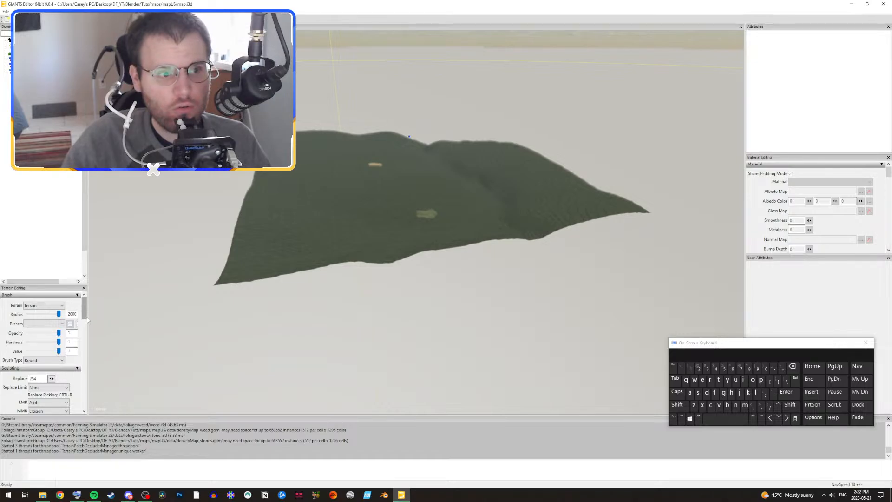
Step: Set the LMB sculpting action to Smooth and smooth the terrain with the 2000-radius brush
drag(87, 317, 87, 320)
click(41, 388)
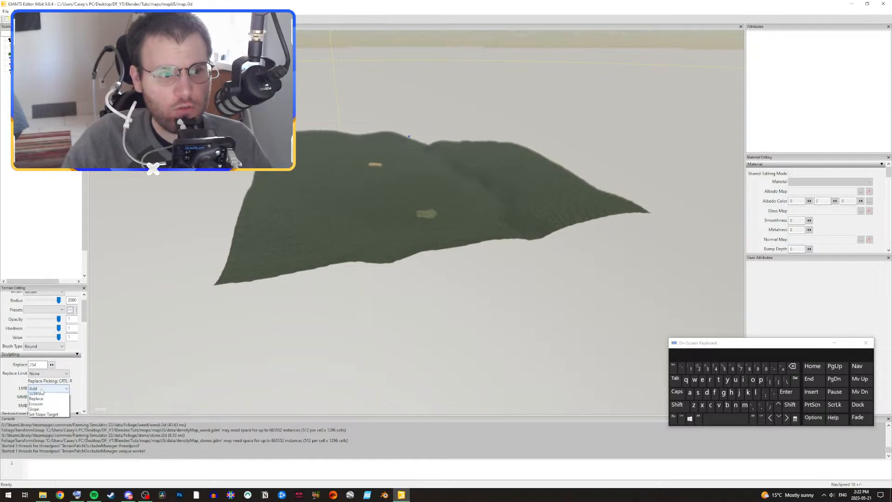
click(42, 401)
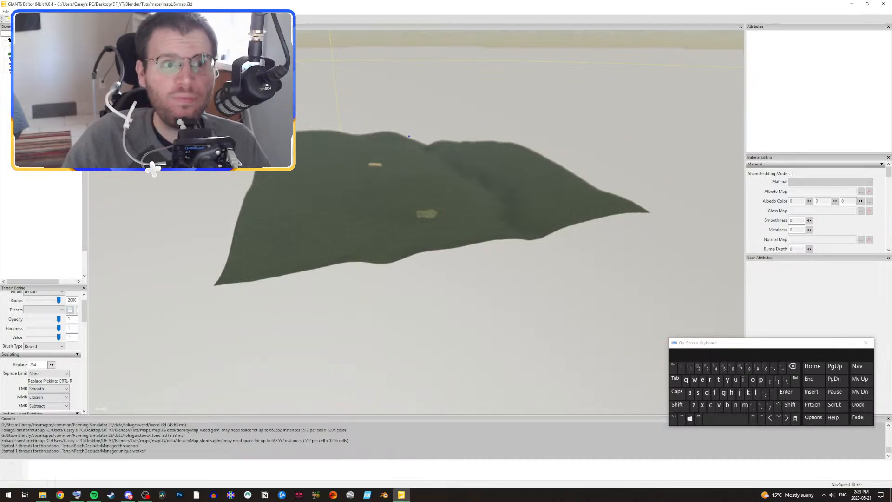
Step: Check the smoothed surface, then select the terrain object and show its terrain attributes
alt+drag(268, 211, 305, 226)
scroll(323, 206, up, 2)
scroll(322, 205, up, 5)
key(shift+w)
key(s)
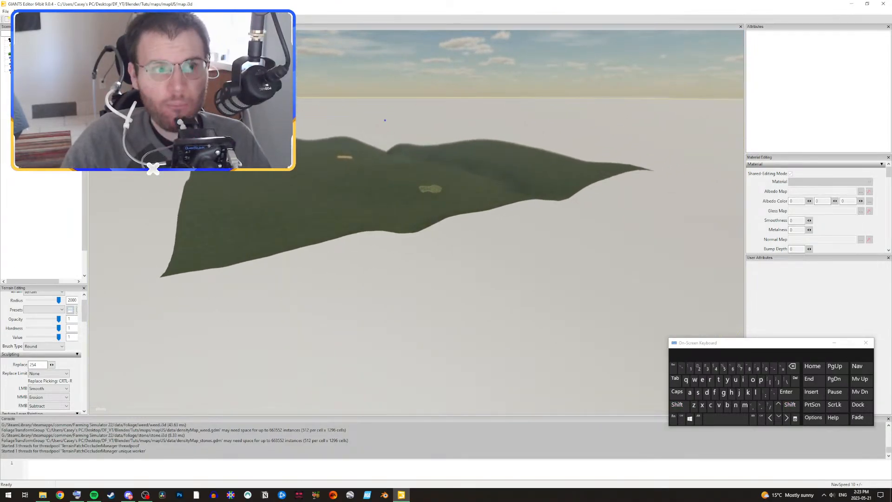
click(22, 54)
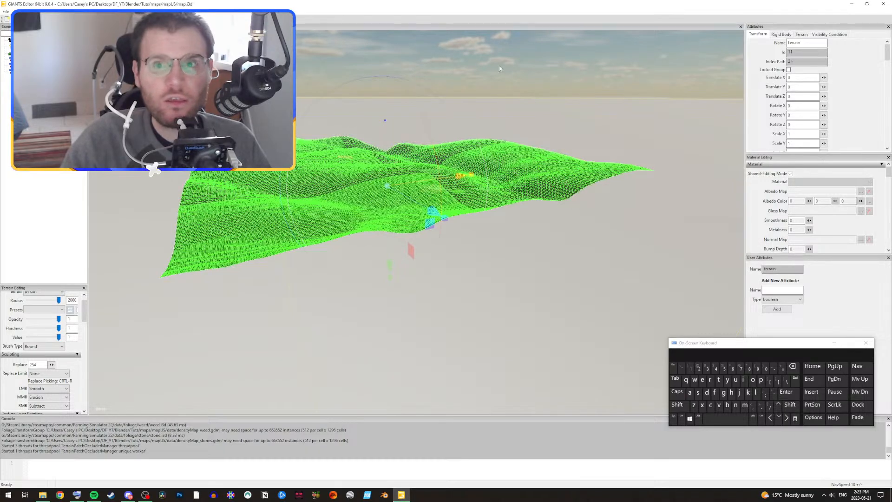
click(802, 34)
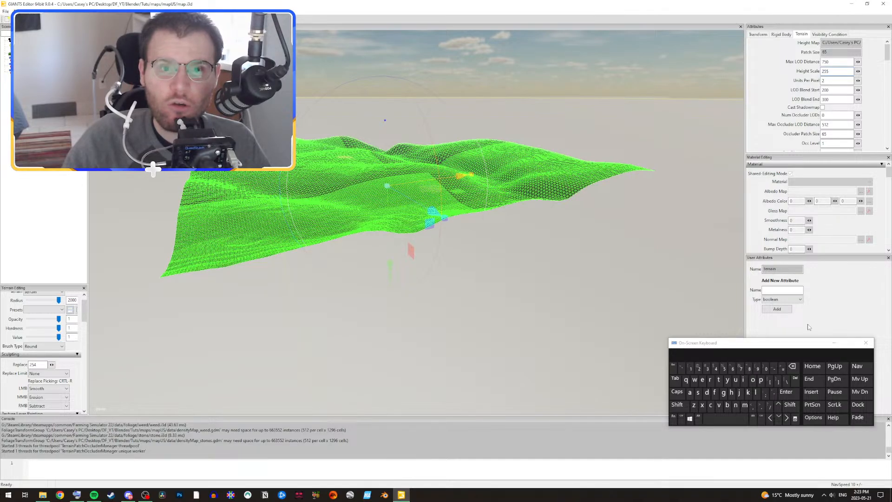
Step: Set the terrain's height scale to 225
click(792, 366)
click(791, 366)
click(699, 368)
click(723, 369)
click(786, 391)
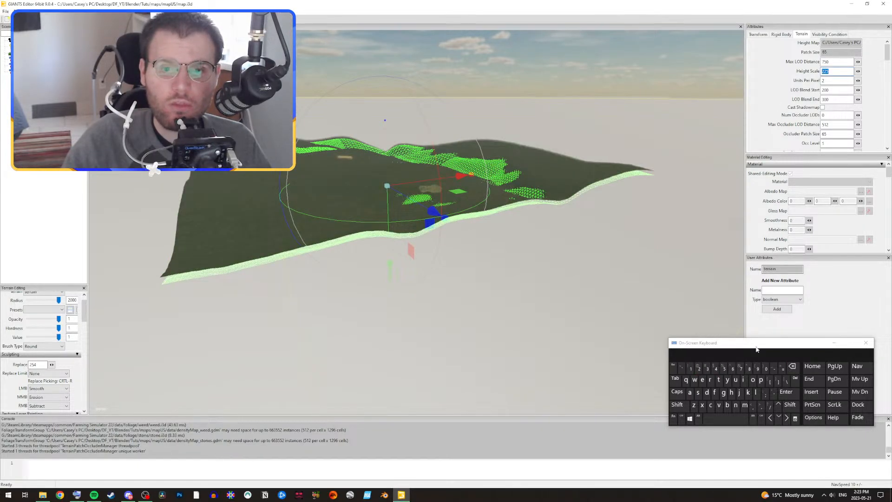
Step: Try terrain height scales of 200 and 175
click(699, 368)
click(765, 369)
click(765, 369)
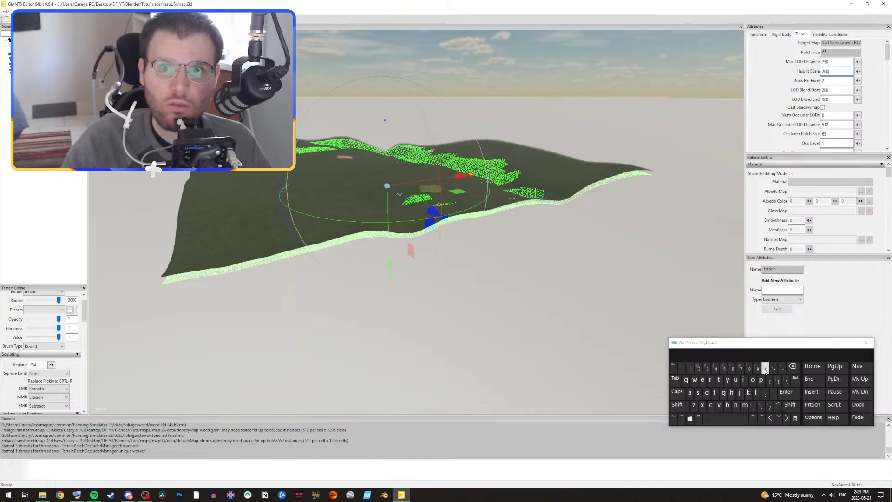
click(786, 392)
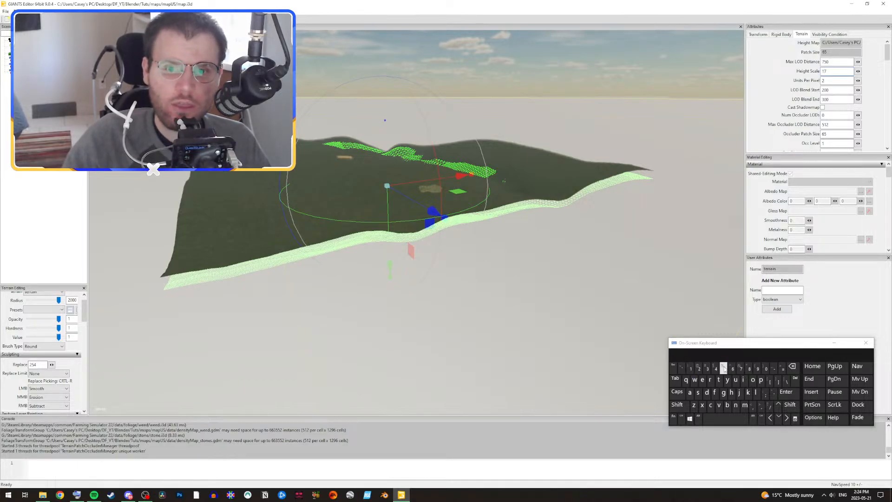
click(786, 392)
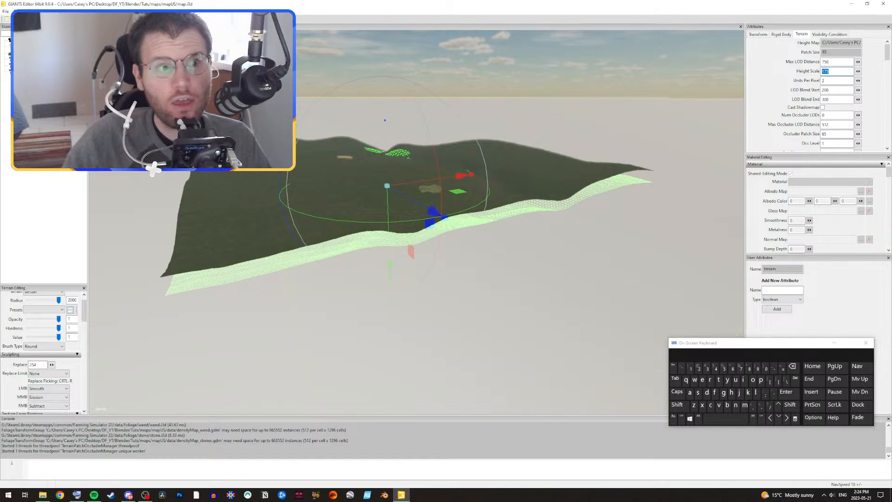
Step: Reload the scene file, discarding the unsaved changes, and examine the reloaded terrain's stepping
click(35, 19)
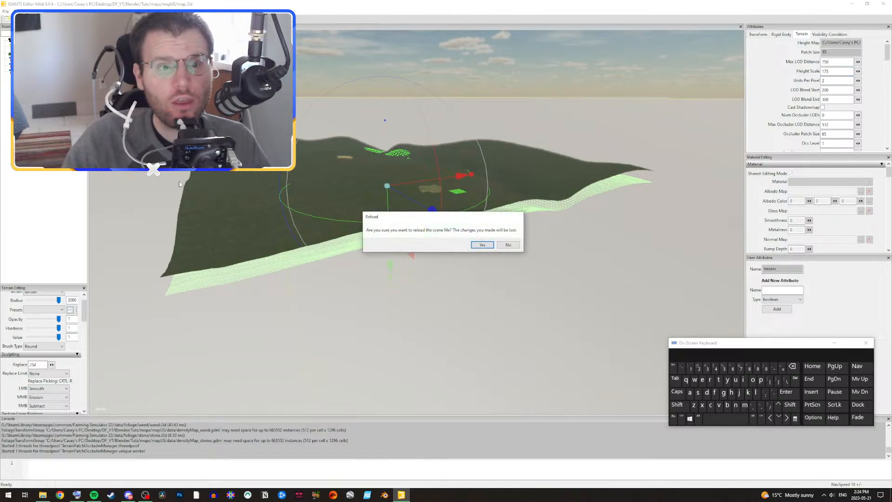
click(482, 244)
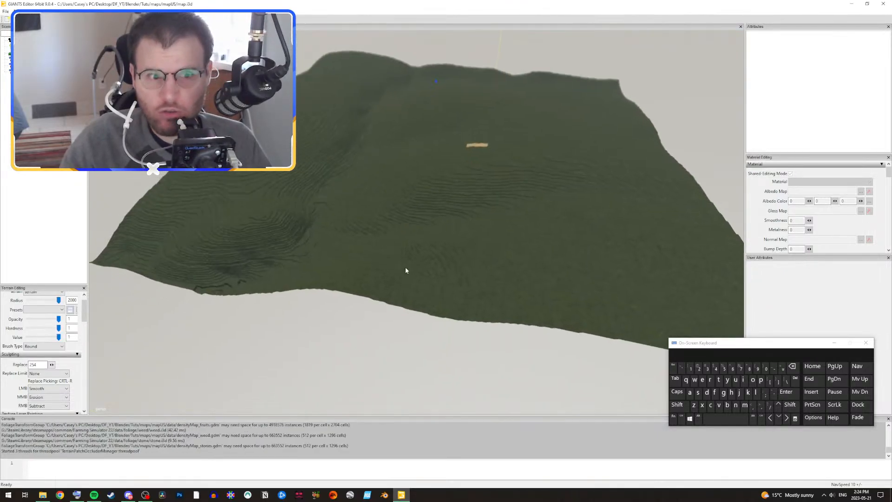
alt+drag(406, 267, 380, 271)
key(shift+w)
key(shift+a)
shift+right_drag(380, 271, 477, 246)
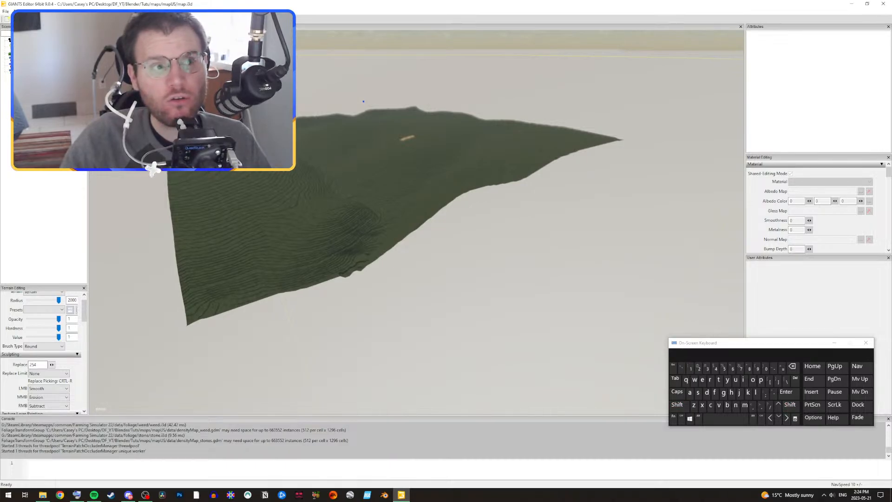
Step: Select the terrain object and set its height scale to 175
click(441, 145)
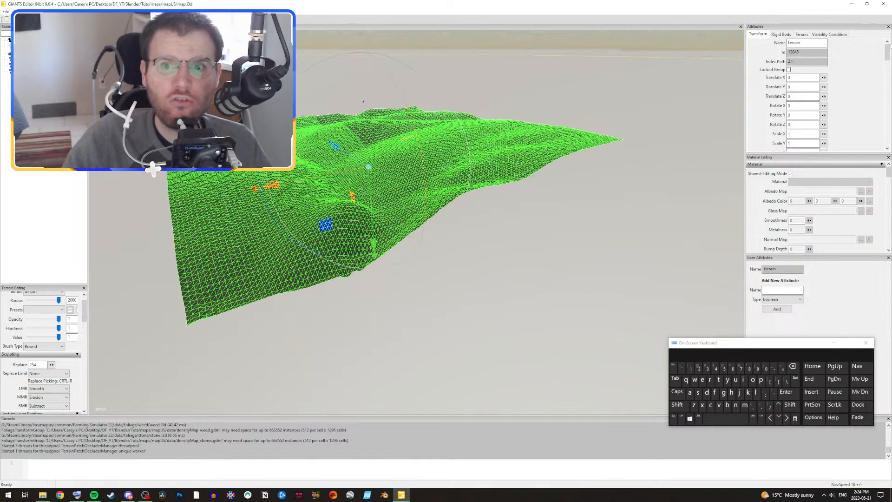
scroll(890, 43, down, 3)
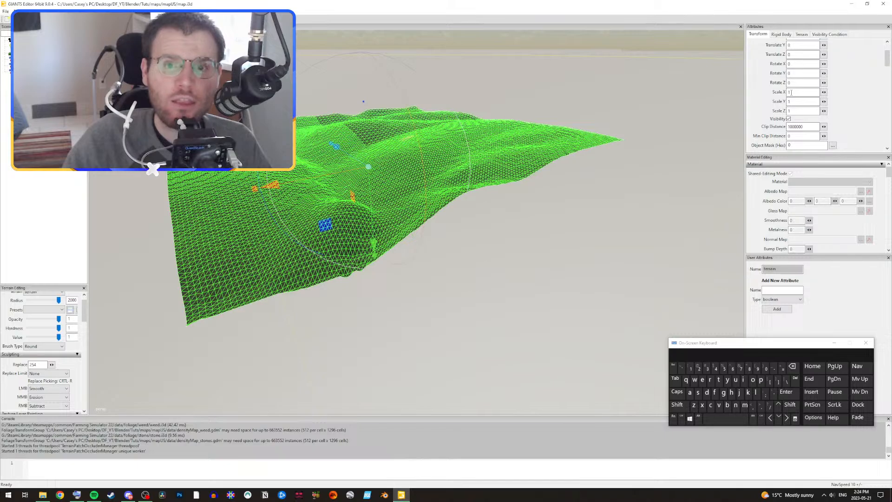
click(801, 35)
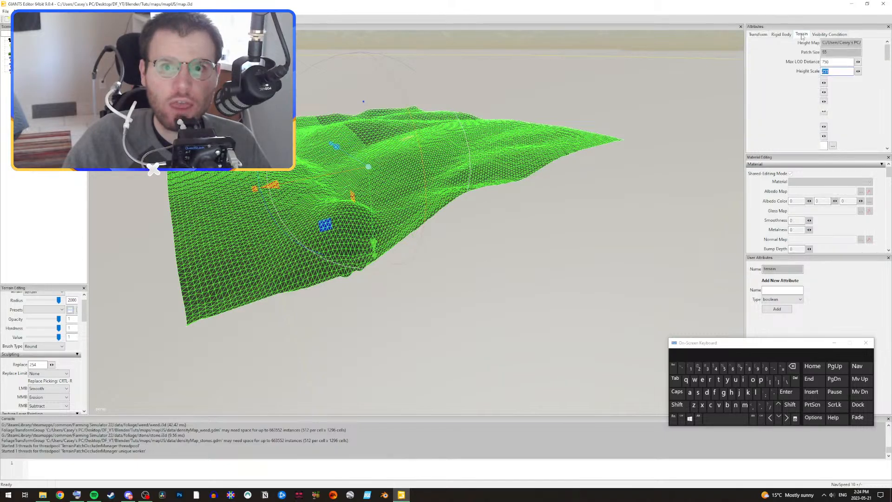
double_click(831, 71)
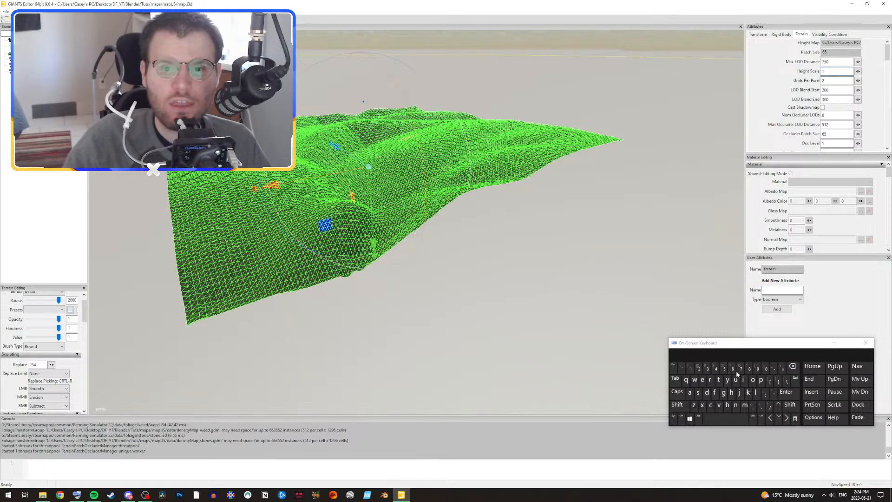
click(786, 391)
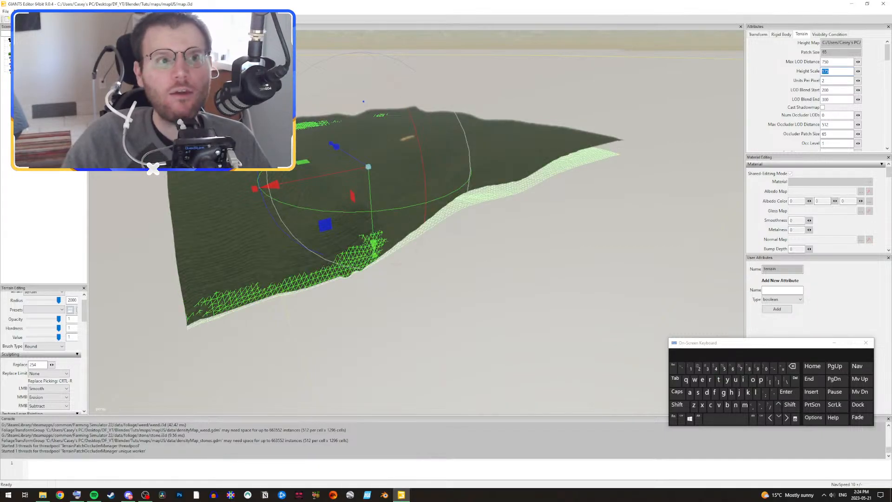
Step: Save the scene, reload it, and check the rescaled terrain's surface
click(6, 11)
click(17, 42)
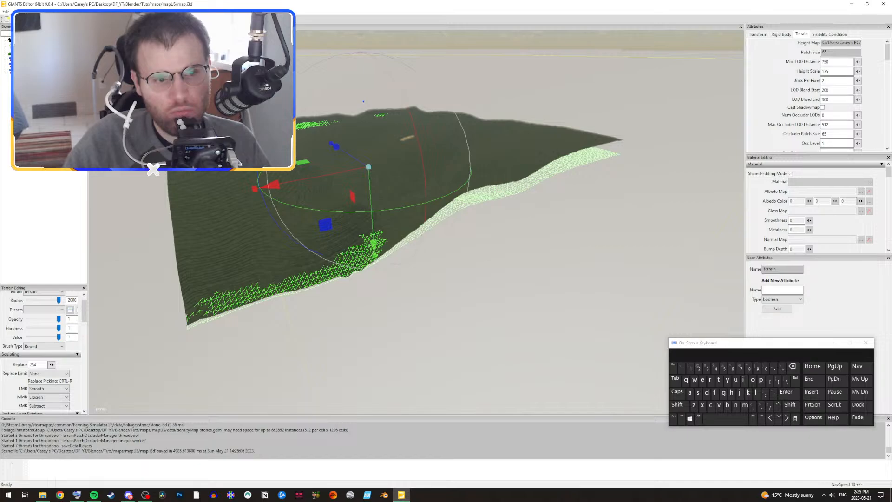
click(37, 19)
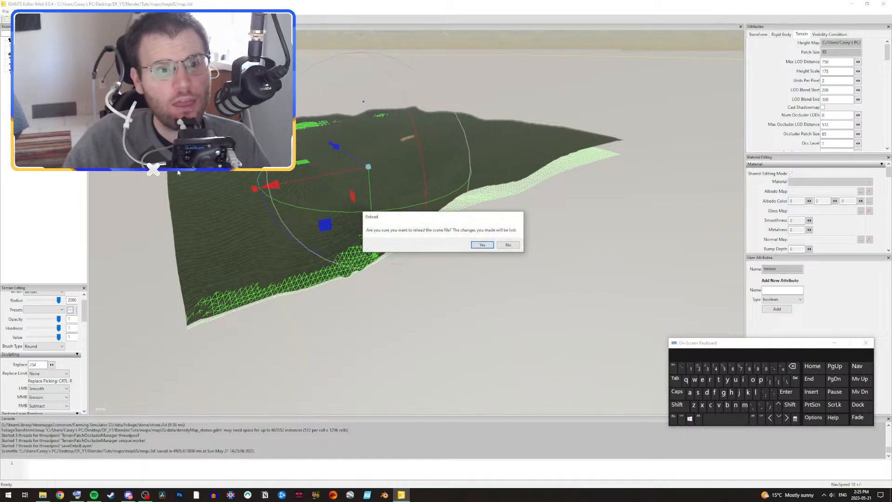
click(482, 245)
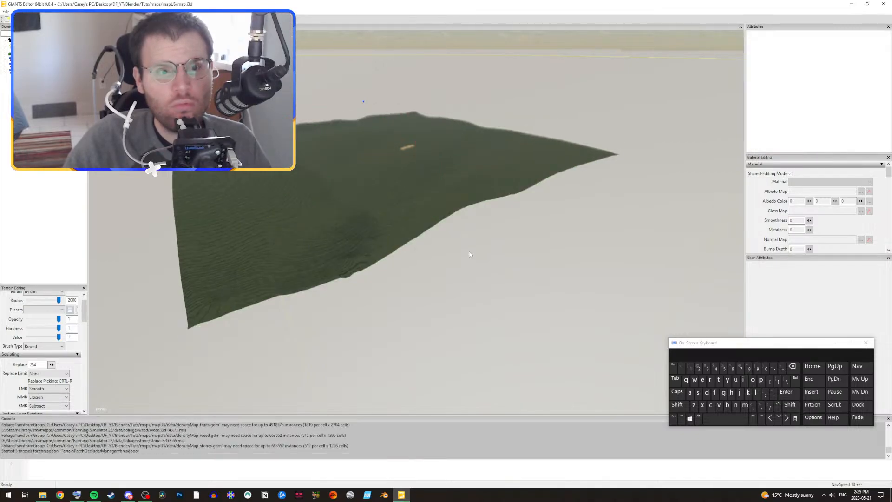
right_drag(465, 259, 507, 259)
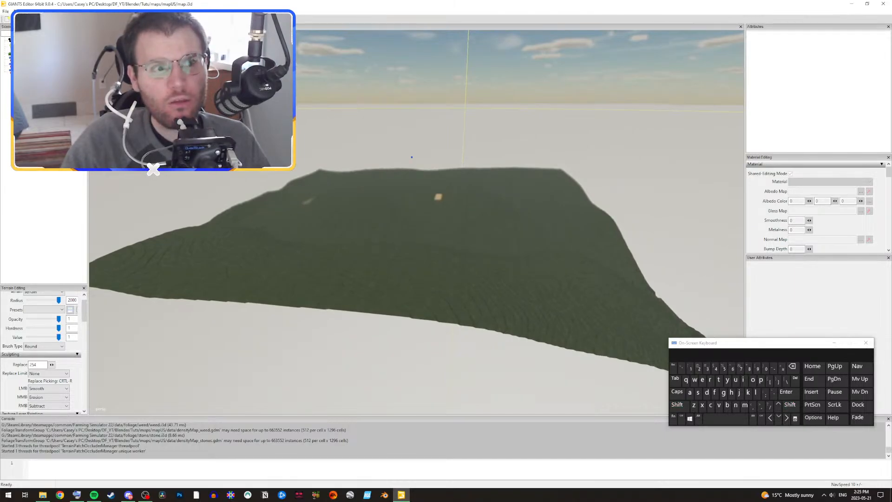
Step: Select the terrain object, try a height scale of 100, and set it to 75
click(21, 53)
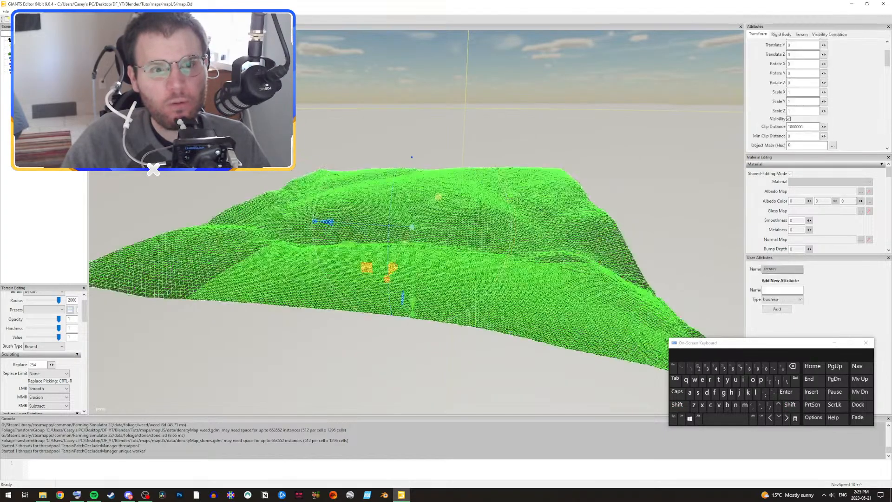
click(802, 36)
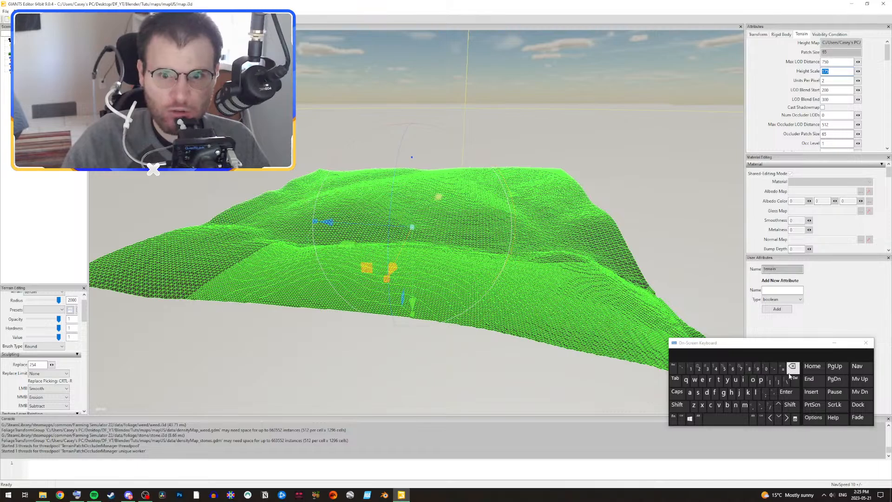
click(690, 369)
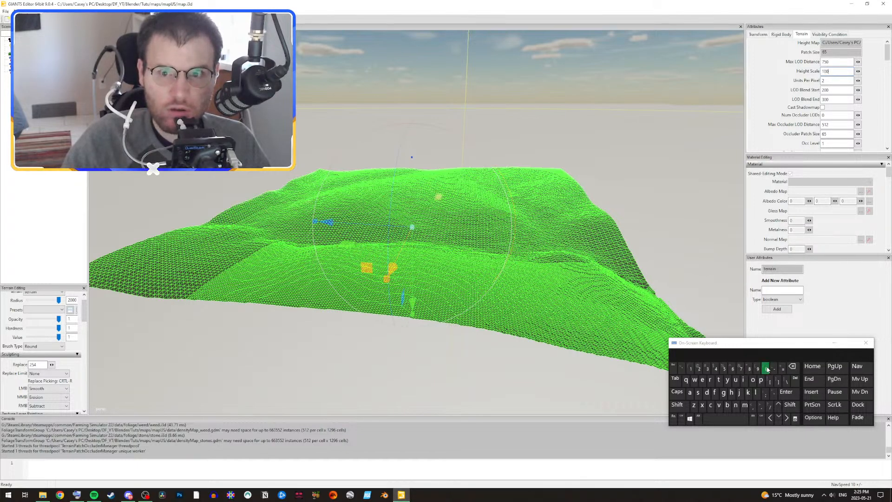
click(786, 391)
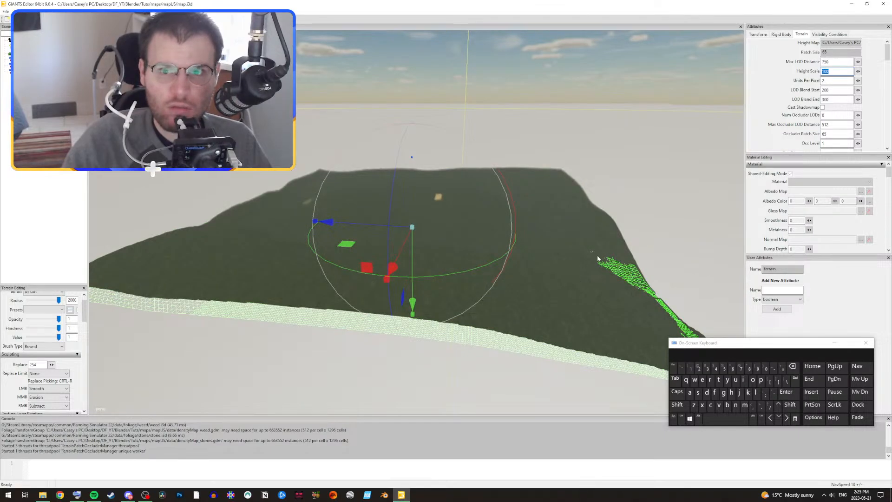
click(740, 369)
click(724, 368)
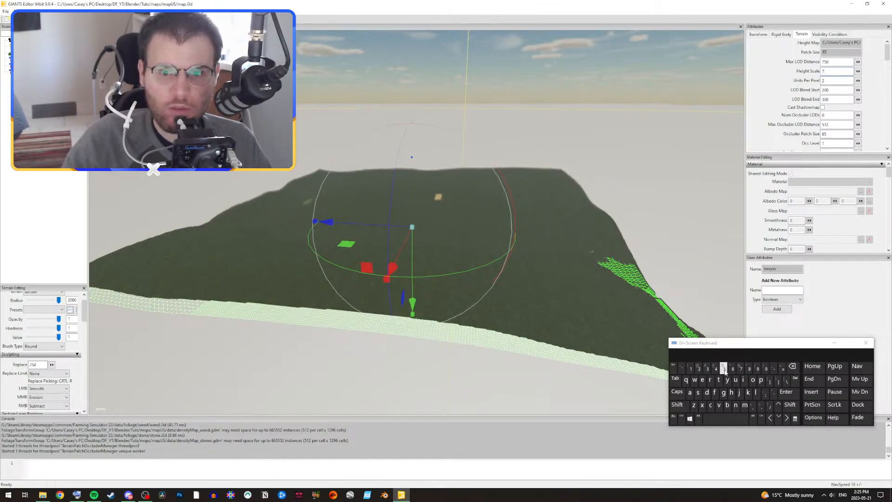
click(786, 392)
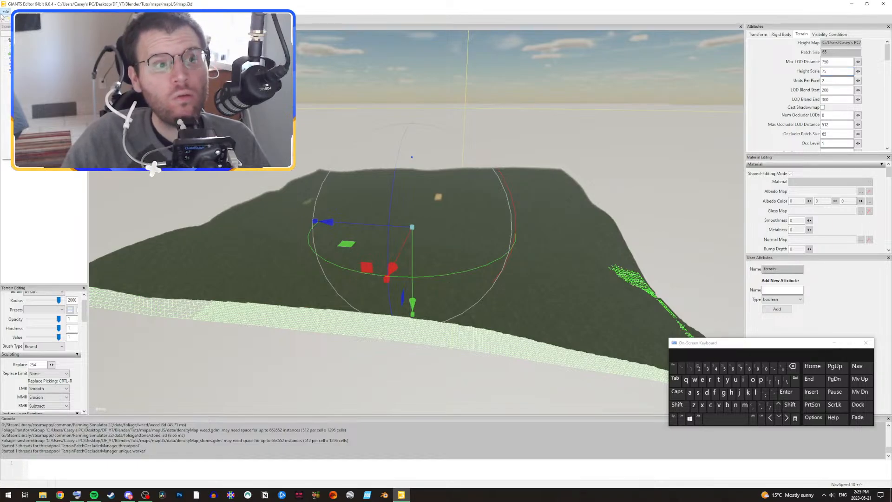
Step: Save the scene with the new height scale and reload the scene file
click(23, 42)
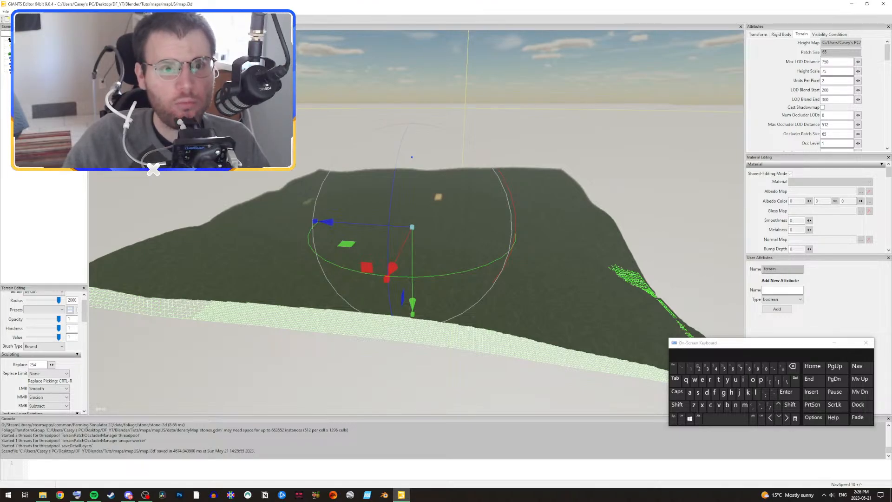
key(ctrl+r)
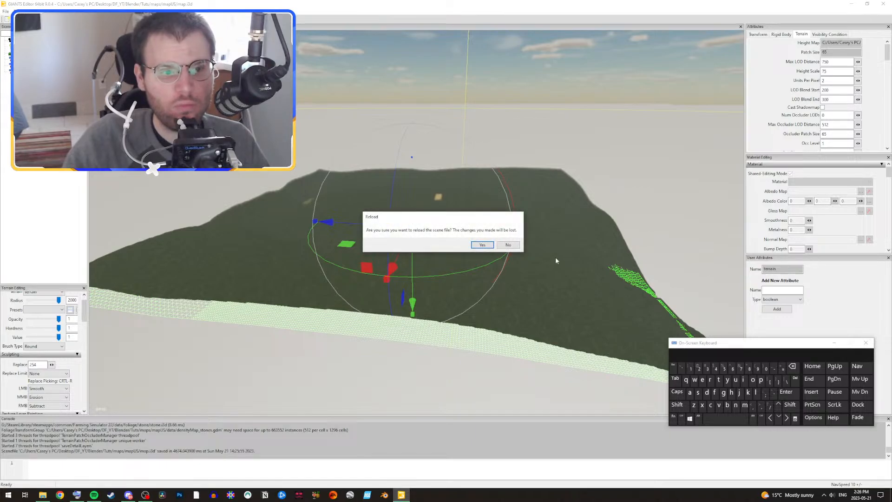
click(482, 245)
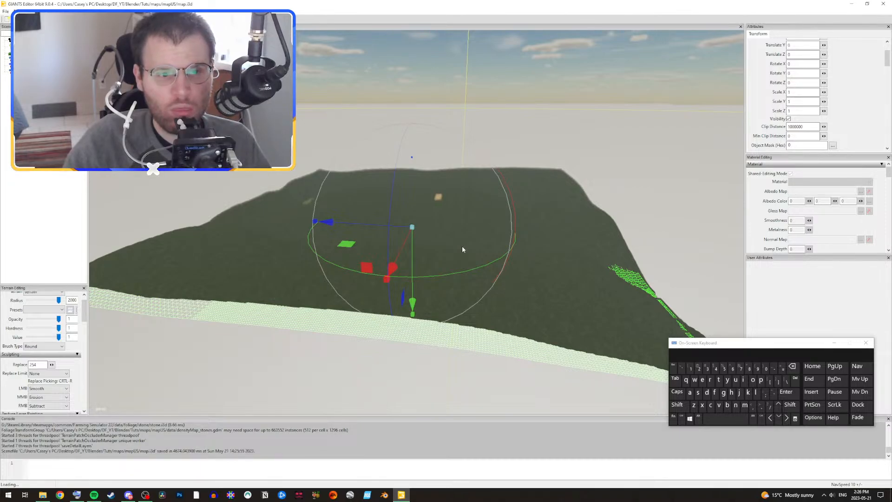
Step: Examine the flattened terrain's surface and overall relief from close up and from a distance
shift+drag(494, 259, 304, 265)
key(shift+w)
key(shift+d)
key(shift+d)
key(shift+w)
key(shift+w)
key(shift+s)
key(shift+s)
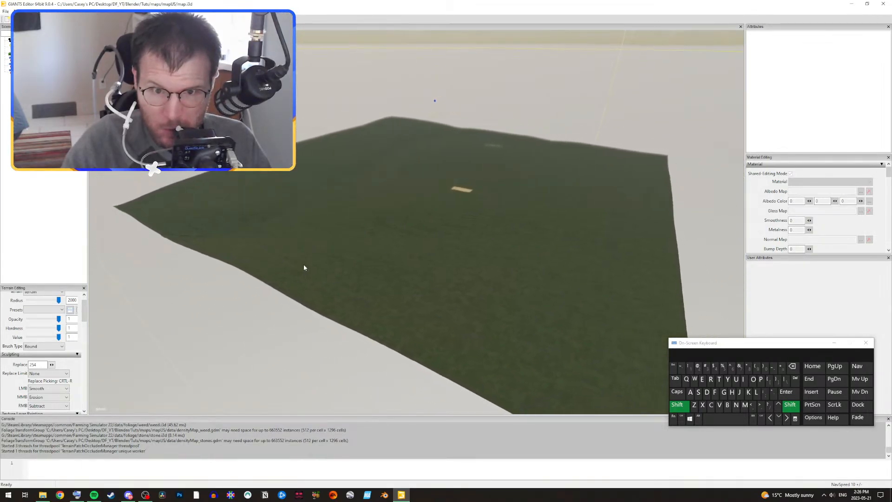
key(shift+s)
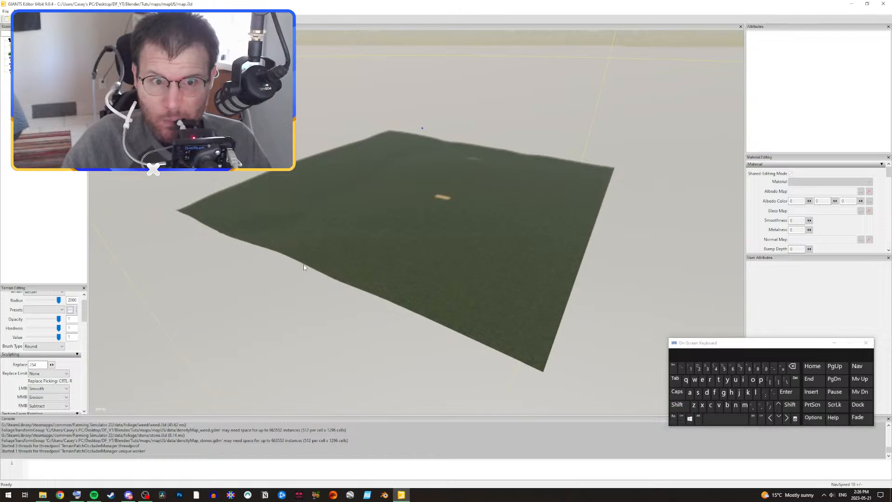
Step: Import the small border I3D model from the Tuts folder into the scene
click(5, 11)
click(153, 169)
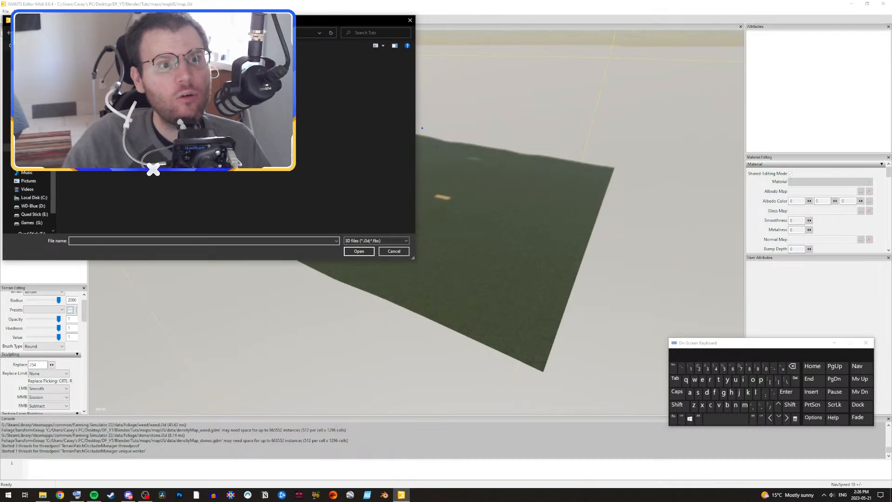
double_click(153, 169)
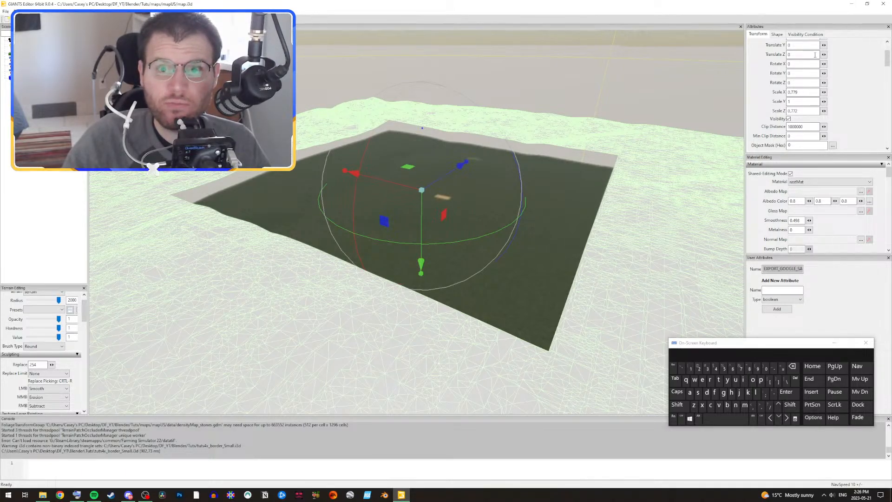
Step: Try Translate Y values of -50 and -175 for the imported border mesh
scroll(889, 59, down, 3)
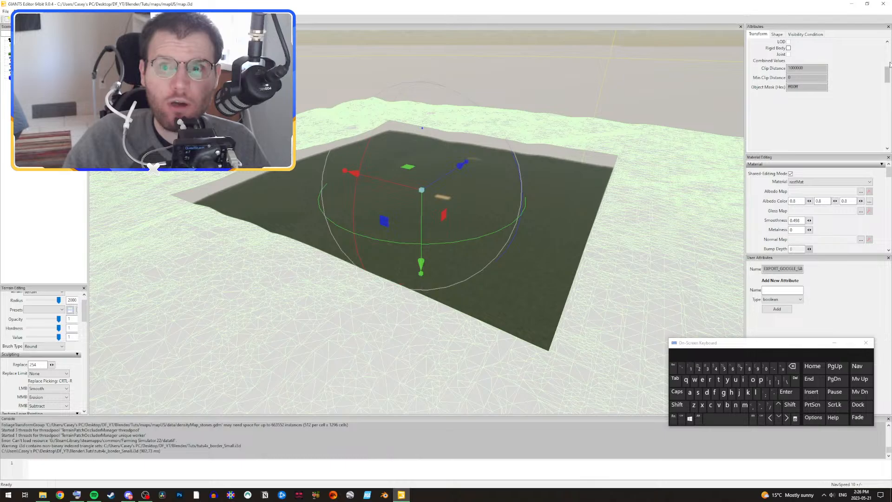
scroll(890, 64, up, 3)
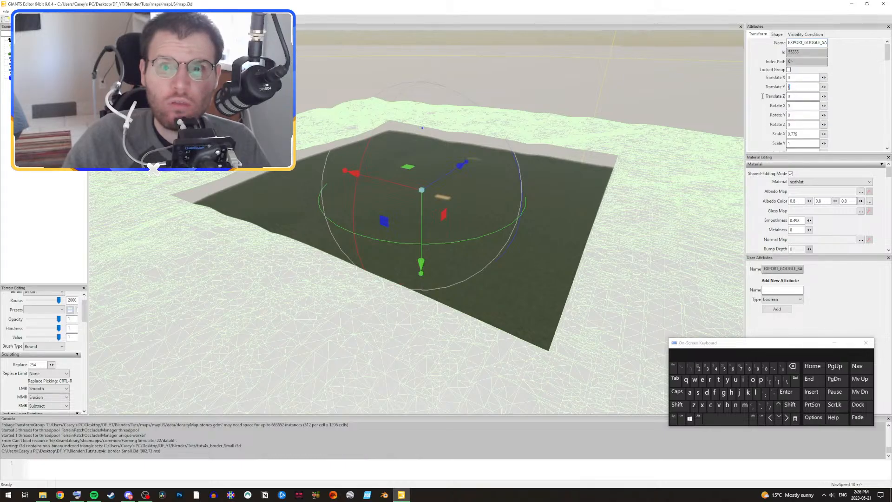
click(724, 368)
click(766, 368)
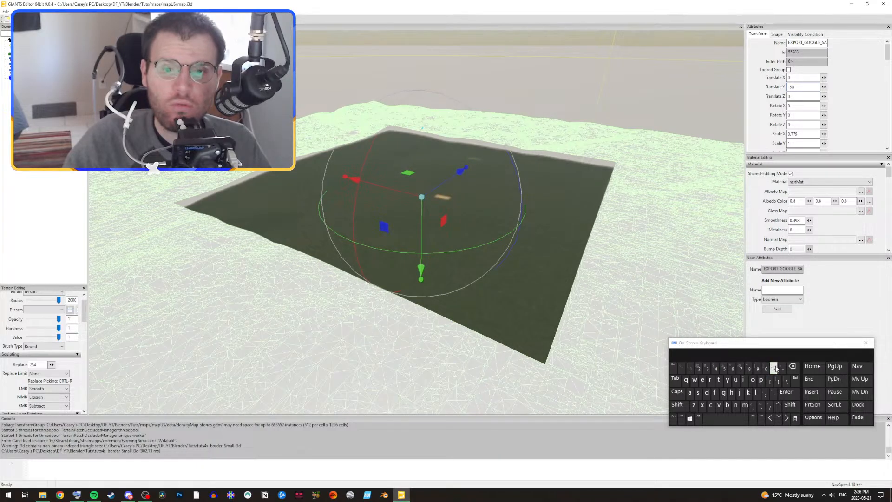
click(792, 366)
click(792, 366)
click(691, 368)
click(741, 369)
click(724, 368)
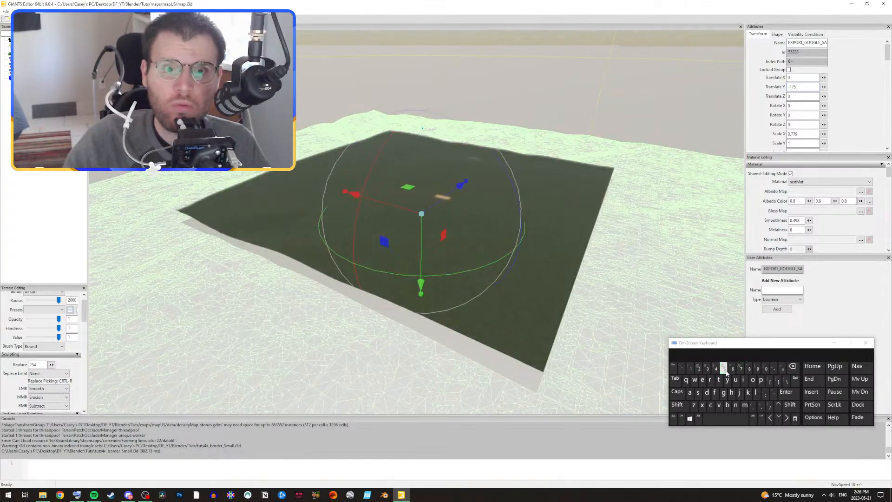
Step: Set the border mesh's Translate Y to -100, inspect its seam with the terrain up close, and adjust the value to -90
click(791, 366)
click(791, 366)
click(766, 368)
click(765, 368)
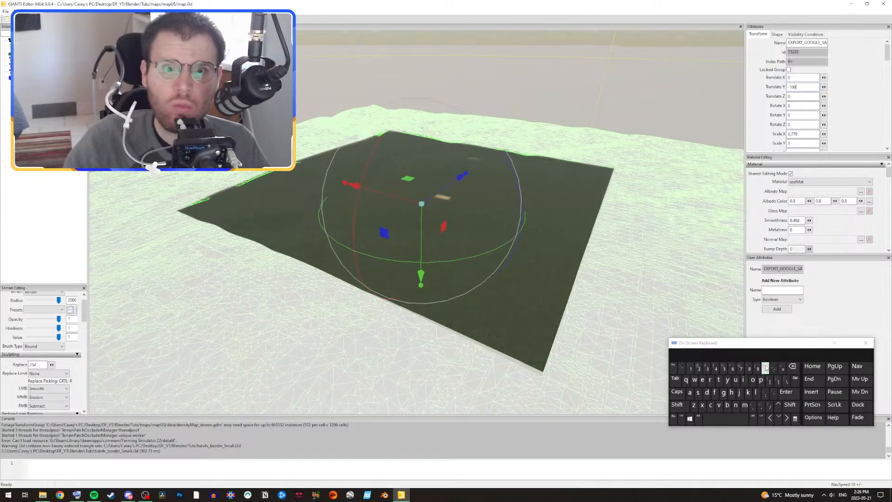
right_drag(470, 317, 562, 273)
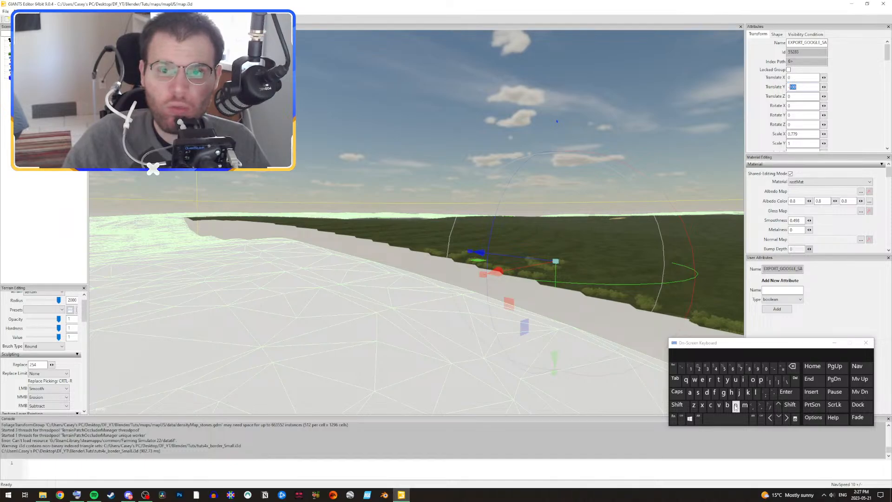
click(758, 369)
click(765, 369)
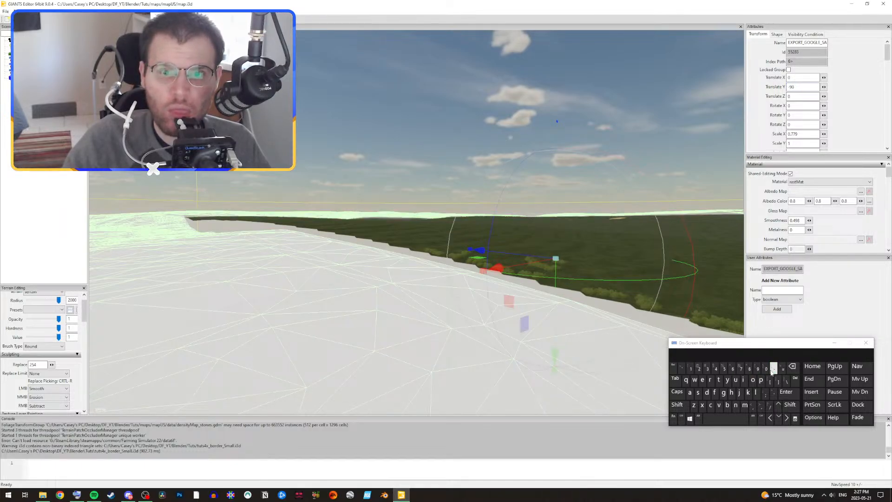
Step: Try Translate Y values of -85, -80, -87 and -88 for the border mesh, comparing its fit with the terrain edge
click(792, 368)
click(792, 368)
click(749, 368)
click(773, 370)
click(792, 367)
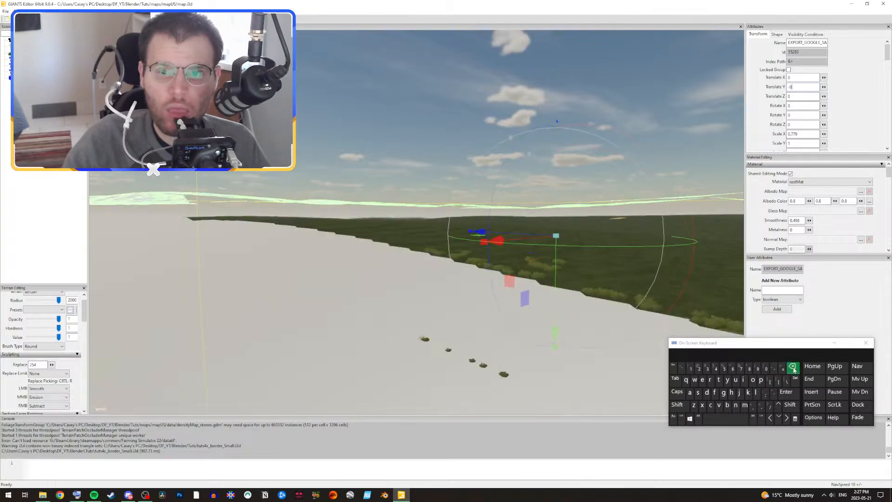
click(724, 369)
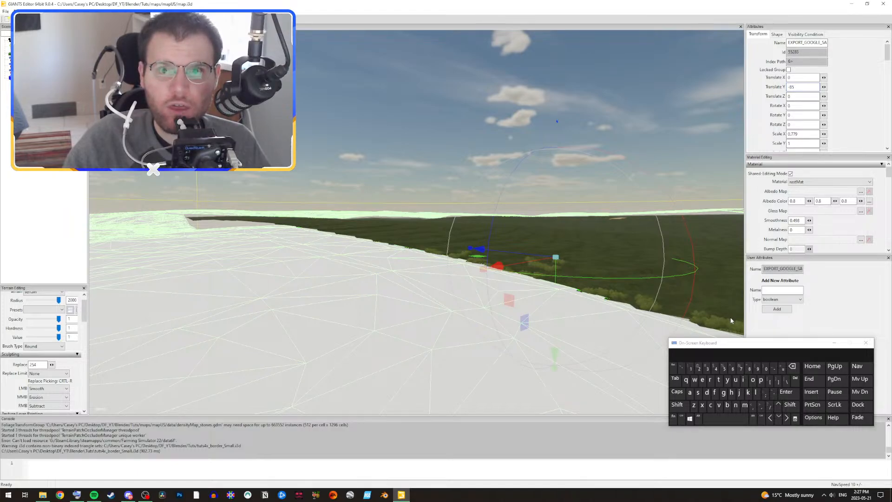
click(790, 366)
click(766, 369)
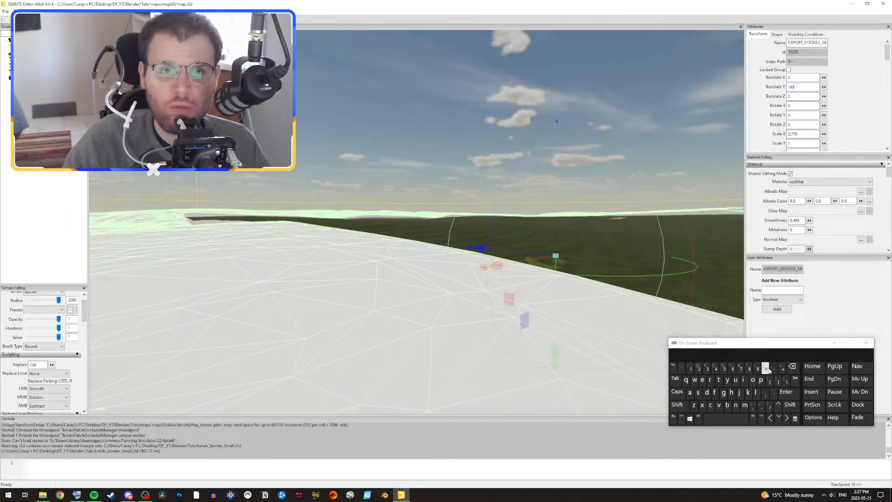
click(790, 366)
click(740, 368)
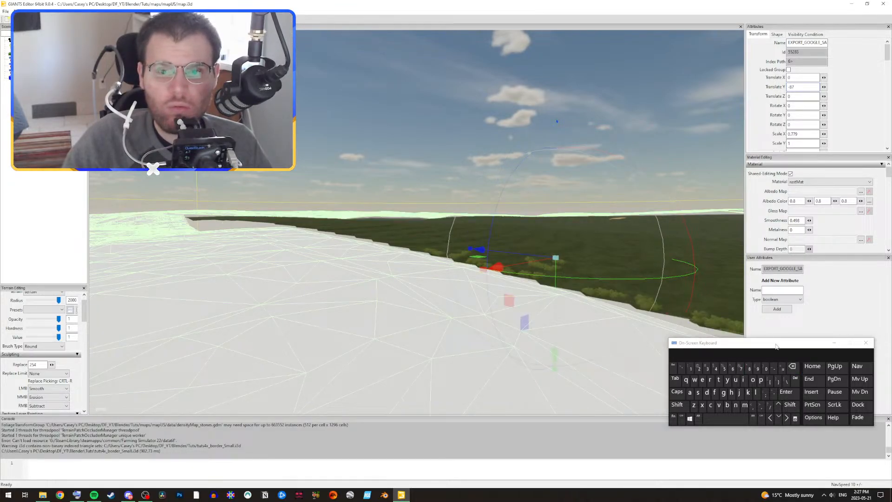
click(790, 366)
click(749, 369)
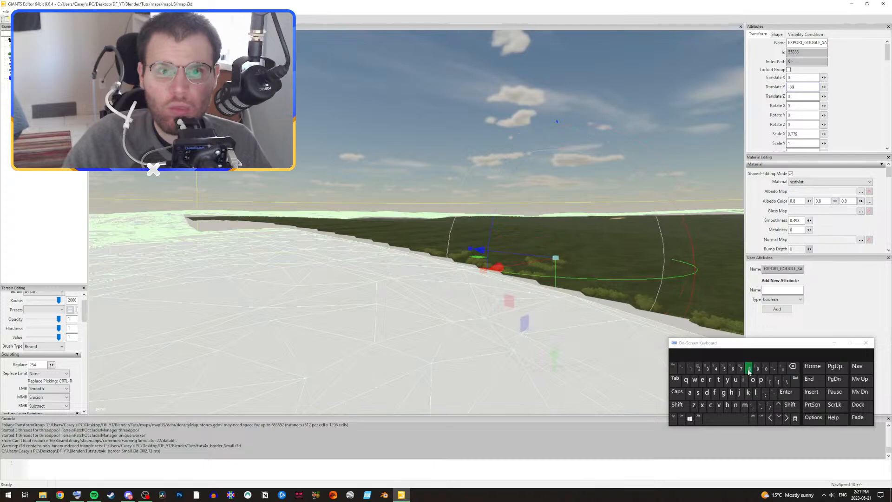
Step: Try Translate Y -85, set the border mesh to -86, and inspect its seam with the terrain from several angles
click(790, 366)
click(725, 368)
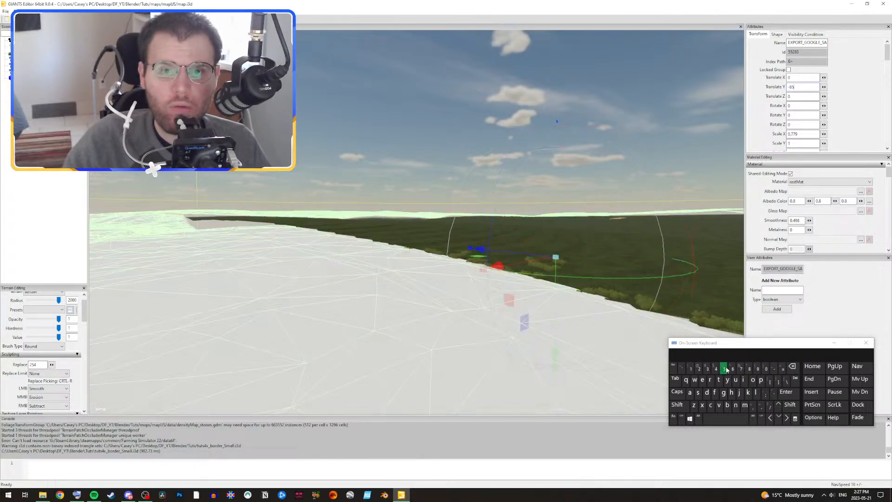
click(791, 367)
click(733, 368)
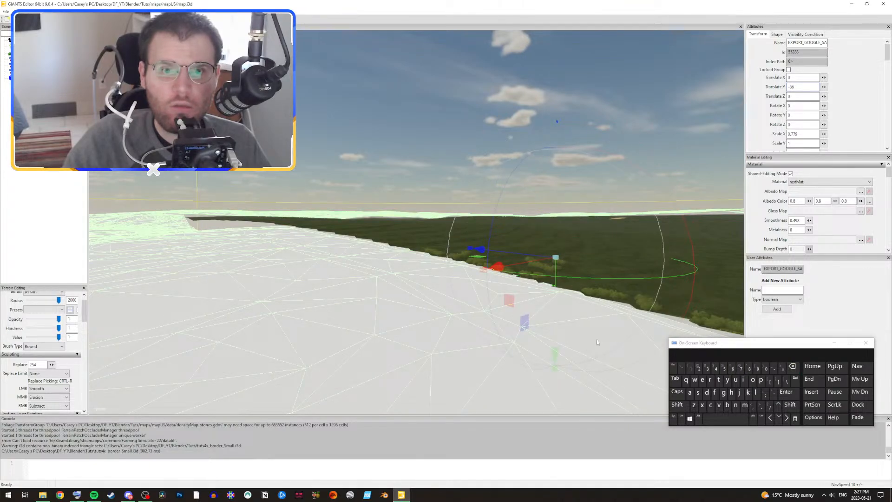
click(388, 225)
right_drag(371, 248, 502, 261)
key(shift+w)
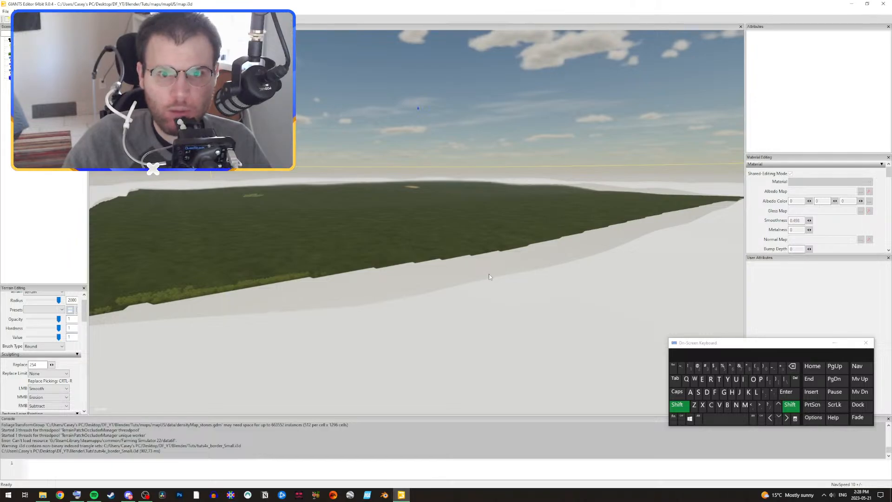
shift+right_drag(487, 274, 577, 312)
Step: Assign map_Border.png from the Tuts folder as the Albedo Map of the border mesh's material
click(525, 313)
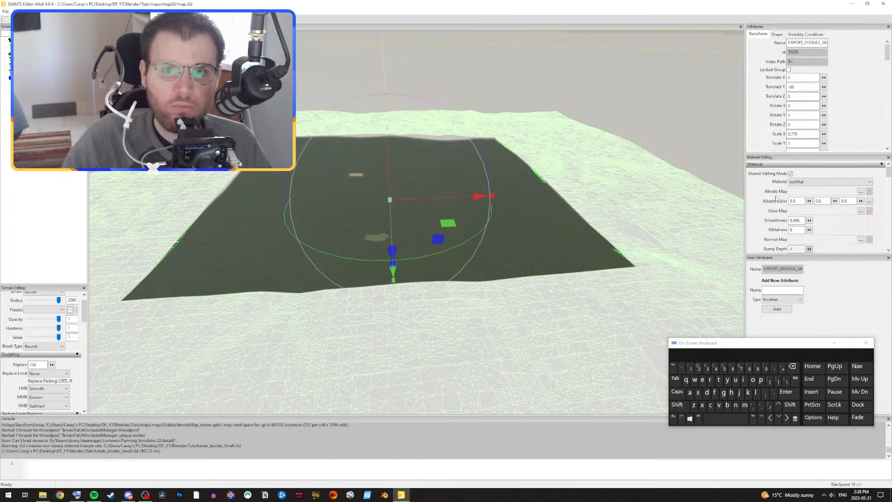
click(861, 192)
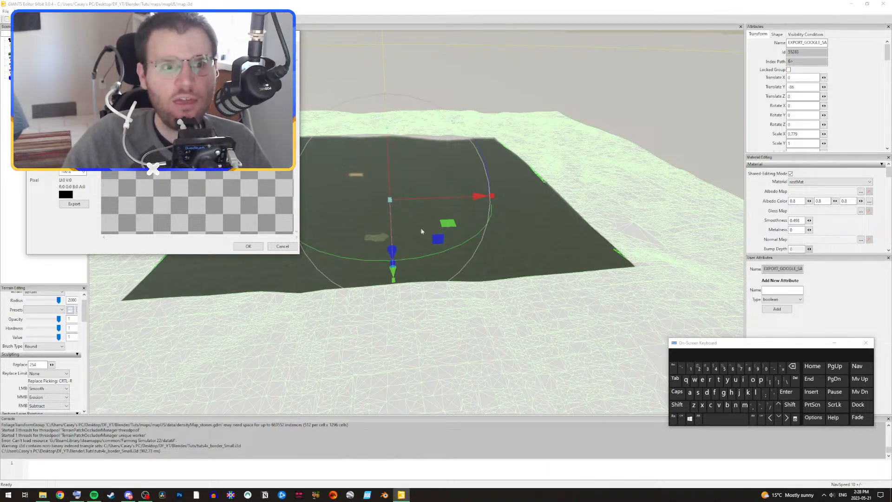
click(152, 169)
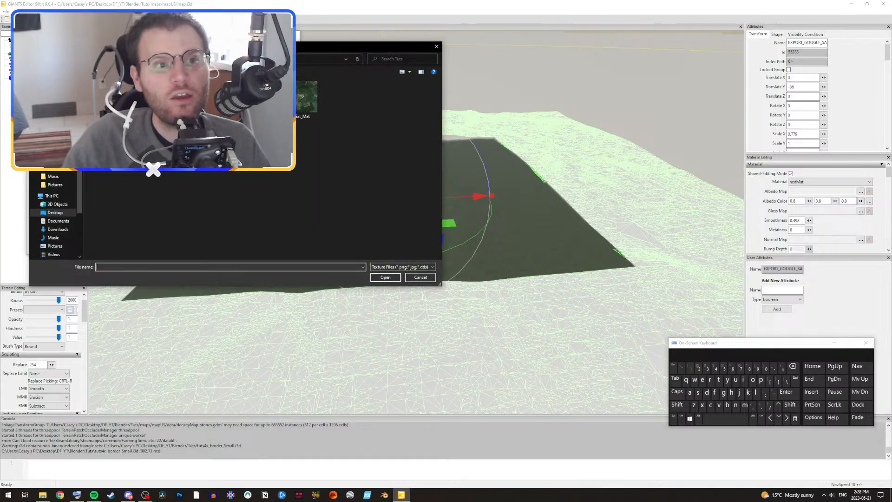
double_click(264, 97)
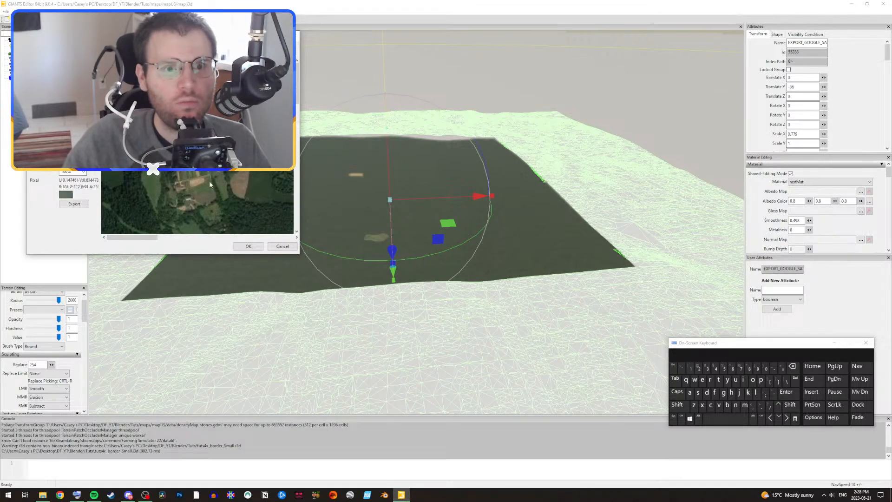
click(251, 246)
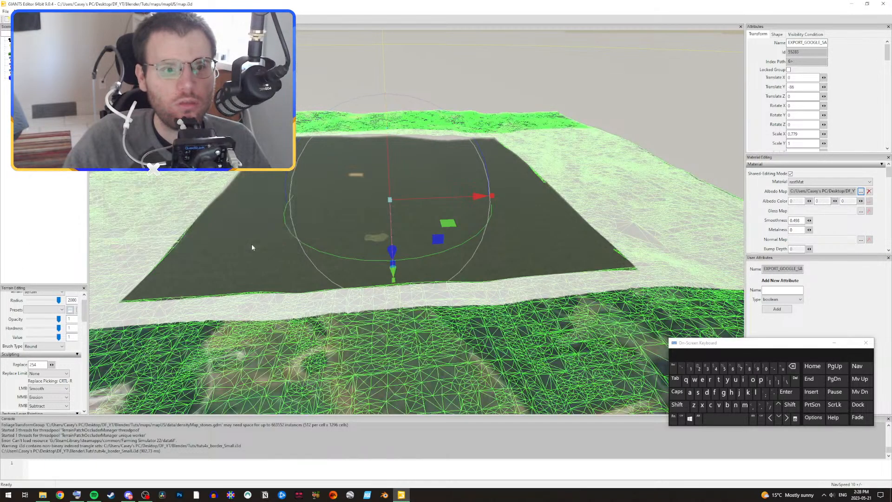
click(308, 96)
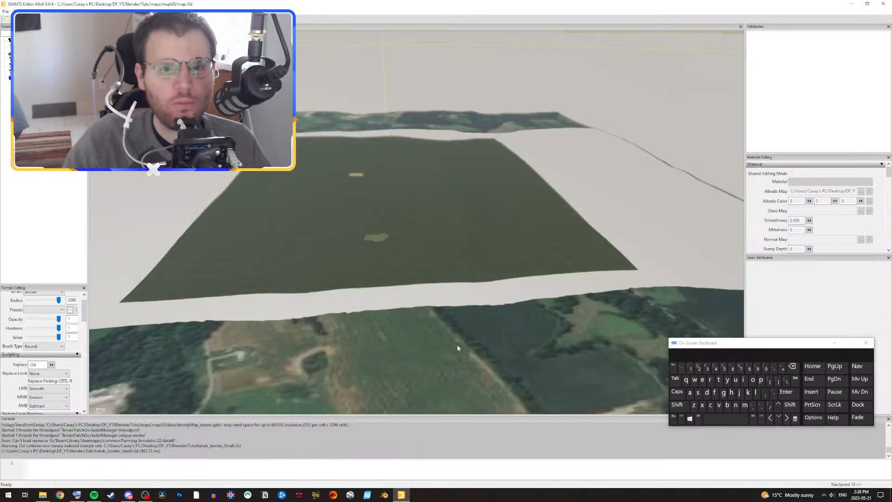
Step: Examine the textured border mesh around the terrain, both with and without its selection wireframe
click(458, 348)
right_drag(457, 347, 418, 314)
key(shift+w)
key(shift+a)
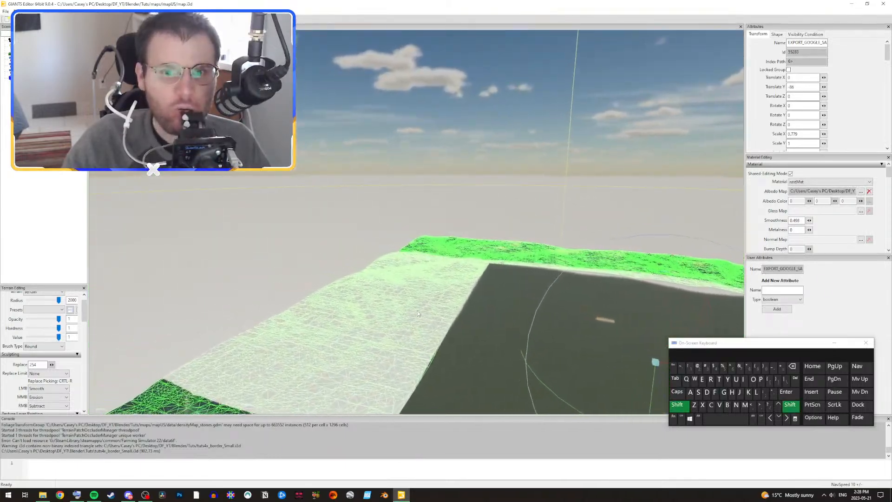
shift+right_drag(417, 312, 568, 358)
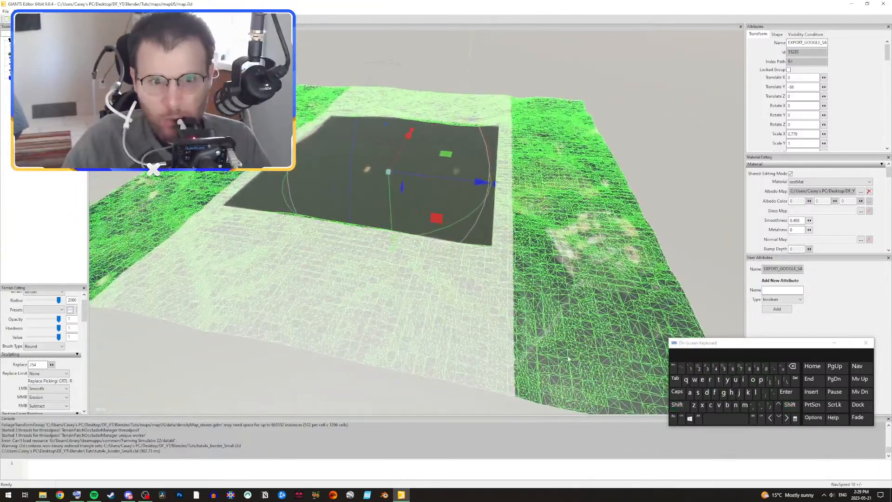
click(655, 199)
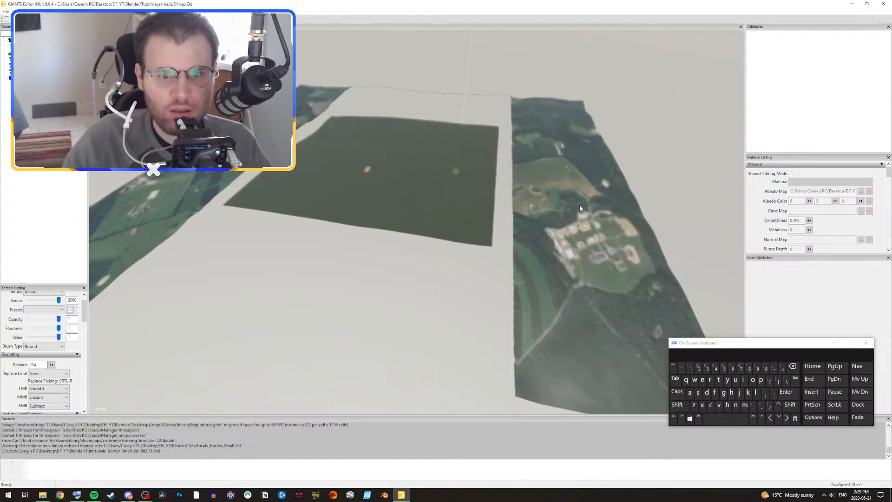
click(520, 282)
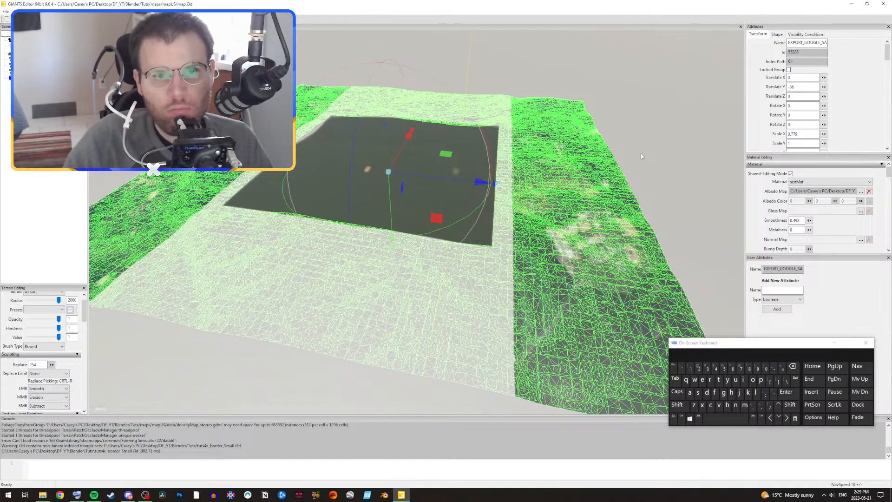
key(Escape)
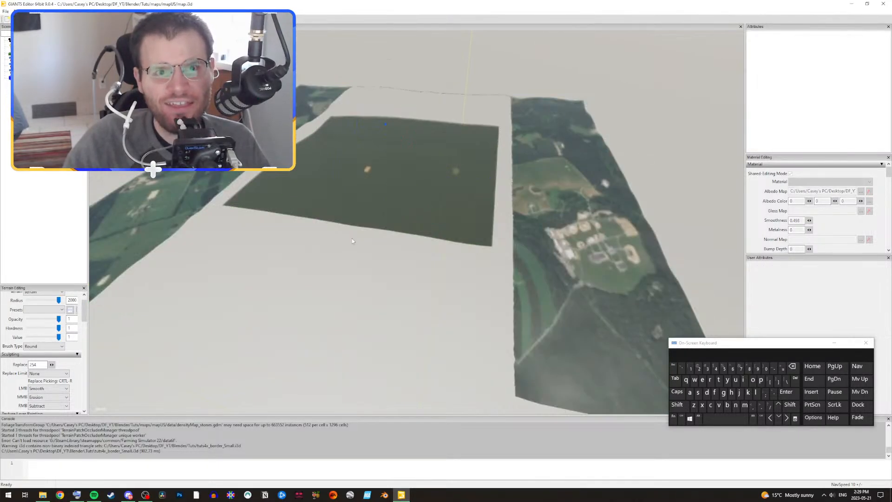
click(358, 300)
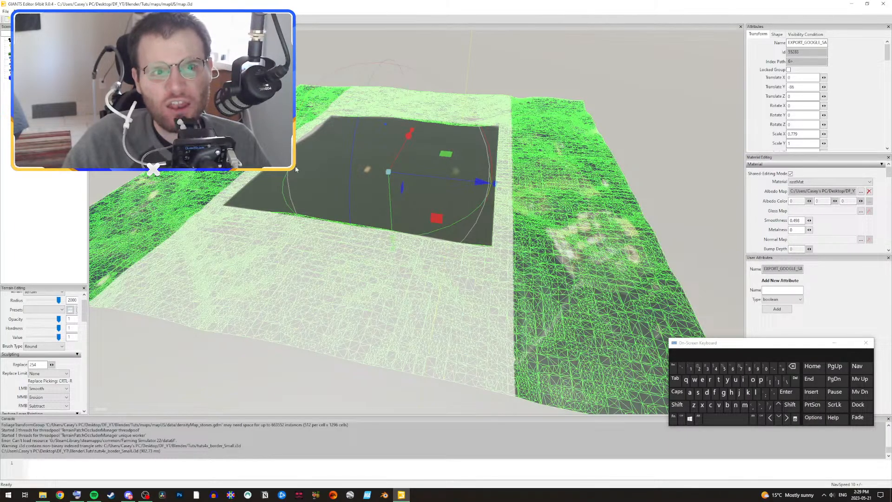
Step: View the terrain and surrounding border from ground level in First Person Mode, and leave that mode
right_drag(521, 266, 197, 215)
key(w)
click(191, 154)
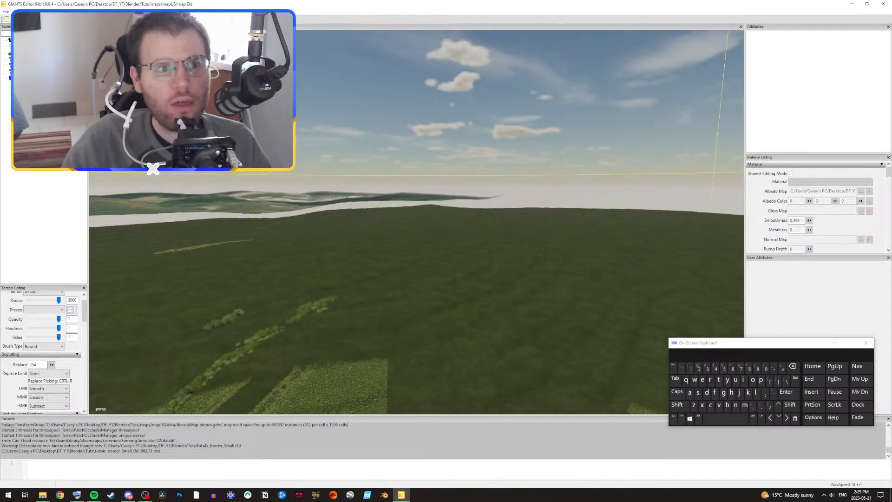
key(shift+f)
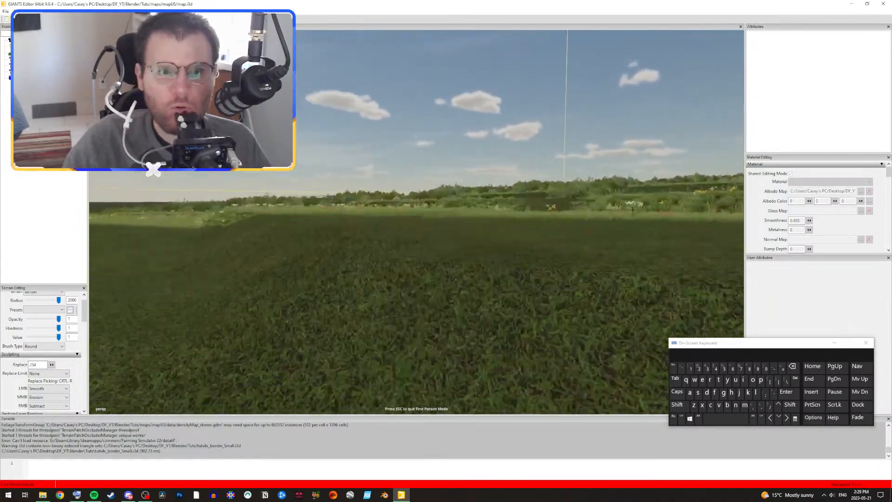
key(shift+w)
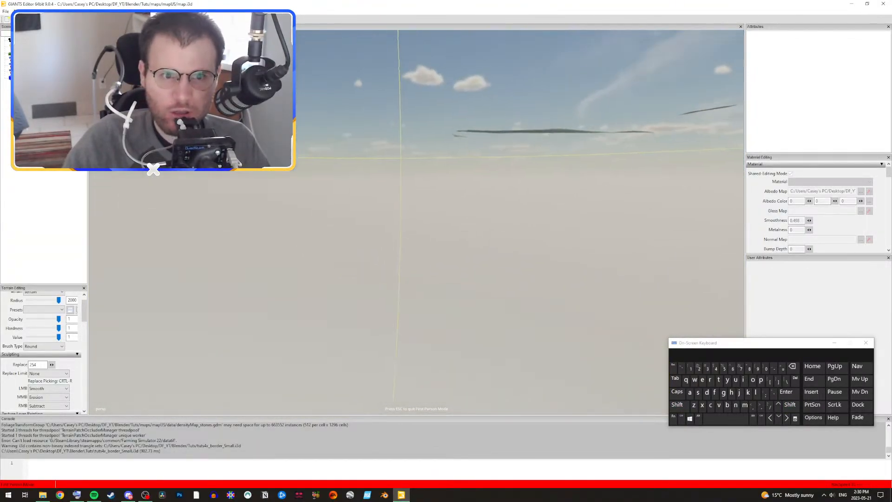
key(Escape)
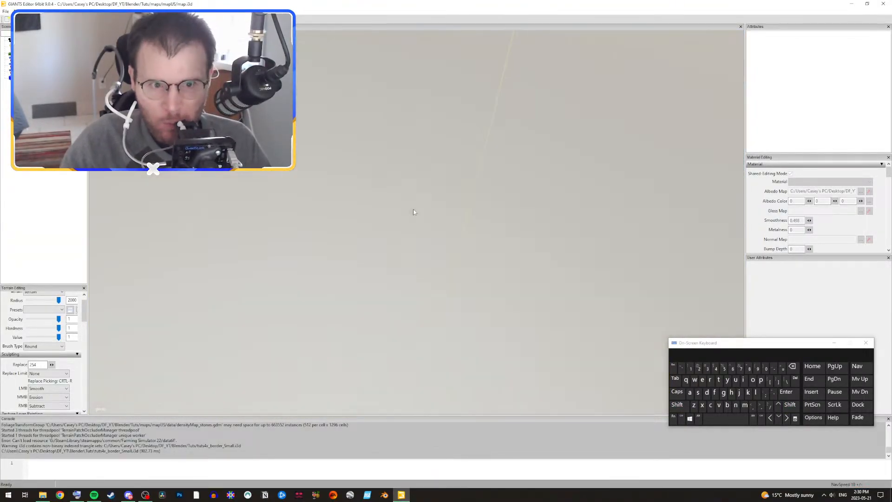
Step: Save the map scene with the textured border mesh in place
shift+scroll(414, 223, down, 1)
shift+scroll(414, 224, down, 5)
shift+drag(414, 224, 393, 191)
shift+scroll(467, 177, down, 3)
shift+scroll(467, 176, down, 5)
shift+scroll(416, 191, down, 3)
shift+scroll(380, 187, down, 3)
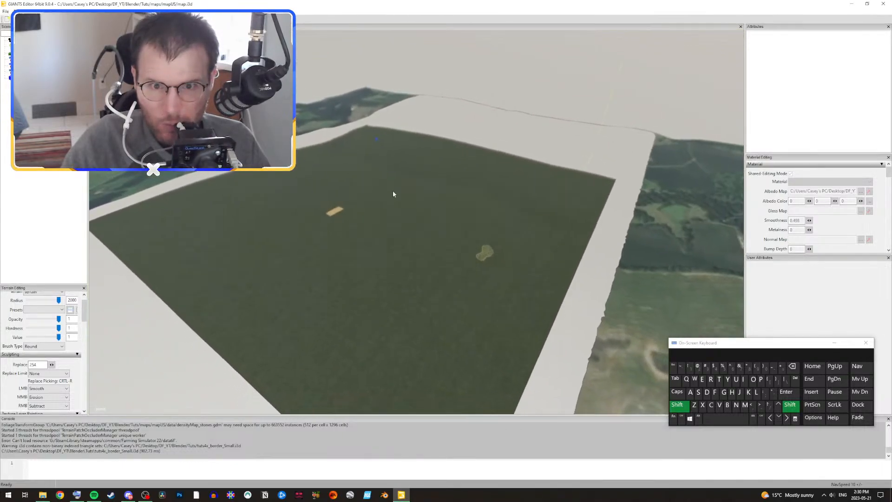
shift+scroll(393, 191, down, 3)
click(5, 11)
click(6, 43)
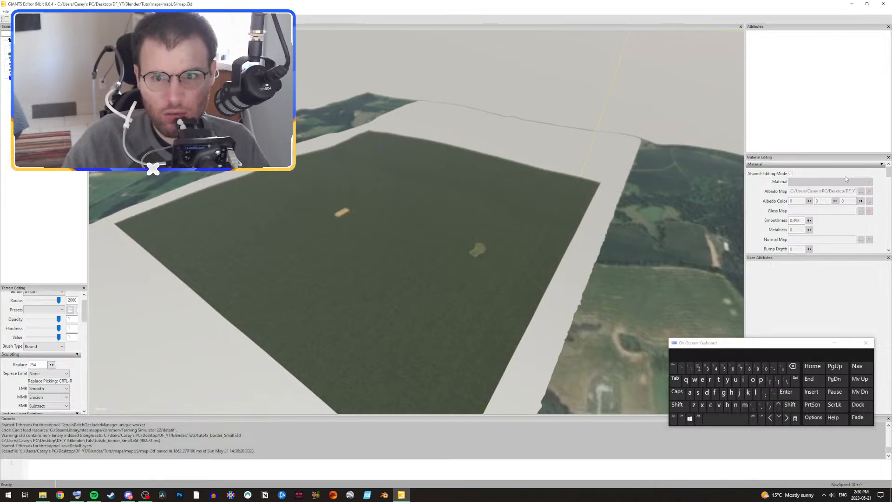
Step: Select the border mesh and check the full file path of its material's Albedo Map
click(689, 197)
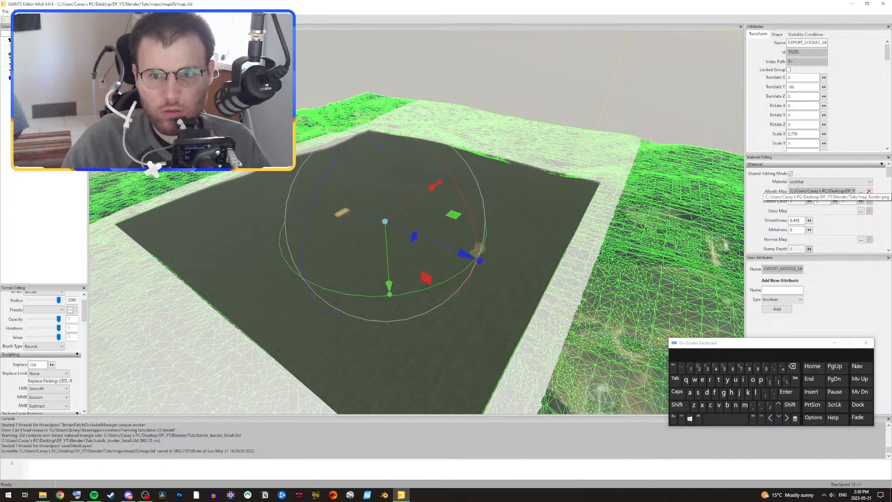
drag(793, 191, 846, 192)
click(793, 192)
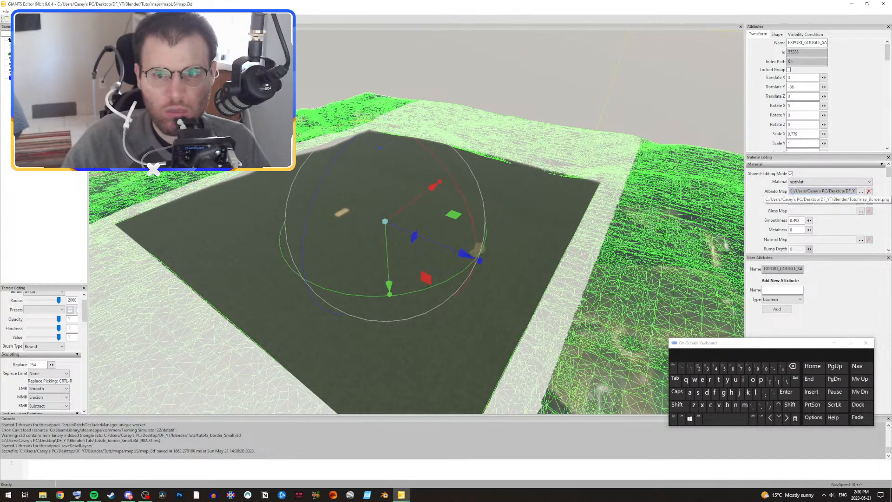
drag(791, 191, 881, 210)
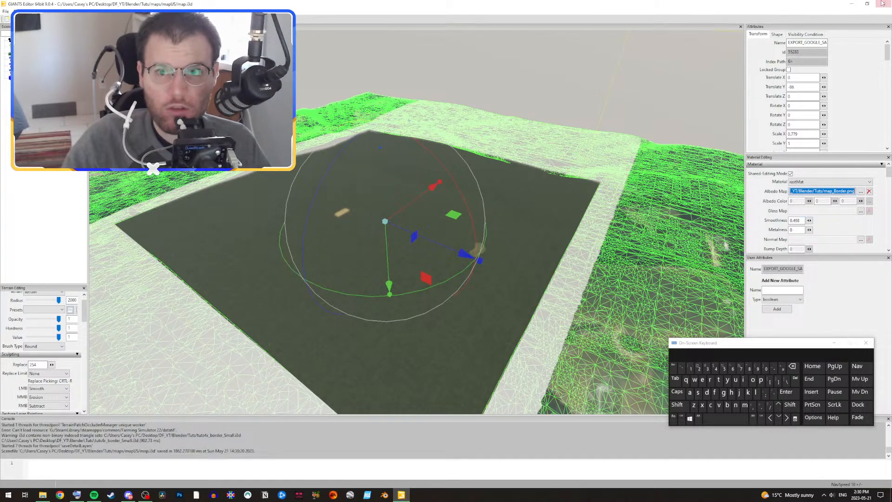
Step: Close GIANTS Editor without saving further changes and open the Tuts folder in File Explorer
click(851, 3)
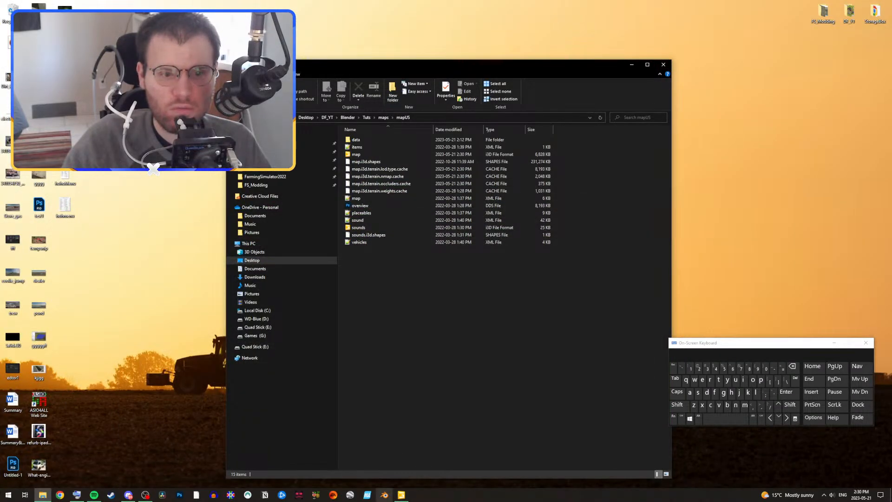
click(401, 494)
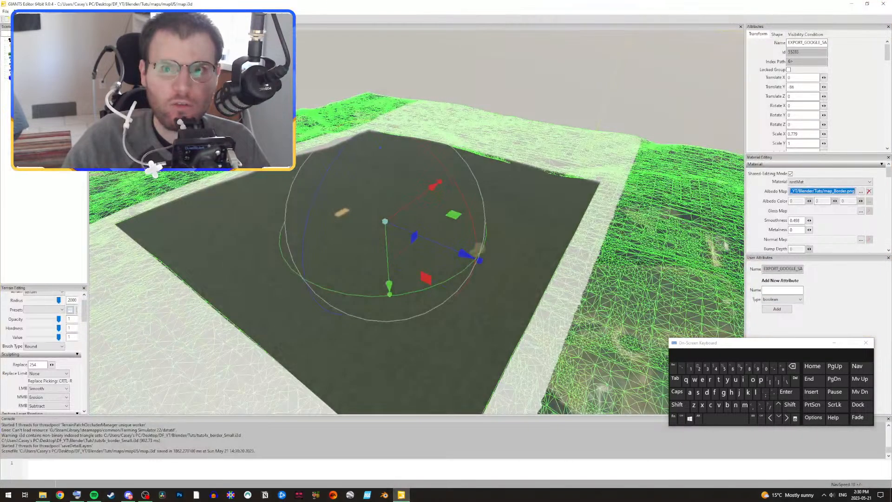
click(883, 4)
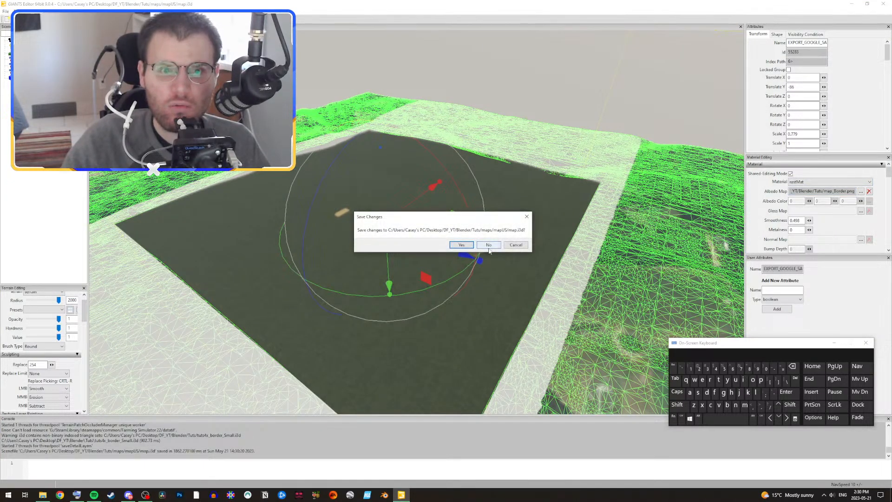
click(488, 245)
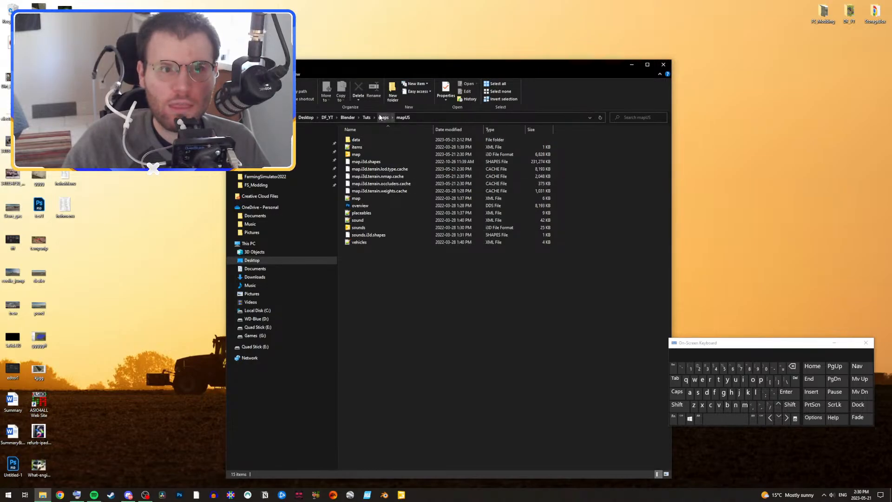
click(382, 117)
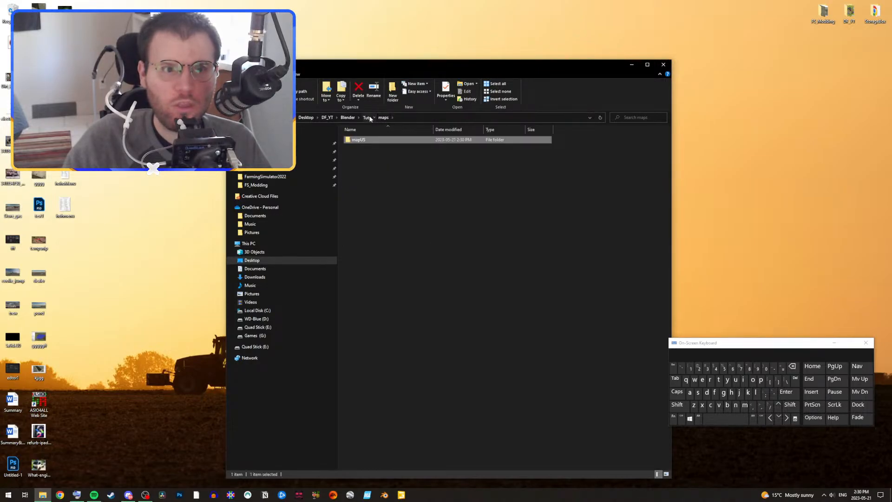
click(367, 117)
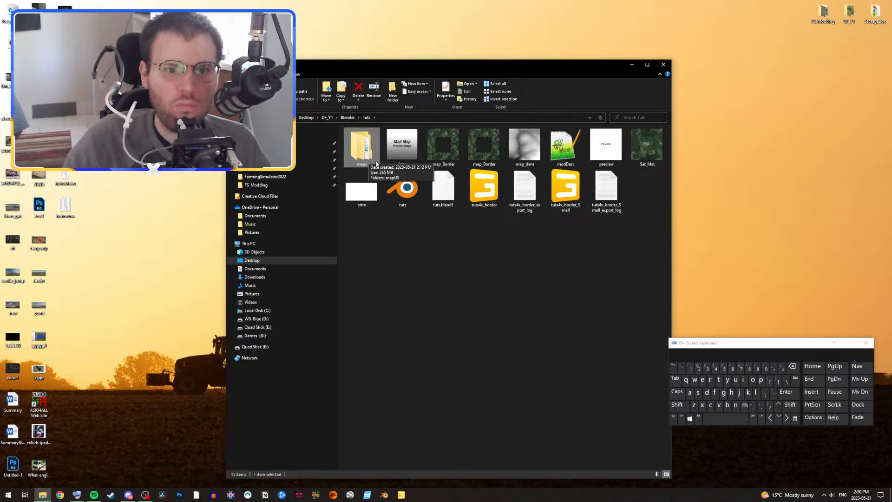
Step: Open tuts4x_border_Small.i3d from the Tuts folder in Notepad++ for text editing
right_click(561, 192)
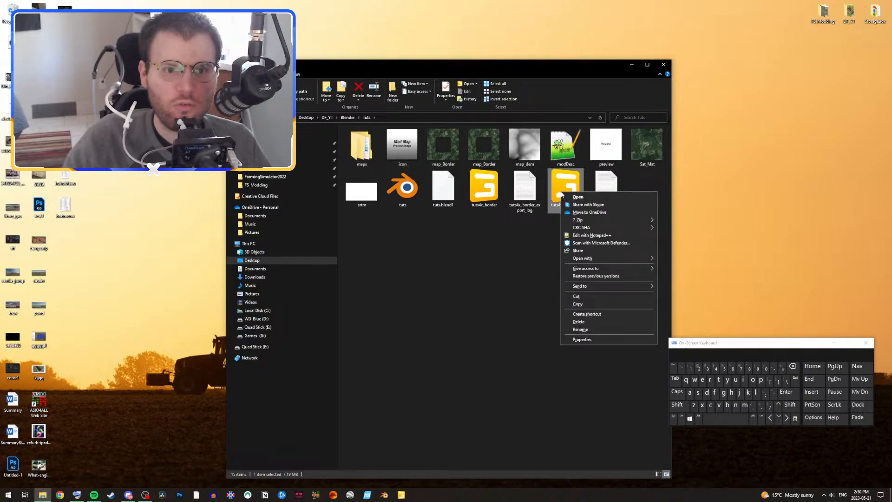
click(592, 236)
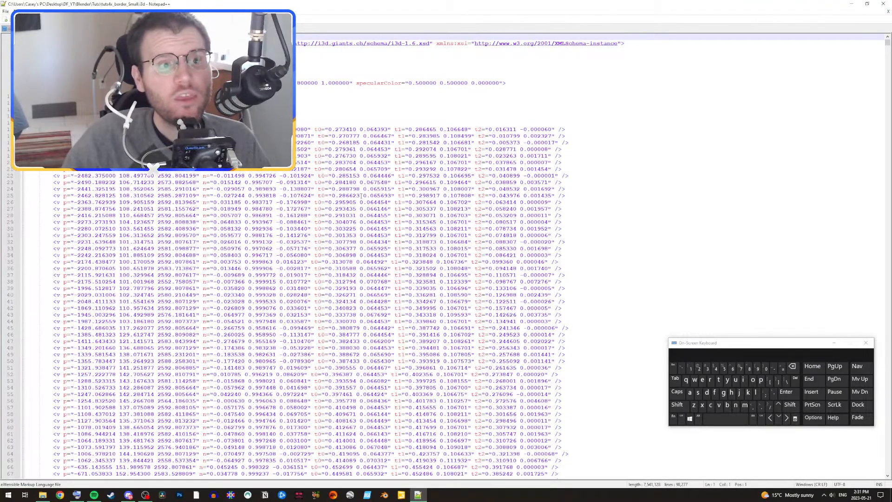
drag(698, 344, 247, 211)
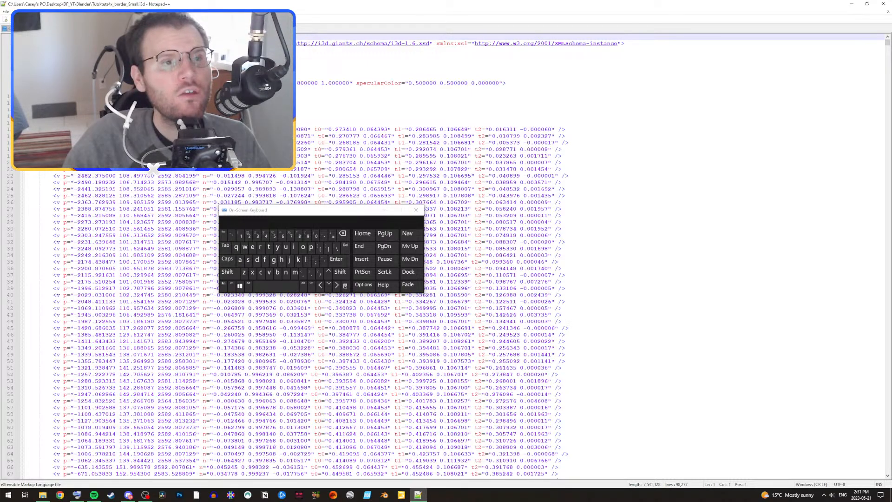
Step: Replace the texture filename in the Files section with the full path to map_Border.png in the Tuts folder, and save the file
click(123, 63)
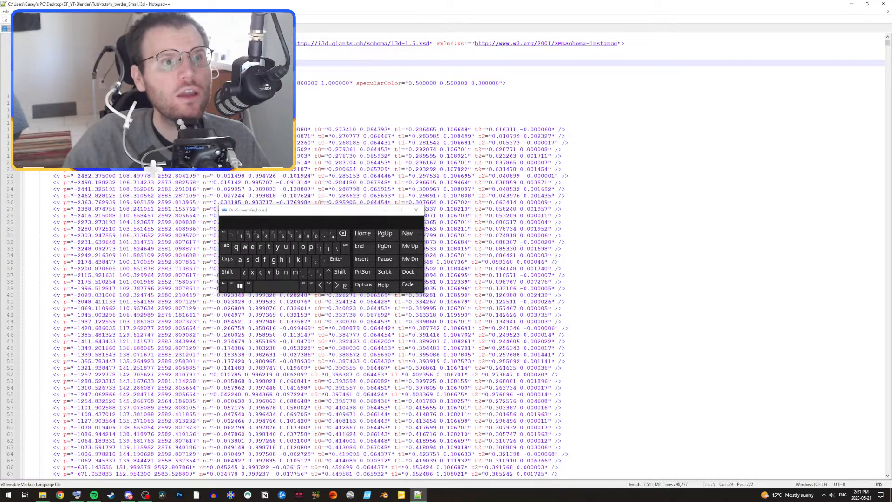
click(343, 240)
click(343, 241)
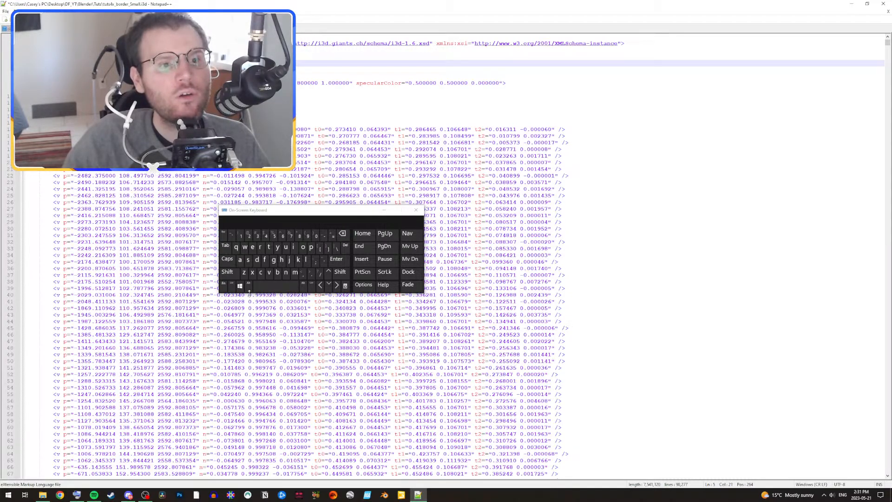
click(231, 286)
click(268, 276)
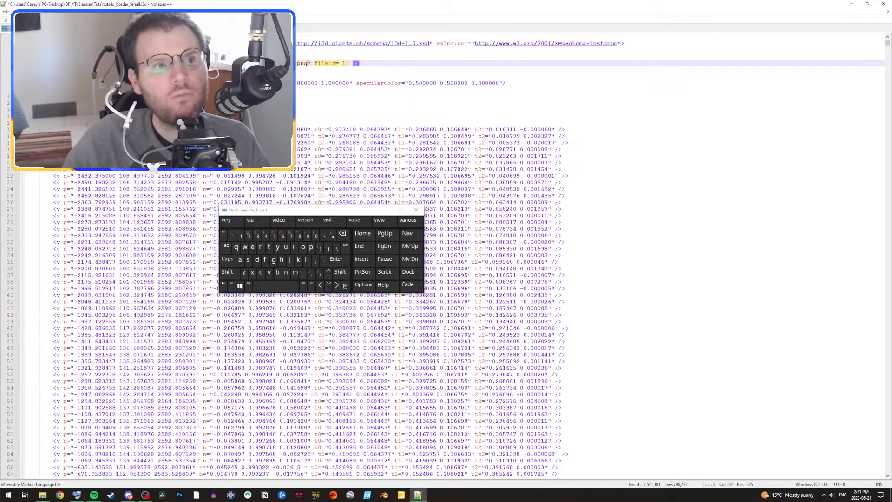
click(74, 103)
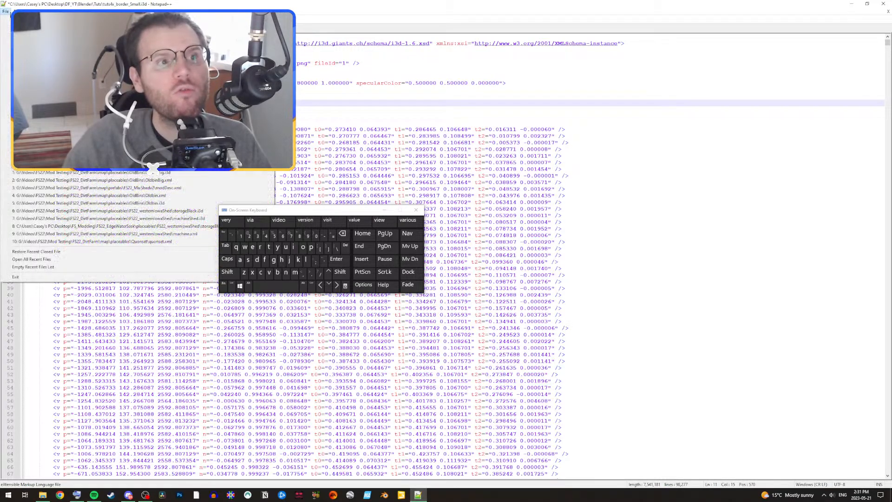
click(5, 11)
click(46, 66)
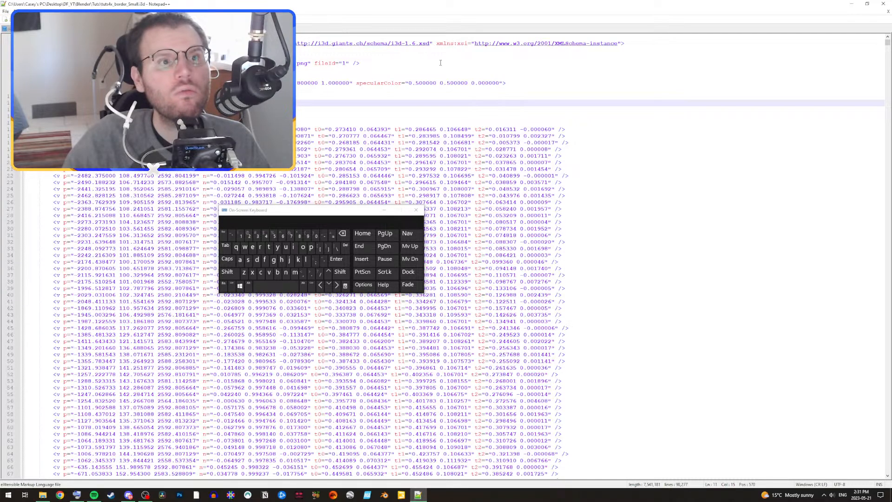
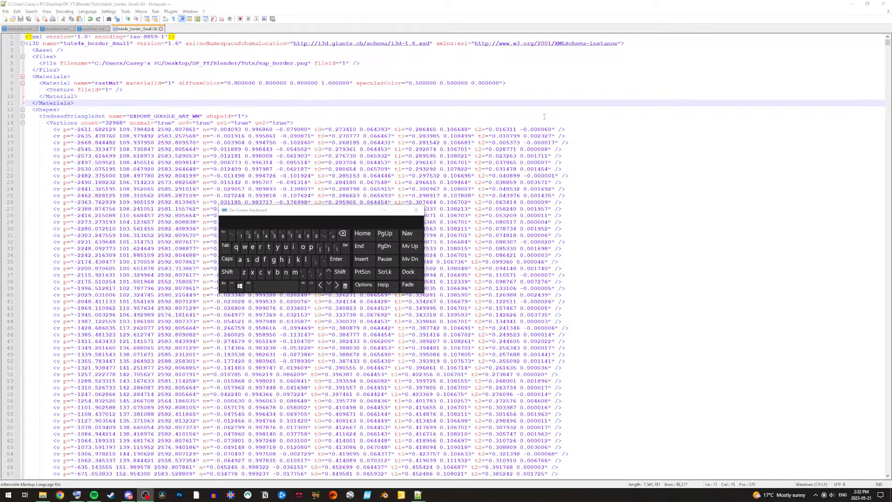
Step: Open the map i3d file from Tuts/maps/mapUS in GIANTS Editor and dismiss the welcome window
click(851, 3)
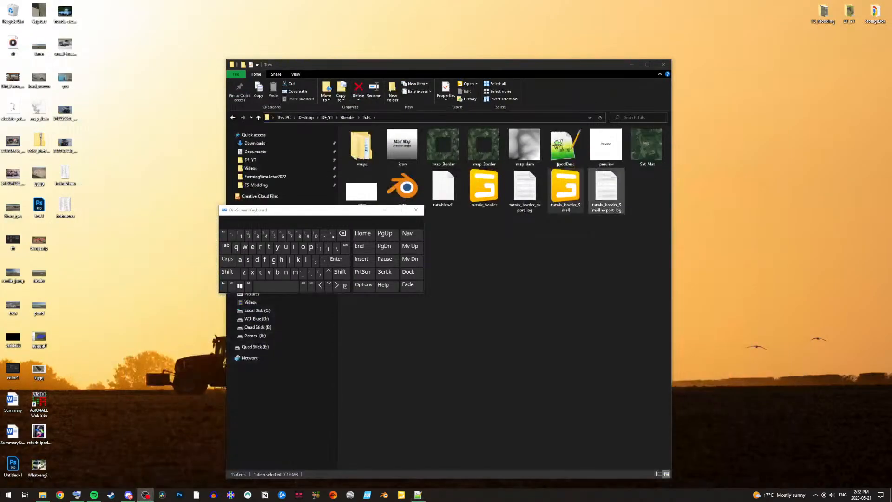
drag(357, 212, 826, 360)
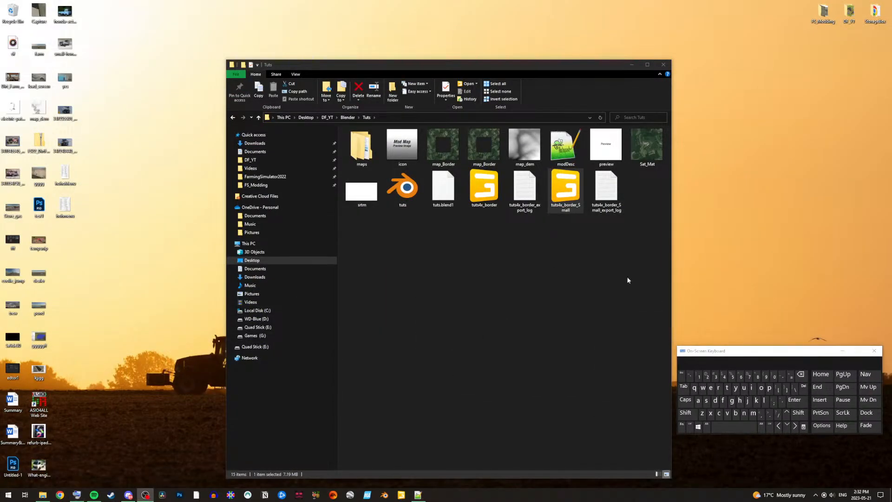
double_click(374, 163)
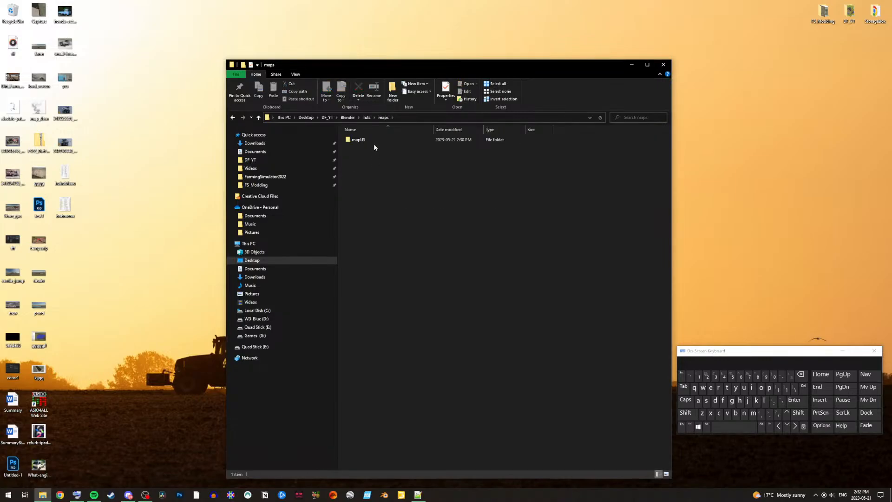
double_click(372, 141)
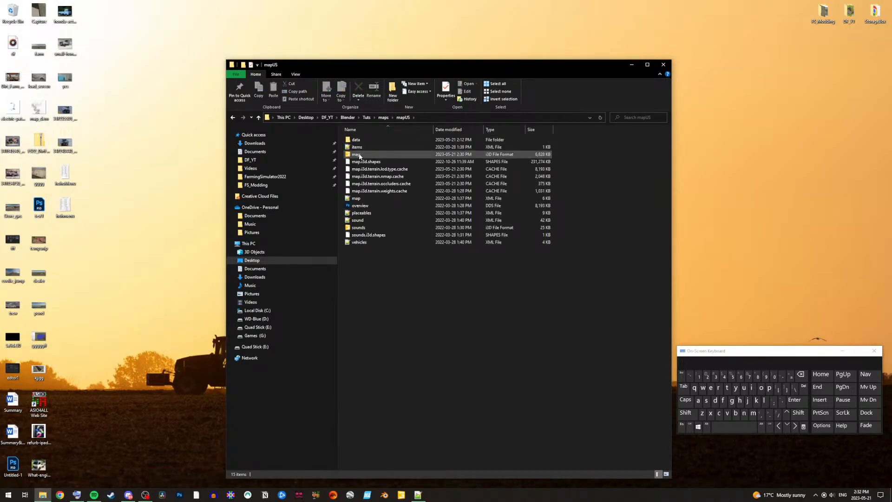
click(359, 155)
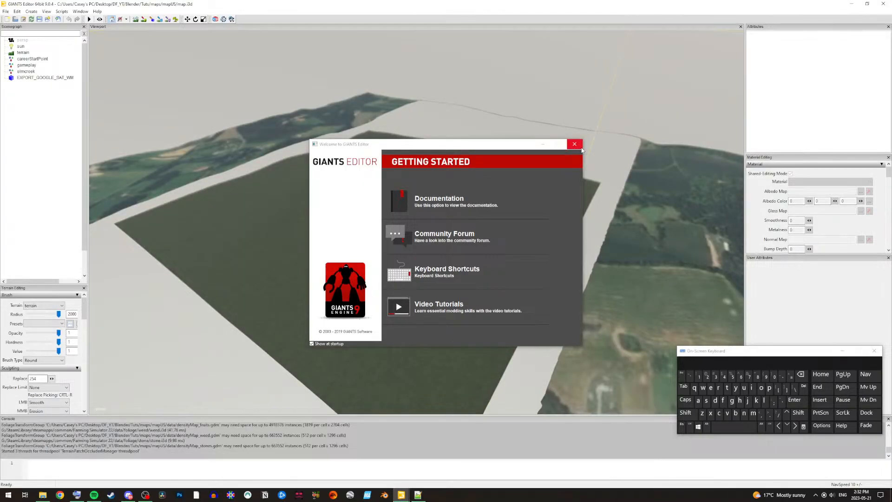
click(575, 144)
Step: Select the border mesh and look through its material, shape, visibility condition and transform attributes
click(564, 315)
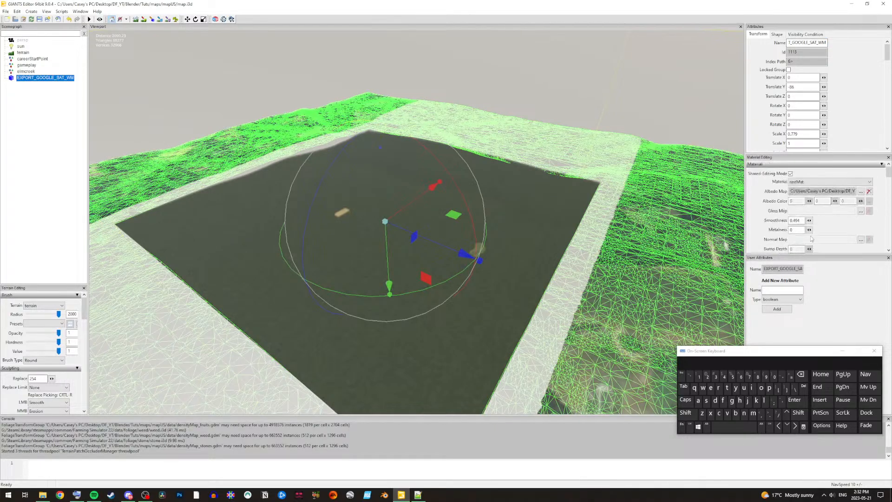
mouse_move(889, 173)
mouse_down()
mouse_move(889, 181)
mouse_move(889, 168)
mouse_up()
click(782, 35)
click(796, 35)
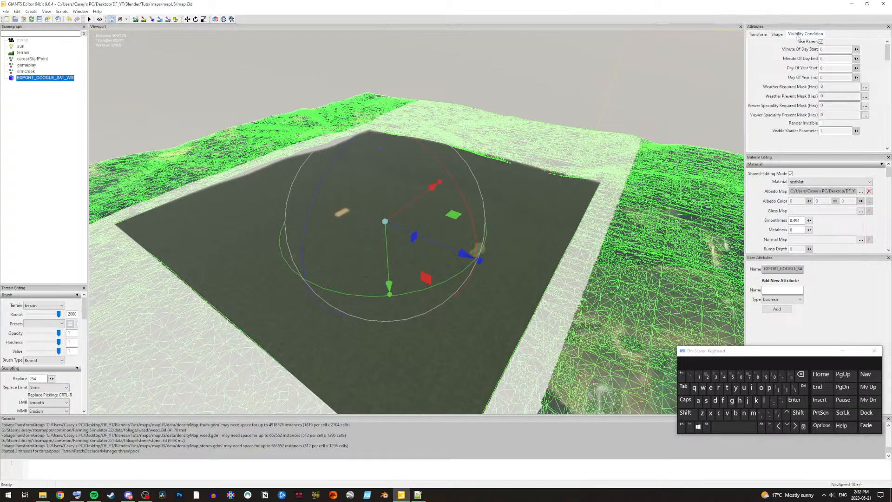
click(777, 35)
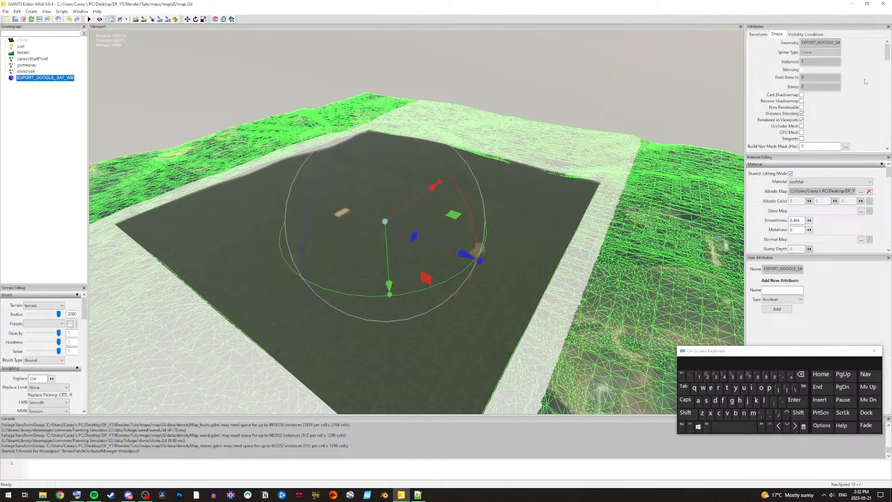
drag(888, 56, 885, 45)
click(764, 35)
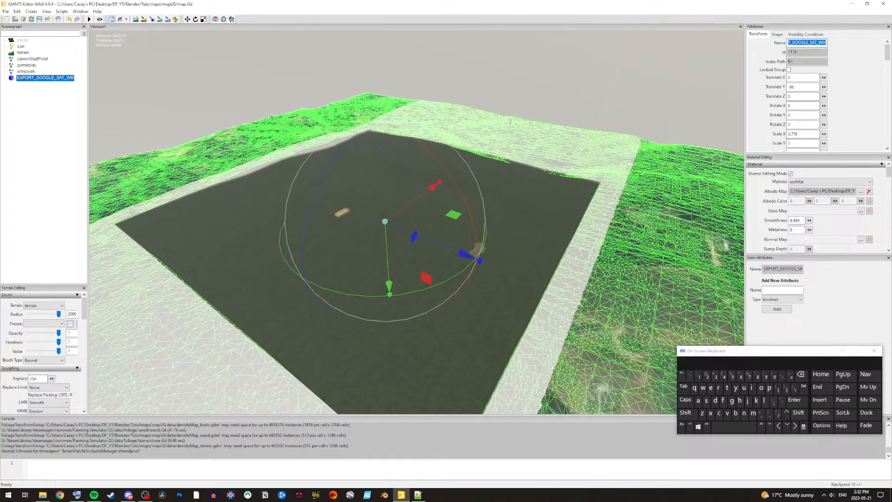
Step: Deselect the border mesh and inspect the terrain and its surrounding textured border from several angles
click(508, 109)
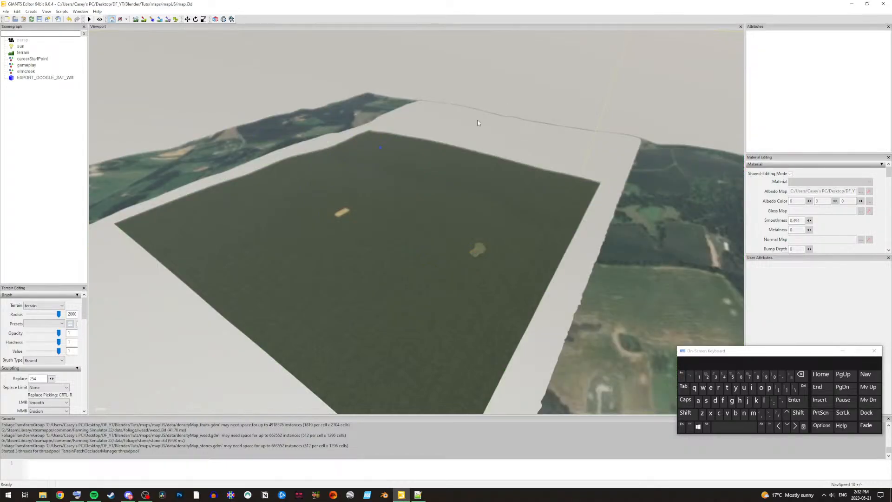
right_drag(368, 170, 326, 157)
key(w)
key(a)
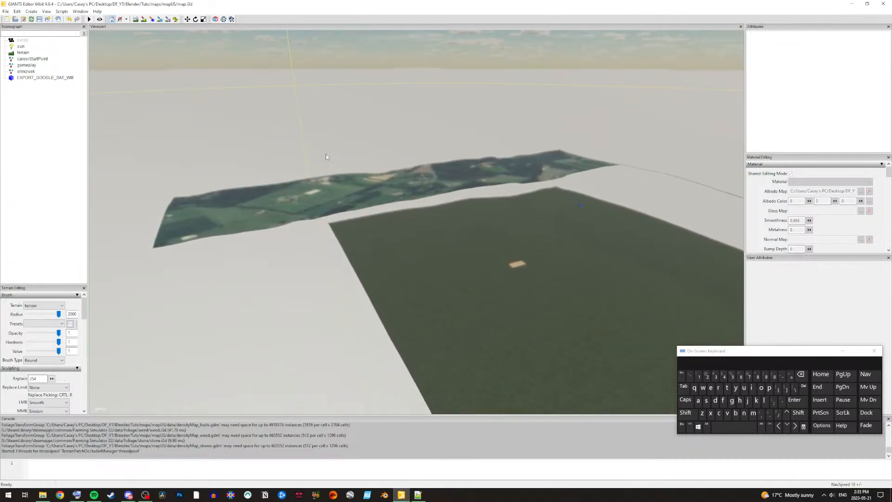
right_drag(326, 154, 407, 169)
key(w)
key(a)
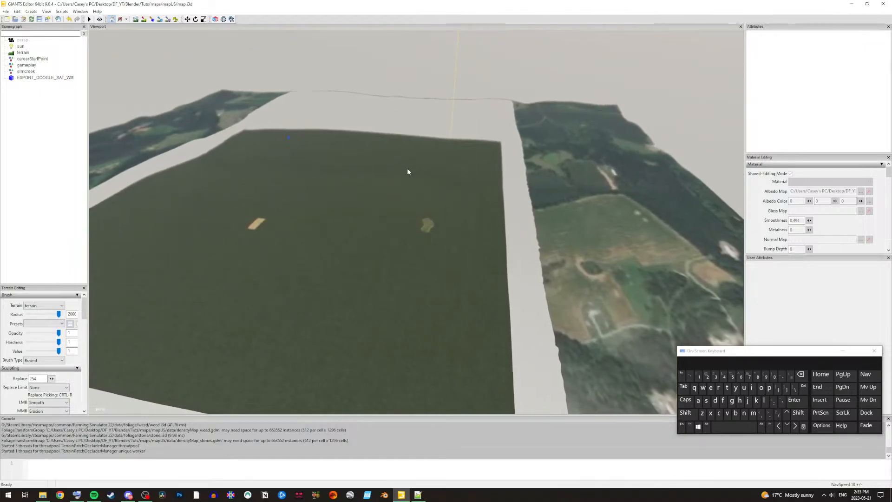
key(w)
key(a)
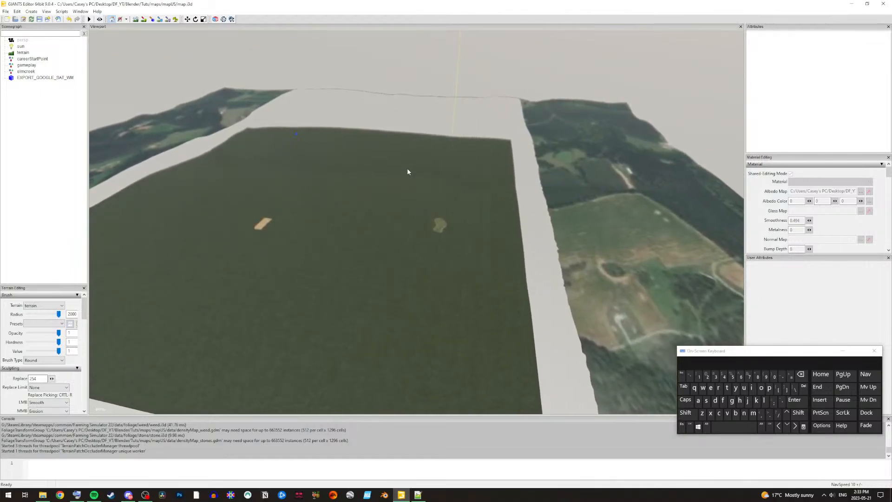
key(w)
key(a)
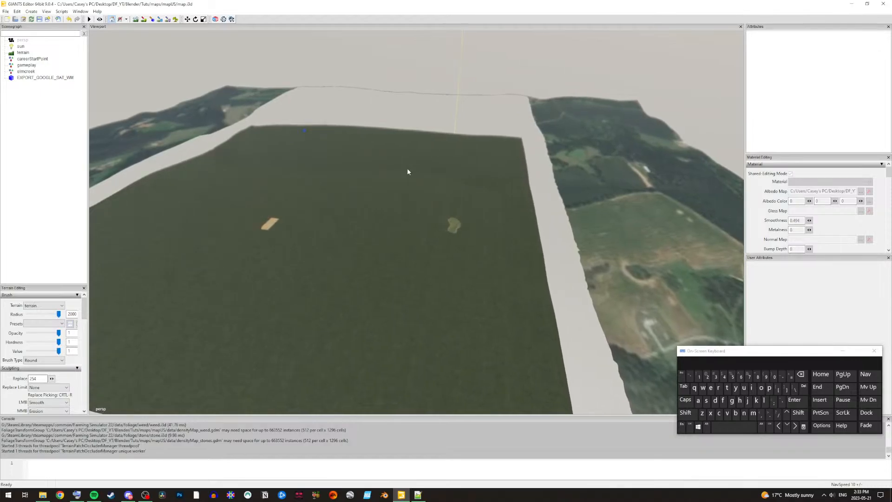
key(w)
key(a)
right_drag(407, 169, 457, 174)
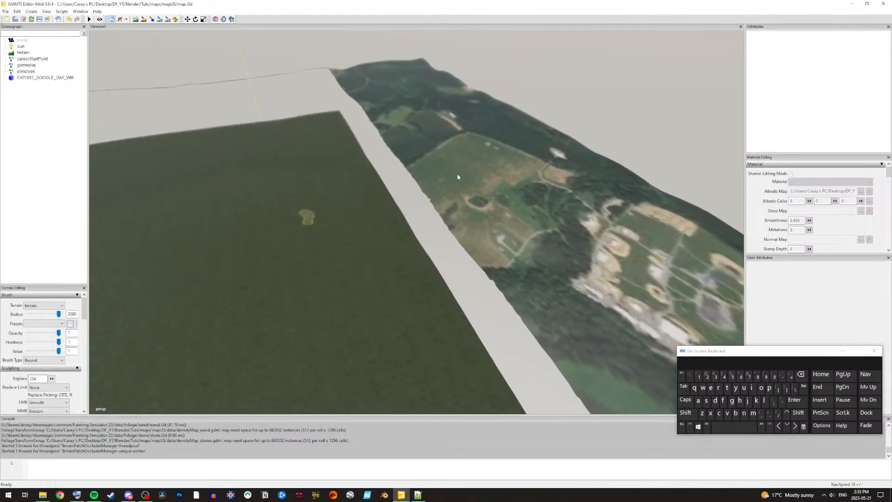
Step: Select the EXPORT_GOOGLE_SAT_WM mesh once more, and close GIANTS Editor without saving changes
click(59, 78)
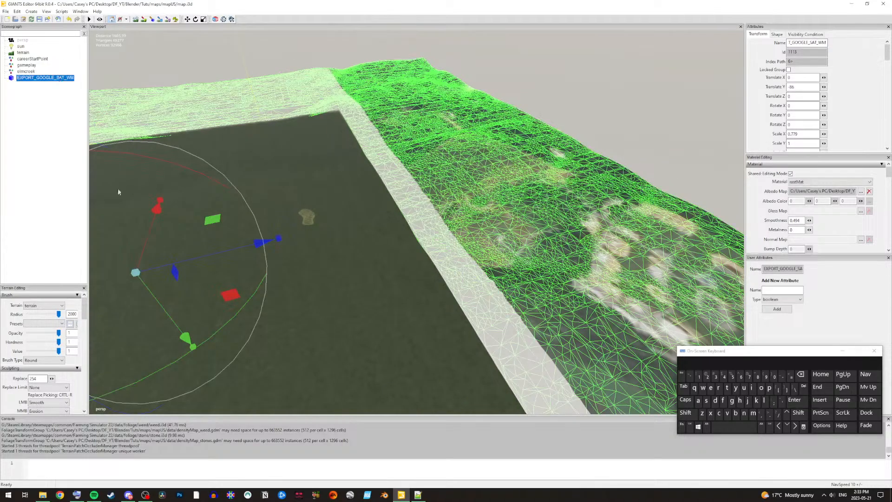
click(800, 290)
click(882, 3)
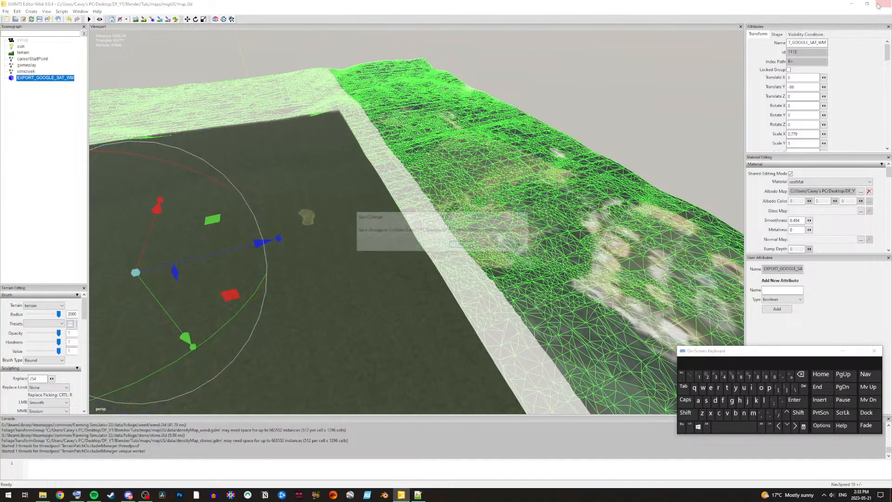
click(500, 244)
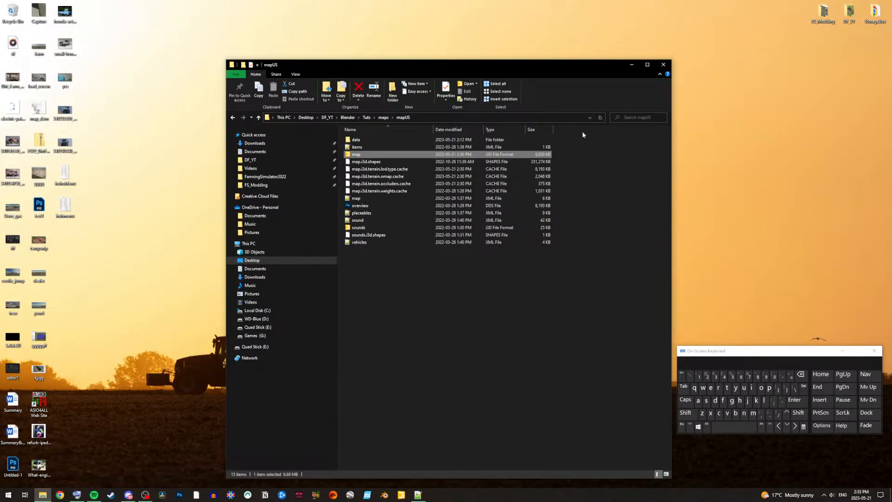
Step: Switch to the Steam library and launch Farming Simulator 22
click(633, 66)
click(110, 495)
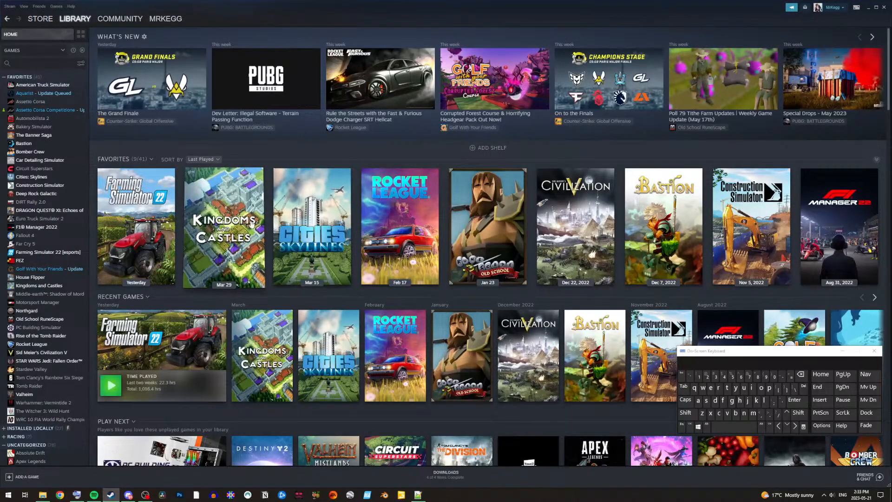
click(158, 232)
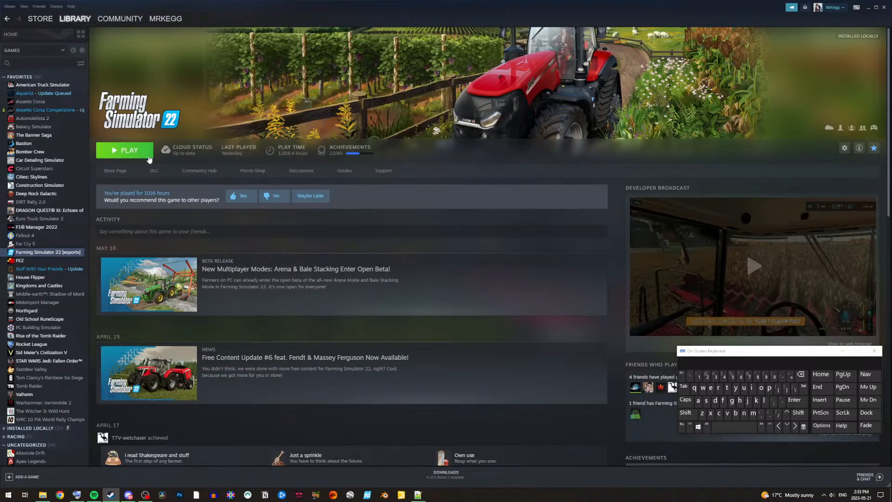
click(148, 156)
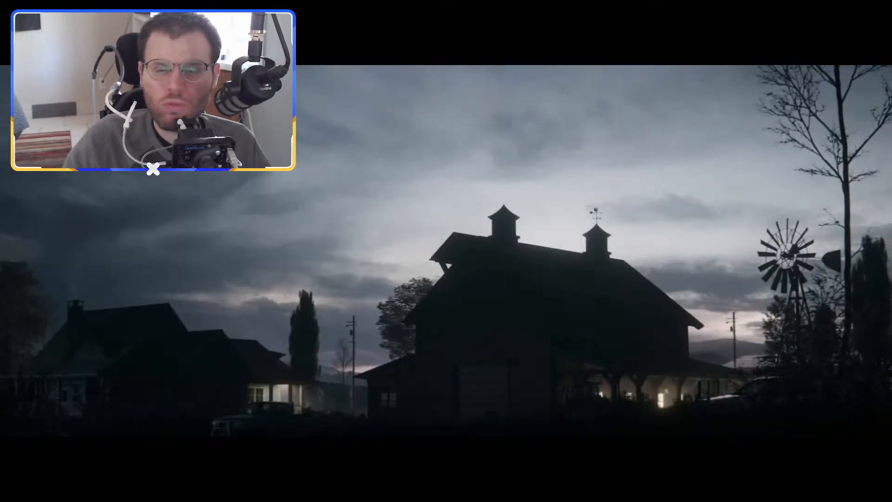
Step: Skip the intro, go to the career game saves and delete Game save 14
click(377, 459)
click(230, 386)
scroll(376, 414, down, 9)
scroll(376, 415, down, 5)
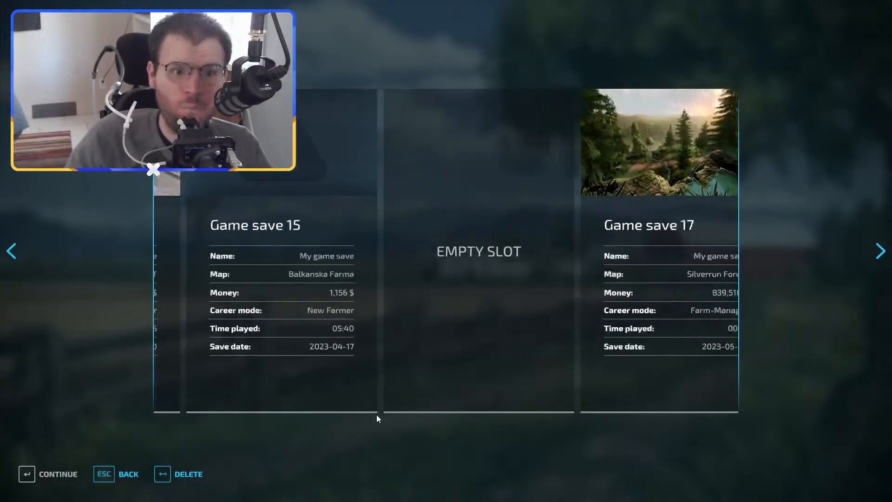
scroll(377, 415, up, 1)
click(279, 160)
key(BackSpace)
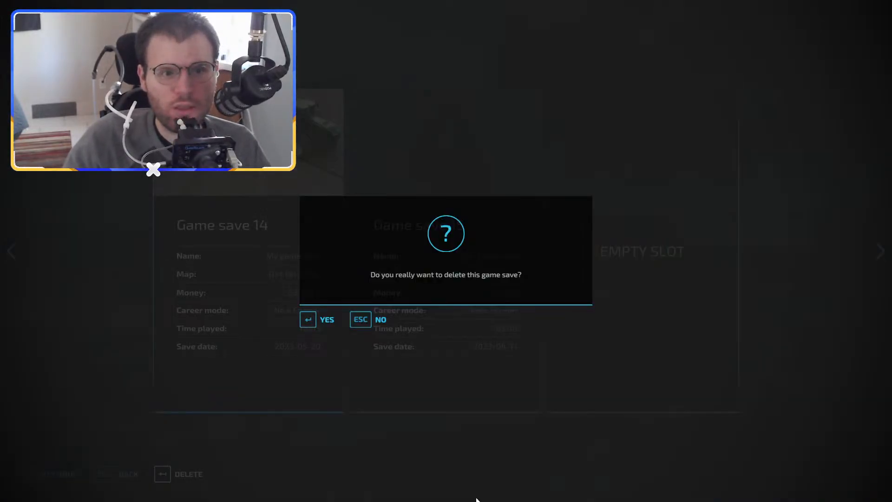
key(Return)
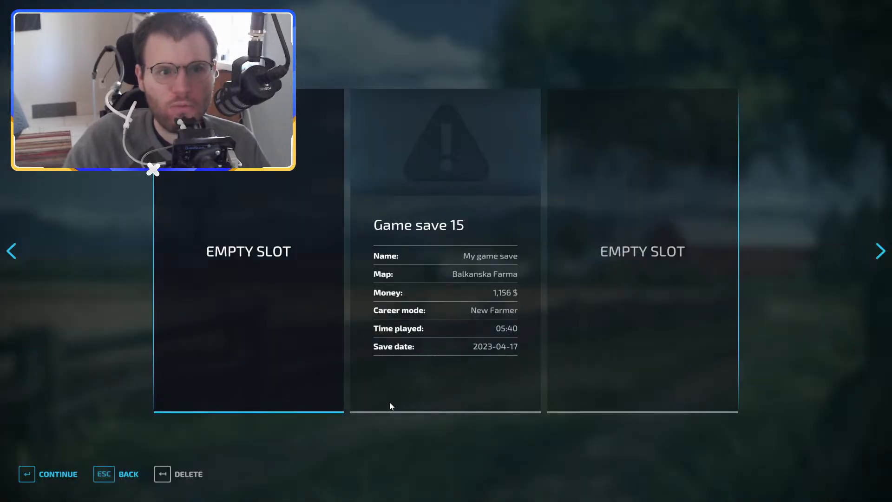
Step: Create a career game in the empty save slot with the Farm-Manager mode and the Dirt Farm, MT map
key(Return)
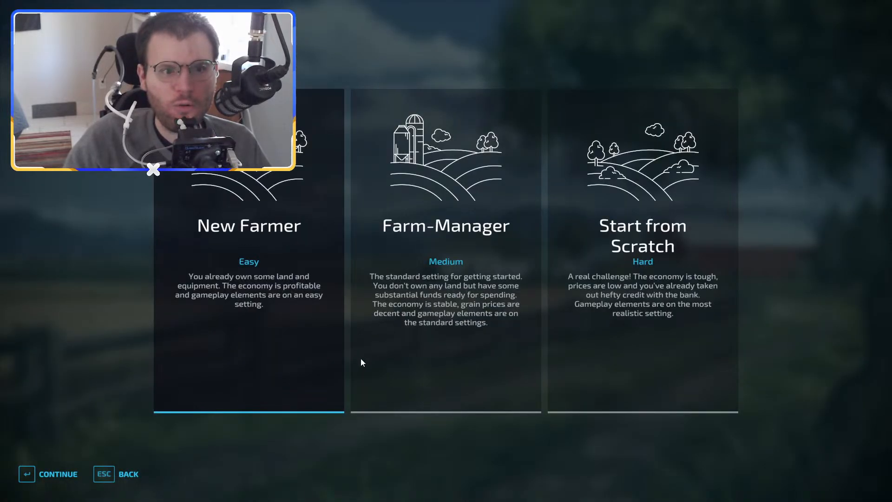
click(443, 385)
scroll(444, 385, down, 7)
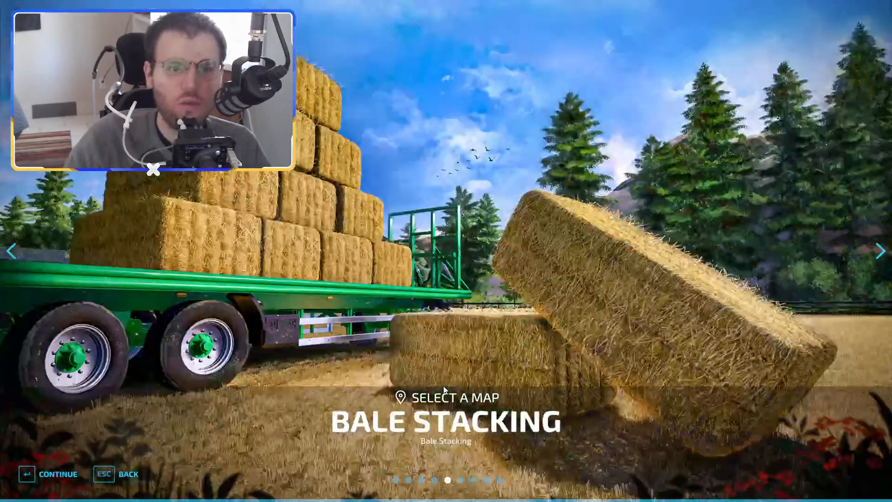
scroll(443, 386, up, 2)
scroll(443, 385, down, 2)
scroll(633, 459, up, 1)
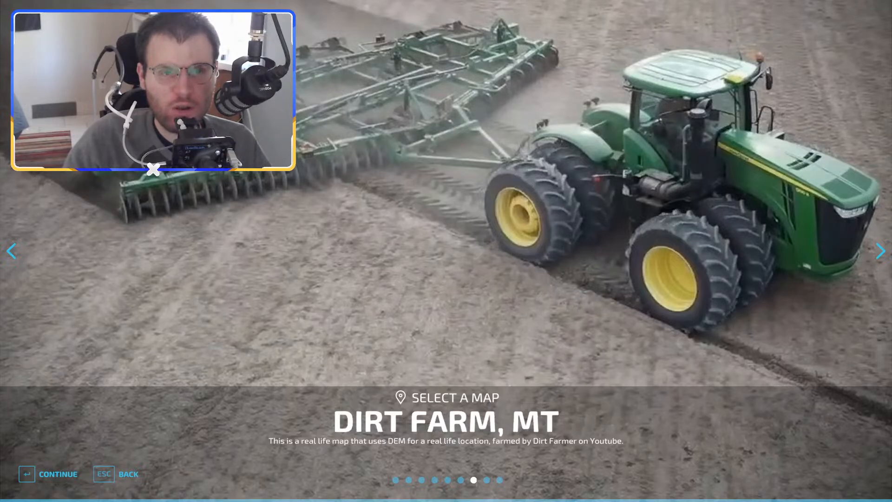
key(Return)
key(Return)
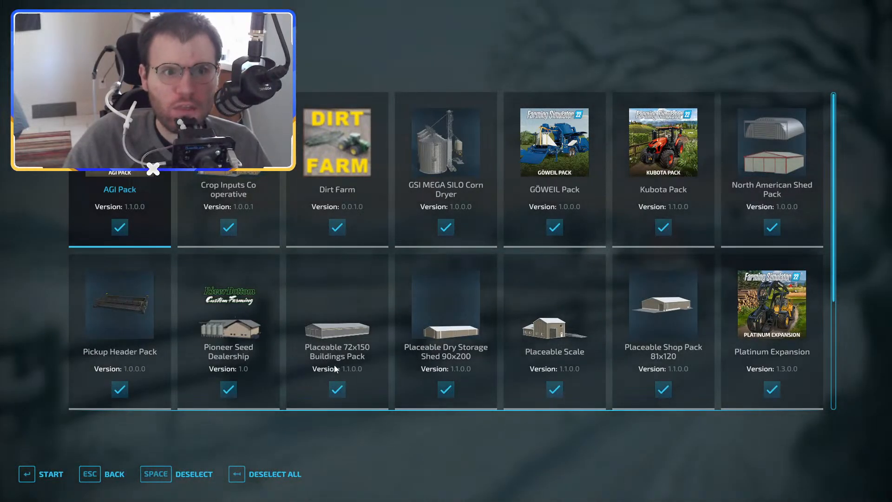
Step: Keep all listed mods enabled, start the Dirt Farm, MT game and skip the introduction
scroll(337, 369, down, 1)
scroll(544, 244, up, 1)
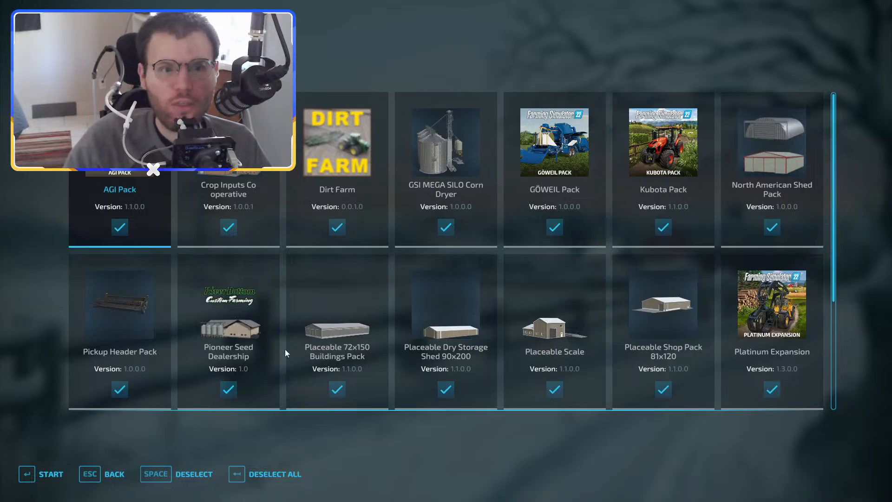
key(Return)
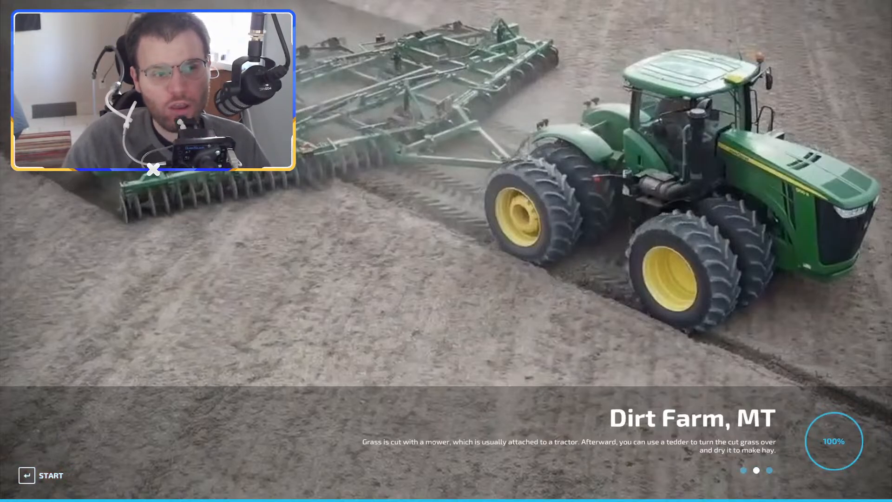
key(Return)
key(Escape)
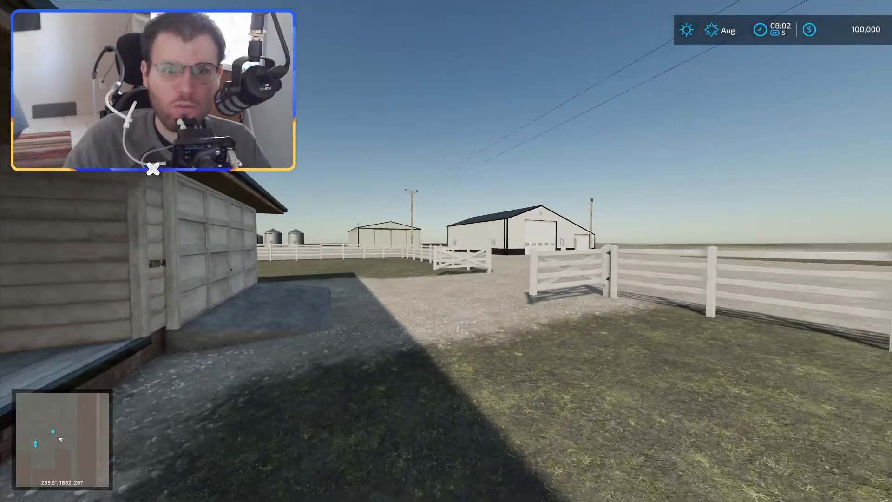
Step: Walk out through the yard gate, past the mailbox and along the fence to the gravel road
key(w)
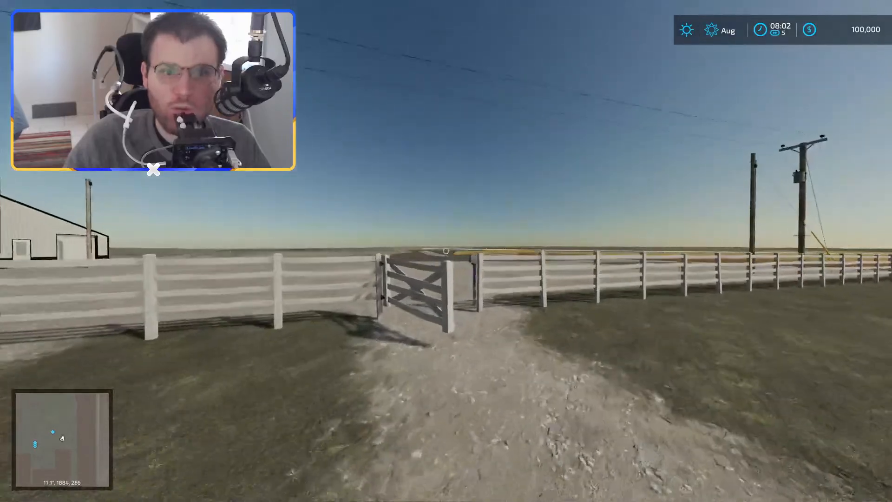
key(w)
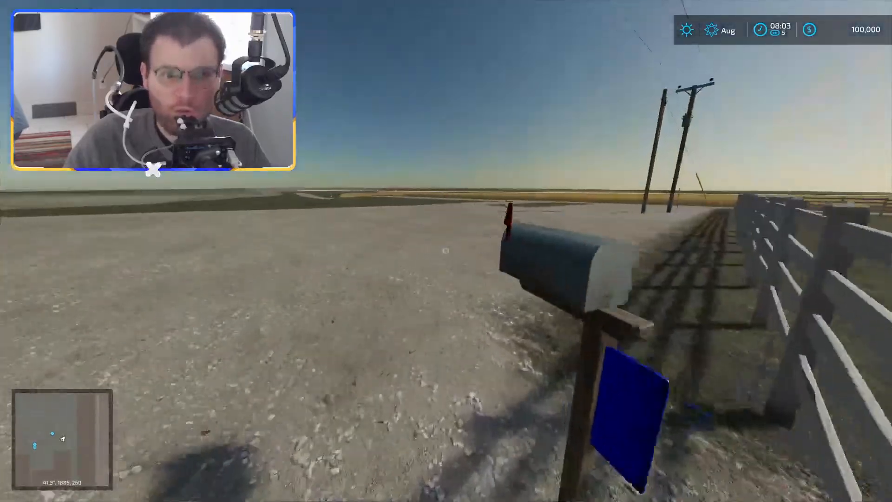
key(a)
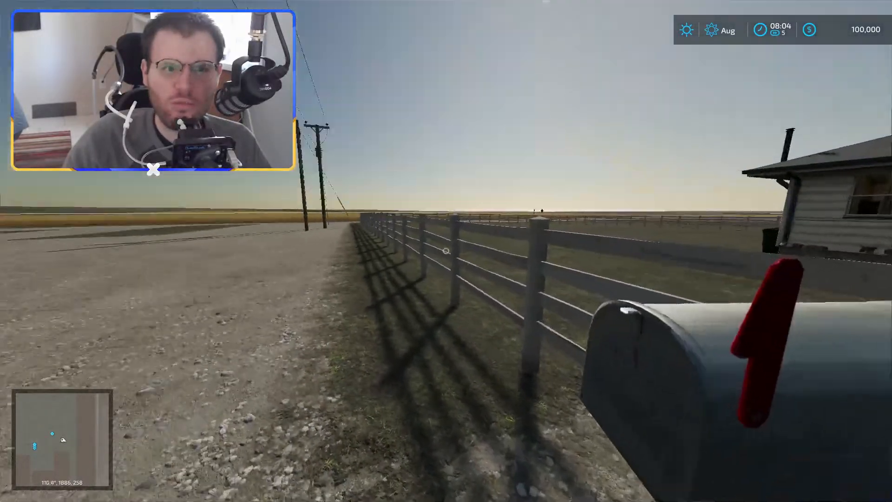
key(w)
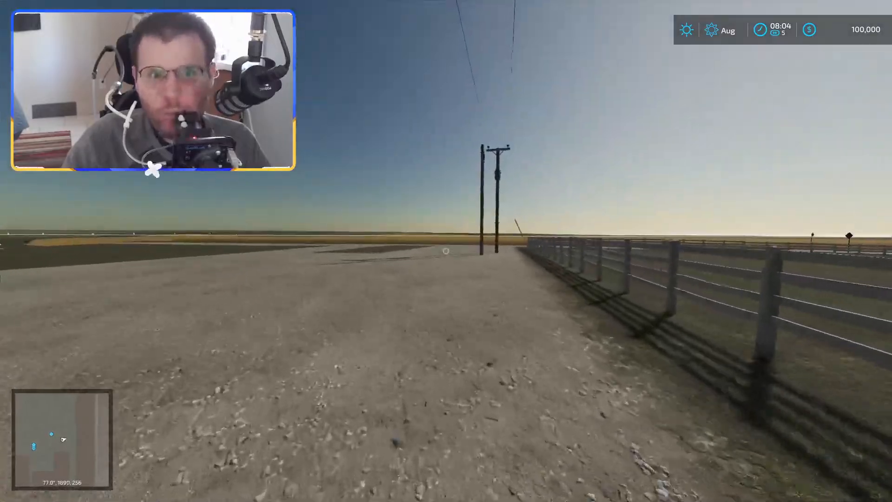
key(w)
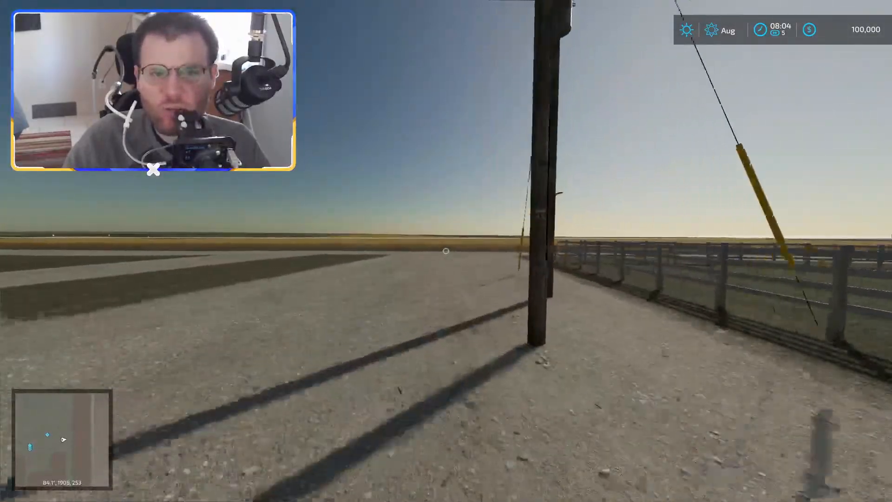
key(w)
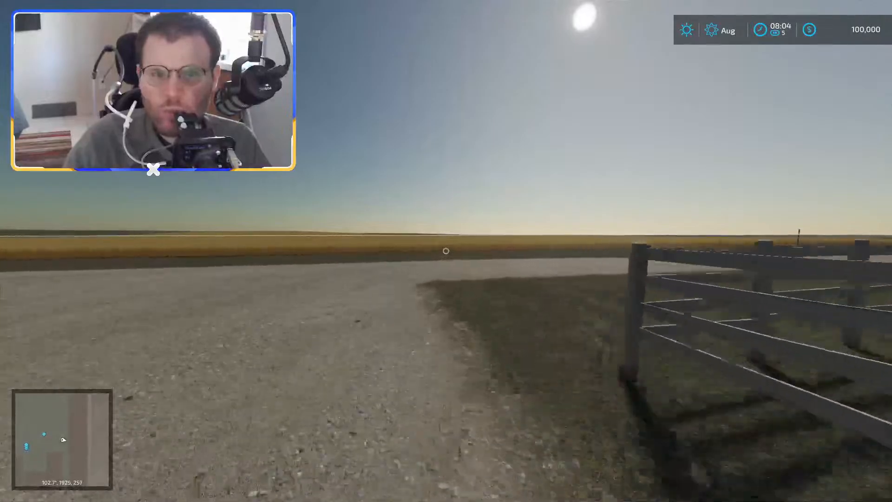
key(w)
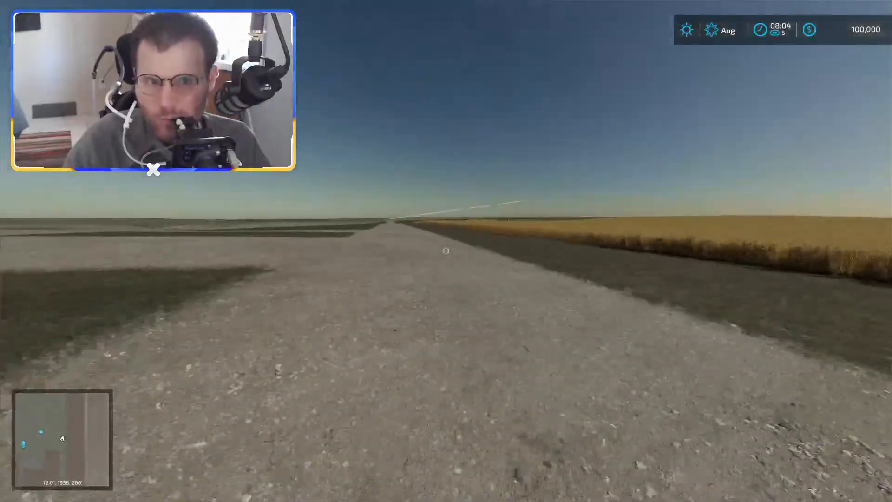
Step: Examine the gravel road, the crop field and the distant horizon around the road junction
key(w)
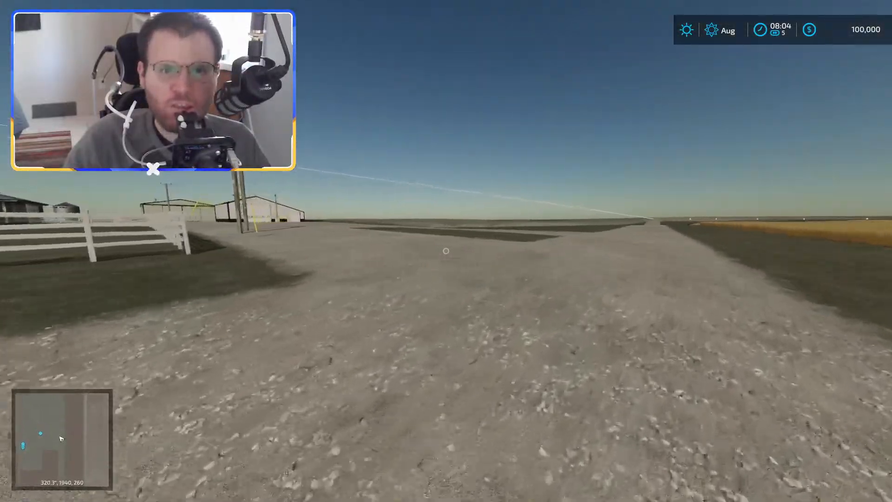
key(w)
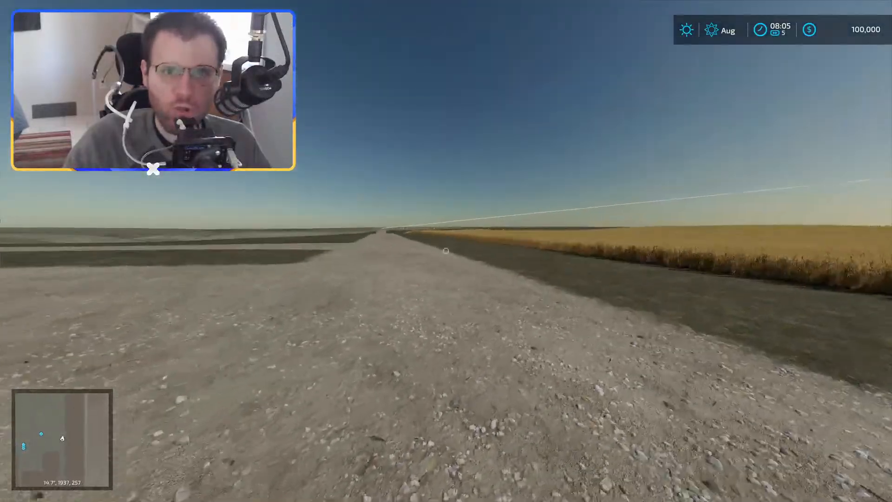
key(w)
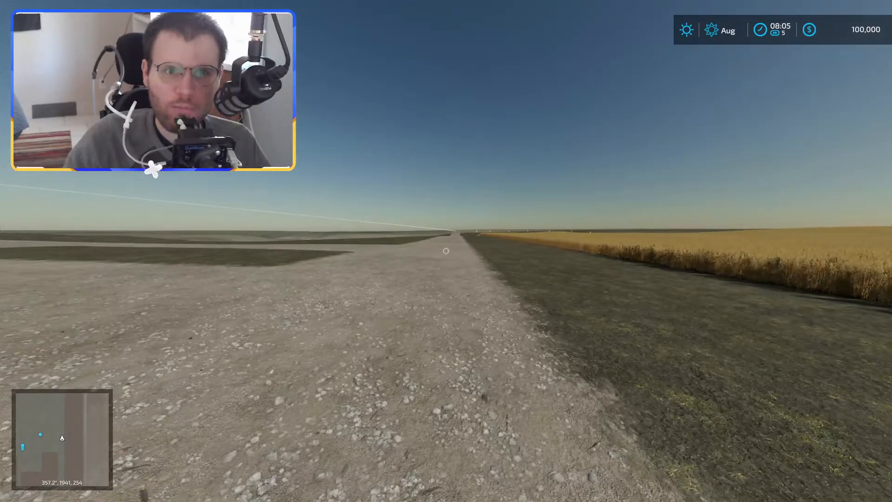
key(w)
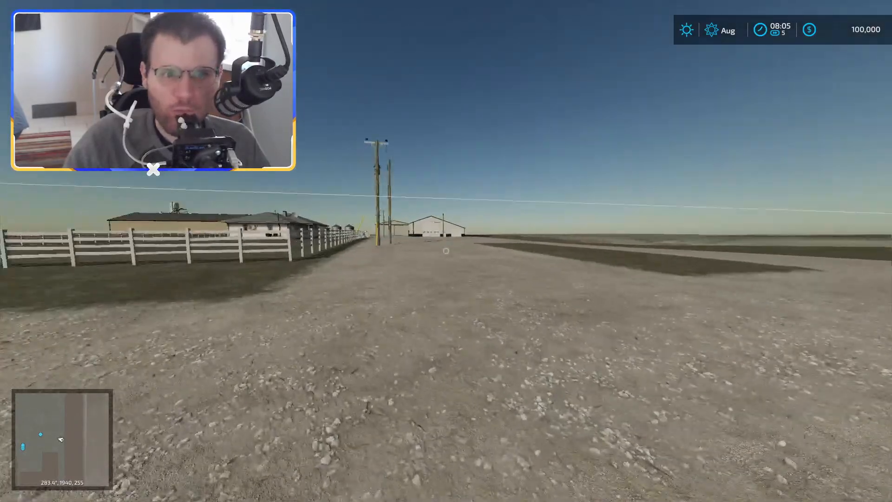
Step: Walk back along the fence past the utility poles to inspect the farmhouse and its gate
key(w)
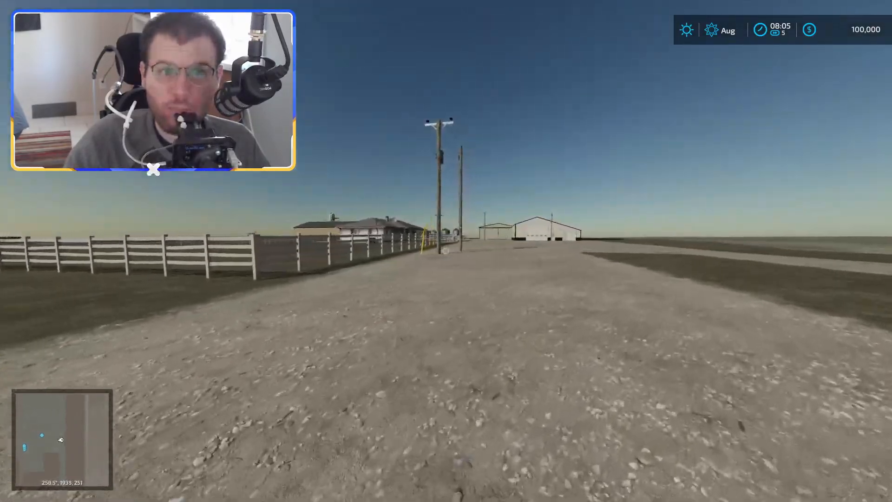
key(w)
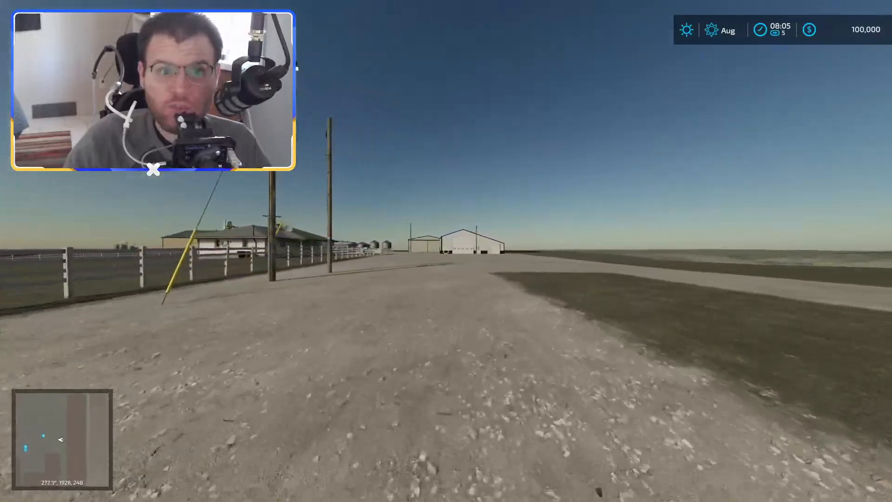
key(w)
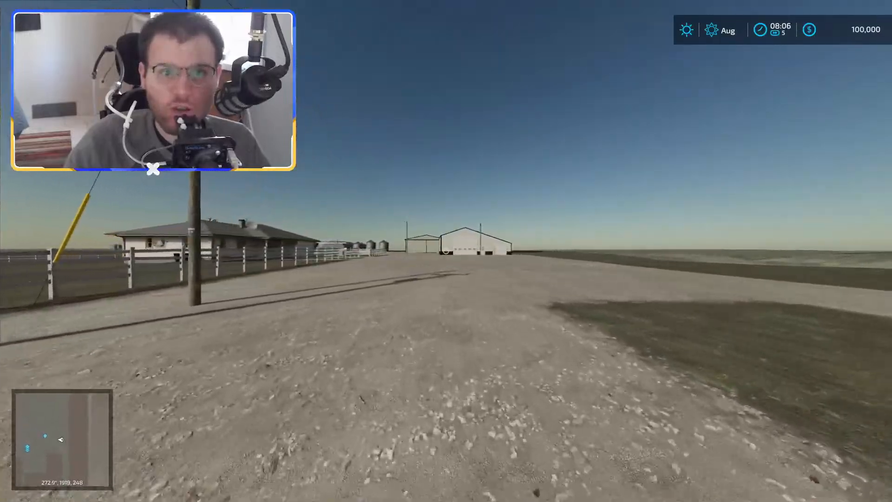
key(w)
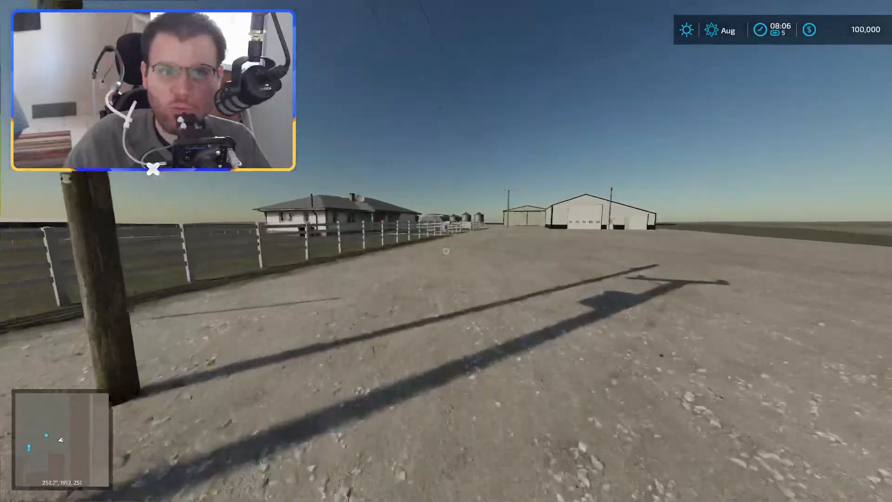
key(w)
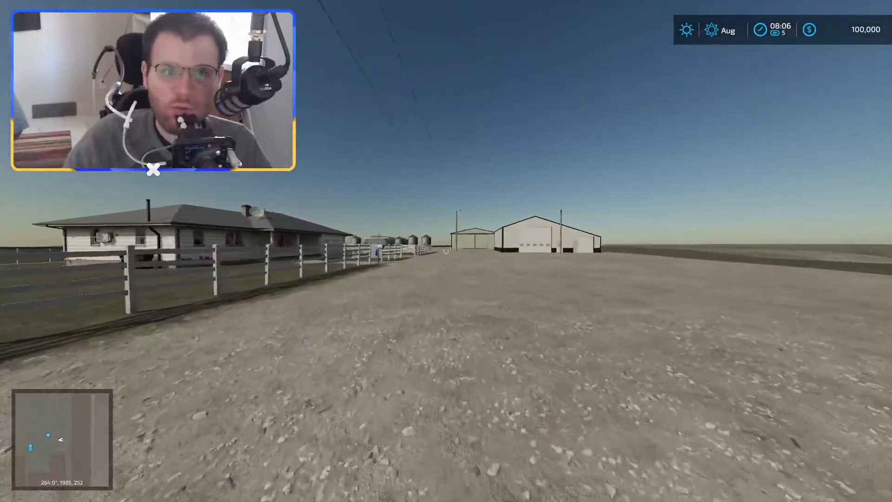
key(w)
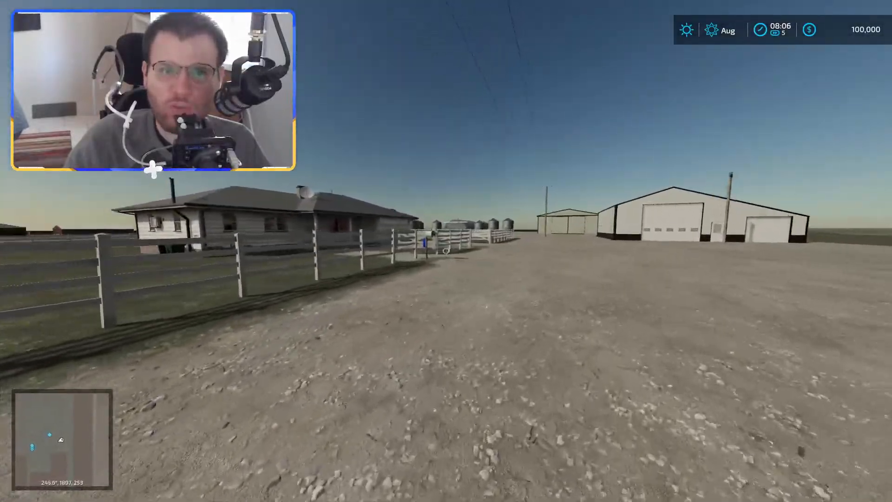
key(w)
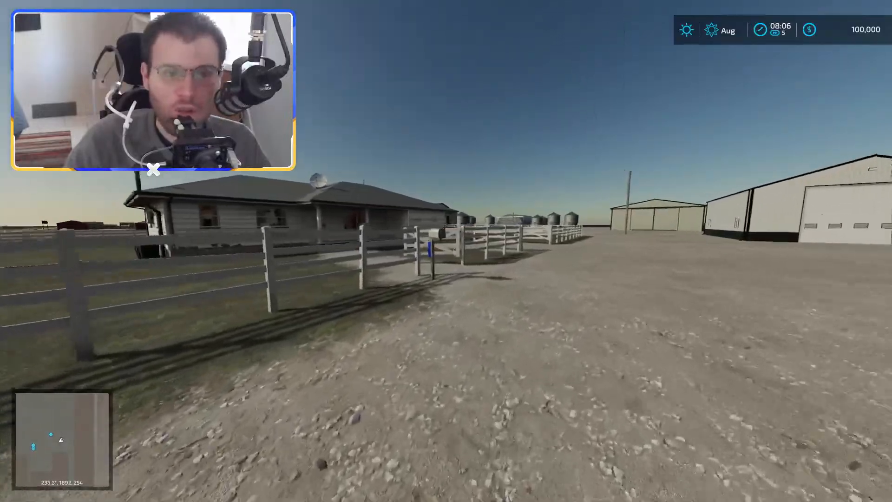
key(w)
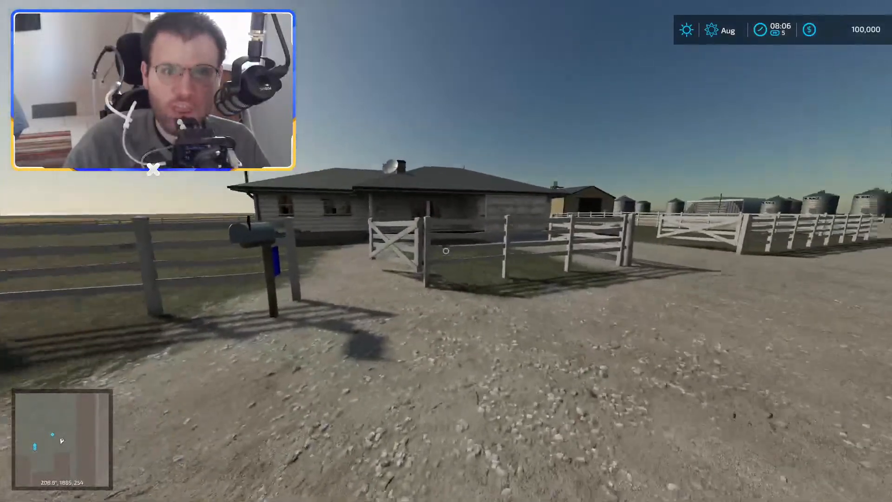
key(w)
key(s)
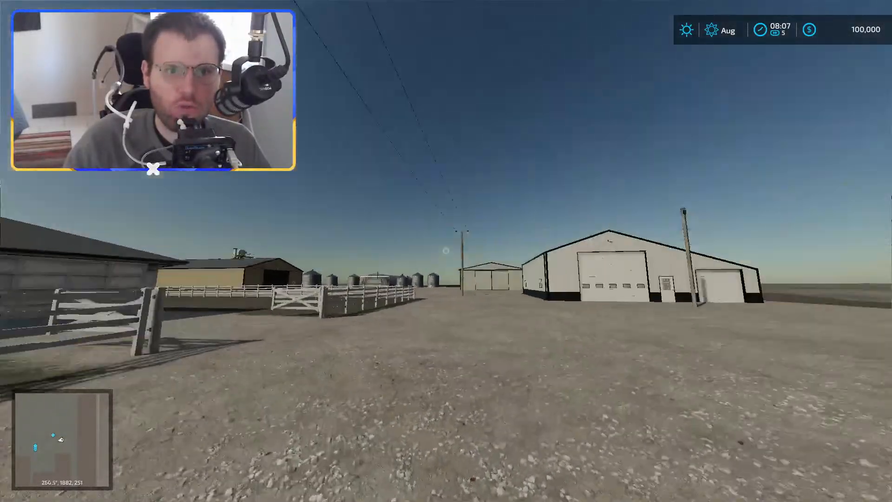
Step: Cross the gravel yard to the white shed with black trim and approach its entry door
key(w)
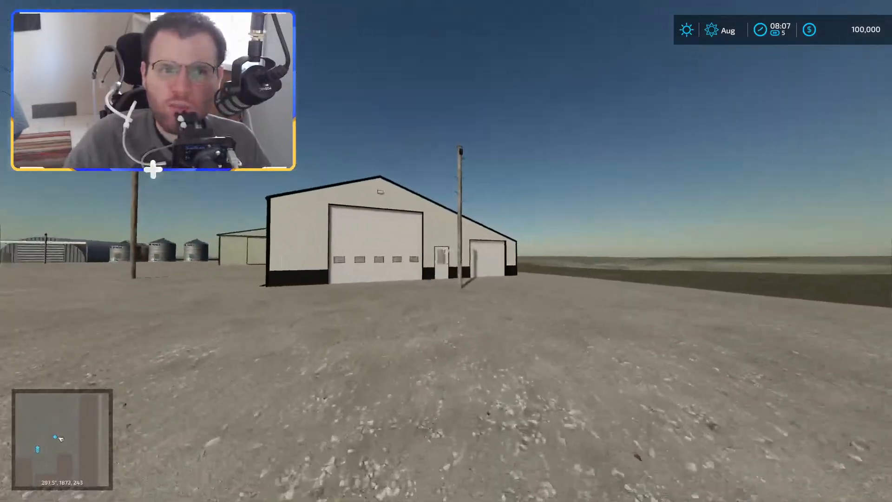
key(w)
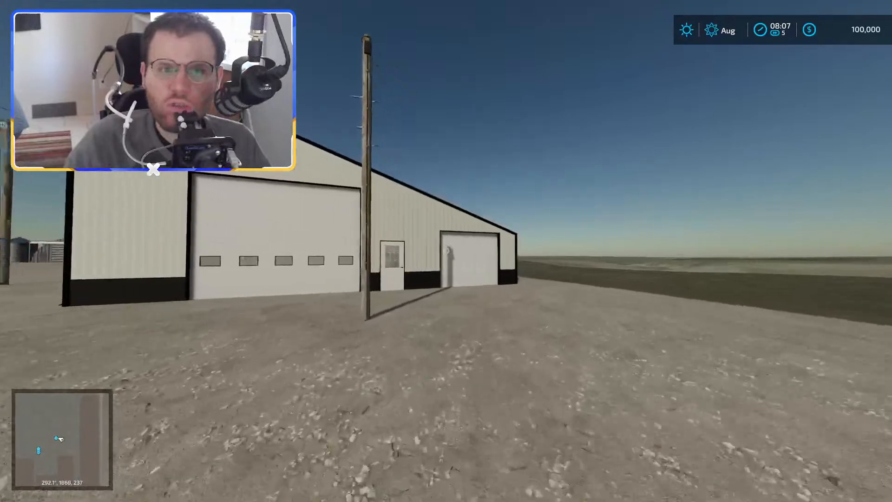
key(w)
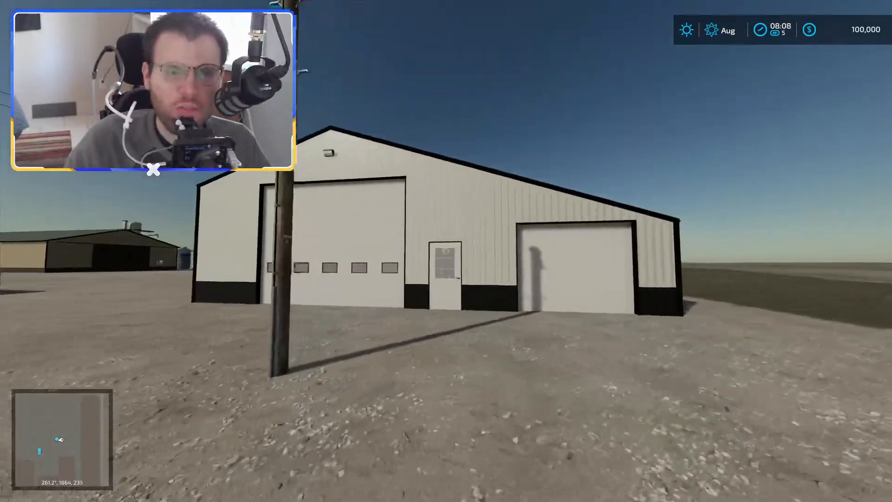
key(w)
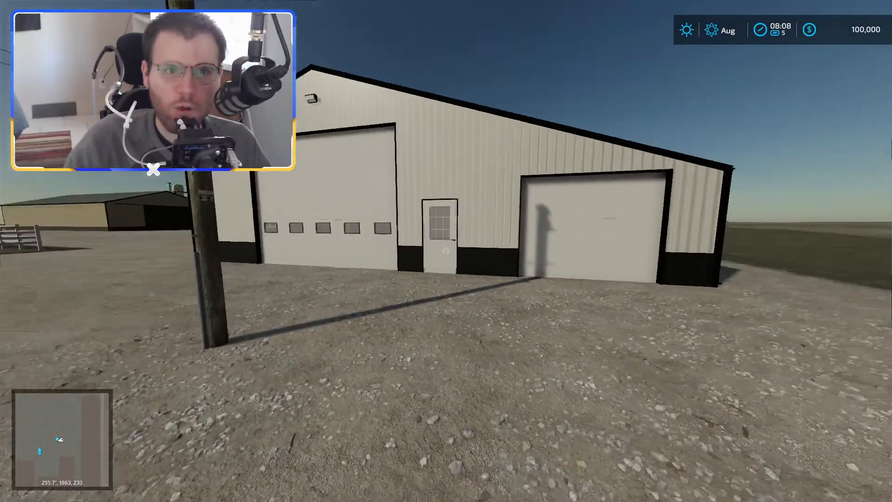
key(w)
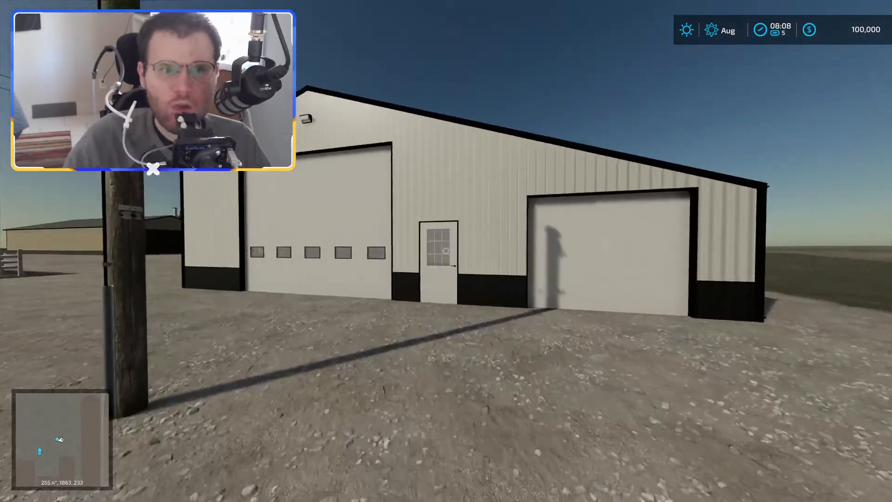
key(w)
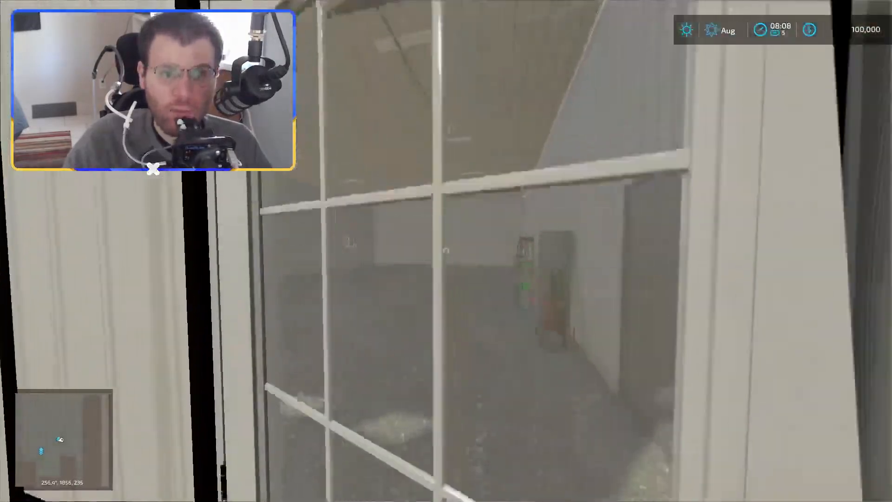
Step: Enter the white shed and open the interior door beside the gas cylinders
key(w)
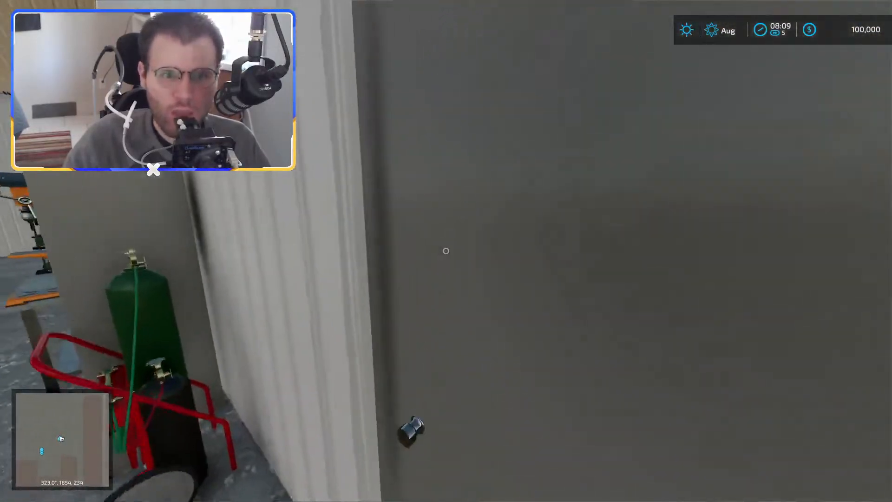
click(446, 251)
key(s)
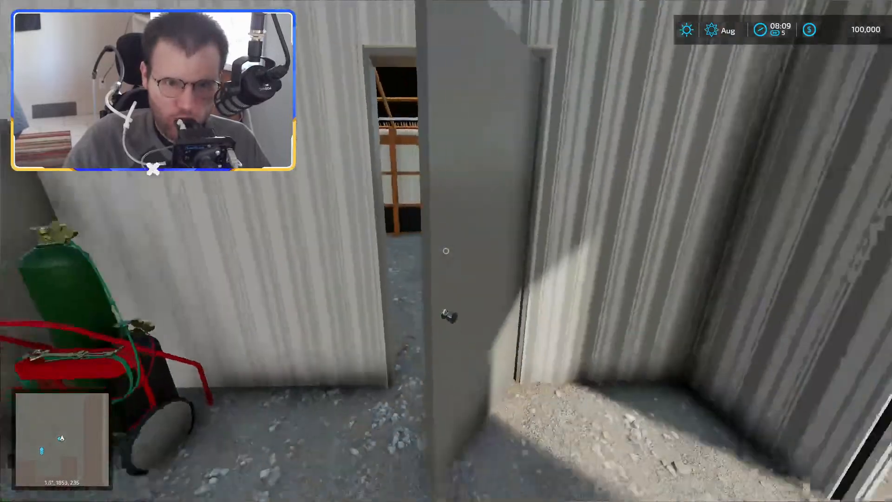
Step: View the shed's storage bay with the orange framing and walk on to the room with the microwave counter
key(w)
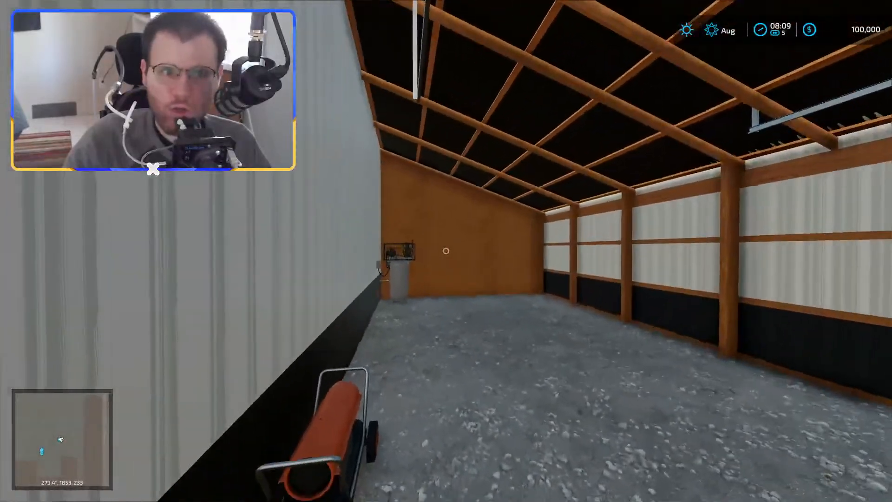
key(s)
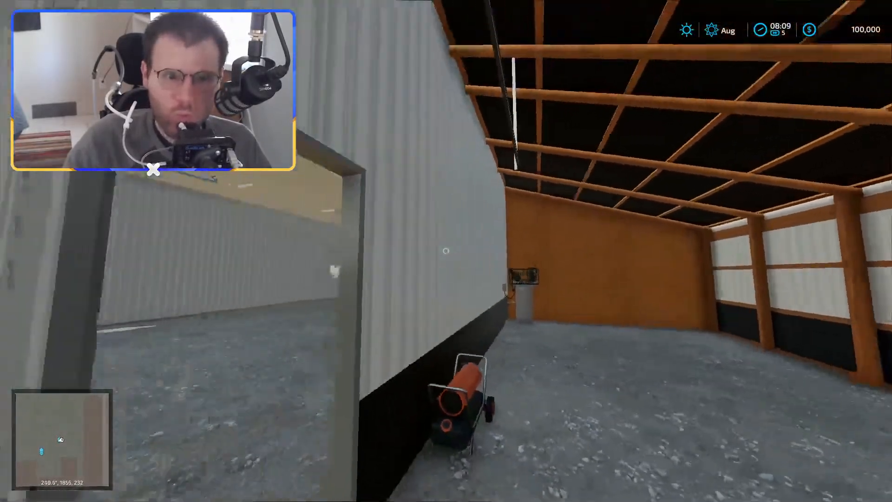
key(w)
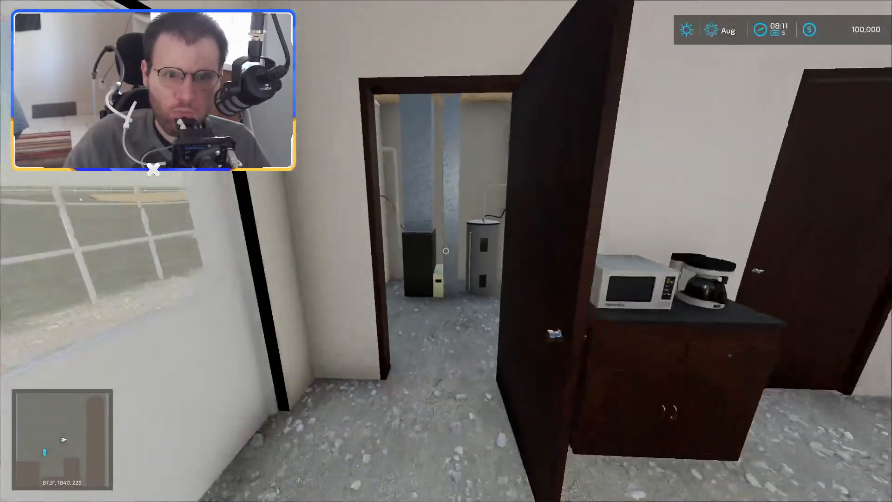
Step: Check the dark wooden doors on either side of the counter with the microwave and coffee maker
key(w)
key(s)
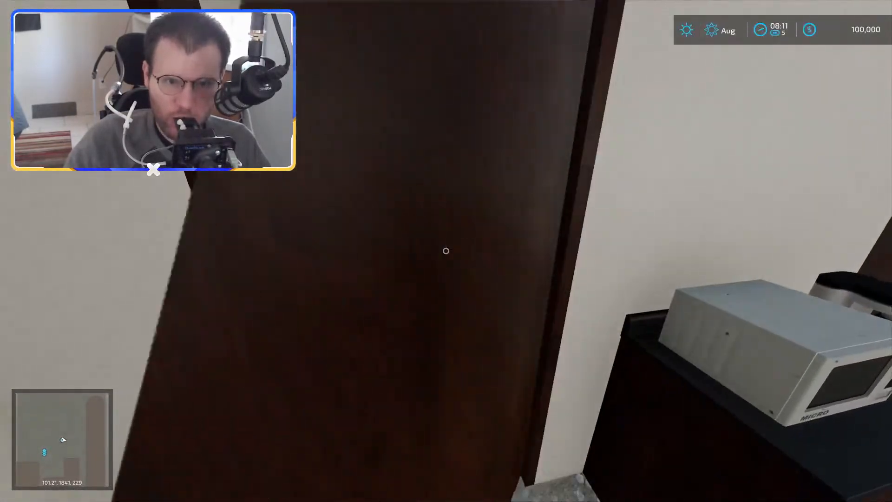
key(w)
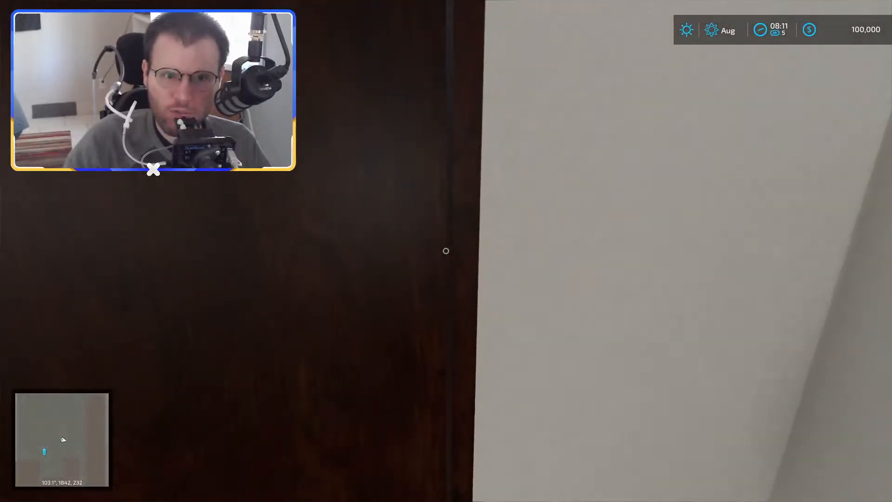
key(s)
key(w)
key(s)
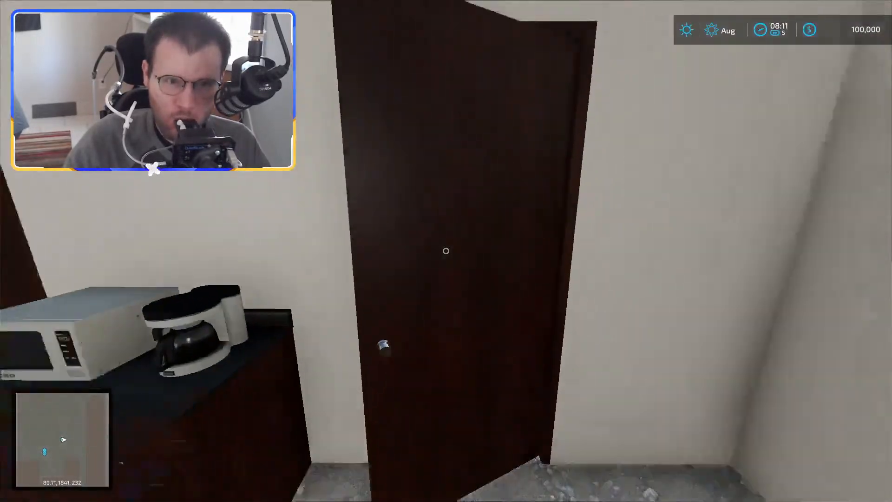
Step: Open the door beside the coffee maker and inspect the bathroom with its shower curtain, toilet and sink
click(446, 251)
key(w)
key(w)
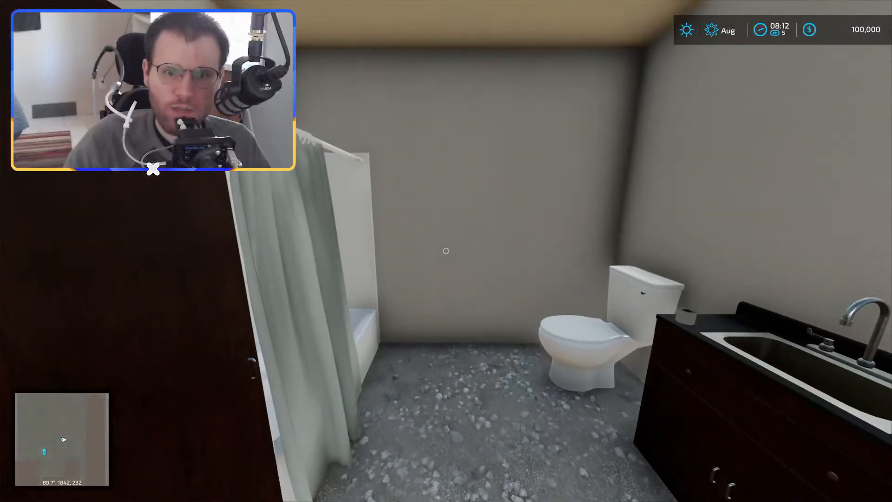
key(s)
key(w)
Step: Leave the room through the glazed exterior door and explore the large metal shed with sliding doors
key(w)
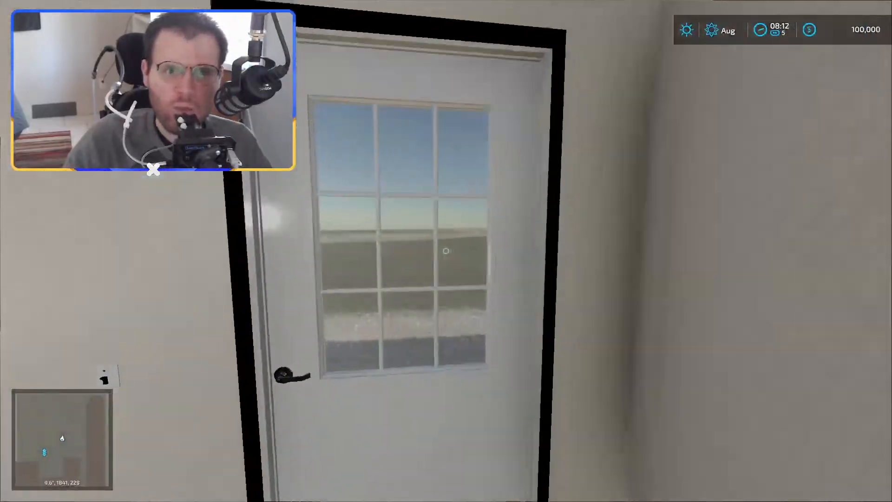
click(446, 251)
key(w)
key(w)
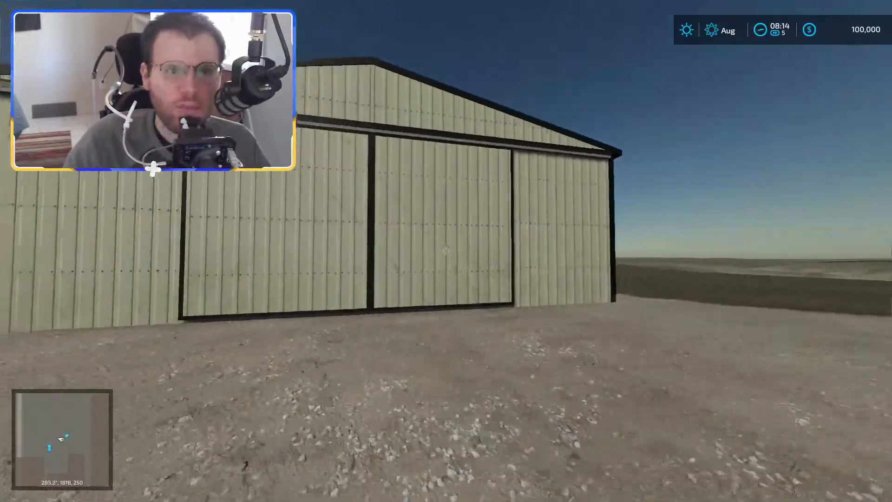
key(w)
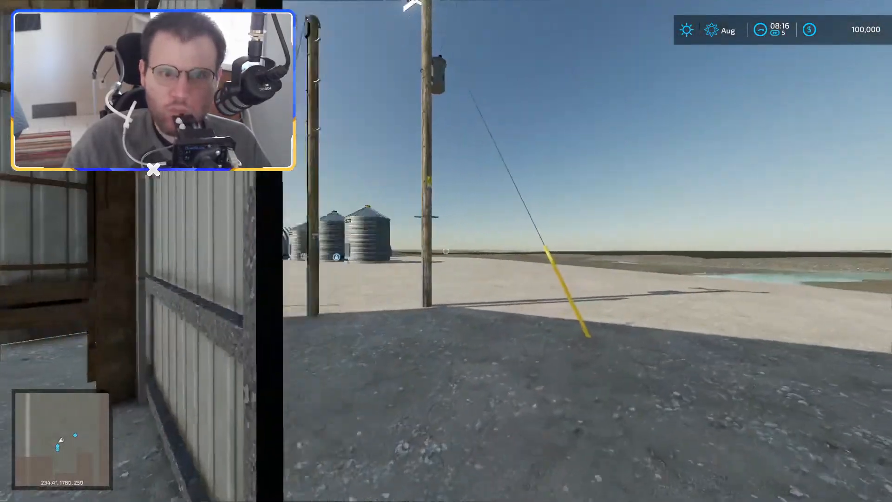
Step: Walk out of the large open shed and view its entrance and utility pole from the gravel yard
key(w)
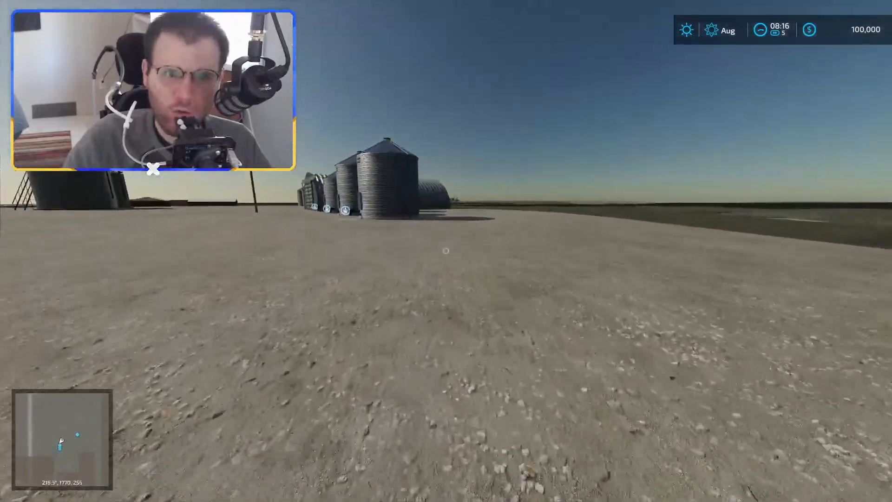
key(s)
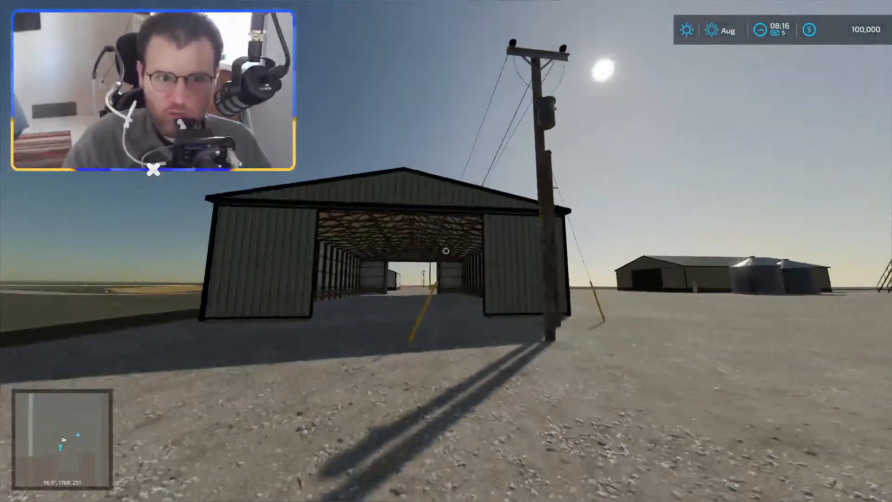
key(s)
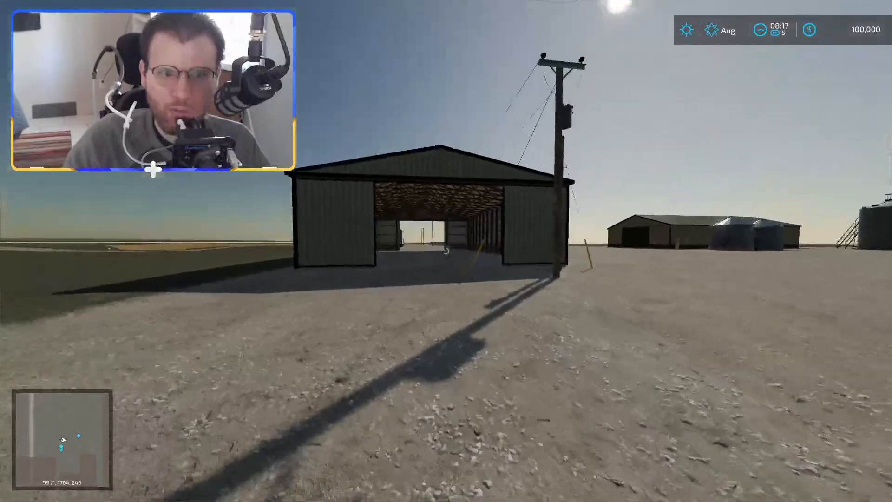
key(w)
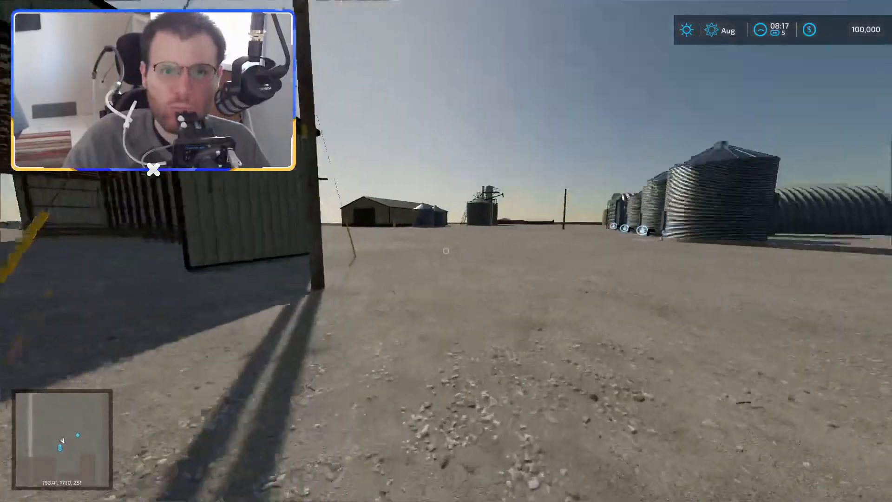
Step: Cross the yard to the row of Westeel-Rosco grain bins and inspect their fronts
key(w)
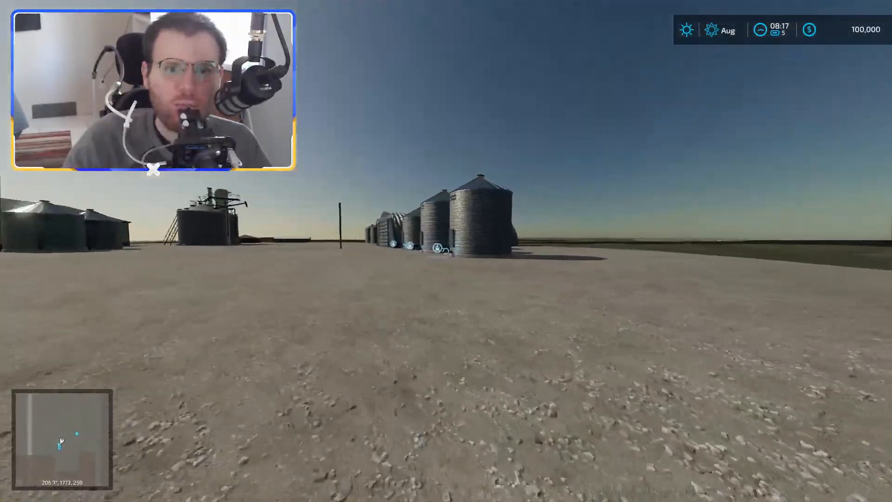
key(w)
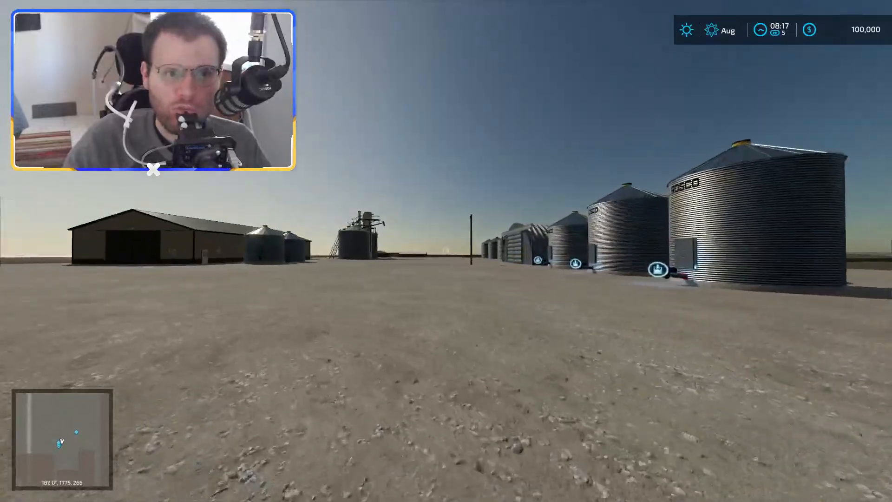
key(w)
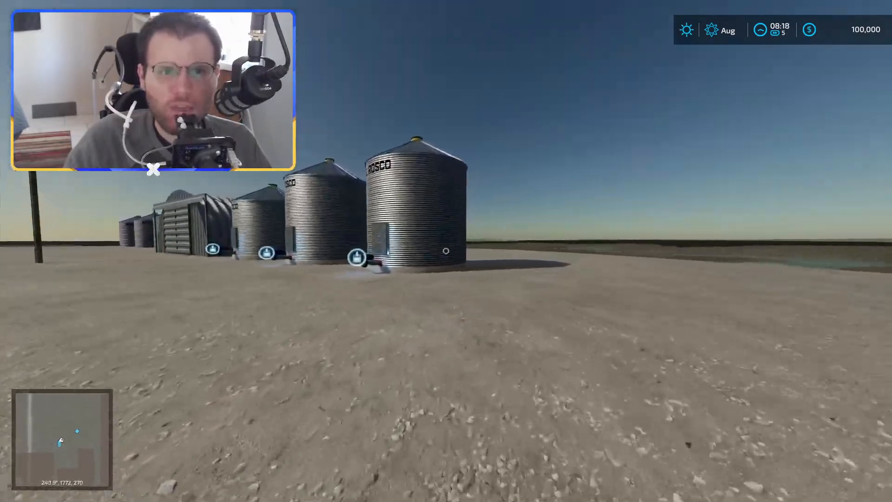
key(w)
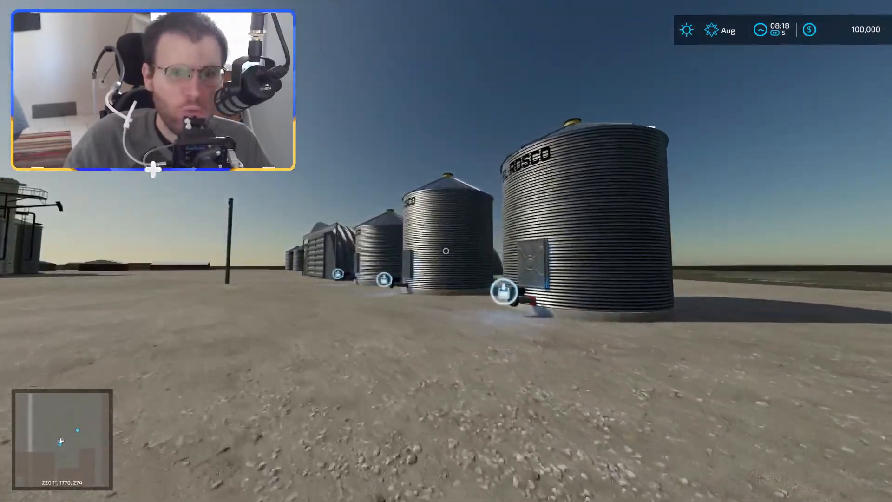
key(w)
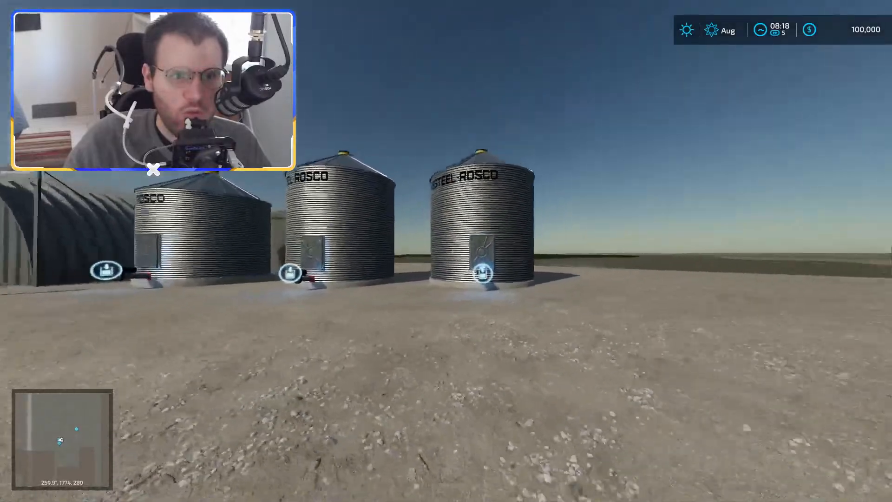
key(a)
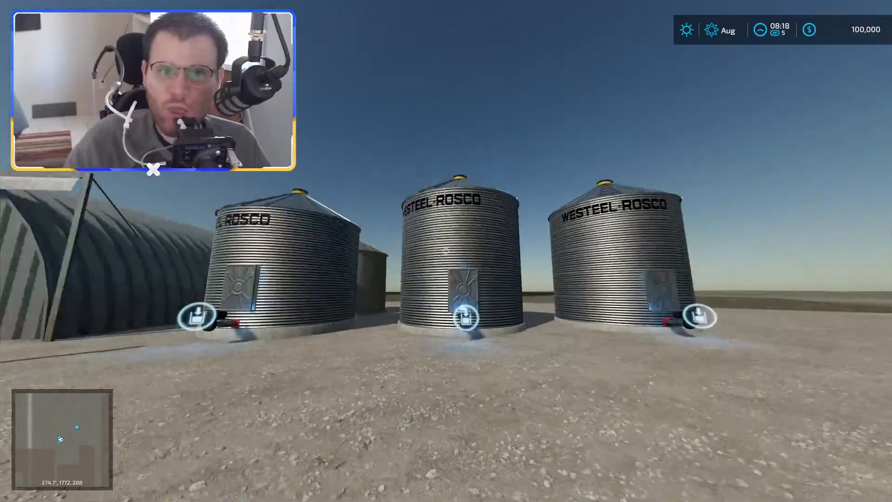
Step: Walk between the arched metal shed and the grain bins to inspect the older bin with the ladder
key(w)
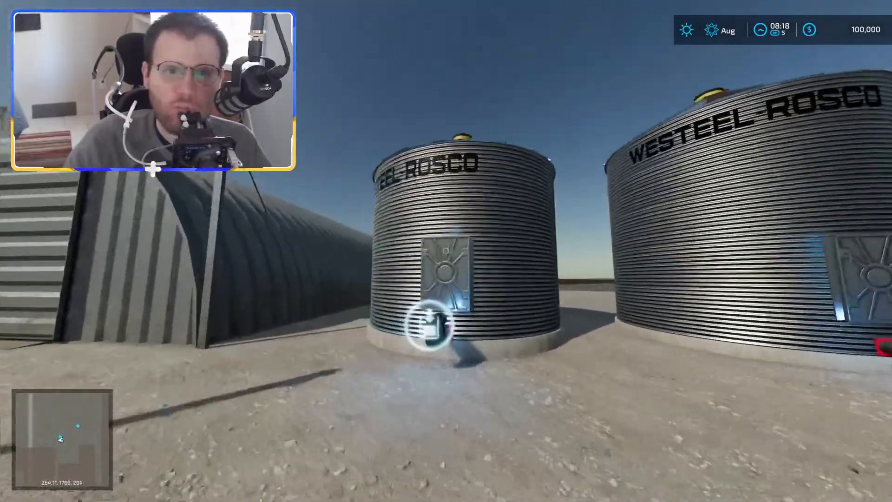
key(w)
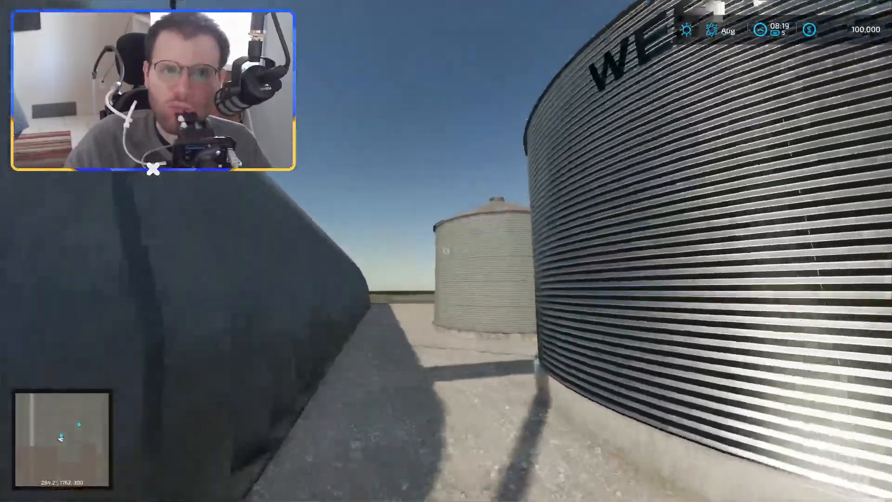
key(w)
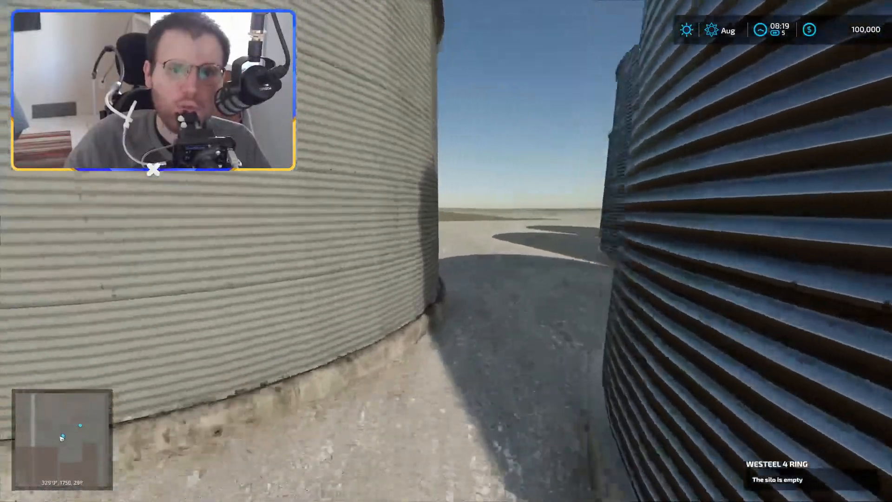
key(w)
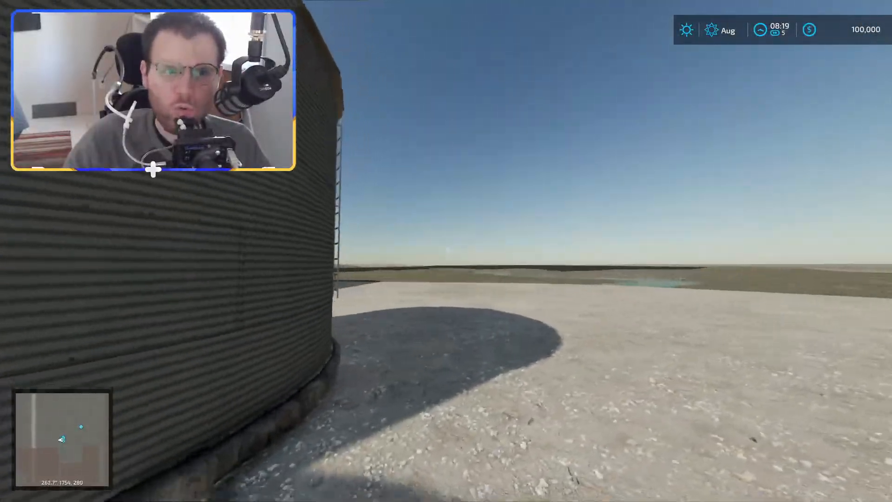
key(w)
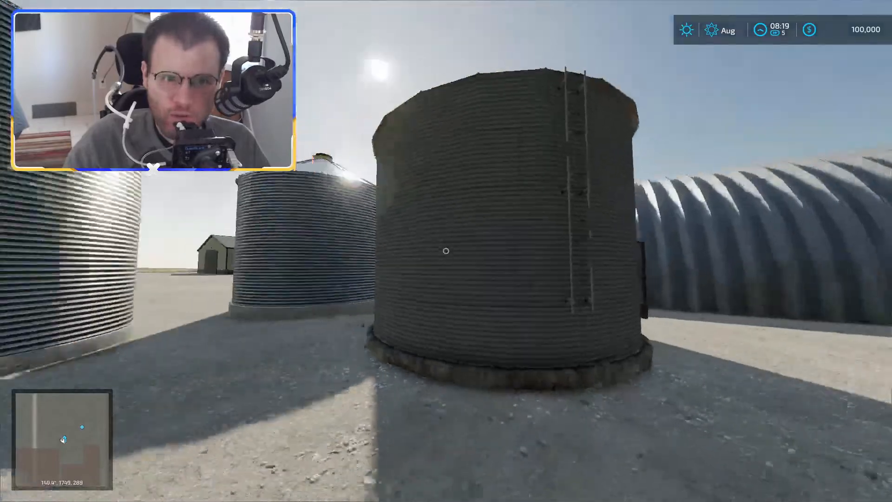
Step: Back away from the older bin to survey the bins and the arched shed from behind
key(s)
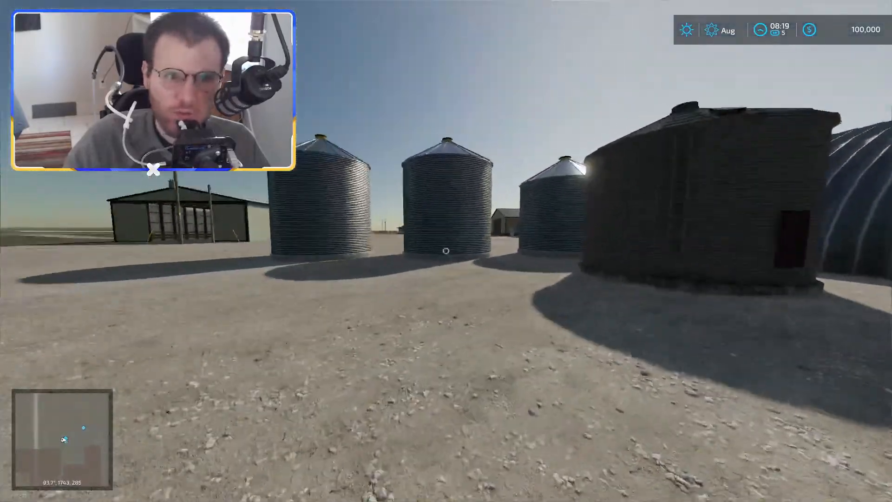
key(s)
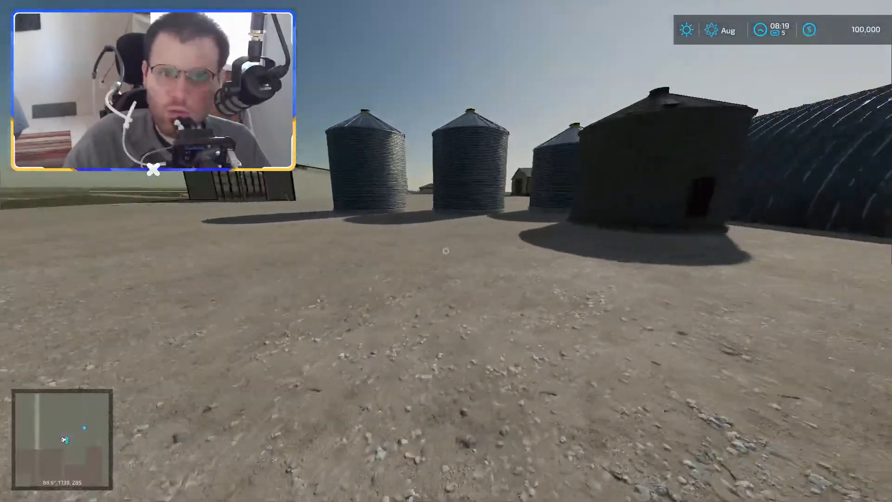
key(s)
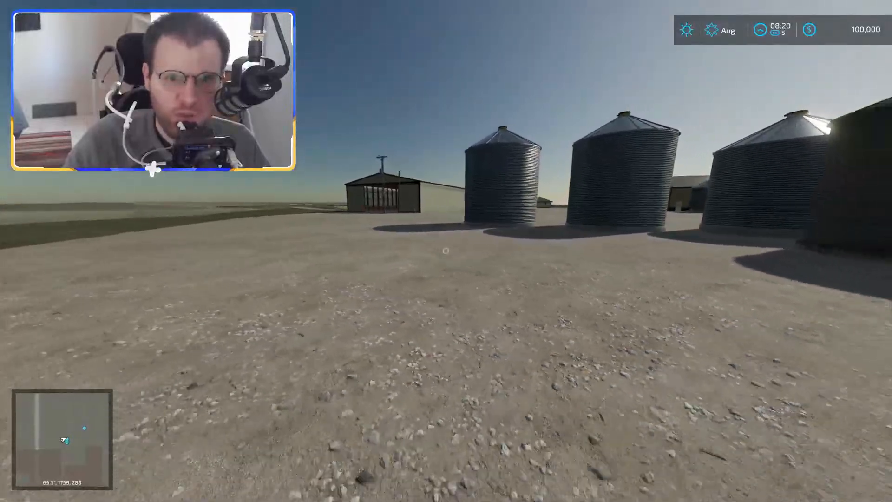
key(s)
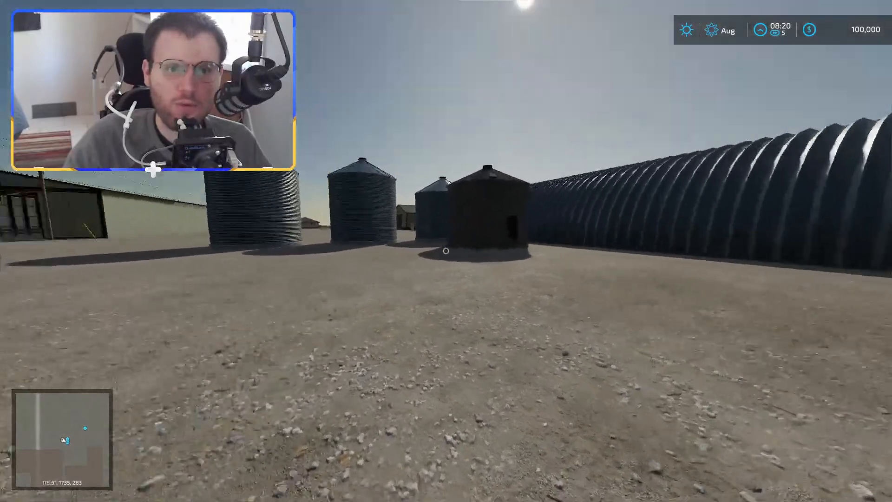
Step: Return past the older bin and between the Westeel-Rosco bins to the front yard
key(w)
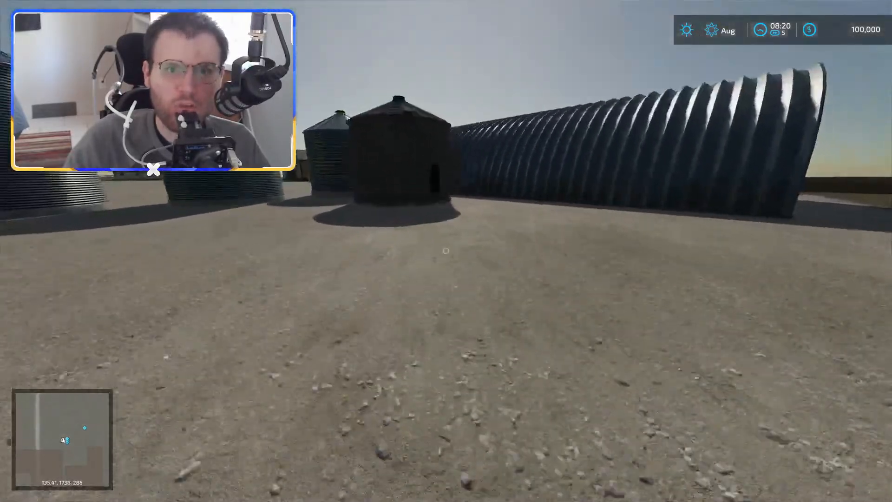
key(w)
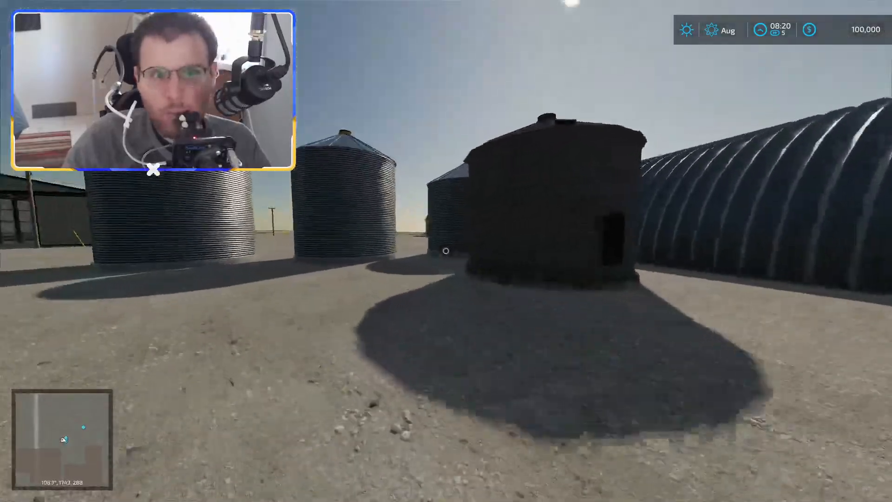
key(w)
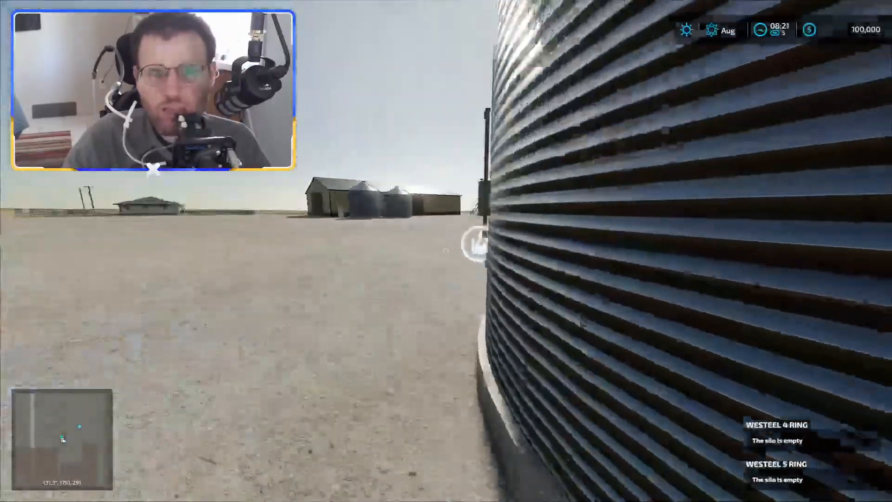
Step: Inspect the front of the arched metal shed with its sliding door, beside the wooden pole and grain bins
key(w)
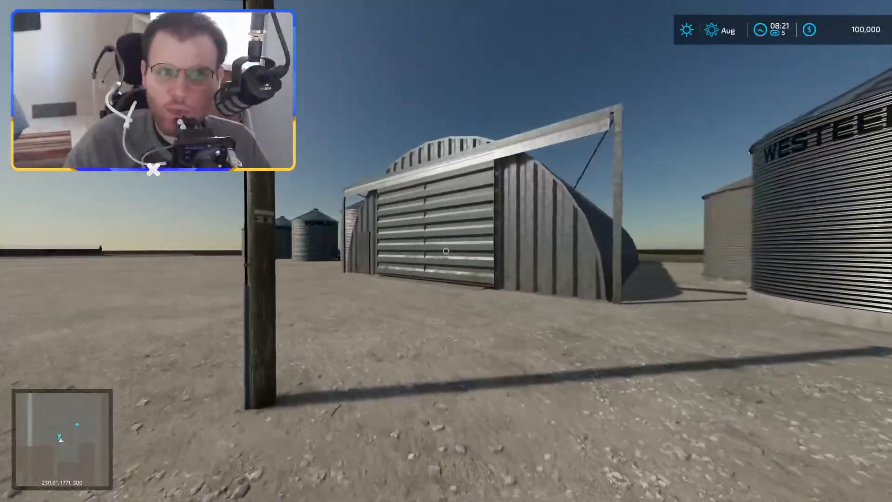
key(w)
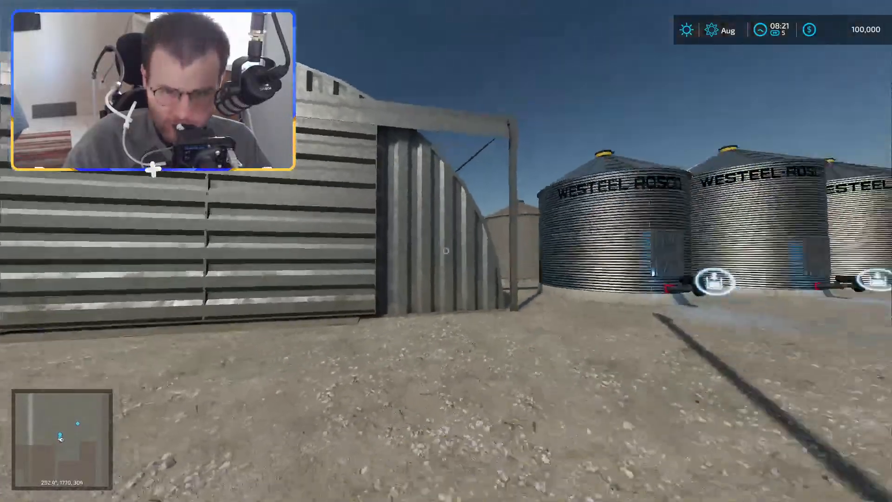
key(s)
key(w)
key(w)
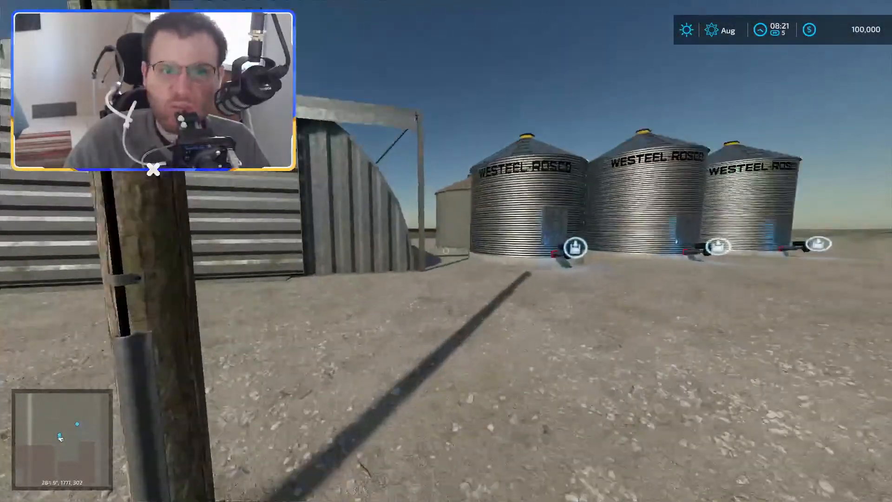
Step: Inspect the sliding doors of the arched metal shed and look into its interior through the opening
key(w)
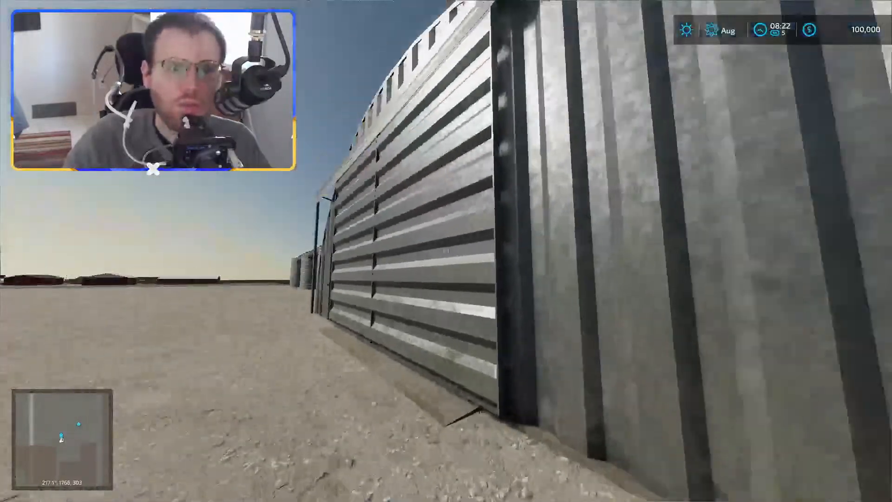
key(w)
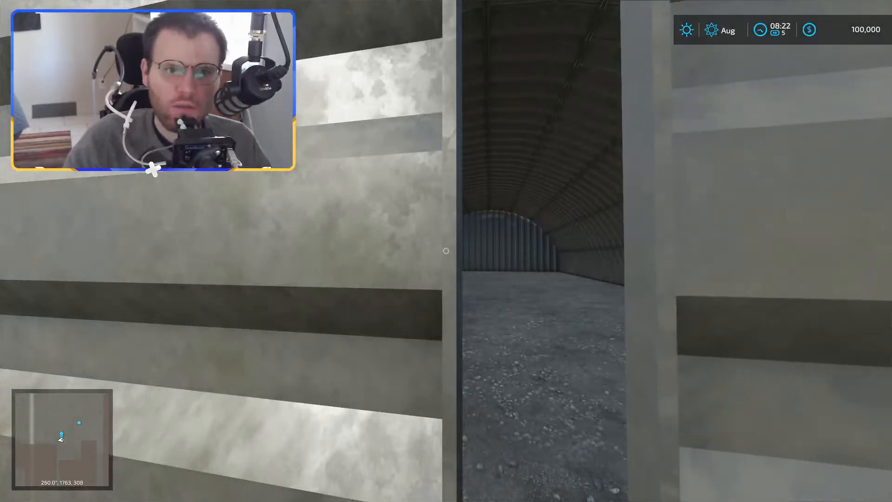
key(s)
key(w)
key(s)
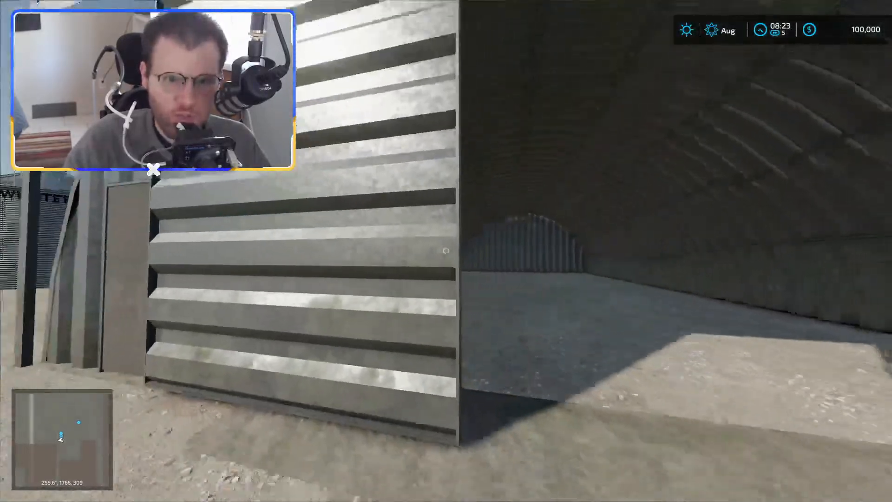
key(s)
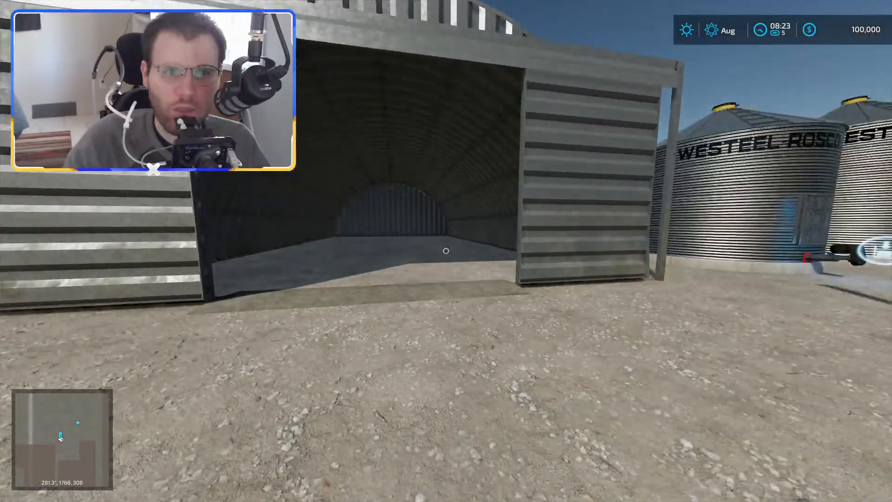
key(w)
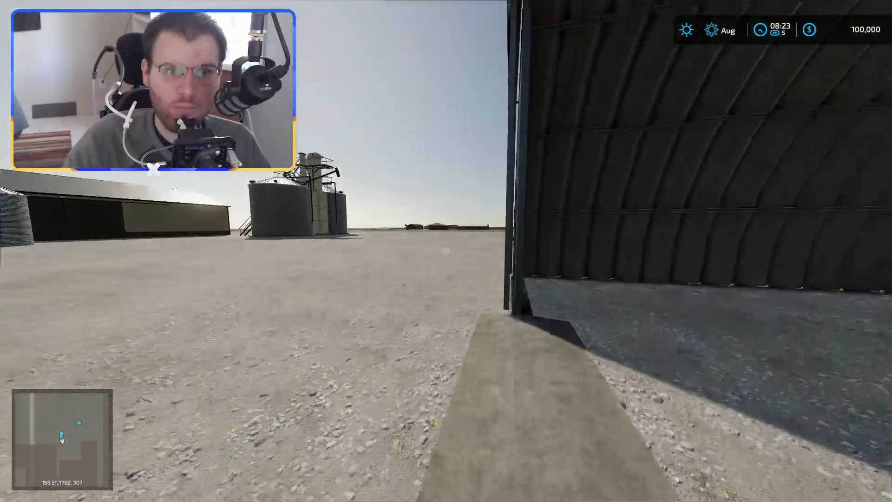
Step: Walk from the shed doorway to the neighbouring Westeel-Rosco bins and view them beside the arched shed
key(w)
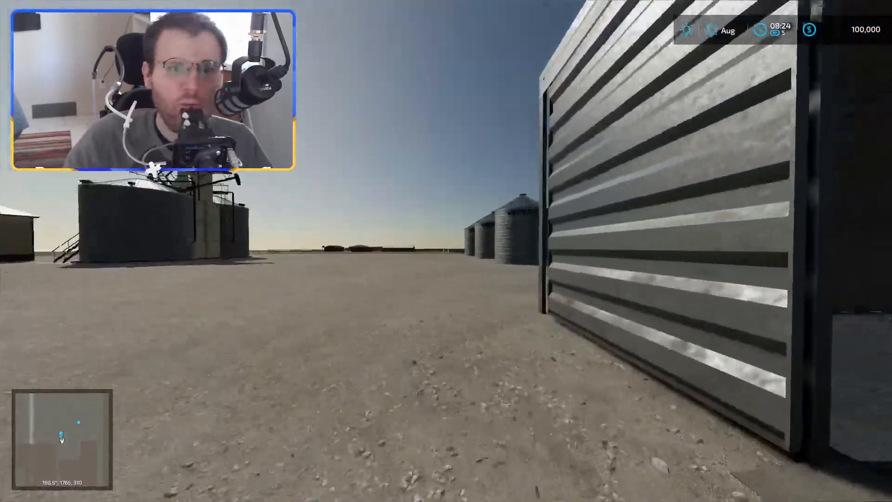
key(w)
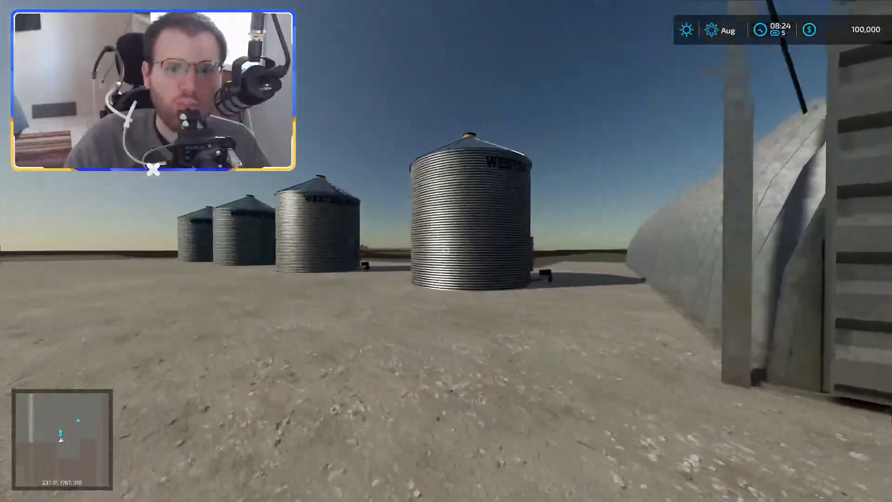
key(w)
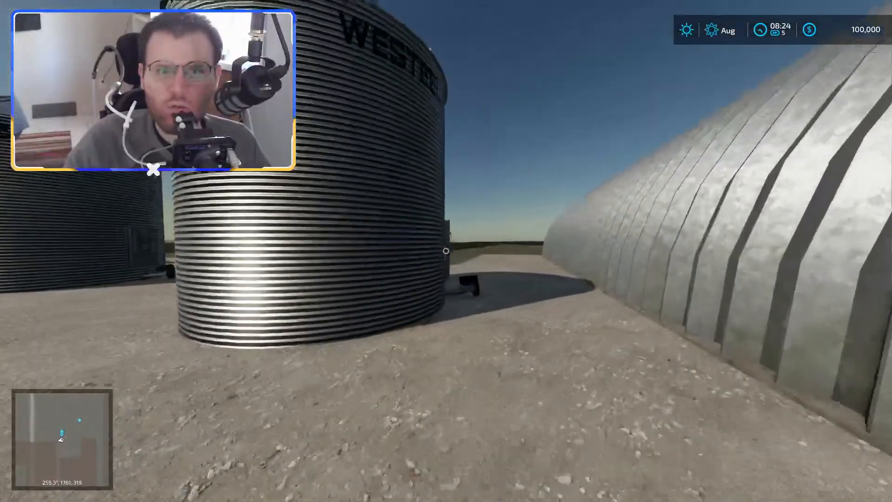
key(s)
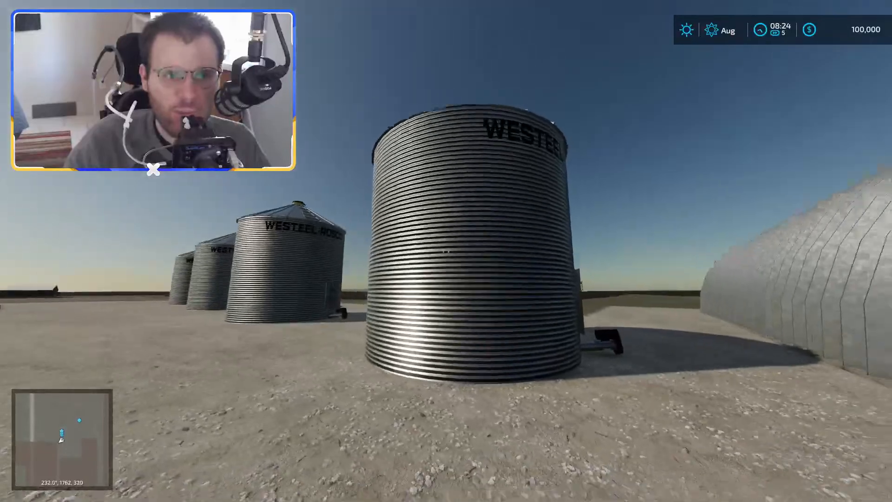
key(s)
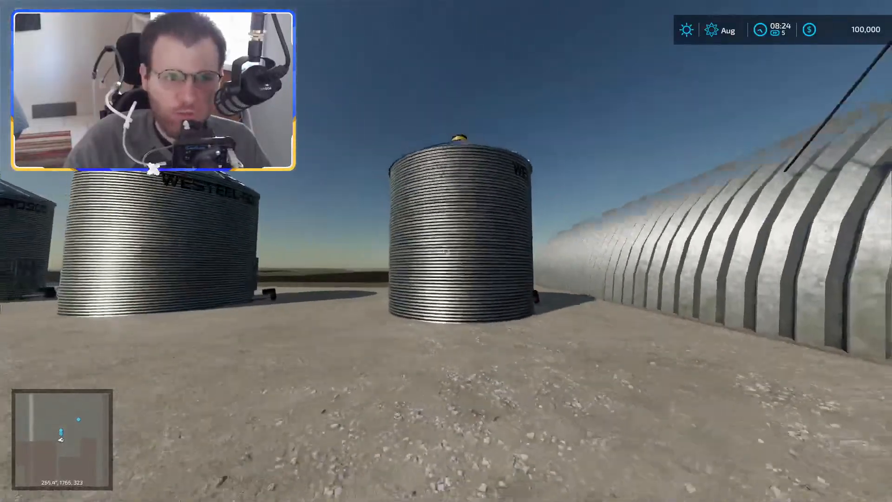
key(s)
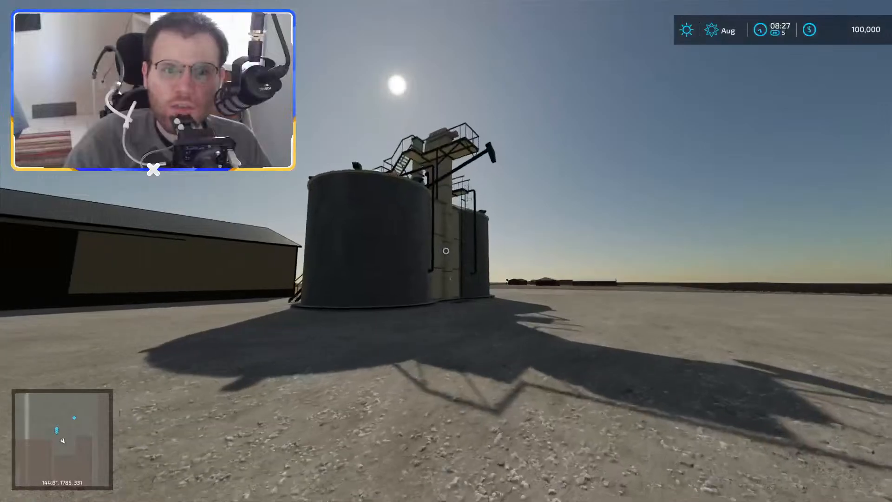
Step: Circle the front of the grain elevator with its two dark tanks, from one tank to the other
key(w)
key(w)
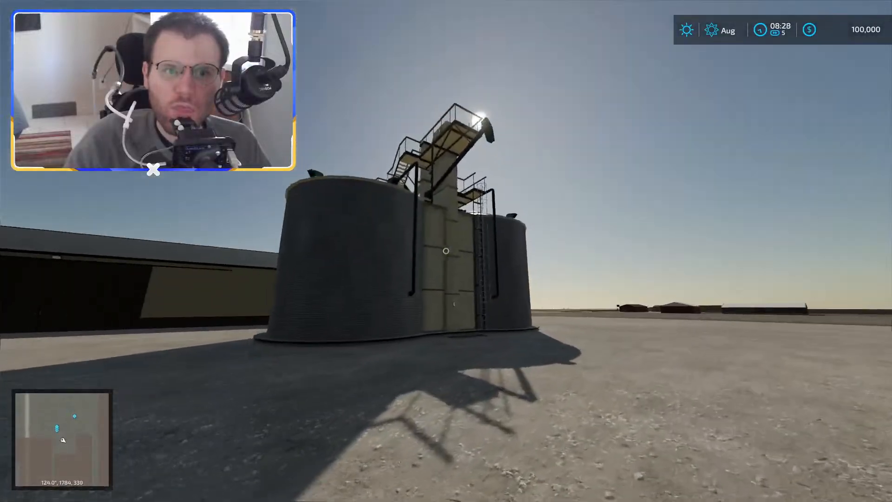
key(w)
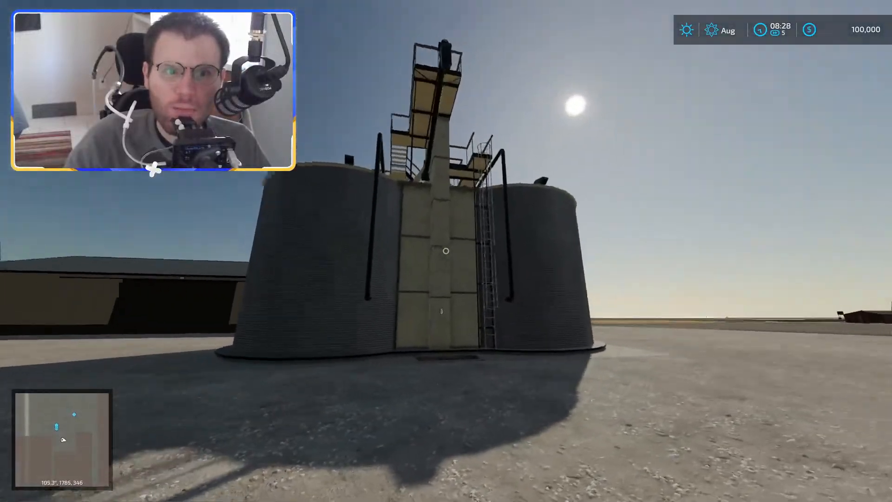
key(w)
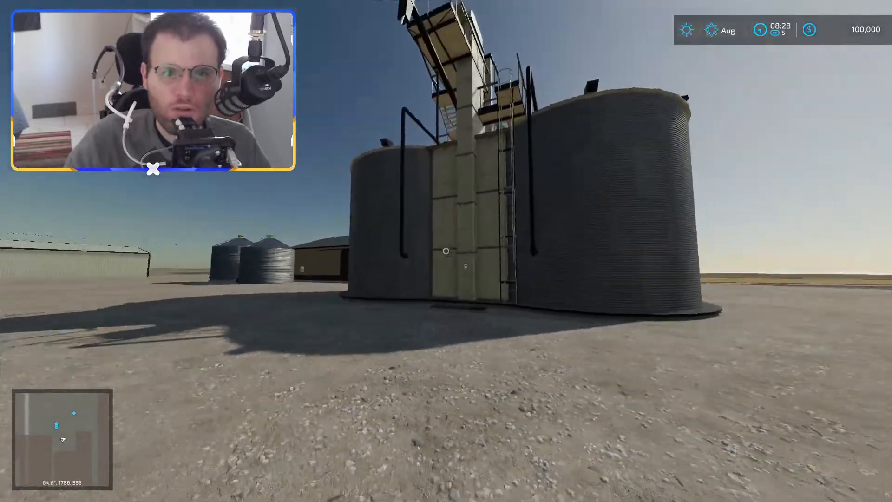
key(s)
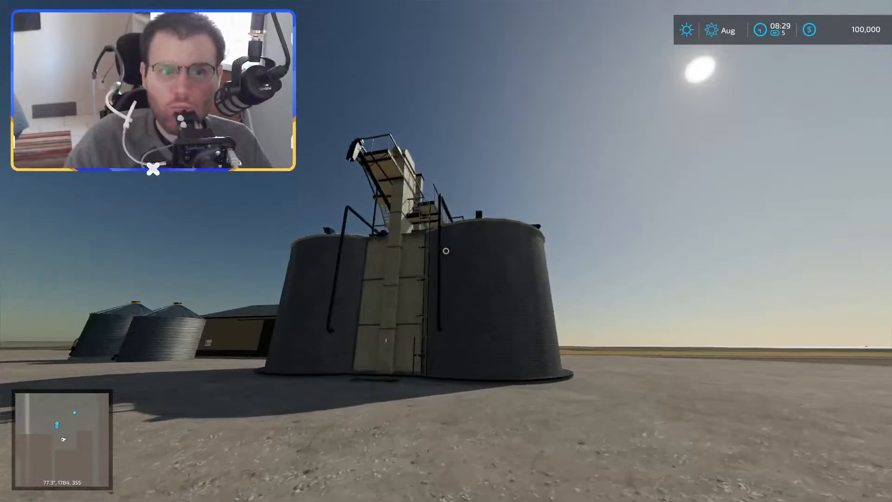
Step: Inspect the elevator's corrugated tank up close and from a distance, against the bins and sheds behind it
key(w)
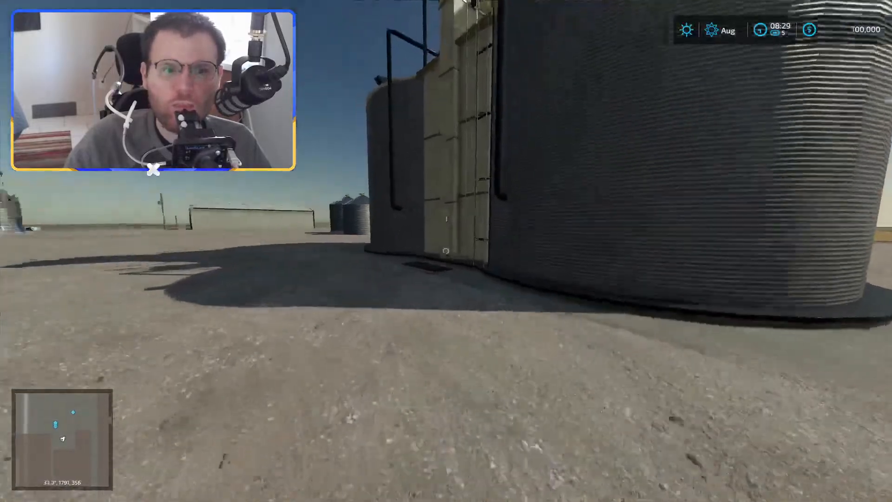
key(s)
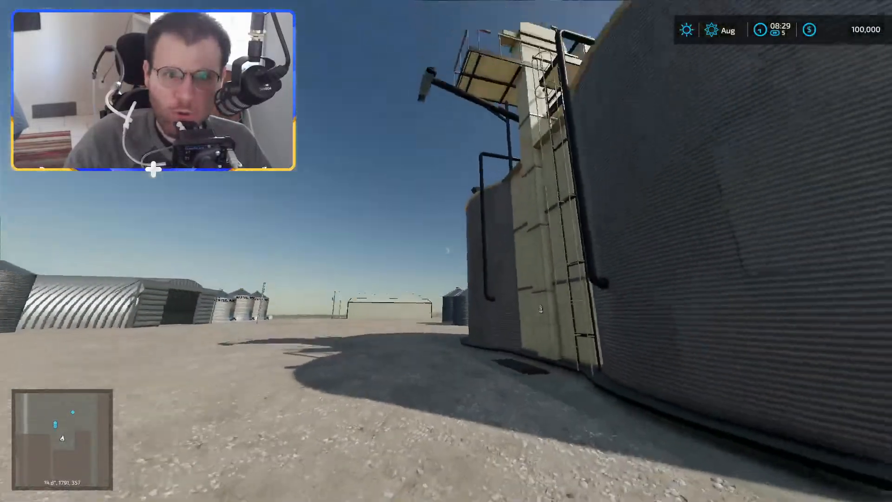
key(s)
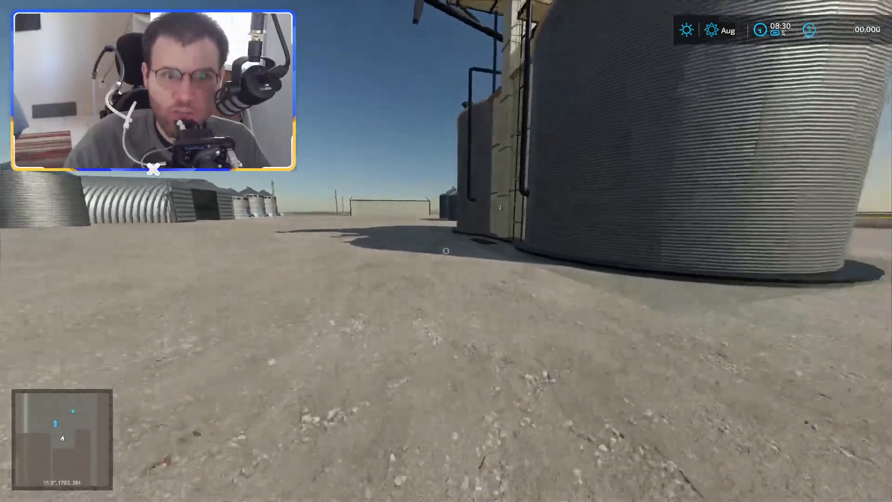
key(s)
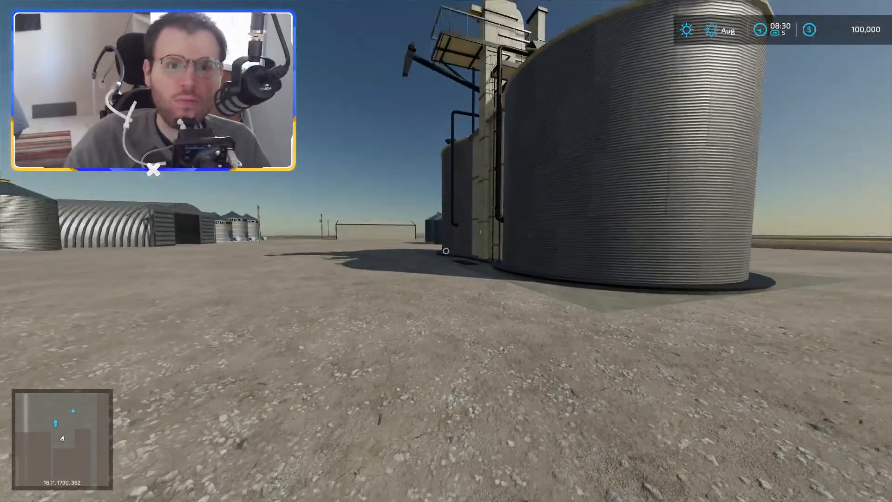
key(w)
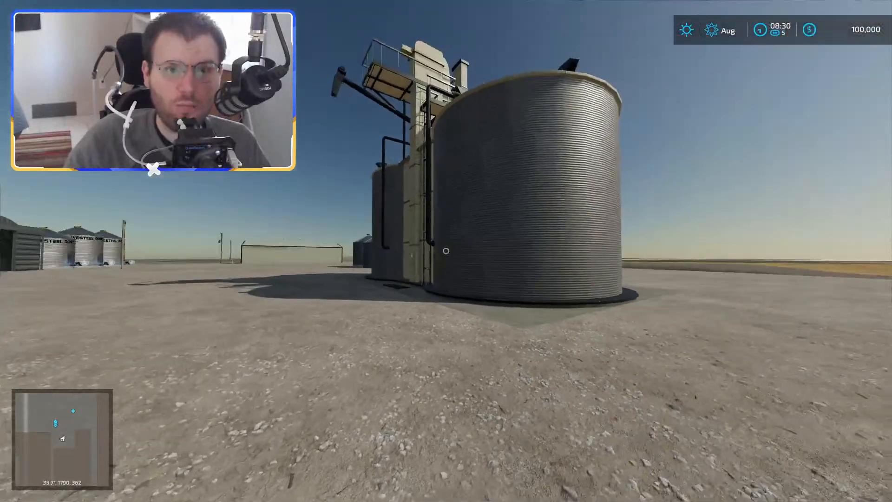
key(w)
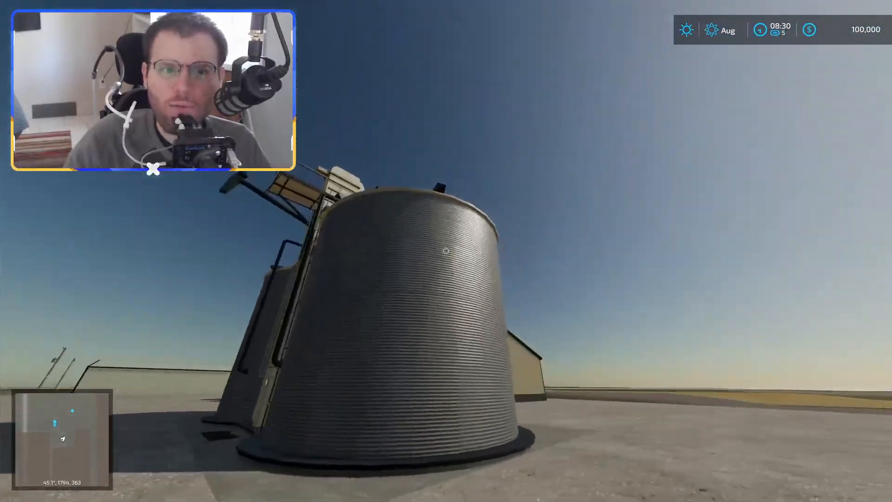
key(s)
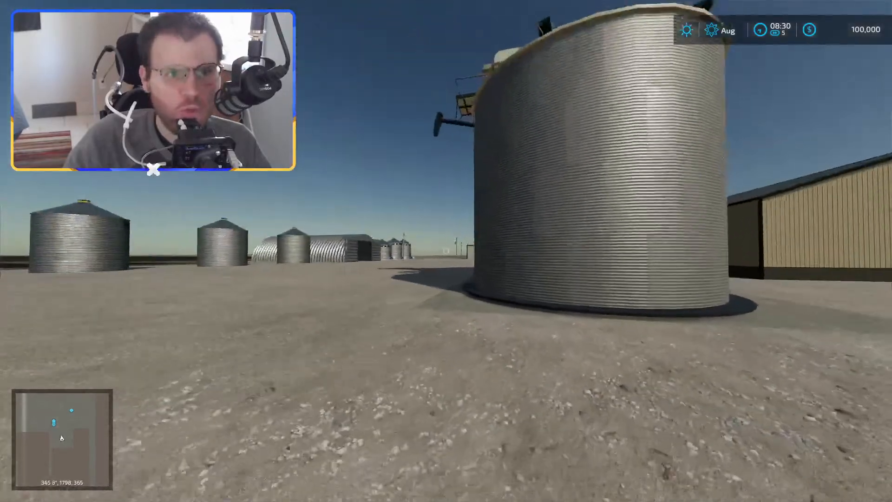
key(w)
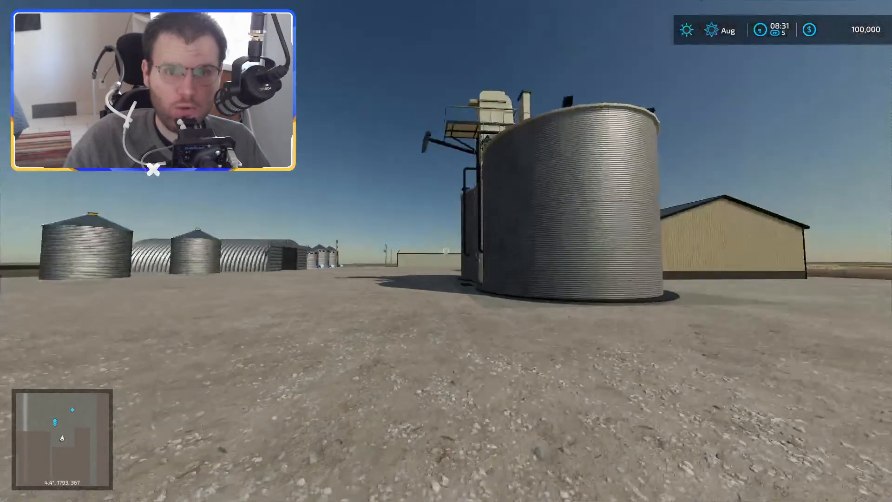
Step: Walk past the corrugated tank to the tan building and inspect the large dark double doors on its side
key(w)
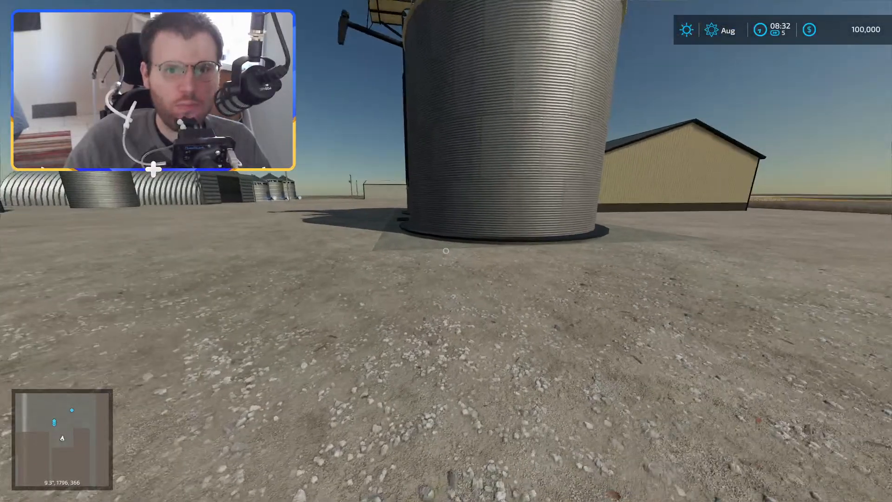
key(w)
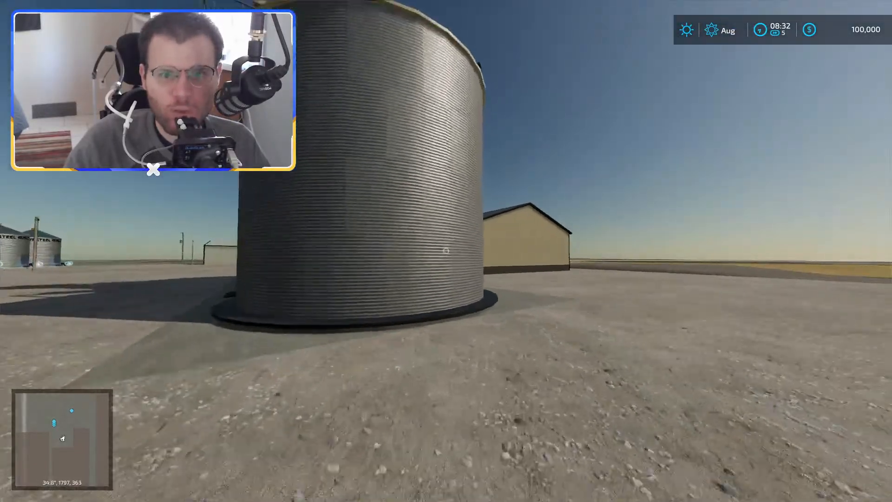
key(w)
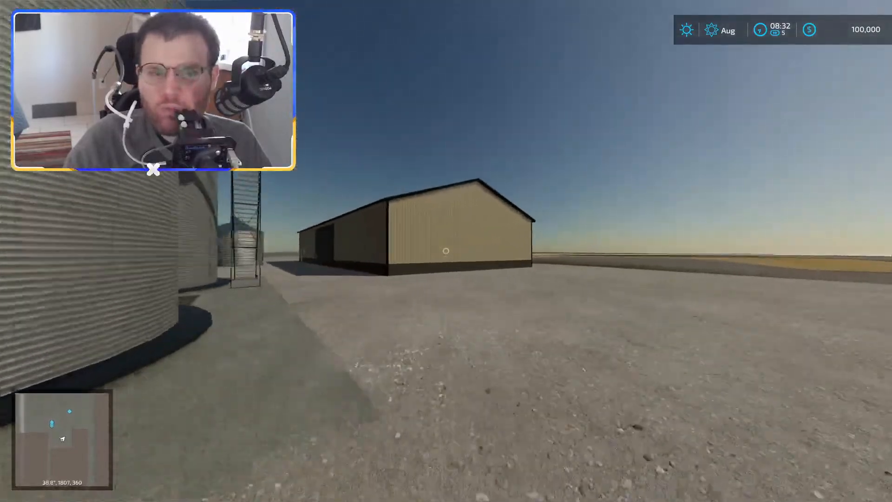
key(w)
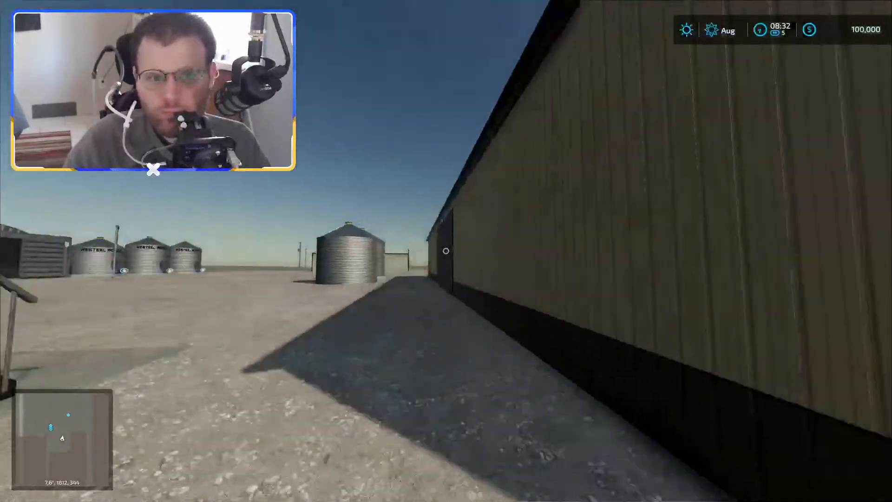
key(w)
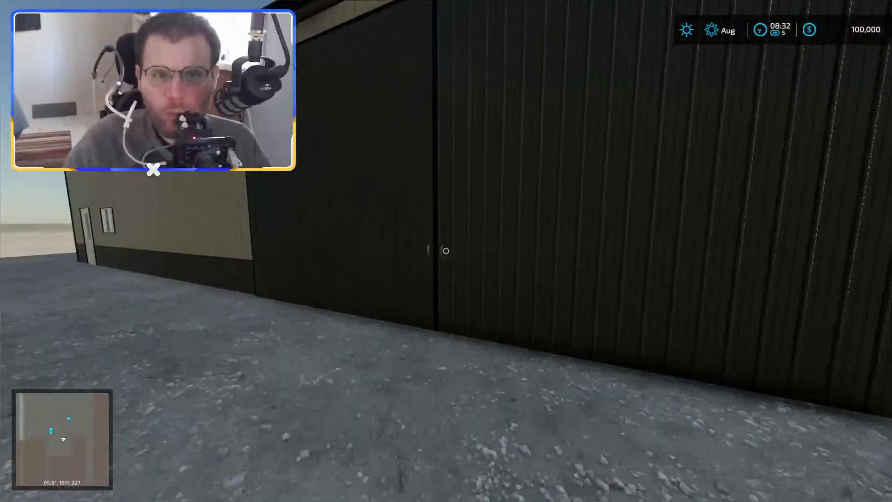
key(s)
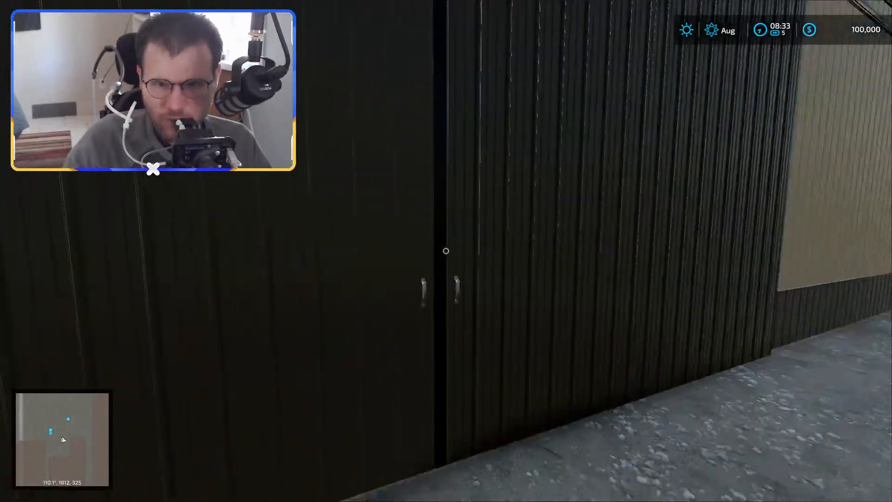
key(w)
key(s)
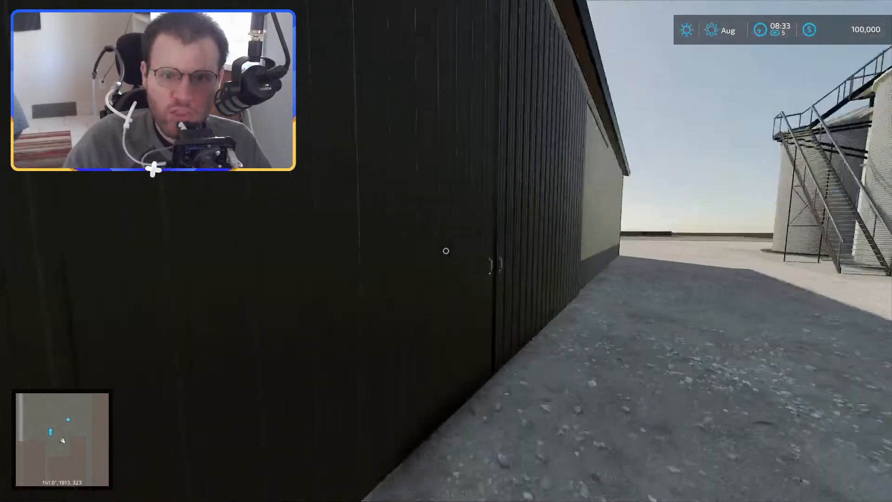
Step: Inspect the tan building's white entry door and window, then continue around to its dark end doors
key(w)
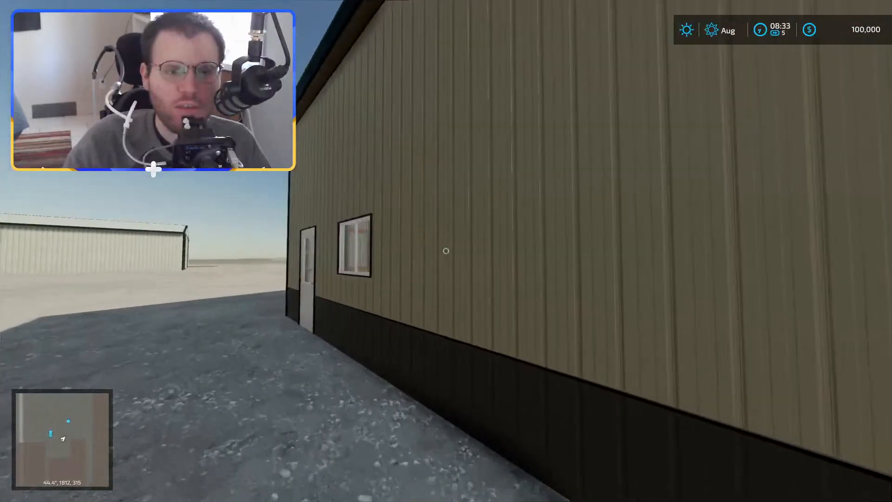
key(s)
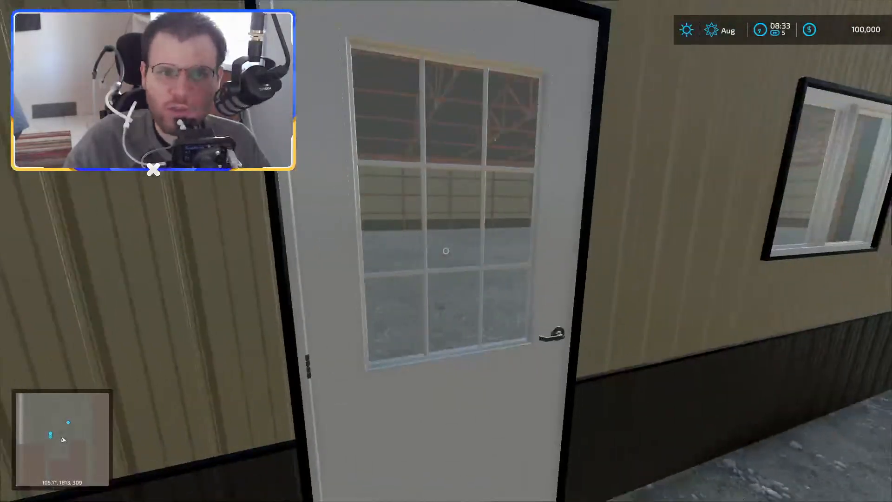
key(w)
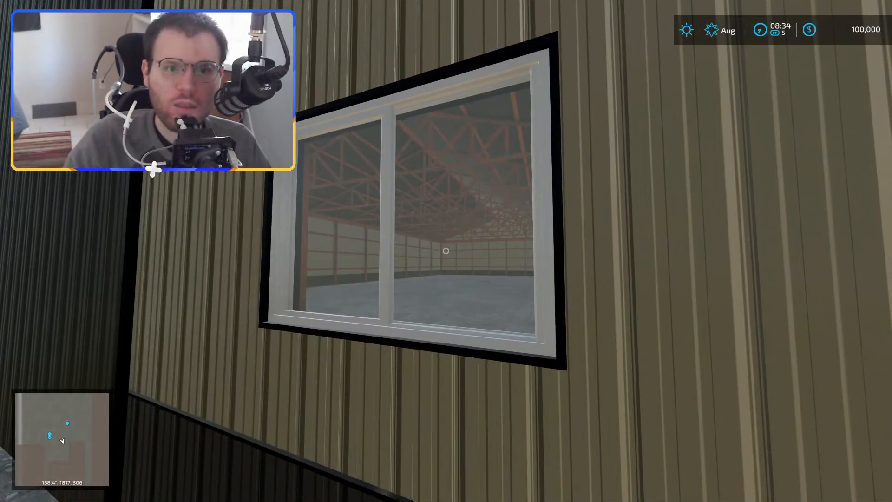
key(w)
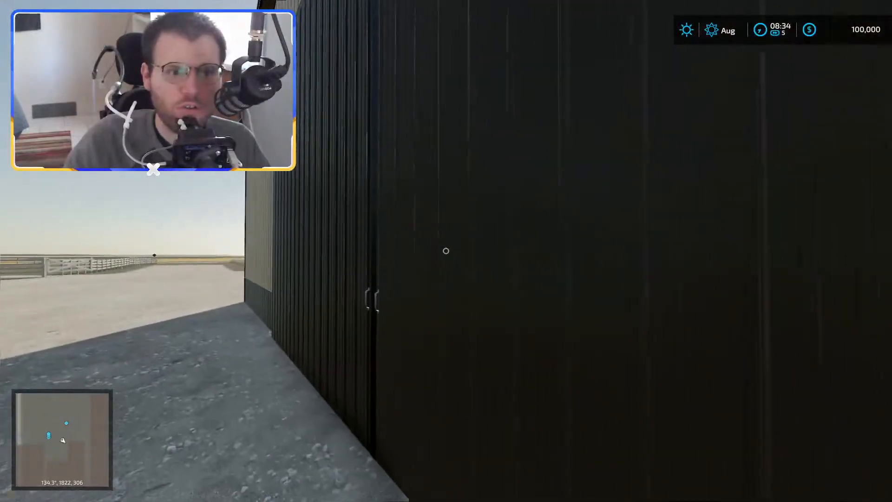
key(w)
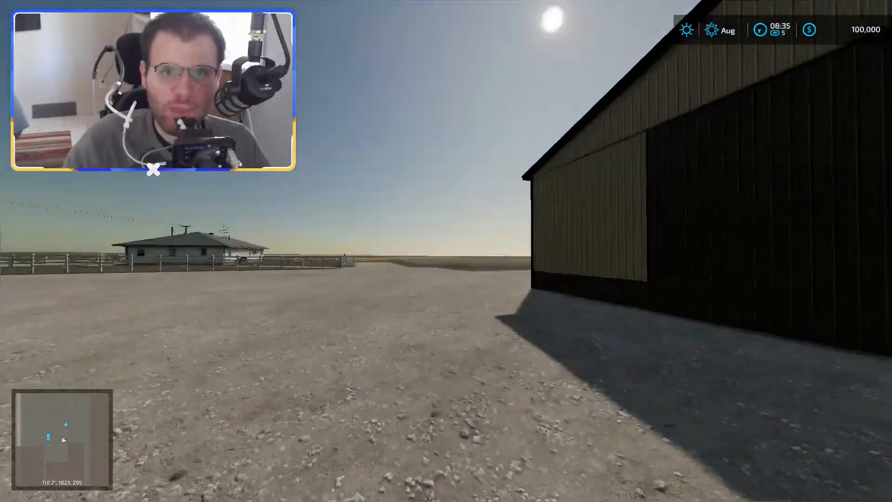
Step: Walk past the tan building to inspect the white fence and gate around the house and the neighbouring crop field
key(w)
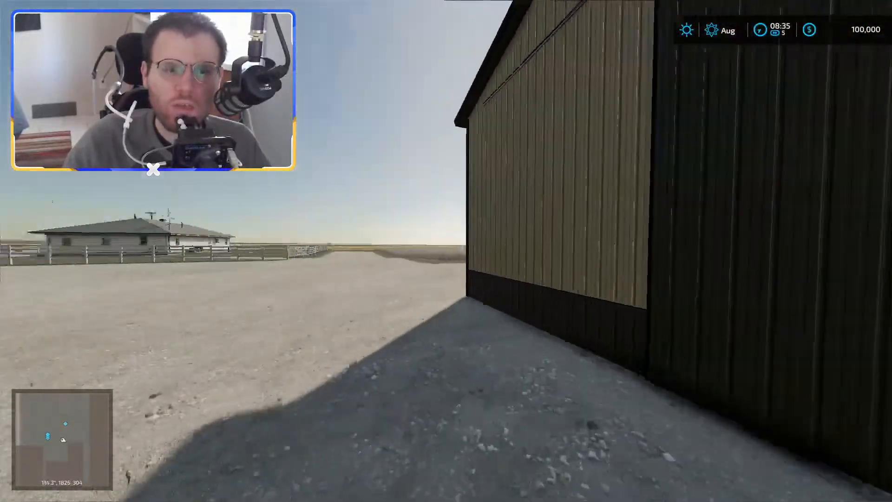
key(w)
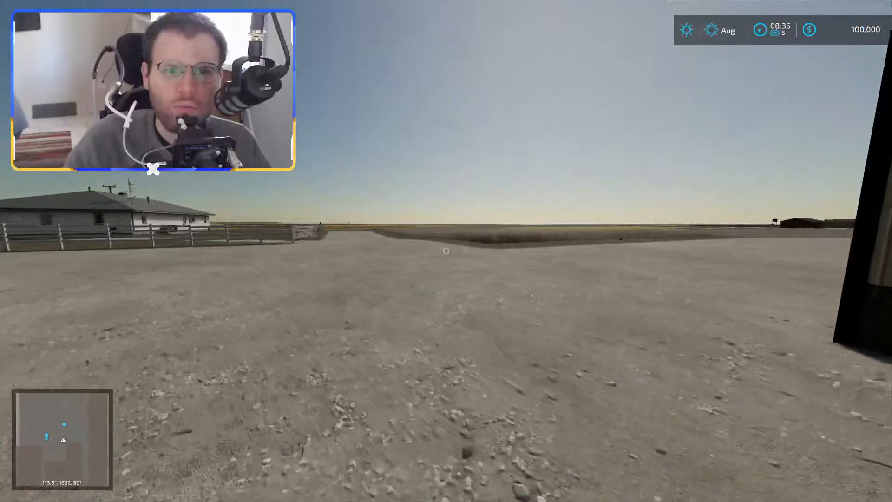
key(w)
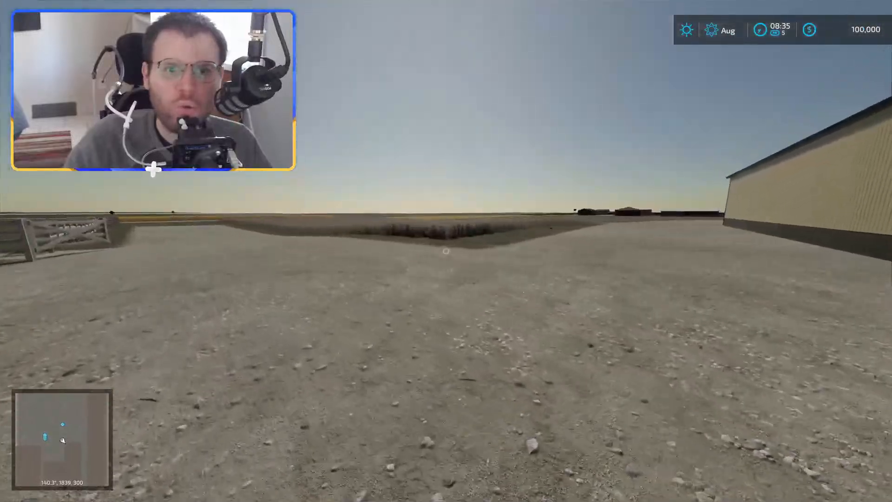
key(w)
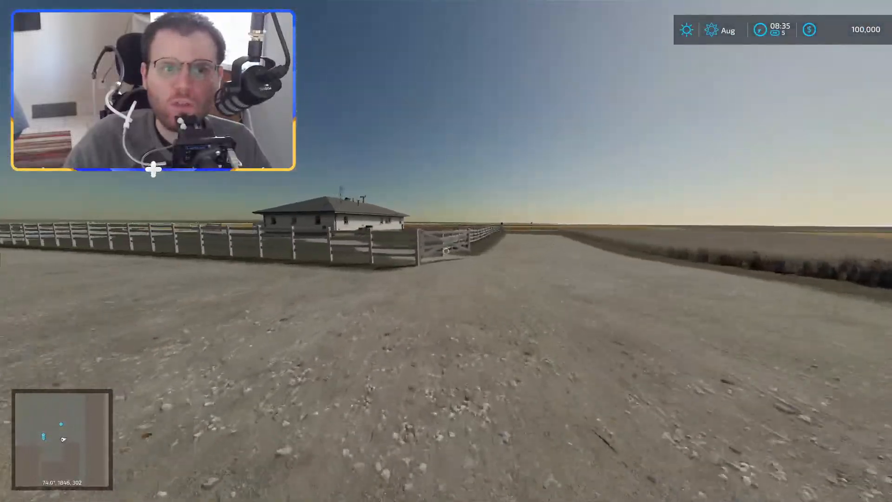
key(w)
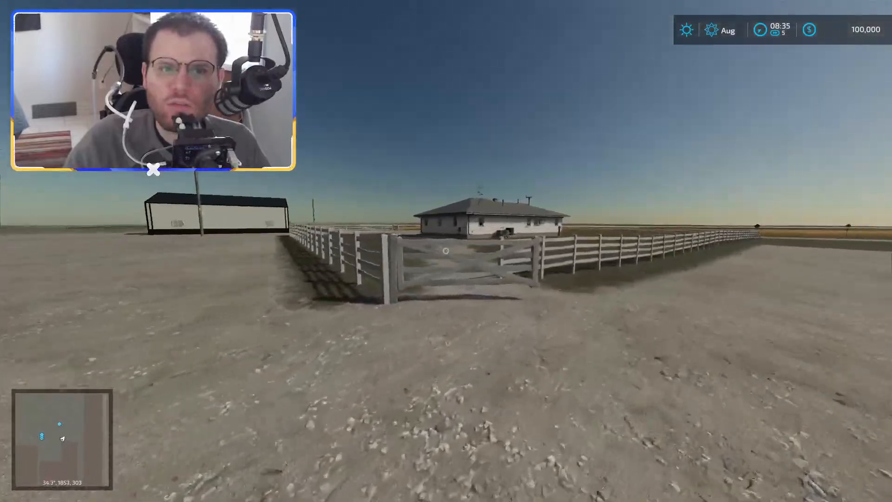
key(w)
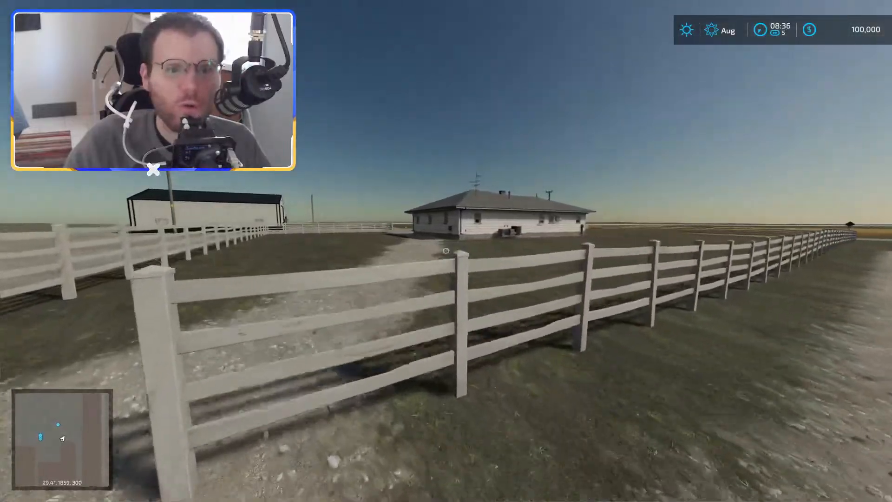
key(w)
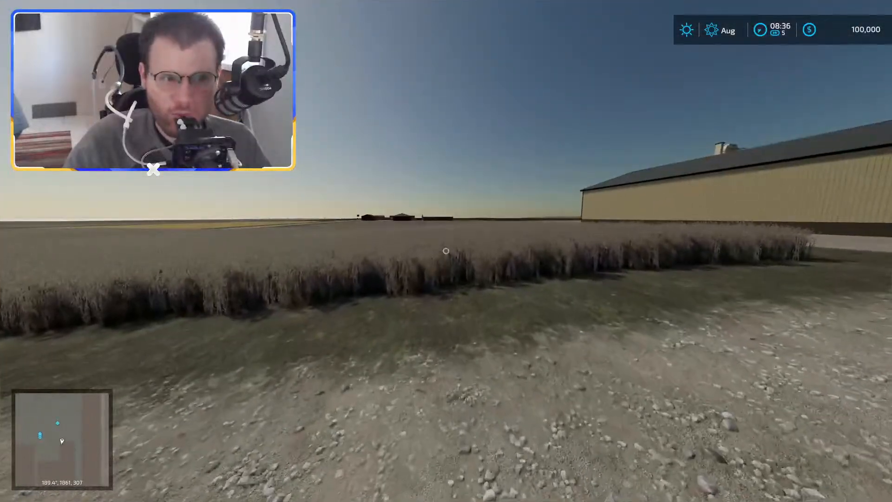
Step: Survey the fields and the workshop marker on the overview map, and enter the Pickup 1986 from there
key(Escape)
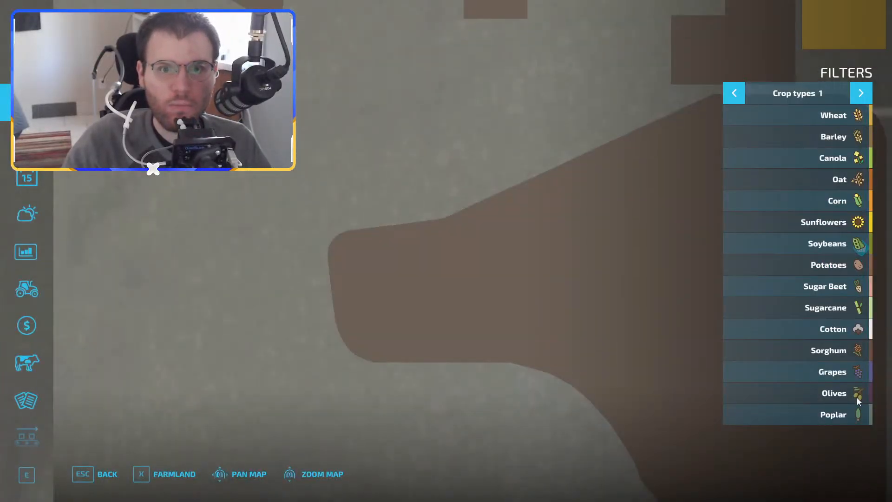
scroll(785, 374, down, 3)
scroll(784, 374, down, 2)
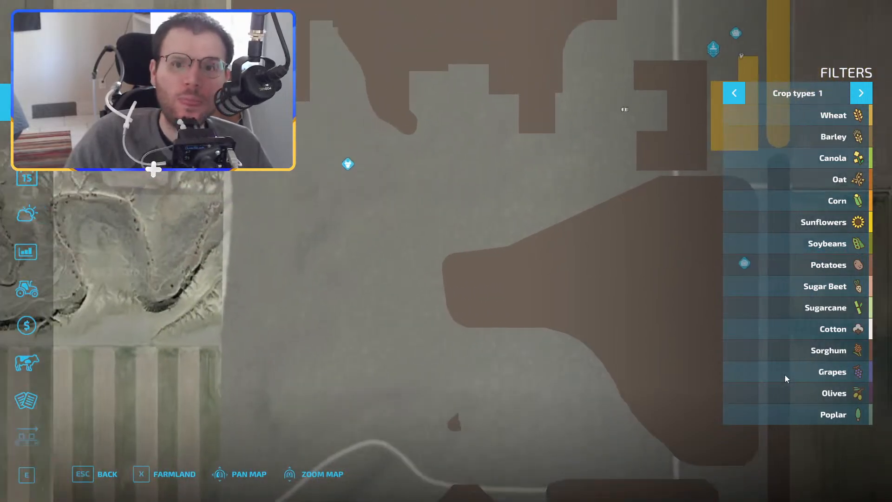
drag(872, 377, 600, 379)
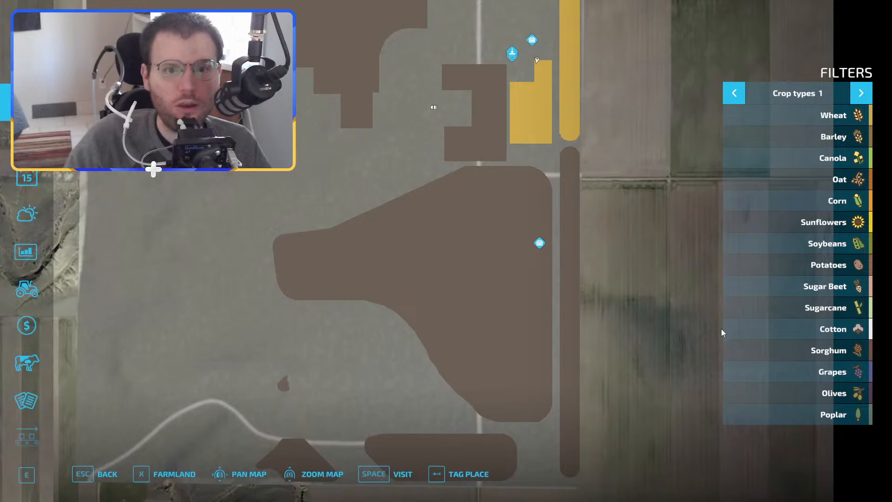
click(710, 54)
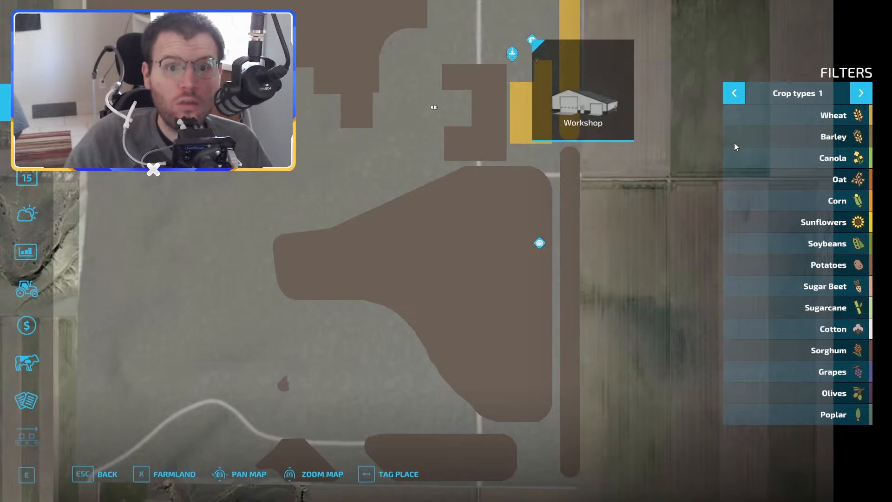
click(584, 143)
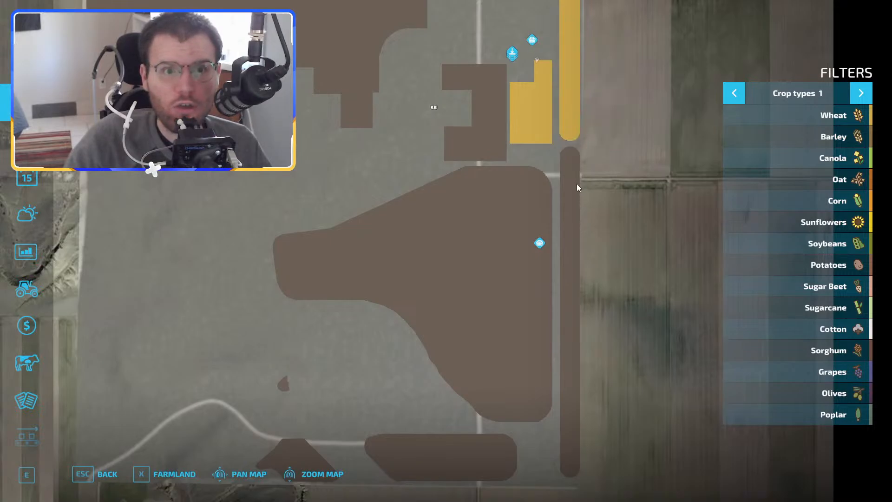
drag(576, 144, 562, 328)
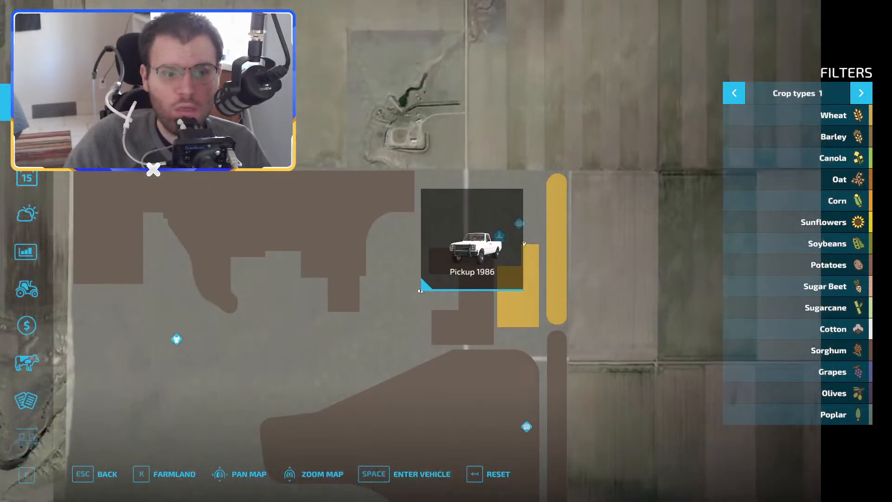
key(space)
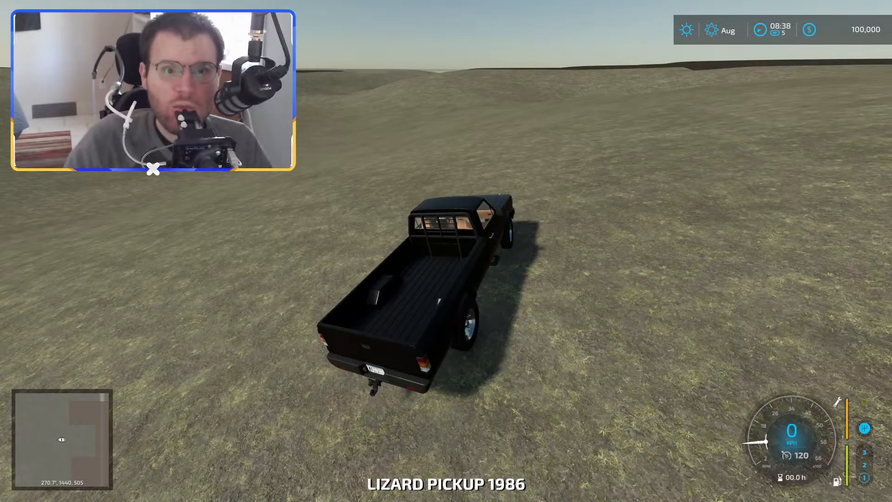
Step: Drive the pickup over the open grassland, curving around to view the terrain and the distant water
key(w)
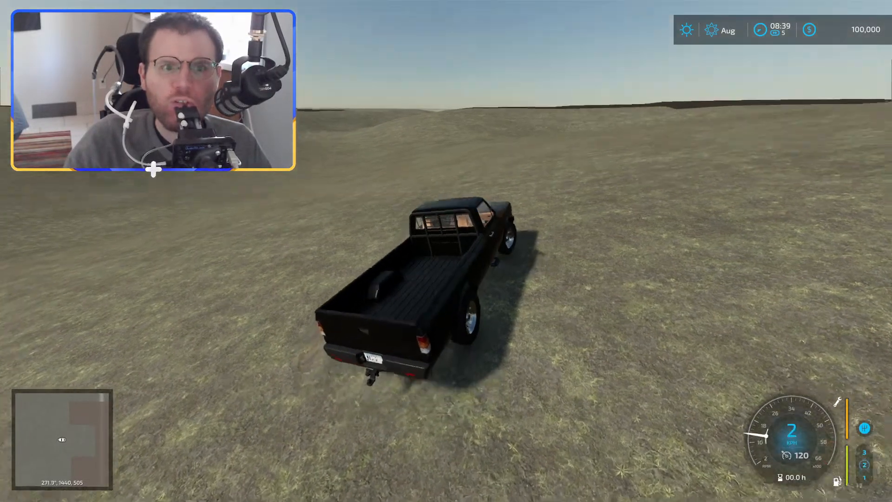
key(d)
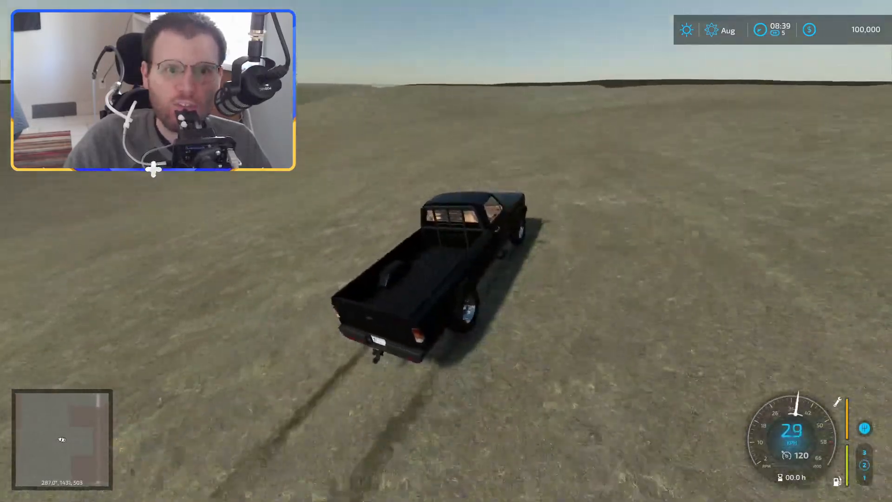
key(w)
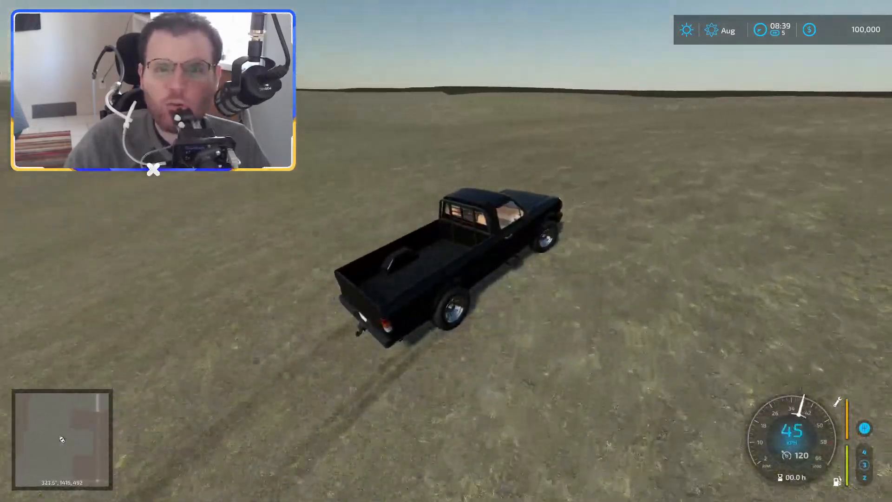
key(w)
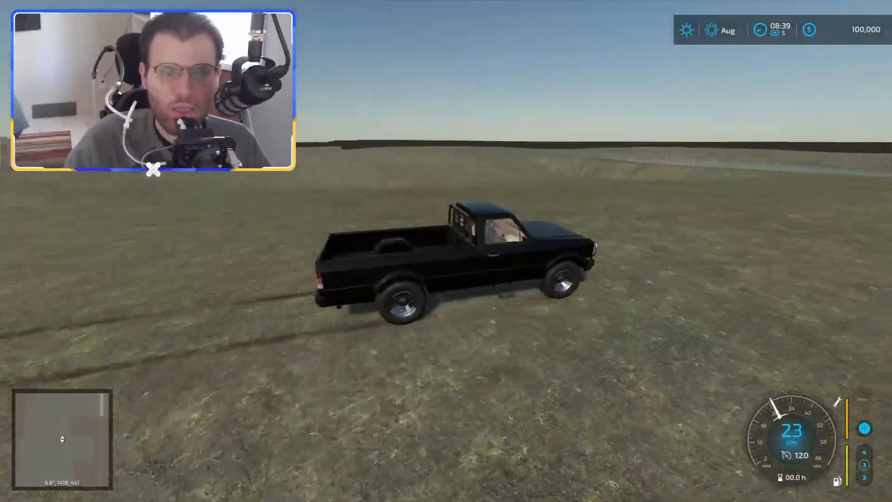
key(w)
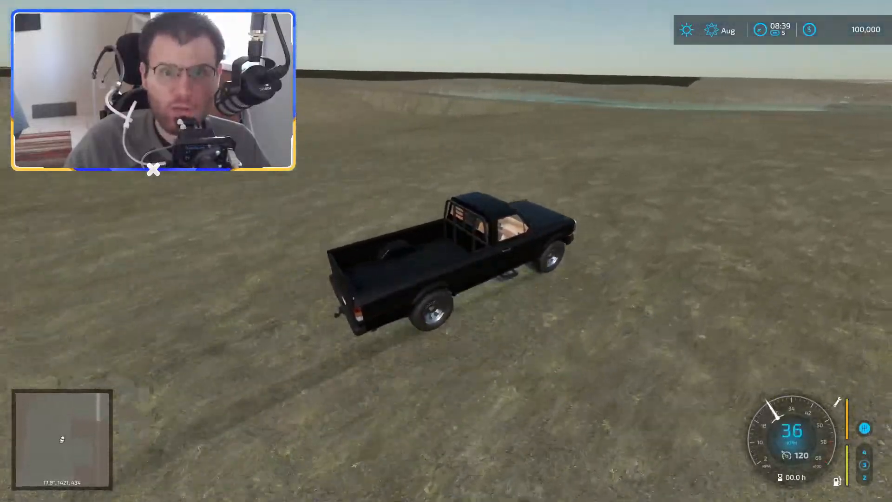
key(w)
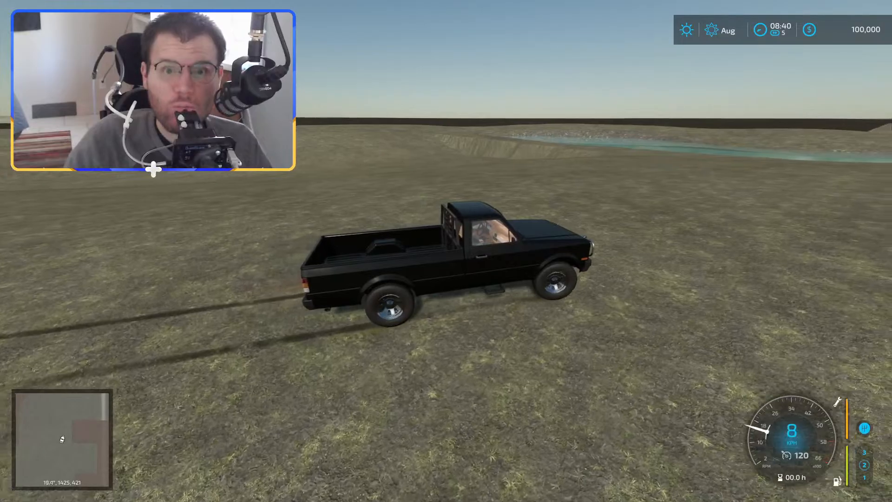
key(w)
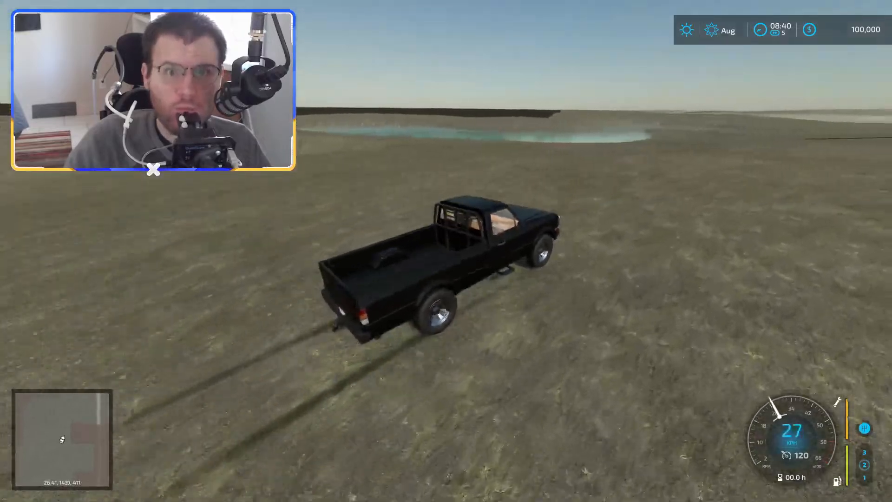
Step: Drive through the valley beside the steep grassy bank and up the slope to the dark ploughed field
key(w)
key(w)
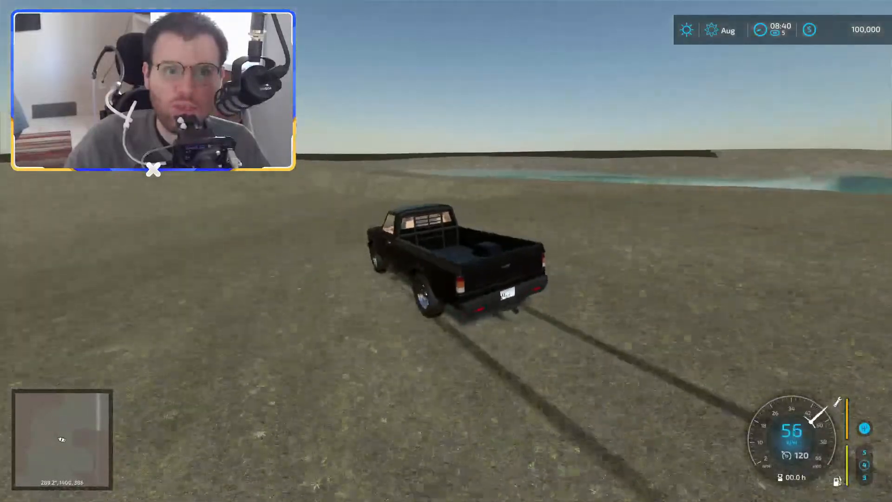
key(w)
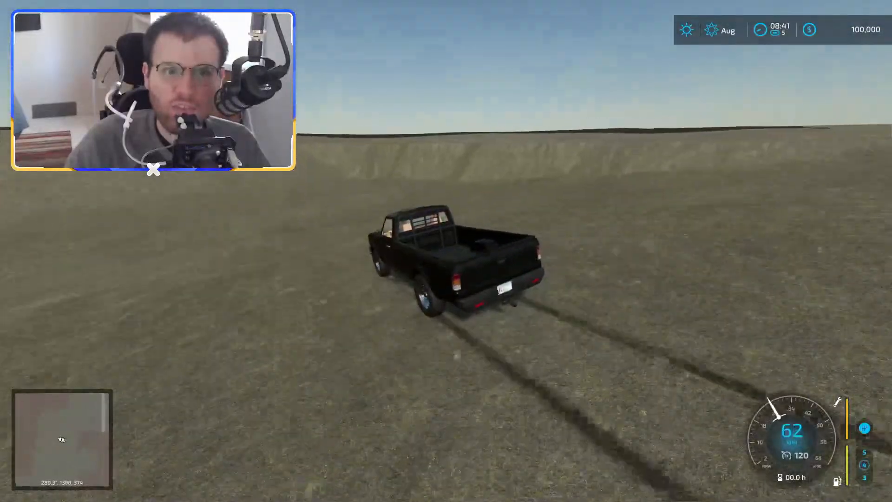
key(w)
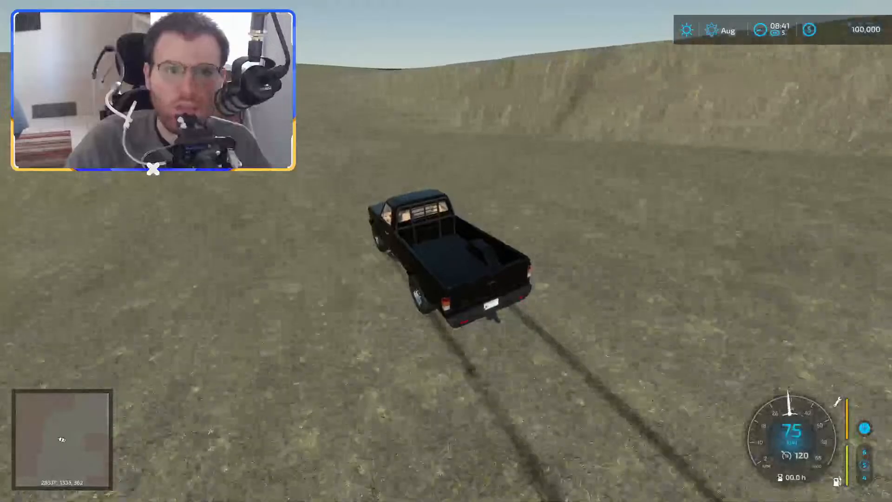
key(w)
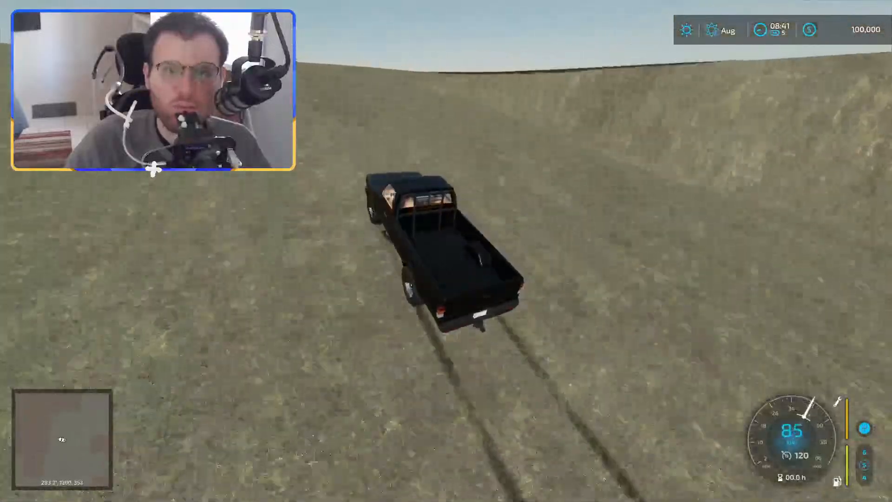
key(w)
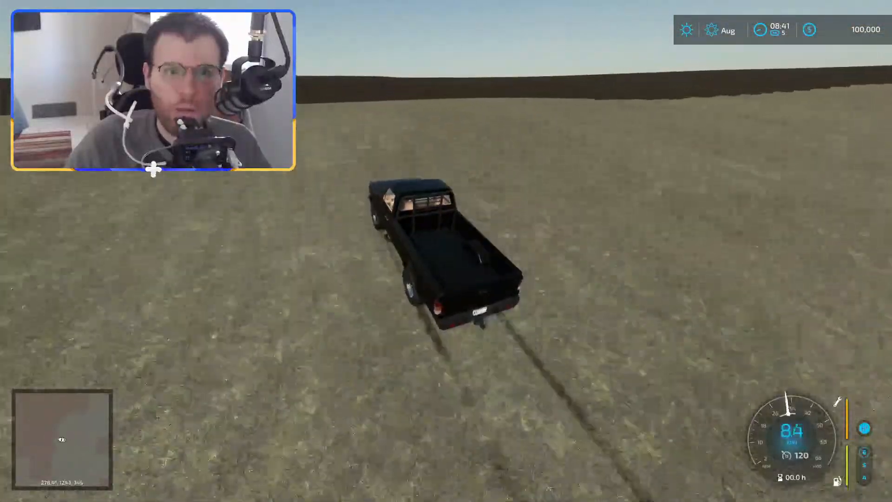
Step: Turn the pickup around along the jagged edge of the dark field until it faces the pond
key(d)
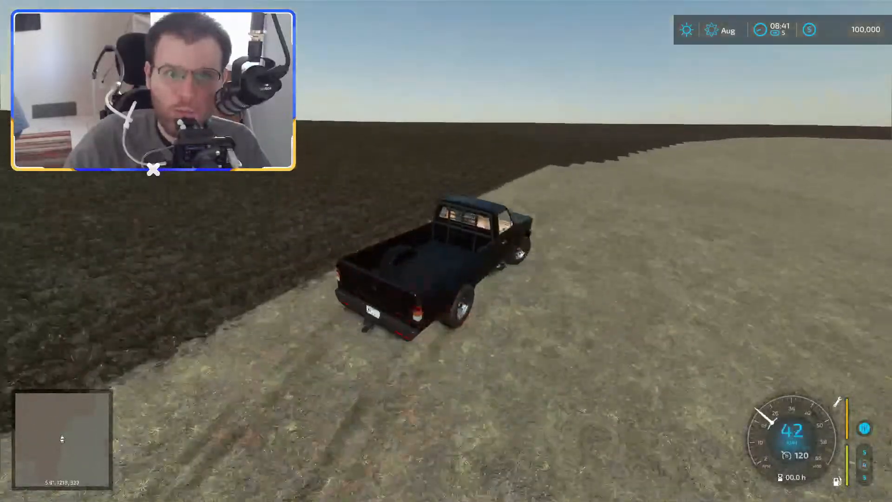
key(s)
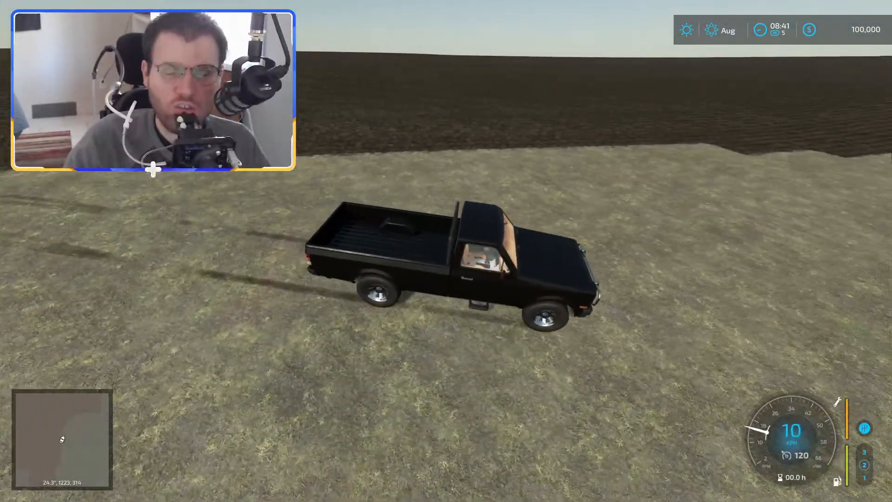
key(w)
key(d)
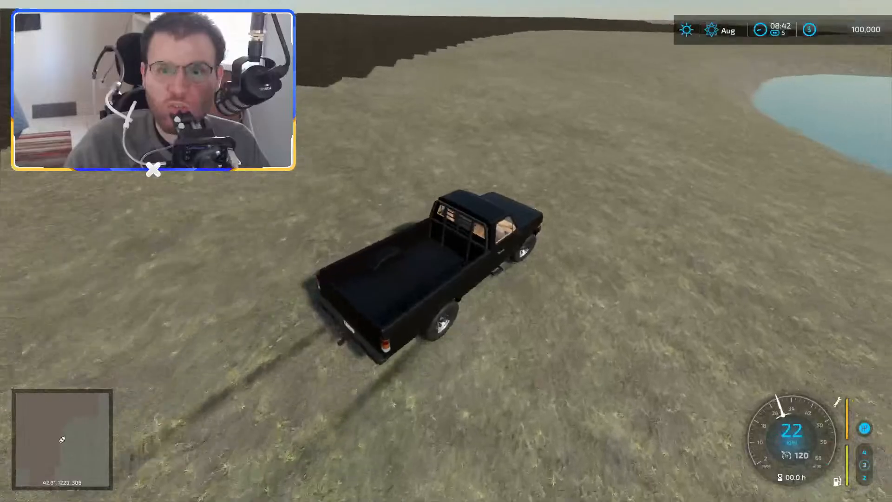
key(w)
key(d)
key(s)
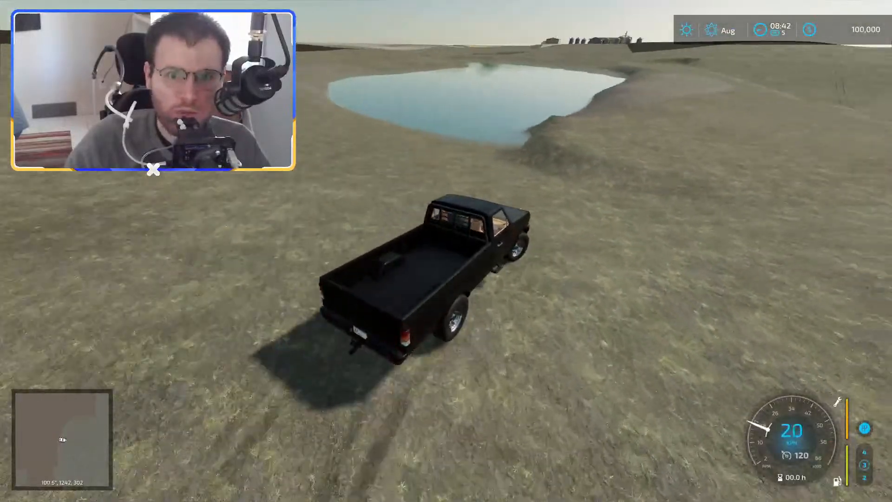
Step: Drive the pickup down to the pond and follow its shoreline toward the distant farm buildings
key(w)
key(d)
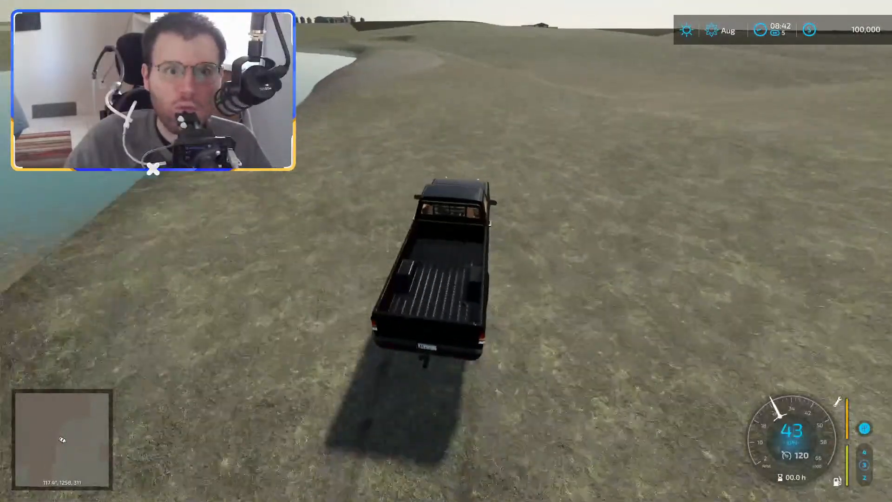
key(w)
key(a)
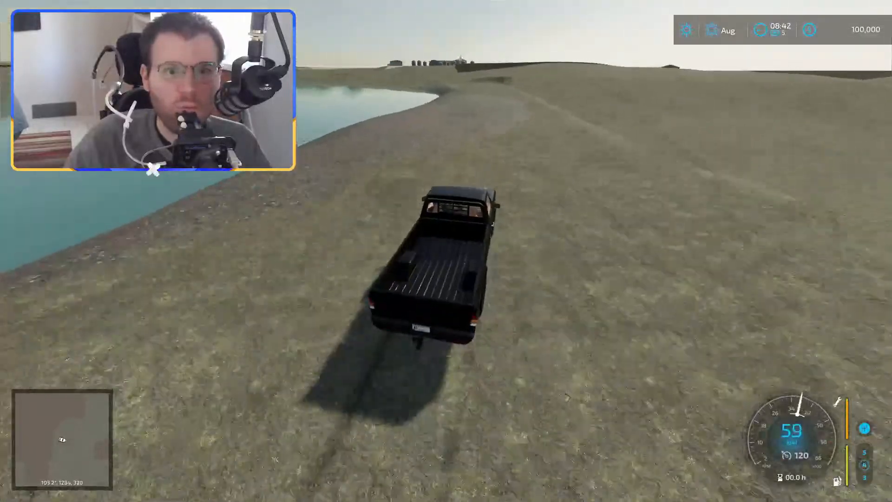
key(w)
key(a)
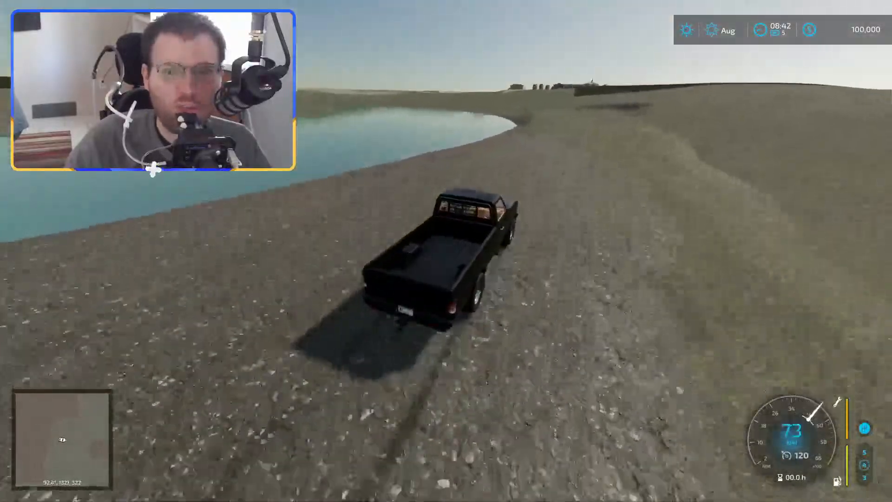
key(w)
key(w)
key(a)
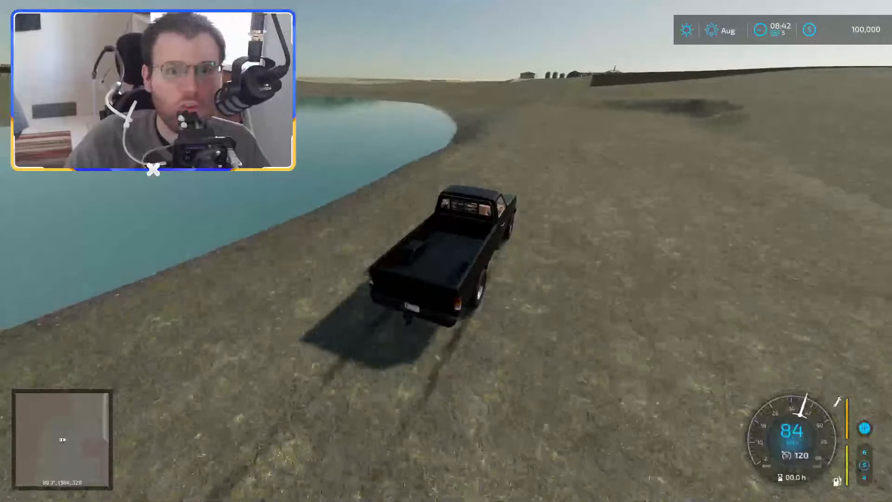
key(w)
key(a)
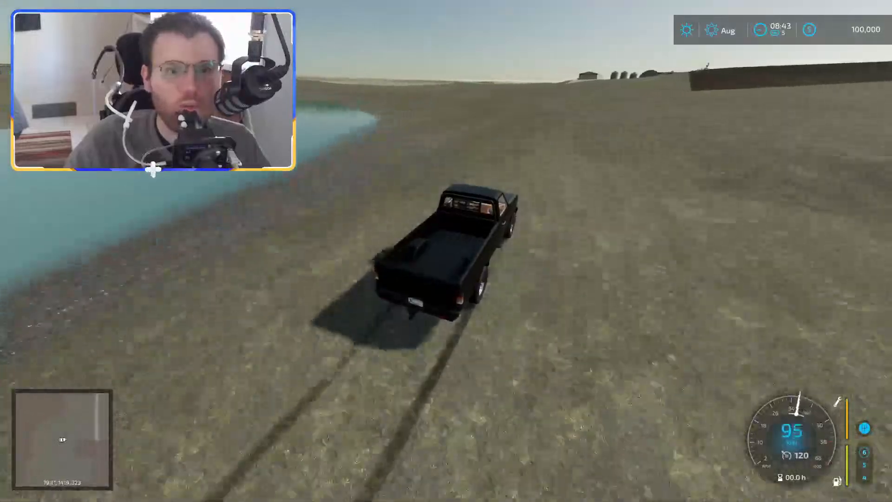
Step: Cross the open grassland at full speed toward the silos and brake before the gravel farmyard
key(w)
key(d)
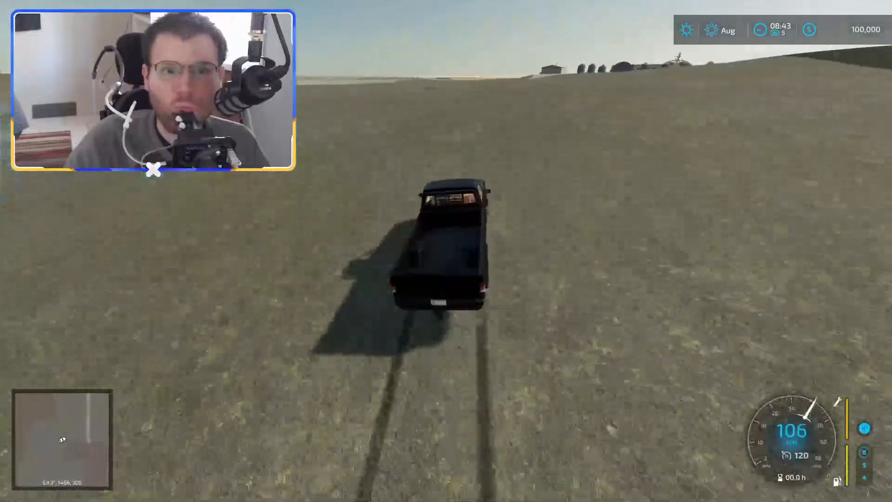
key(w)
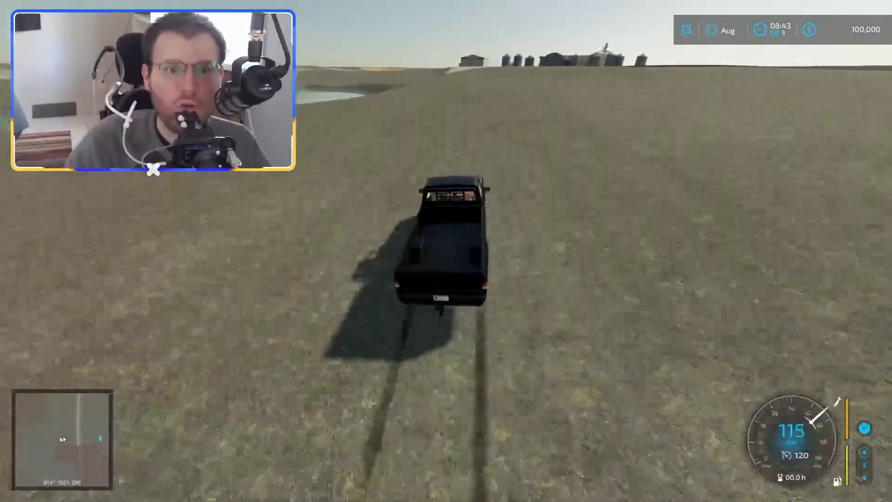
key(w)
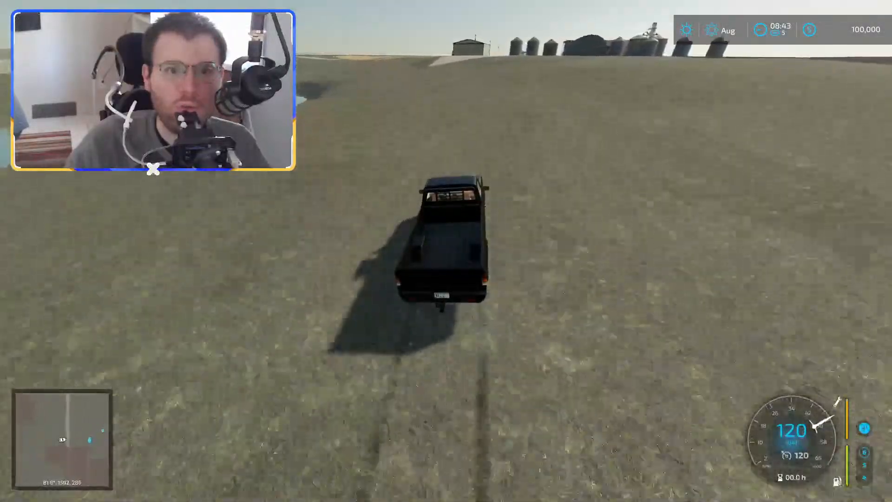
key(w)
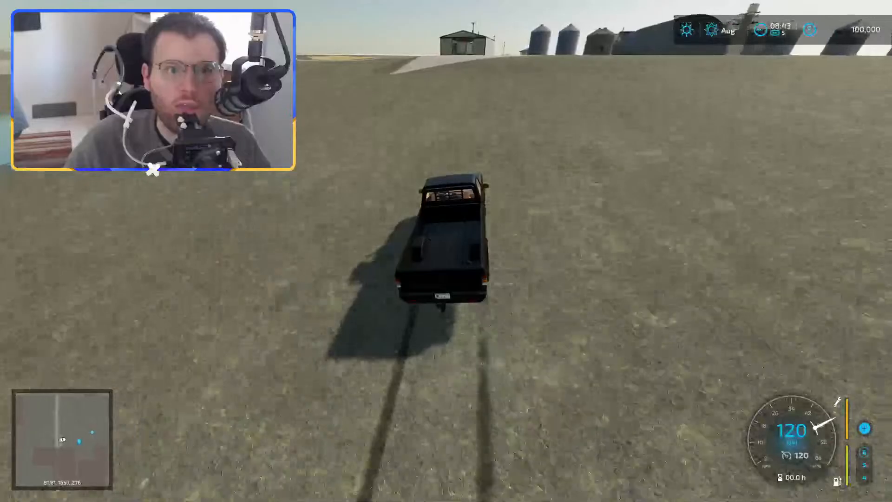
key(s)
key(s)
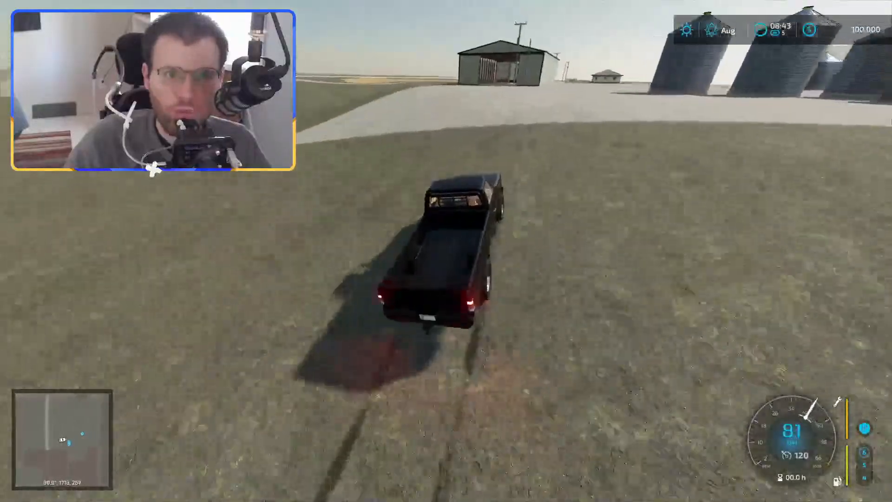
Step: Turn into the gravel farmyard, circle past the open shed and silos, and head toward the house
key(d)
key(d)
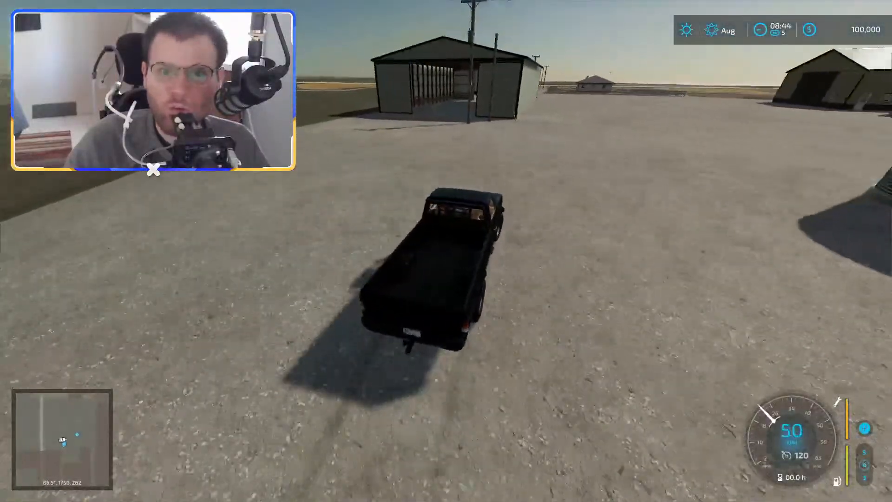
key(w)
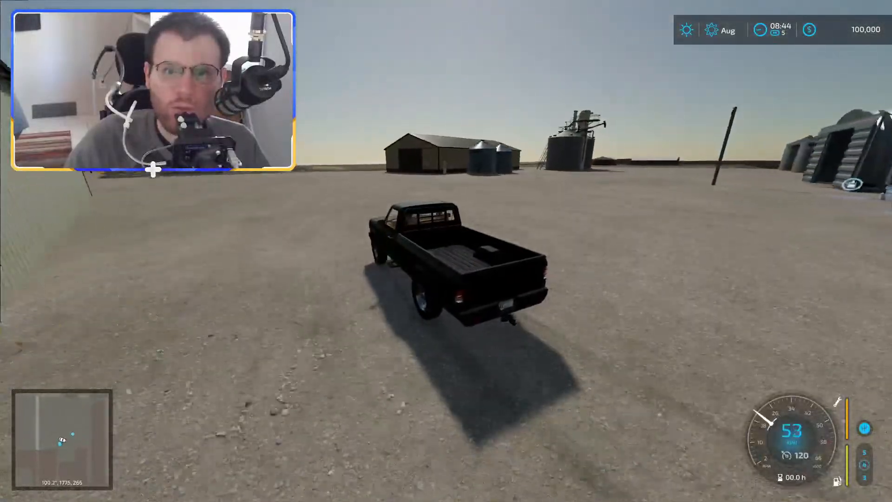
key(a)
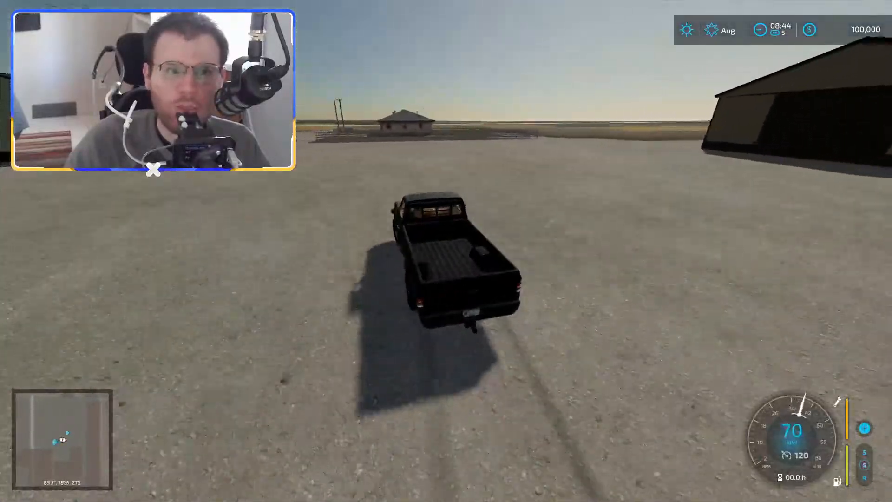
key(s)
Step: Pass the fenced house and follow the gravel driveway out beyond the utility poles
key(d)
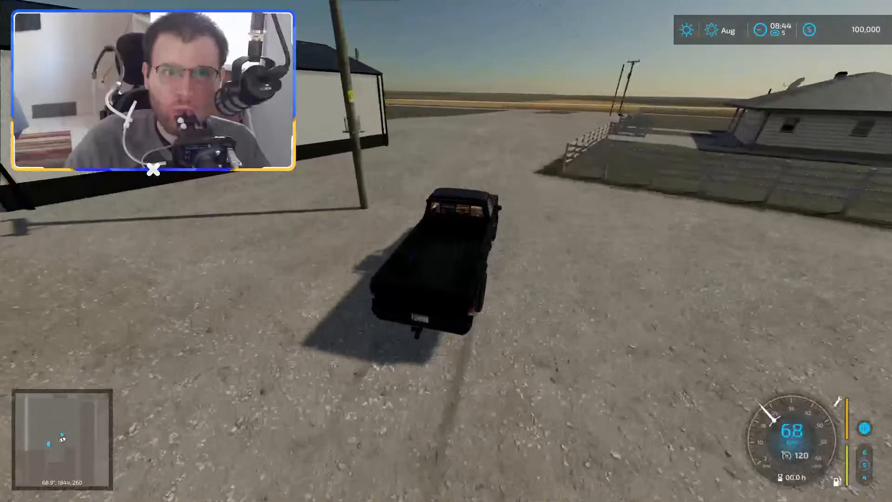
key(w)
key(s)
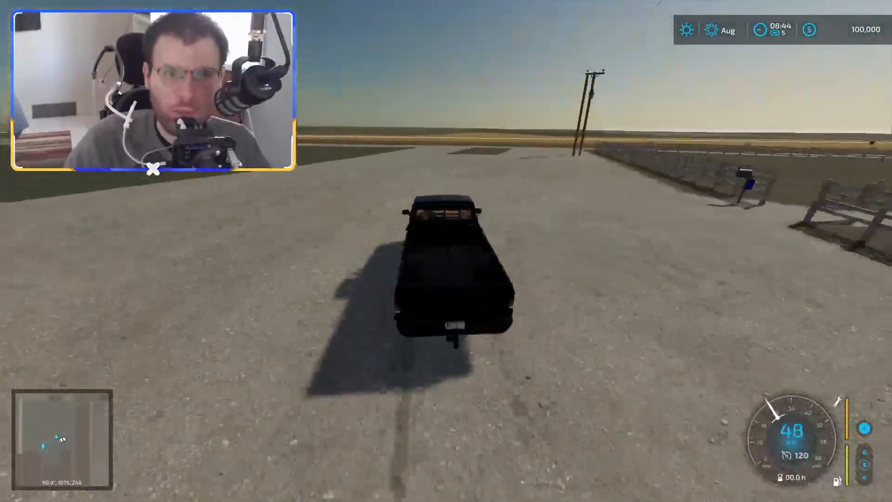
key(w)
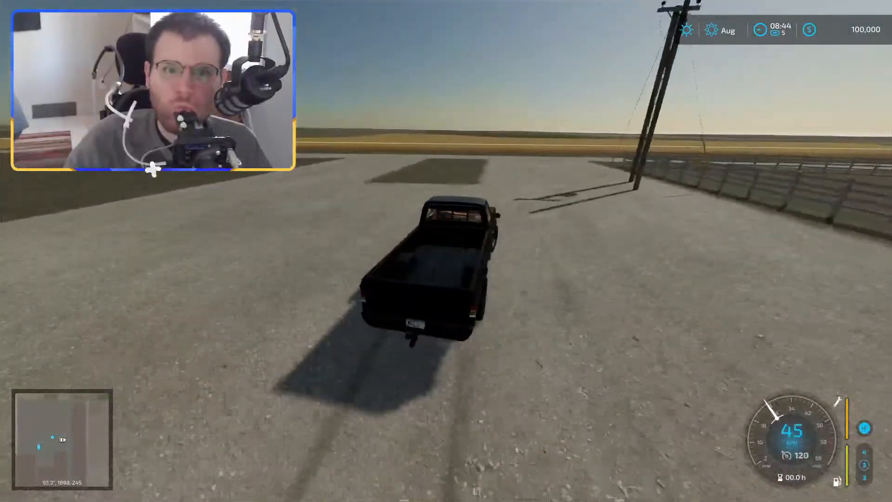
key(d)
key(s)
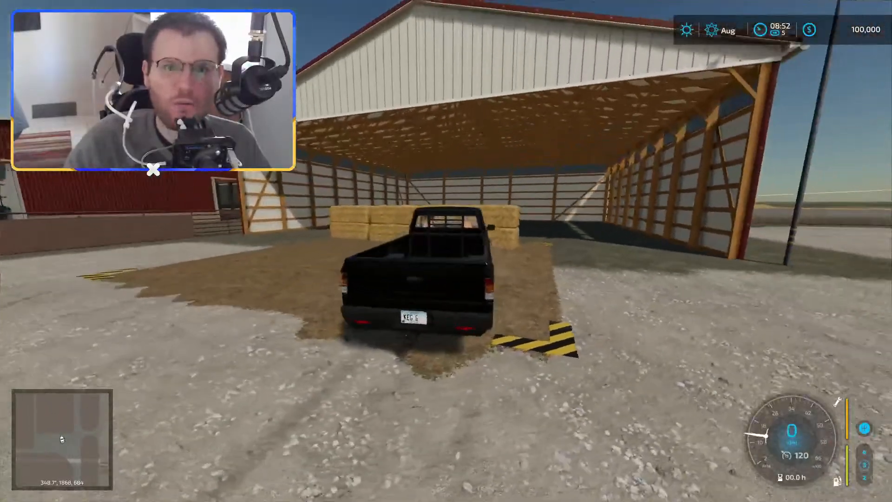
Step: Back the pickup away from the hay bale shed and drive alongside the open-sided livestock barn
key(s)
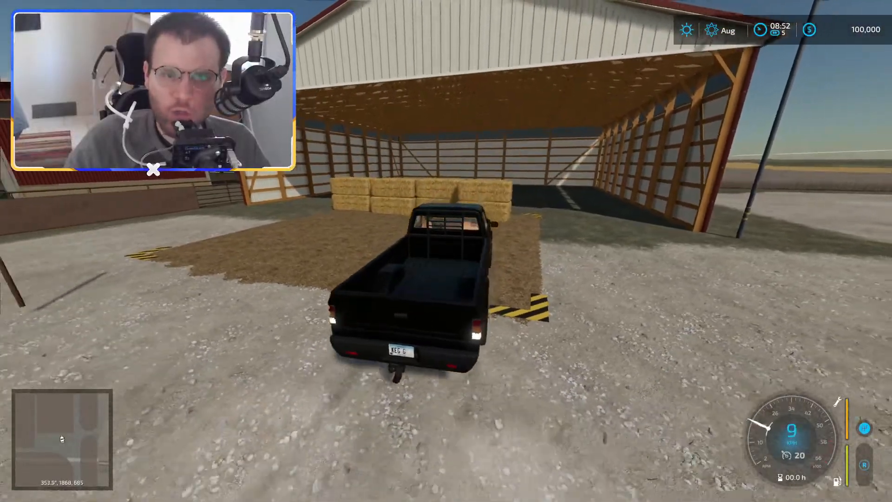
key(s)
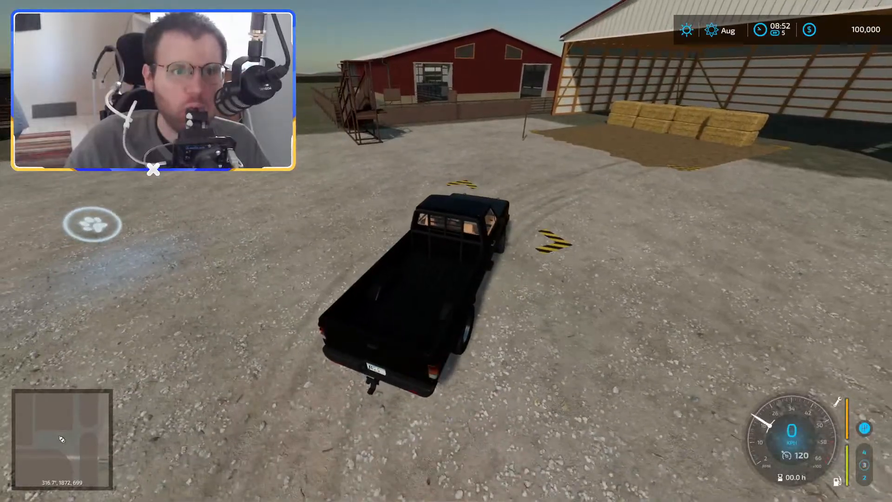
key(w)
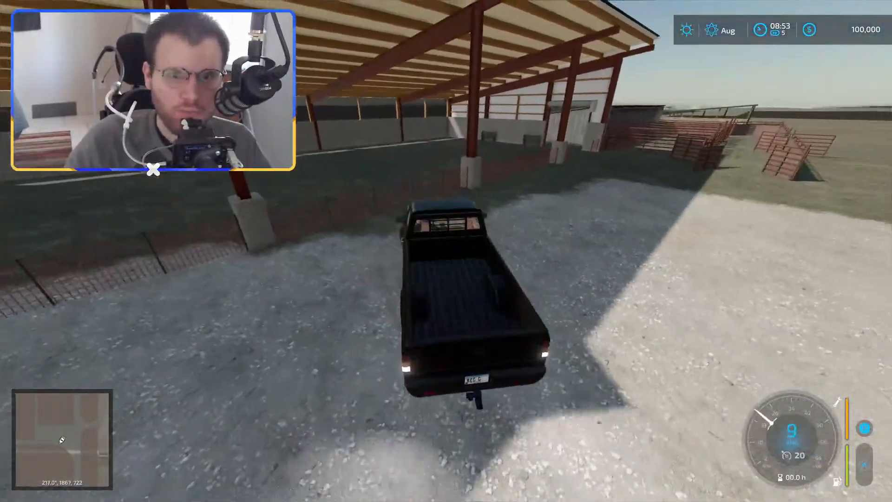
key(d)
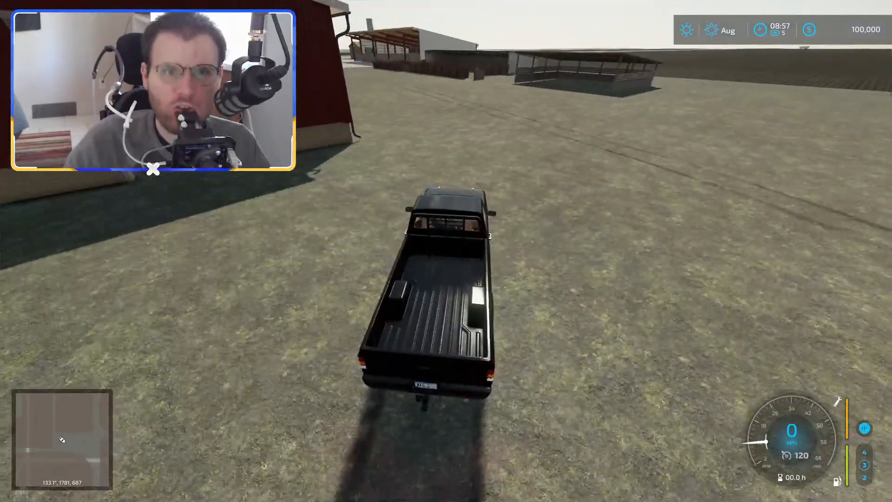
Step: Drive along the straight gravel road to the walled propane compound, slowing down as the pickup reaches it
key(w)
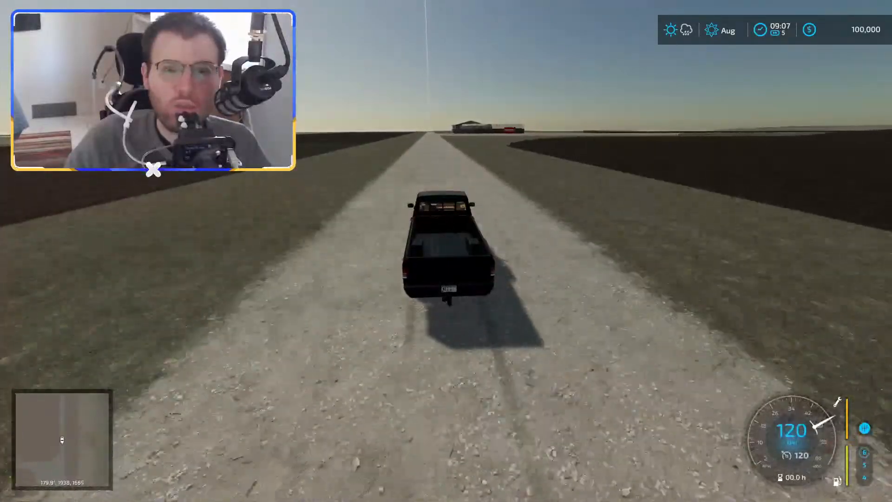
key(s)
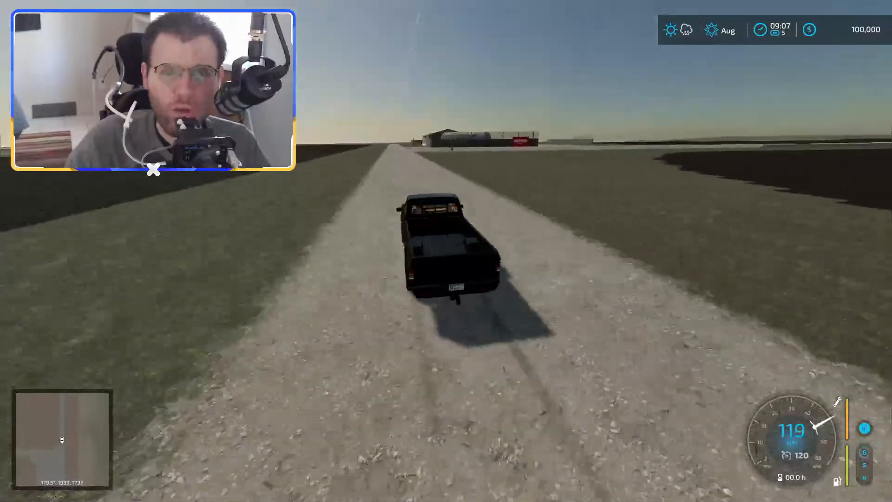
key(s)
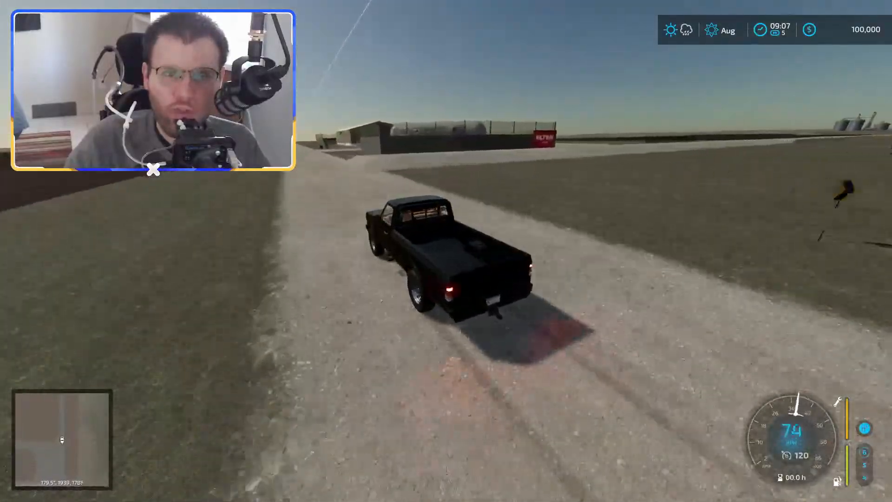
key(s)
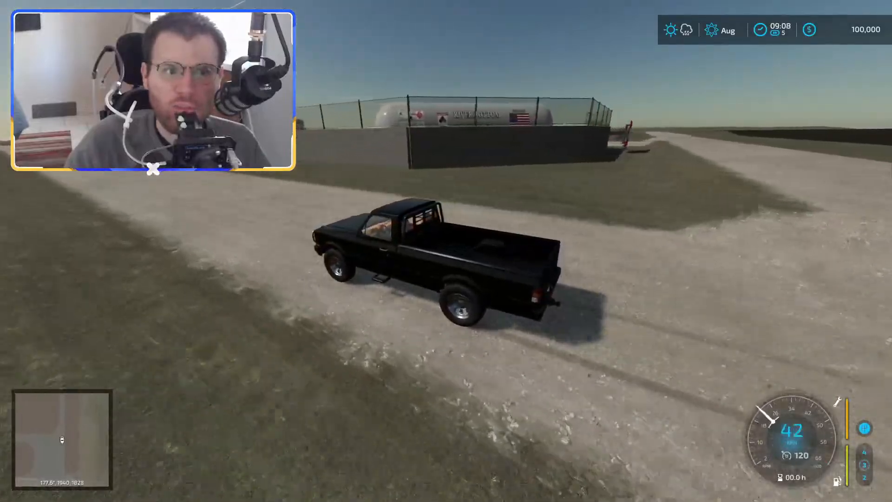
key(w)
key(s)
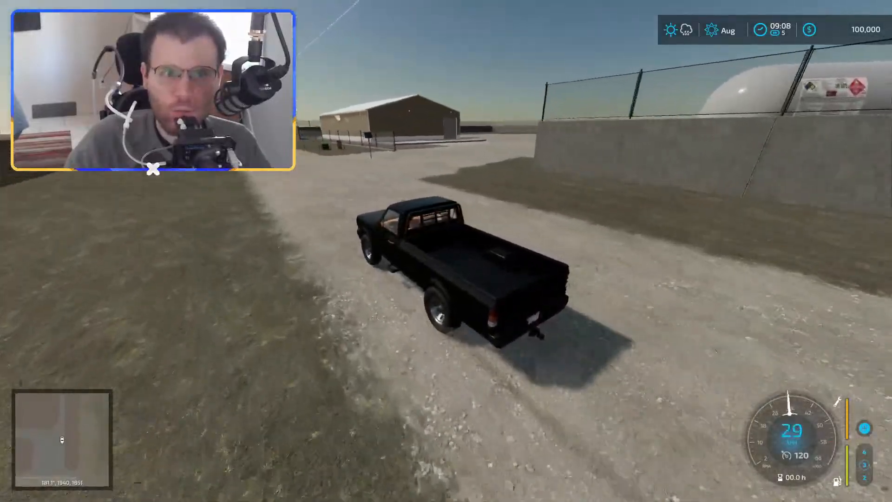
Step: Turn around the compound wall and stop the pickup beside the fuel pump at the River Bottom Propane tank
key(w)
key(d)
key(s)
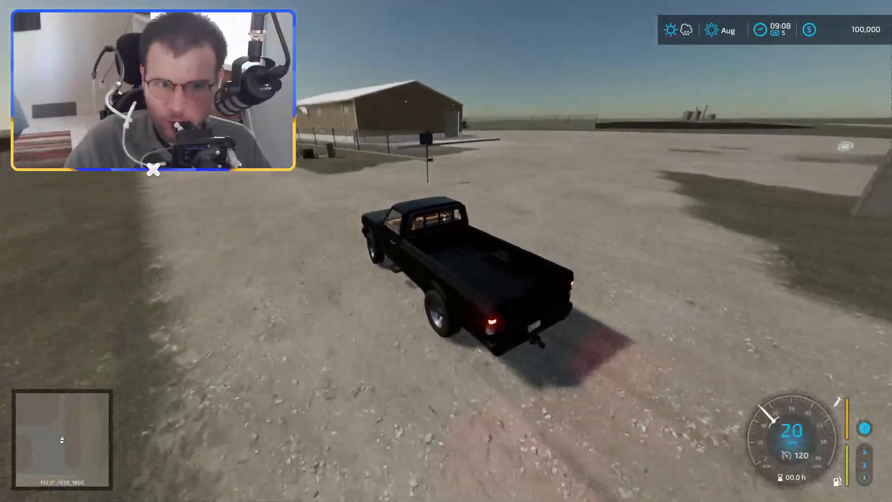
key(s)
key(w)
key(d)
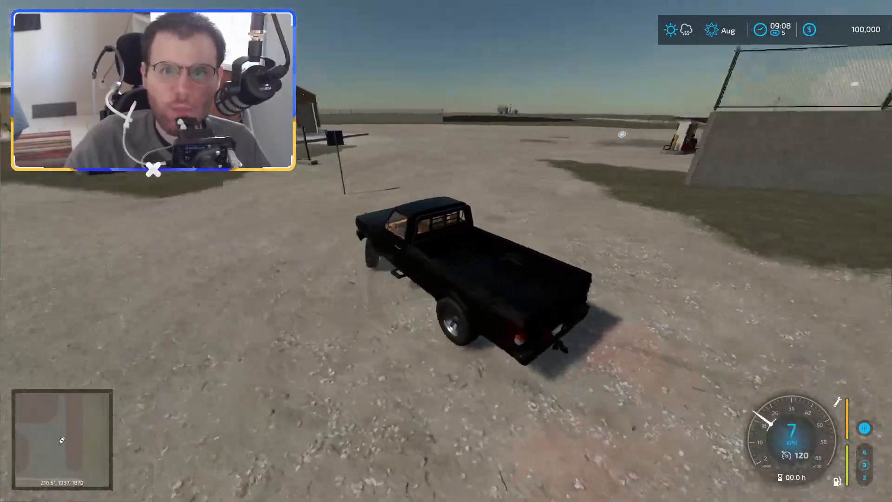
key(w)
key(d)
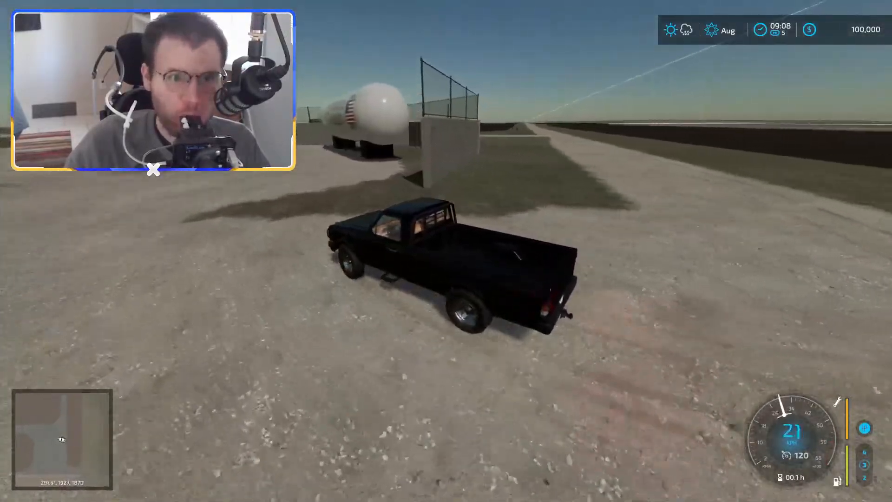
key(w)
key(d)
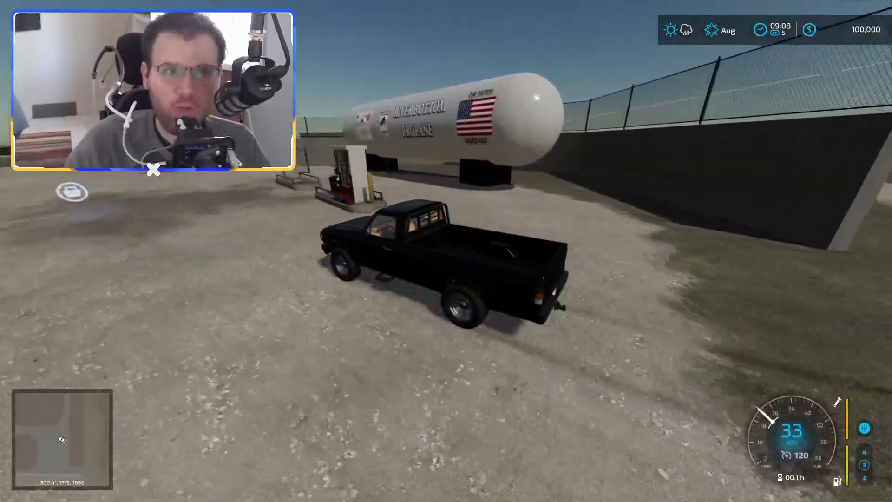
key(s)
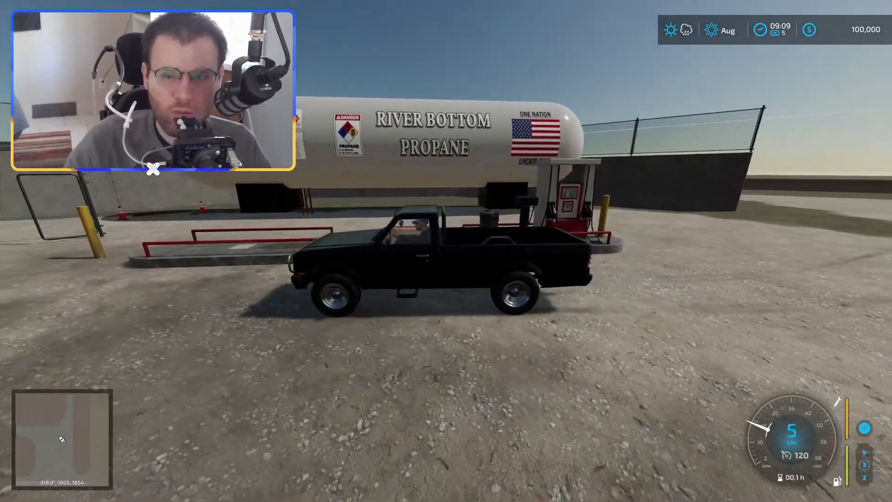
key(s)
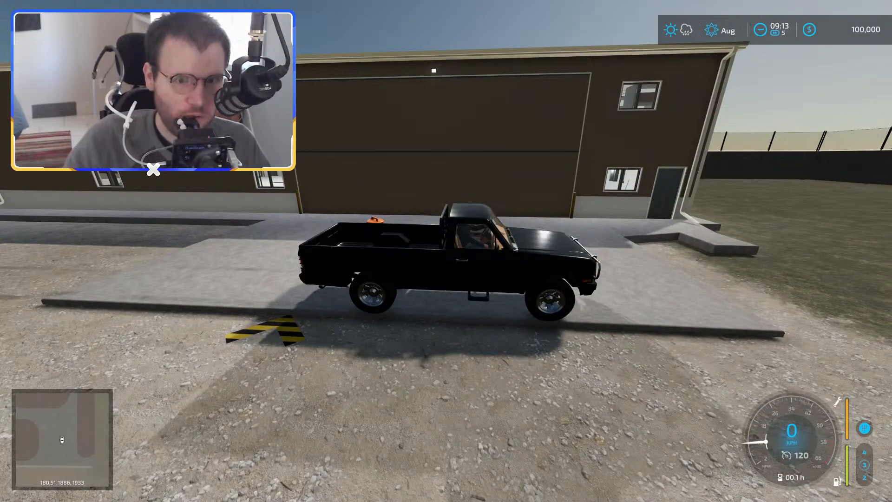
Step: Get out of the pickup in front of the brown building and walk along its wall to the entrance door
key(e)
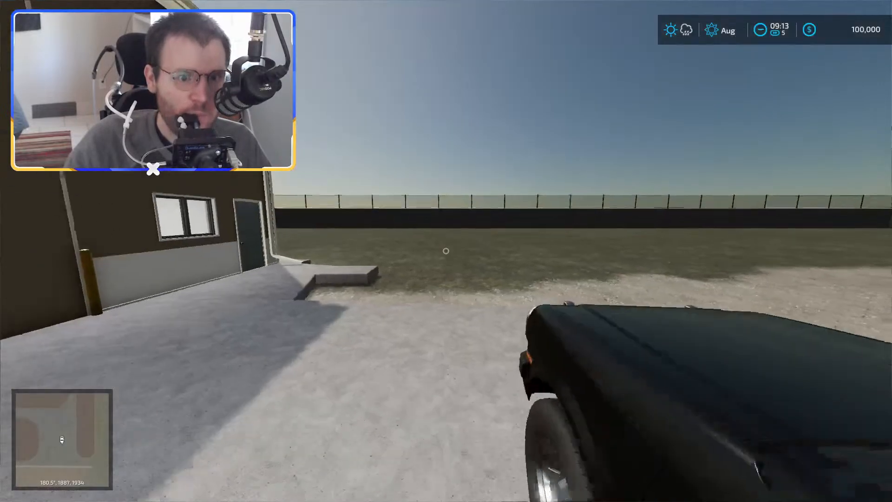
key(w)
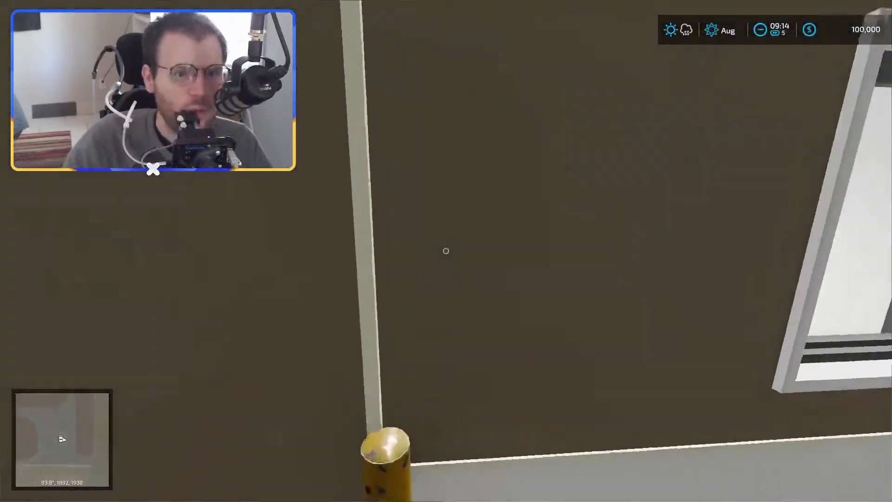
key(w)
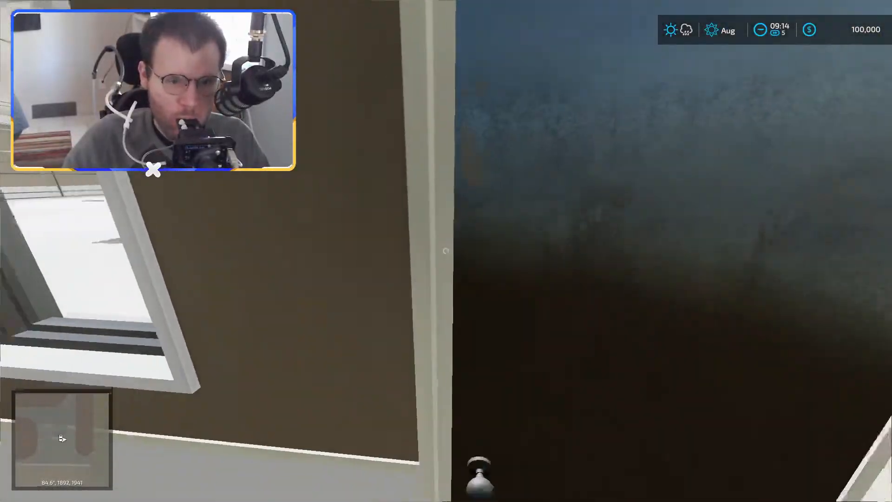
Step: Walk along the brown building's wall back to the black Lizard Pickup 1986 and get in
key(w)
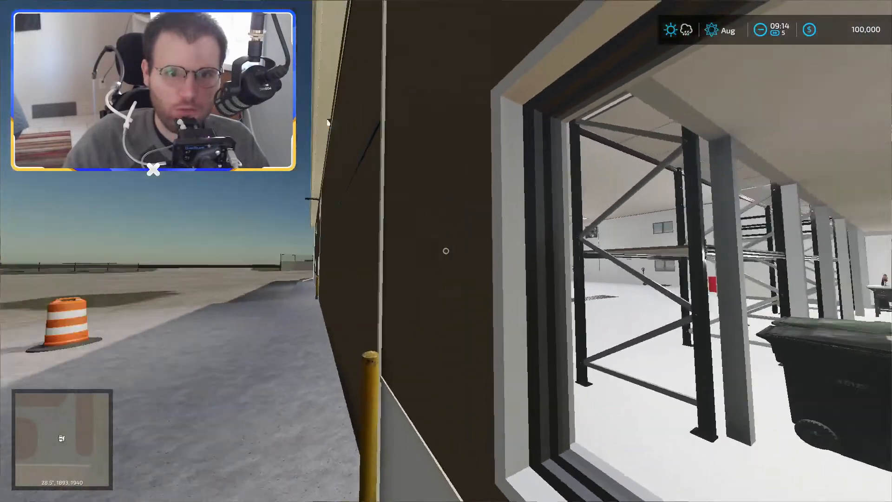
key(w)
key(w)
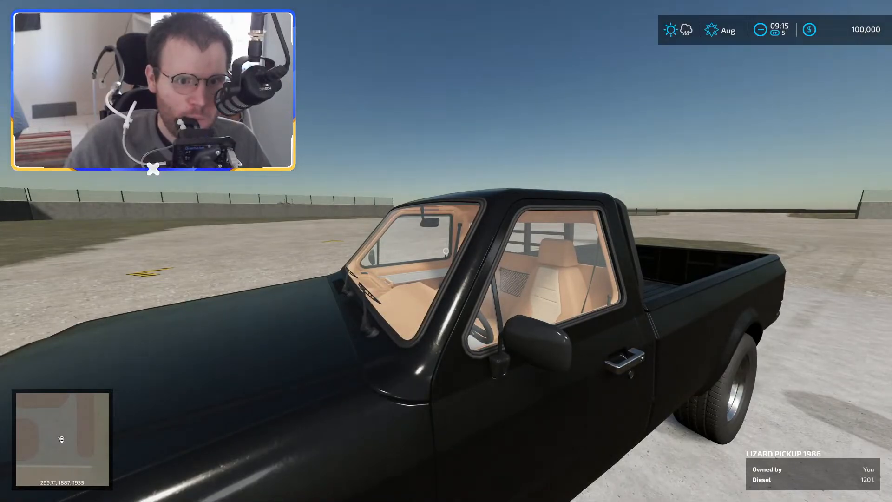
key(e)
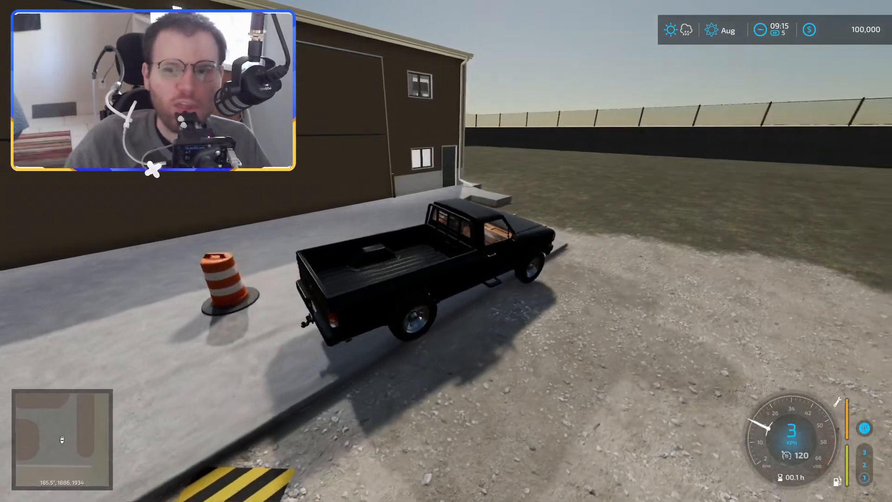
Step: Drive past the end of the brown building, turn around on the grass and head back across the gravel yard
key(w)
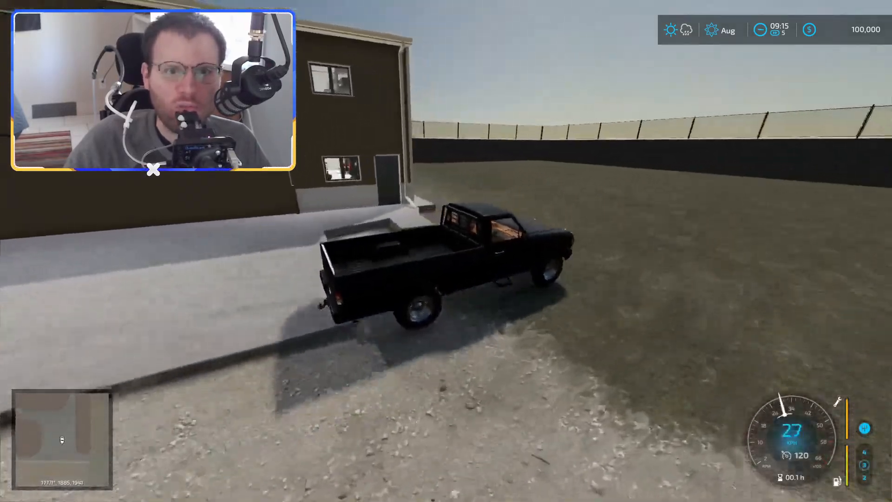
key(w)
key(d)
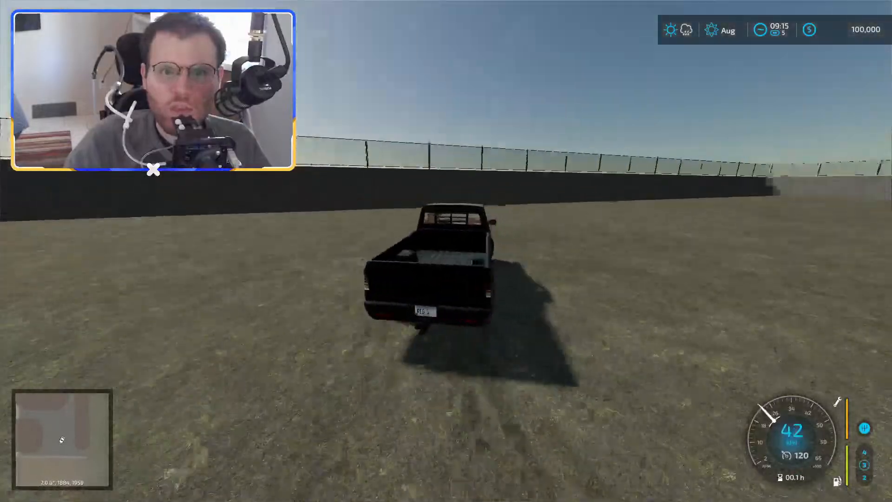
key(d)
key(d)
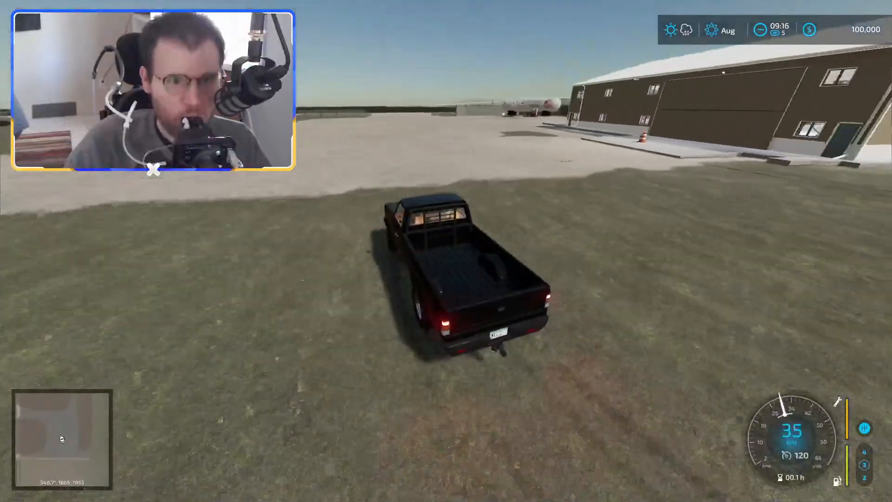
key(w)
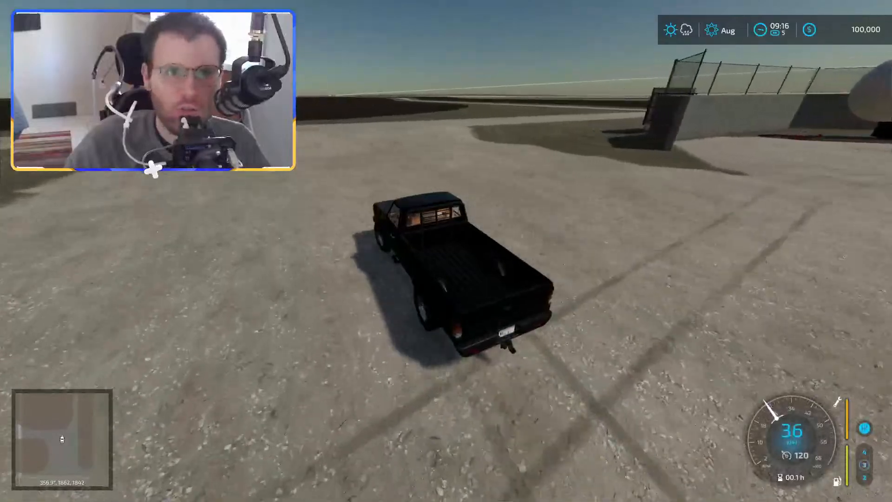
Step: Steer the pickup out of the fenced compound and line it up on the straight gravel road
key(a)
key(w)
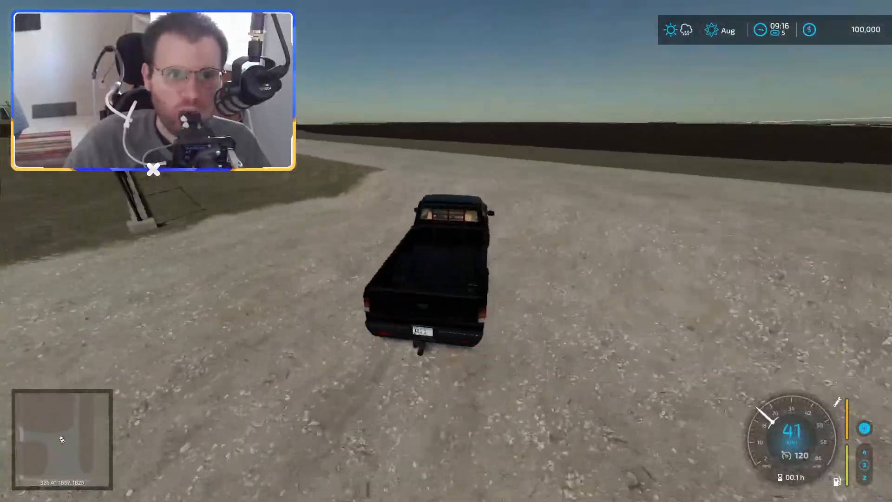
key(a)
key(w)
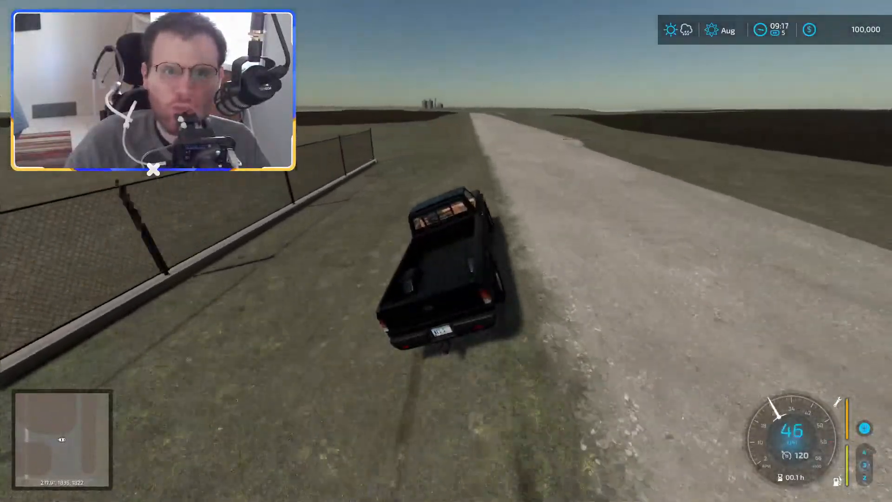
key(d)
key(w)
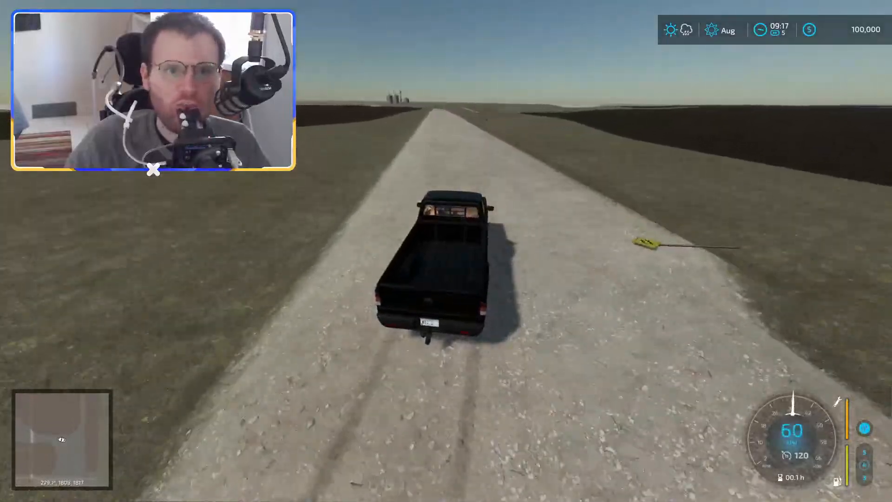
Step: Speed the pickup along the straight gravel road towards the distant grain silos
key(w)
key(a)
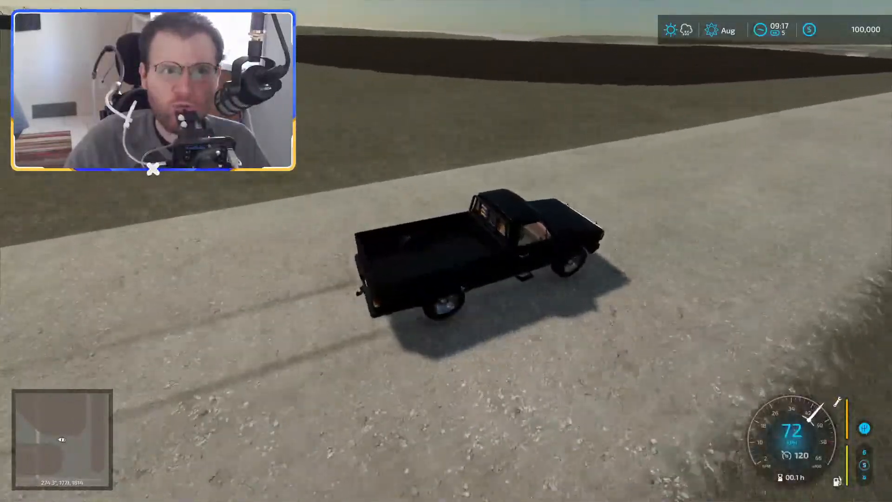
key(w)
key(a)
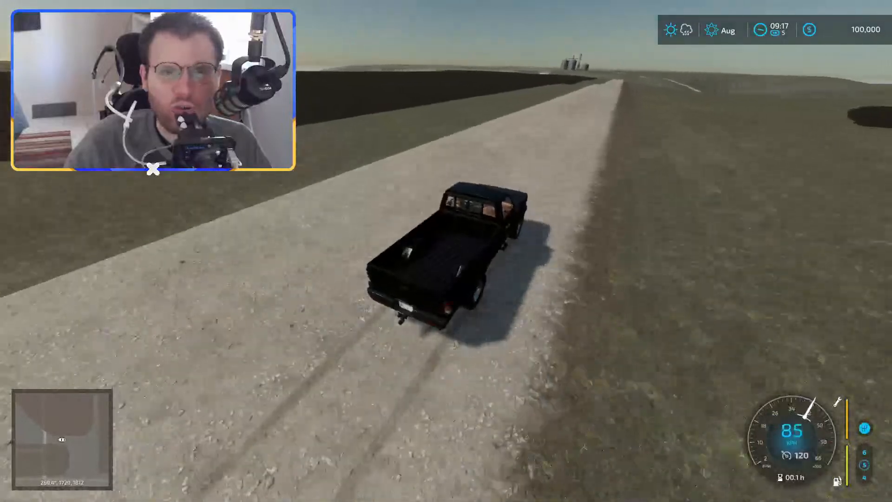
key(w)
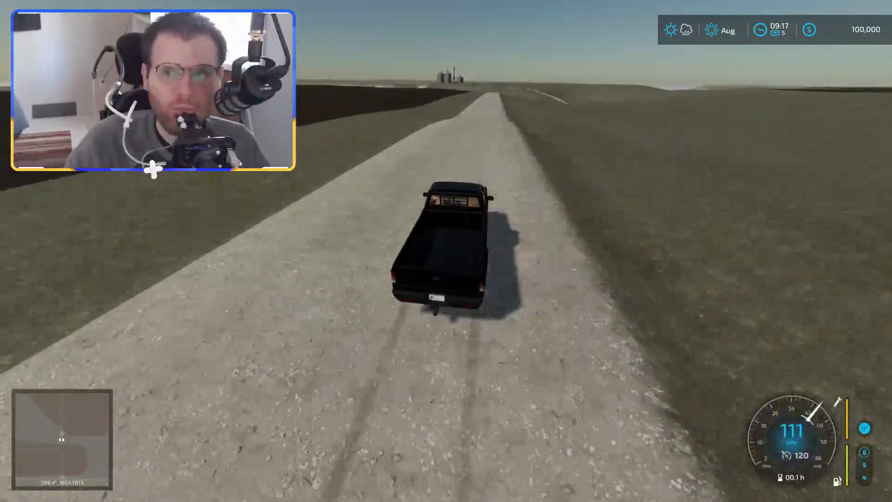
key(w)
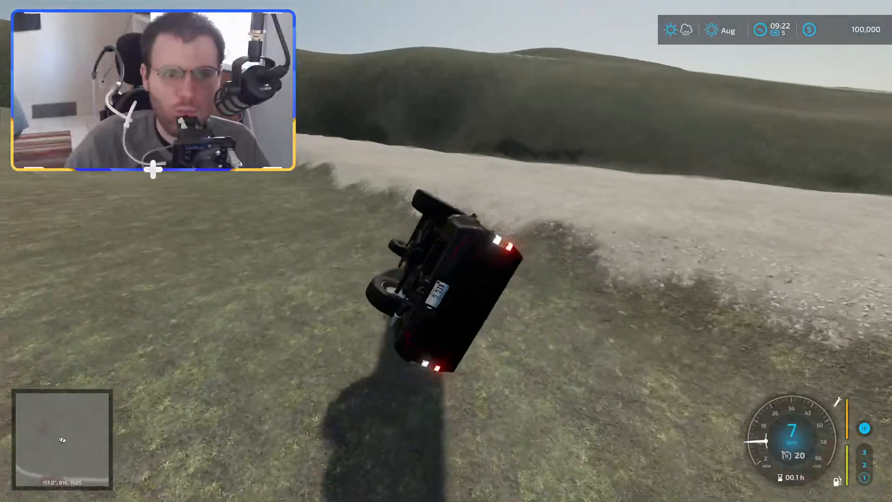
Step: Drive the pickup on along the winding gravel road and brake beside the floating grain silos
key(w)
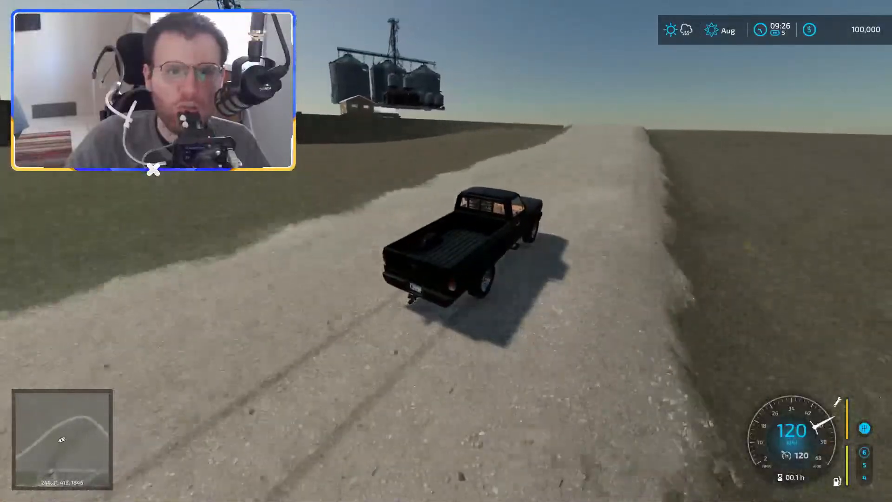
key(s)
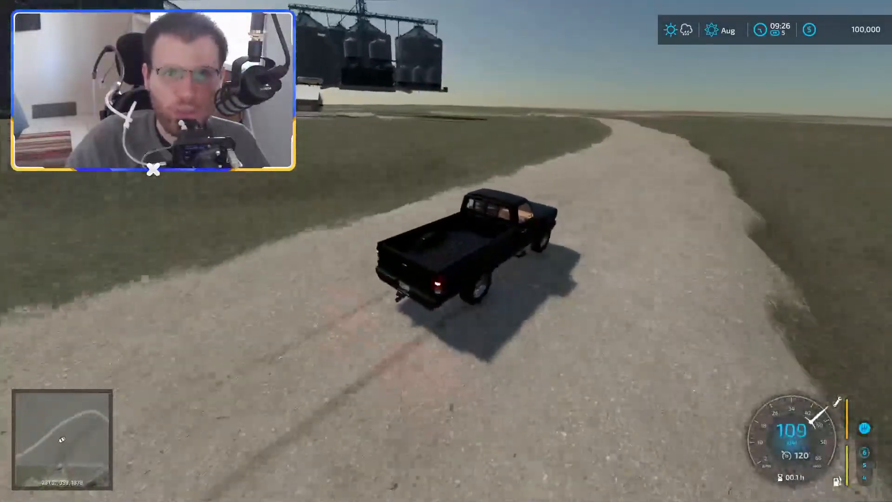
key(a)
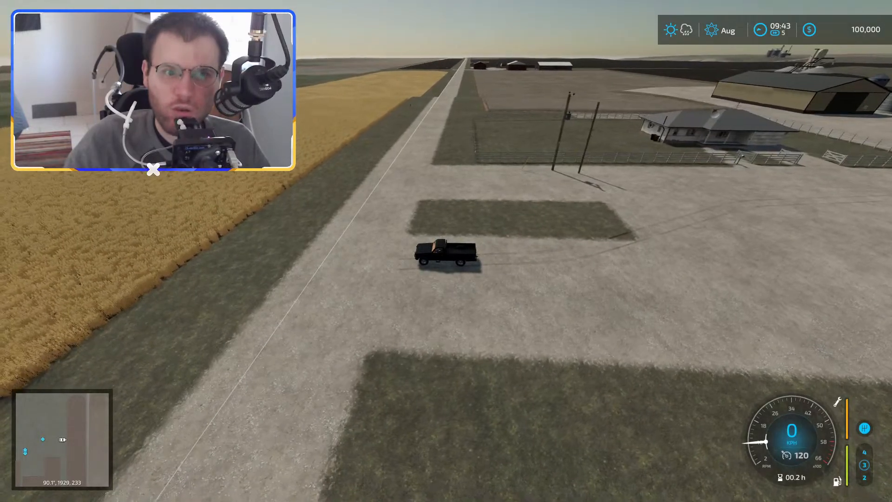
Step: Reverse the pickup in the gravel farmyard between the ripe crop field and the fenced house
key(s)
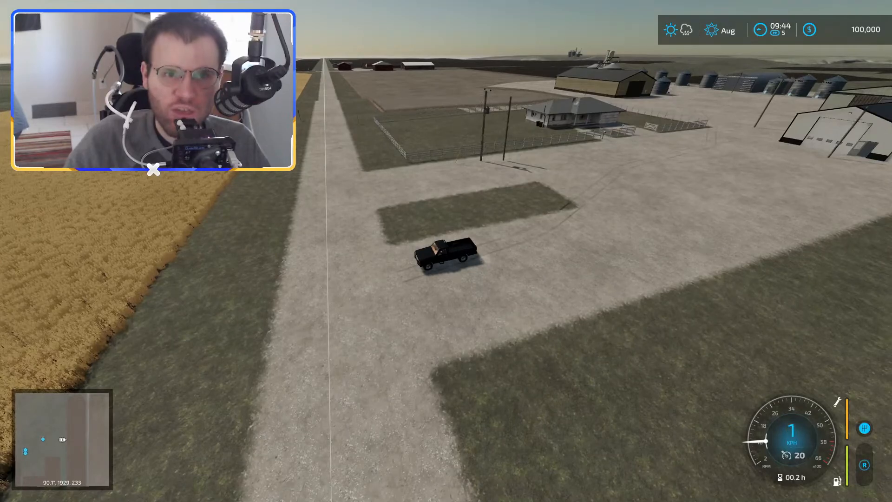
key(s)
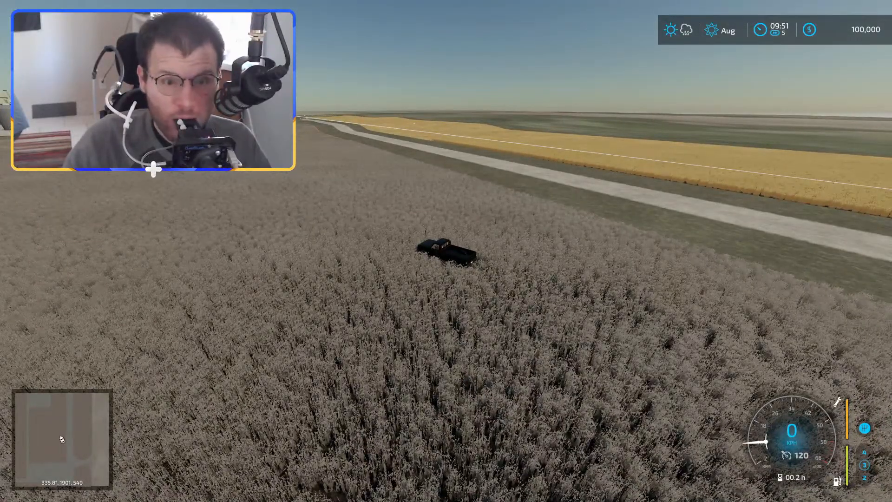
Step: Examine the map's crop and farmland views, panning across the fields, and return to the crop types overview
key(Escape)
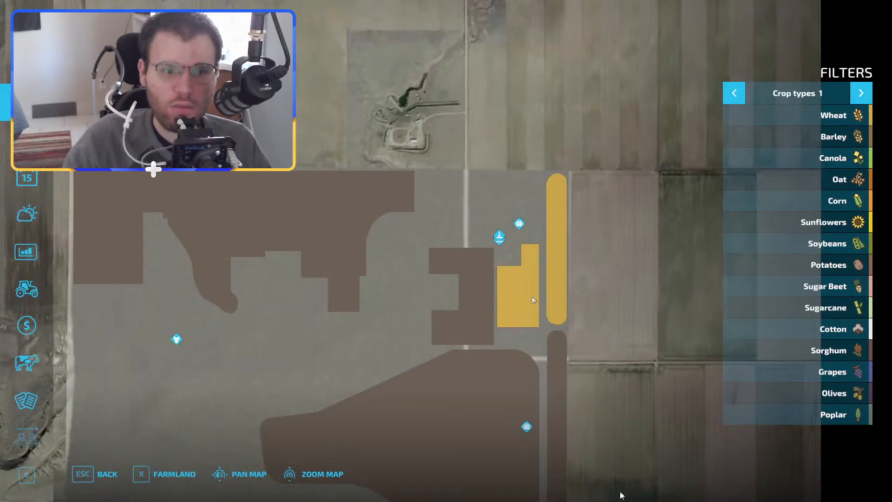
mouse_move(492, 459)
mouse_down()
mouse_move(488, 449)
mouse_move(612, 246)
mouse_move(566, 235)
mouse_up()
key(x)
drag(809, 188, 711, 332)
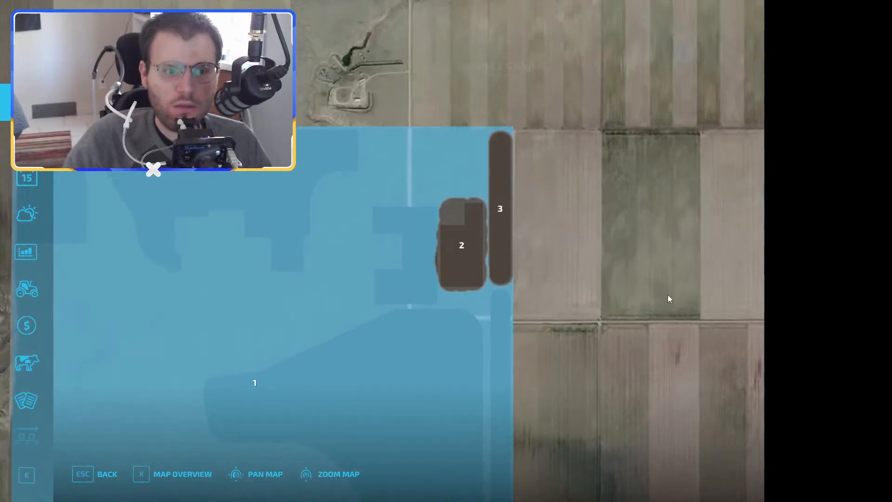
key(Escape)
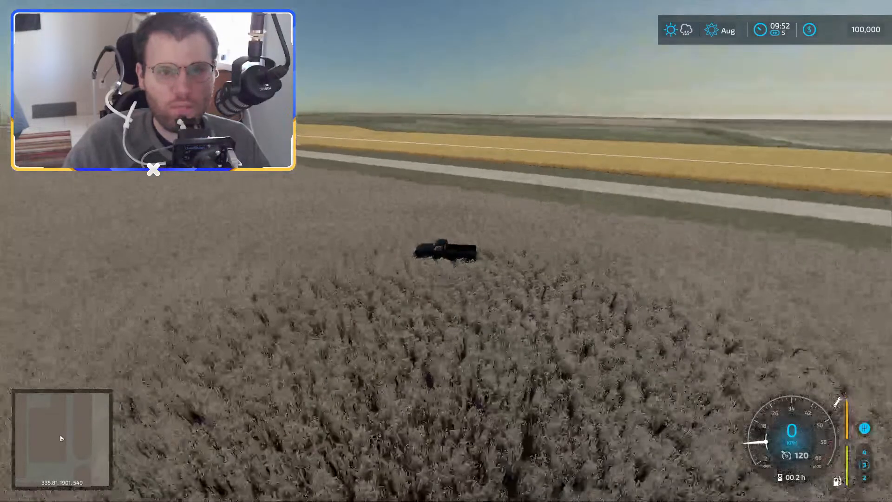
key(Escape)
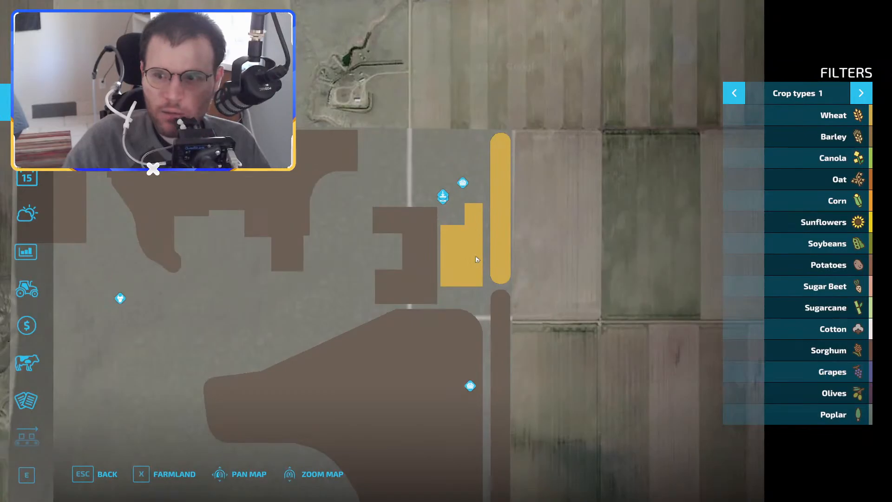